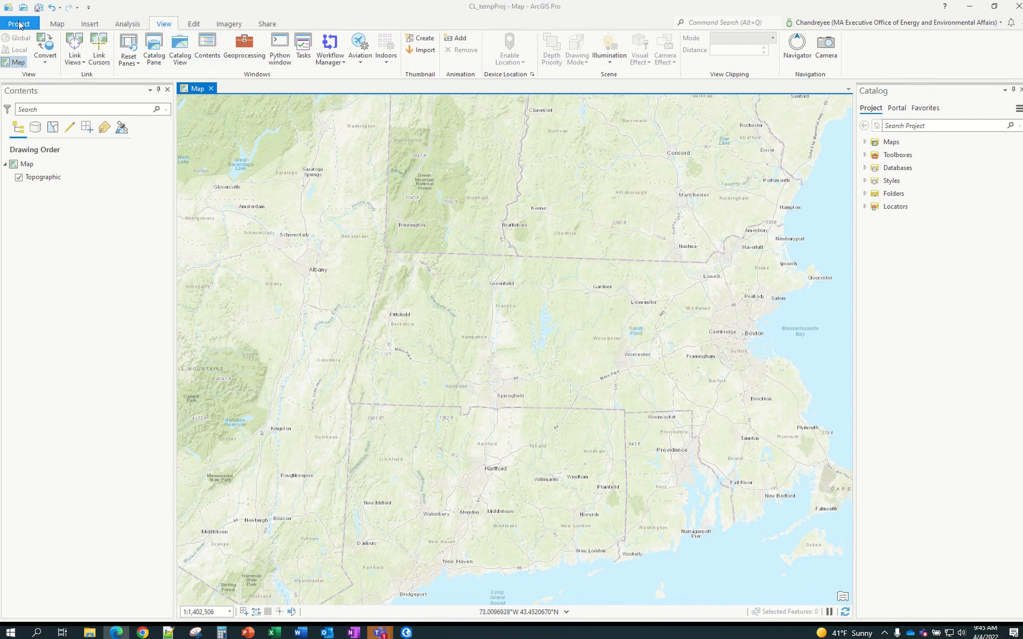
Browse the project page's portal and local templates, then return to the map
{"action": "left_click", "coordinate": [18, 24]}
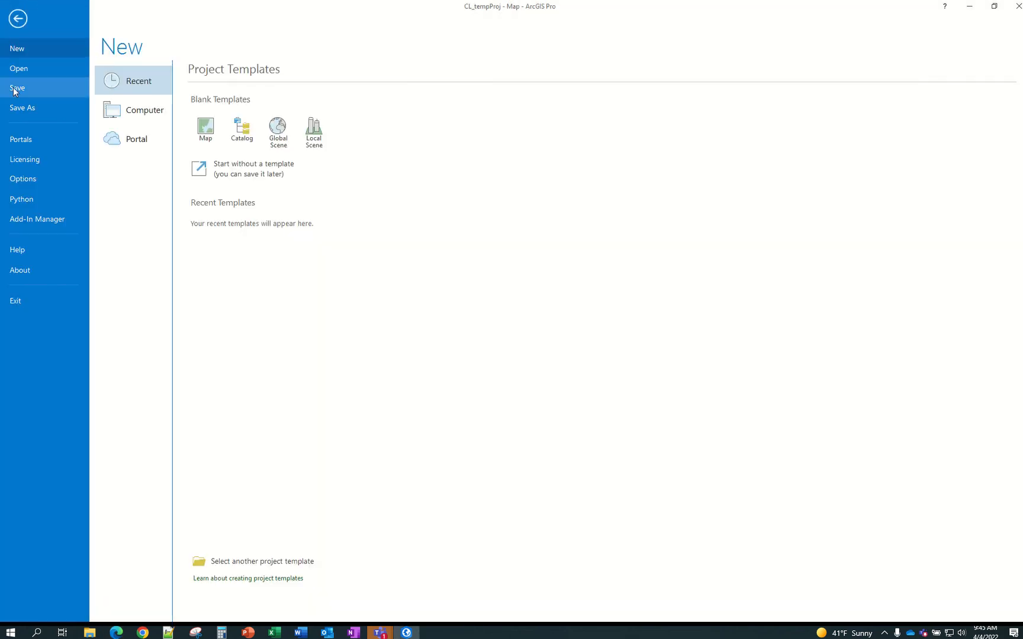
{"action": "left_click", "coordinate": [18, 19]}
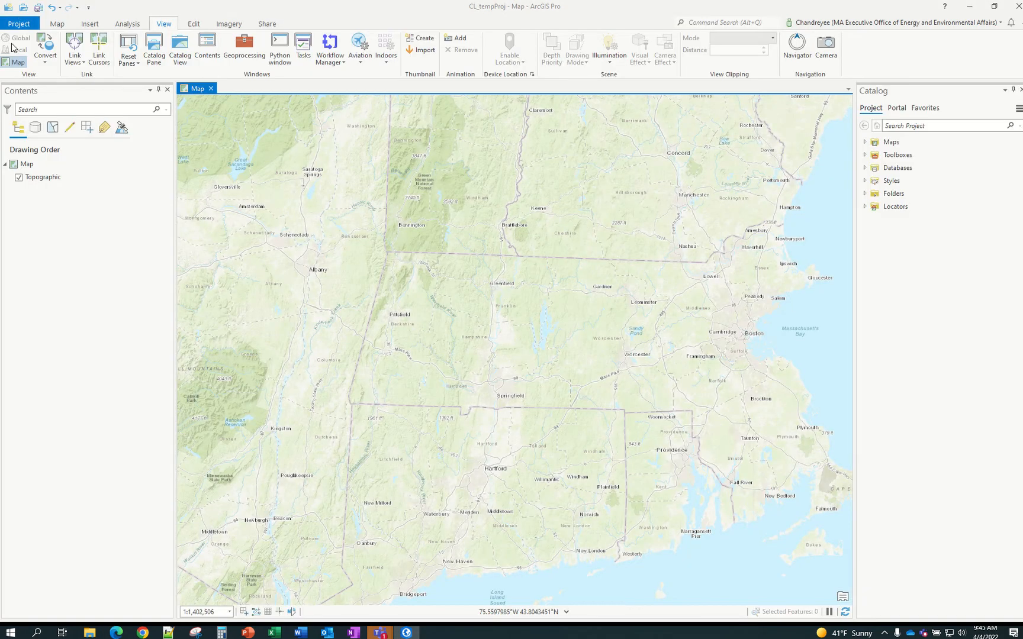
{"action": "left_click", "coordinate": [53, 27]}
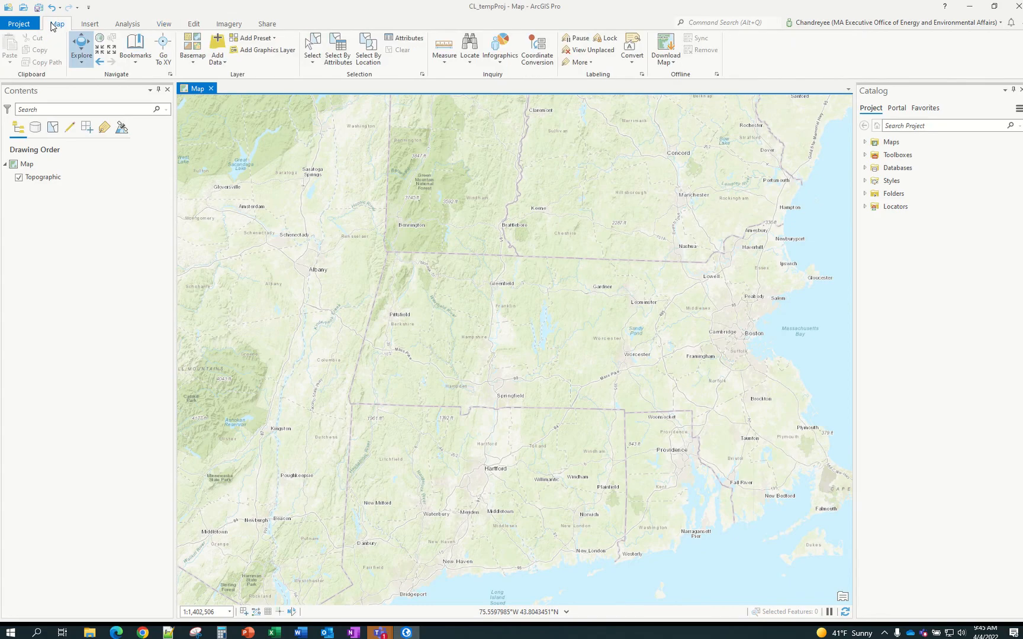
{"action": "left_click", "coordinate": [21, 24]}
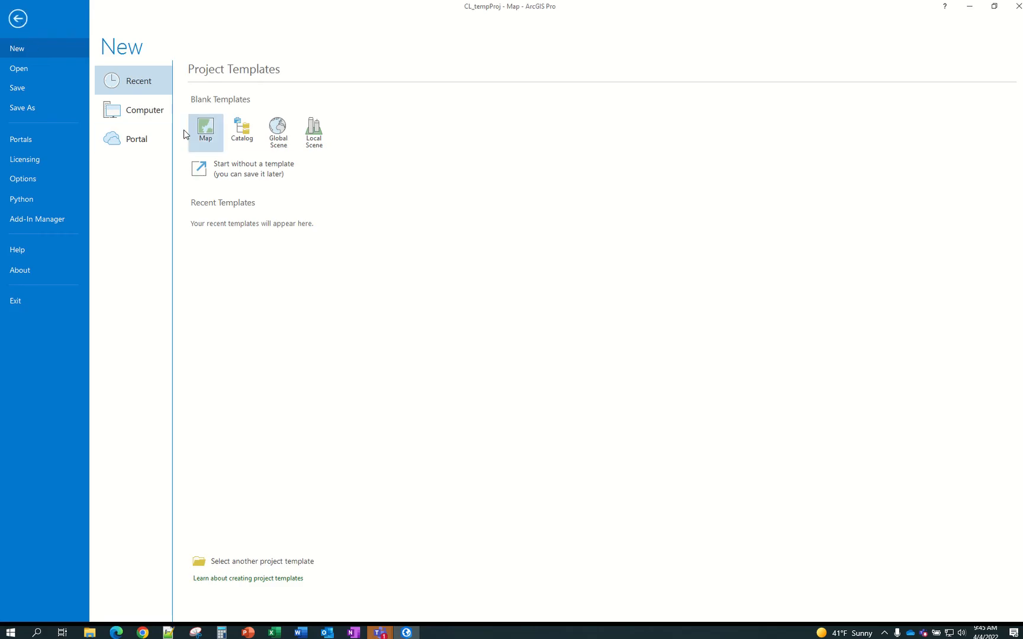
{"action": "left_click", "coordinate": [150, 144]}
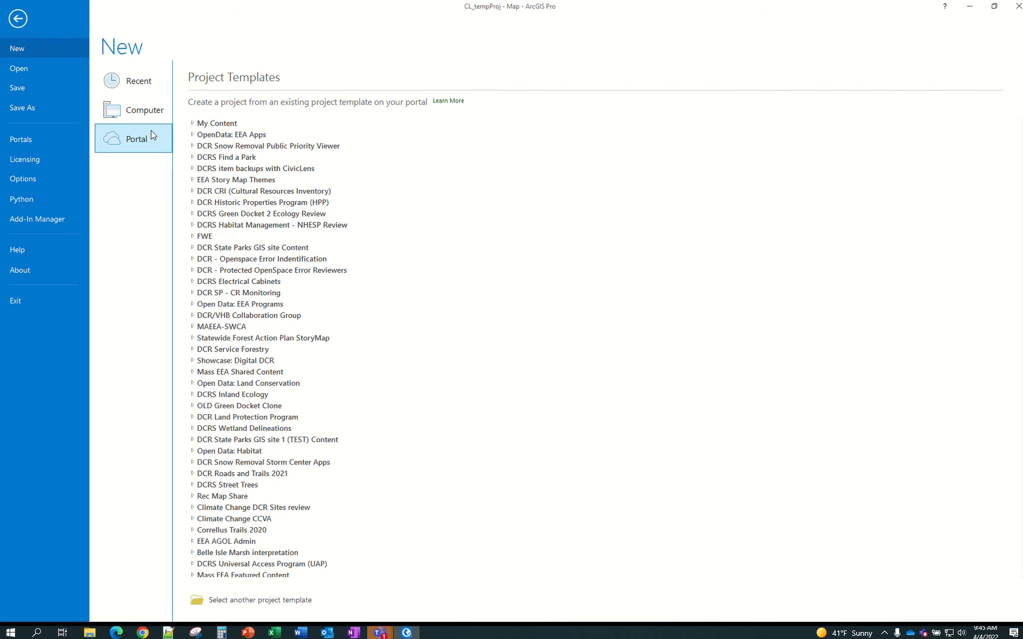
{"action": "left_click", "coordinate": [152, 118]}
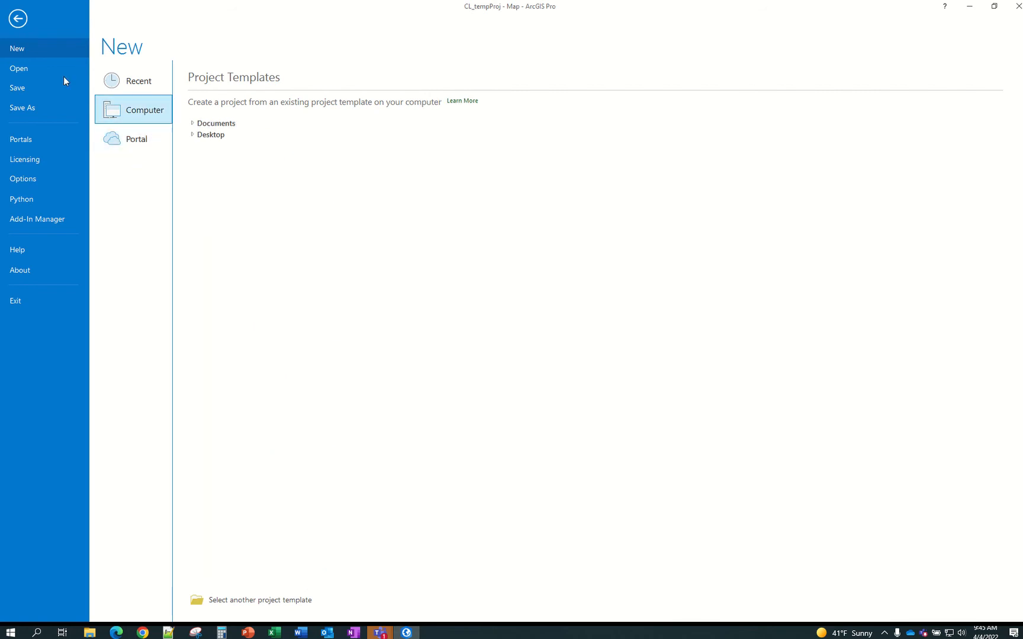
{"action": "left_click", "coordinate": [17, 20]}
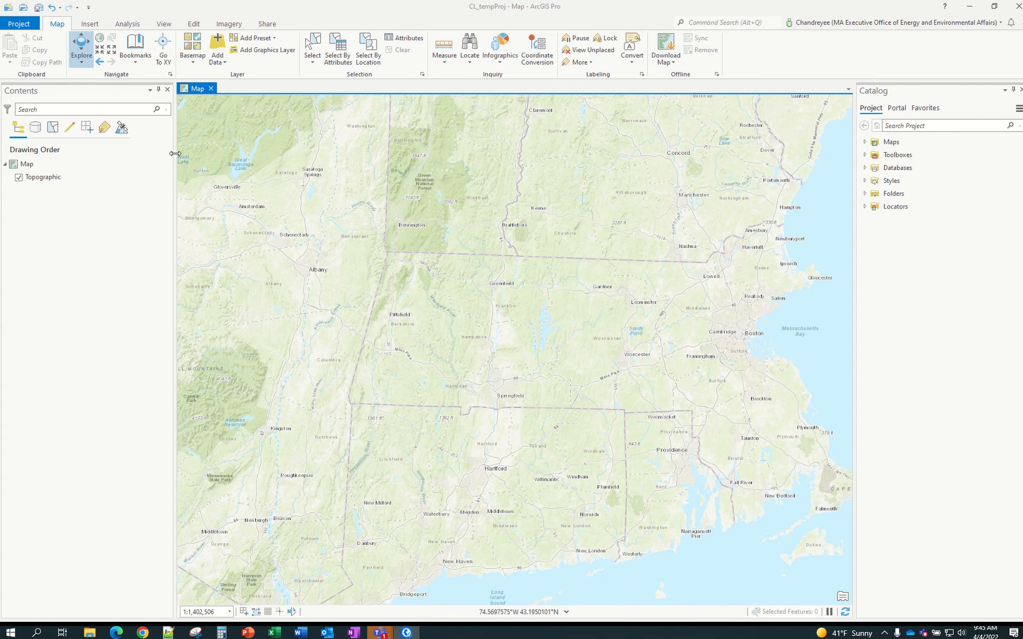
Open the Python window under the map and drag it taller
{"action": "left_click_drag", "start_coordinate": [176, 154], "coordinate": [172, 154]}
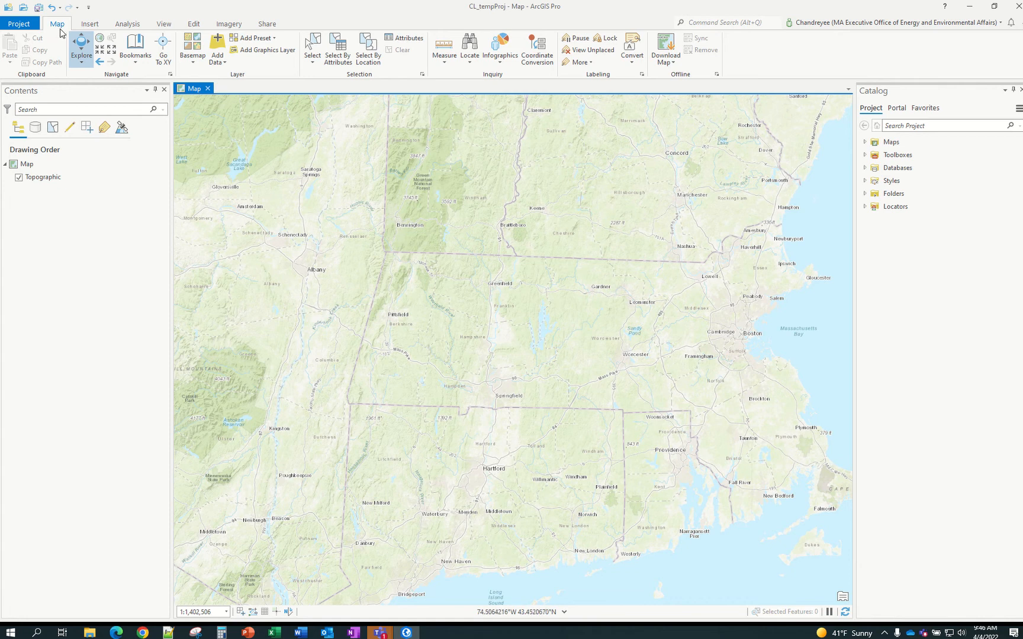
{"action": "left_click", "coordinate": [163, 24]}
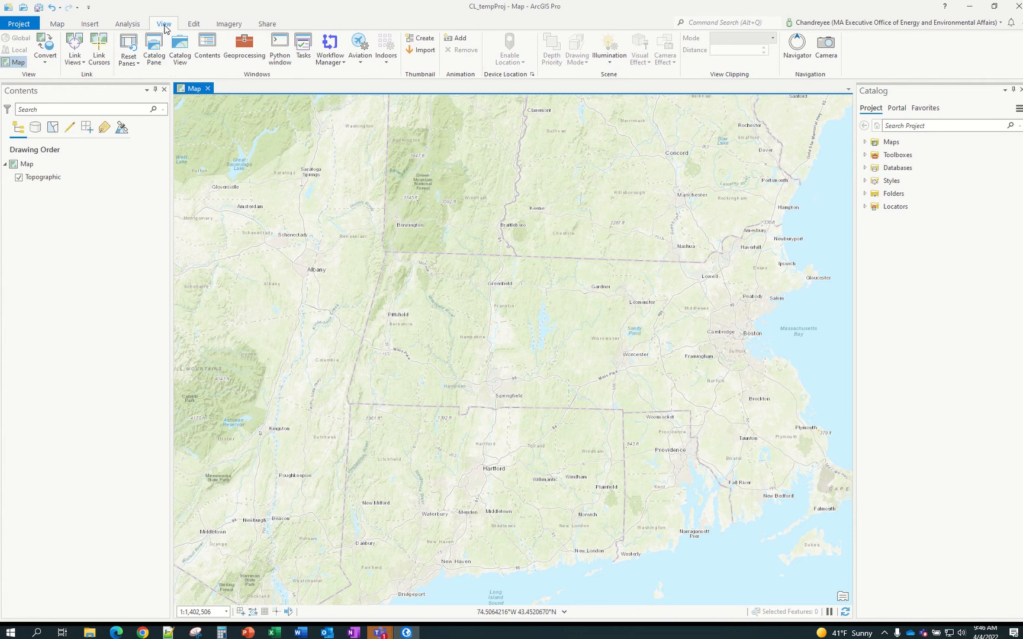
{"action": "left_click", "coordinate": [279, 57]}
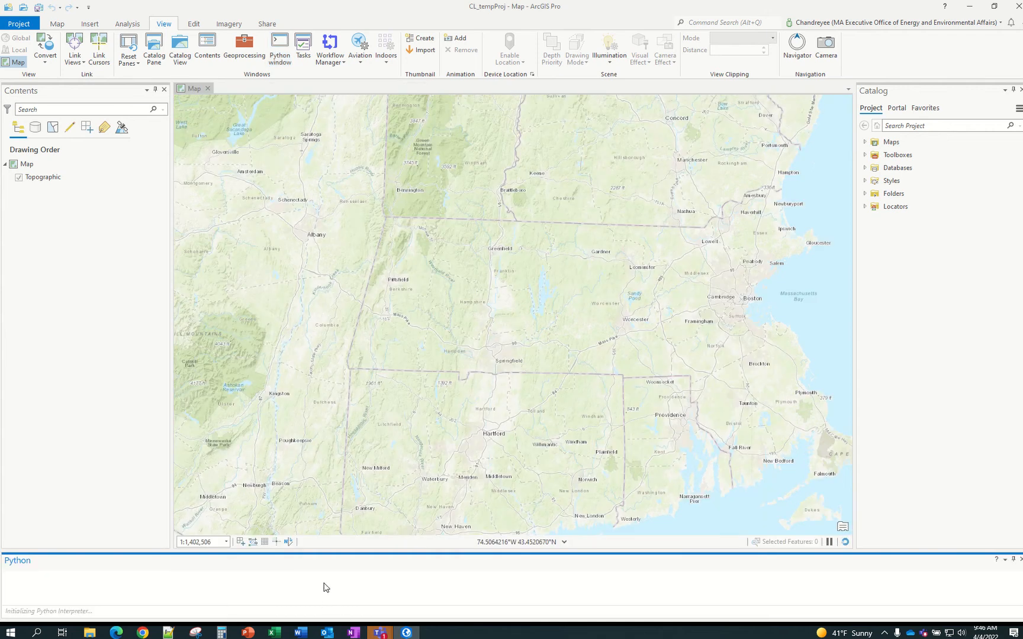
{"action": "left_click_drag", "start_coordinate": [318, 550], "coordinate": [331, 440]}
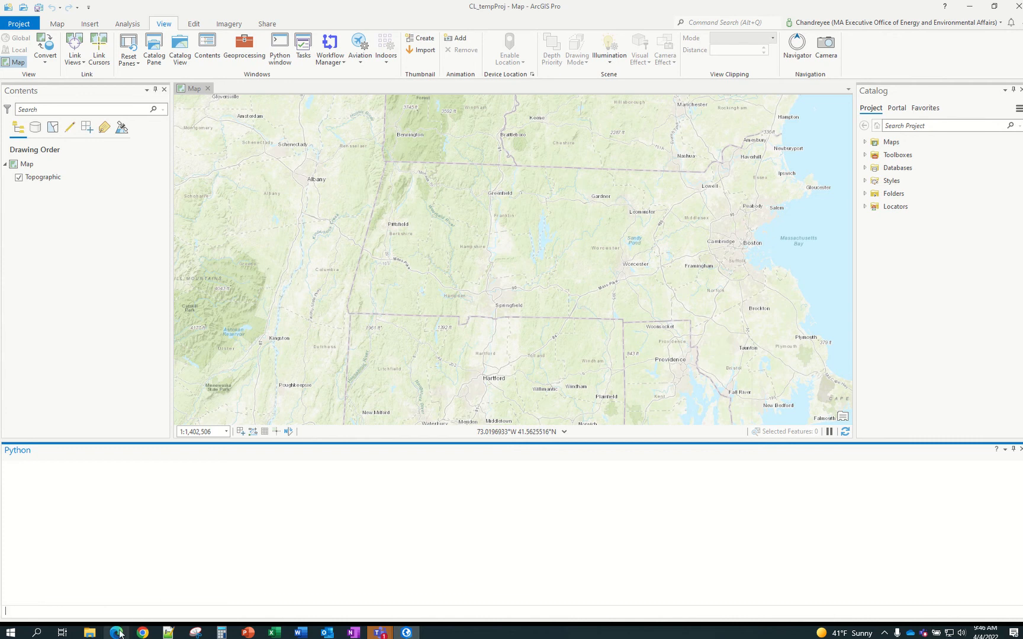
Switch to the browser window showing the team SharePoint site
{"action": "mouse_move", "coordinate": [119, 633]}
{"action": "mouse_move", "coordinate": [142, 620]}
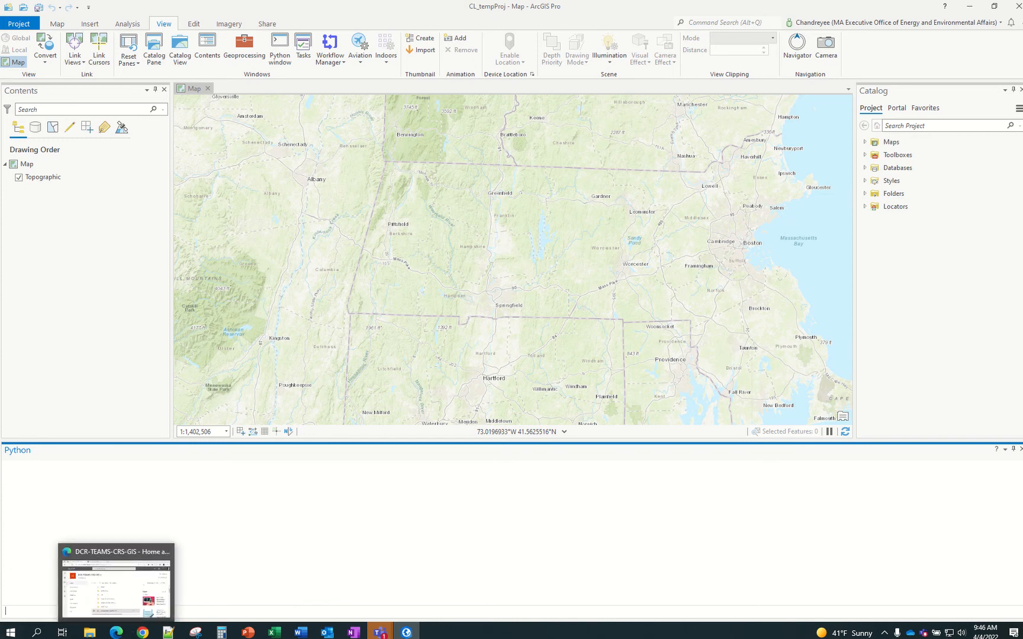
{"action": "left_click", "coordinate": [116, 632]}
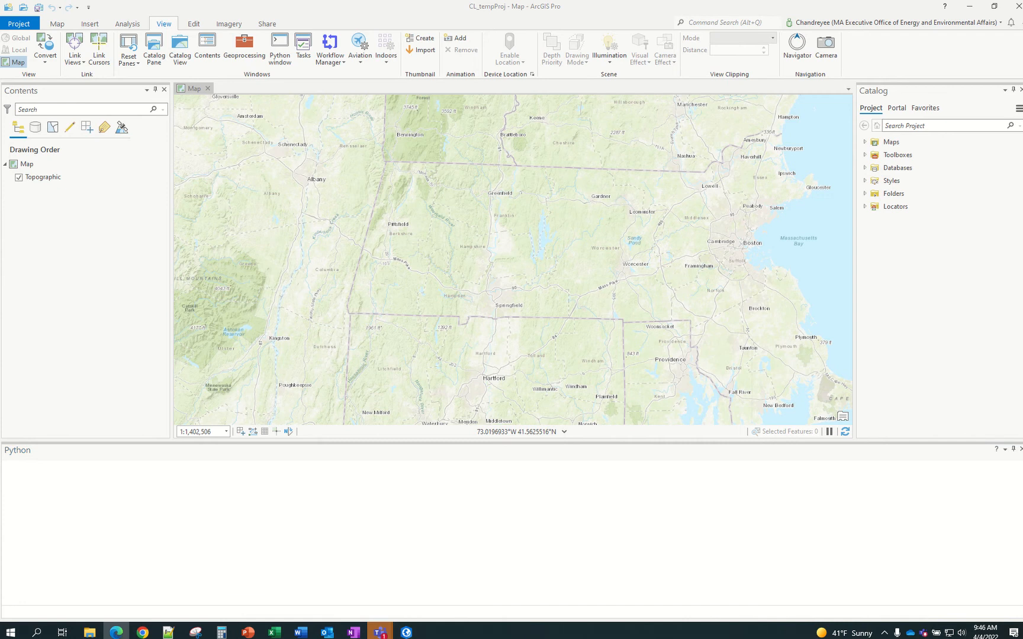
Maximize SharePoint, open SampleSchema_BLANK.xlsx in desktop Excel, and maximize the workbook
{"action": "left_click_drag", "start_coordinate": [0, 98], "coordinate": [339, 119]}
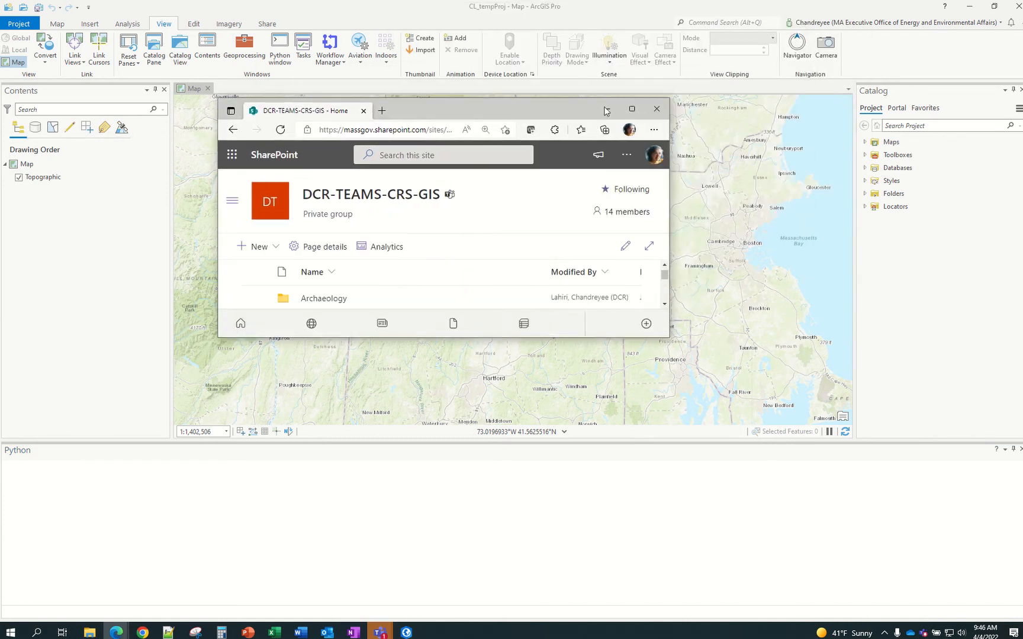
{"action": "left_click", "coordinate": [632, 109]}
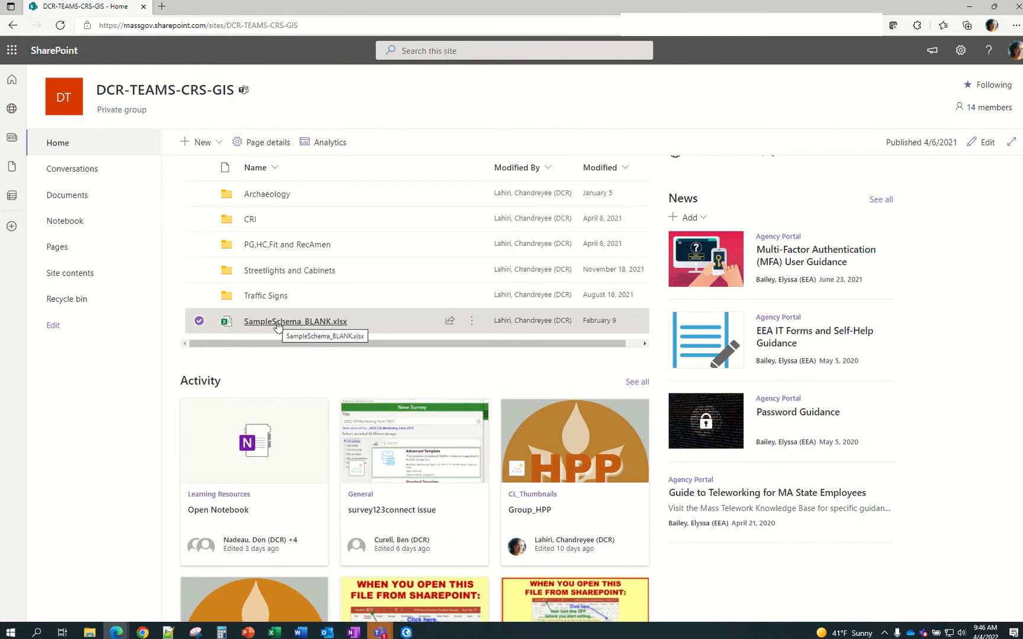
{"action": "left_click", "coordinate": [472, 325]}
{"action": "mouse_move", "coordinate": [562, 320]}
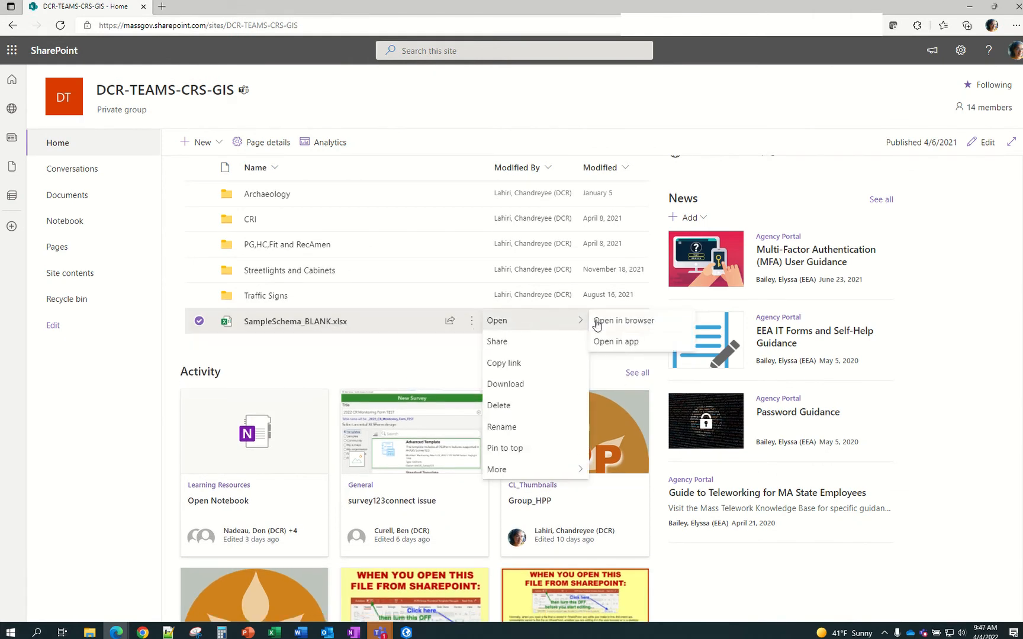
{"action": "left_click", "coordinate": [631, 345]}
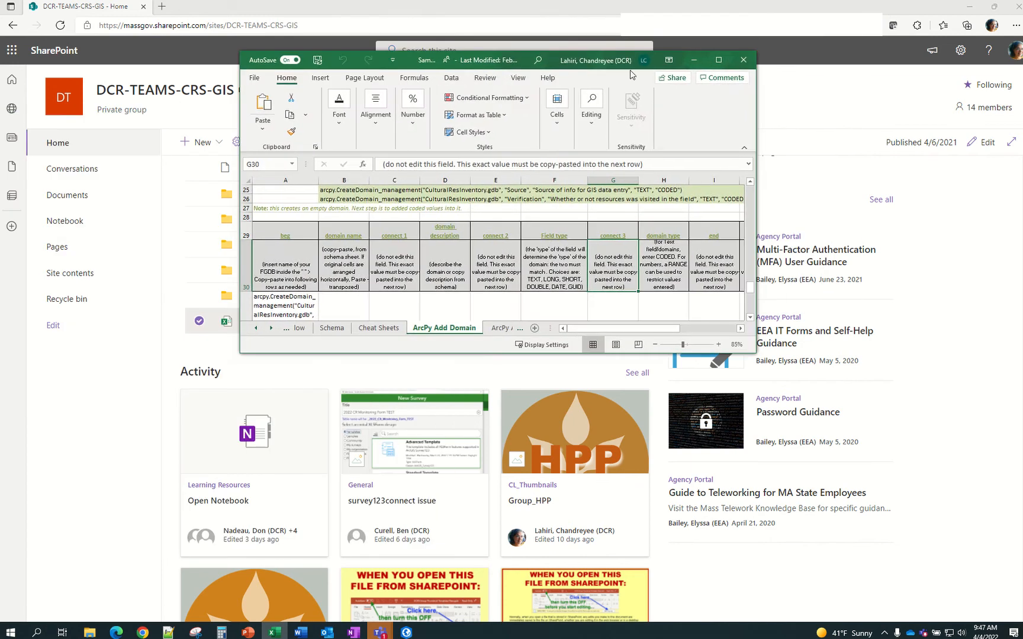
{"action": "left_click", "coordinate": [719, 60]}
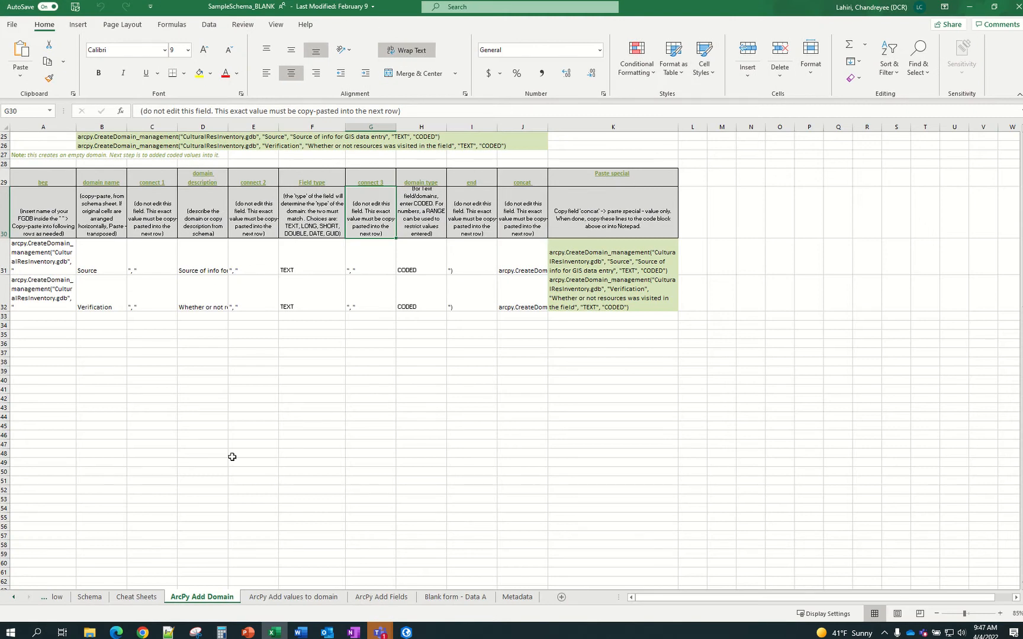
Page through the ReadMe, Model and Workflow sheets, ending on the Schema sheet
{"action": "left_click", "coordinate": [14, 598]}
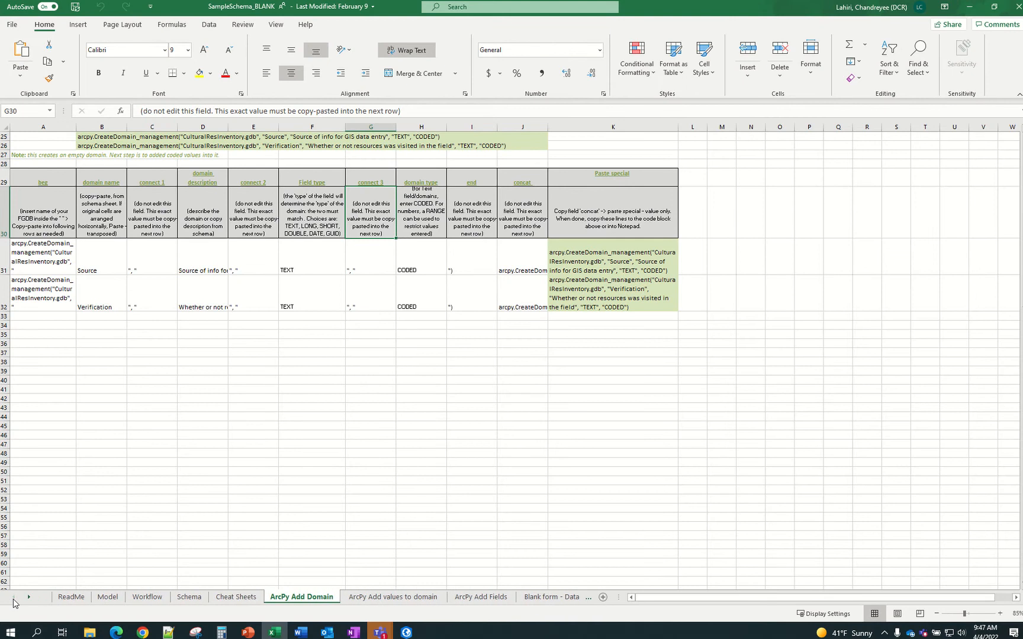
{"action": "left_click", "coordinate": [70, 597]}
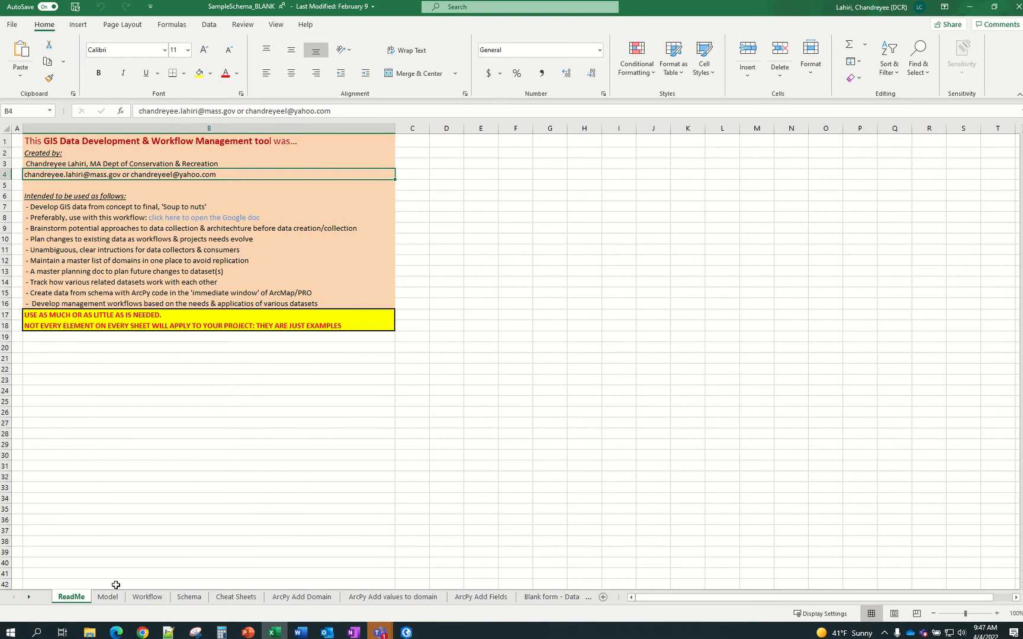
{"action": "left_click", "coordinate": [105, 599]}
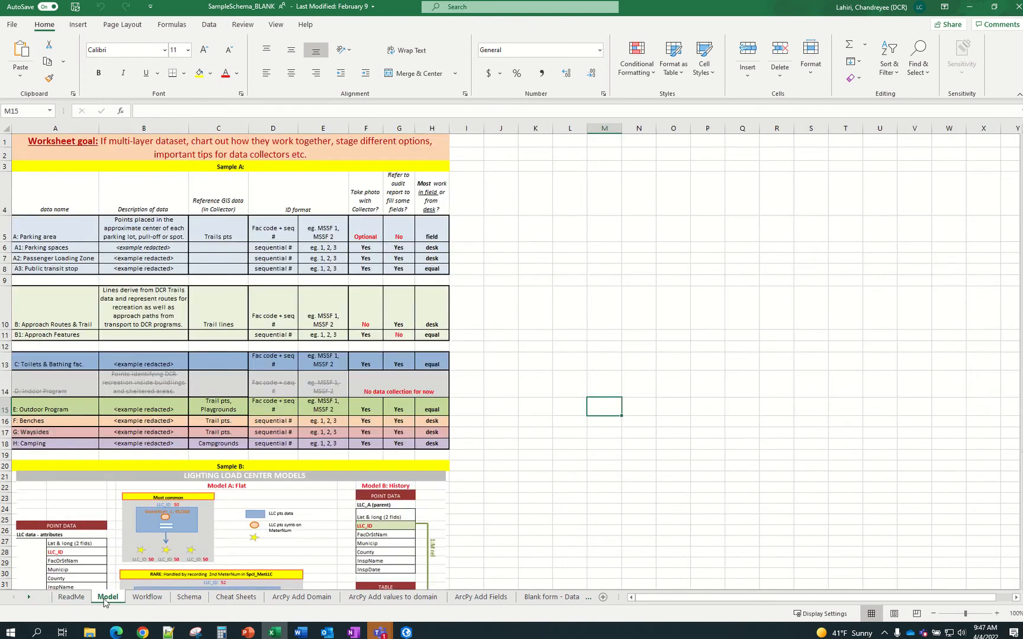
{"action": "left_click", "coordinate": [145, 599]}
{"action": "scroll", "coordinate": [147, 599], "scroll_direction": "up", "scroll_amount": 2}
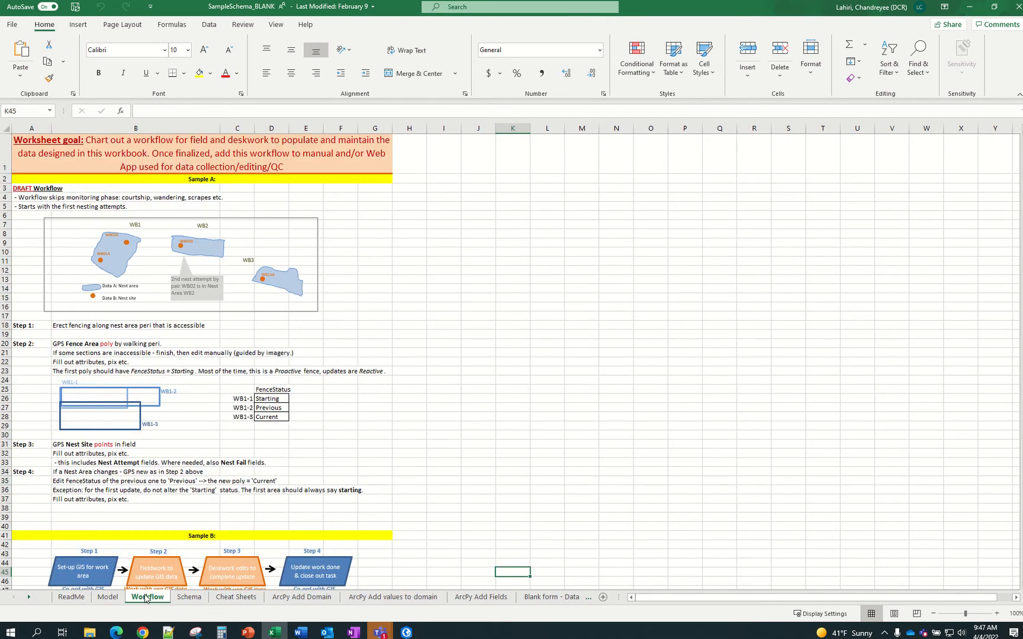
{"action": "left_click", "coordinate": [189, 598]}
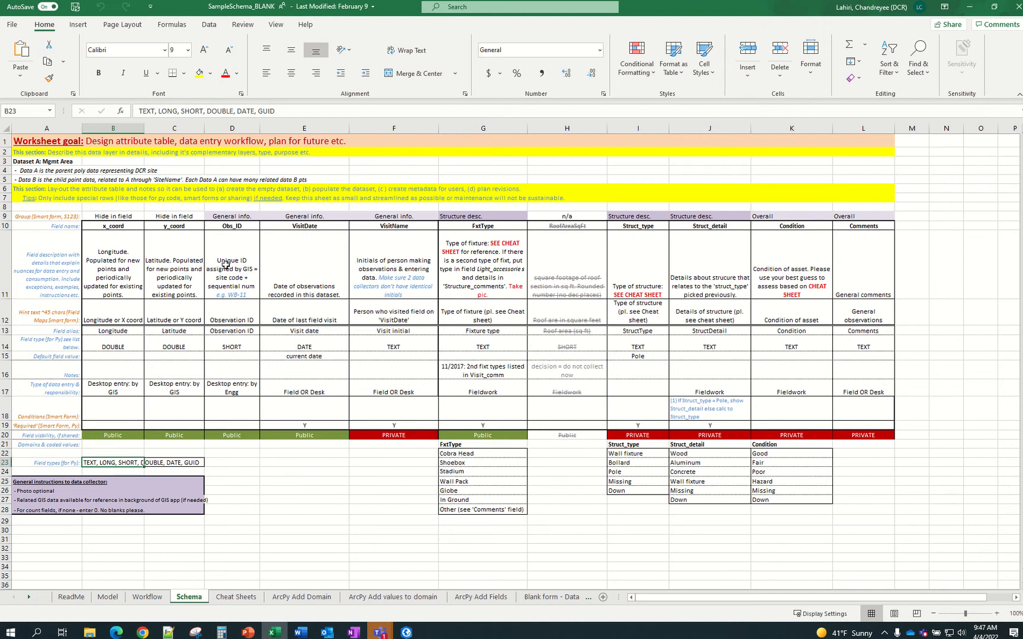
{"action": "left_click", "coordinate": [130, 278]}
{"action": "left_click", "coordinate": [119, 227]}
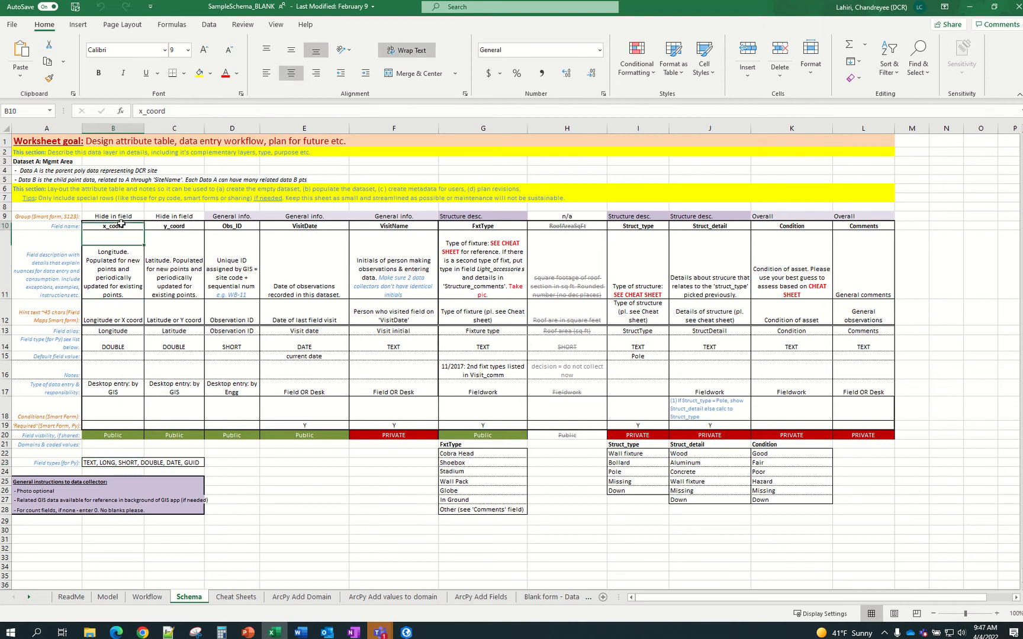
{"action": "left_click", "coordinate": [113, 260]}
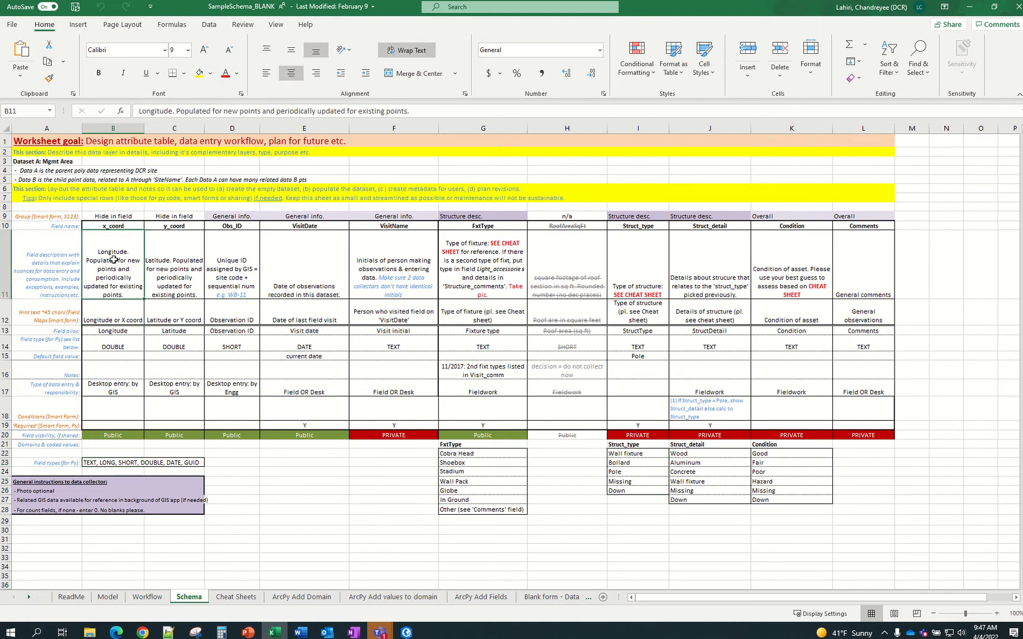
{"action": "left_click", "coordinate": [118, 318]}
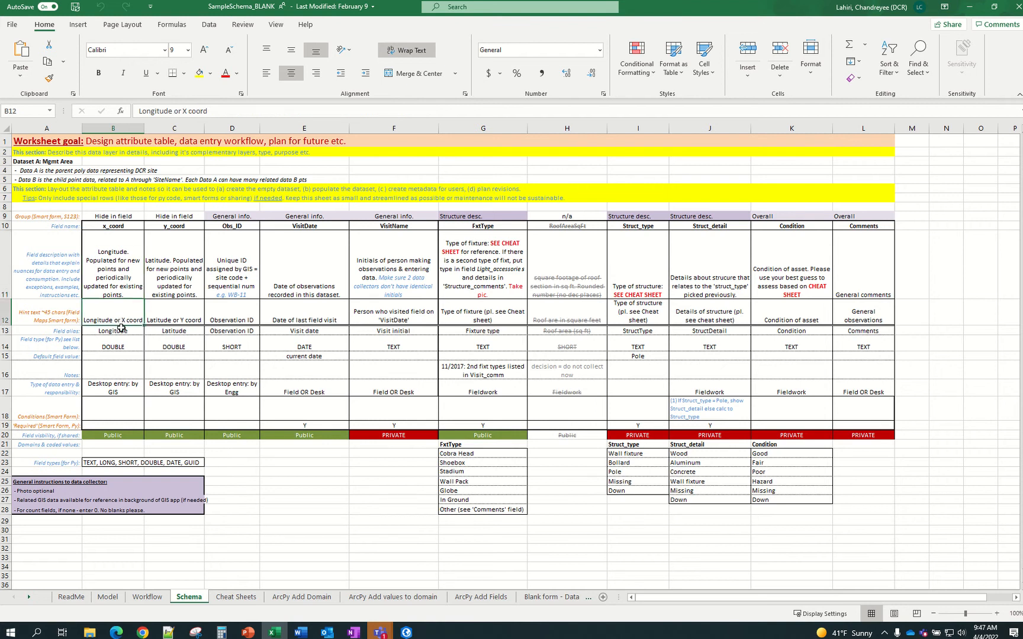
{"action": "left_click", "coordinate": [121, 330]}
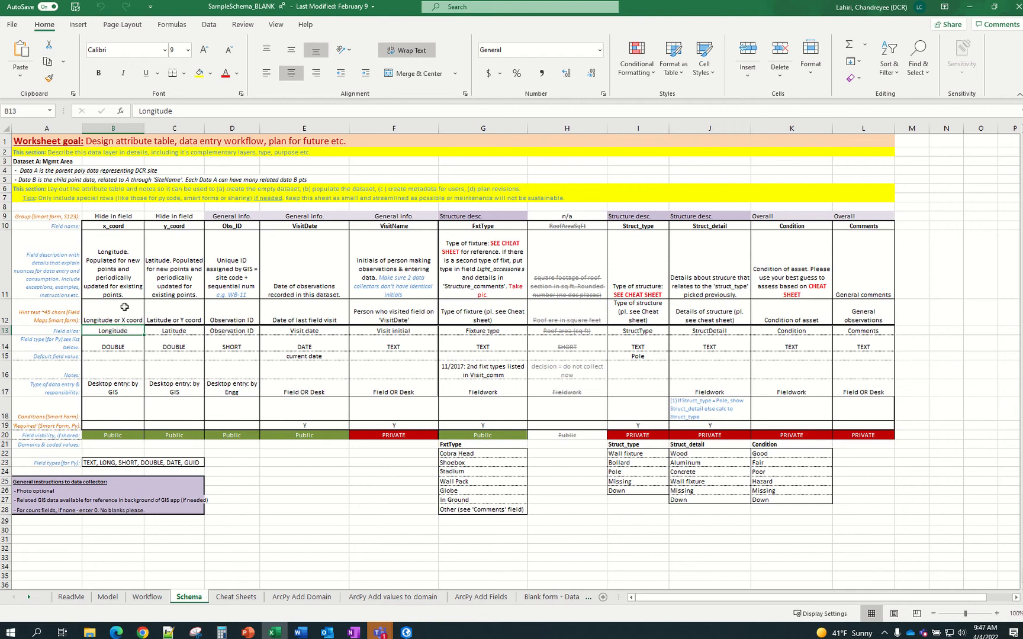
{"action": "left_click", "coordinate": [123, 227]}
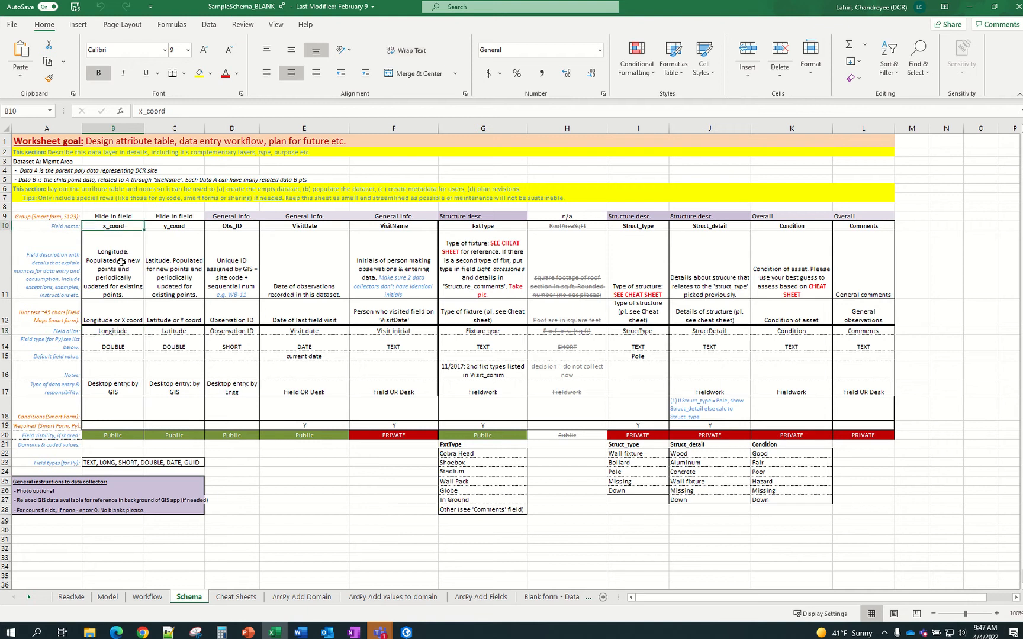
{"action": "left_click", "coordinate": [120, 332]}
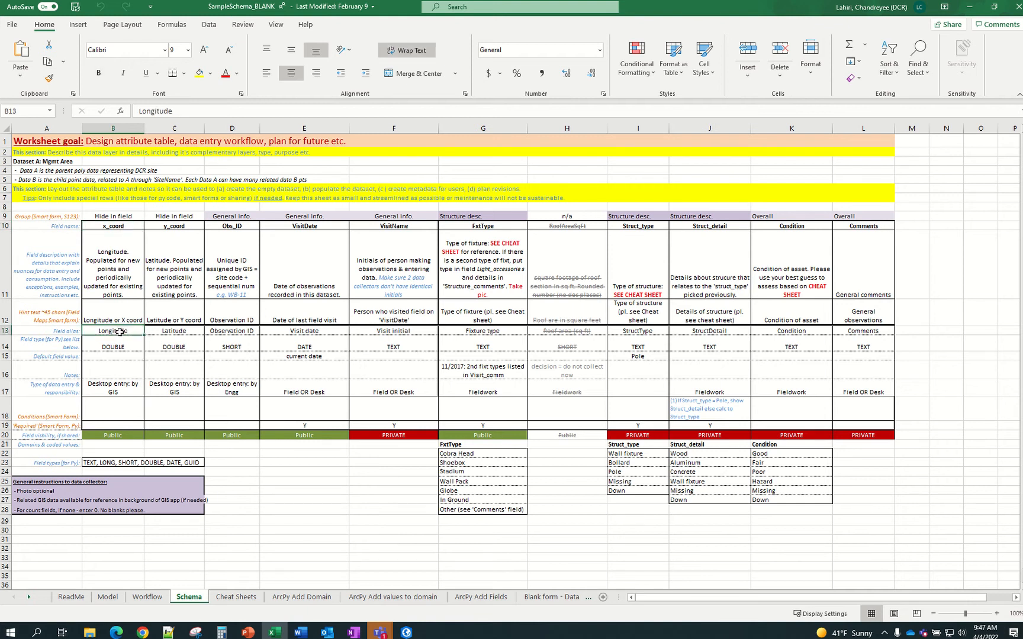
{"action": "left_click", "coordinate": [122, 346]}
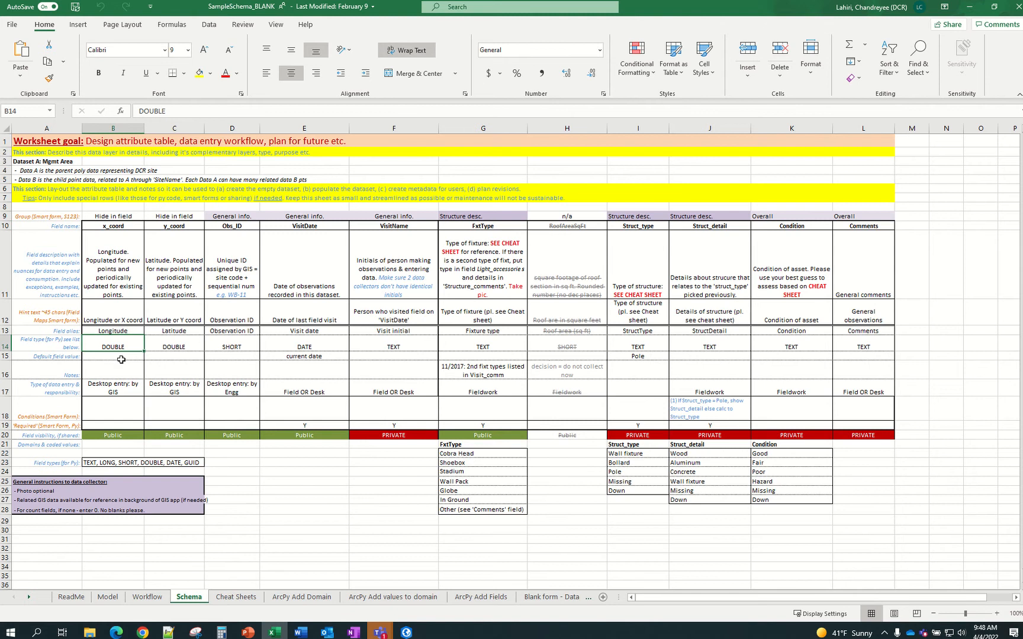
{"action": "left_click", "coordinate": [122, 357]}
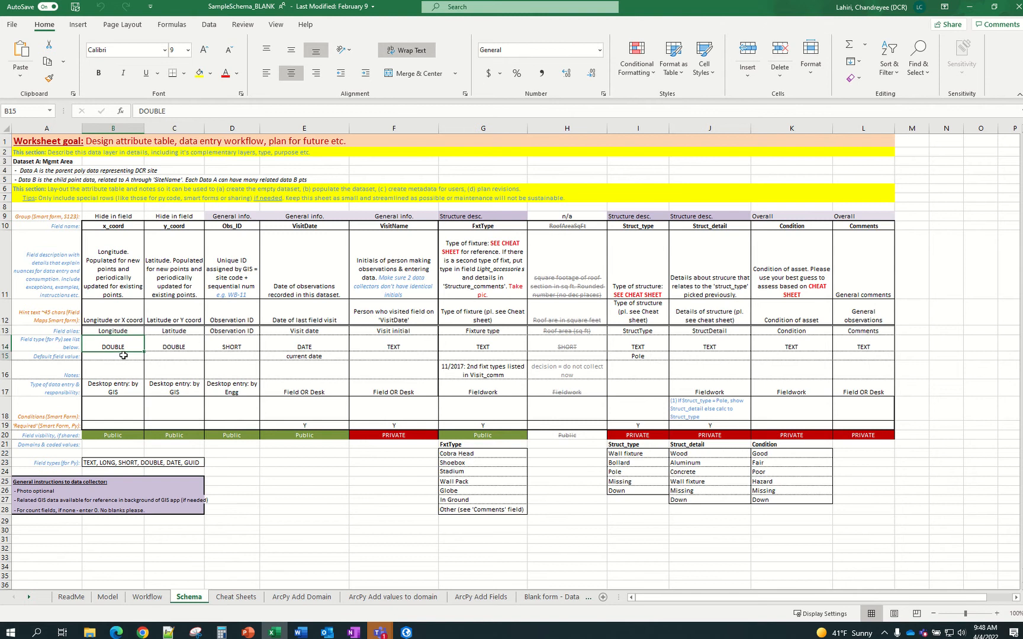
{"action": "left_click", "coordinate": [121, 389]}
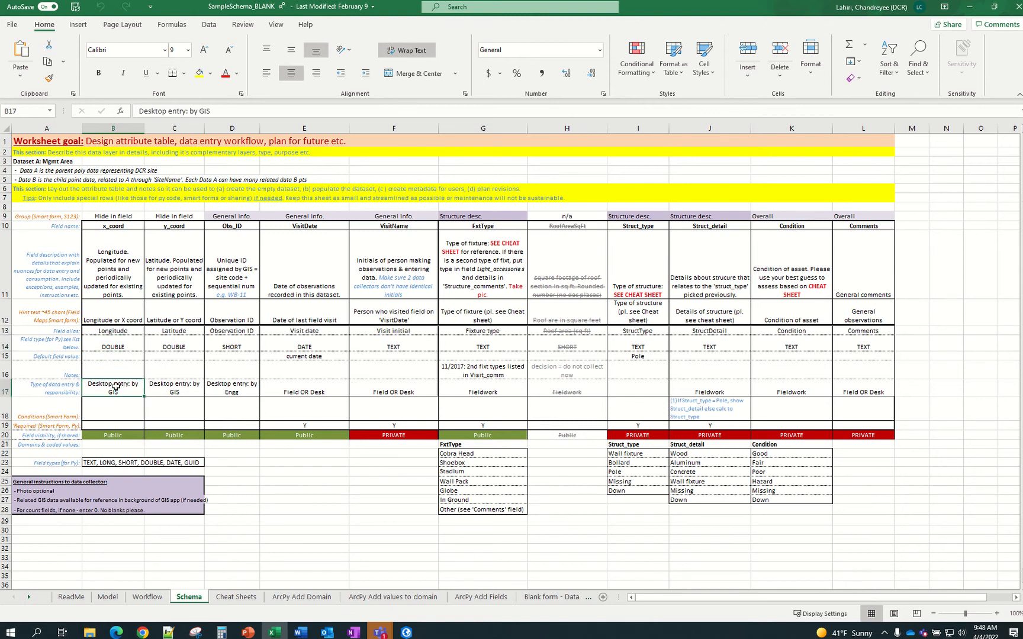
{"action": "left_click", "coordinate": [110, 406]}
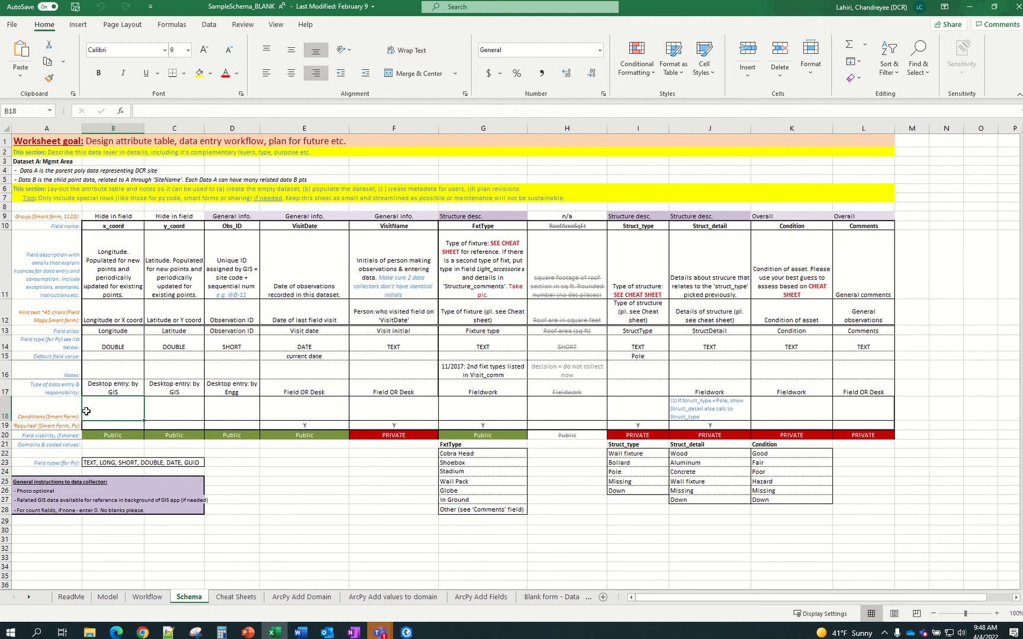
{"action": "left_click_drag", "start_coordinate": [70, 409], "coordinate": [65, 426]}
{"action": "left_click", "coordinate": [112, 416]}
{"action": "left_click", "coordinate": [134, 427]}
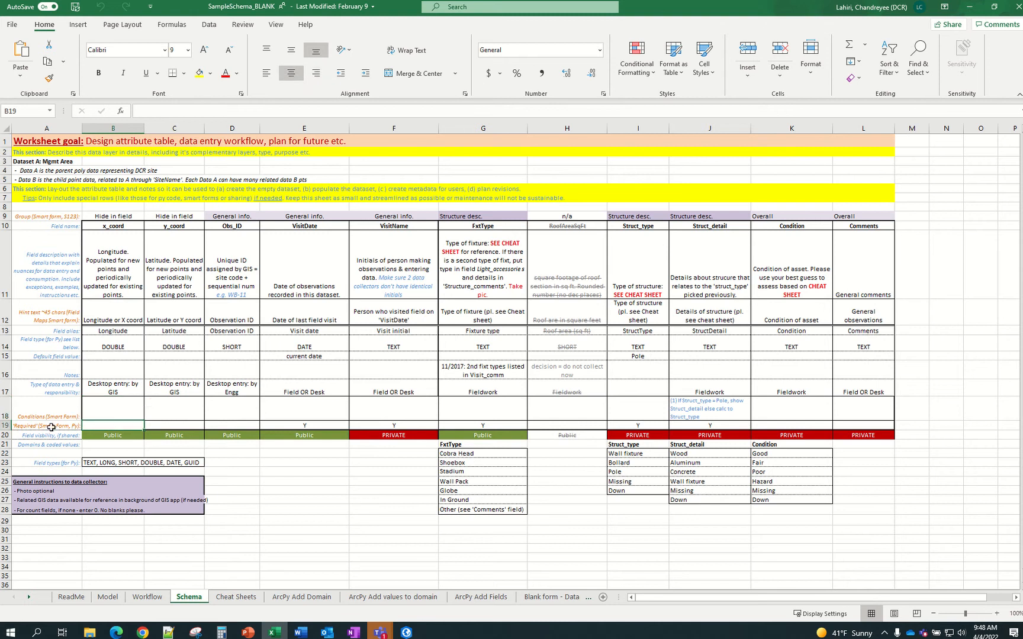
{"action": "left_click", "coordinate": [109, 435]}
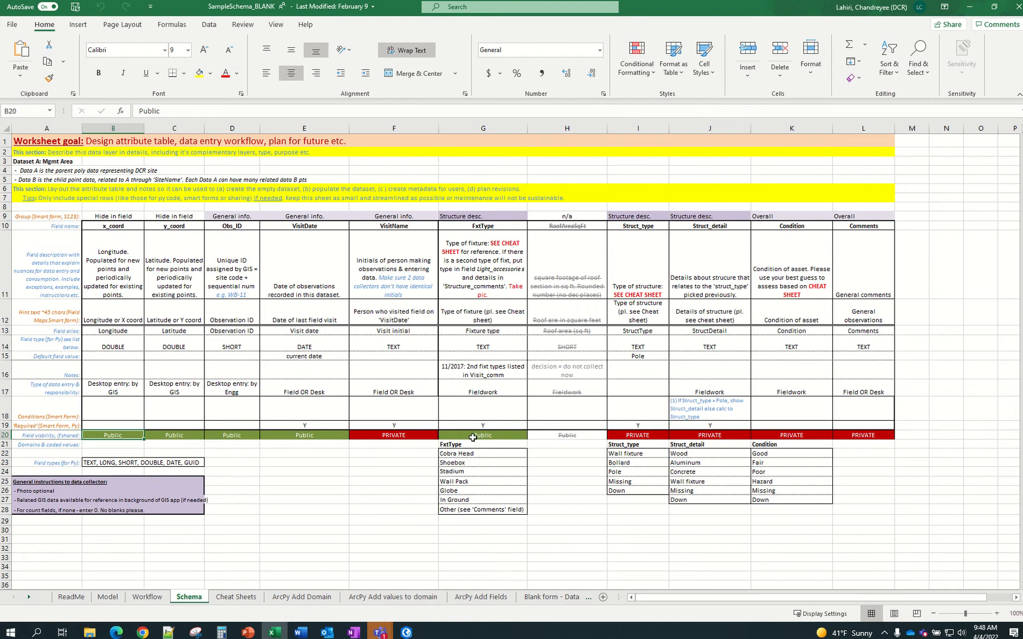
{"action": "left_click", "coordinate": [499, 218]}
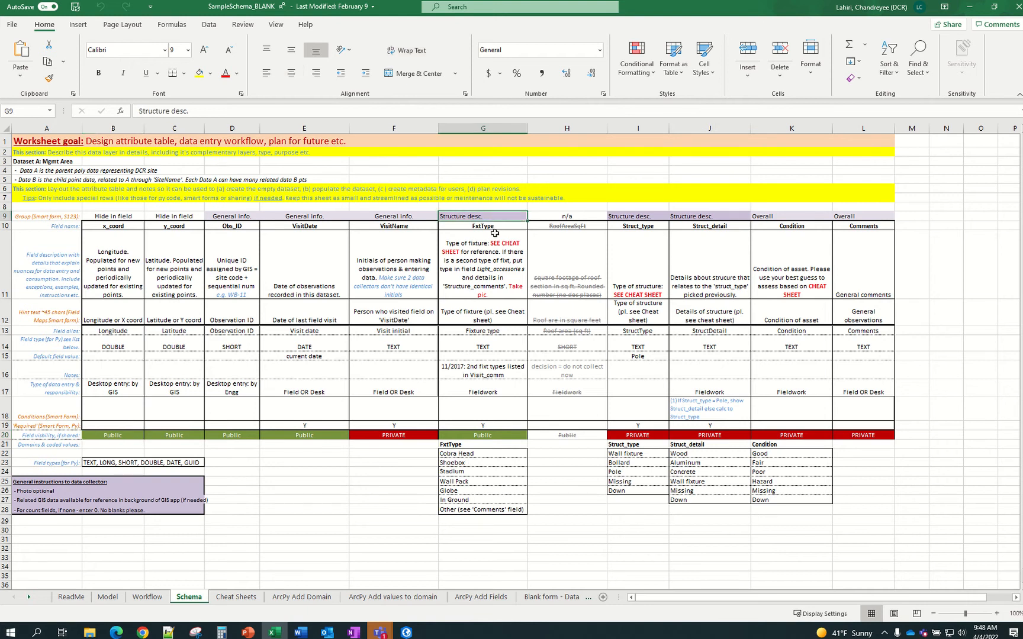
{"action": "left_click_drag", "start_coordinate": [475, 455], "coordinate": [480, 510]}
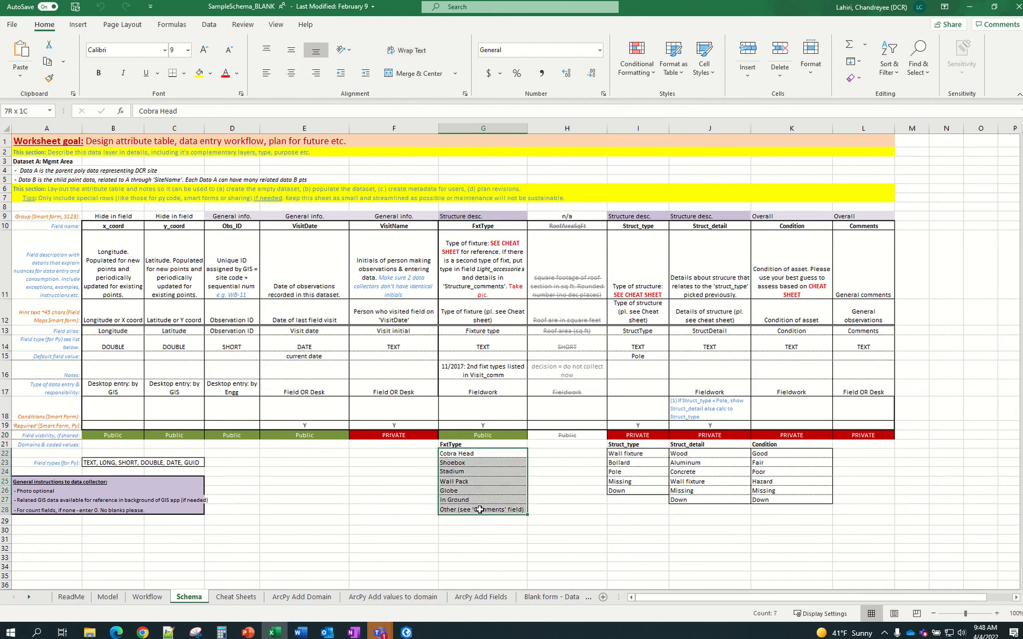
{"action": "left_click", "coordinate": [471, 457]}
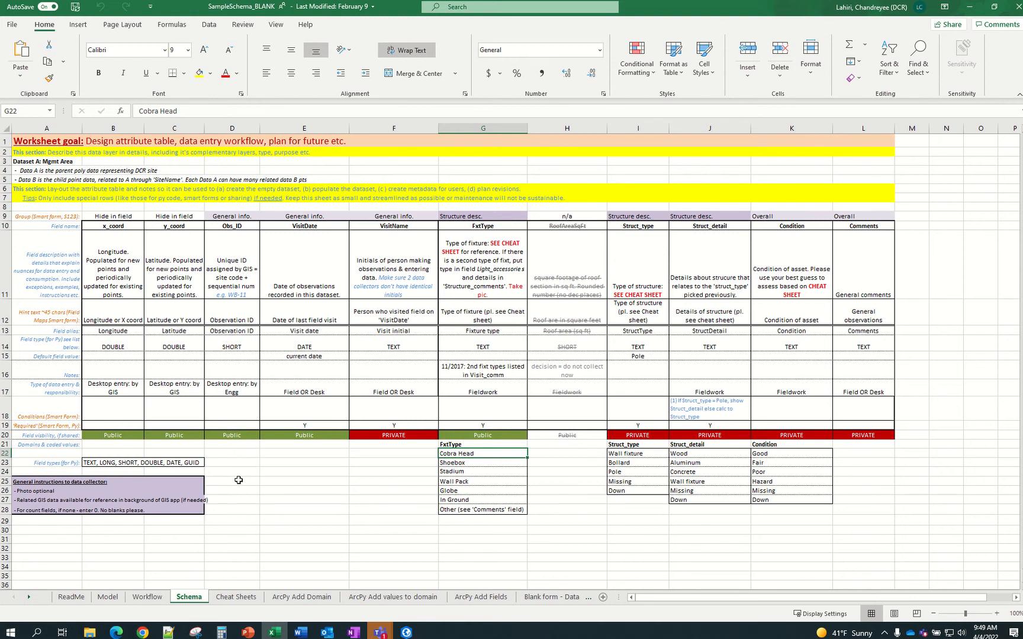
{"action": "left_click", "coordinate": [83, 599]}
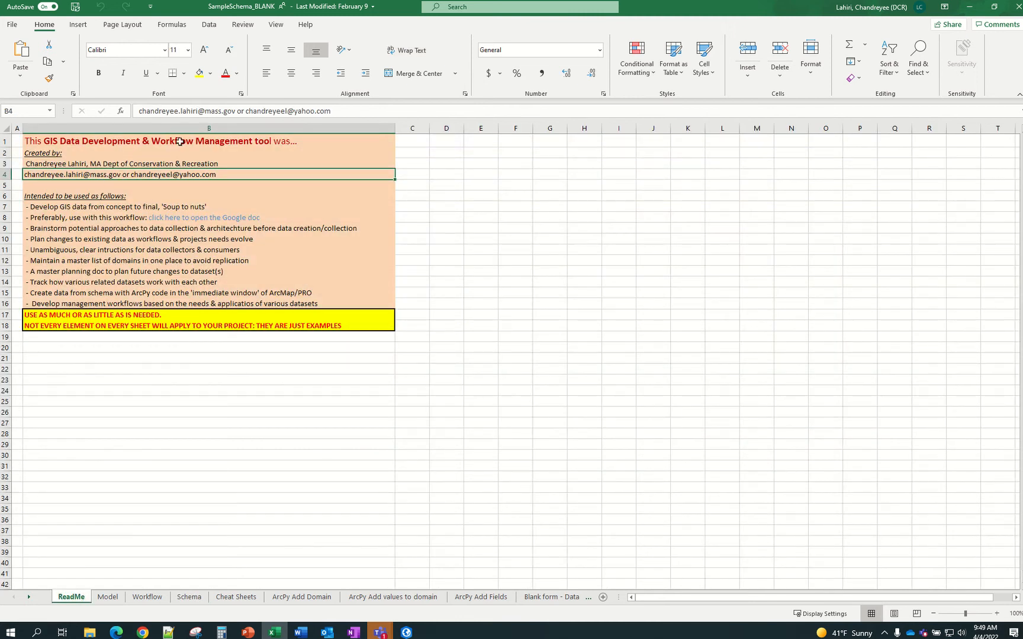
Highlight the creator's e-mail on ReadMe, then view the Schema and Cheat Sheets sheets
{"action": "left_click_drag", "start_coordinate": [235, 111], "coordinate": [140, 117]}
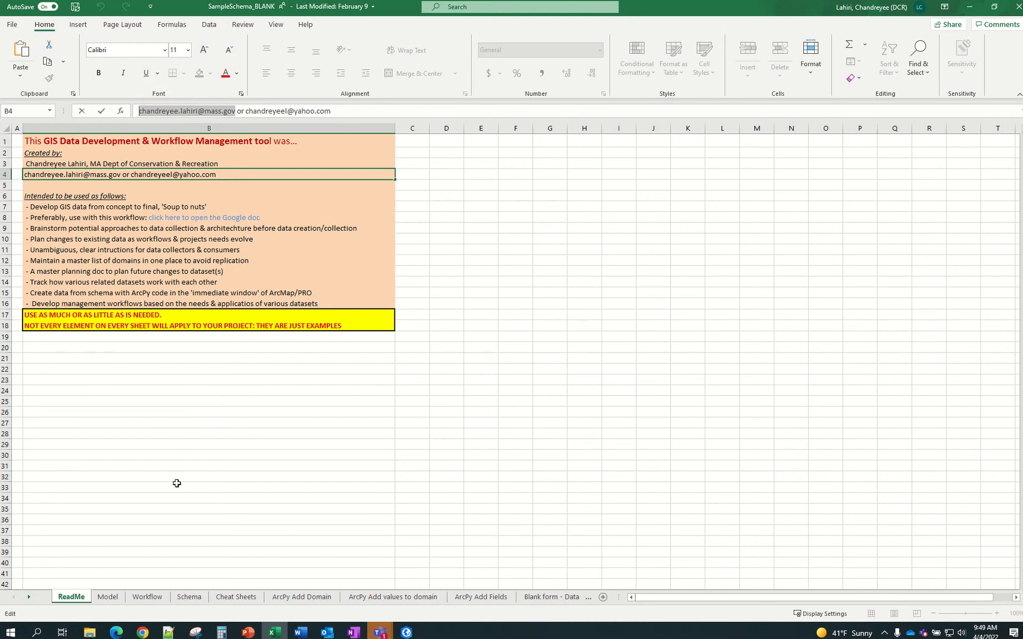
{"action": "left_click", "coordinate": [188, 598]}
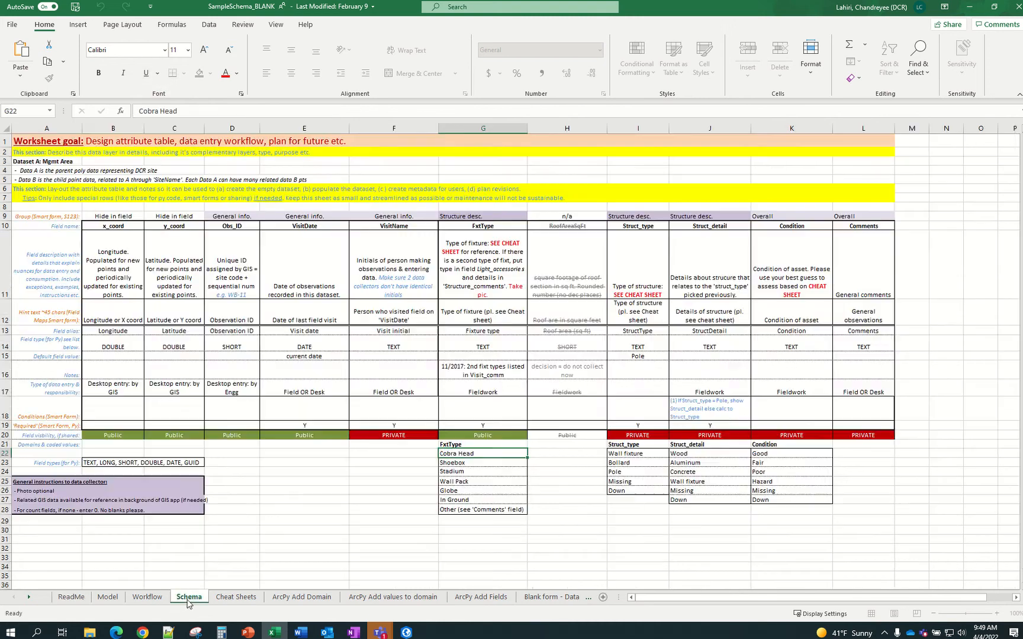
{"action": "left_click", "coordinate": [235, 597]}
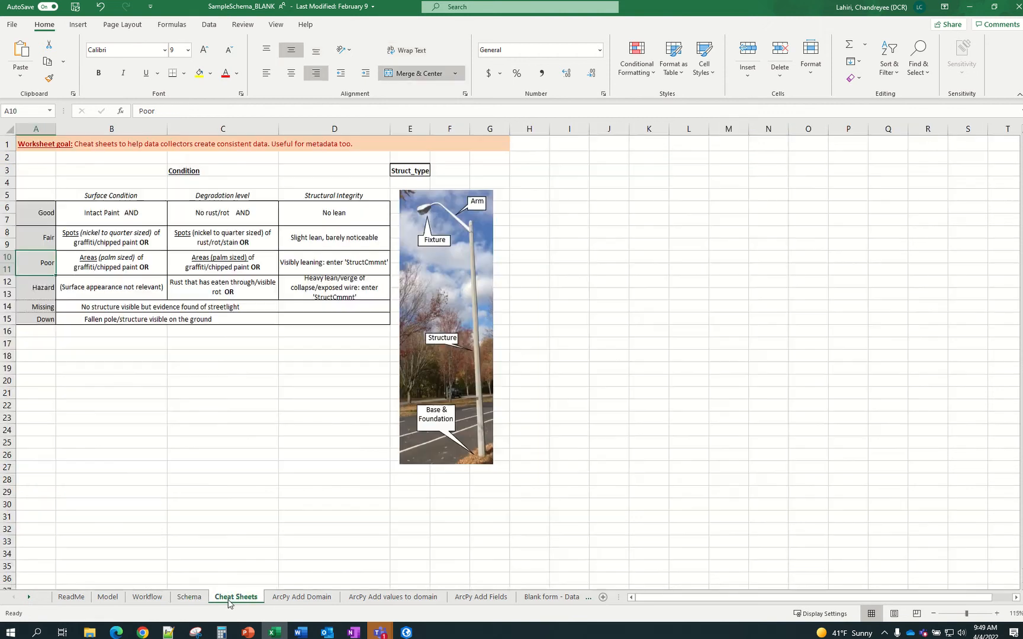
Review the ArcPy Add Domain sheet's code lines, then focus ArcGIS Pro's Python console
{"action": "left_click", "coordinate": [189, 598]}
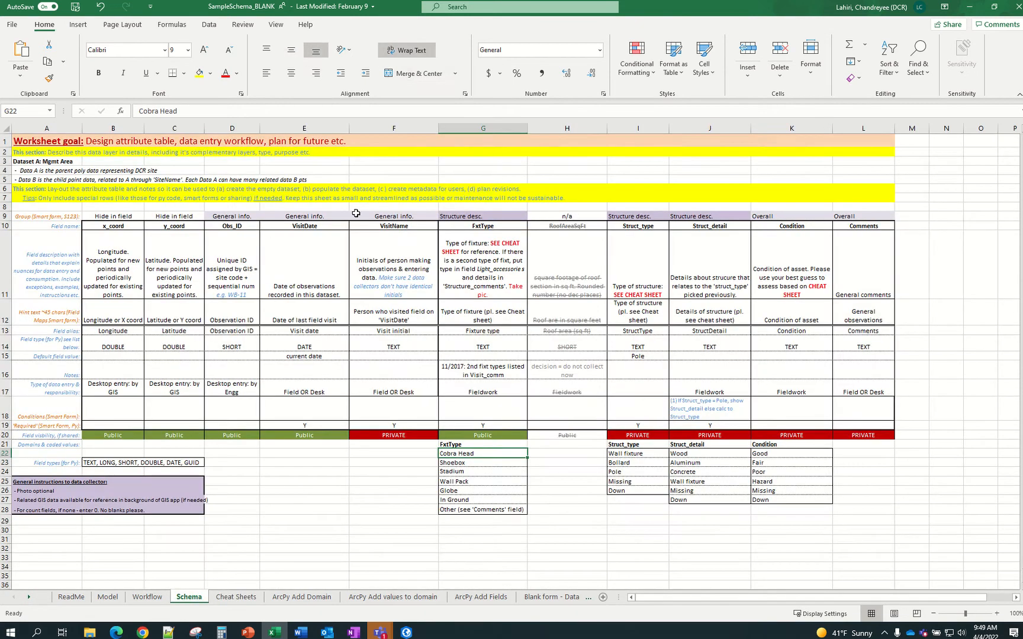
{"action": "left_click", "coordinate": [291, 598]}
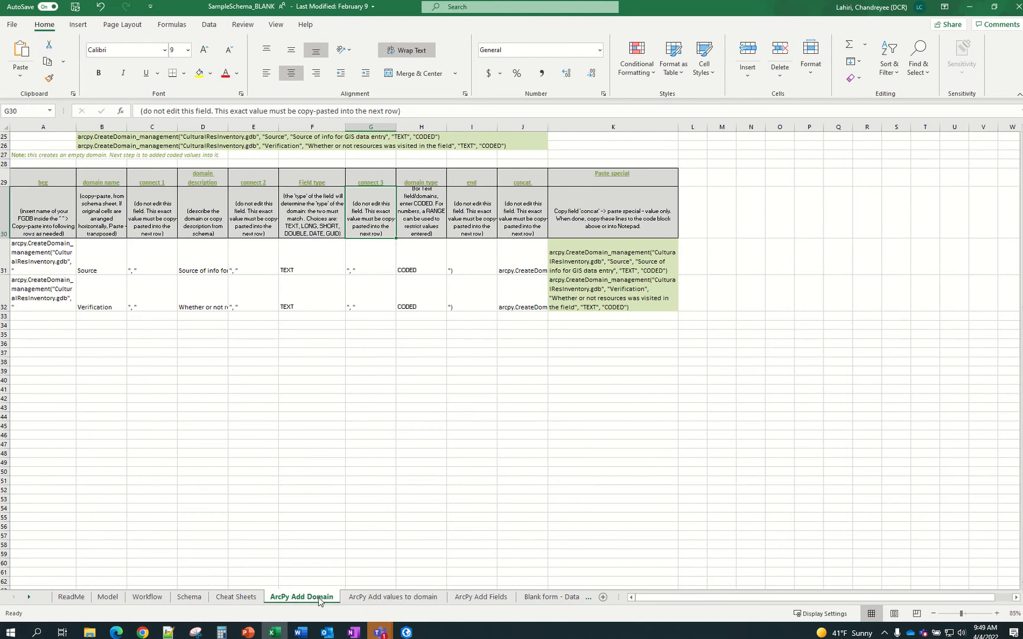
{"action": "scroll", "coordinate": [322, 544], "scroll_direction": "up", "scroll_amount": 8}
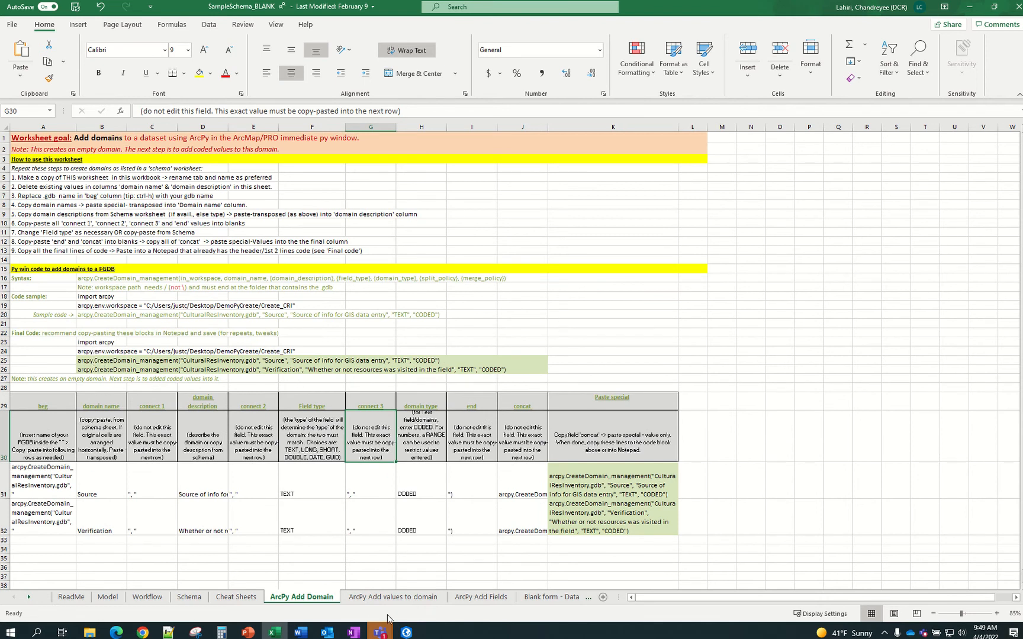
{"action": "left_click", "coordinate": [406, 632]}
{"action": "left_click", "coordinate": [238, 613]}
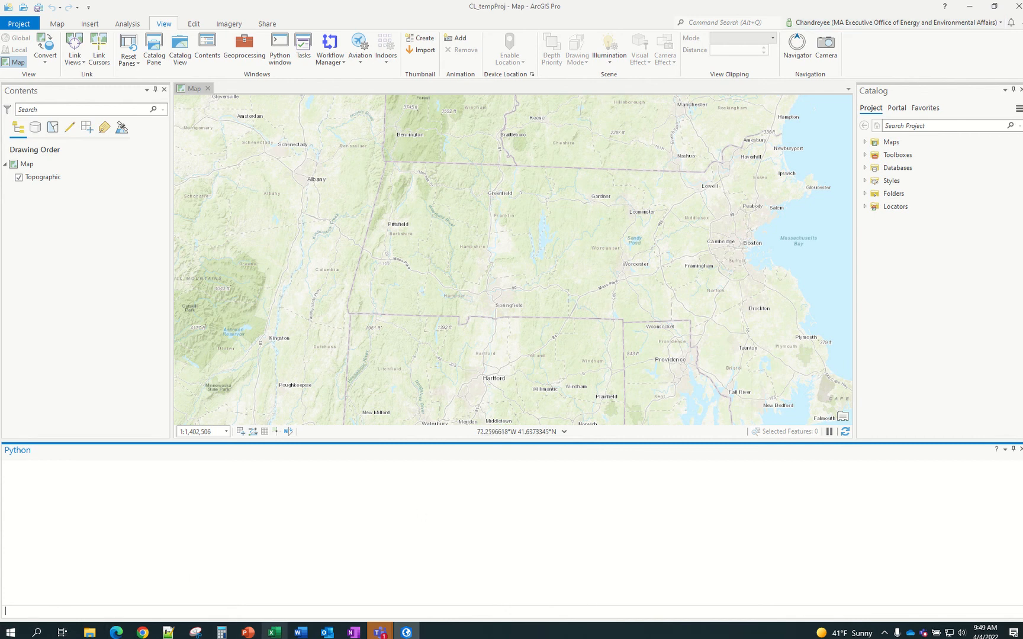
Bring the SampleSchema_BLANK workbook forward on its ArcPy Add Domain sheet
{"action": "mouse_move", "coordinate": [274, 632]}
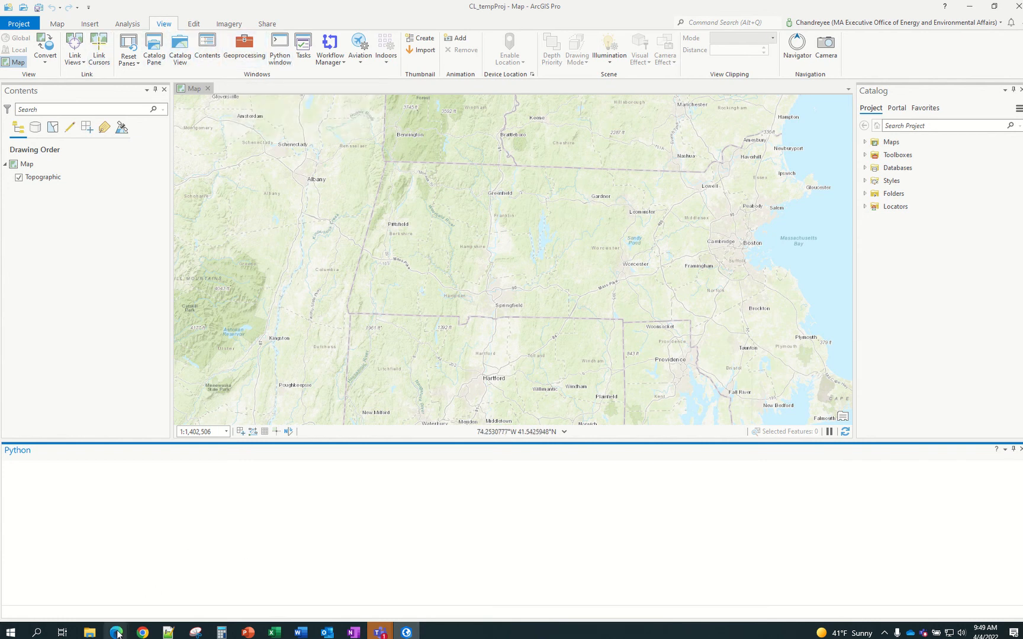
{"action": "left_click", "coordinate": [284, 634]}
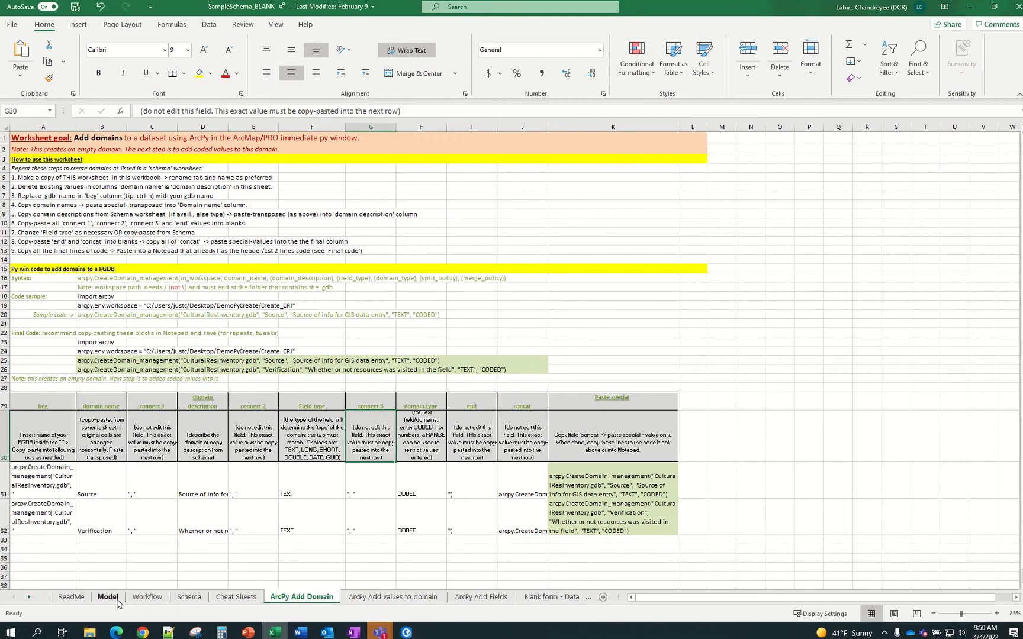
Select the FxtType values G22:G34 on the Schema sheet, then return to ArcGIS Pro
{"action": "left_click", "coordinate": [188, 598]}
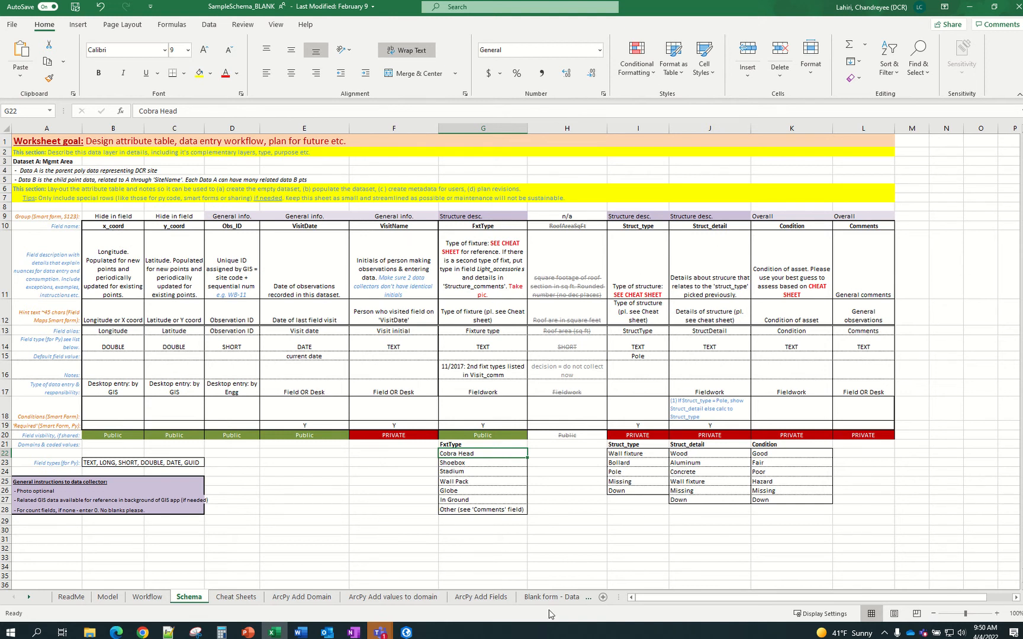
{"action": "left_click_drag", "start_coordinate": [513, 456], "coordinate": [515, 572]}
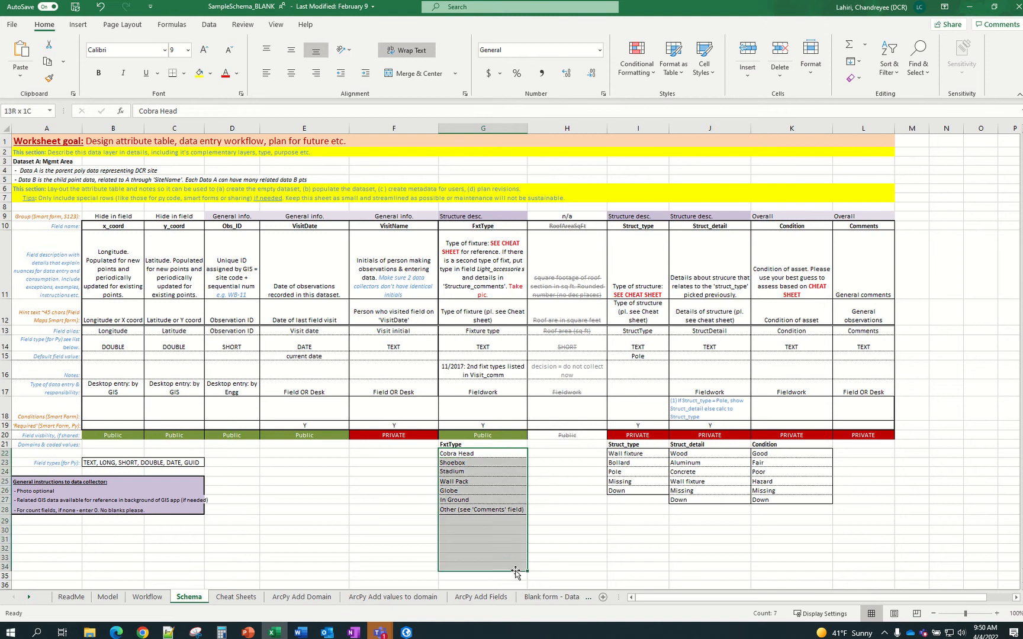
{"action": "left_click", "coordinate": [550, 550]}
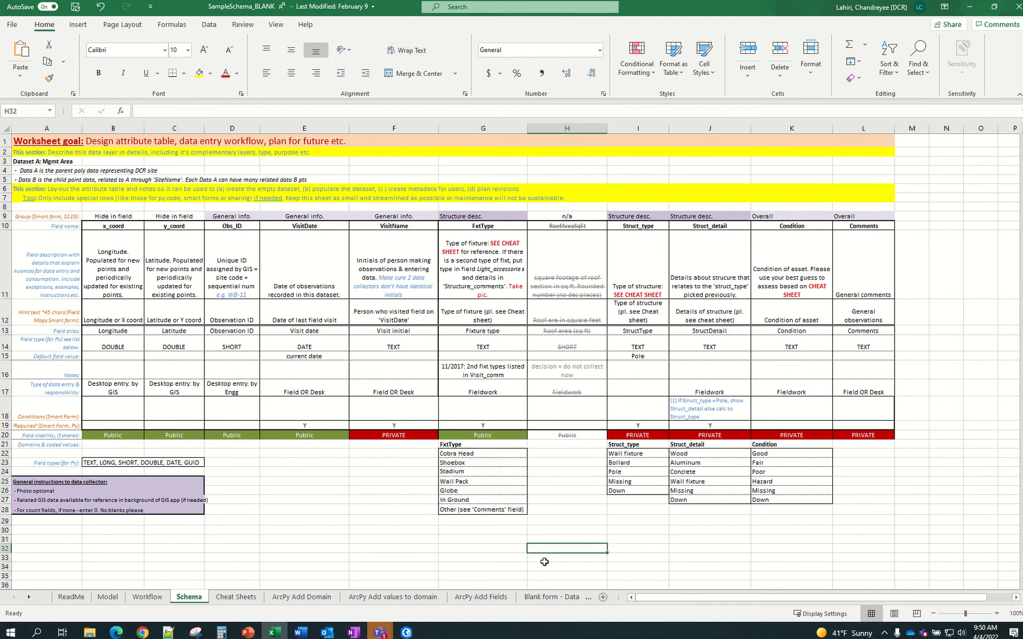
{"action": "left_click", "coordinate": [406, 632]}
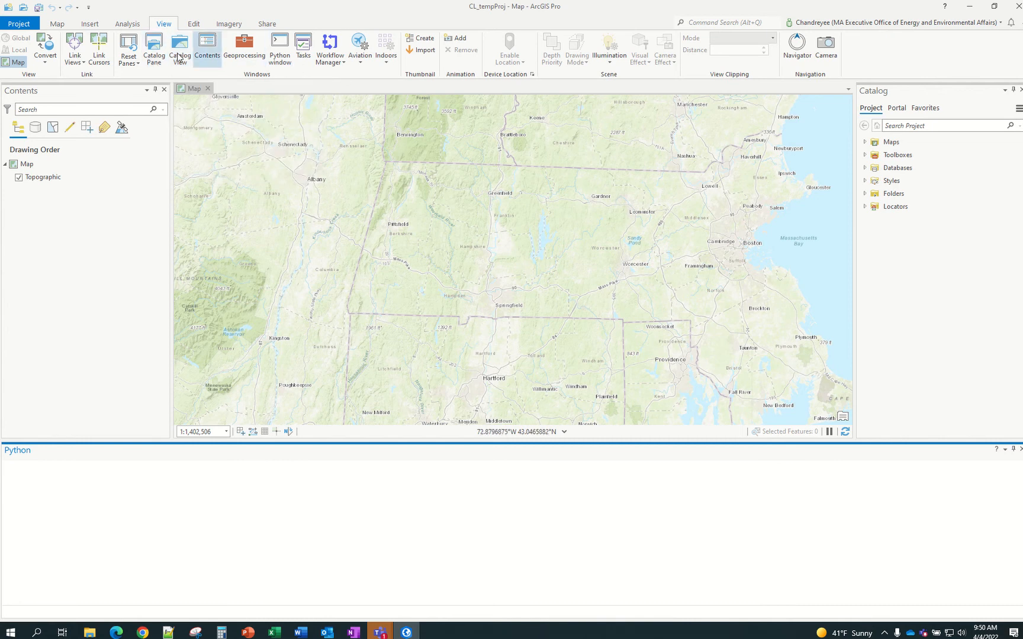
Activate the Catalog pane, toggle between Excel and ArcGIS Pro, then minimize Excel
{"action": "left_click", "coordinate": [152, 55]}
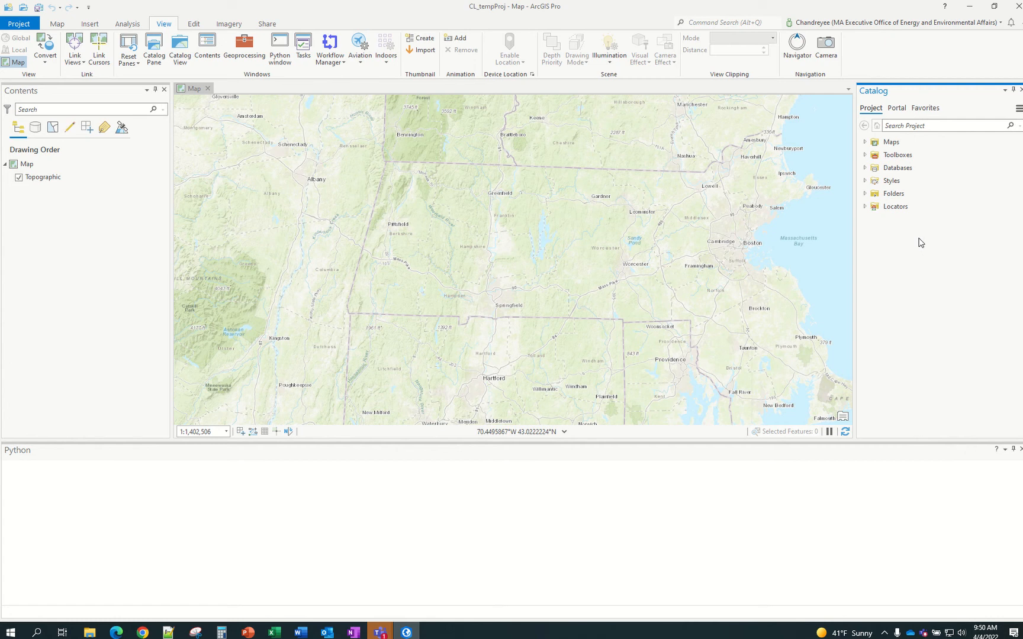
{"action": "left_click", "coordinate": [273, 633]}
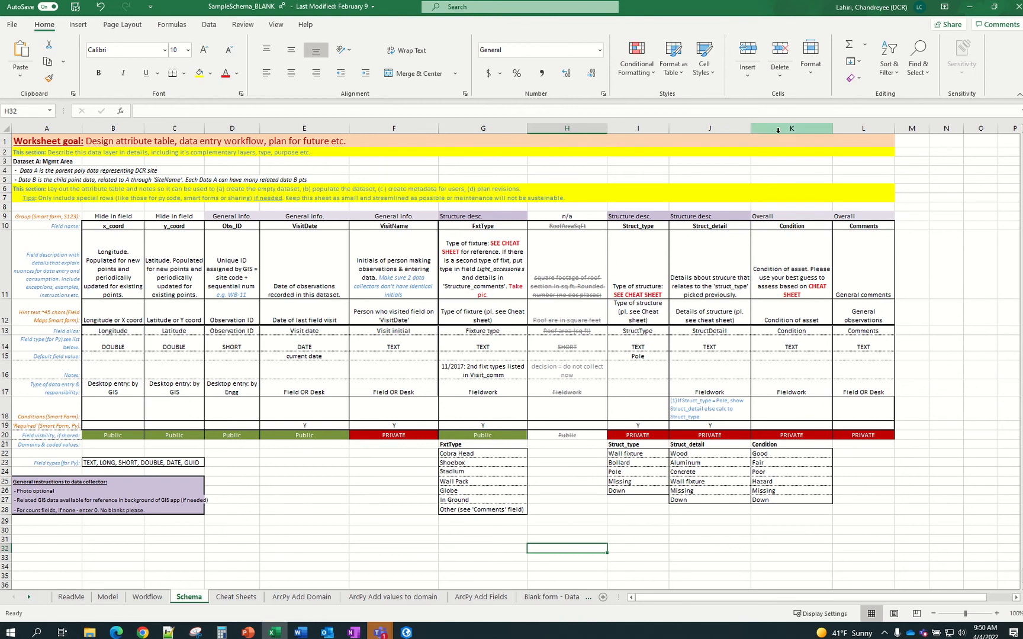
{"action": "left_click", "coordinate": [406, 633]}
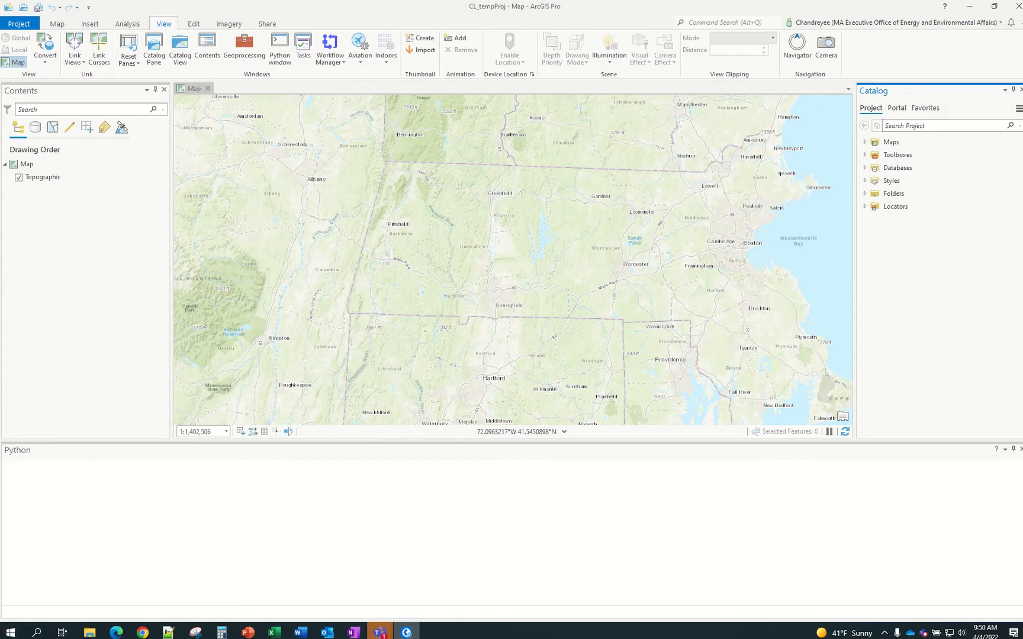
{"action": "mouse_move", "coordinate": [380, 632]}
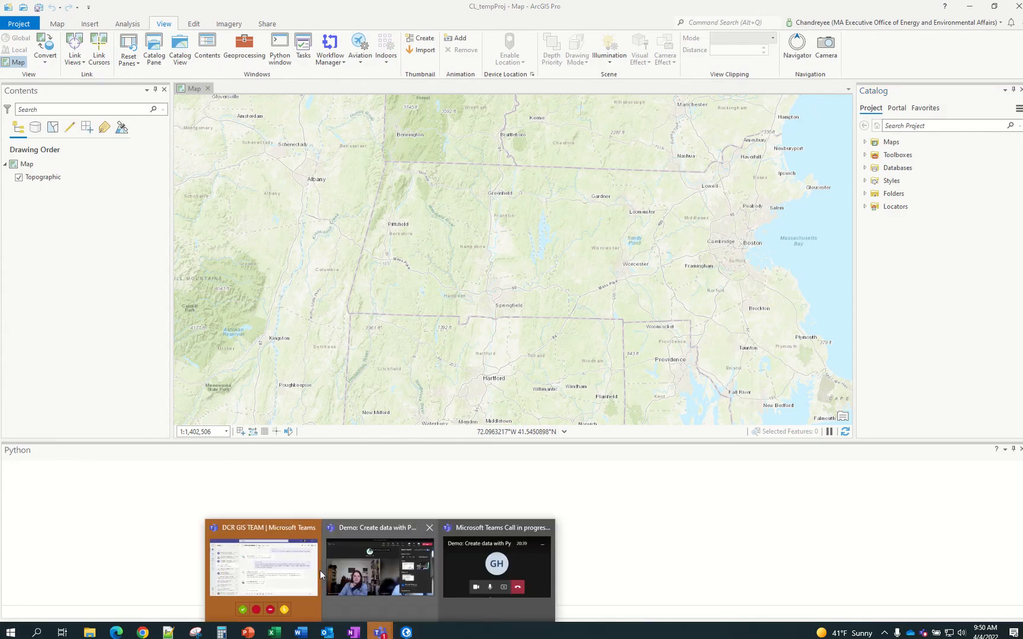
{"action": "mouse_move", "coordinate": [357, 574]}
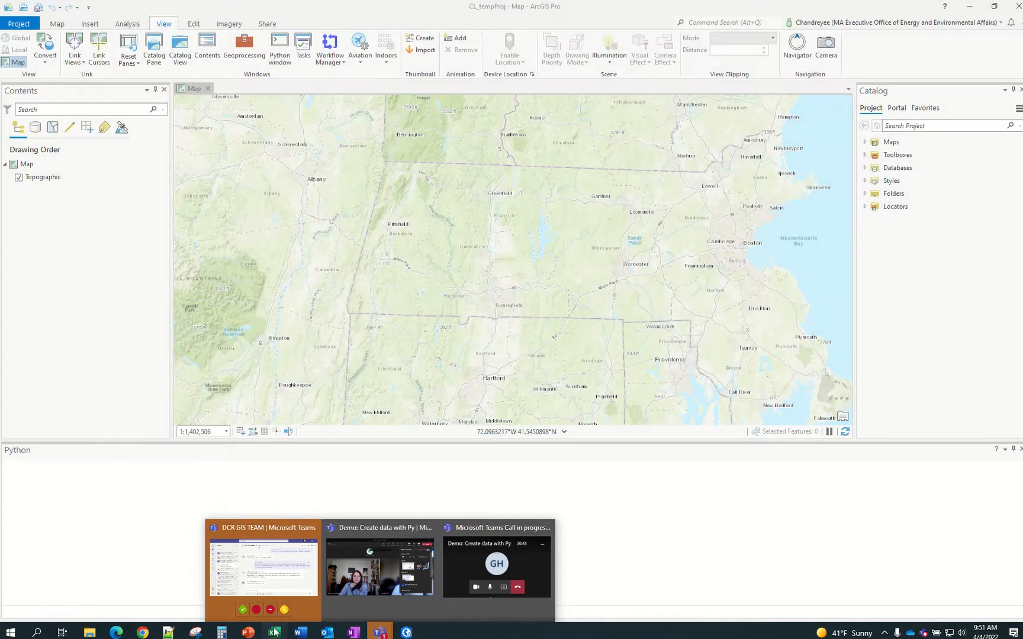
{"action": "left_click", "coordinate": [274, 633]}
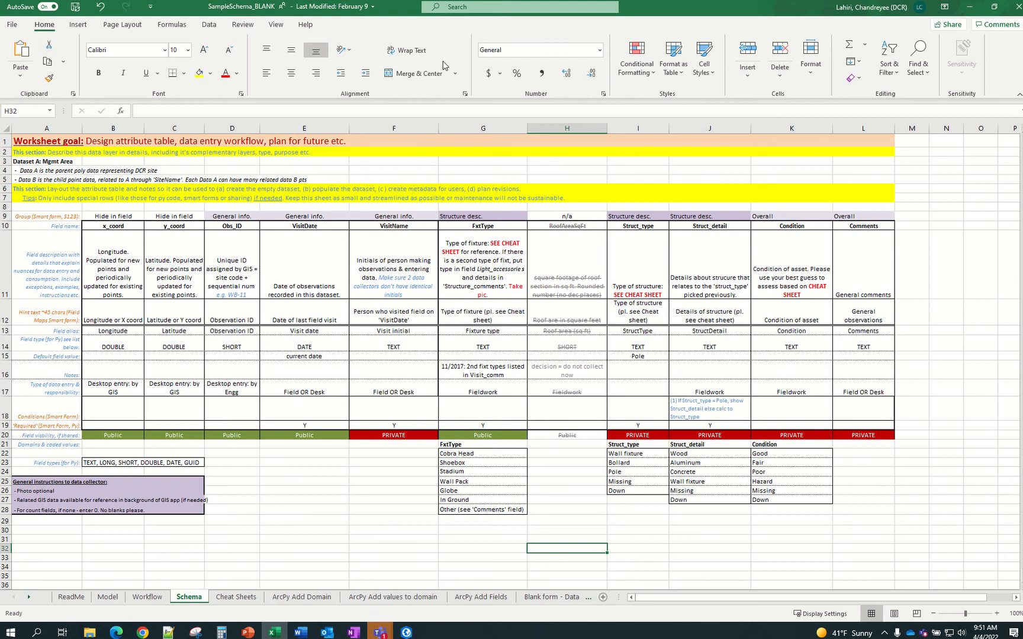
{"action": "left_click", "coordinate": [971, 8]}
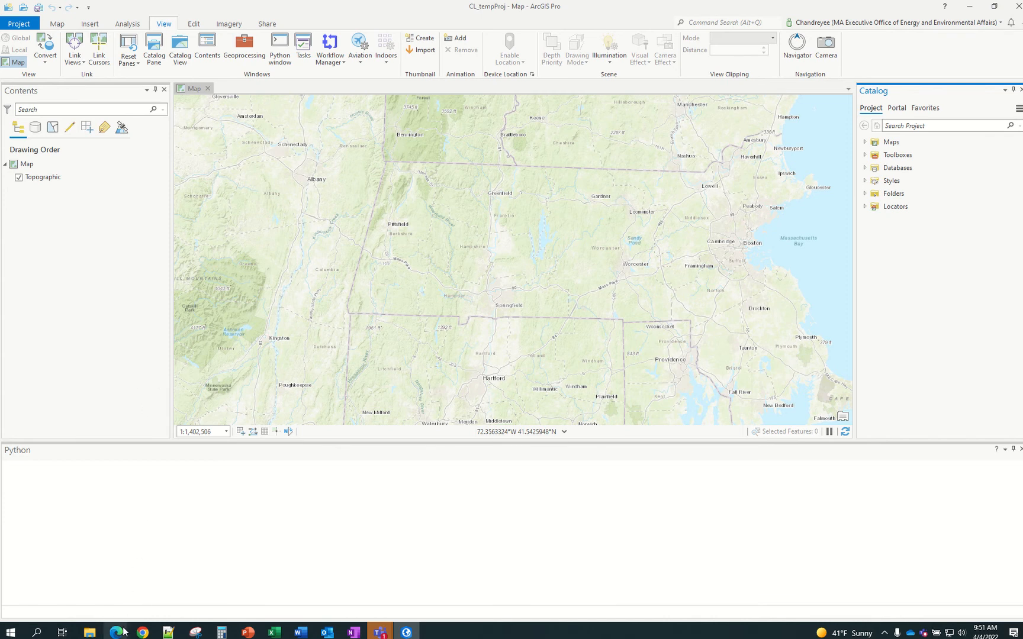
In the Streetlights and Cabinets folder, open ElectricalCabinets_Schema.xlsx in the desktop app
{"action": "mouse_move", "coordinate": [119, 631]}
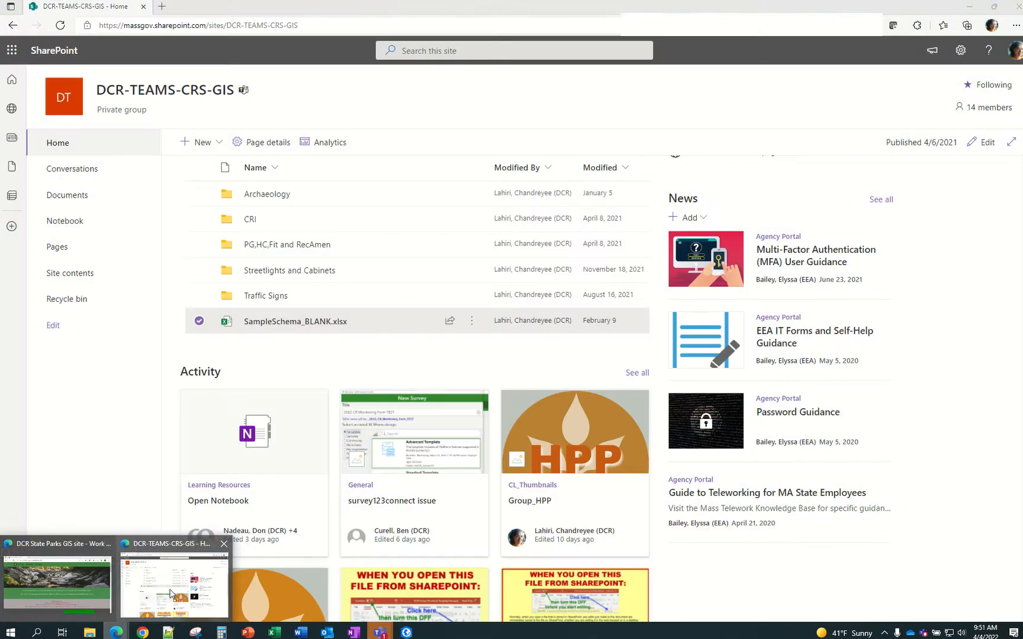
{"action": "left_click", "coordinate": [172, 586]}
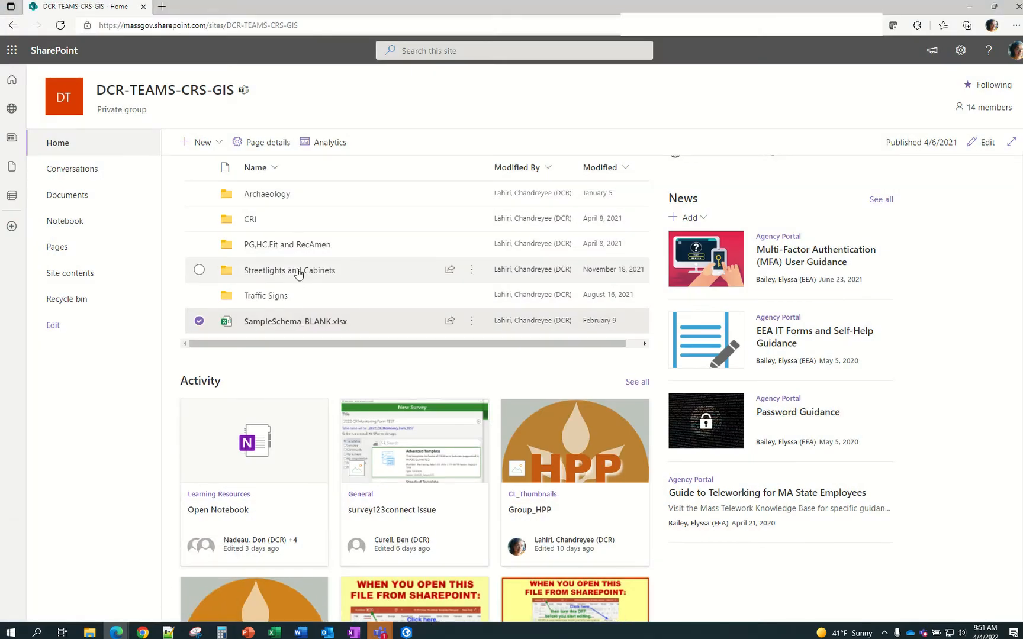
{"action": "left_click", "coordinate": [472, 281]}
{"action": "left_click", "coordinate": [472, 271]}
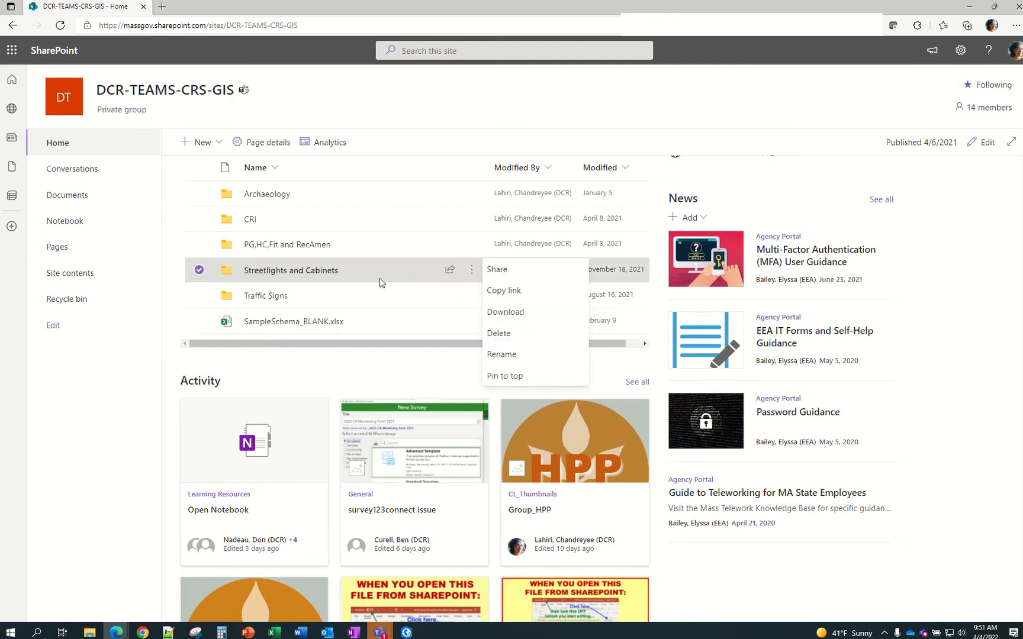
{"action": "left_click", "coordinate": [325, 272]}
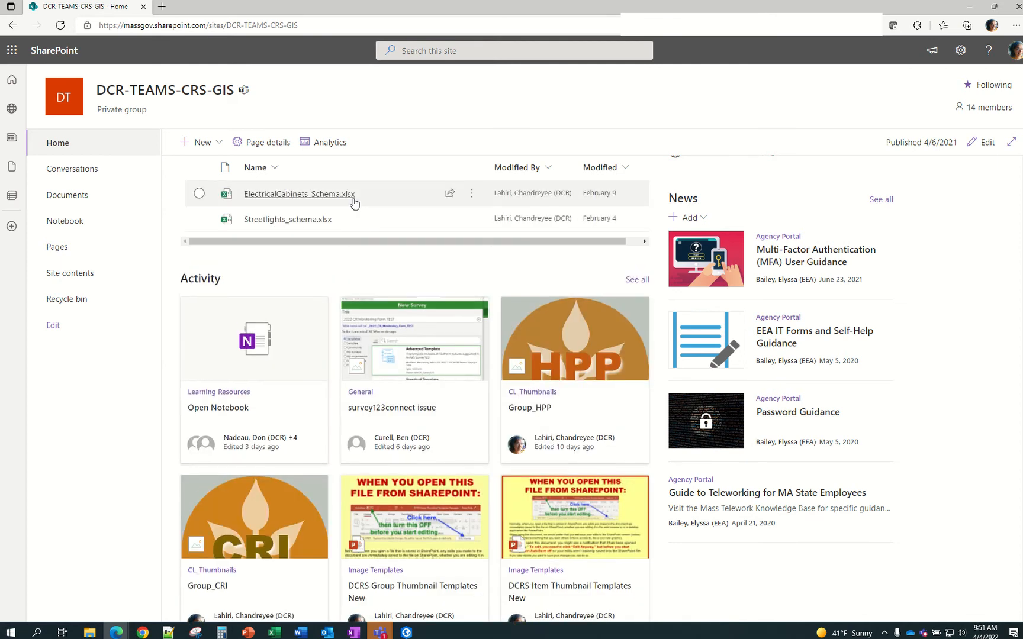
{"action": "left_click", "coordinate": [472, 193]}
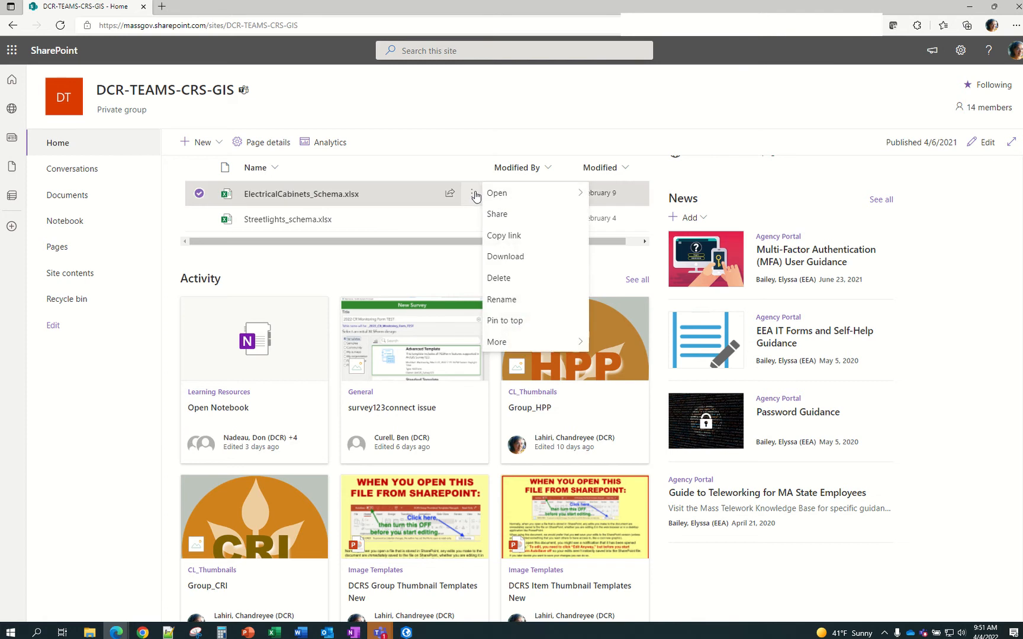
{"action": "mouse_move", "coordinate": [526, 195]}
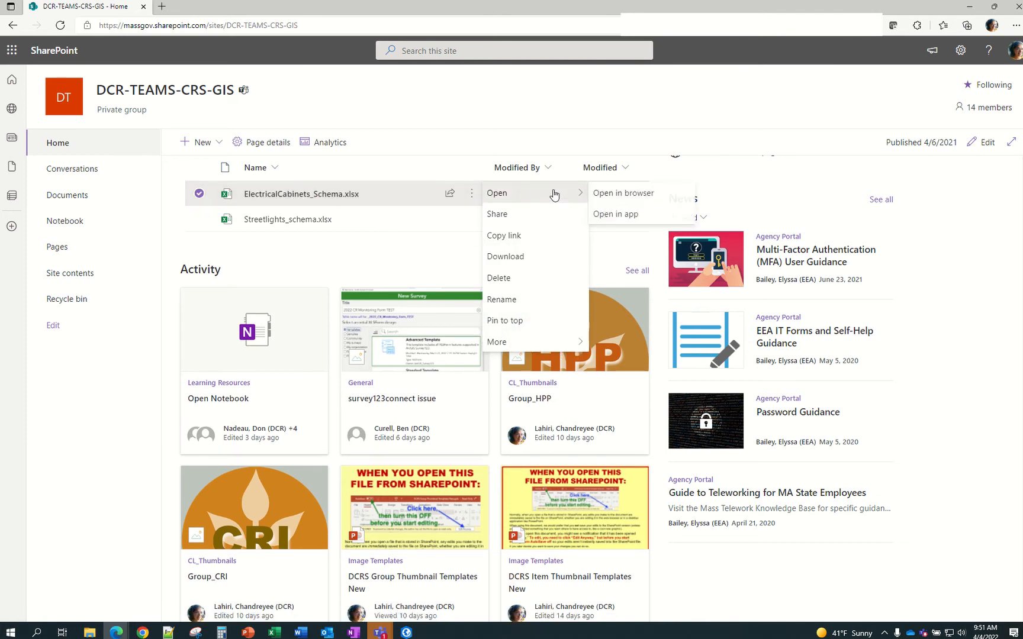
{"action": "left_click", "coordinate": [610, 218]}
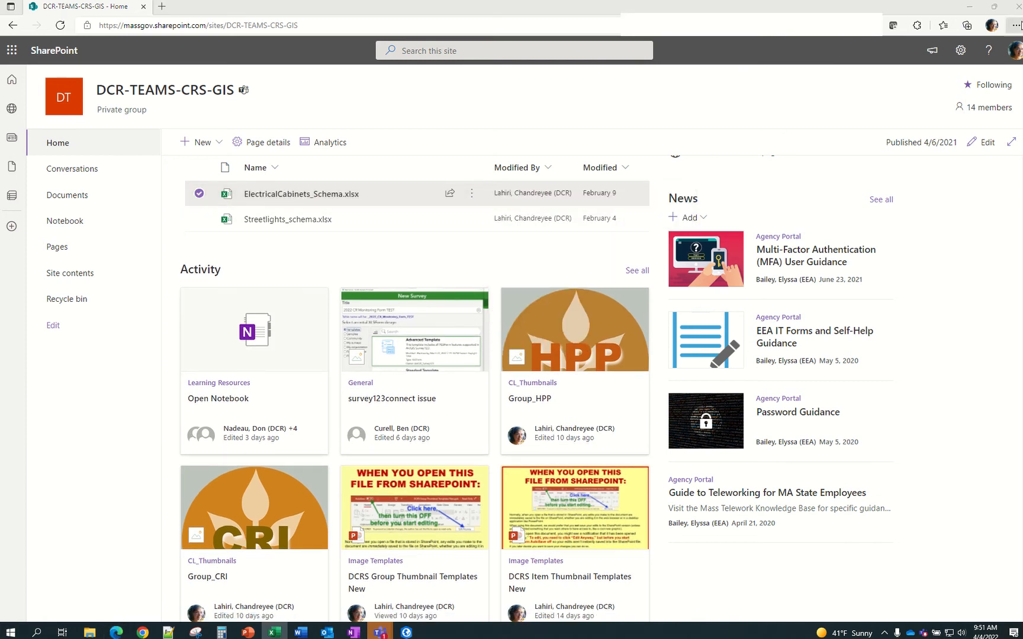
After checking the open Excel windows, reissue Open in app for ElectricalCabinets_Schema.xlsx
{"action": "left_click", "coordinate": [1019, 7]}
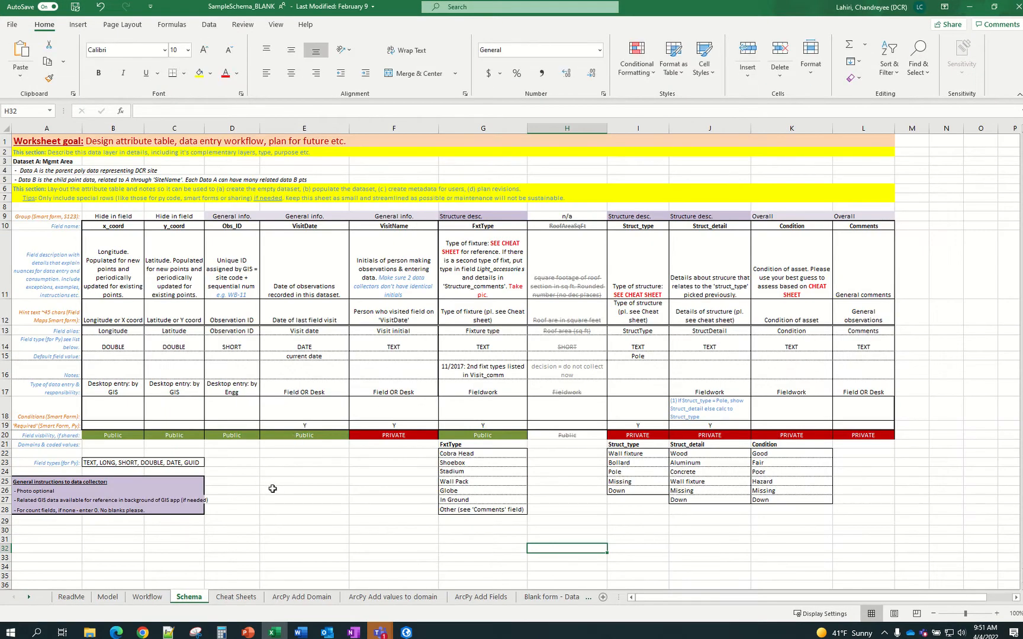
{"action": "left_click", "coordinate": [970, 7]}
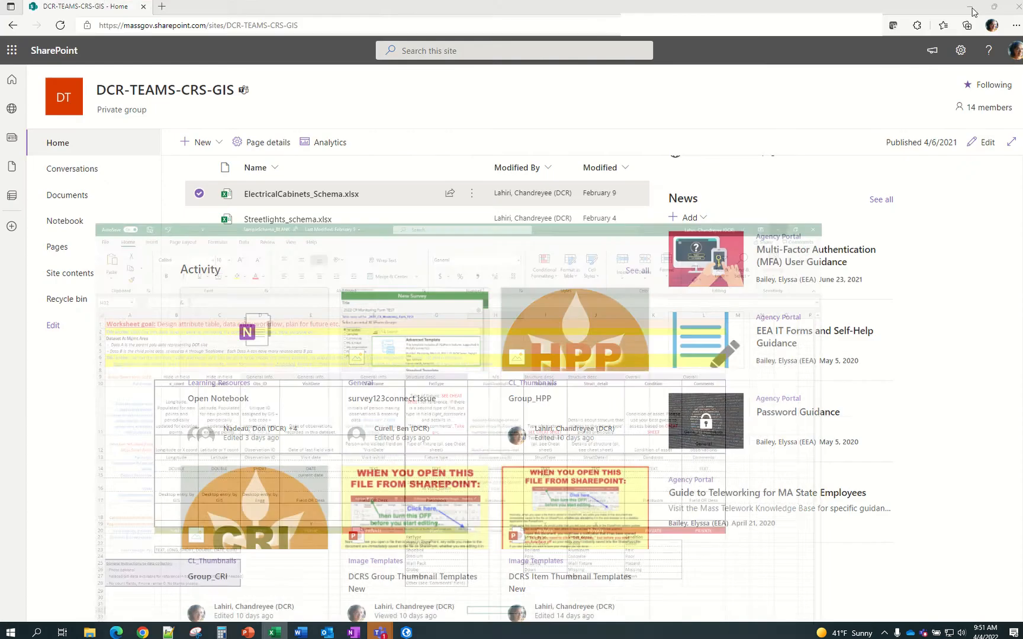
{"action": "left_click", "coordinate": [276, 633]}
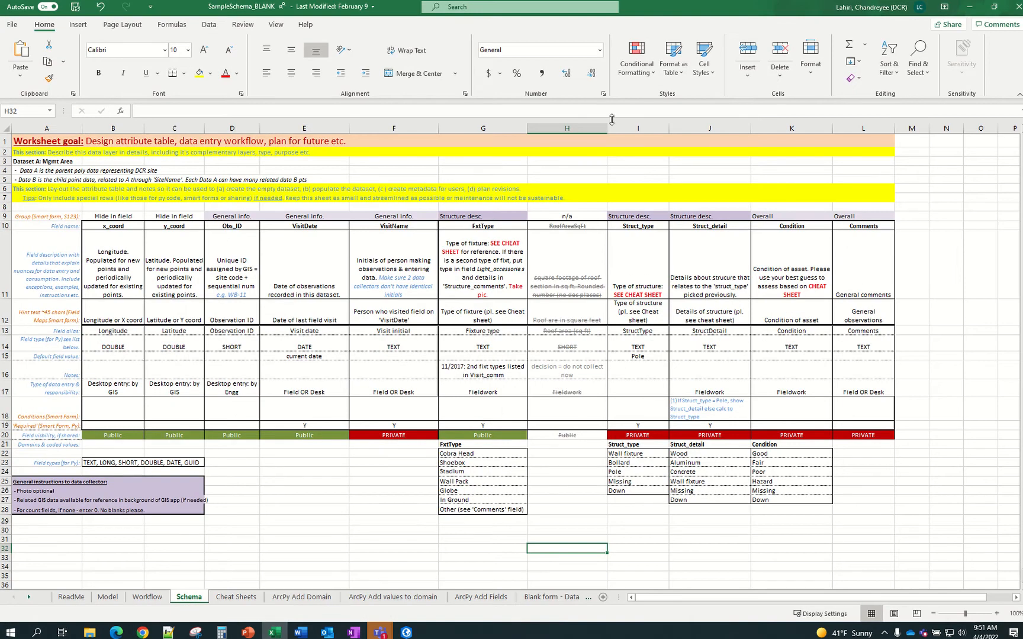
{"action": "left_click", "coordinate": [970, 8]}
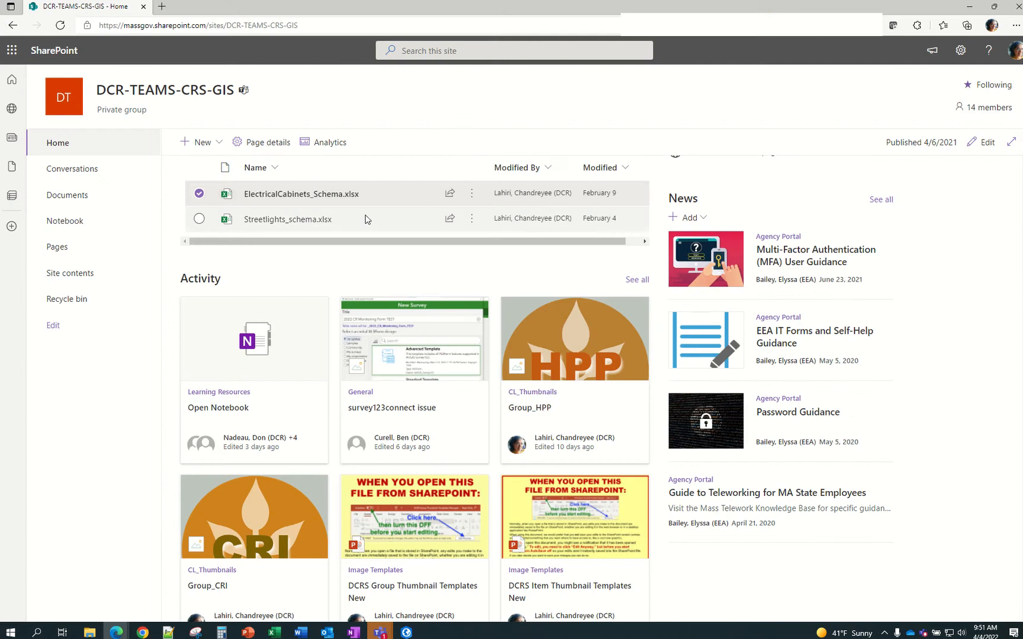
{"action": "left_click", "coordinate": [472, 194]}
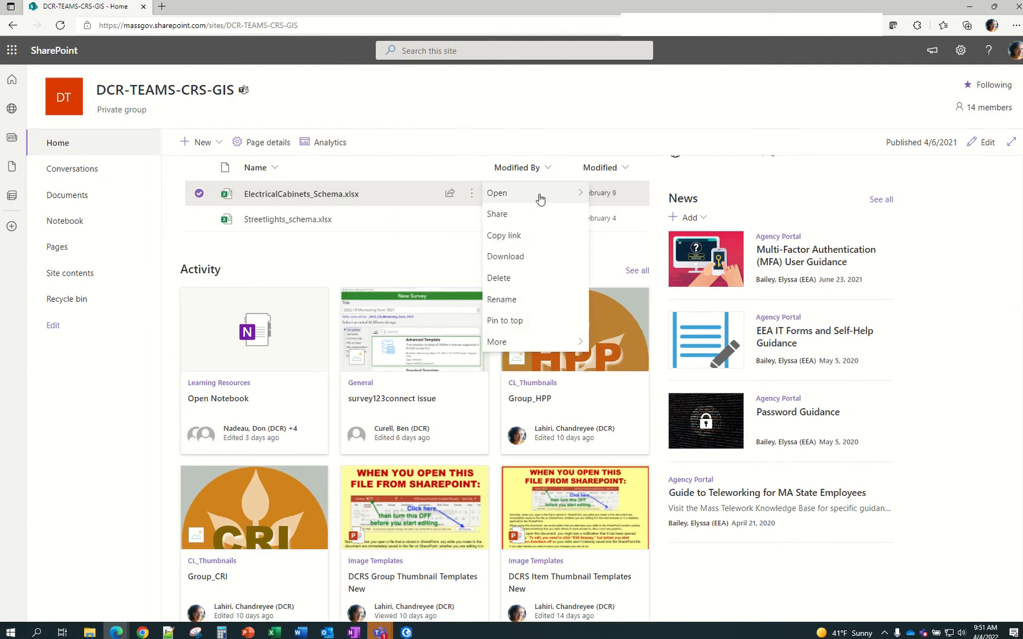
{"action": "mouse_move", "coordinate": [563, 195]}
{"action": "left_click", "coordinate": [609, 215]}
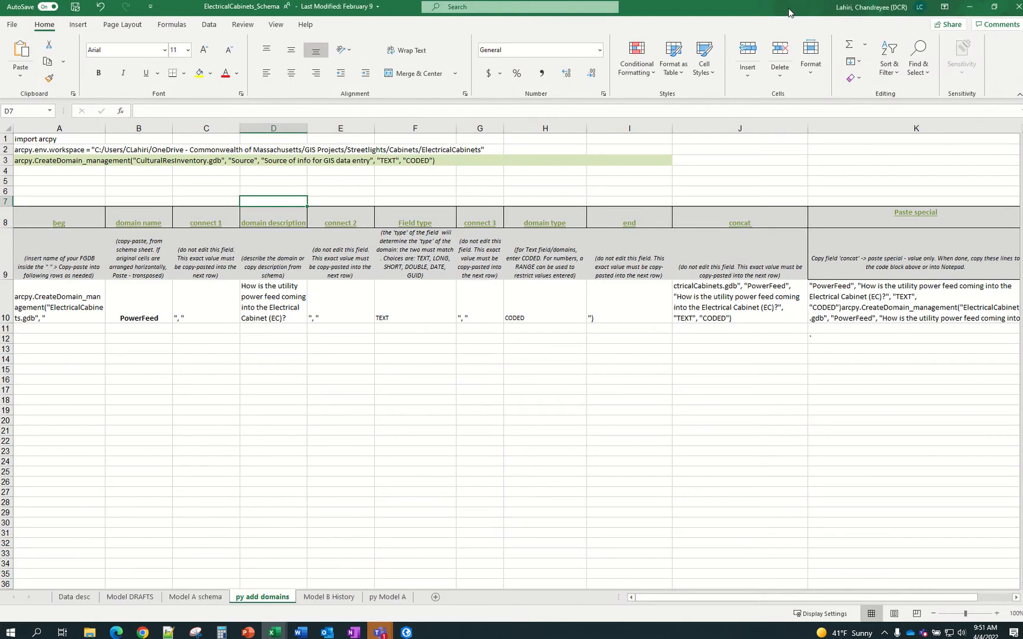
Restore both workbooks, close Edge, and resize SampleSchema into a wide lower window
{"action": "left_click_drag", "start_coordinate": [809, 8], "coordinate": [774, 70]}
{"action": "left_click", "coordinate": [995, 6]}
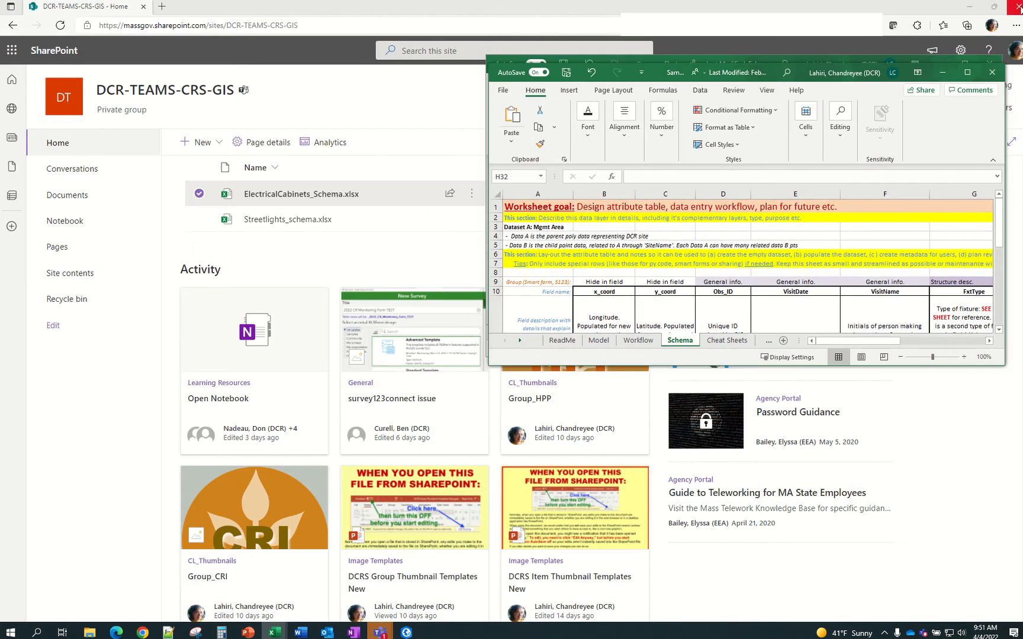
{"action": "left_click", "coordinate": [1019, 7]}
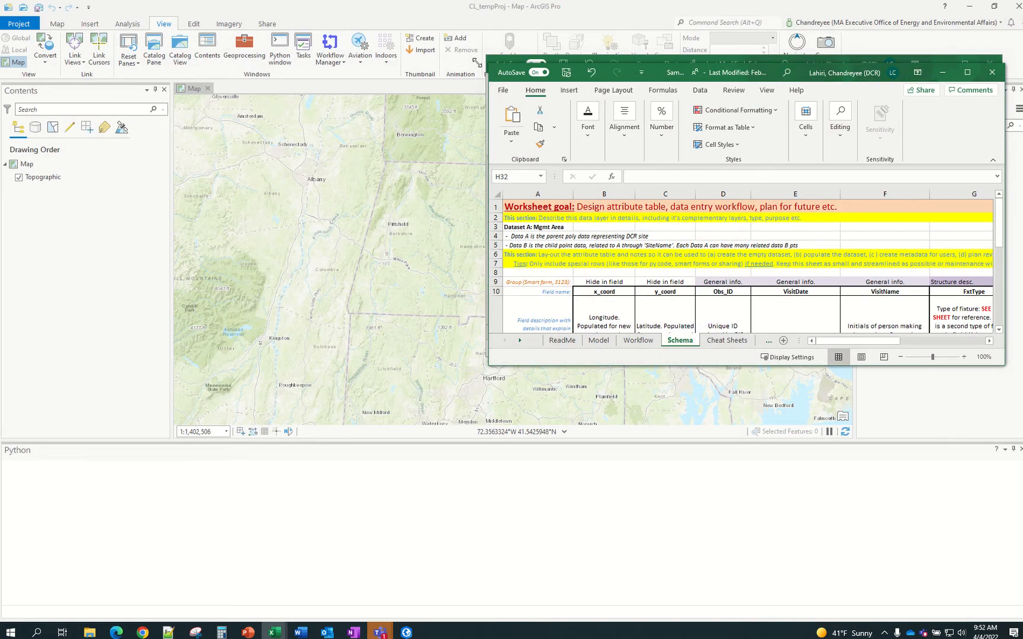
{"action": "left_click_drag", "start_coordinate": [488, 63], "coordinate": [171, 43]}
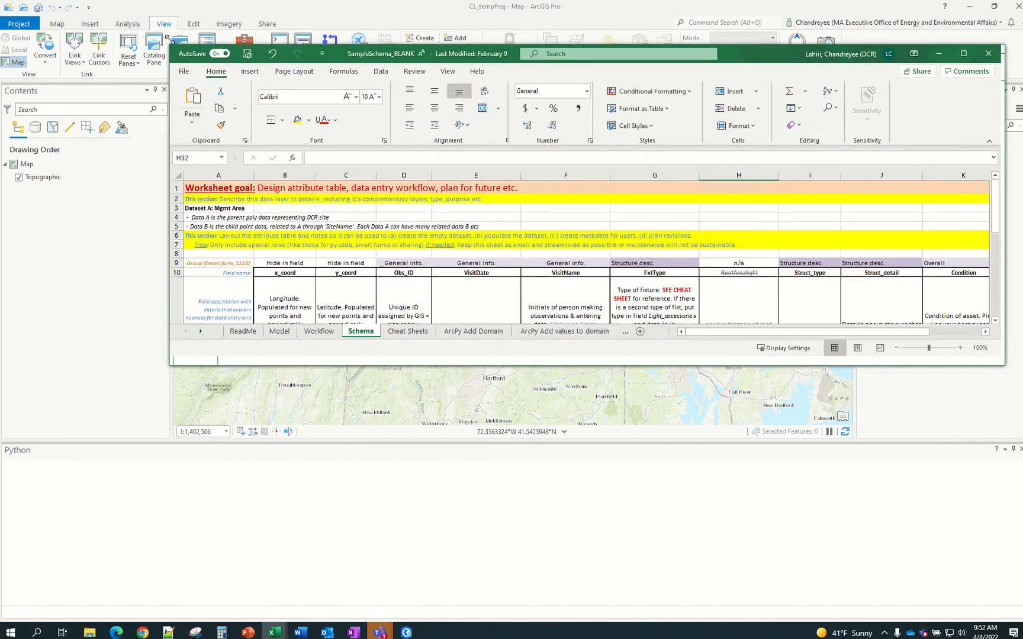
{"action": "left_click_drag", "start_coordinate": [486, 57], "coordinate": [320, 305]}
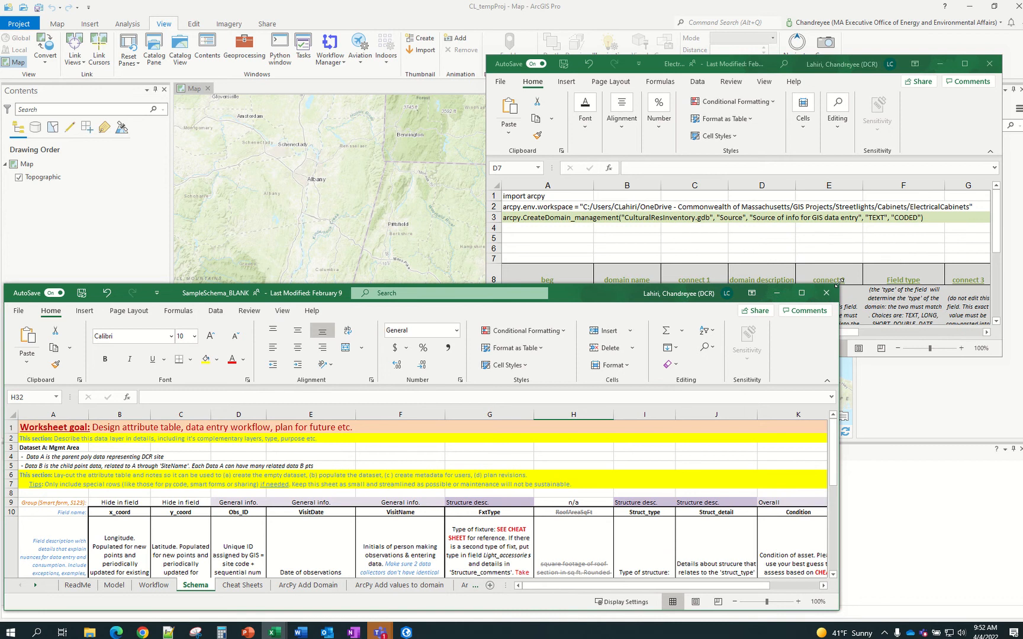
{"action": "left_click_drag", "start_coordinate": [837, 282], "coordinate": [977, 349]}
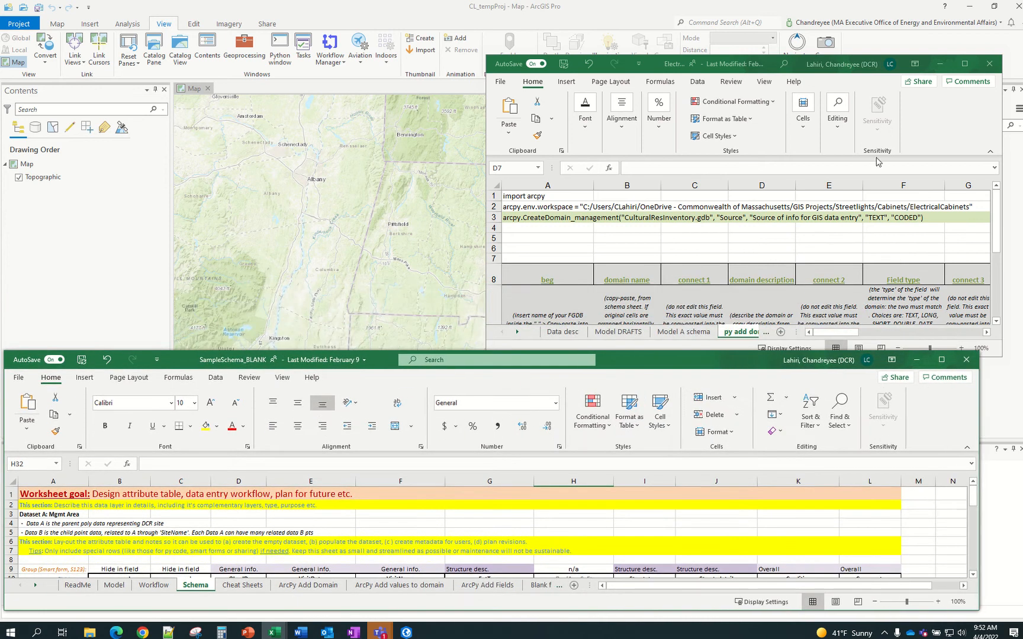
Minimize ArcGIS Pro and maximize the ElectricalCabinets_Schema workbook window
{"action": "left_click", "coordinate": [969, 6]}
{"action": "left_click_drag", "start_coordinate": [669, 66], "coordinate": [178, 15]}
{"action": "left_click_drag", "start_coordinate": [511, 305], "coordinate": [1002, 343]}
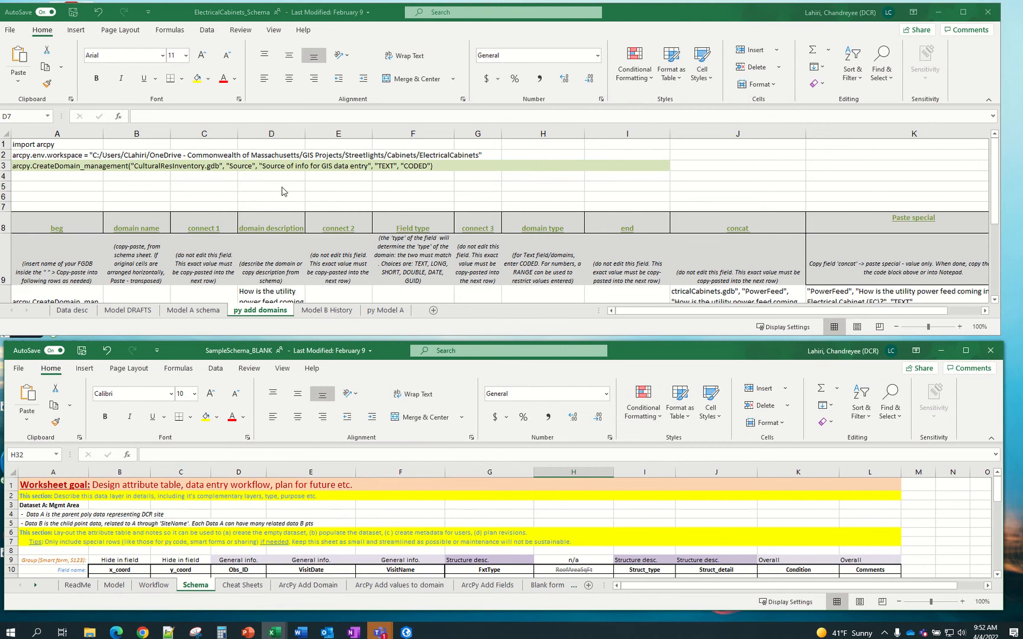
{"action": "left_click", "coordinate": [964, 12]}
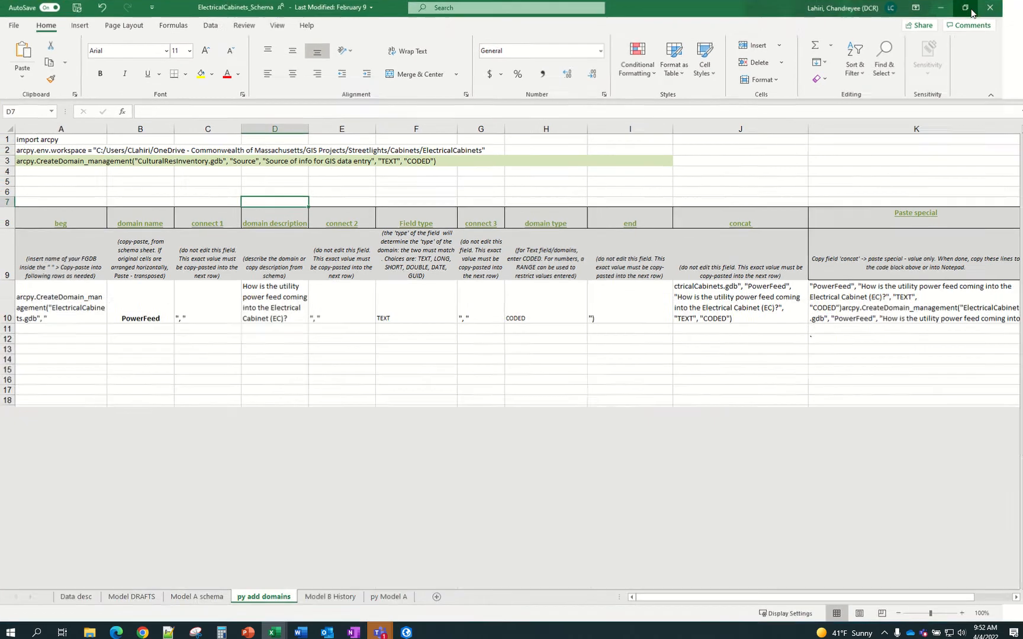
Scroll through the term definitions on the Data desc sheet
{"action": "left_click", "coordinate": [128, 596]}
{"action": "left_click", "coordinate": [74, 597]}
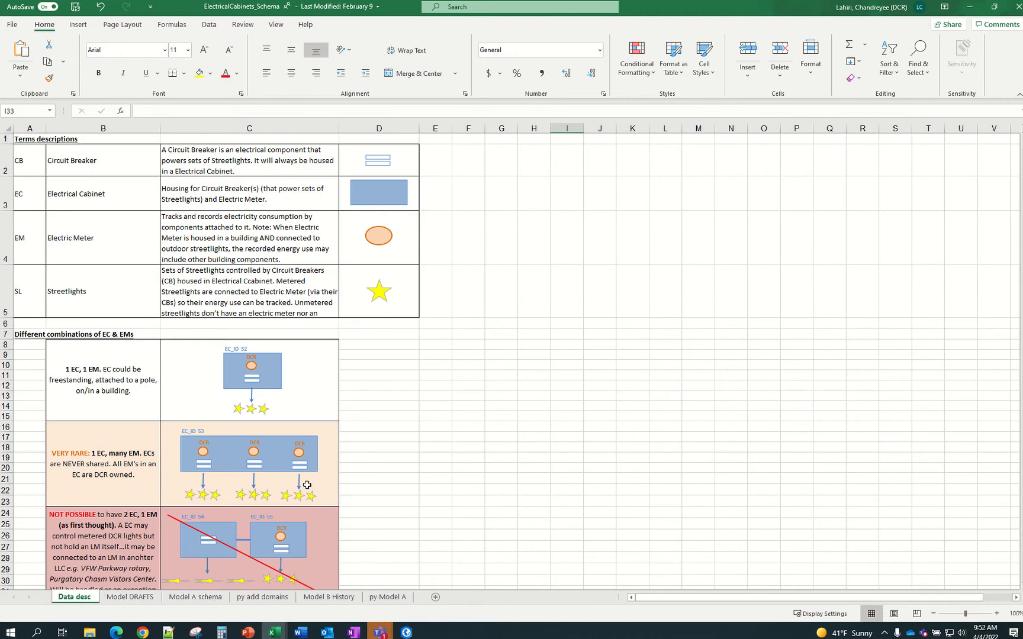
{"action": "scroll", "coordinate": [137, 422], "scroll_direction": "down", "scroll_amount": 8}
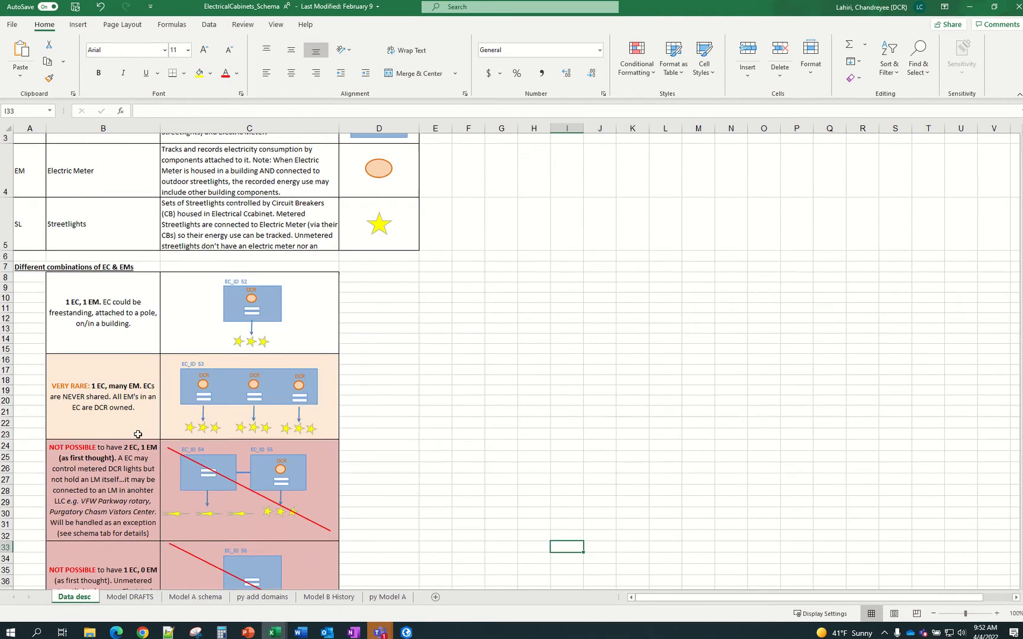
{"action": "scroll", "coordinate": [141, 429], "scroll_direction": "up", "scroll_amount": 6}
{"action": "scroll", "coordinate": [145, 439], "scroll_direction": "up", "scroll_amount": 2}
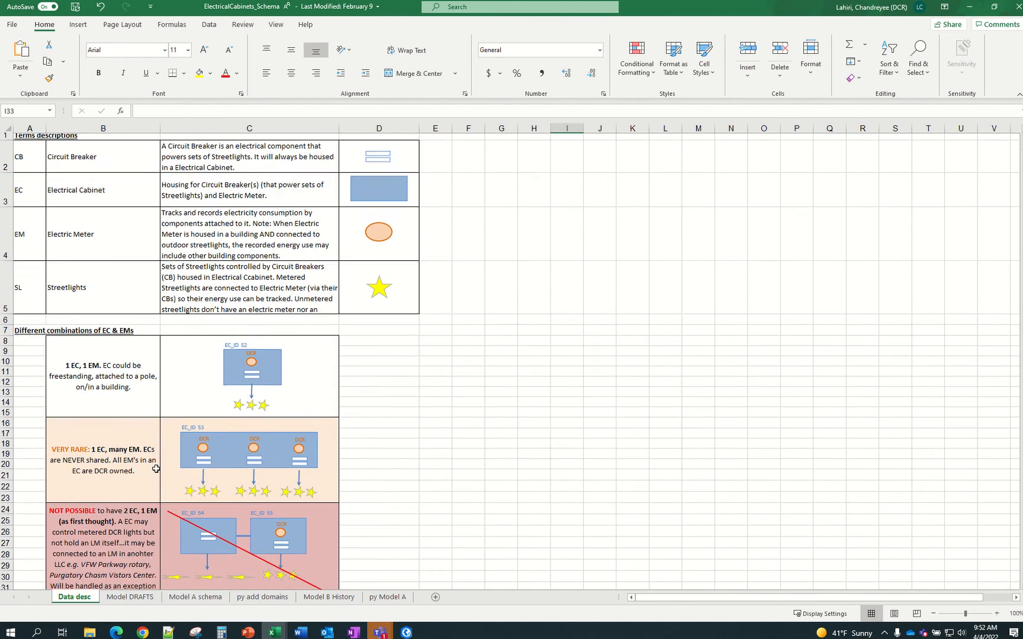
On Model DRAFTS, select the Model A and Model B blocks, then Model A's field names to row 19
{"action": "left_click", "coordinate": [155, 600]}
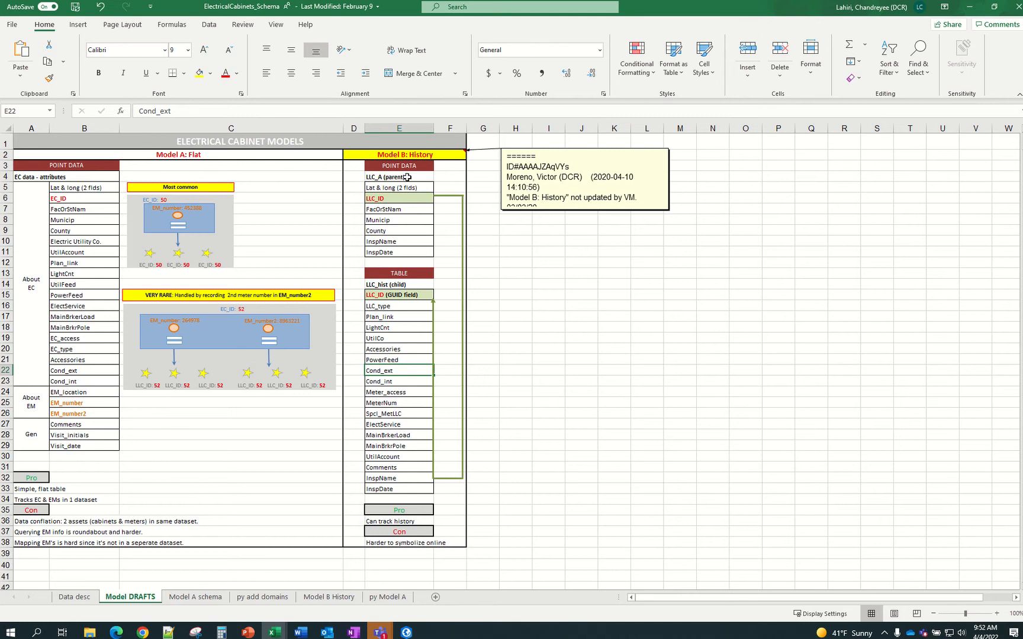
{"action": "left_click_drag", "start_coordinate": [199, 154], "coordinate": [188, 381]}
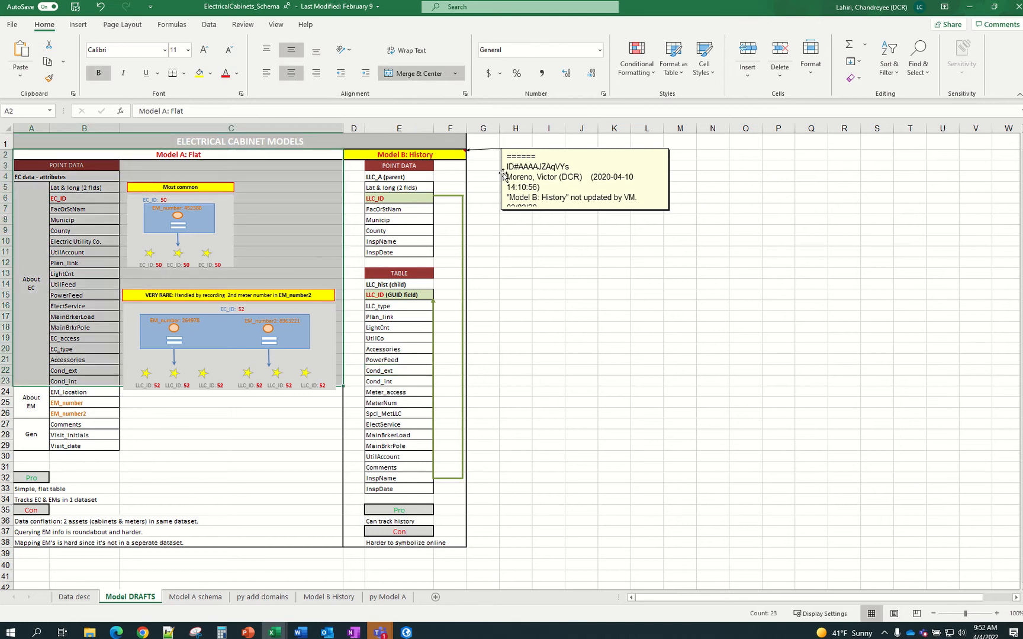
{"action": "left_click_drag", "start_coordinate": [443, 155], "coordinate": [439, 328]}
{"action": "left_click", "coordinate": [594, 371]}
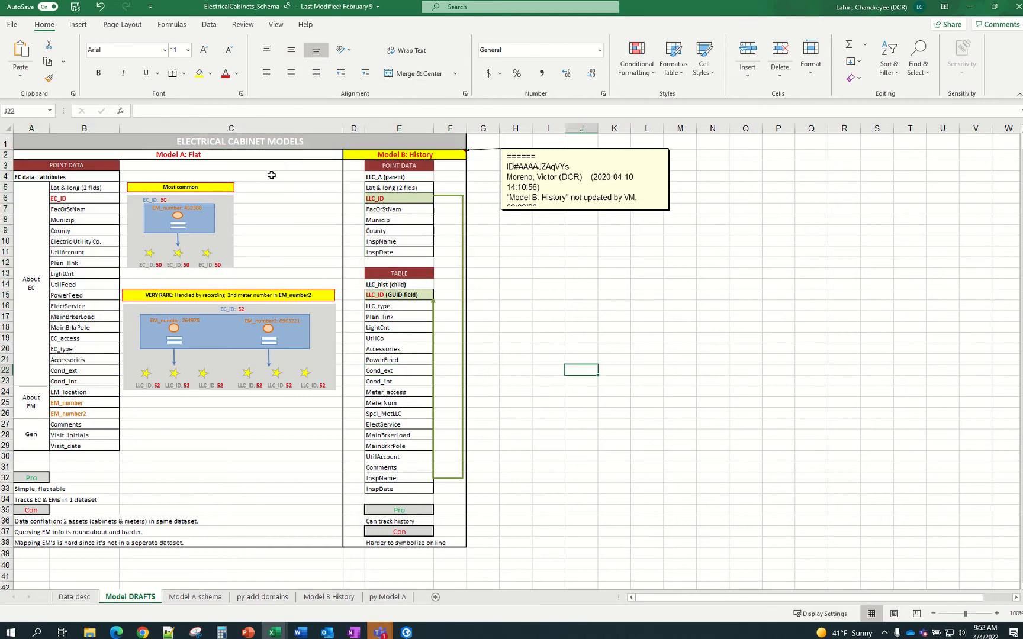
{"action": "left_click_drag", "start_coordinate": [269, 155], "coordinate": [262, 320]}
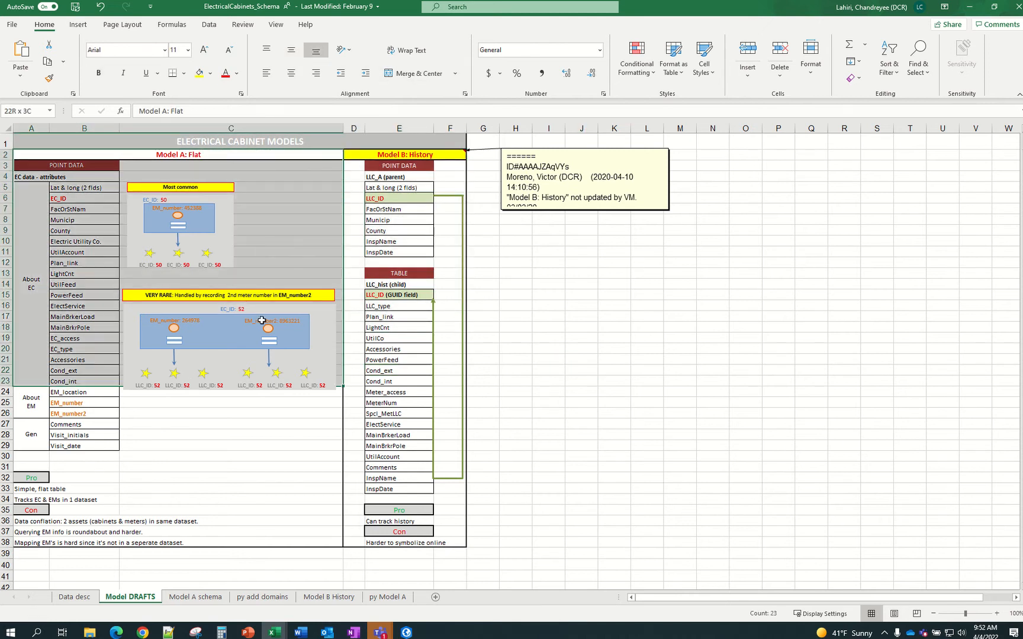
{"action": "left_click", "coordinate": [81, 168]}
{"action": "left_click", "coordinate": [86, 188]}
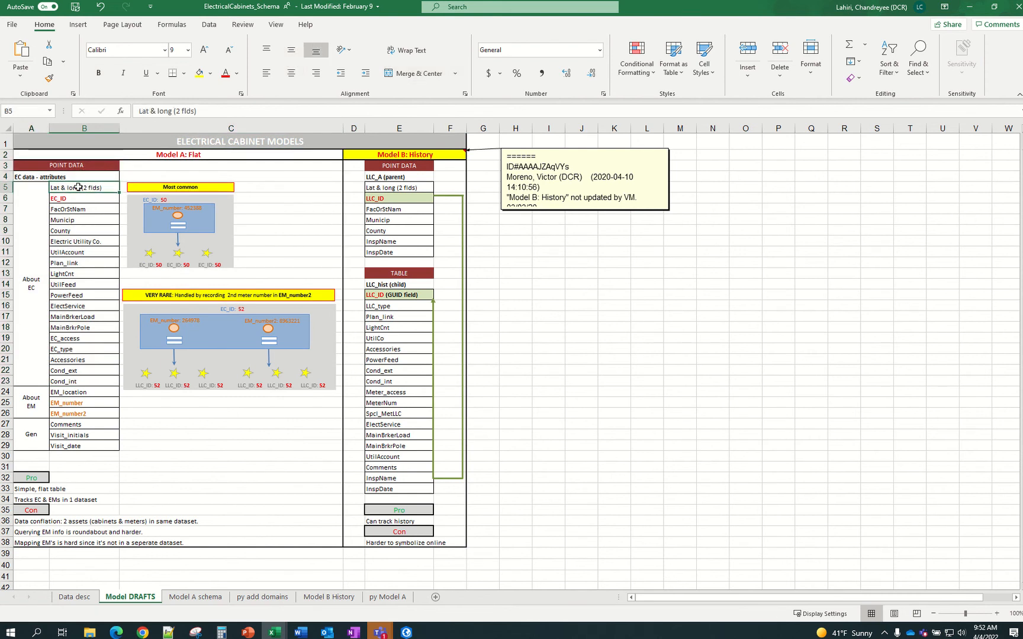
{"action": "left_click", "coordinate": [83, 166]}
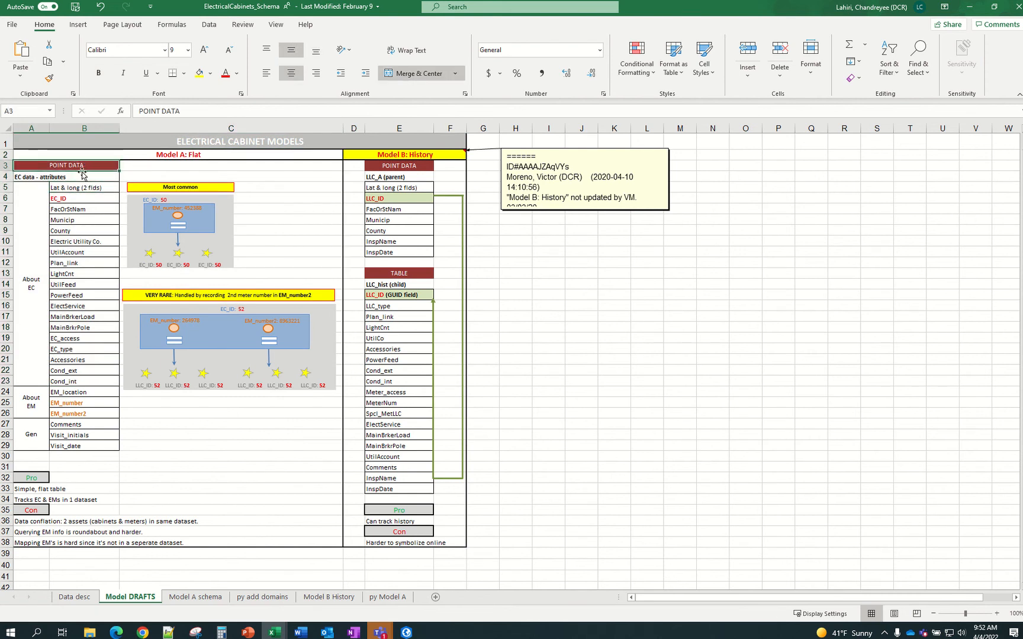
{"action": "left_click_drag", "start_coordinate": [80, 187], "coordinate": [94, 444]}
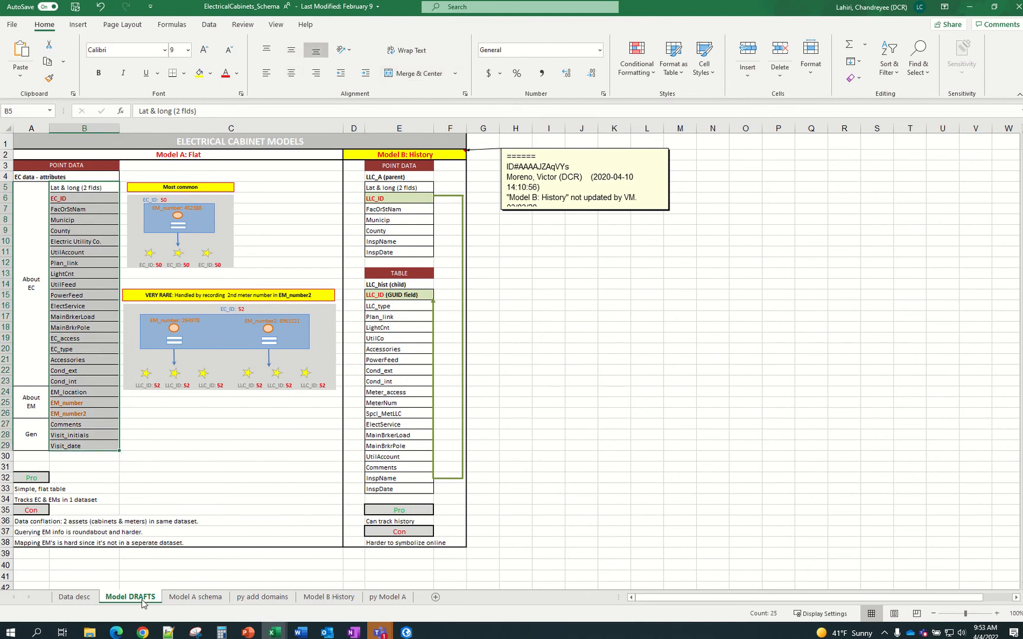
Scan across the Model A schema sheet's field columns and its Municip, County and utility lists
{"action": "left_click", "coordinate": [181, 599]}
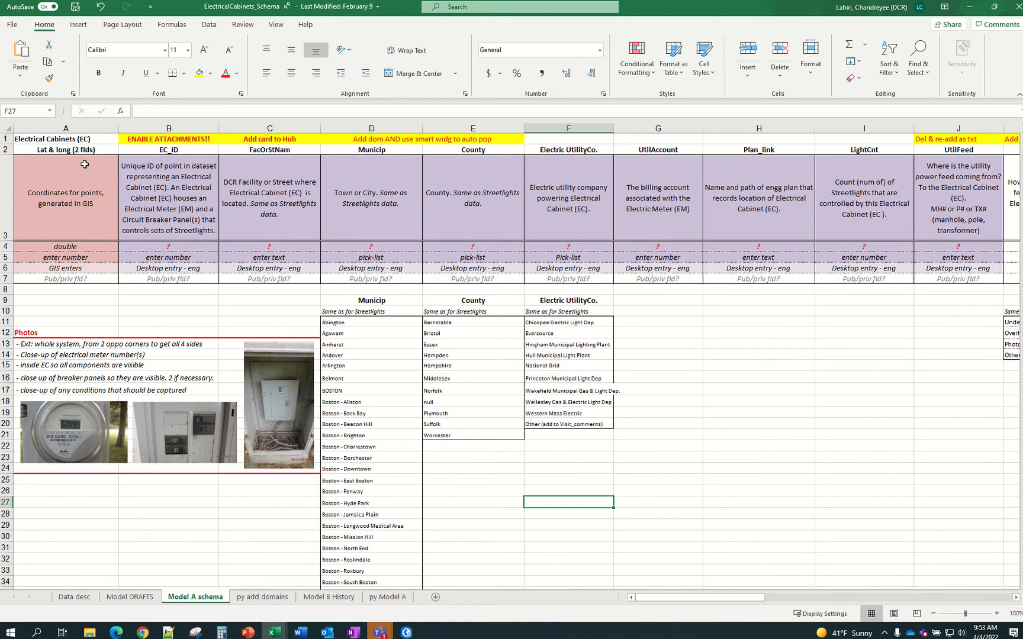
{"action": "left_click_drag", "start_coordinate": [678, 598], "coordinate": [908, 611]}
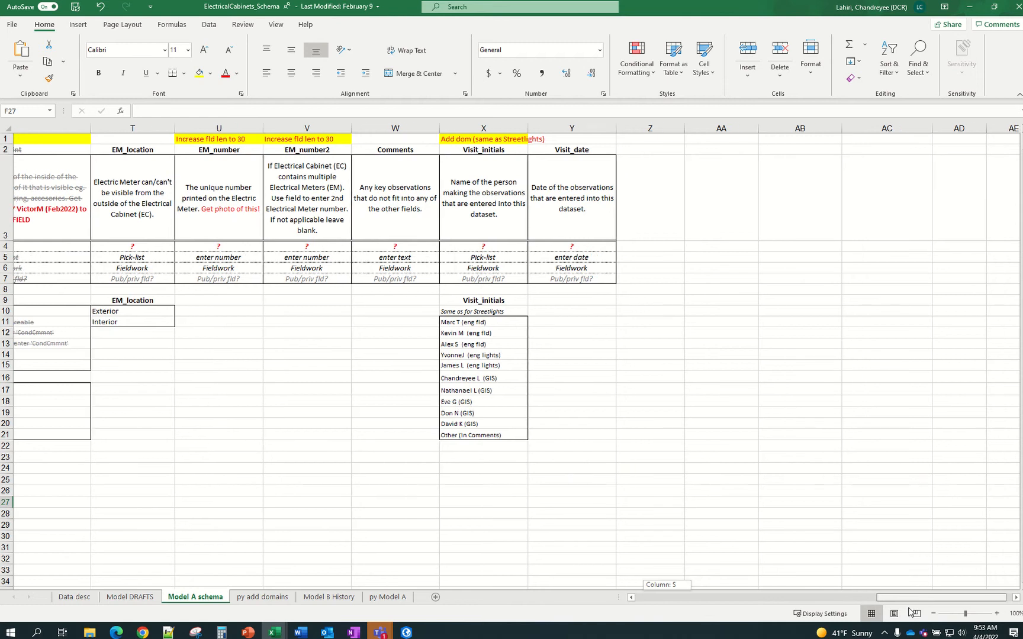
{"action": "left_click_drag", "start_coordinate": [910, 612], "coordinate": [594, 596]}
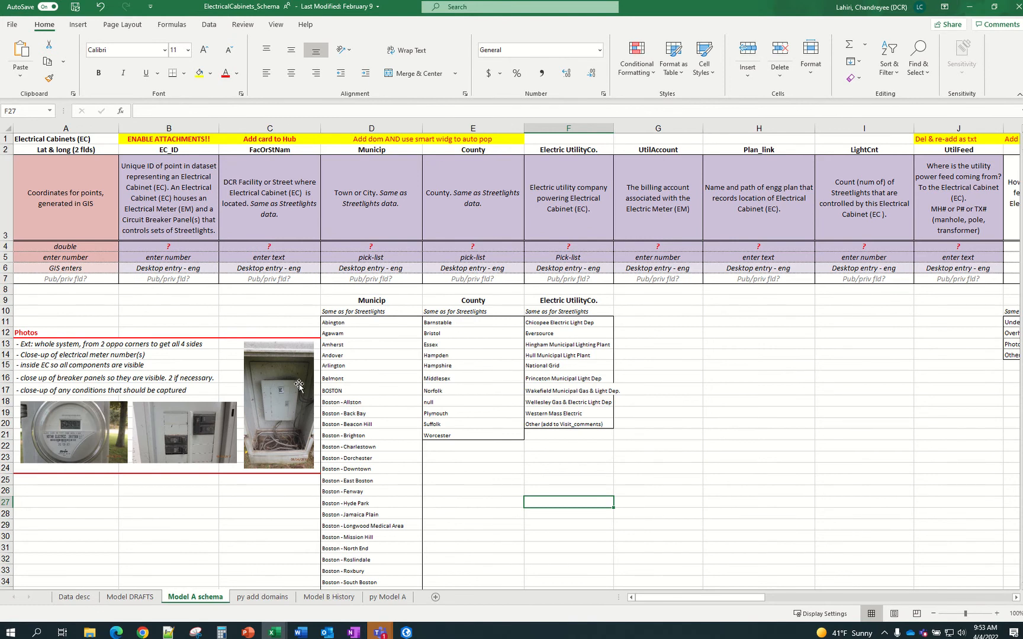
{"action": "scroll", "coordinate": [357, 336], "scroll_direction": "down", "scroll_amount": 19}
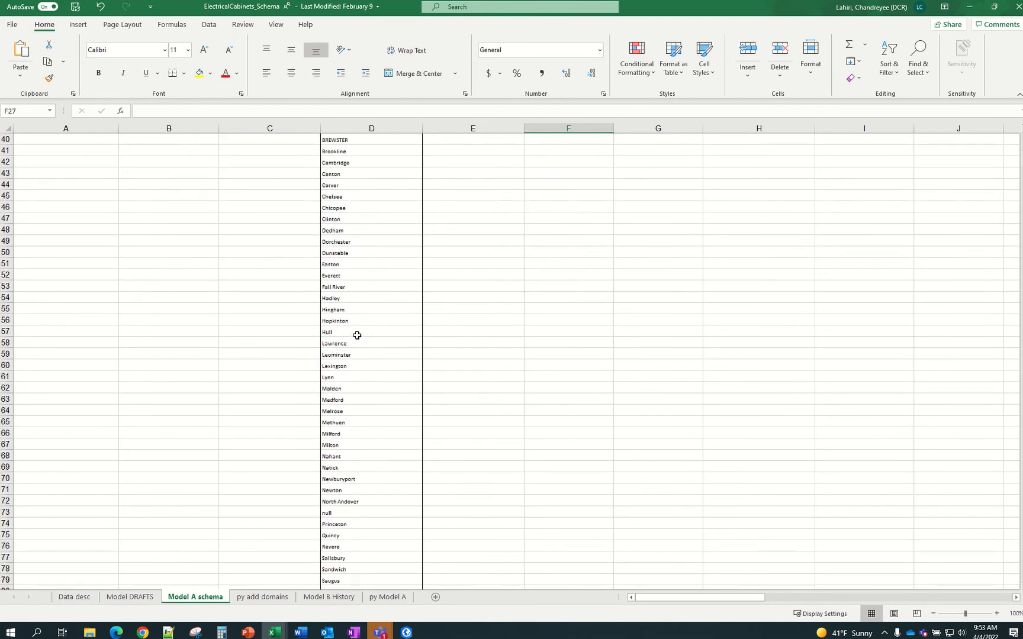
{"action": "scroll", "coordinate": [357, 336], "scroll_direction": "up", "scroll_amount": 19}
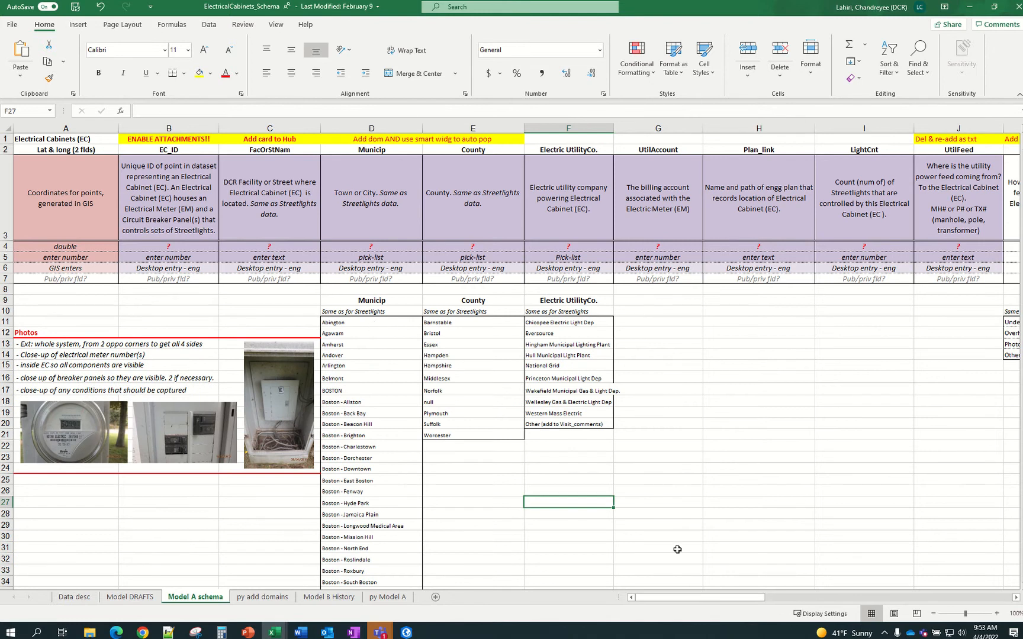
{"action": "left_click_drag", "start_coordinate": [760, 598], "coordinate": [589, 585]}
Delete rows 1–14 of py add domains, then permanently delete that sheet
{"action": "left_click", "coordinate": [264, 597]}
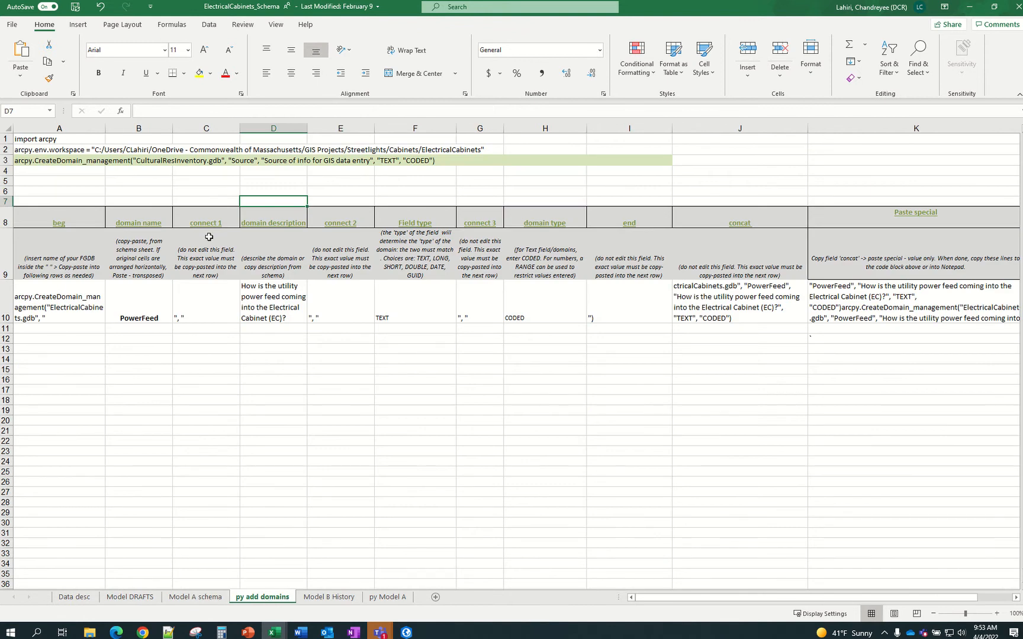
{"action": "left_click_drag", "start_coordinate": [5, 138], "coordinate": [4, 359]}
{"action": "right_click", "coordinate": [6, 304]}
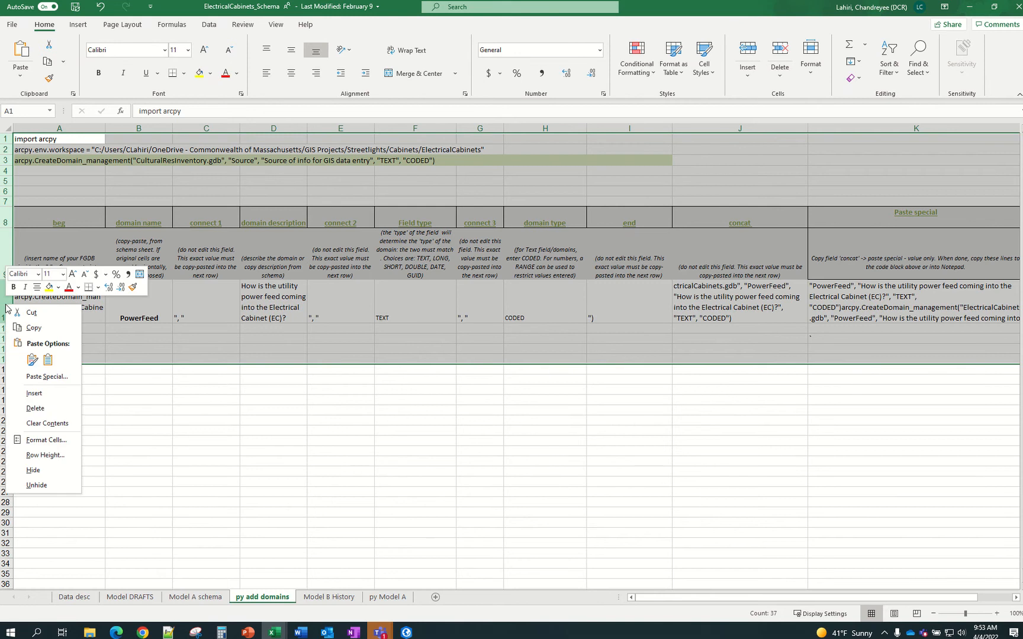
{"action": "left_click", "coordinate": [34, 409]}
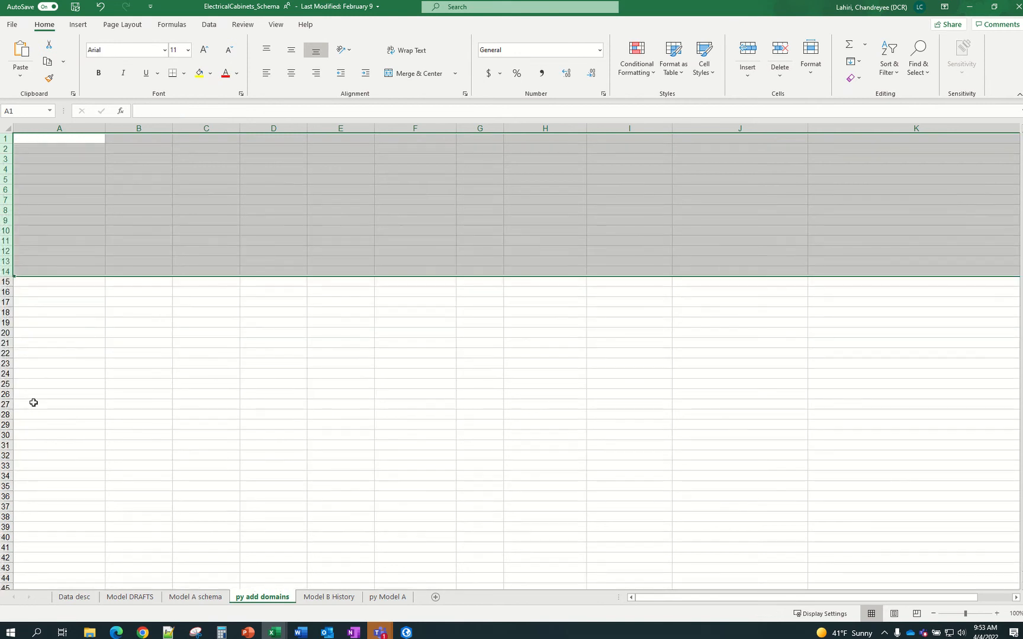
{"action": "right_click", "coordinate": [246, 603]}
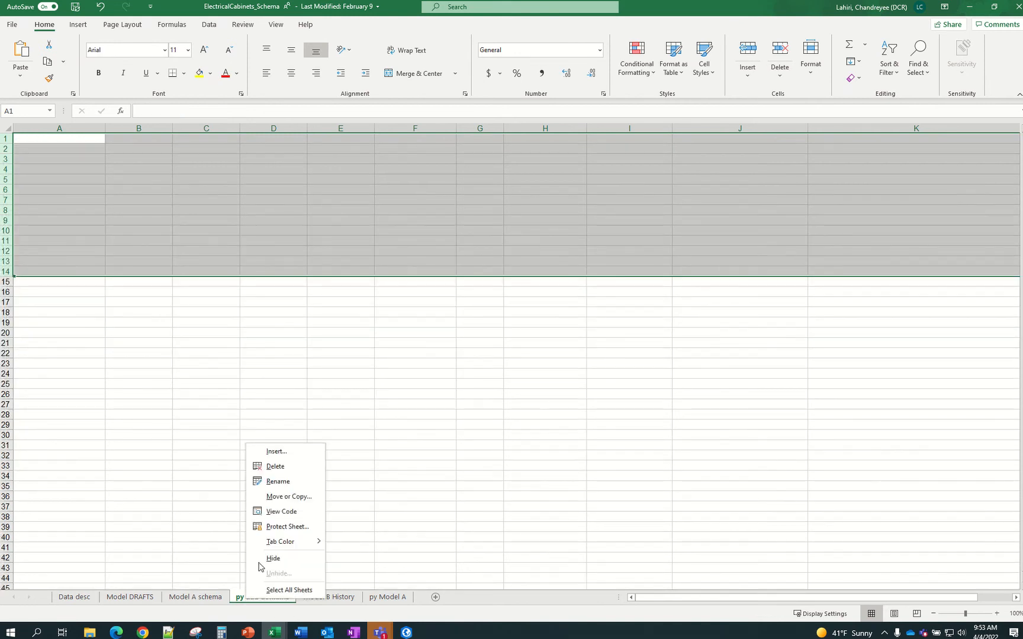
{"action": "left_click", "coordinate": [276, 469]}
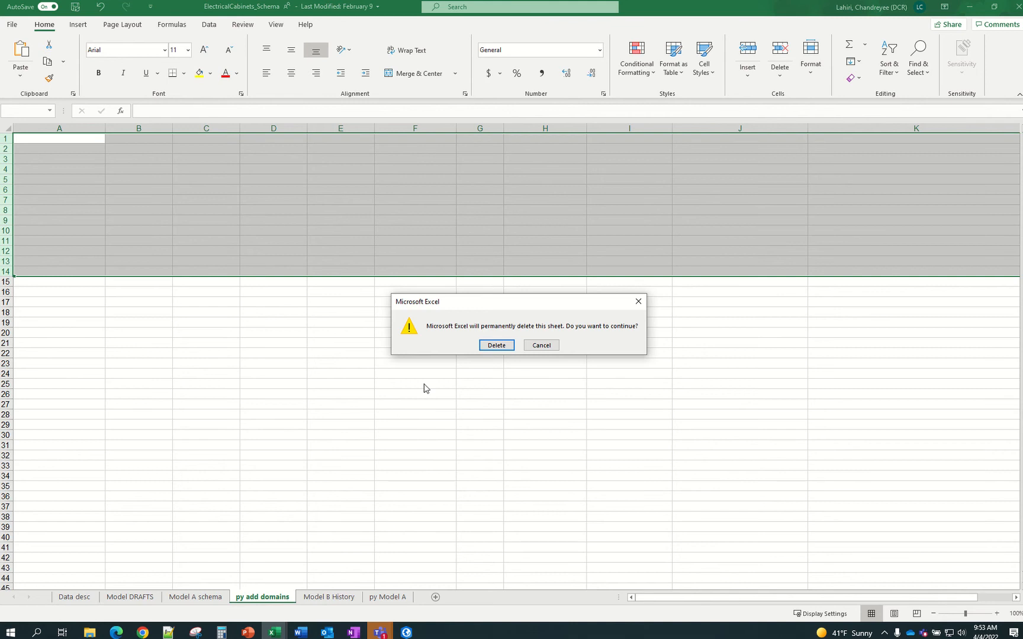
{"action": "left_click", "coordinate": [497, 344]}
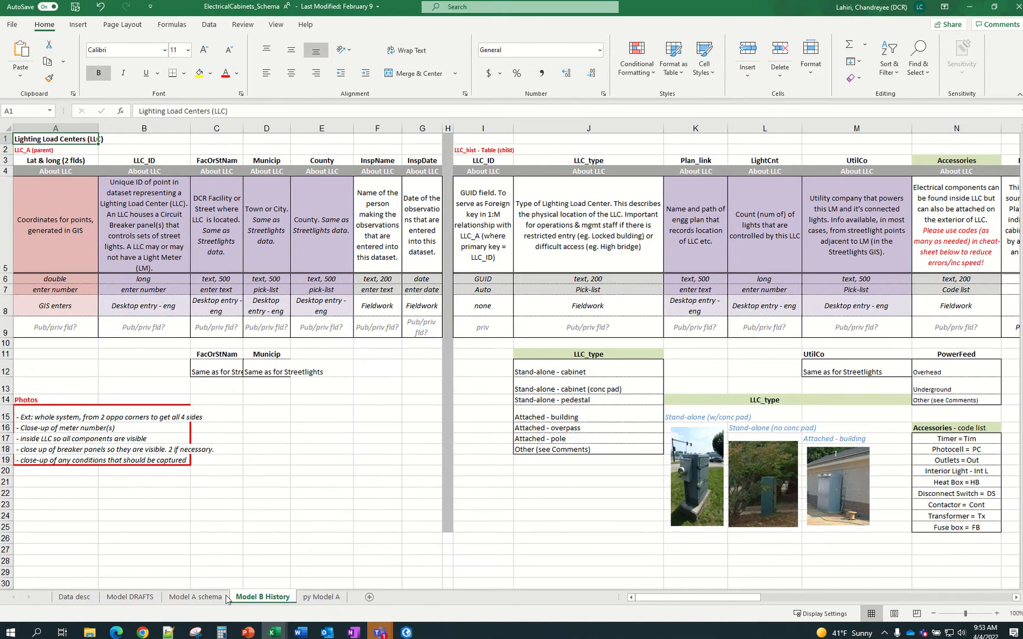
Insert a new blank worksheet after Model A schema and name it 'Py add field'
{"action": "left_click", "coordinate": [208, 599]}
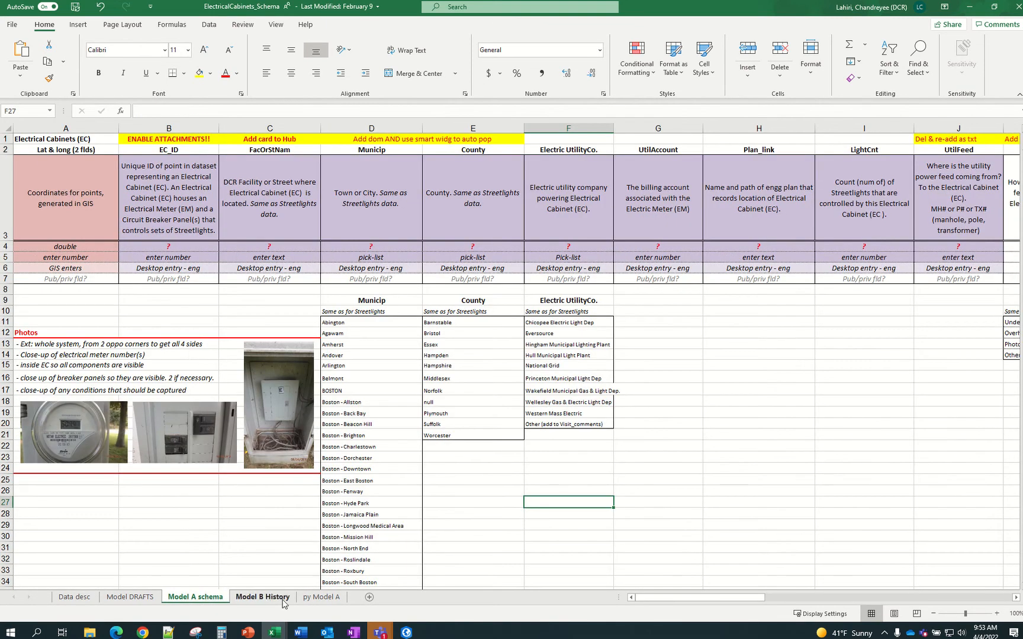
{"action": "left_click", "coordinate": [369, 598]}
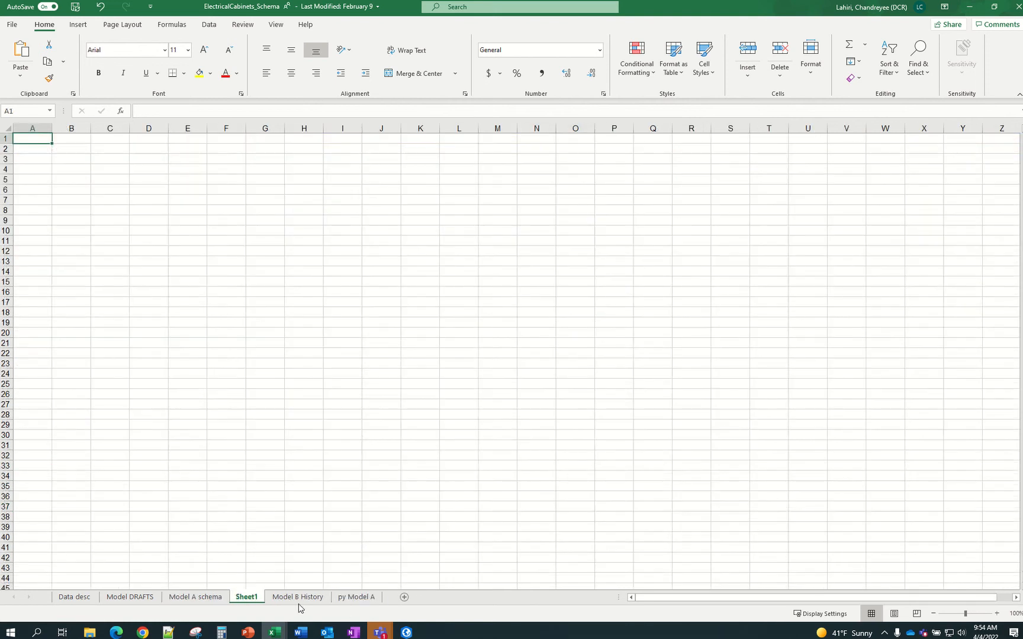
{"action": "double_click", "coordinate": [241, 598]}
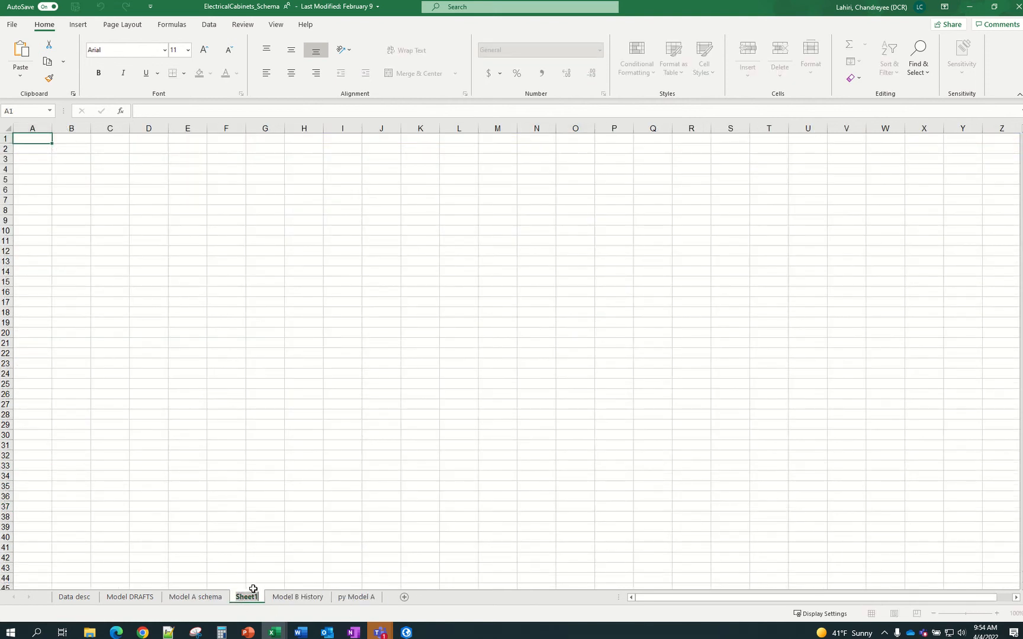
{"action": "type", "text": "Py add field"}
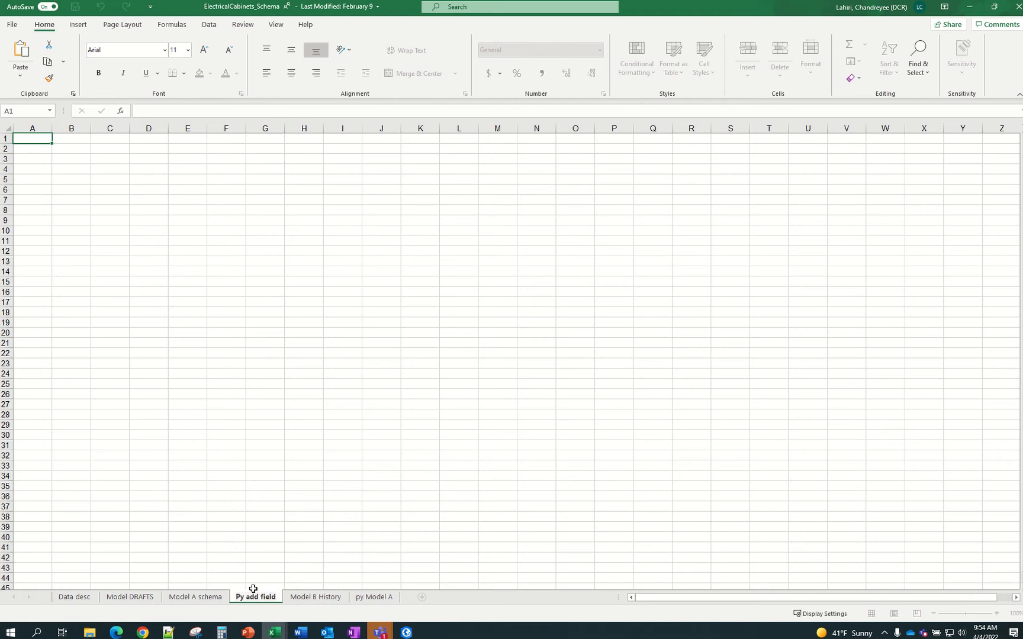
{"action": "key", "text": "Return"}
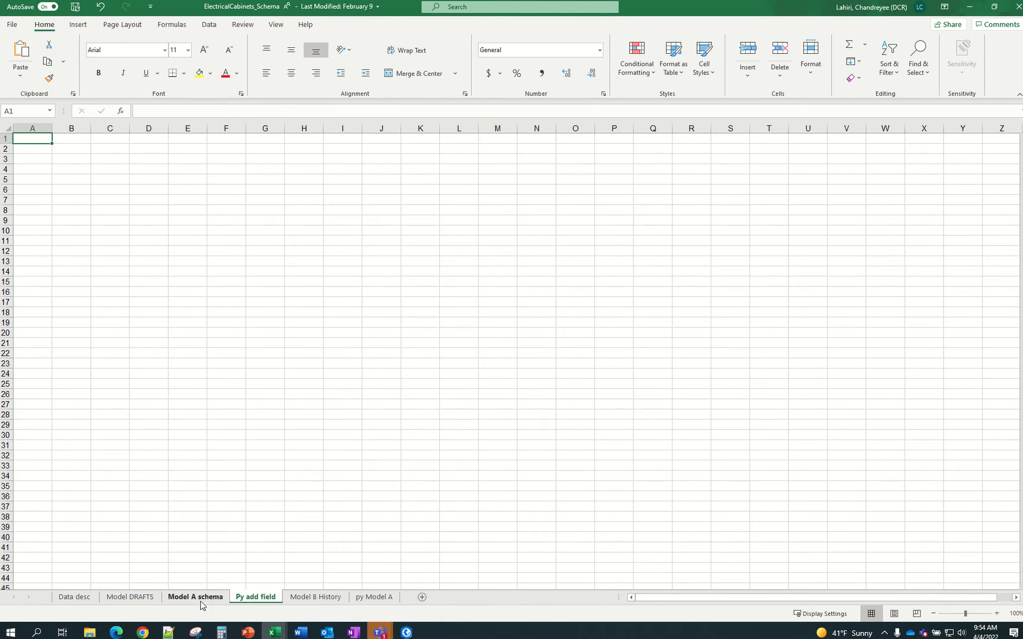
Shrink ElectricalCabinets to a strip and enlarge SampleSchema_BLANK on its ArcPy Add Fields sheet
{"action": "left_click", "coordinate": [995, 6]}
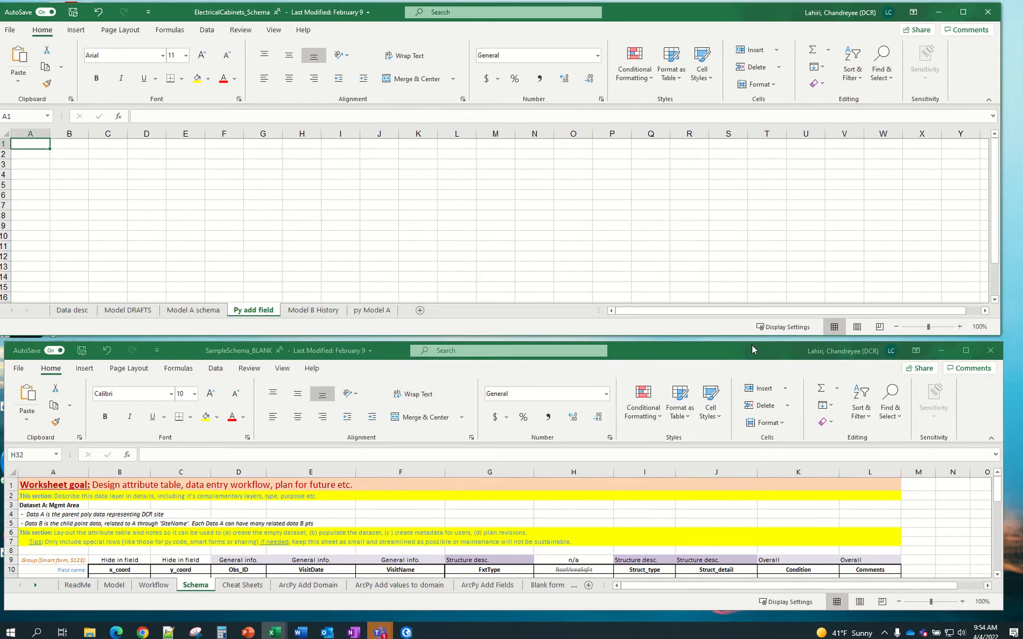
{"action": "left_click_drag", "start_coordinate": [752, 342], "coordinate": [756, 54]}
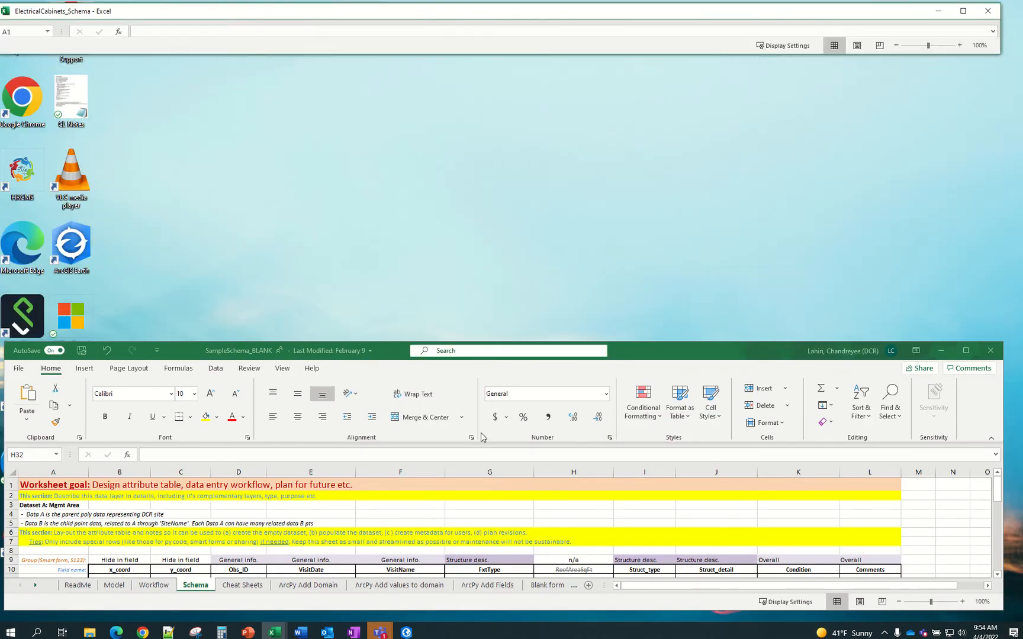
{"action": "left_click", "coordinate": [326, 586]}
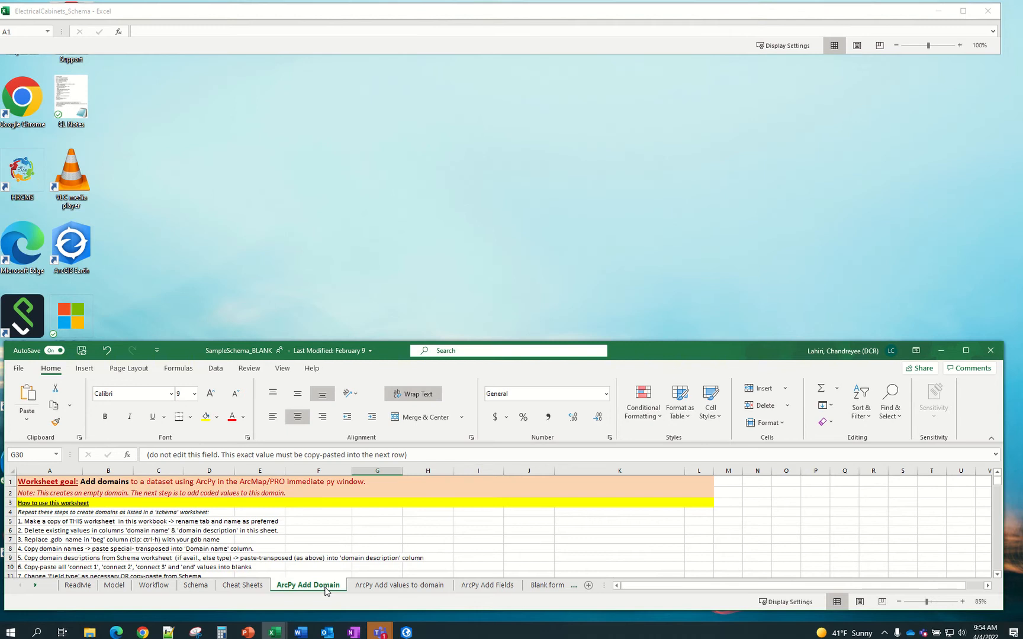
{"action": "left_click", "coordinate": [389, 586]}
{"action": "left_click", "coordinate": [305, 587]}
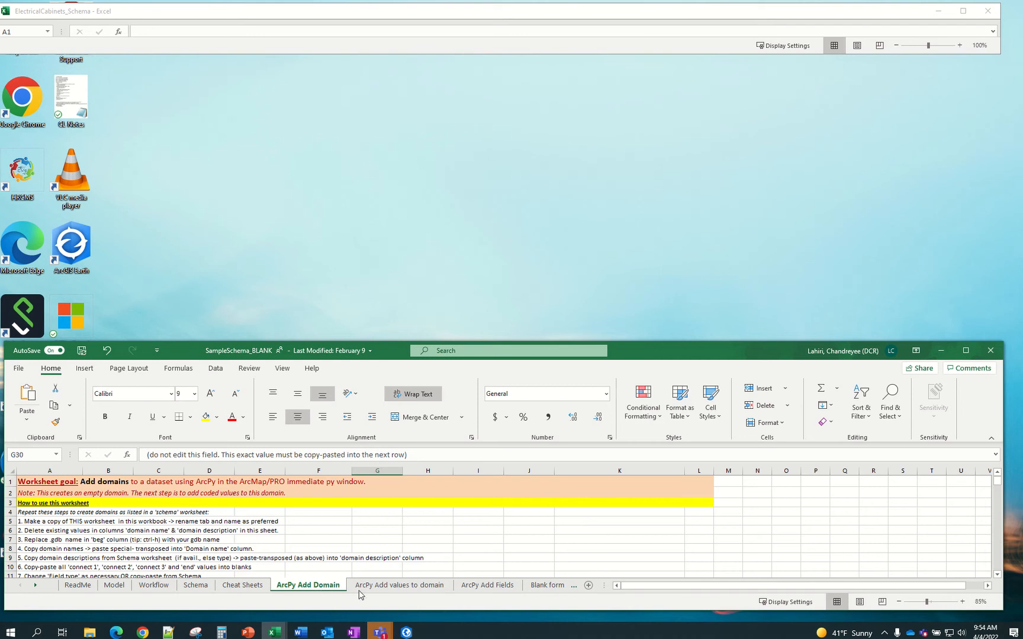
{"action": "left_click", "coordinate": [380, 586]}
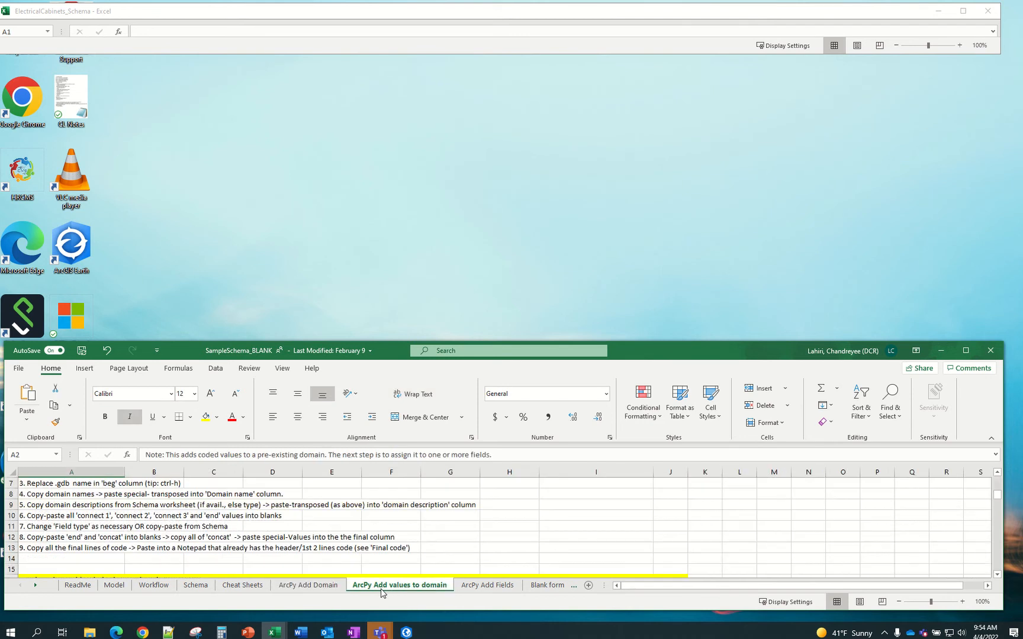
{"action": "left_click", "coordinate": [471, 588]}
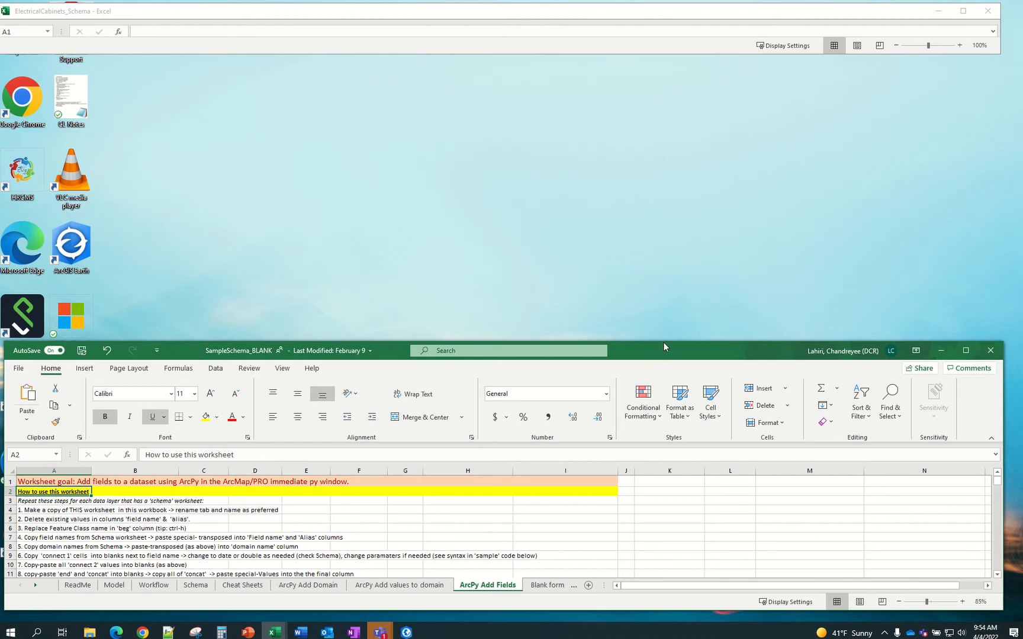
{"action": "left_click_drag", "start_coordinate": [664, 342], "coordinate": [685, 53]}
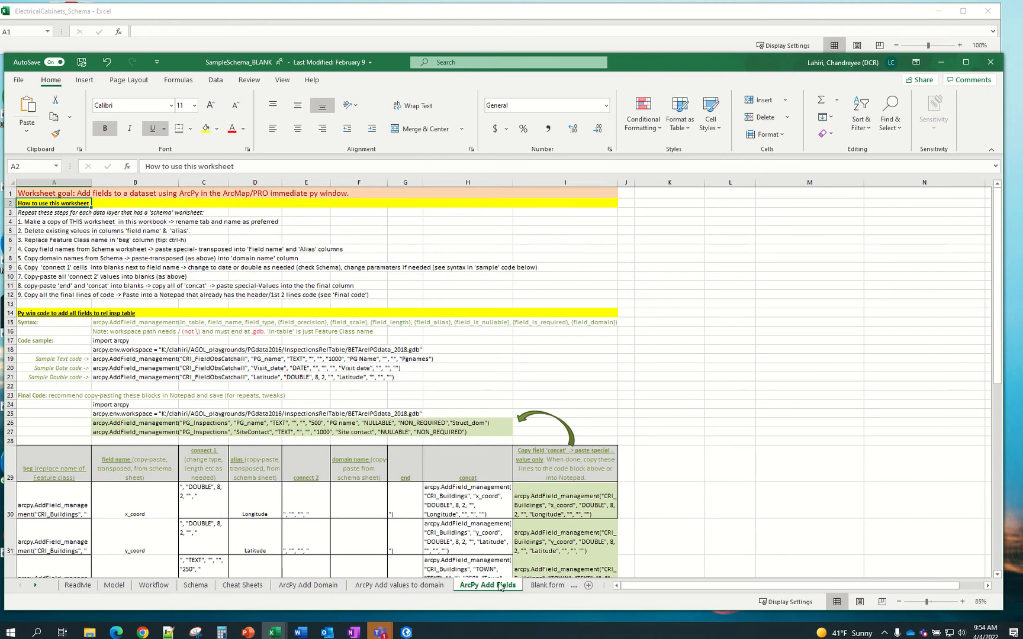
Read the 'How to use this worksheet' instruction steps on ArcPy Add Fields
{"action": "left_click", "coordinate": [104, 229]}
{"action": "left_click", "coordinate": [49, 203]}
{"action": "left_click", "coordinate": [44, 224]}
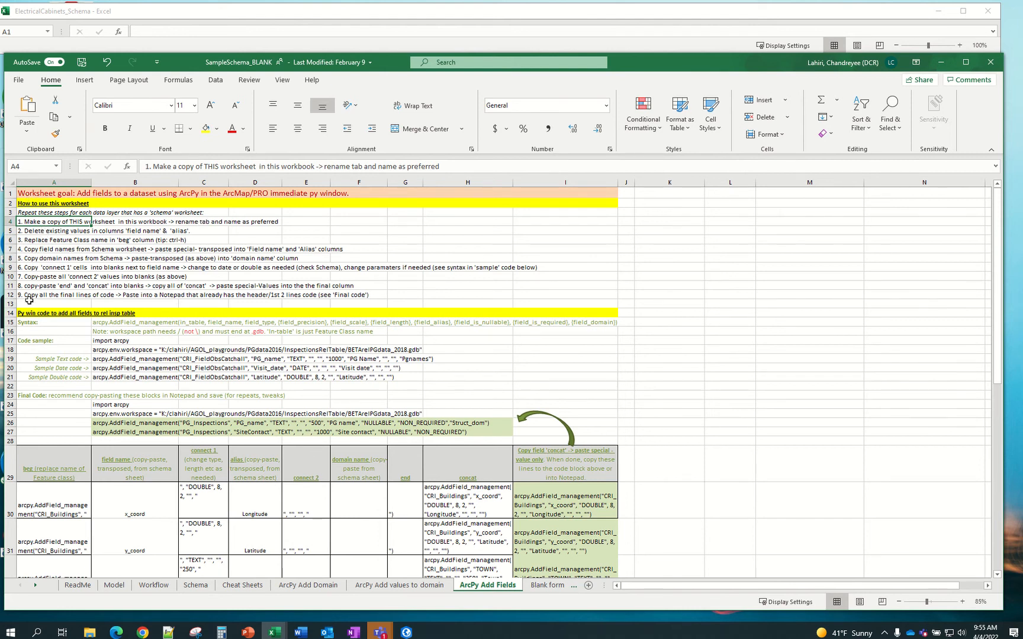
Select A14:I34, the Py win code block and field table, and copy it
{"action": "left_click_drag", "start_coordinate": [30, 314], "coordinate": [560, 467]}
{"action": "scroll", "coordinate": [561, 468], "scroll_direction": "down", "scroll_amount": 3}
{"action": "scroll", "coordinate": [560, 468], "scroll_direction": "down", "scroll_amount": 1}
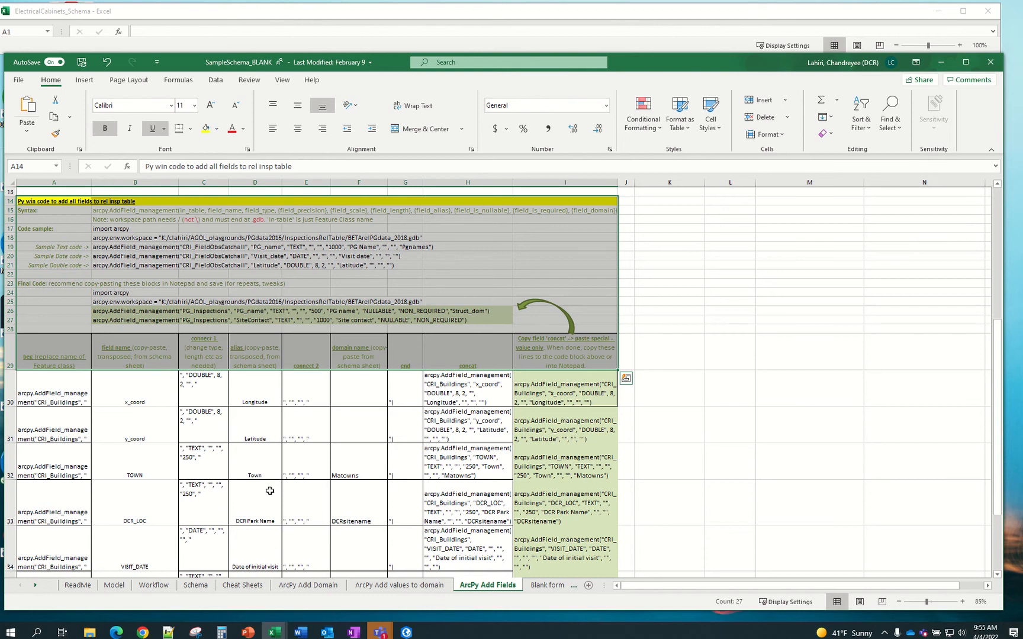
{"action": "left_click", "coordinate": [565, 514], "text": "shift"}
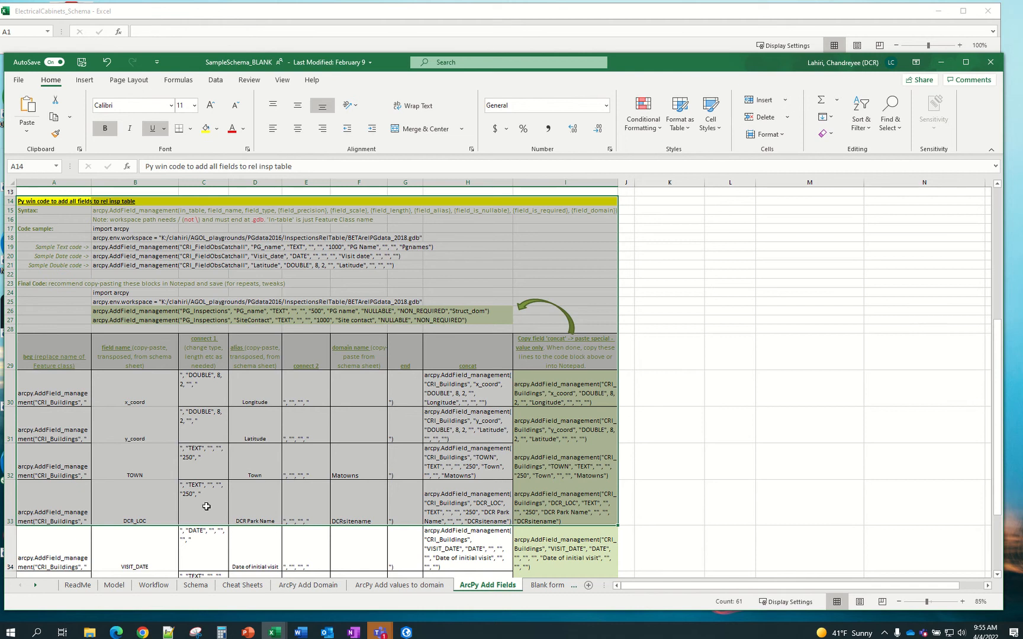
{"action": "left_click", "coordinate": [579, 558], "text": "shift"}
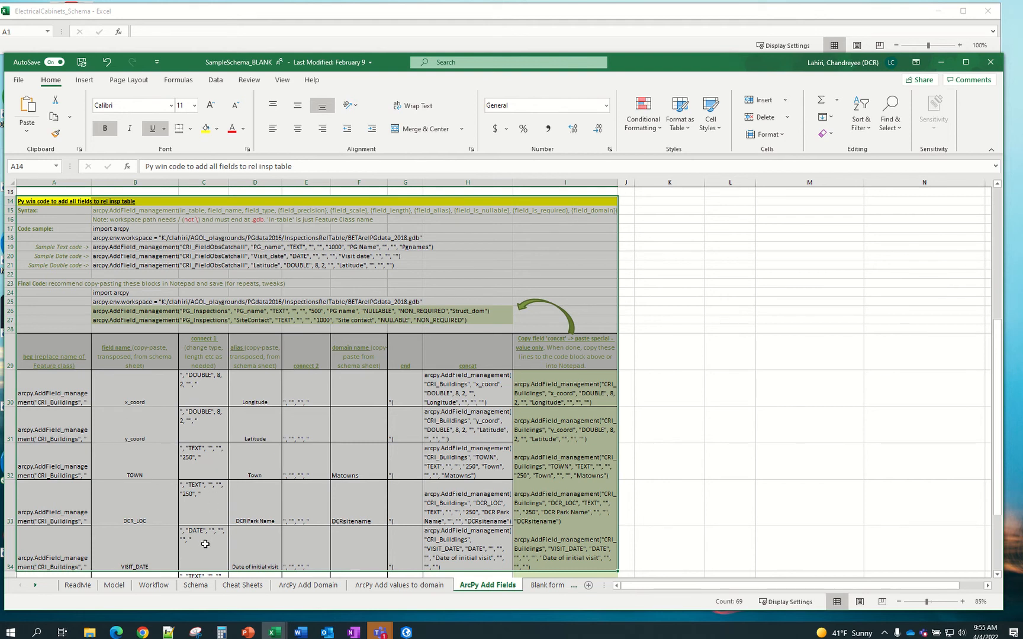
{"action": "scroll", "coordinate": [232, 481], "scroll_direction": "down", "scroll_amount": 3}
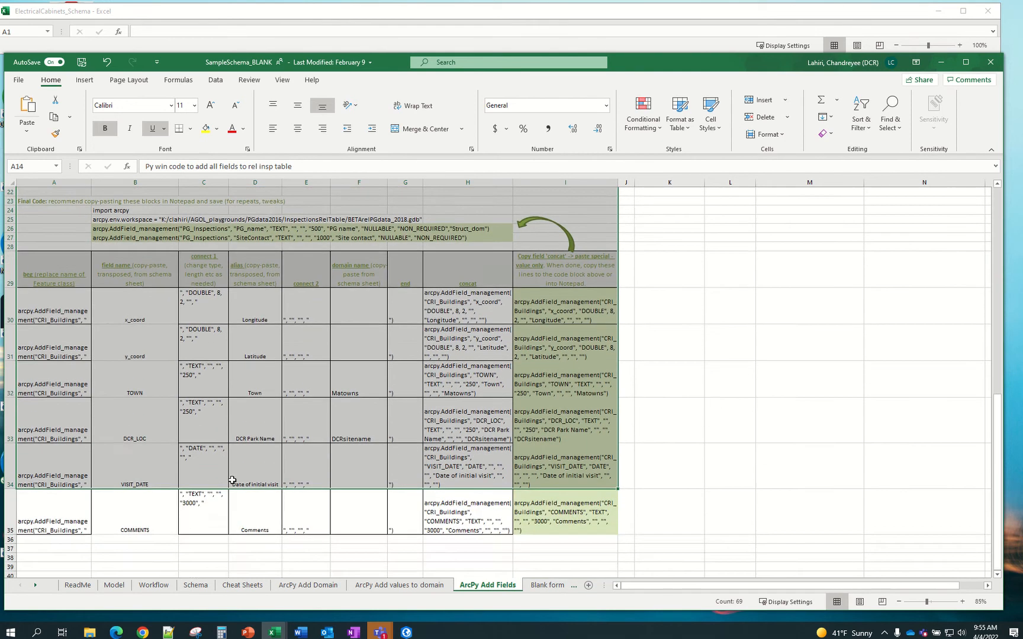
{"action": "scroll", "coordinate": [232, 481], "scroll_direction": "down", "scroll_amount": 3}
{"action": "scroll", "coordinate": [232, 482], "scroll_direction": "up", "scroll_amount": 5}
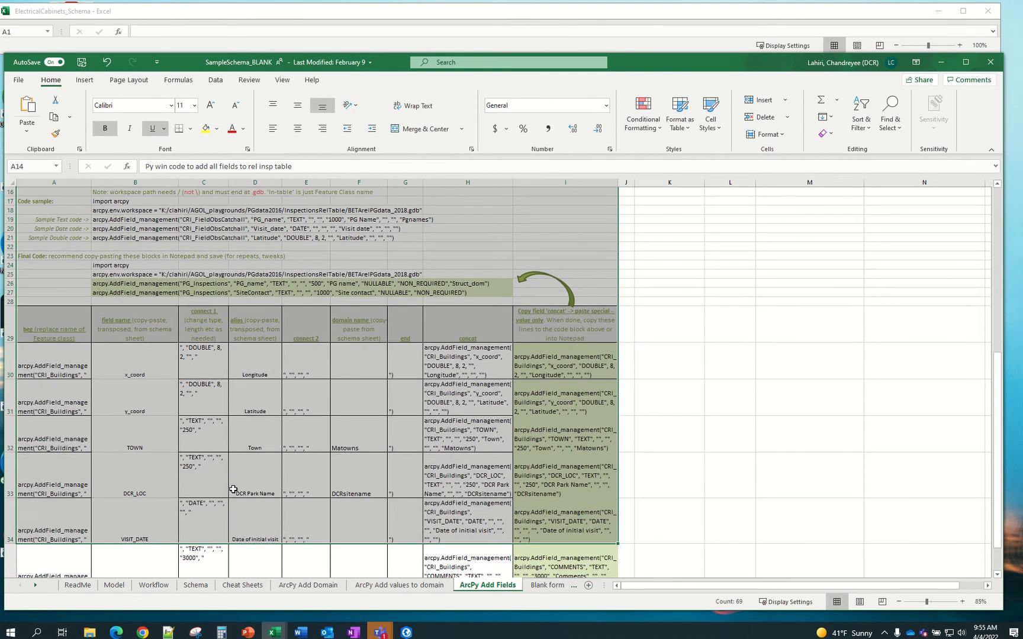
{"action": "scroll", "coordinate": [234, 491], "scroll_direction": "up", "scroll_amount": 2}
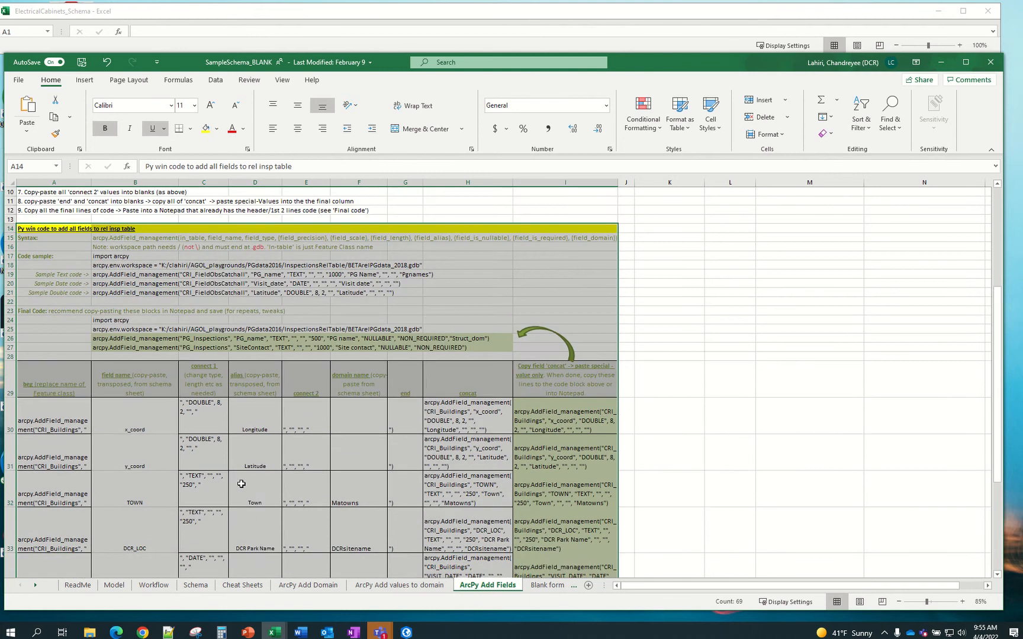
{"action": "key", "text": "ctrl+c"}
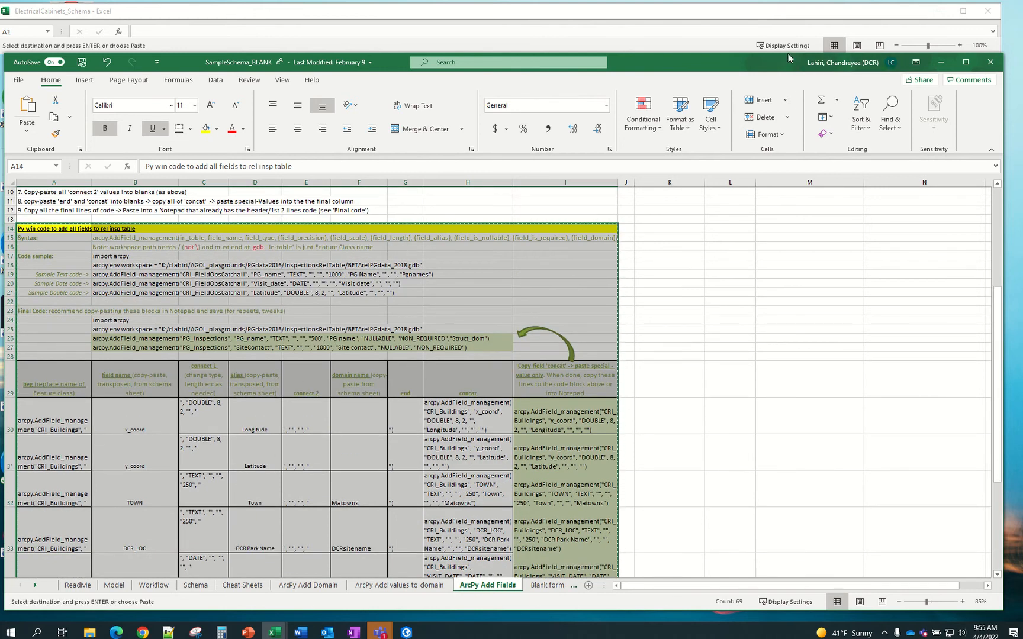
{"action": "left_click_drag", "start_coordinate": [788, 53], "coordinate": [847, 308]}
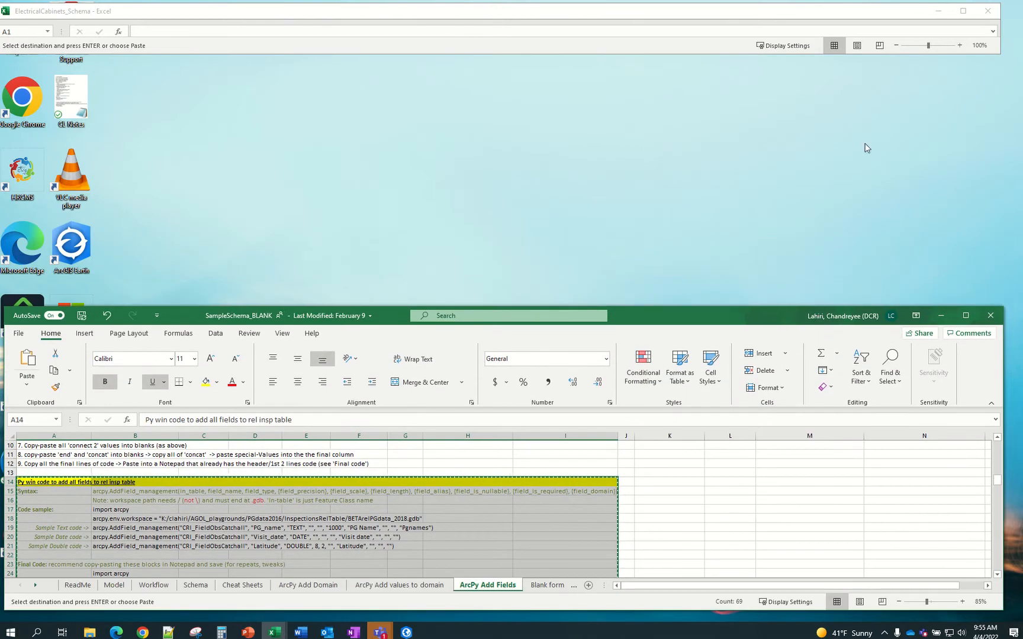
Paste the code block into Py add field and set columns A–I to width 20
{"action": "mouse_move", "coordinate": [798, 56]}
{"action": "left_mouse_down"}
{"action": "mouse_move", "coordinate": [795, 96]}
{"action": "mouse_move", "coordinate": [779, 71]}
{"action": "mouse_move", "coordinate": [815, 555]}
{"action": "left_mouse_up"}
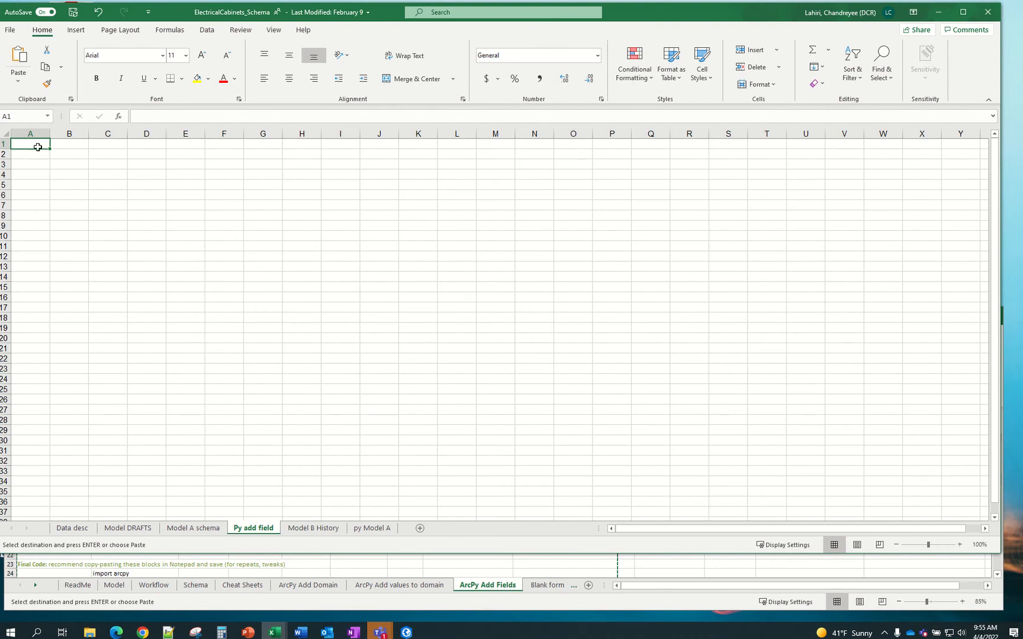
{"action": "key", "text": "ctrl+v"}
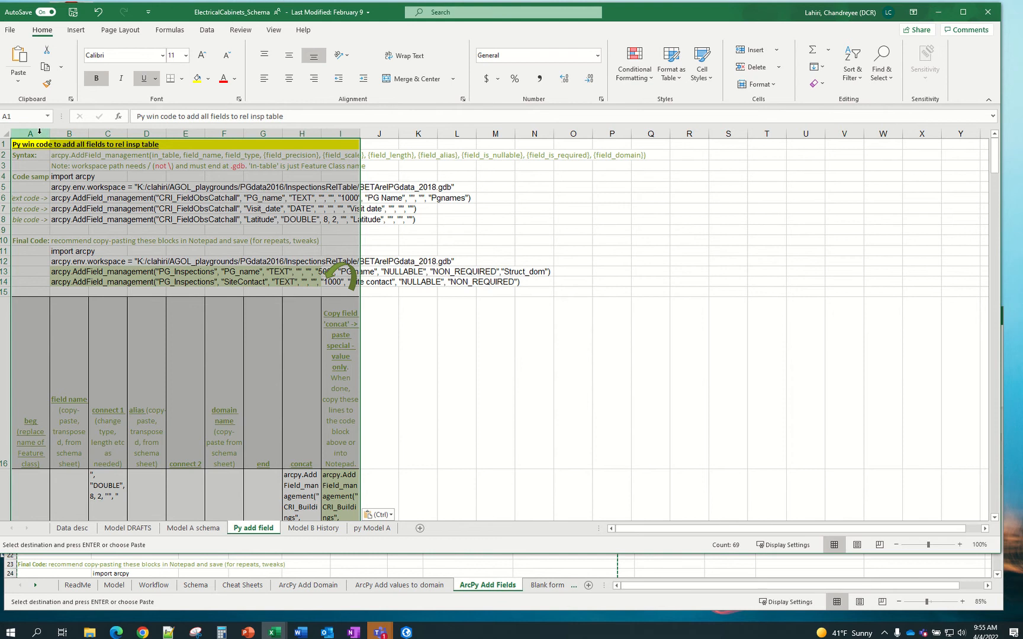
{"action": "left_click_drag", "start_coordinate": [39, 132], "coordinate": [357, 135]}
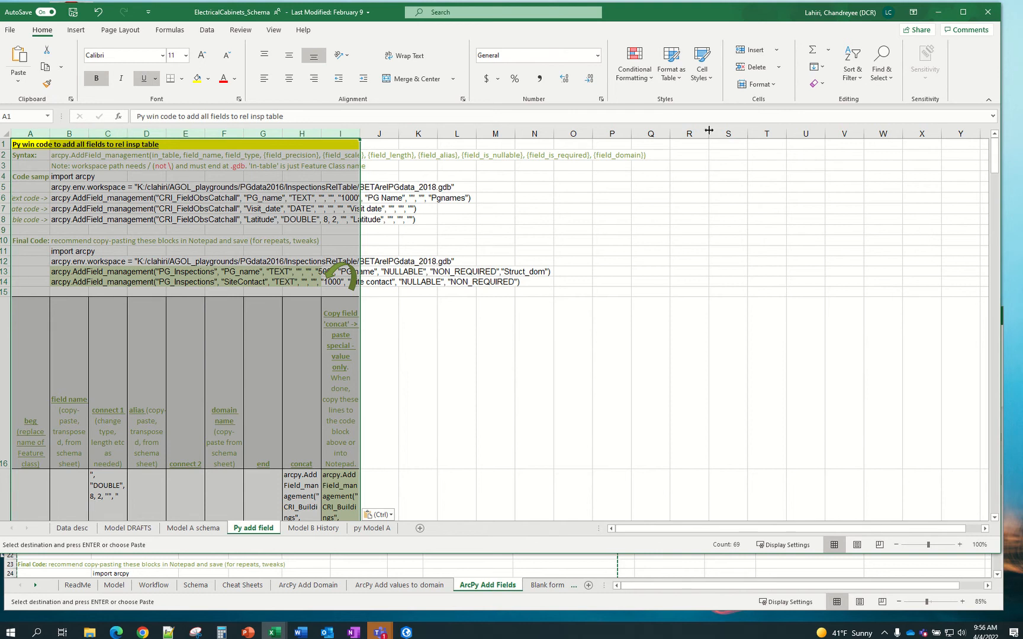
{"action": "right_click", "coordinate": [353, 135]}
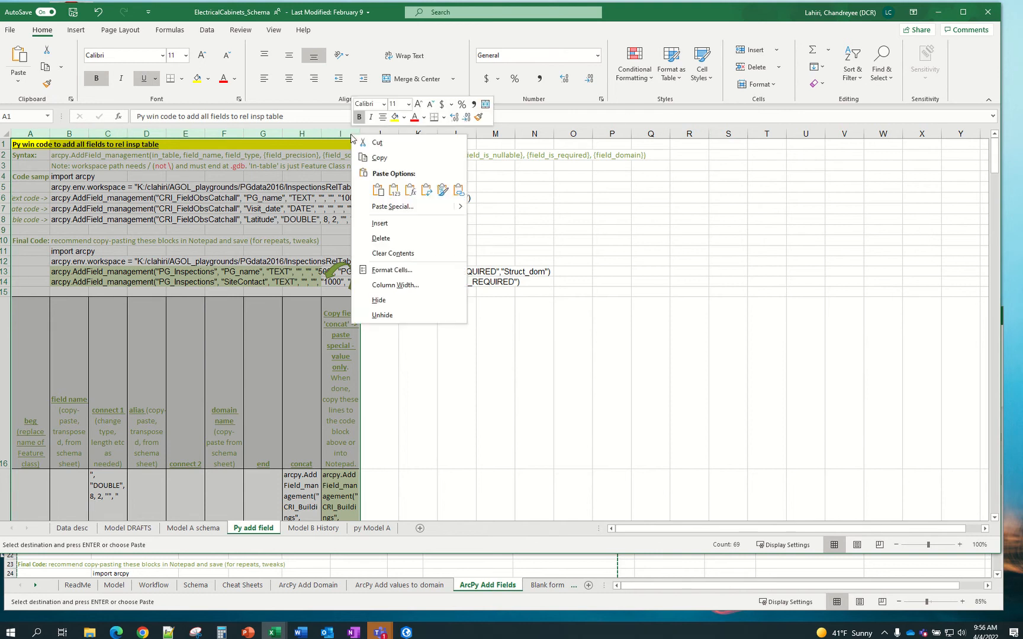
{"action": "left_click", "coordinate": [395, 284]}
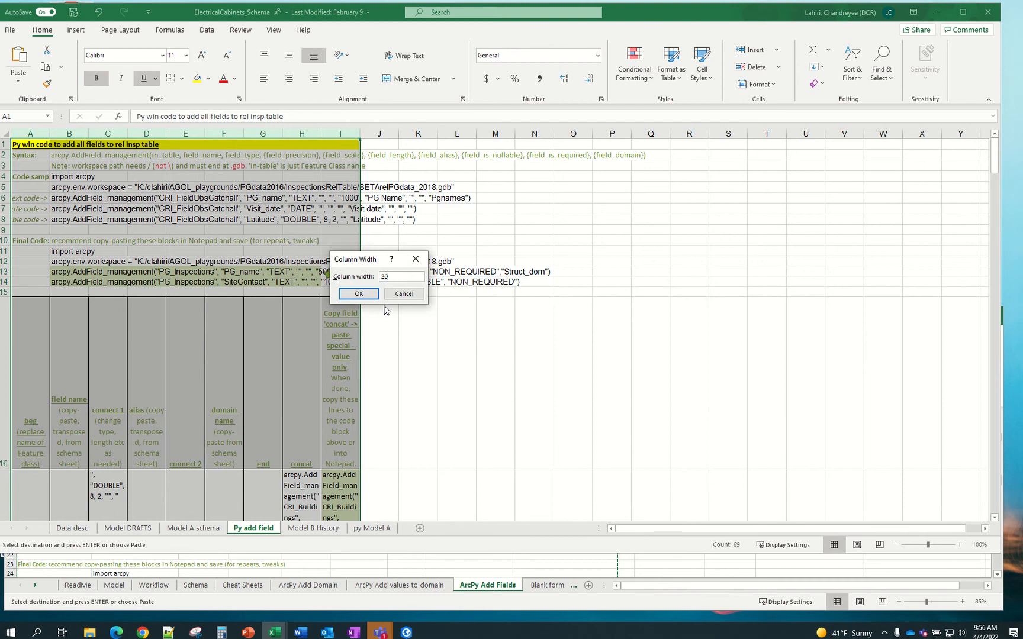
{"action": "key", "text": "Return"}
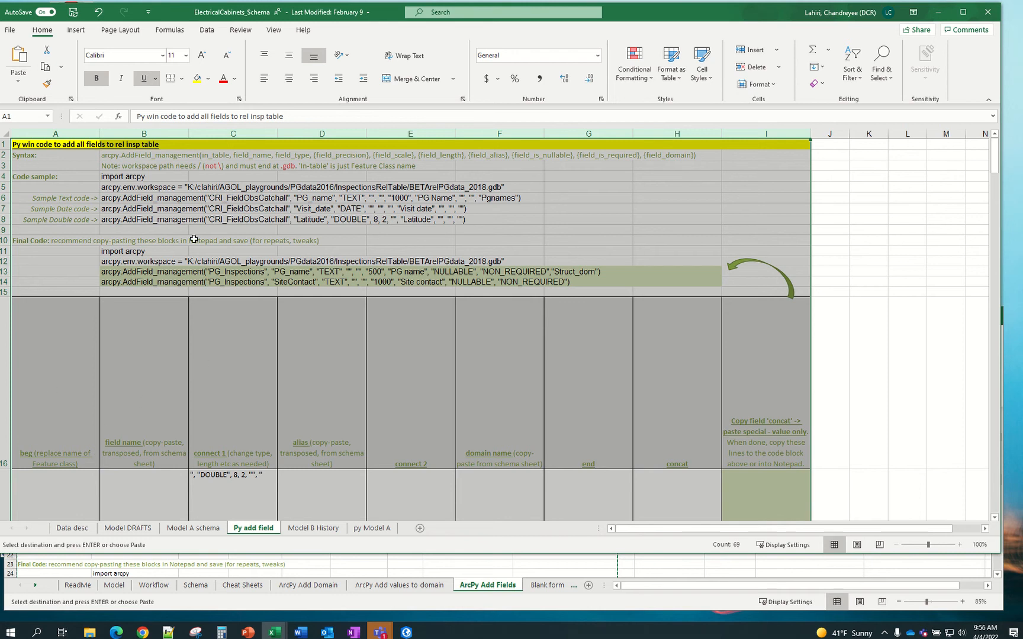
Autofit row 16's height so the concat formulas in rows 17–19 show
{"action": "left_click", "coordinate": [56, 167]}
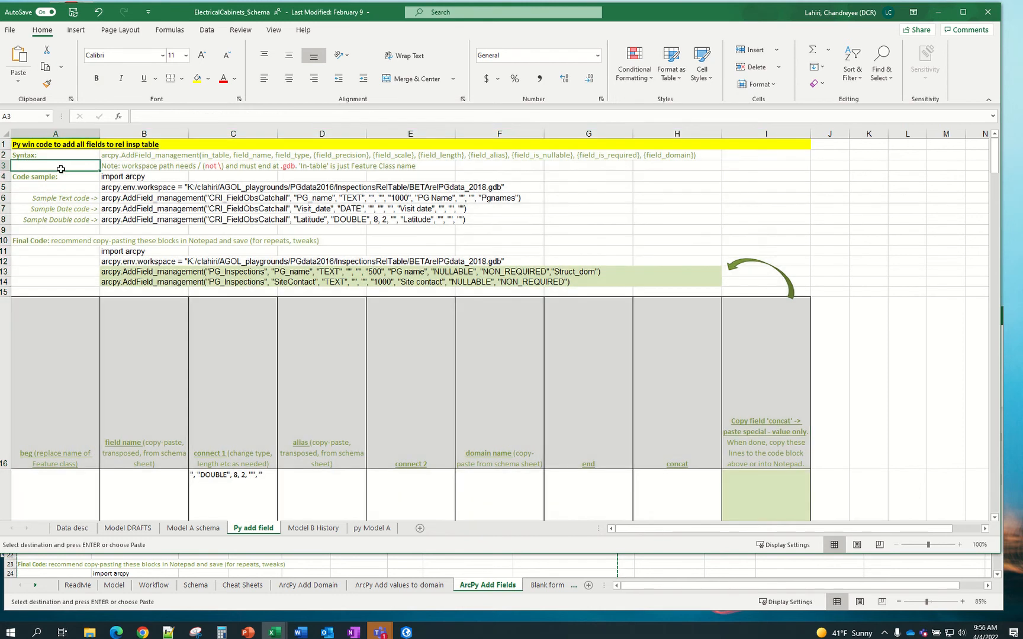
{"action": "left_click", "coordinate": [4, 132]}
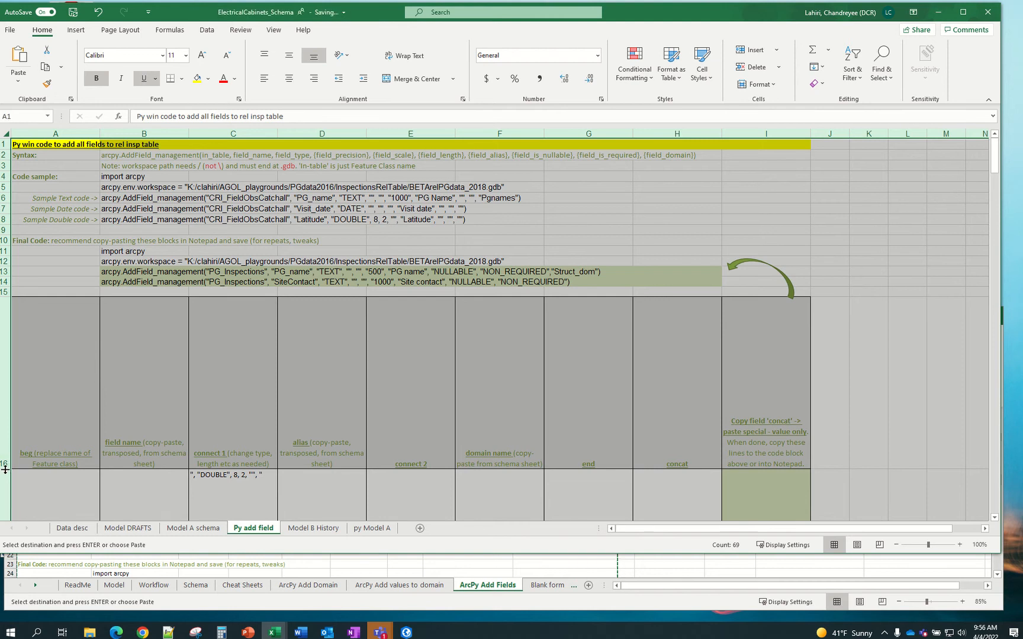
{"action": "double_click", "coordinate": [5, 469]}
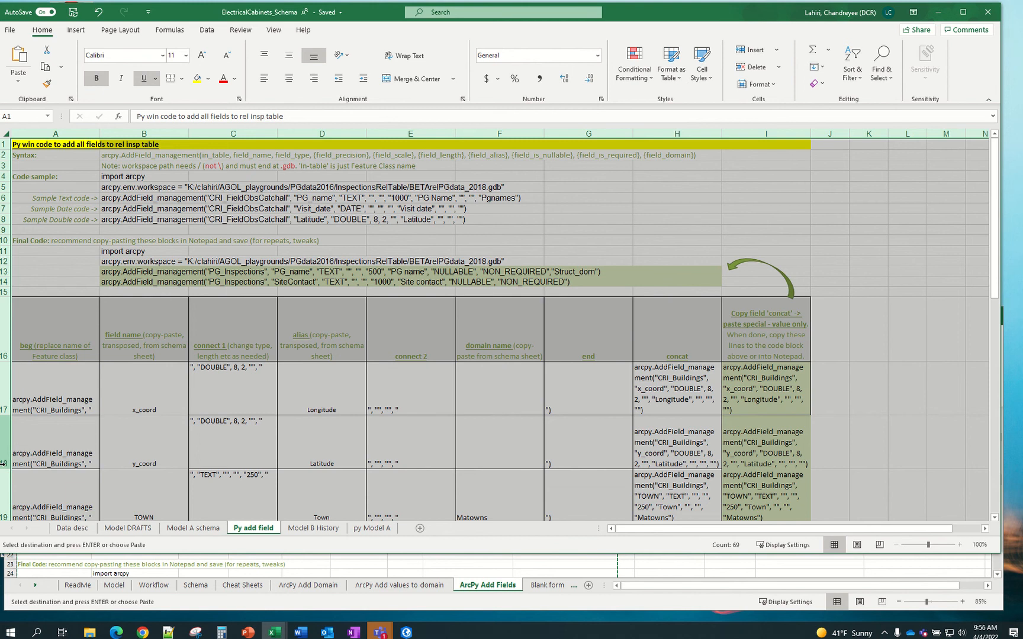
Read SampleSchema_BLANK's instruction steps 1–2 on clearing field names and aliases
{"action": "left_click", "coordinate": [468, 266]}
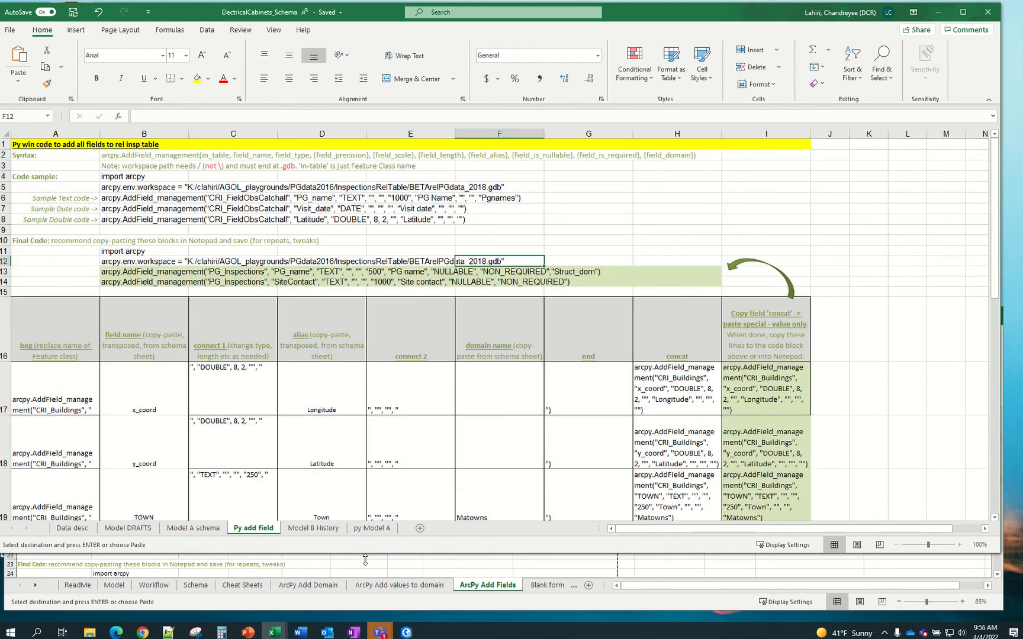
{"action": "left_click_drag", "start_coordinate": [365, 560], "coordinate": [365, 307]}
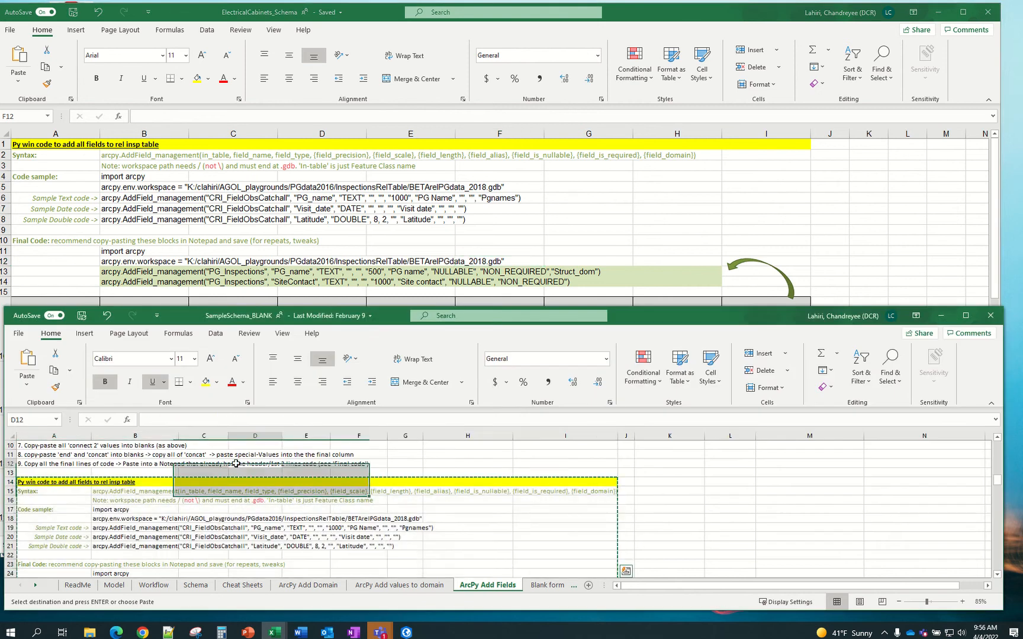
{"action": "scroll", "coordinate": [274, 477], "scroll_direction": "up", "scroll_amount": 5}
{"action": "left_click", "coordinate": [37, 476]}
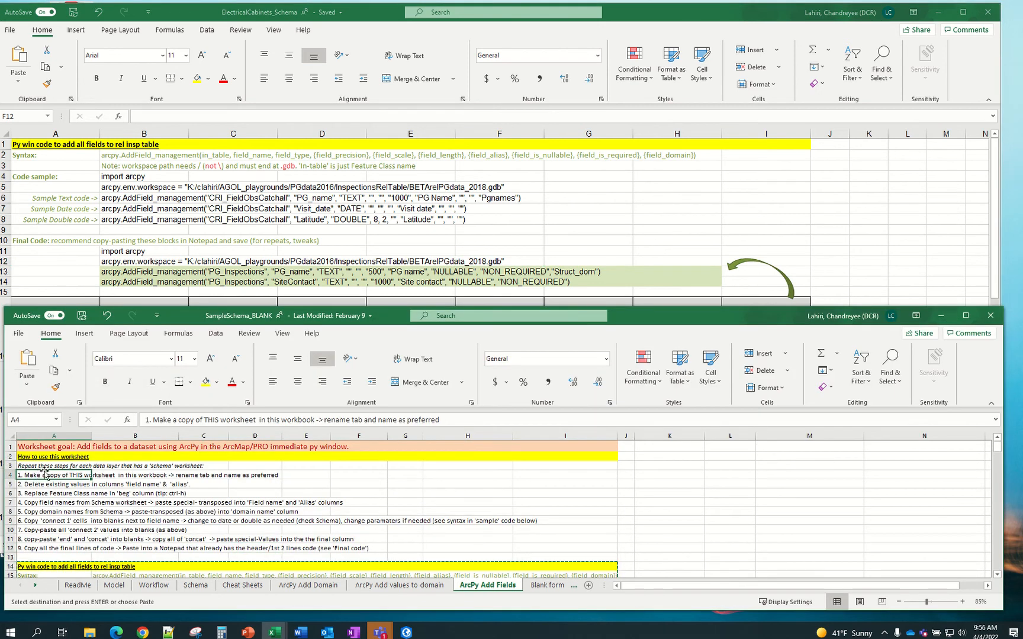
{"action": "left_click", "coordinate": [52, 487]}
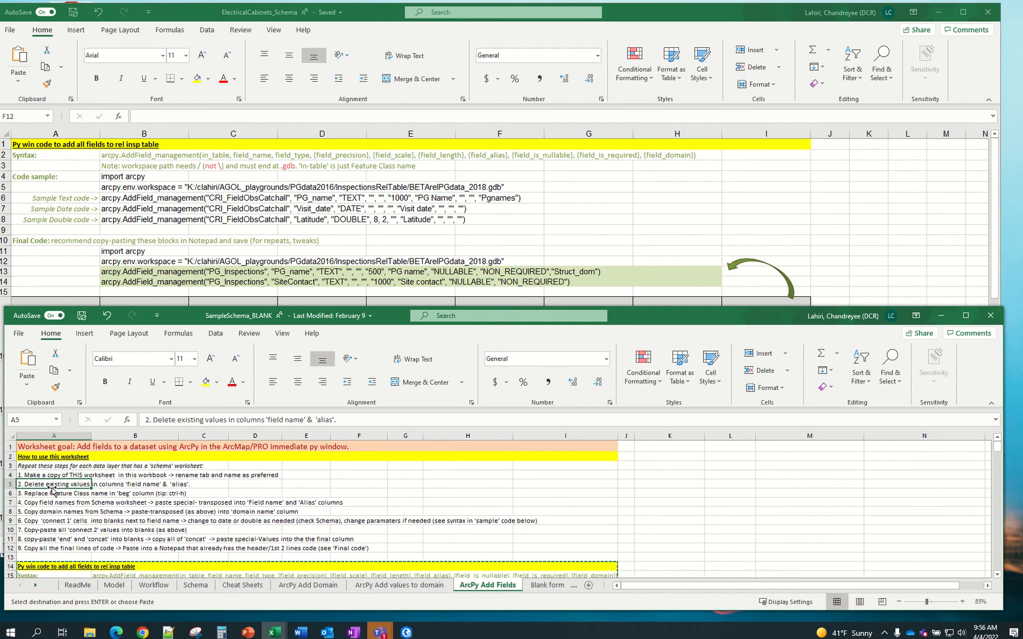
Check the beg column and x_coord entry in ElectricalCabinets_Schema against those instructions
{"action": "left_click", "coordinate": [372, 233]}
{"action": "left_click", "coordinate": [75, 328]}
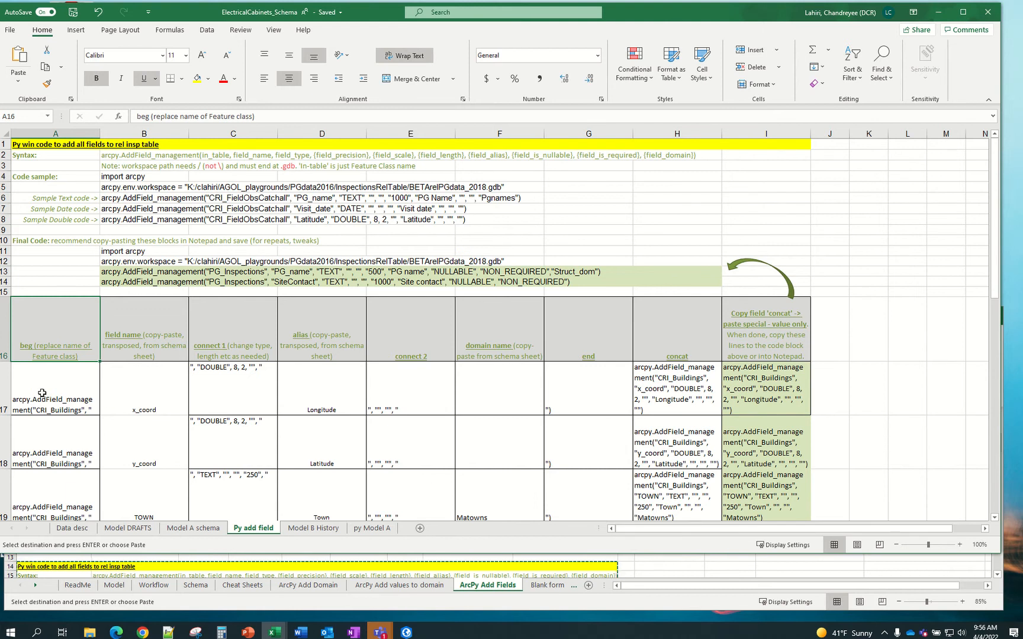
{"action": "left_click", "coordinate": [169, 407]}
{"action": "scroll", "coordinate": [169, 405], "scroll_direction": "down", "scroll_amount": 2}
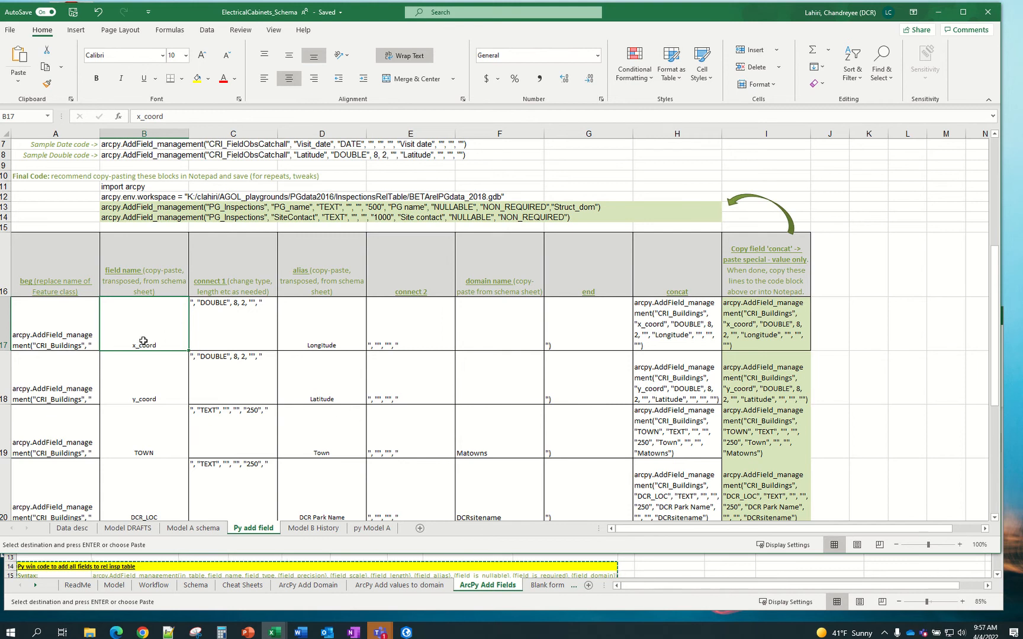
{"action": "left_click", "coordinate": [703, 562]}
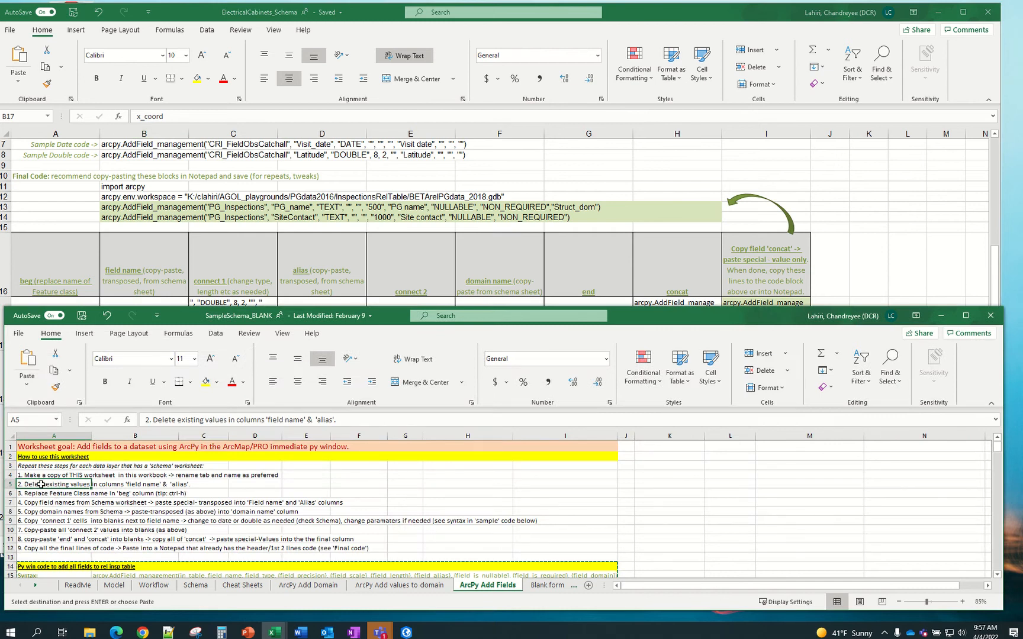
Review the AddField syntax line in B2, then bring ArcGIS Pro to the front
{"action": "left_click", "coordinate": [409, 232]}
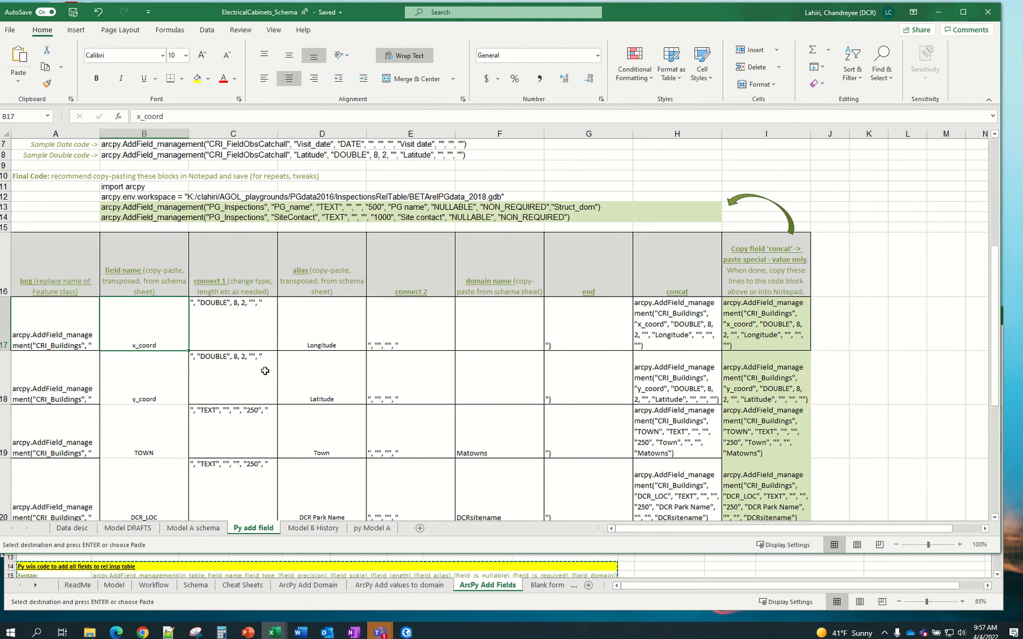
{"action": "scroll", "coordinate": [208, 323], "scroll_direction": "up", "scroll_amount": 2}
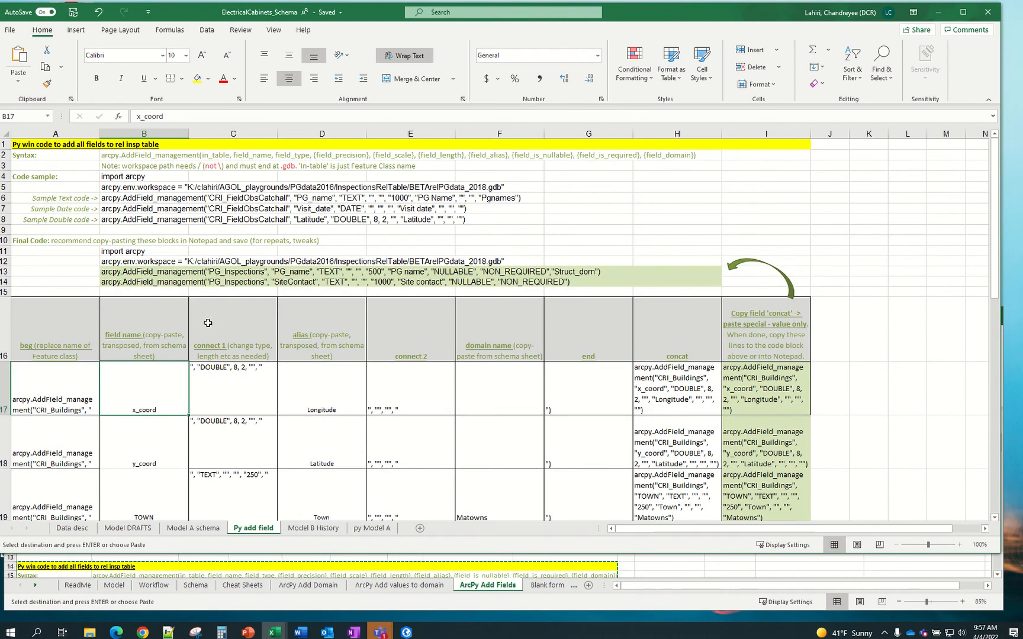
{"action": "left_click", "coordinate": [35, 155]}
{"action": "left_click", "coordinate": [110, 157]}
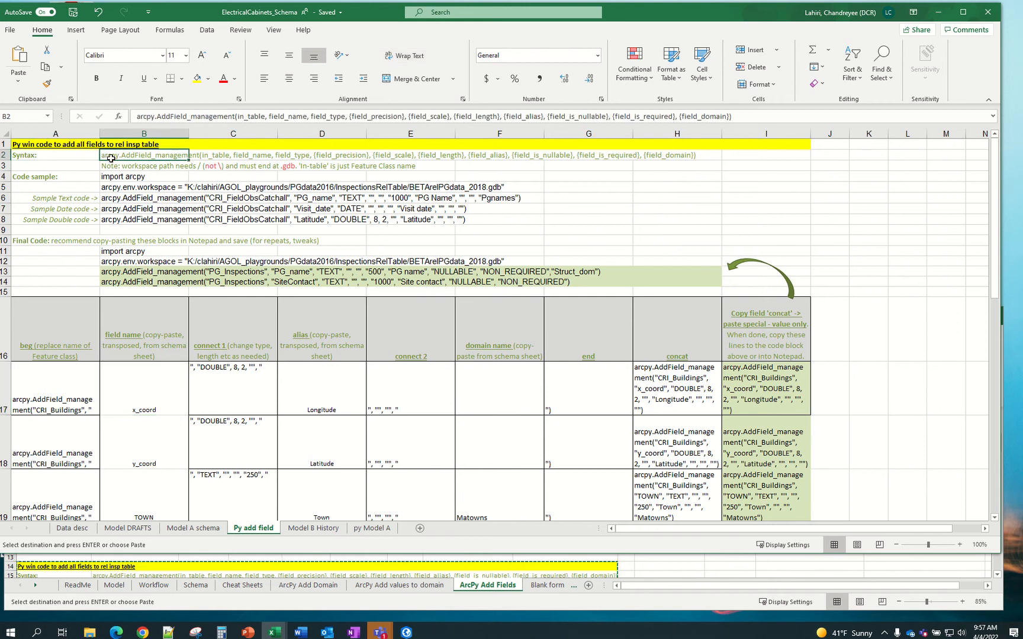
{"action": "left_click", "coordinate": [412, 635]}
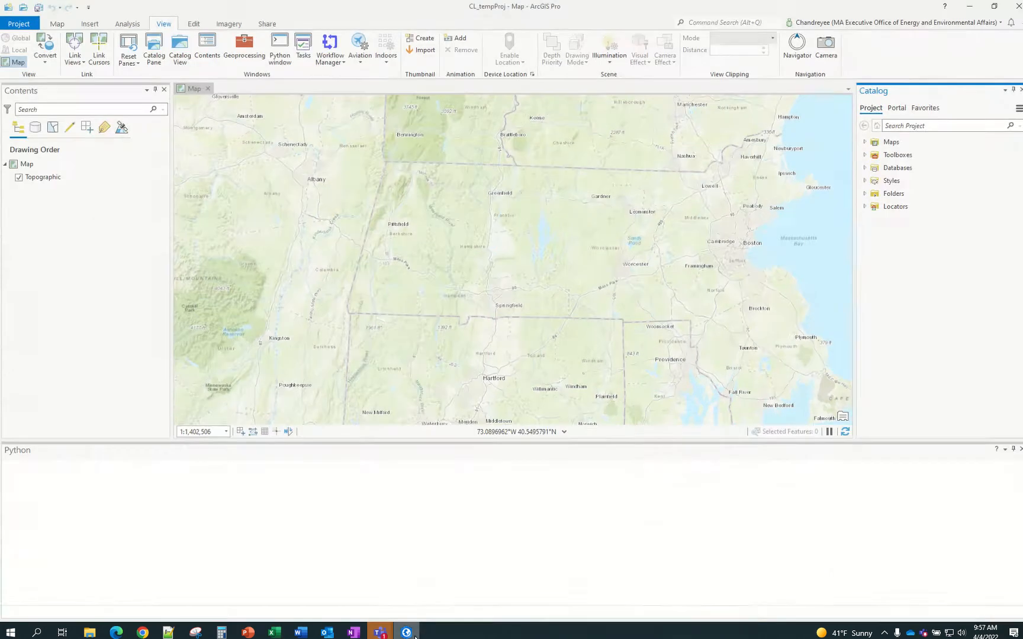
Find and open the Add Field geoprocessing tool, focusing its blank Input Table box
{"action": "left_click", "coordinate": [866, 155]}
{"action": "left_click", "coordinate": [865, 155]}
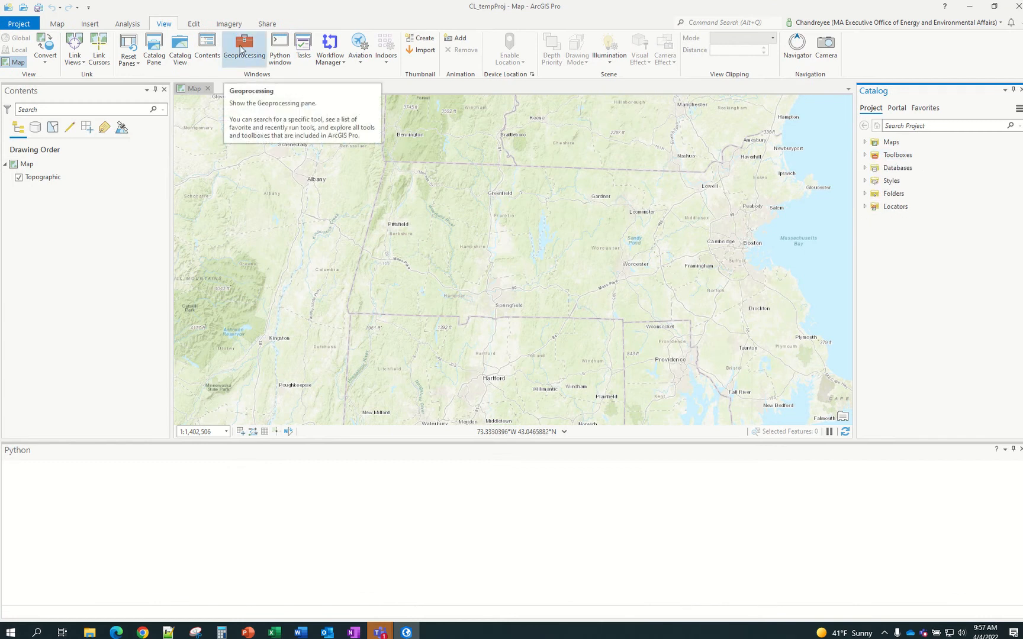
{"action": "left_click", "coordinate": [240, 48]}
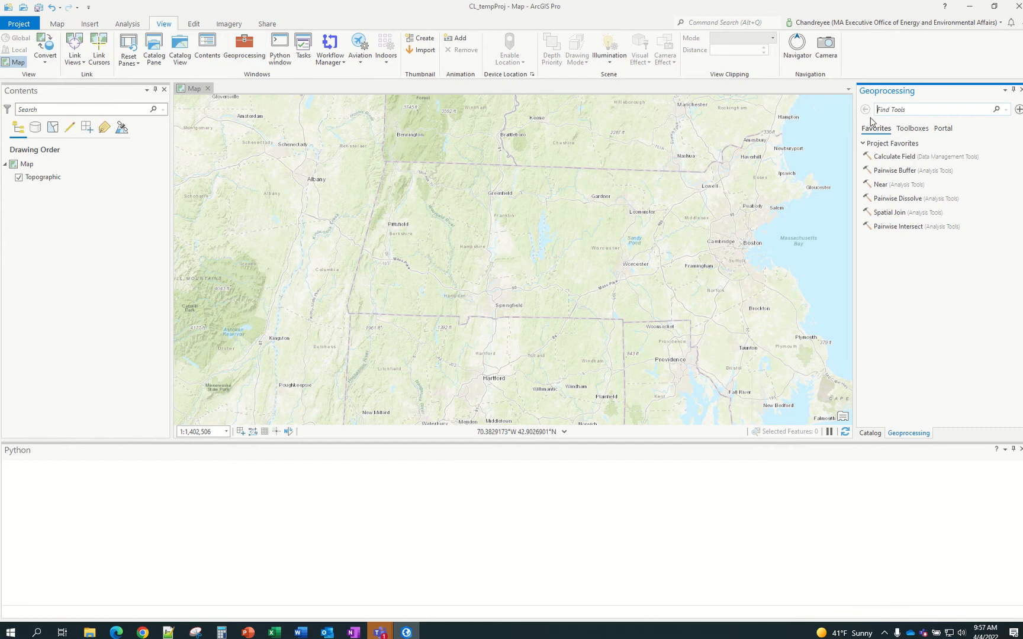
{"action": "type", "text": "DD FIELD"}
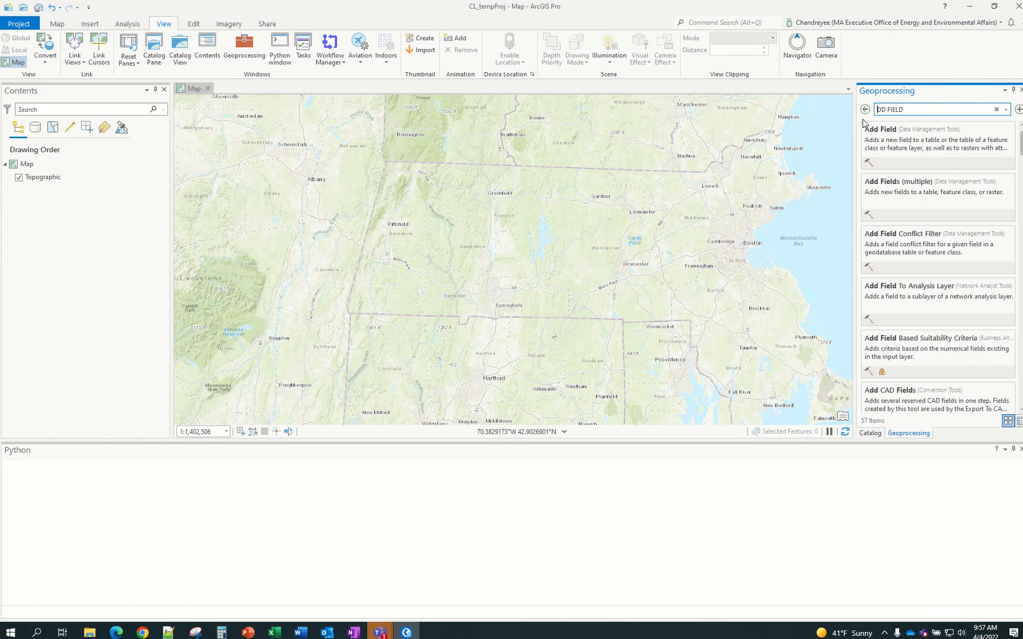
{"action": "type", "text": "A"}
{"action": "left_click", "coordinate": [888, 130]}
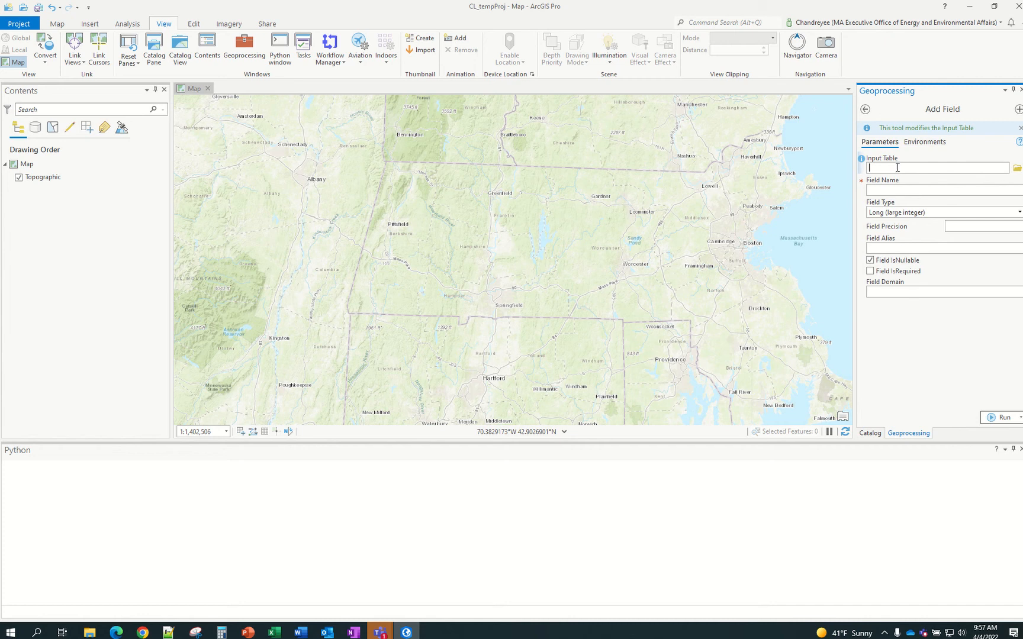
{"action": "left_click", "coordinate": [891, 190]}
Cancel the syntax cell's pending copy and bring ElectricalCabinets_Schema back in front
{"action": "mouse_move", "coordinate": [283, 637]}
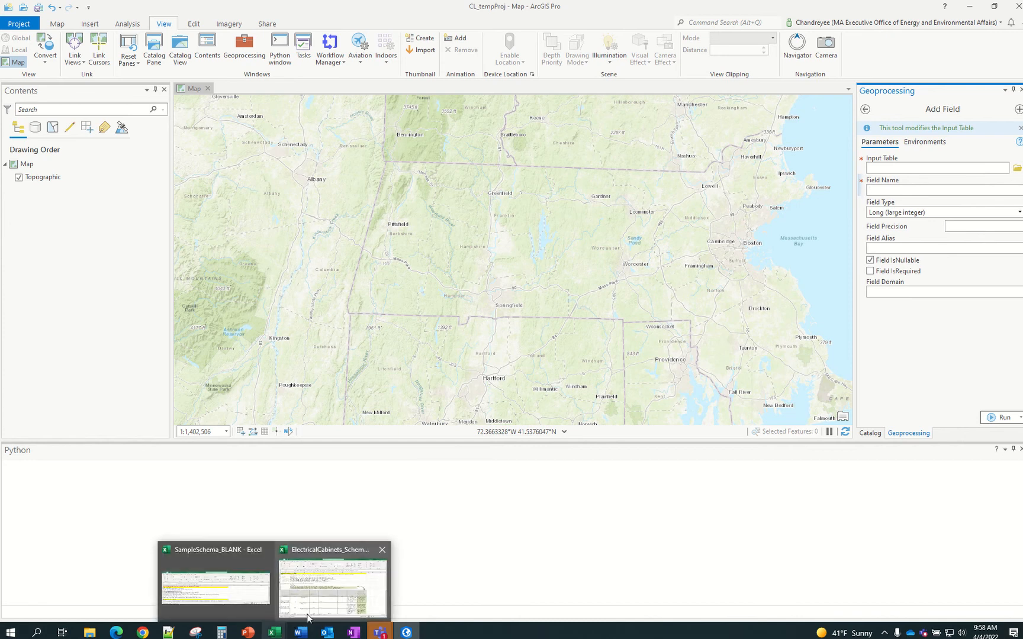
{"action": "left_click", "coordinate": [331, 598]}
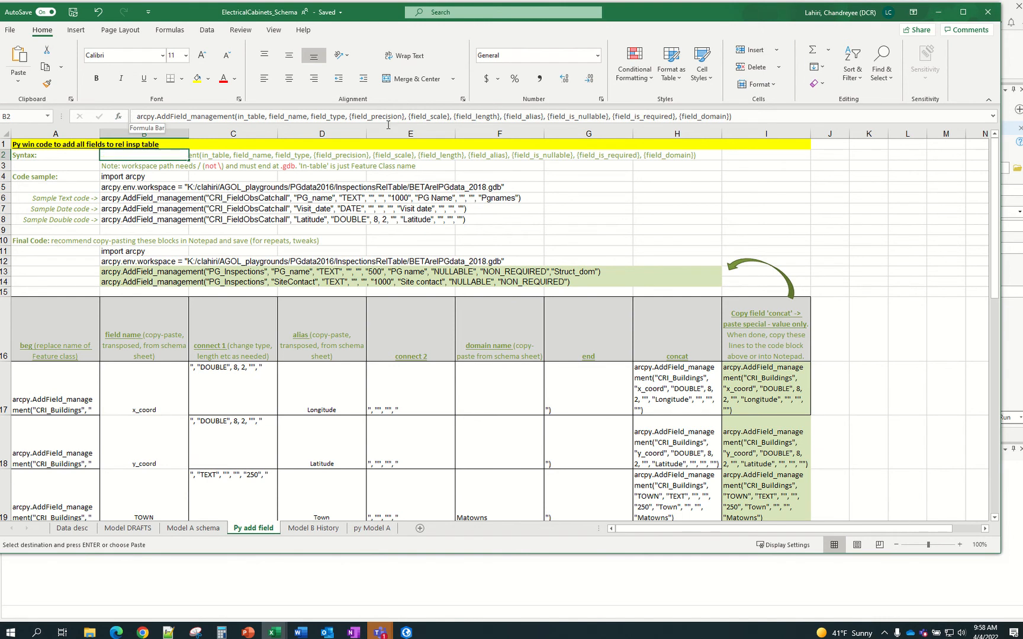
{"action": "key", "text": "Escape"}
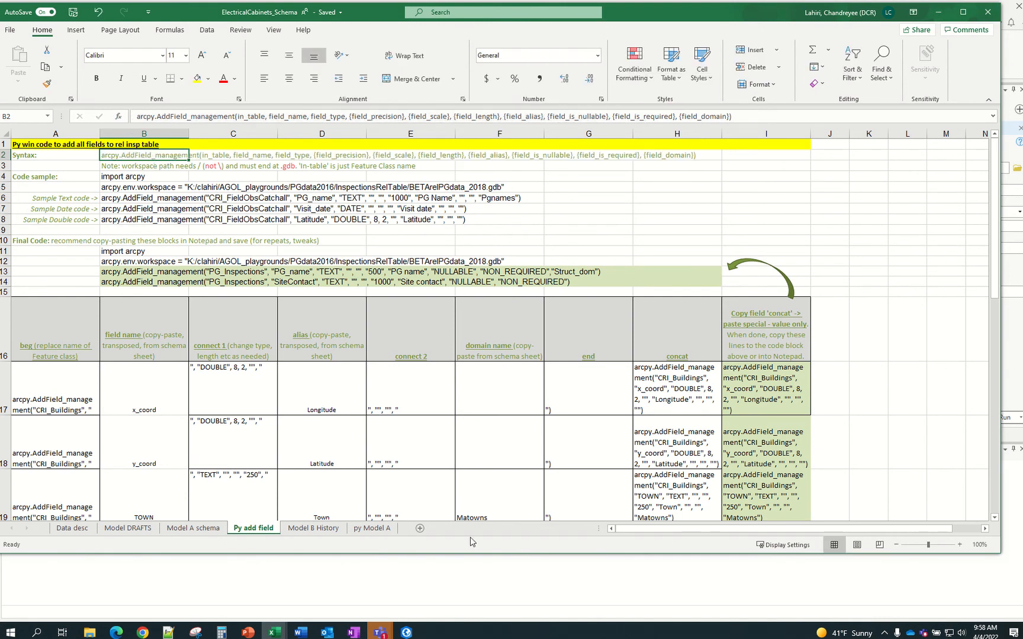
{"action": "left_click", "coordinate": [408, 633]}
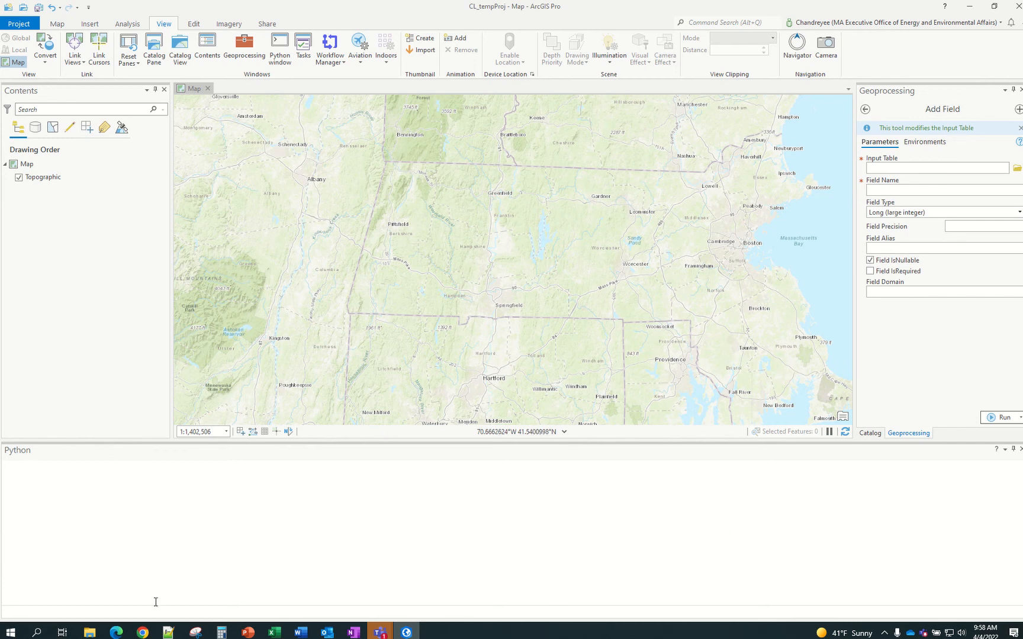
{"action": "mouse_move", "coordinate": [127, 636]}
{"action": "mouse_move", "coordinate": [274, 632]}
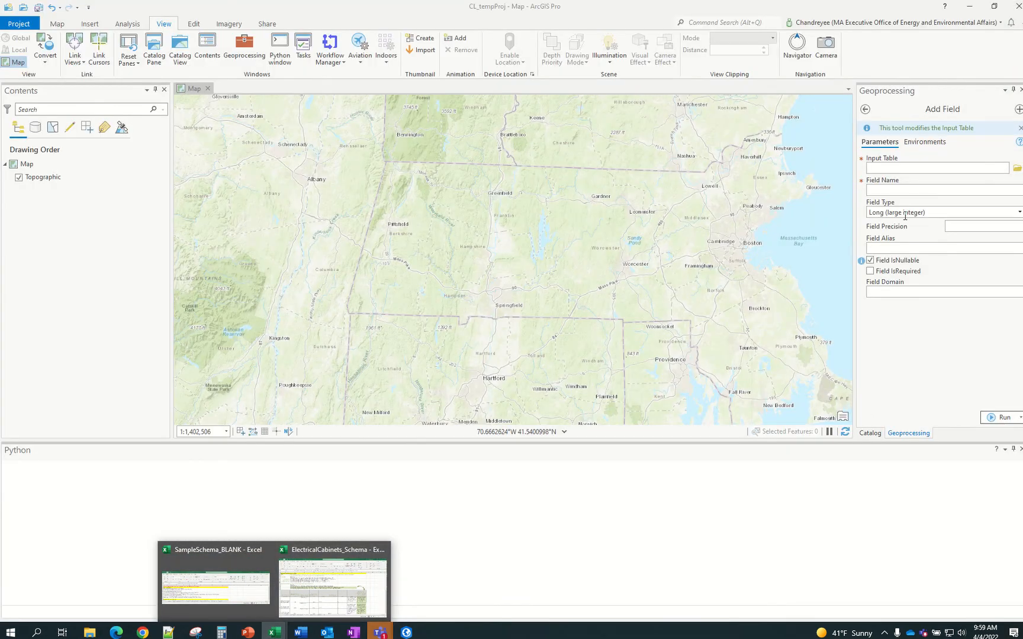
{"action": "left_click", "coordinate": [346, 579]}
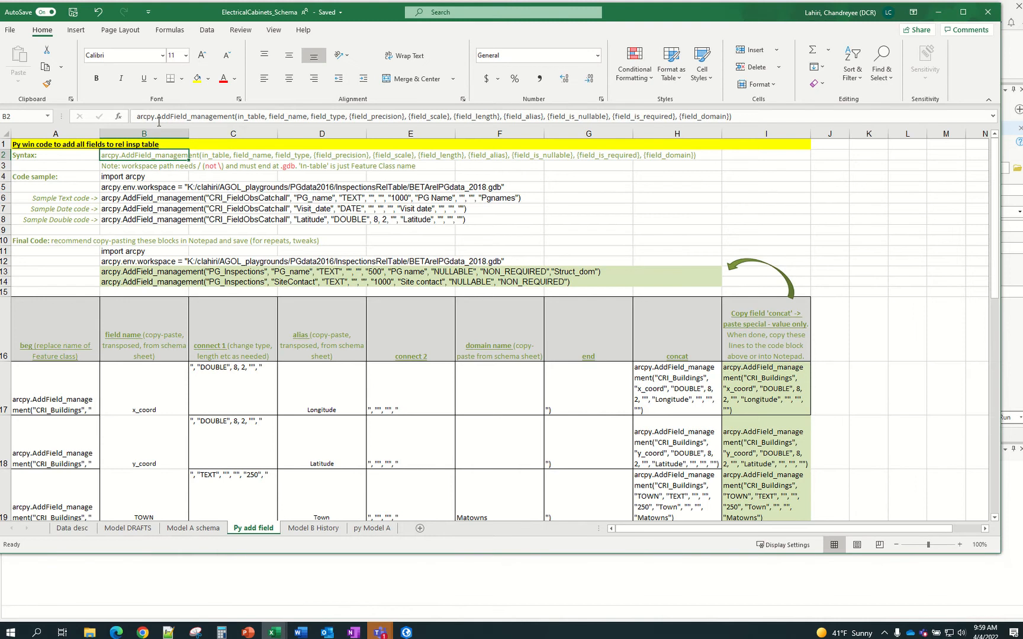
Highlight each part of B2's AddField syntax: function name, in_table, field_type, field_precision, field_scale
{"action": "left_click_drag", "start_coordinate": [138, 117], "coordinate": [235, 121]}
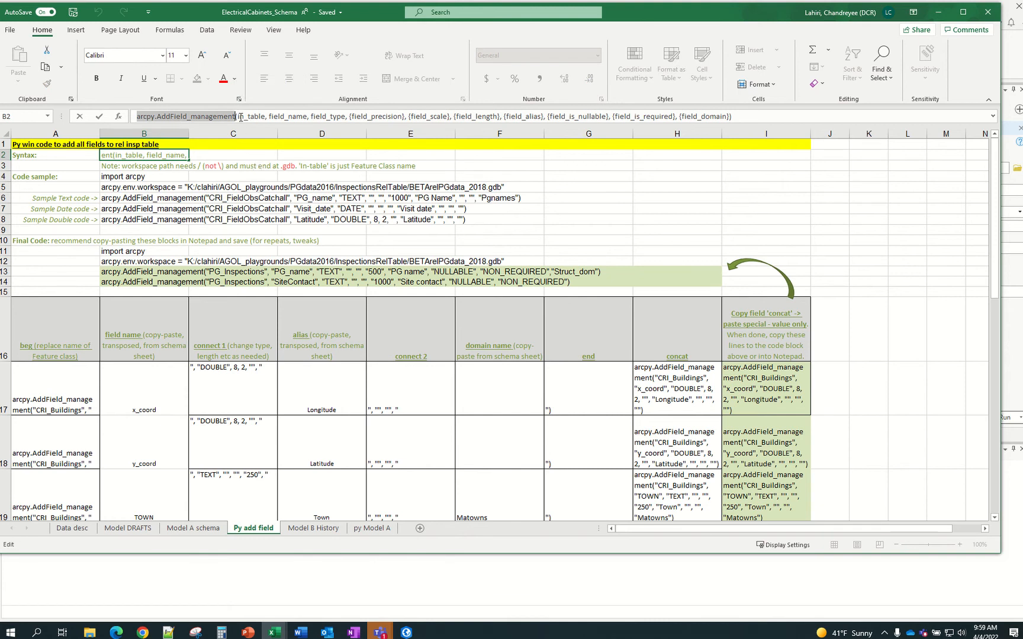
{"action": "left_click_drag", "start_coordinate": [238, 116], "coordinate": [346, 117]}
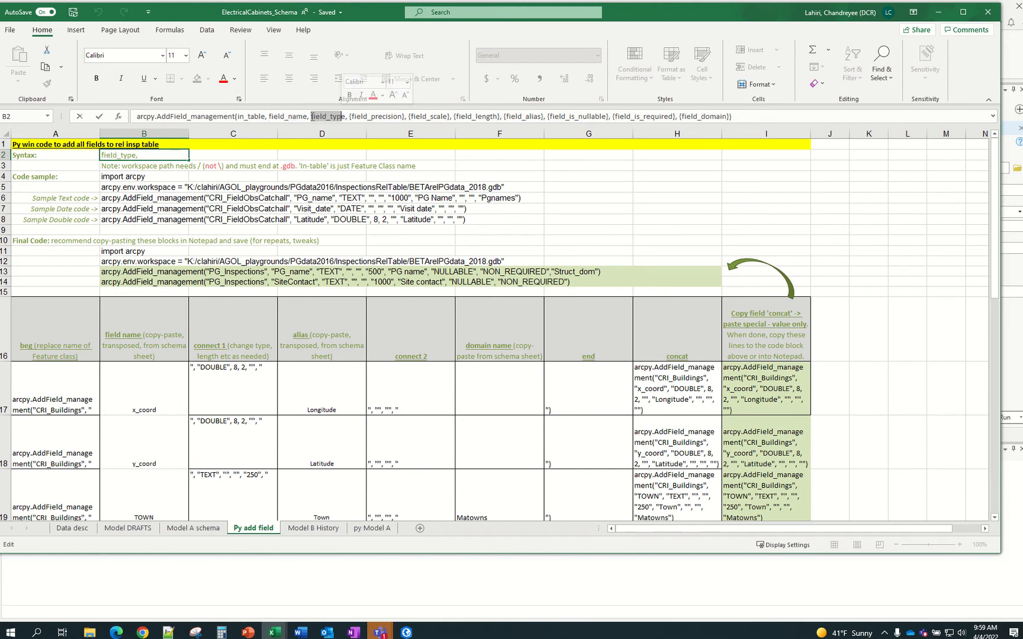
{"action": "left_click", "coordinate": [349, 116]}
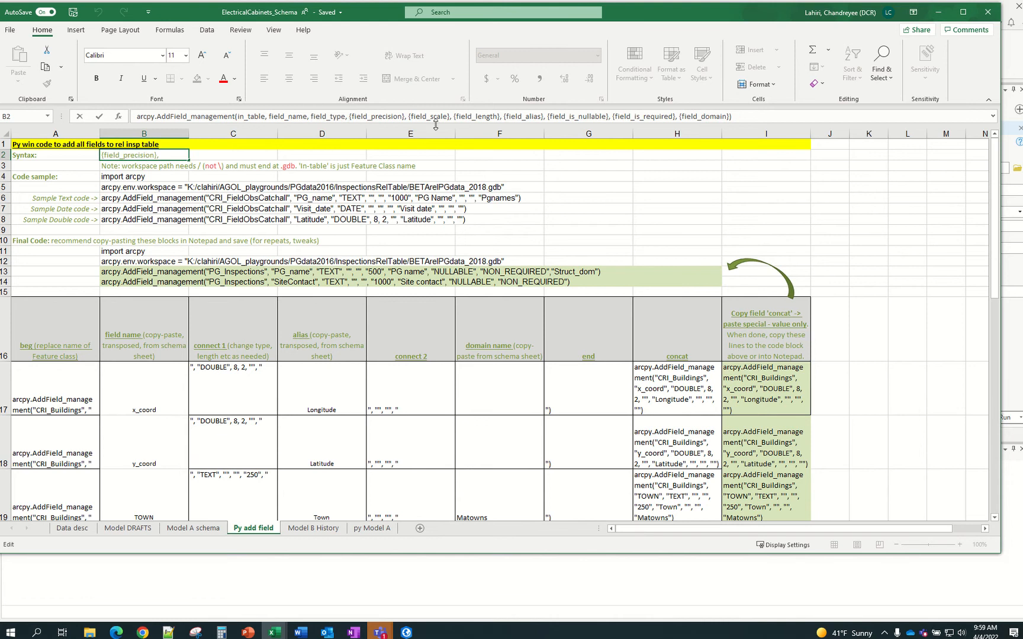
{"action": "left_click", "coordinate": [324, 117]}
{"action": "left_click_drag", "start_coordinate": [413, 117], "coordinate": [448, 118]}
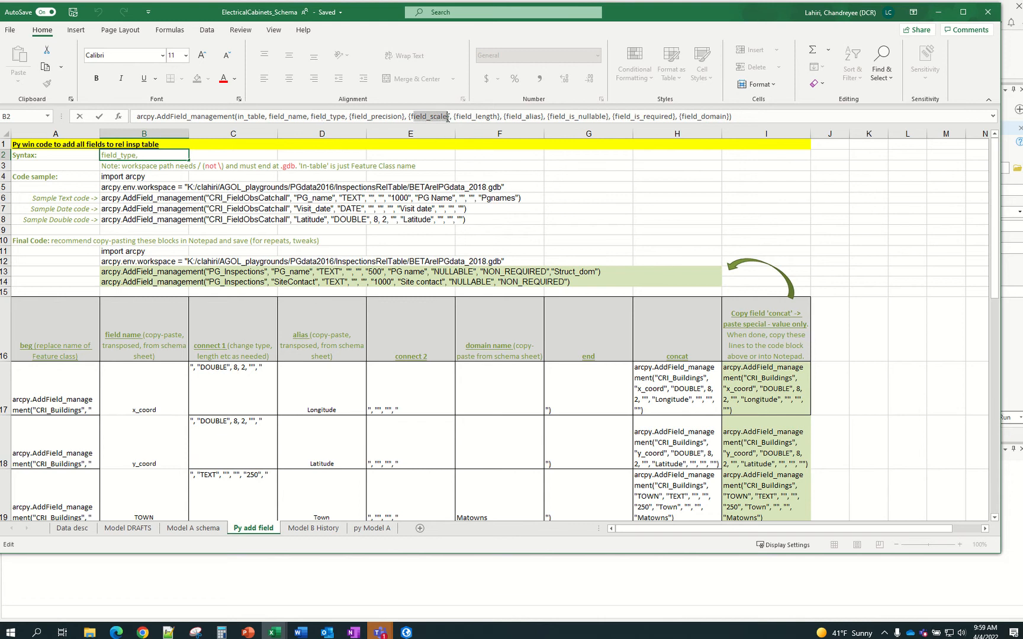
{"action": "left_click_drag", "start_coordinate": [384, 117], "coordinate": [390, 116]}
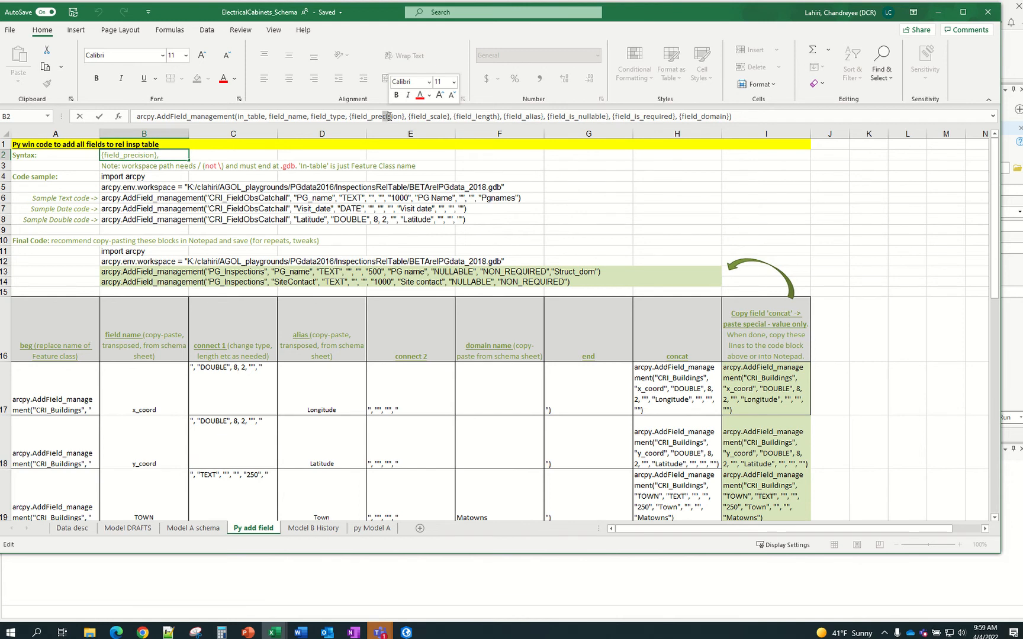
{"action": "left_click", "coordinate": [444, 116]}
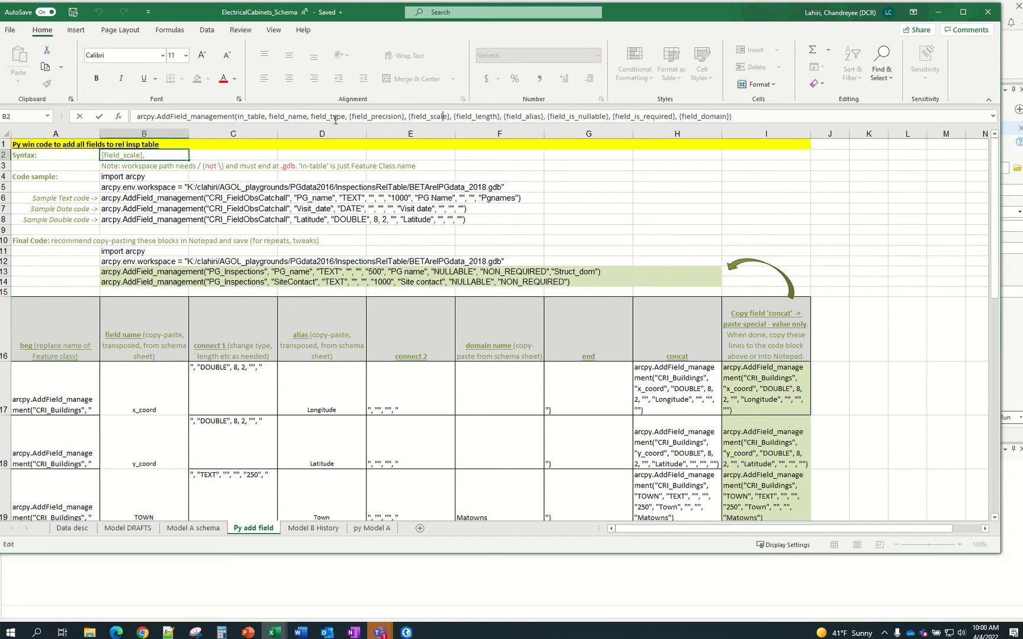
Return to ArcGIS Pro and activate its Python window
{"action": "key", "text": "alt+Tab"}
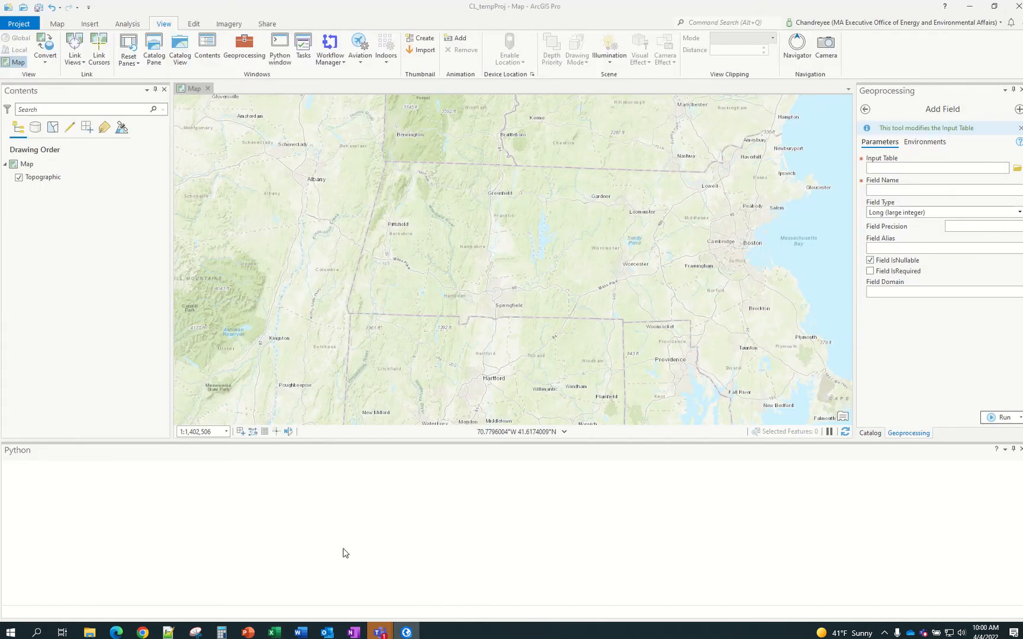
{"action": "left_click", "coordinate": [382, 588]}
{"action": "left_click", "coordinate": [273, 632]}
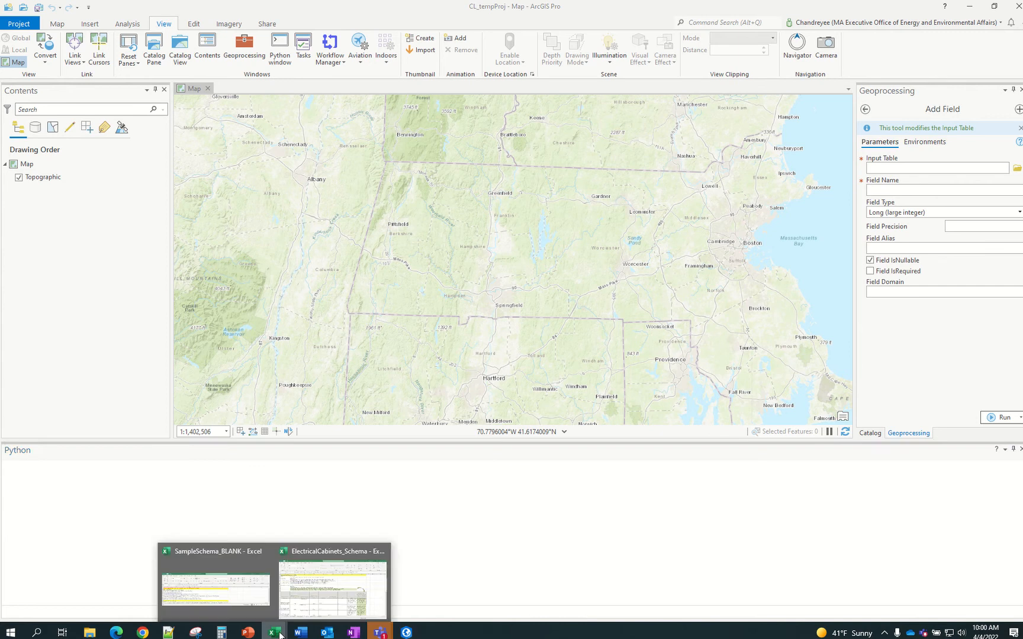
Review the field types list in cell B23 of SampleSchema_BLANK's Schema sheet
{"action": "left_click", "coordinate": [252, 586]}
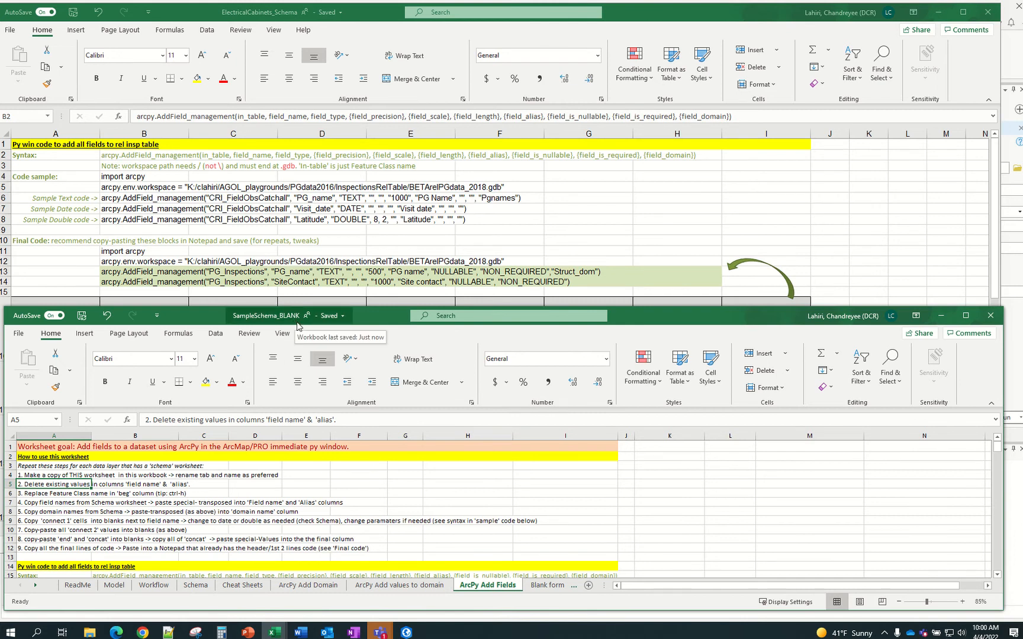
{"action": "left_click", "coordinate": [194, 585]}
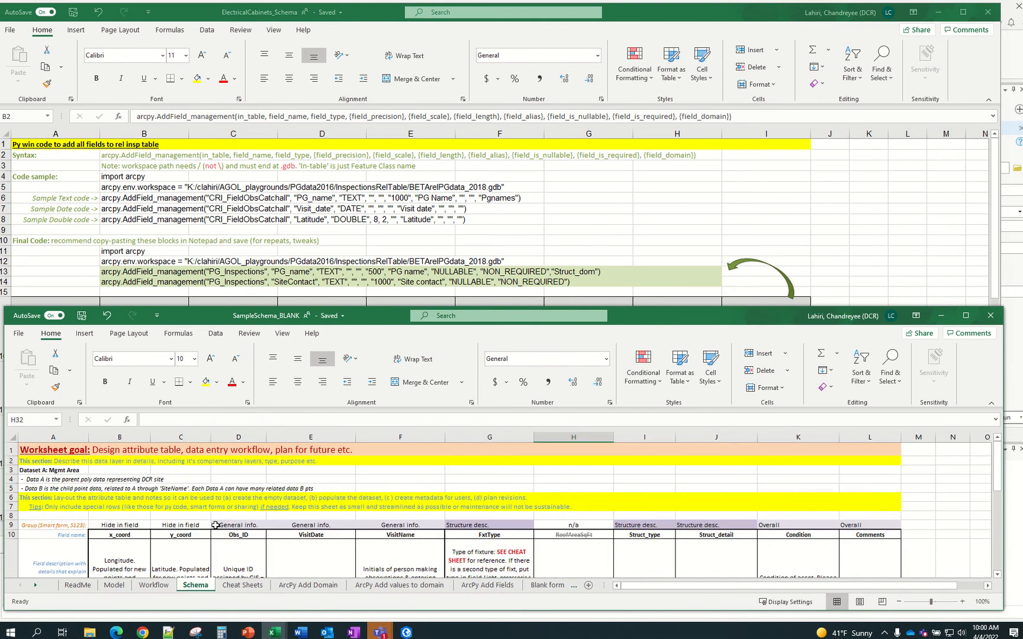
{"action": "scroll", "coordinate": [215, 525], "scroll_direction": "down", "scroll_amount": 4}
{"action": "scroll", "coordinate": [215, 525], "scroll_direction": "down", "scroll_amount": 4}
{"action": "scroll", "coordinate": [215, 526], "scroll_direction": "up", "scroll_amount": 2}
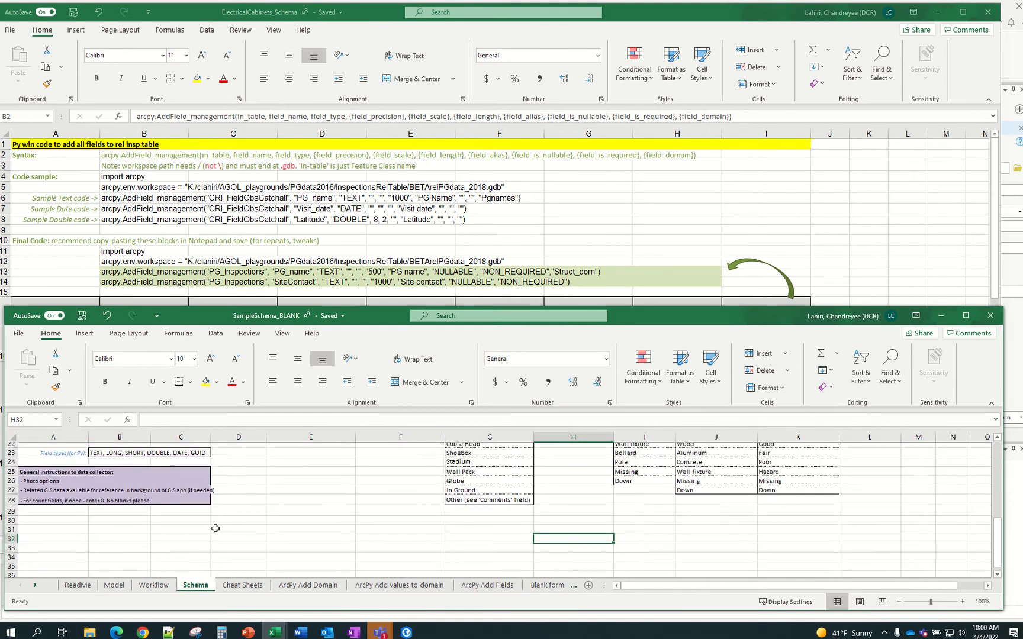
{"action": "left_click_drag", "start_coordinate": [101, 484], "coordinate": [198, 489]}
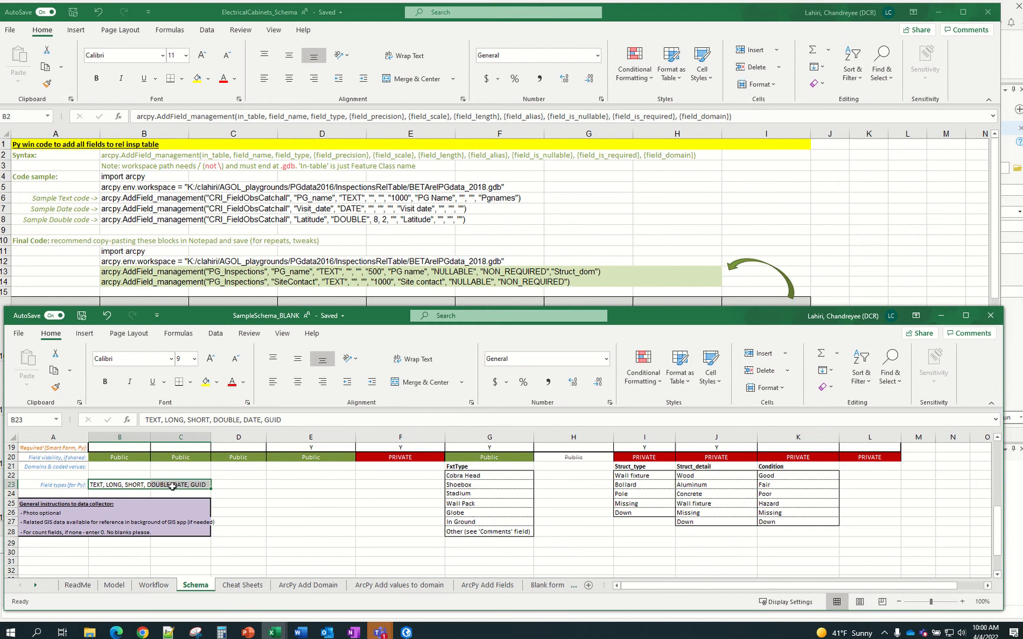
{"action": "left_click", "coordinate": [104, 485]}
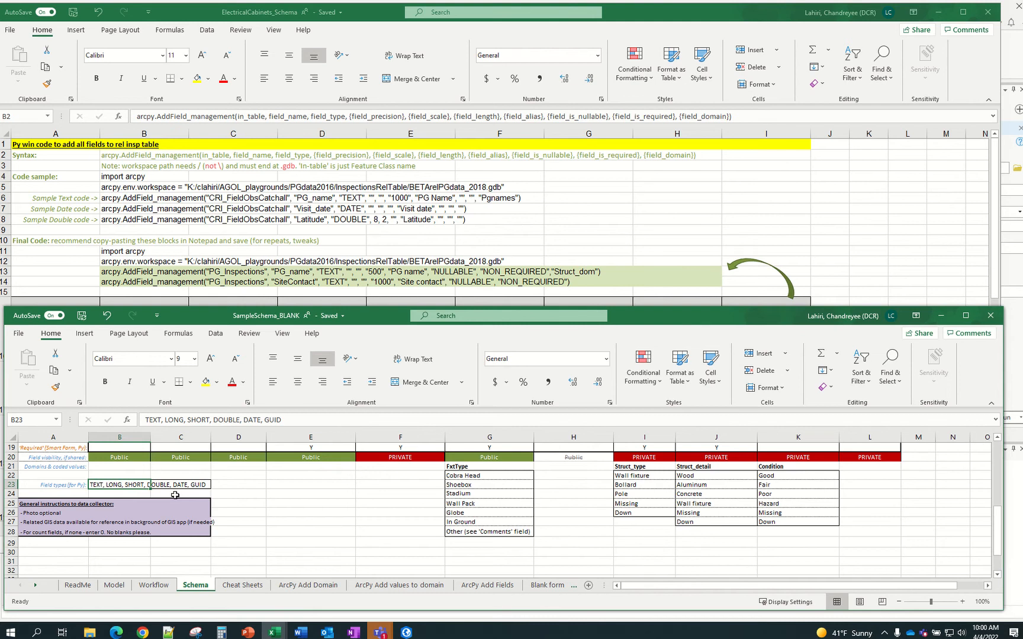
Compare ElectricalCabinets_Schema's DOUBLE snippet in C17 and AddField_management syntax in B2 against the sample
{"action": "left_click", "coordinate": [213, 258]}
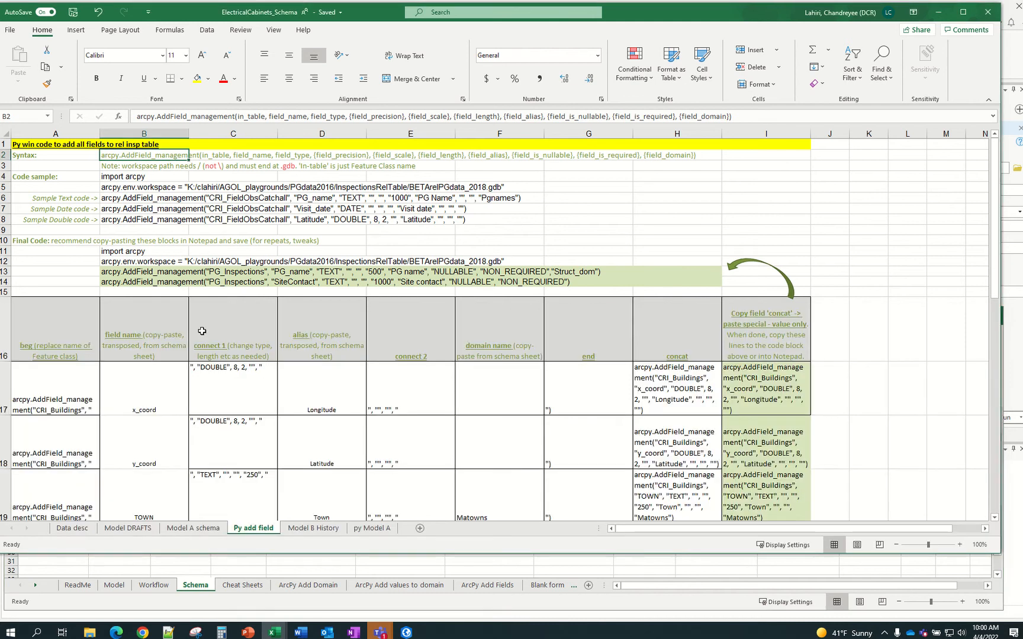
{"action": "left_click", "coordinate": [227, 388]}
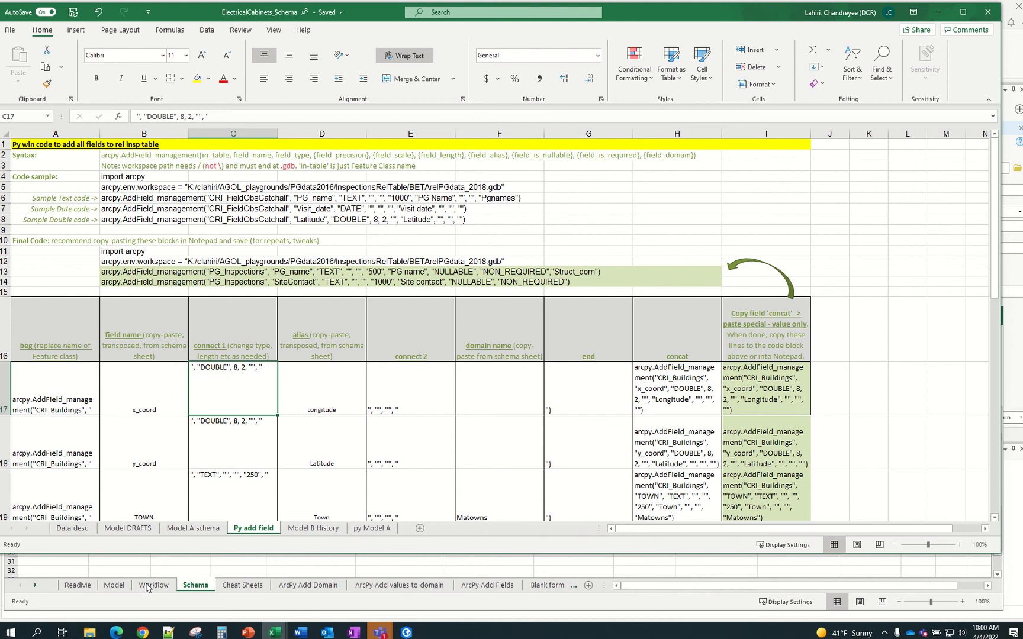
{"action": "left_click", "coordinate": [196, 585]}
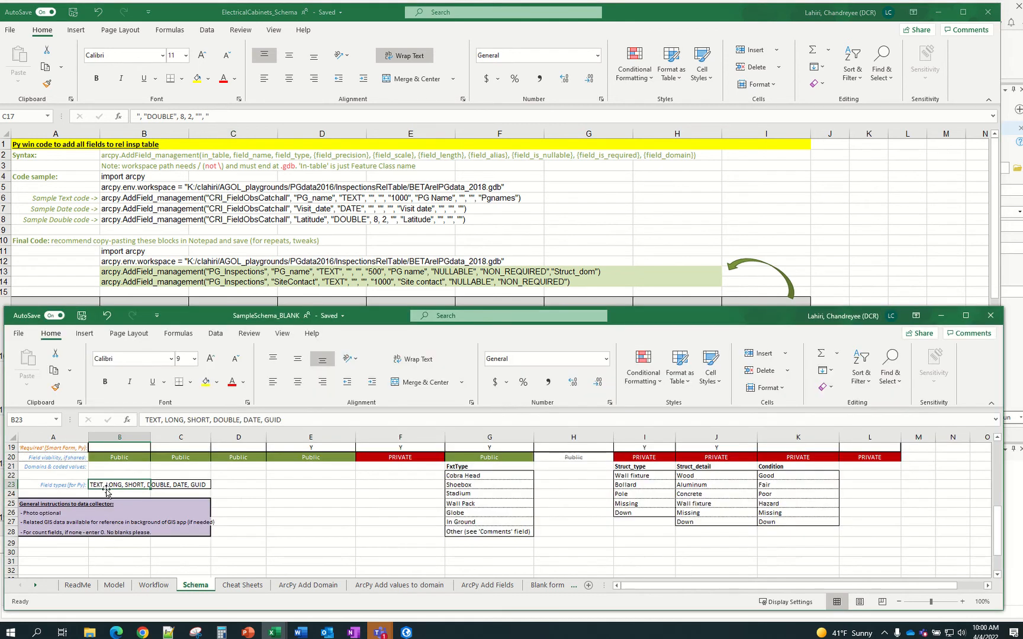
{"action": "left_click", "coordinate": [323, 225]}
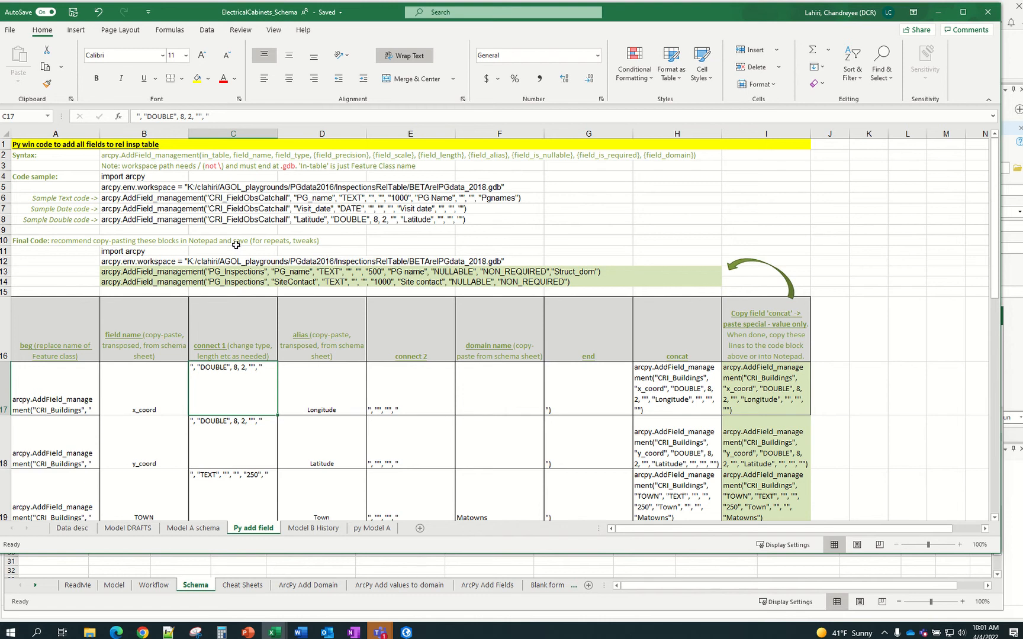
{"action": "left_click", "coordinate": [155, 155]}
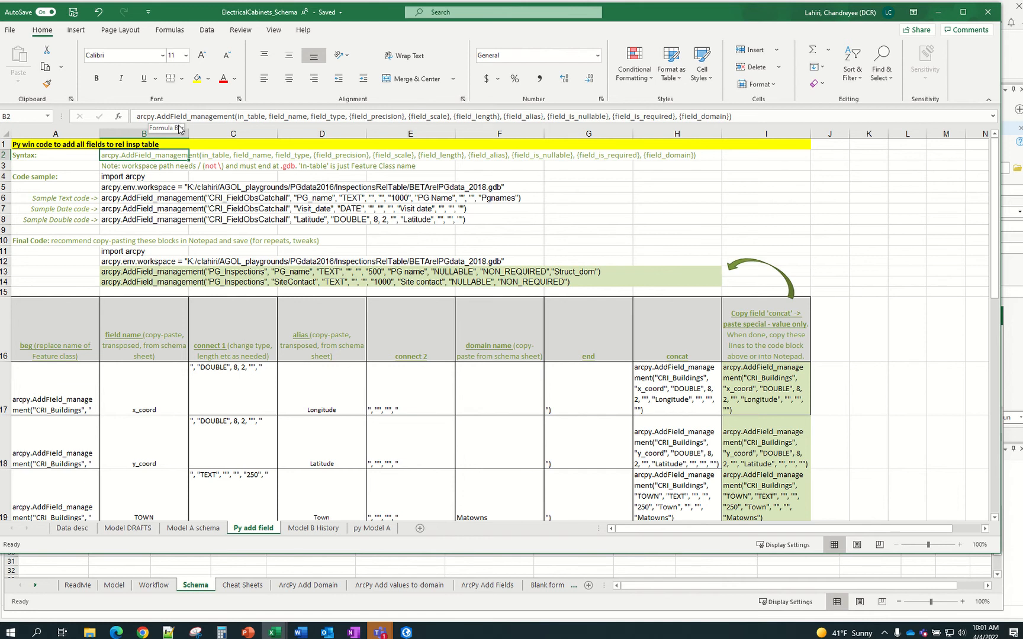
Return to ElectricalCabinets_Schema and move from the Model A schema sheet to Py add field
{"action": "left_click", "coordinate": [234, 568]}
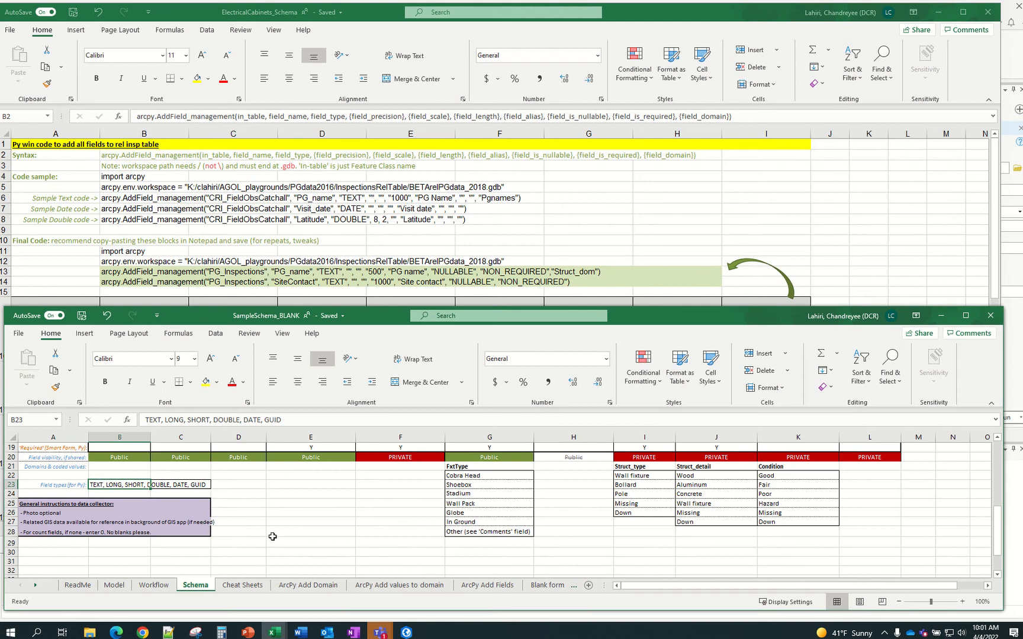
{"action": "scroll", "coordinate": [272, 537], "scroll_direction": "up", "scroll_amount": 3}
{"action": "scroll", "coordinate": [273, 537], "scroll_direction": "up", "scroll_amount": 2}
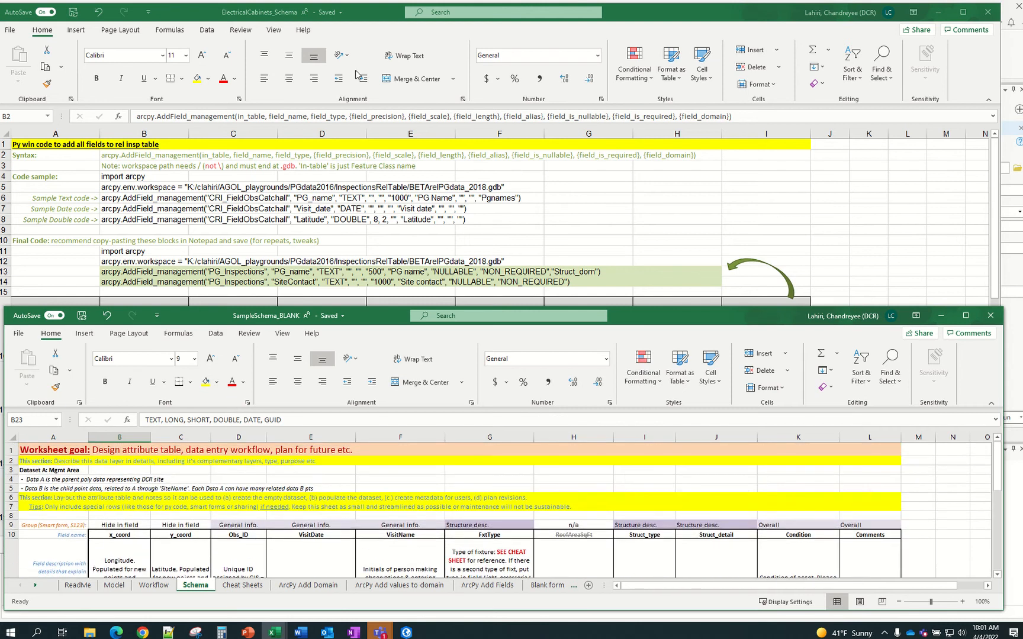
{"action": "left_click", "coordinate": [362, 208]}
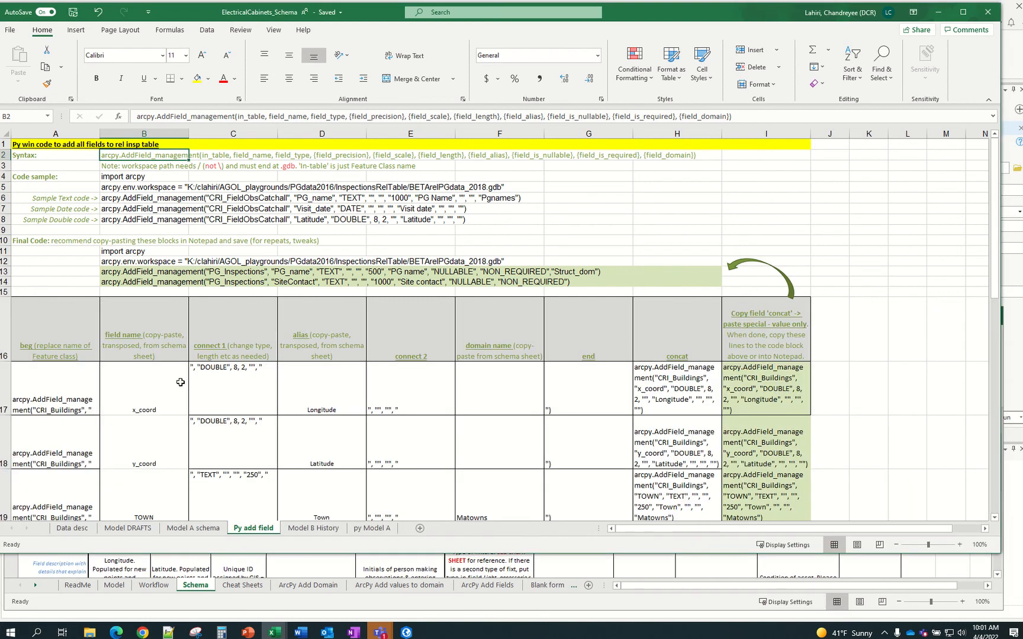
{"action": "left_click", "coordinate": [181, 528]}
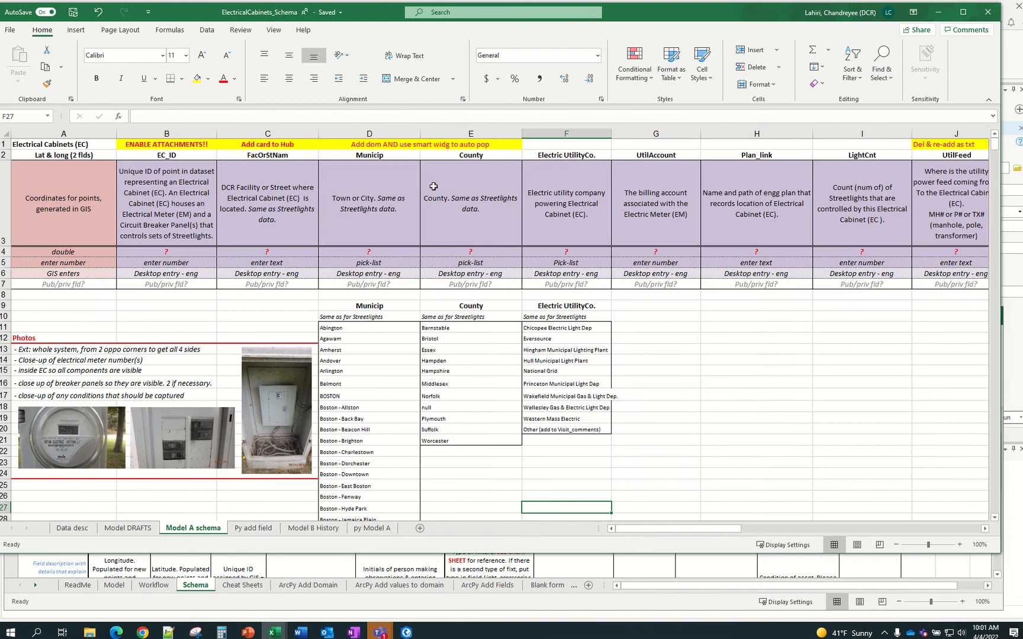
{"action": "left_click", "coordinate": [255, 529]}
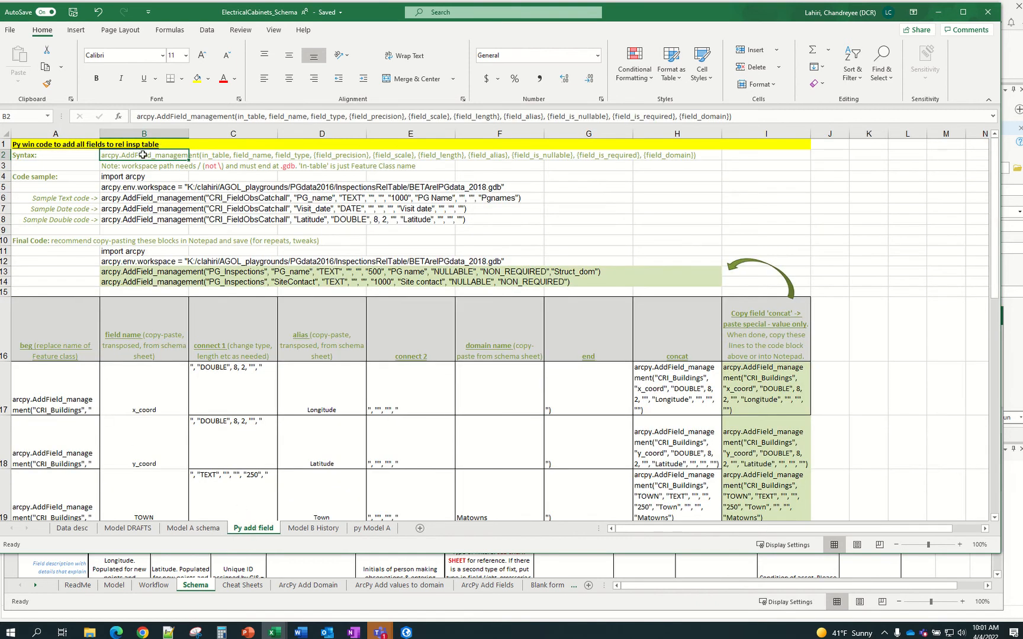
{"action": "left_click", "coordinate": [138, 177]}
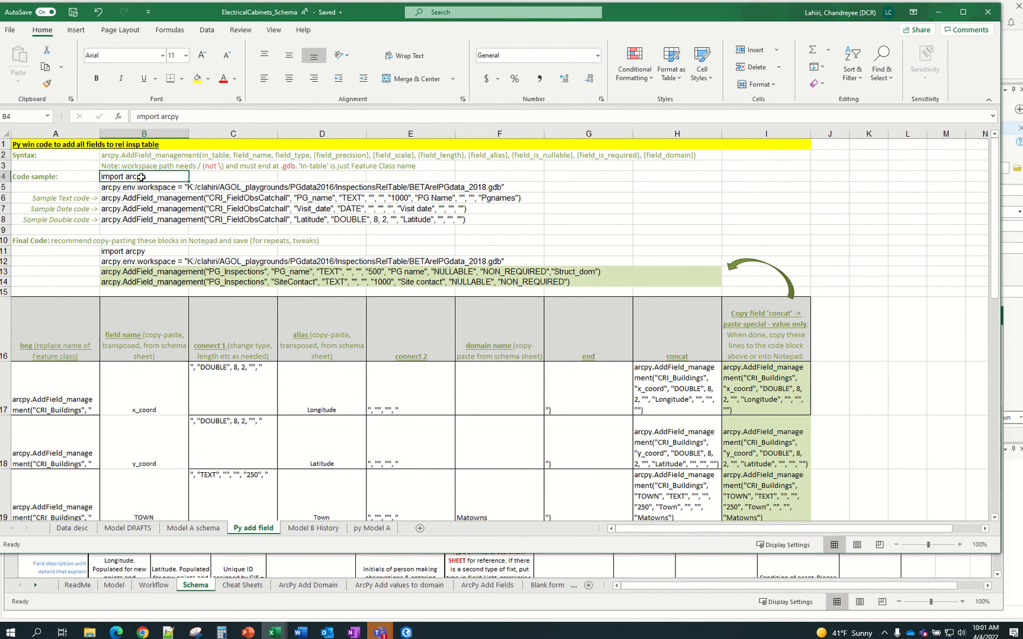
{"action": "left_click_drag", "start_coordinate": [138, 177], "coordinate": [141, 187]}
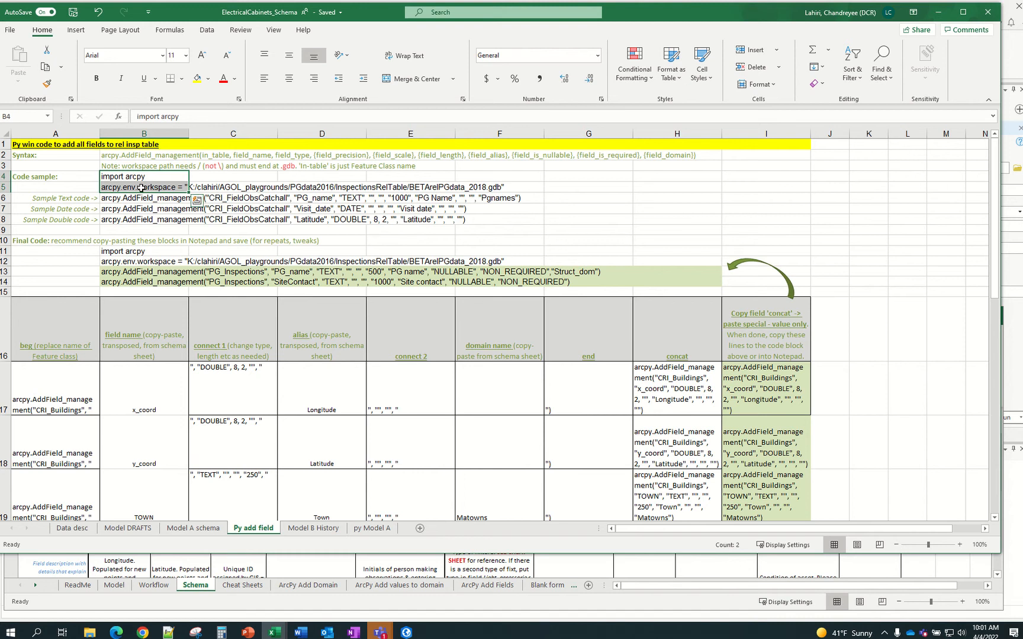
{"action": "left_click", "coordinate": [406, 632]}
{"action": "left_click", "coordinate": [96, 594]}
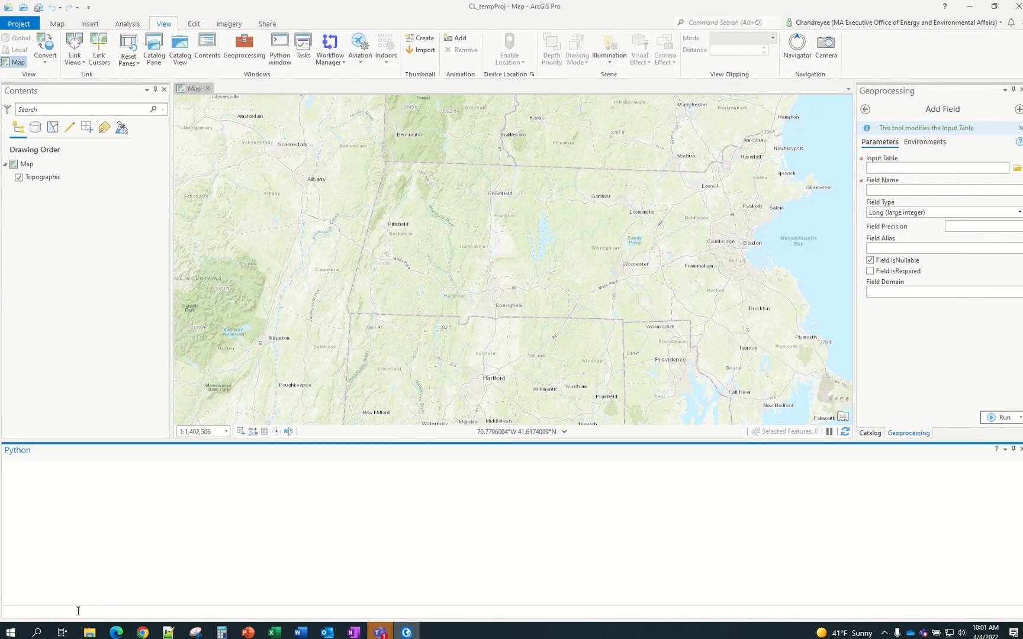
{"action": "left_click", "coordinate": [969, 6]}
{"action": "left_click", "coordinate": [172, 179]}
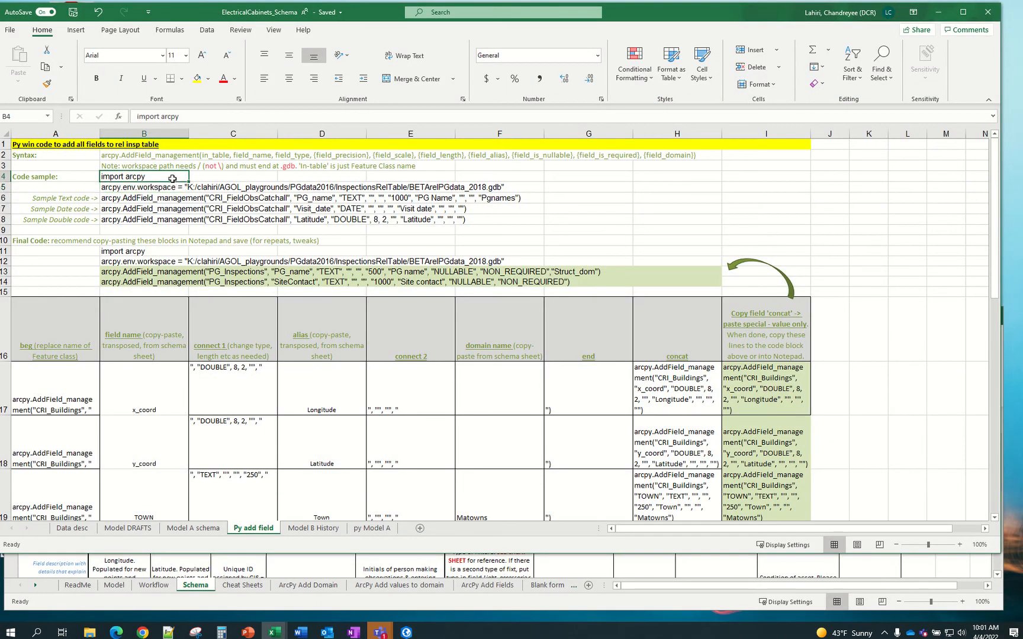
{"action": "left_click", "coordinate": [124, 188]}
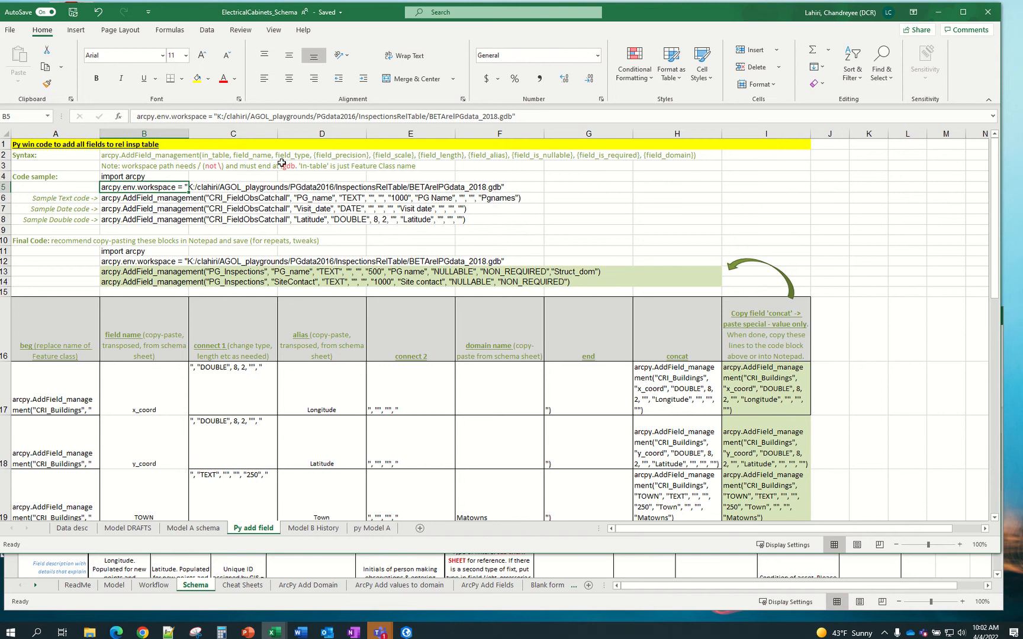
{"action": "left_click_drag", "start_coordinate": [137, 117], "coordinate": [535, 118]}
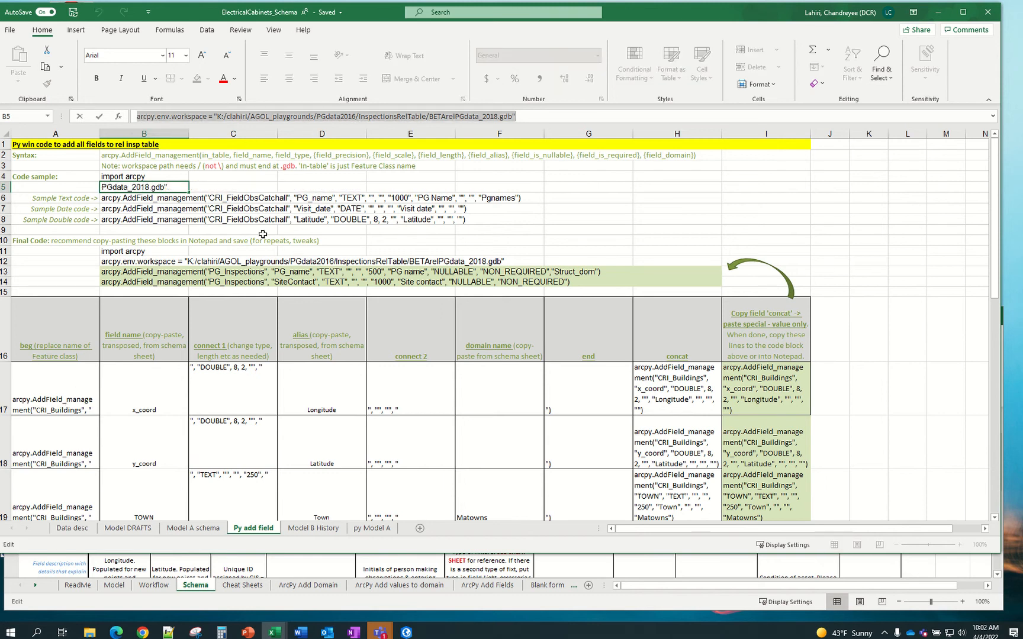
{"action": "key", "text": "Escape"}
{"action": "left_click", "coordinate": [126, 157]}
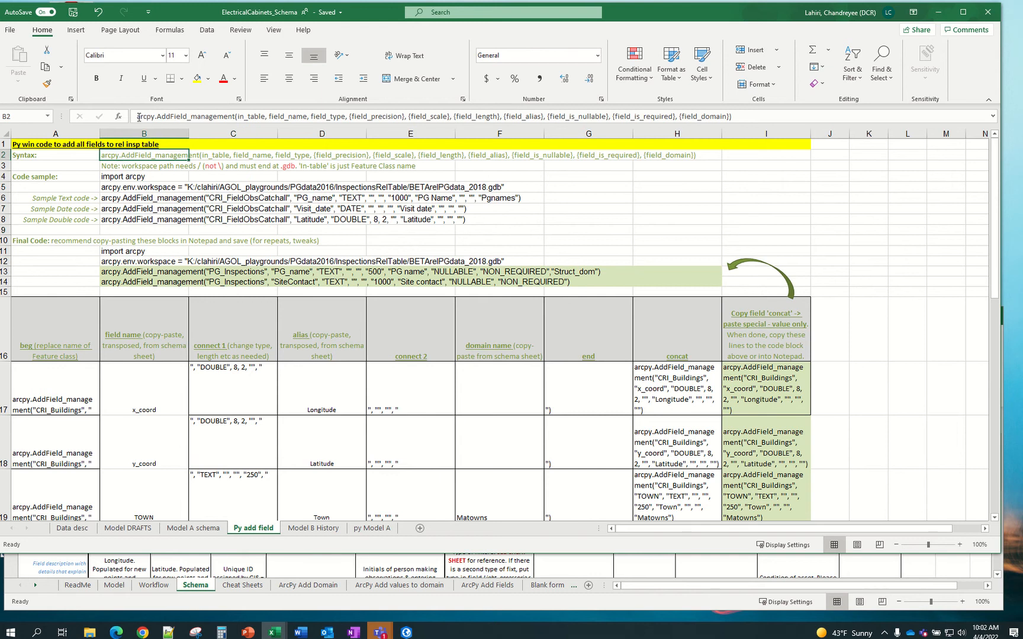
{"action": "left_click", "coordinate": [84, 200]}
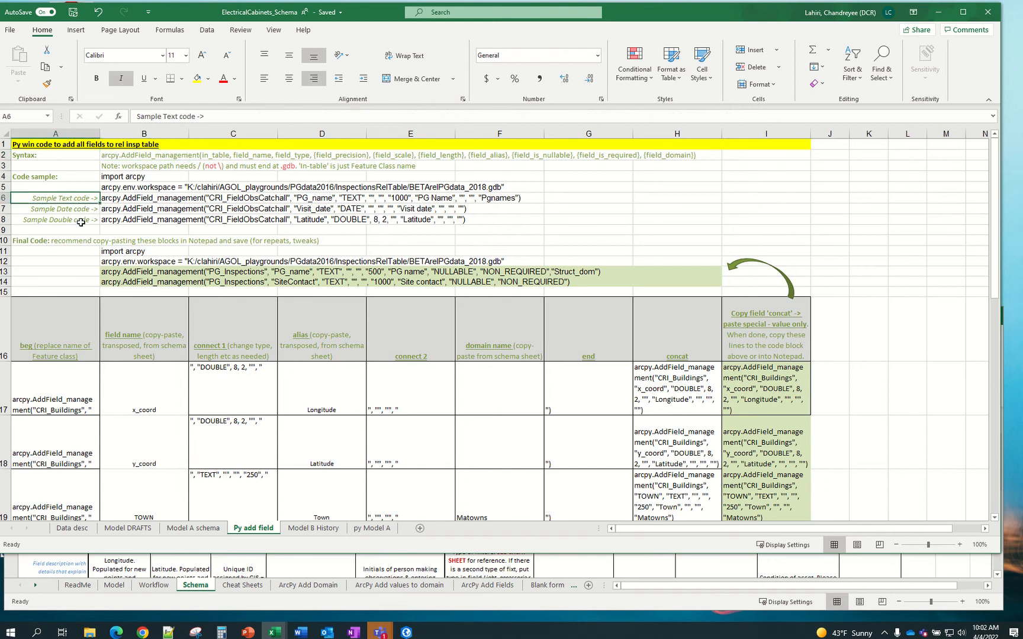
{"action": "left_click_drag", "start_coordinate": [117, 179], "coordinate": [117, 193]}
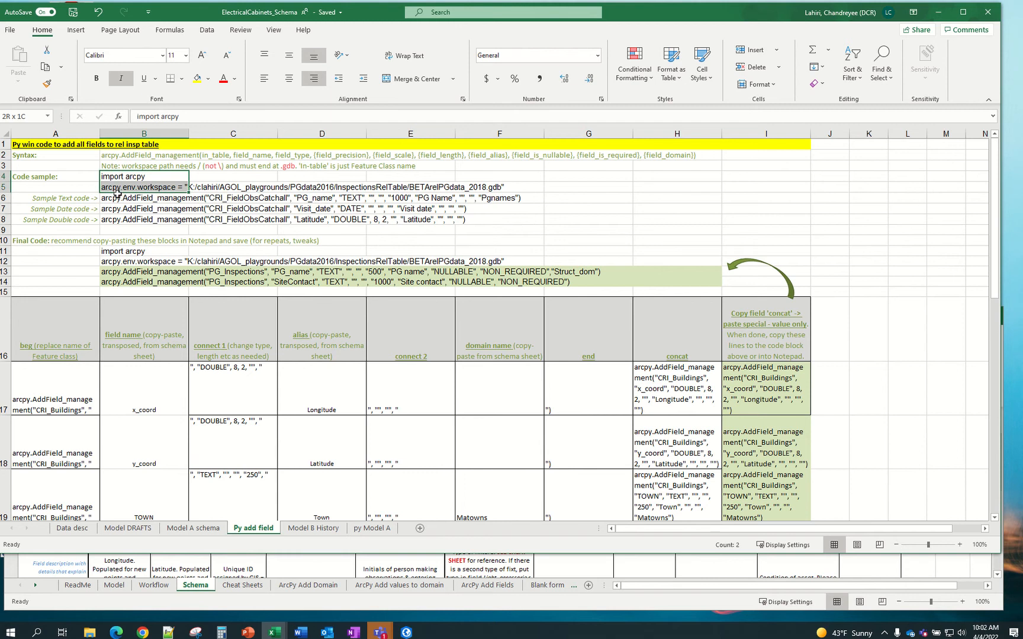
{"action": "left_click", "coordinate": [124, 189]}
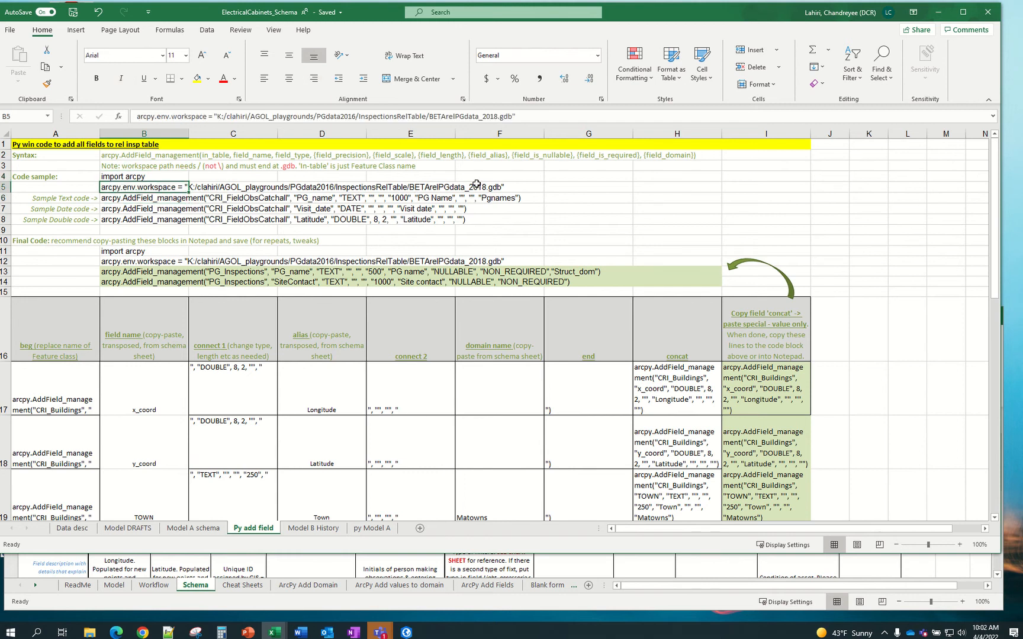
{"action": "left_click", "coordinate": [129, 200]}
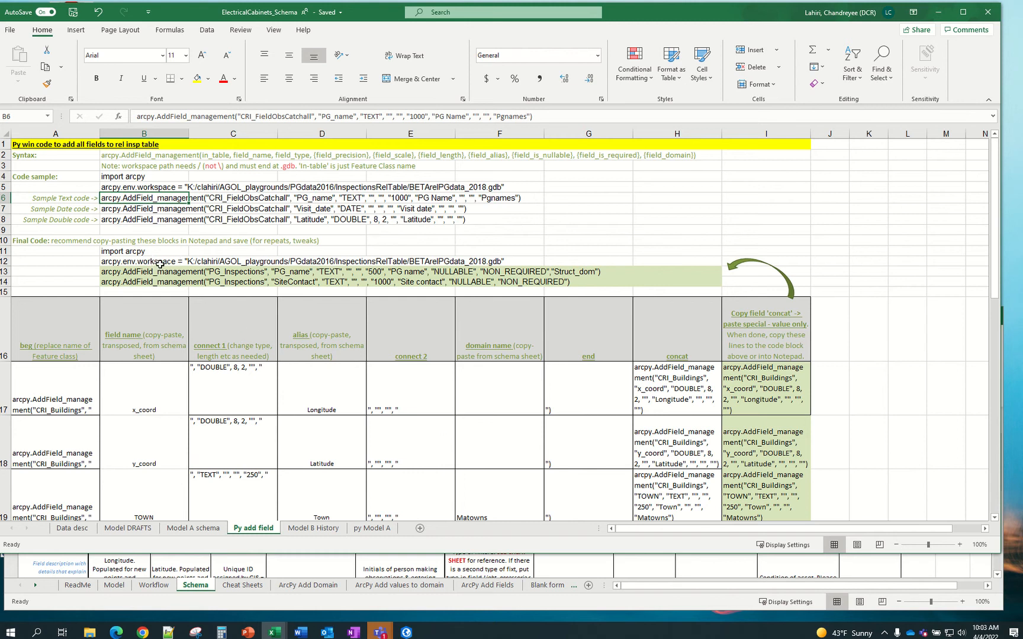
Read step 3 of SampleSchema_BLANK's ArcPy Add Fields instructions, then return to ElectricalCabinets_Schema
{"action": "left_click", "coordinate": [300, 577]}
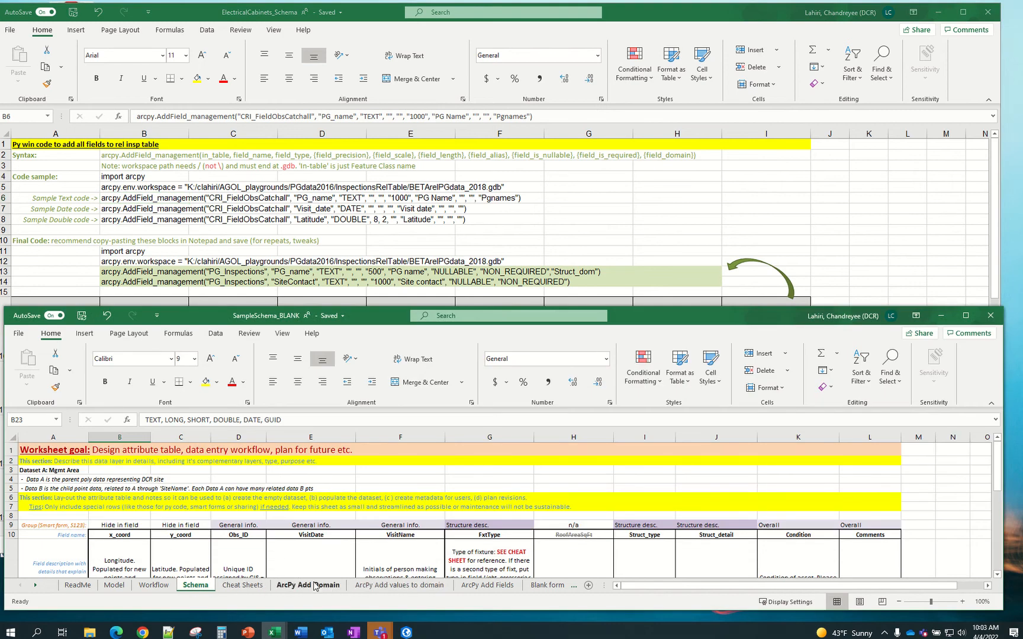
{"action": "left_click", "coordinate": [477, 586]}
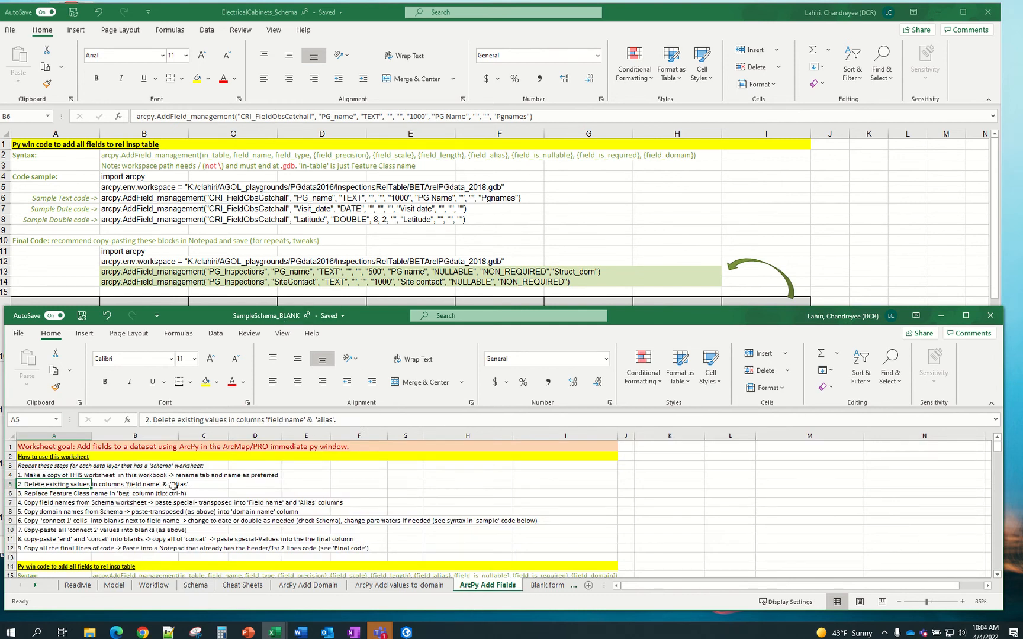
{"action": "left_click", "coordinate": [45, 495]}
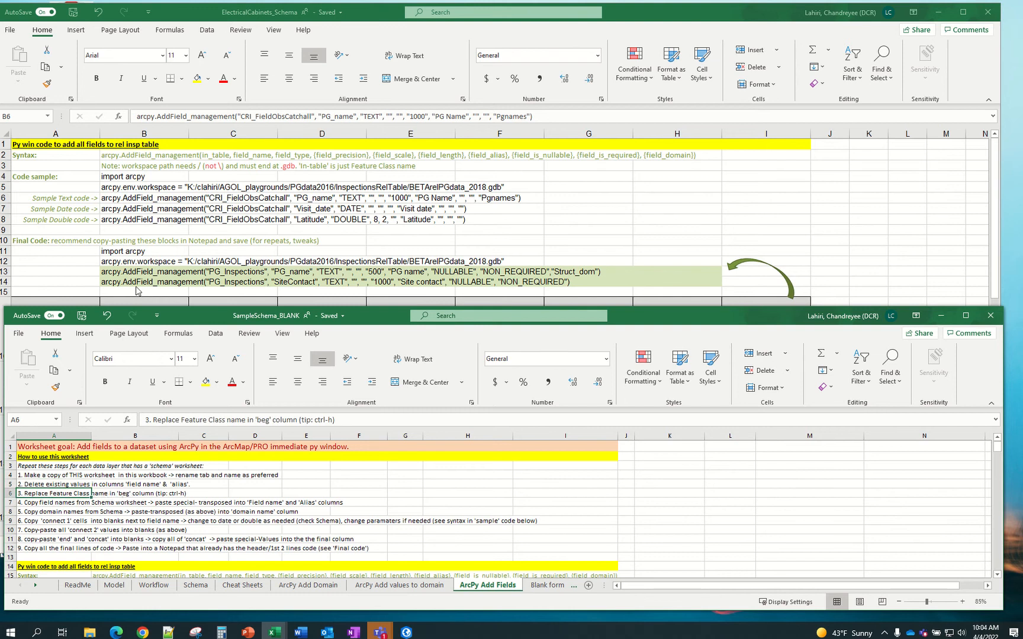
{"action": "left_click", "coordinate": [178, 239]}
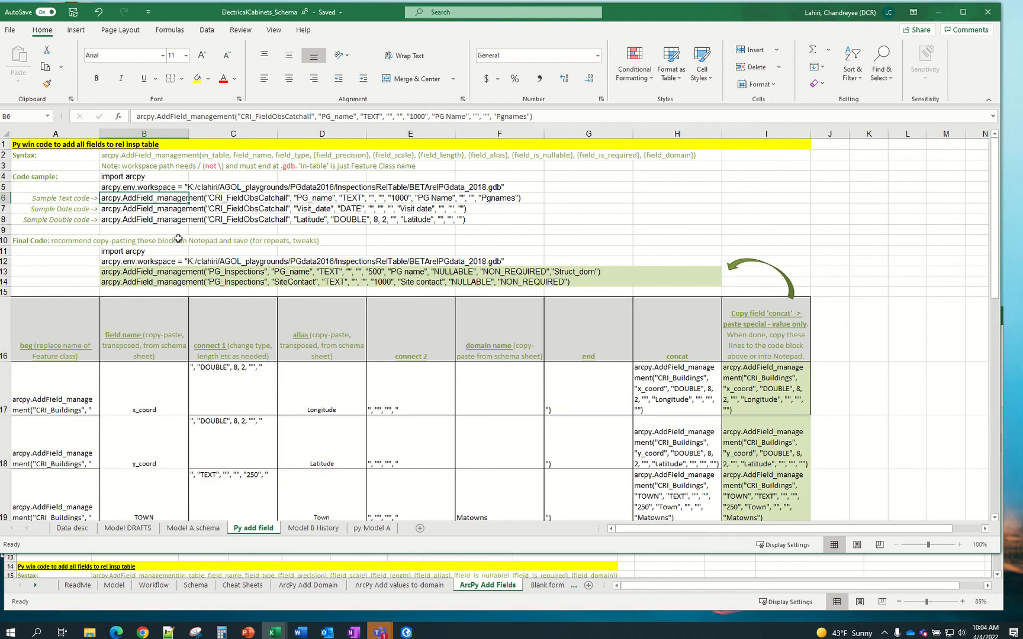
Check the x_coord field name in B17 and the AddField_management syntax in B2
{"action": "left_click", "coordinate": [151, 399]}
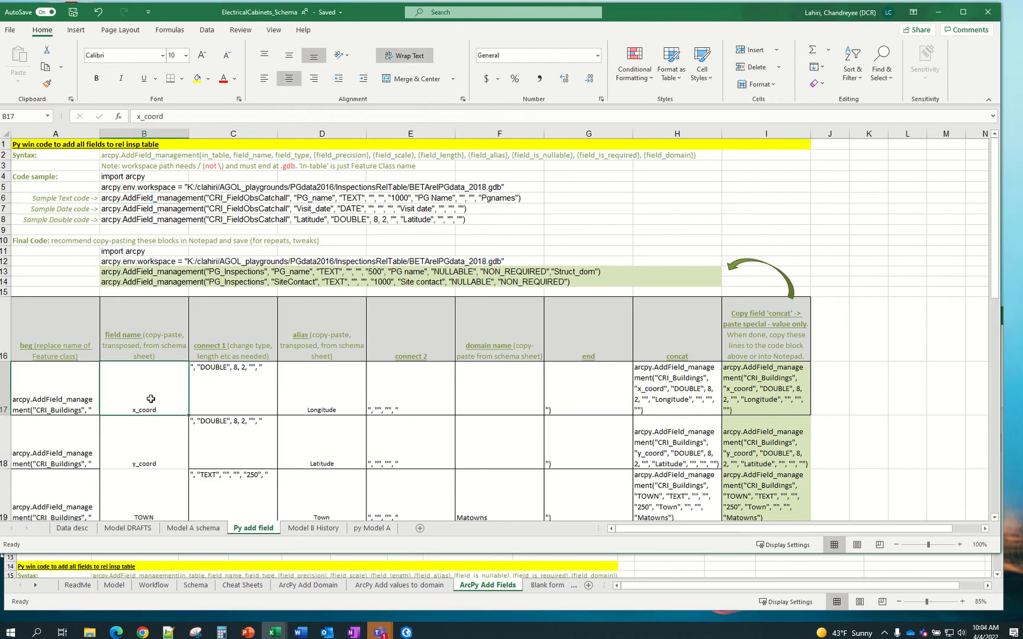
{"action": "scroll", "coordinate": [151, 399], "scroll_direction": "down", "scroll_amount": 5}
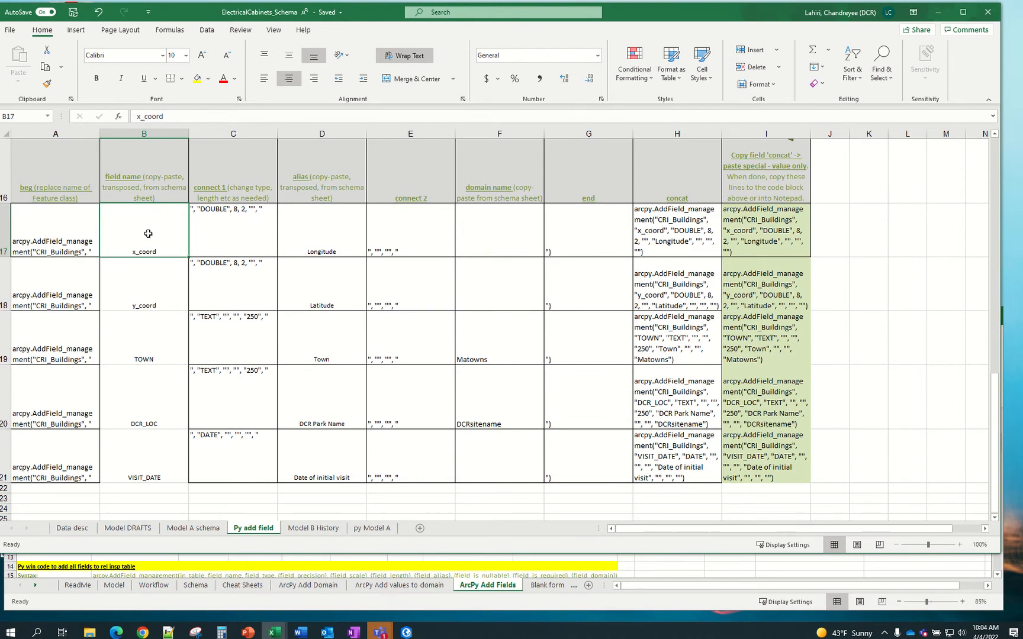
{"action": "left_click", "coordinate": [52, 188]}
{"action": "scroll", "coordinate": [64, 204], "scroll_direction": "up", "scroll_amount": 4}
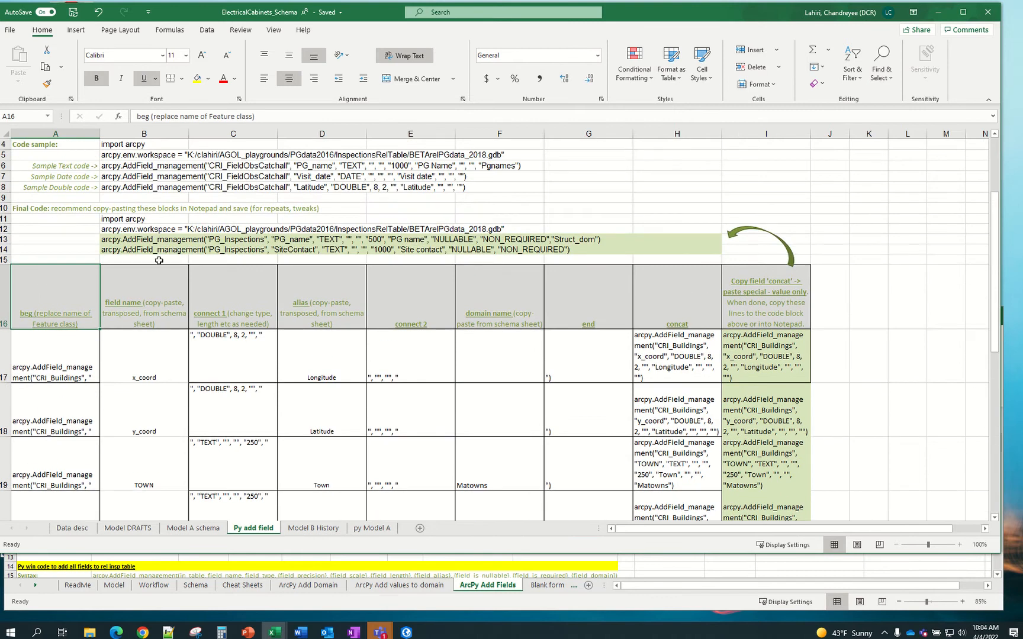
{"action": "scroll", "coordinate": [159, 260], "scroll_direction": "up", "scroll_amount": 1}
{"action": "left_click", "coordinate": [133, 157]}
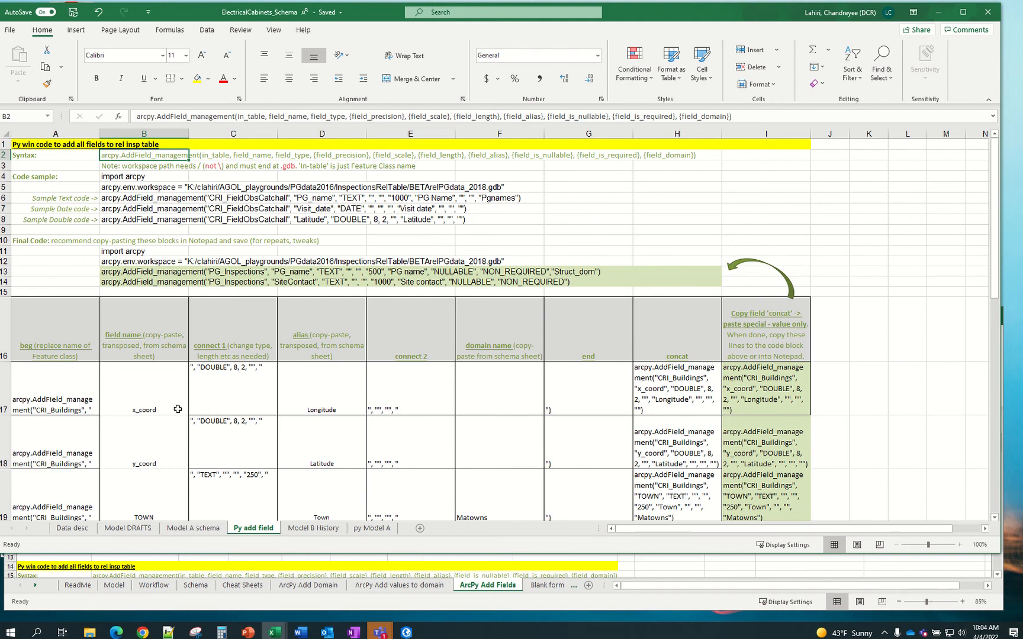
Compare the Model A schema sheet with Py add field, then switch to ArcGIS Pro
{"action": "left_click", "coordinate": [171, 387]}
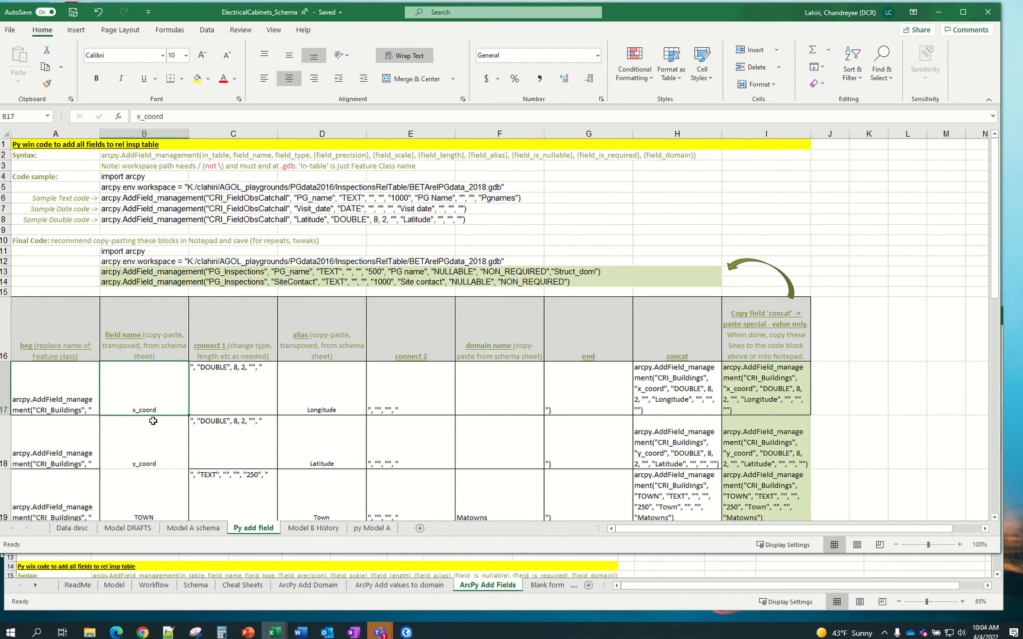
{"action": "left_click", "coordinate": [185, 529]}
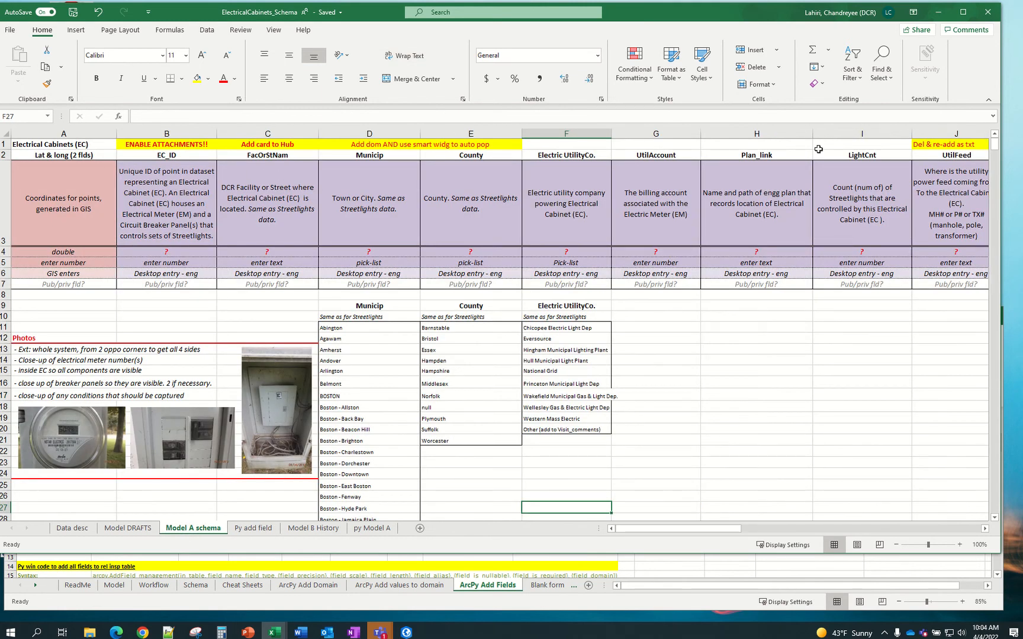
{"action": "left_click", "coordinate": [265, 532]}
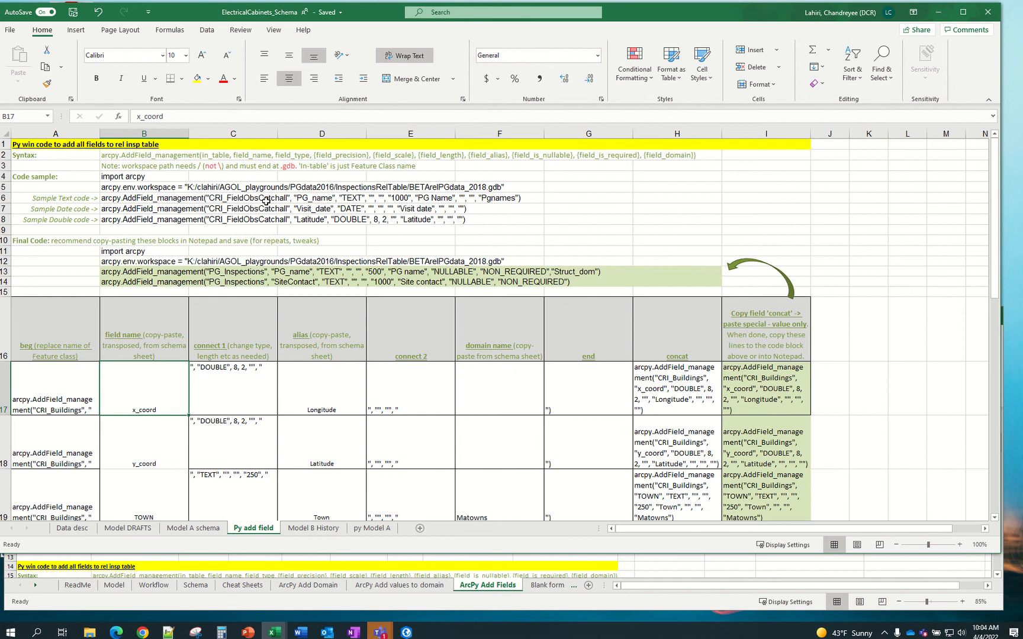
{"action": "left_click", "coordinate": [407, 632]}
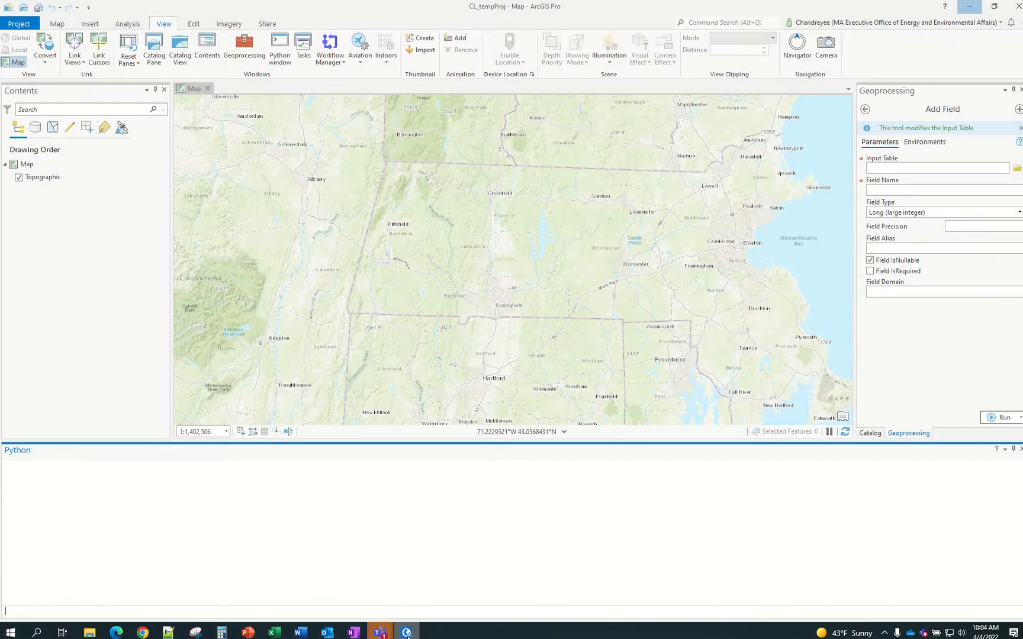
Switch to the Catalog pane and browse the Folders connection and its CL_tempProj folder
{"action": "left_click", "coordinate": [1021, 90]}
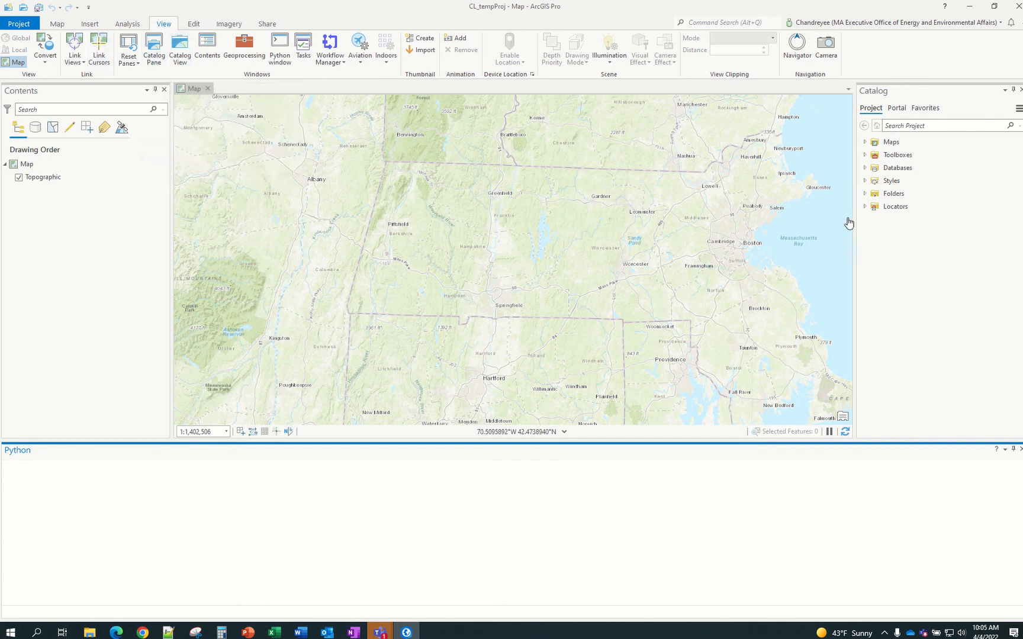
{"action": "left_click", "coordinate": [865, 194]}
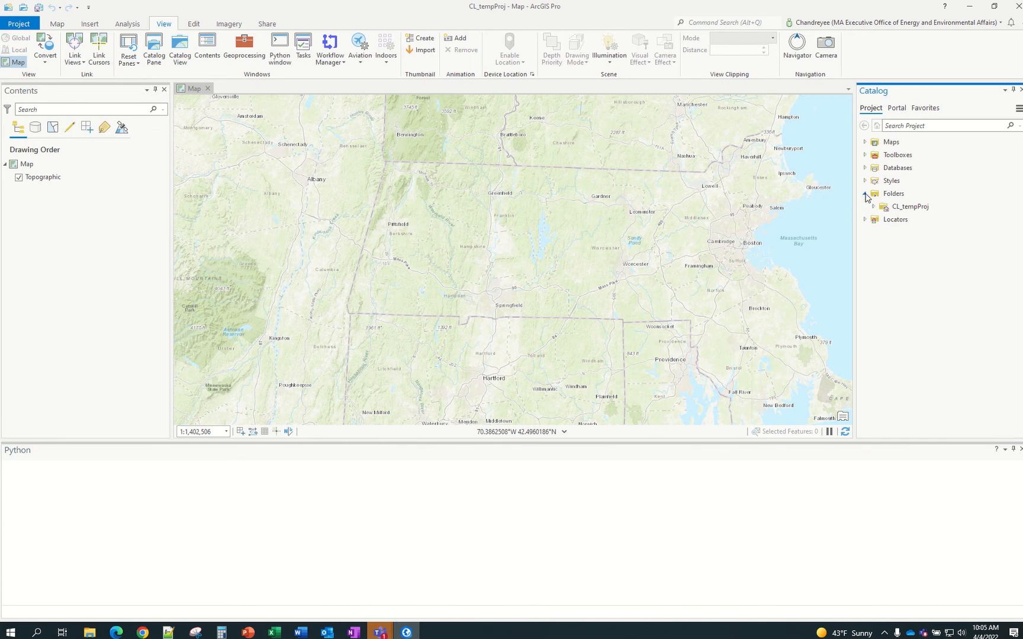
{"action": "left_click", "coordinate": [873, 195]}
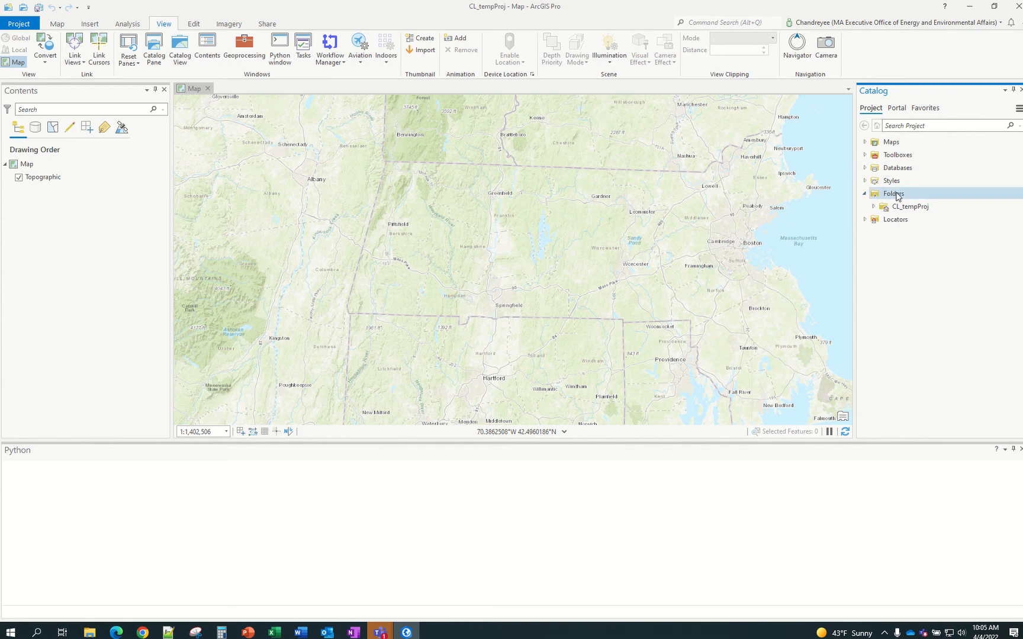
{"action": "left_click", "coordinate": [888, 209]}
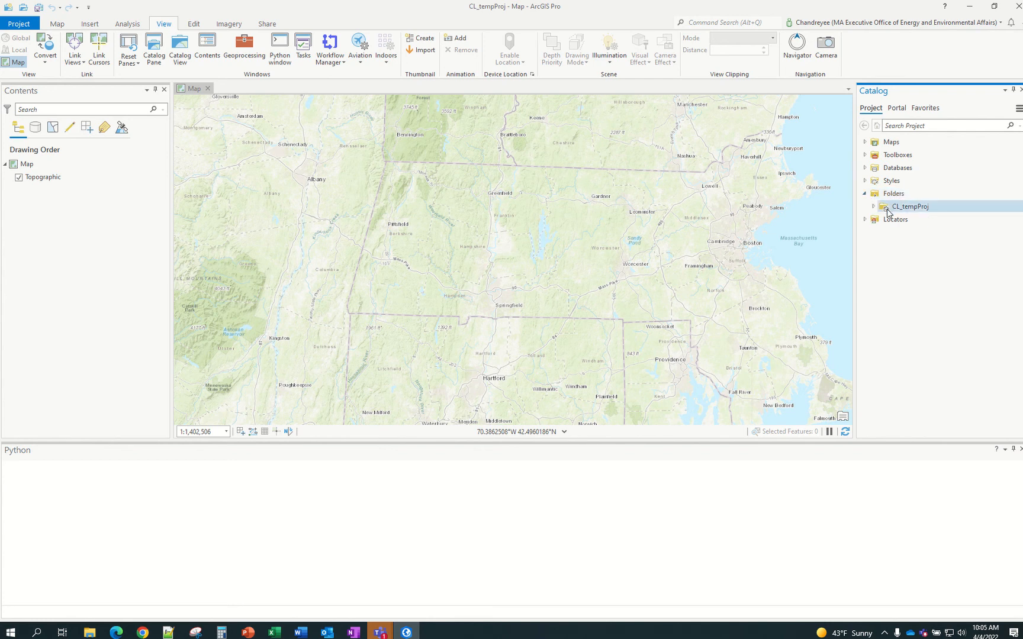
{"action": "left_click", "coordinate": [873, 207]}
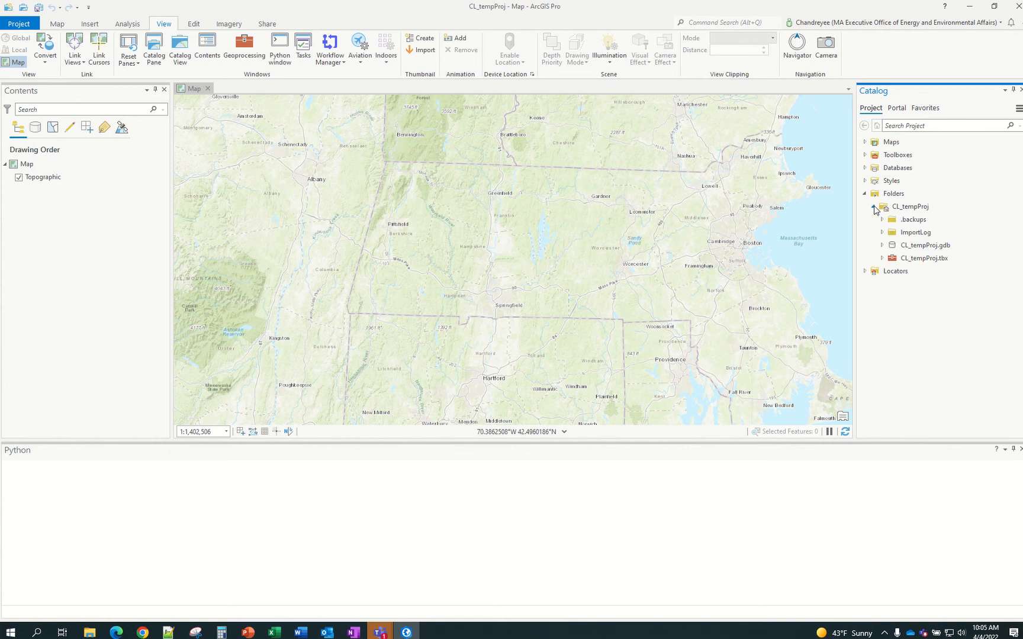
{"action": "left_click", "coordinate": [874, 207]}
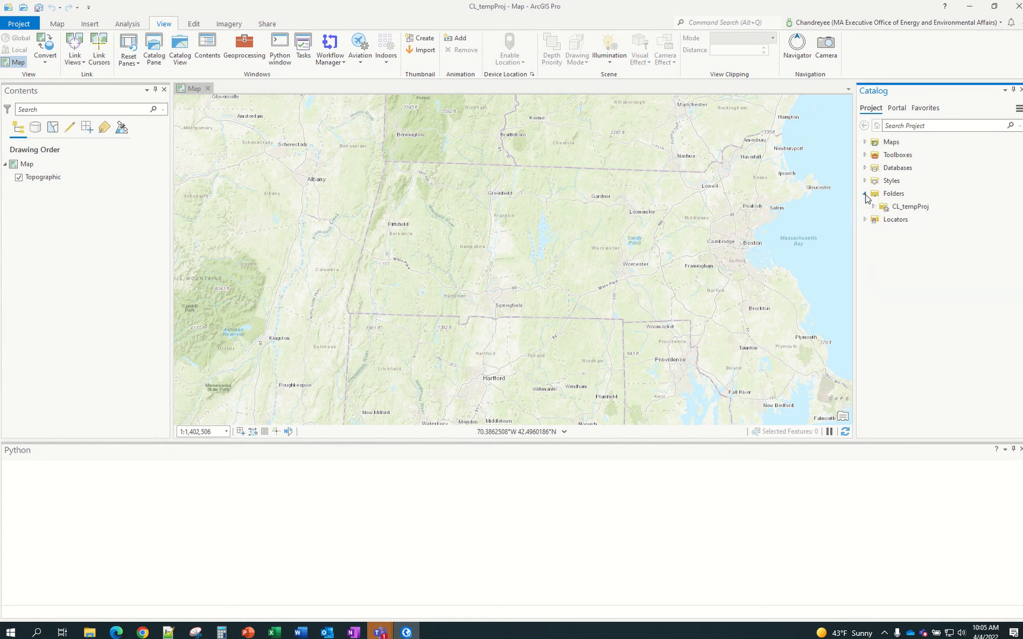
{"action": "left_click", "coordinate": [865, 194]}
Glance at Portal and Locators, re-expand Folders and bring up its options
{"action": "left_click", "coordinate": [900, 109]}
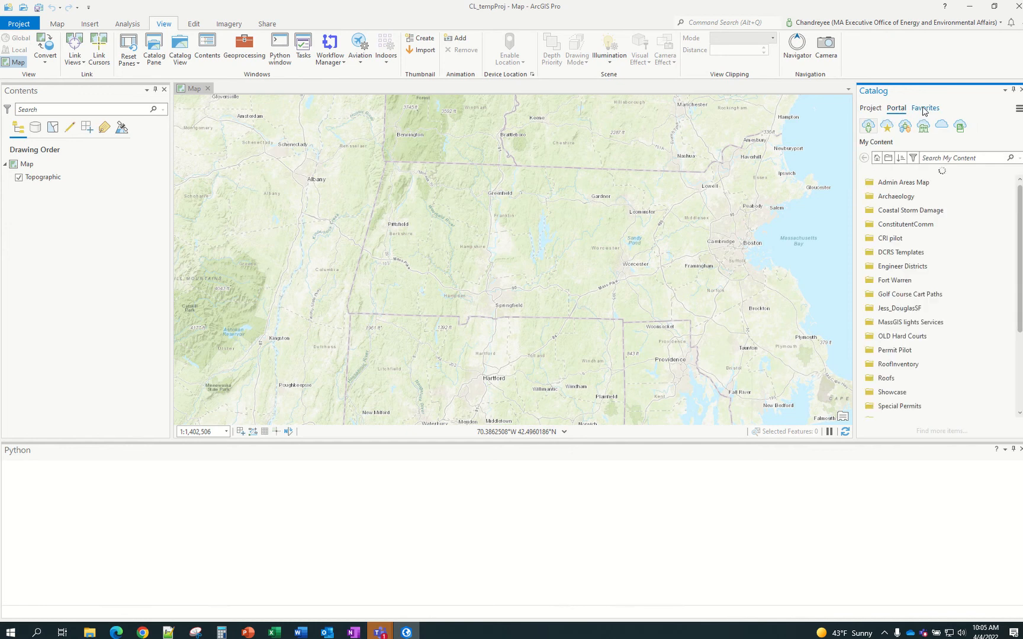
{"action": "left_click", "coordinate": [880, 113]}
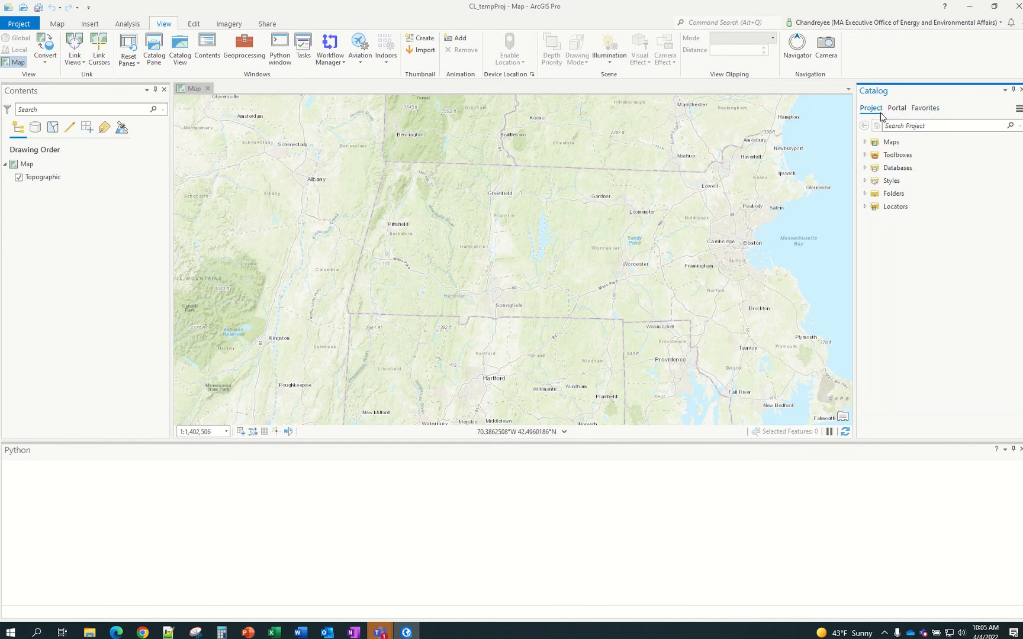
{"action": "left_click", "coordinate": [865, 208]}
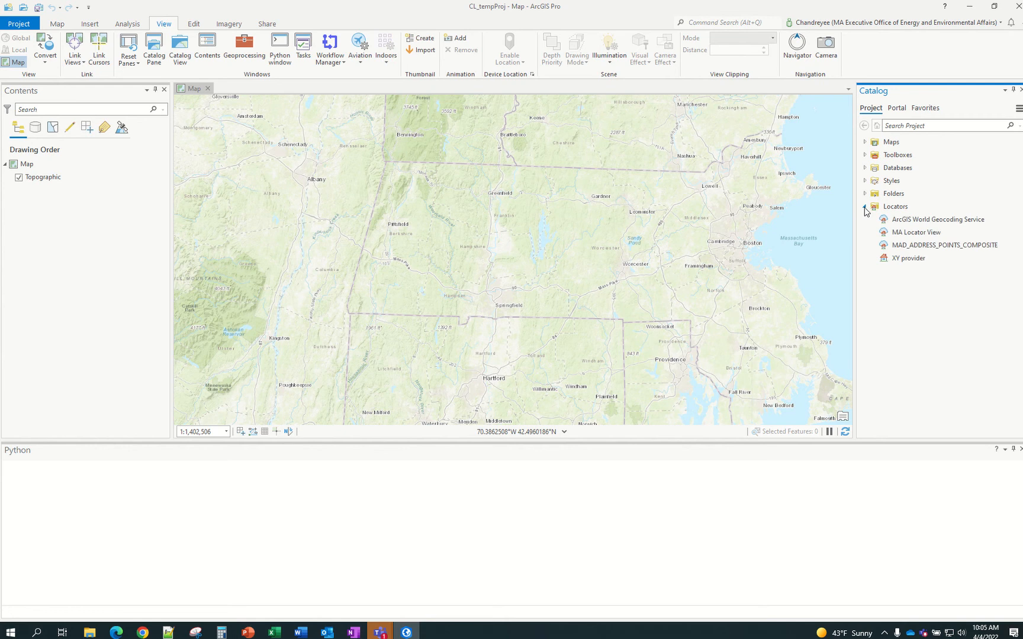
{"action": "left_click", "coordinate": [865, 207]}
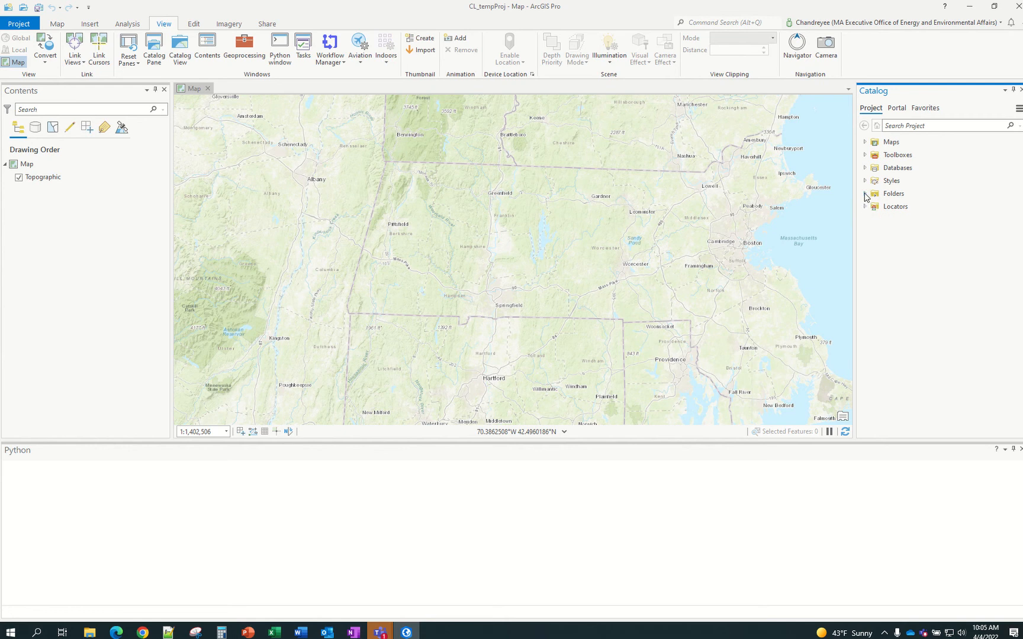
{"action": "left_click", "coordinate": [865, 195]}
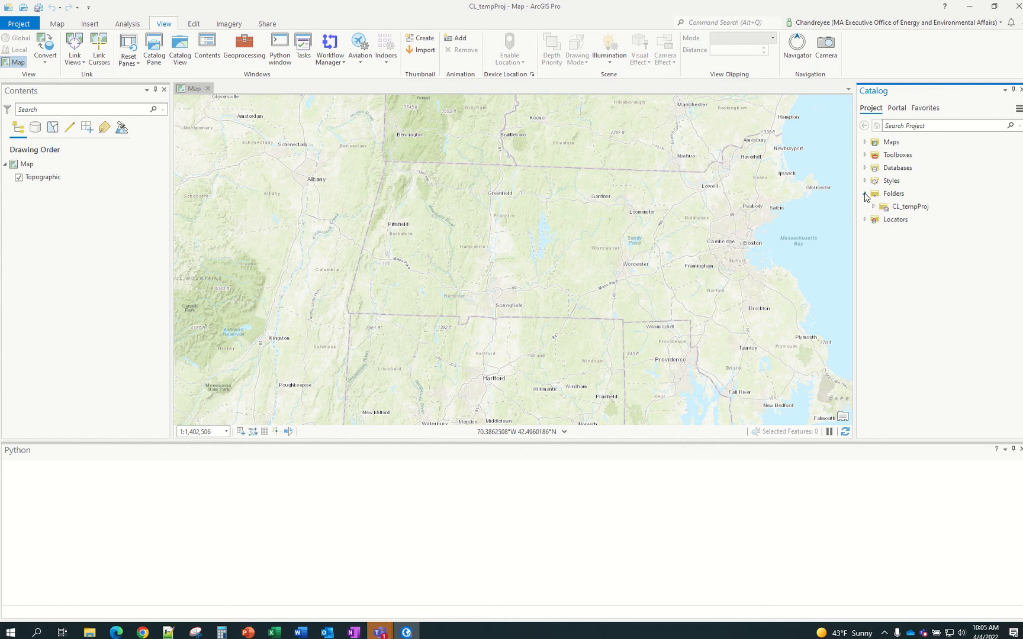
{"action": "right_click", "coordinate": [907, 198]}
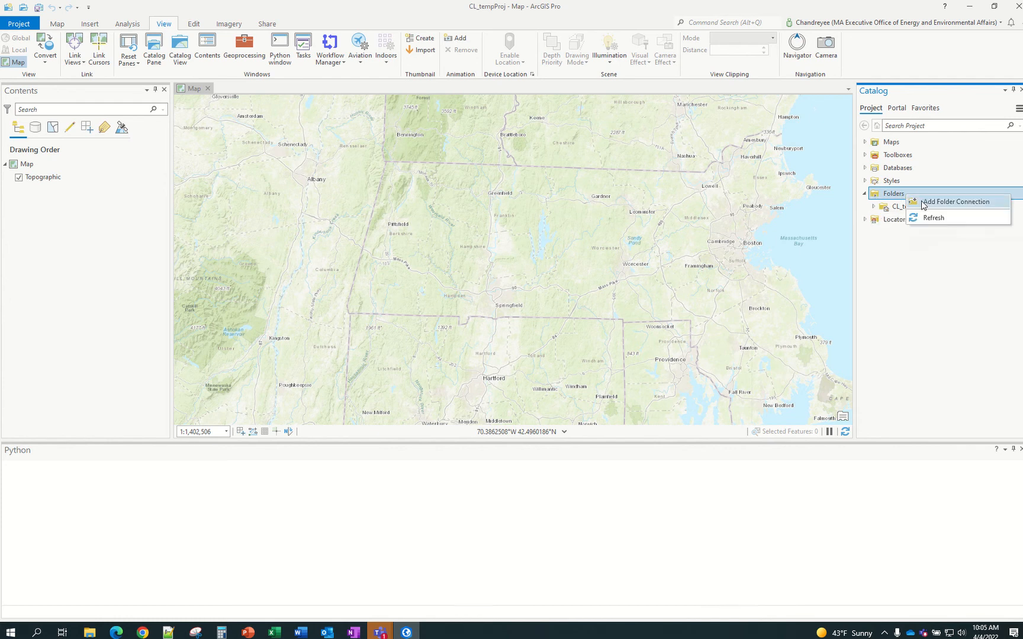
Start a folder connection and browse to C:\Telecommute_Files\Projects
{"action": "left_click", "coordinate": [942, 202]}
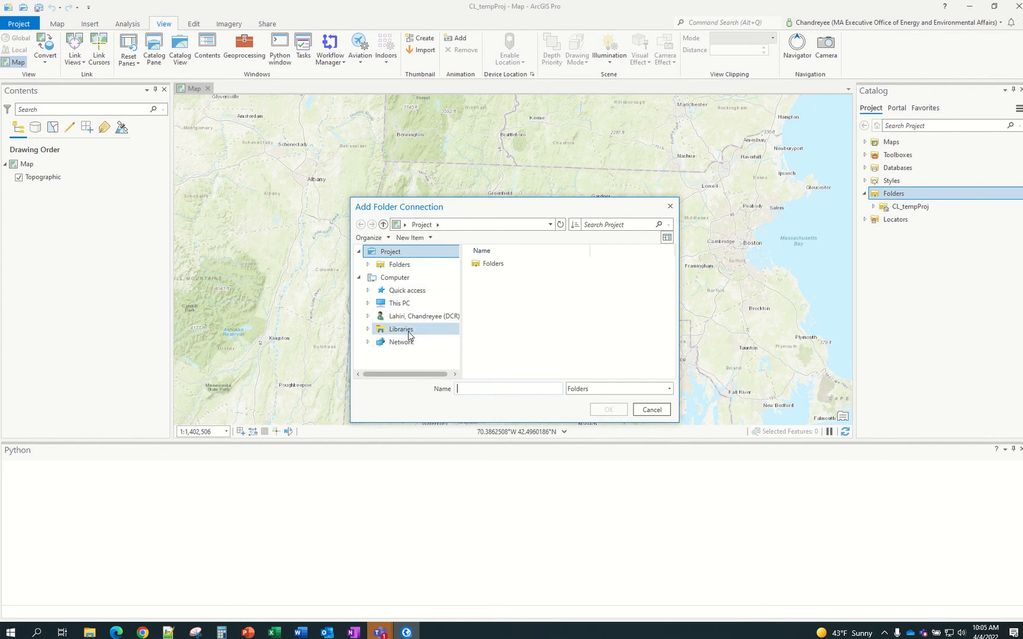
{"action": "left_click", "coordinate": [402, 305]}
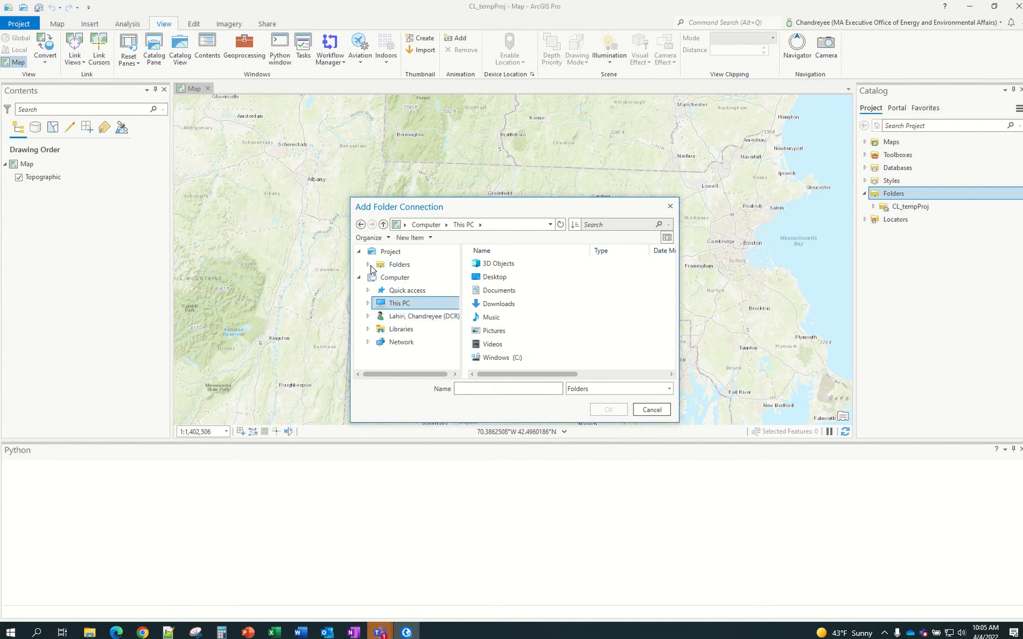
{"action": "left_click", "coordinate": [508, 360]}
{"action": "double_click", "coordinate": [508, 362]}
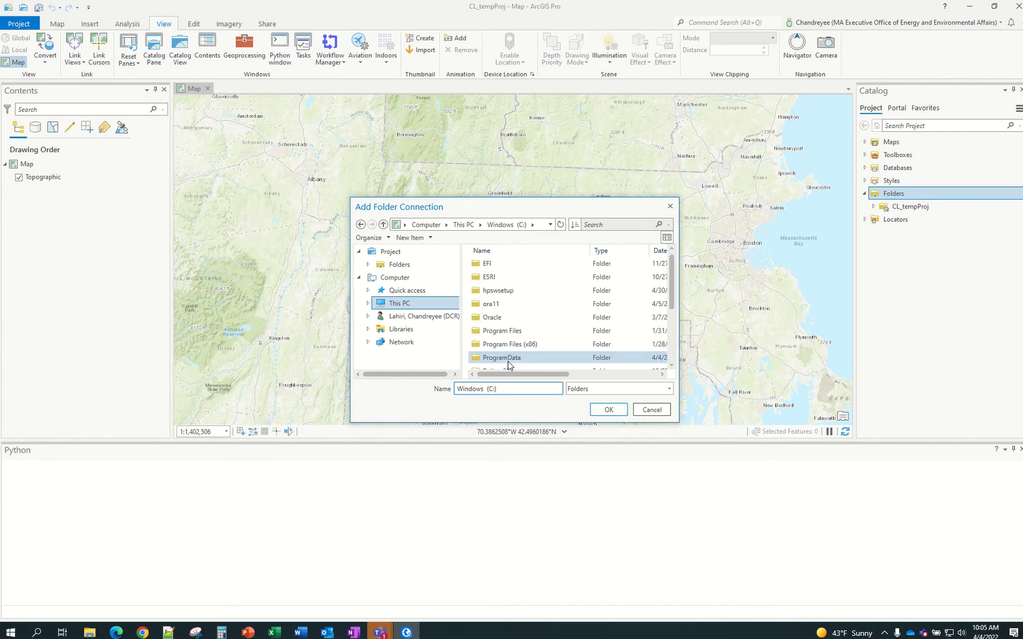
{"action": "scroll", "coordinate": [508, 365], "scroll_direction": "down", "scroll_amount": 2}
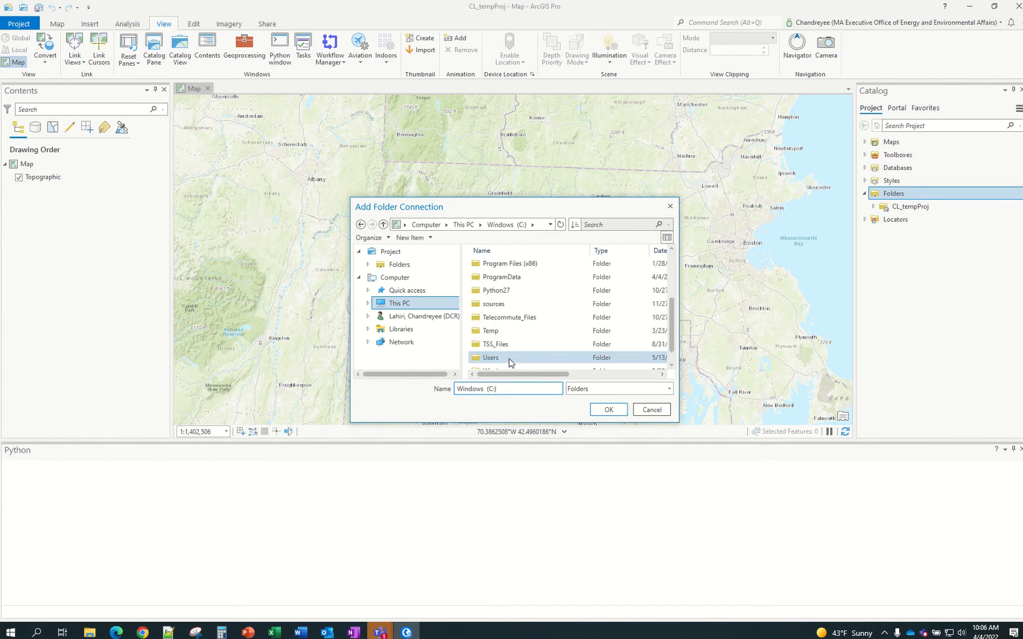
{"action": "scroll", "coordinate": [508, 349], "scroll_direction": "down", "scroll_amount": 1}
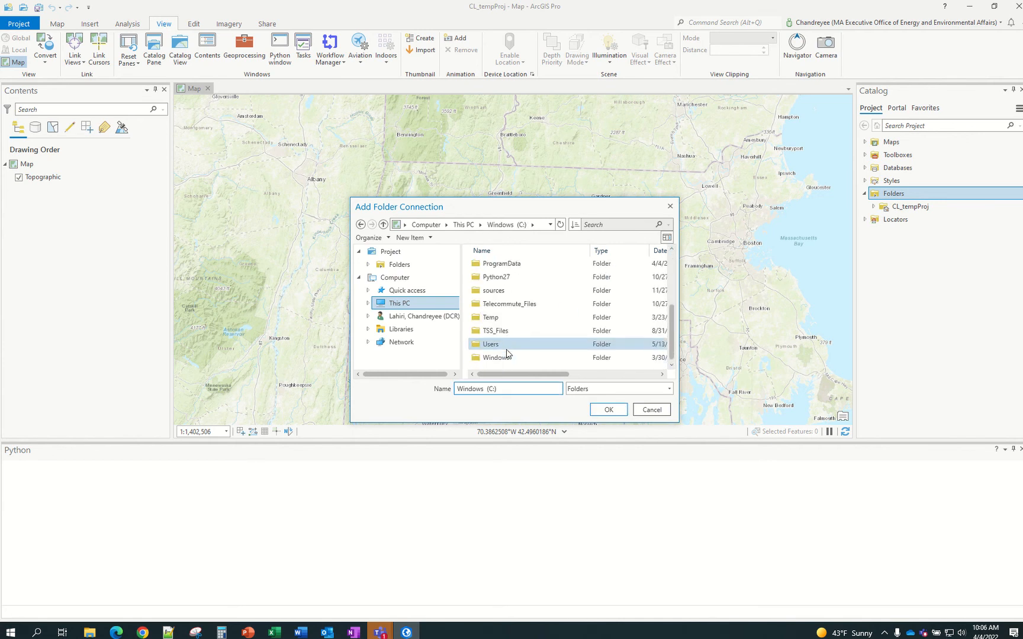
{"action": "double_click", "coordinate": [507, 306]}
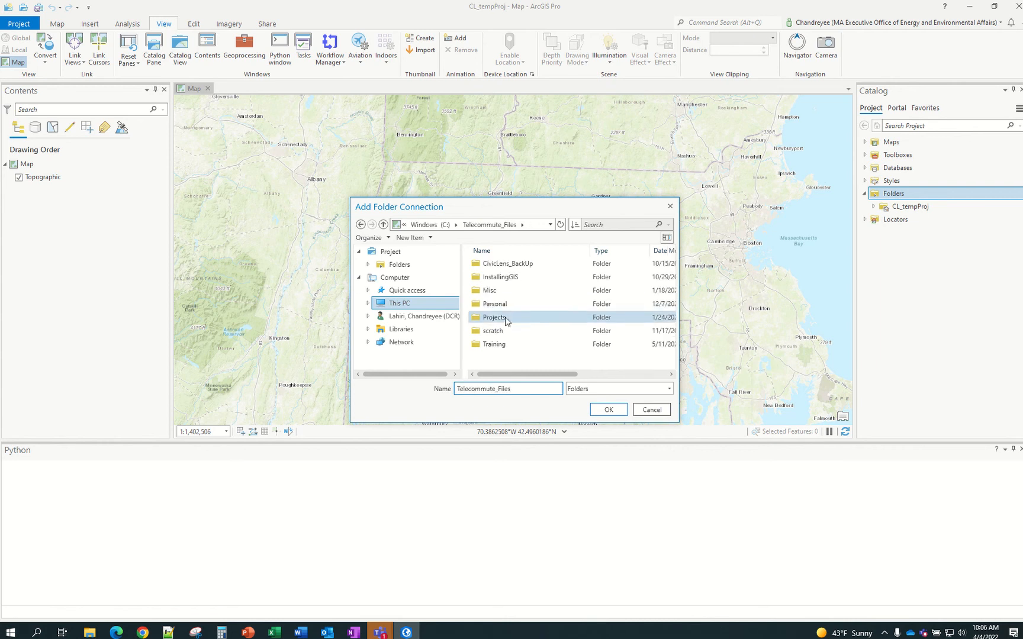
{"action": "double_click", "coordinate": [505, 318]}
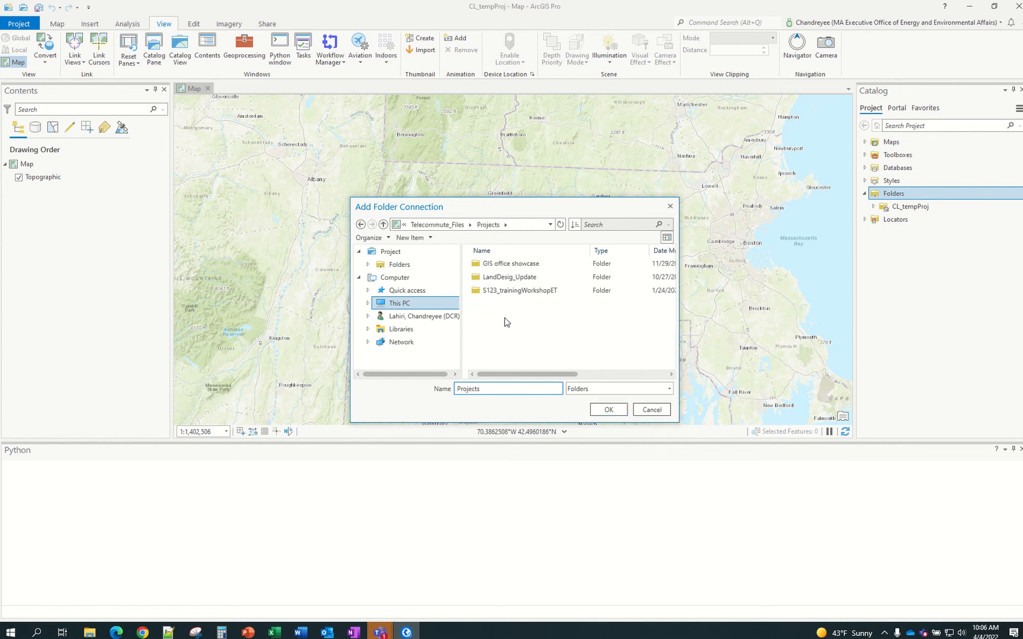
Create a new folder named Cabinets inside Projects and connect it to the project
{"action": "right_click", "coordinate": [504, 318]}
{"action": "left_click", "coordinate": [528, 326]}
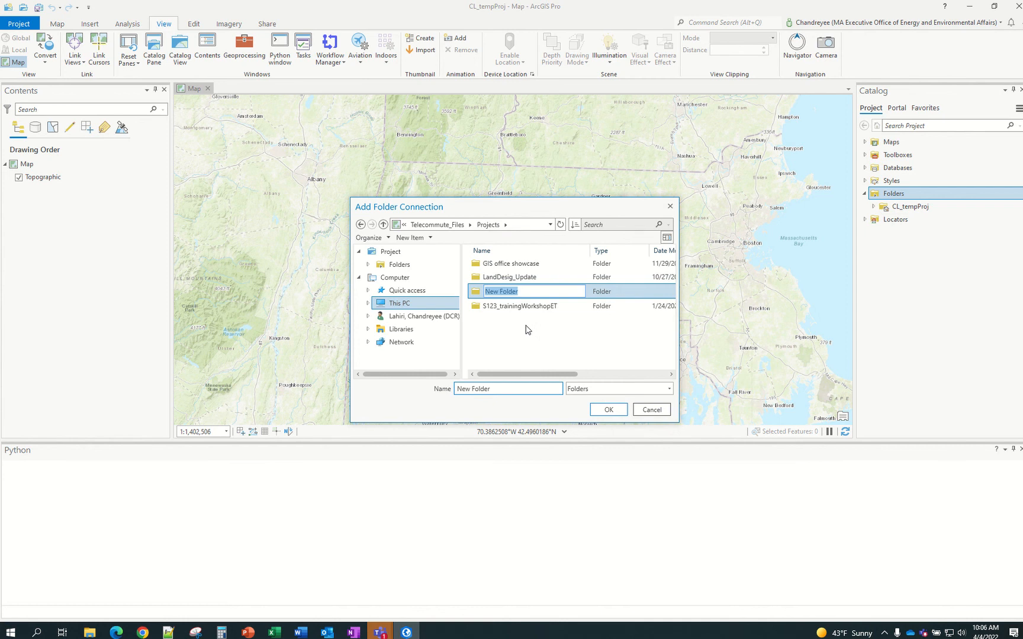
{"action": "type", "text": "Cabinets"}
{"action": "key", "text": "Return"}
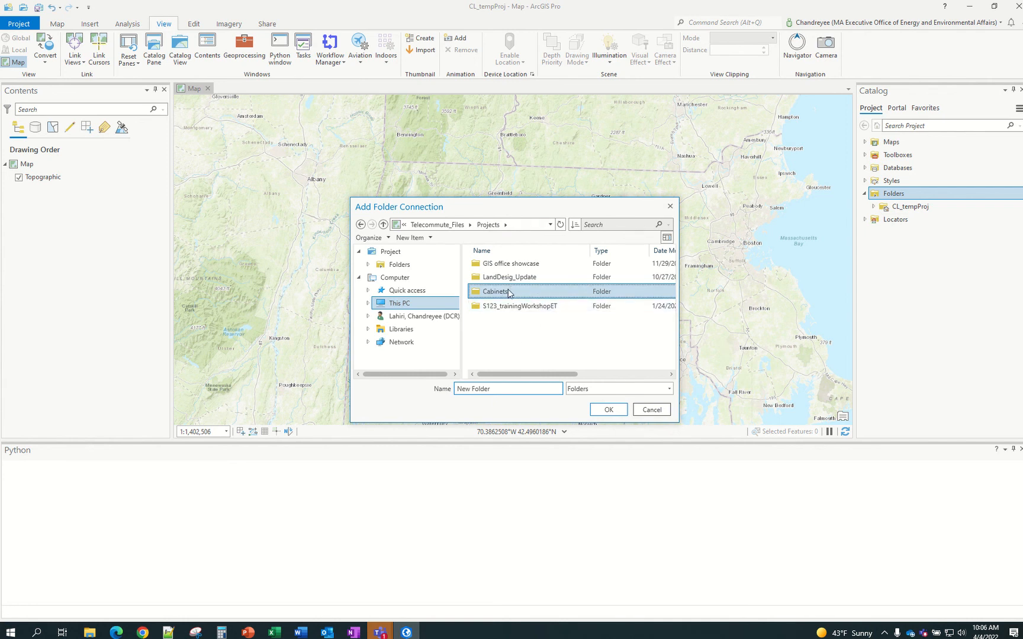
{"action": "left_click", "coordinate": [610, 409]}
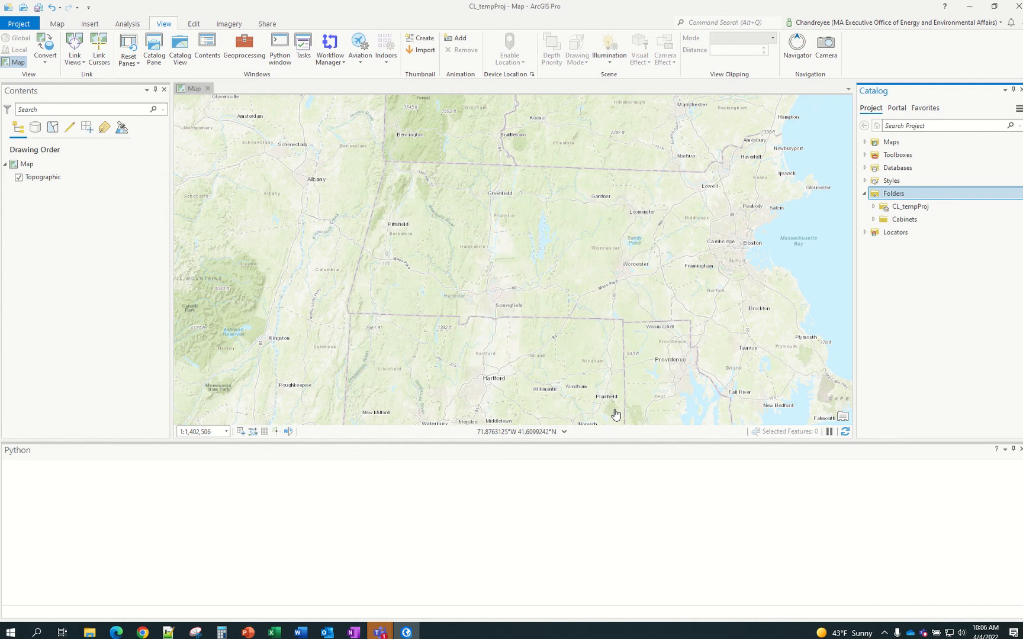
Bring up the New submenu for the Cabinets folder connection in Catalog
{"action": "left_click", "coordinate": [898, 219]}
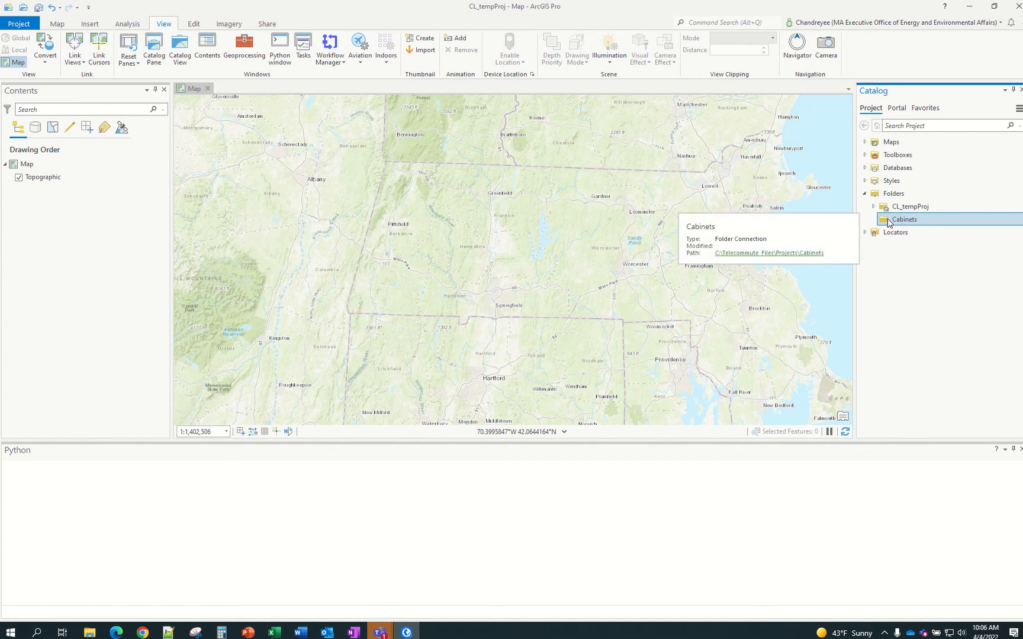
{"action": "left_click", "coordinate": [888, 223]}
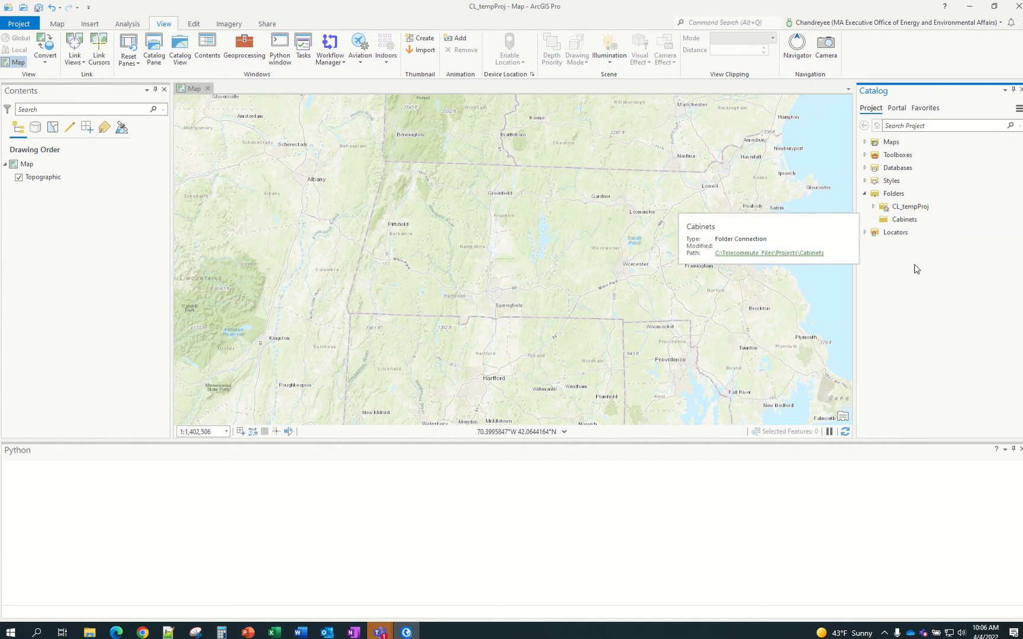
{"action": "right_click", "coordinate": [893, 225]}
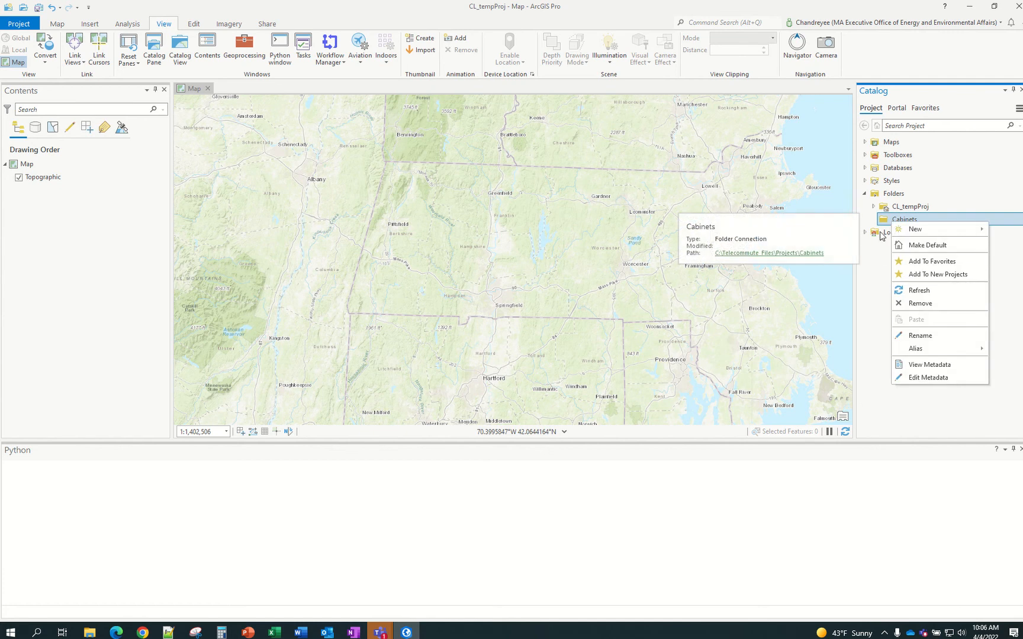
{"action": "left_click", "coordinate": [878, 252]}
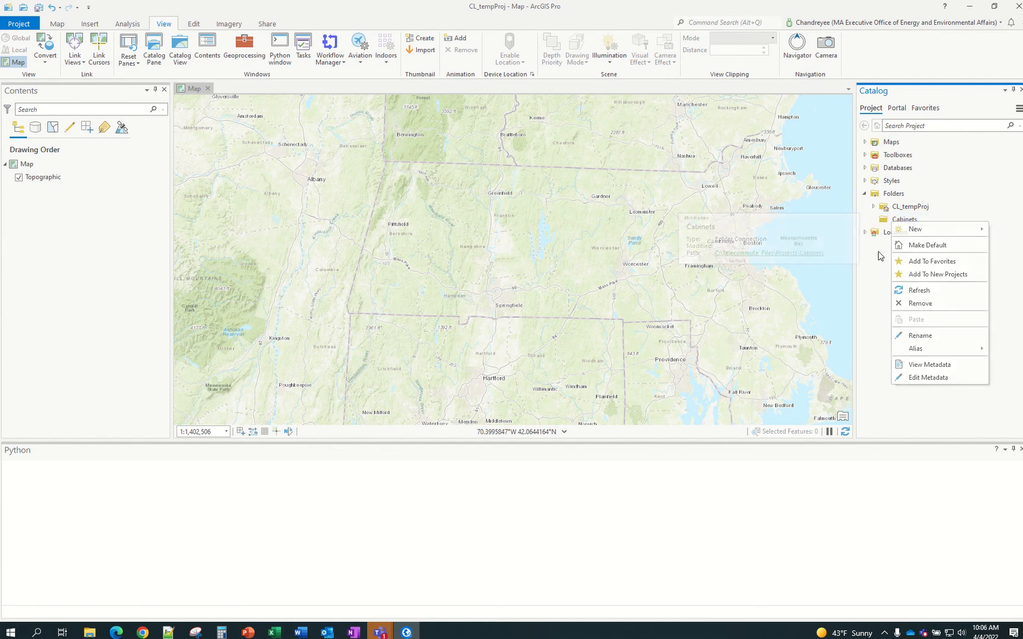
{"action": "right_click", "coordinate": [892, 220]}
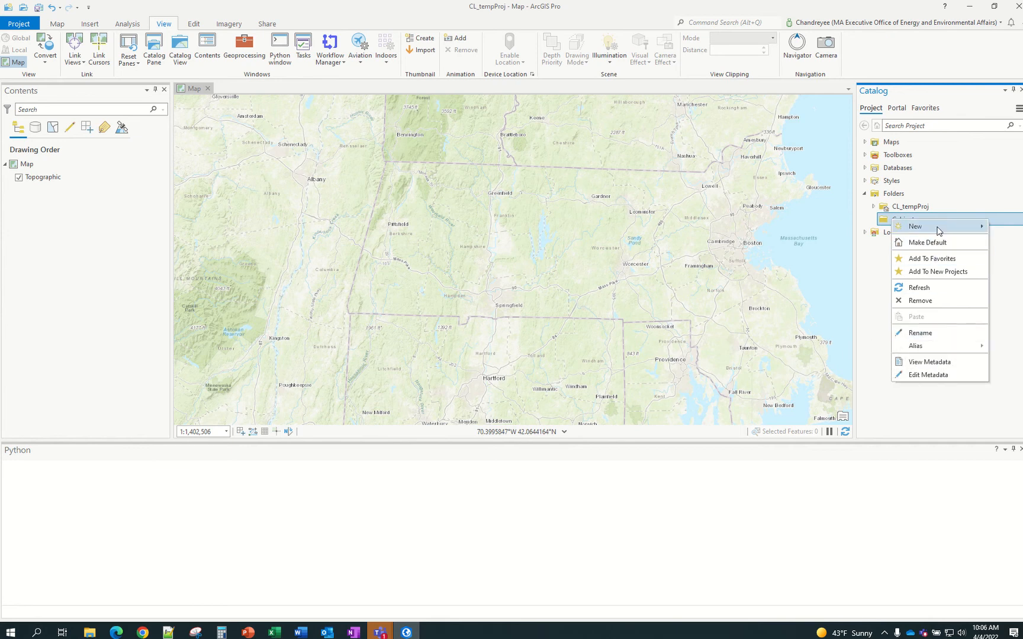
{"action": "mouse_move", "coordinate": [938, 231]}
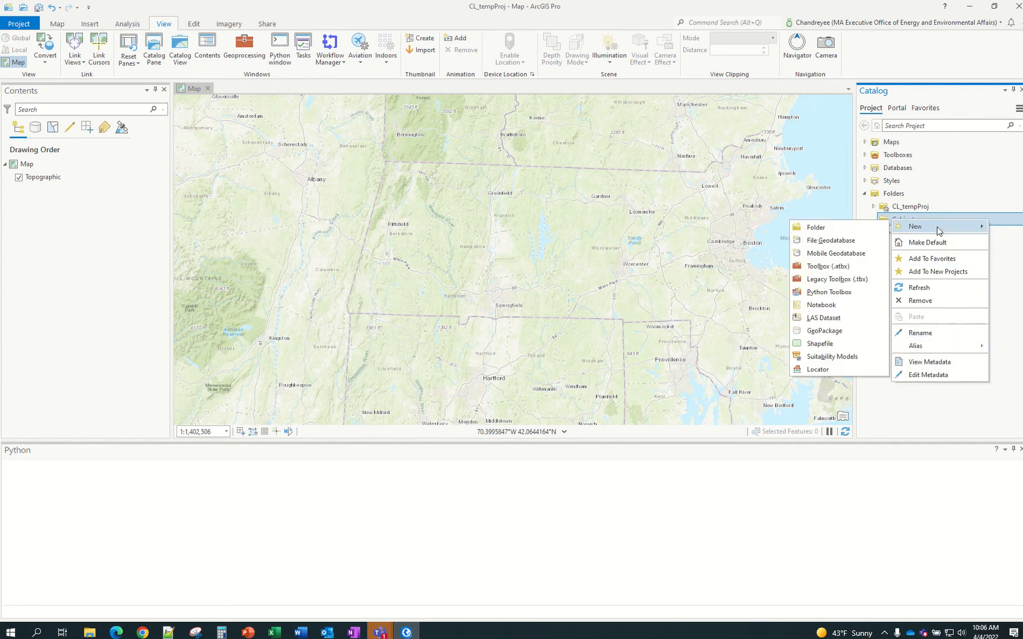
Create a new file geodatabase in Cabinets, keeping the default name
{"action": "left_click", "coordinate": [840, 241]}
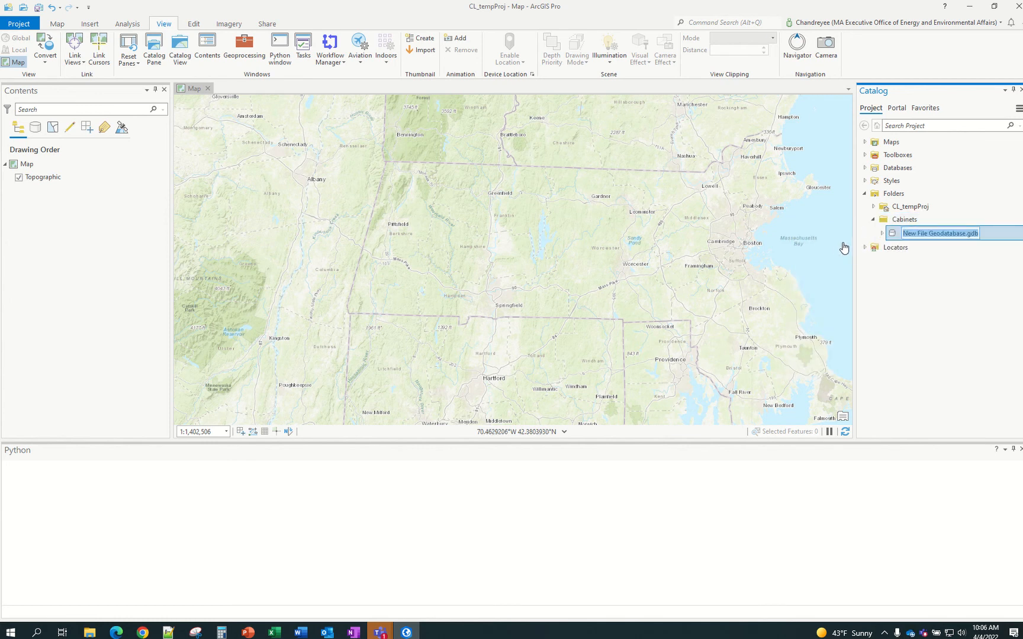
{"action": "left_click", "coordinate": [967, 234]}
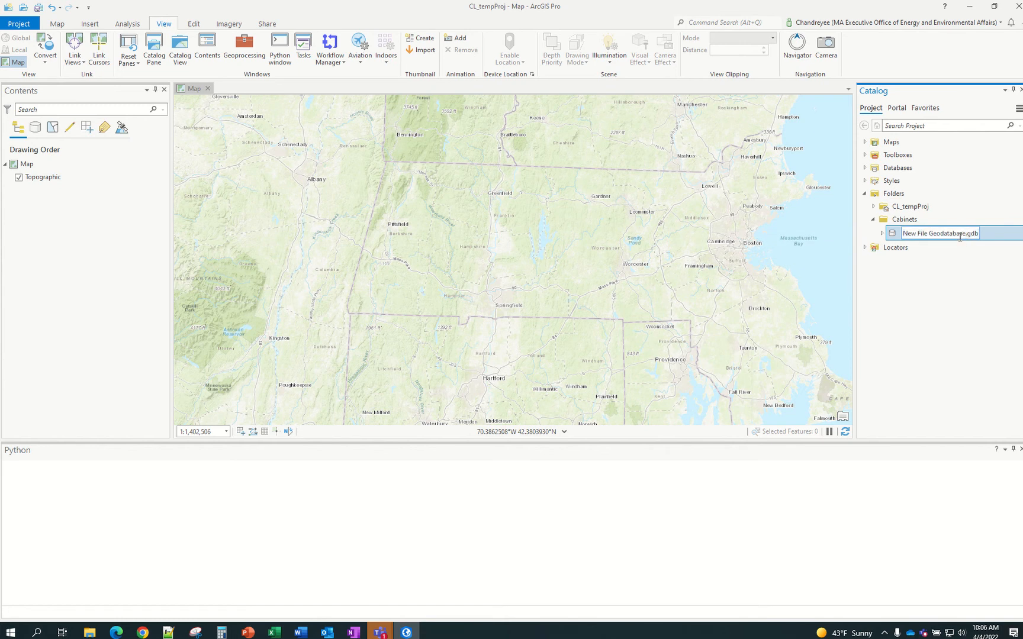
{"action": "key", "text": "Return"}
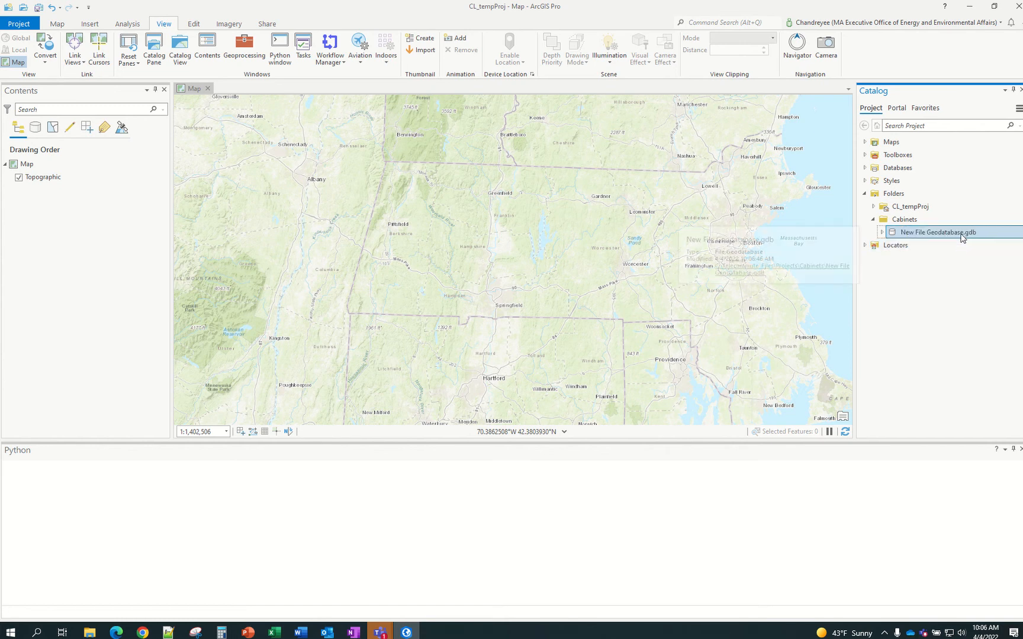
Rename the new geodatabase to LightCabinets.gdb
{"action": "right_click", "coordinate": [961, 235]}
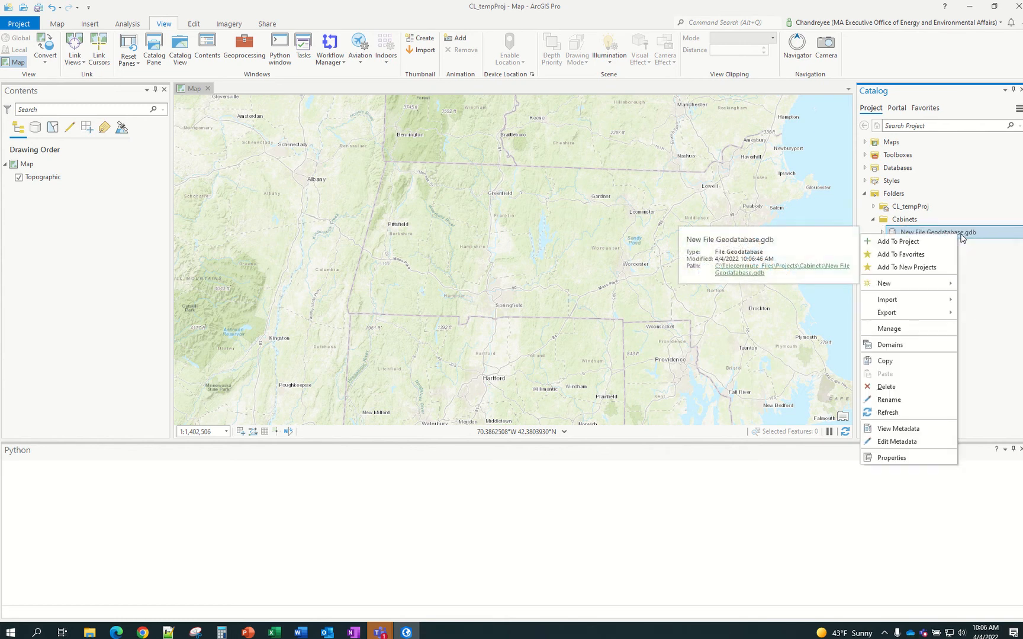
{"action": "left_click", "coordinate": [899, 401]}
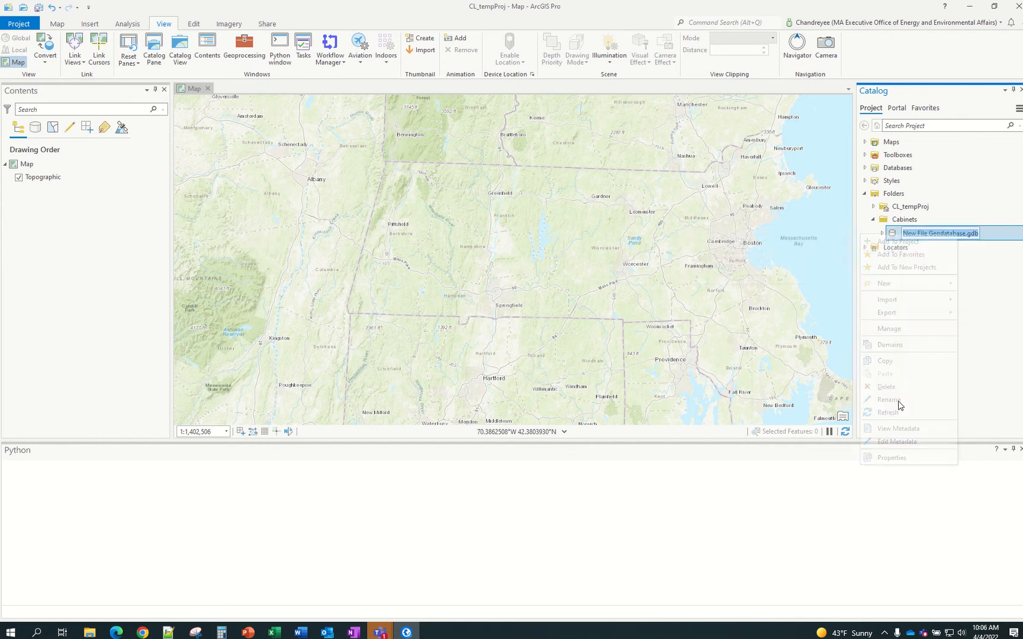
{"action": "left_click", "coordinate": [966, 235]}
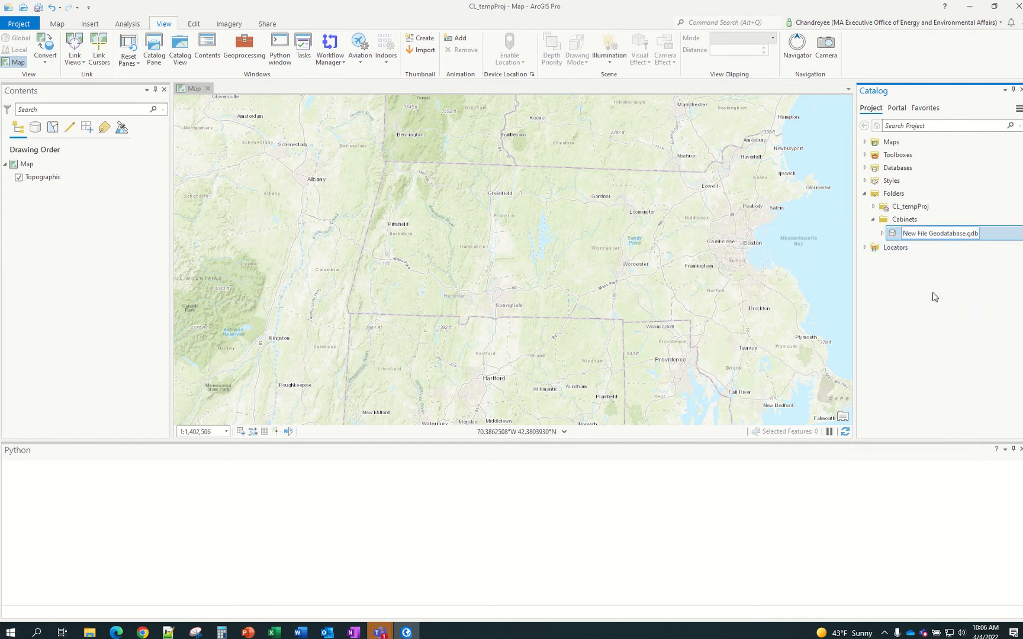
{"action": "key", "text": "ctrl+shift+Left"}
{"action": "key", "text": "ctrl+shift+Left"}
{"action": "key", "text": "ctrl+shift+Left"}
{"action": "type", "text": "DCR"}
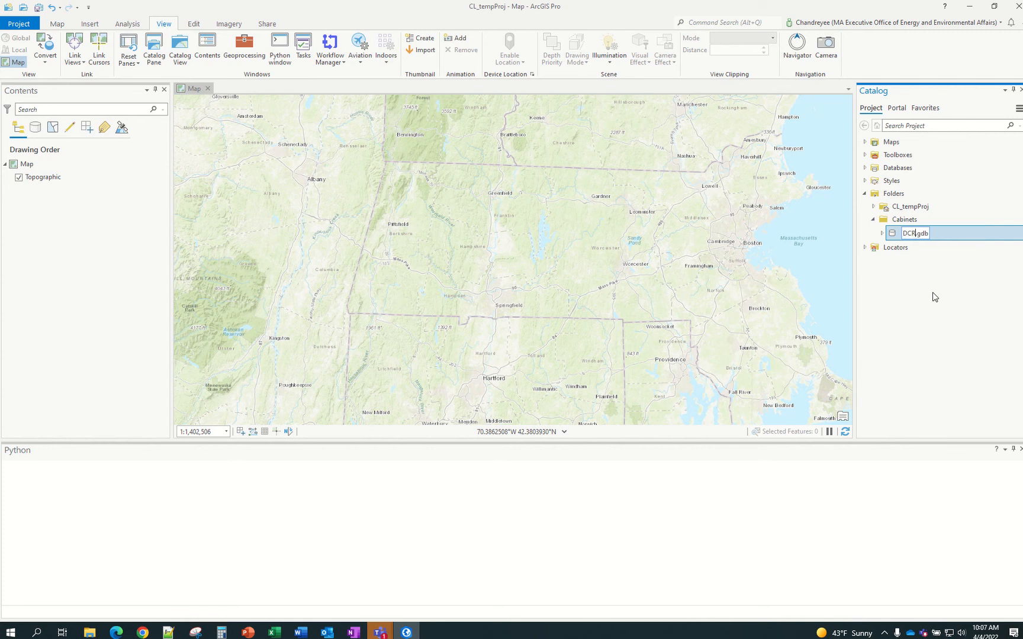
{"action": "key", "text": "ctrl+shift+Left"}
{"action": "type", "text": "LightCabinets"}
{"action": "key", "text": "Return"}
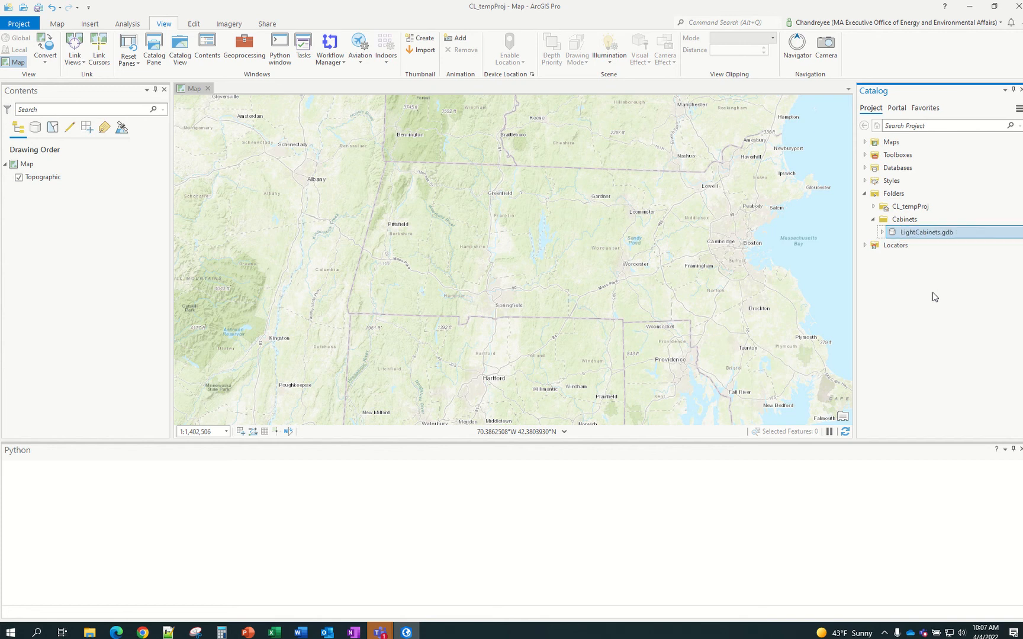
{"action": "right_click", "coordinate": [905, 237]}
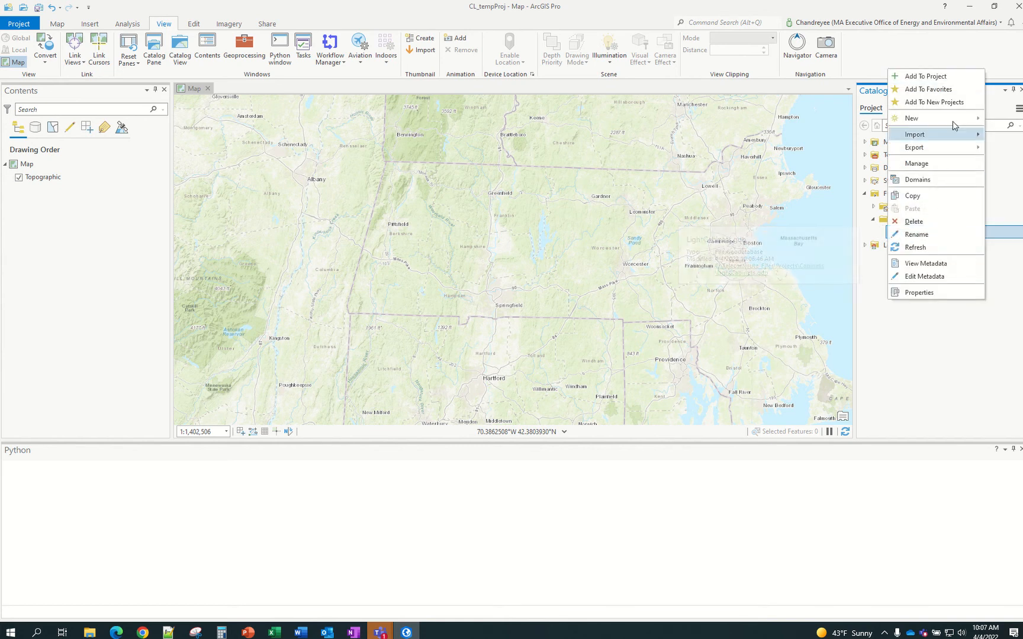
{"action": "left_click", "coordinate": [944, 384]}
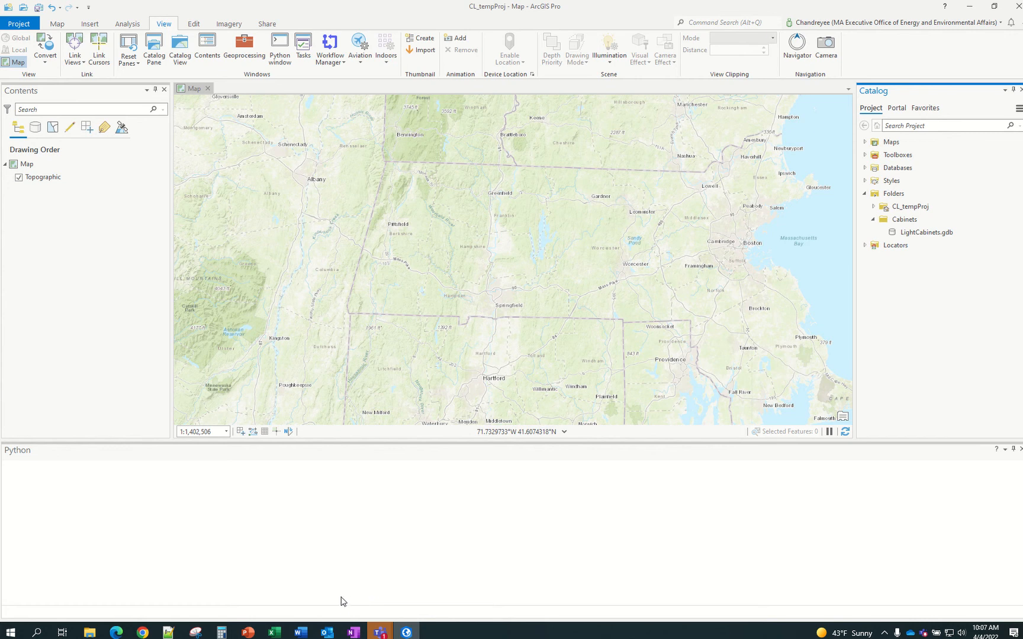
Copy the Municip heading from Model A schema cell D9, then shrink and lower the Excel window
{"action": "mouse_move", "coordinate": [273, 631]}
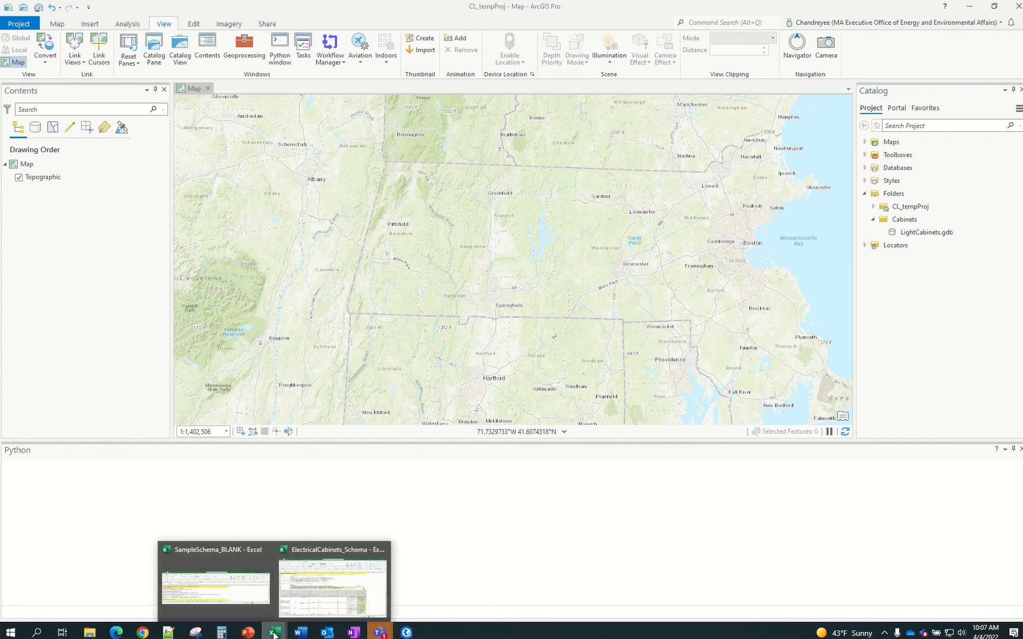
{"action": "mouse_move", "coordinate": [299, 583]}
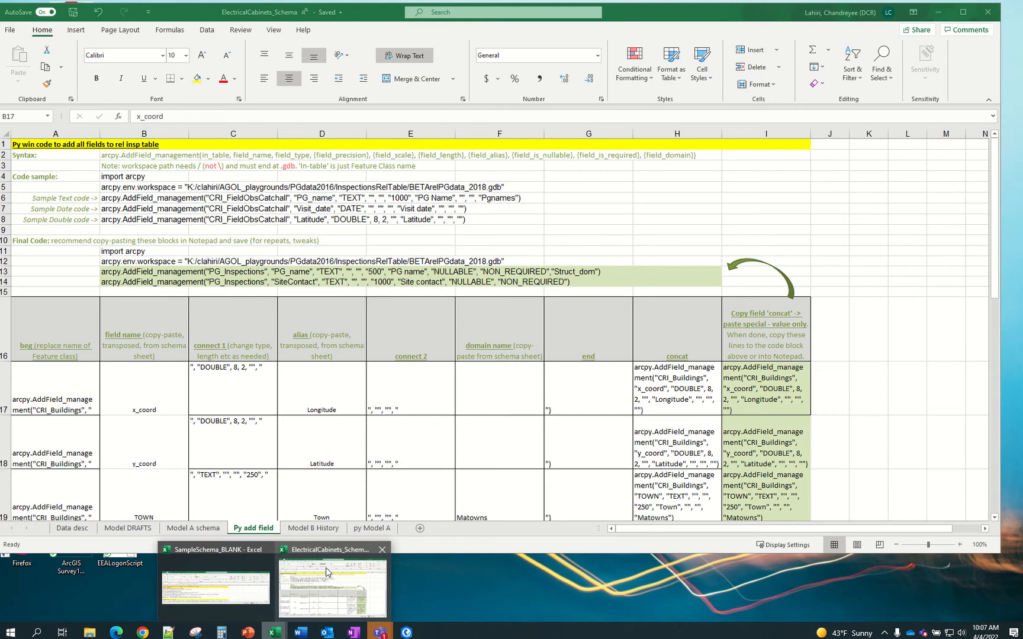
{"action": "left_click", "coordinate": [326, 571]}
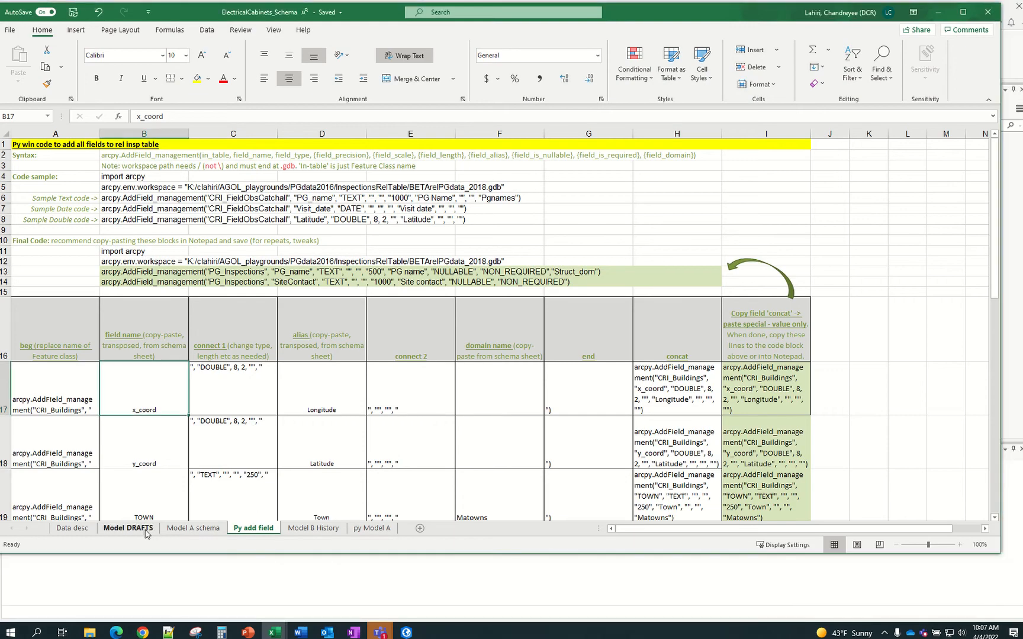
{"action": "left_click", "coordinate": [189, 529]}
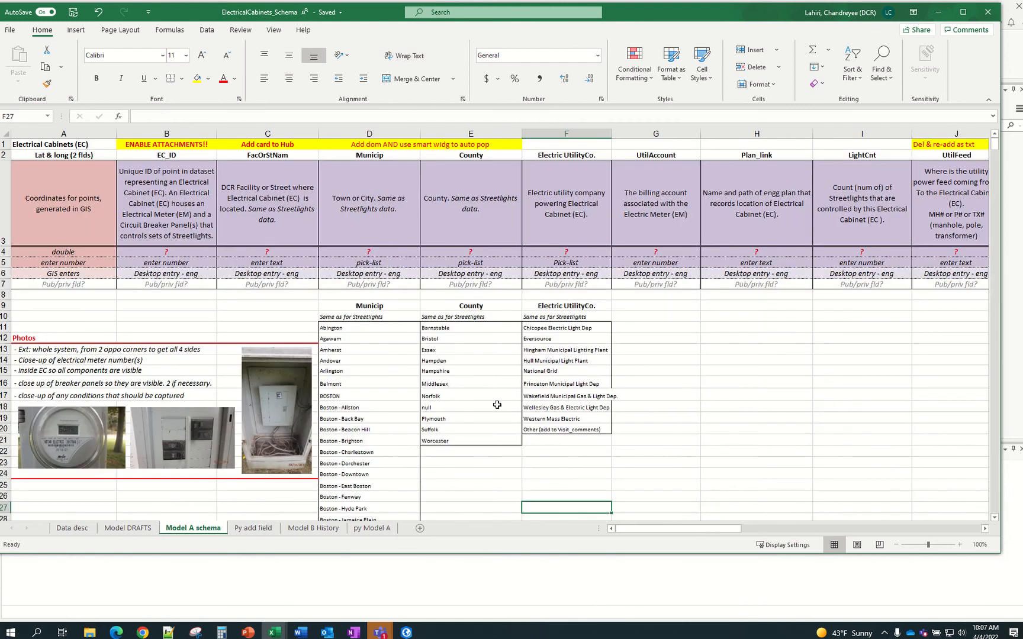
{"action": "left_click", "coordinate": [378, 306]}
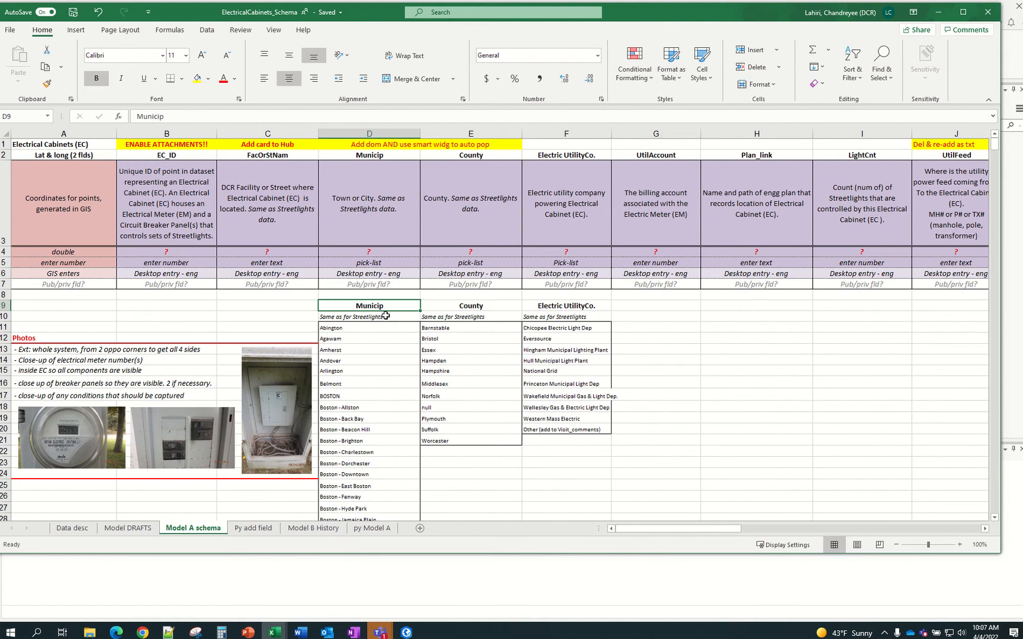
{"action": "key", "text": "ctrl+c"}
{"action": "left_click_drag", "start_coordinate": [518, 554], "coordinate": [504, 433]}
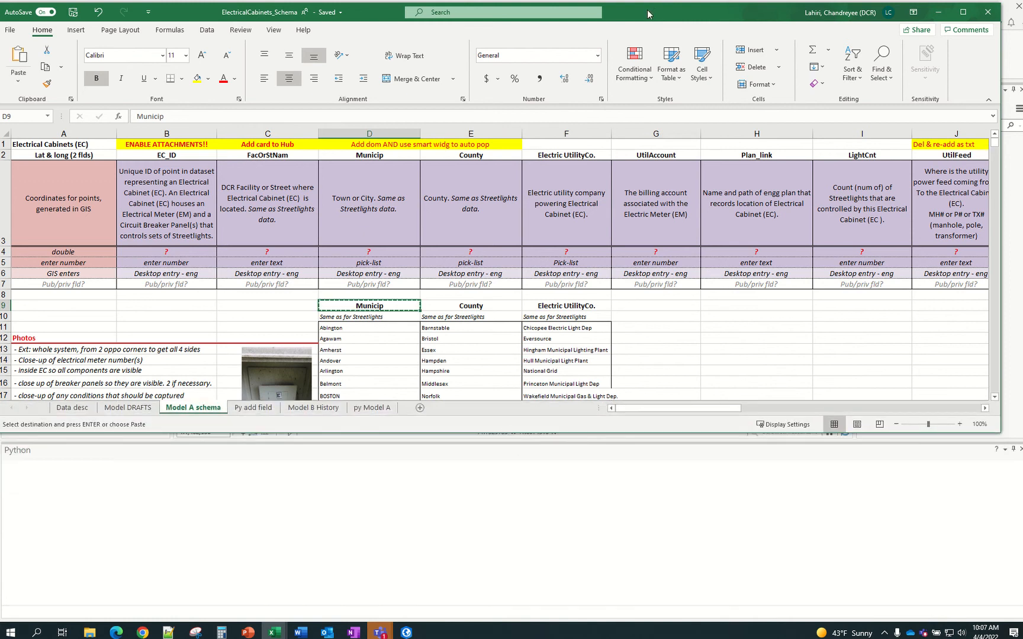
{"action": "left_click_drag", "start_coordinate": [648, 14], "coordinate": [649, 195]}
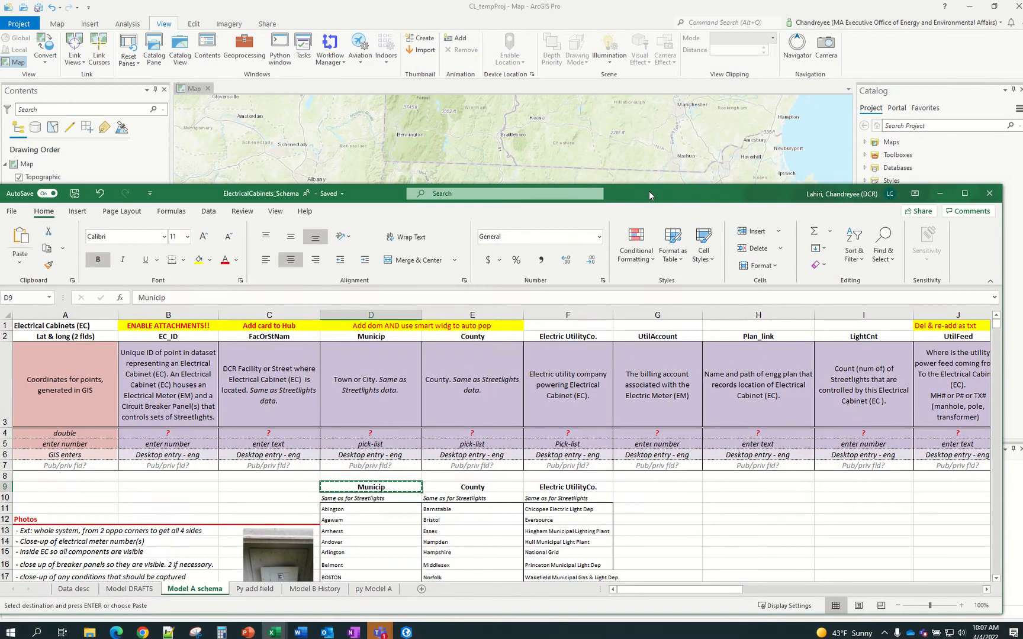
Open the Domains view of LightCabinets.gdb
{"action": "left_click", "coordinate": [920, 148]}
{"action": "right_click", "coordinate": [917, 232]}
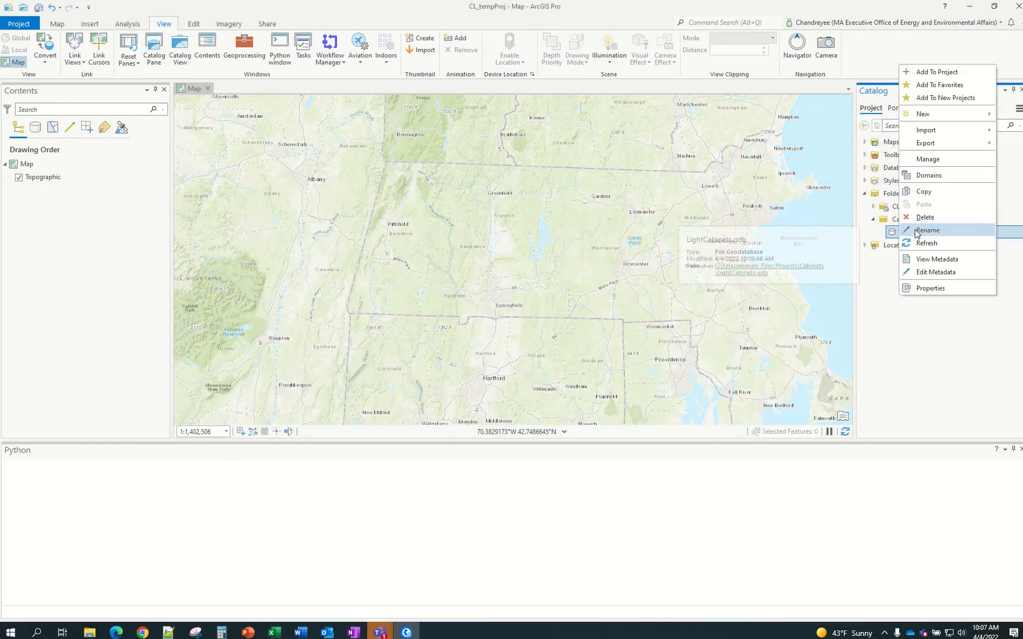
{"action": "left_click", "coordinate": [891, 275]}
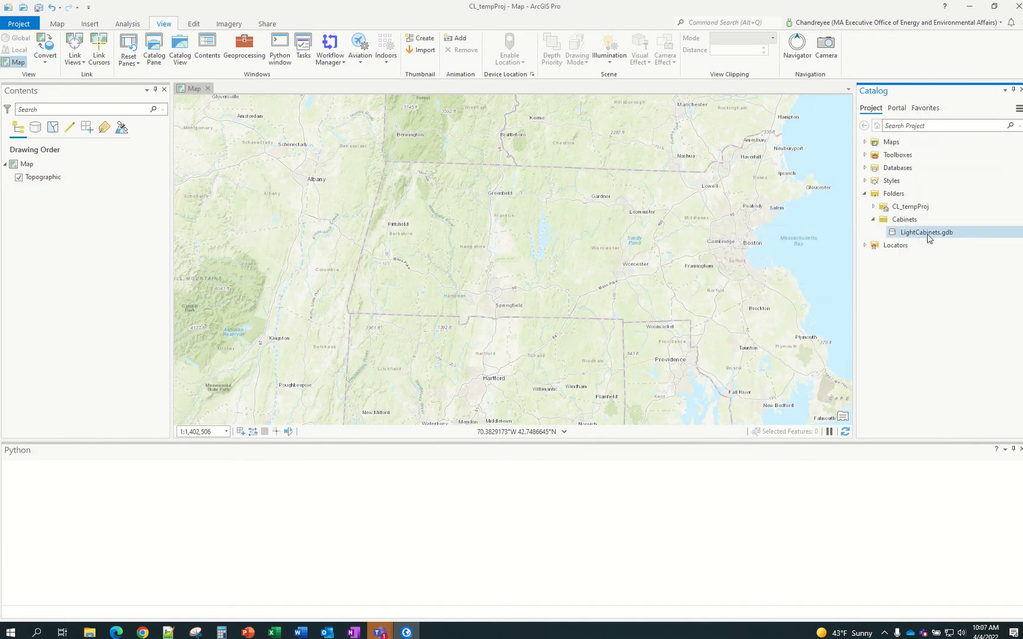
{"action": "right_click", "coordinate": [964, 236]}
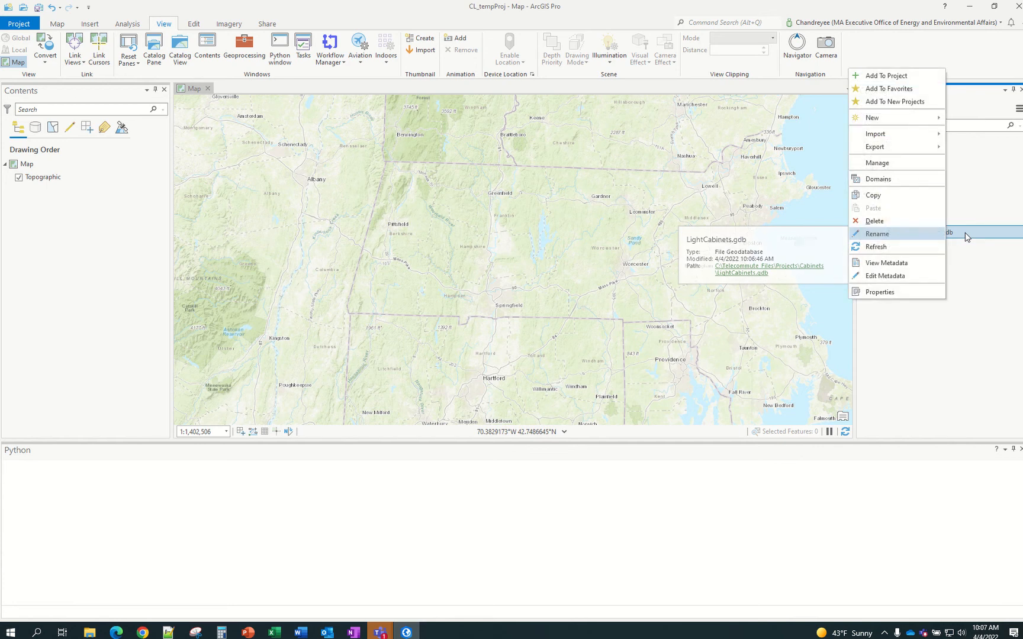
{"action": "left_click", "coordinate": [903, 187]}
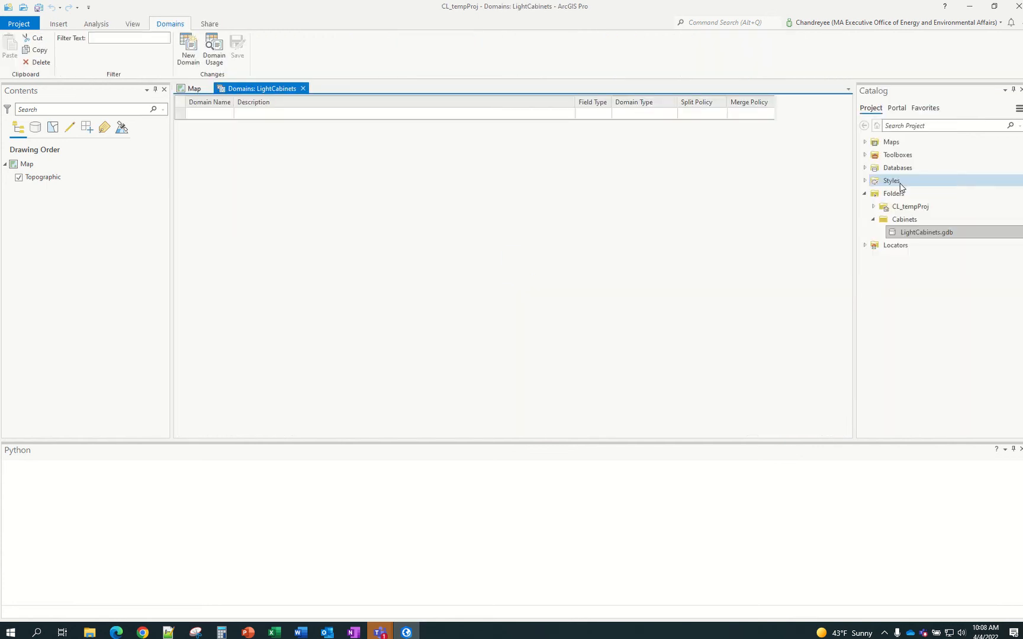
Add a Municip domain described as 'Names of MA towns', then return to Excel
{"action": "left_click", "coordinate": [219, 114]}
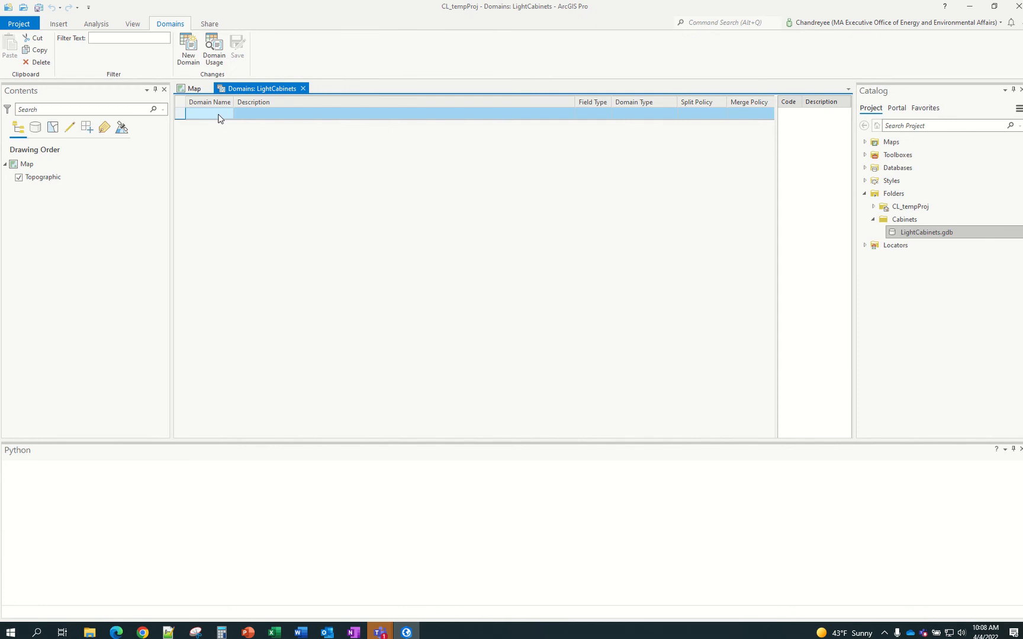
{"action": "left_click", "coordinate": [222, 115]}
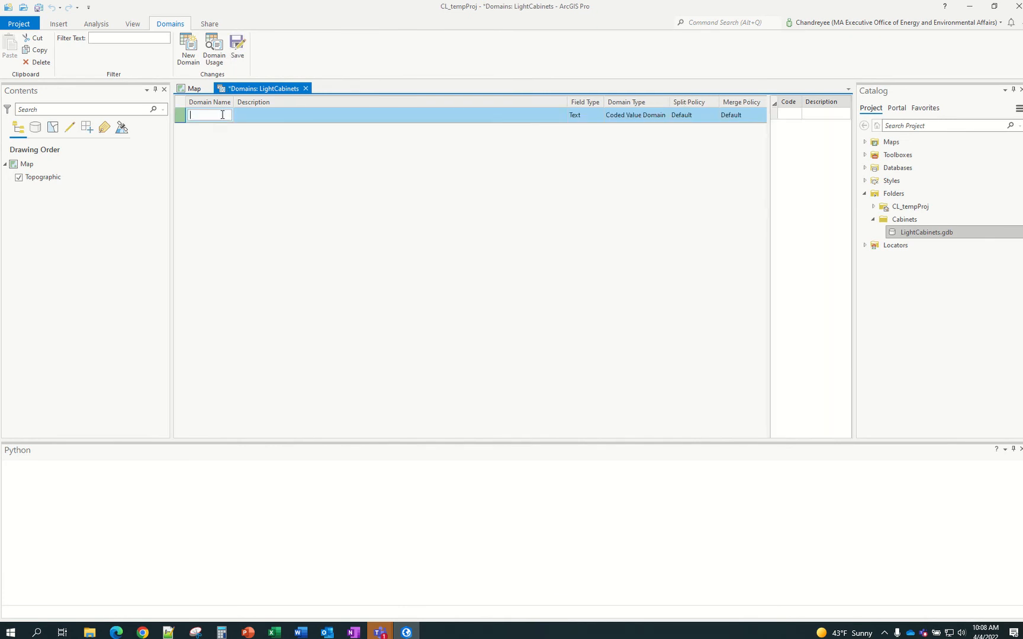
{"action": "type", "text": "Municip"}
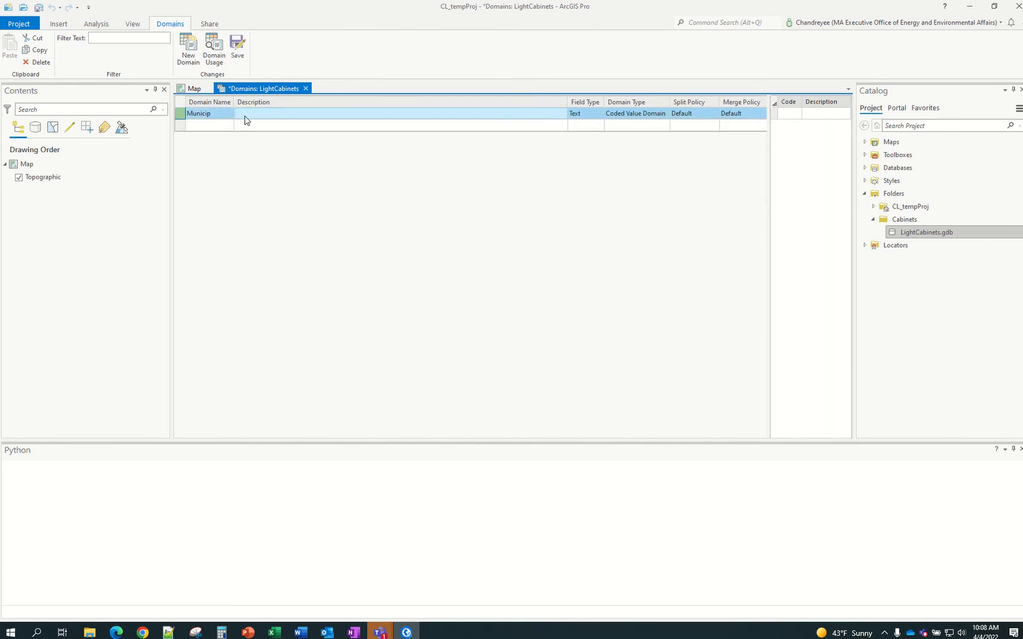
{"action": "left_click", "coordinate": [246, 115]}
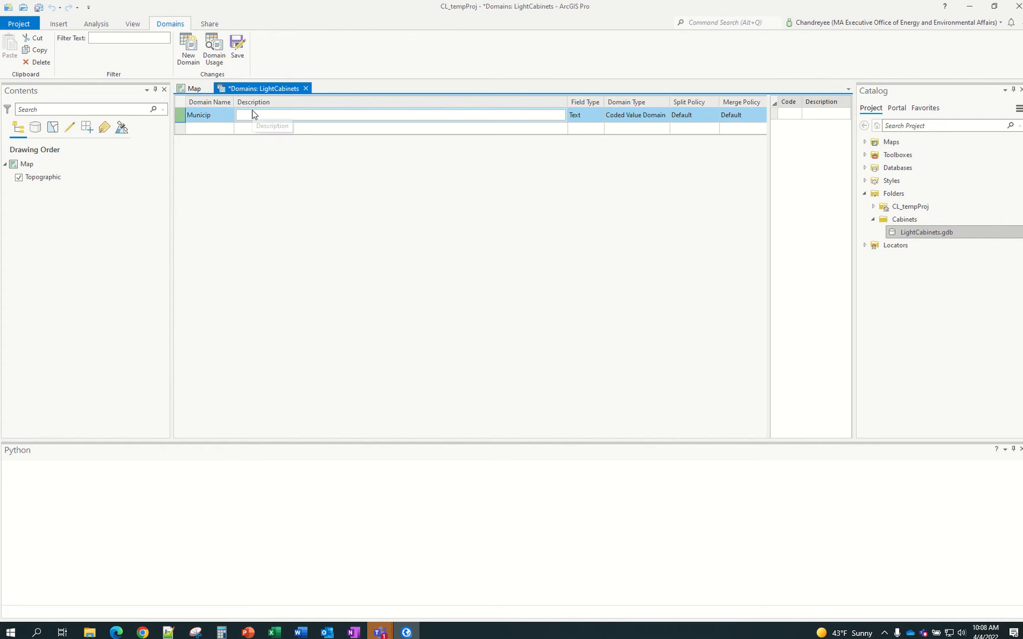
{"action": "type", "text": "Names of MA towns & cities"}
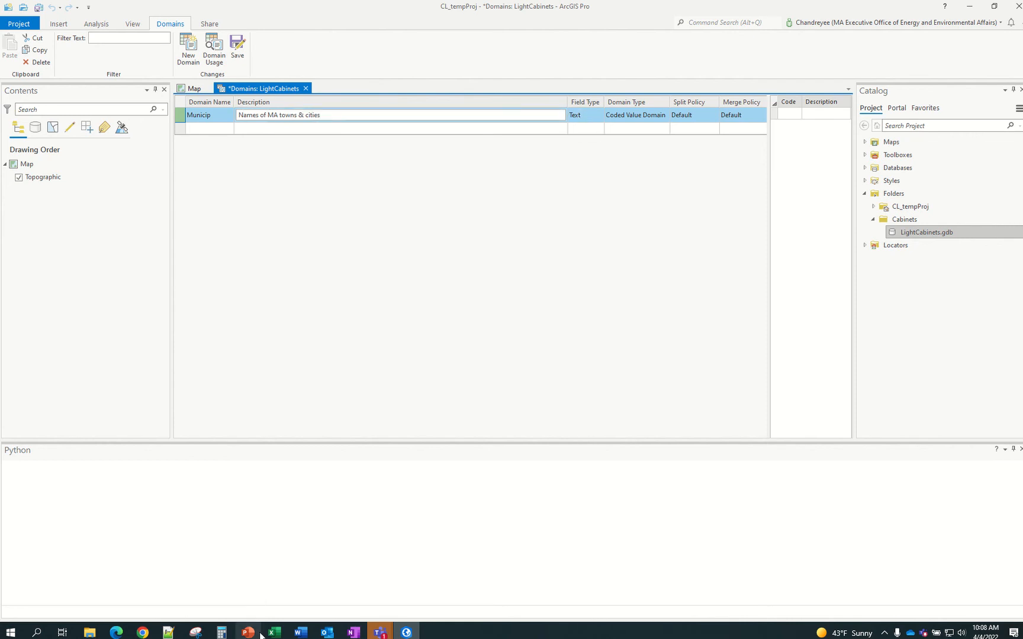
{"action": "mouse_move", "coordinate": [271, 634]}
{"action": "left_click", "coordinate": [329, 604]}
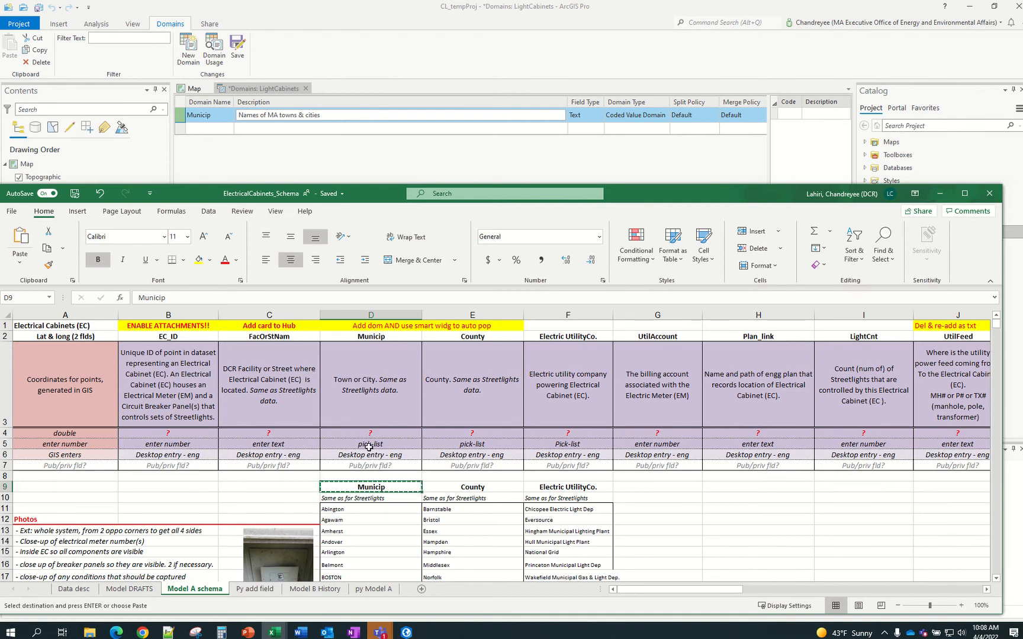
Check the Municip pick-list entry in cell D5 of the Model A schema sheet
{"action": "left_click", "coordinate": [369, 445]}
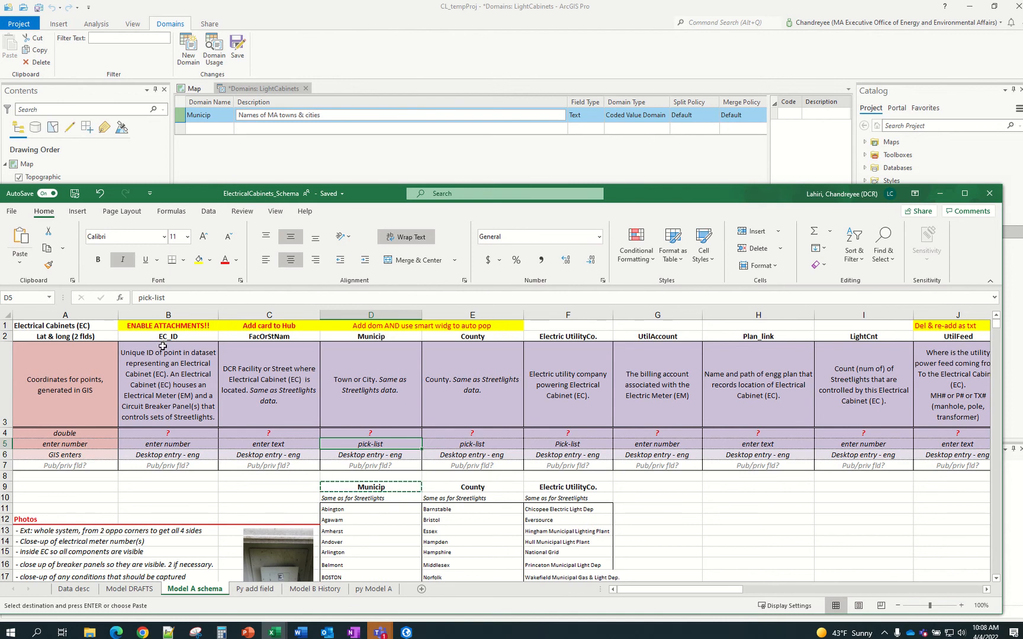
Add a new County domain, copying its name from Excel cell E9
{"action": "left_click", "coordinate": [582, 122]}
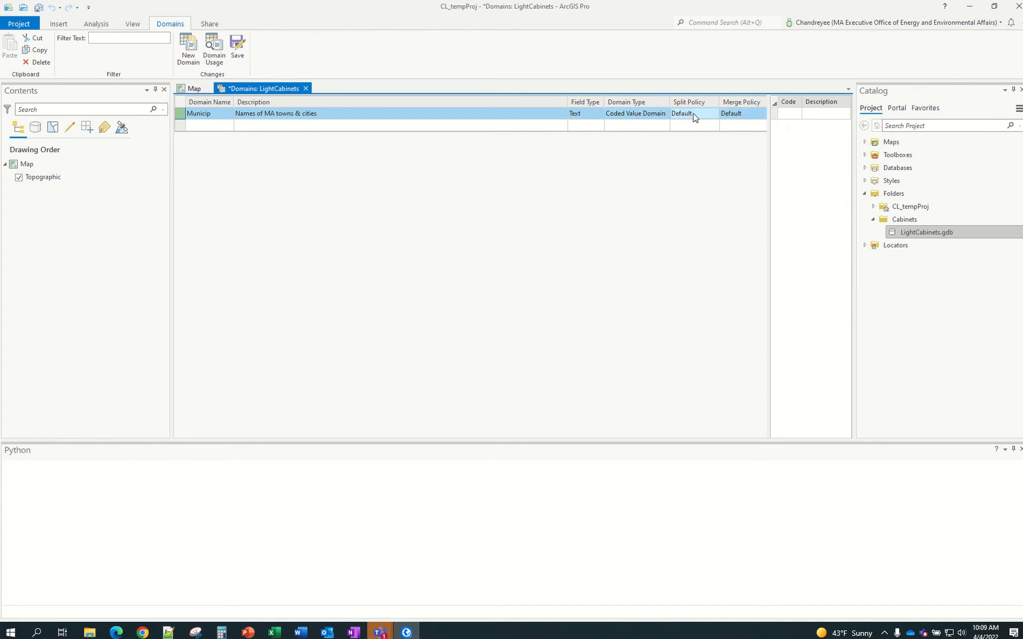
{"action": "left_click_drag", "start_coordinate": [770, 115], "coordinate": [813, 118]}
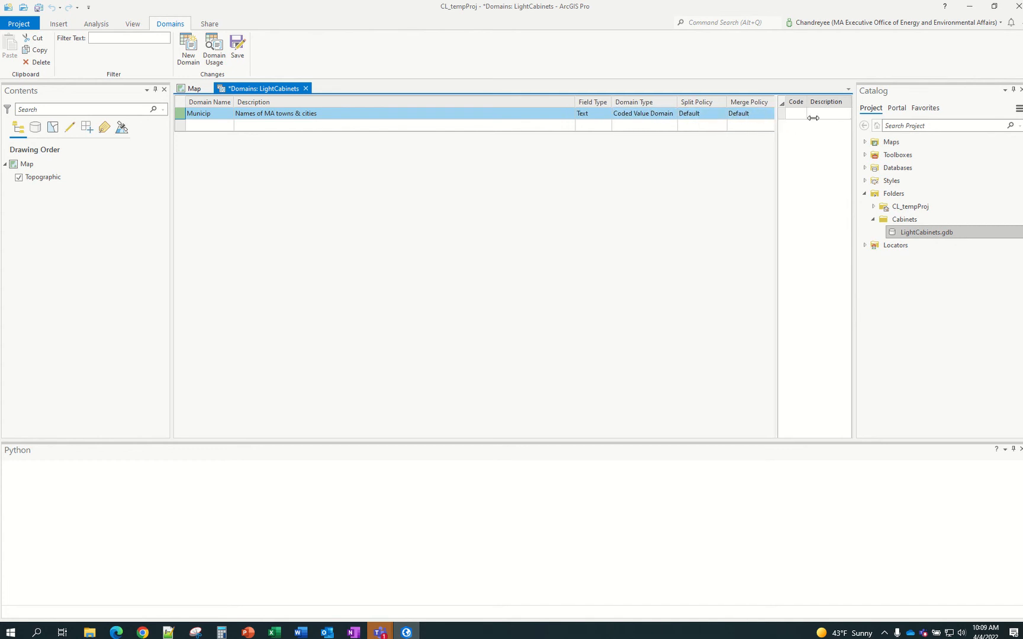
{"action": "mouse_move", "coordinate": [277, 636]}
{"action": "left_click", "coordinate": [296, 587]}
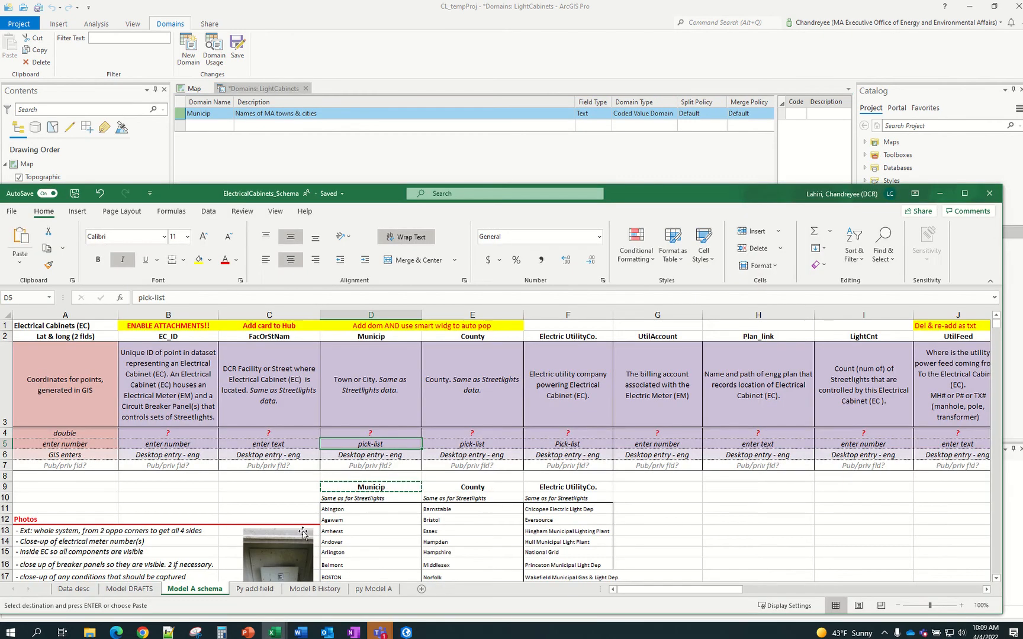
{"action": "left_click", "coordinate": [491, 486]}
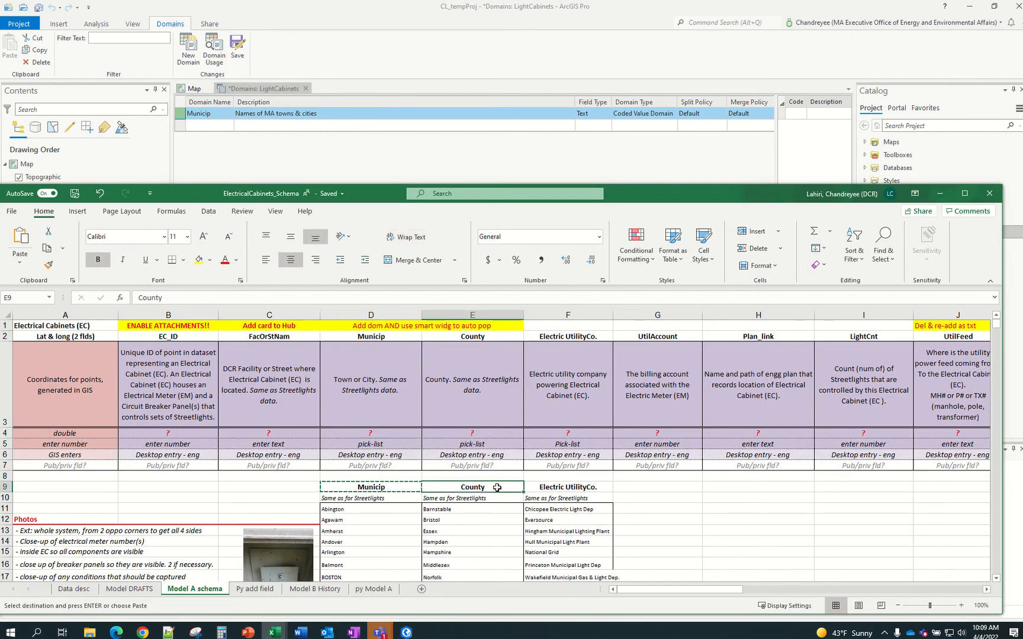
{"action": "key", "text": "ctrl+c"}
{"action": "left_click", "coordinate": [205, 125]}
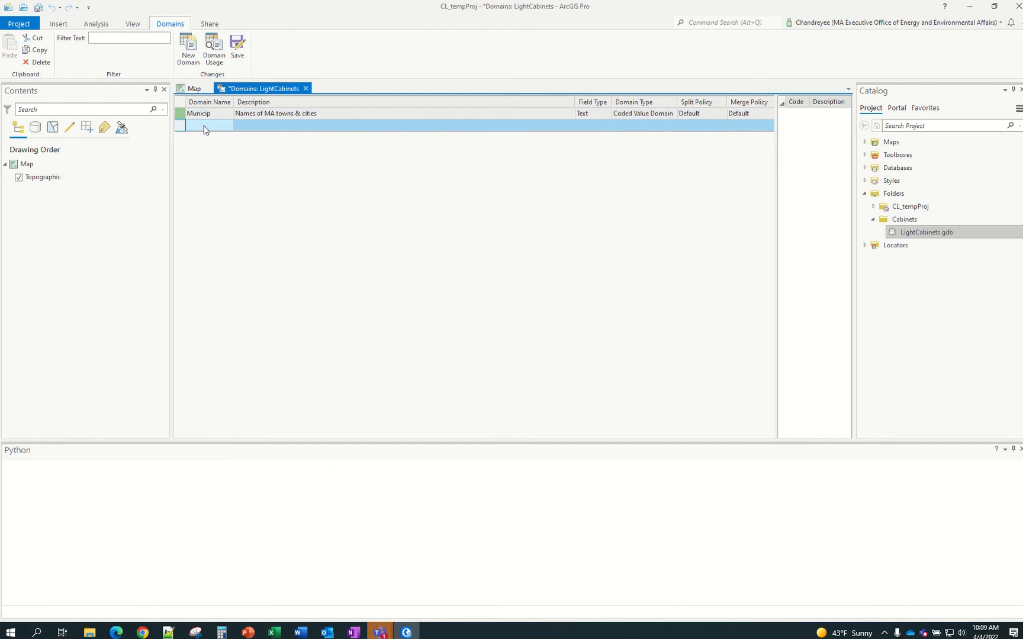
{"action": "left_click", "coordinate": [205, 126]}
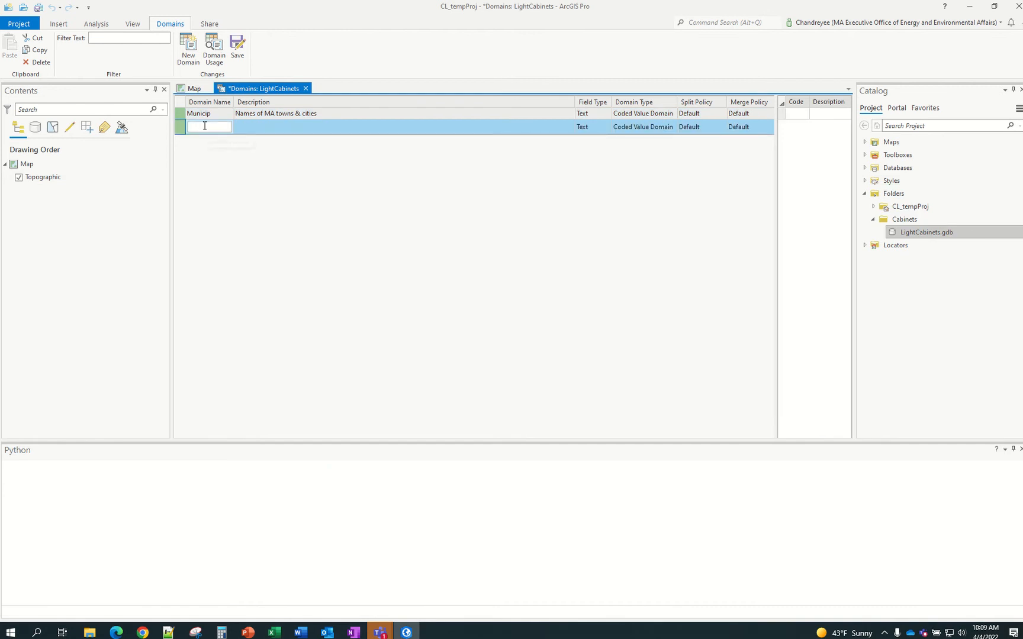
{"action": "key", "text": "ctrl+v"}
{"action": "key", "text": "Return"}
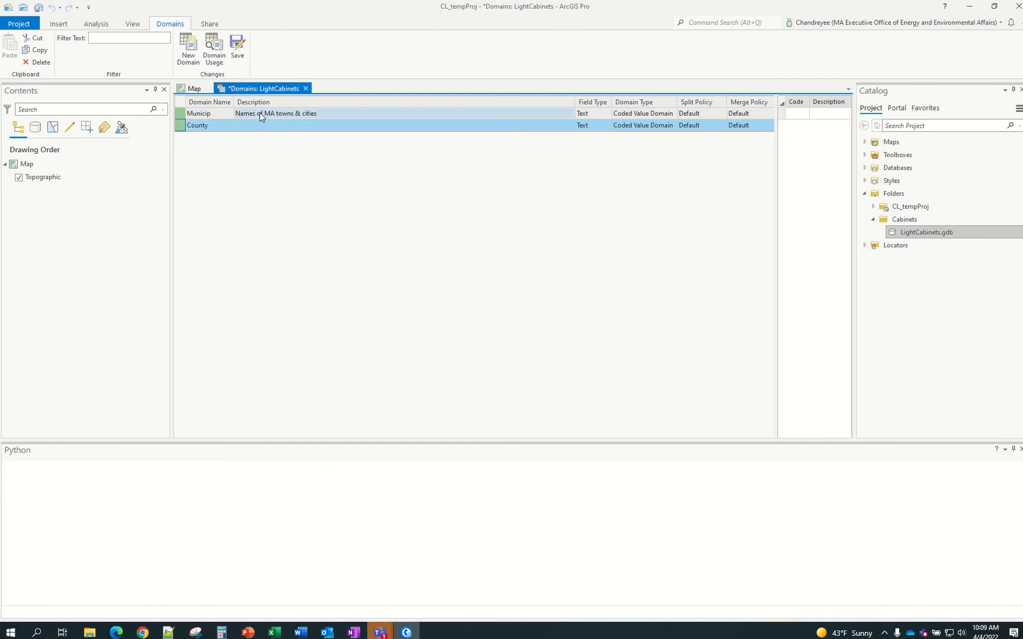
Describe the County domain as 'Names of MA counties', adapting the Municip description
{"action": "left_click", "coordinate": [260, 117]}
{"action": "left_click", "coordinate": [325, 114]}
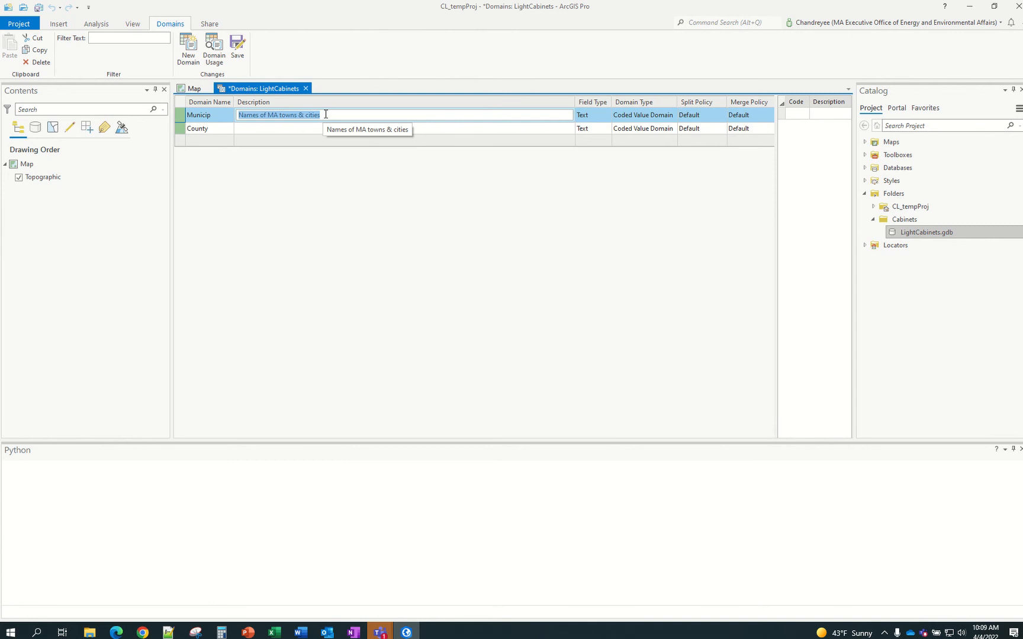
{"action": "left_click", "coordinate": [308, 129]}
{"action": "left_click", "coordinate": [309, 128]}
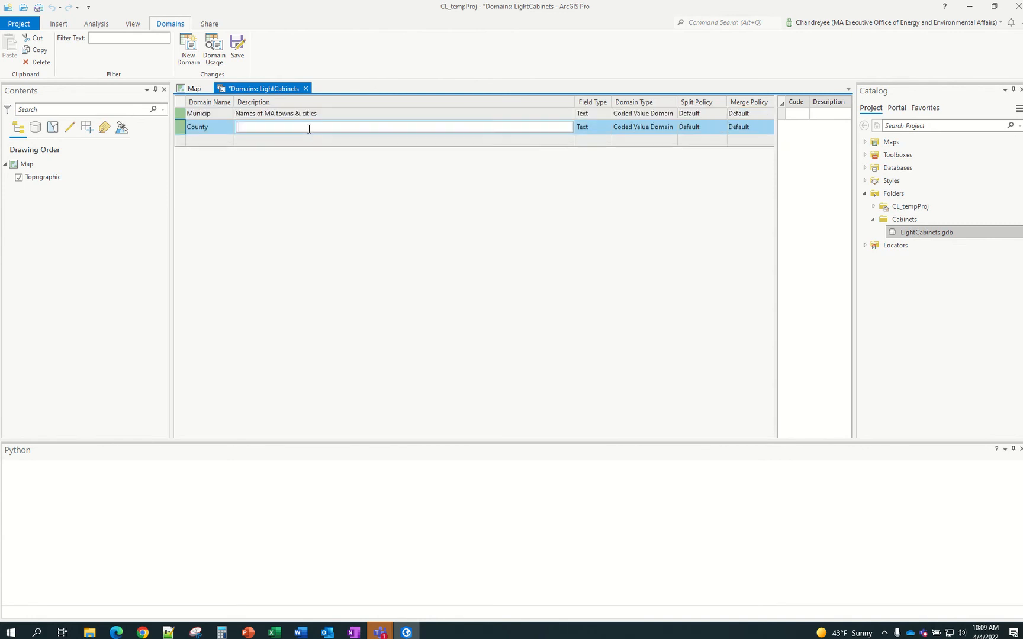
{"action": "key", "text": "ctrl+v"}
{"action": "left_click_drag", "start_coordinate": [278, 128], "coordinate": [342, 127]}
{"action": "type", "text": "co"}
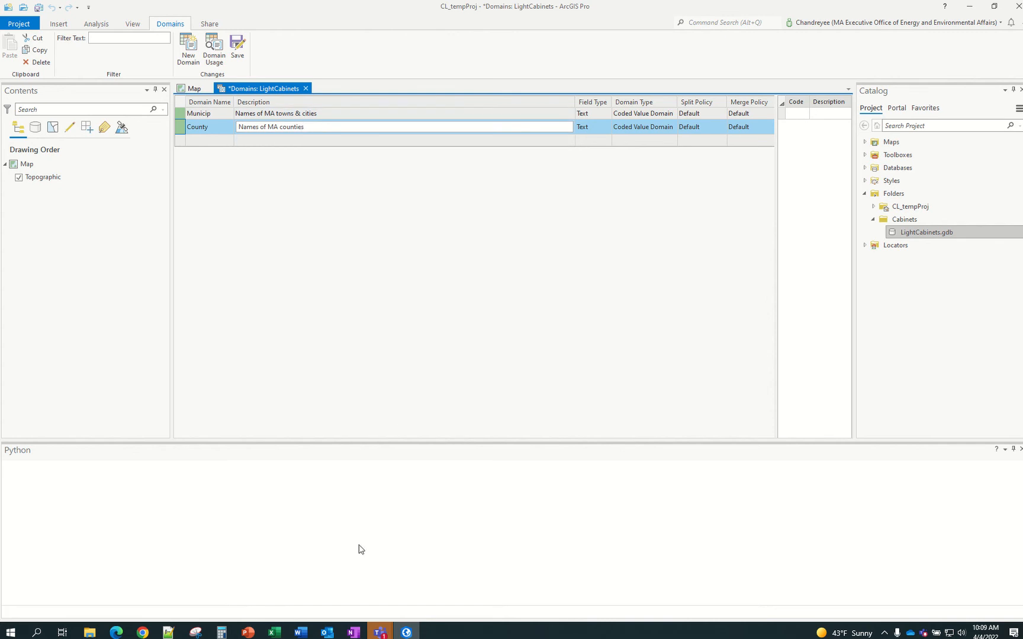
Remove the trailing periods from the Electric UtilityCo text in Excel cells F9 and F2
{"action": "mouse_move", "coordinate": [277, 634]}
{"action": "left_click", "coordinate": [347, 604]}
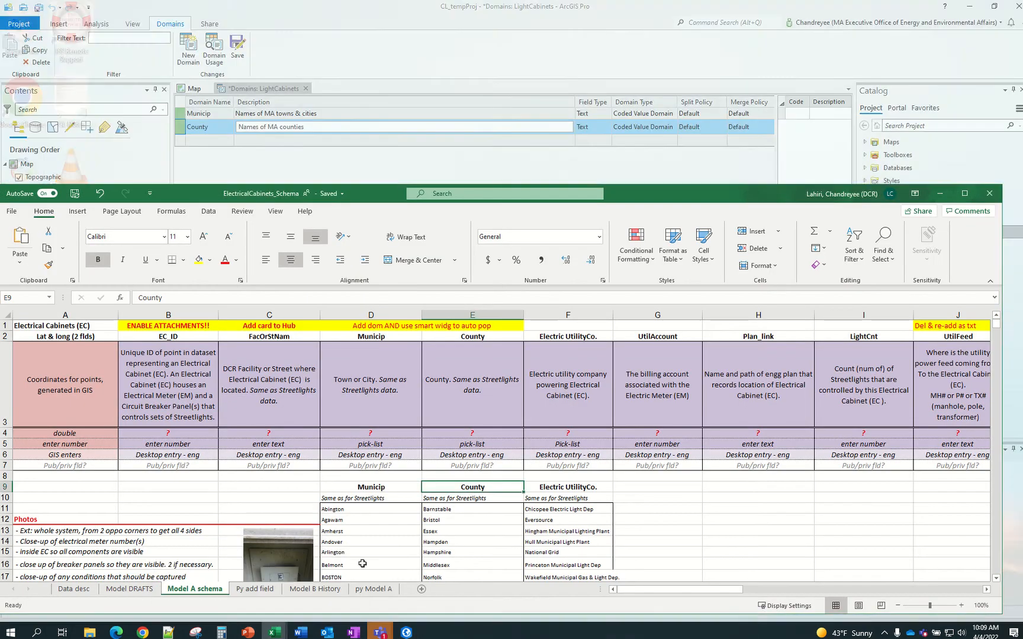
{"action": "left_click", "coordinate": [563, 489]}
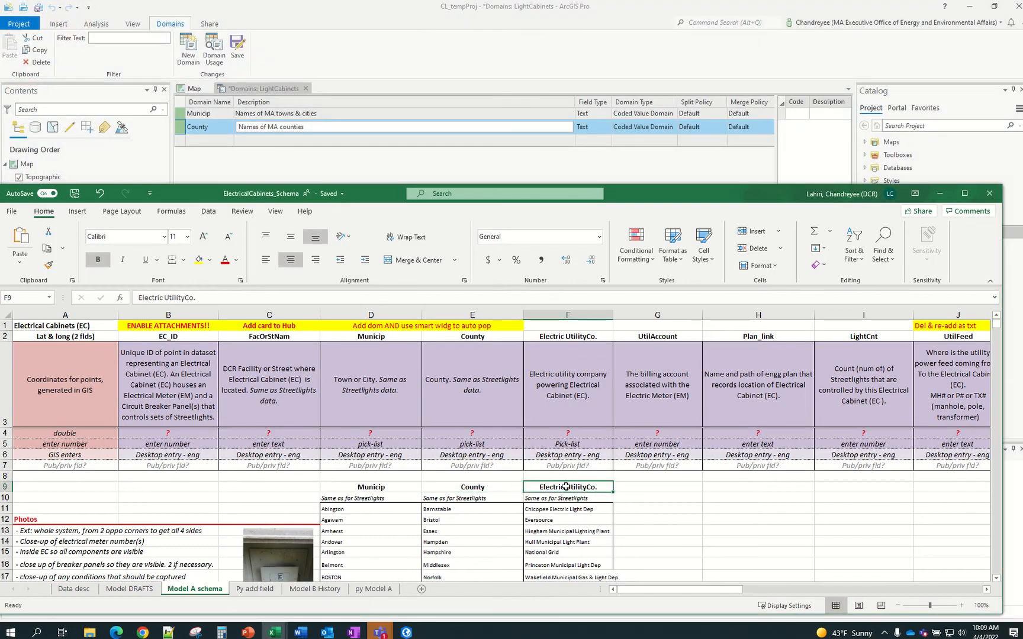
{"action": "left_click", "coordinate": [192, 299]}
{"action": "key", "text": "Delete"}
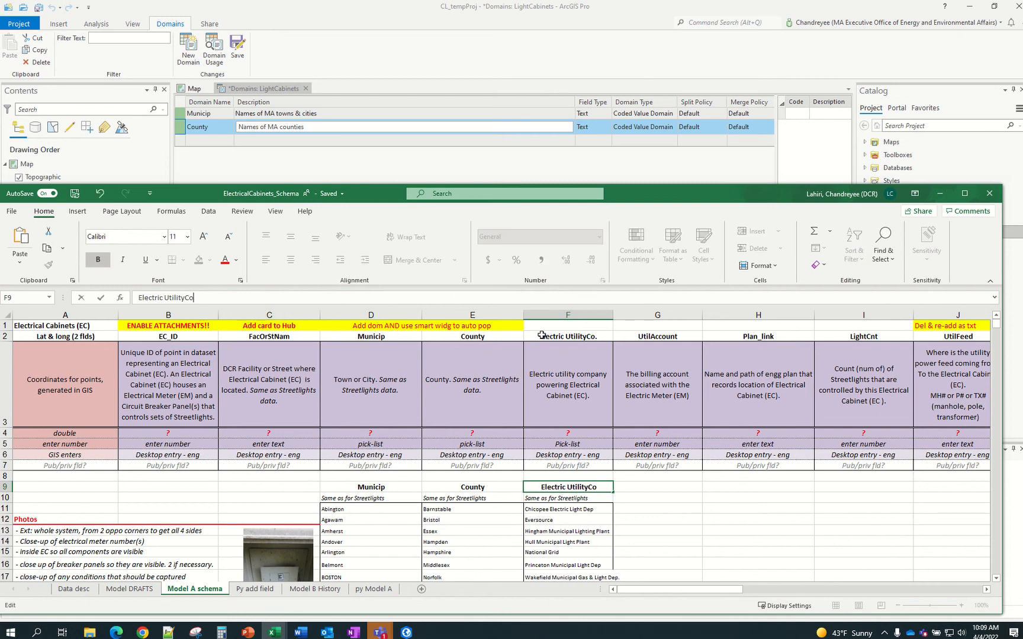
{"action": "left_click", "coordinate": [602, 338]}
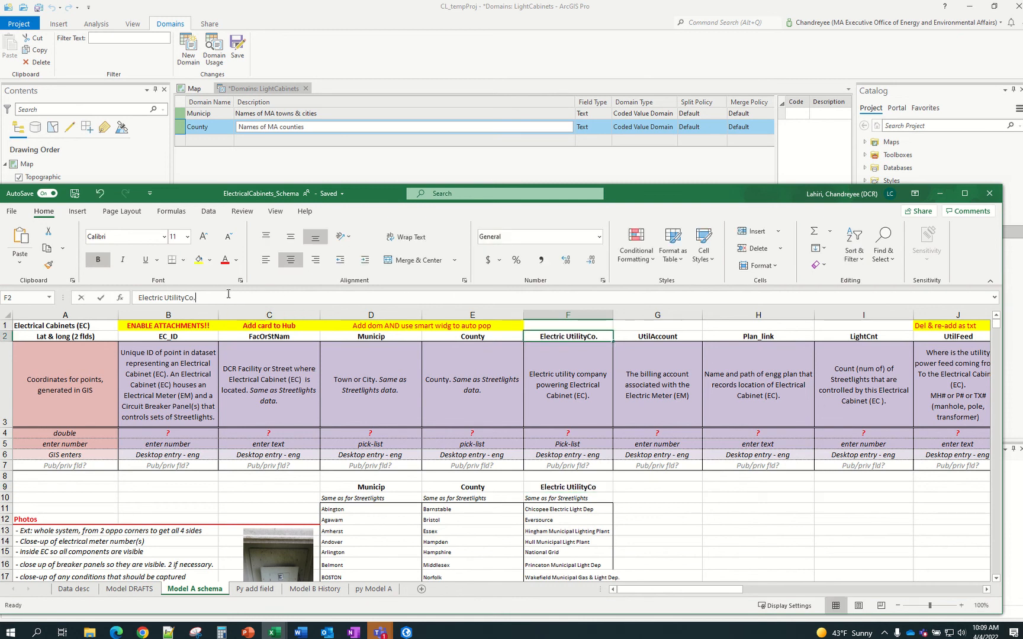
{"action": "left_click", "coordinate": [325, 296]}
{"action": "key", "text": "BackSpace"}
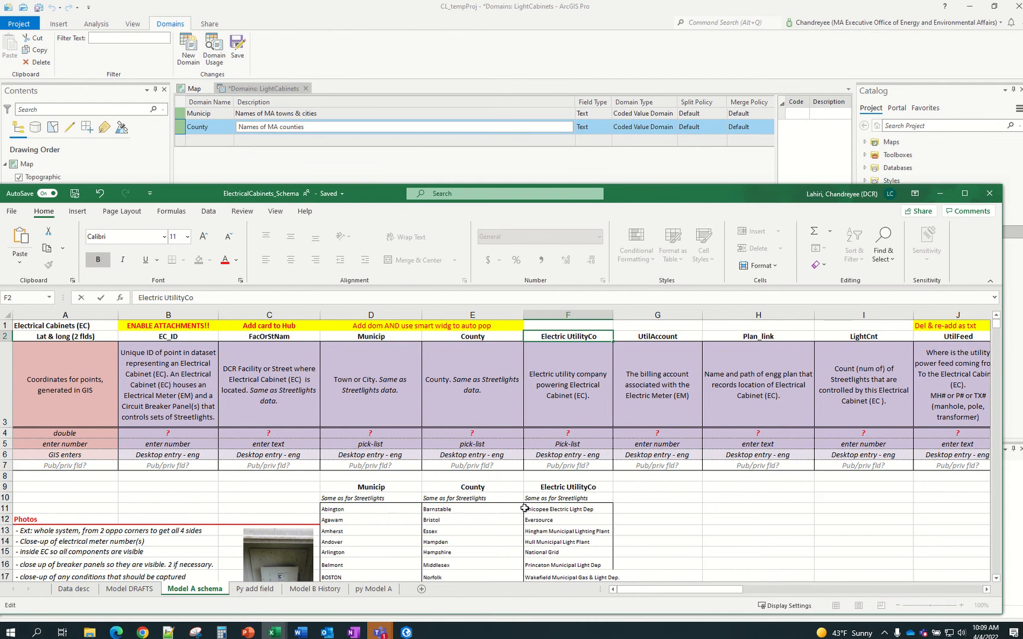
{"action": "left_click", "coordinate": [555, 509]}
Add an Electric UtilityCo domain described as 'names of electrical utility companies servicing DCR streetlights'
{"action": "left_click", "coordinate": [565, 488]}
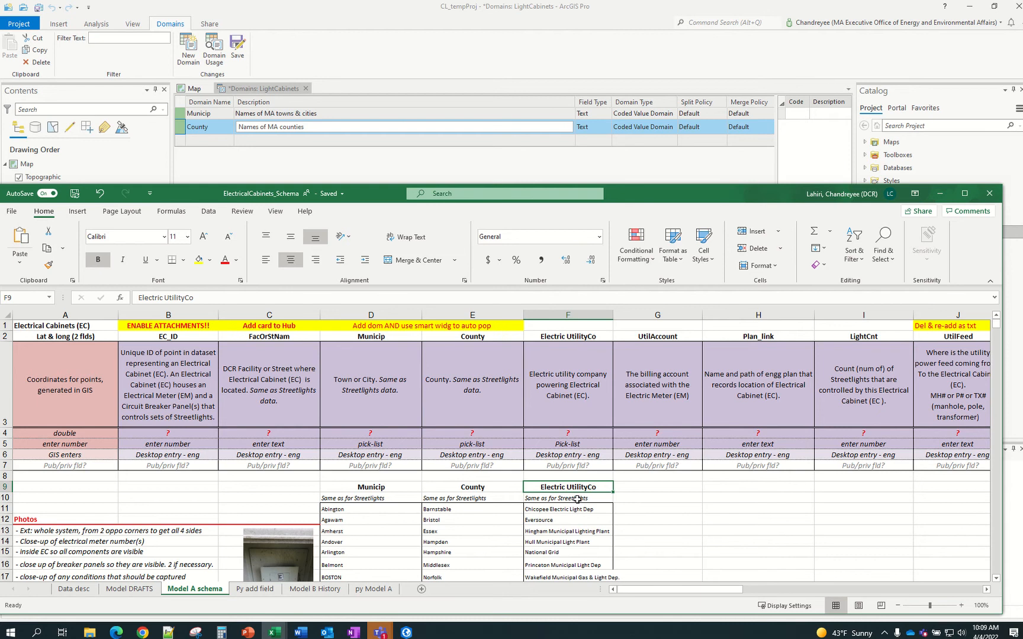
{"action": "key", "text": "ctrl+c"}
{"action": "left_click", "coordinate": [208, 139]}
{"action": "left_click", "coordinate": [208, 138]}
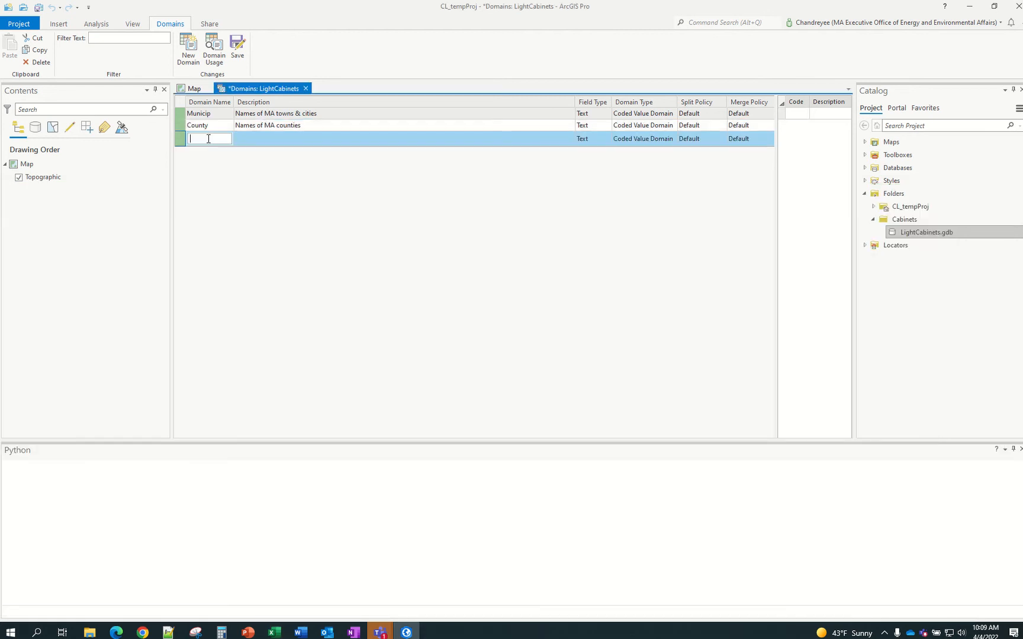
{"action": "key", "text": "ctrl+v"}
{"action": "left_click", "coordinate": [257, 142]}
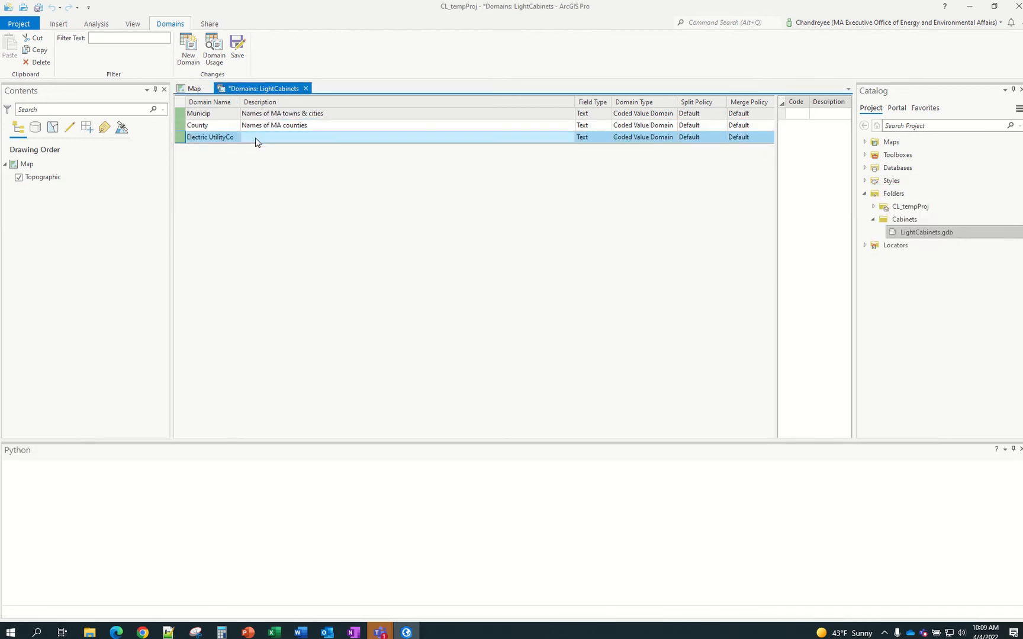
{"action": "left_click", "coordinate": [256, 138]}
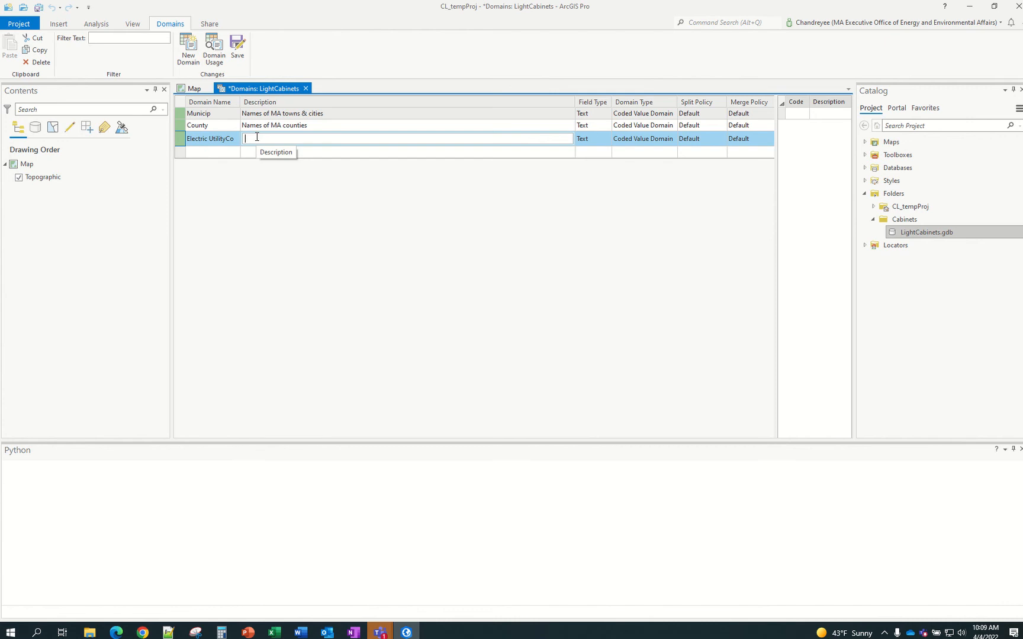
{"action": "type", "text": "names of electrical utility companies servici"}
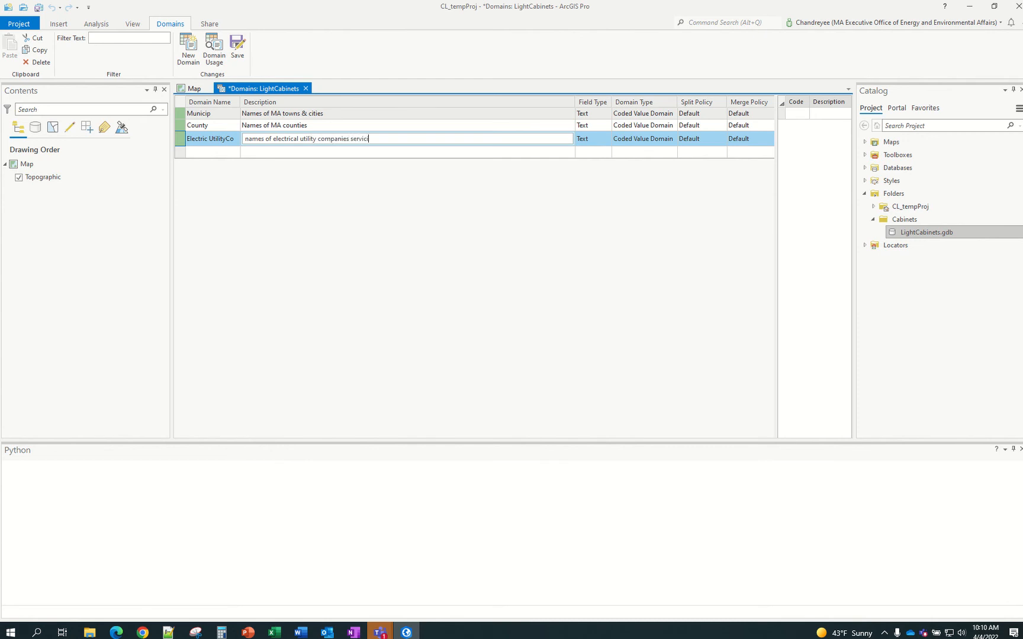
{"action": "type", "text": "DCR streetlights"}
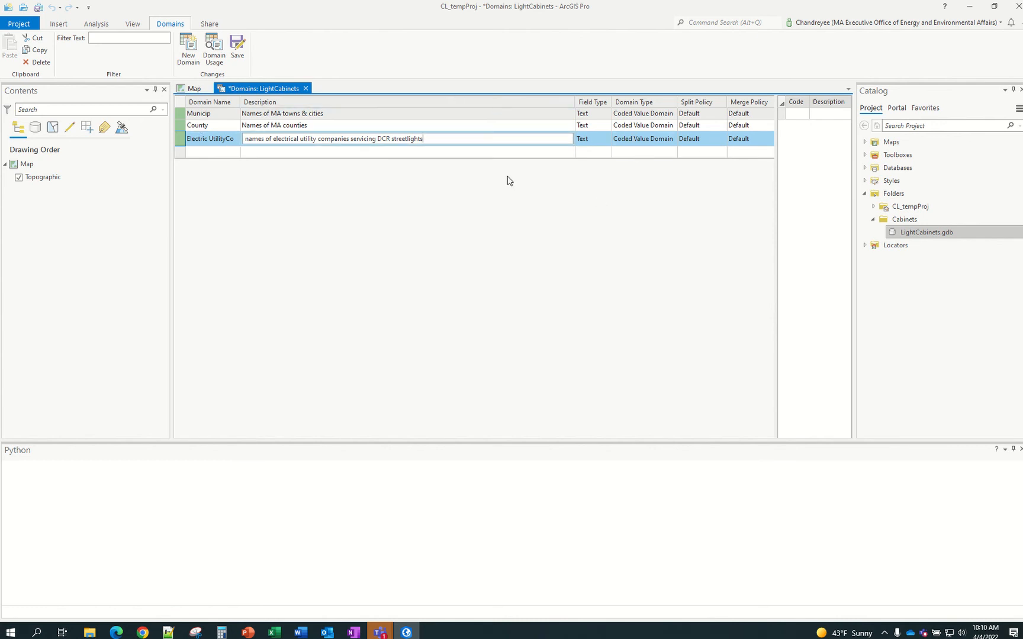
Add a PowerFeed domain, copying its name from the Excel K9 heading
{"action": "left_click", "coordinate": [274, 632]}
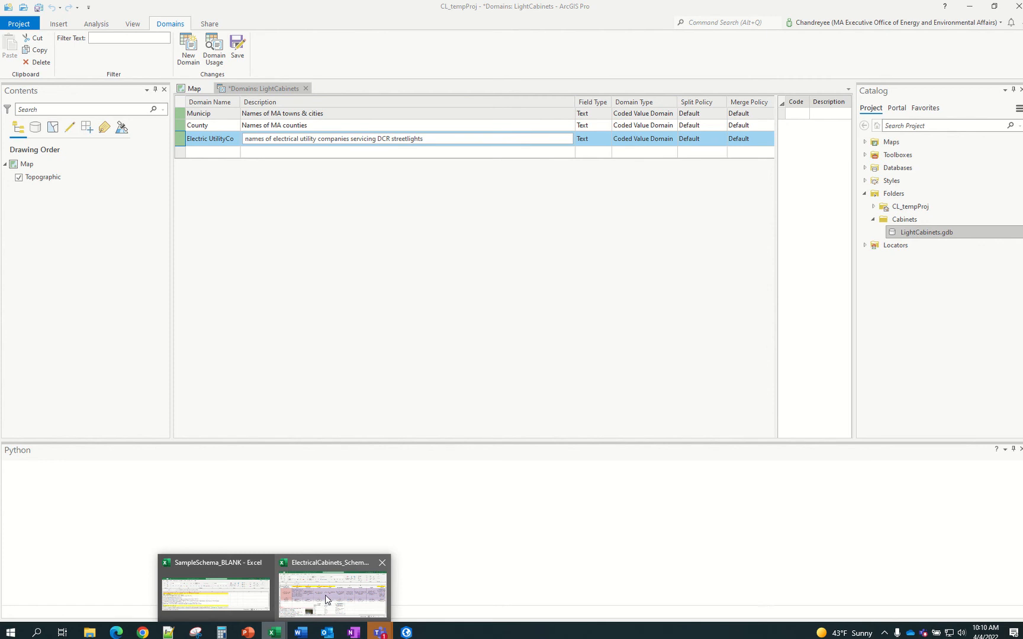
{"action": "left_click", "coordinate": [325, 599]}
{"action": "left_click_drag", "start_coordinate": [655, 598], "coordinate": [721, 598]}
{"action": "left_click", "coordinate": [549, 486]}
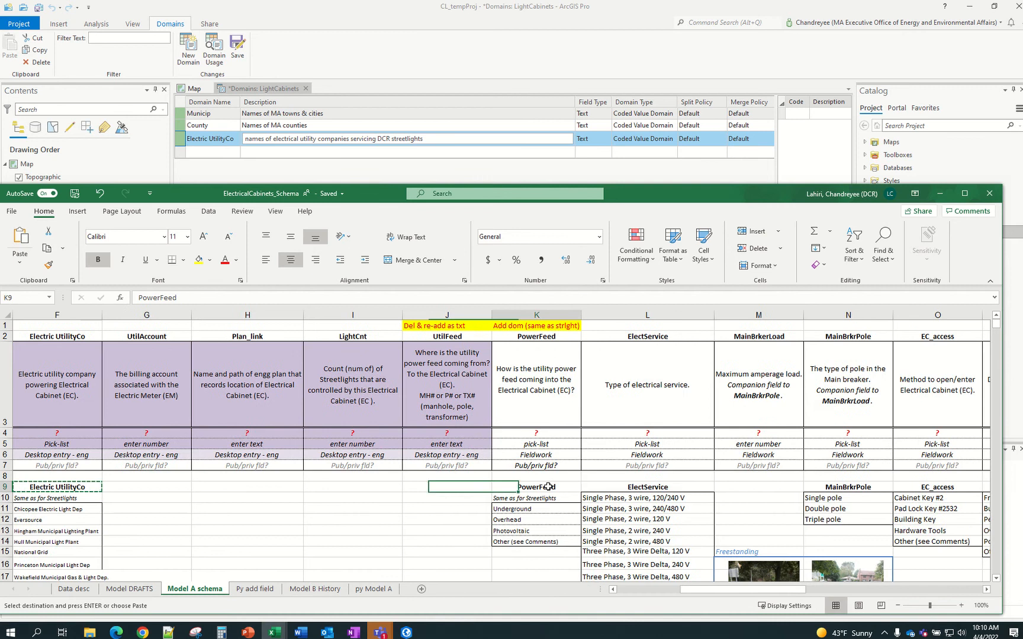
{"action": "key", "text": "ctrl+c"}
{"action": "left_click", "coordinate": [213, 152]}
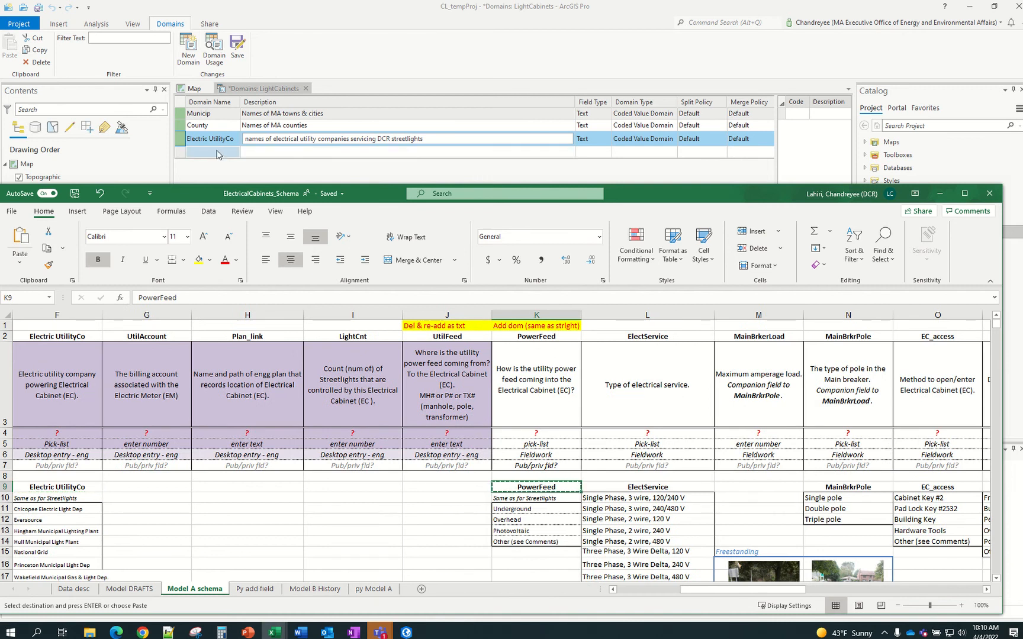
{"action": "left_click", "coordinate": [216, 152]}
{"action": "key", "text": "ctrl+v"}
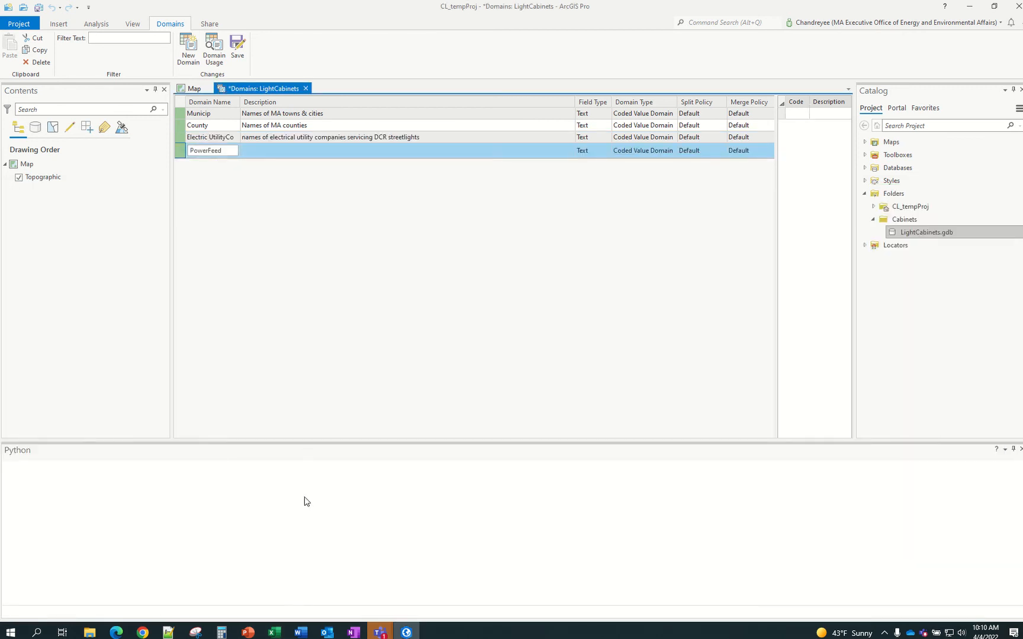
Paste K3's text as PowerFeed's description, moving 'is' so it follows 'feed'
{"action": "mouse_move", "coordinate": [274, 633]}
{"action": "left_click", "coordinate": [320, 597]}
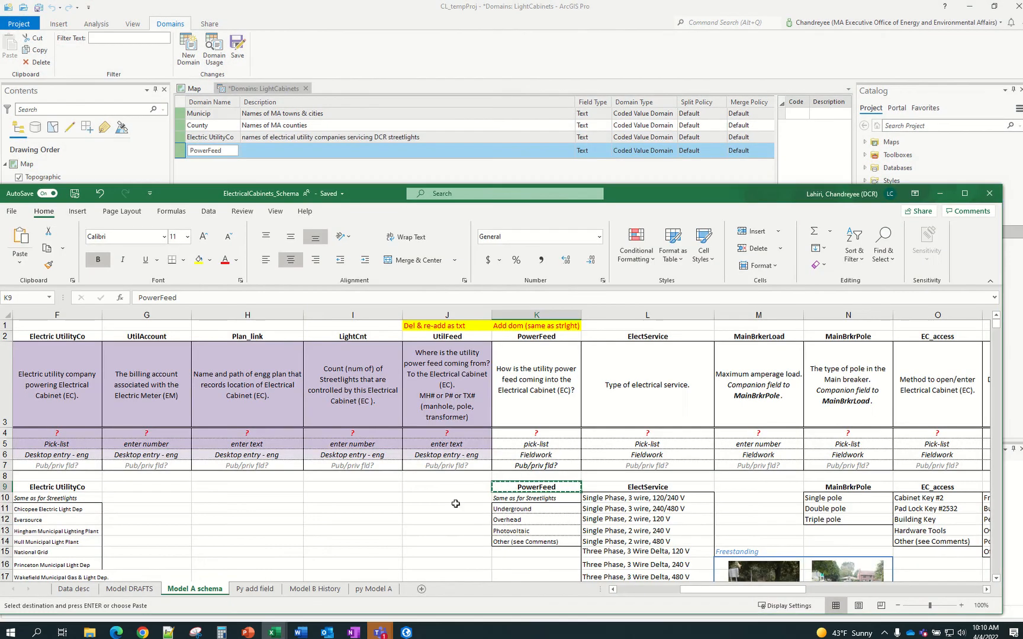
{"action": "left_click", "coordinate": [536, 393]}
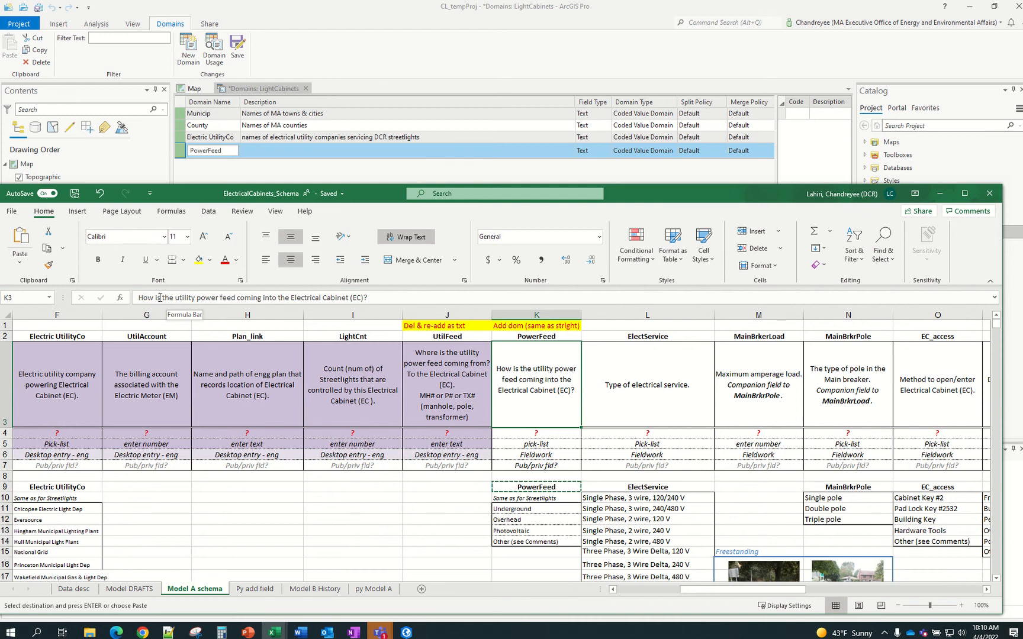
{"action": "left_click_drag", "start_coordinate": [138, 298], "coordinate": [299, 306]}
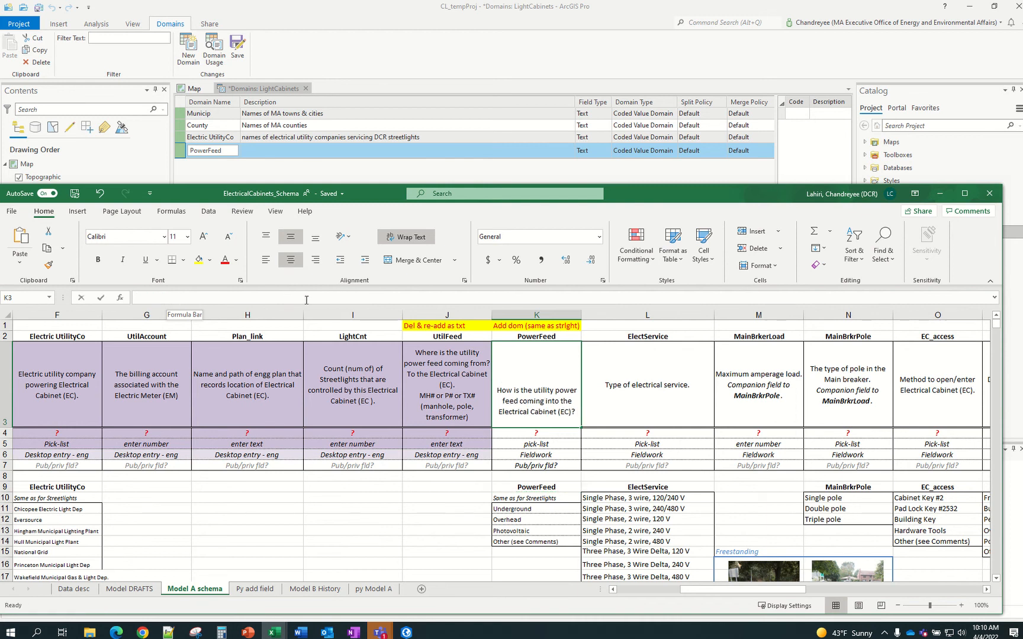
{"action": "double_click", "coordinate": [544, 390]}
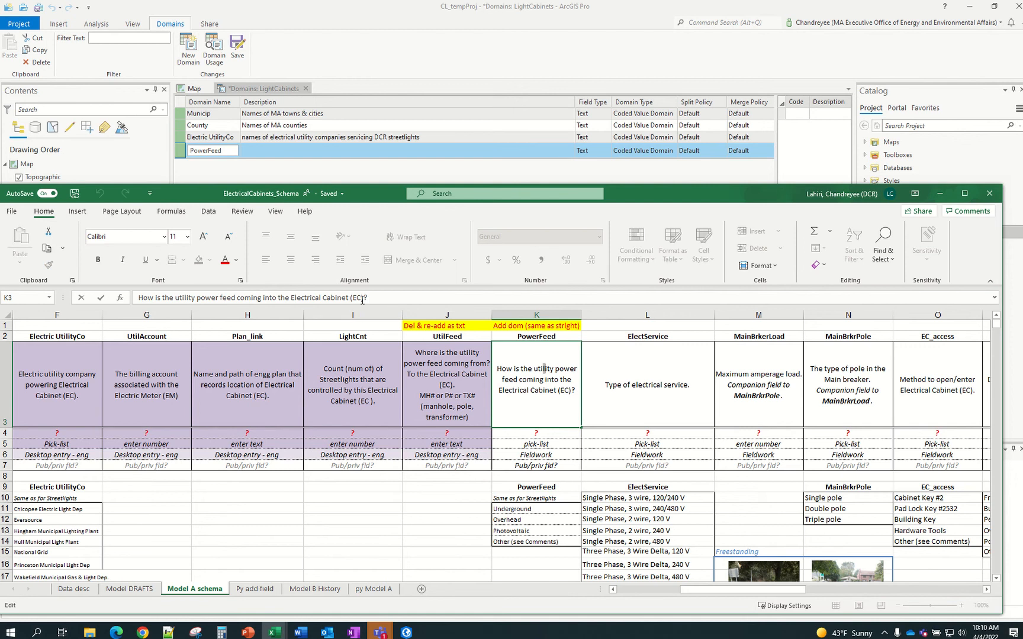
{"action": "left_click_drag", "start_coordinate": [363, 299], "coordinate": [128, 290]}
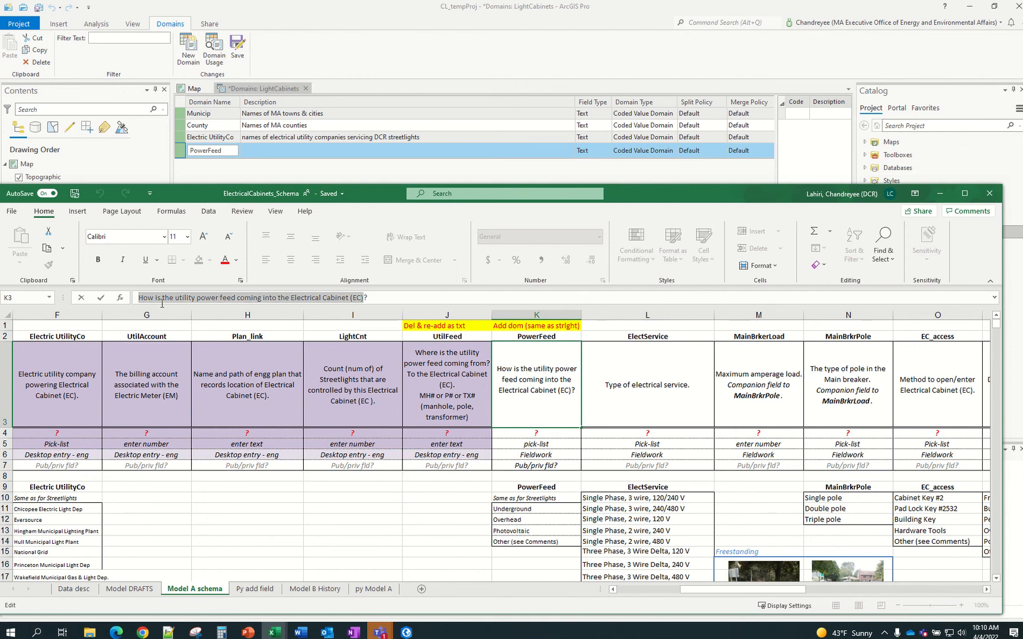
{"action": "key", "text": "ctrl+c"}
{"action": "left_click", "coordinate": [351, 150]}
{"action": "left_click", "coordinate": [349, 148]}
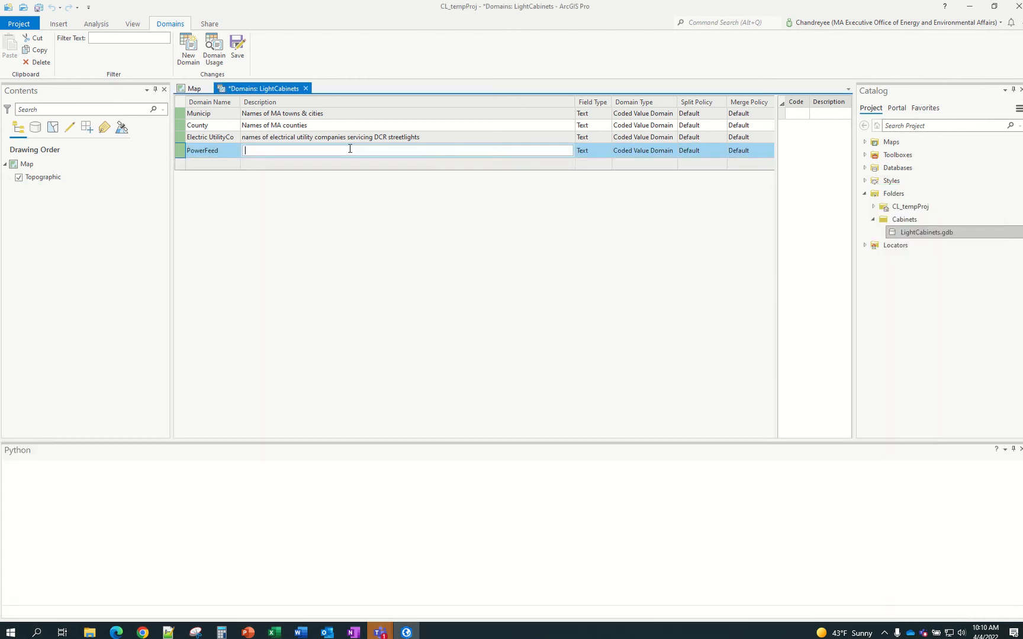
{"action": "key", "text": "ctrl+v"}
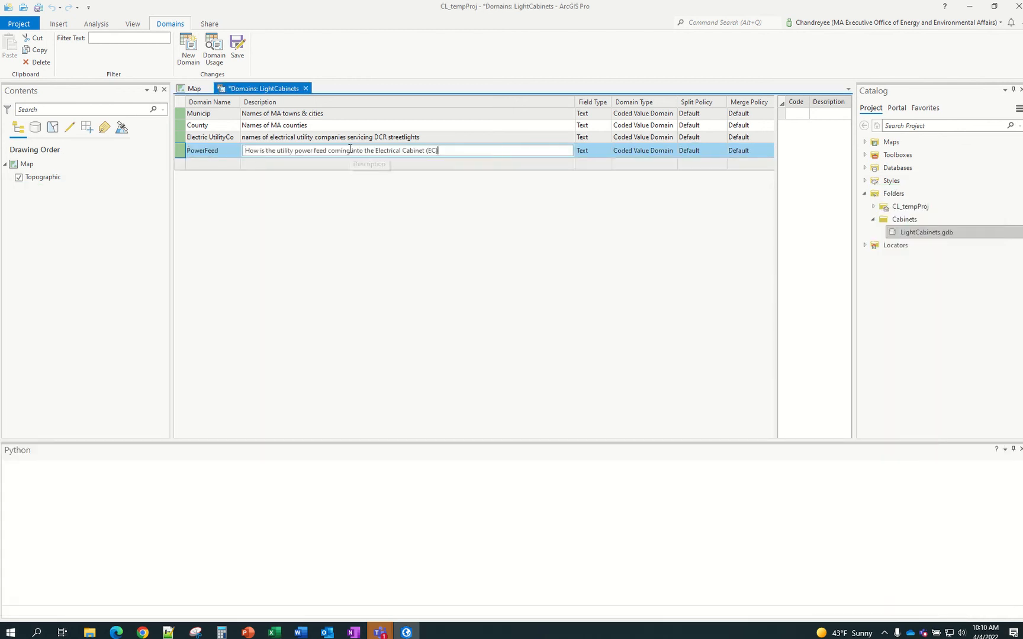
{"action": "double_click", "coordinate": [263, 152]}
{"action": "key", "text": "BackSpace"}
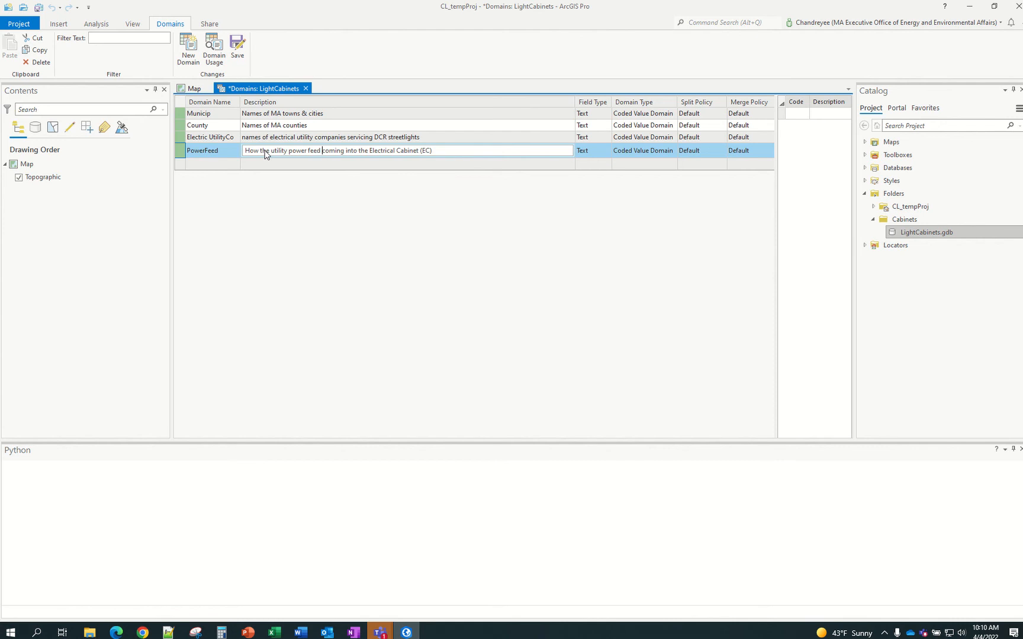
{"action": "type", "text": "is"}
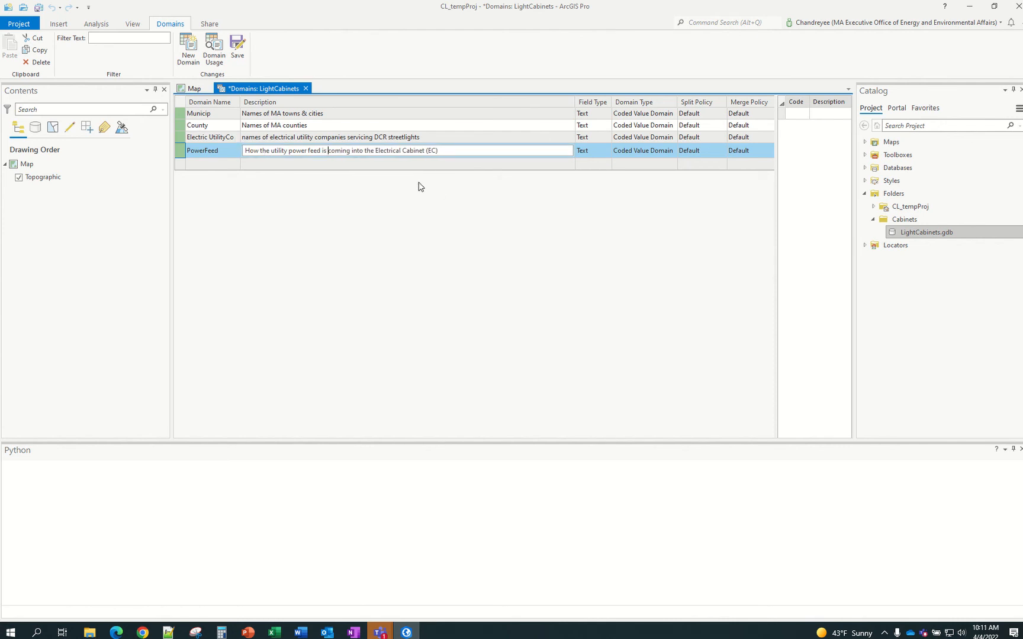
Save the domain edits and select LightCabinets.gdb in the Catalog pane
{"action": "left_click", "coordinate": [239, 51]}
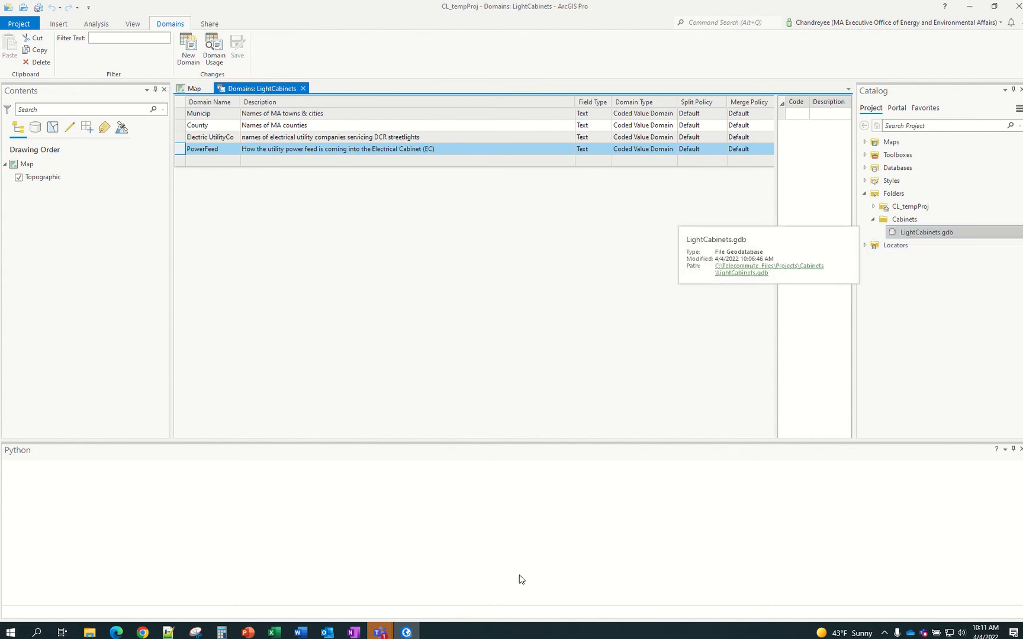
{"action": "left_click", "coordinate": [382, 633]}
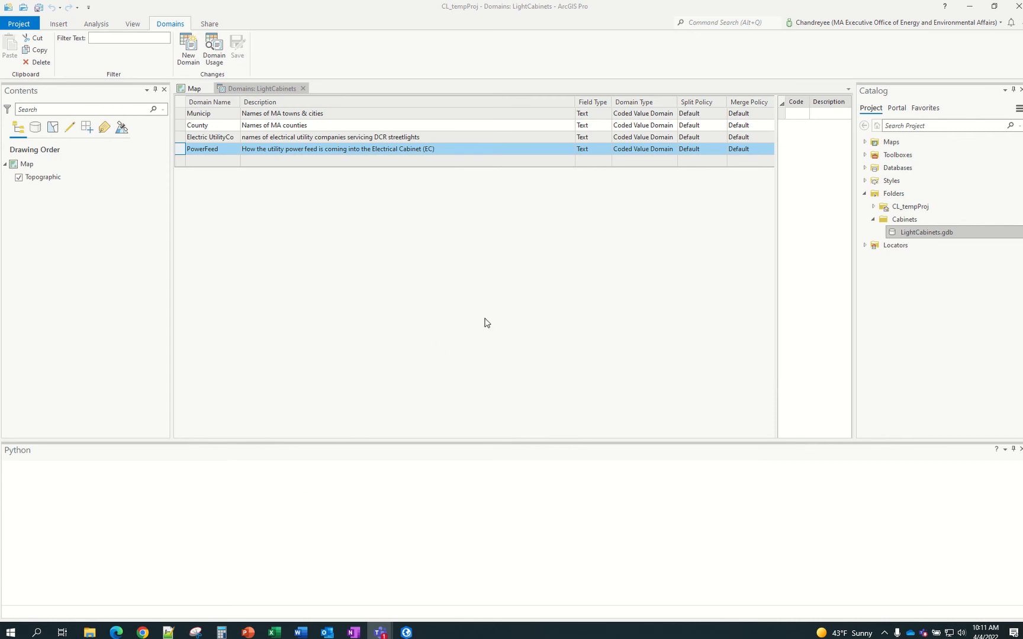
{"action": "mouse_move", "coordinate": [370, 633]}
{"action": "left_click", "coordinate": [940, 232]}
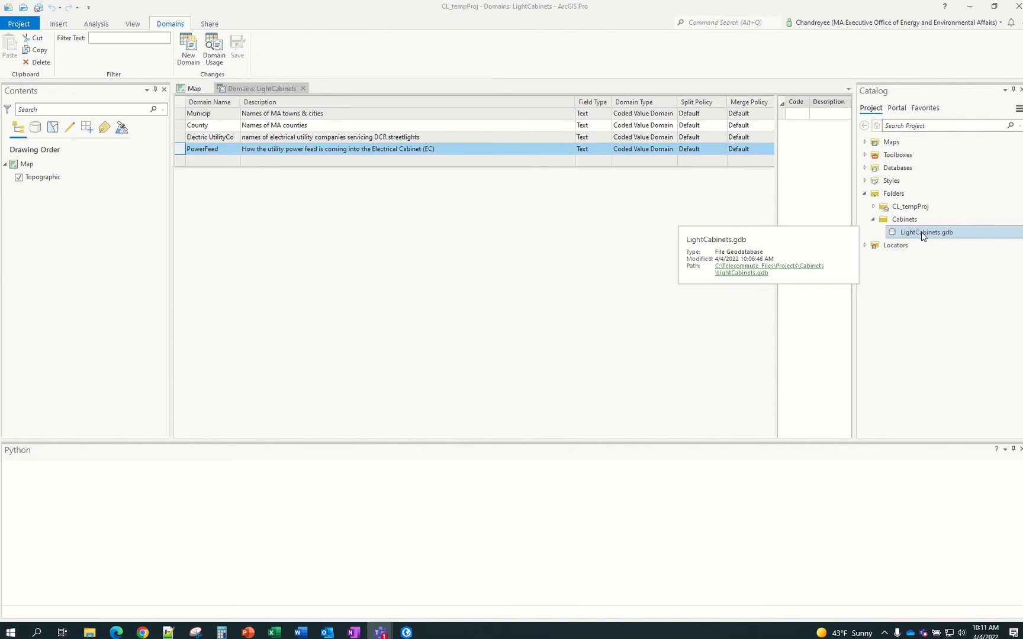
Start a new feature class in LightCabinets.gdb, checking the 'Electrical Cabinets' title in Excel A1
{"action": "right_click", "coordinate": [975, 236]}
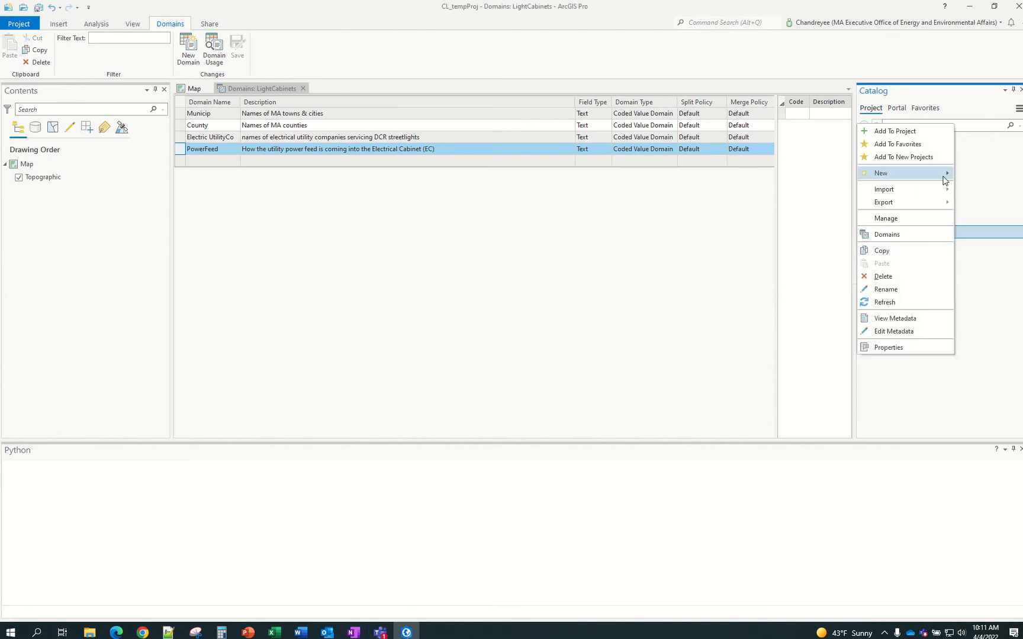
{"action": "mouse_move", "coordinate": [945, 175]}
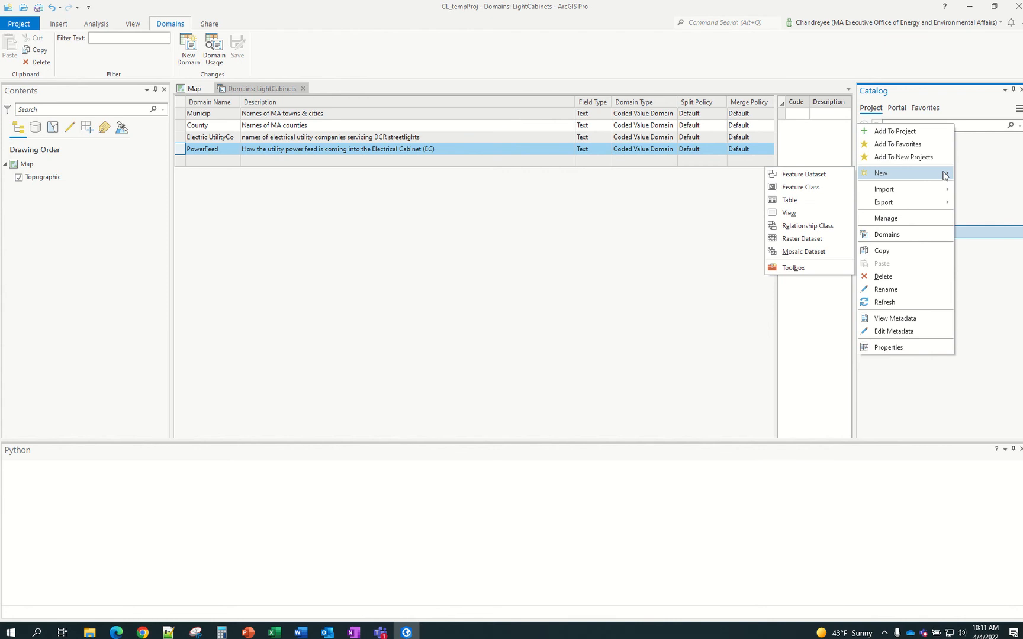
{"action": "left_click", "coordinate": [801, 188]}
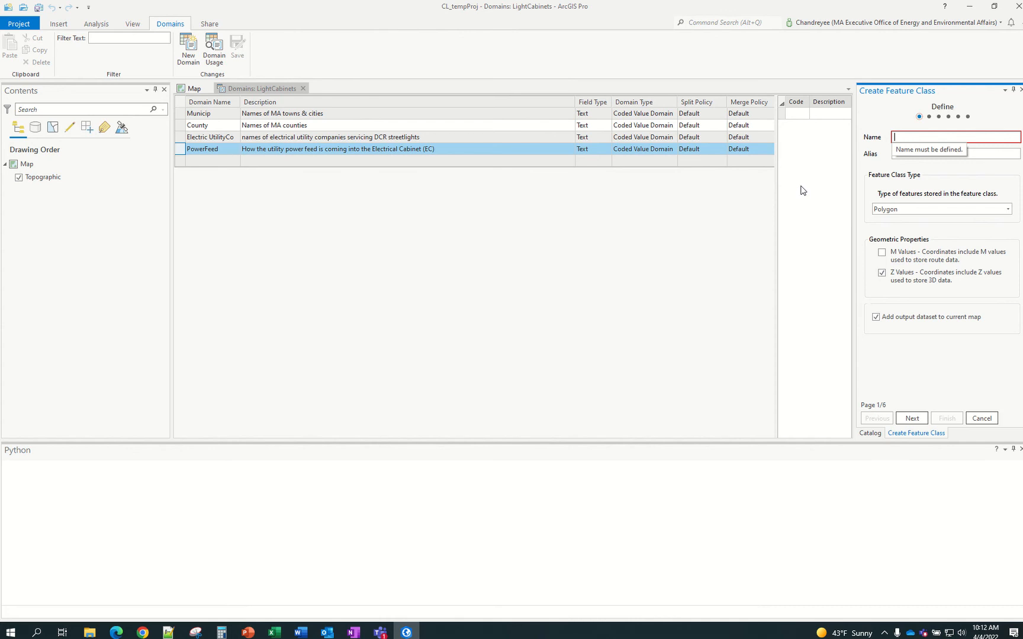
{"action": "mouse_move", "coordinate": [271, 634]}
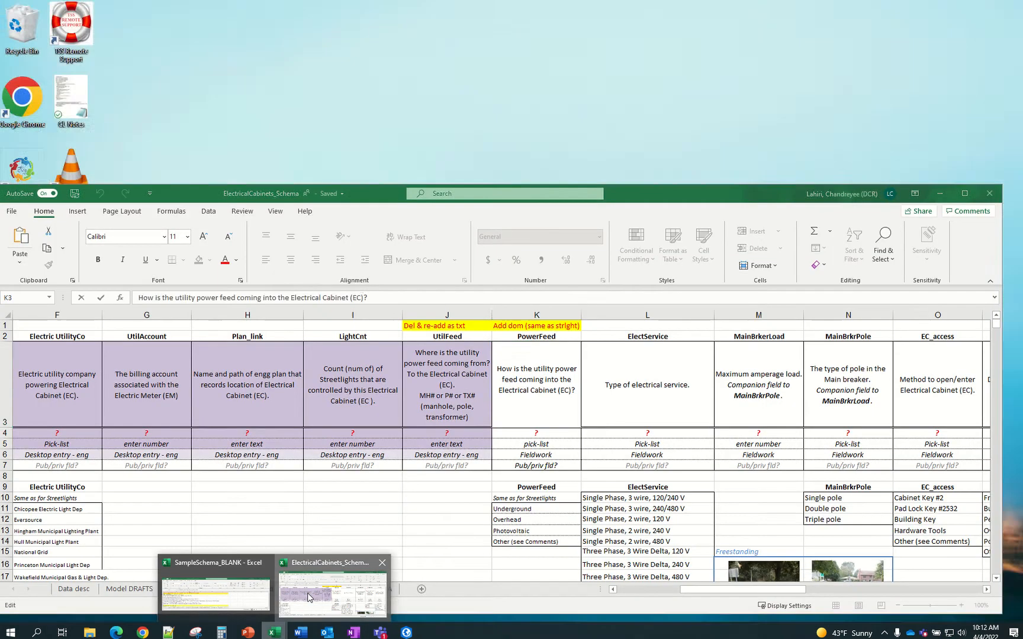
{"action": "left_click", "coordinate": [331, 583]}
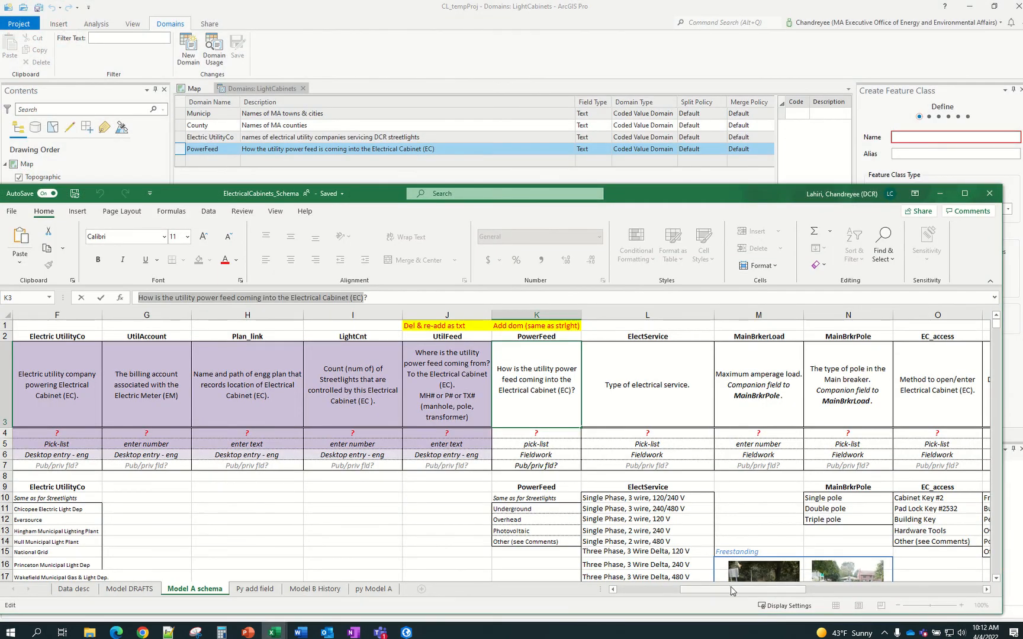
{"action": "left_click_drag", "start_coordinate": [743, 589], "coordinate": [541, 589]}
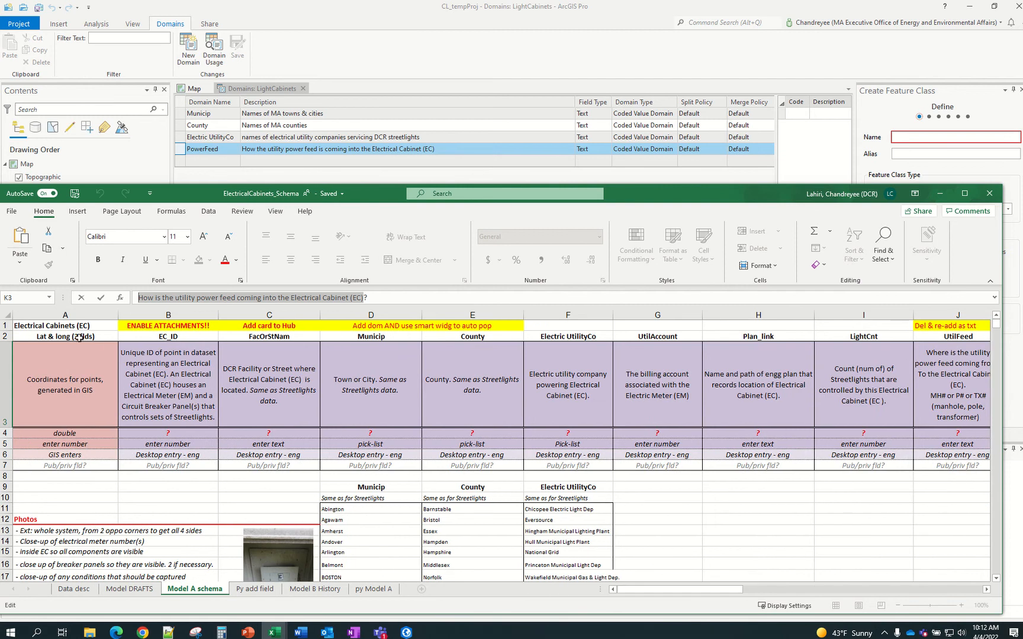
{"action": "left_click", "coordinate": [59, 326]}
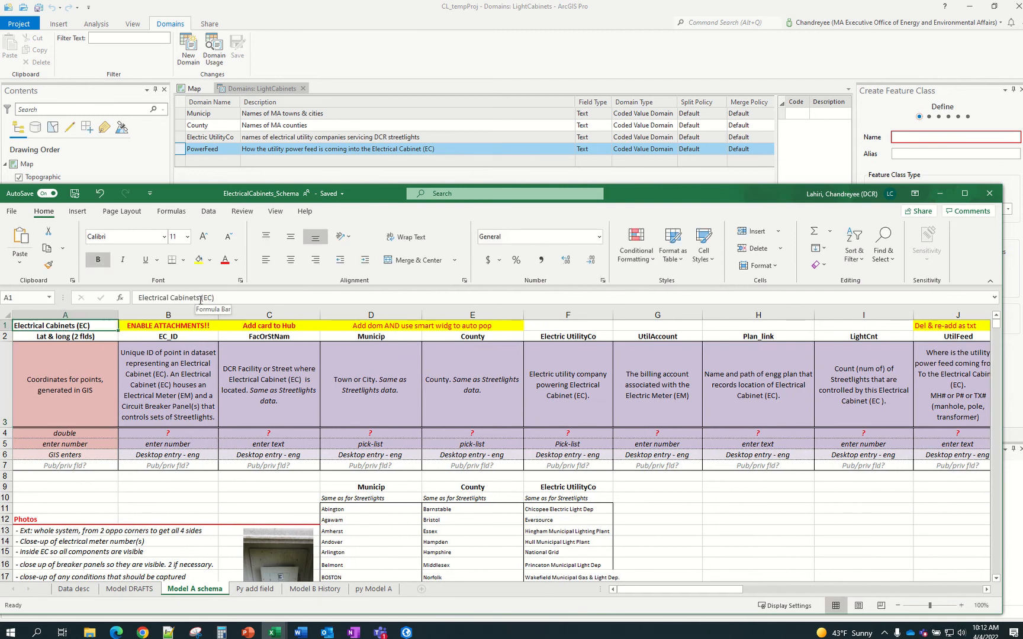
{"action": "left_click_drag", "start_coordinate": [201, 298], "coordinate": [106, 298]}
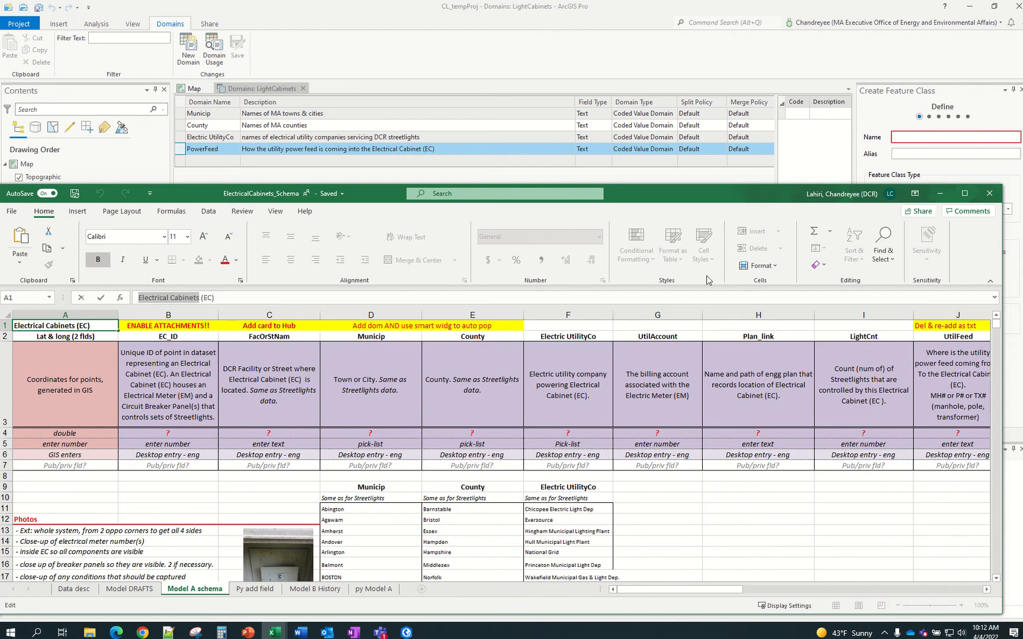
Name the feature class ElectricalCabinets with the alias 'Electrical Cabinets'
{"action": "left_click", "coordinate": [926, 137]}
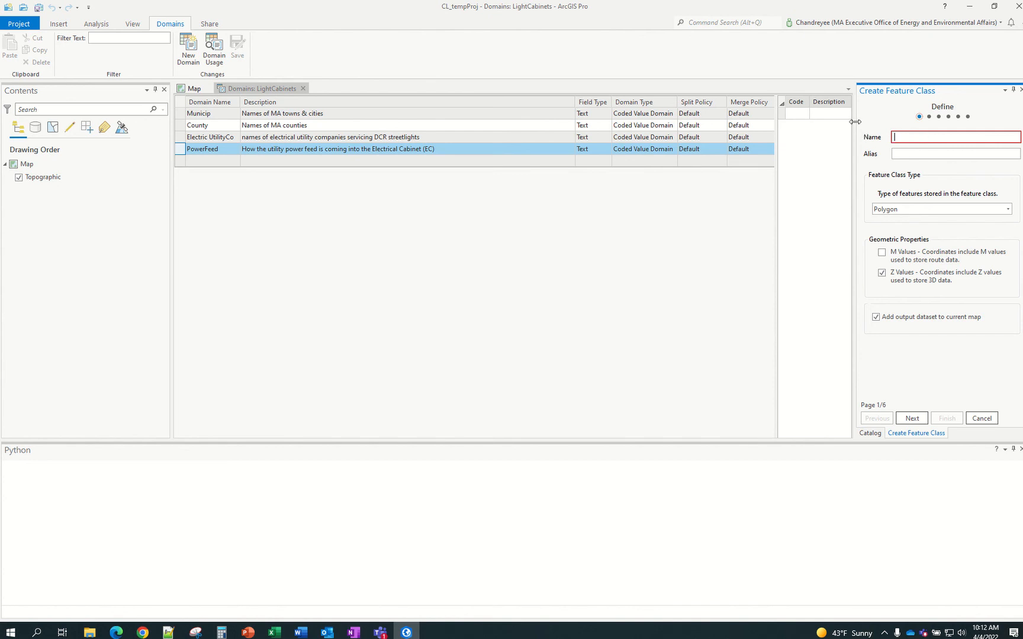
{"action": "type", "text": "Electrical"}
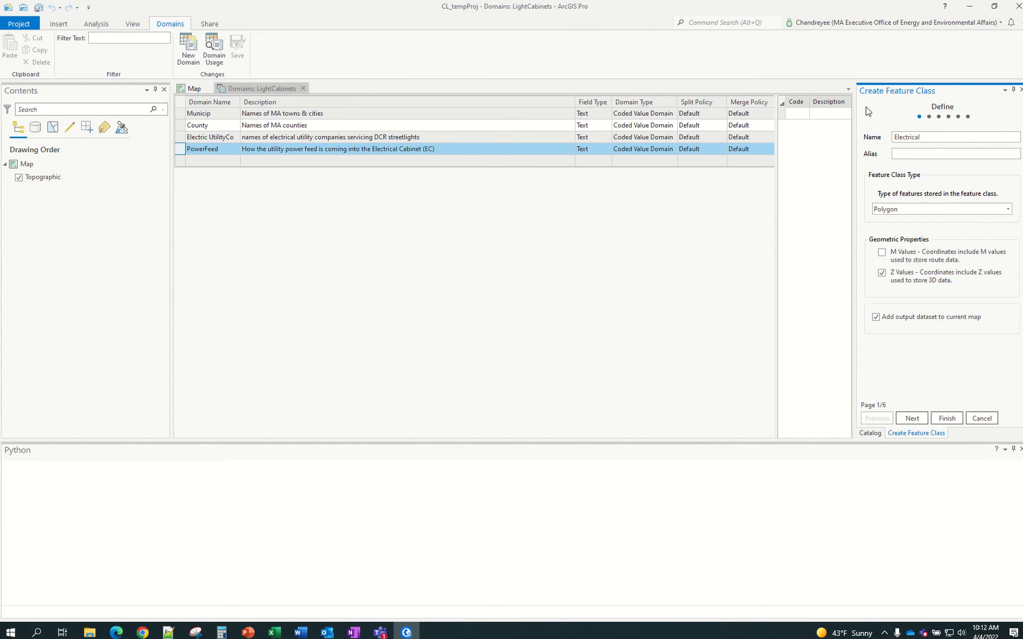
{"action": "type", "text": "av"}
{"action": "key", "text": "BackSpace"}
{"action": "key", "text": "BackSpace"}
{"action": "key", "text": "BackSpace"}
{"action": "key", "text": "BackSpace"}
{"action": "type", "text": "alCabinets"}
{"action": "left_click_drag", "start_coordinate": [950, 137], "coordinate": [891, 141]}
{"action": "key", "text": "ctrl+c"}
{"action": "left_click", "coordinate": [929, 156]}
{"action": "key", "text": "ctrl+v"}
{"action": "left_click", "coordinate": [922, 154]}
Make it a Point feature class without Z values and continue to the Fields page
{"action": "left_click", "coordinate": [922, 213]}
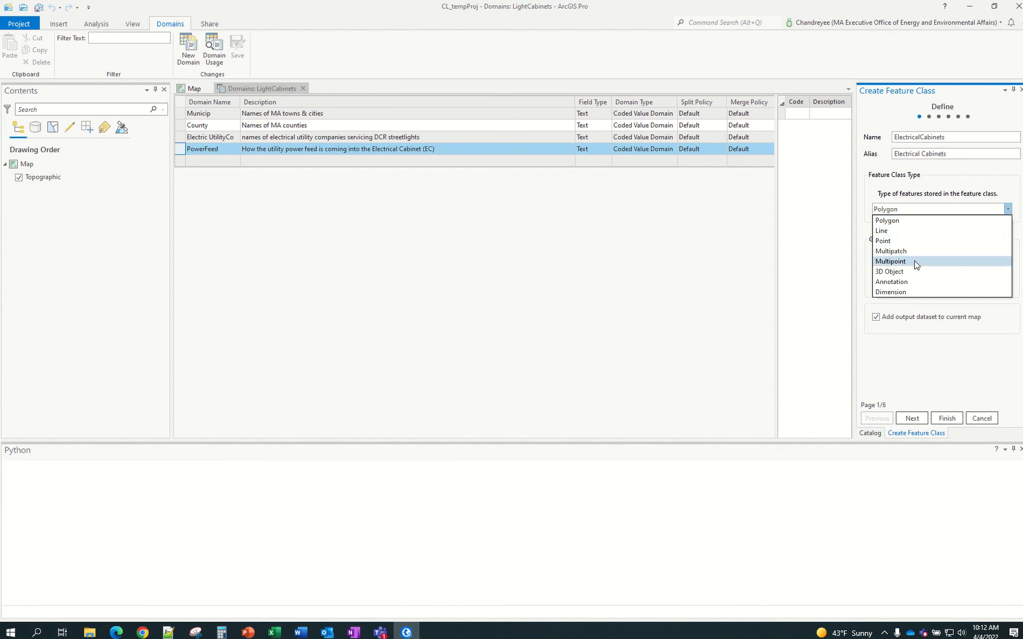
{"action": "left_click", "coordinate": [907, 241]}
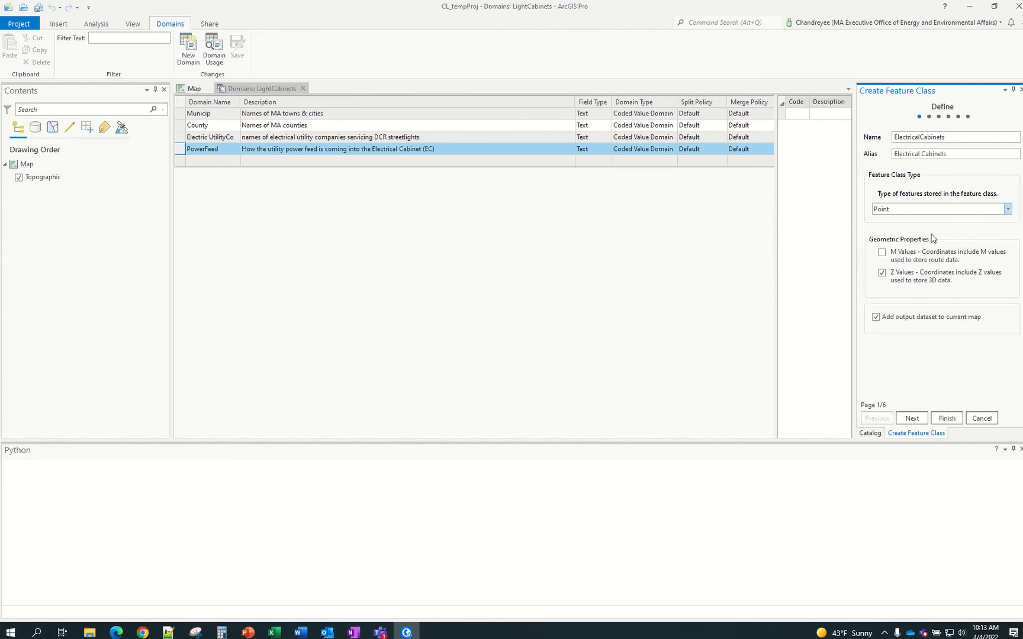
{"action": "left_click", "coordinate": [881, 275]}
{"action": "left_click", "coordinate": [912, 418]}
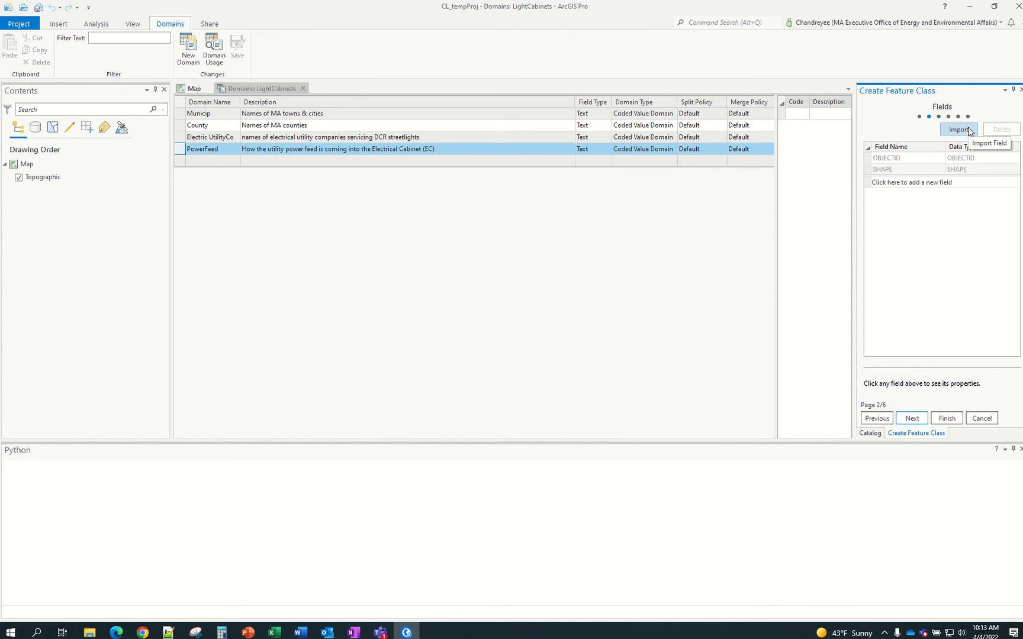
Browse the Projected > State Plane coordinate systems on the Spatial Reference page
{"action": "left_click", "coordinate": [910, 419]}
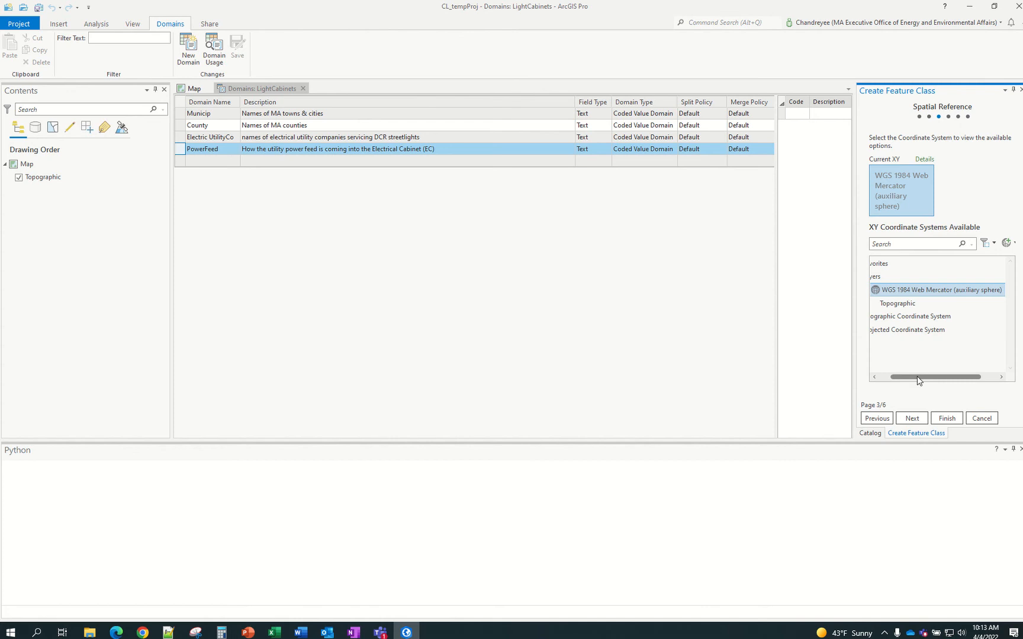
{"action": "left_click_drag", "start_coordinate": [917, 377], "coordinate": [886, 386]}
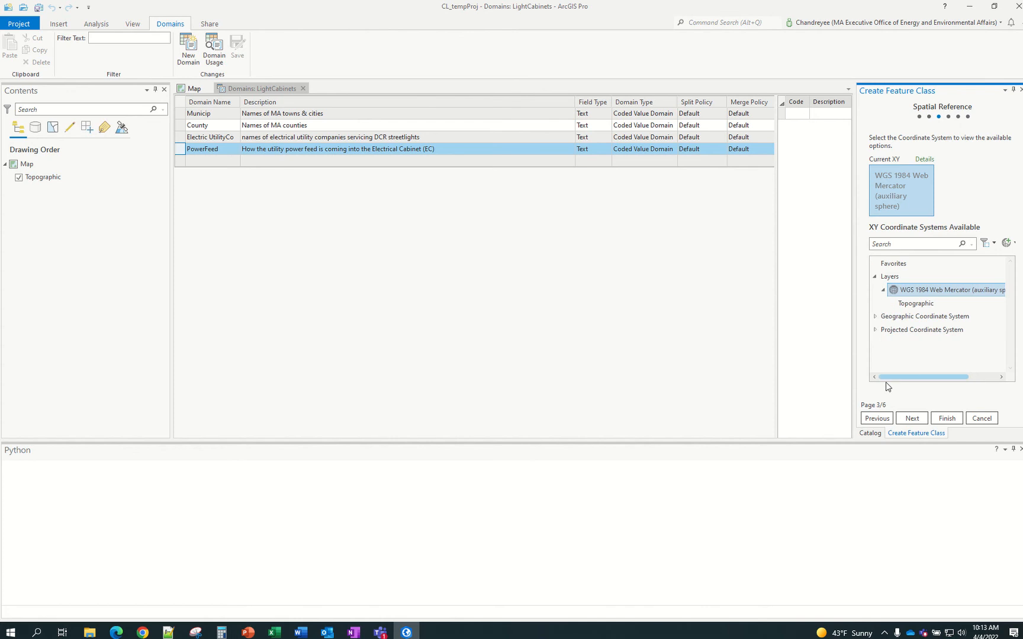
{"action": "left_click", "coordinate": [877, 331]}
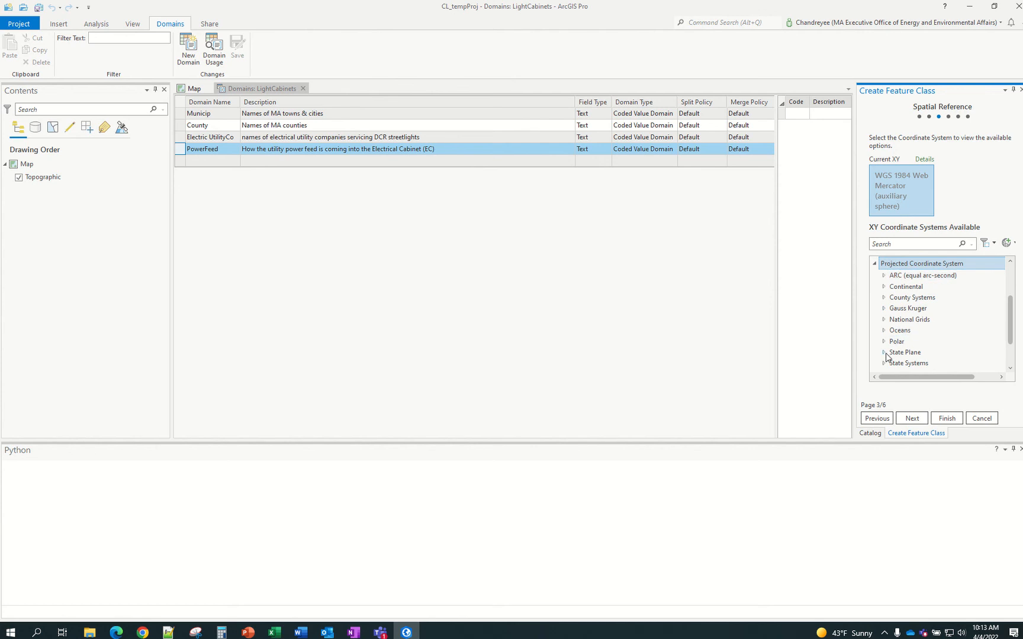
{"action": "left_click", "coordinate": [883, 353]}
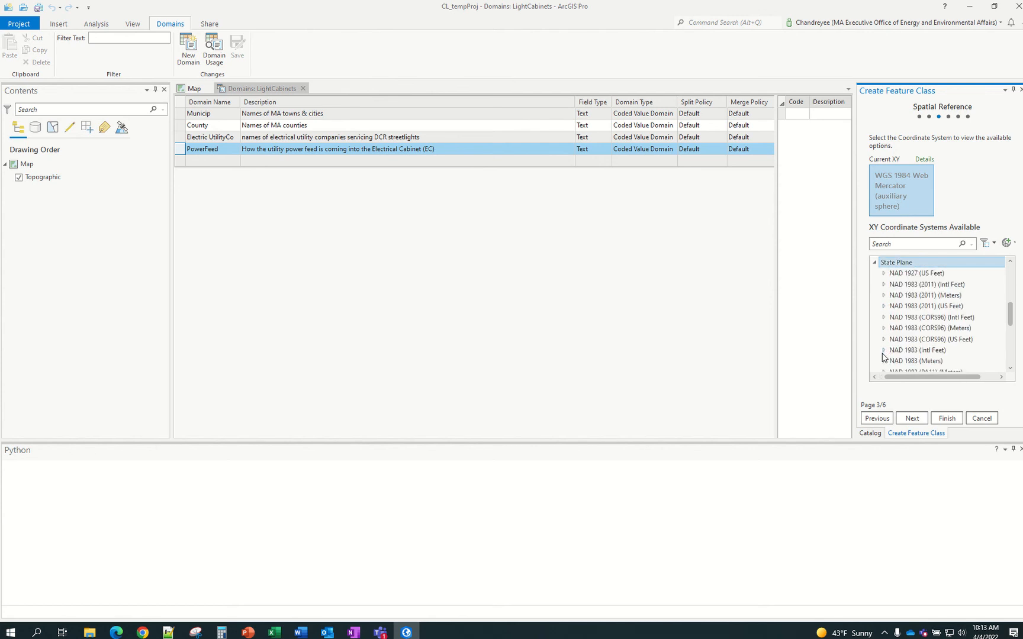
{"action": "scroll", "coordinate": [883, 357], "scroll_direction": "down", "scroll_amount": 1}
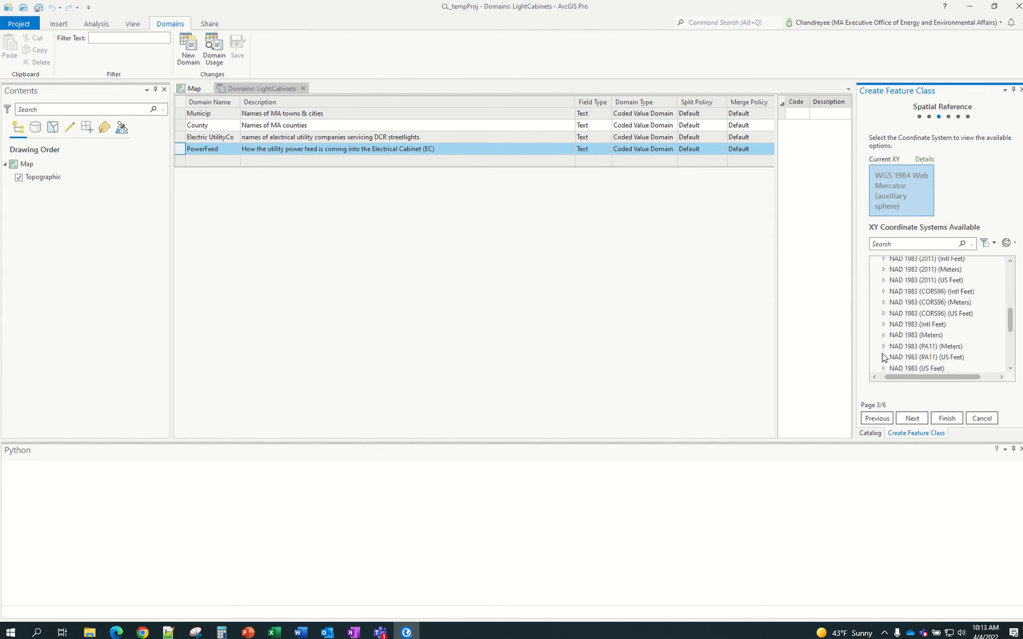
{"action": "scroll", "coordinate": [882, 355], "scroll_direction": "down", "scroll_amount": 1}
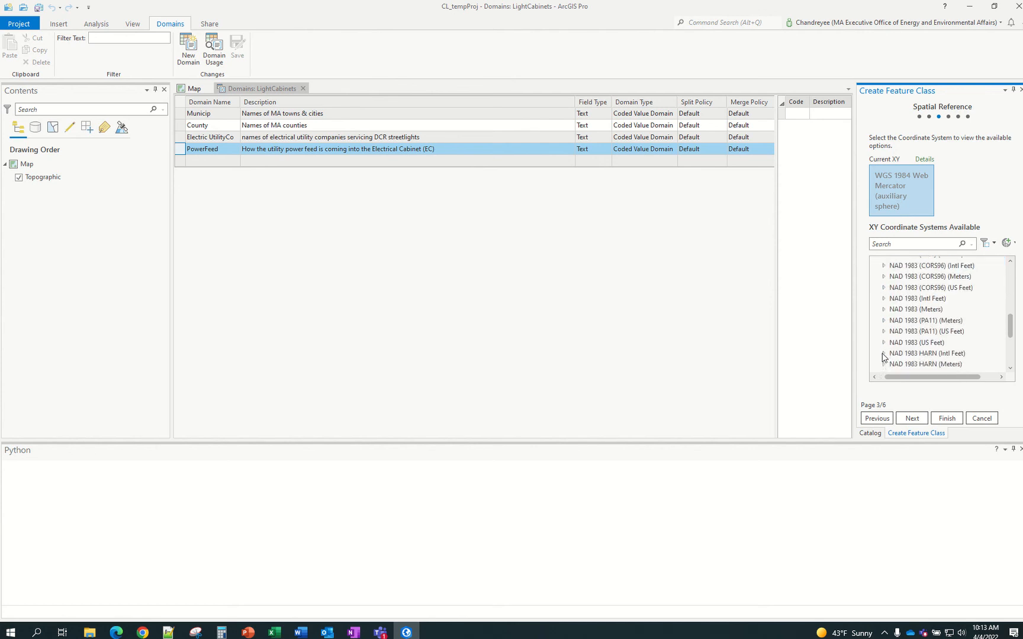
{"action": "left_click", "coordinate": [884, 321]}
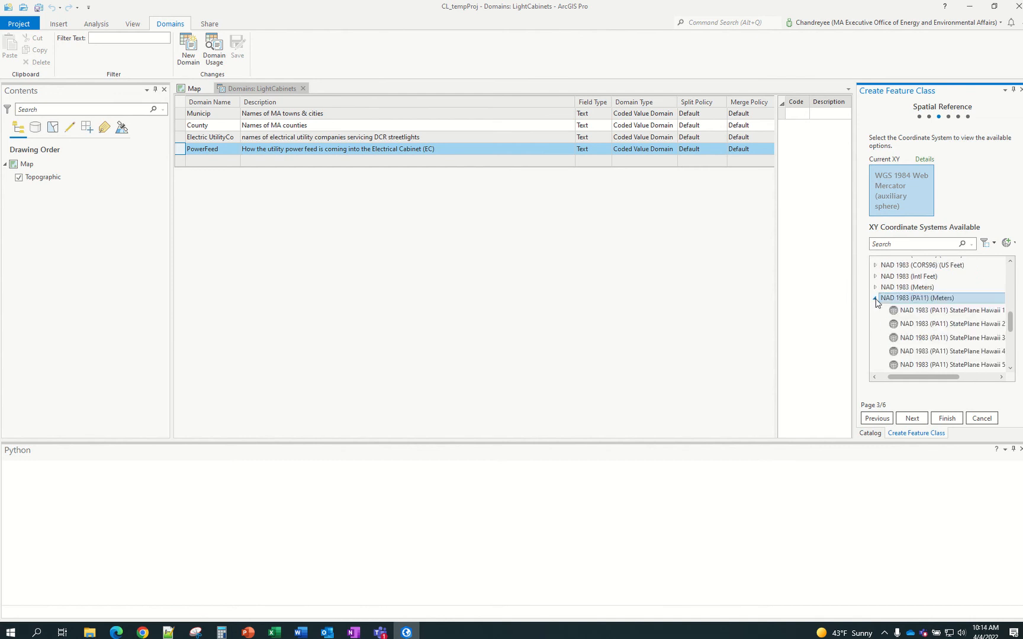
{"action": "left_click", "coordinate": [876, 299]}
{"action": "scroll", "coordinate": [879, 315], "scroll_direction": "up", "scroll_amount": 1}
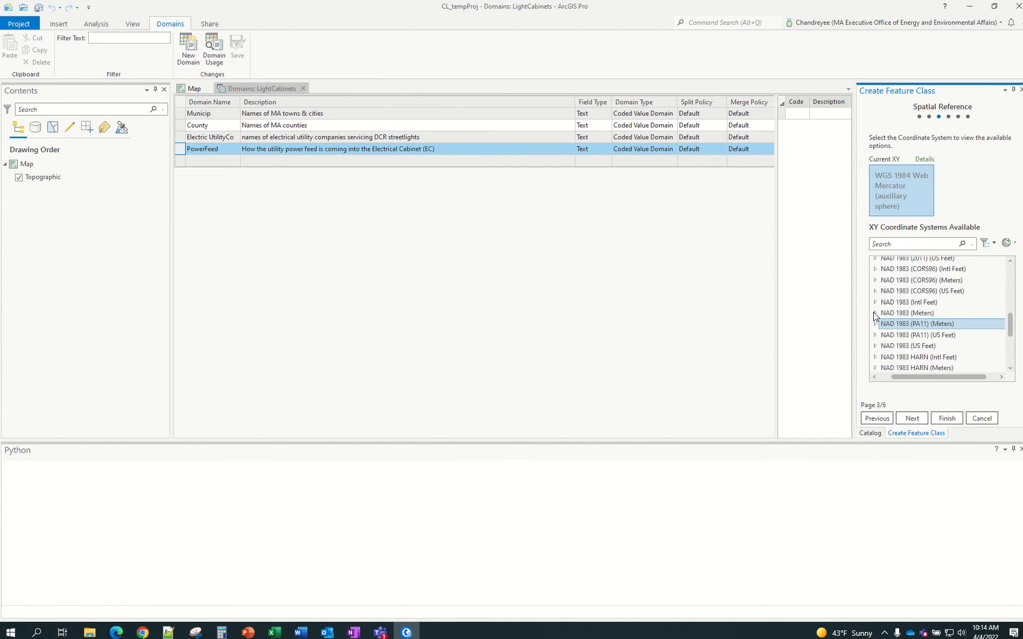
Choose NAD 1983 StatePlane Massachusetts FIPS 2001 (Meters) under NAD 1983 (Meters)
{"action": "left_click", "coordinate": [875, 313]}
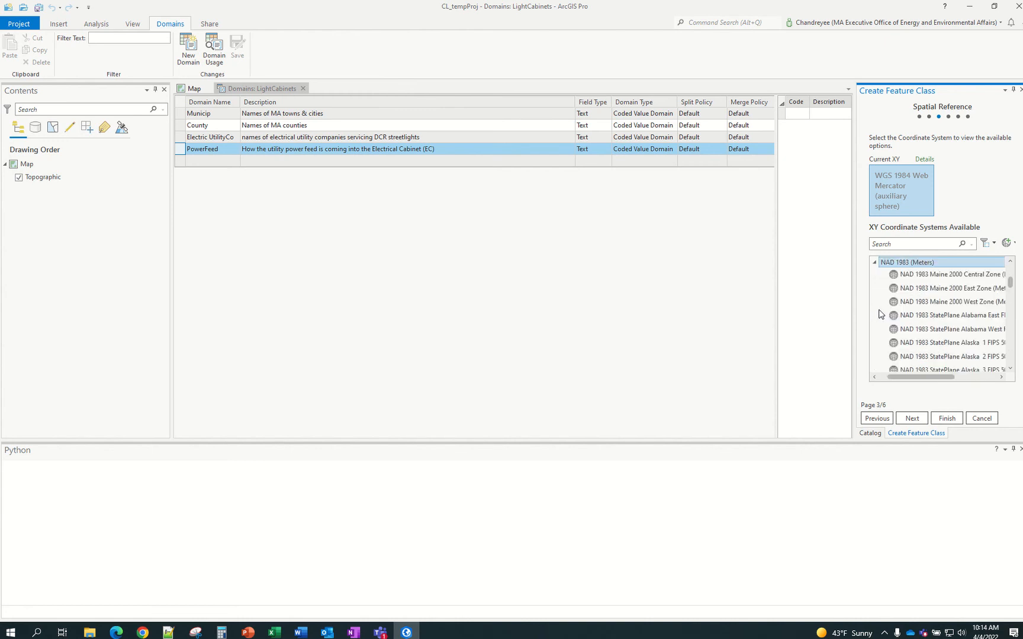
{"action": "left_click_drag", "start_coordinate": [910, 375], "coordinate": [918, 380]}
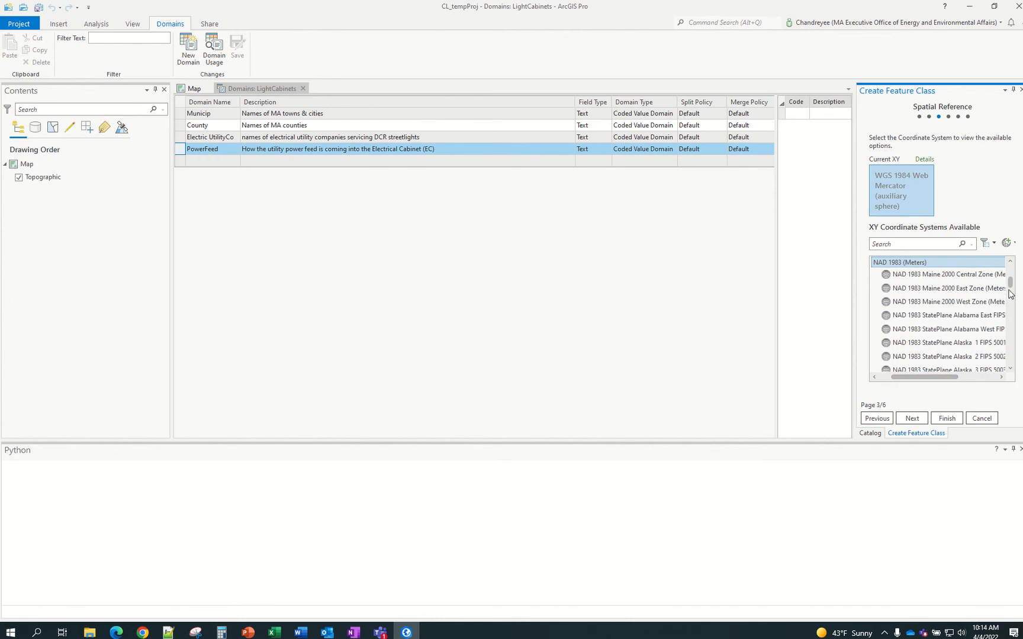
{"action": "left_click_drag", "start_coordinate": [1012, 288], "coordinate": [1013, 320]}
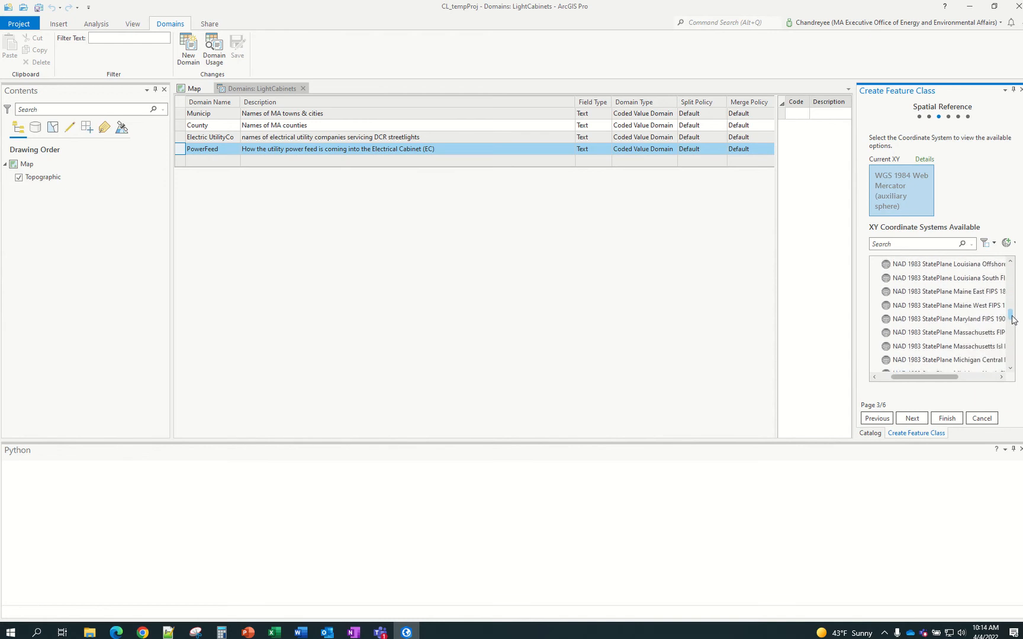
{"action": "left_click_drag", "start_coordinate": [934, 378], "coordinate": [965, 380]}
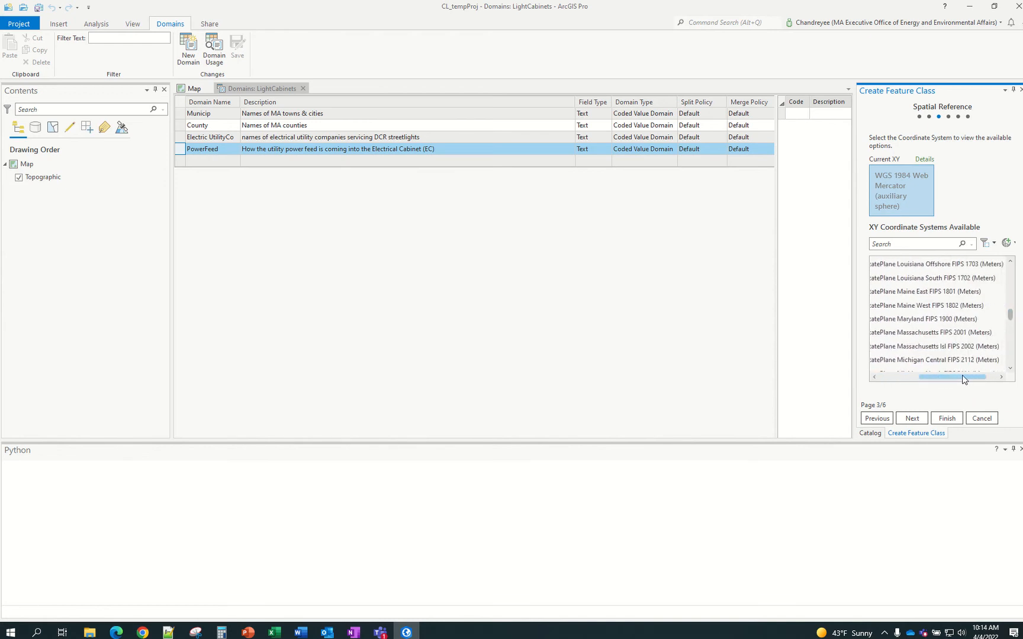
{"action": "left_click", "coordinate": [921, 333]}
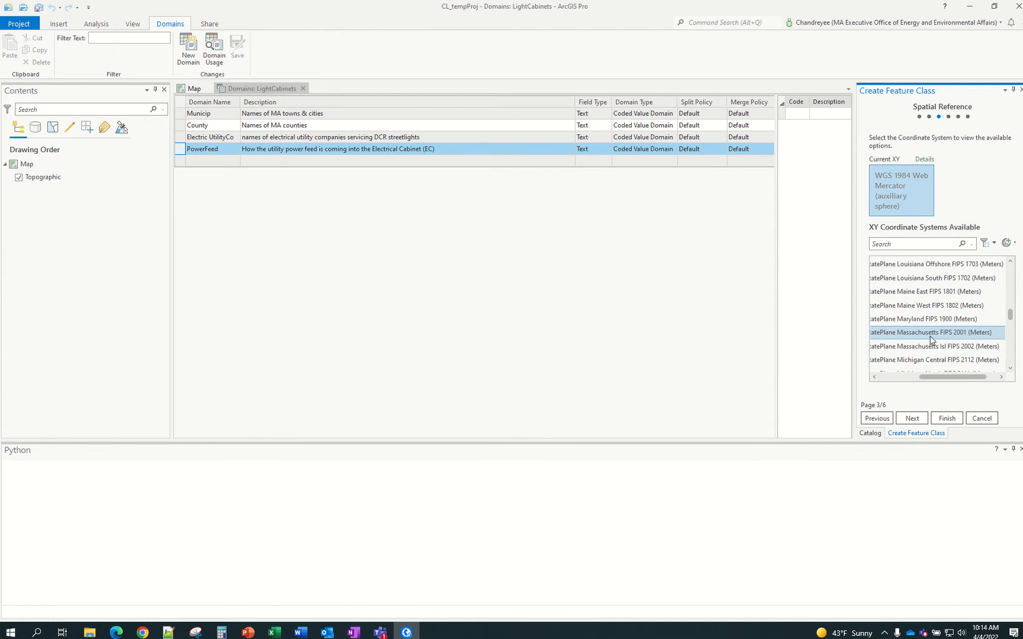
{"action": "left_click", "coordinate": [936, 348]}
{"action": "left_click", "coordinate": [933, 333]}
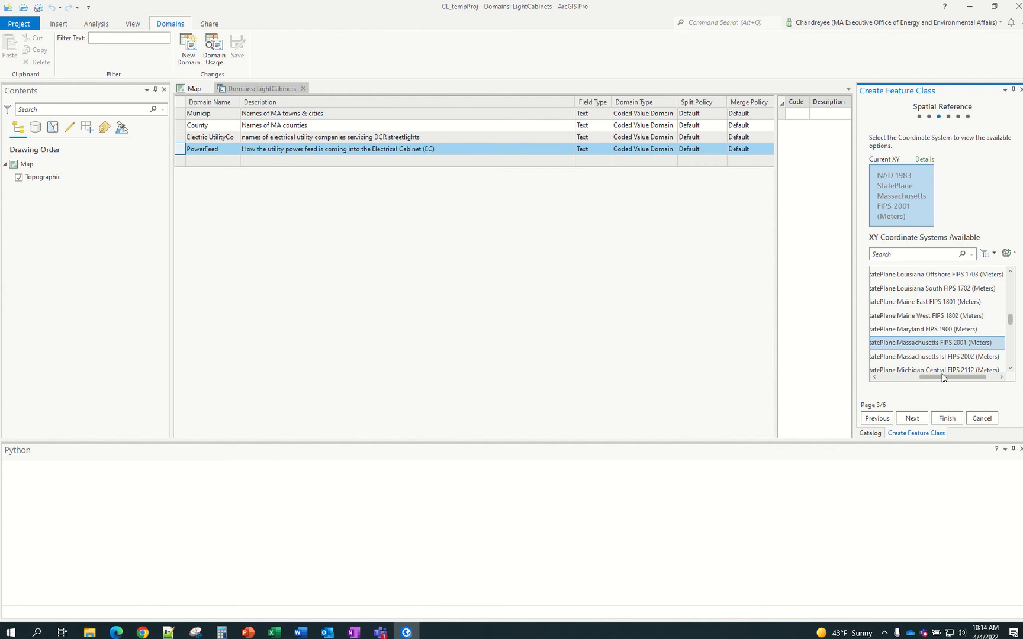
{"action": "left_click_drag", "start_coordinate": [943, 379], "coordinate": [872, 382]}
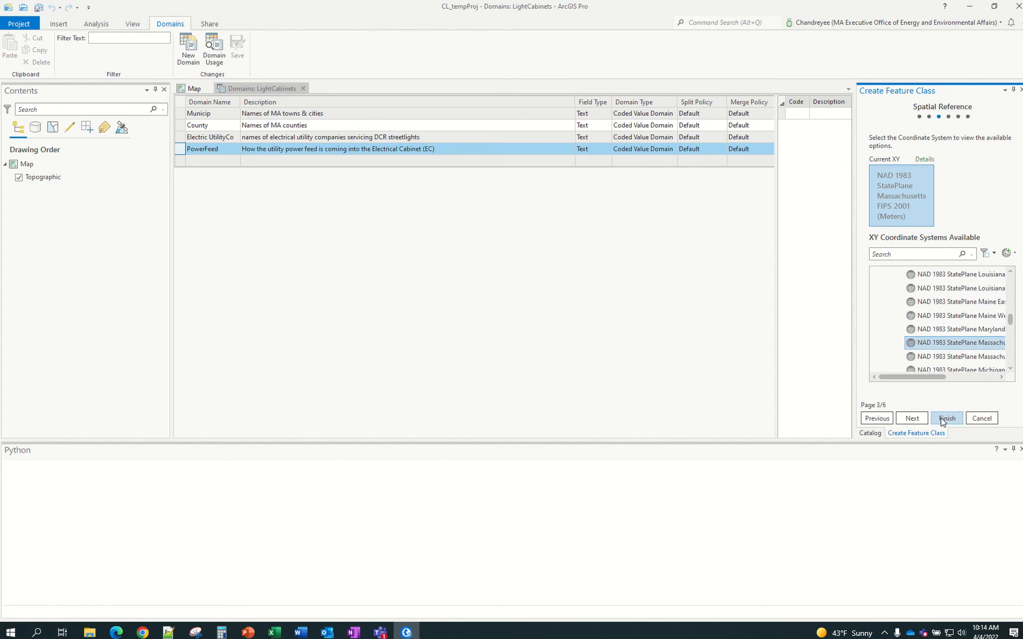
Keep the default tolerance, resolution and storage settings and finish creating ElectricalCabinets
{"action": "left_click", "coordinate": [913, 419]}
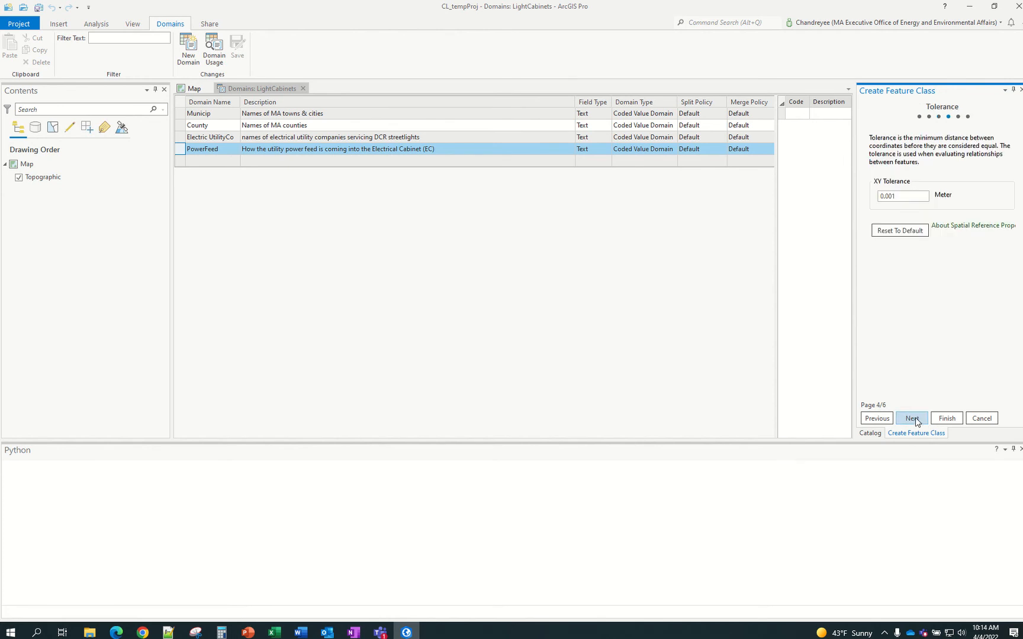
{"action": "left_click", "coordinate": [915, 419]}
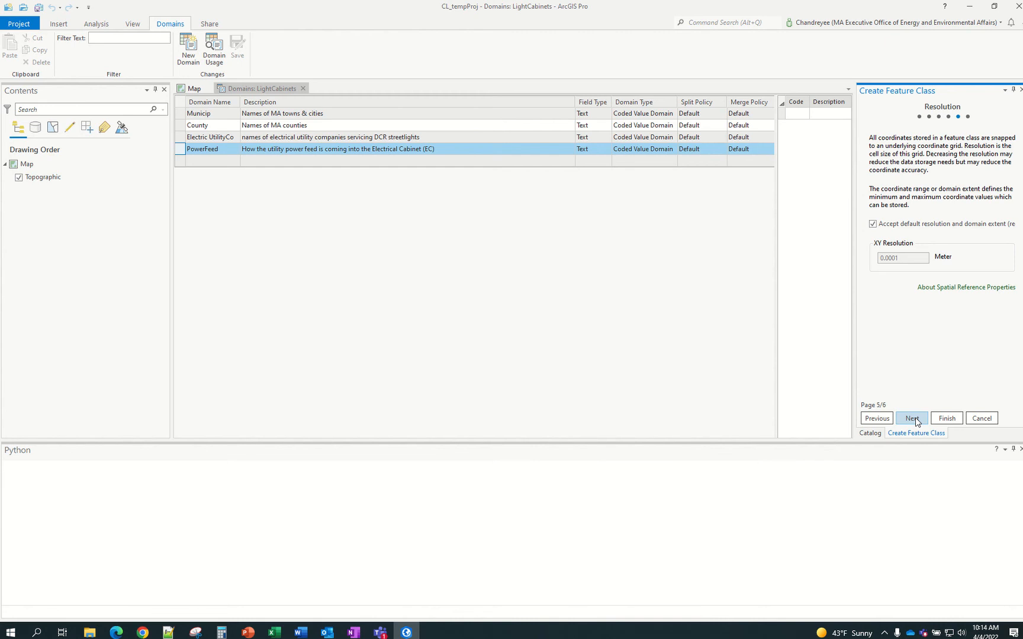
{"action": "left_click", "coordinate": [915, 419]}
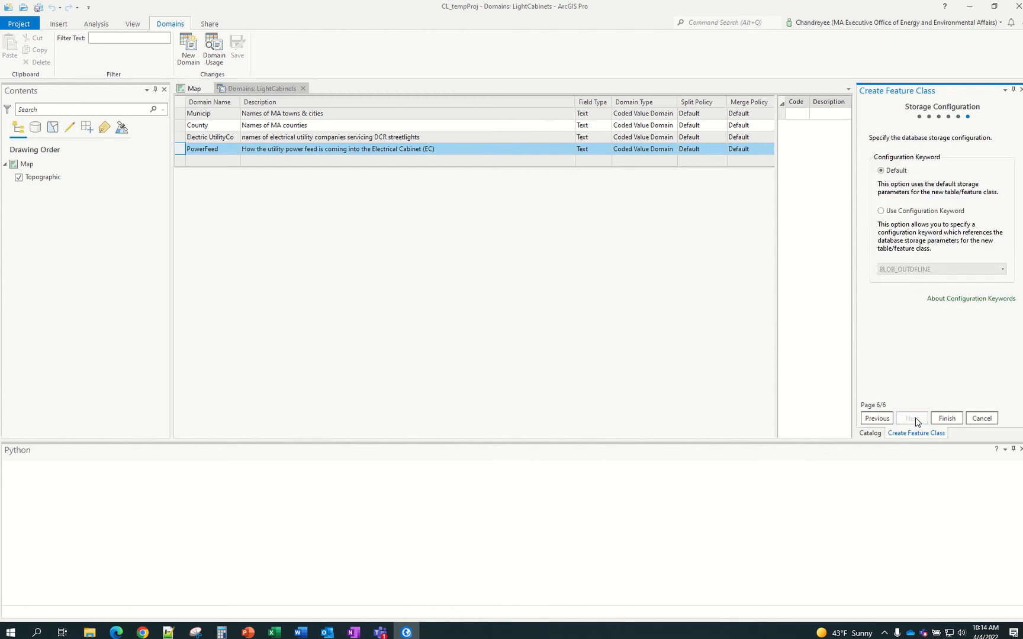
{"action": "left_click", "coordinate": [946, 418]}
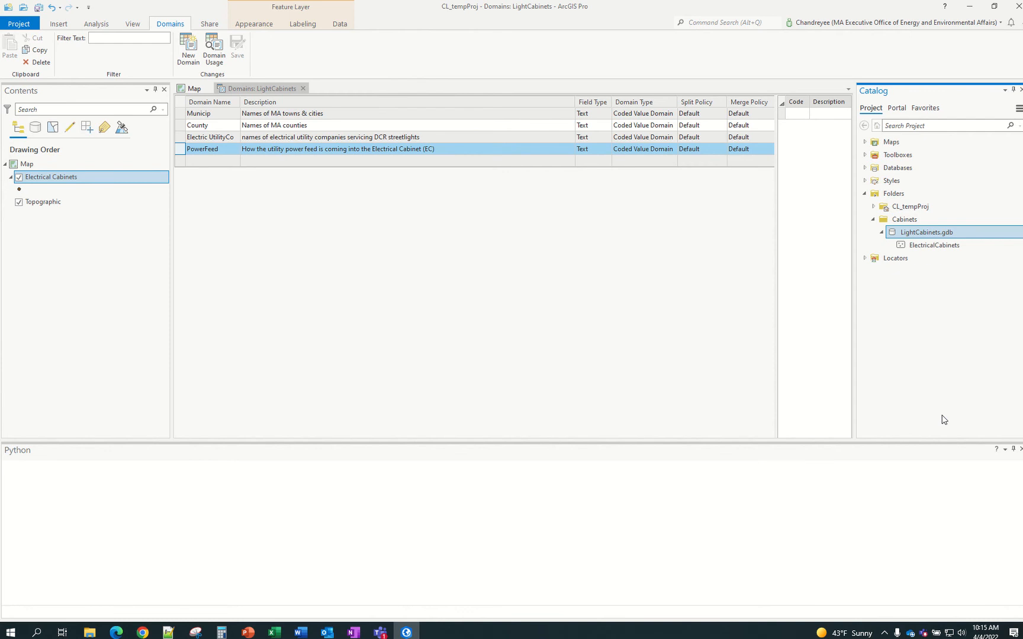
{"action": "right_click", "coordinate": [906, 250]}
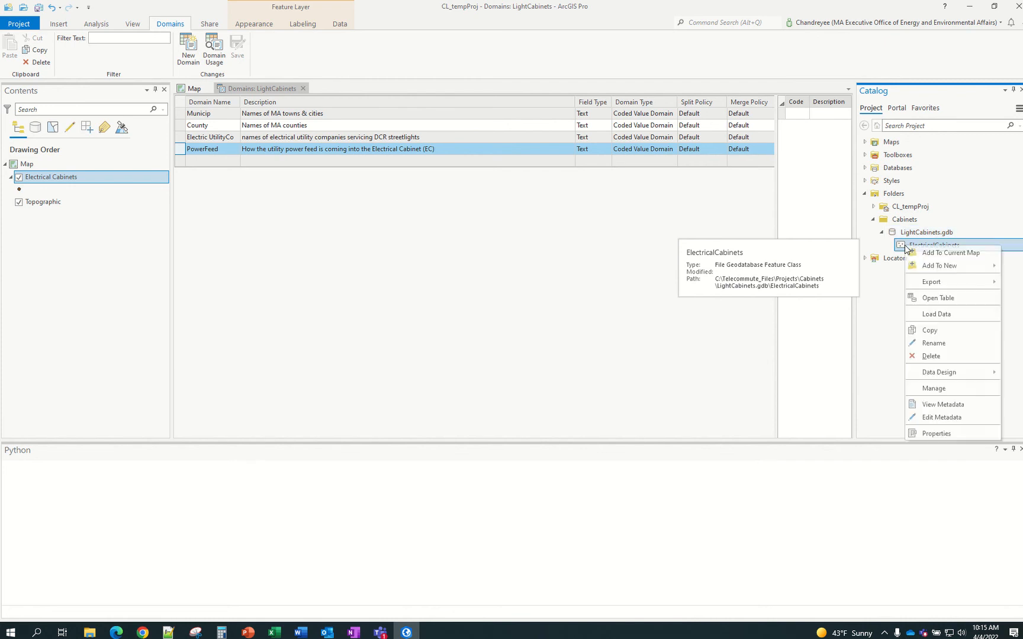
{"action": "left_click", "coordinate": [934, 434]}
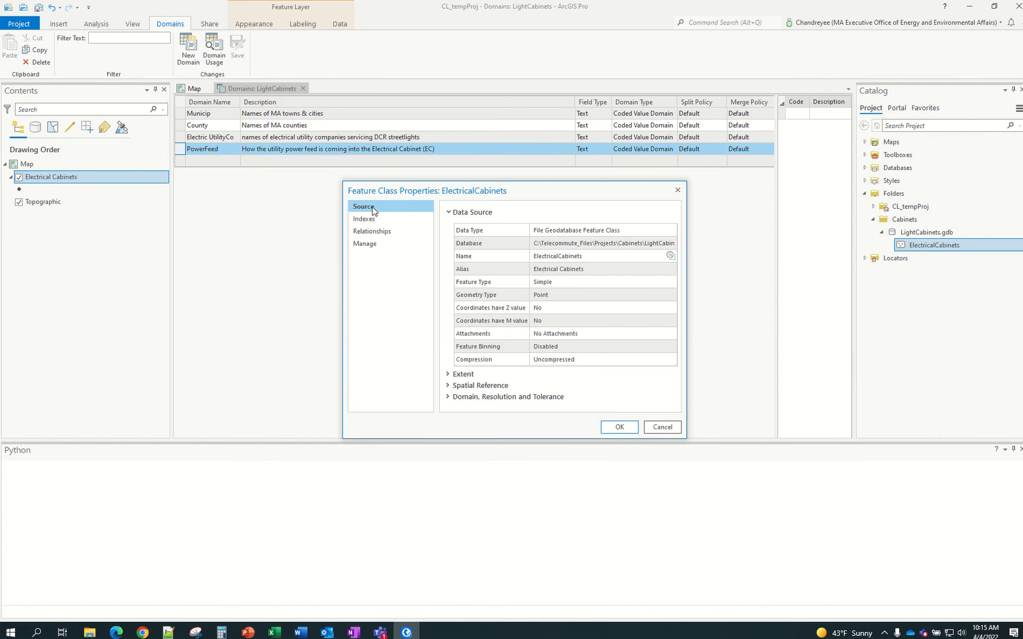
{"action": "left_click", "coordinate": [502, 231]}
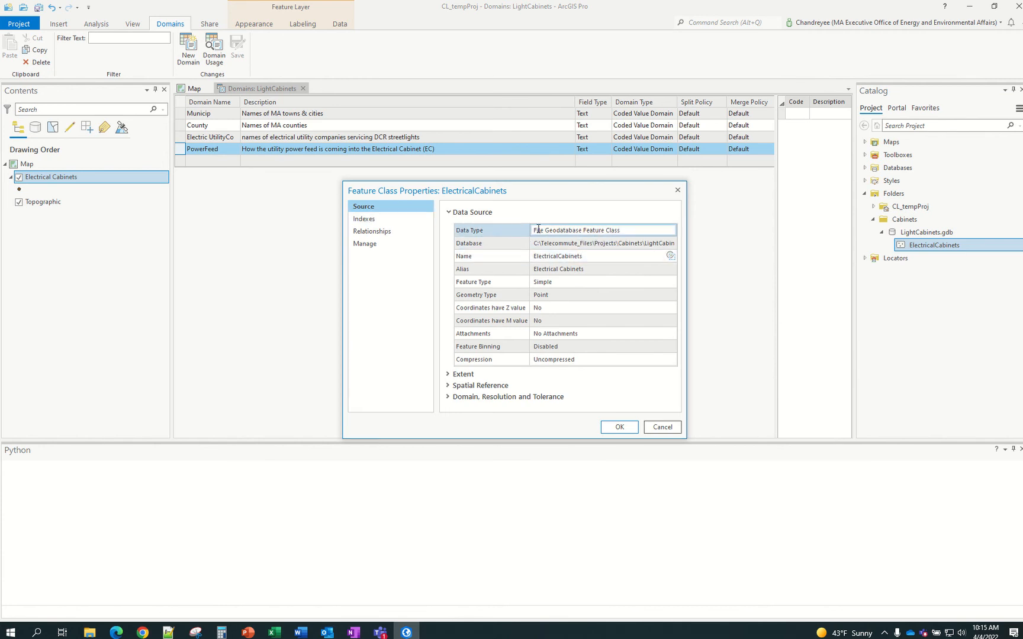
{"action": "left_click", "coordinate": [582, 242]}
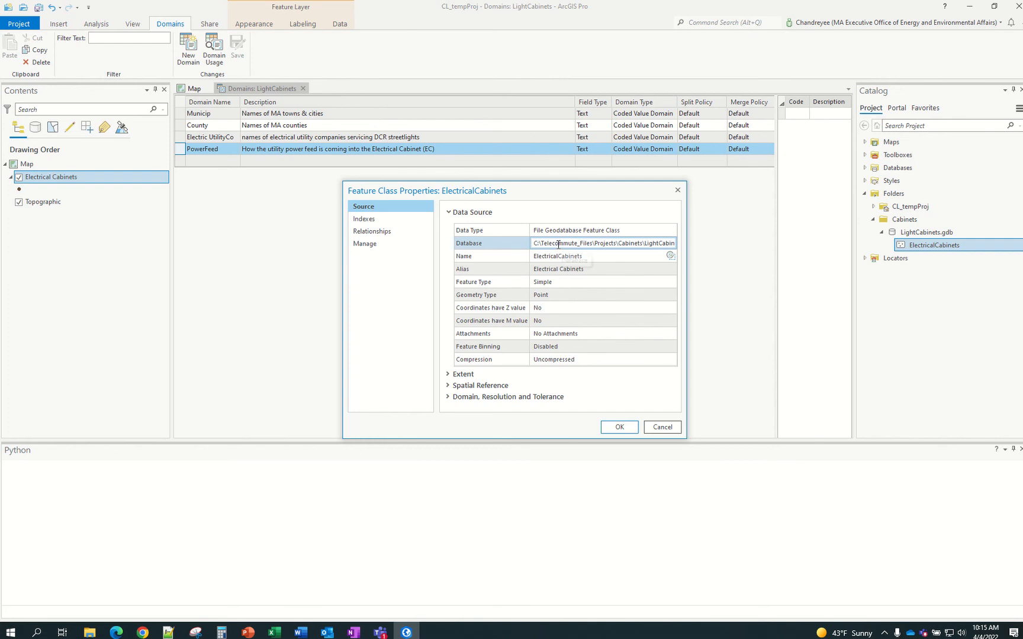
{"action": "left_click", "coordinate": [508, 270]}
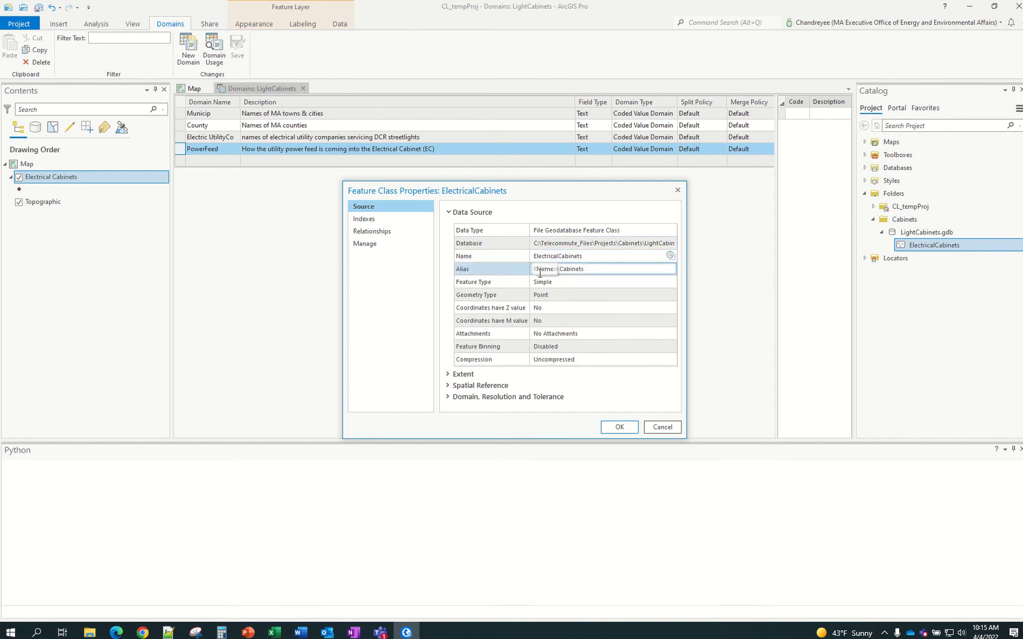
{"action": "left_click", "coordinate": [374, 220]}
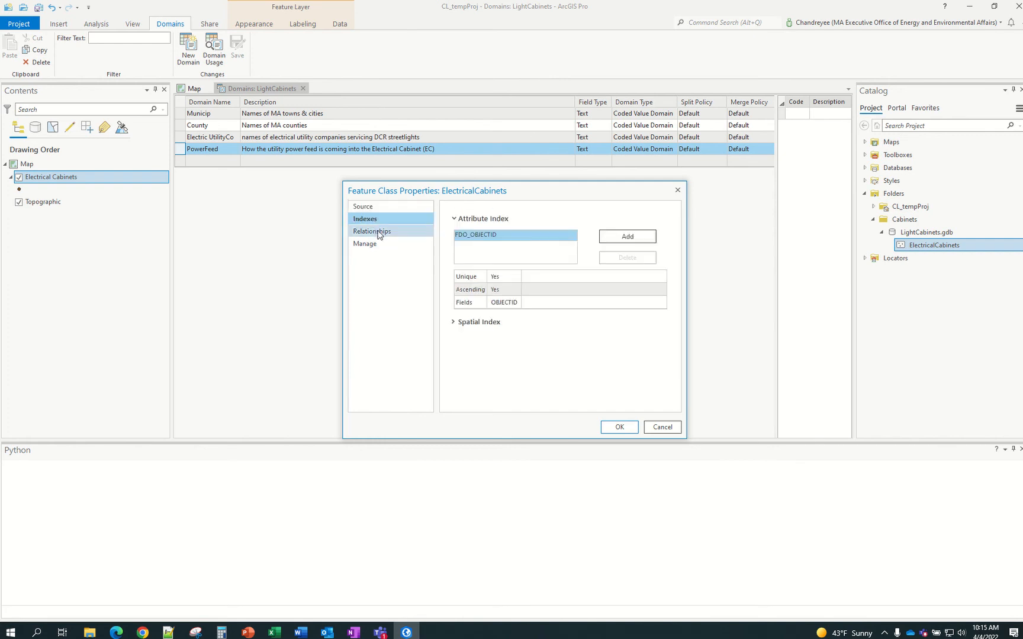
{"action": "left_click", "coordinate": [379, 232]}
{"action": "left_click", "coordinate": [379, 245]}
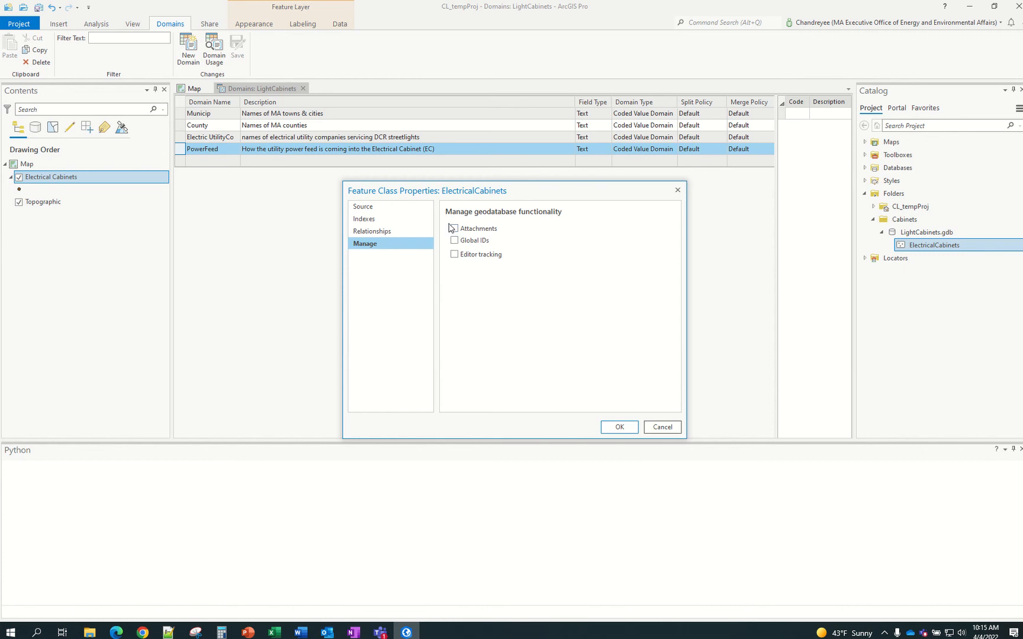
{"action": "left_click", "coordinate": [656, 434]}
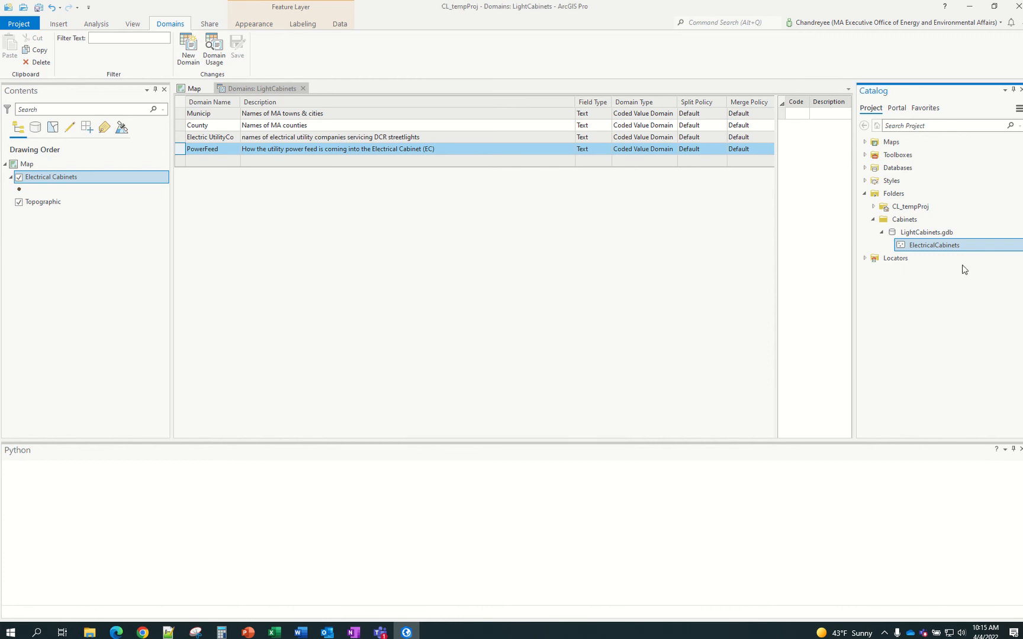
{"action": "right_click", "coordinate": [928, 247]}
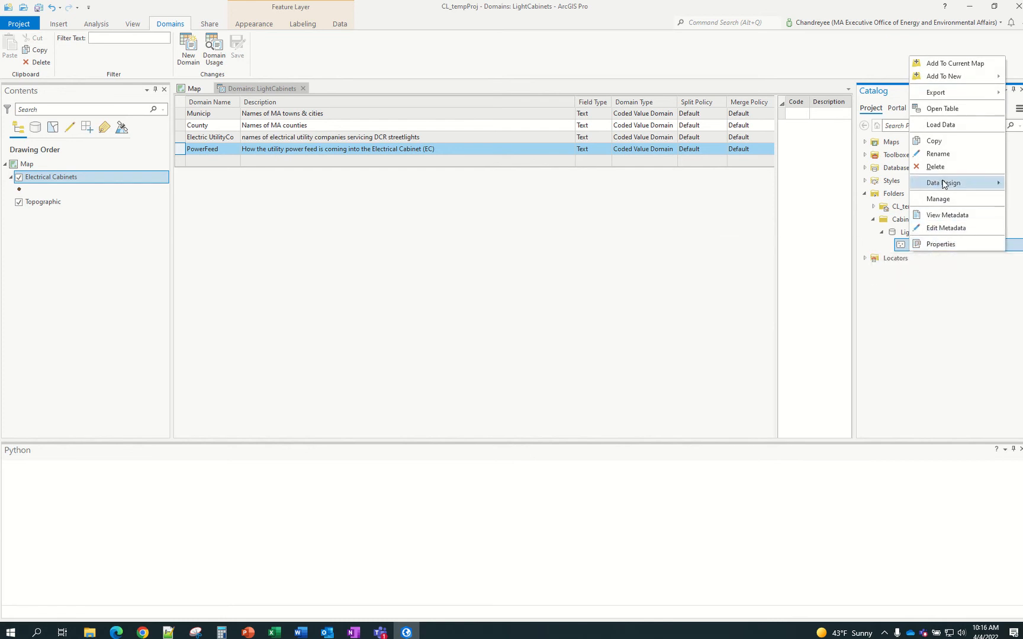
{"action": "mouse_move", "coordinate": [936, 183]}
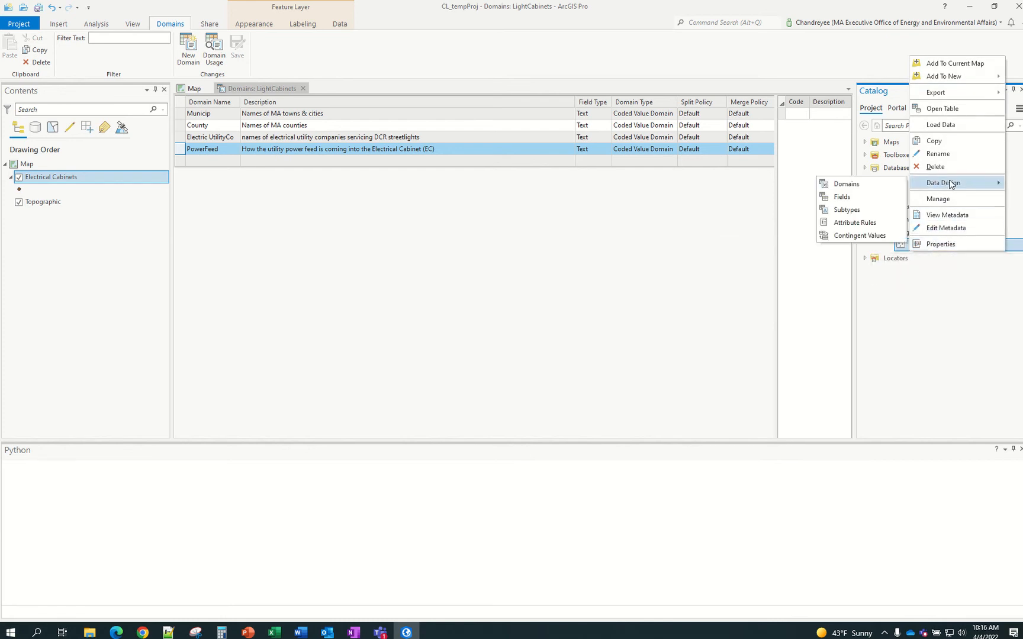
{"action": "left_click", "coordinate": [858, 199]}
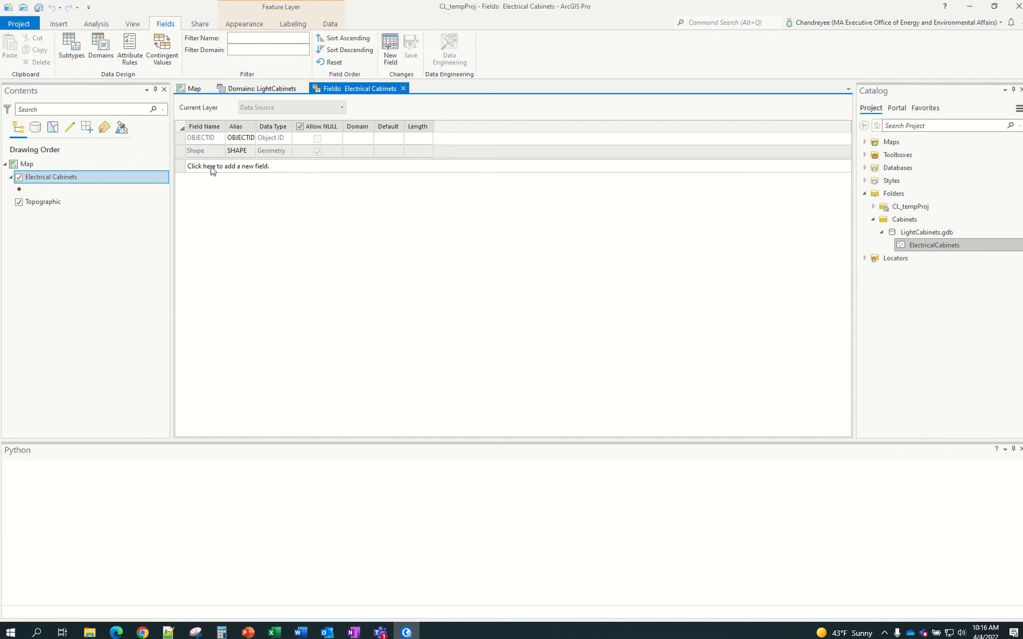
{"action": "left_click", "coordinate": [920, 245]}
{"action": "left_click", "coordinate": [404, 89]}
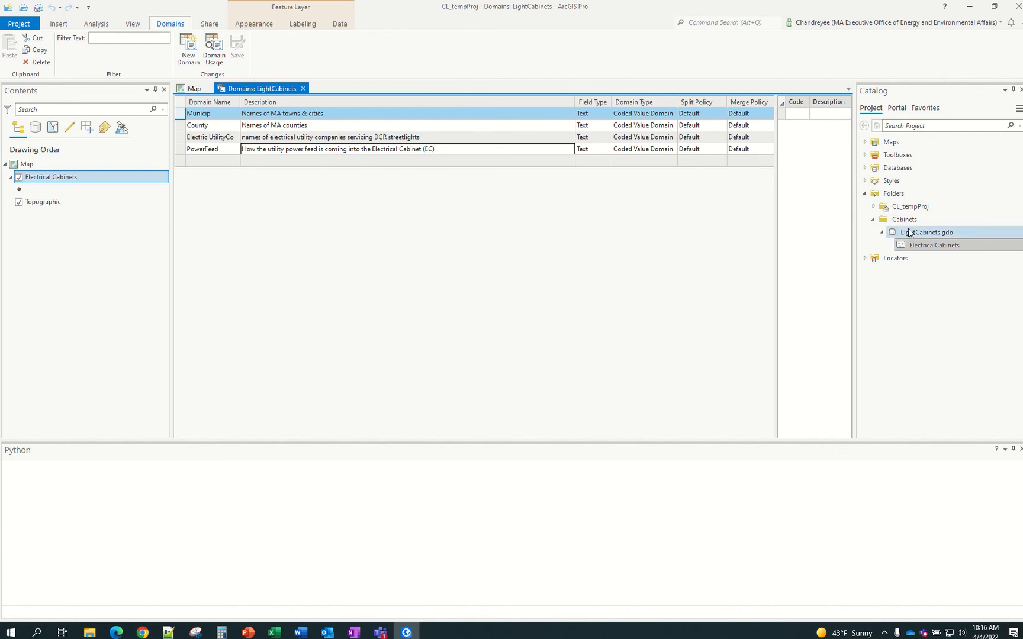
{"action": "left_click", "coordinate": [275, 632]}
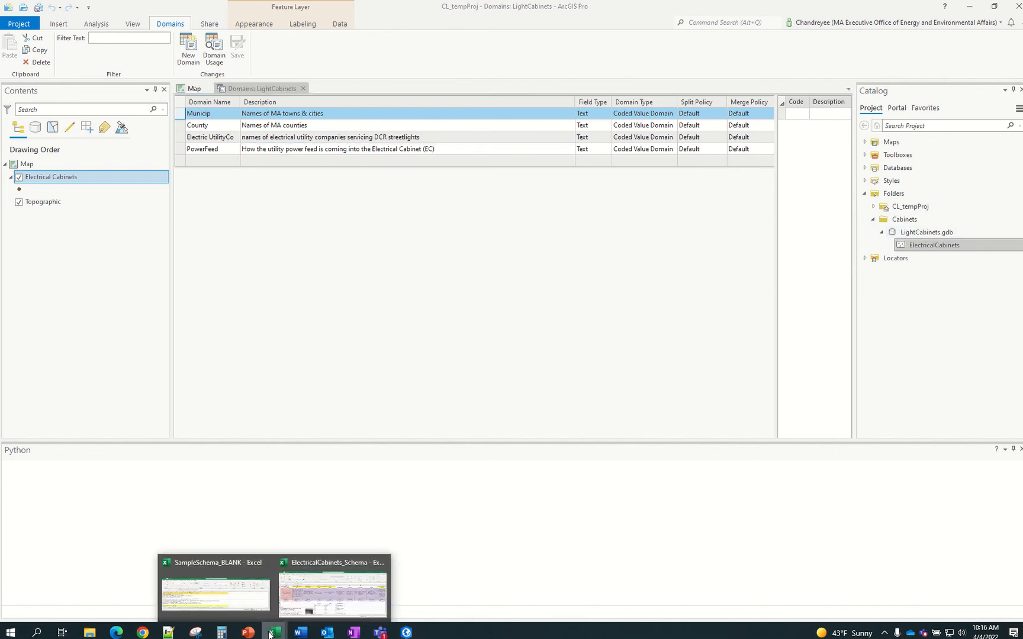
{"action": "mouse_move", "coordinate": [323, 599]}
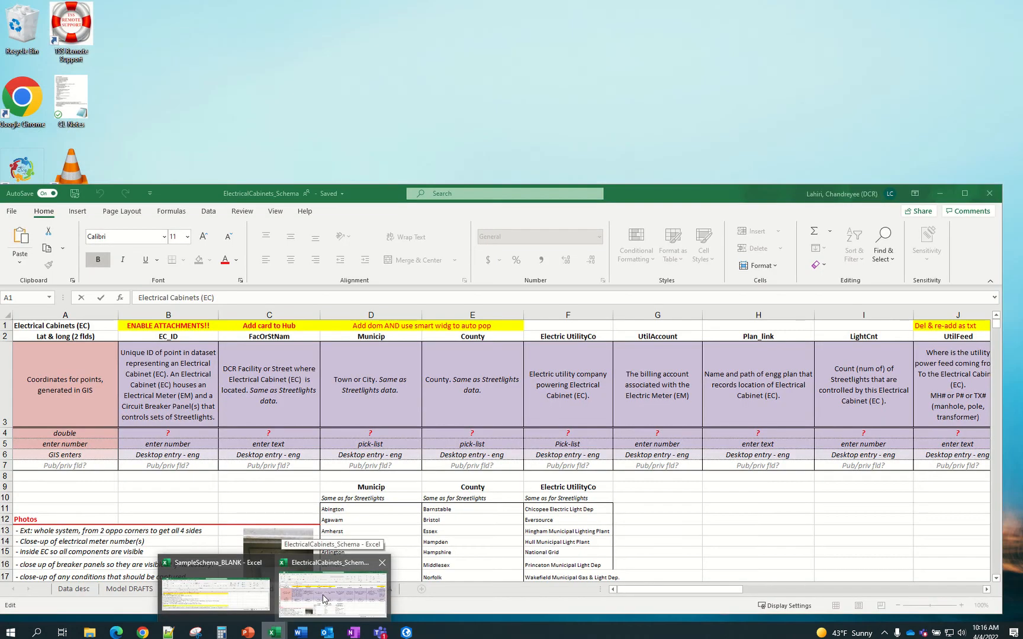
{"action": "left_click", "coordinate": [323, 599]}
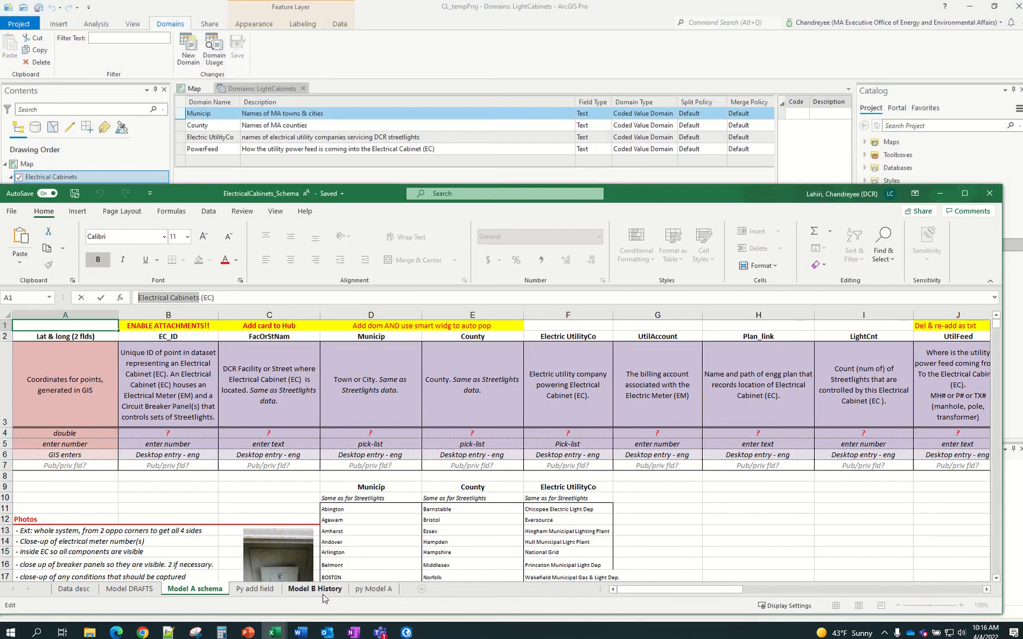
{"action": "left_click", "coordinate": [261, 593]}
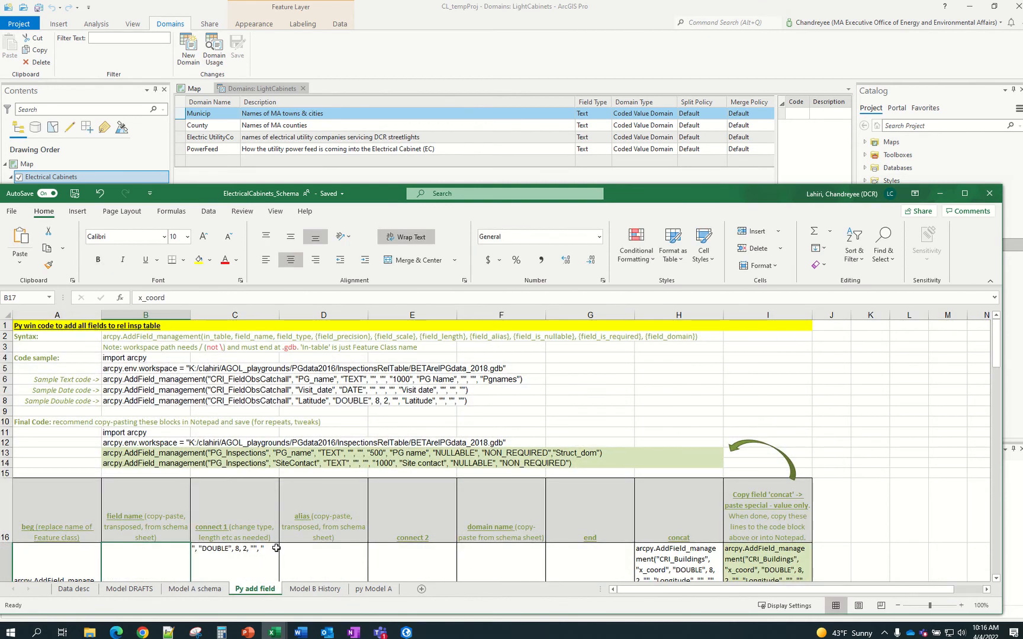
{"action": "left_click", "coordinate": [129, 356]}
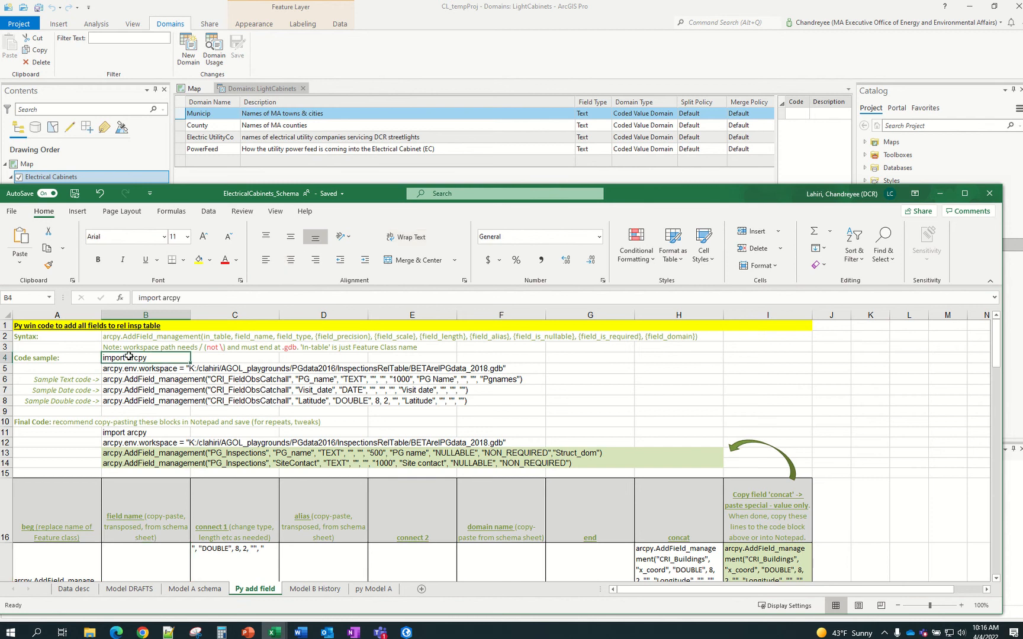
{"action": "left_click", "coordinate": [127, 369]}
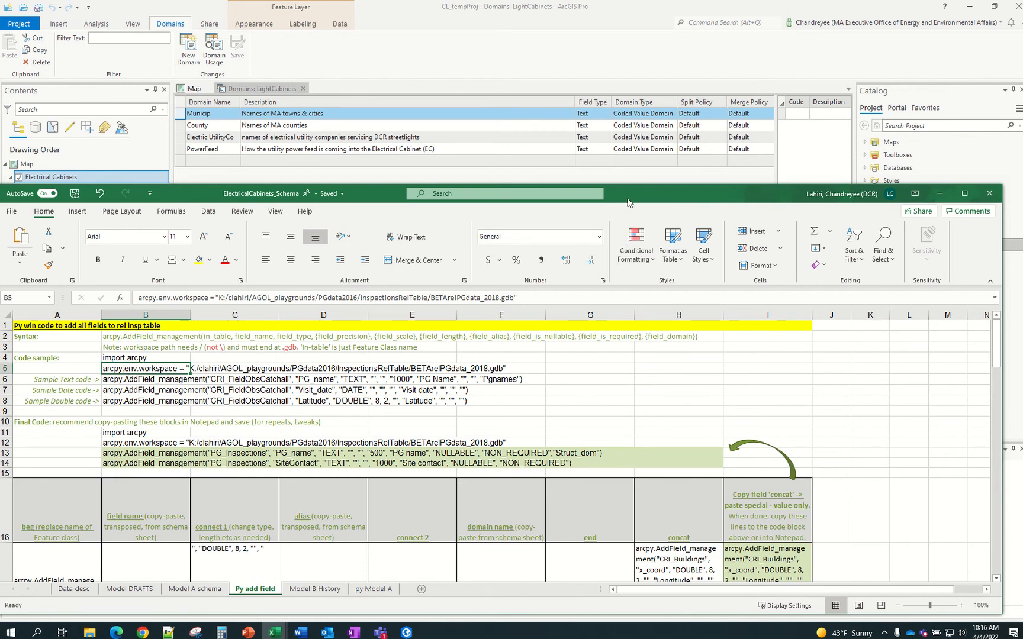
{"action": "left_click", "coordinate": [203, 369]}
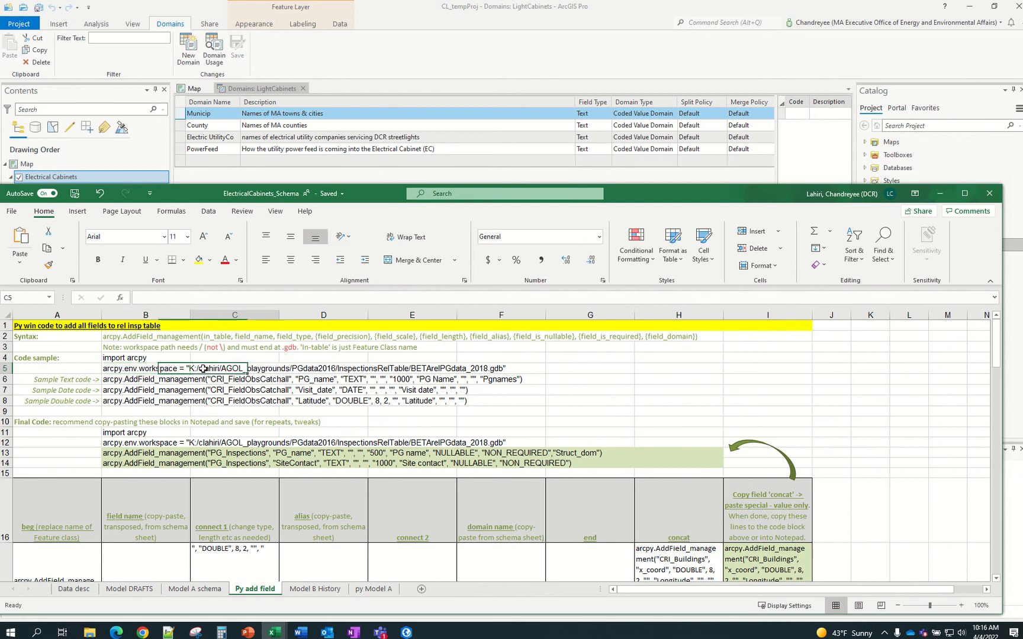
{"action": "left_click", "coordinate": [152, 372]}
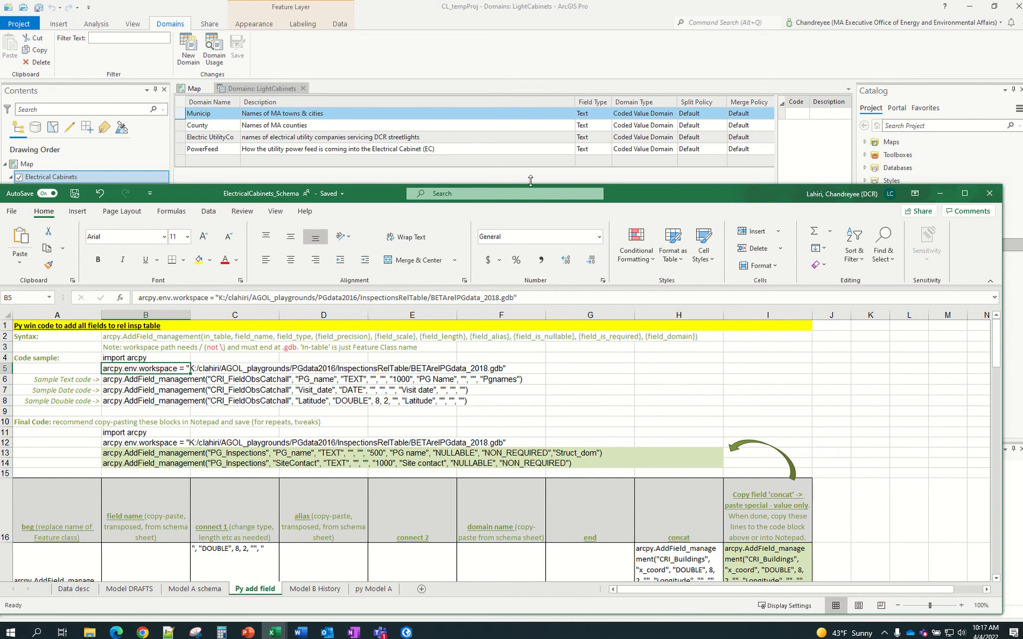
Copy LightCabinets.gdb's full file path from its geodatabase Properties
{"action": "left_click", "coordinate": [484, 70]}
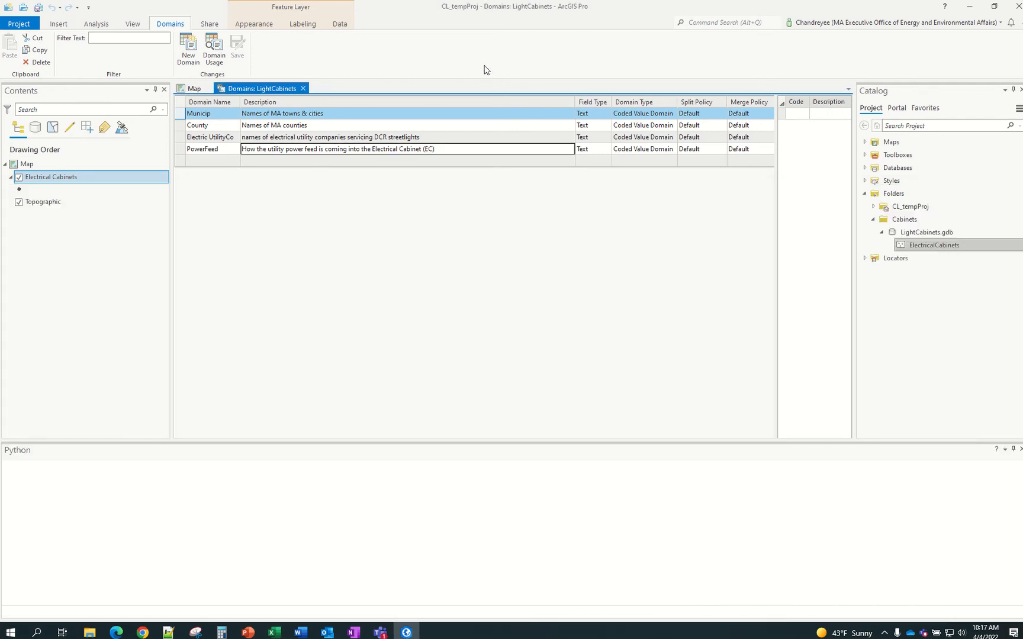
{"action": "left_click", "coordinate": [917, 235]}
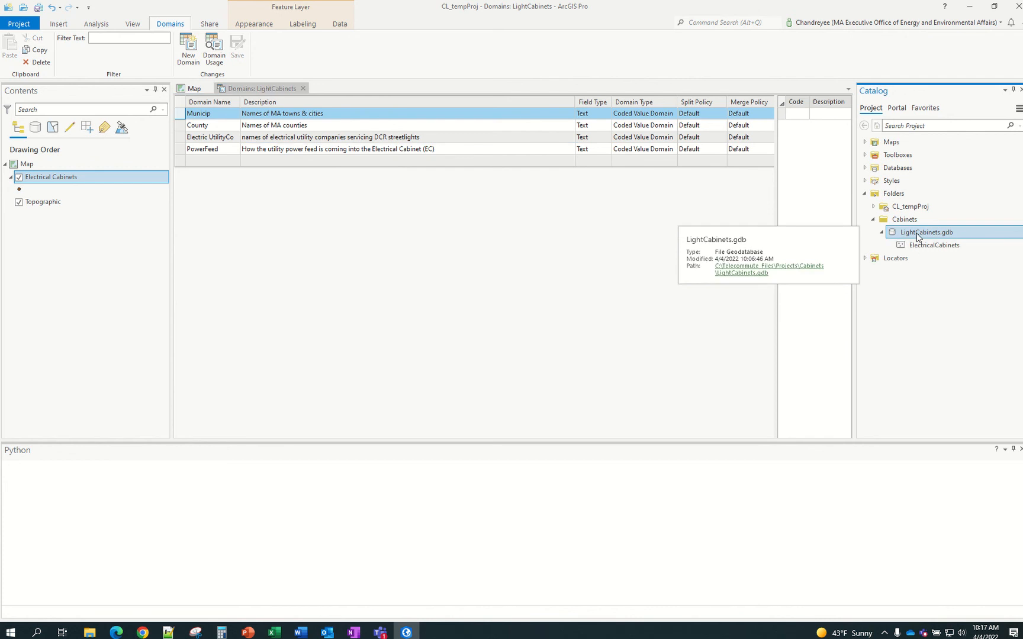
{"action": "right_click", "coordinate": [917, 235]}
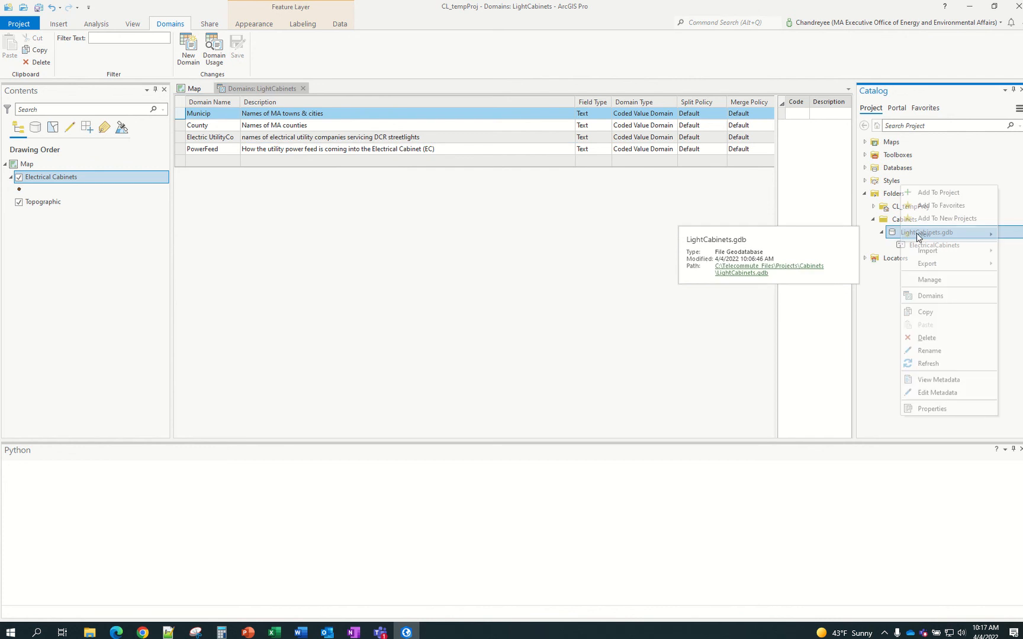
{"action": "left_click", "coordinate": [948, 408]}
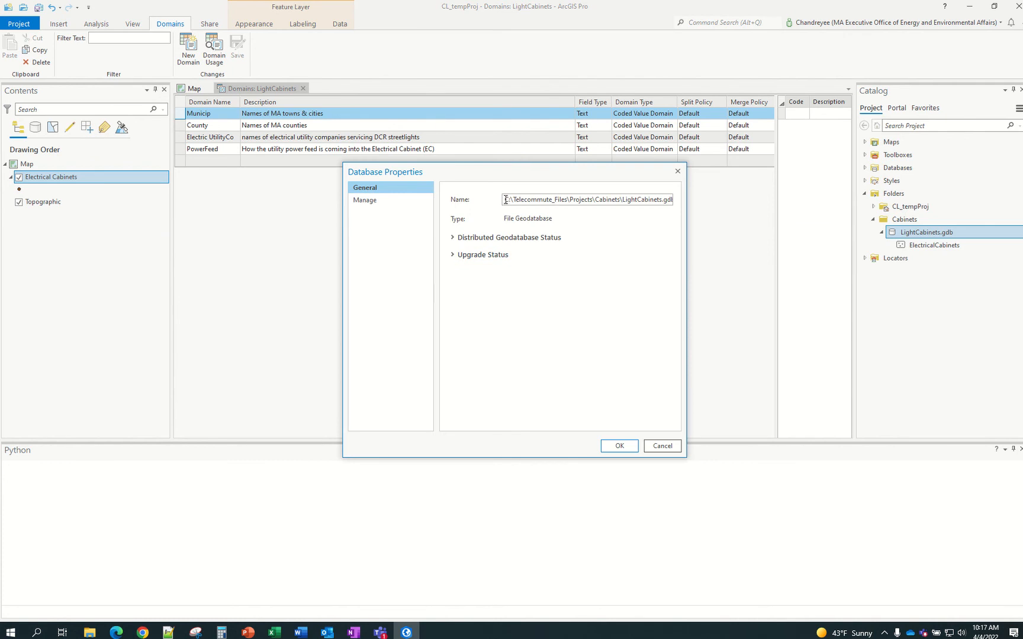
{"action": "left_click_drag", "start_coordinate": [505, 199], "coordinate": [708, 212]}
{"action": "key", "text": "ctrl+c"}
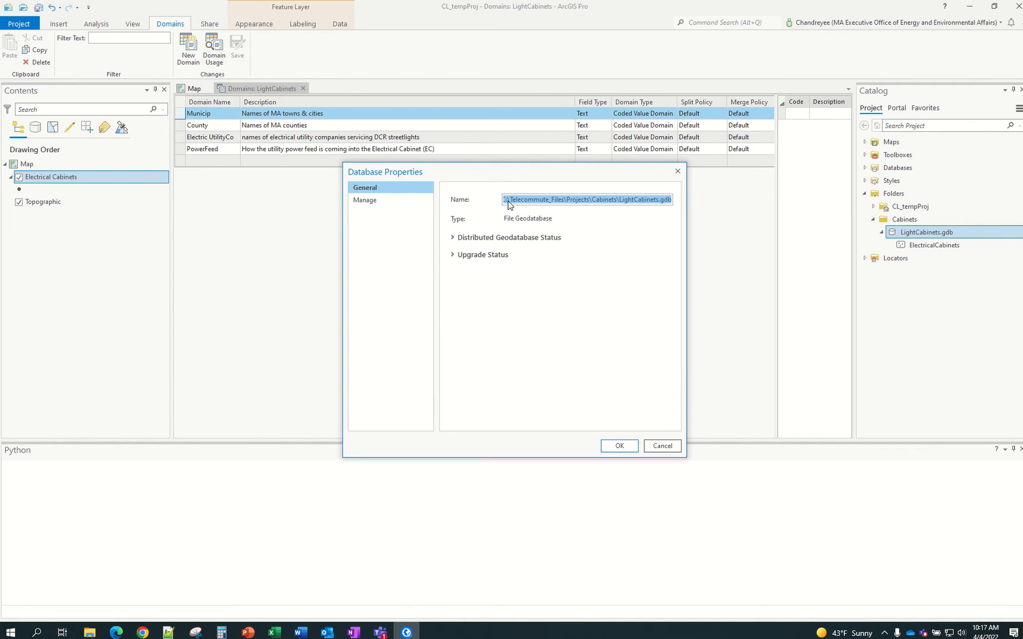
{"action": "left_click", "coordinate": [621, 446]}
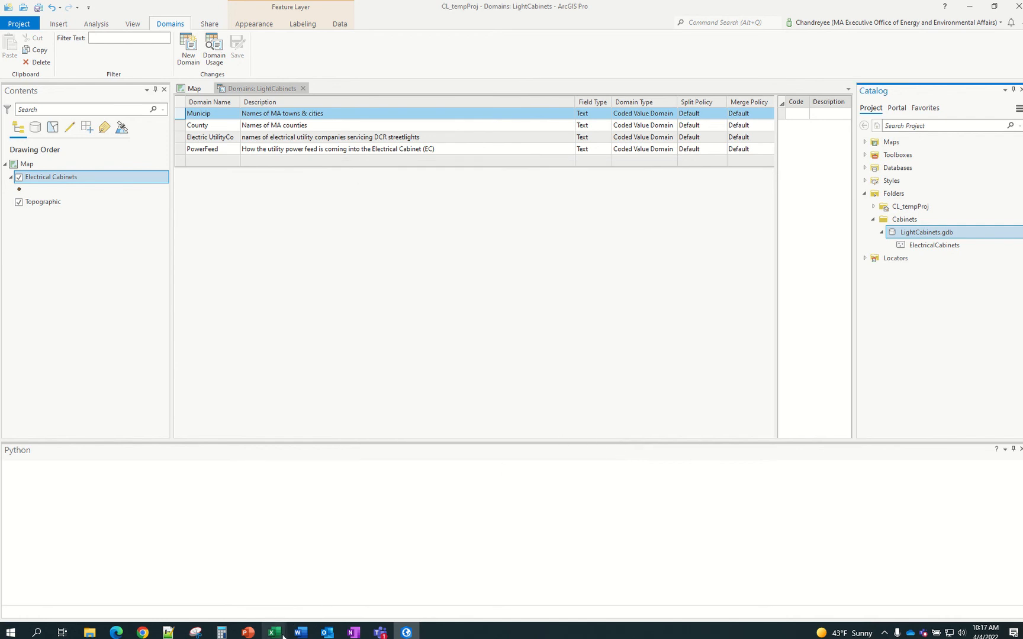
Replace the old K: path in B5's arcpy.env.workspace line with the LightCabinets.gdb path
{"action": "mouse_move", "coordinate": [283, 635]}
{"action": "left_click", "coordinate": [301, 602]}
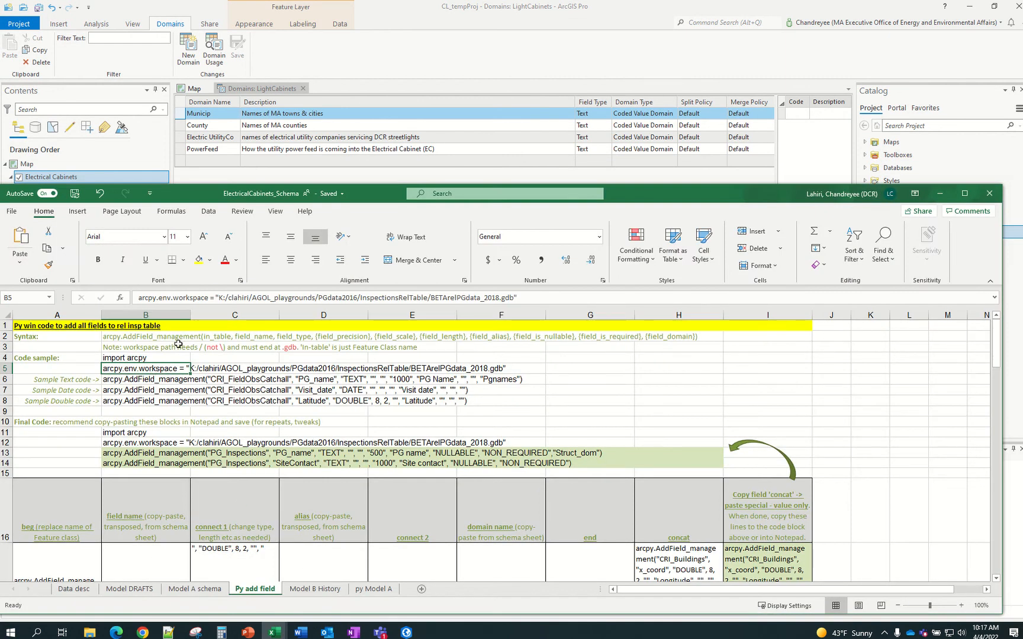
{"action": "left_click", "coordinate": [220, 298]}
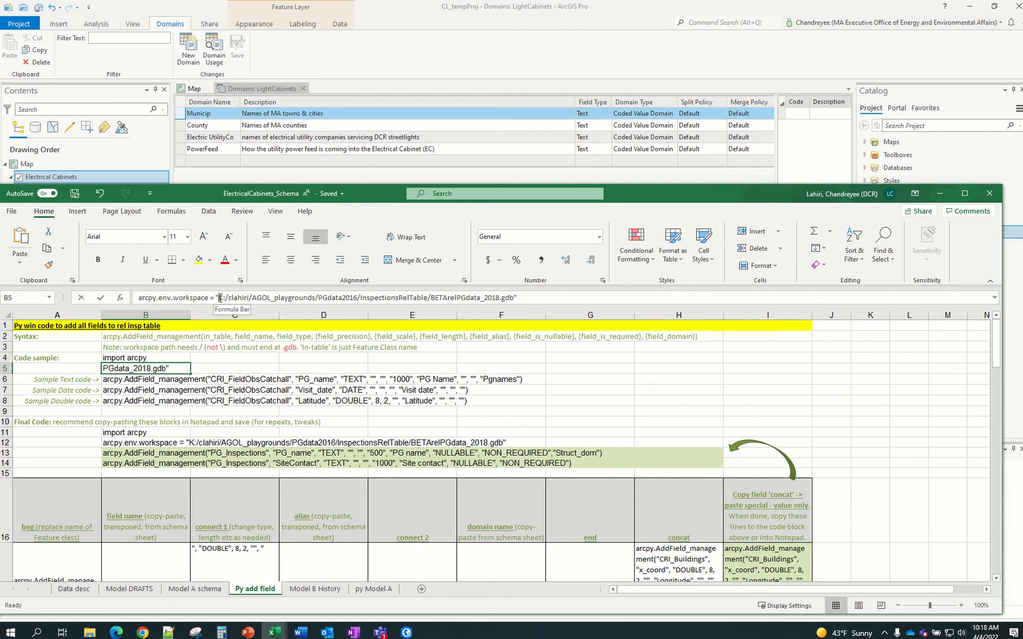
{"action": "left_click_drag", "start_coordinate": [220, 298], "coordinate": [515, 301]}
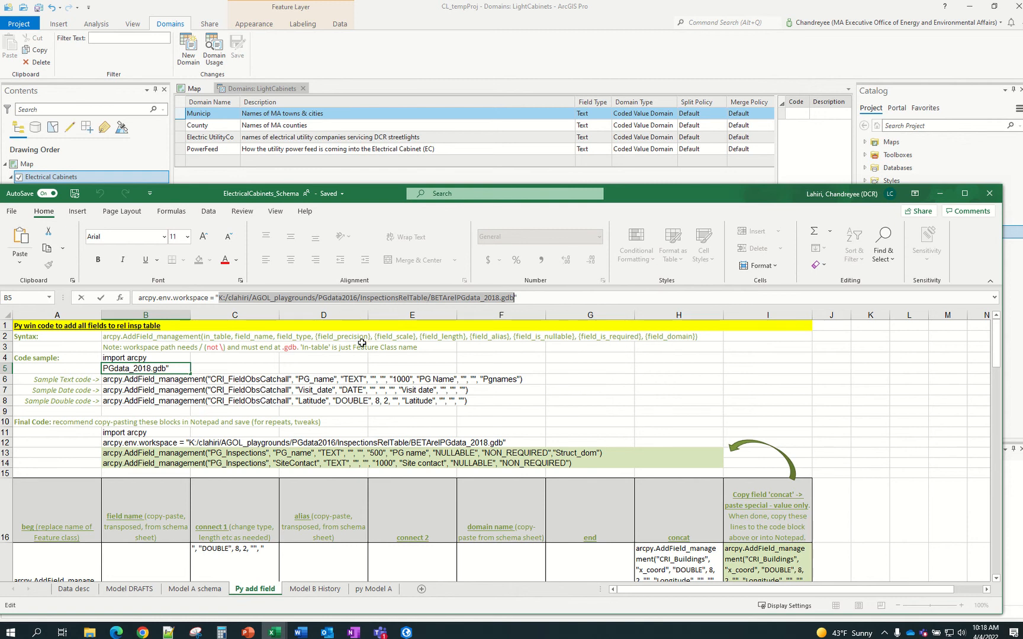
{"action": "key", "text": "ctrl+v"}
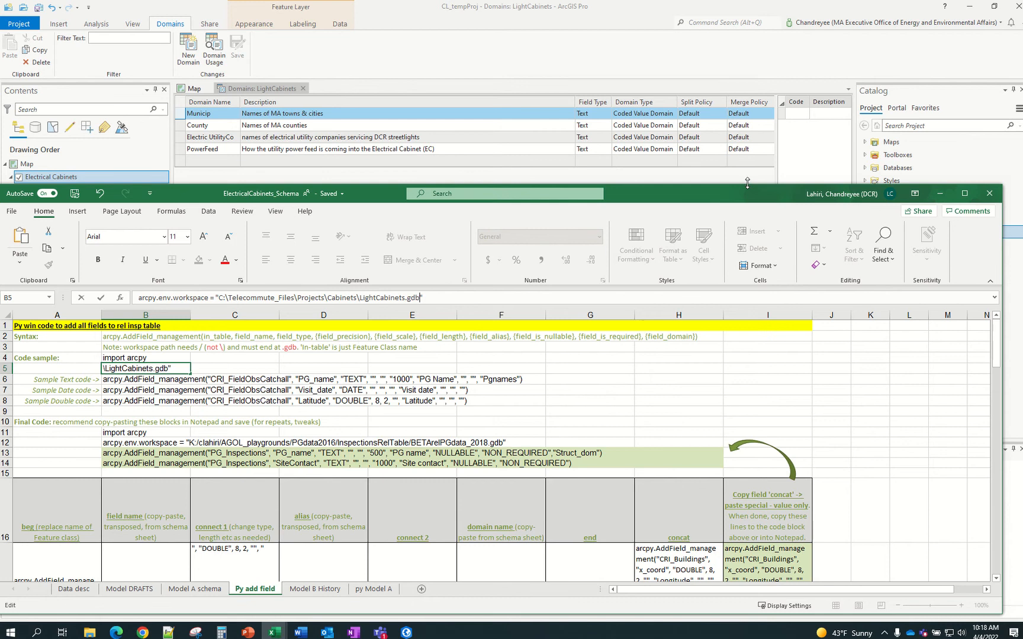
{"action": "left_click_drag", "start_coordinate": [749, 186], "coordinate": [752, 260]}
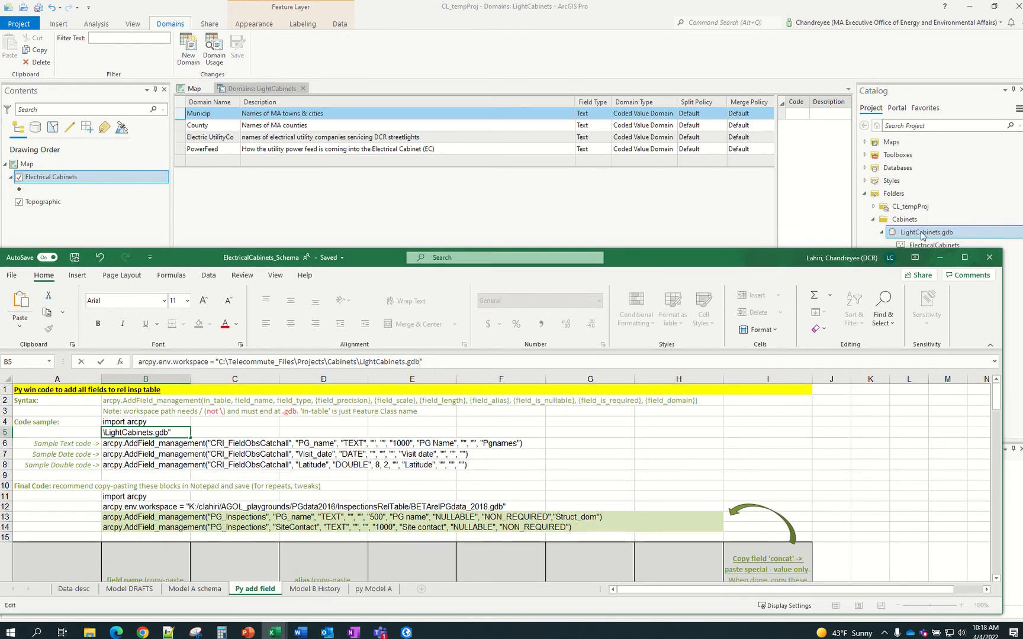
{"action": "left_click", "coordinate": [611, 445]}
{"action": "left_click", "coordinate": [146, 434]}
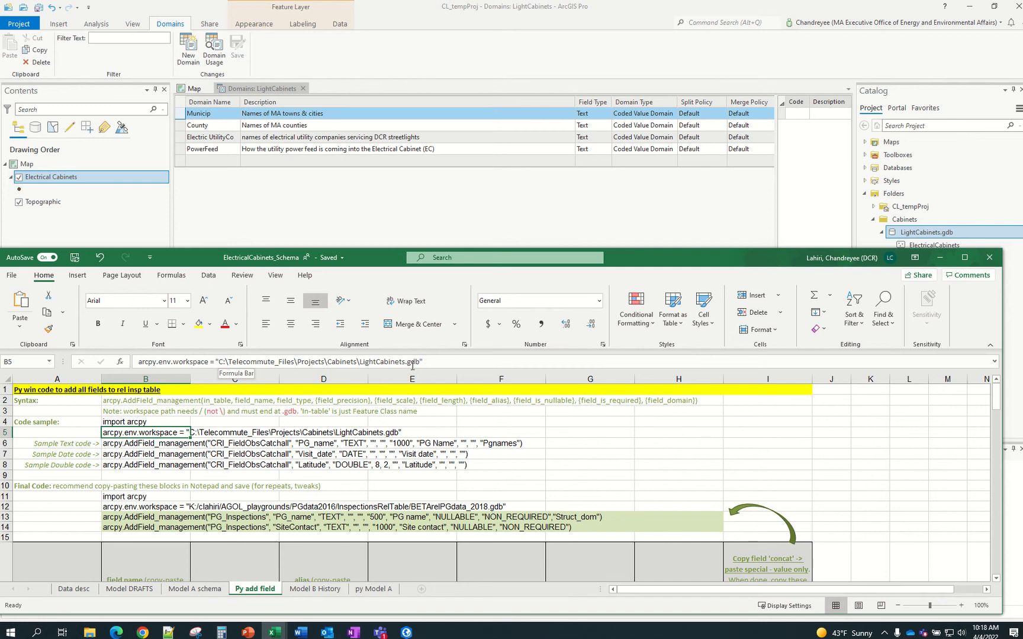
Use Find and Replace to turn B5's backslashes (\) into forward slashes (/)
{"action": "key", "text": "ctrl+h"}
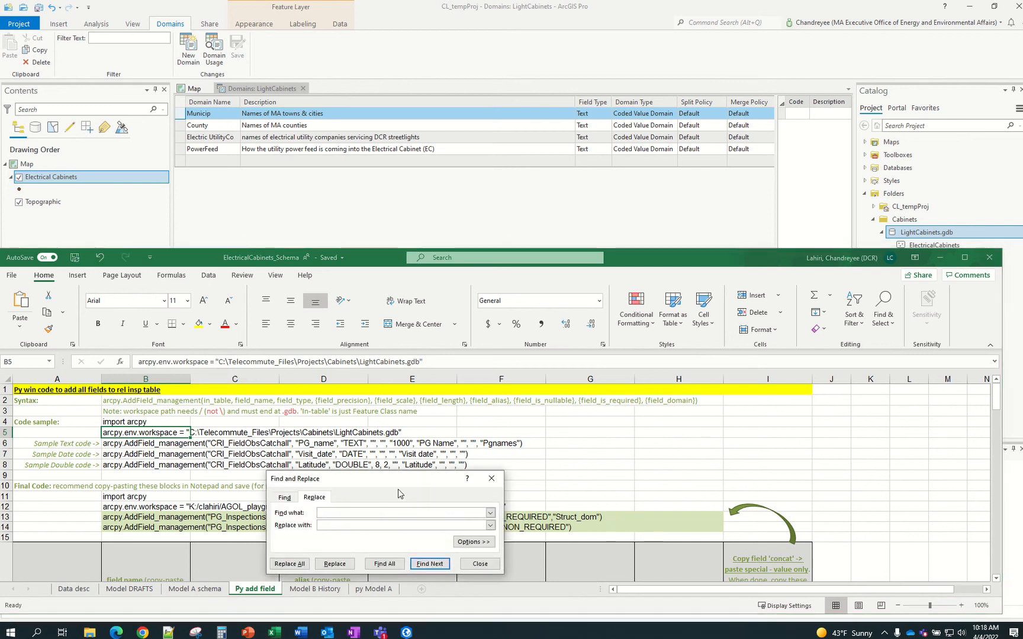
{"action": "left_click_drag", "start_coordinate": [355, 480], "coordinate": [600, 394]}
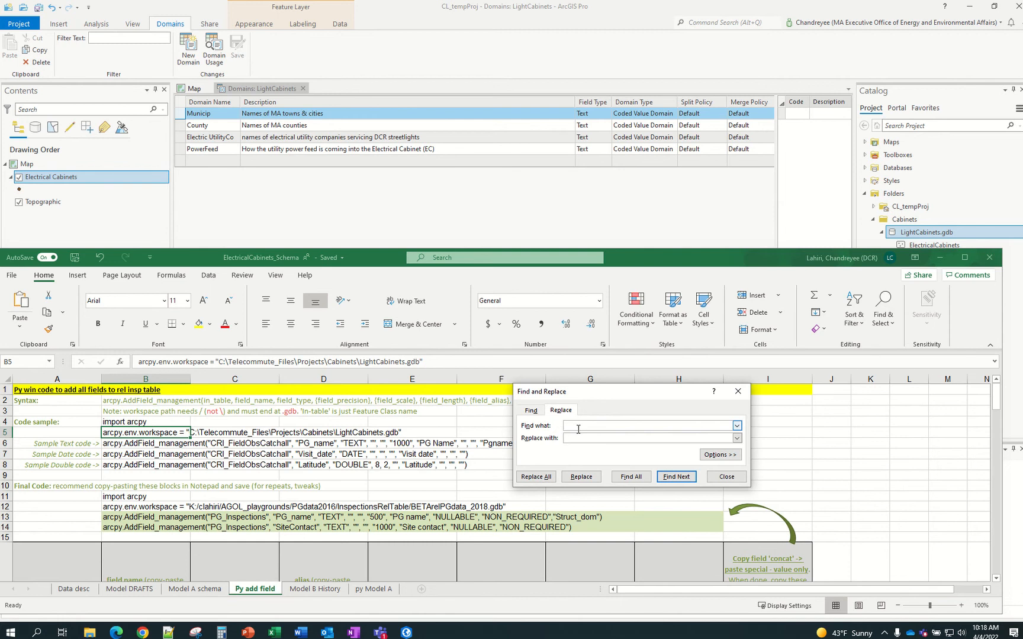
{"action": "type", "text": "\\"}
{"action": "left_click", "coordinate": [581, 477]}
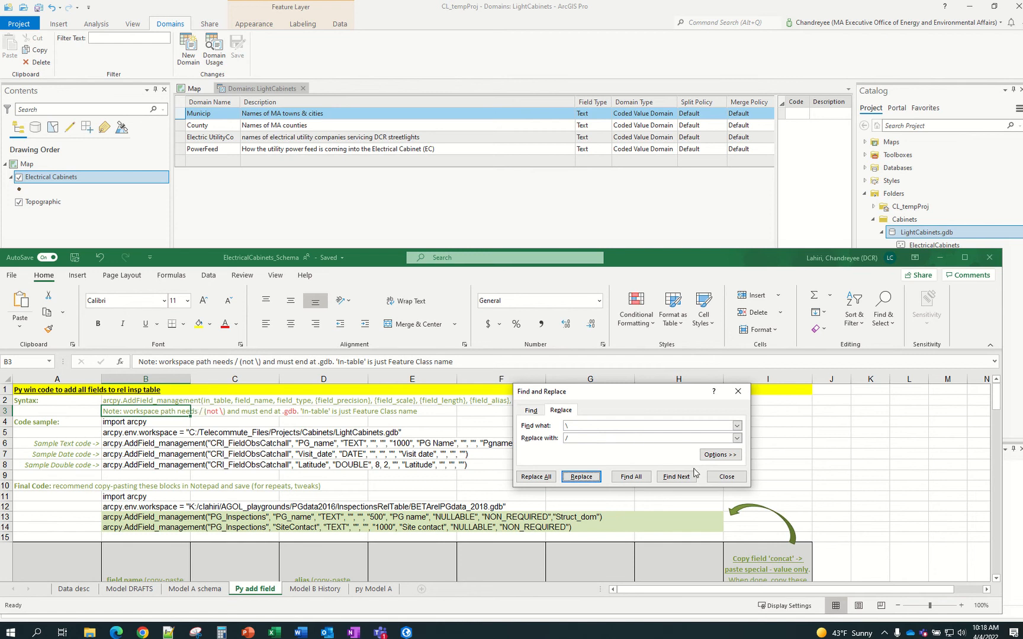
{"action": "left_click", "coordinate": [724, 478]}
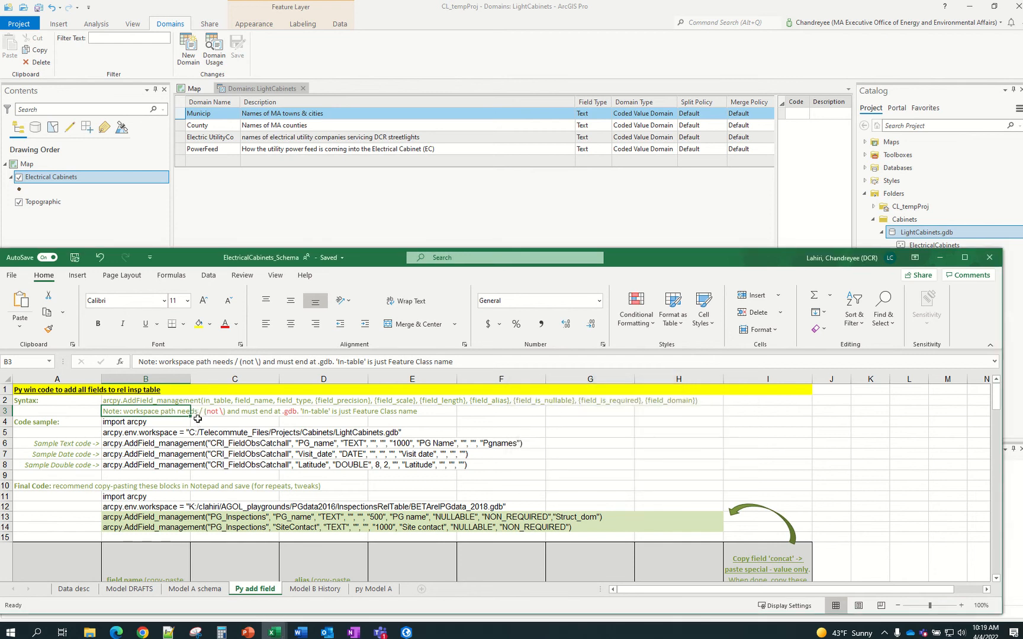
{"action": "left_click", "coordinate": [166, 435]}
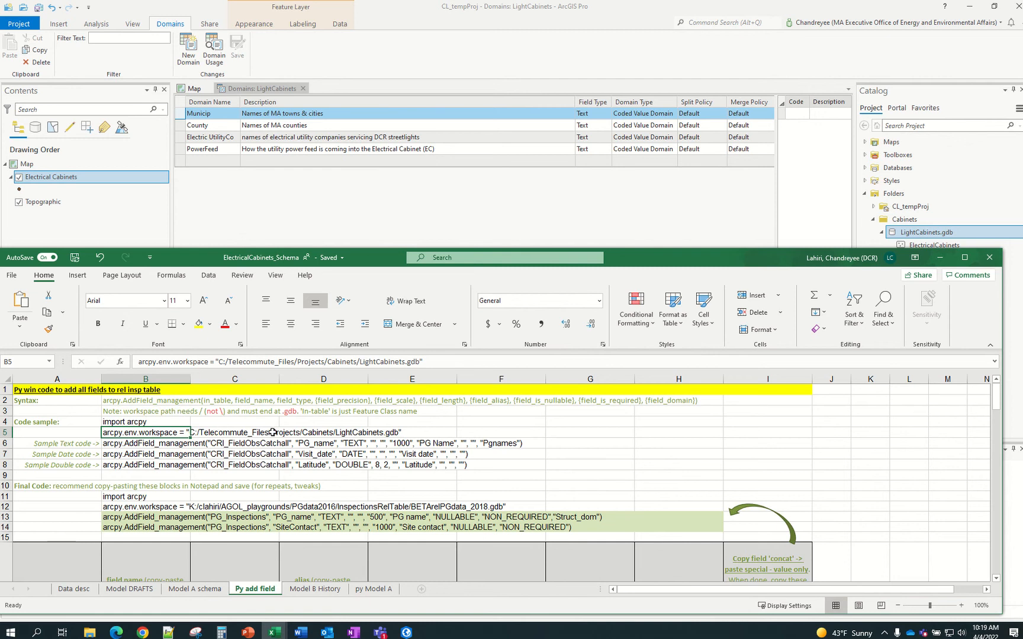
{"action": "left_click_drag", "start_coordinate": [144, 423], "coordinate": [144, 432]}
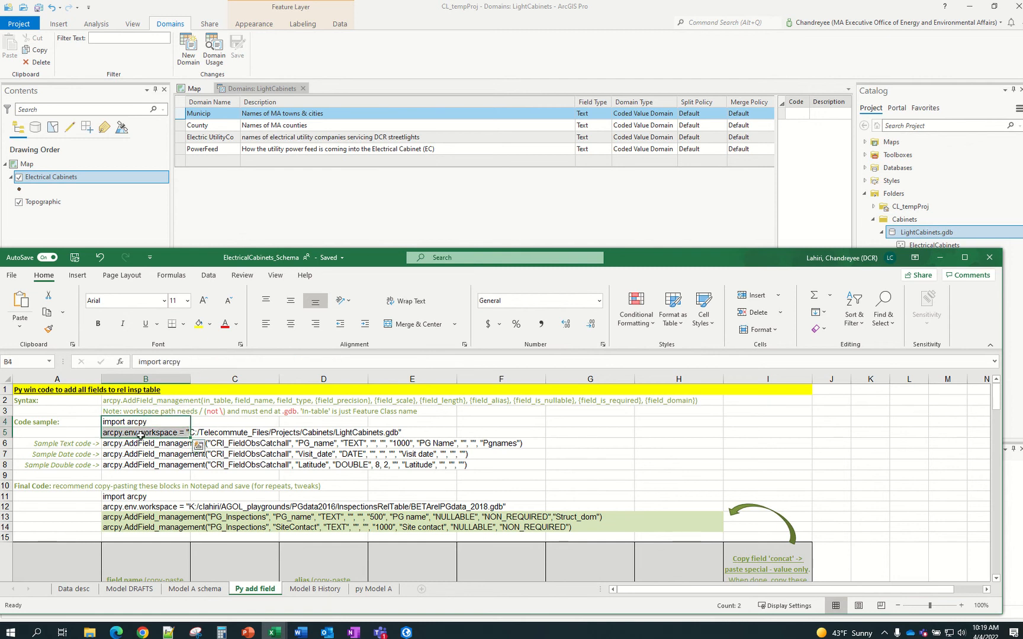
{"action": "scroll", "coordinate": [139, 435], "scroll_direction": "down", "scroll_amount": 1}
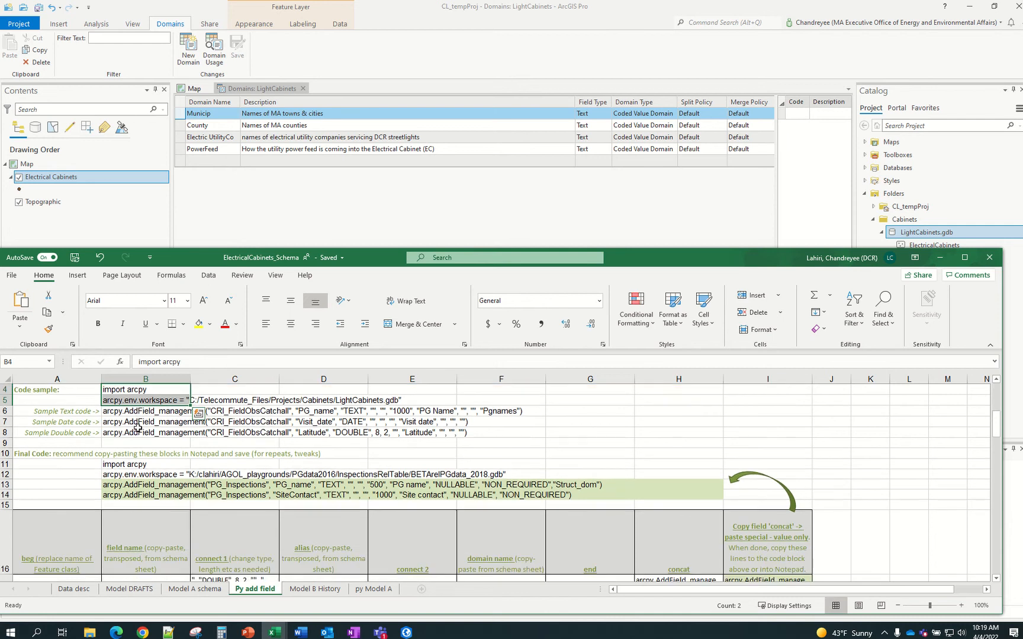
{"action": "left_click", "coordinate": [138, 413]}
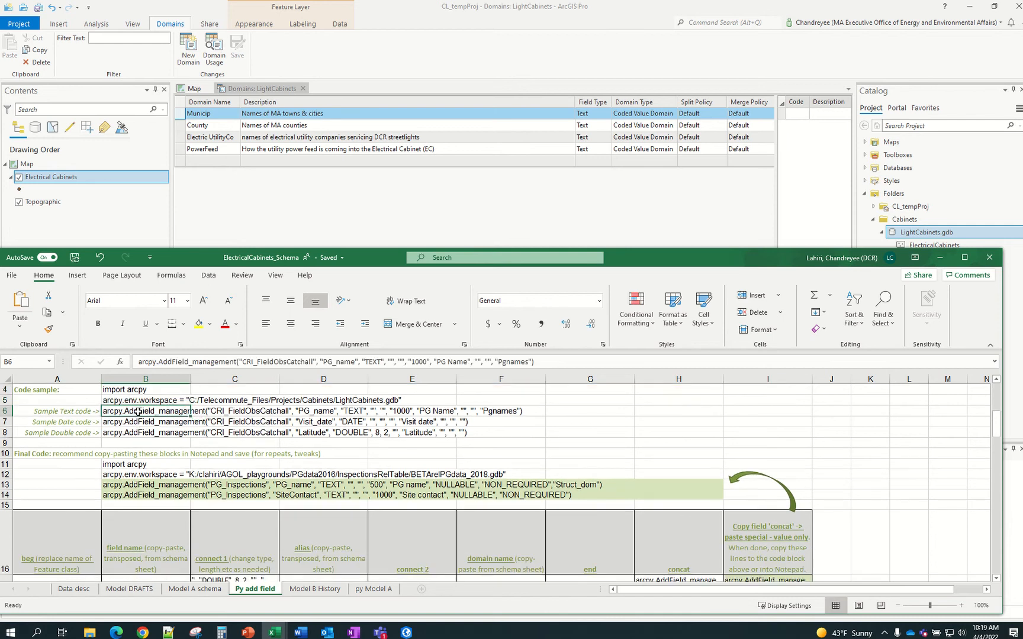
{"action": "scroll", "coordinate": [138, 412], "scroll_direction": "down", "scroll_amount": 1}
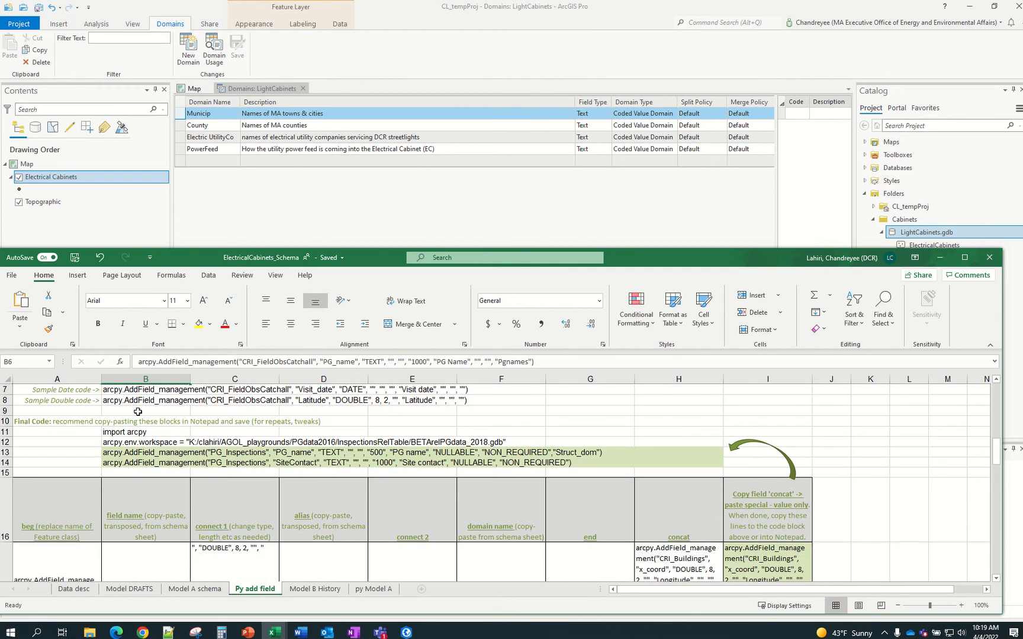
{"action": "scroll", "coordinate": [140, 416], "scroll_direction": "down", "scroll_amount": 2}
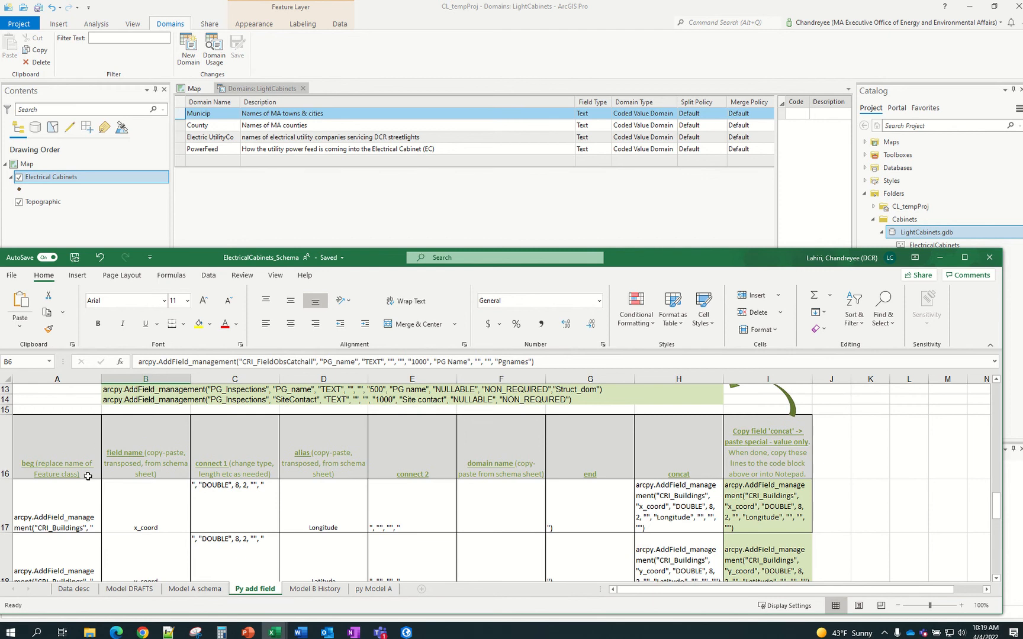
{"action": "scroll", "coordinate": [127, 473], "scroll_direction": "up", "scroll_amount": 2}
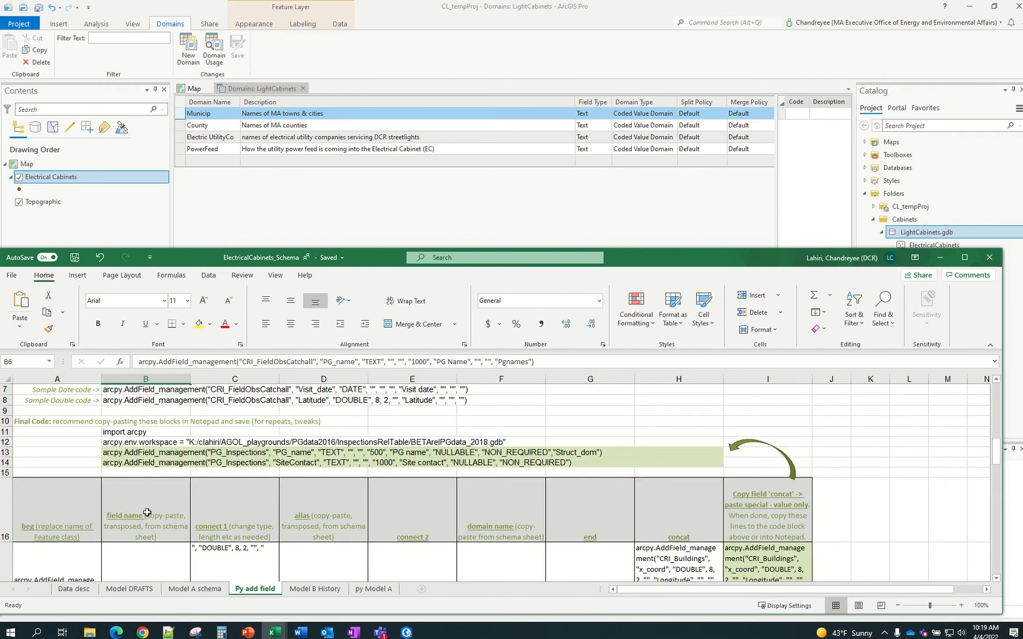
{"action": "left_click", "coordinate": [53, 513]}
{"action": "scroll", "coordinate": [54, 512], "scroll_direction": "up", "scroll_amount": 2}
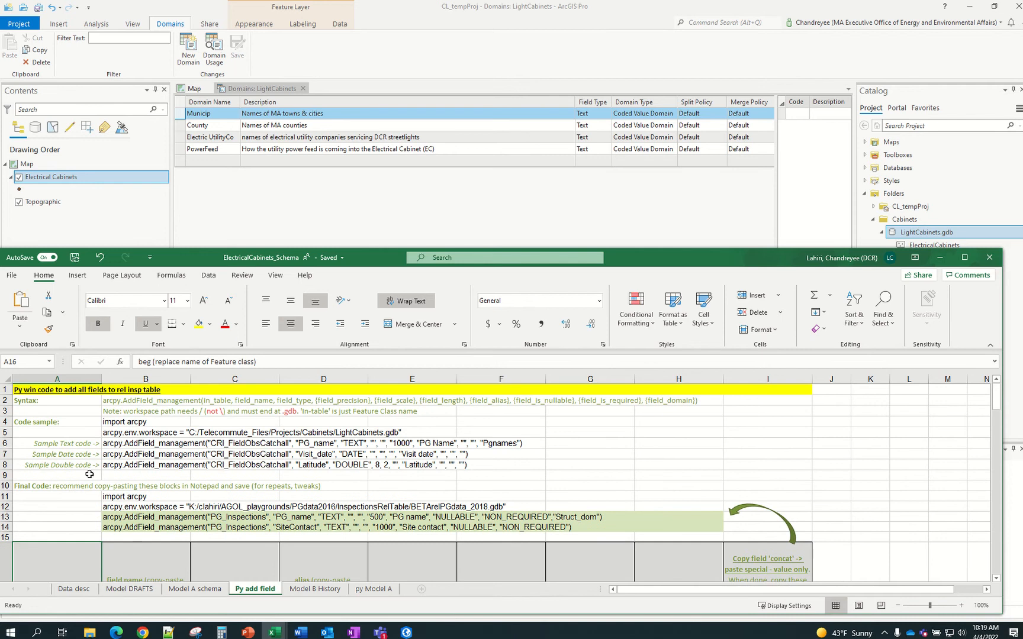
{"action": "left_click", "coordinate": [129, 444]}
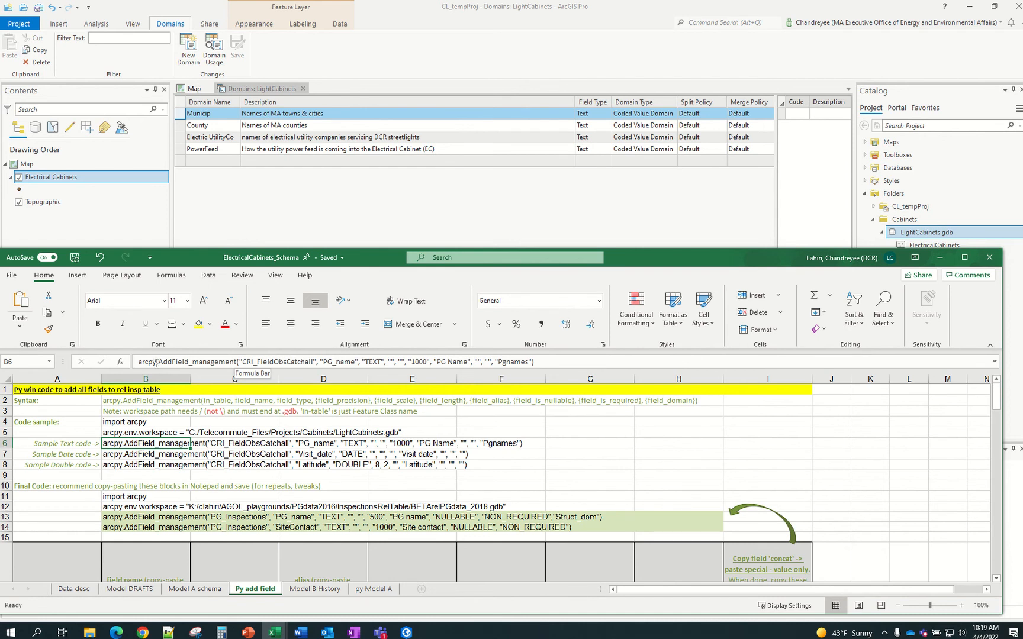
{"action": "scroll", "coordinate": [209, 438], "scroll_direction": "down", "scroll_amount": 1}
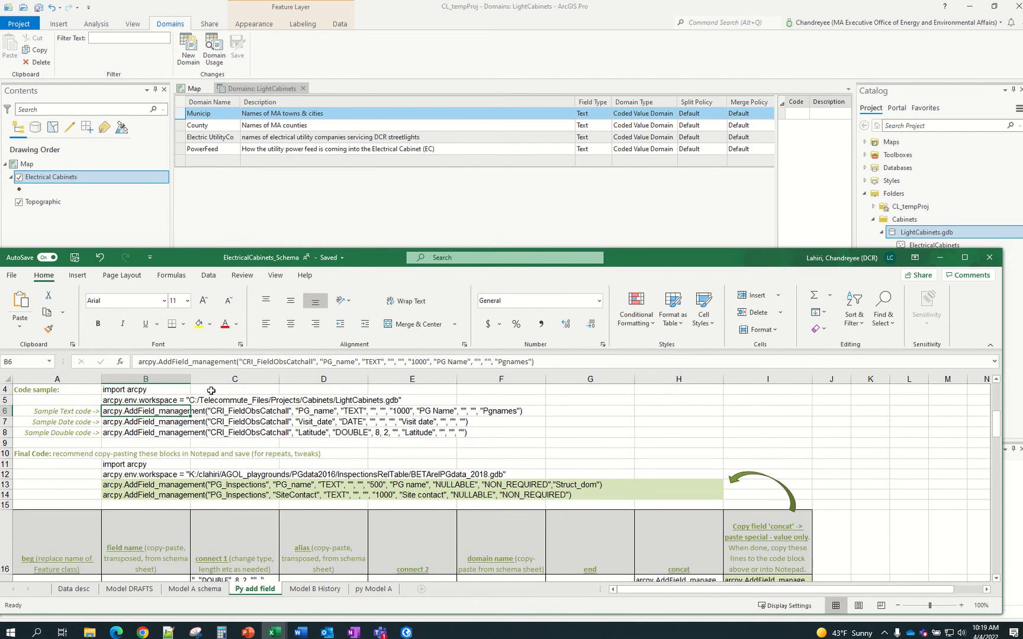
{"action": "scroll", "coordinate": [188, 395], "scroll_direction": "down", "scroll_amount": 1}
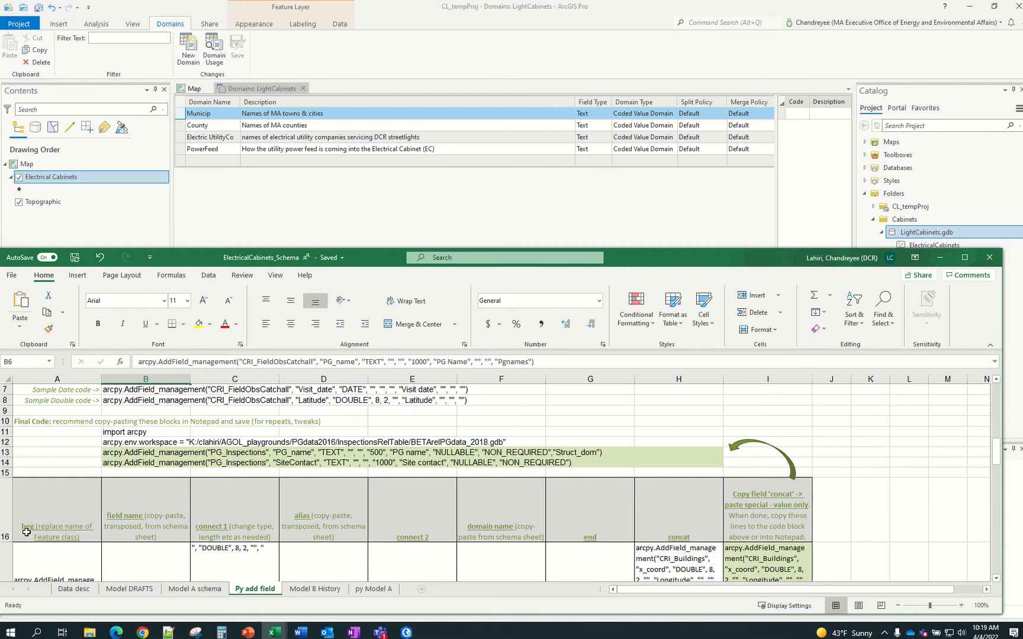
{"action": "scroll", "coordinate": [64, 478], "scroll_direction": "down", "scroll_amount": 1}
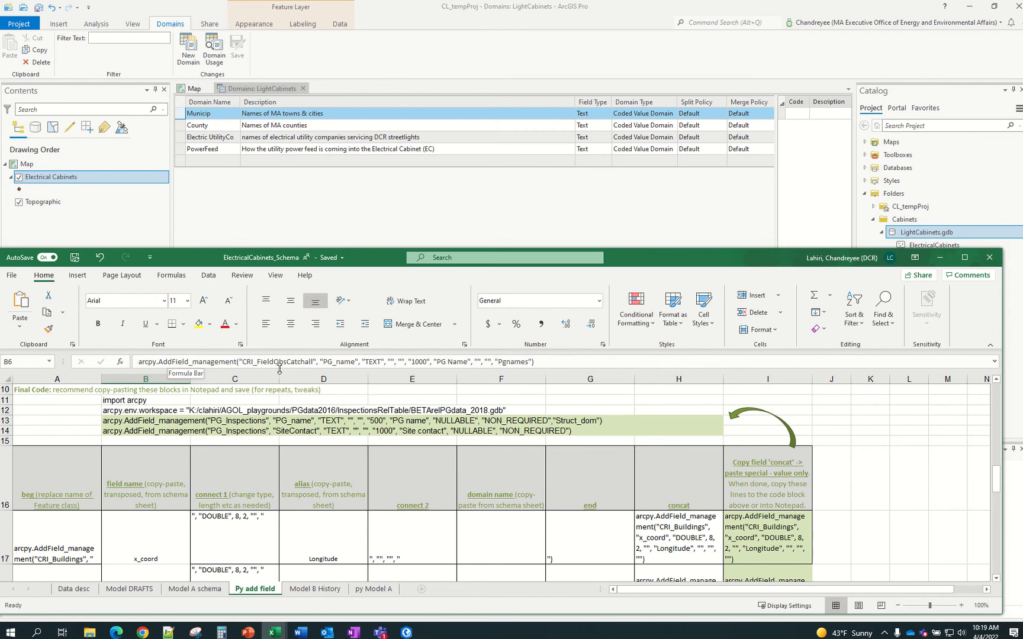
{"action": "left_click", "coordinate": [68, 555]}
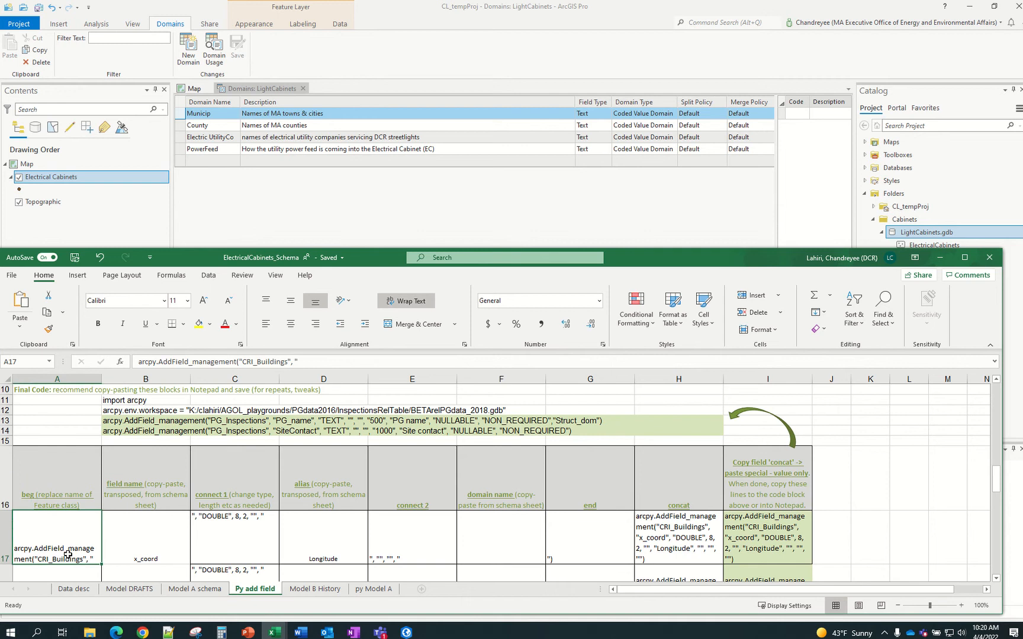
{"action": "scroll", "coordinate": [68, 555], "scroll_direction": "down", "scroll_amount": 1}
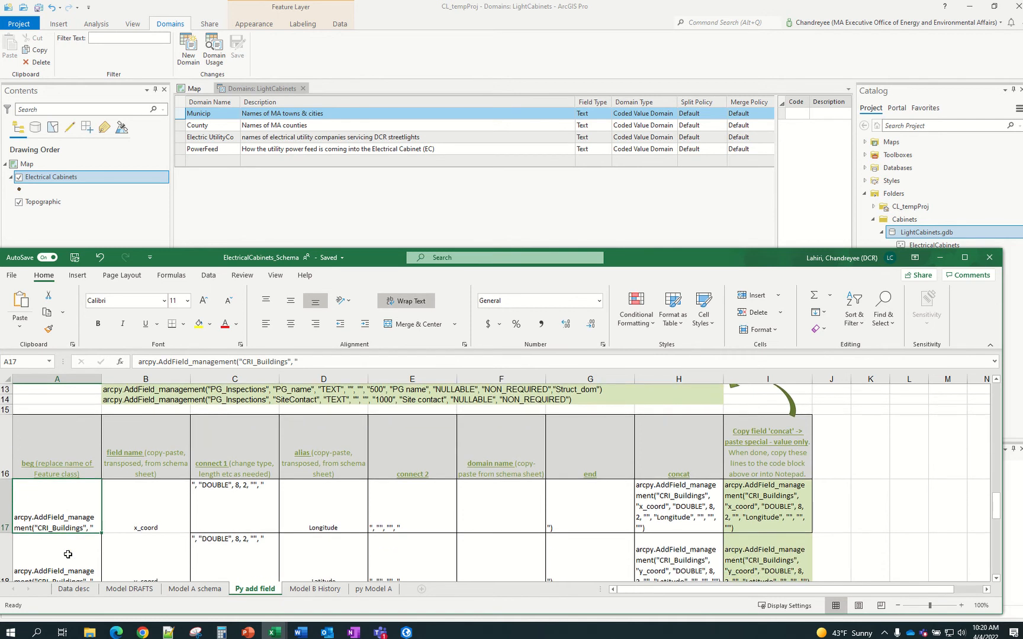
{"action": "scroll", "coordinate": [68, 555], "scroll_direction": "up", "scroll_amount": 2}
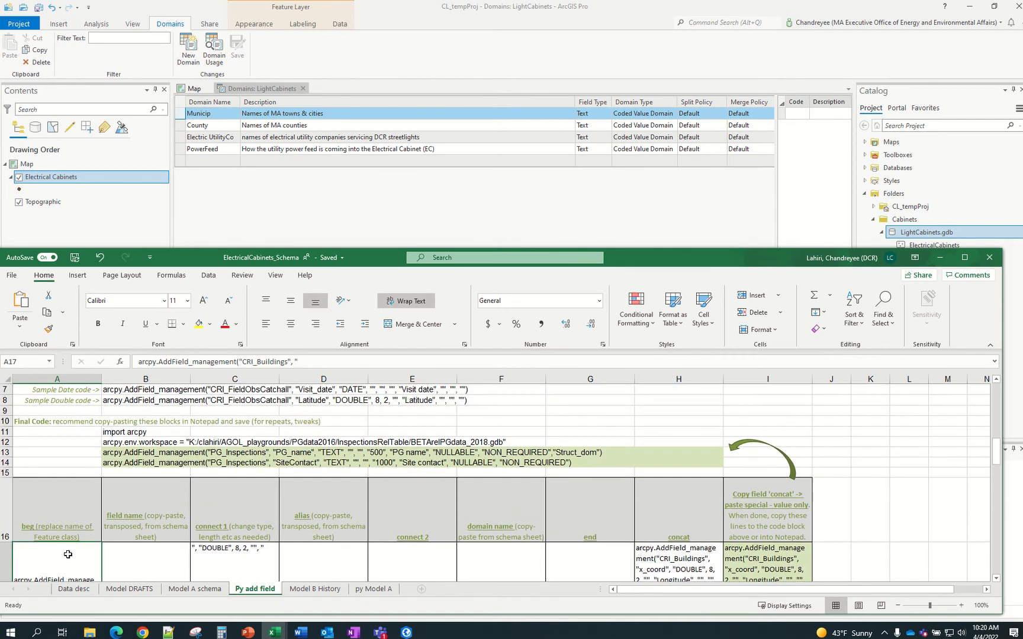
{"action": "left_click", "coordinate": [44, 534]}
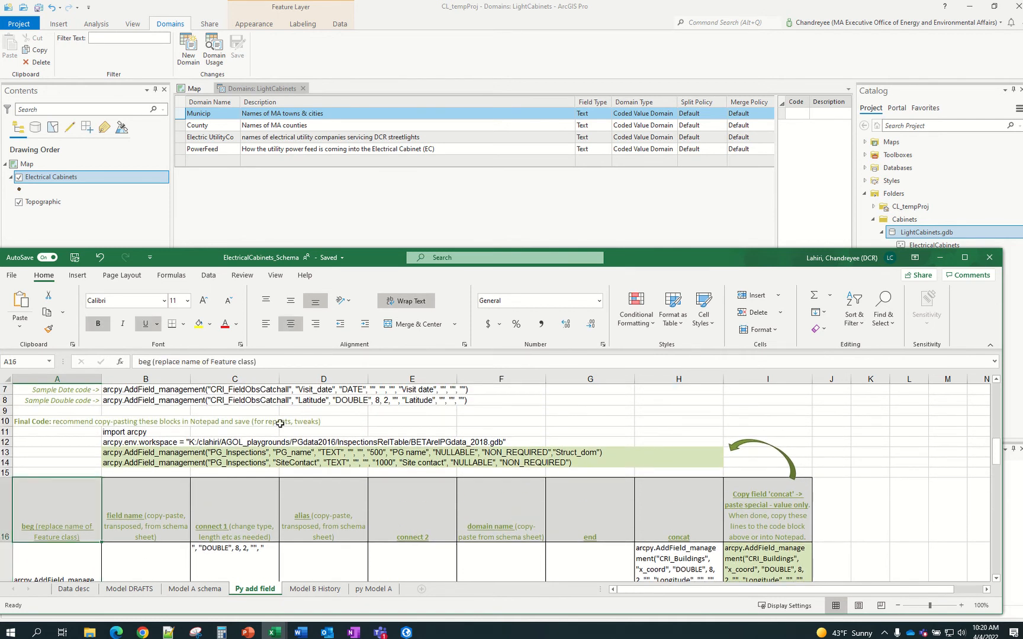
{"action": "scroll", "coordinate": [83, 527], "scroll_direction": "down", "scroll_amount": 1}
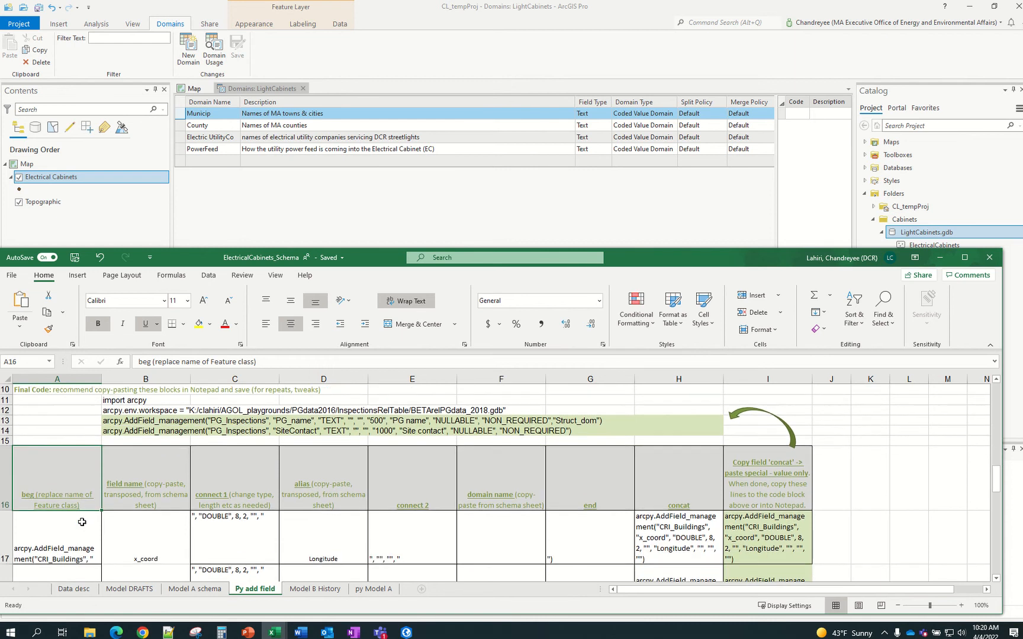
{"action": "scroll", "coordinate": [81, 505], "scroll_direction": "down", "scroll_amount": 1}
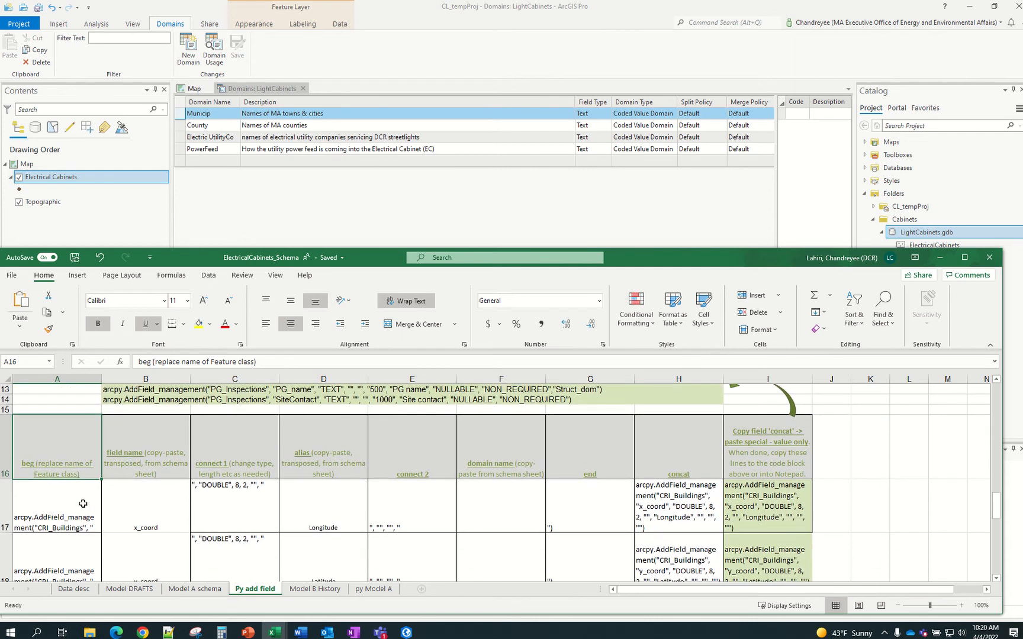
{"action": "left_click", "coordinate": [83, 504]}
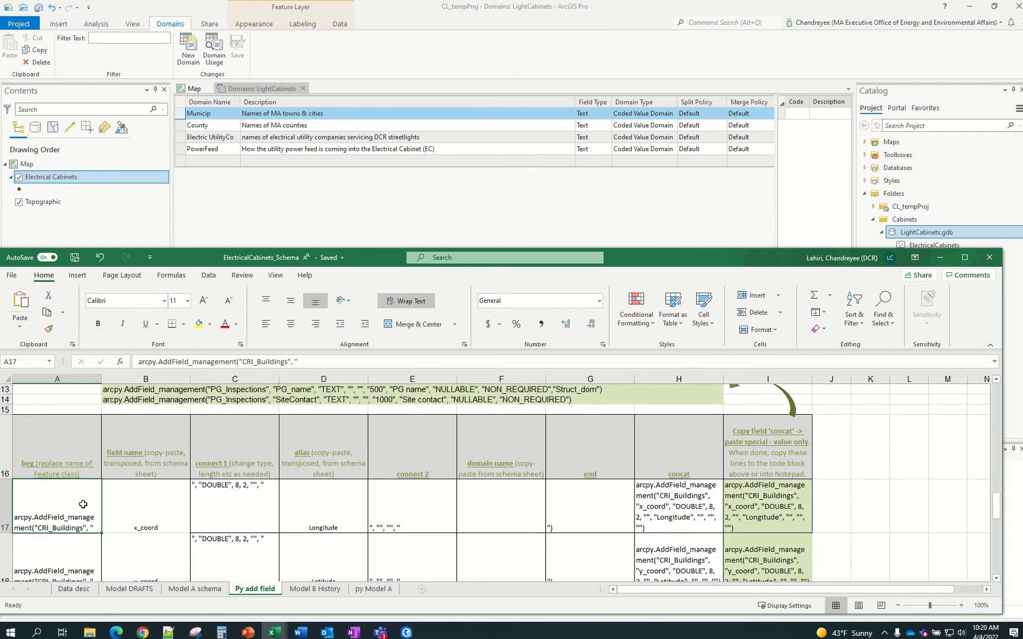
{"action": "scroll", "coordinate": [71, 501], "scroll_direction": "down", "scroll_amount": 1}
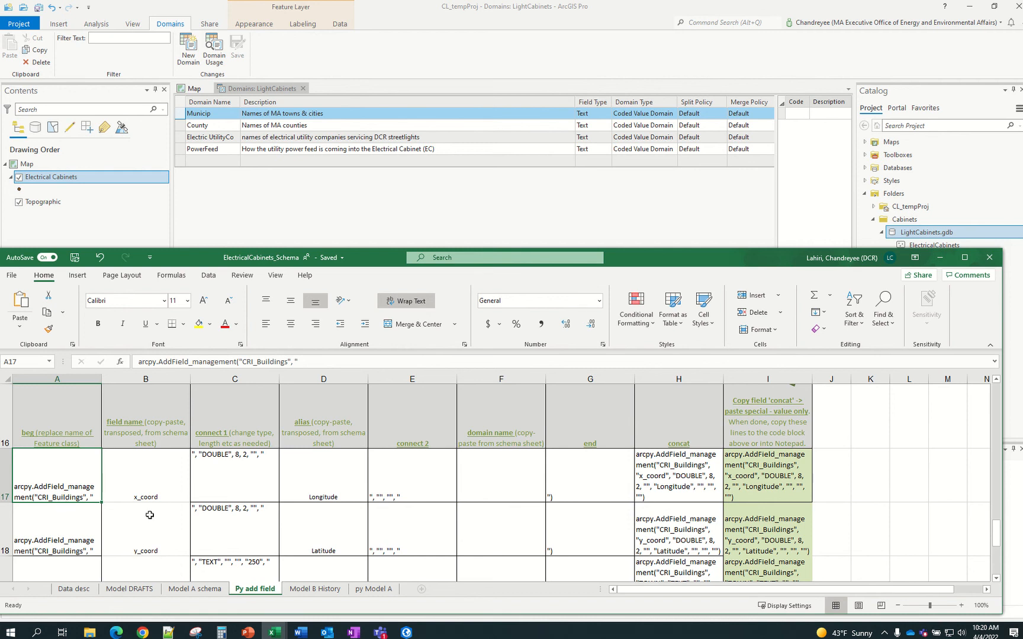
{"action": "left_click", "coordinate": [767, 232]}
{"action": "left_click", "coordinate": [921, 246]}
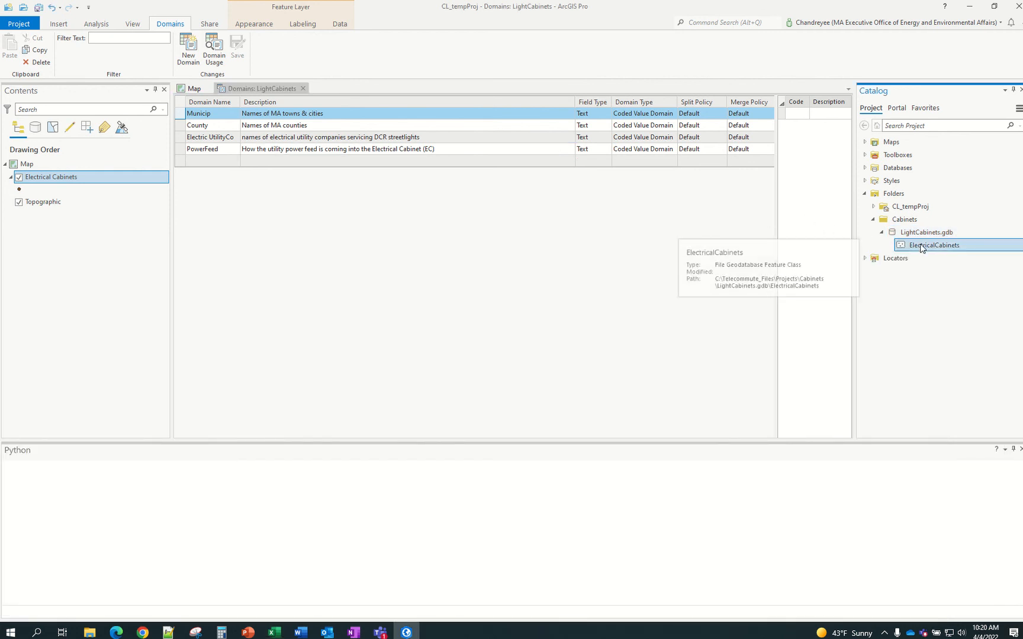
{"action": "right_click", "coordinate": [921, 247]}
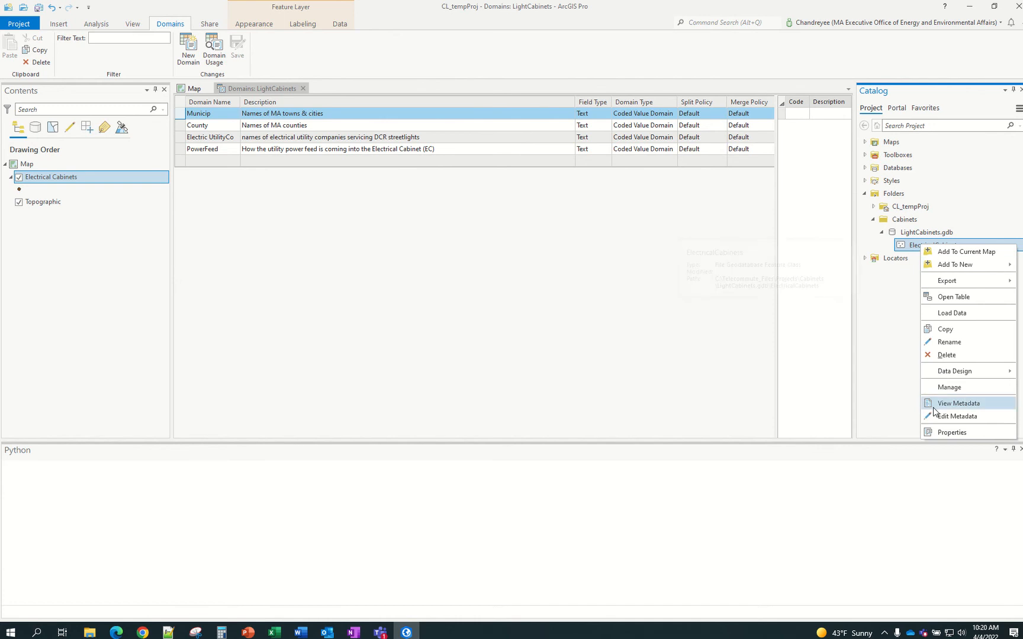
{"action": "left_click", "coordinate": [948, 433]}
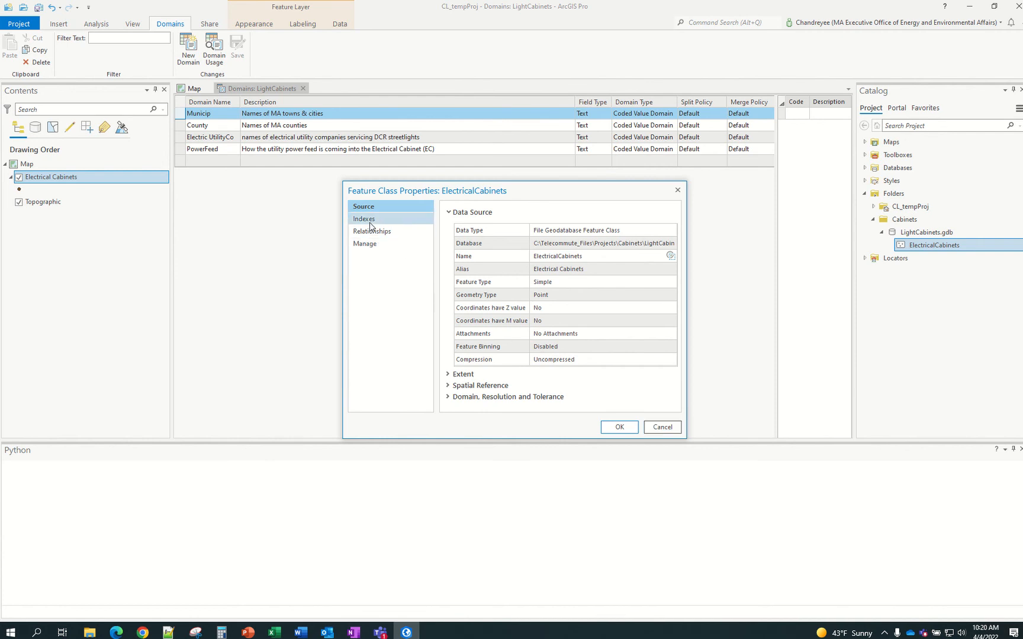
{"action": "left_click", "coordinate": [586, 256]}
{"action": "left_click_drag", "start_coordinate": [586, 256], "coordinate": [532, 256]}
{"action": "key", "text": "ctrl+c"}
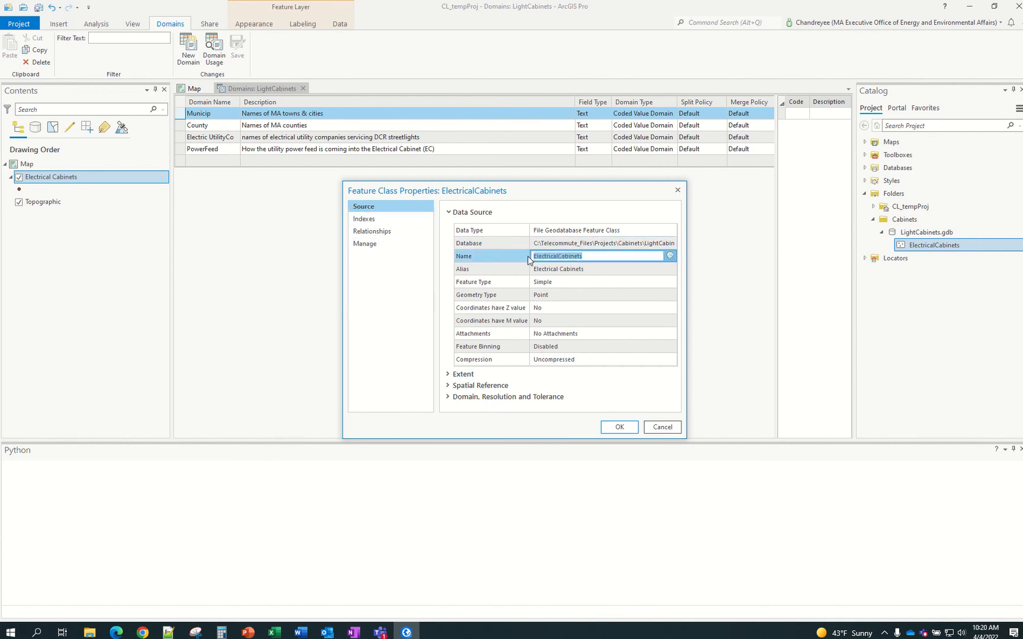
{"action": "left_click", "coordinate": [677, 427]}
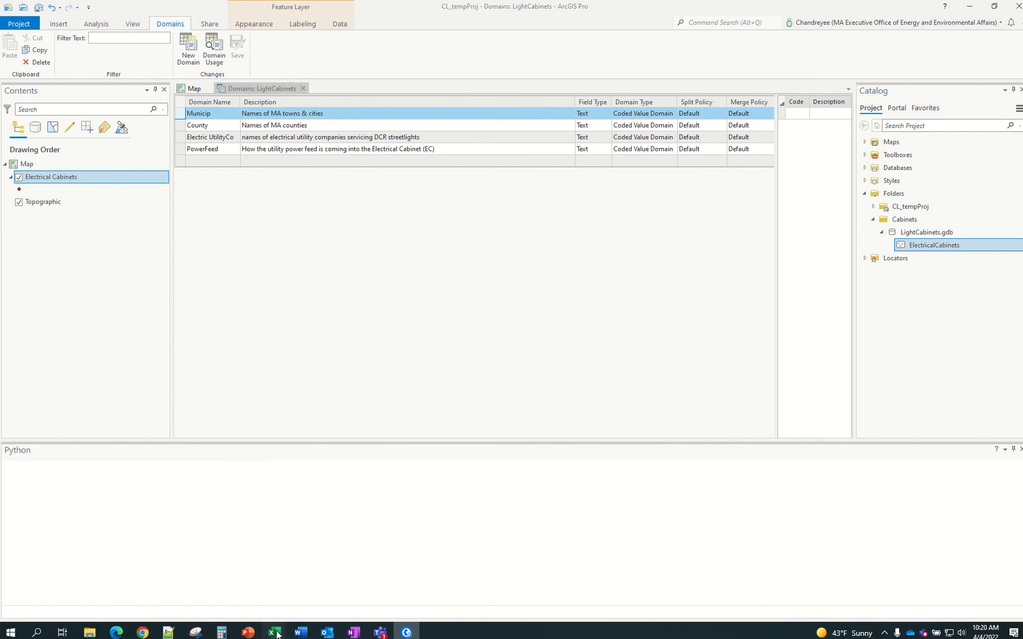
In the ElectricalCabinets_Schema workbook, change A17's target from CRI_Buildings to ElectricalCabinets
{"action": "mouse_move", "coordinate": [276, 634]}
{"action": "left_click", "coordinate": [333, 592]}
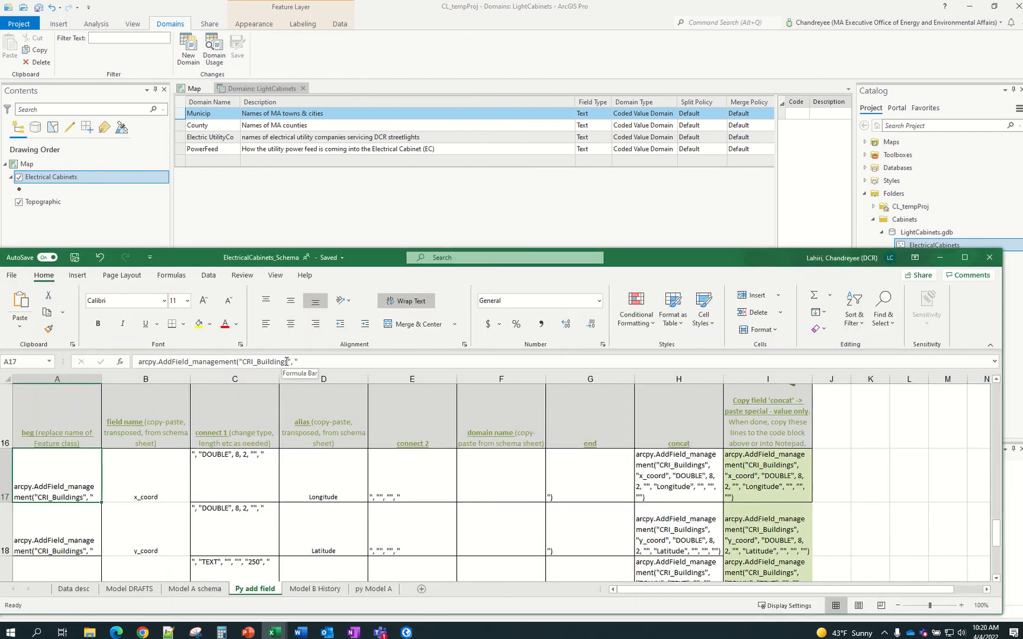
{"action": "left_click_drag", "start_coordinate": [288, 363], "coordinate": [245, 364]}
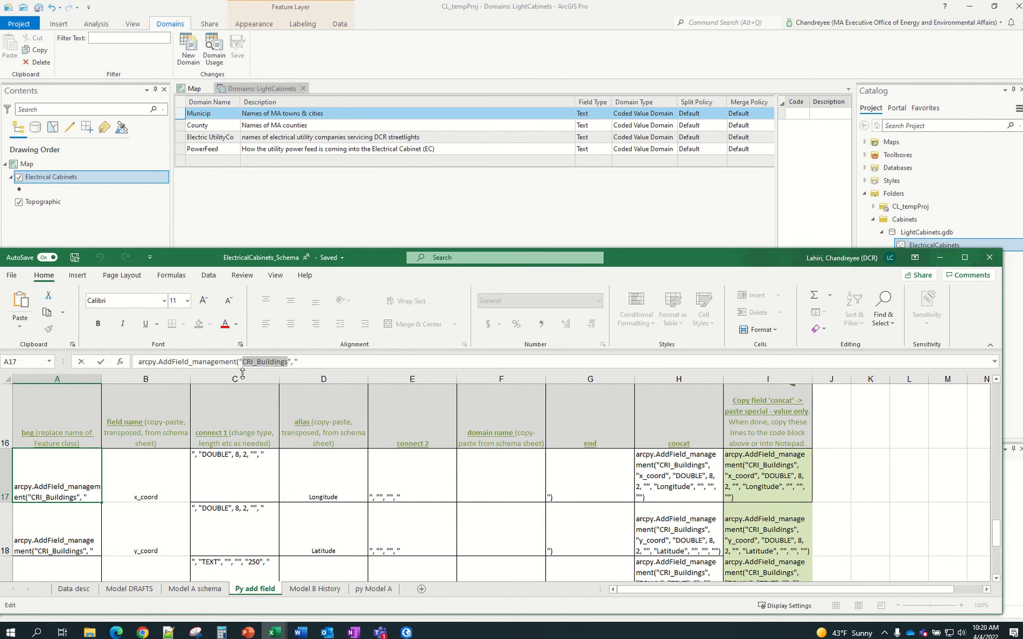
{"action": "key", "text": "ctrl+v"}
{"action": "key", "text": "Return"}
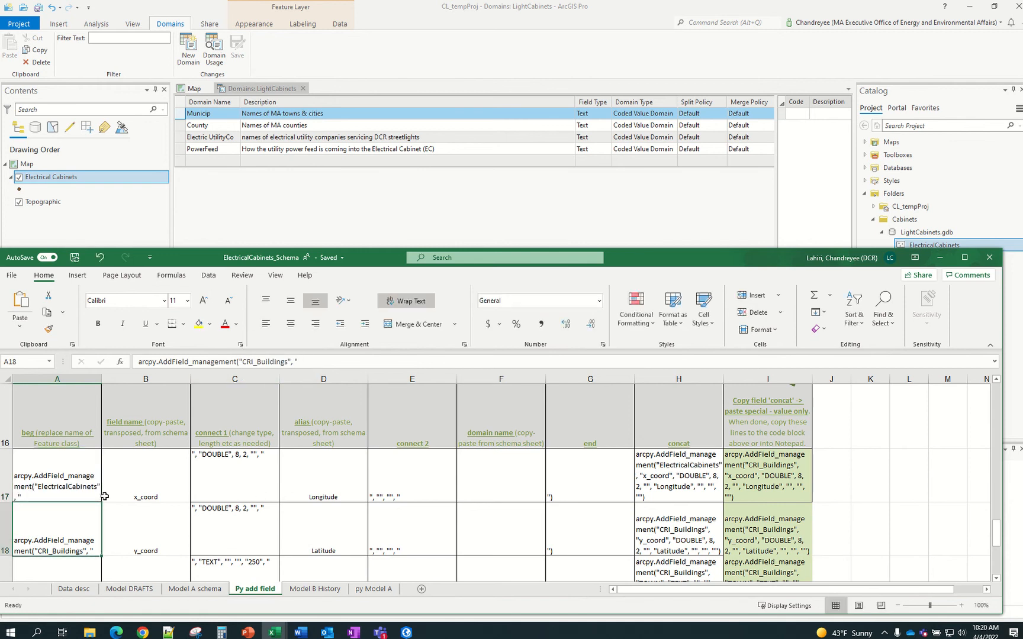
{"action": "scroll", "coordinate": [77, 487], "scroll_direction": "down", "scroll_amount": 3}
{"action": "scroll", "coordinate": [89, 456], "scroll_direction": "up", "scroll_amount": 3}
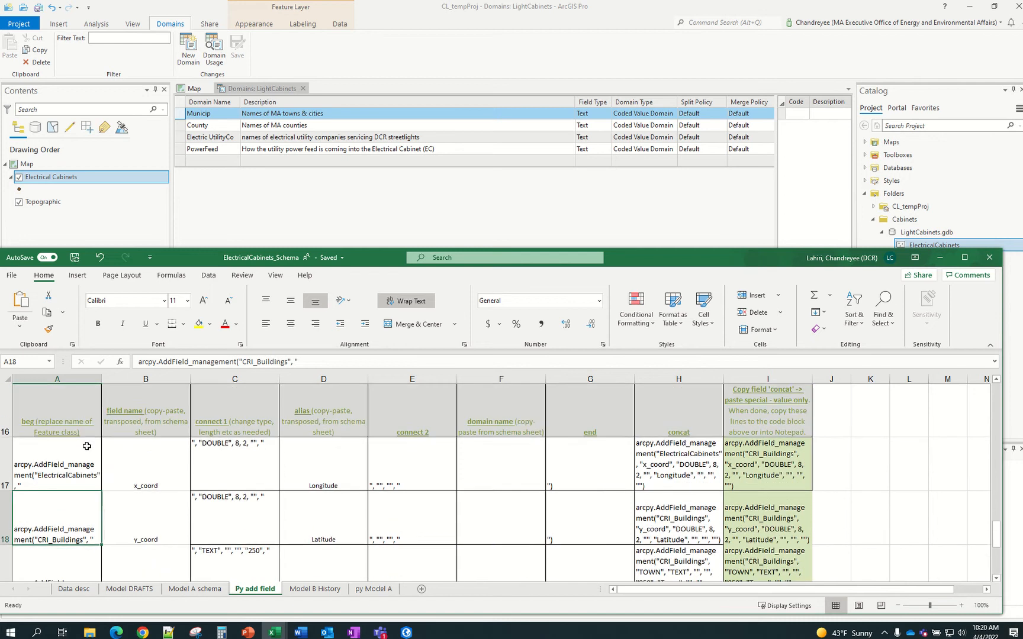
Copy the updated A17 into A18:A21 so x_coord, y_coord, TOWN, DCR_LOC and VISIT_DATE target ElectricalCabinets
{"action": "left_click", "coordinate": [77, 484]}
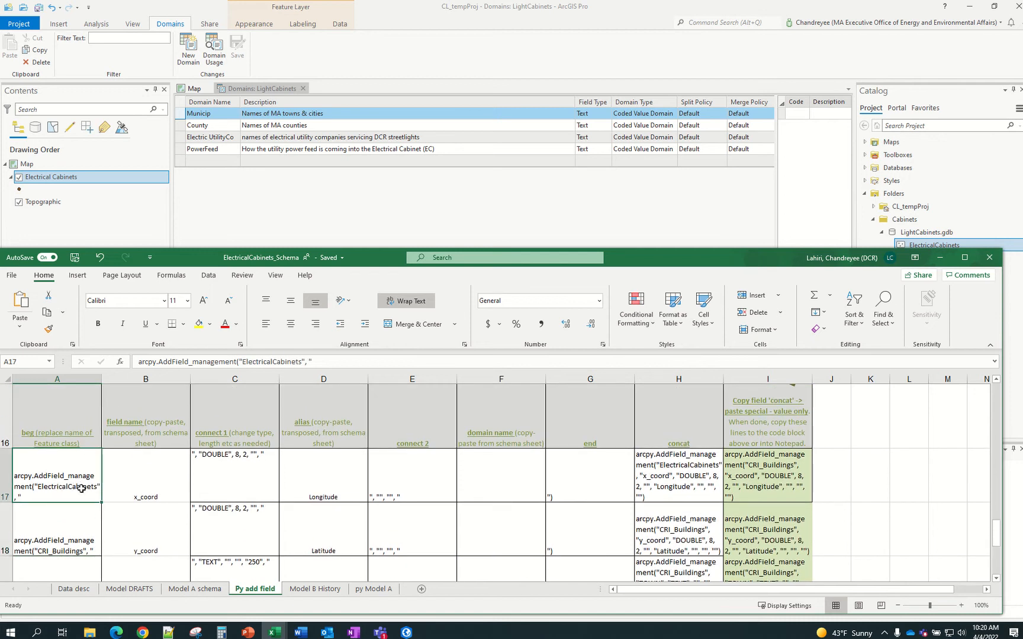
{"action": "key", "text": "ctrl+c"}
{"action": "scroll", "coordinate": [82, 489], "scroll_direction": "down", "scroll_amount": 2}
{"action": "scroll", "coordinate": [82, 489], "scroll_direction": "up", "scroll_amount": 1}
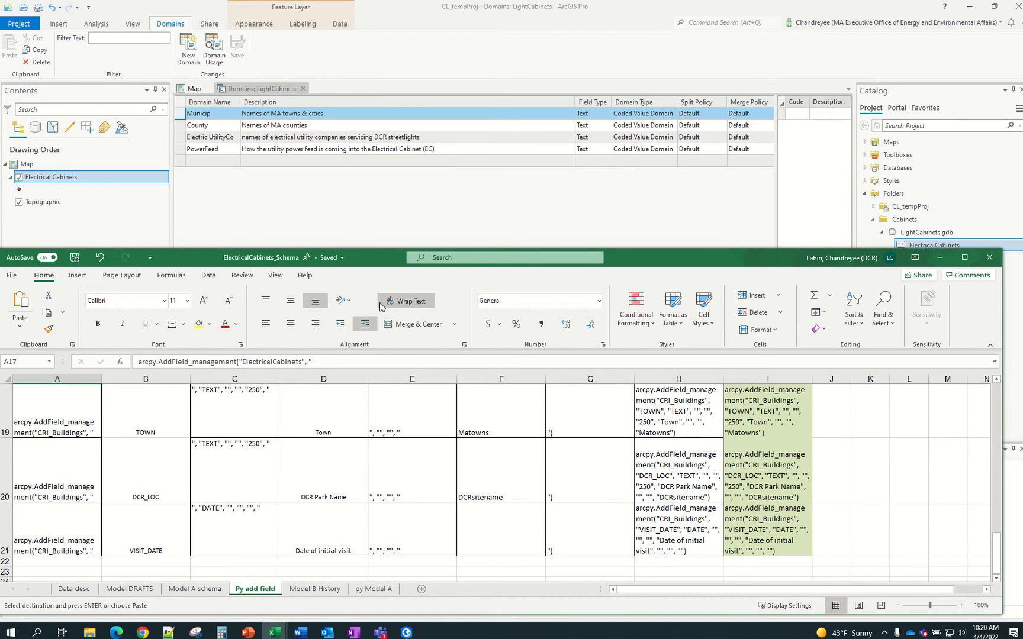
{"action": "left_click", "coordinate": [964, 258]}
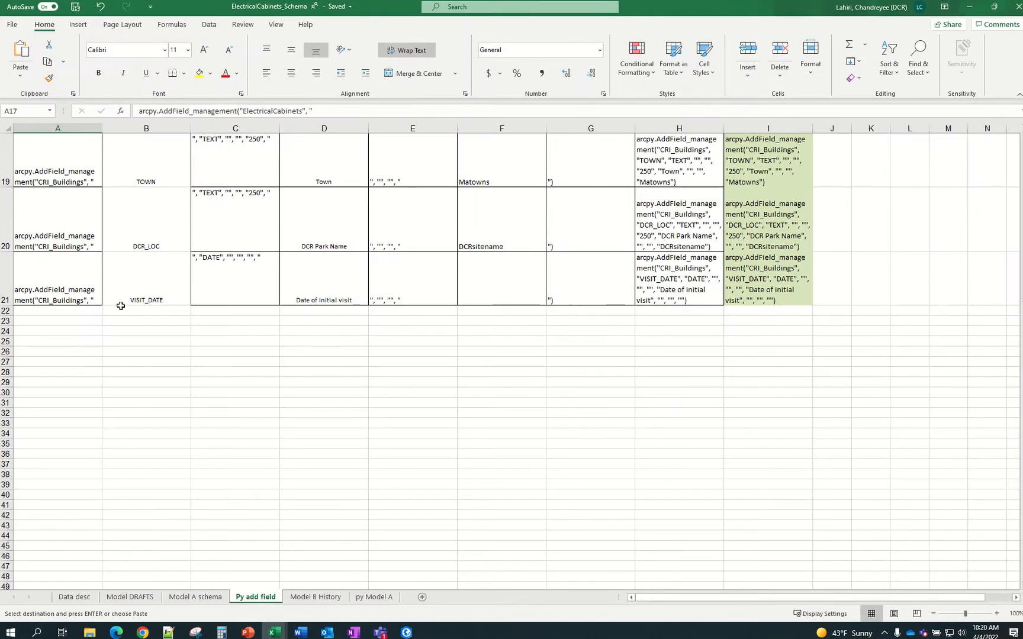
{"action": "scroll", "coordinate": [82, 216], "scroll_direction": "up", "scroll_amount": 2}
{"action": "left_click_drag", "start_coordinate": [79, 314], "coordinate": [79, 492]}
{"action": "key", "text": "ctrl+v"}
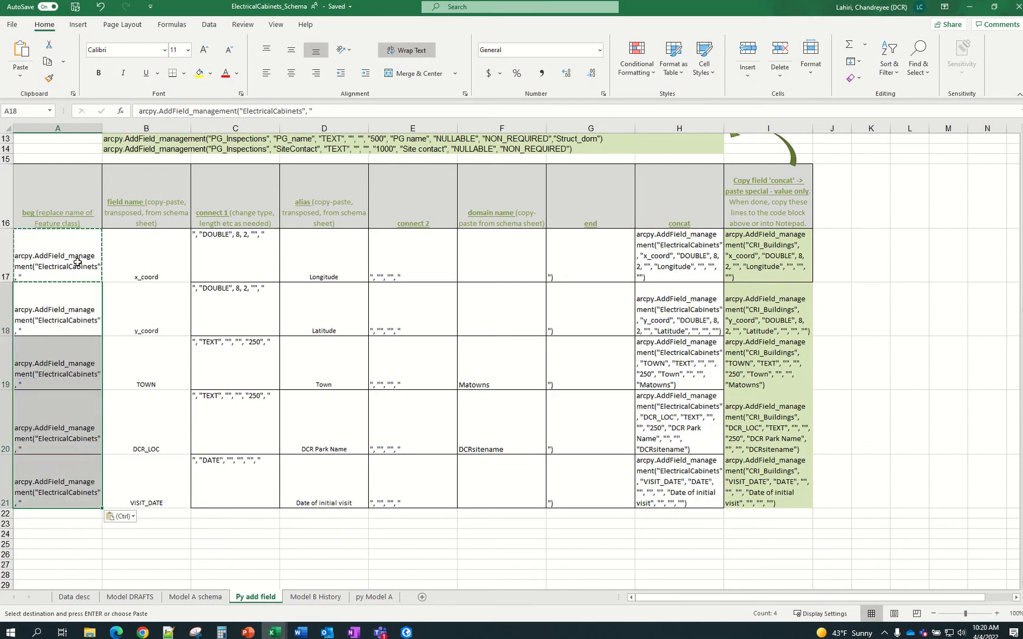
{"action": "left_click", "coordinate": [78, 262]}
{"action": "key", "text": "Escape"}
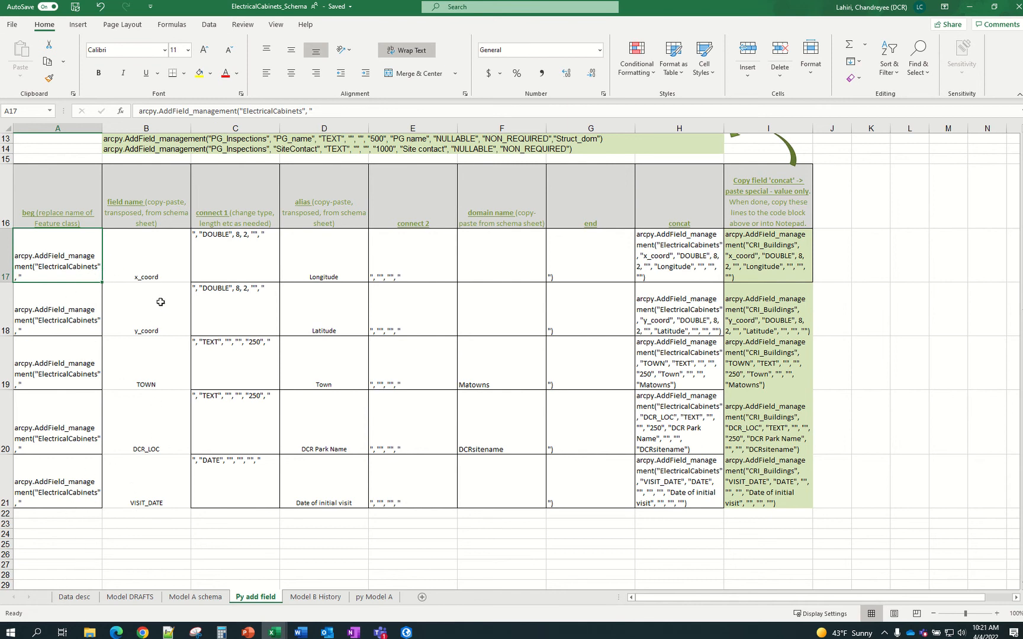
{"action": "left_click", "coordinate": [995, 7]}
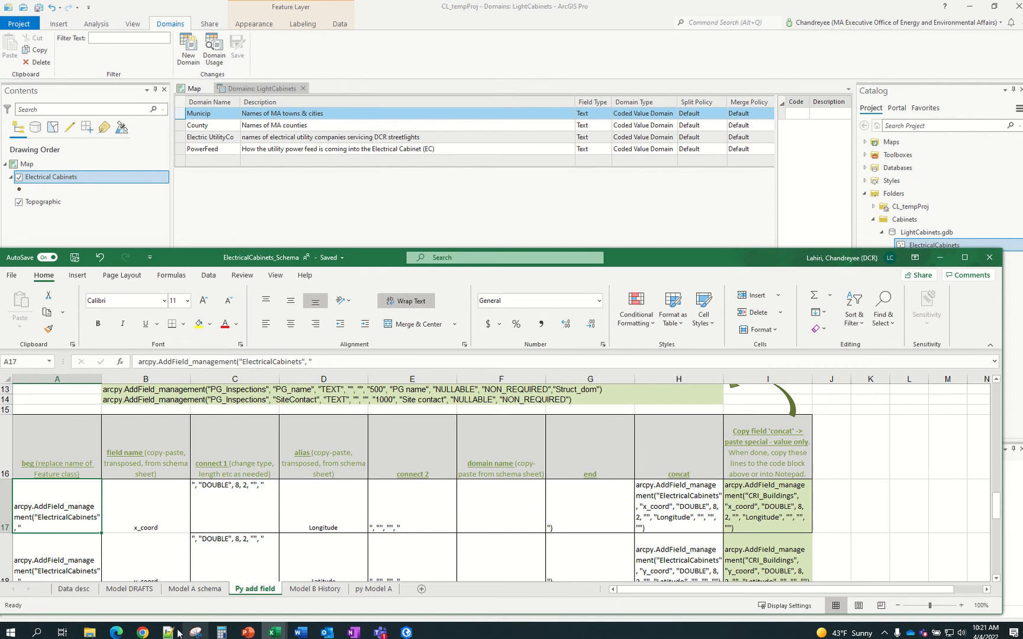
Maximize Excel, check the x_coord name in B17, and open the Model A schema sheet
{"action": "left_click", "coordinate": [969, 262]}
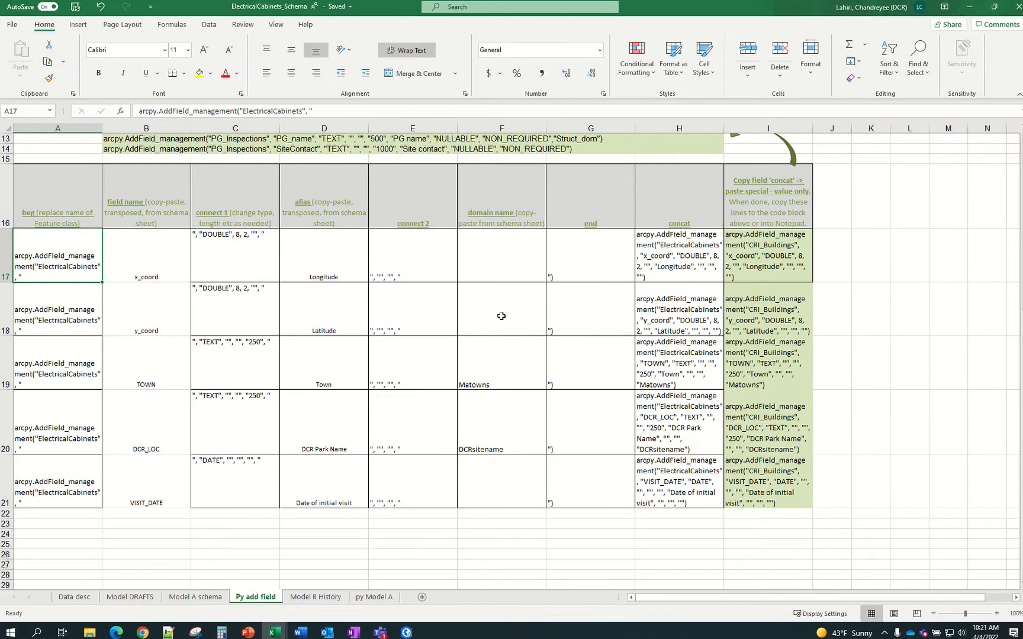
{"action": "scroll", "coordinate": [314, 302], "scroll_direction": "up", "scroll_amount": 2}
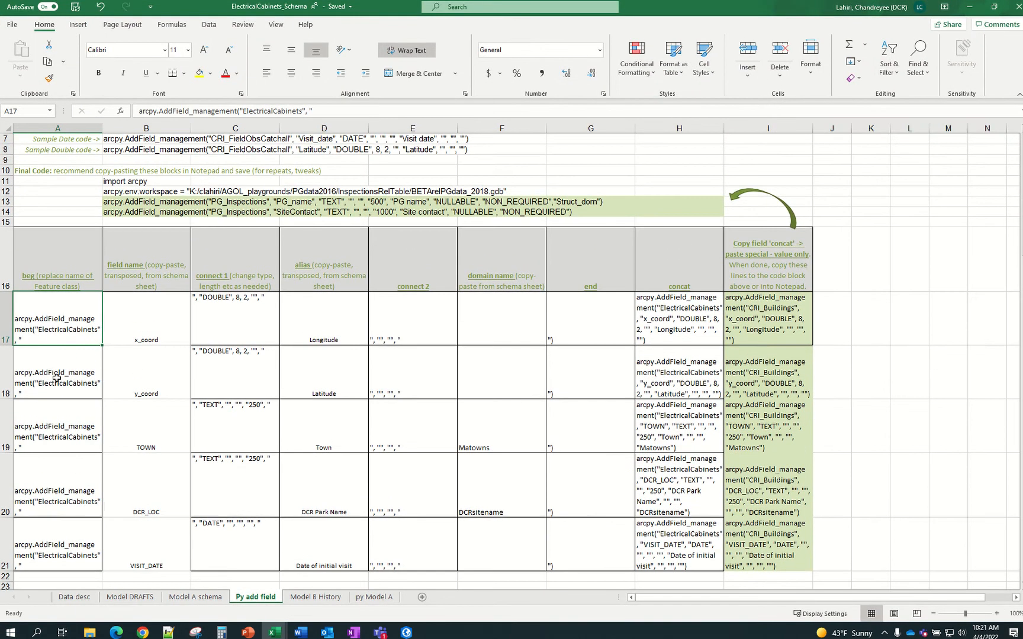
{"action": "scroll", "coordinate": [53, 391], "scroll_direction": "up", "scroll_amount": 2}
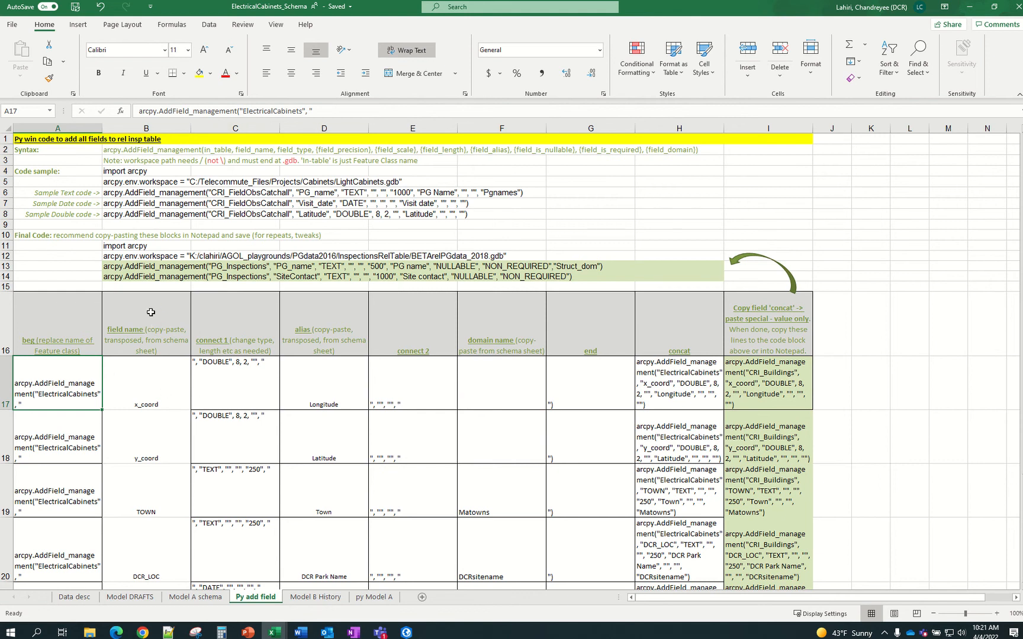
{"action": "left_click", "coordinate": [161, 377]}
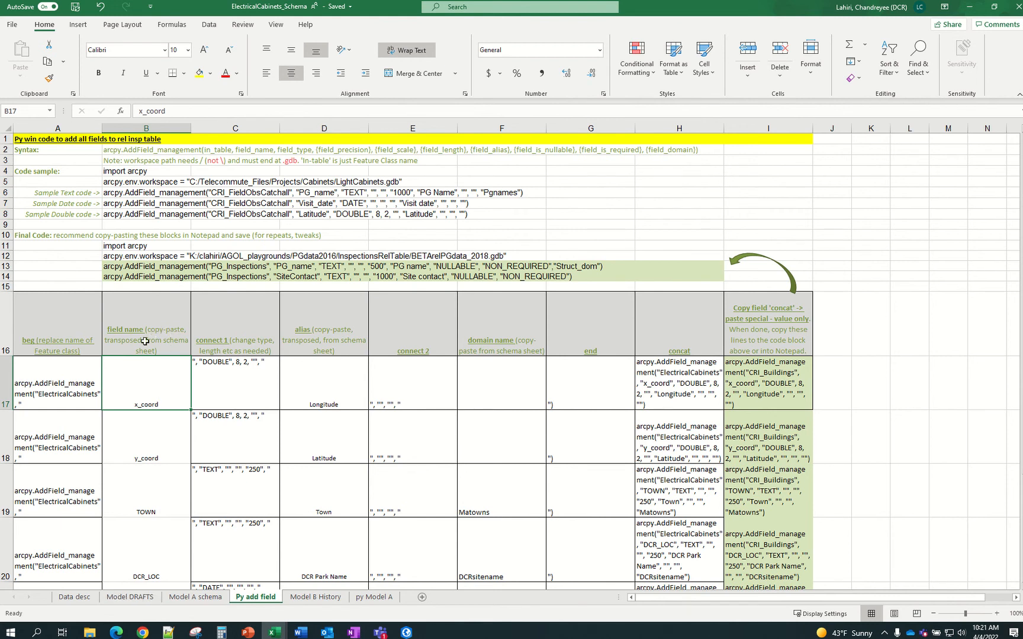
{"action": "left_click", "coordinate": [195, 597]}
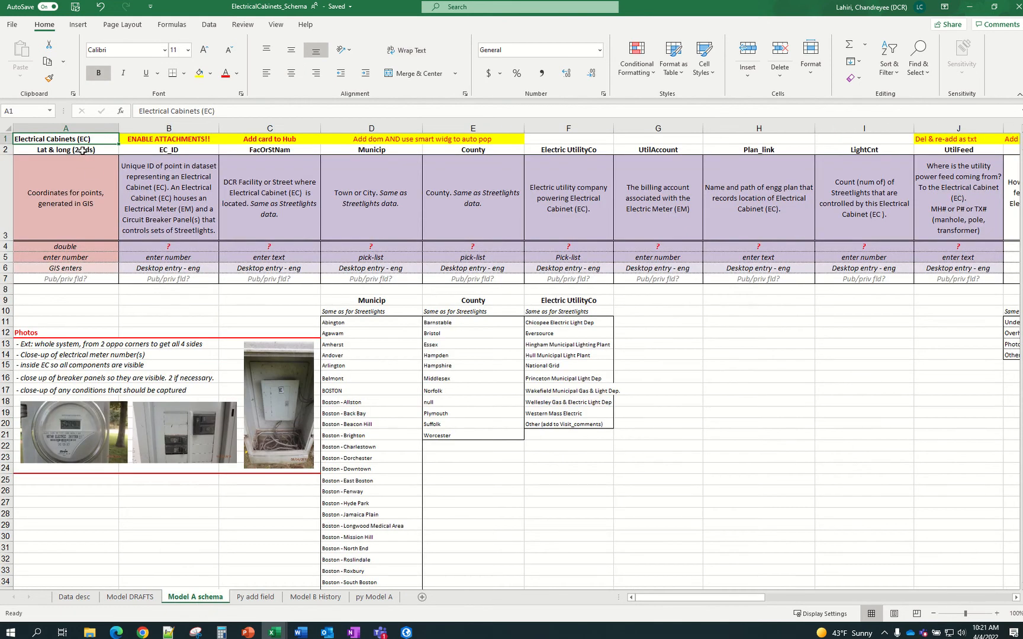
{"action": "left_click", "coordinate": [82, 150]}
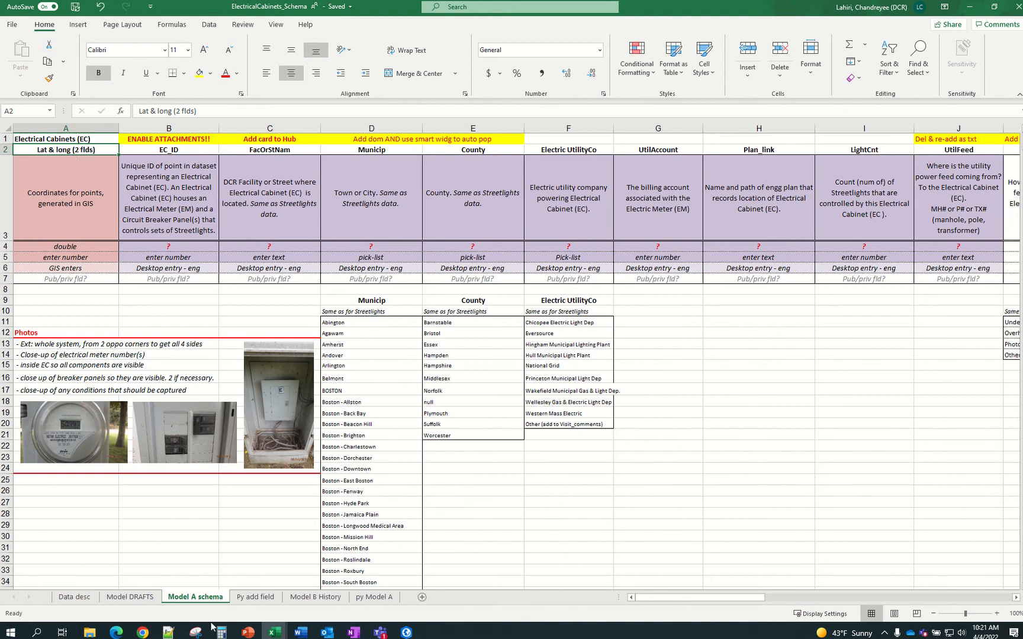
{"action": "left_click", "coordinate": [264, 597]}
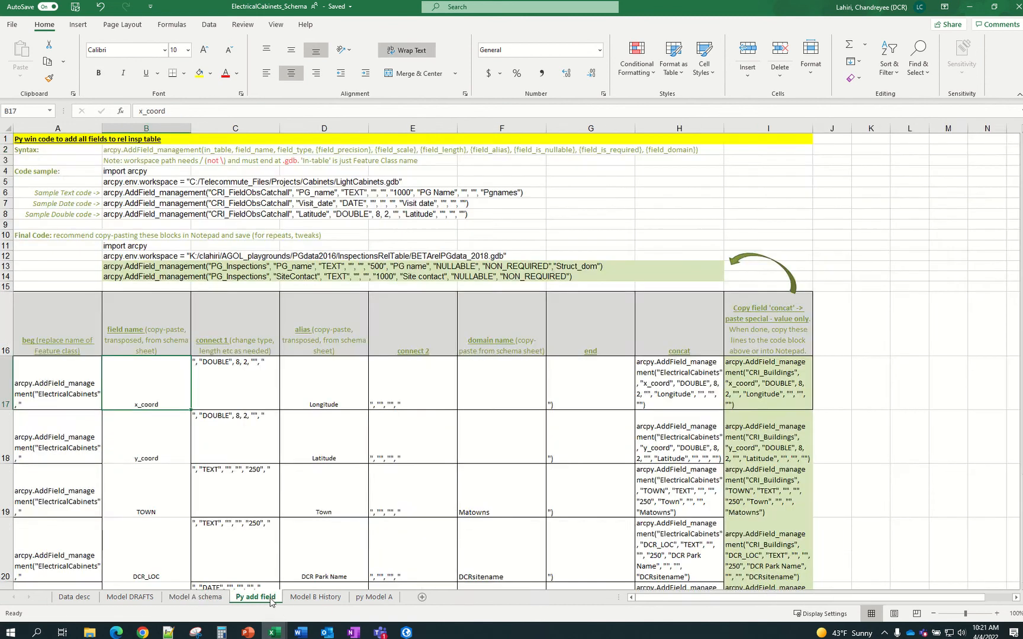
{"action": "left_click", "coordinate": [196, 597]}
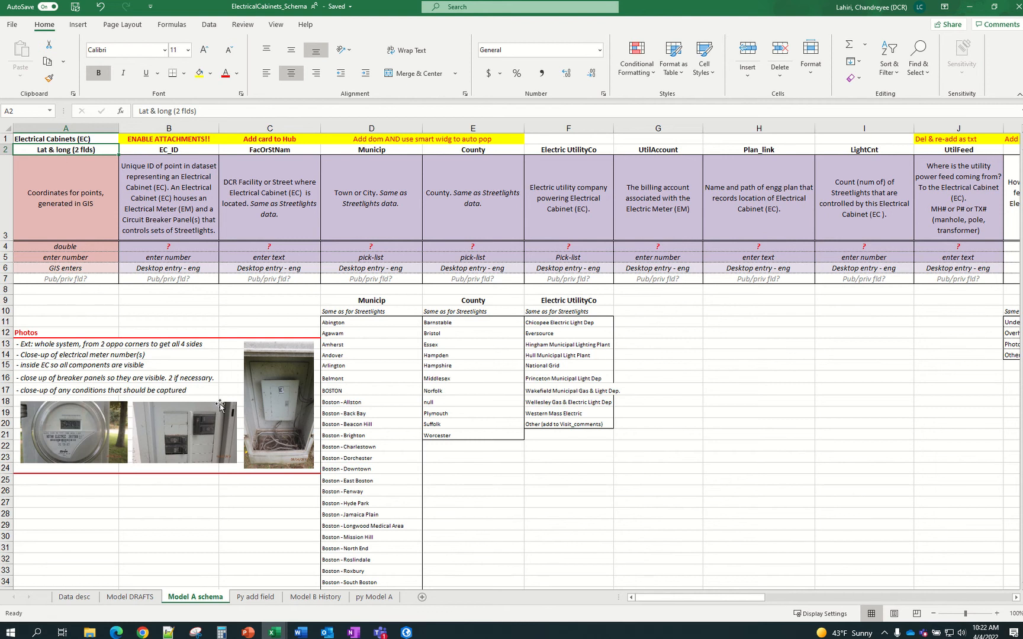
{"action": "left_click", "coordinate": [269, 598]}
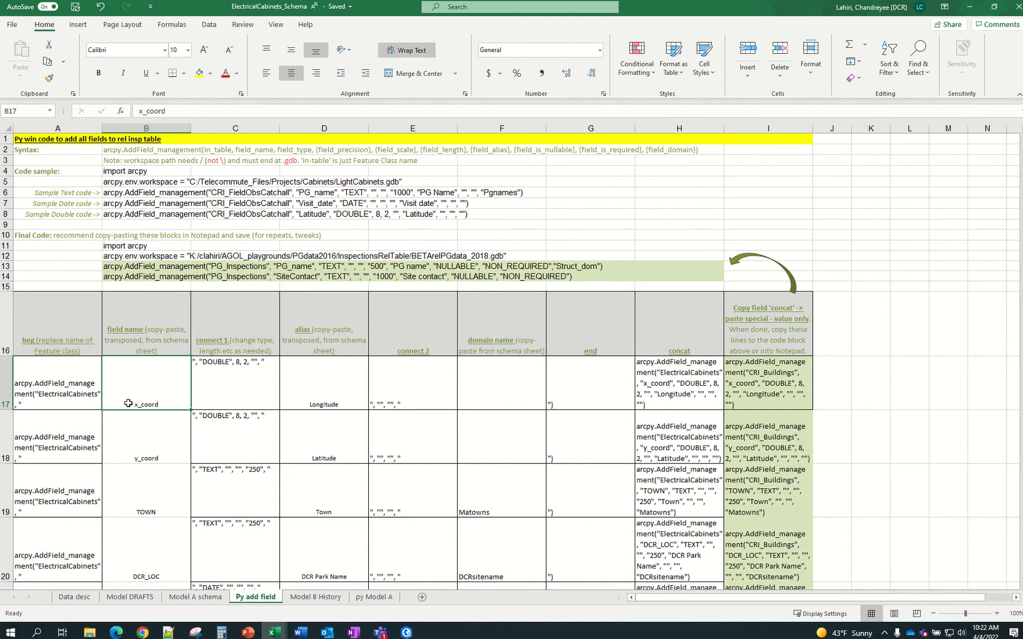
{"action": "left_click", "coordinate": [195, 598]}
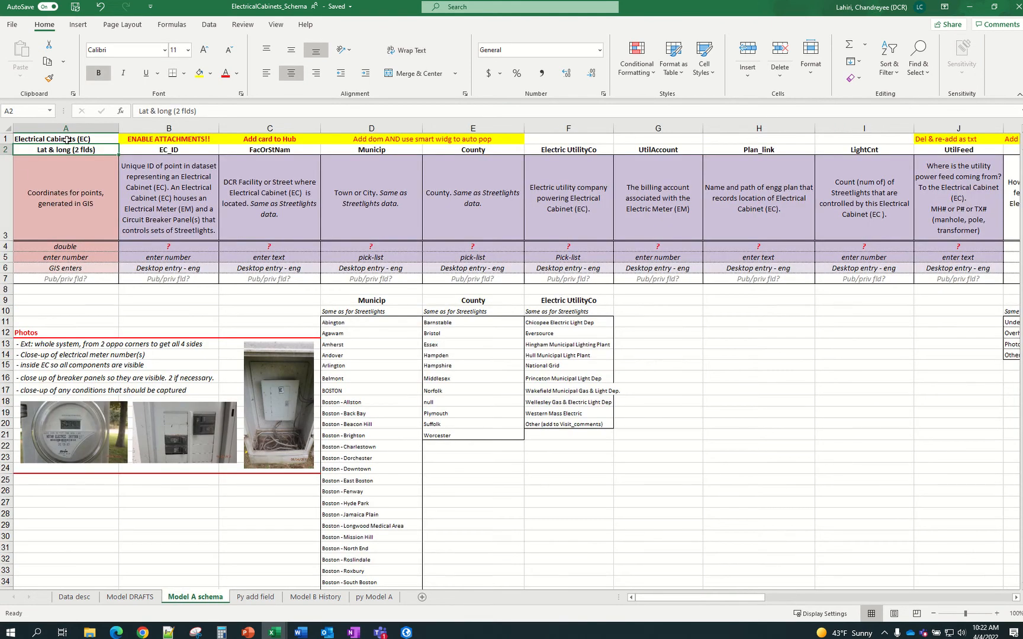
{"action": "left_click", "coordinate": [141, 112]}
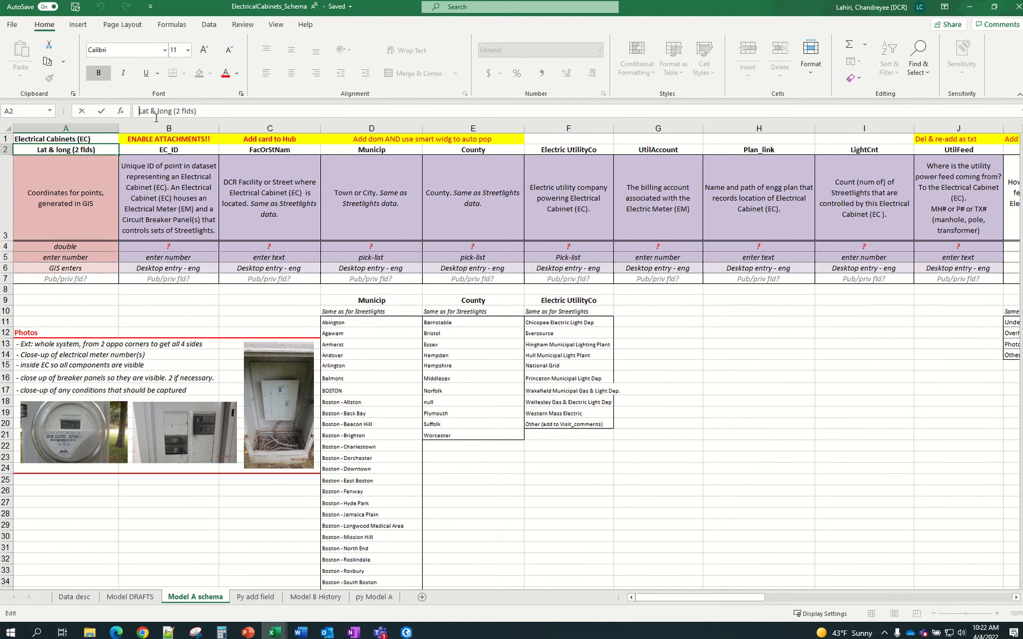
Type a new coordinate header 'X_coord(Lat) & y_cood ( ) -' in A2, fixing parentheses and lowercasing x
{"action": "type", "text": "X_coor"}
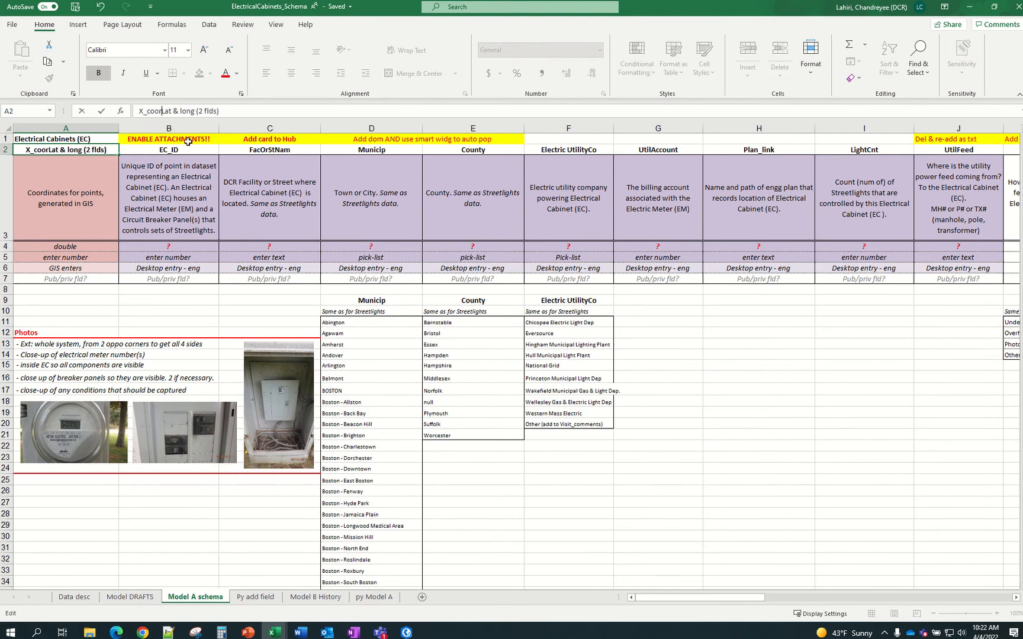
{"action": "type", "text": "d(Lat"}
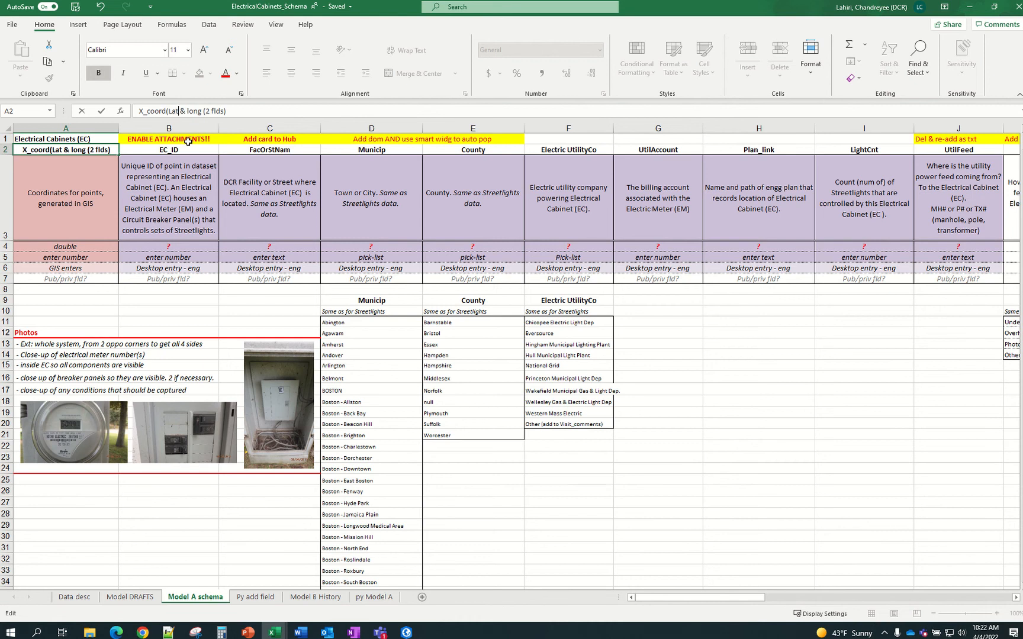
{"action": "type", "text": ") & "}
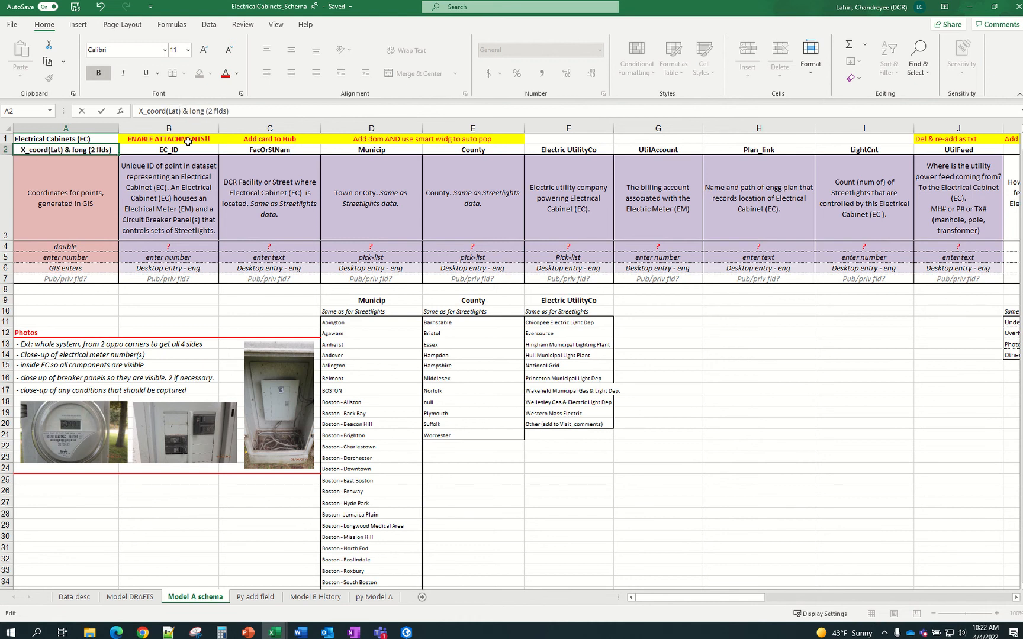
{"action": "type", "text": "y-"}
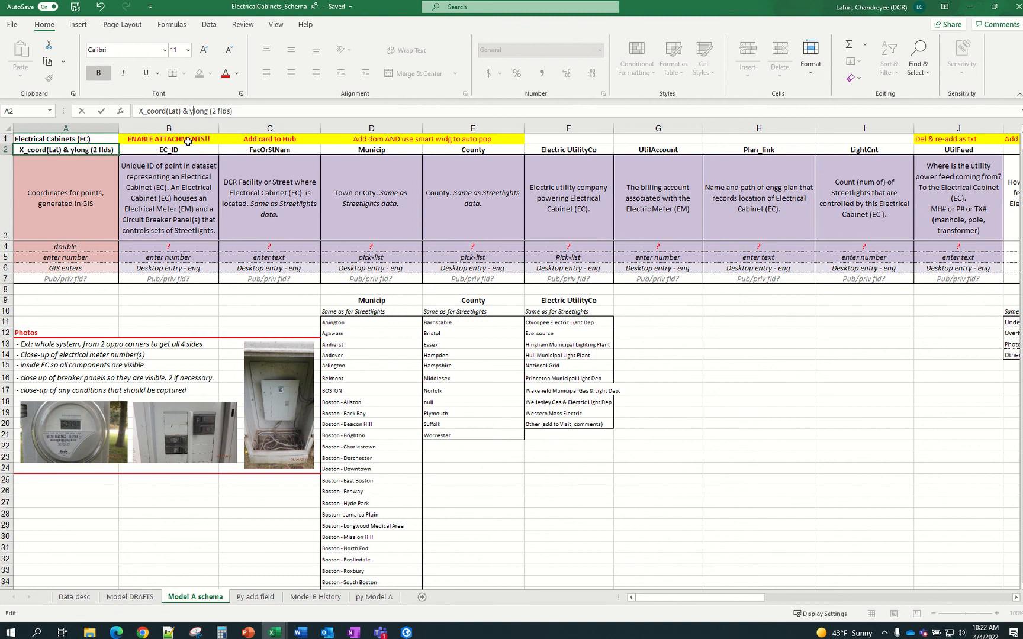
{"action": "key", "text": "BackSpace"}
{"action": "type", "text": "_"}
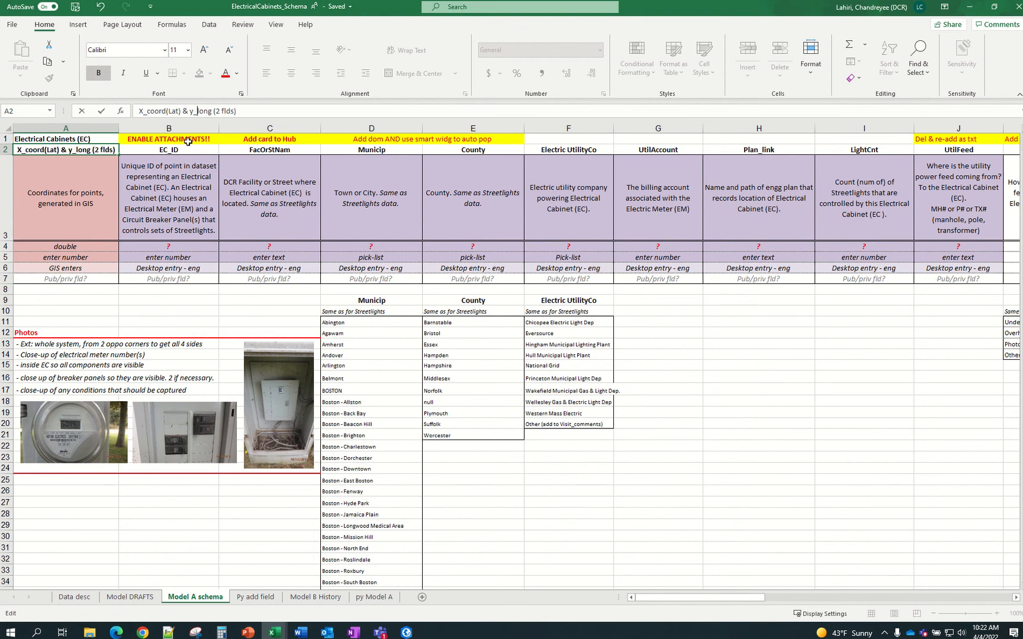
{"action": "type", "text": "cood ("}
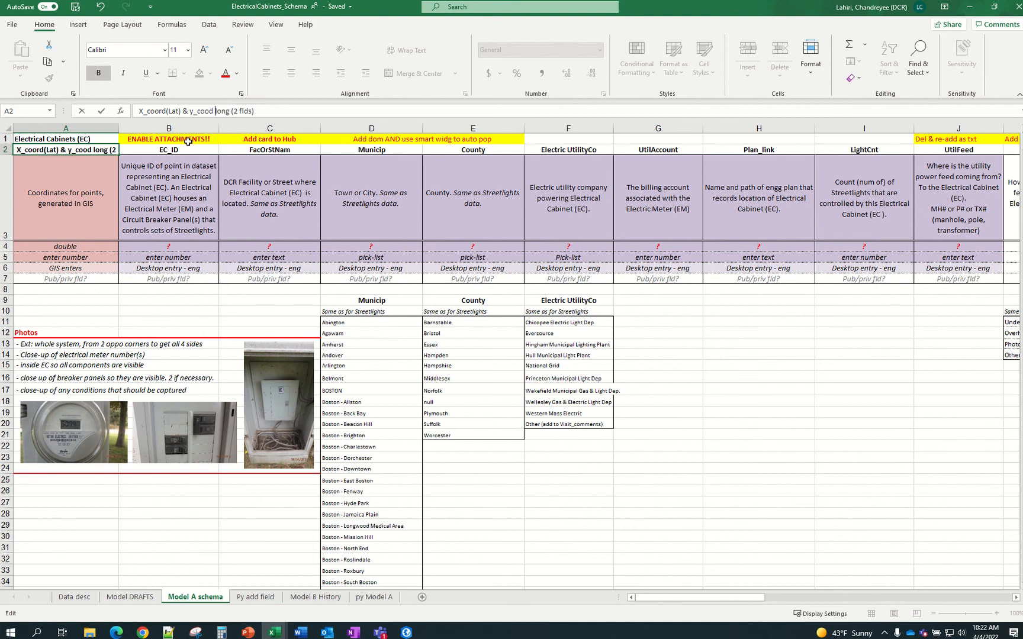
{"action": "key", "text": "Right"}
{"action": "key", "text": "Right"}
{"action": "key", "text": "Right"}
{"action": "key", "text": "Right"}
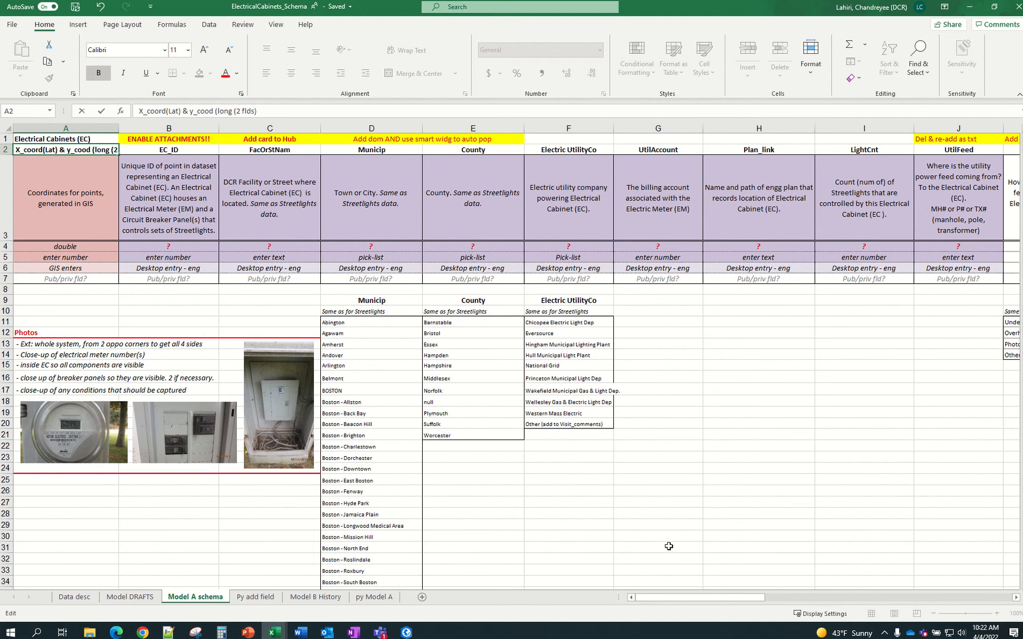
{"action": "type", "text": ") -"}
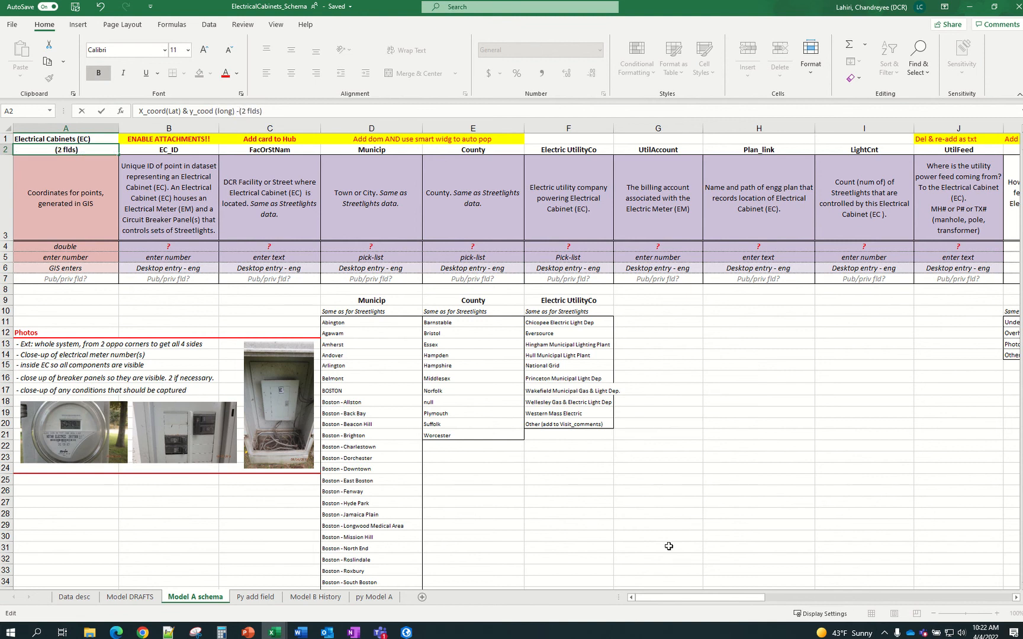
{"action": "key", "text": "Delete"}
{"action": "key", "text": "Right"}
{"action": "key", "text": "Right"}
{"action": "key", "text": "Right"}
{"action": "key", "text": "Right"}
{"action": "key", "text": "Delete"}
{"action": "key", "text": "Left"}
{"action": "key", "text": "Left"}
{"action": "key", "text": "Left"}
{"action": "key", "text": "Left"}
{"action": "key", "text": "Left"}
{"action": "key", "text": "Left"}
{"action": "key", "text": "Left"}
{"action": "key", "text": "Left"}
{"action": "key", "text": "Left"}
{"action": "key", "text": "Left"}
{"action": "key", "text": "Left"}
{"action": "key", "text": "Left"}
{"action": "key", "text": "Left"}
{"action": "key", "text": "Left"}
{"action": "key", "text": "Left"}
{"action": "key", "text": "Home"}
{"action": "key", "text": "Delete"}
{"action": "type", "text": "x"}
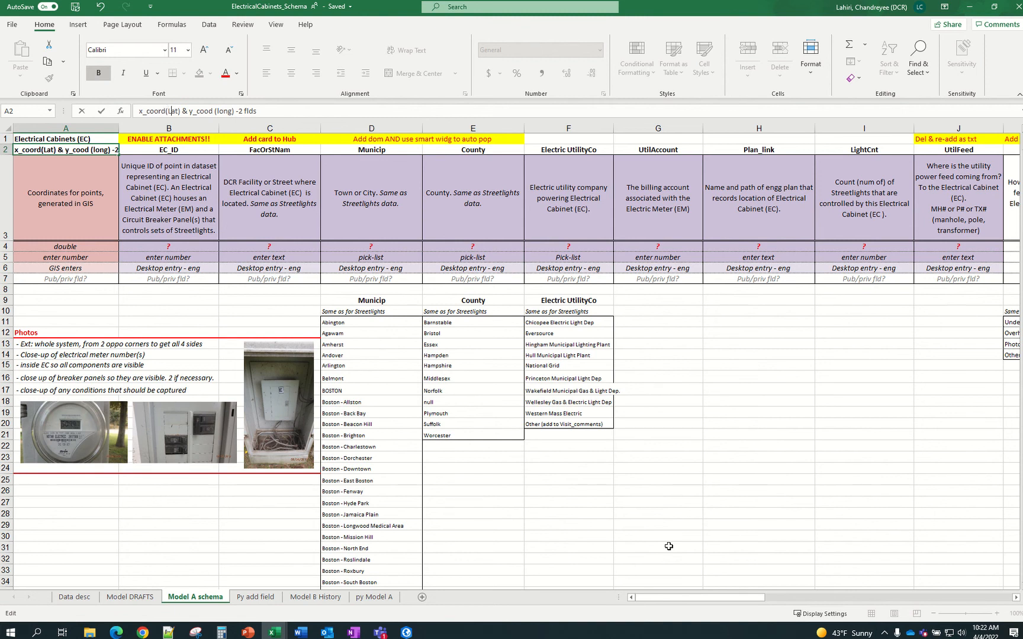
Correct the labels so A2 reads 'x_coord(Long) & y_cood (lat) -2 flds', then return to Py add field
{"action": "key", "text": "Left"}
{"action": "key", "text": "Left"}
{"action": "key", "text": "Left"}
{"action": "key", "text": "Left"}
{"action": "key", "text": "Right"}
{"action": "key", "text": "Right"}
{"action": "key", "text": "Right"}
{"action": "key", "text": "Right"}
{"action": "key", "text": "Right"}
{"action": "key", "text": "Delete"}
{"action": "key", "text": "Delete"}
{"action": "type", "text": "ong"}
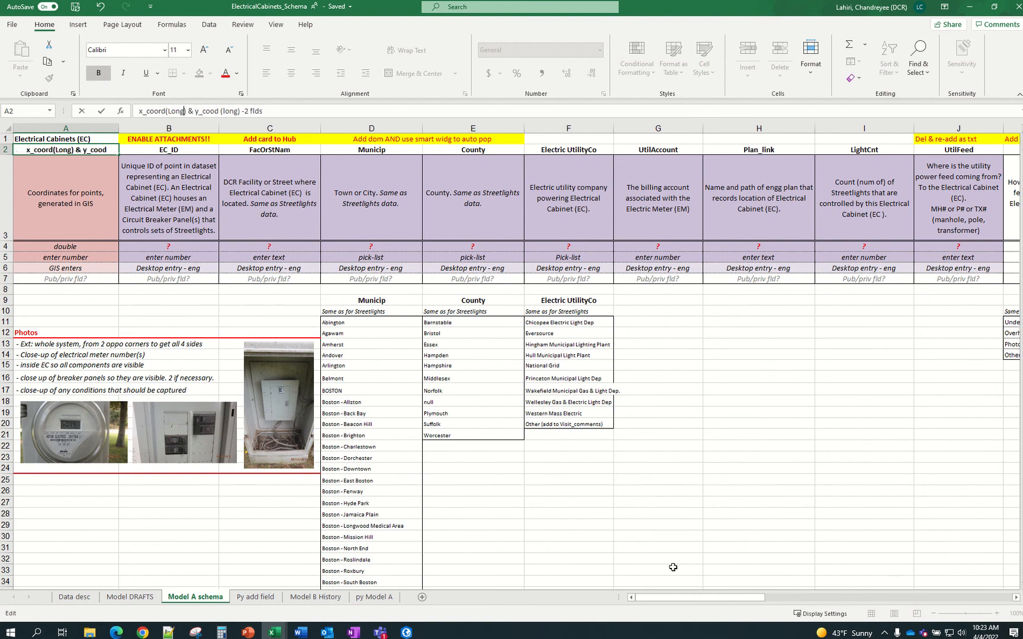
{"action": "key", "text": "Right"}
{"action": "key", "text": "Right"}
{"action": "key", "text": "Right"}
{"action": "key", "text": "Right"}
{"action": "key", "text": "Delete"}
{"action": "key", "text": "Delete"}
{"action": "key", "text": "Delete"}
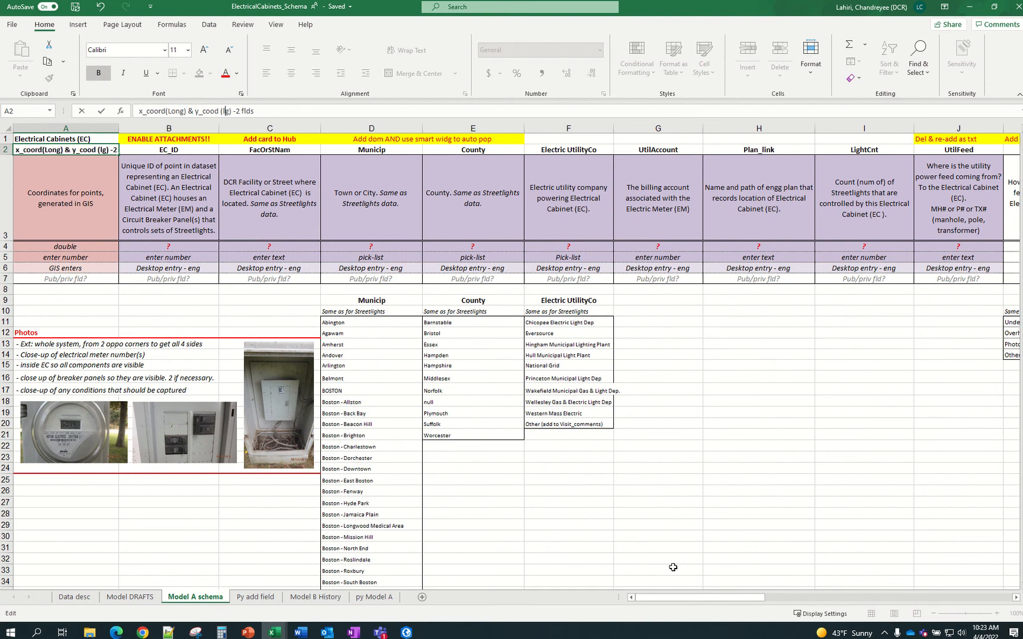
{"action": "type", "text": "at"}
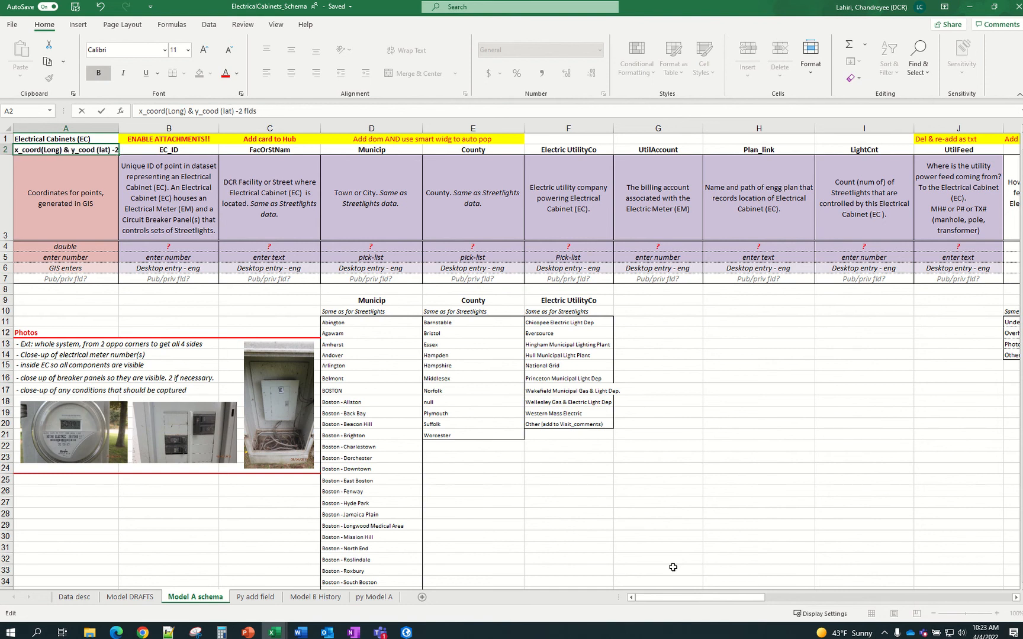
{"action": "key", "text": "Return"}
{"action": "key", "text": "Up"}
{"action": "key", "text": "Down"}
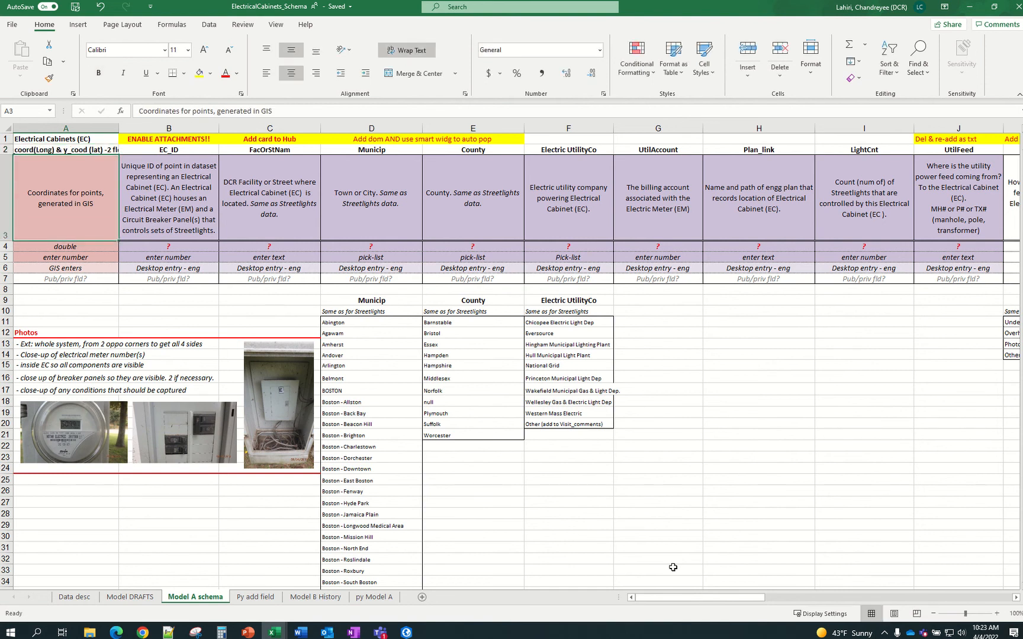
{"action": "key", "text": "Up"}
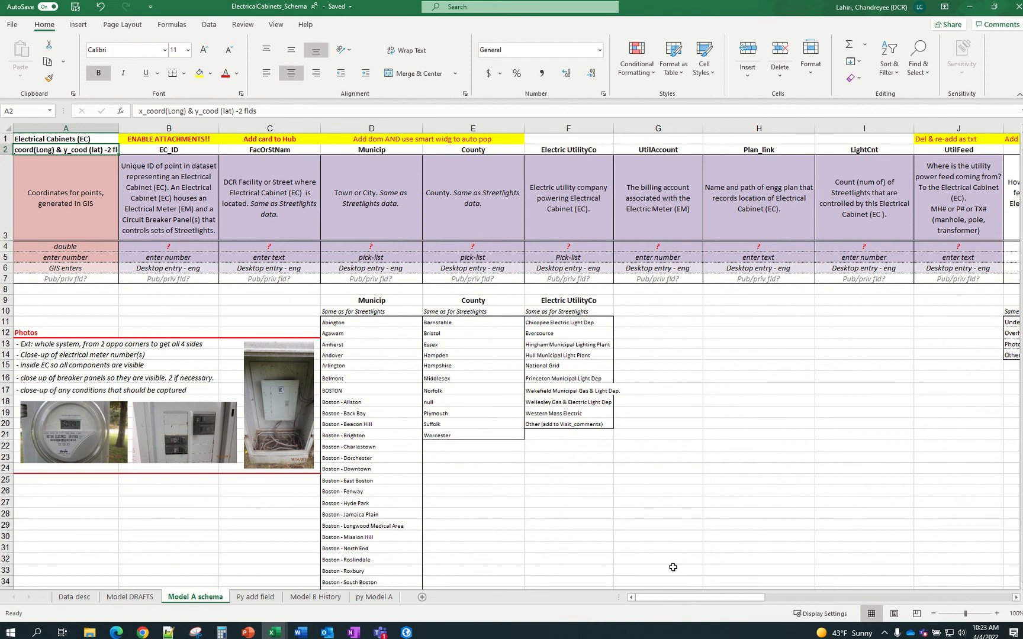
{"action": "left_click", "coordinate": [254, 598]}
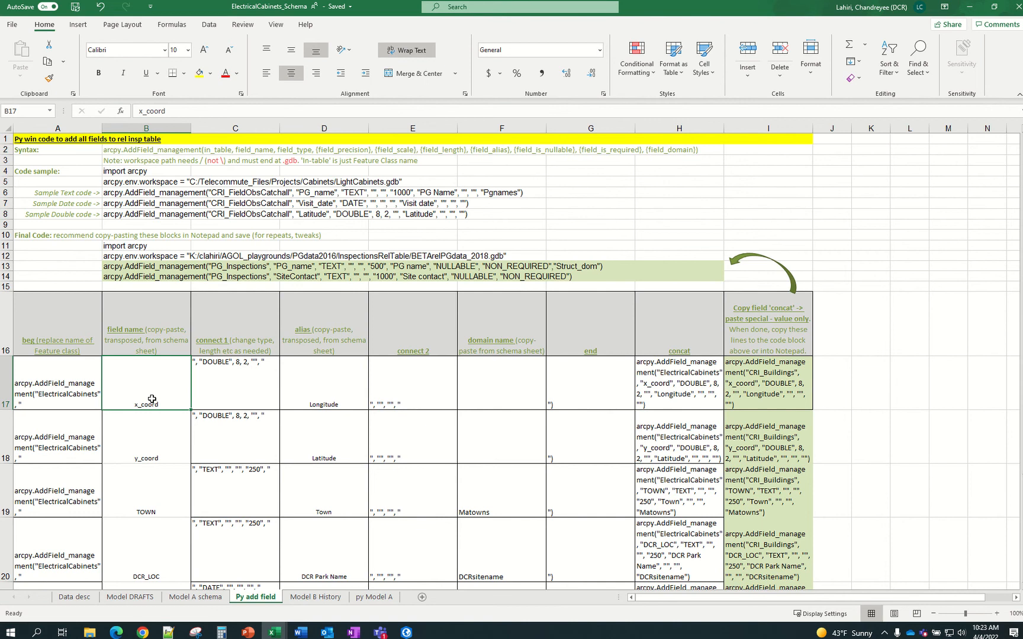
Select the 24 field names in B2:Y2, EC_ID through Visit_date, on Model A schema and copy them
{"action": "left_click", "coordinate": [198, 598]}
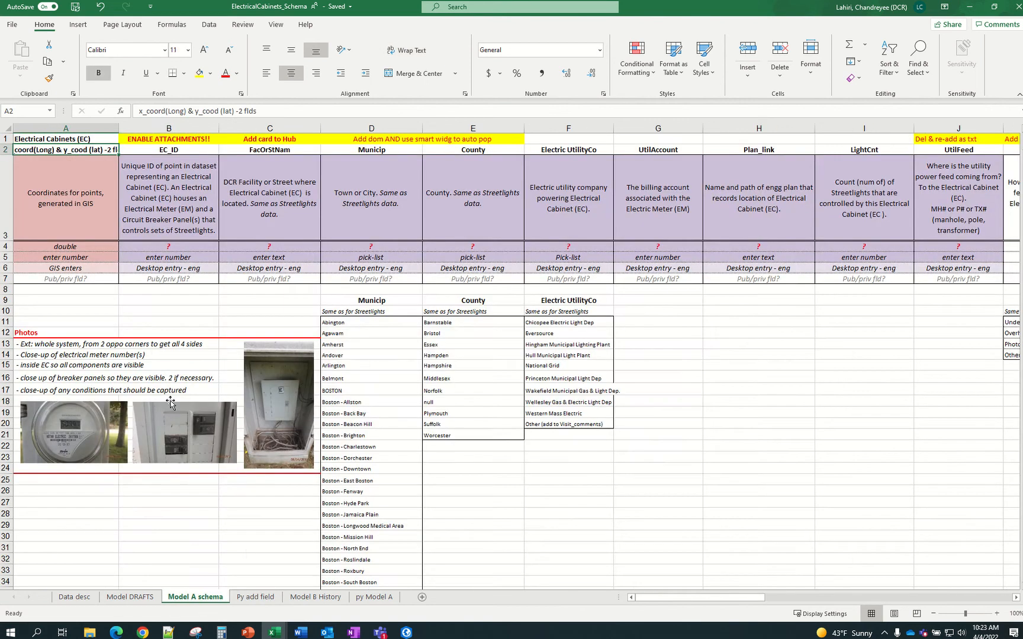
{"action": "left_click", "coordinate": [177, 151]}
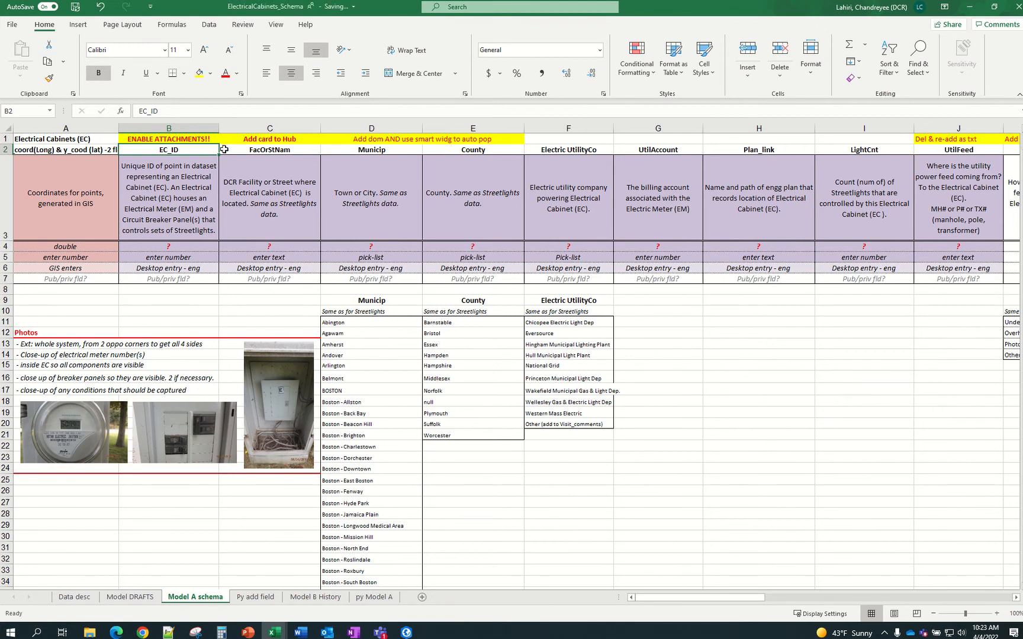
{"action": "left_click_drag", "start_coordinate": [199, 150], "coordinate": [684, 153]}
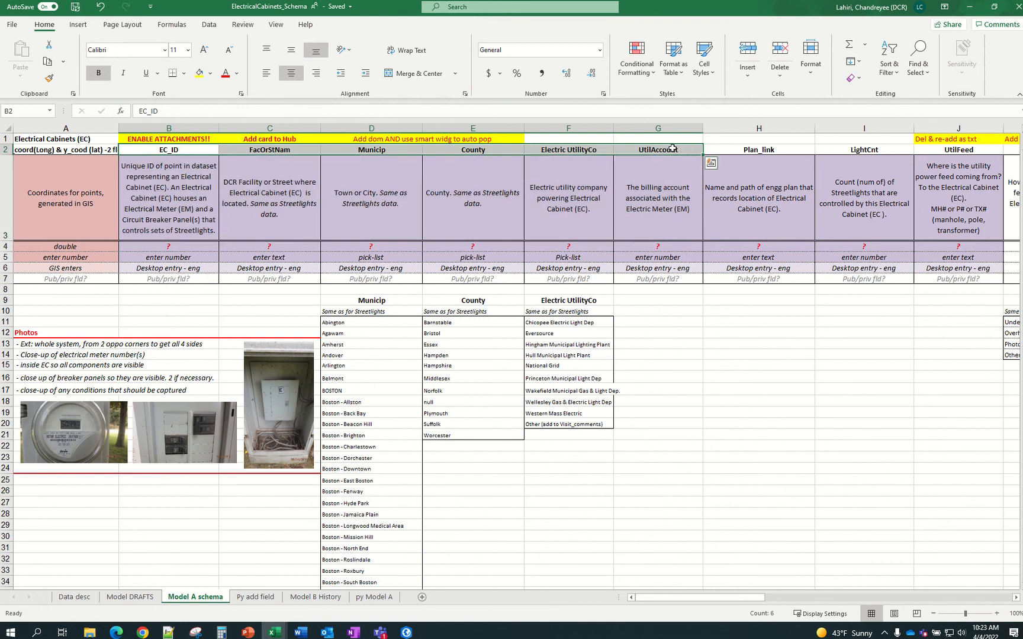
{"action": "left_click", "coordinate": [197, 152]}
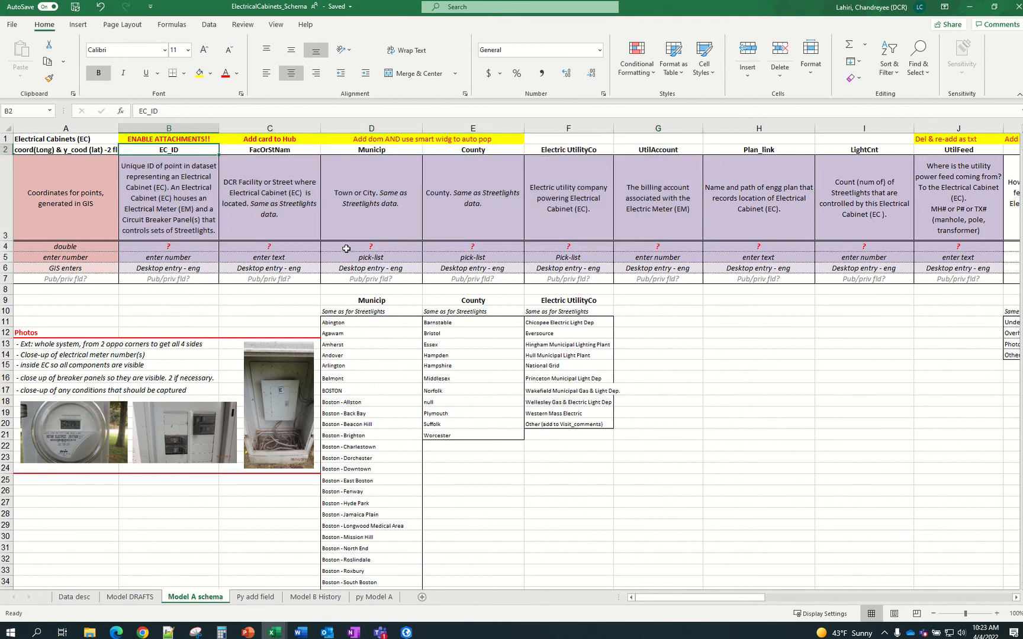
{"action": "key", "text": "shift+Right"}
{"action": "key", "text": "shift+Right"}
{"action": "key", "text": "shift+Right"}
{"action": "key", "text": "shift+Right"}
{"action": "key", "text": "shift+Right"}
{"action": "key", "text": "shift+Right"}
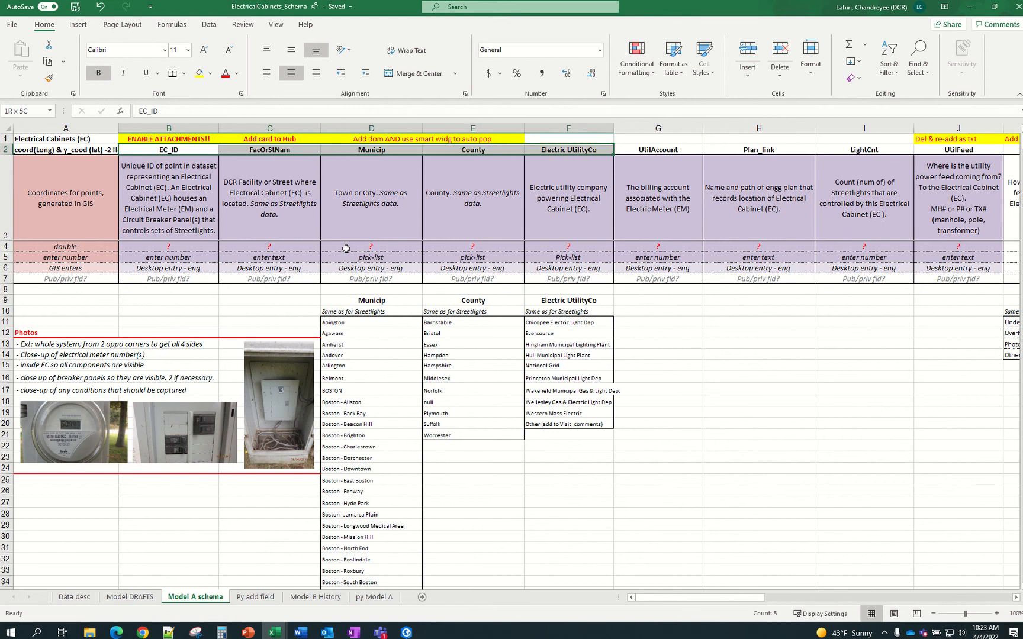
{"action": "key", "text": "shift+Right"}
{"action": "key", "text": "shift+Right"}
{"action": "key", "text": "shift+Right"}
{"action": "key", "text": "shift+Right"}
{"action": "key", "text": "shift+Right"}
{"action": "key", "text": "shift+Right"}
{"action": "key", "text": "shift+Right"}
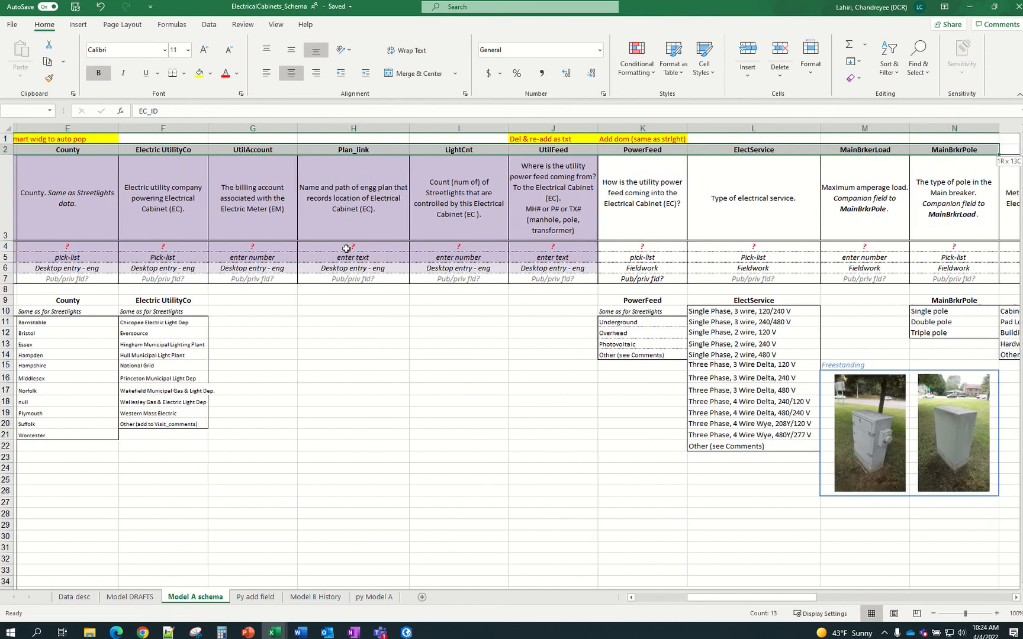
{"action": "key", "text": "shift+Right"}
{"action": "key", "text": "shift+Right"}
{"action": "key", "text": "shift+Right"}
{"action": "key", "text": "shift+Right"}
{"action": "key", "text": "shift+Right"}
{"action": "key", "text": "shift+Right"}
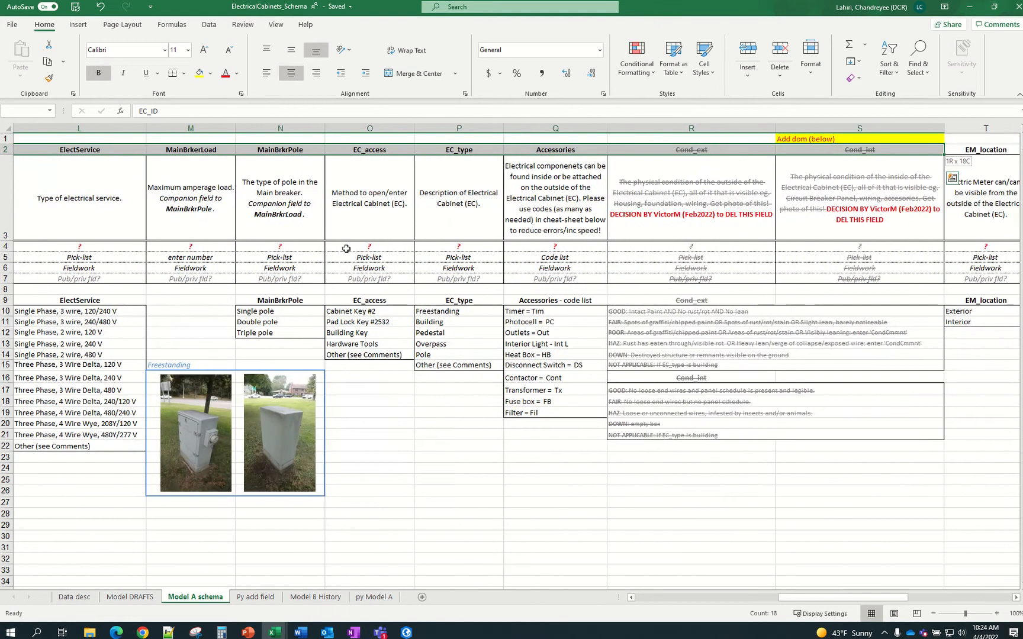
{"action": "key", "text": "shift+Right"}
{"action": "key", "text": "shift+Right"}
{"action": "key", "text": "shift+Right"}
{"action": "key", "text": "shift+Right"}
{"action": "key", "text": "shift+Right"}
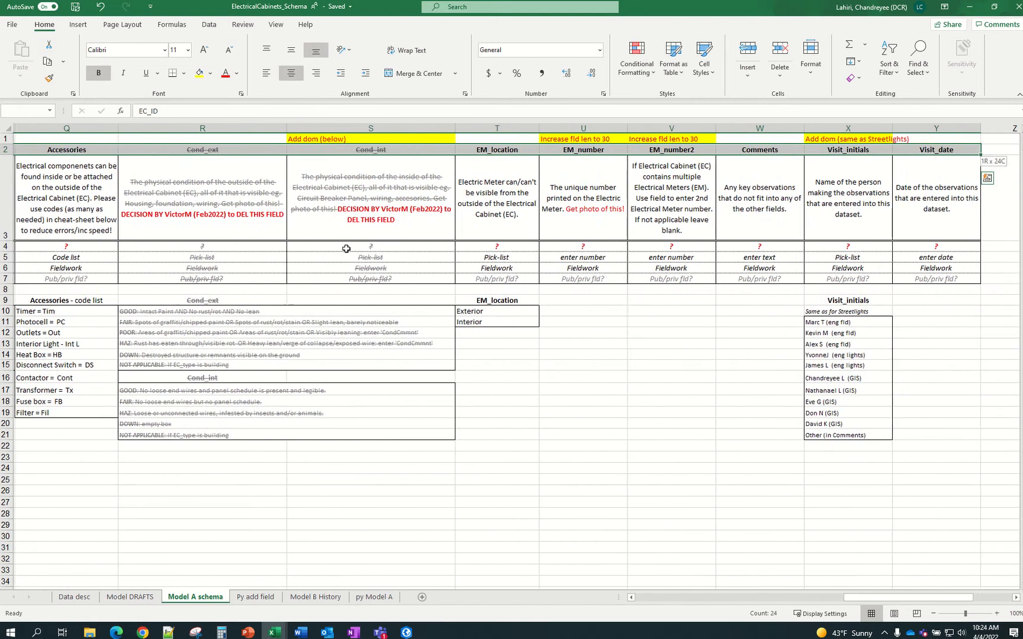
{"action": "key", "text": "shift+Left"}
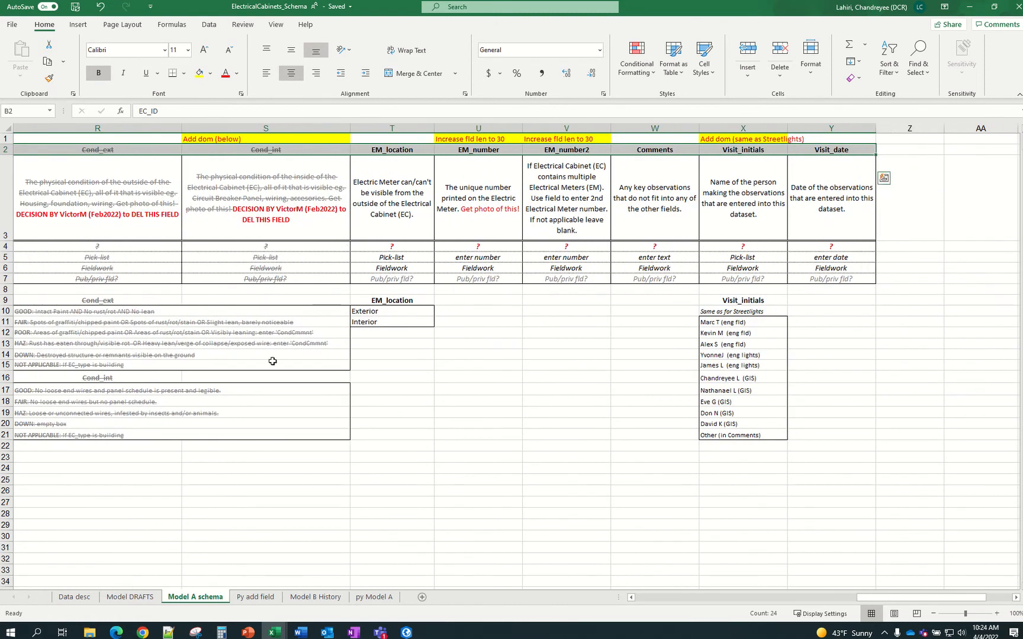
{"action": "left_click_drag", "start_coordinate": [860, 602], "coordinate": [642, 611]}
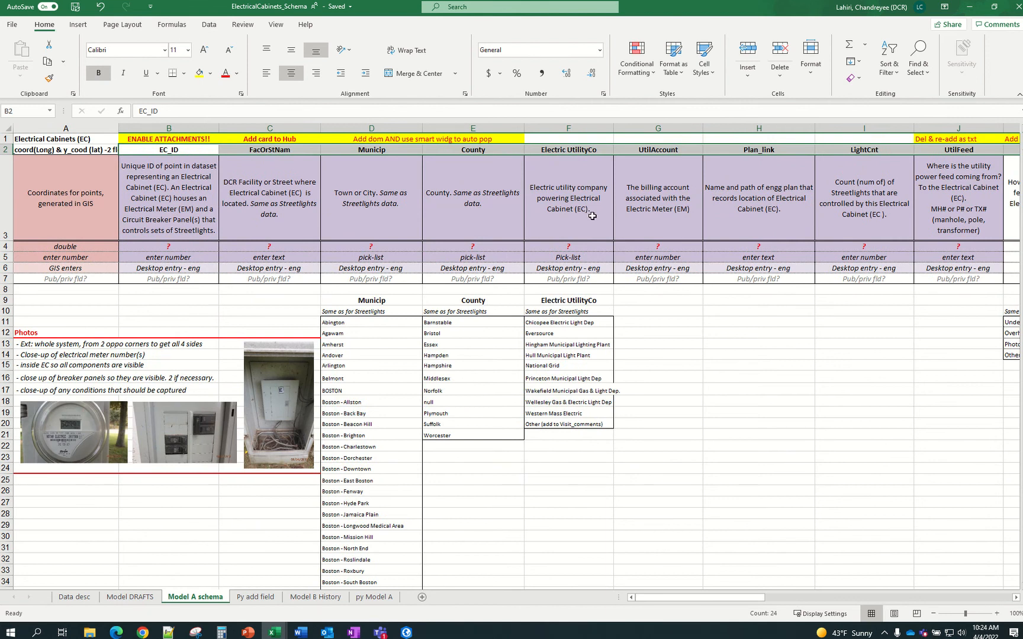
{"action": "key", "text": "ctrl+c"}
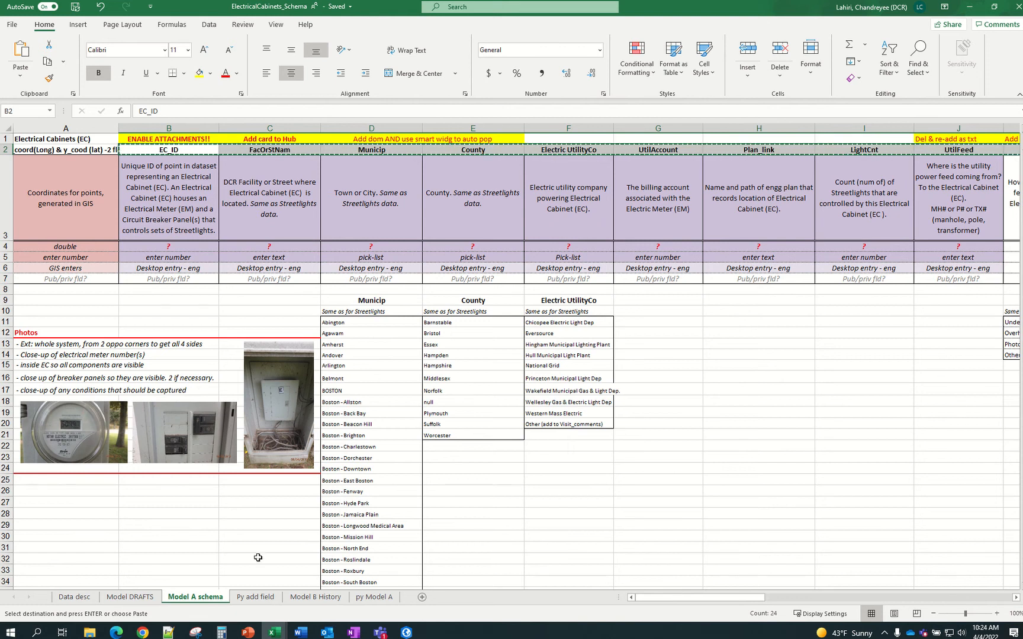
Paste the field names transposed starting at B23, then undo the misplaced paste
{"action": "left_click", "coordinate": [264, 598]}
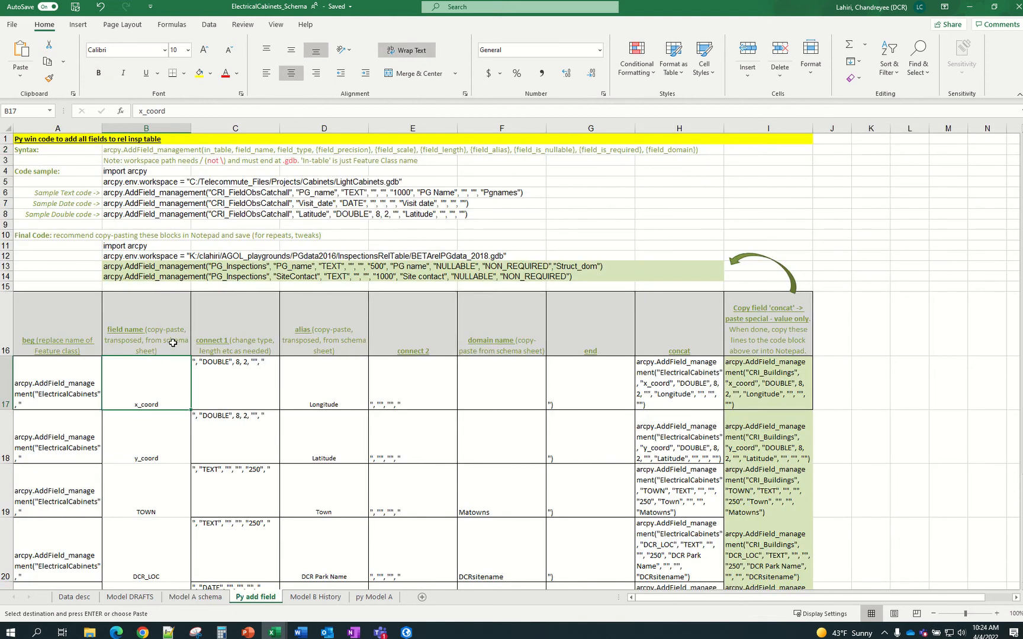
{"action": "scroll", "coordinate": [173, 343], "scroll_direction": "down", "scroll_amount": 3}
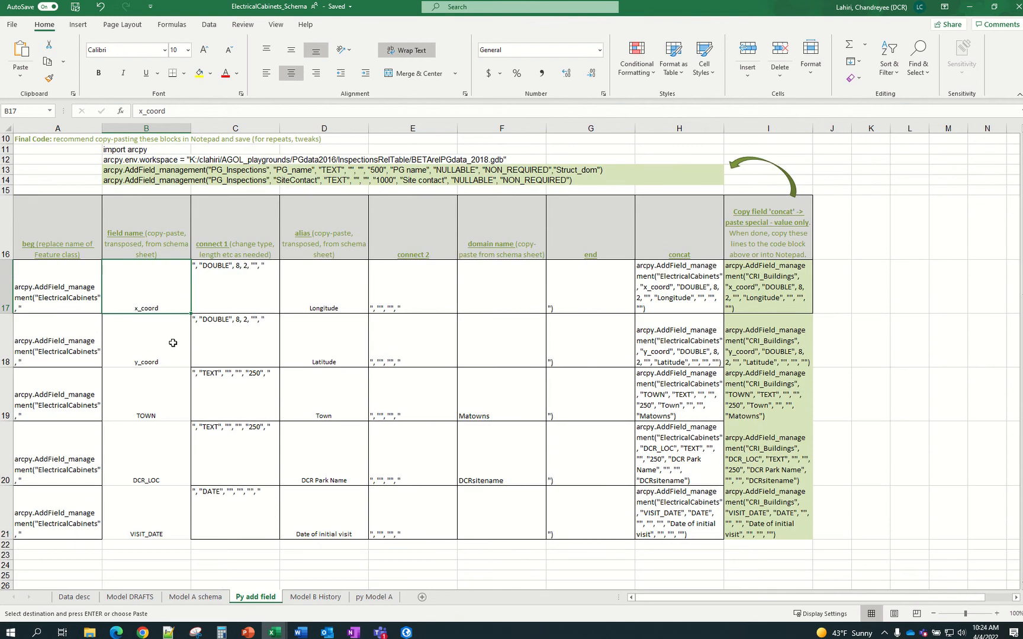
{"action": "scroll", "coordinate": [173, 343], "scroll_direction": "up", "scroll_amount": 1}
{"action": "scroll", "coordinate": [683, 443], "scroll_direction": "down", "scroll_amount": 2}
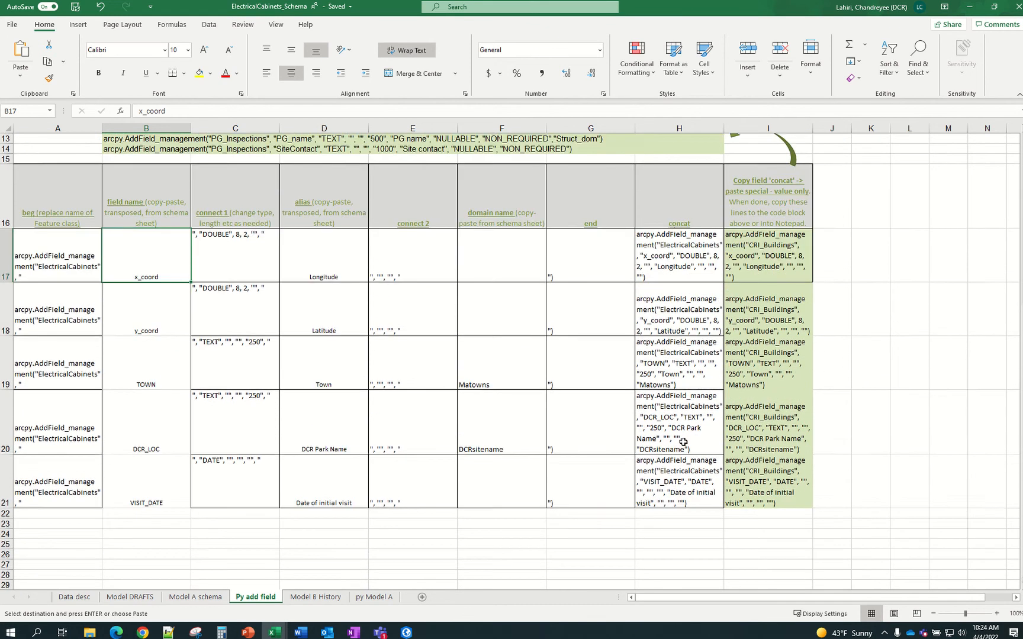
{"action": "scroll", "coordinate": [341, 555], "scroll_direction": "down", "scroll_amount": 1}
{"action": "left_click", "coordinate": [142, 494]}
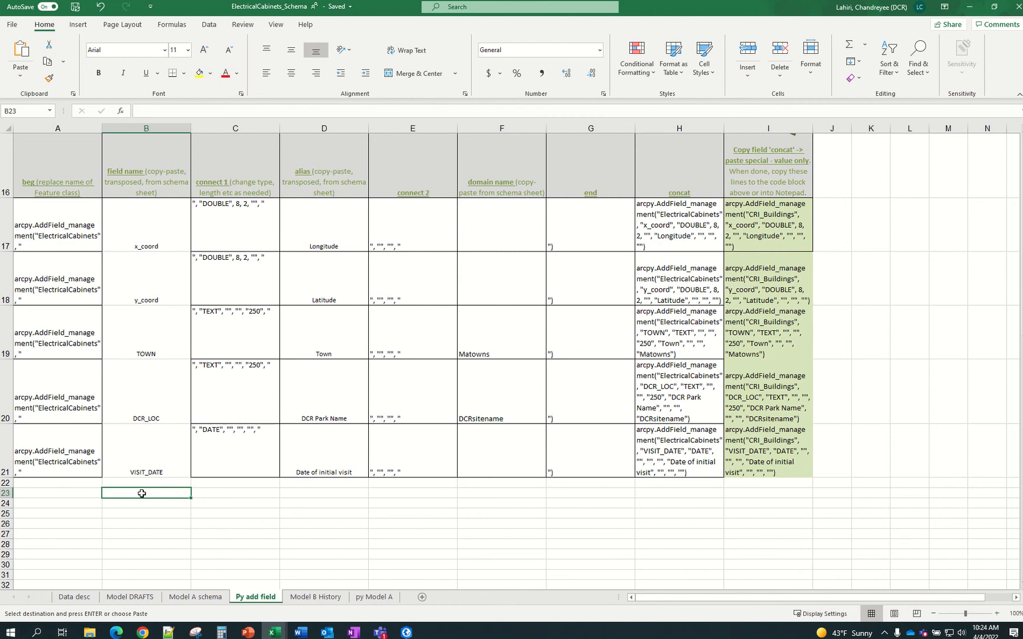
{"action": "right_click", "coordinate": [142, 495]}
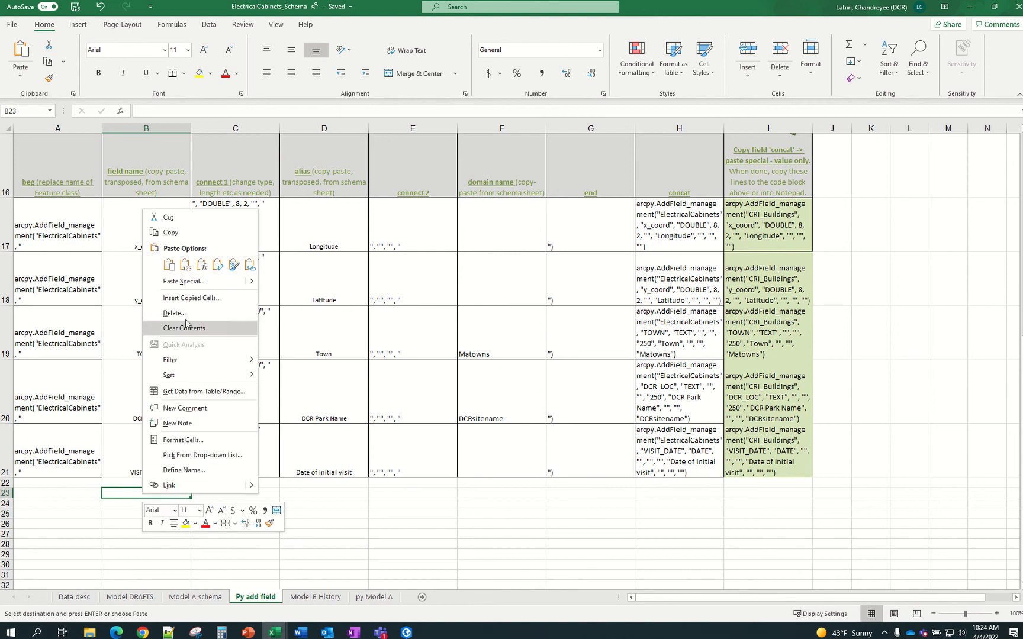
{"action": "left_click", "coordinate": [188, 271]}
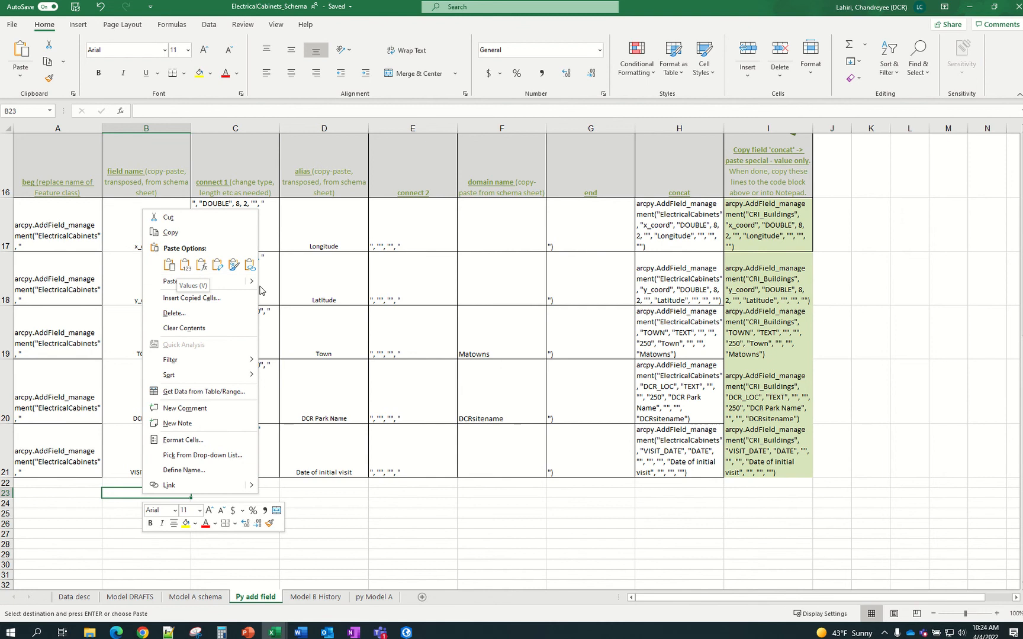
{"action": "mouse_move", "coordinate": [255, 289]}
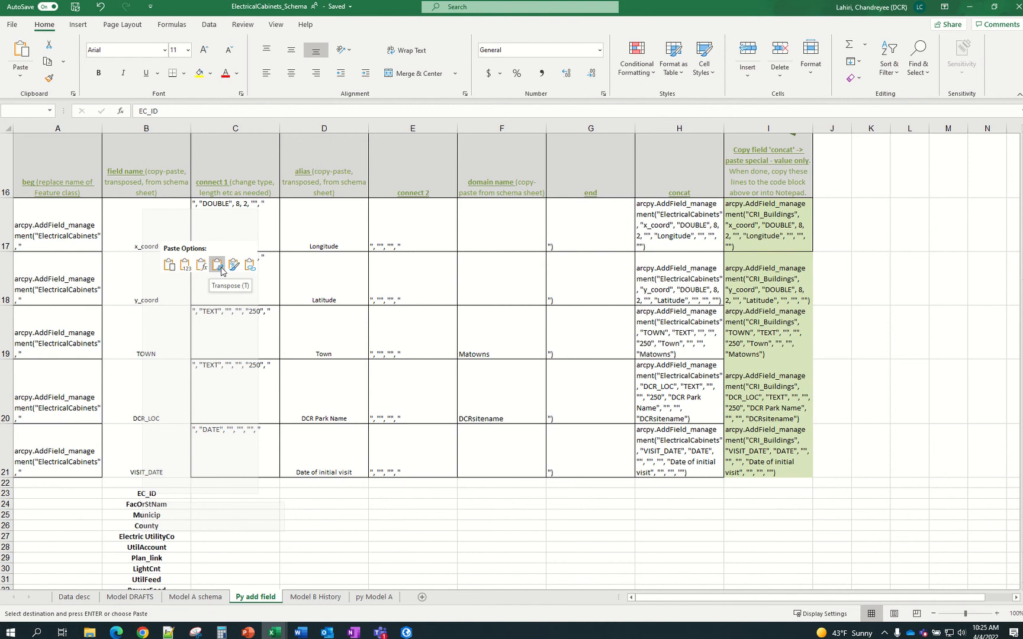
{"action": "left_click", "coordinate": [218, 265]}
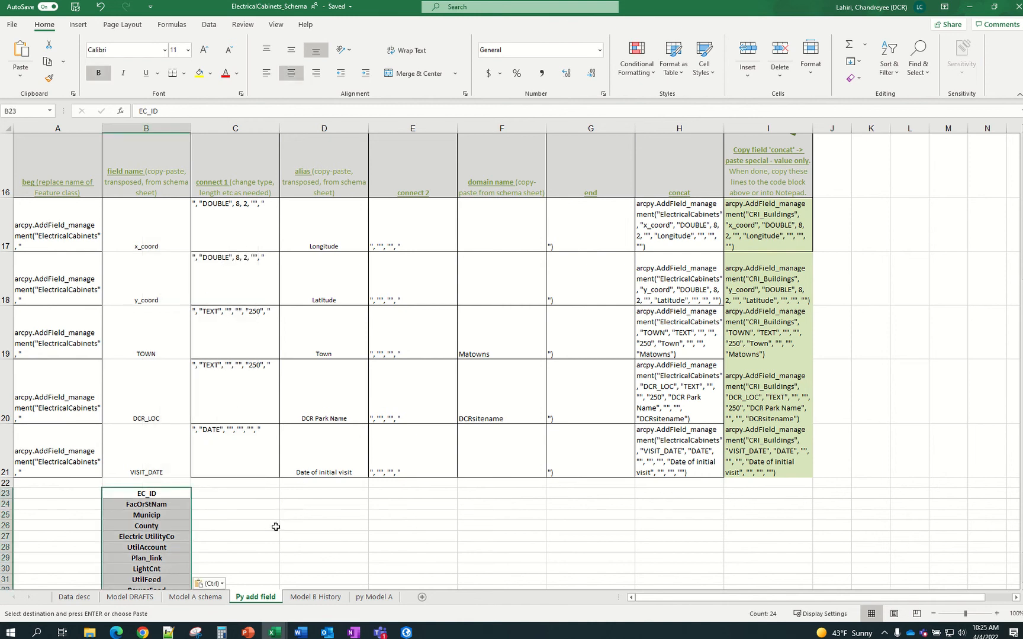
{"action": "scroll", "coordinate": [274, 527], "scroll_direction": "down", "scroll_amount": 1}
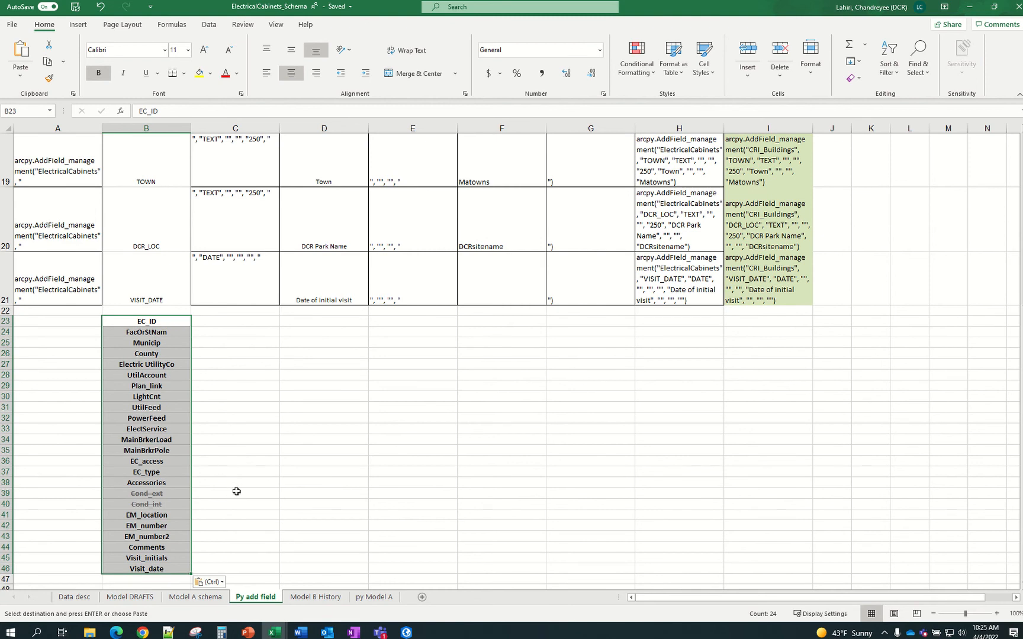
{"action": "key", "text": "ctrl+z"}
Paste the field names transposed into B19:B42, EC_ID through Visit_date, and end copy mode
{"action": "scroll", "coordinate": [237, 492], "scroll_direction": "up", "scroll_amount": 6}
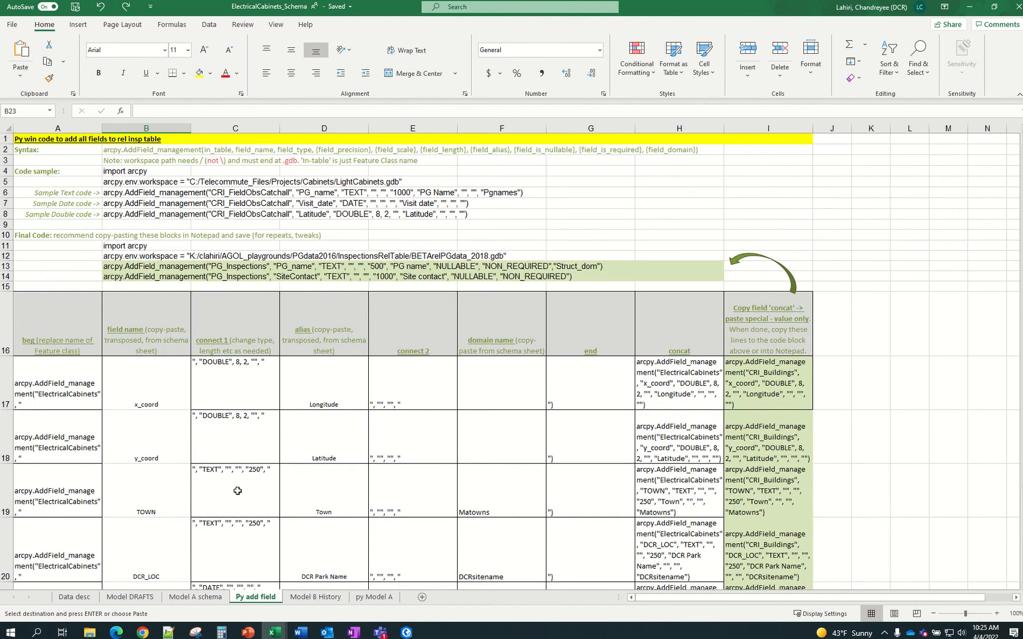
{"action": "scroll", "coordinate": [237, 489], "scroll_direction": "down", "scroll_amount": 1}
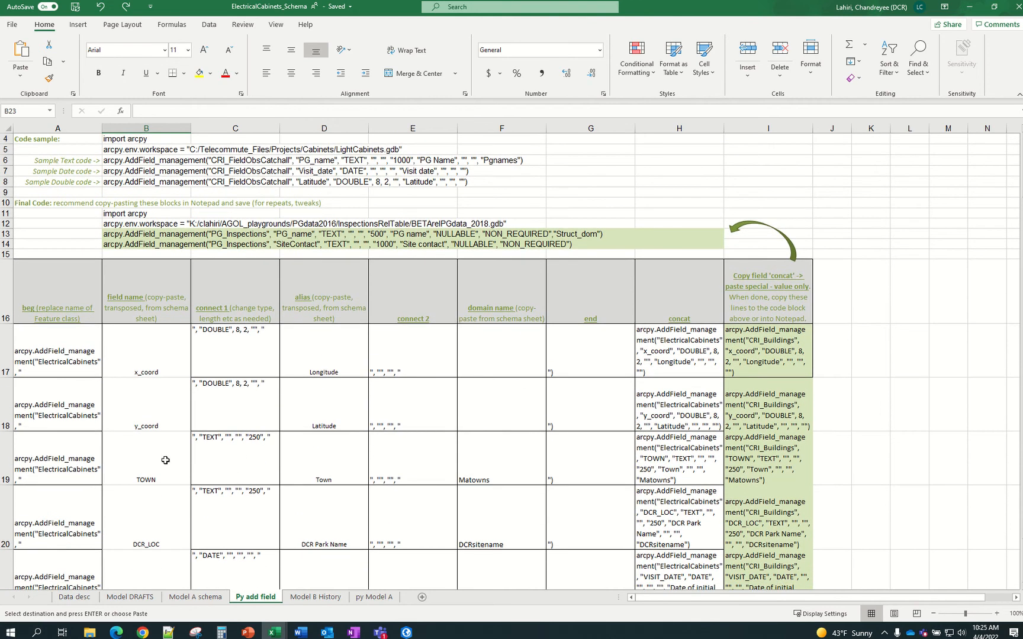
{"action": "left_click", "coordinate": [155, 365]}
{"action": "left_click", "coordinate": [145, 450]}
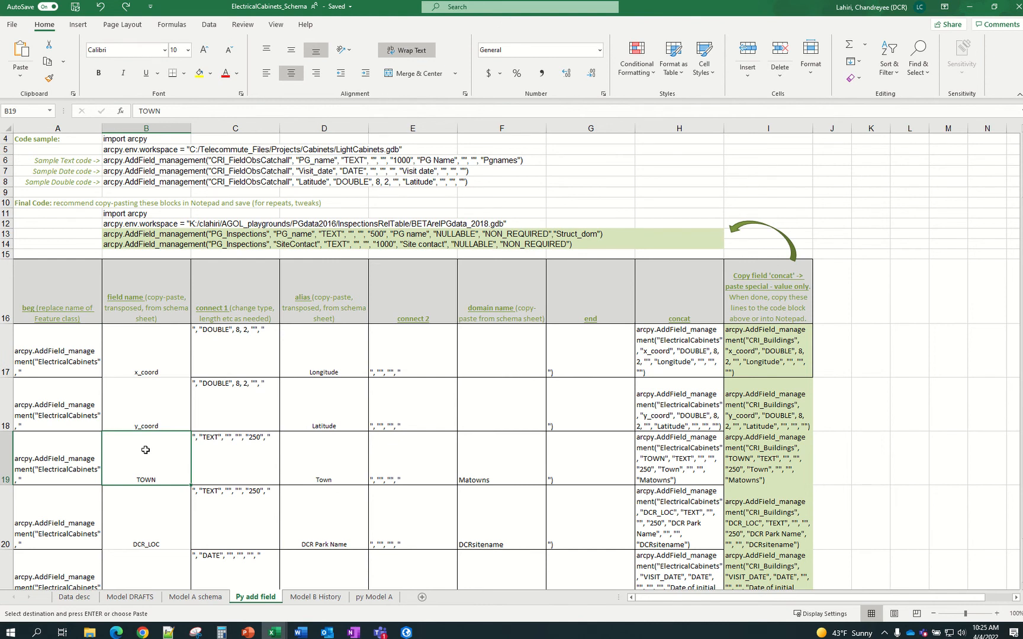
{"action": "right_click", "coordinate": [145, 450]}
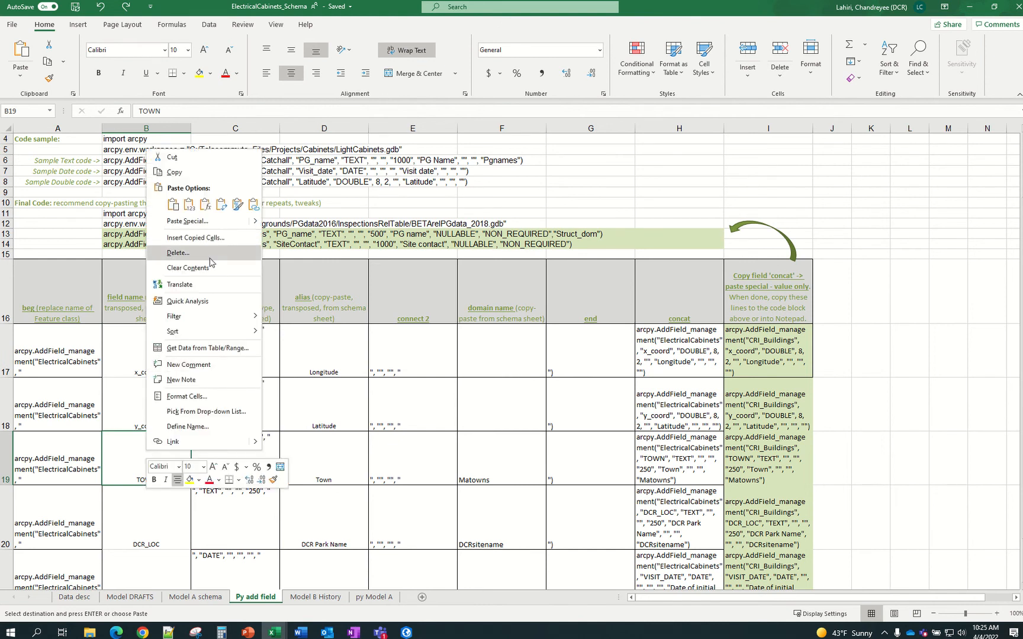
{"action": "left_click", "coordinate": [222, 204]}
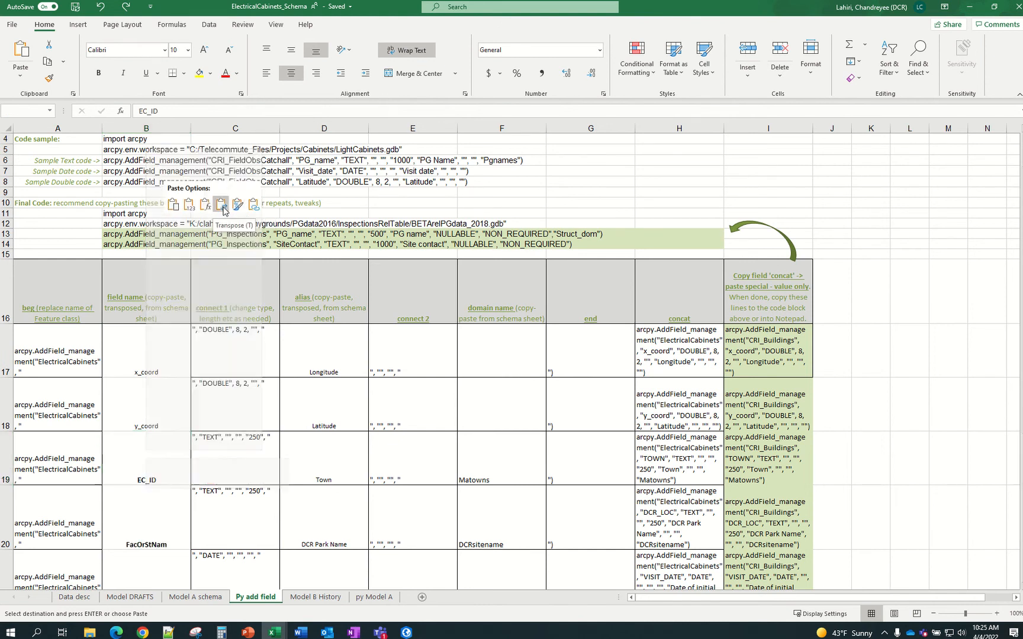
{"action": "scroll", "coordinate": [252, 418], "scroll_direction": "down", "scroll_amount": 3}
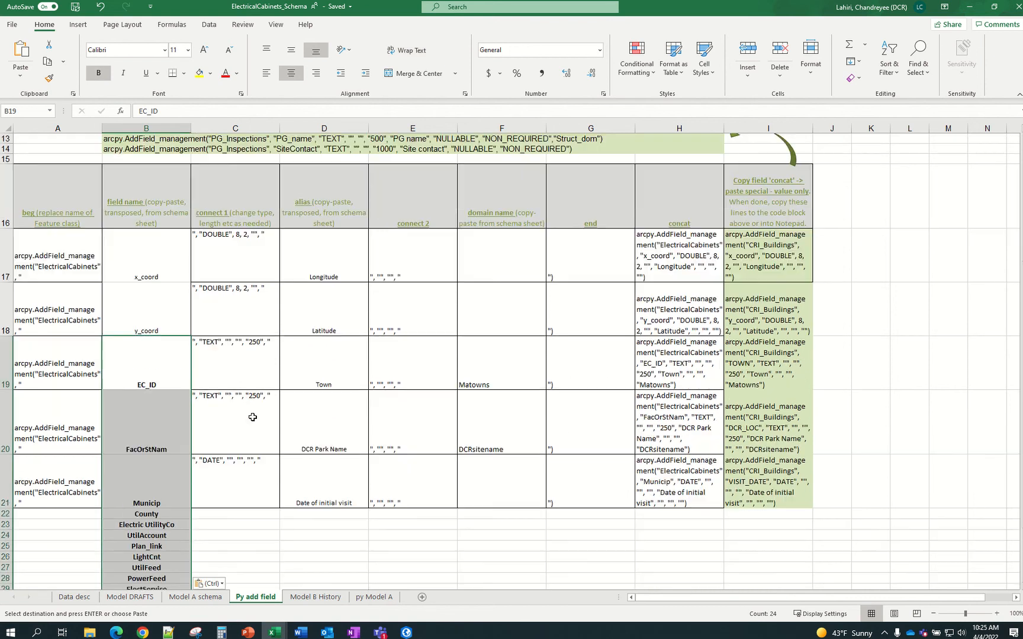
{"action": "key", "text": "Escape"}
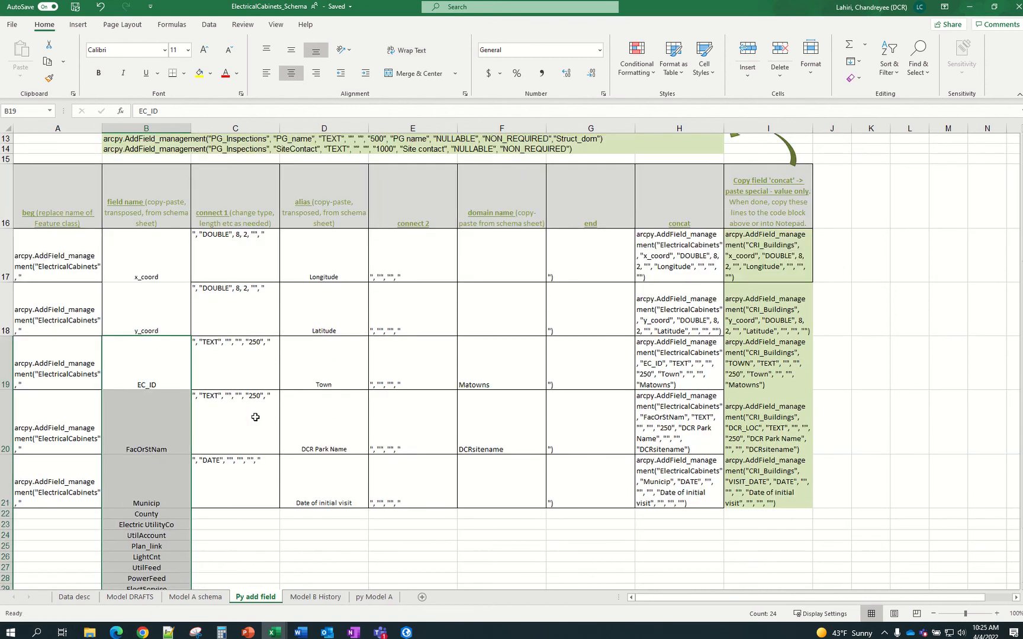
{"action": "scroll", "coordinate": [257, 417], "scroll_direction": "down", "scroll_amount": 2}
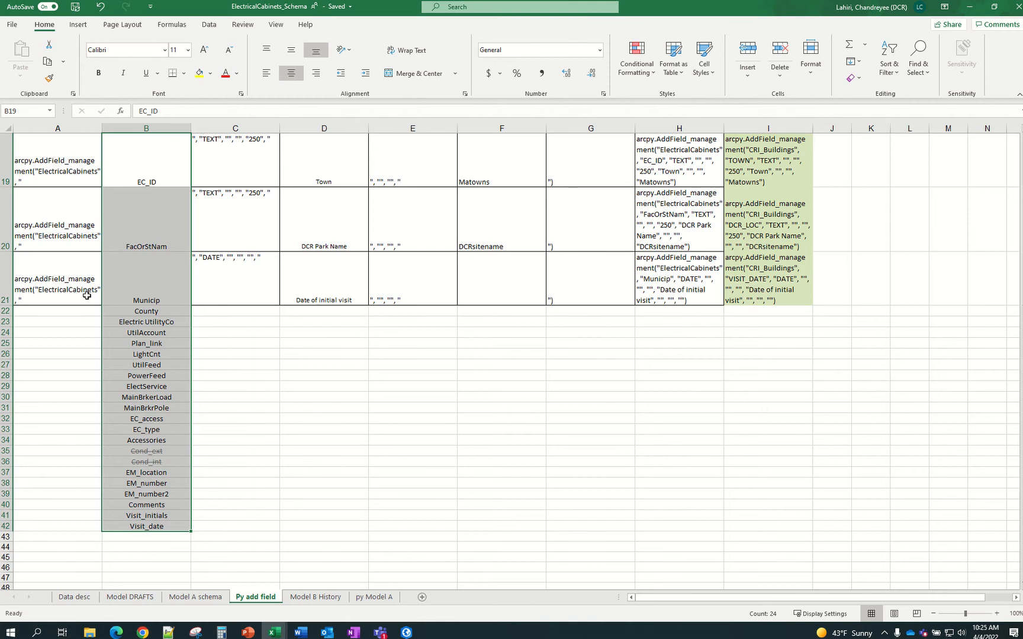
{"action": "left_click", "coordinate": [87, 294]}
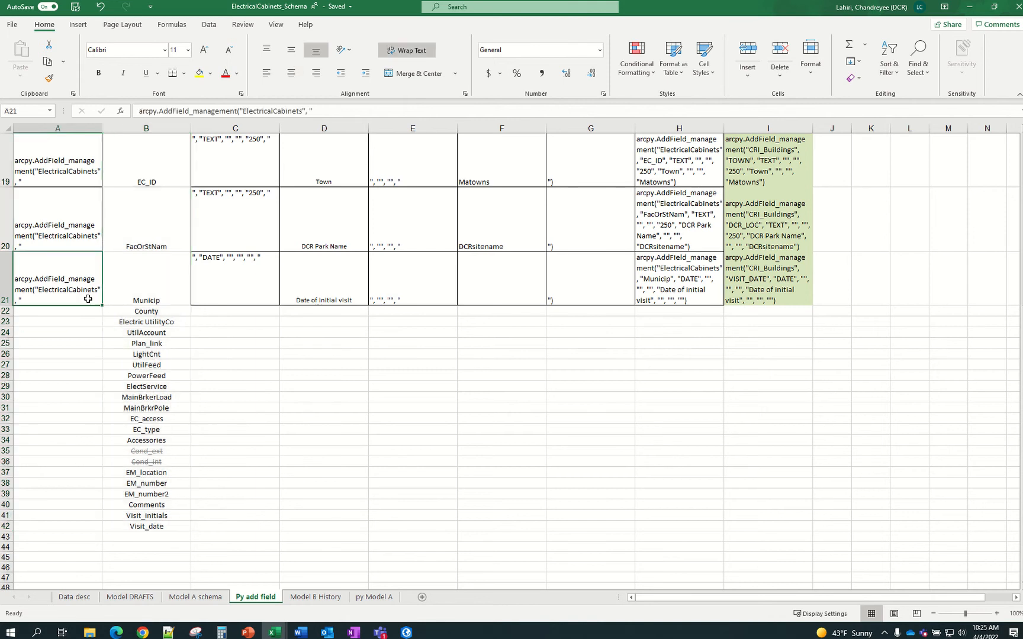
{"action": "left_click_drag", "start_coordinate": [102, 306], "coordinate": [104, 535]}
{"action": "scroll", "coordinate": [143, 396], "scroll_direction": "down", "scroll_amount": 3}
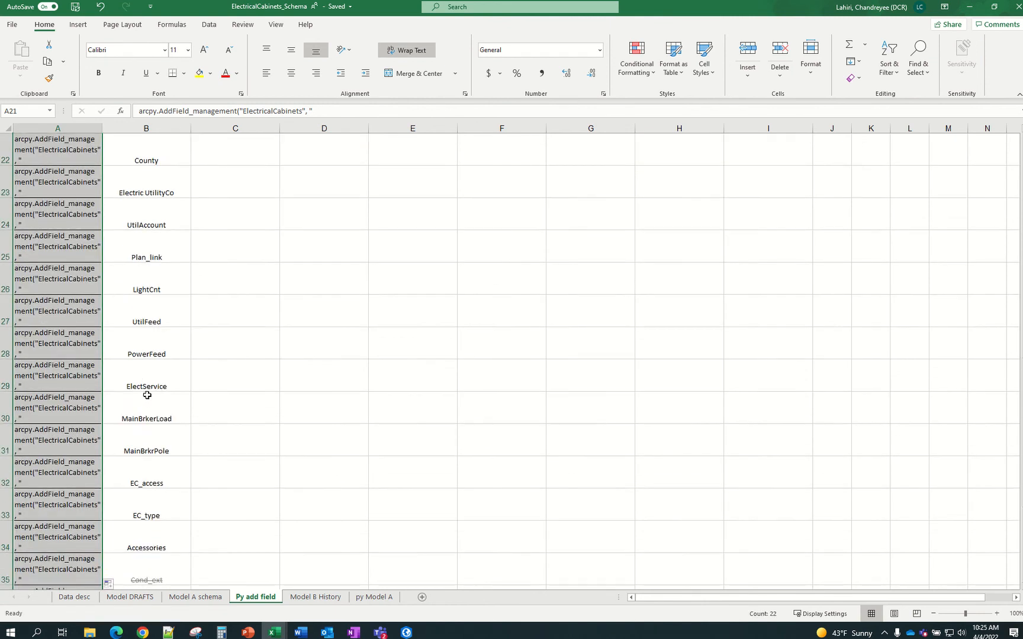
{"action": "left_click", "coordinate": [196, 386]}
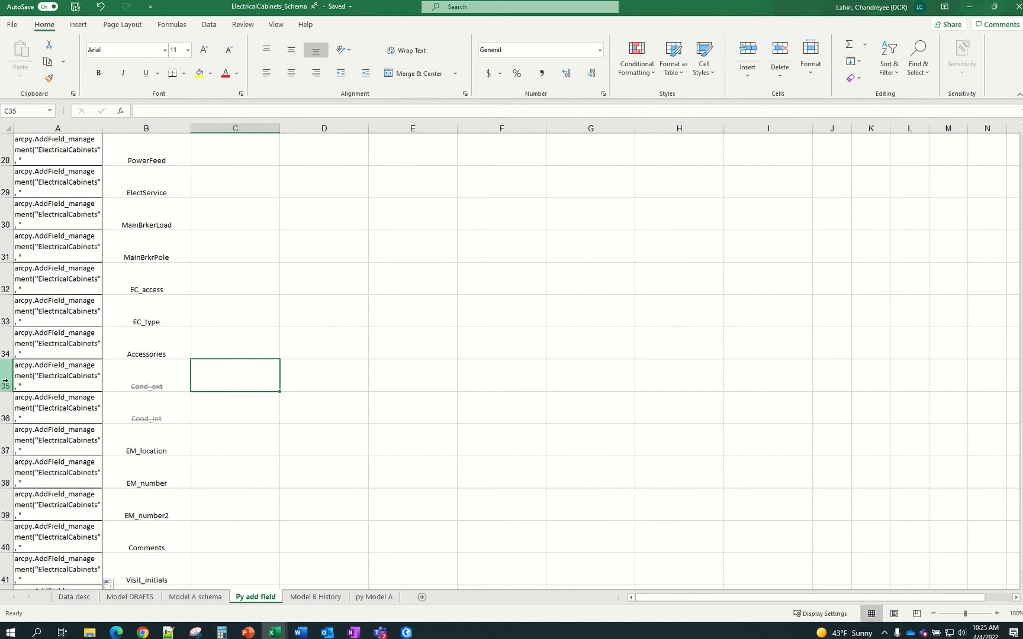
{"action": "left_click_drag", "start_coordinate": [5, 382], "coordinate": [6, 404]}
{"action": "right_click", "coordinate": [7, 404]}
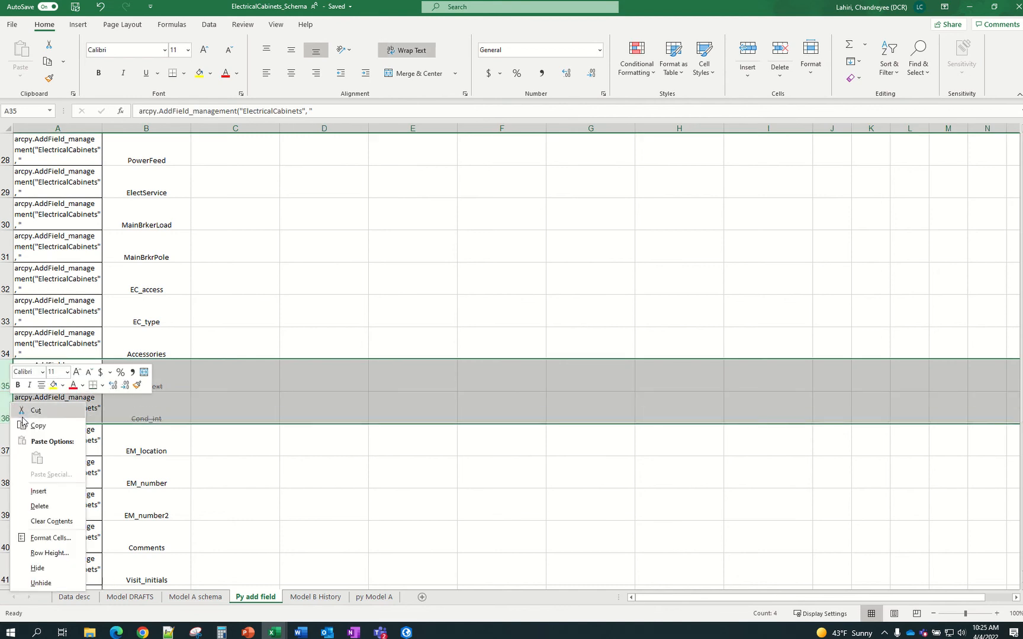
{"action": "left_click", "coordinate": [46, 511]}
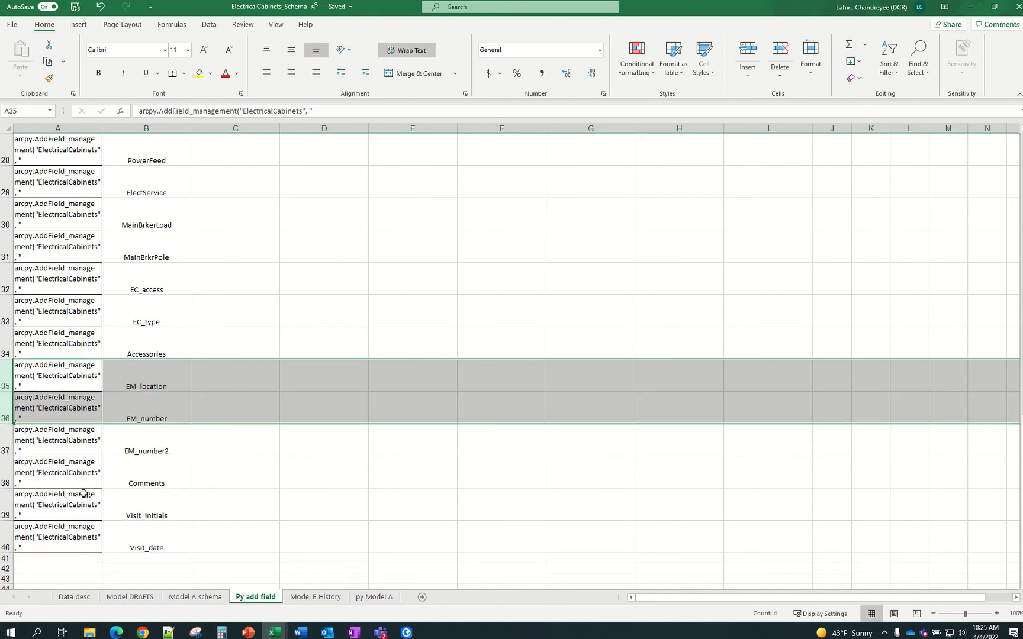
{"action": "left_click", "coordinate": [303, 455]}
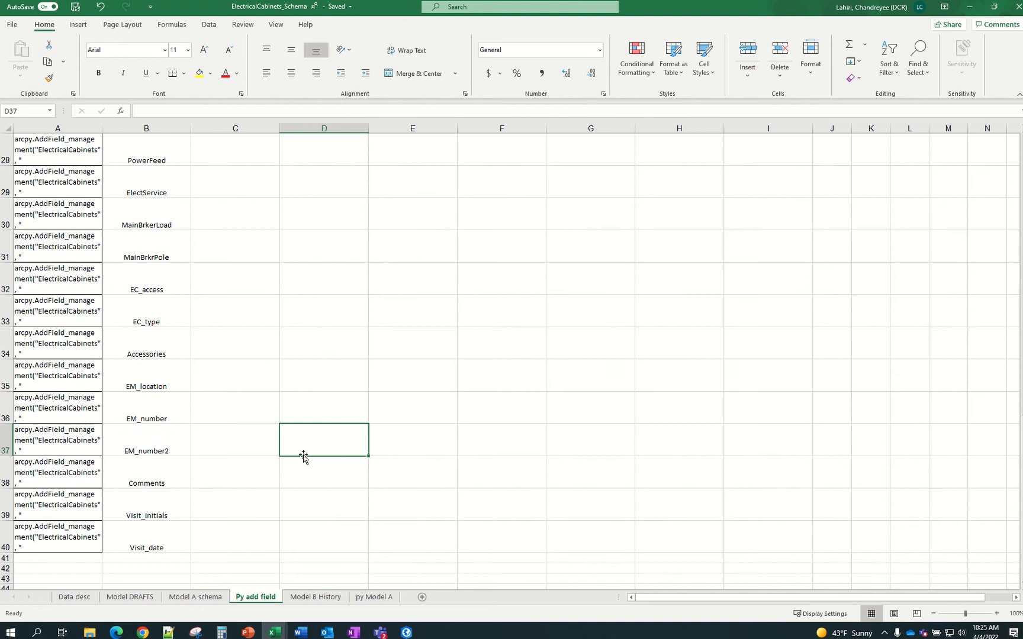
{"action": "scroll", "coordinate": [304, 455], "scroll_direction": "up", "scroll_amount": 5}
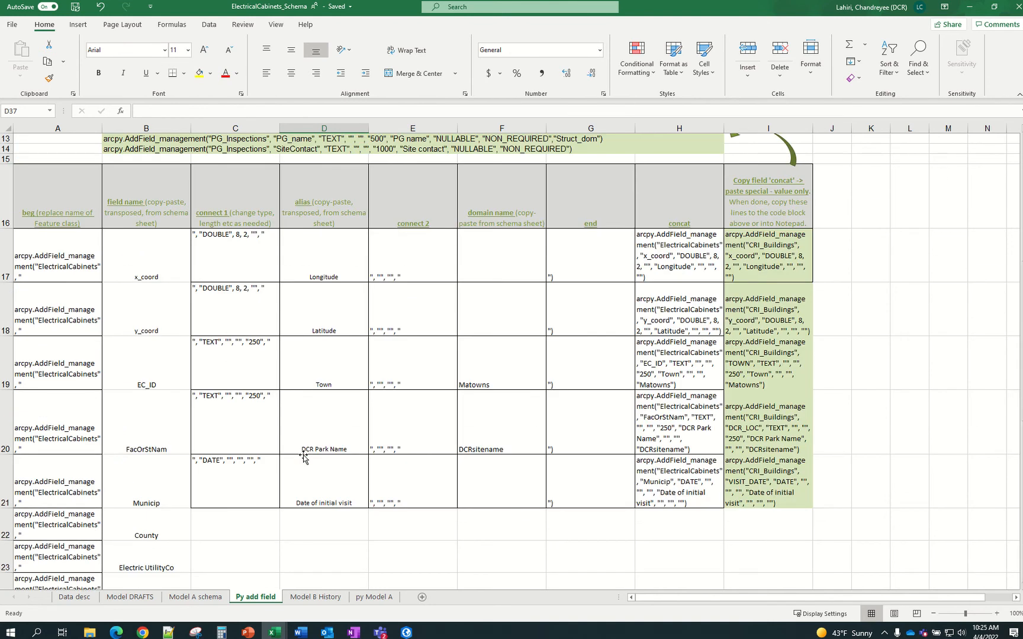
{"action": "scroll", "coordinate": [178, 207], "scroll_direction": "up", "scroll_amount": 2}
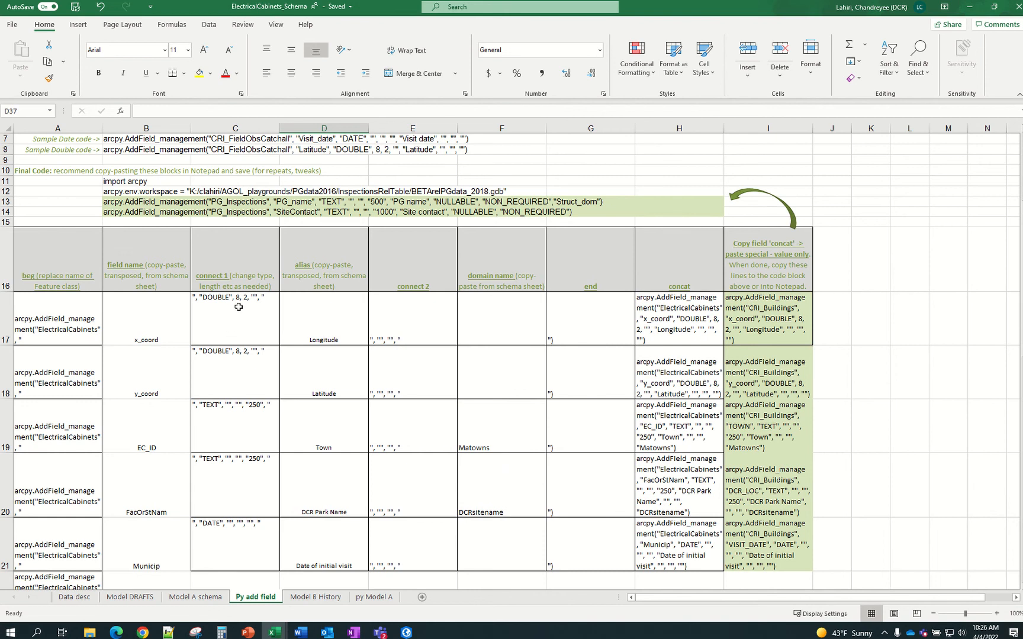
{"action": "scroll", "coordinate": [235, 302], "scroll_direction": "down", "scroll_amount": 1}
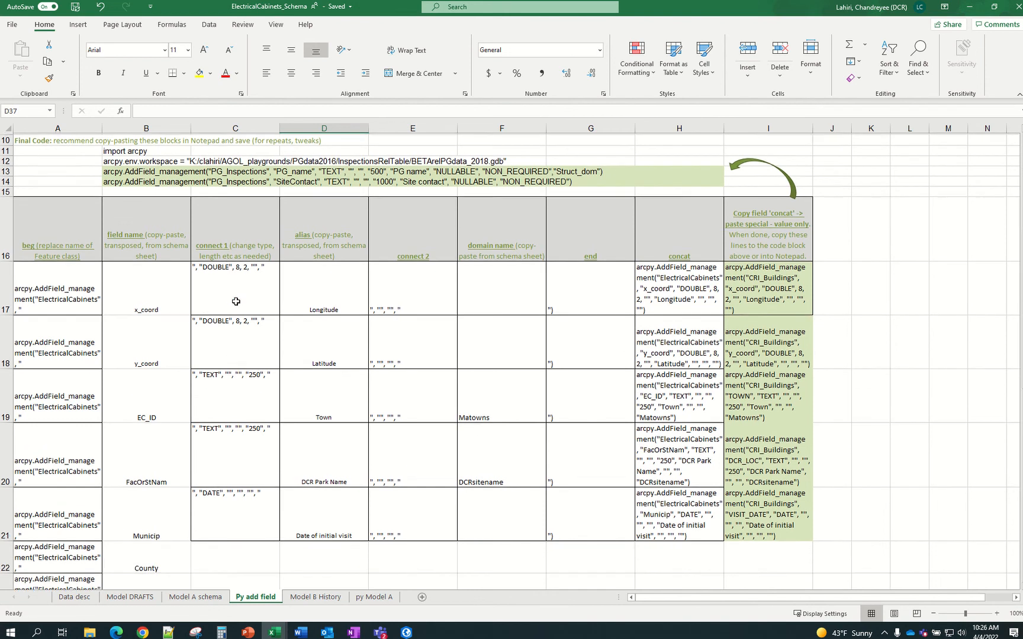
Glance at Model A schema, then copy the EC_ID row's TEXT connect text and cancel it
{"action": "left_click", "coordinate": [201, 597]}
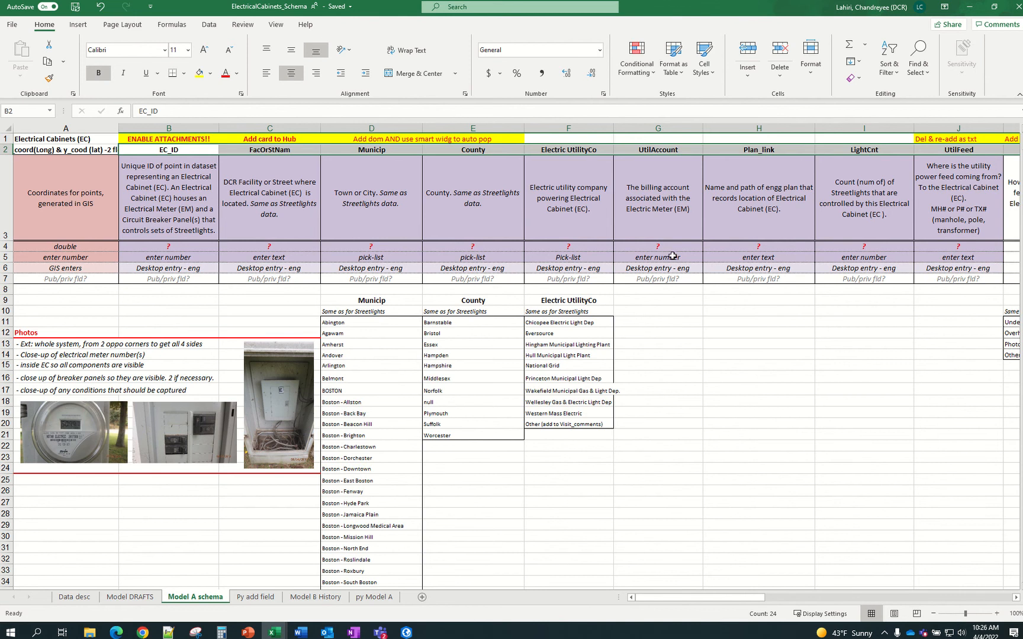
{"action": "left_click", "coordinate": [256, 598]}
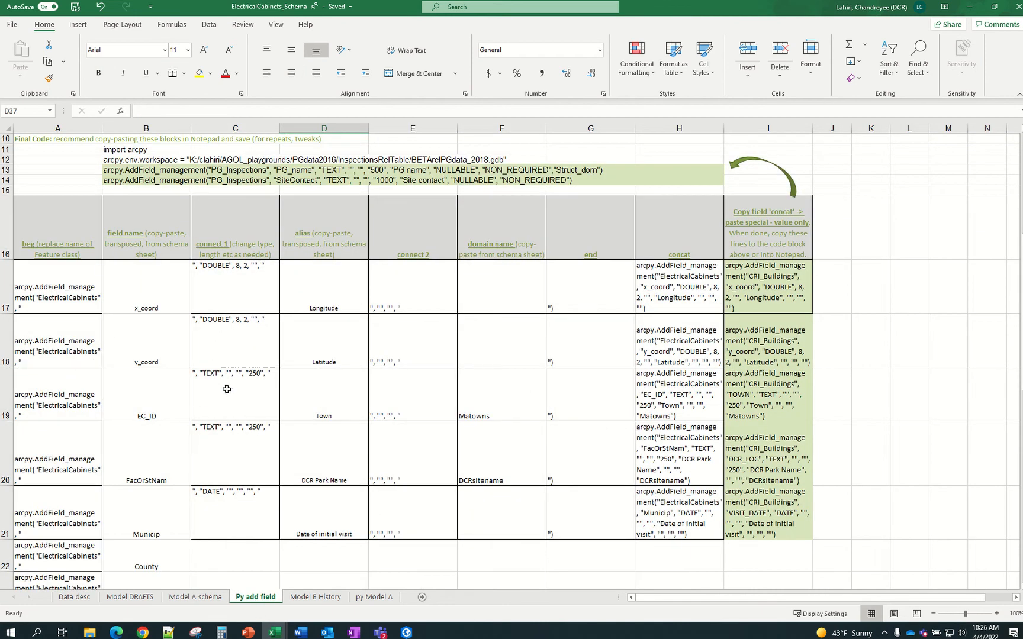
{"action": "scroll", "coordinate": [237, 390], "scroll_direction": "down", "scroll_amount": 1}
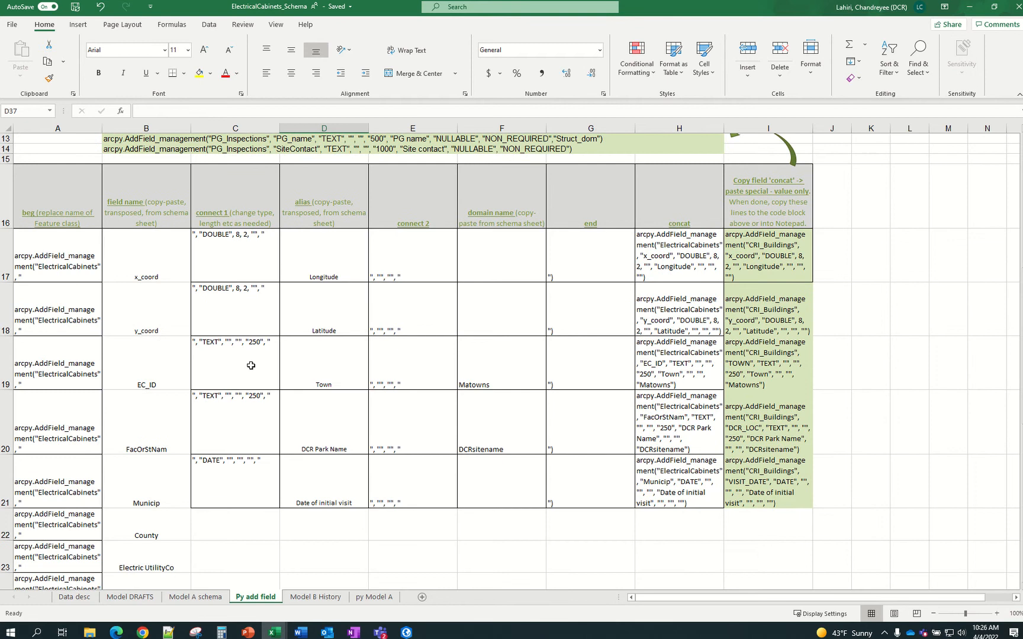
{"action": "left_click", "coordinate": [251, 366]}
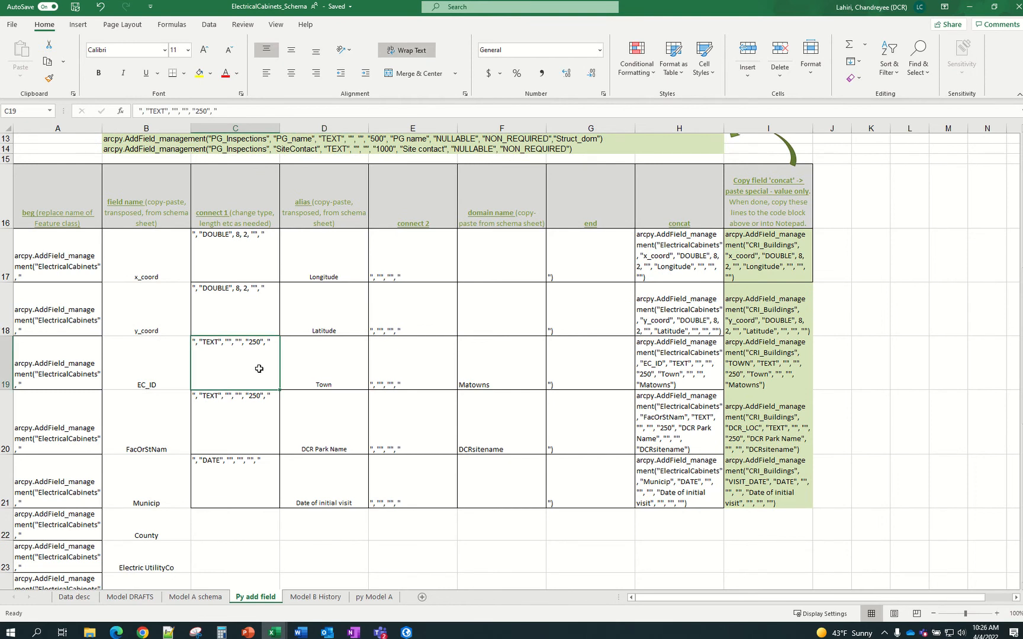
{"action": "key", "text": "ctrl+c"}
{"action": "scroll", "coordinate": [244, 468], "scroll_direction": "down", "scroll_amount": 1}
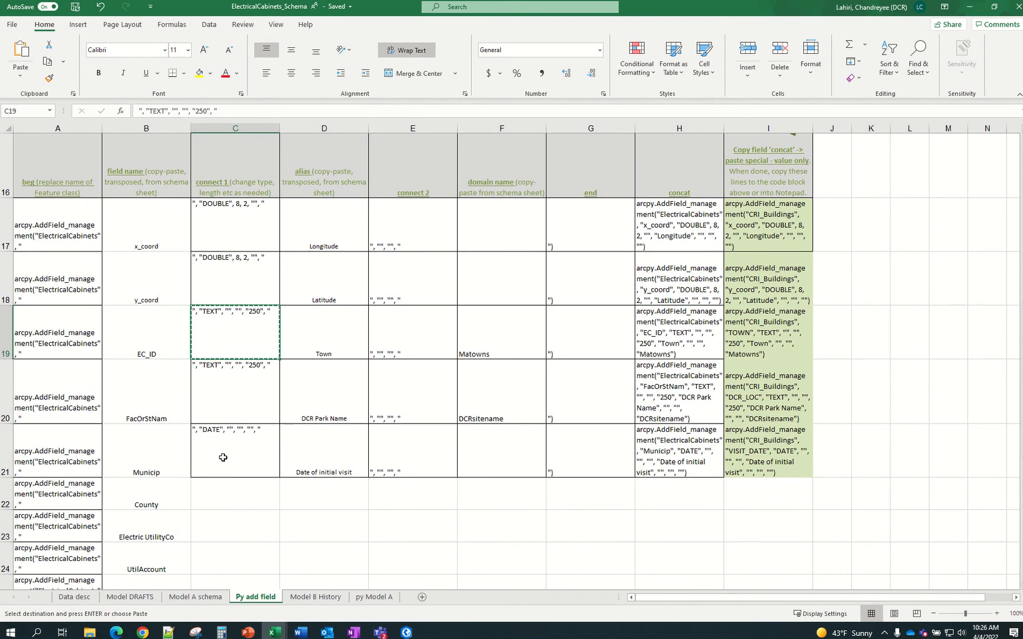
{"action": "left_click", "coordinate": [283, 514]}
{"action": "key", "text": "Escape"}
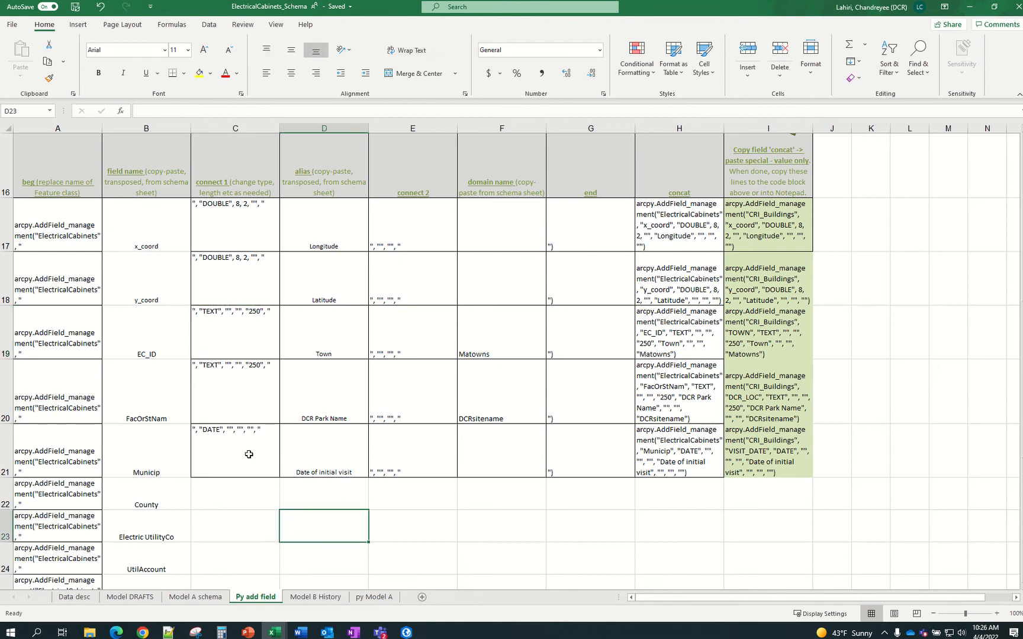
Copy the Municip row's DATE connect text into the Visit_date row's connect 1 cell
{"action": "left_click", "coordinate": [249, 452]}
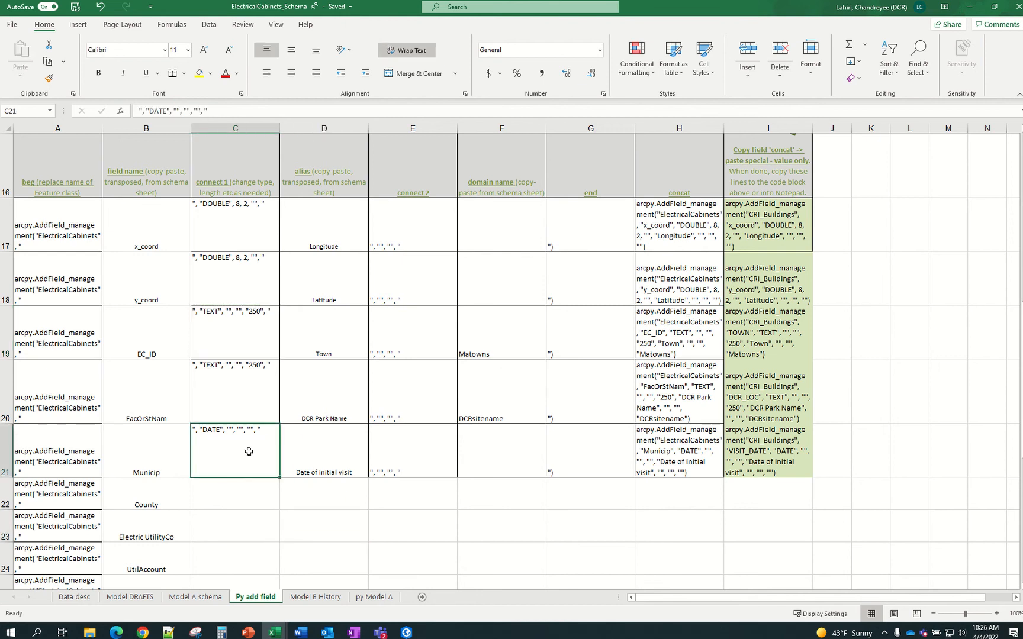
{"action": "key", "text": "ctrl+c"}
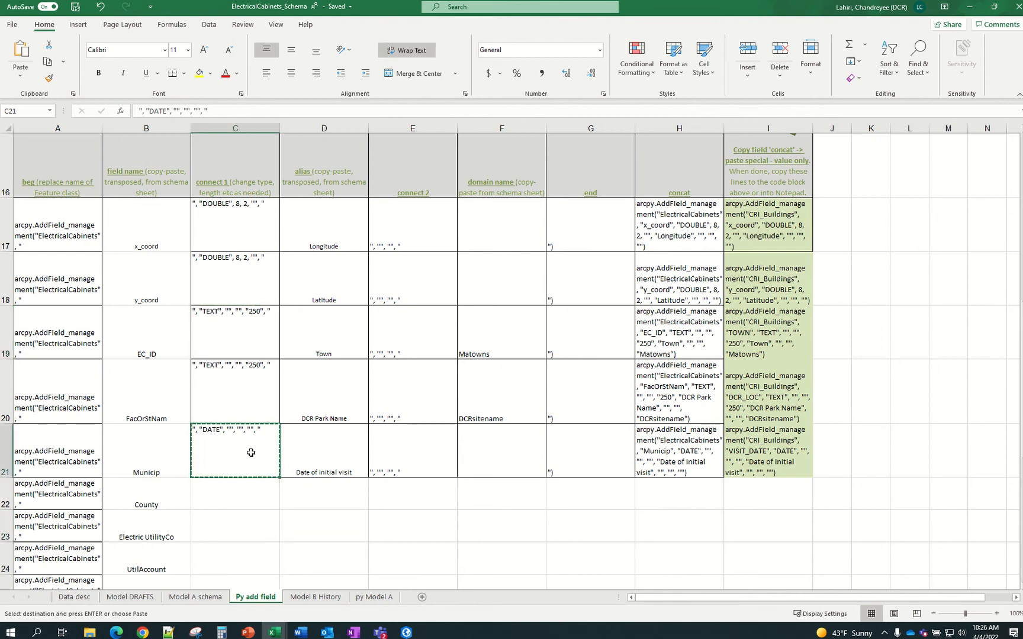
{"action": "scroll", "coordinate": [251, 452], "scroll_direction": "down", "scroll_amount": 3}
{"action": "scroll", "coordinate": [251, 452], "scroll_direction": "down", "scroll_amount": 2}
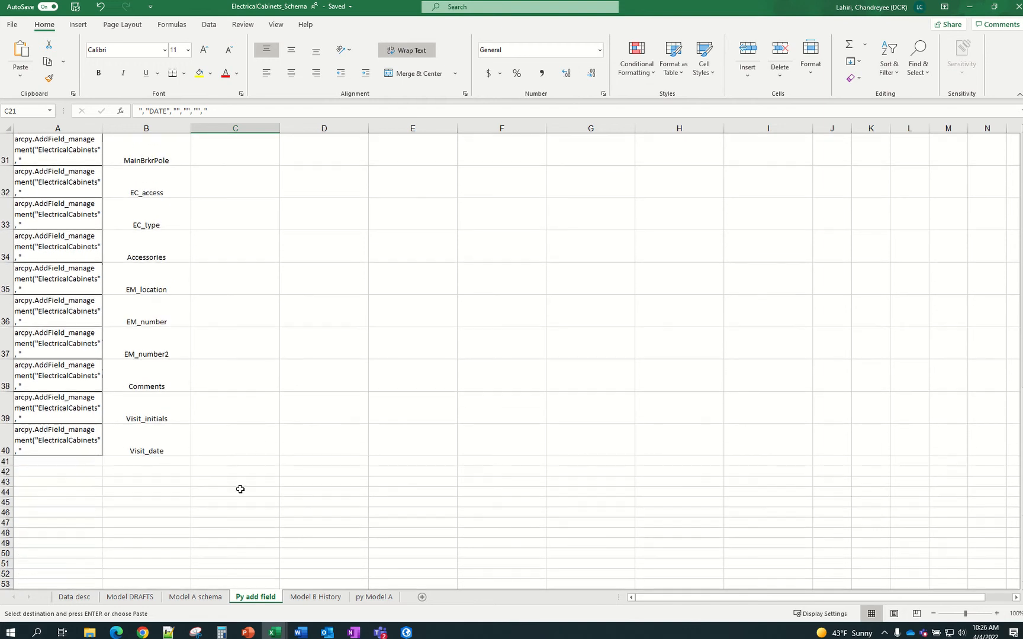
{"action": "left_click", "coordinate": [223, 447]}
{"action": "key", "text": "ctrl+v"}
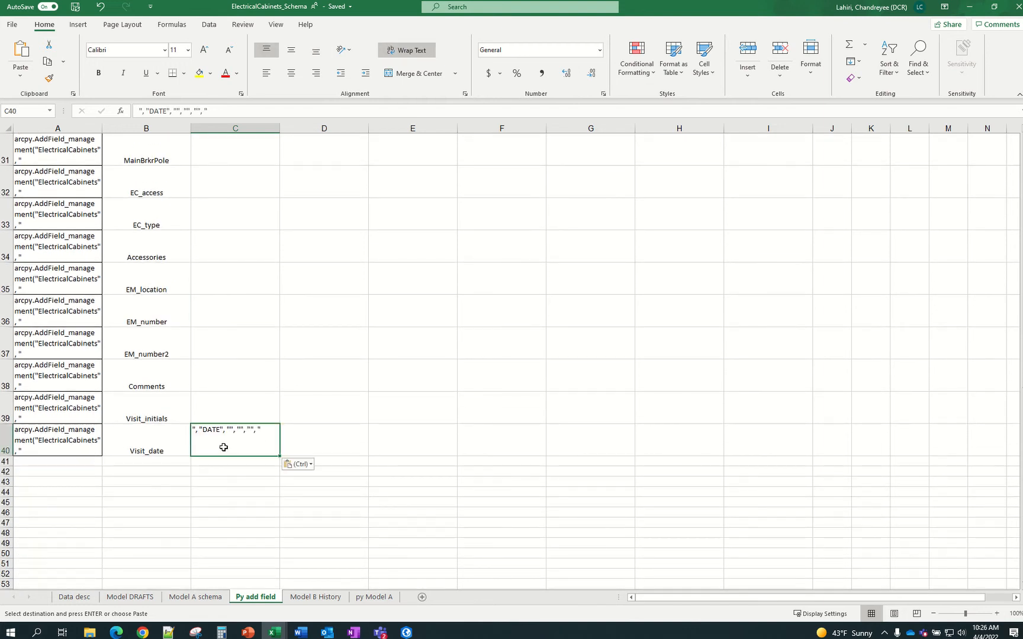
{"action": "scroll", "coordinate": [223, 447], "scroll_direction": "up", "scroll_amount": 5}
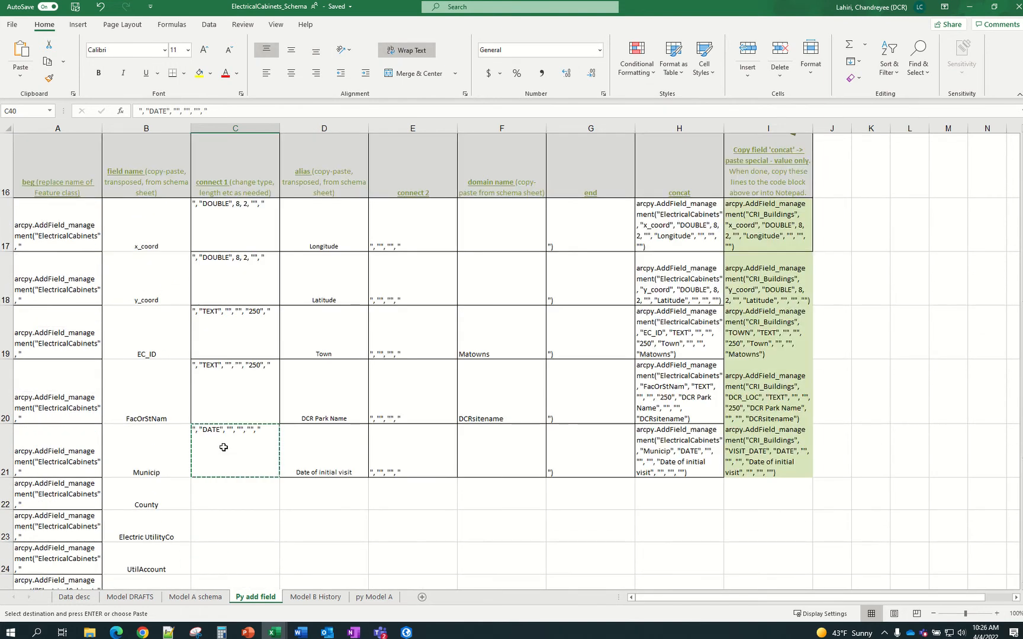
{"action": "left_click", "coordinate": [261, 402]}
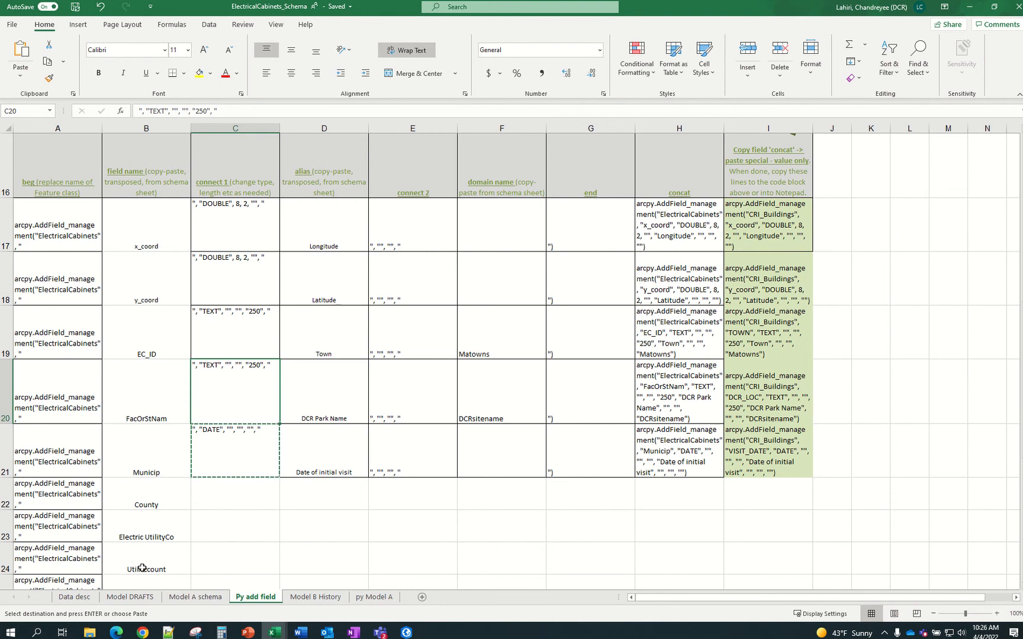
{"action": "left_click", "coordinate": [181, 601]}
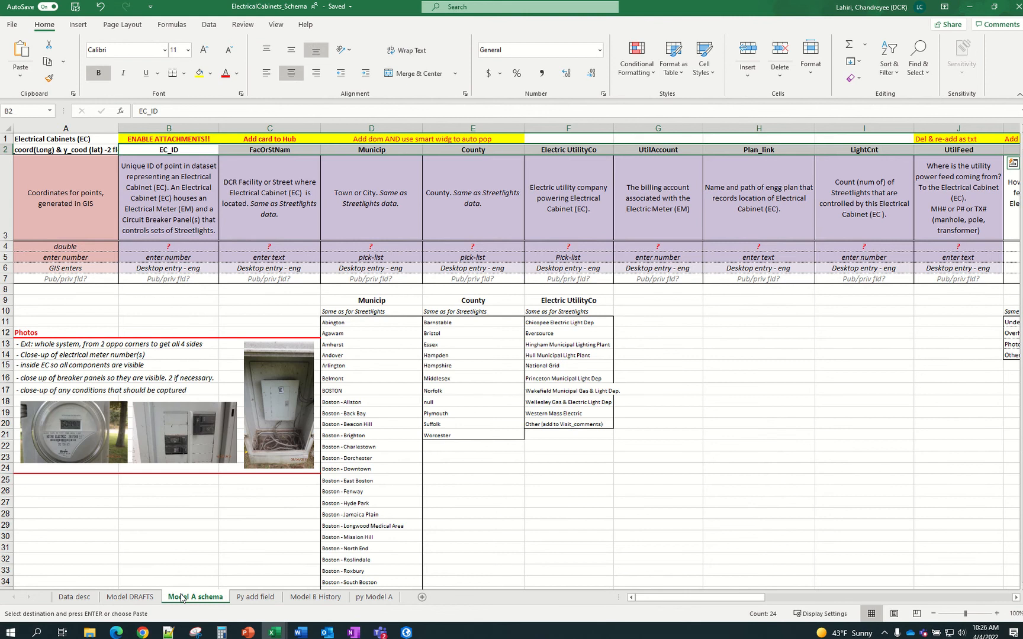
Review allowed field types on SampleSchema_BLANK's Schema sheet, then go back to ElectricalCabinets_Schema's Py add field
{"action": "mouse_move", "coordinate": [271, 631]}
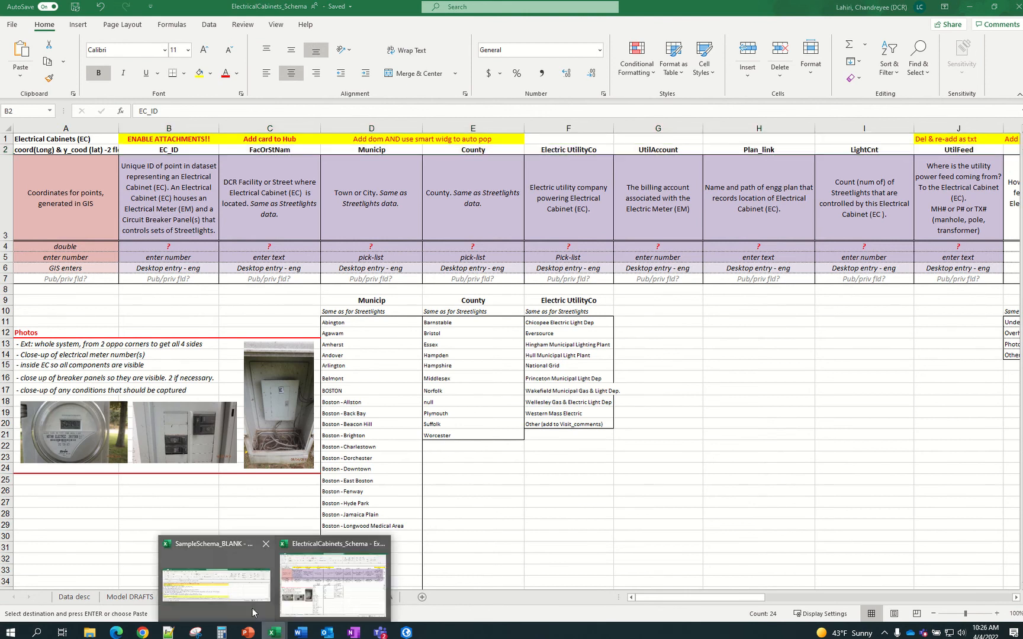
{"action": "left_click", "coordinate": [250, 597]}
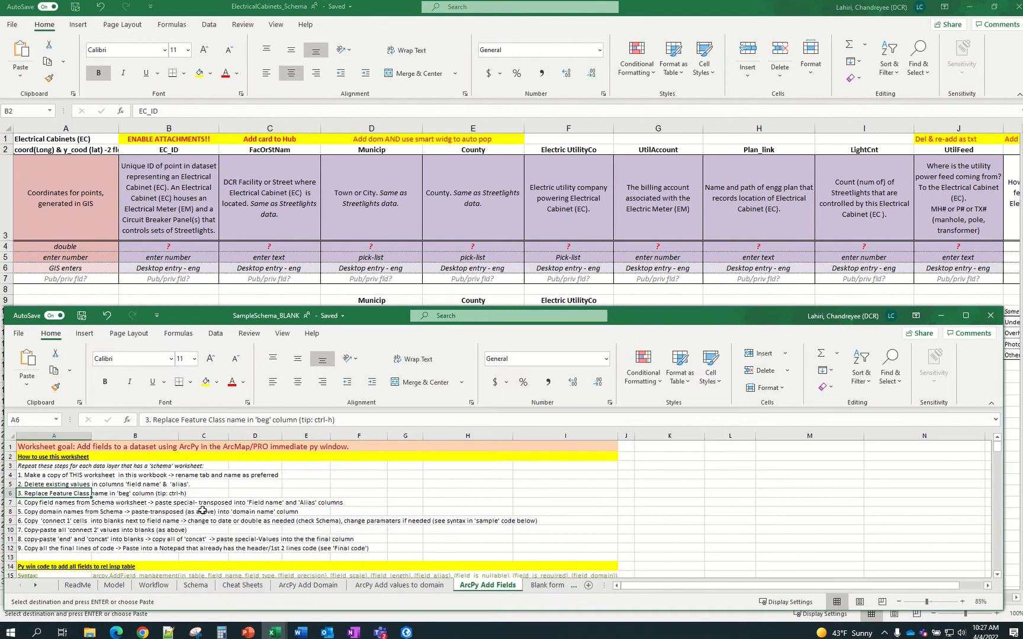
{"action": "scroll", "coordinate": [203, 509], "scroll_direction": "down", "scroll_amount": 2}
{"action": "left_click", "coordinate": [196, 585]}
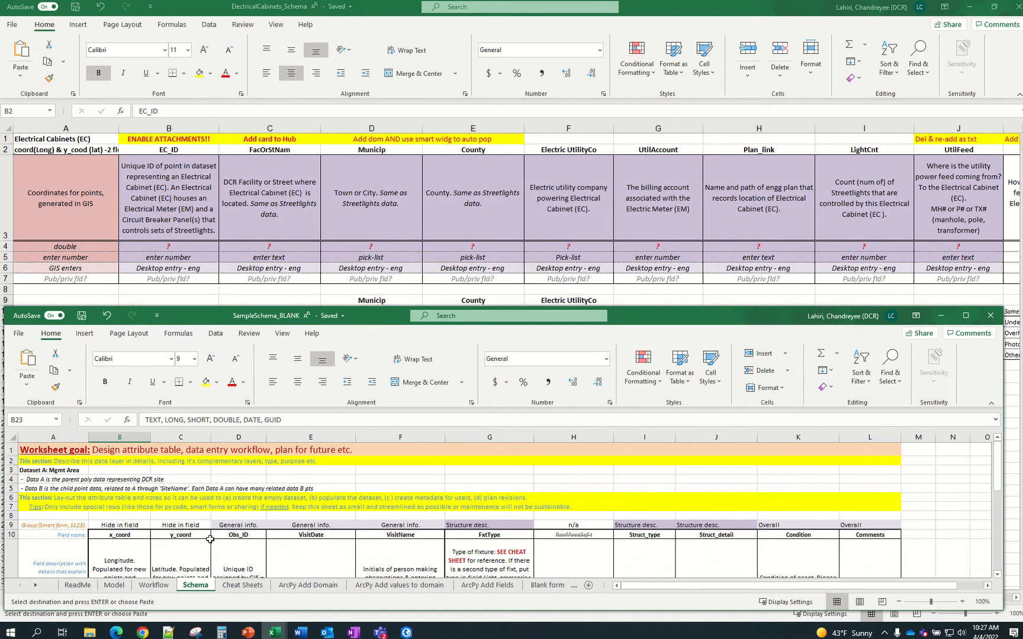
{"action": "scroll", "coordinate": [209, 539], "scroll_direction": "down", "scroll_amount": 5}
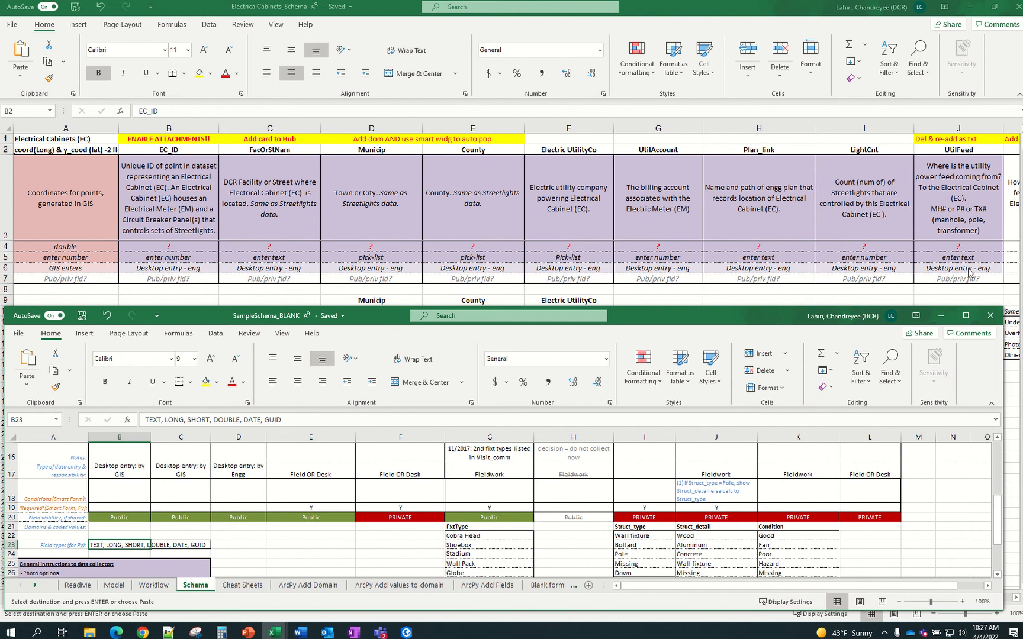
{"action": "left_click", "coordinate": [767, 298]}
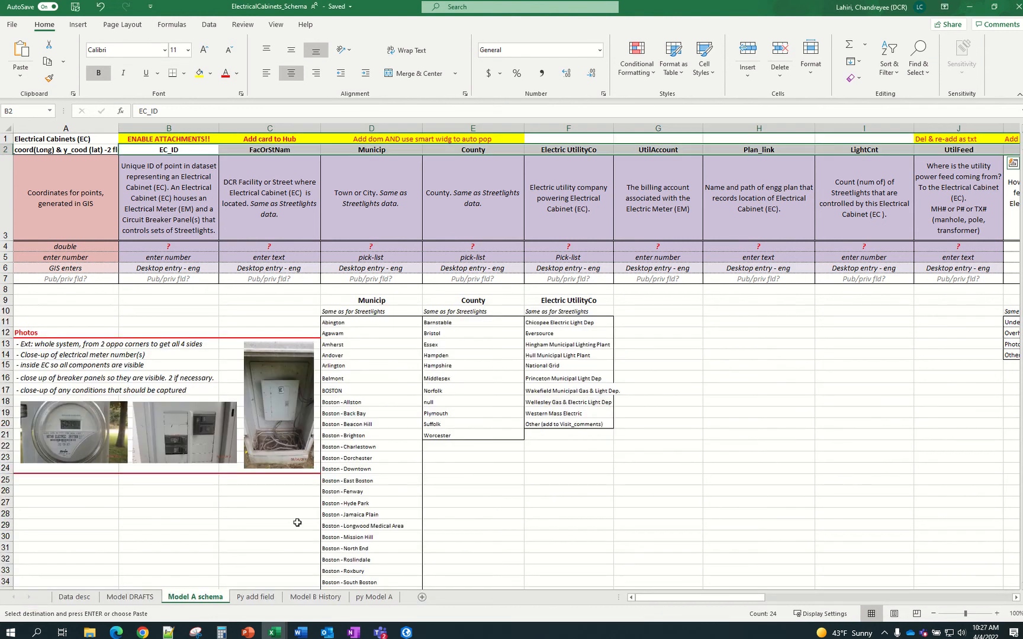
{"action": "left_click", "coordinate": [248, 598]}
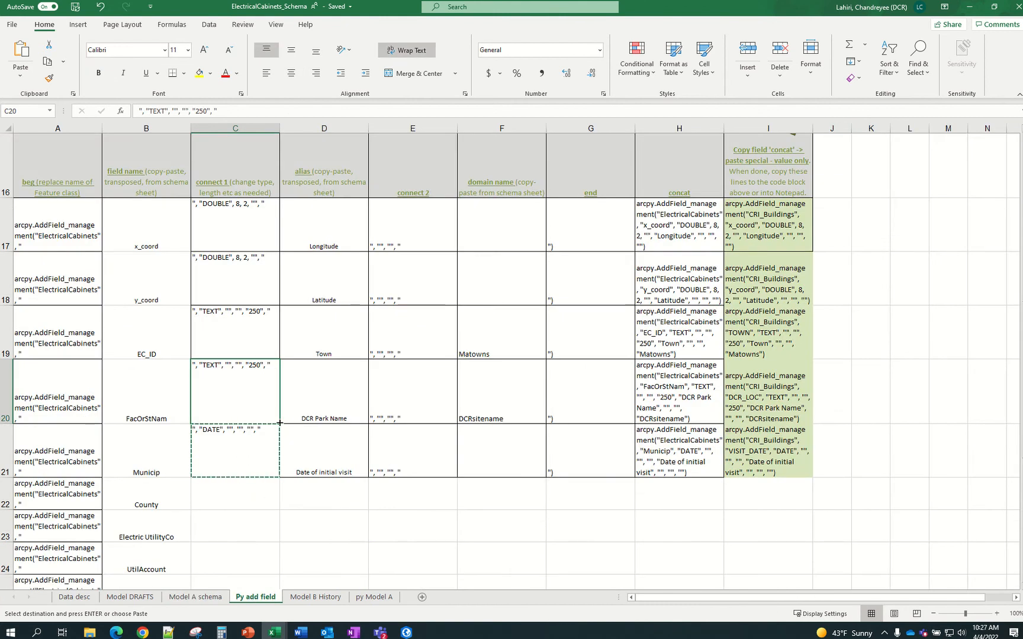
Fill the TEXT 250 connect text down into the Municip, County and Electric UtilityCo rows
{"action": "left_click_drag", "start_coordinate": [279, 423], "coordinate": [277, 505]}
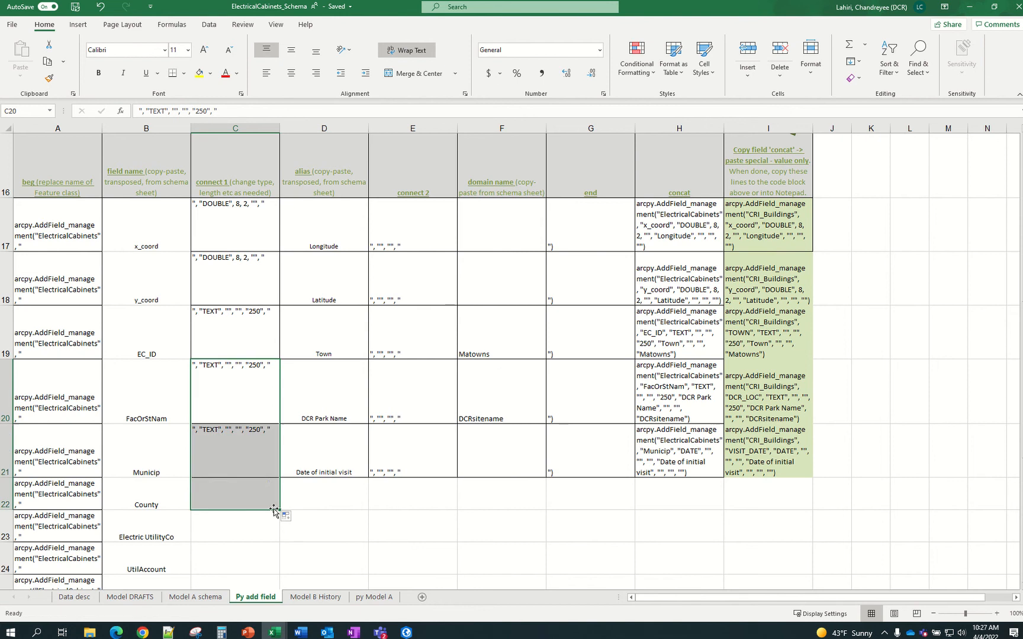
{"action": "left_click", "coordinate": [253, 531]}
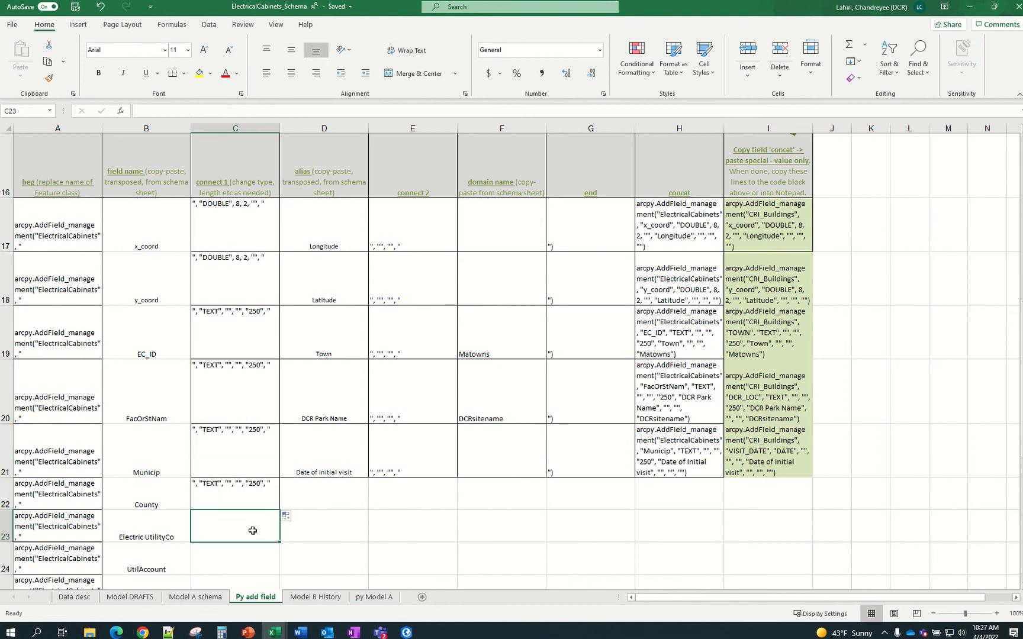
{"action": "left_click", "coordinate": [262, 502]}
{"action": "left_click_drag", "start_coordinate": [279, 511], "coordinate": [279, 536]}
Change the Electric UtilityCo connect text's field type from TEXT to SHORT
{"action": "left_click", "coordinate": [245, 529]}
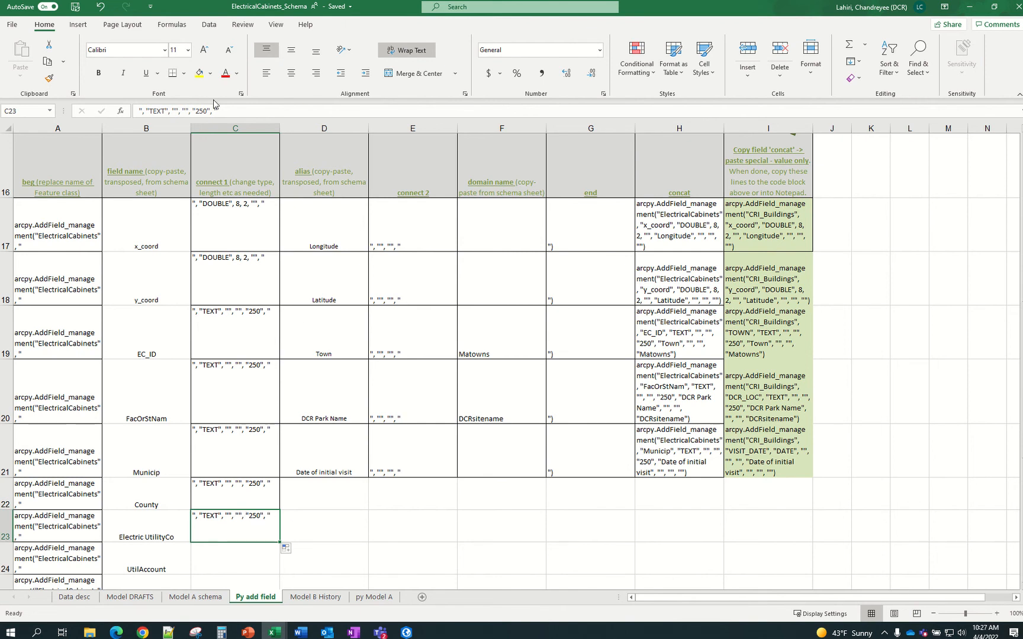
{"action": "left_click", "coordinate": [165, 110]}
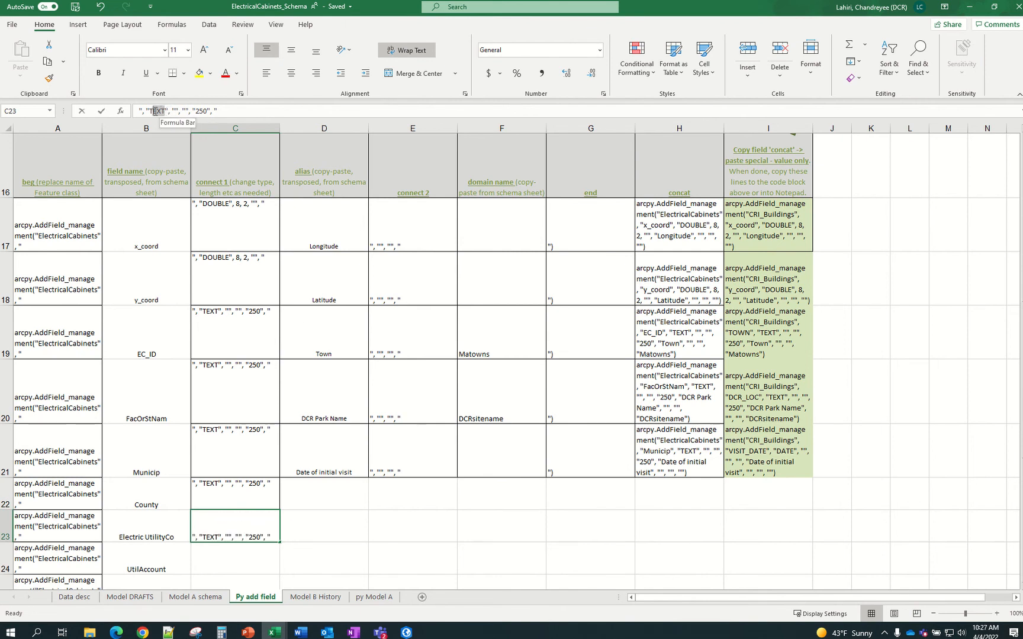
{"action": "left_click_drag", "start_coordinate": [155, 112], "coordinate": [149, 115]}
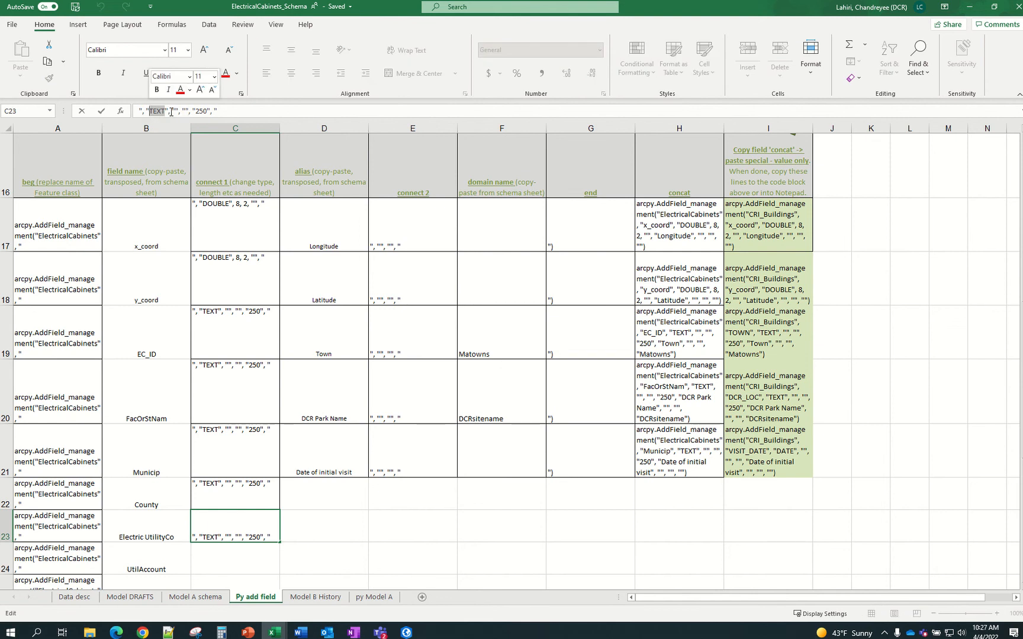
{"action": "type", "text": "SHORT"}
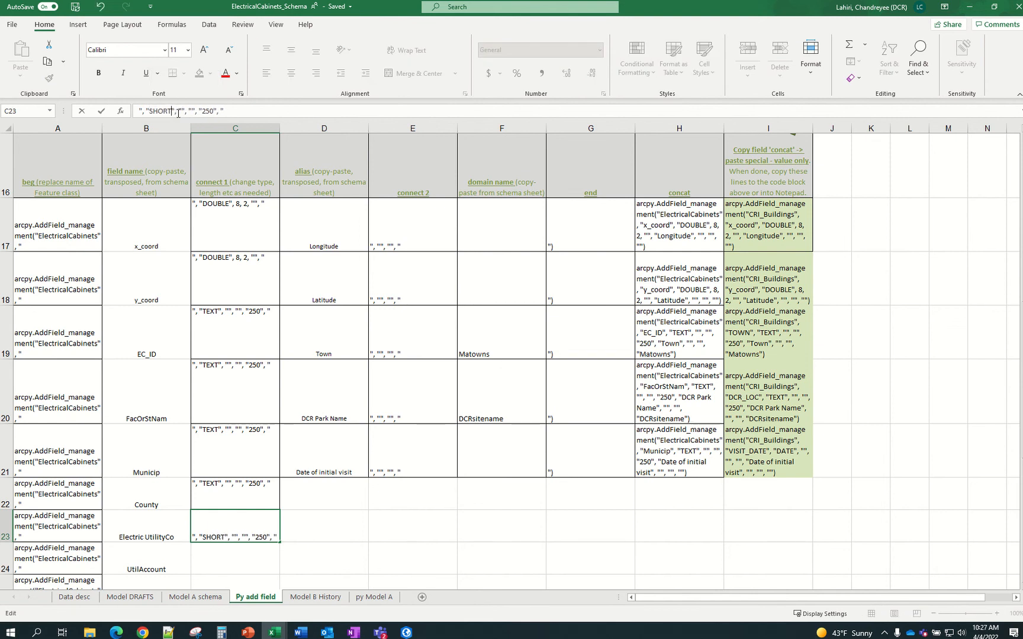
{"action": "scroll", "coordinate": [365, 334], "scroll_direction": "up", "scroll_amount": 5}
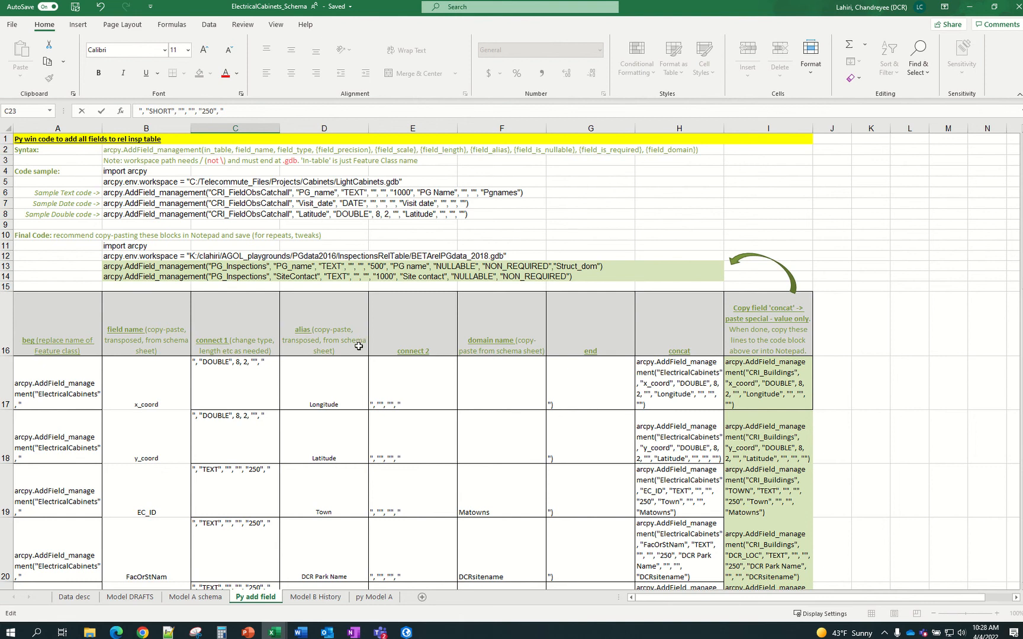
Enter 20 as the length inside the empty quotes after SHORT in C23
{"action": "scroll", "coordinate": [355, 348], "scroll_direction": "down", "scroll_amount": 4}
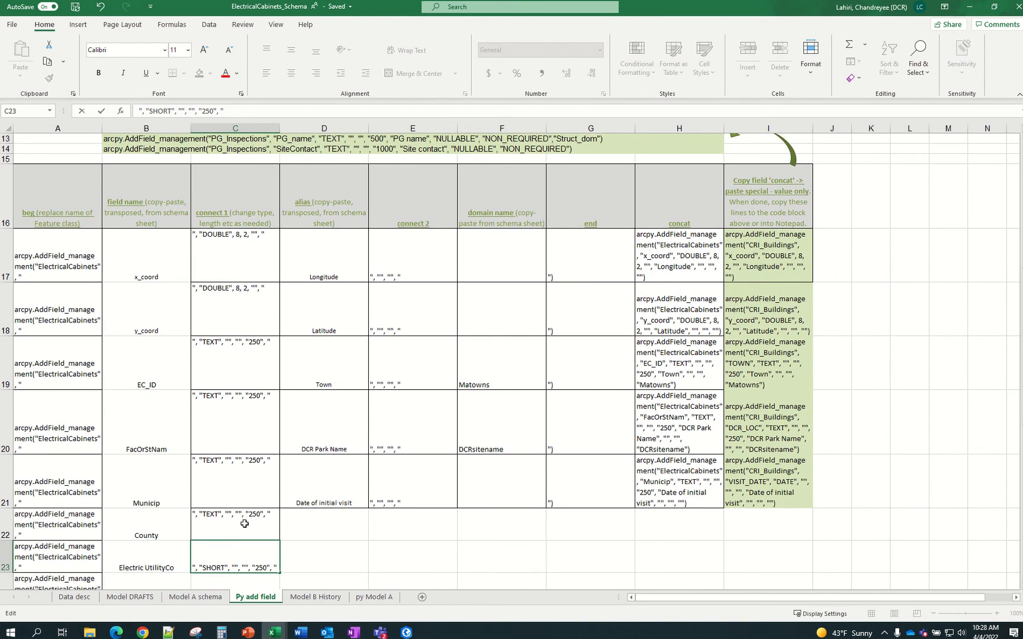
{"action": "scroll", "coordinate": [244, 524], "scroll_direction": "down", "scroll_amount": 1}
{"action": "left_click", "coordinate": [245, 527]}
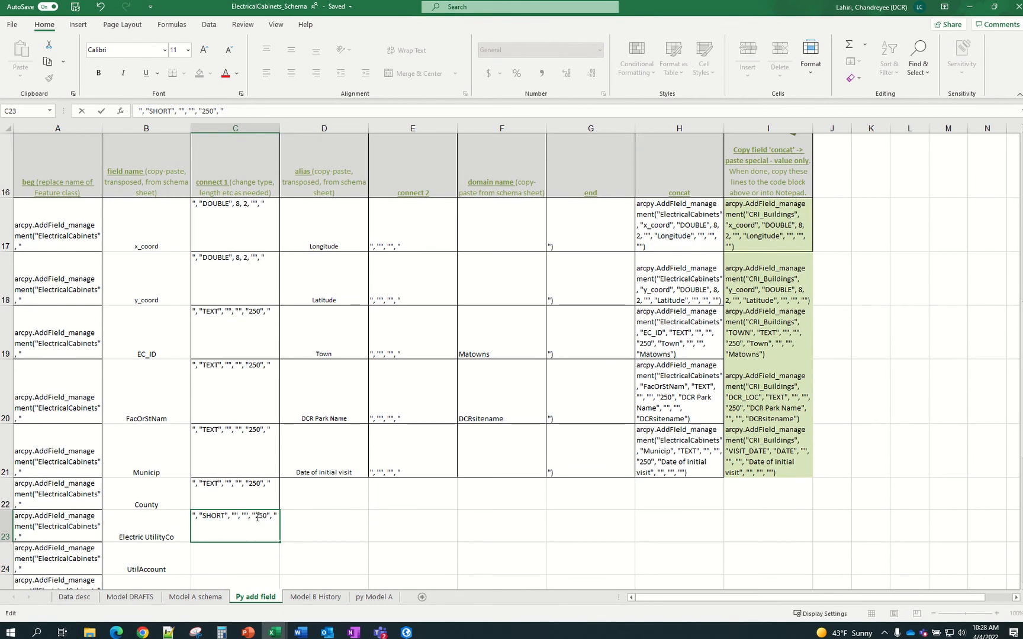
{"action": "left_click_drag", "start_coordinate": [257, 518], "coordinate": [264, 516]}
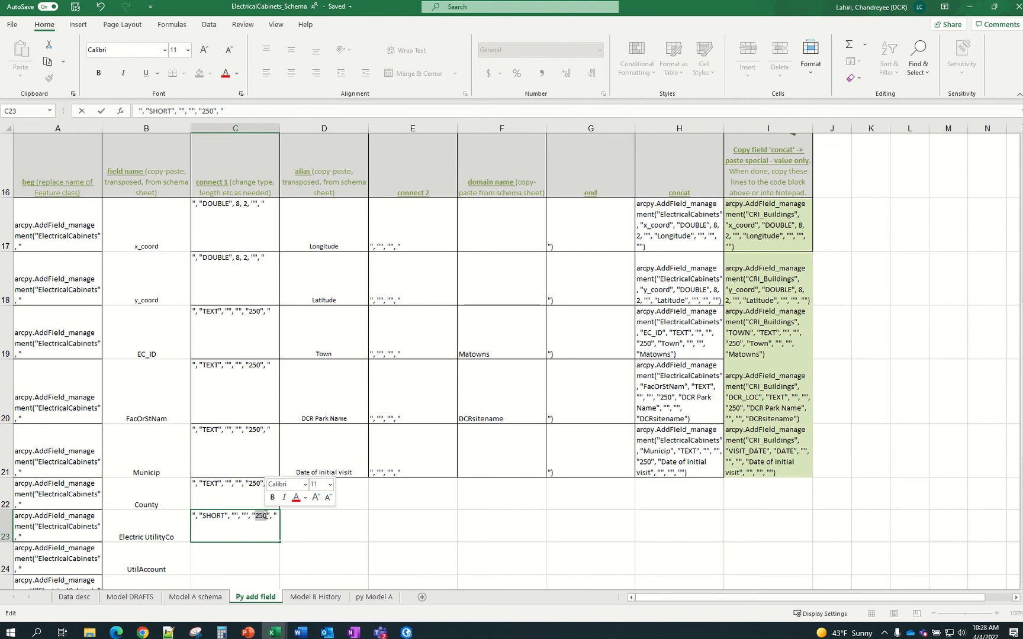
{"action": "key", "text": "Home"}
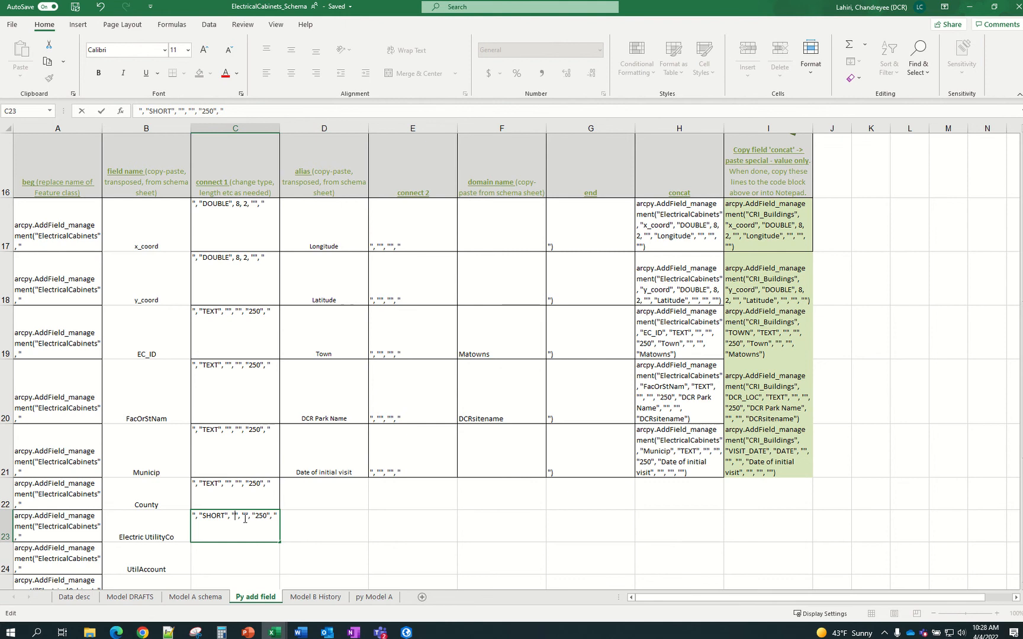
{"action": "type", "text": "20"}
{"action": "key", "text": "ctrl+Return"}
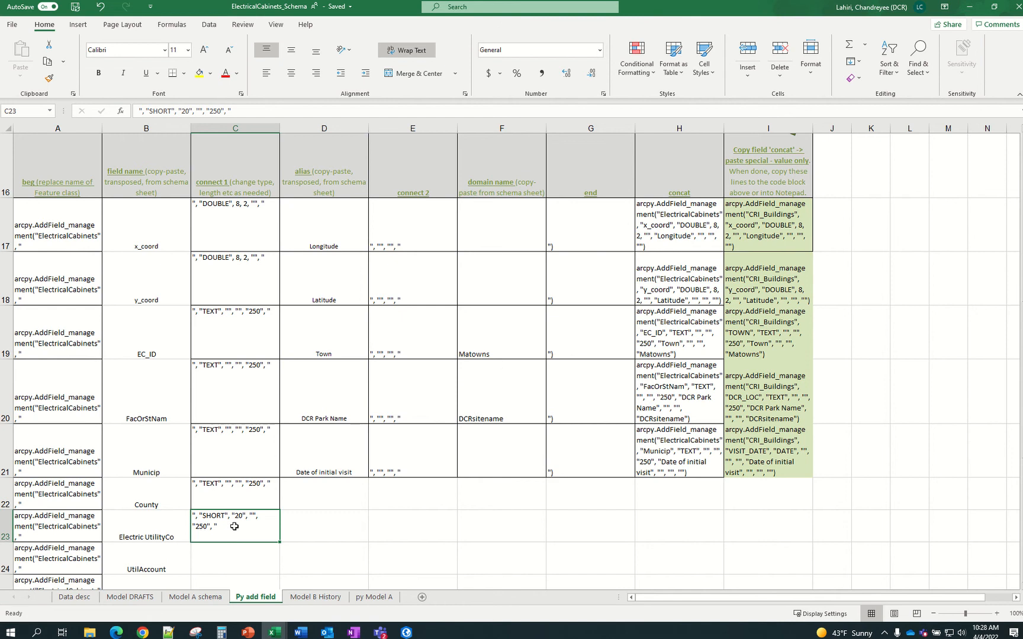
Delete the old 250 length from C23's connect text and review the Electric UtilityCo row
{"action": "left_click", "coordinate": [211, 112]}
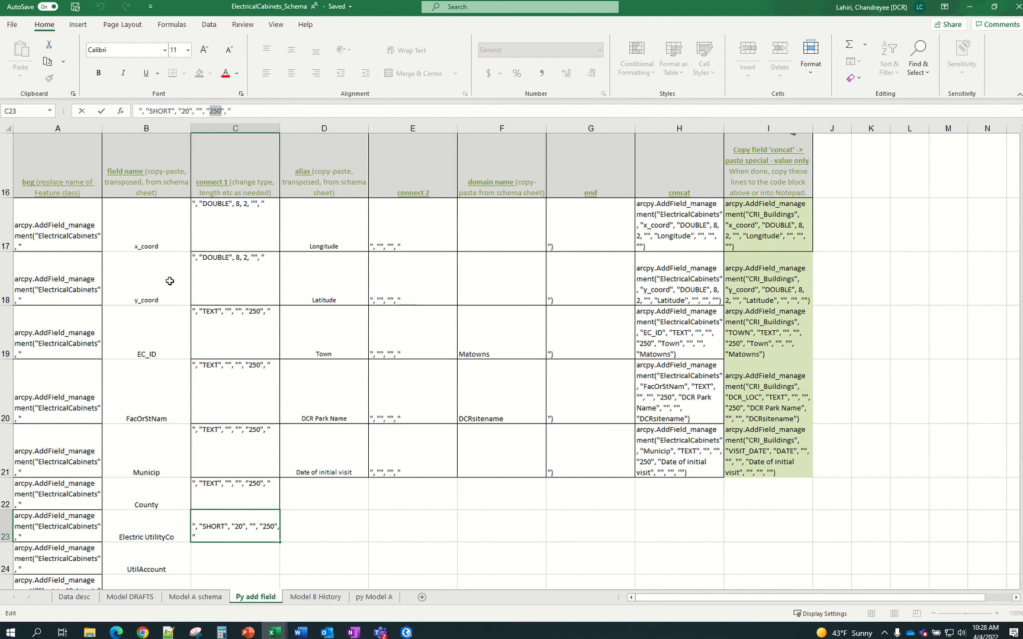
{"action": "key", "text": "Delete"}
{"action": "key", "text": "Return"}
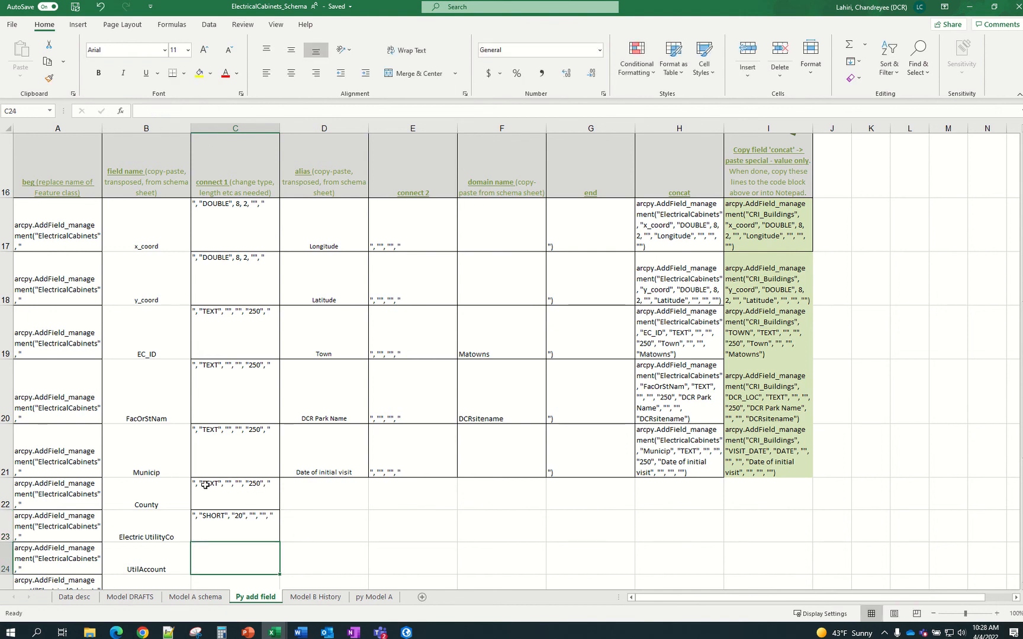
{"action": "left_click", "coordinate": [219, 514]}
{"action": "scroll", "coordinate": [438, 379], "scroll_direction": "up", "scroll_amount": 5}
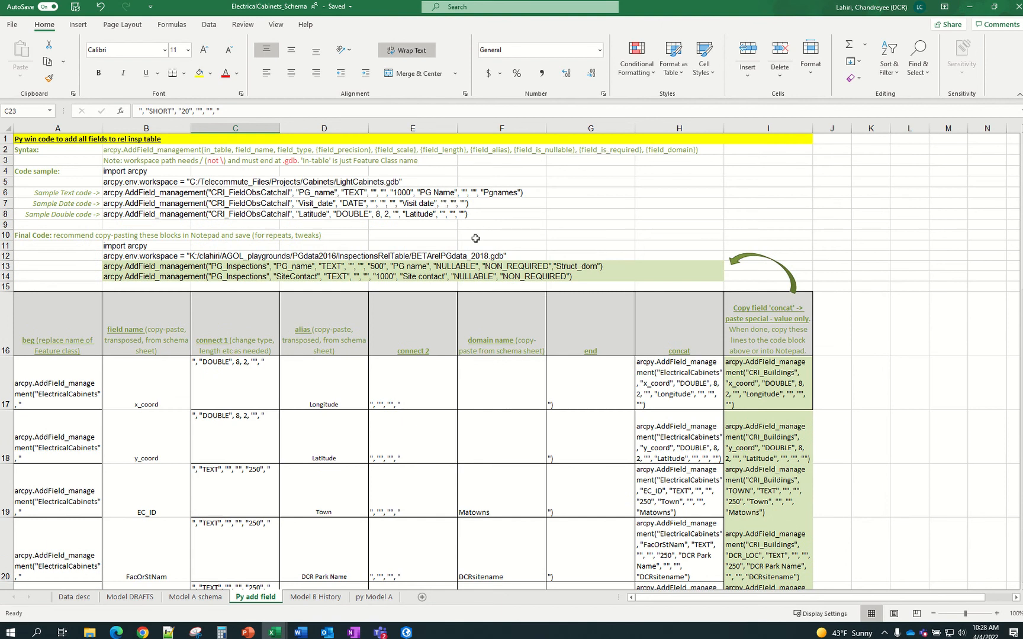
{"action": "scroll", "coordinate": [476, 238], "scroll_direction": "down", "scroll_amount": 5}
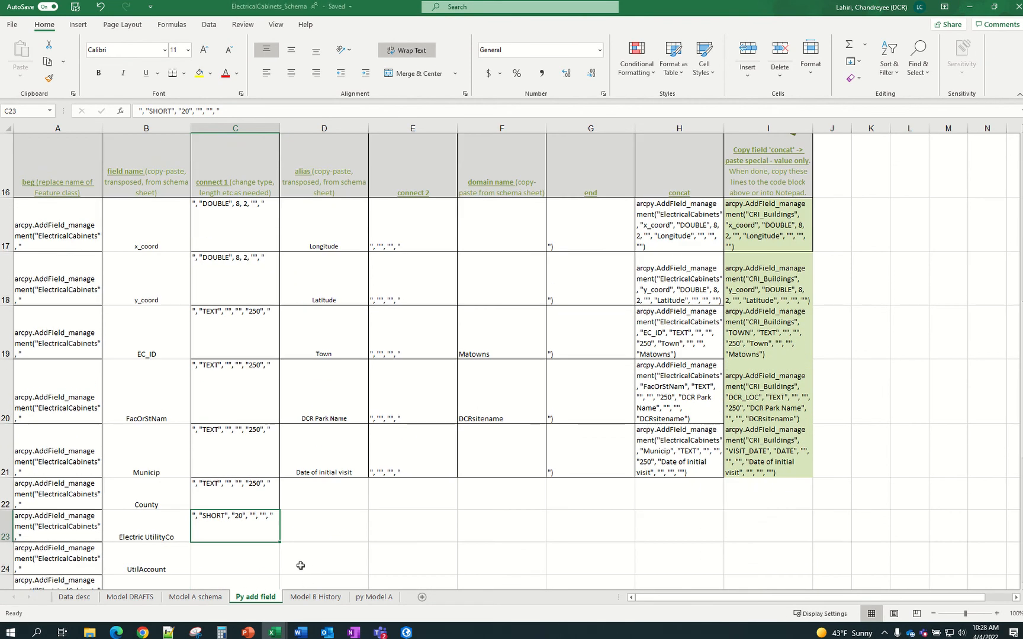
{"action": "left_click", "coordinate": [297, 519]}
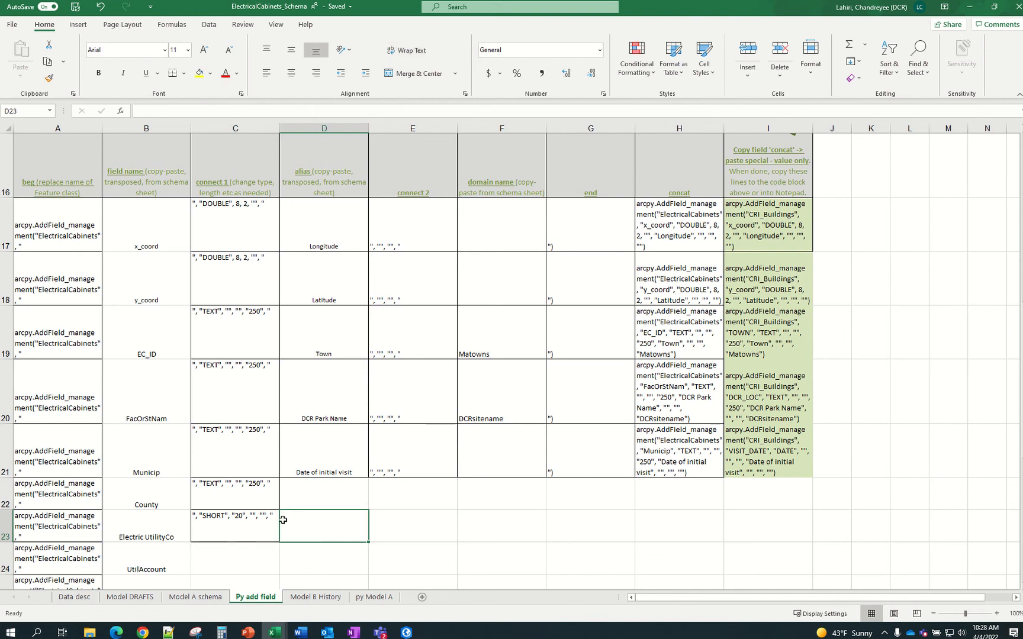
{"action": "left_click", "coordinate": [260, 523]}
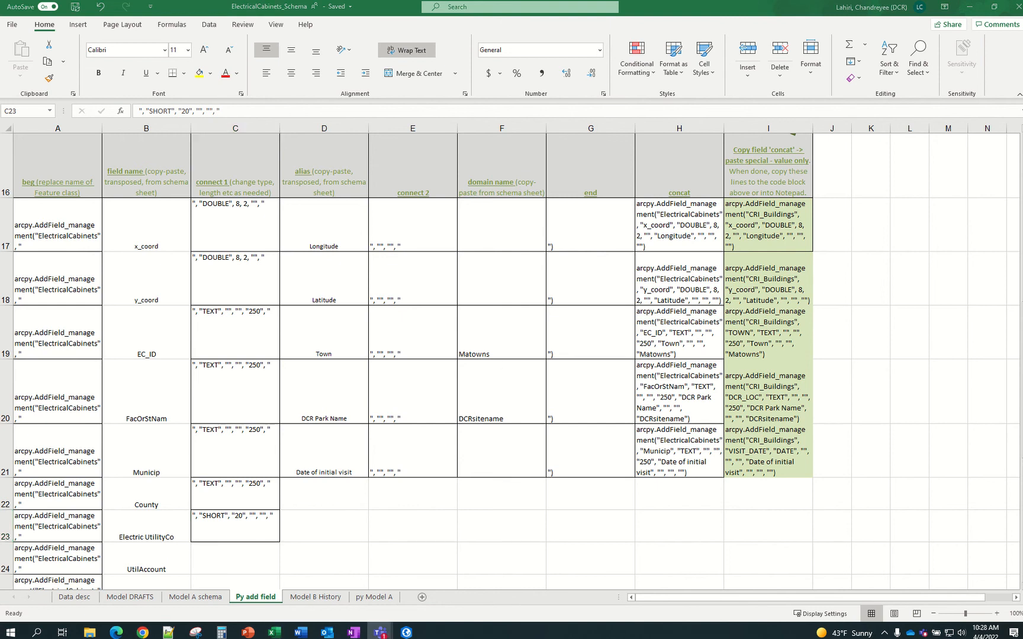
Check the Electric UtilityCo and UtilAccount entry types on the Model A schema sheet
{"action": "left_click", "coordinate": [257, 524]}
{"action": "scroll", "coordinate": [257, 525], "scroll_direction": "down", "scroll_amount": 1}
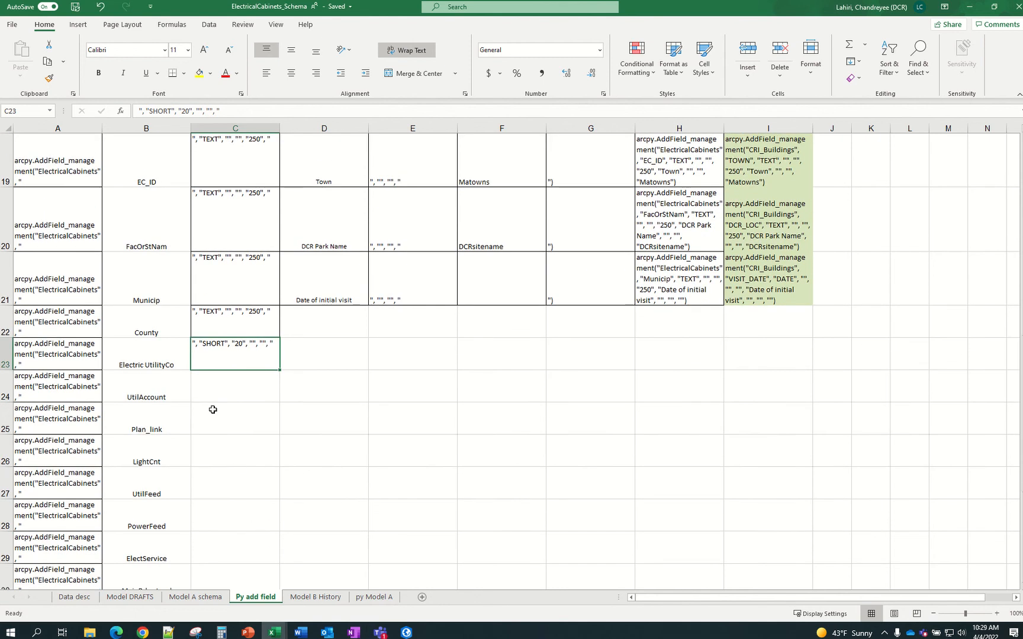
{"action": "left_click", "coordinate": [157, 389]}
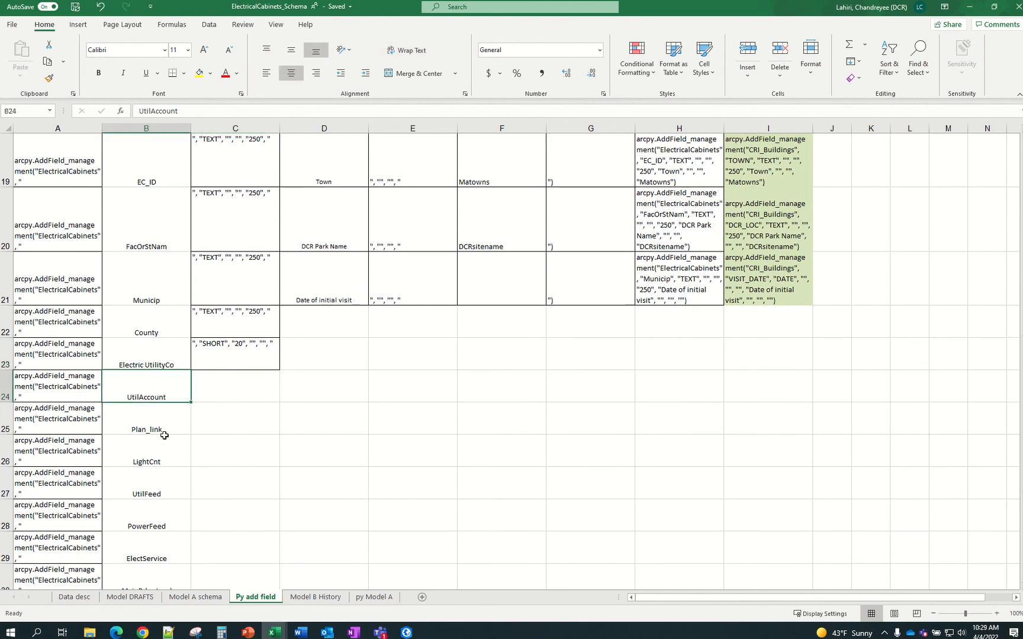
{"action": "left_click", "coordinate": [209, 598]}
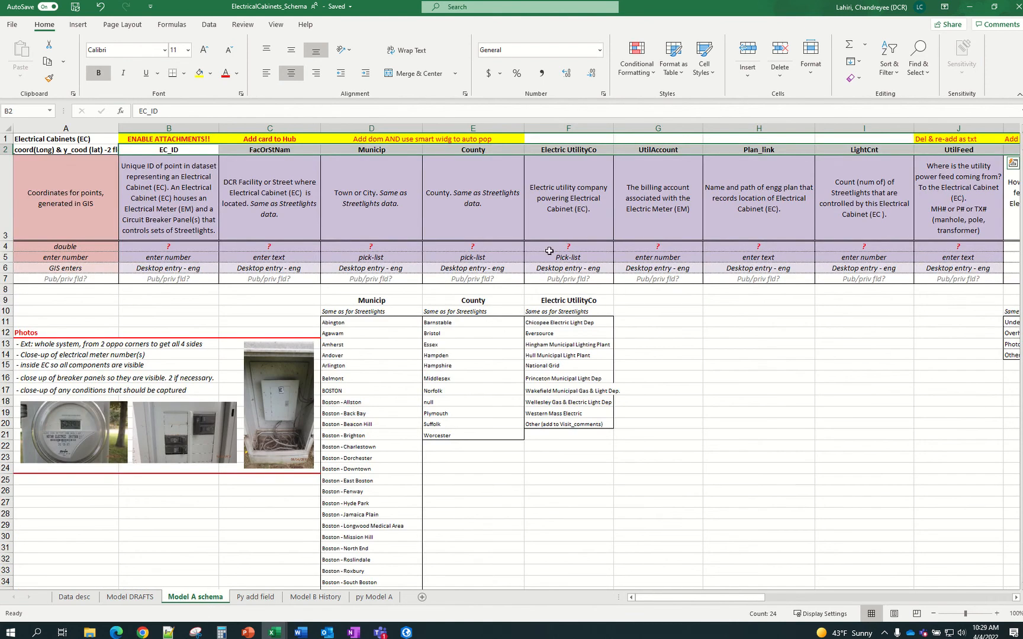
{"action": "left_click", "coordinate": [601, 256]}
{"action": "left_click", "coordinate": [647, 253]}
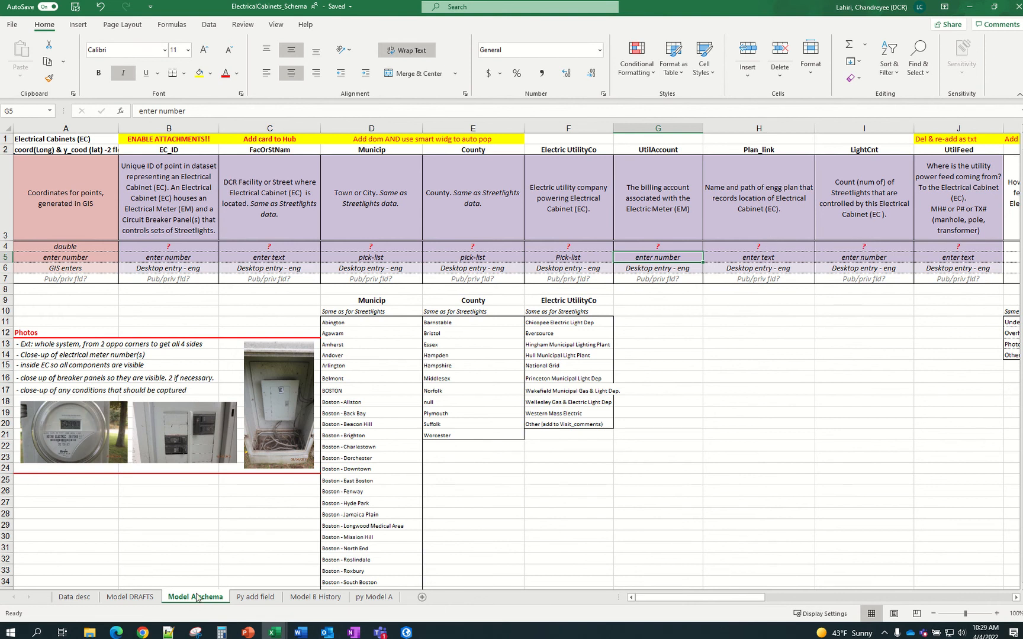
{"action": "left_click", "coordinate": [256, 602]}
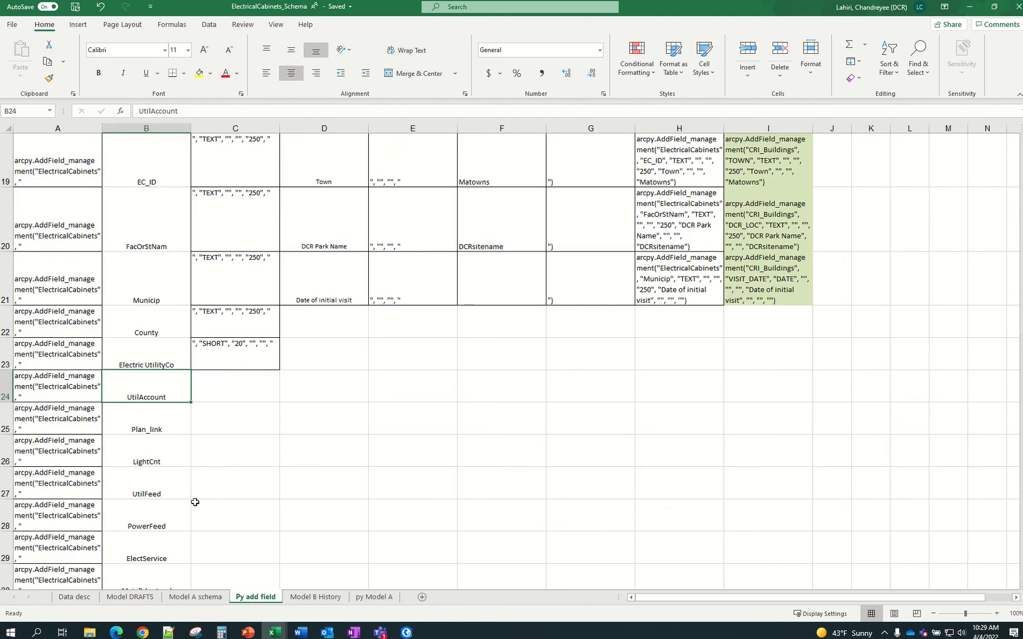
Copy the SHORT connect text into C24 for UtilAccount and C26 for LightCnt
{"action": "left_click", "coordinate": [230, 356]}
{"action": "key", "text": "ctrl+c"}
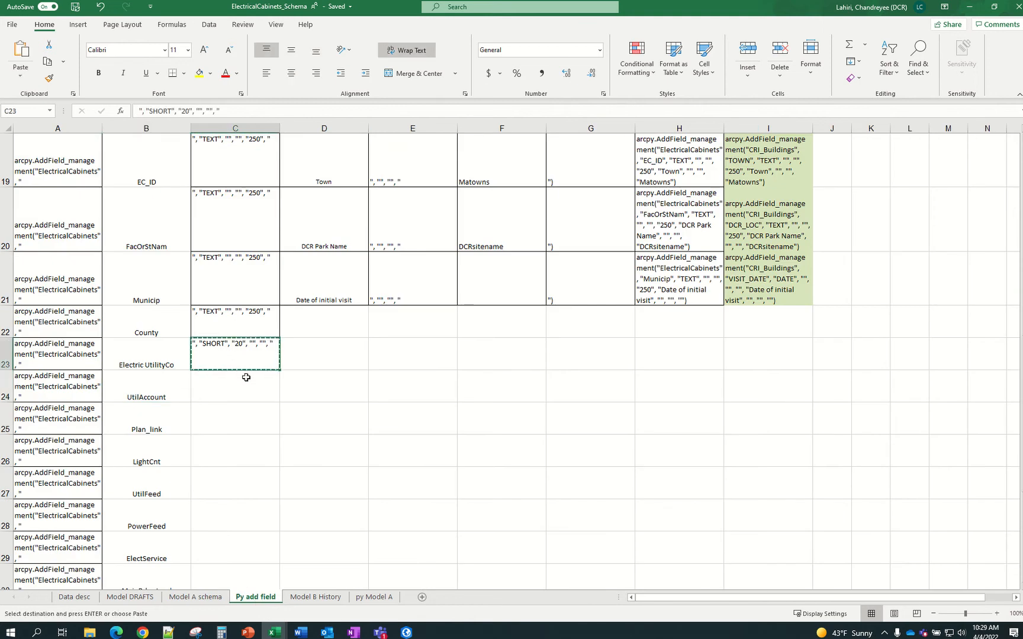
{"action": "left_click", "coordinate": [246, 376]}
{"action": "key", "text": "ctrl+v"}
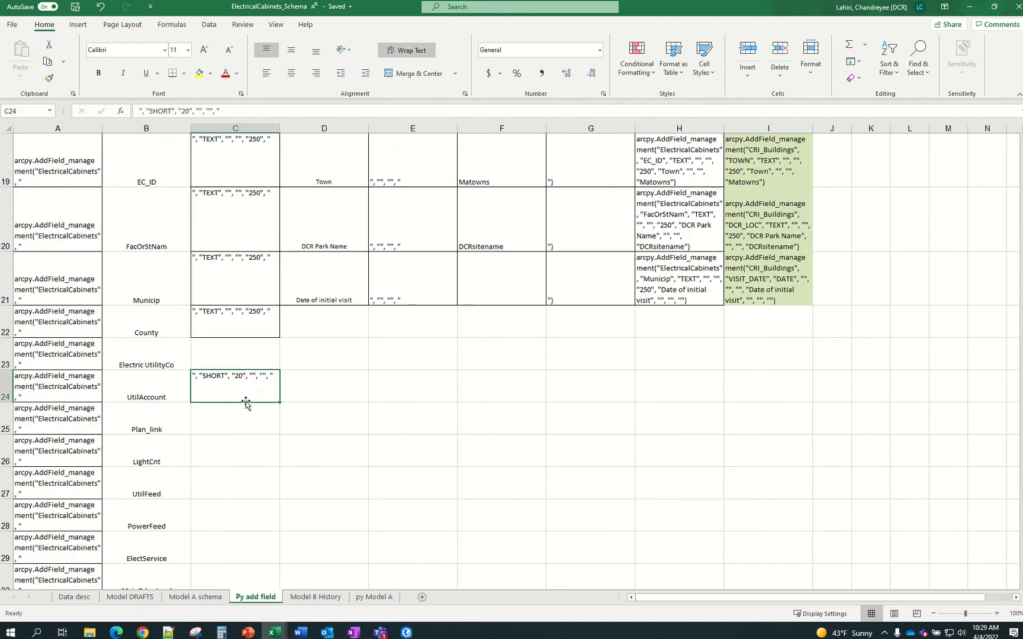
{"action": "left_click", "coordinate": [224, 449]}
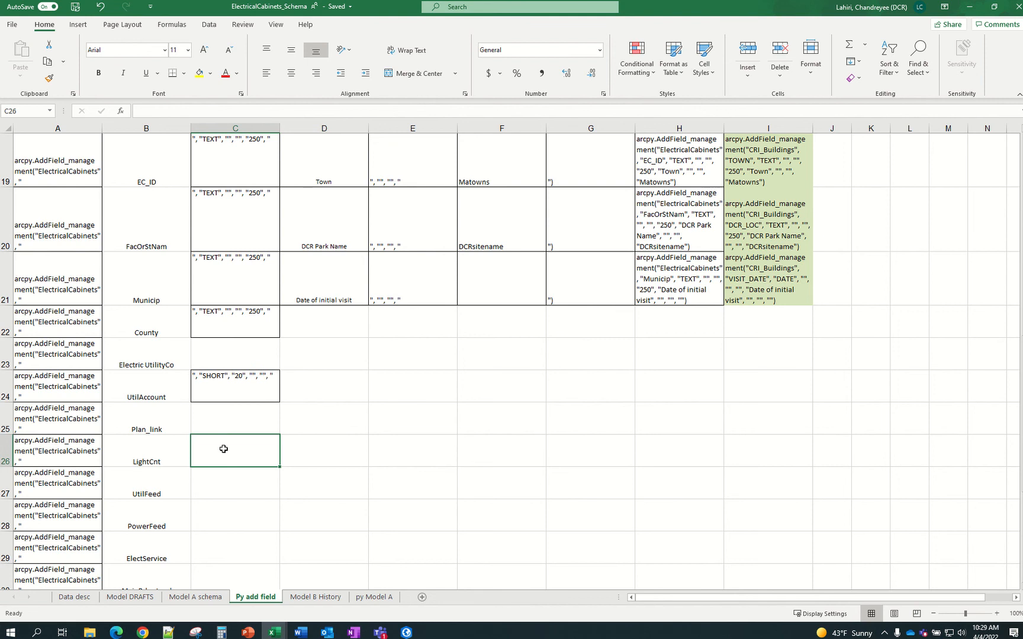
{"action": "left_click", "coordinate": [245, 381]}
{"action": "key", "text": "ctrl+c"}
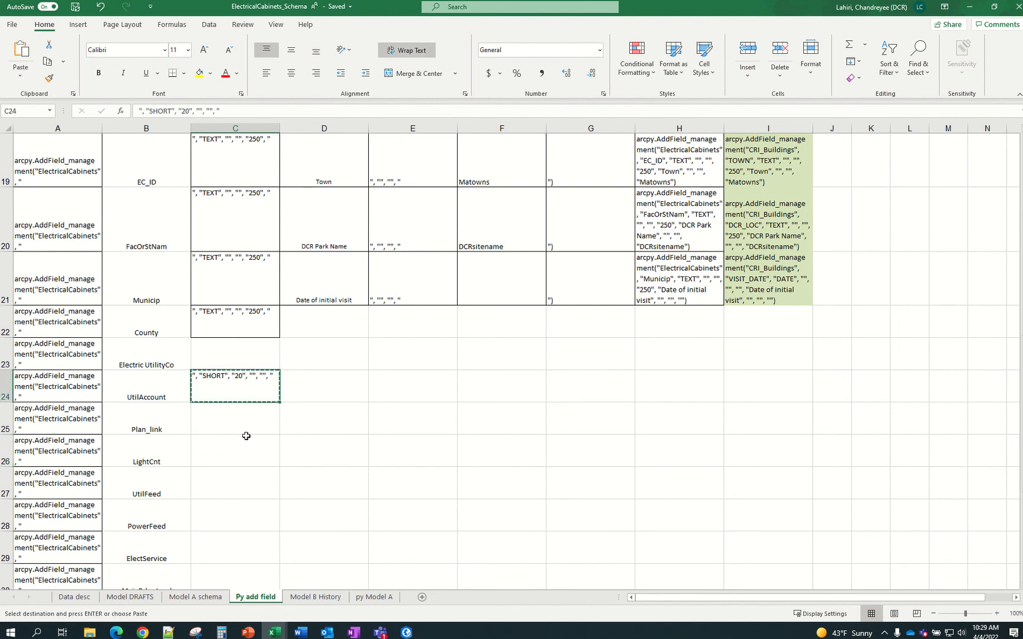
{"action": "left_click", "coordinate": [244, 431]}
{"action": "key", "text": "ctrl+v"}
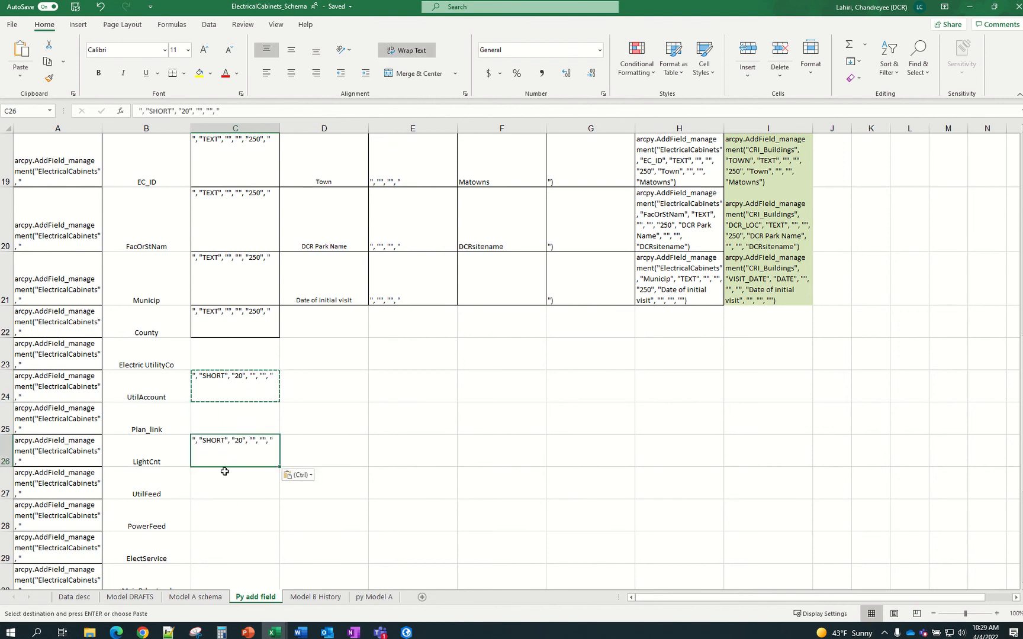
Refill C23 with the TEXT connect text from C22 and paste it into C25 for Plan_link
{"action": "left_click", "coordinate": [235, 316]}
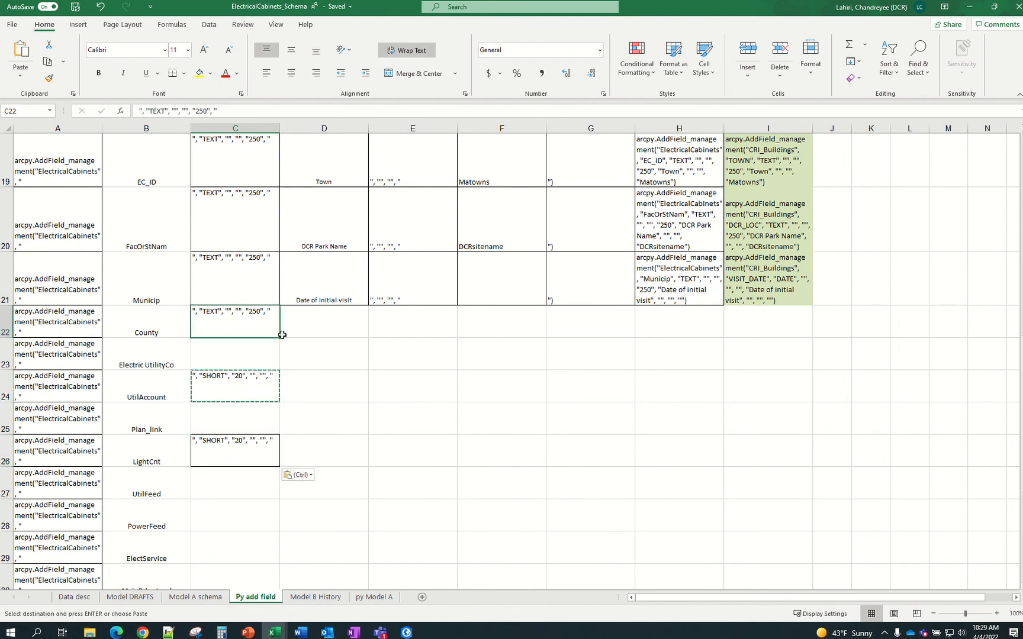
{"action": "left_click", "coordinate": [256, 399]}
{"action": "key", "text": "ctrl"}
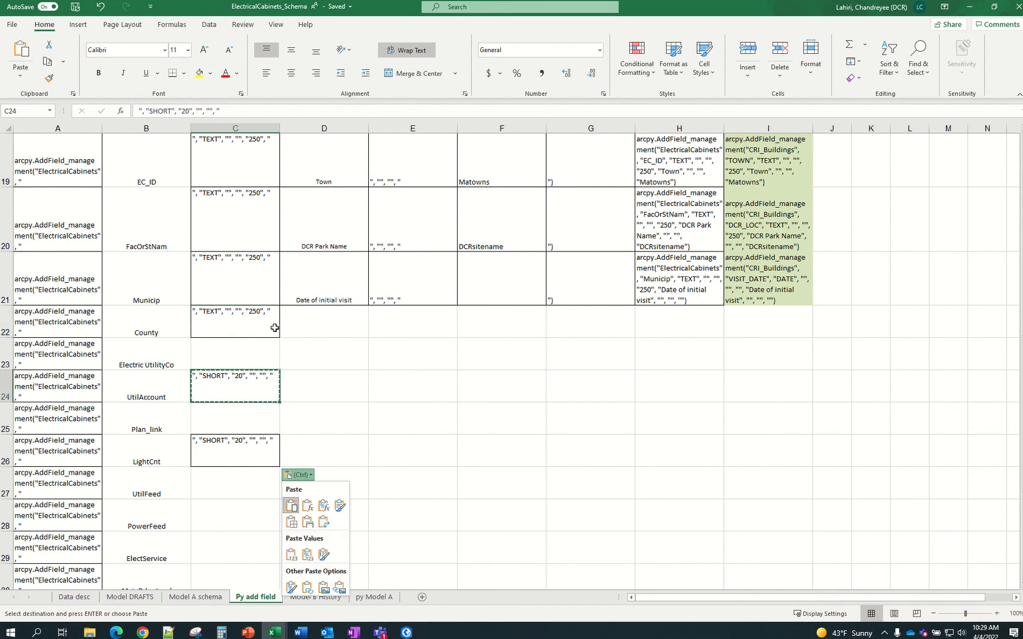
{"action": "left_click", "coordinate": [274, 328]}
{"action": "left_click", "coordinate": [280, 335]}
{"action": "left_click_drag", "start_coordinate": [280, 337], "coordinate": [275, 360]}
{"action": "left_click", "coordinate": [270, 348]}
{"action": "key", "text": "ctrl+c"}
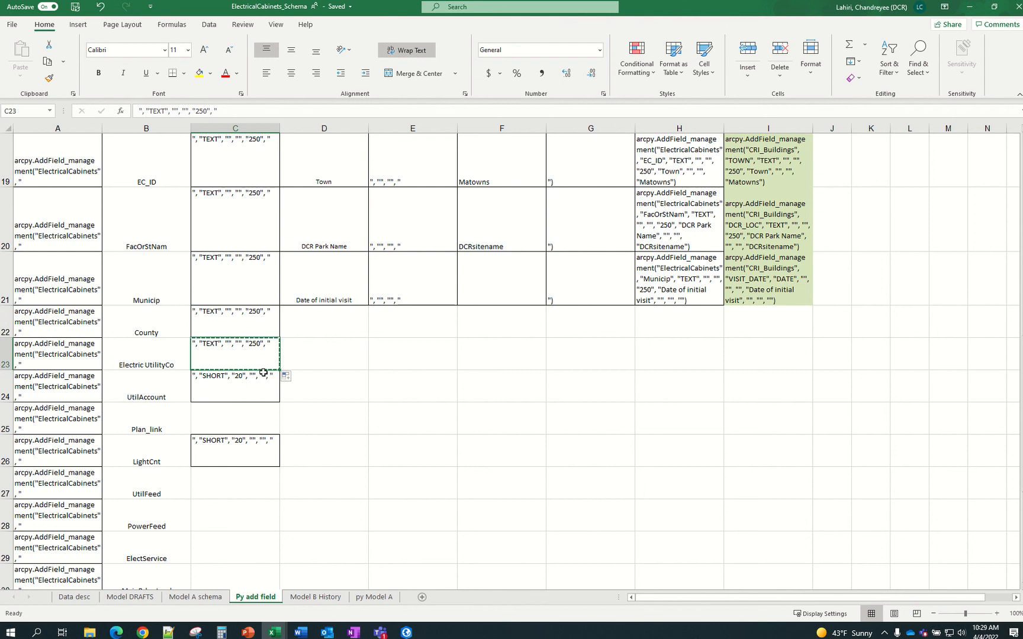
{"action": "left_click", "coordinate": [248, 418]}
{"action": "key", "text": "ctrl+v"}
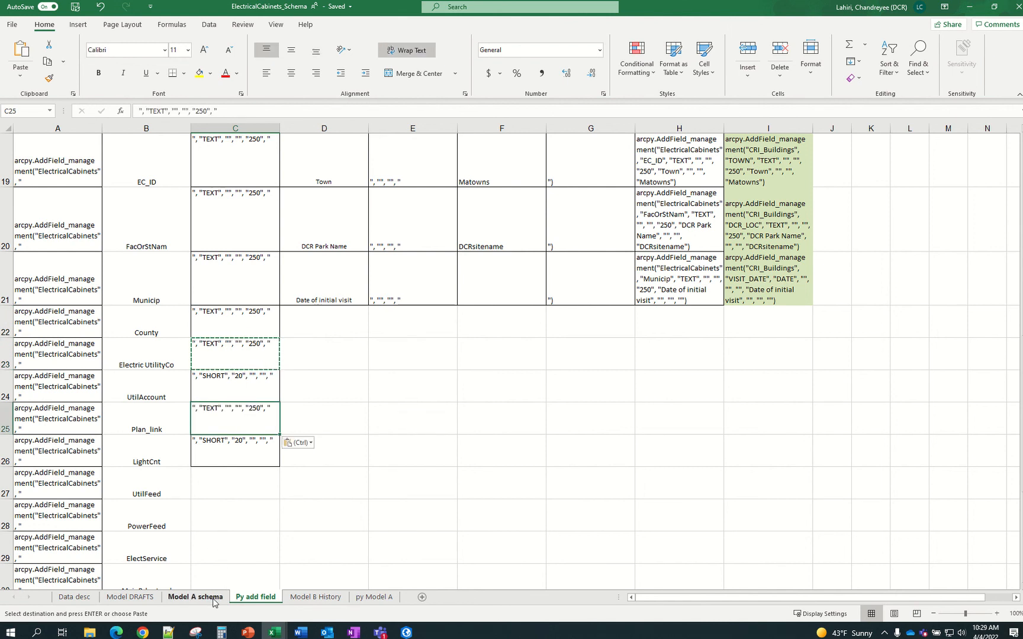
Confirm UtilFeed is text and MainBrkrLoad is number on Model A schema, then copy C24's SHORT, 20 string
{"action": "left_click", "coordinate": [196, 597]}
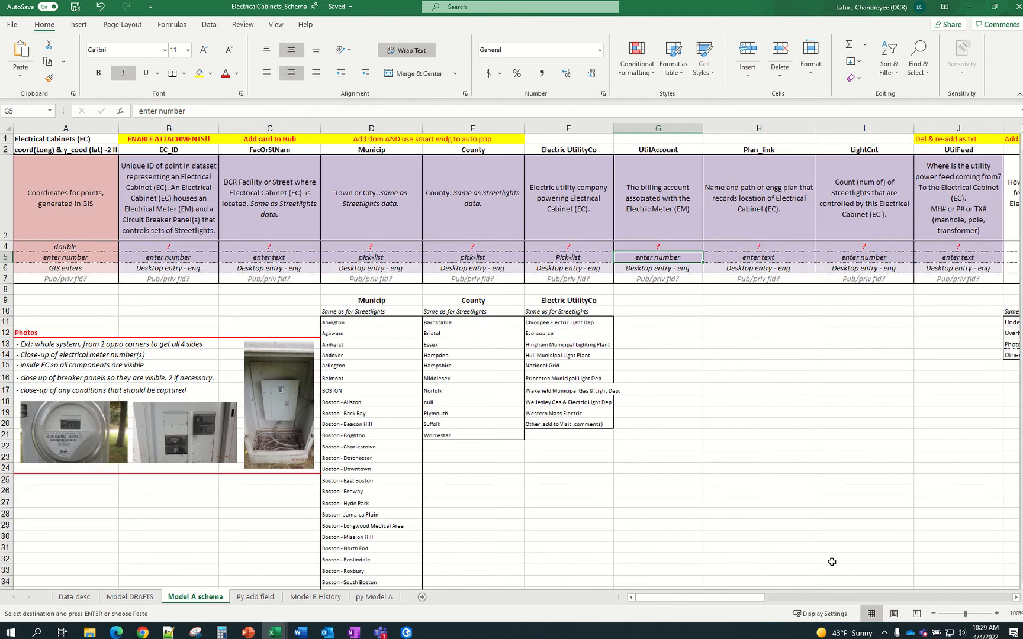
{"action": "left_click_drag", "start_coordinate": [755, 605], "coordinate": [780, 605]}
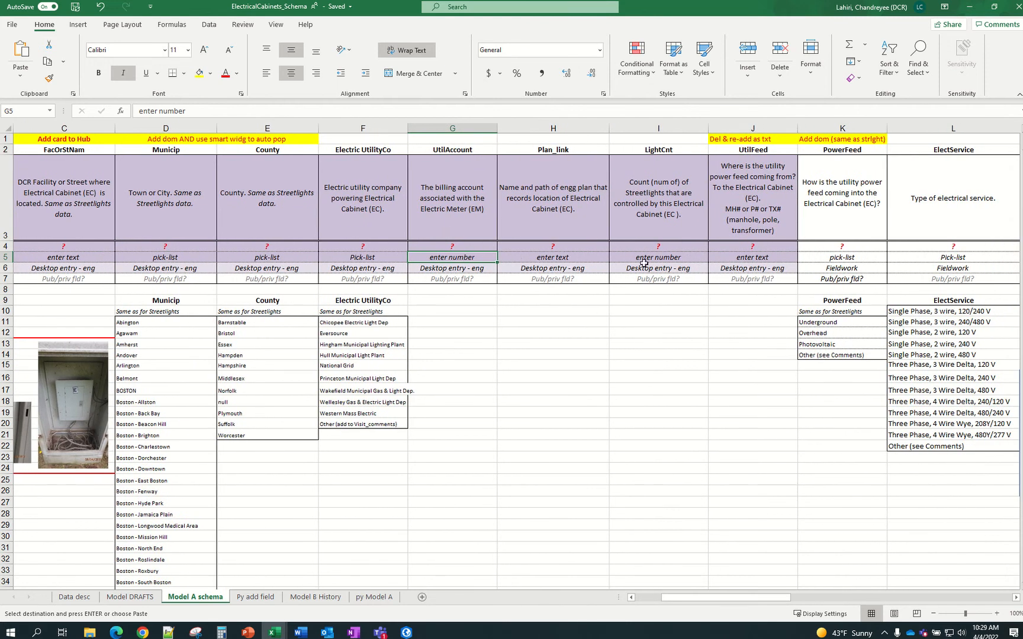
{"action": "left_click", "coordinate": [738, 259]}
{"action": "key", "text": "Right"}
{"action": "key", "text": "Right"}
{"action": "key", "text": "Right"}
{"action": "key", "text": "Right"}
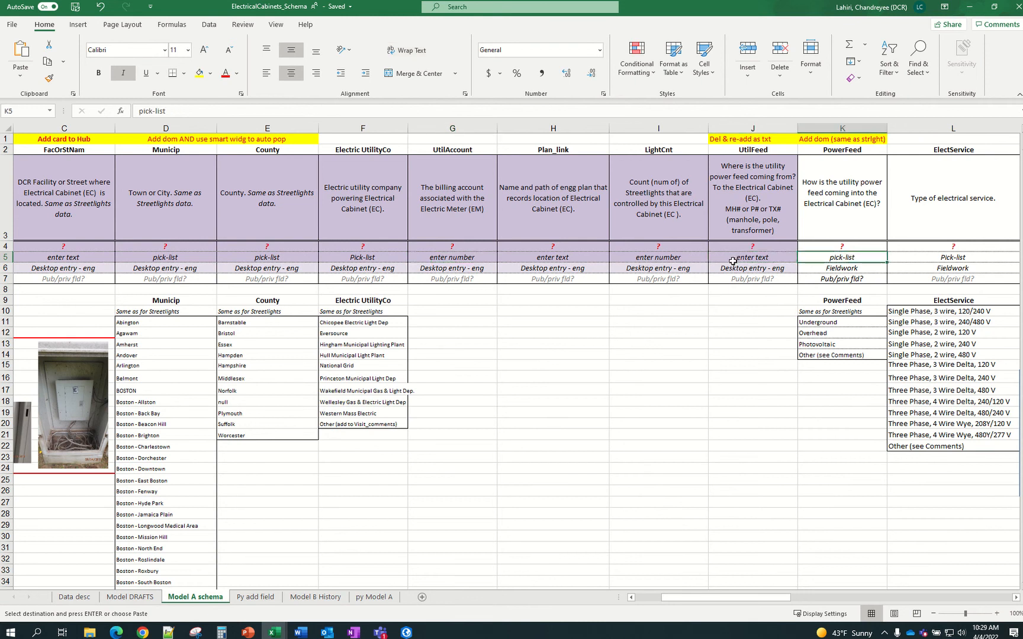
{"action": "key", "text": "Right"}
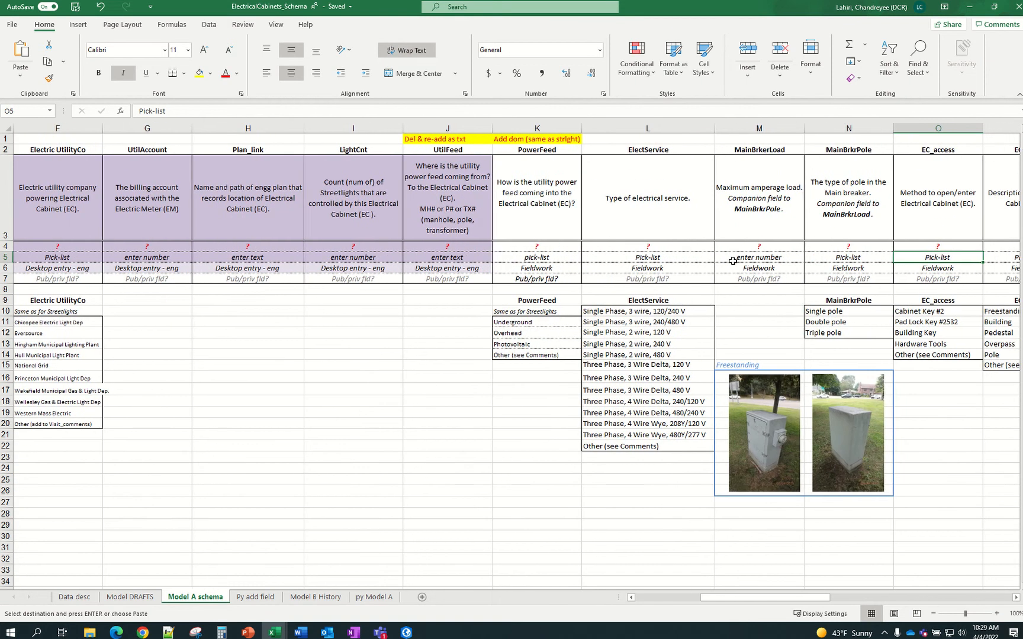
{"action": "key", "text": "Right"}
{"action": "left_click", "coordinate": [695, 256]}
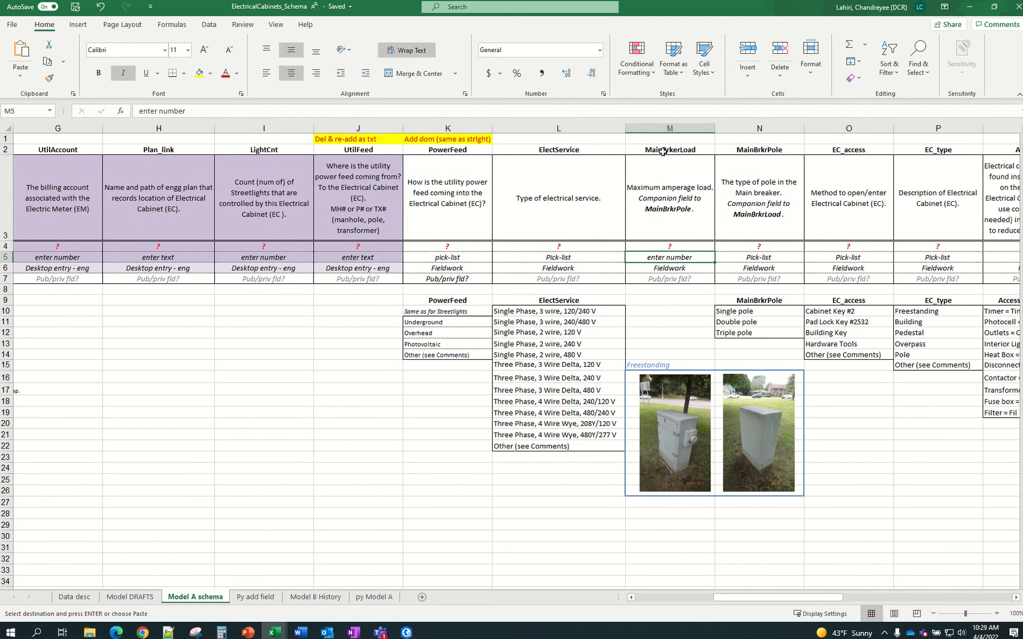
{"action": "left_click", "coordinate": [260, 597]}
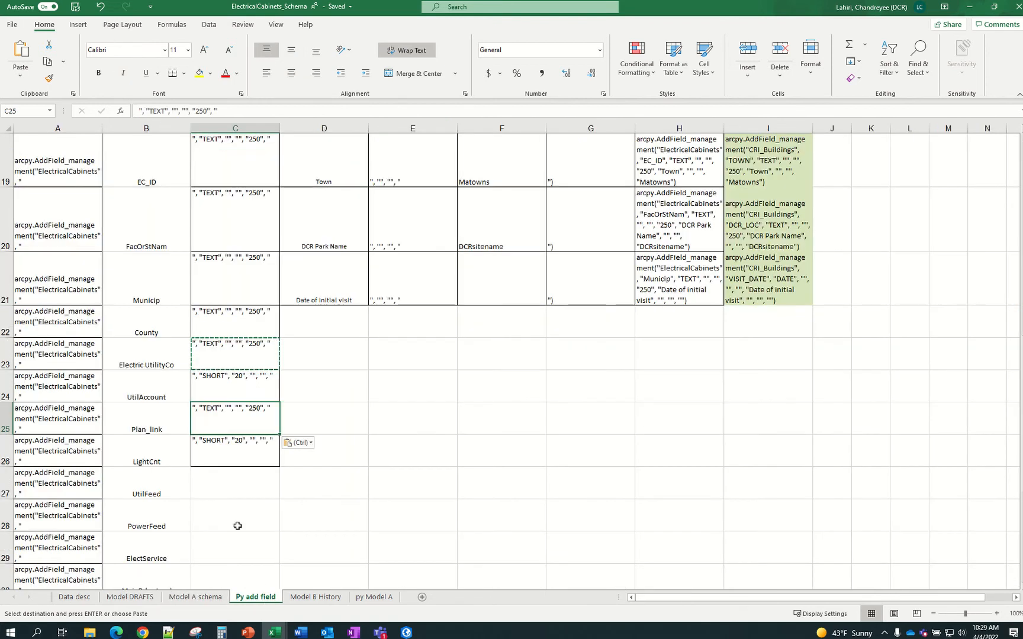
{"action": "left_click", "coordinate": [259, 392]}
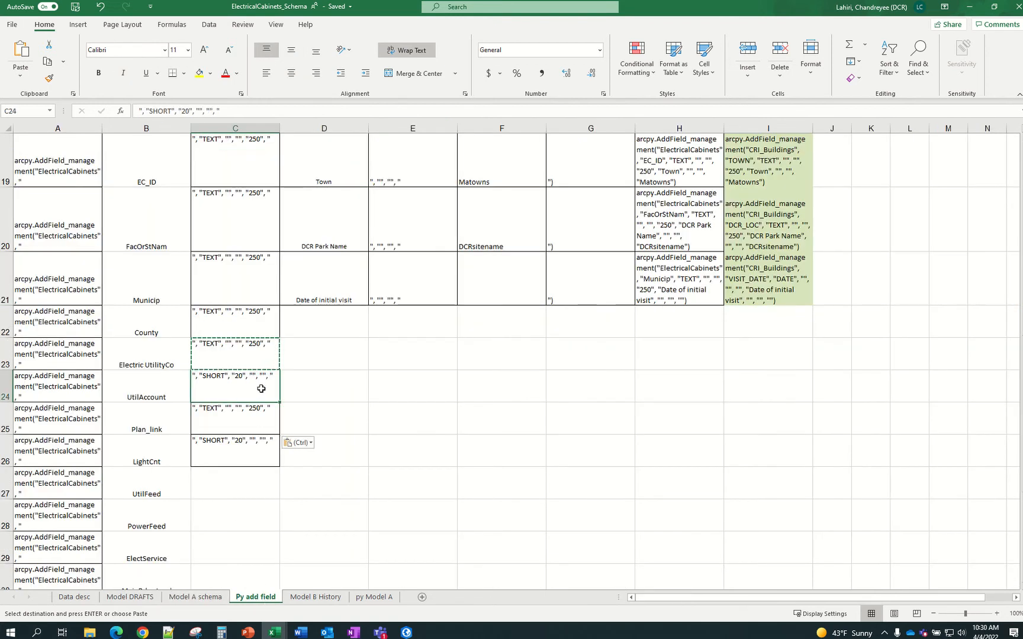
{"action": "key", "text": "ctrl+c"}
Paste the SHORT, 20 string into C30 and the TEXT, 250 string from C25 into C27:C29
{"action": "scroll", "coordinate": [251, 551], "scroll_direction": "down", "scroll_amount": 1}
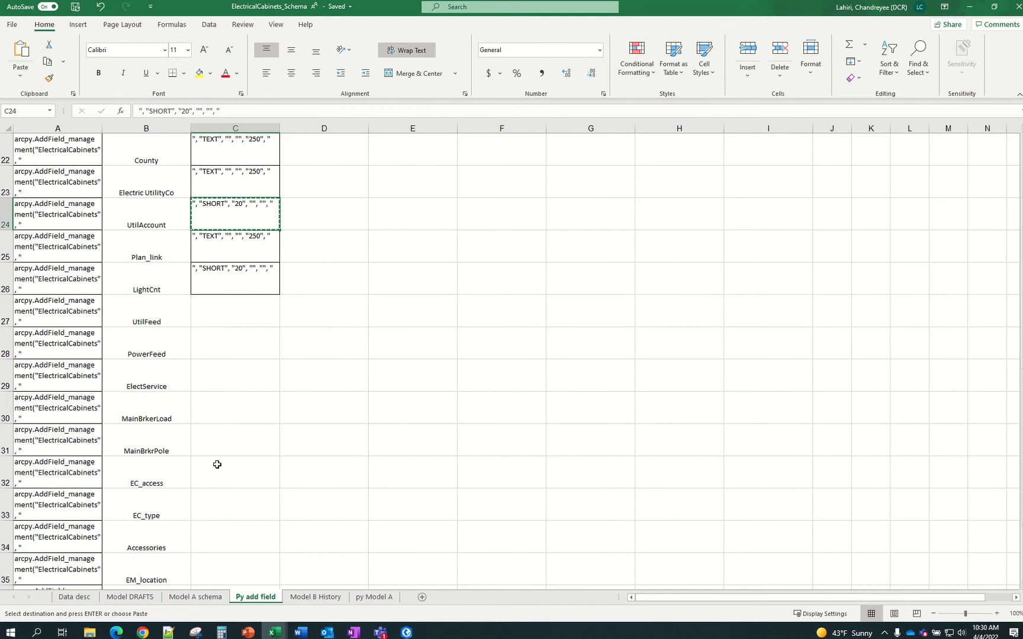
{"action": "left_click", "coordinate": [226, 415]}
{"action": "key", "text": "ctrl+v"}
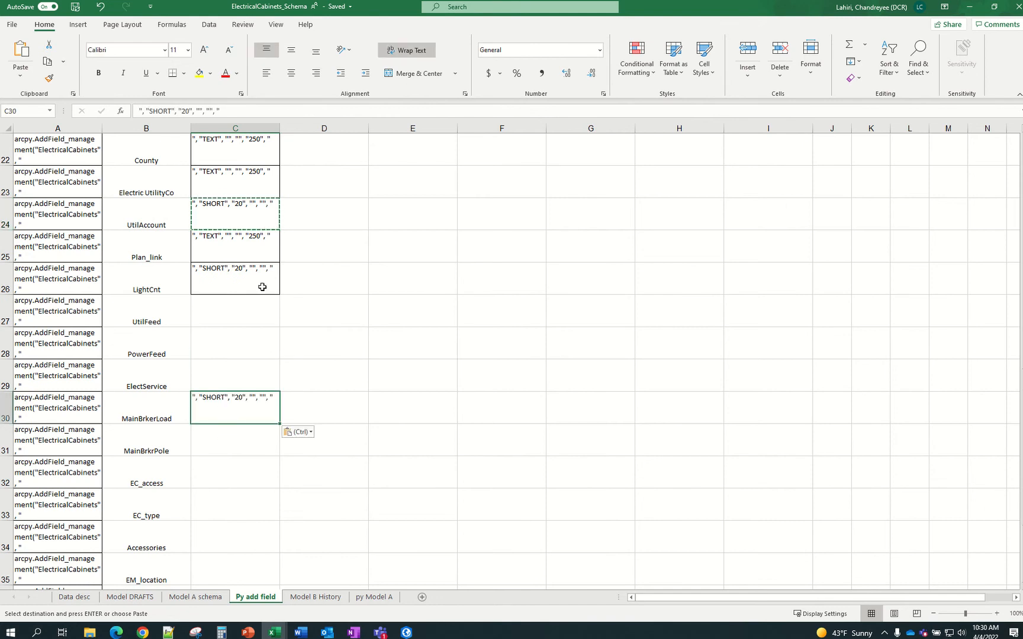
{"action": "left_click", "coordinate": [261, 260]}
{"action": "key", "text": "ctrl+c"}
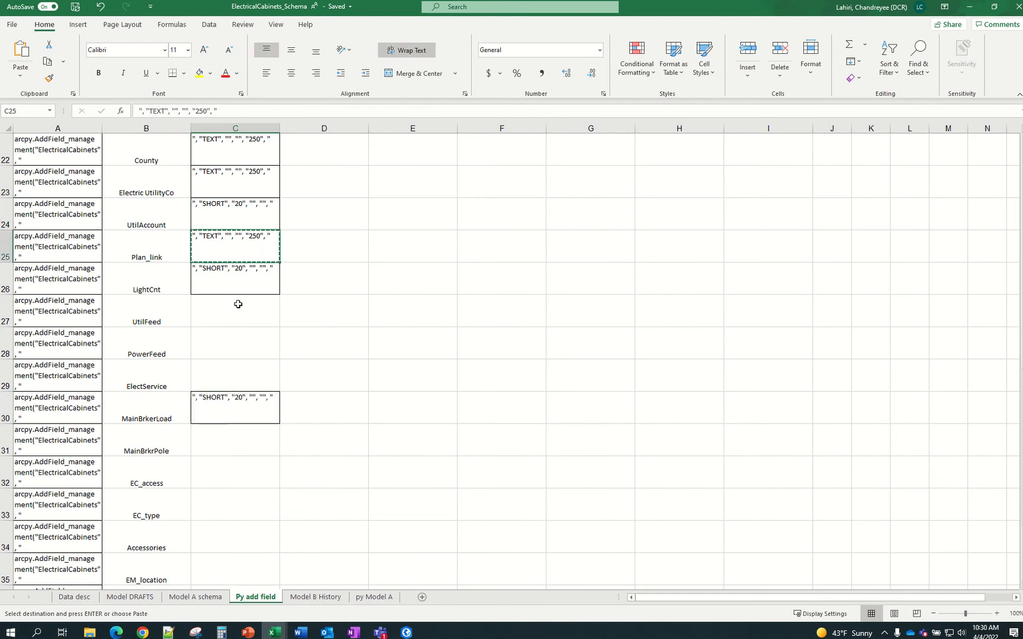
{"action": "left_click", "coordinate": [236, 320]}
{"action": "left_click_drag", "start_coordinate": [236, 321], "coordinate": [235, 375]}
{"action": "key", "text": "ctrl+v"}
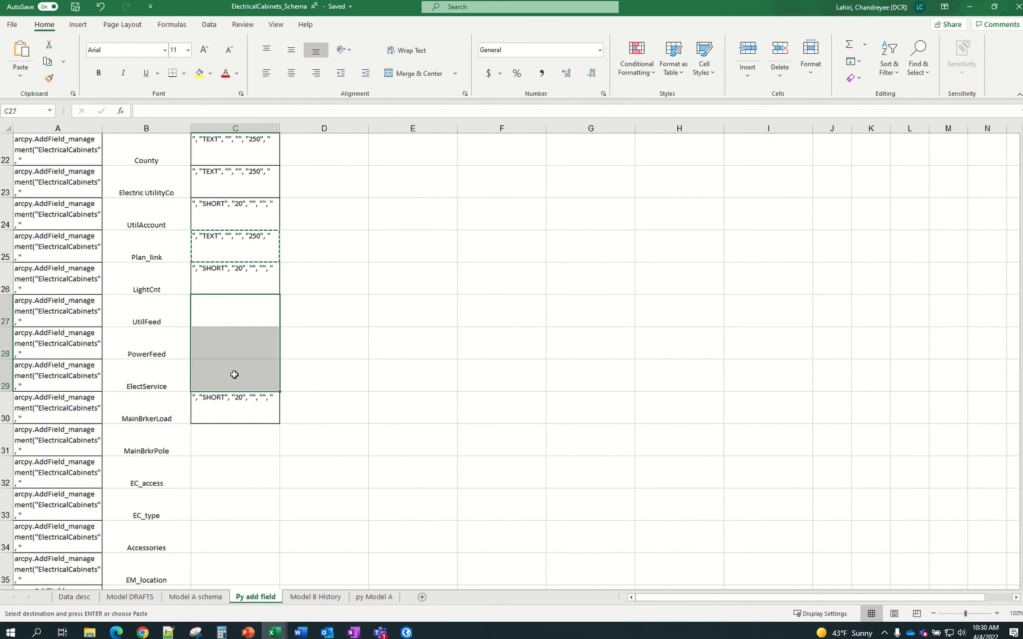
Review the Model A schema sheet, then return to Py add field and select row 31
{"action": "left_click", "coordinate": [196, 596]}
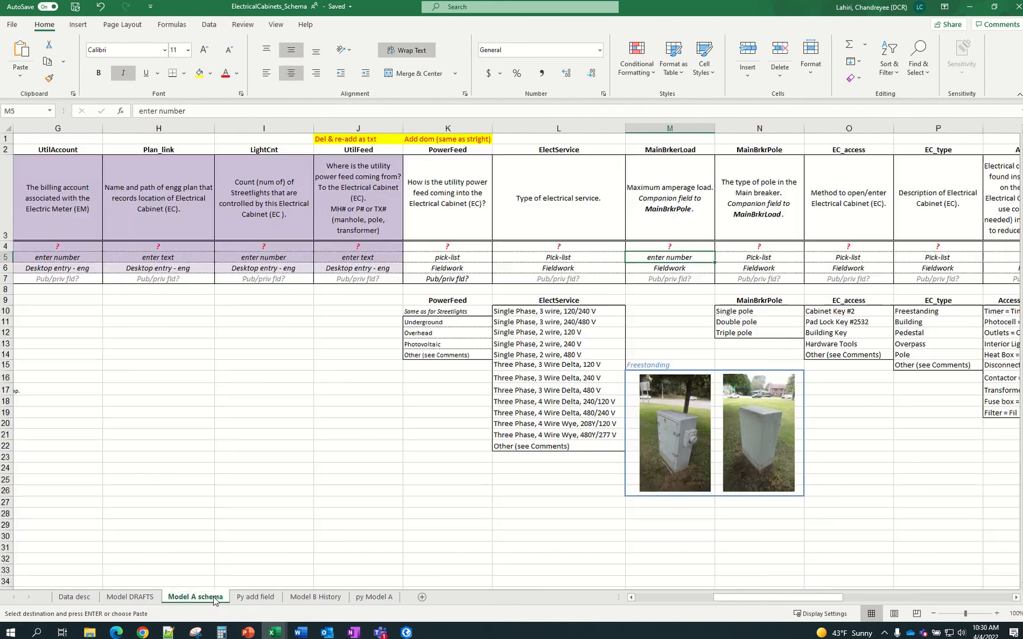
{"action": "left_click_drag", "start_coordinate": [740, 597], "coordinate": [773, 598]}
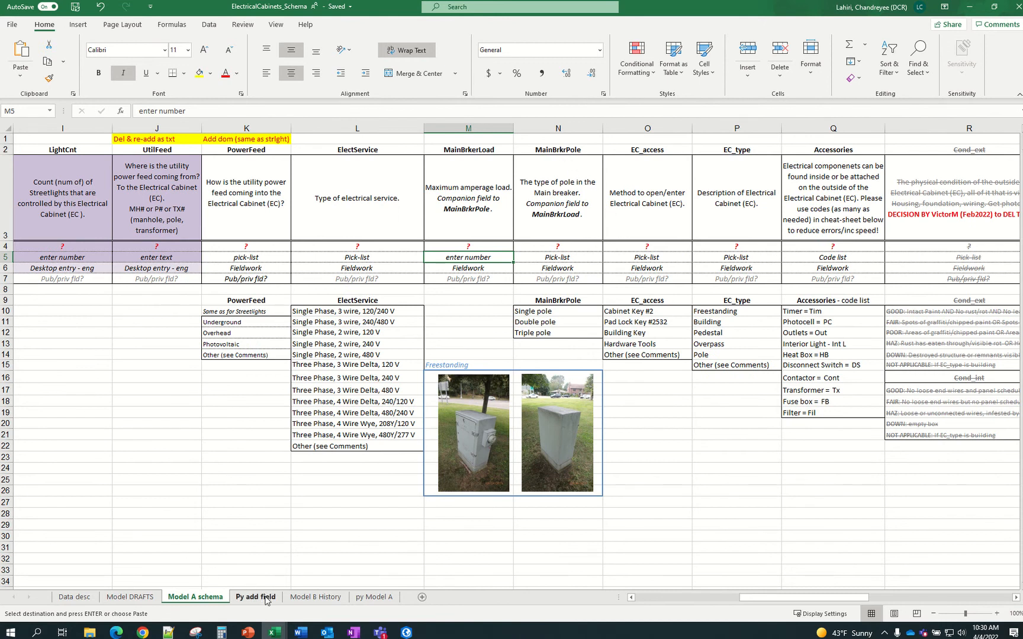
{"action": "left_click_drag", "start_coordinate": [790, 599], "coordinate": [678, 598]}
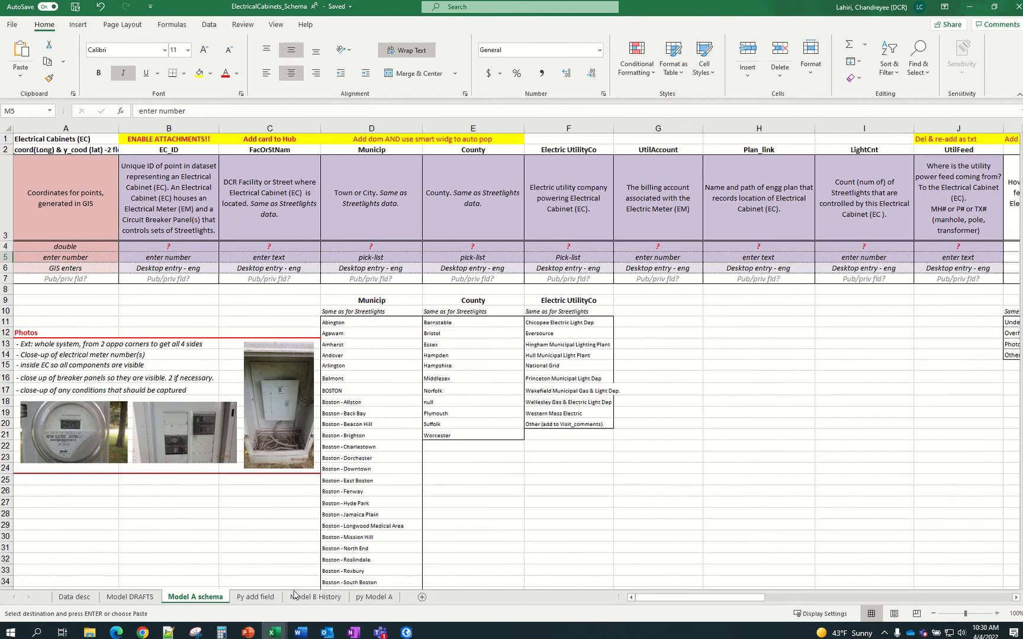
{"action": "left_click", "coordinate": [255, 596]}
{"action": "left_click_drag", "start_coordinate": [218, 520], "coordinate": [240, 461]}
{"action": "left_click", "coordinate": [236, 472]}
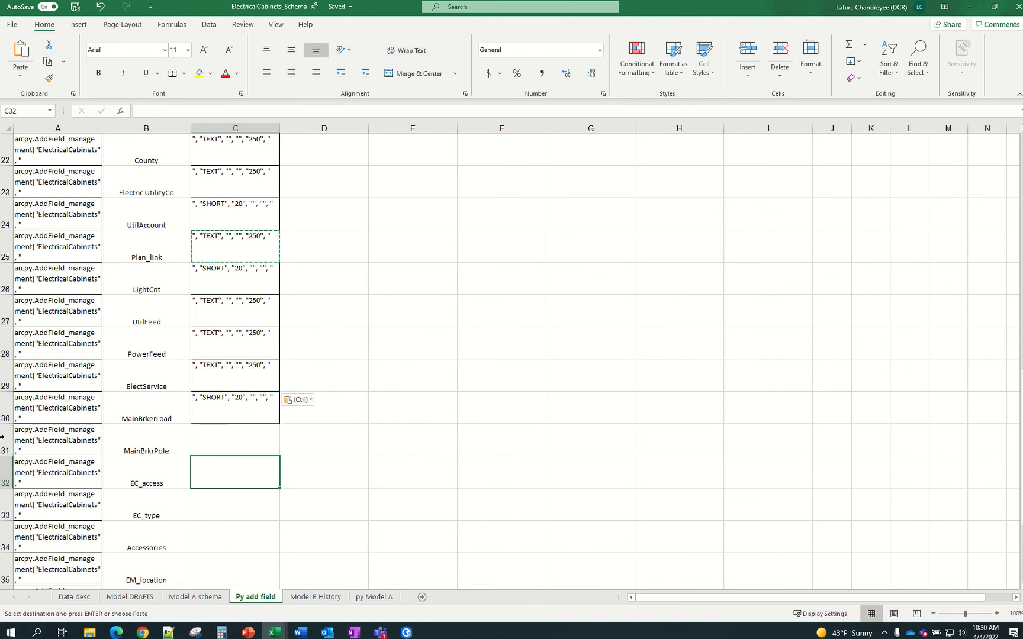
{"action": "left_click", "coordinate": [3, 450]}
Delete rows 31–40, MainBrkrPole through Visit_date, from the field table
{"action": "left_click_drag", "start_coordinate": [3, 450], "coordinate": [4, 510]}
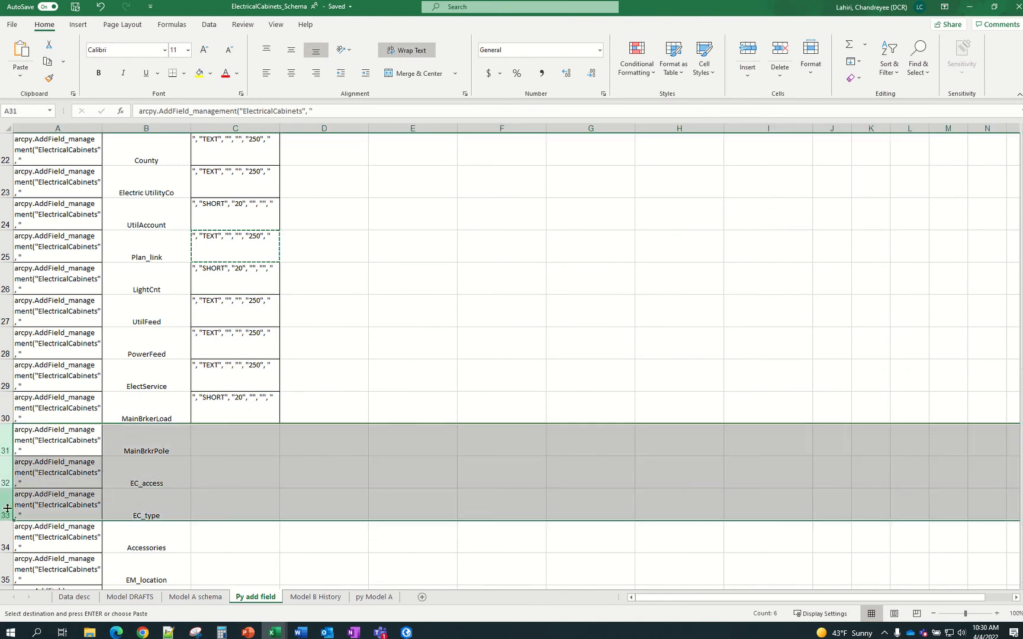
{"action": "scroll", "coordinate": [6, 508], "scroll_direction": "down", "scroll_amount": 4}
{"action": "left_click", "coordinate": [4, 354]}
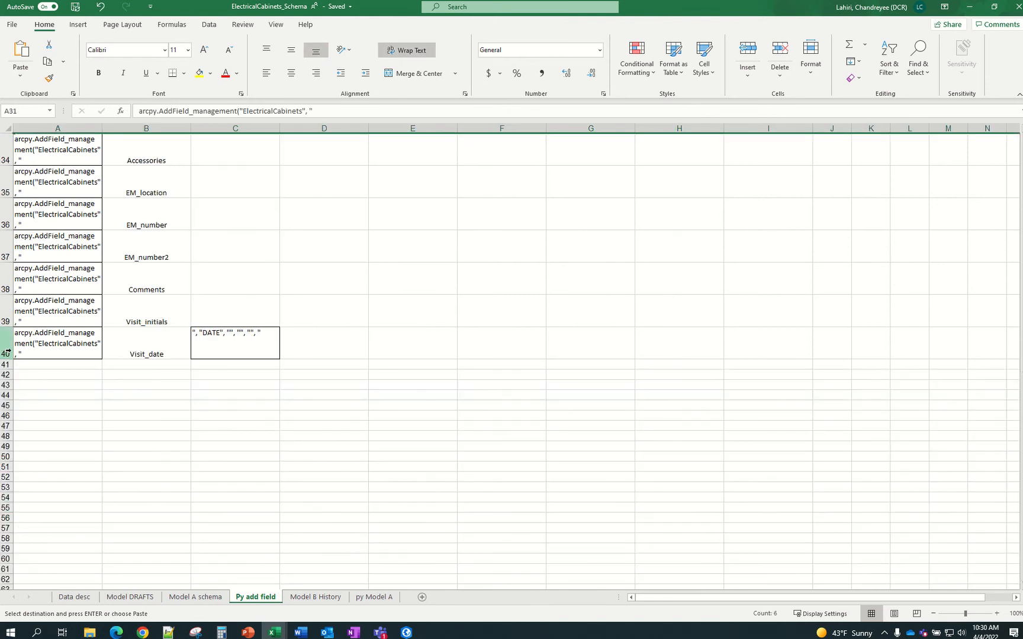
{"action": "left_click", "coordinate": [6, 354], "text": "shift"}
{"action": "right_click", "coordinate": [10, 353]}
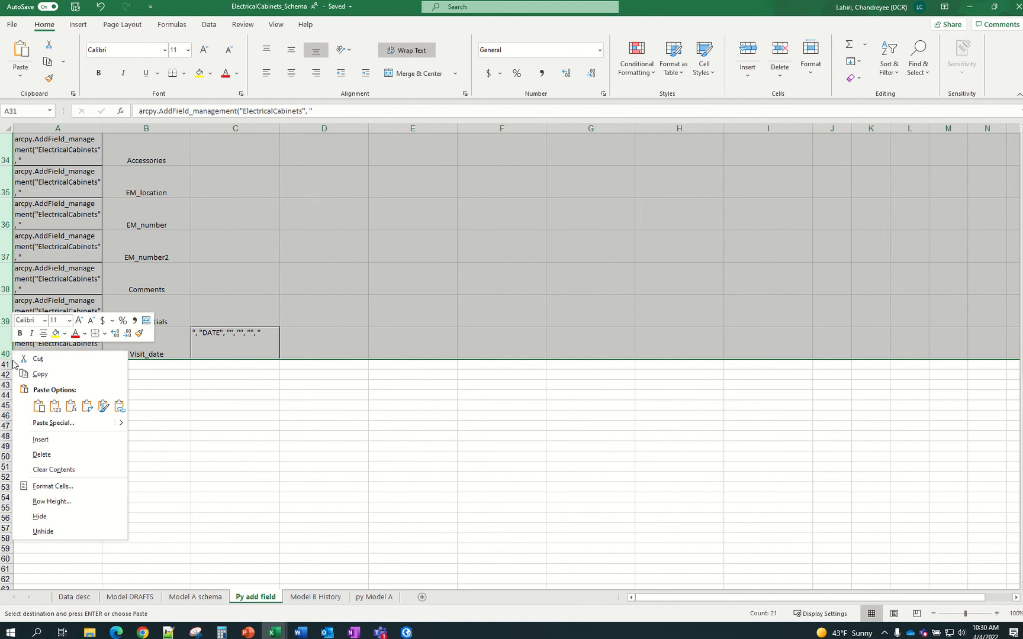
{"action": "left_click", "coordinate": [43, 460]}
Scroll through the trimmed table ending at MainBrkrLoad, then switch to the Model A schema sheet
{"action": "left_click", "coordinate": [260, 457]}
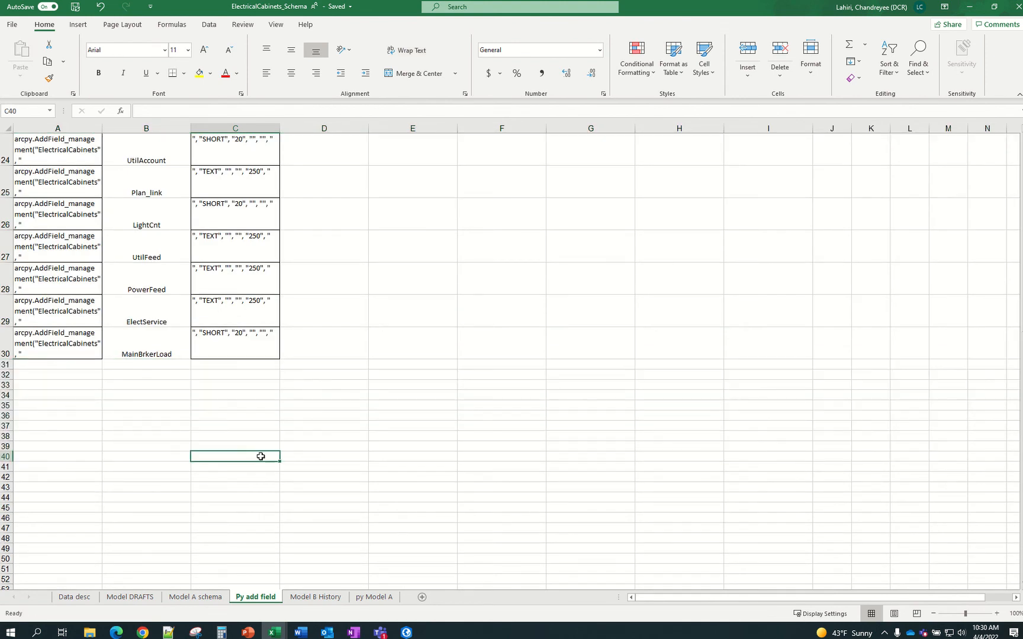
{"action": "scroll", "coordinate": [261, 456], "scroll_direction": "up", "scroll_amount": 2}
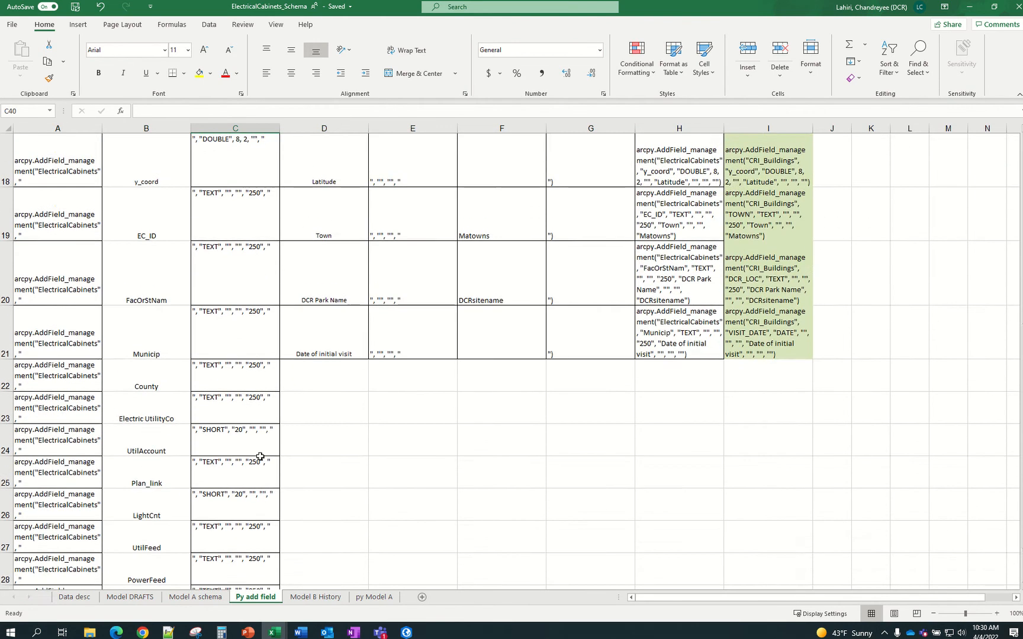
{"action": "scroll", "coordinate": [261, 457], "scroll_direction": "down", "scroll_amount": 2}
{"action": "scroll", "coordinate": [260, 457], "scroll_direction": "up", "scroll_amount": 4}
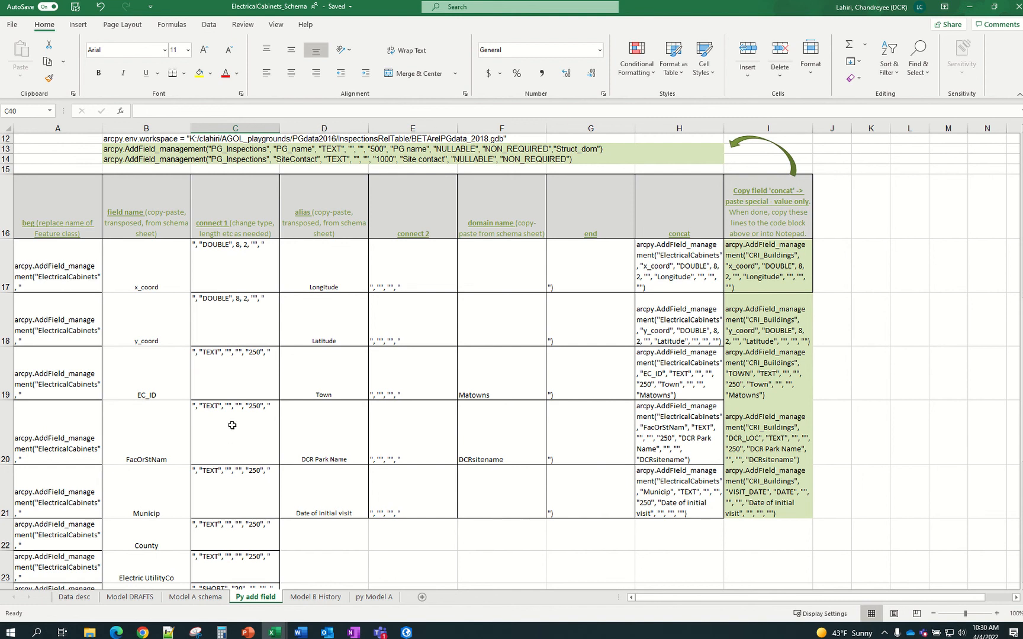
{"action": "scroll", "coordinate": [233, 425], "scroll_direction": "down", "scroll_amount": 2}
{"action": "scroll", "coordinate": [233, 425], "scroll_direction": "down", "scroll_amount": 3}
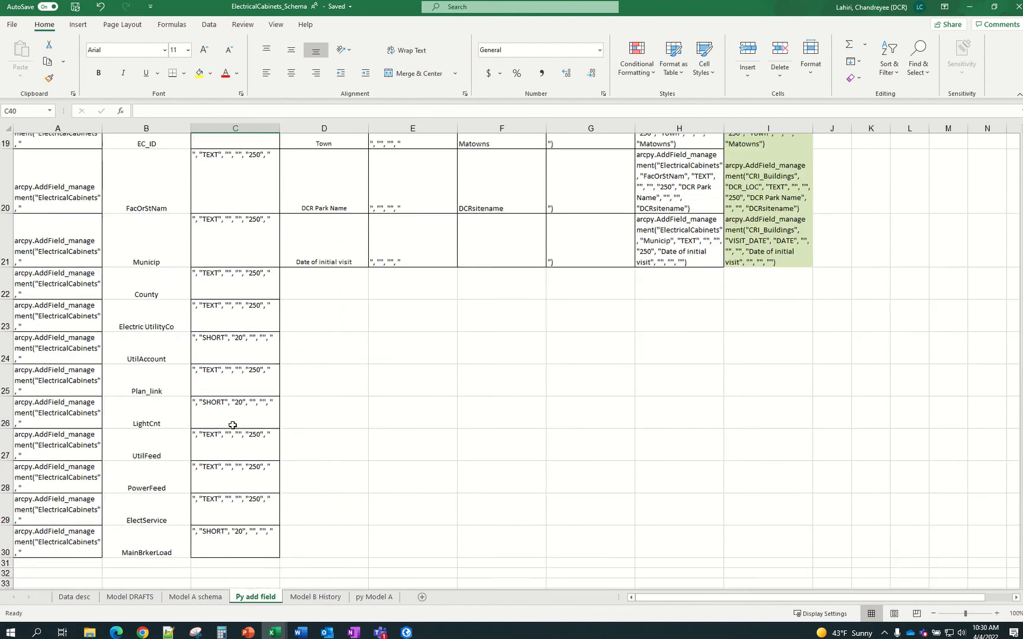
{"action": "scroll", "coordinate": [240, 455], "scroll_direction": "up", "scroll_amount": 2}
{"action": "scroll", "coordinate": [238, 456], "scroll_direction": "up", "scroll_amount": 2}
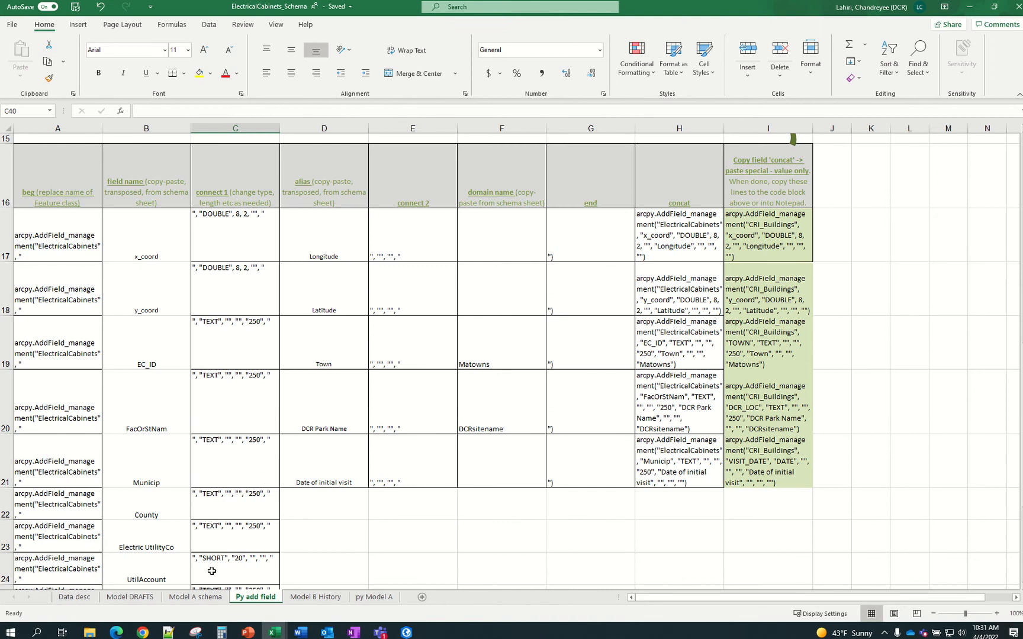
{"action": "left_click", "coordinate": [196, 597]}
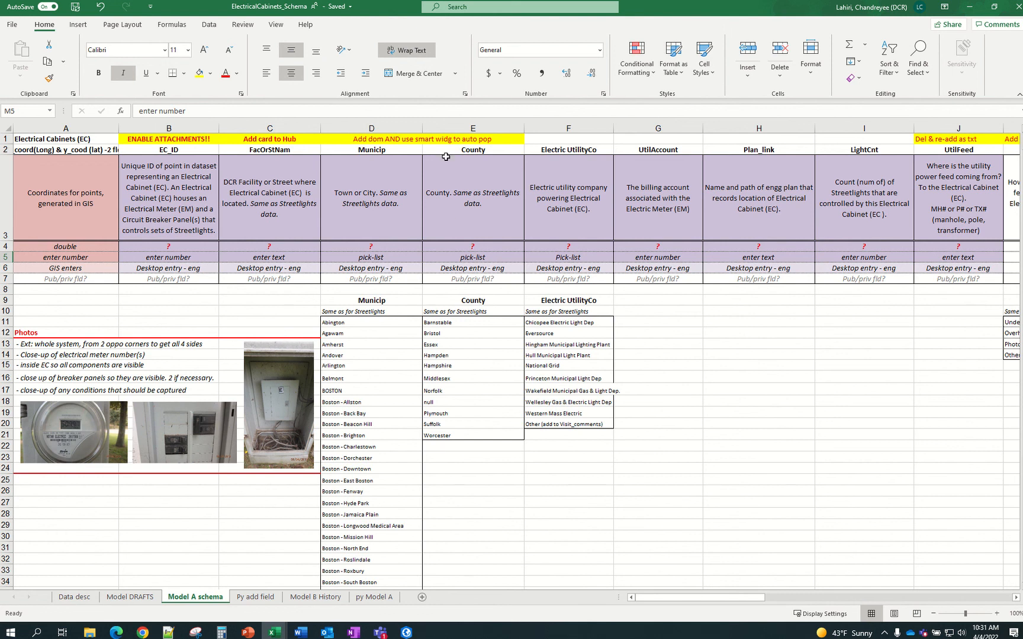
Compare the Longitude alias in D17 with the FacOrStNam description on Model A schema
{"action": "left_click", "coordinate": [237, 598]}
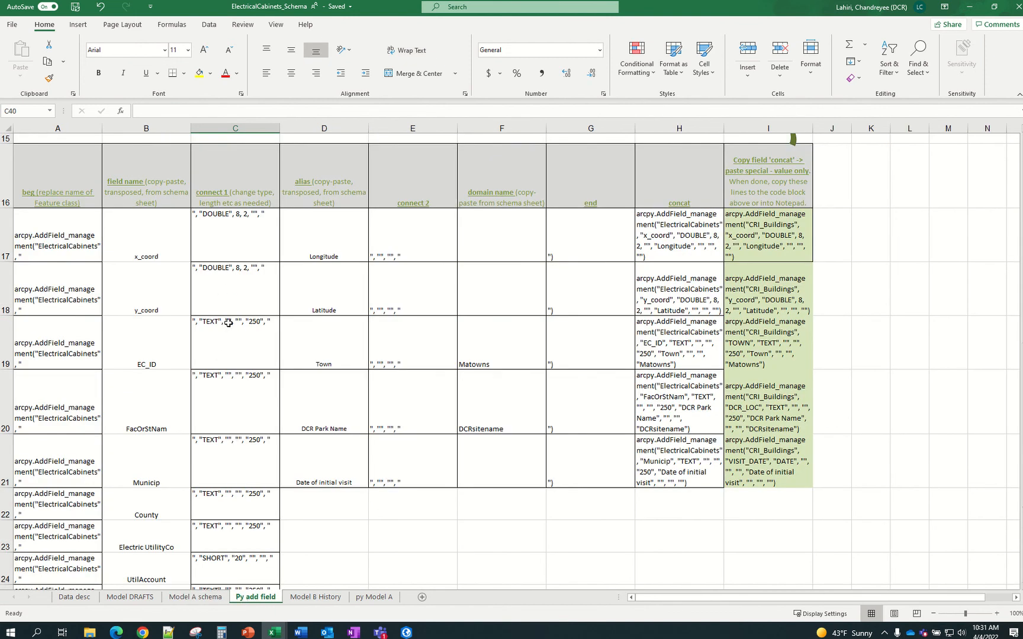
{"action": "left_click", "coordinate": [317, 239]}
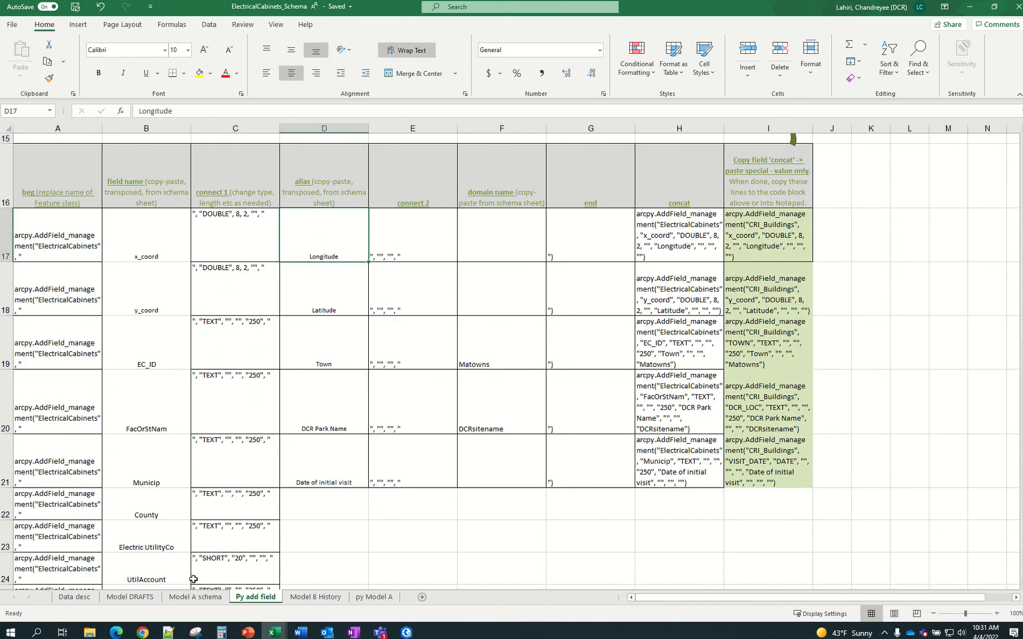
{"action": "left_click", "coordinate": [196, 597]}
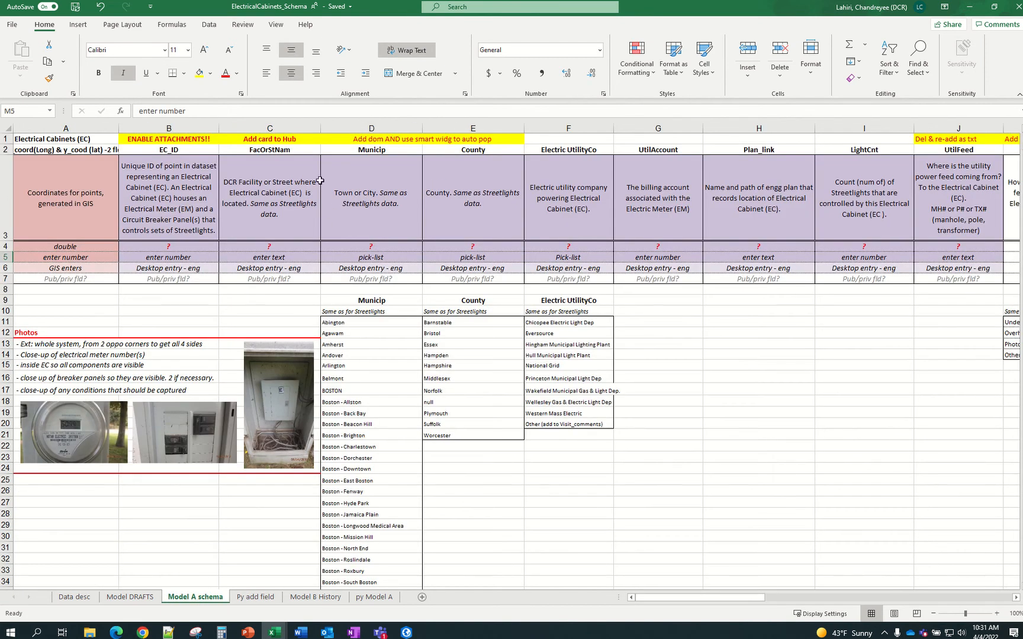
{"action": "left_click", "coordinate": [280, 192]}
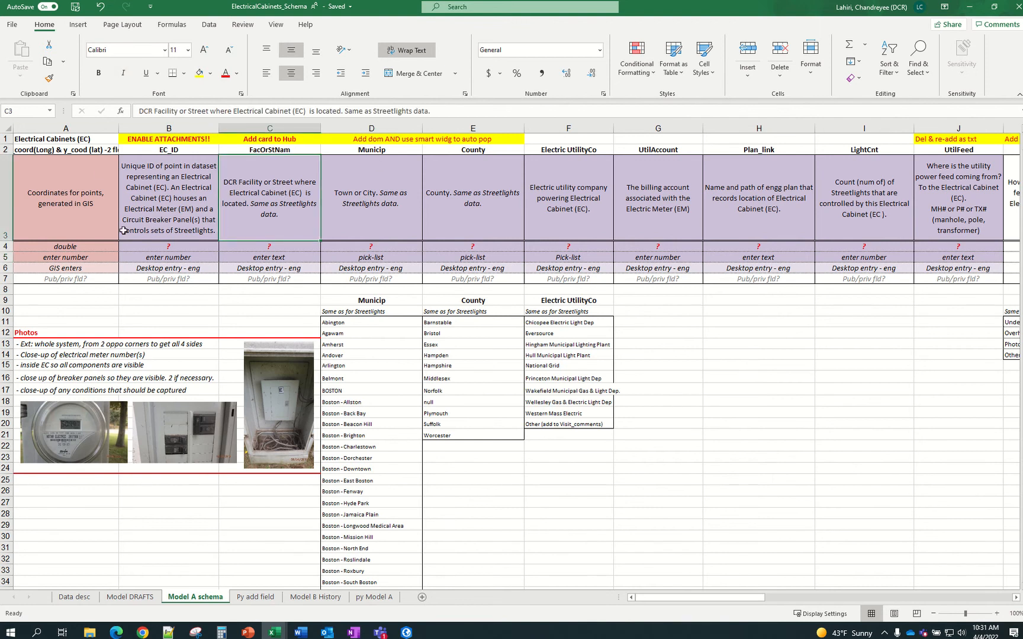
{"action": "left_click", "coordinate": [254, 598]}
Copy field names B17:B30 and paste them over the aliases in D17:D30
{"action": "left_click", "coordinate": [147, 257]}
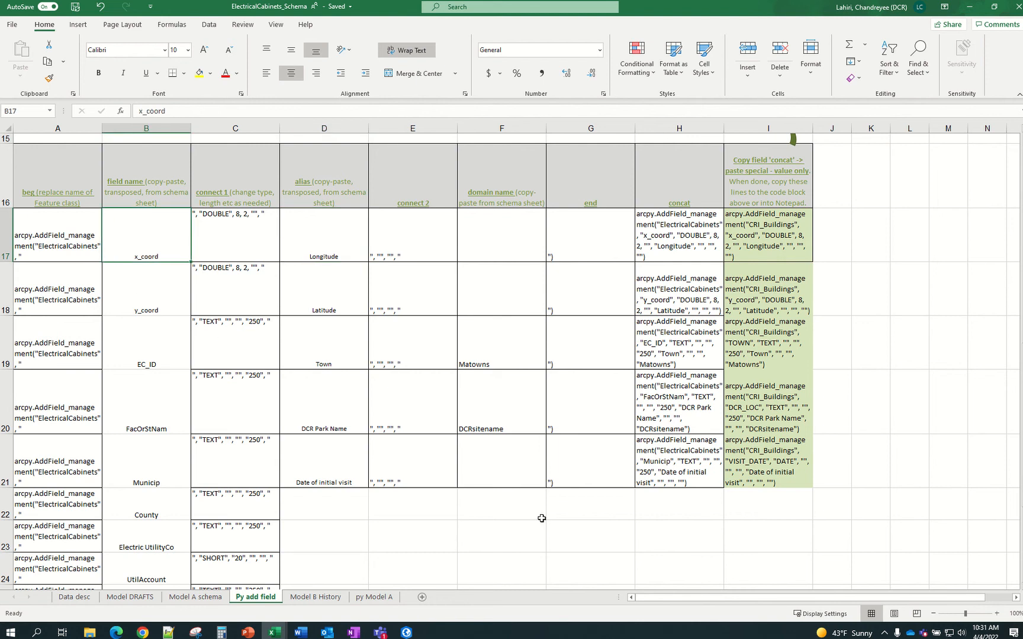
{"action": "key", "text": "shift+Down"}
{"action": "key", "text": "shift+Down"}
{"action": "key", "text": "shift+Down"}
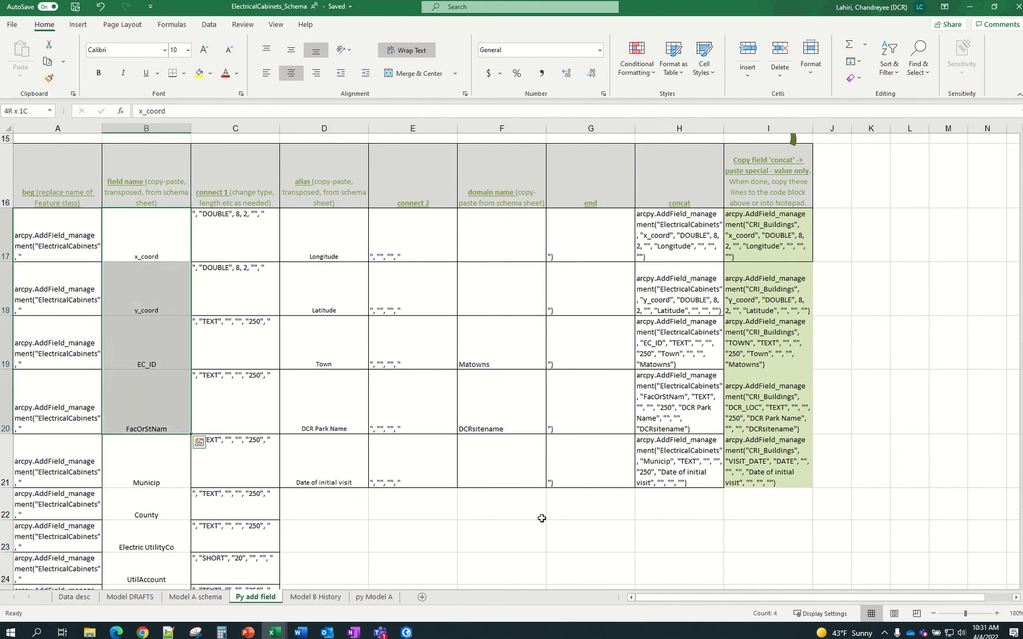
{"action": "key", "text": "shift+Down"}
{"action": "key", "text": "shift+Down"}
{"action": "key", "text": "shift+Down"}
{"action": "key", "text": "shift+Down"}
{"action": "key", "text": "shift+Down"}
{"action": "key", "text": "shift+Down"}
{"action": "key", "text": "shift+Down"}
{"action": "key", "text": "shift+Down"}
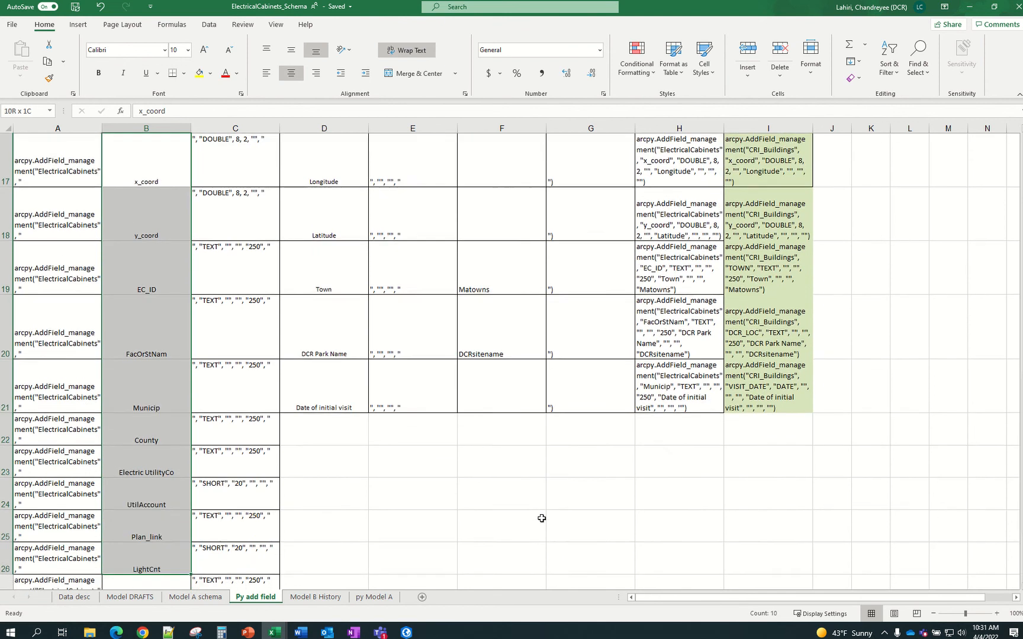
{"action": "key", "text": "shift+Down"}
{"action": "key", "text": "shift+Down"}
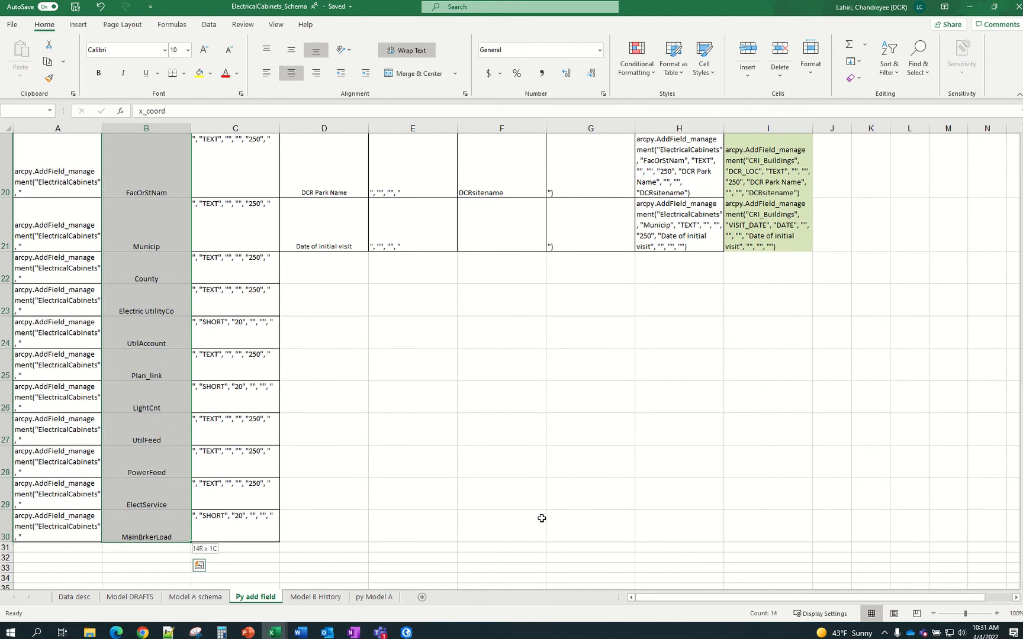
{"action": "key", "text": "ctrl+c"}
{"action": "key", "text": "Up"}
{"action": "key", "text": "Down"}
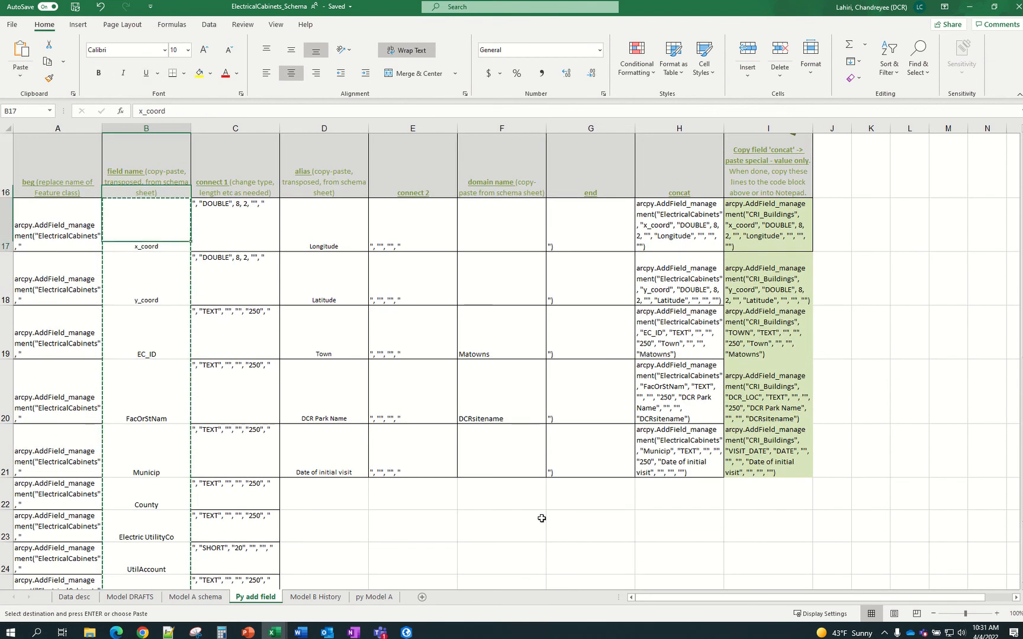
{"action": "key", "text": "Right"}
{"action": "key", "text": "Right"}
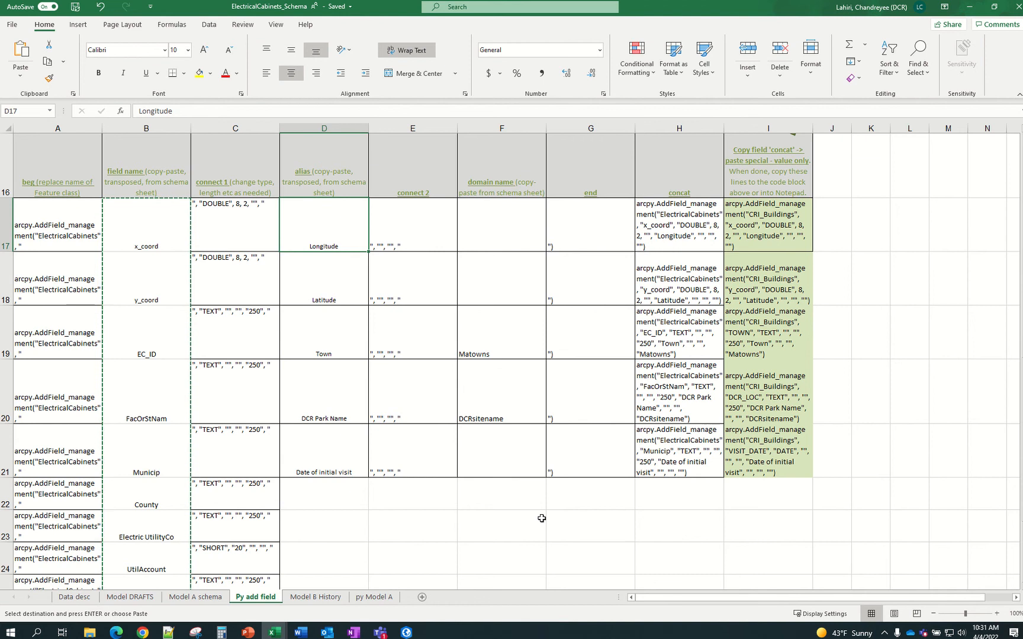
{"action": "key", "text": "ctrl+v"}
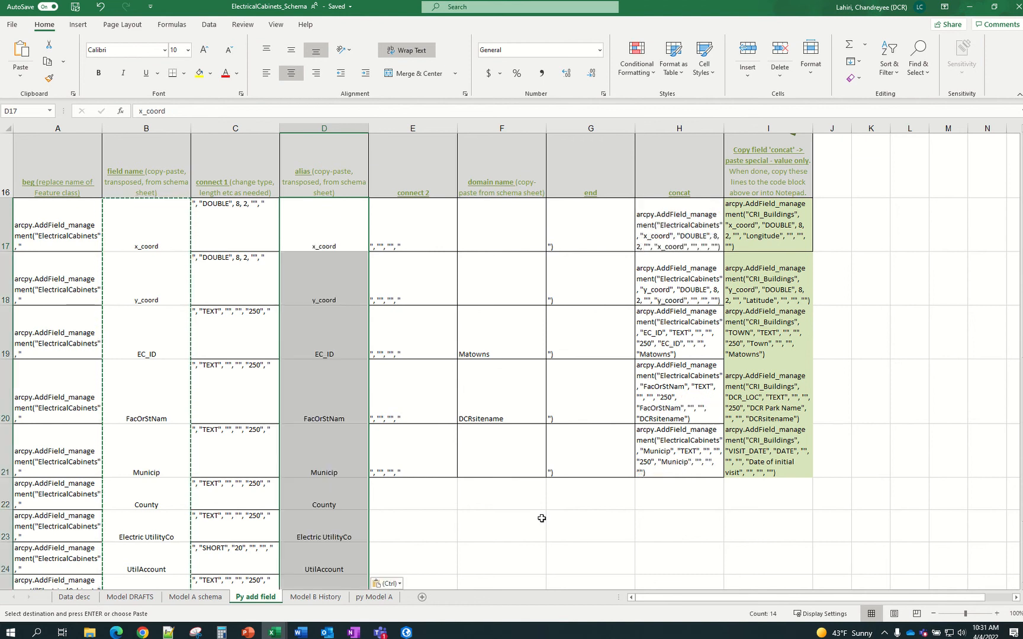
{"action": "key", "text": "Down"}
{"action": "key", "text": "Up"}
{"action": "key", "text": "Right"}
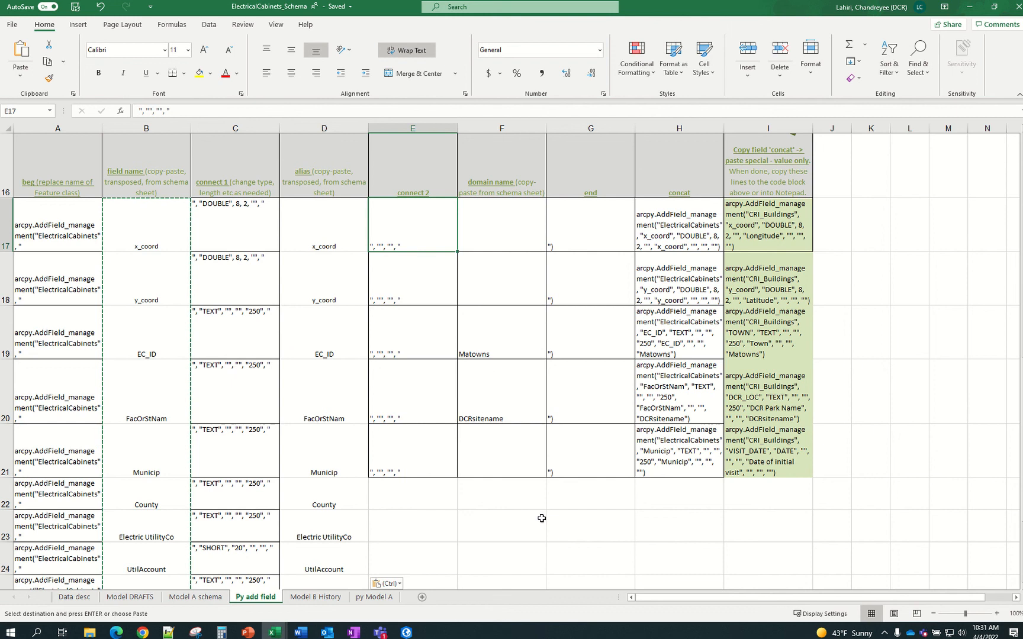
{"action": "key", "text": "ctrl"}
Fill the connect 2 string from E21 down column E to row 30
{"action": "left_click", "coordinate": [520, 517]}
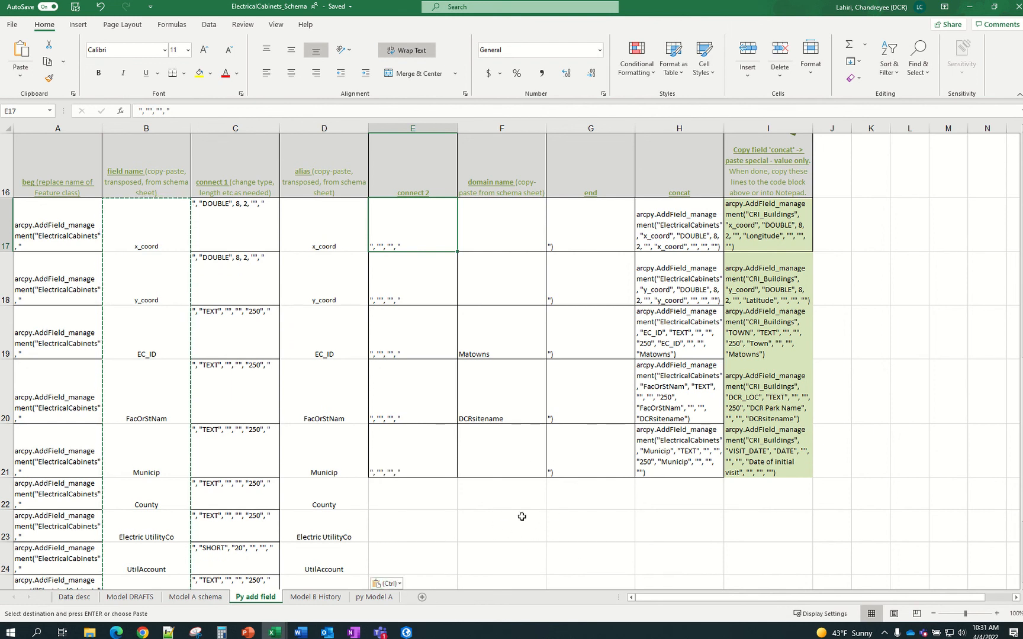
{"action": "scroll", "coordinate": [414, 448], "scroll_direction": "down", "scroll_amount": 2}
{"action": "scroll", "coordinate": [404, 367], "scroll_direction": "up", "scroll_amount": 2}
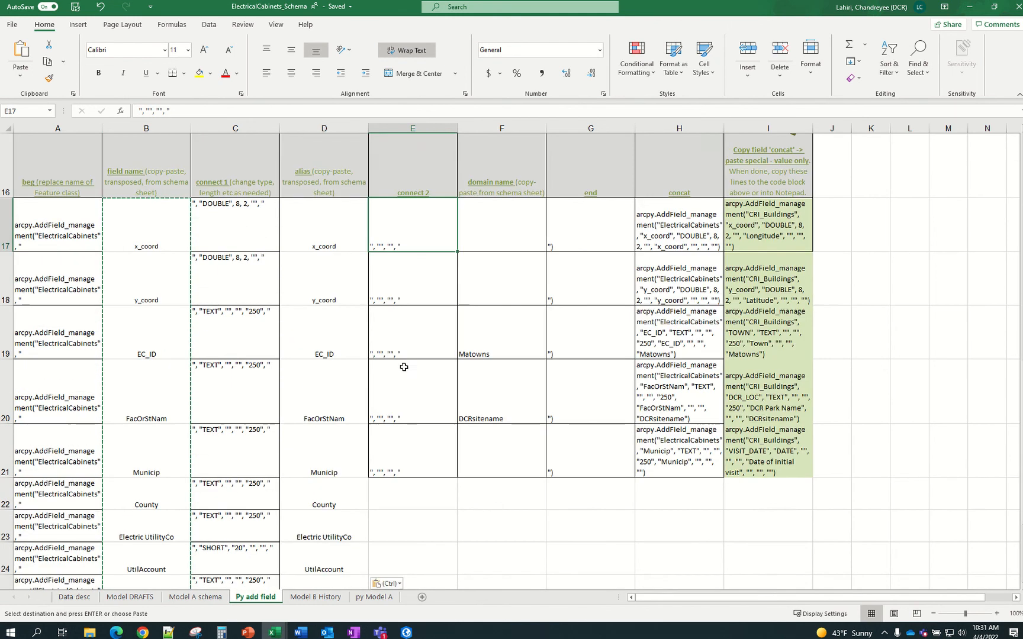
{"action": "scroll", "coordinate": [519, 538], "scroll_direction": "down", "scroll_amount": 1}
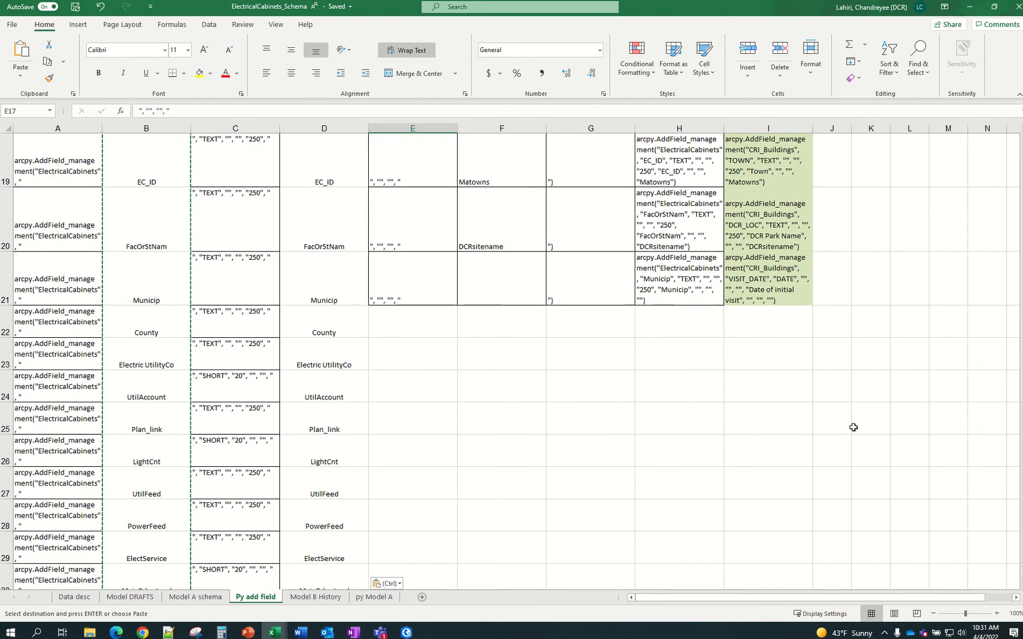
{"action": "left_click", "coordinate": [421, 286]}
{"action": "scroll", "coordinate": [500, 347], "scroll_direction": "down", "scroll_amount": 1}
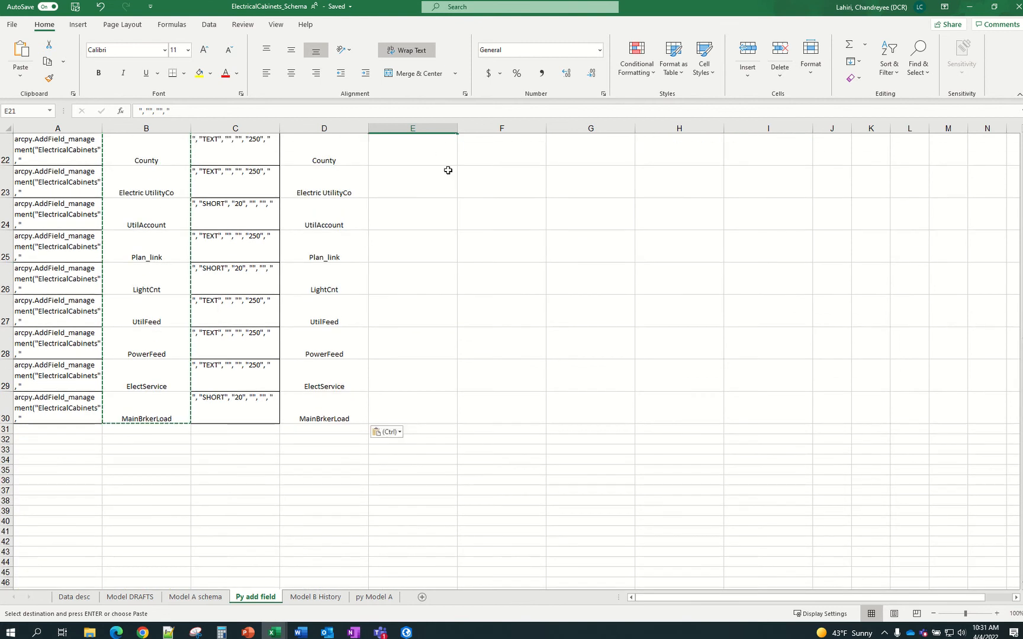
{"action": "scroll", "coordinate": [467, 225], "scroll_direction": "up", "scroll_amount": 1}
{"action": "key", "text": "ctrl+v"}
{"action": "left_click_drag", "start_coordinate": [458, 306], "coordinate": [422, 540]}
{"action": "left_click", "coordinate": [574, 467]}
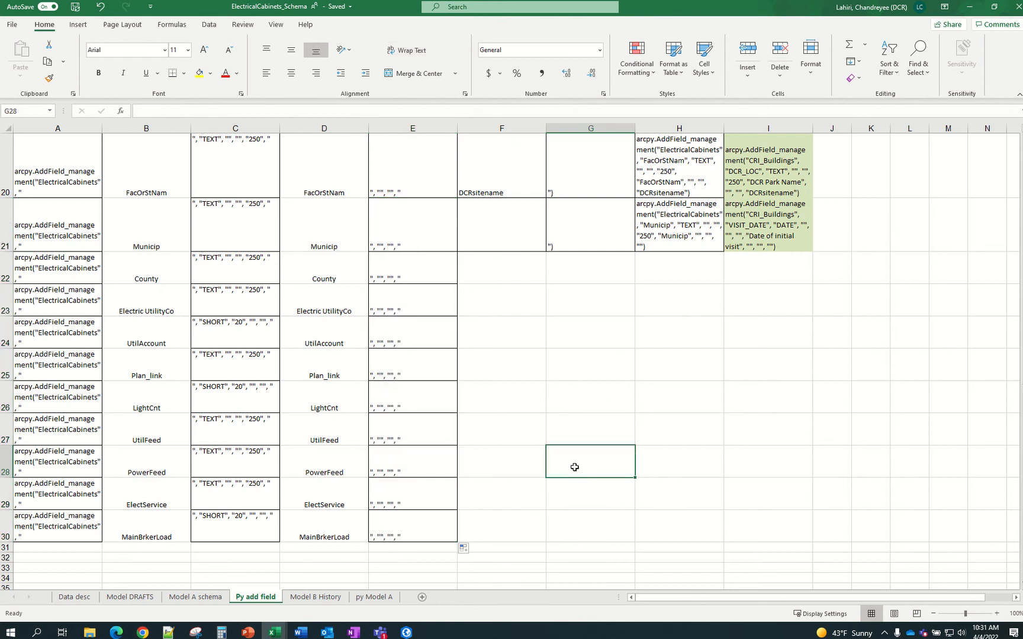
{"action": "scroll", "coordinate": [574, 467], "scroll_direction": "up", "scroll_amount": 3}
{"action": "left_click", "coordinate": [525, 266]}
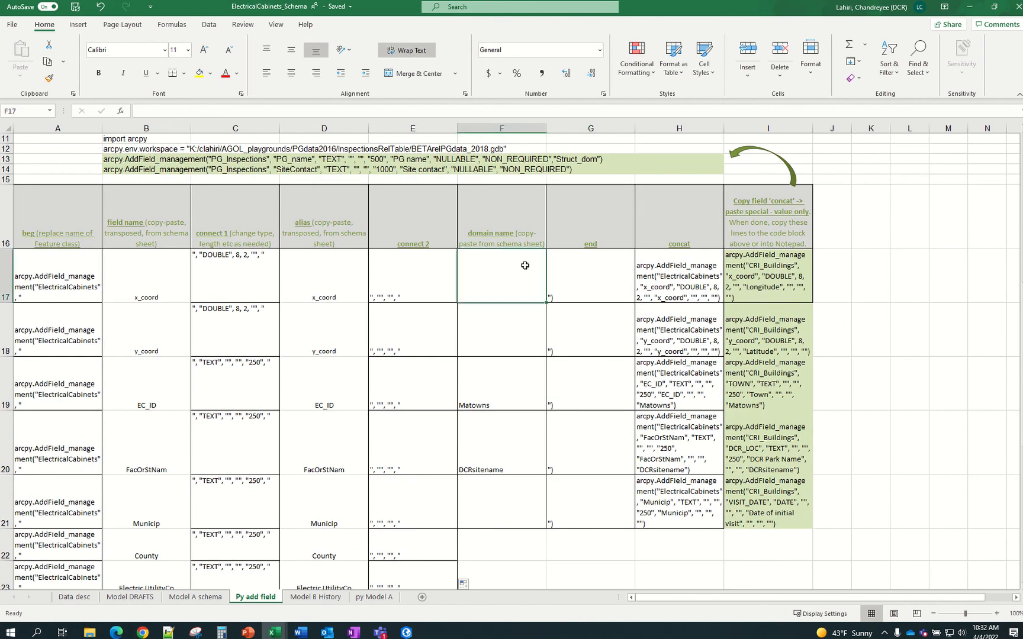
Copy the Municip, County and Electric UtilityCo headers D9:F9 from Model A schema
{"action": "left_click", "coordinate": [196, 598]}
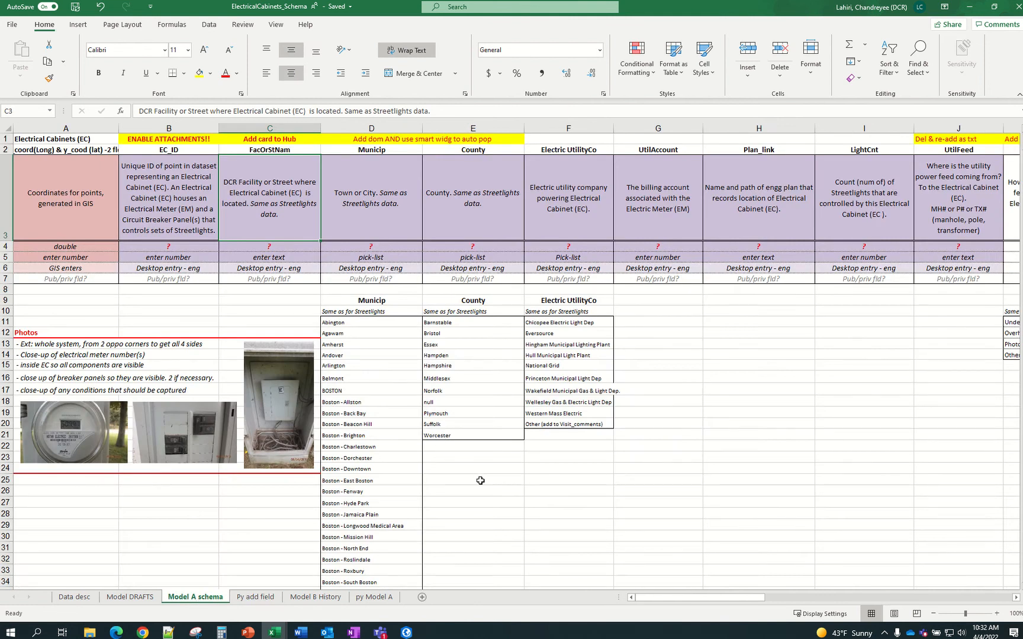
{"action": "left_click_drag", "start_coordinate": [393, 303], "coordinate": [556, 303]}
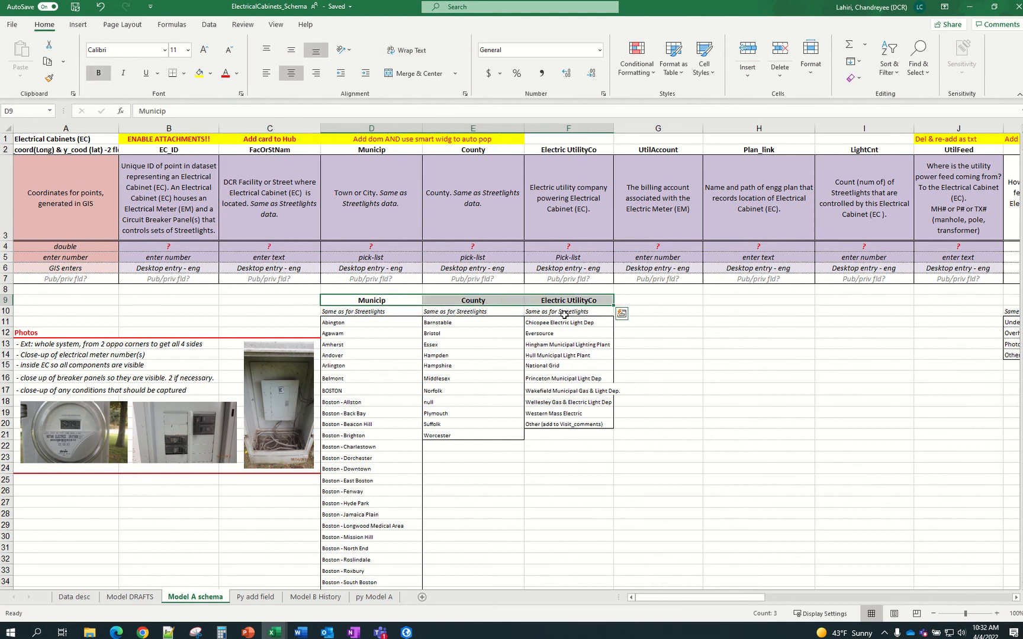
{"action": "key", "text": "ctrl+c"}
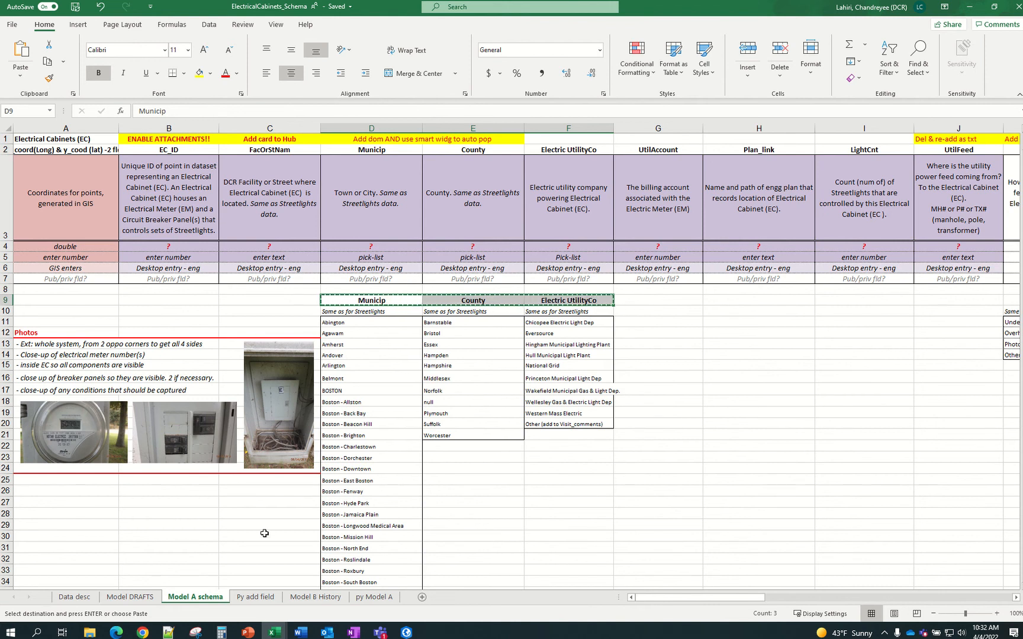
{"action": "left_click", "coordinate": [258, 598]}
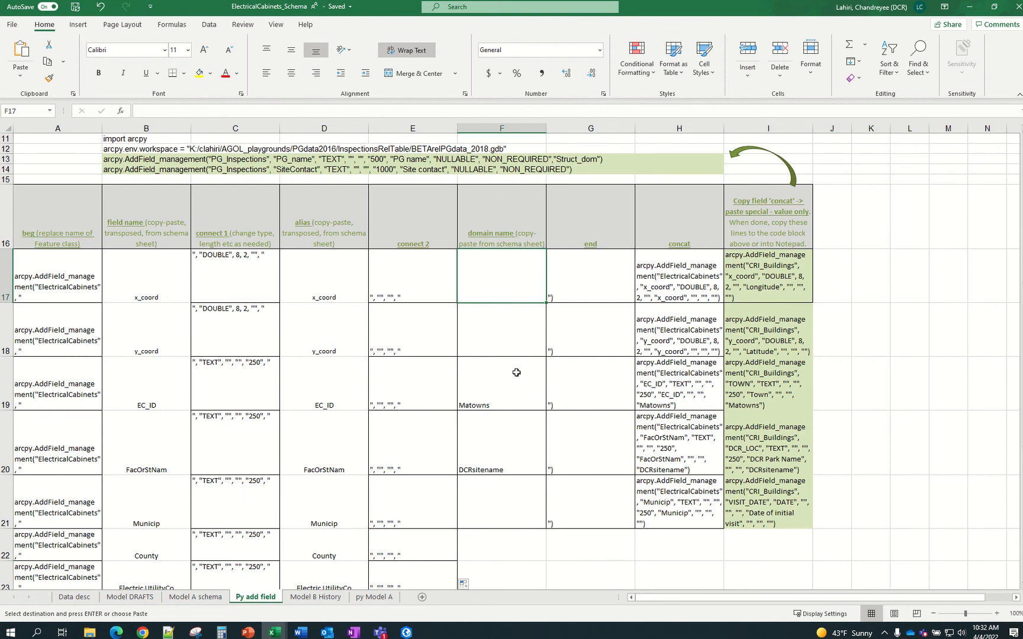
Clear the old Matowns and DCRsitename domain names from F19:F20
{"action": "scroll", "coordinate": [522, 405], "scroll_direction": "down", "scroll_amount": 1}
{"action": "scroll", "coordinate": [523, 405], "scroll_direction": "down", "scroll_amount": 1}
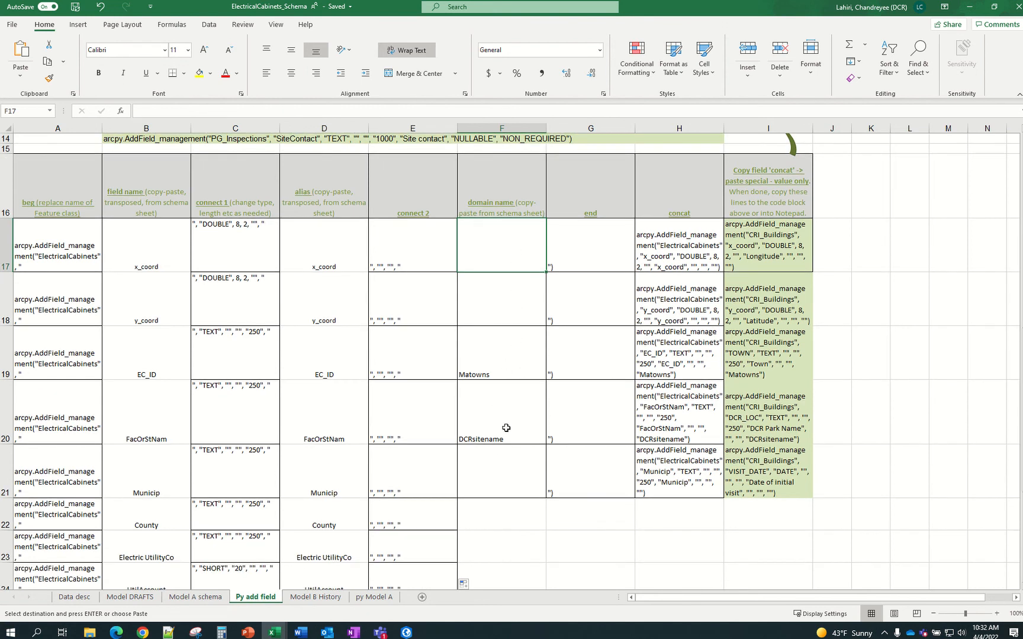
{"action": "left_click", "coordinate": [513, 363]}
{"action": "left_click", "coordinate": [513, 419], "text": "shift"}
{"action": "key", "text": "Delete"}
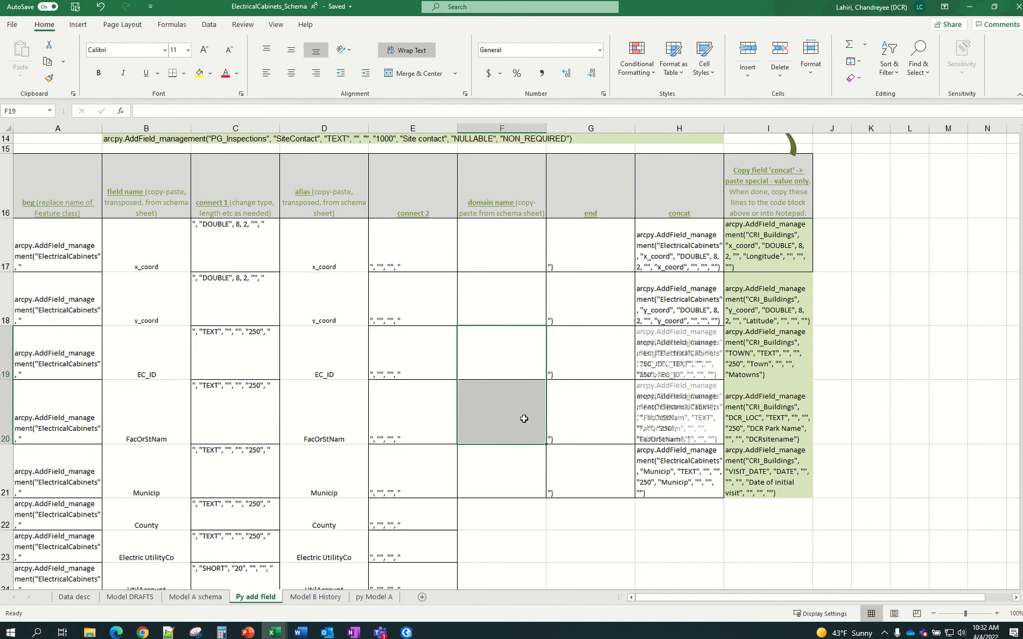
{"action": "left_click", "coordinate": [500, 455]}
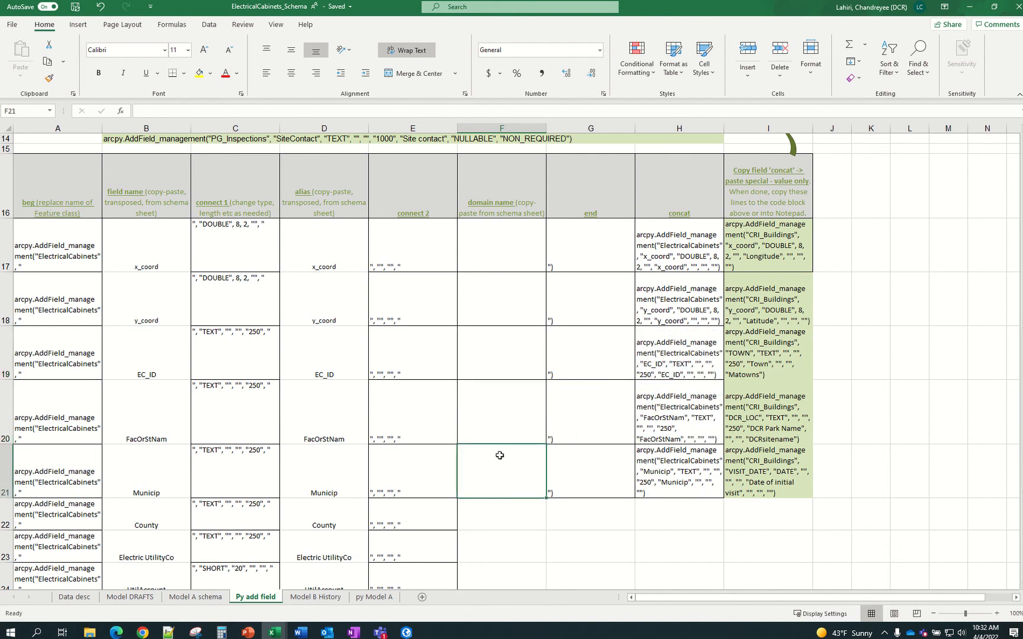
{"action": "scroll", "coordinate": [501, 455], "scroll_direction": "down", "scroll_amount": 3}
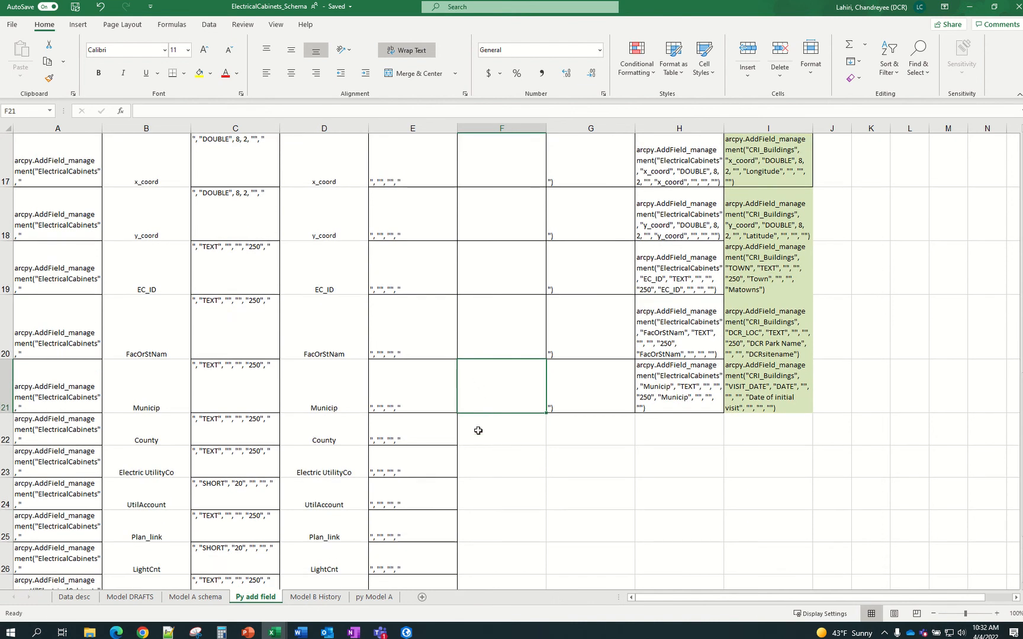
{"action": "right_click", "coordinate": [495, 400]}
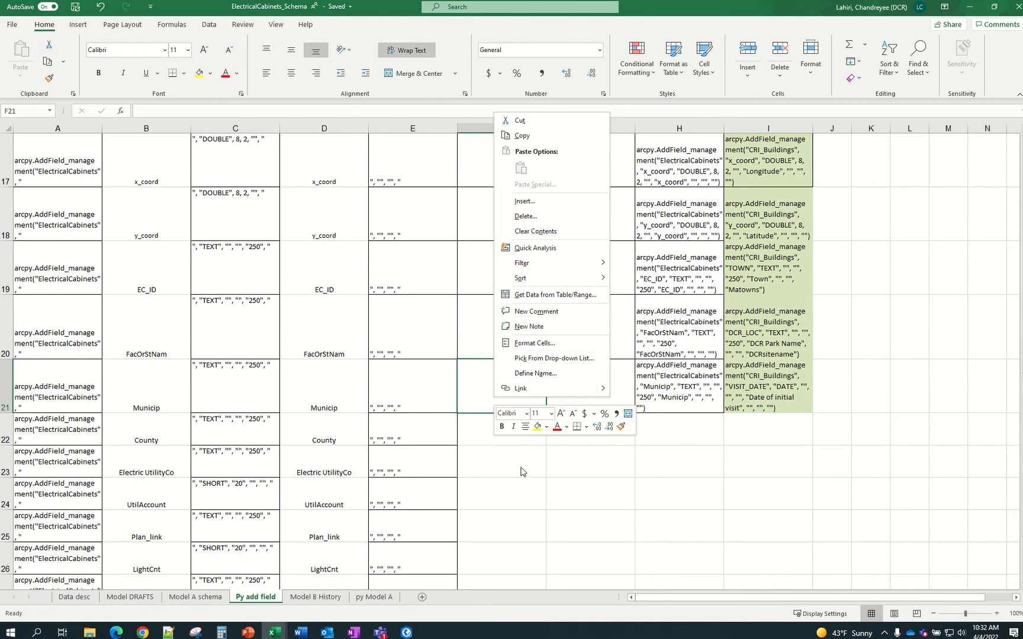
{"action": "key", "text": "Escape"}
Paste the three domain headers transposed into F21:F23 and remove their bold
{"action": "left_click", "coordinate": [217, 598]}
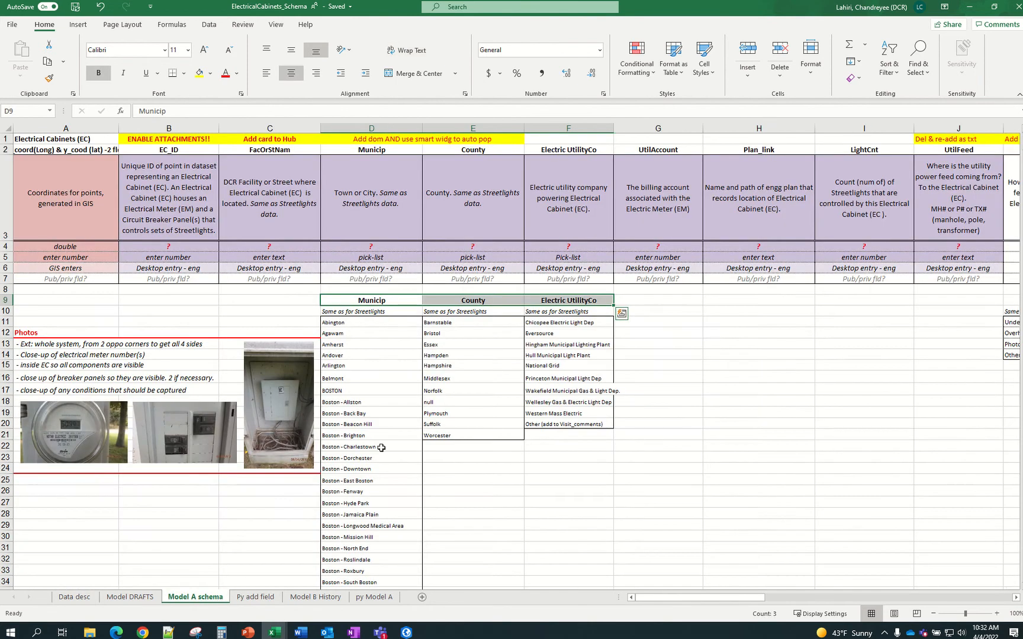
{"action": "key", "text": "ctrl+c"}
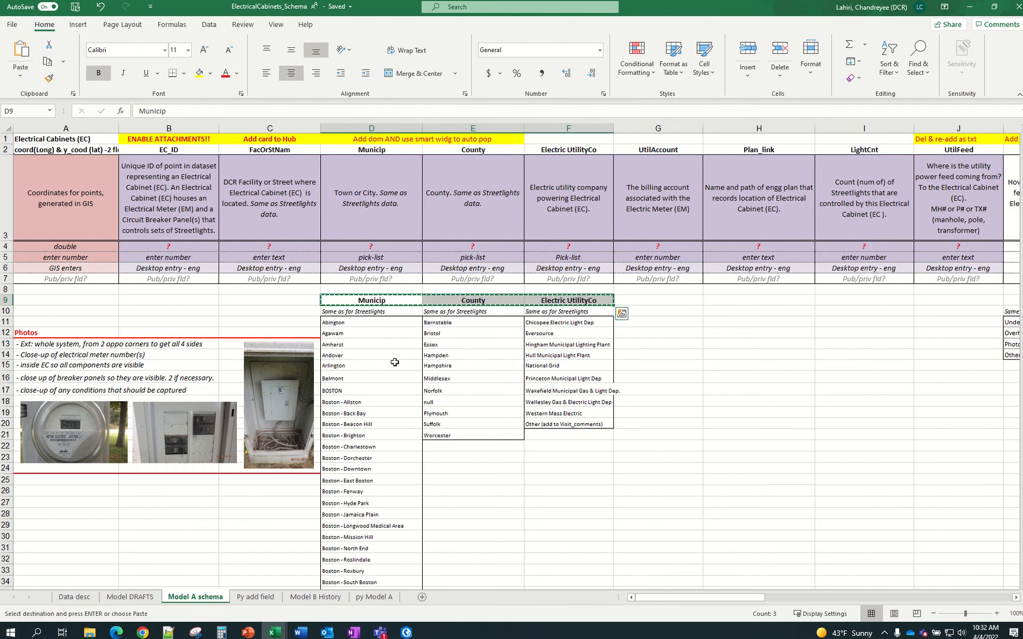
{"action": "left_click", "coordinate": [265, 601]}
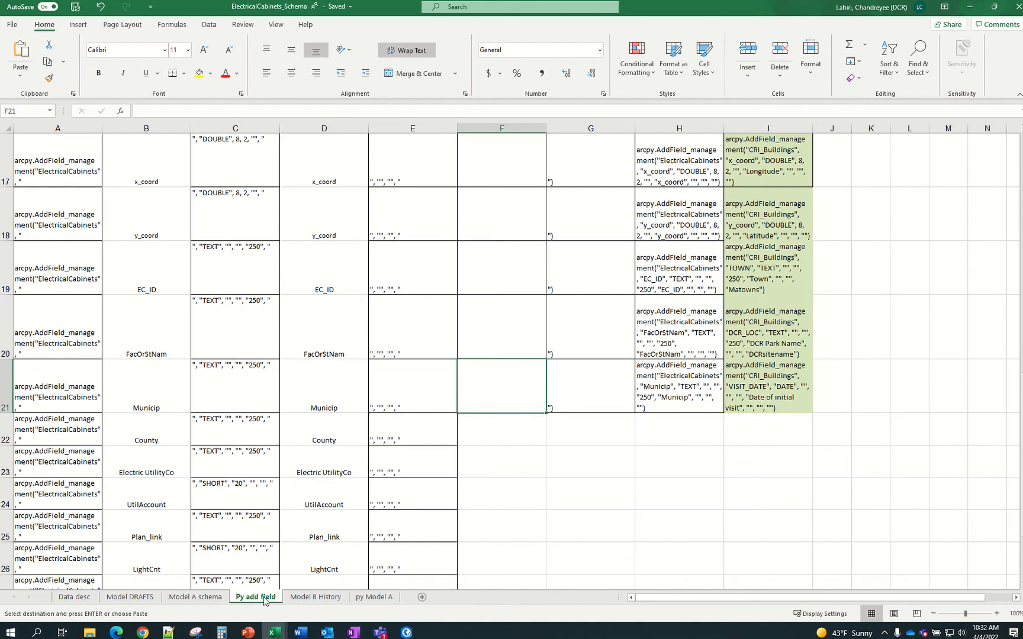
{"action": "right_click", "coordinate": [495, 402]}
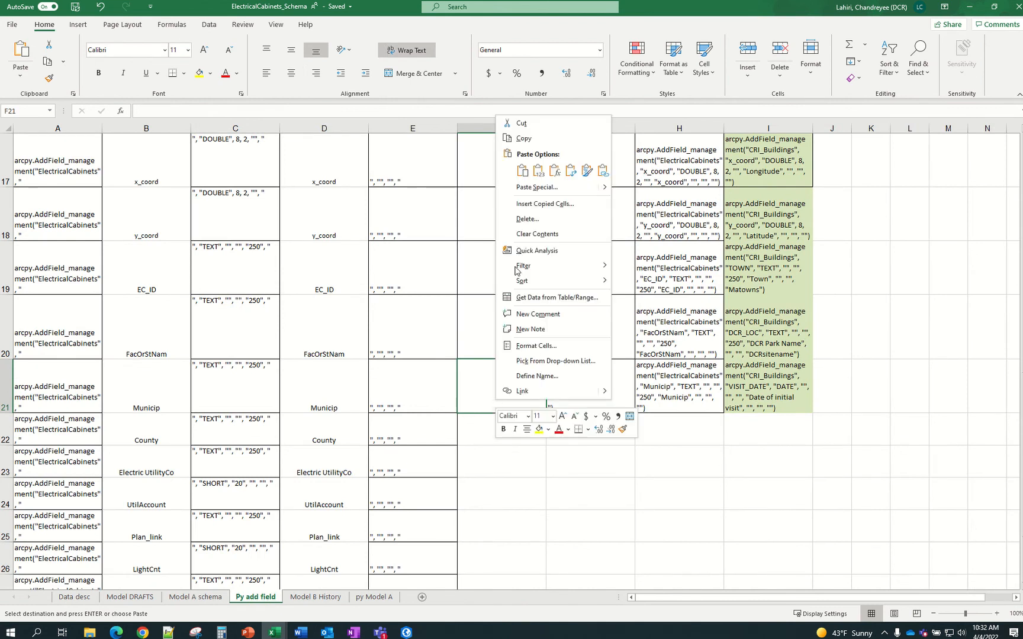
{"action": "left_click", "coordinate": [569, 171]}
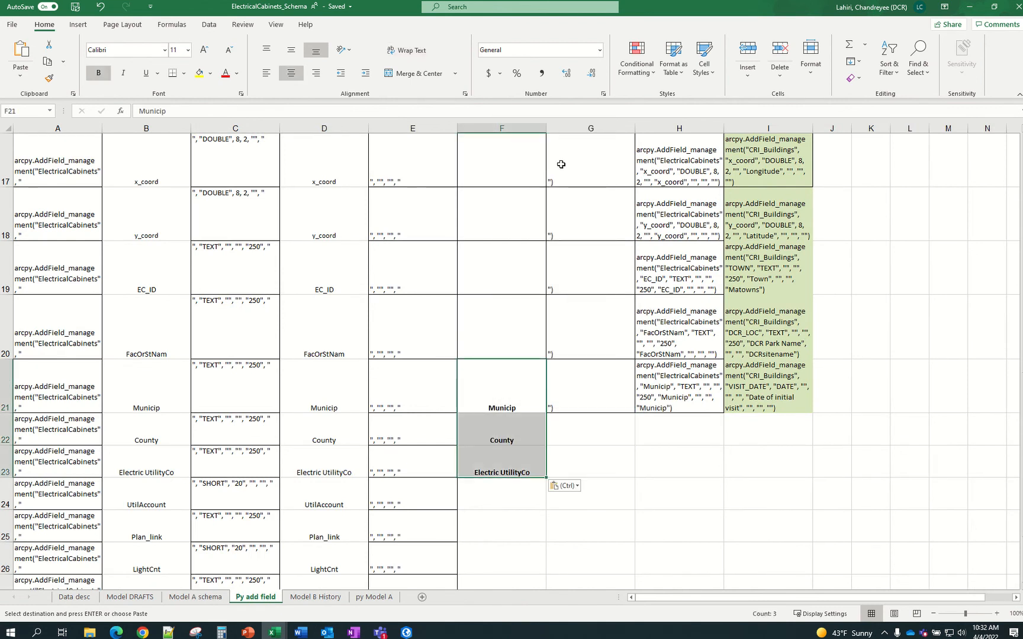
{"action": "key", "text": "ctrl+b"}
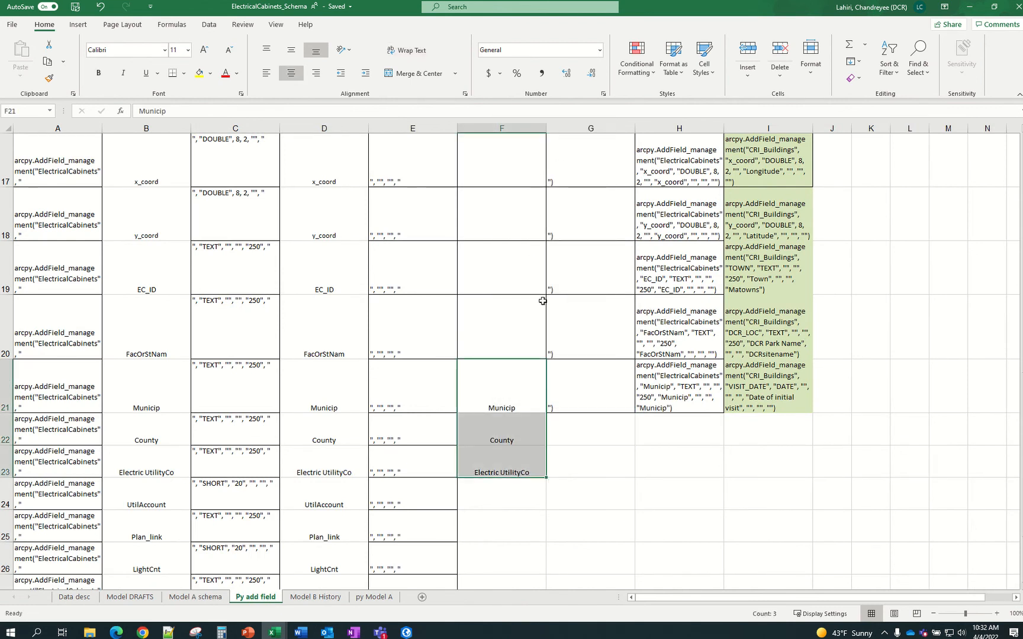
{"action": "left_click", "coordinate": [532, 406]}
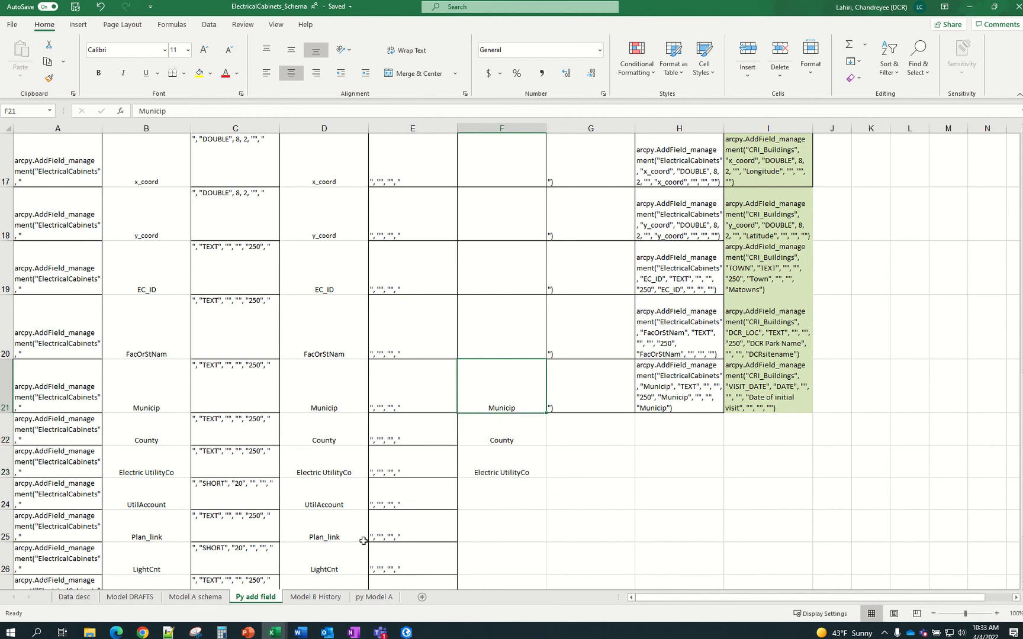
{"action": "scroll", "coordinate": [483, 456], "scroll_direction": "down", "scroll_amount": 1}
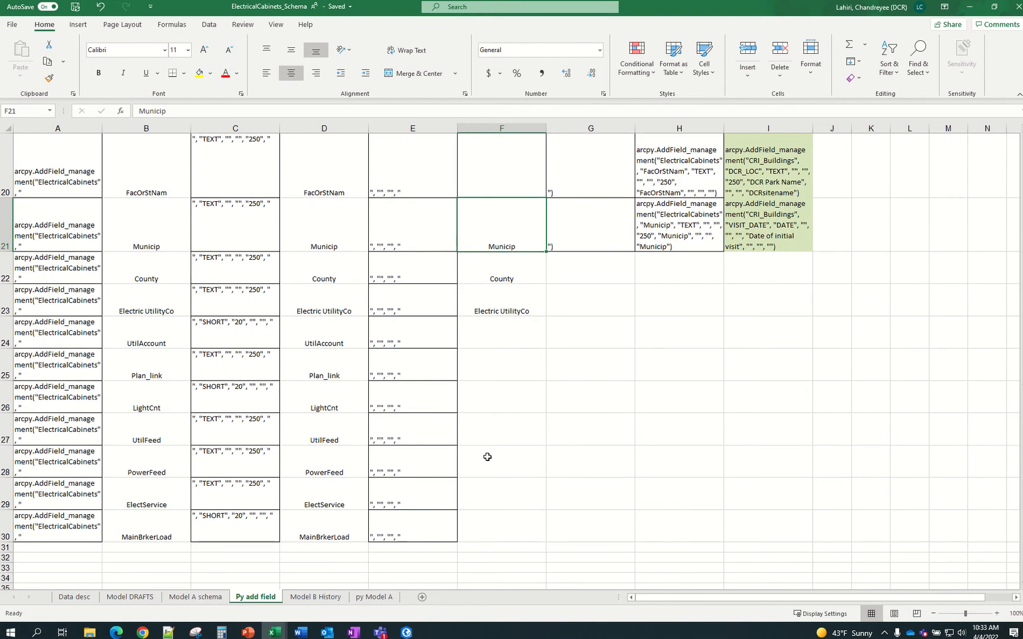
Look over the Model A schema sheet once more, then go back to Py add field
{"action": "left_click", "coordinate": [197, 598]}
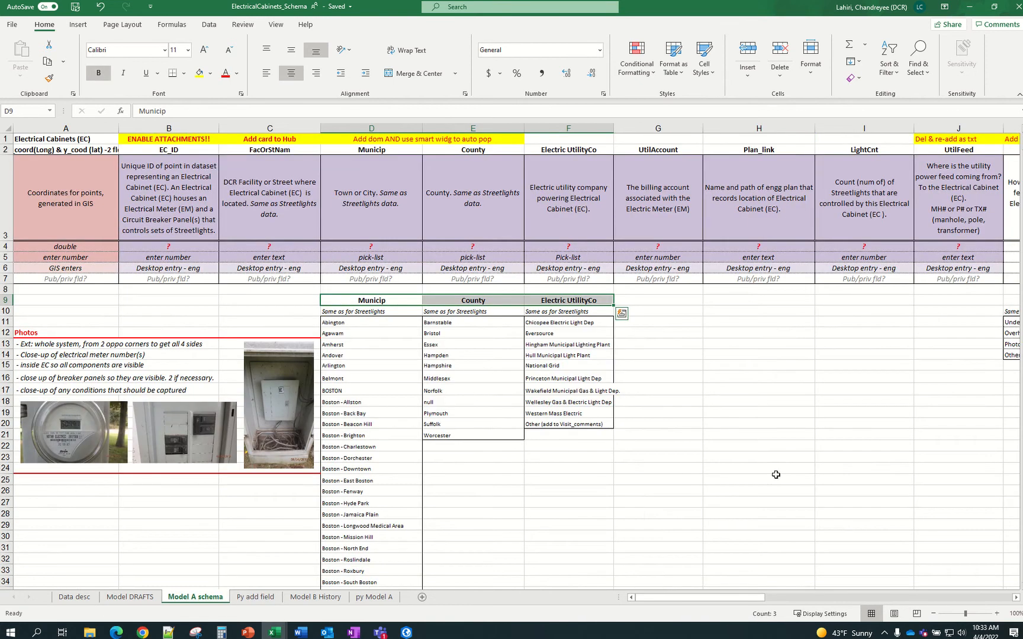
{"action": "left_click", "coordinate": [254, 598]}
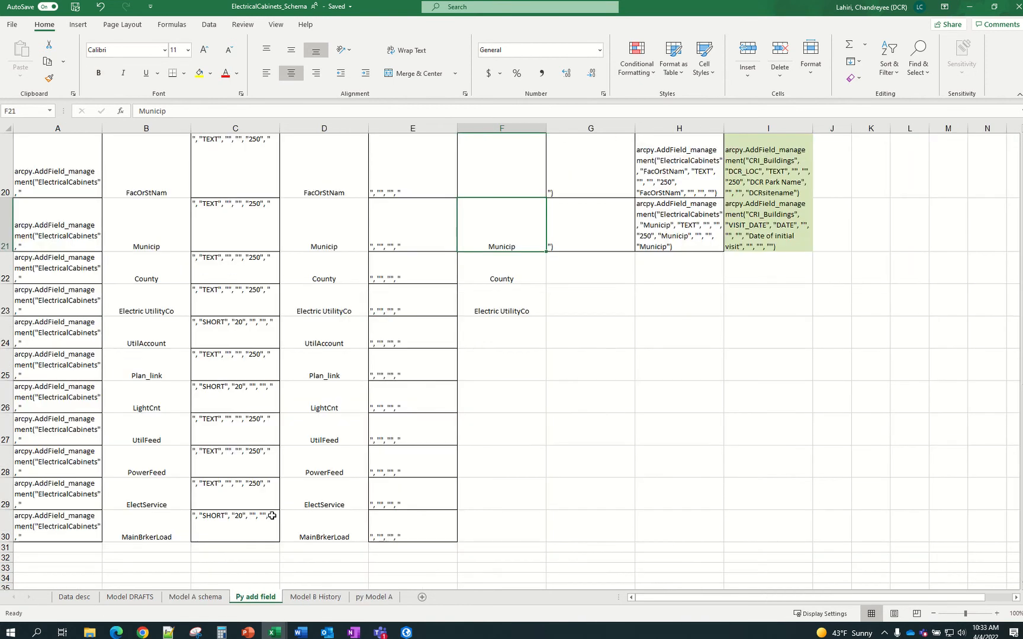
{"action": "left_click", "coordinate": [199, 598]}
{"action": "left_click_drag", "start_coordinate": [766, 604], "coordinate": [826, 604]}
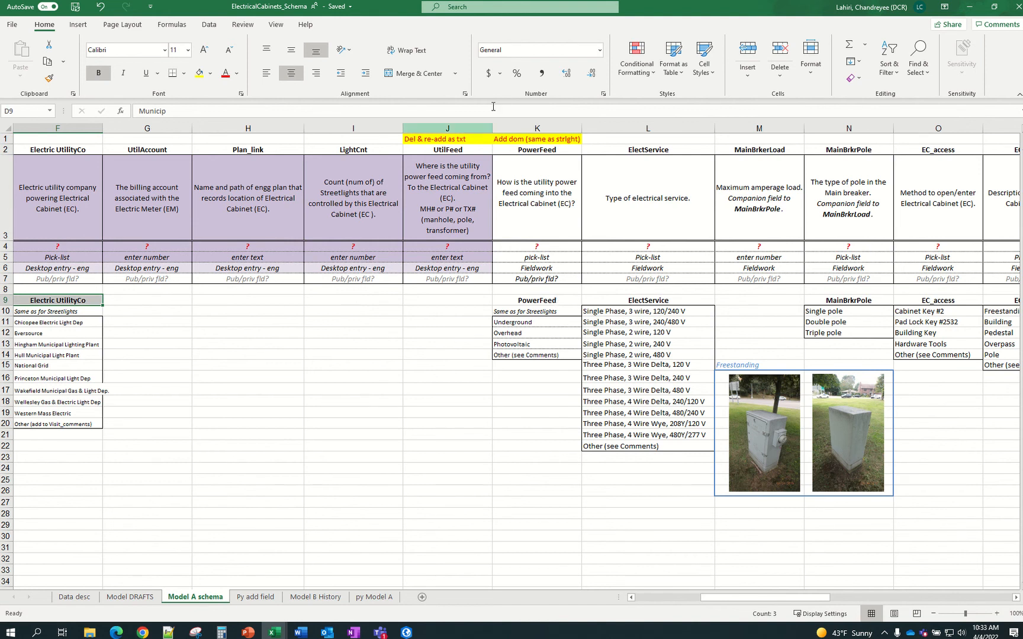
{"action": "left_click", "coordinate": [255, 597]}
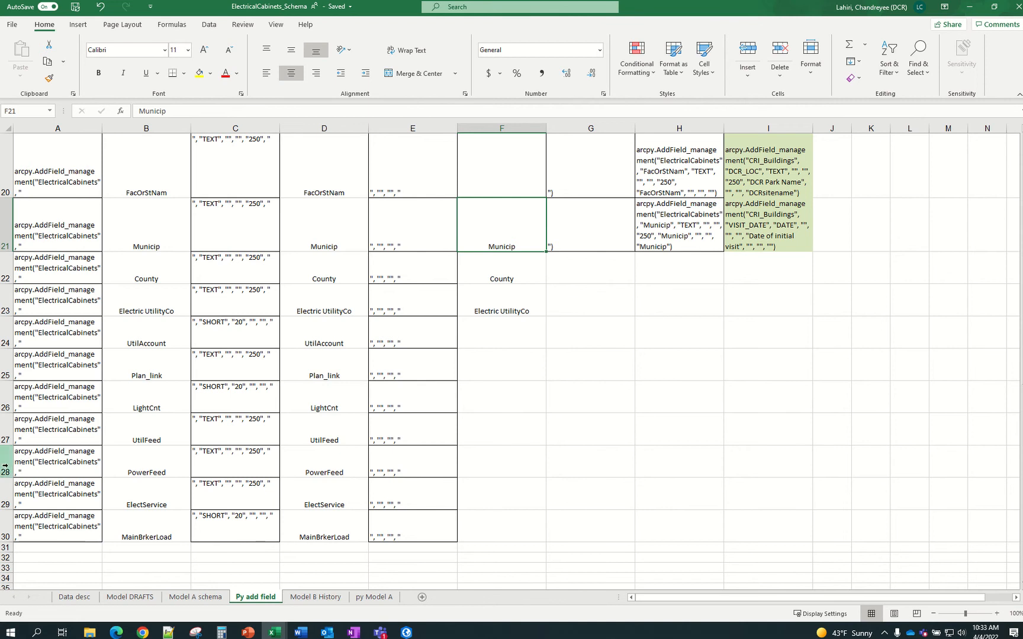
Delete rows 28–30 (PowerFeed, ElectService, MainBrkerLoad) from the bottom of the field table
{"action": "left_click_drag", "start_coordinate": [6, 467], "coordinate": [4, 529]}
{"action": "right_click", "coordinate": [4, 529]}
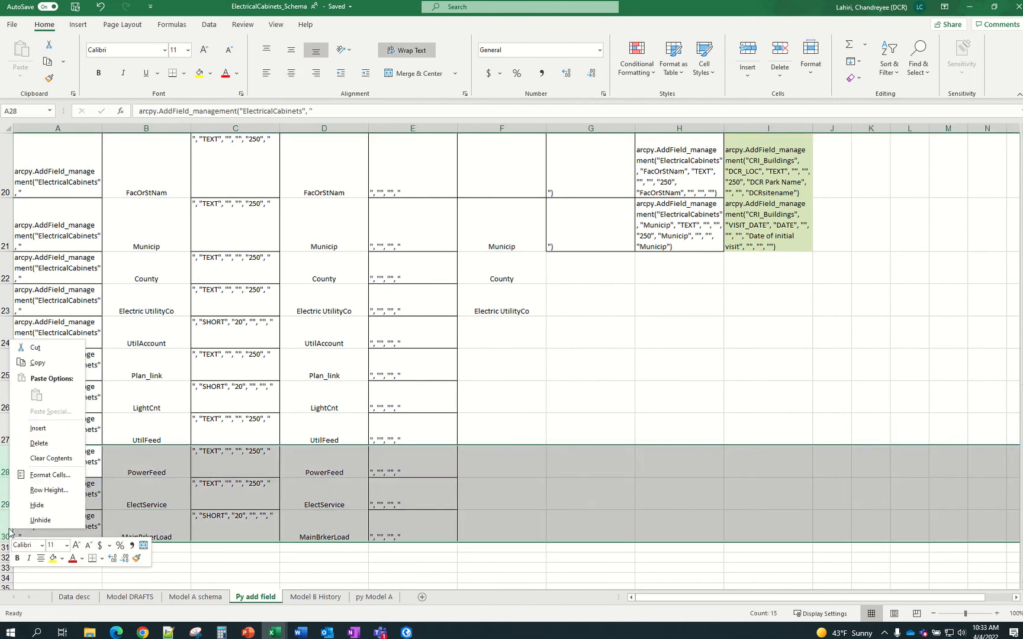
{"action": "key", "text": "Escape"}
{"action": "key", "text": "ctrl+minus"}
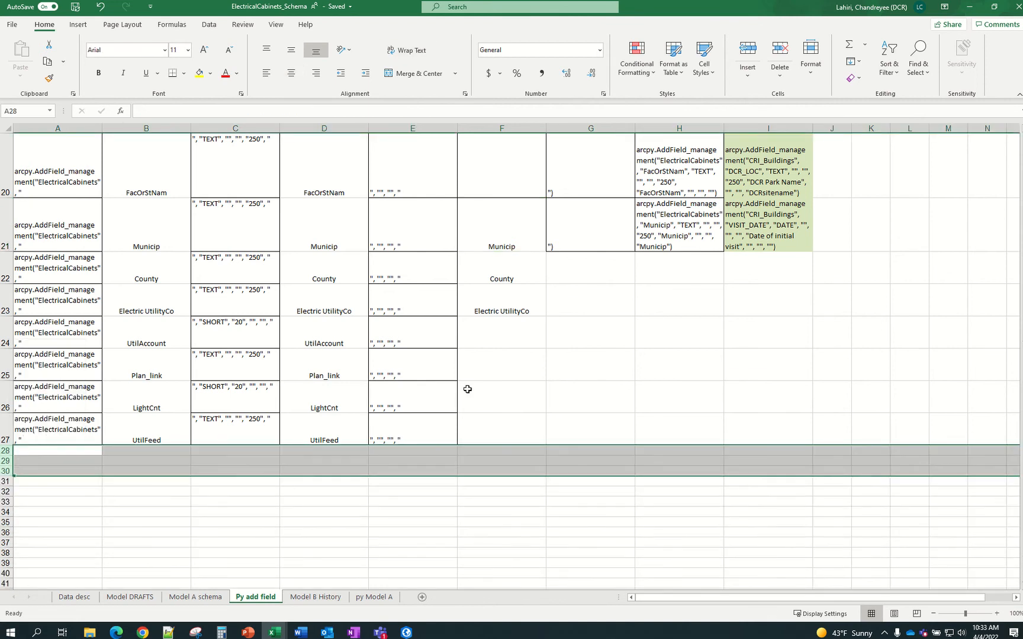
{"action": "left_click", "coordinate": [600, 384]}
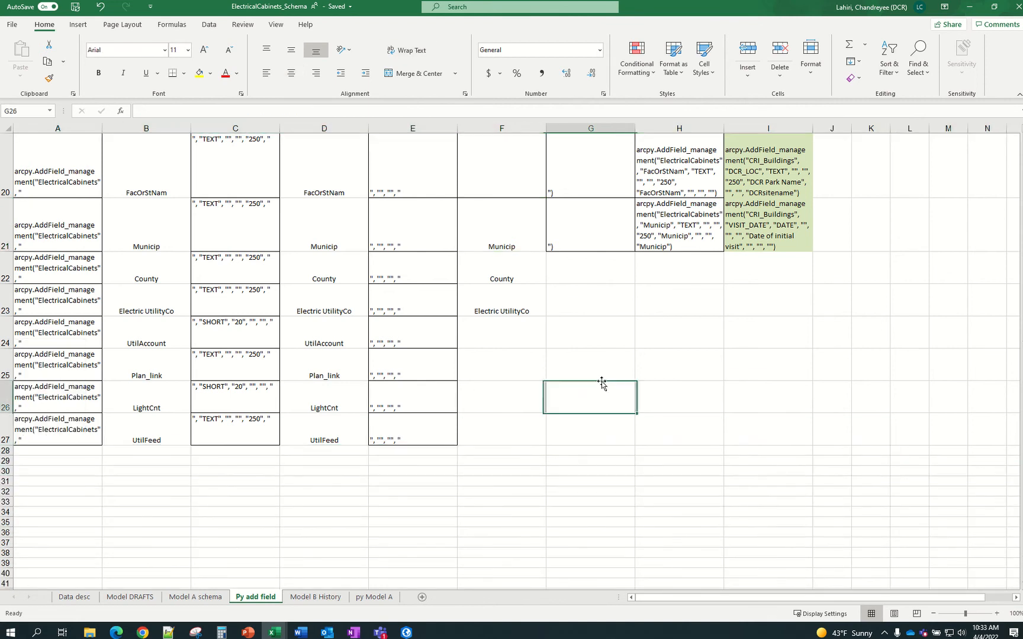
Review the fields on the Model A schema sheet, then return to the Py add field sheet
{"action": "left_click", "coordinate": [195, 597]}
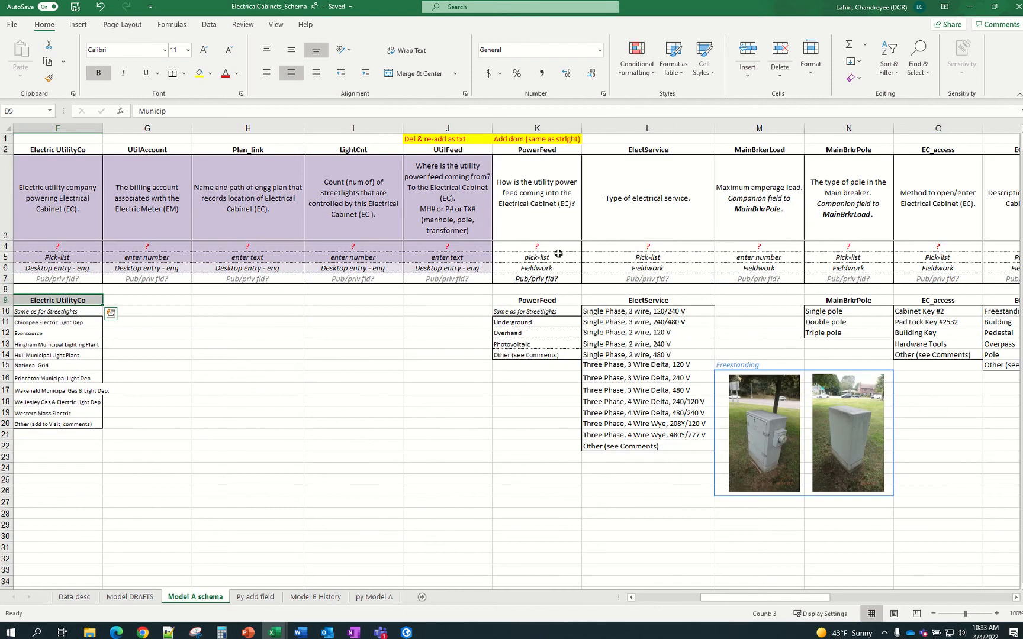
{"action": "left_click_drag", "start_coordinate": [712, 599], "coordinate": [637, 598]}
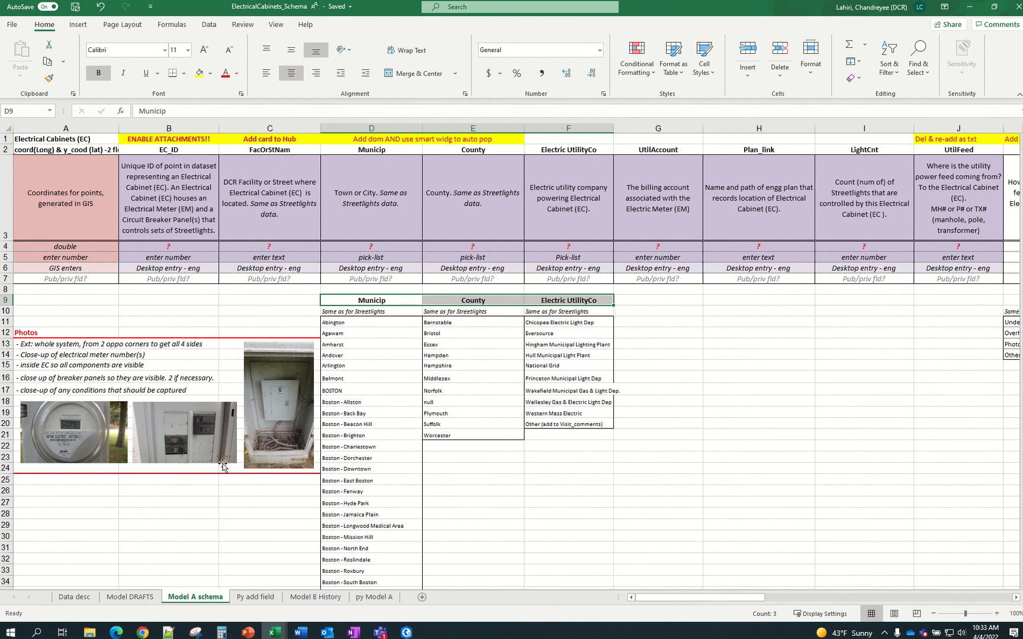
{"action": "left_click", "coordinate": [242, 598]}
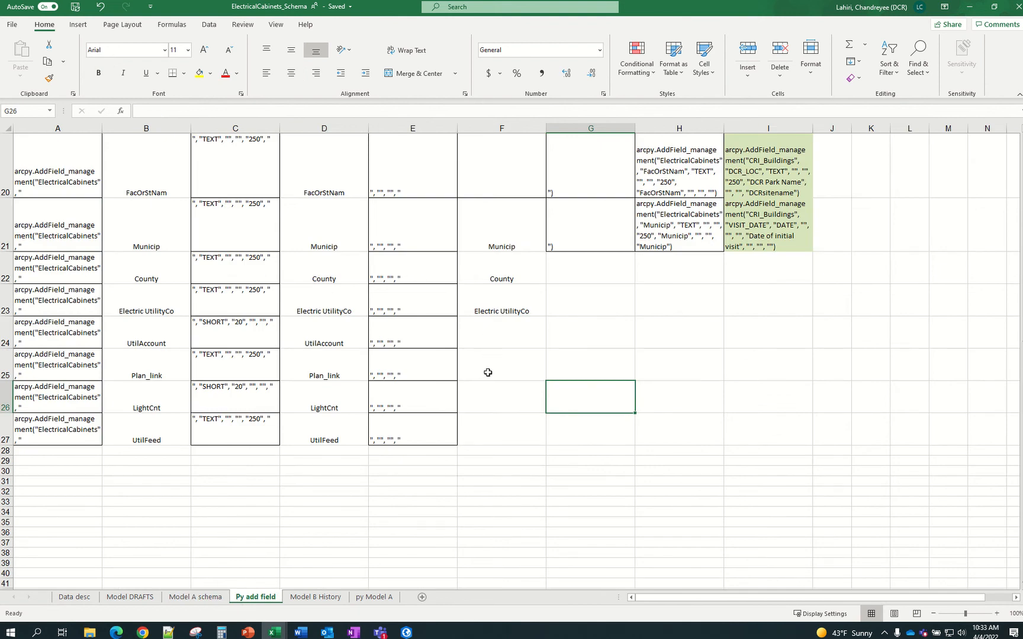
Inspect the end value in row 17 and the end and connect 2 column headings
{"action": "scroll", "coordinate": [485, 427], "scroll_direction": "up", "scroll_amount": 3}
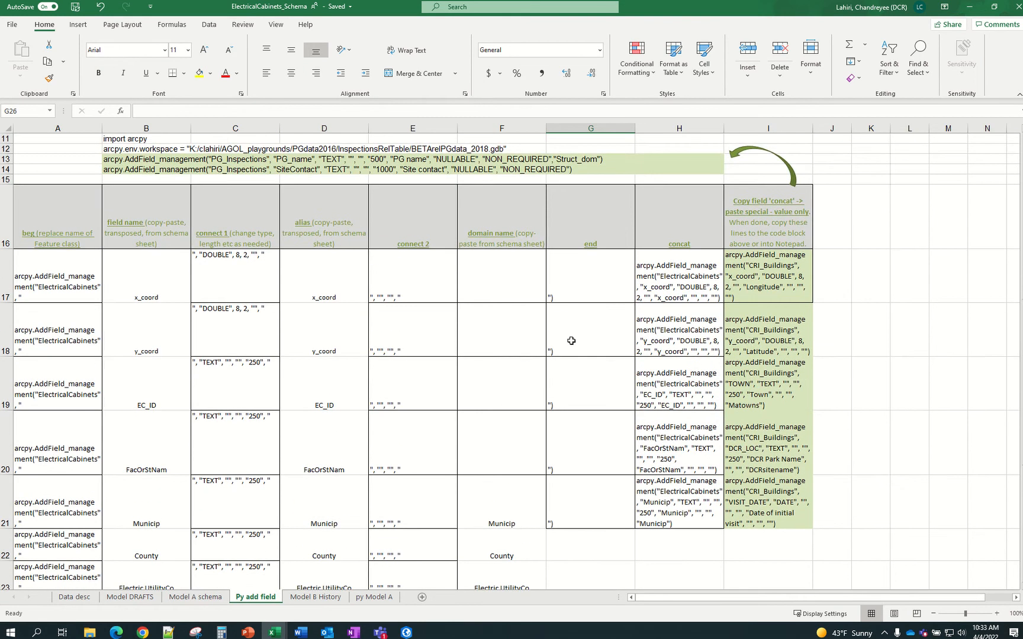
{"action": "left_click", "coordinate": [583, 282]}
{"action": "scroll", "coordinate": [561, 304], "scroll_direction": "down", "scroll_amount": 2}
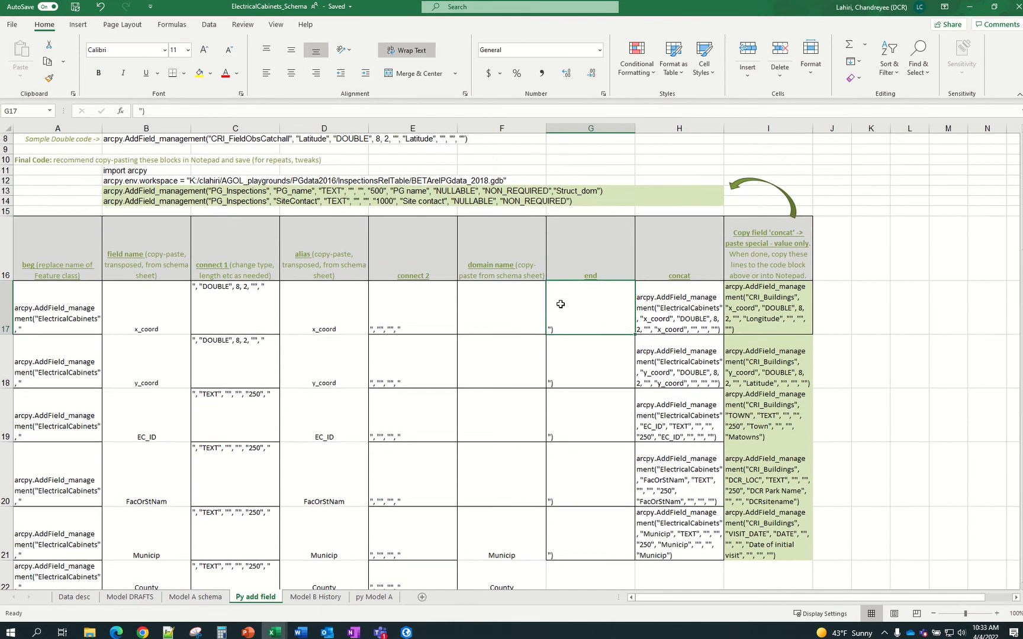
{"action": "scroll", "coordinate": [584, 406], "scroll_direction": "down", "scroll_amount": 2}
{"action": "scroll", "coordinate": [583, 349], "scroll_direction": "up", "scroll_amount": 4}
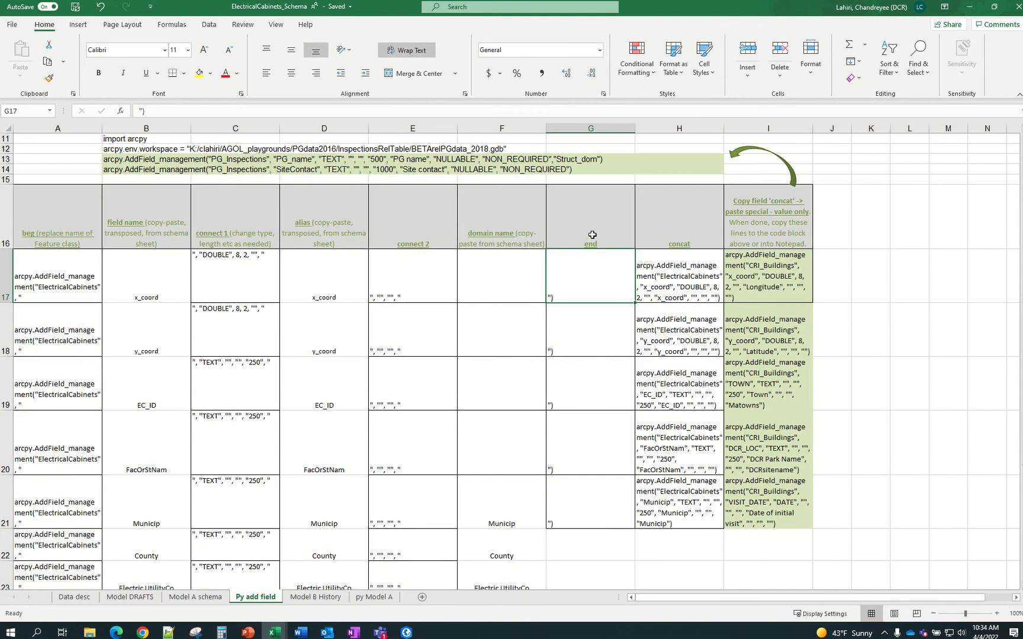
{"action": "left_click", "coordinate": [592, 235]}
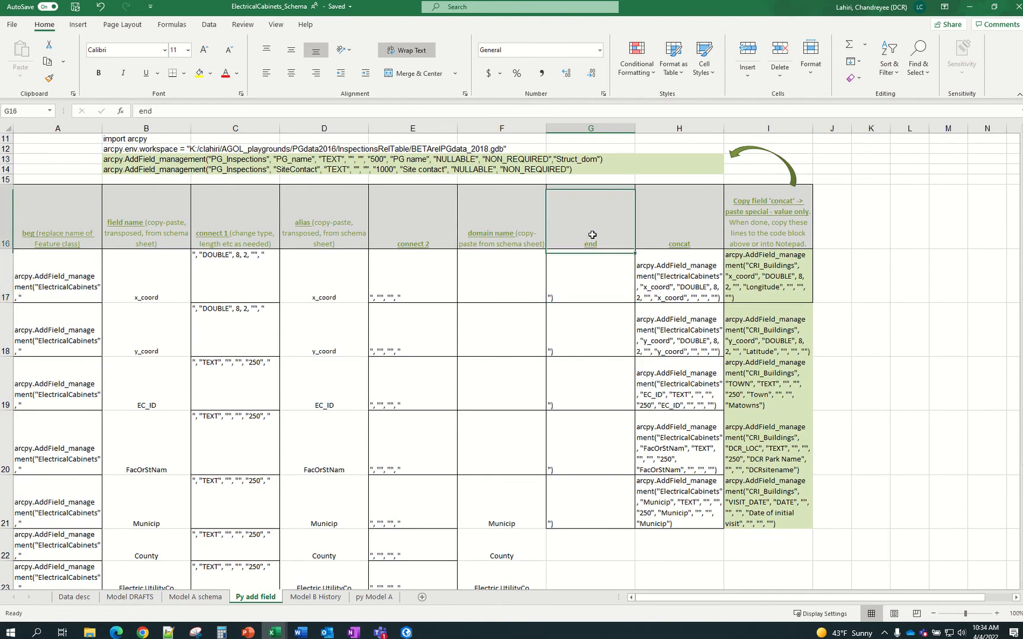
{"action": "left_click", "coordinate": [411, 234]}
{"action": "left_click", "coordinate": [564, 231]}
Fill the closing ") from G21 down through G27 for the County to UtilFeed rows
{"action": "scroll", "coordinate": [715, 502], "scroll_direction": "down", "scroll_amount": 1}
{"action": "scroll", "coordinate": [716, 502], "scroll_direction": "down", "scroll_amount": 3}
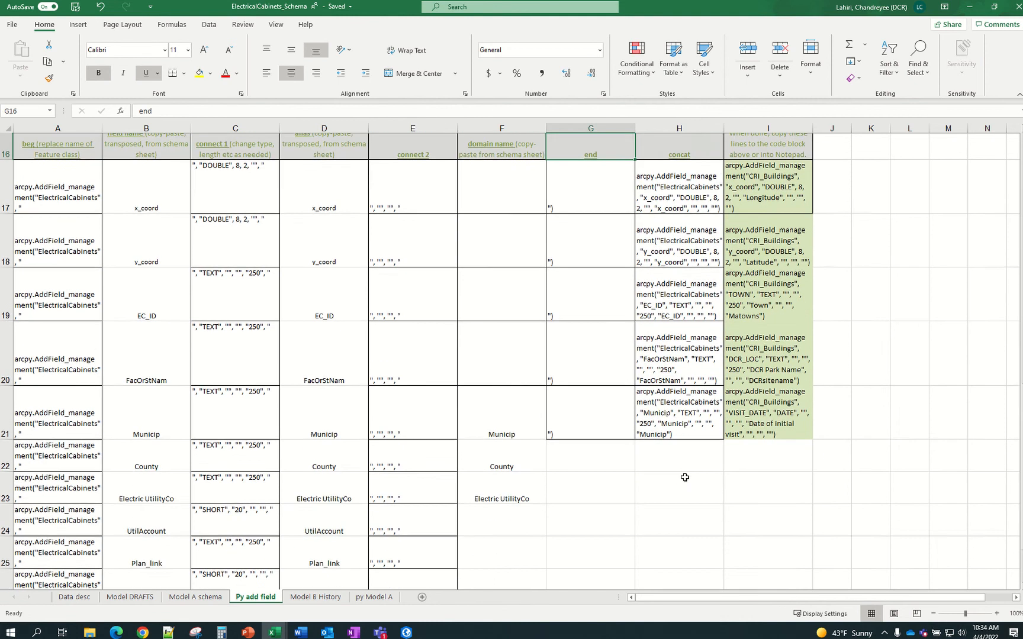
{"action": "left_click", "coordinate": [585, 246]}
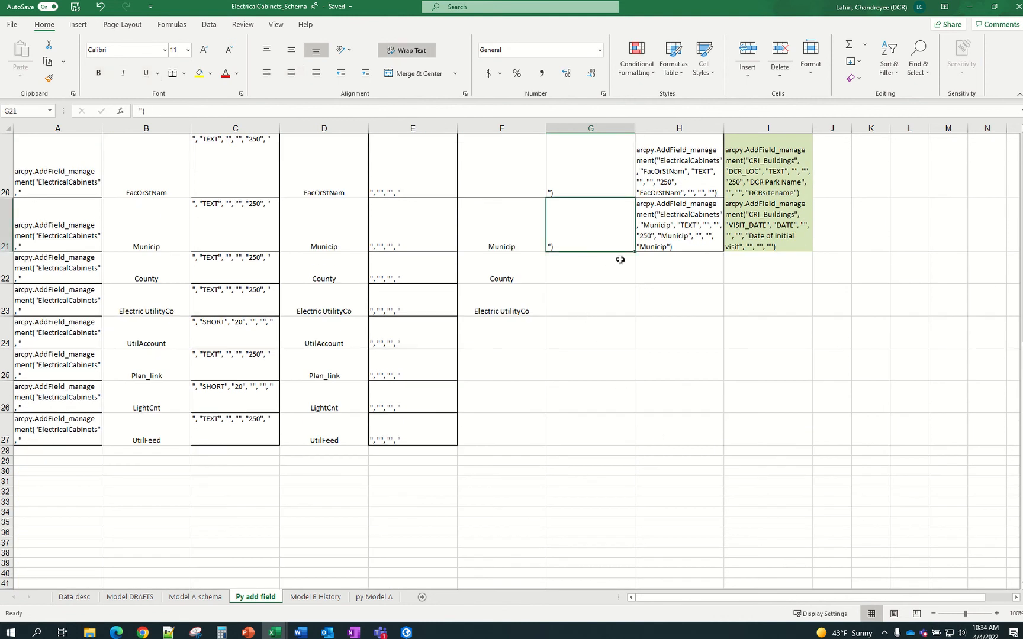
{"action": "left_click_drag", "start_coordinate": [636, 253], "coordinate": [605, 448]}
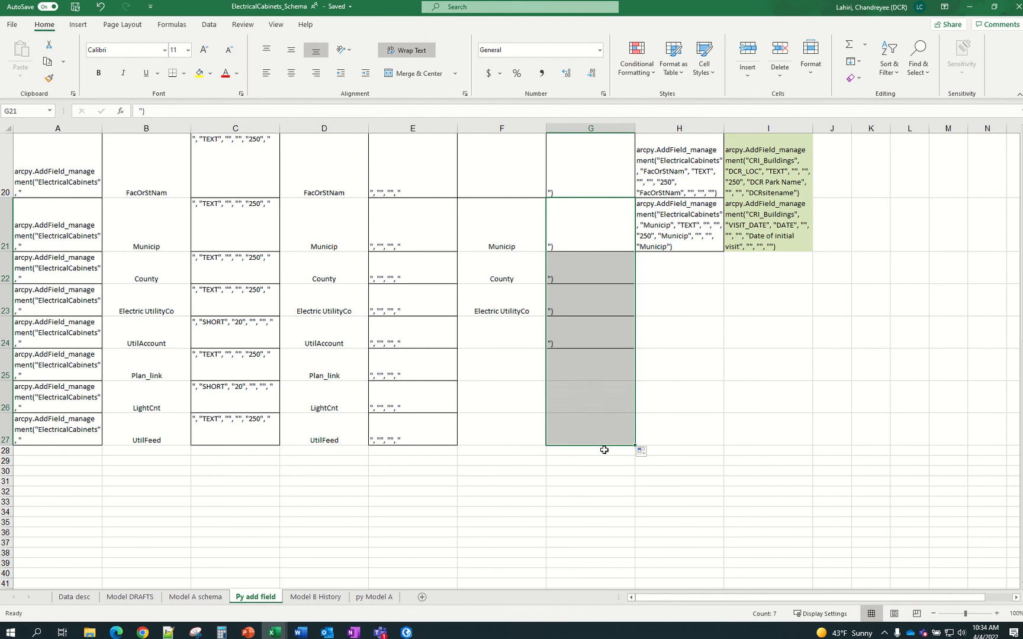
{"action": "scroll", "coordinate": [711, 326], "scroll_direction": "up", "scroll_amount": 4}
{"action": "left_click", "coordinate": [698, 323]}
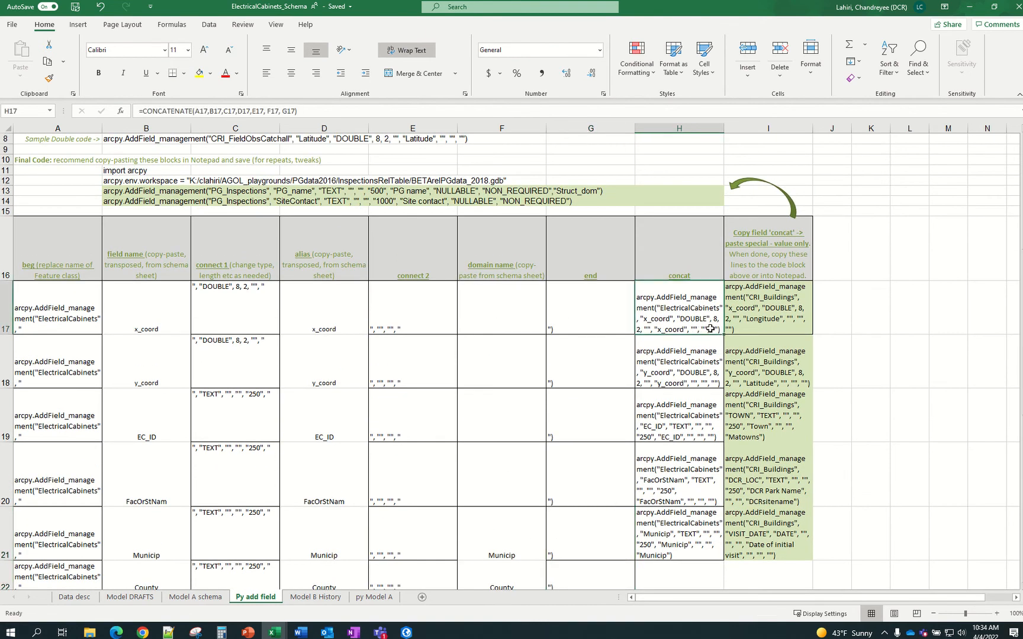
Clear the old values in H18:H21 and fill H17's CONCATENATE formula down to H20
{"action": "left_click_drag", "start_coordinate": [703, 353], "coordinate": [687, 542]}
{"action": "key", "text": "Delete"}
{"action": "left_click", "coordinate": [707, 312]}
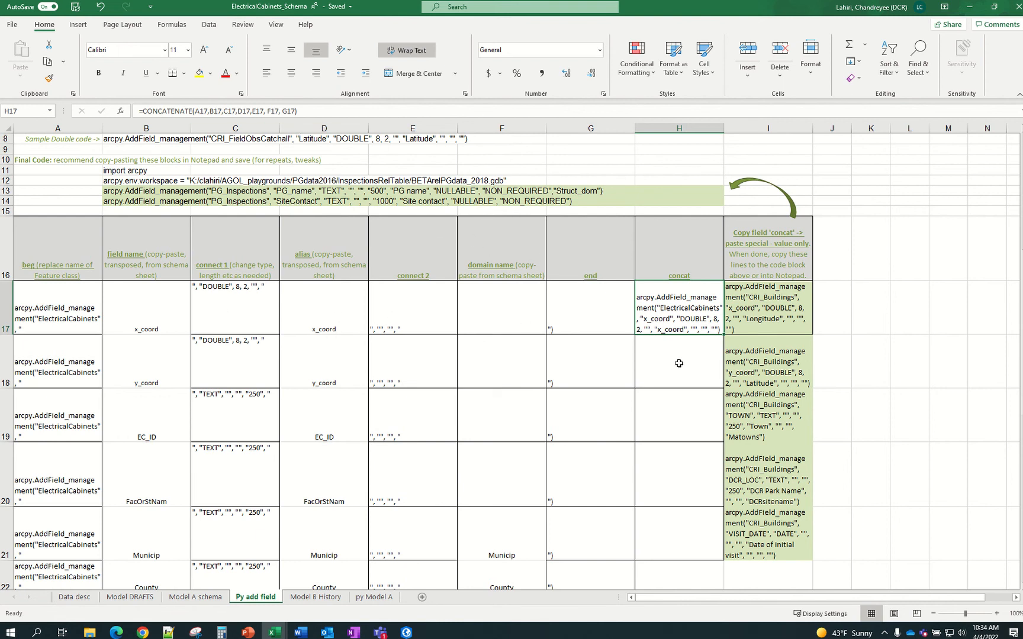
{"action": "left_click_drag", "start_coordinate": [724, 335], "coordinate": [707, 513]}
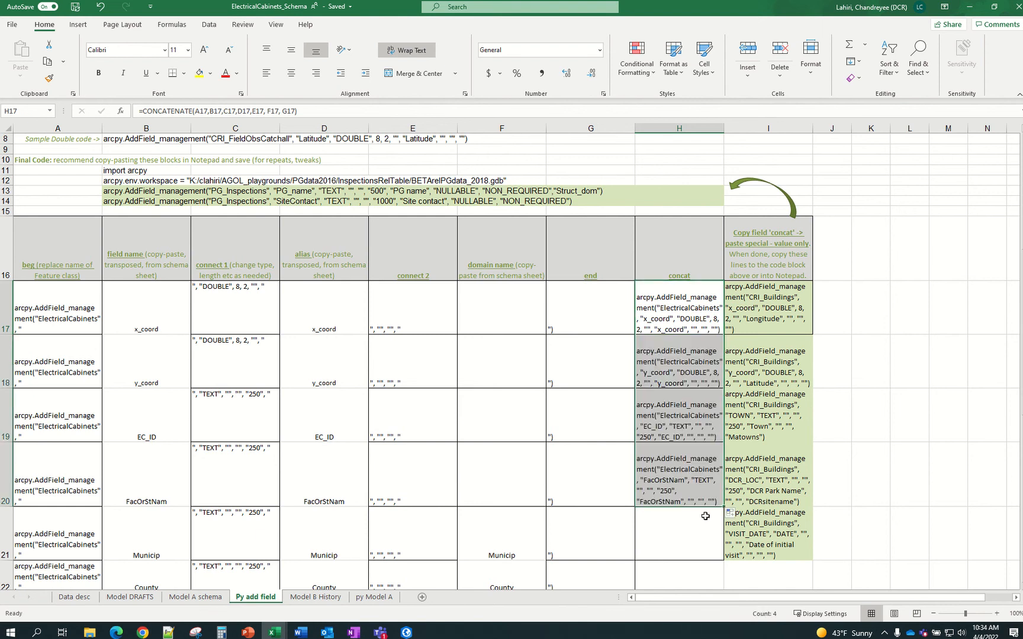
Copy the H20 concat formula into H21:H27 so every row builds its AddField line
{"action": "left_click", "coordinate": [701, 490]}
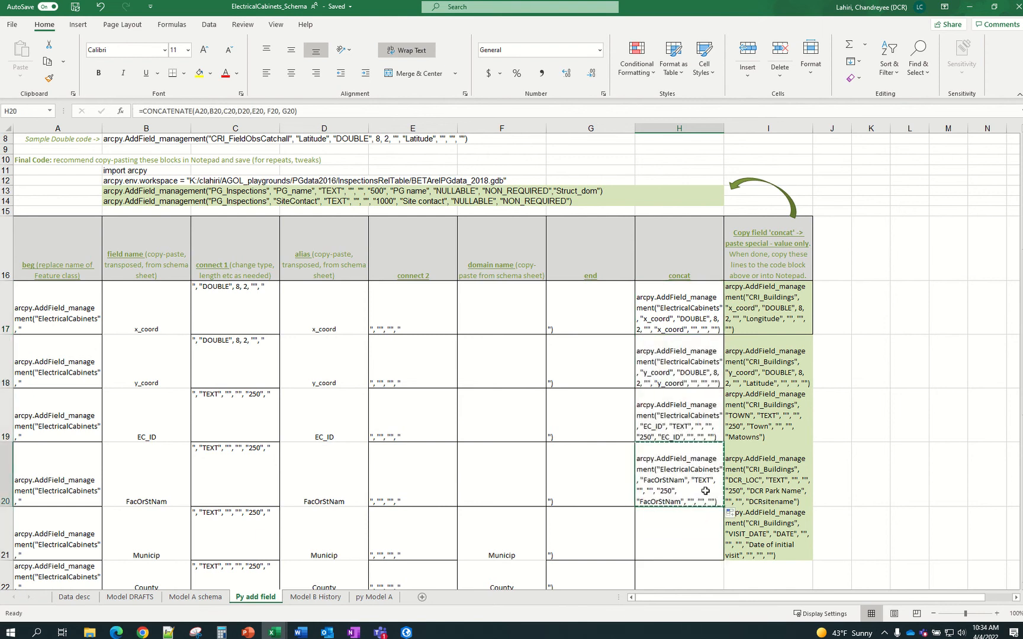
{"action": "key", "text": "ctrl+c"}
{"action": "scroll", "coordinate": [705, 491], "scroll_direction": "down", "scroll_amount": 3}
{"action": "scroll", "coordinate": [709, 479], "scroll_direction": "down", "scroll_amount": 1}
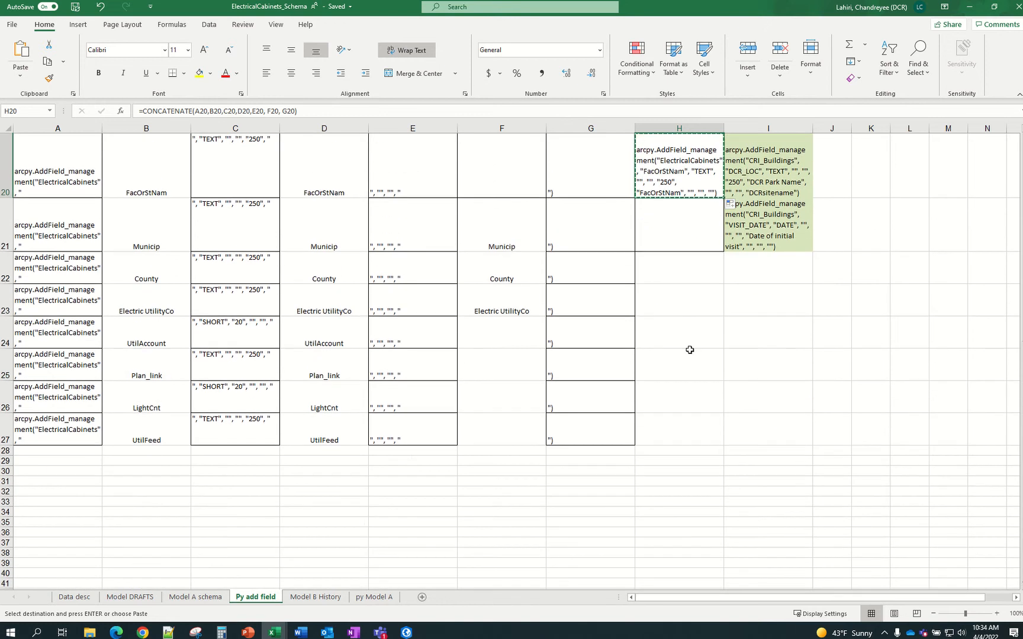
{"action": "left_click_drag", "start_coordinate": [690, 231], "coordinate": [674, 428]}
{"action": "key", "text": "ctrl+v"}
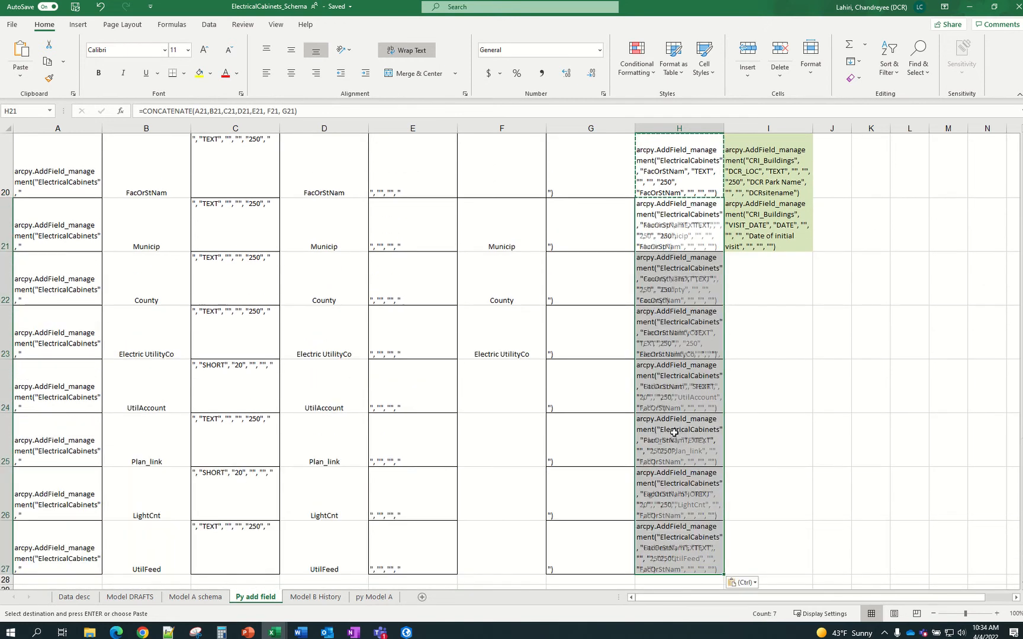
{"action": "left_click", "coordinate": [743, 413]}
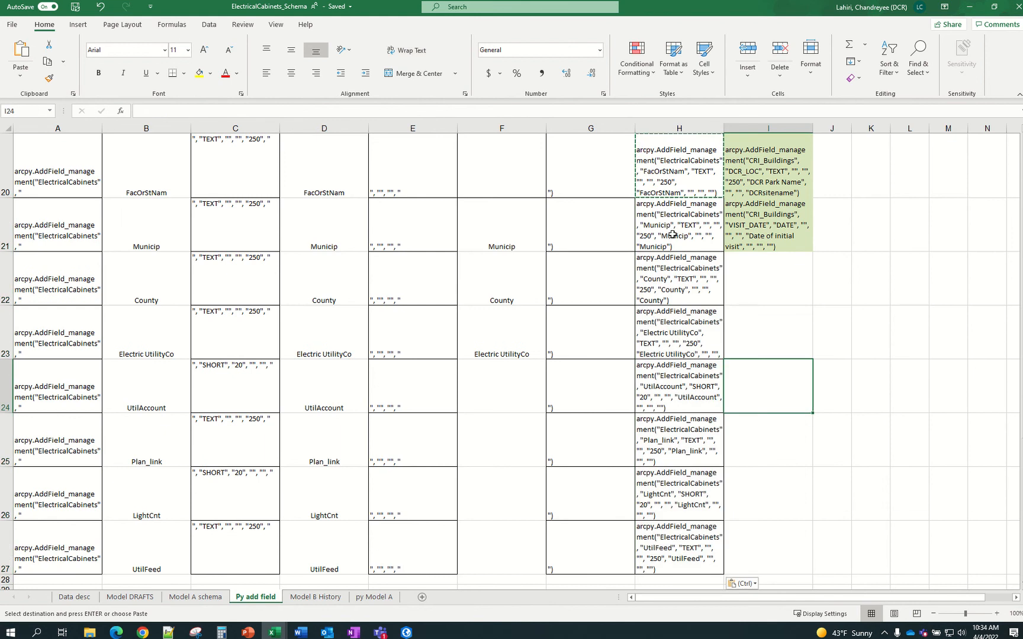
{"action": "scroll", "coordinate": [672, 234], "scroll_direction": "up", "scroll_amount": 2}
{"action": "left_click", "coordinate": [658, 270]}
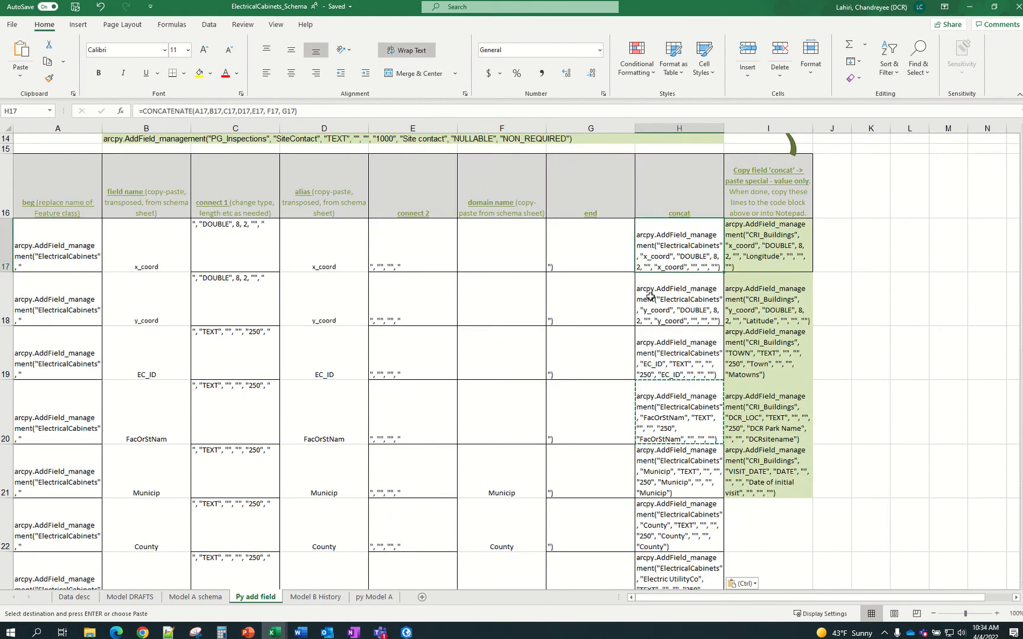
{"action": "scroll", "coordinate": [397, 295], "scroll_direction": "up", "scroll_amount": 1}
{"action": "scroll", "coordinate": [397, 295], "scroll_direction": "up", "scroll_amount": 1}
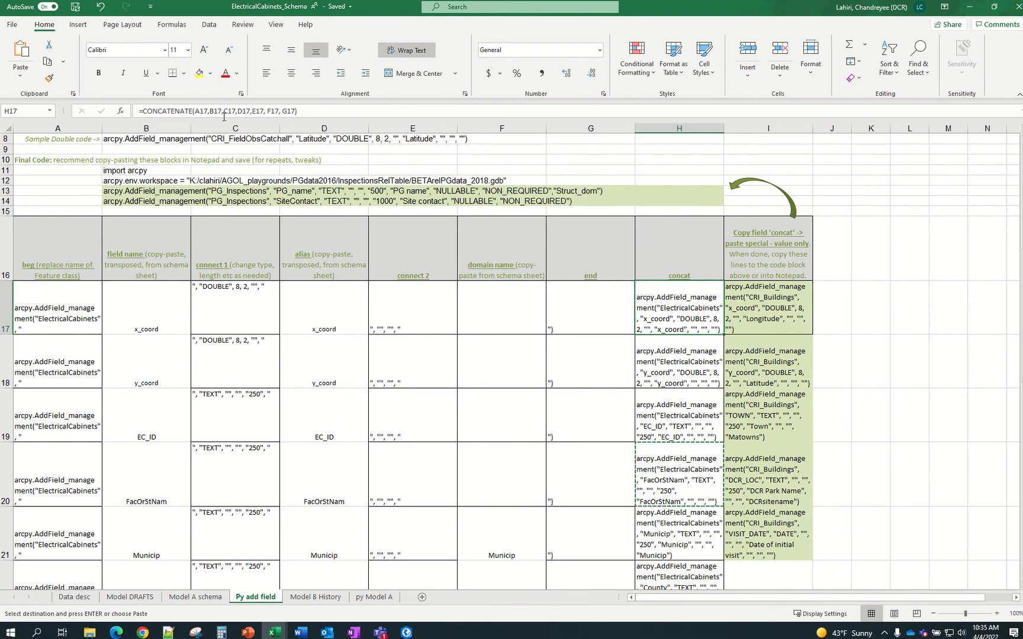
Paste H17's x_coord AddField line into I17 as a plain value, replacing the CRI_Buildings line
{"action": "left_click", "coordinate": [612, 328]}
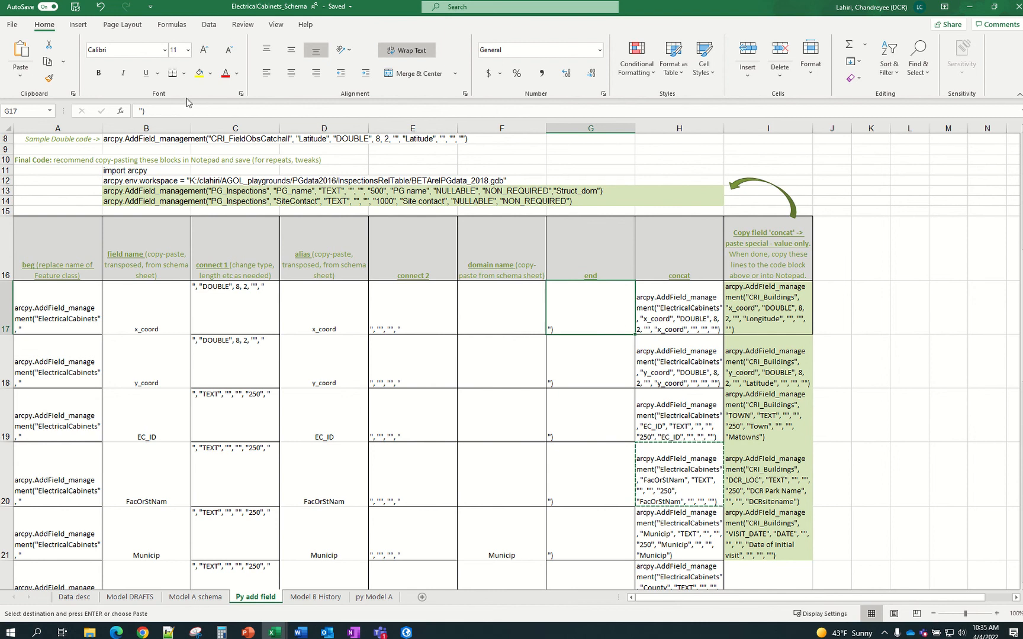
{"action": "left_click", "coordinate": [971, 326]}
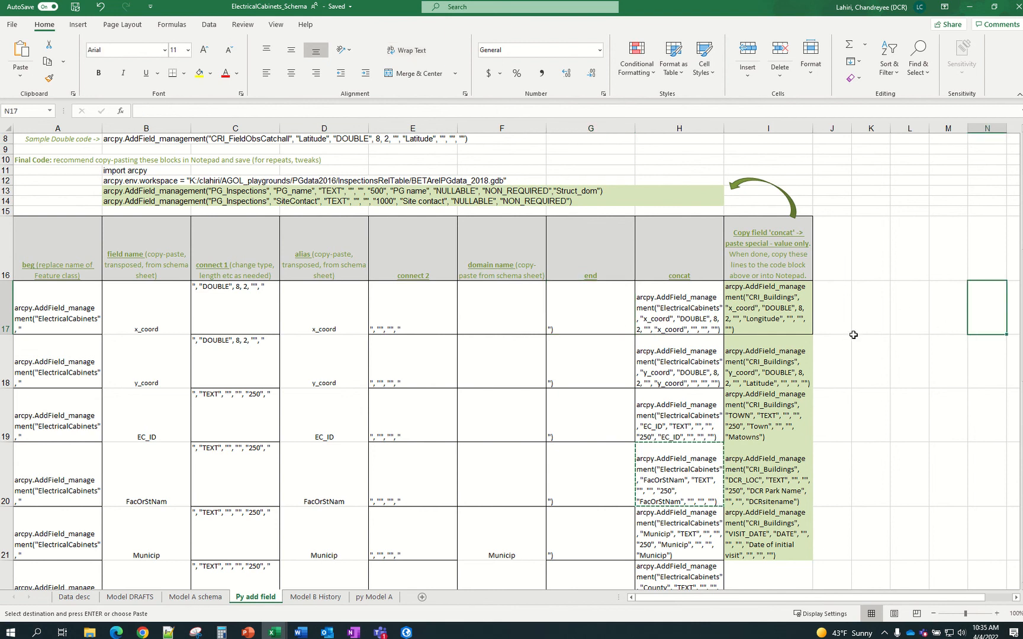
{"action": "left_click", "coordinate": [666, 306]}
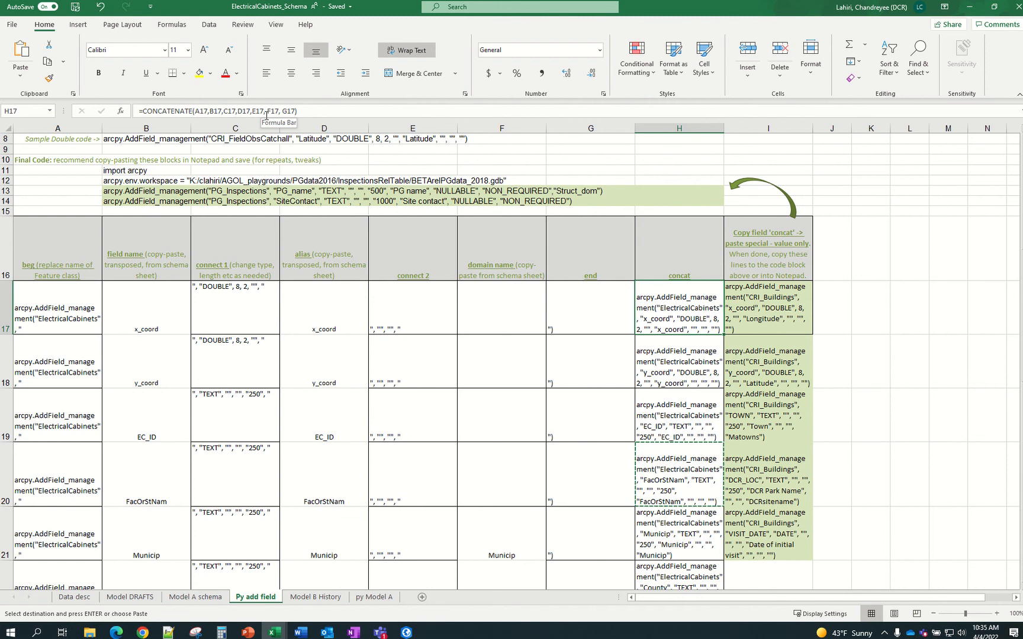
{"action": "left_click", "coordinate": [870, 309]}
{"action": "left_click", "coordinate": [686, 311]}
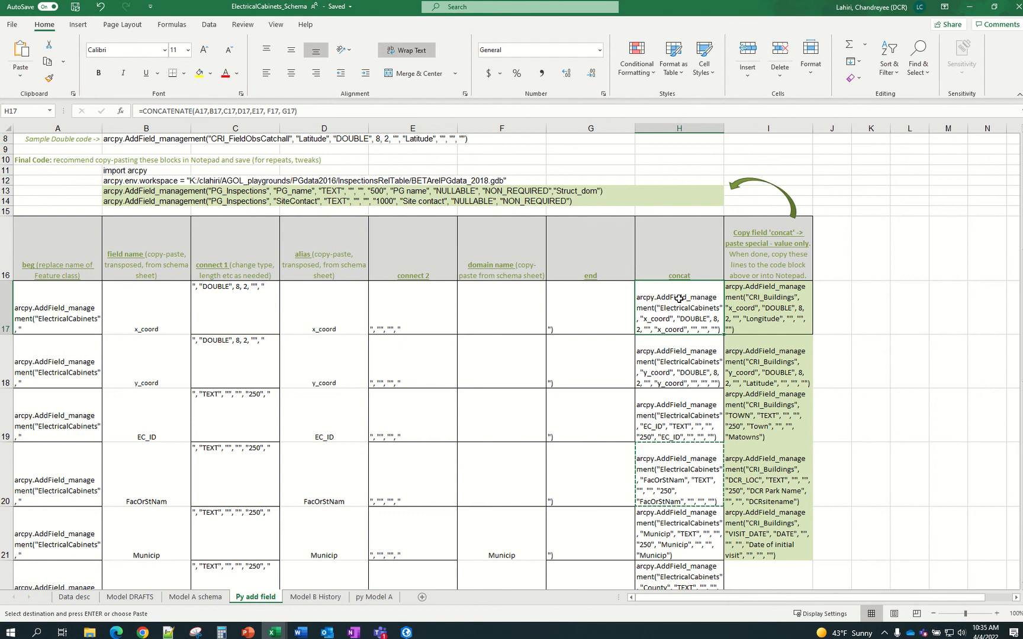
{"action": "key", "text": "ctrl+c"}
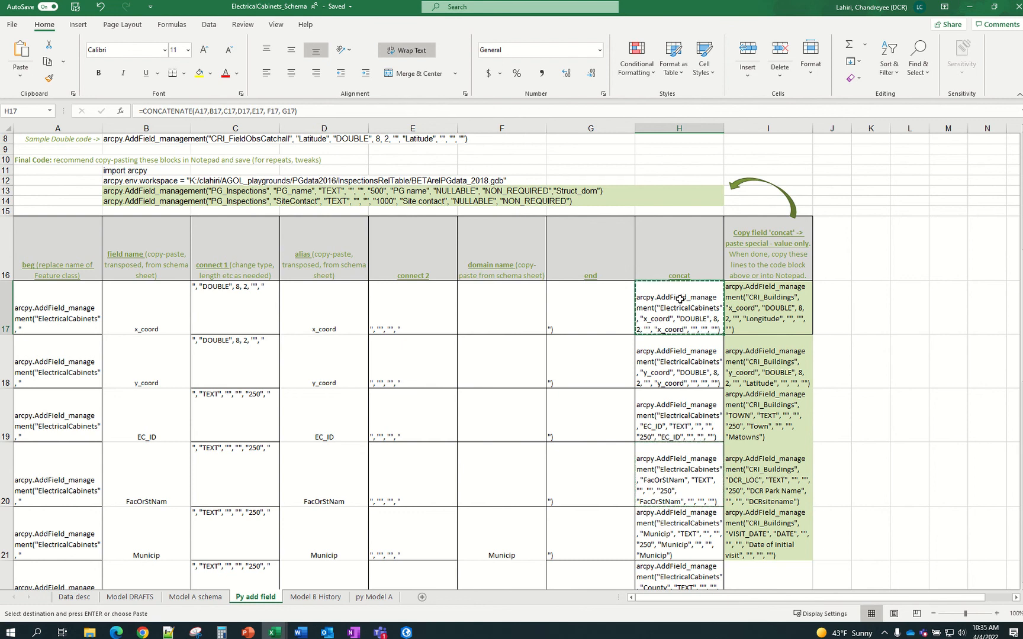
{"action": "left_click", "coordinate": [756, 304]}
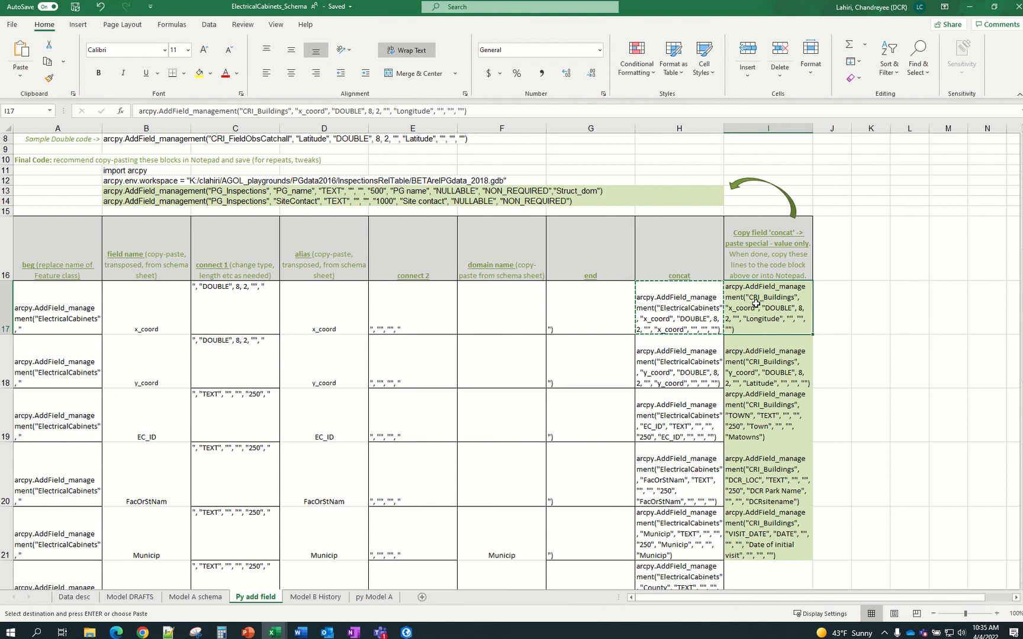
{"action": "right_click", "coordinate": [756, 303]}
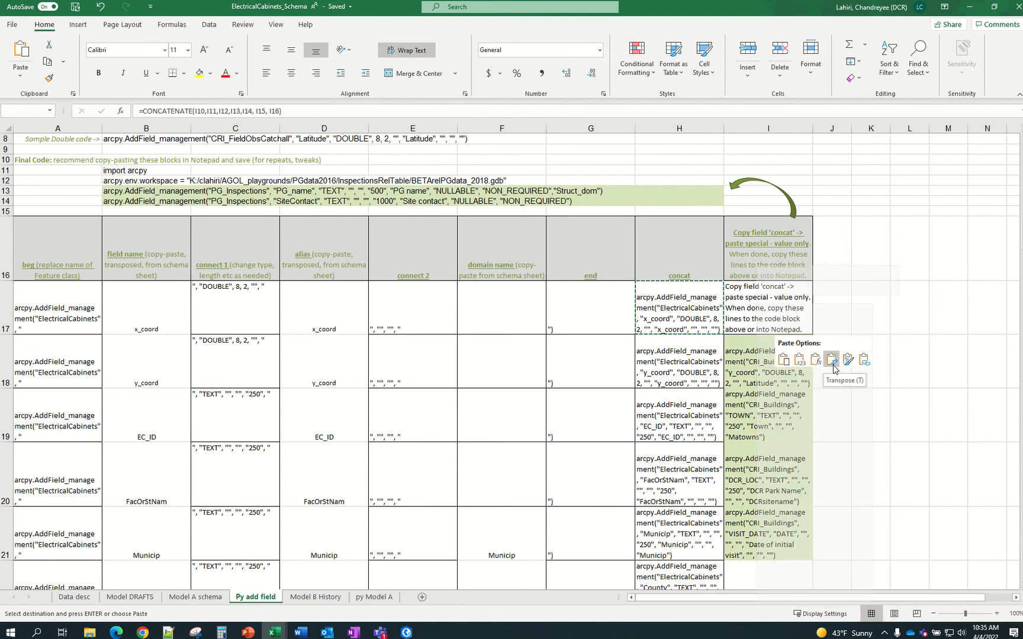
{"action": "left_click", "coordinate": [800, 360]}
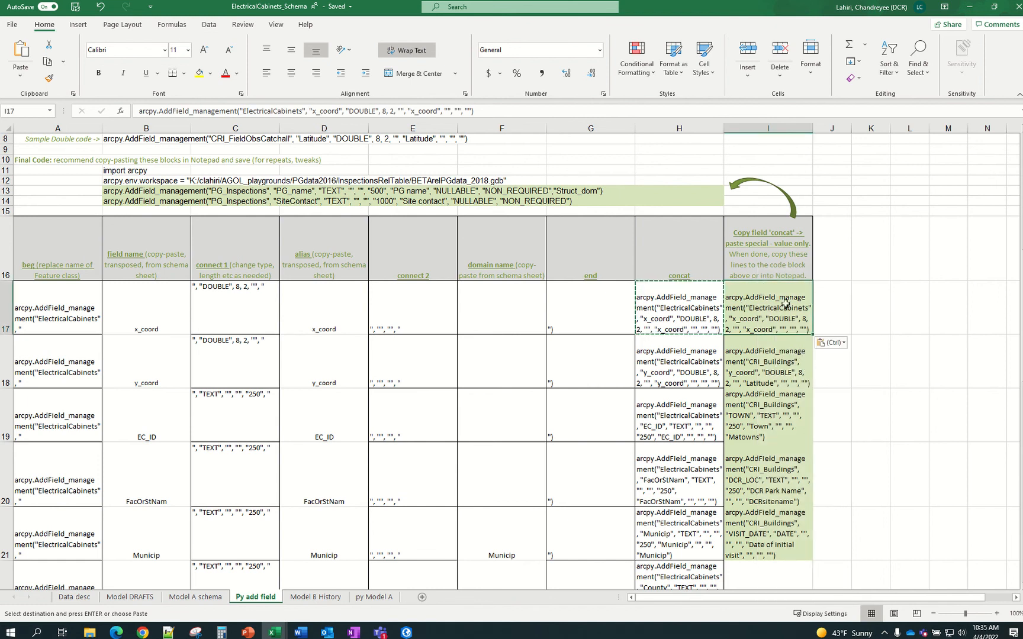
{"action": "left_click", "coordinate": [843, 312]}
{"action": "key", "text": "Escape"}
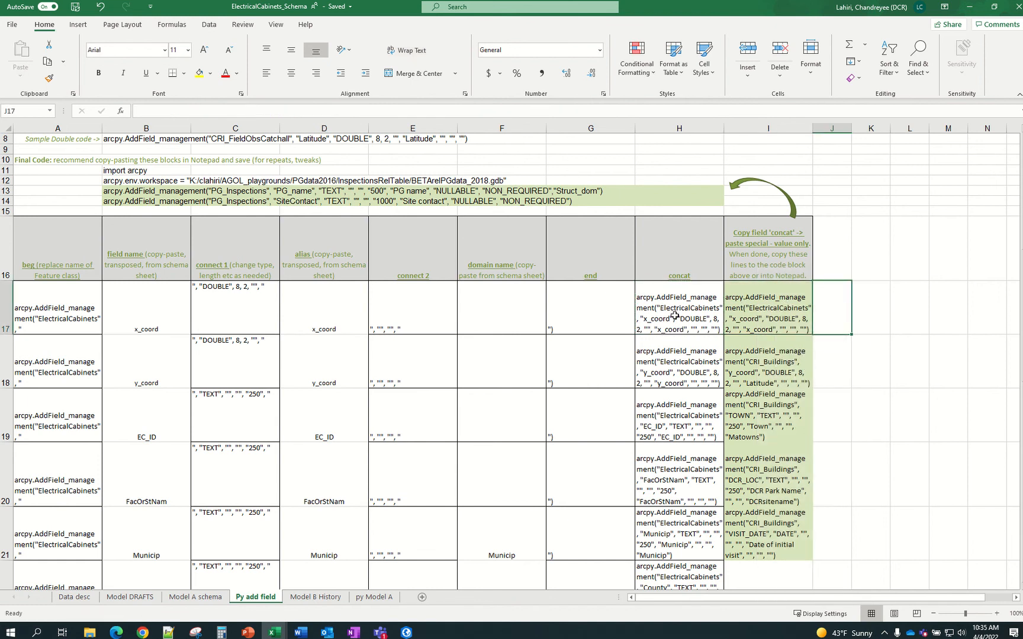
Compare H17's CONCATENATE formula with the plain-text line now in I17
{"action": "left_click", "coordinate": [678, 313]}
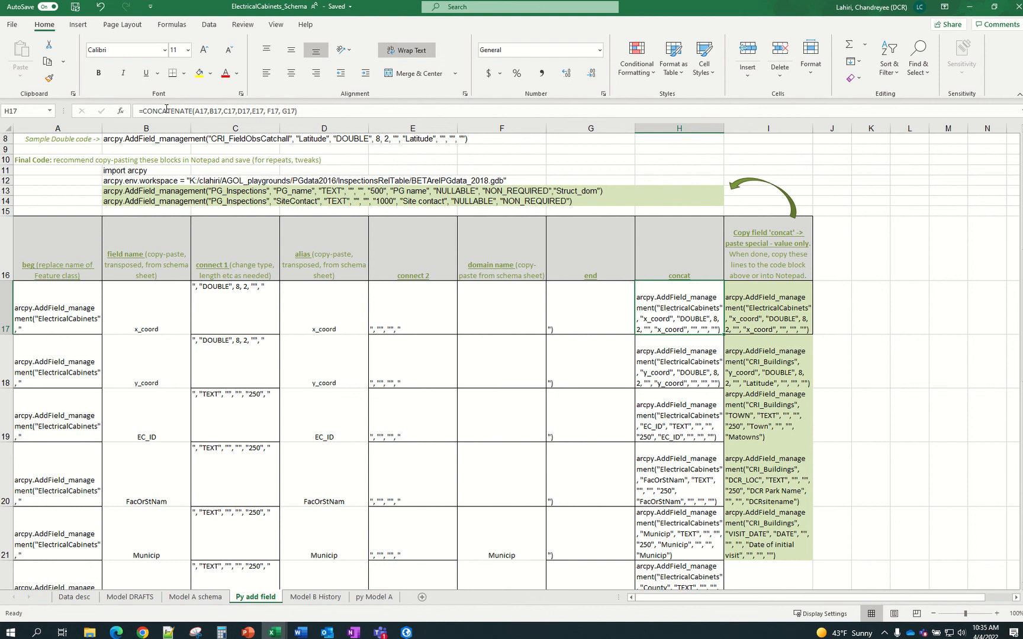
{"action": "left_click", "coordinate": [768, 326]}
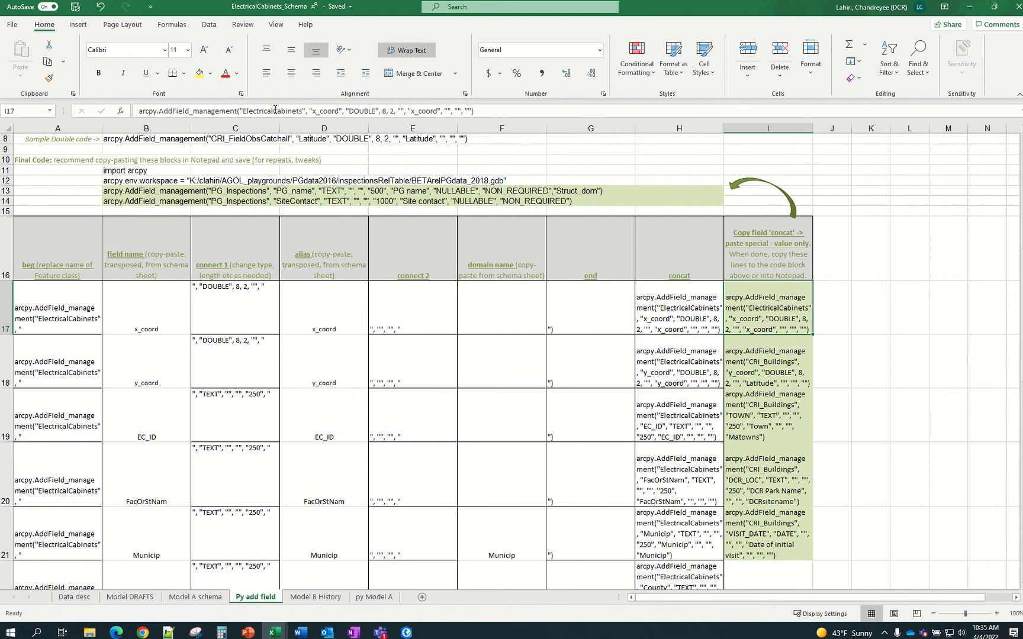
{"action": "left_click", "coordinate": [877, 351]}
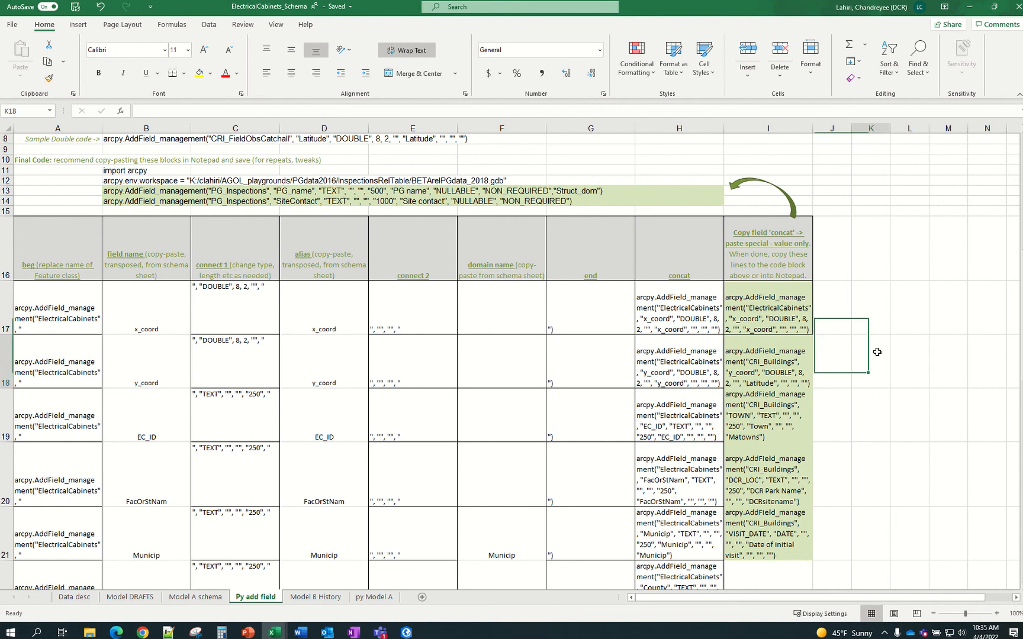
{"action": "left_click", "coordinate": [779, 322]}
Select and copy the eleven concat lines in H17:H27
{"action": "left_click", "coordinate": [683, 324]}
{"action": "scroll", "coordinate": [683, 325], "scroll_direction": "down", "scroll_amount": 1}
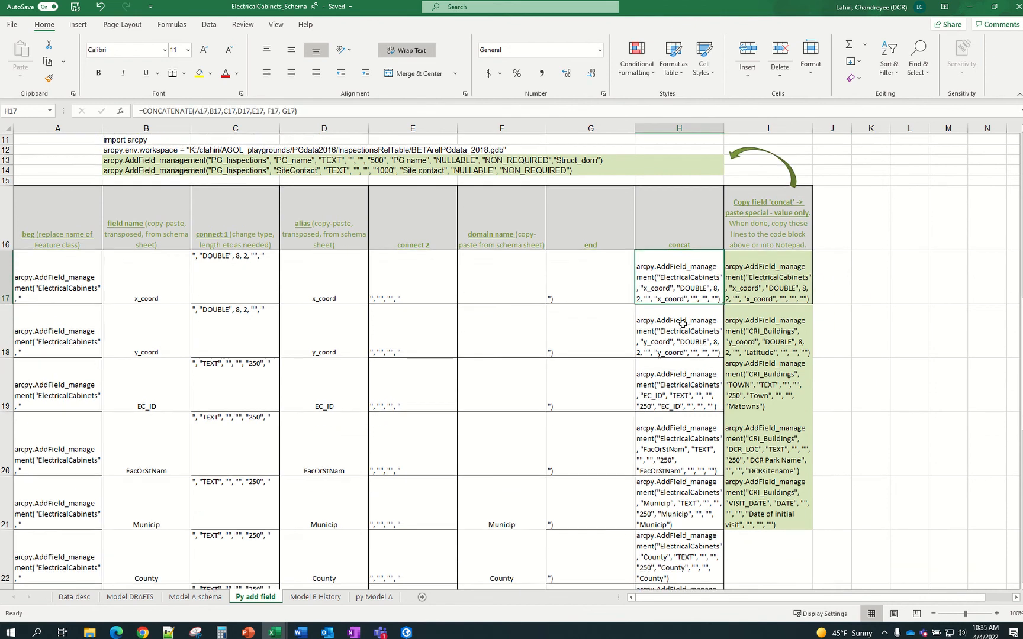
{"action": "left_click_drag", "start_coordinate": [681, 290], "coordinate": [694, 510]}
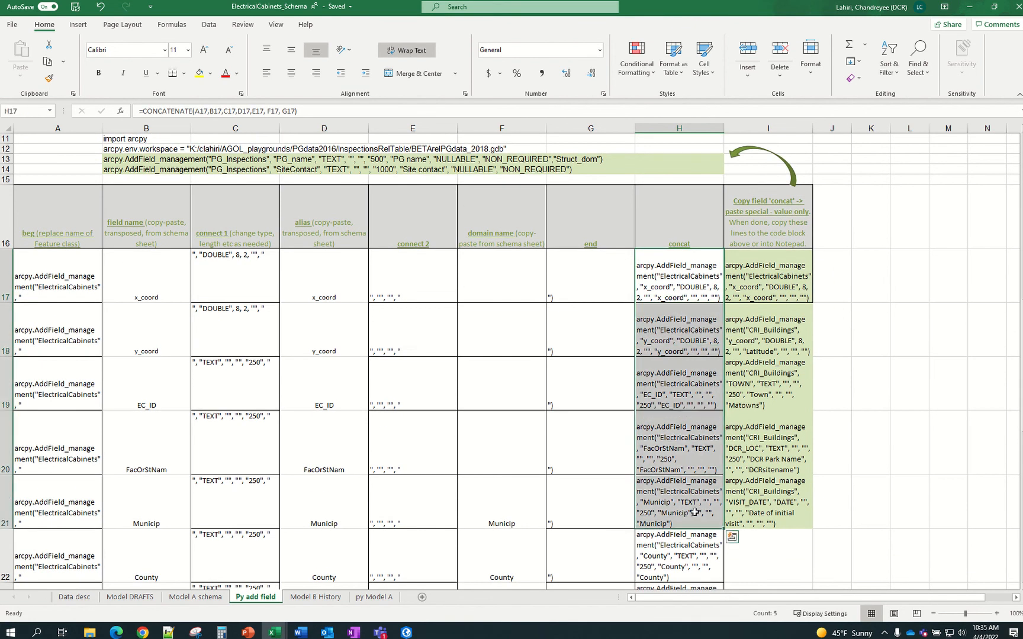
{"action": "scroll", "coordinate": [693, 509], "scroll_direction": "down", "scroll_amount": 3}
{"action": "scroll", "coordinate": [687, 473], "scroll_direction": "down", "scroll_amount": 1}
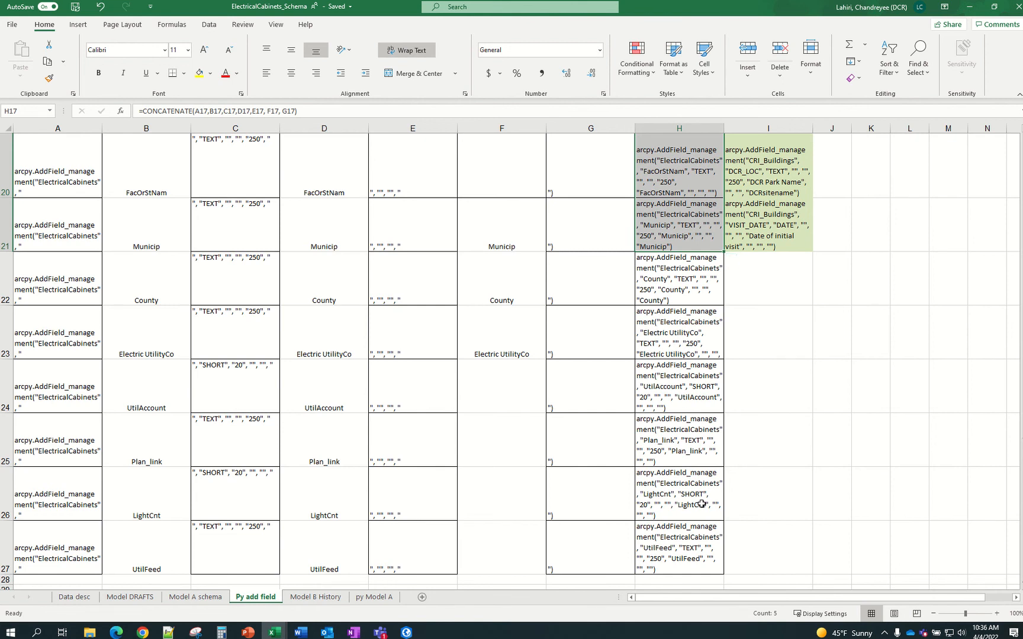
{"action": "left_click", "coordinate": [703, 549], "text": "shift"}
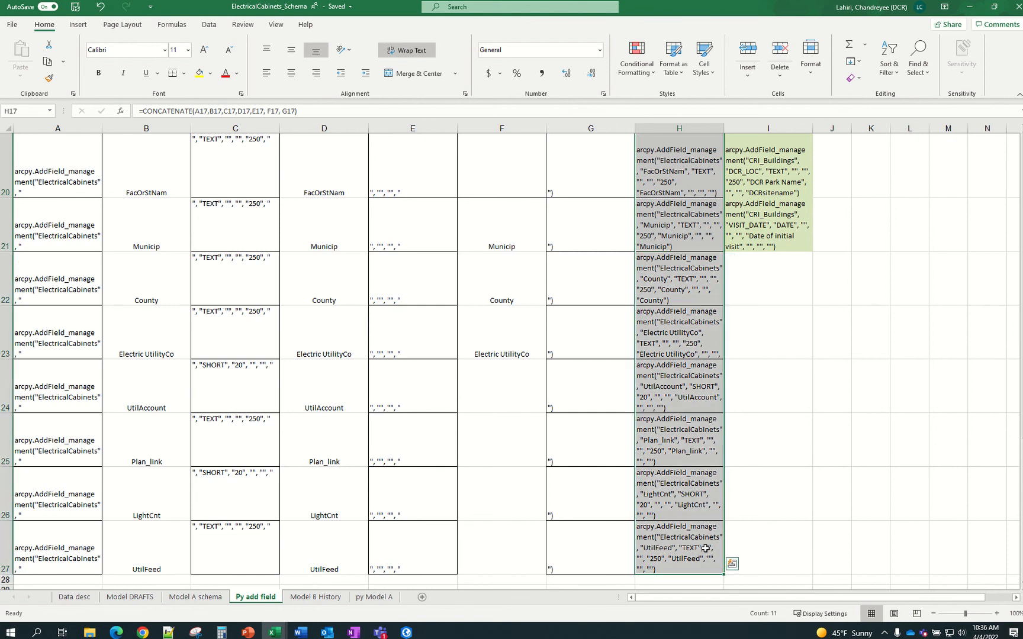
{"action": "scroll", "coordinate": [740, 444], "scroll_direction": "up", "scroll_amount": 5}
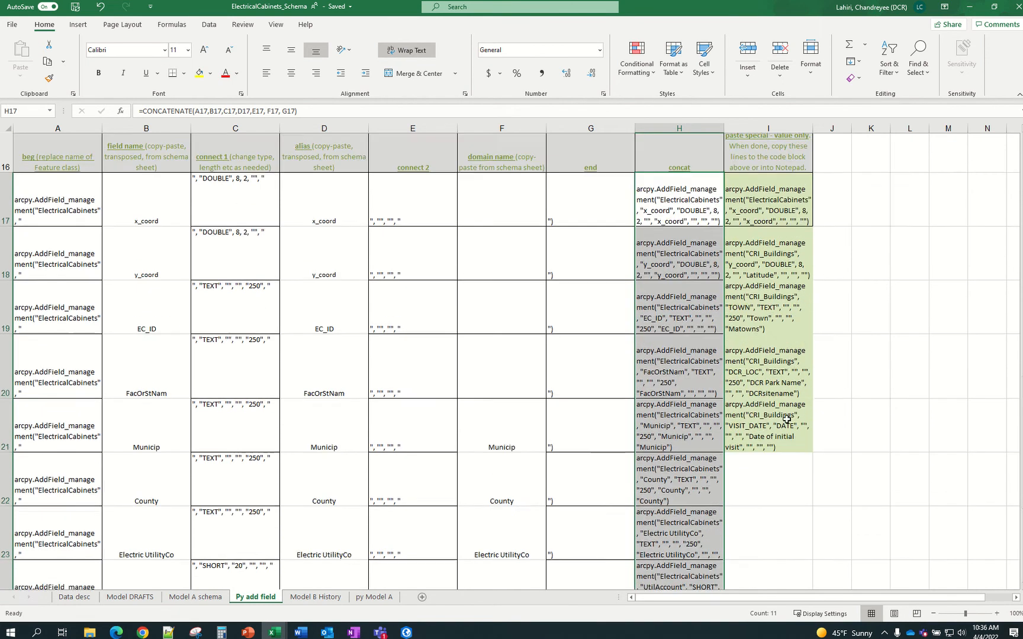
{"action": "left_click", "coordinate": [679, 322]}
{"action": "scroll", "coordinate": [736, 439], "scroll_direction": "down", "scroll_amount": 4}
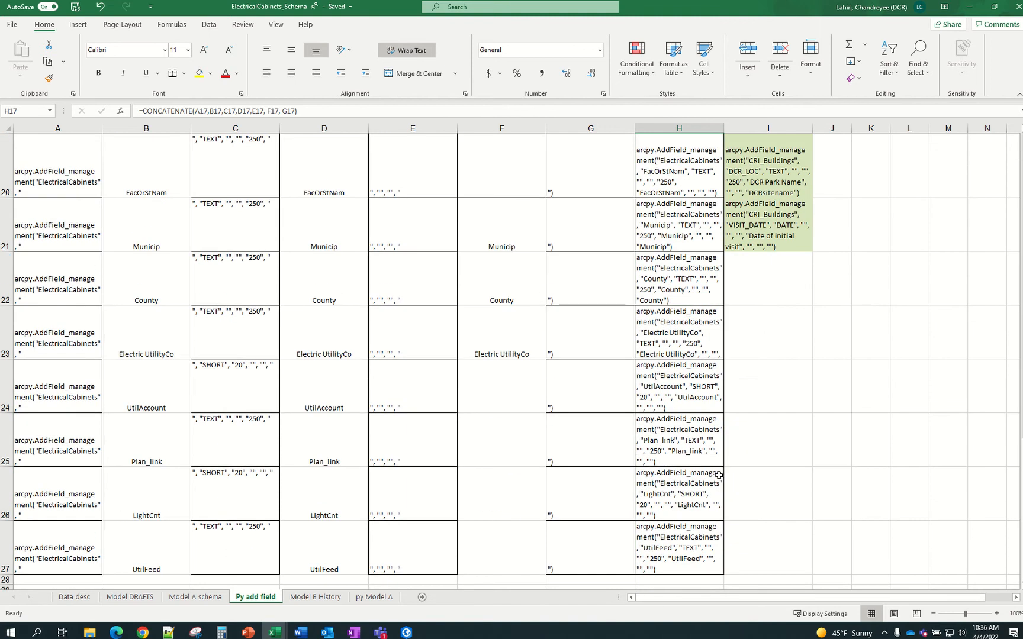
{"action": "left_click", "coordinate": [700, 536], "text": "shift"}
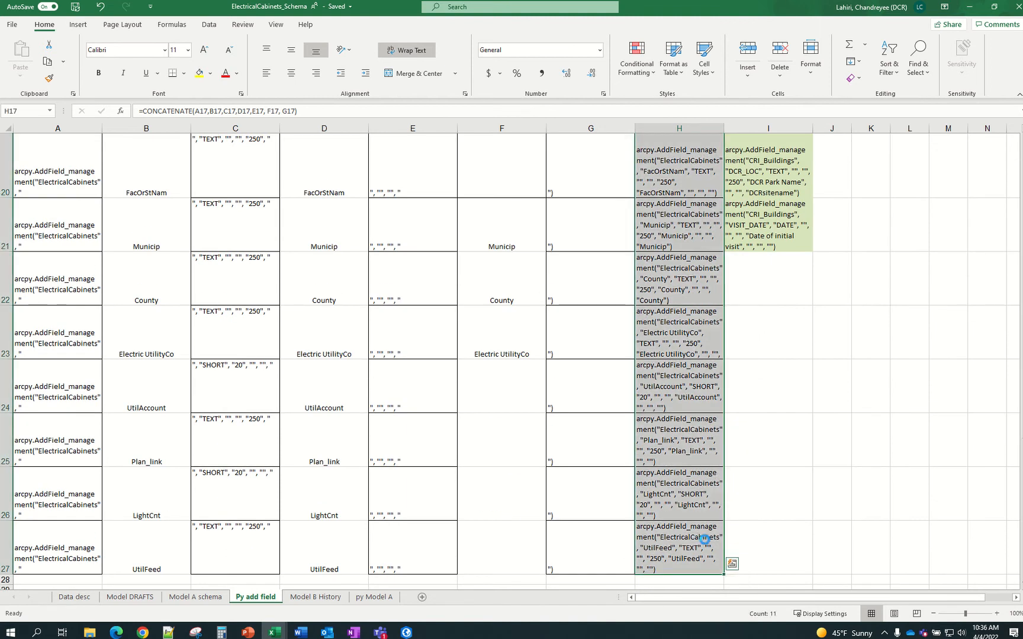
{"action": "key", "text": "ctrl+c"}
Paste the lines into I17:I27 as values only, with Wrap Text toggled off and back on
{"action": "scroll", "coordinate": [806, 503], "scroll_direction": "up", "scroll_amount": 4}
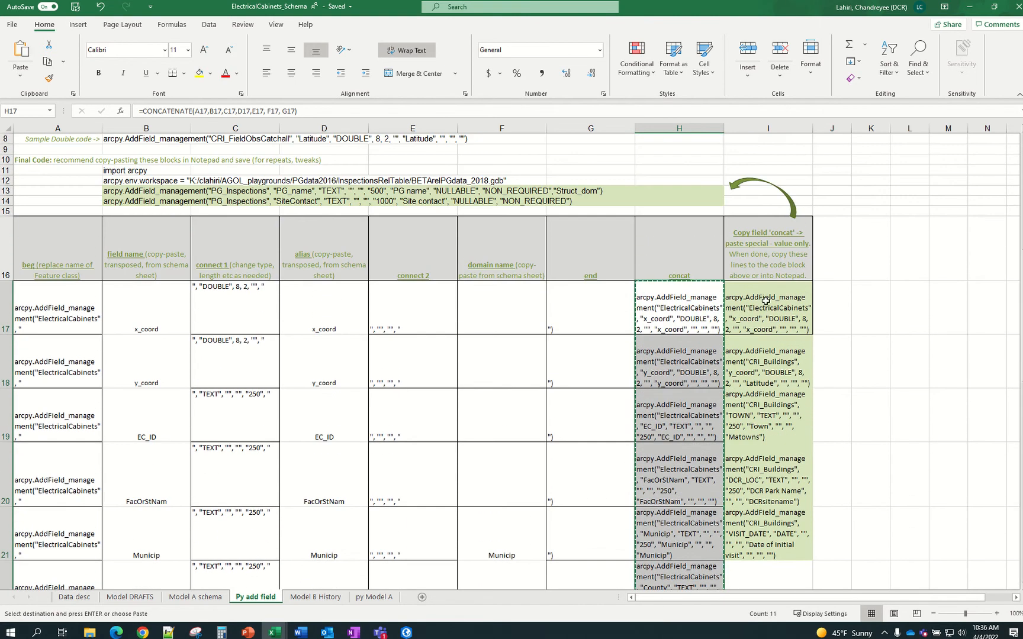
{"action": "left_click", "coordinate": [765, 300]}
{"action": "right_click", "coordinate": [763, 302]}
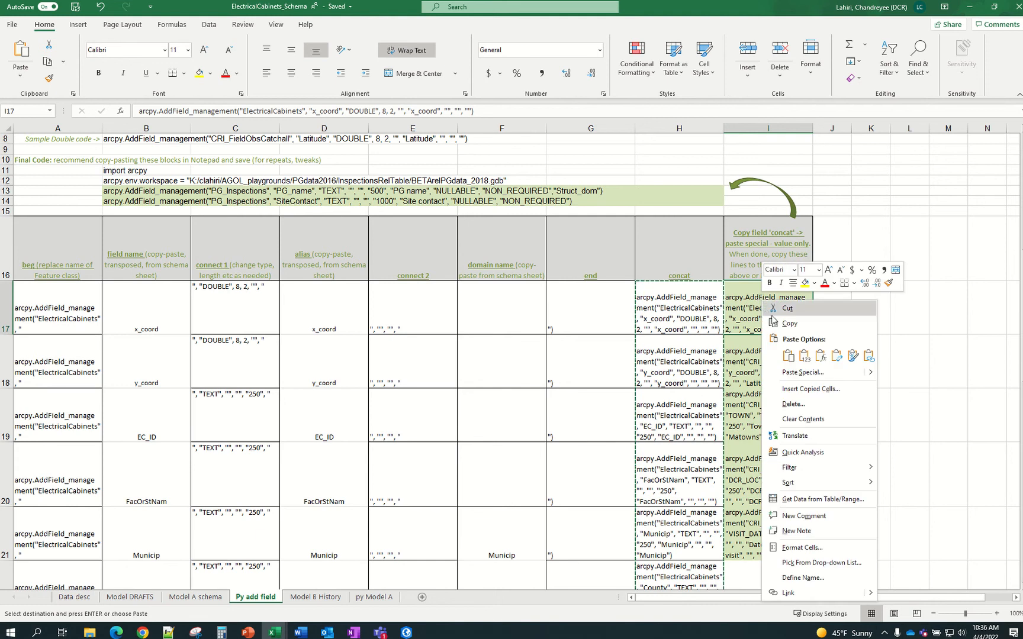
{"action": "left_click", "coordinate": [803, 358]}
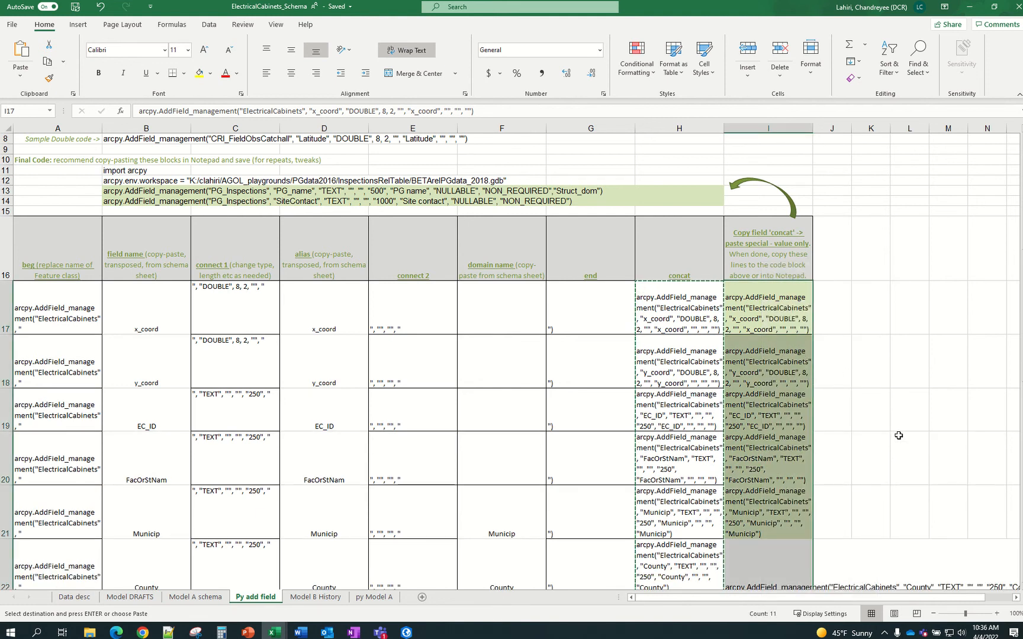
{"action": "scroll", "coordinate": [898, 436], "scroll_direction": "down", "scroll_amount": 5}
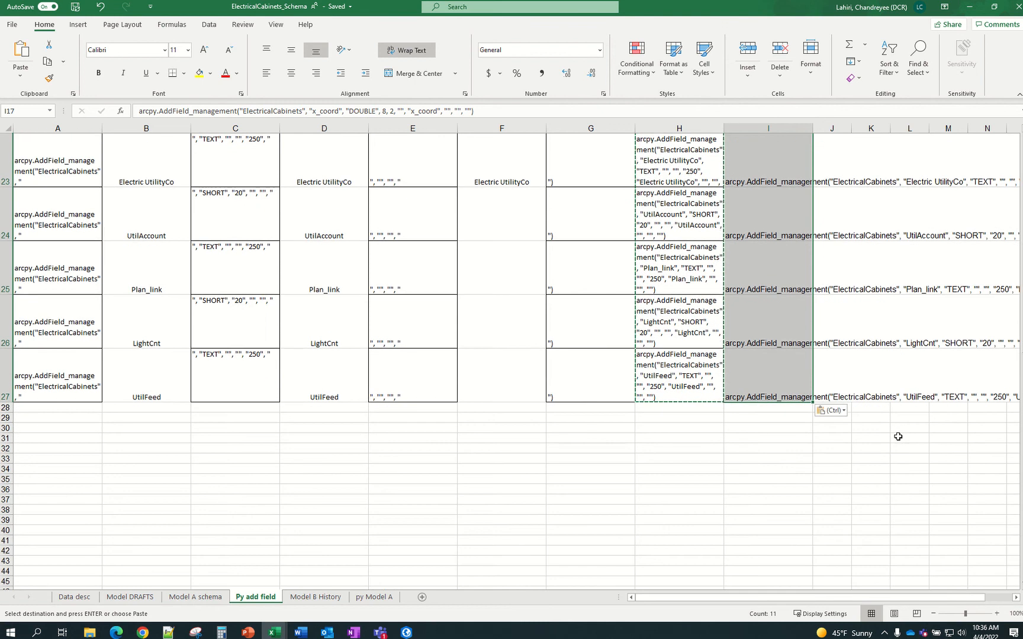
{"action": "scroll", "coordinate": [898, 436], "scroll_direction": "up", "scroll_amount": 2}
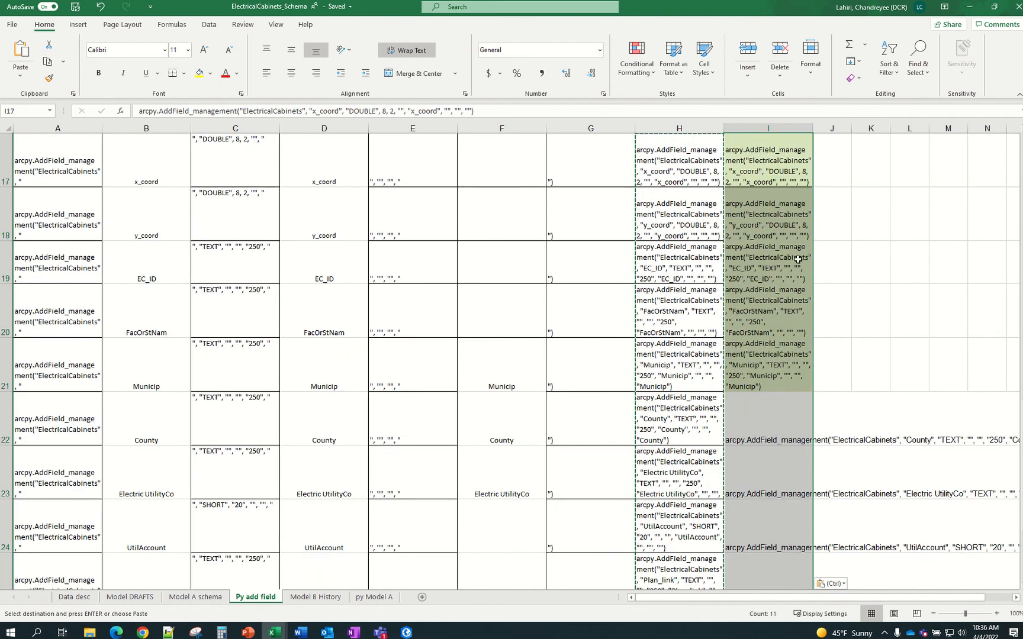
{"action": "left_click", "coordinate": [412, 52]}
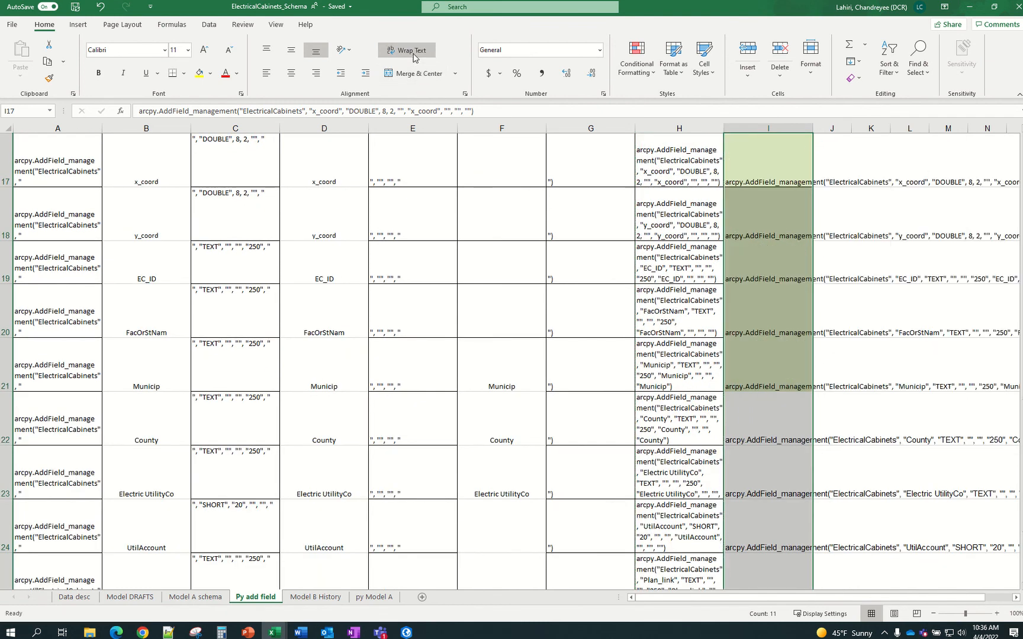
{"action": "left_click", "coordinate": [413, 55]}
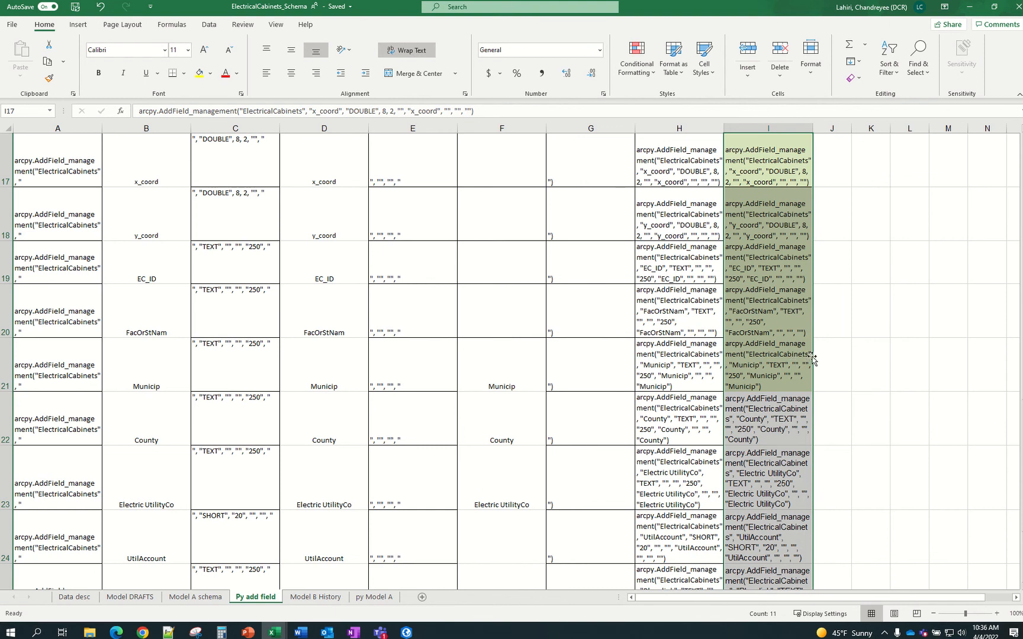
Enter a reference to H17 in I17 and review the resulting copy-field column
{"action": "type", "text": "-"}
{"action": "scroll", "coordinate": [835, 350], "scroll_direction": "up", "scroll_amount": 3}
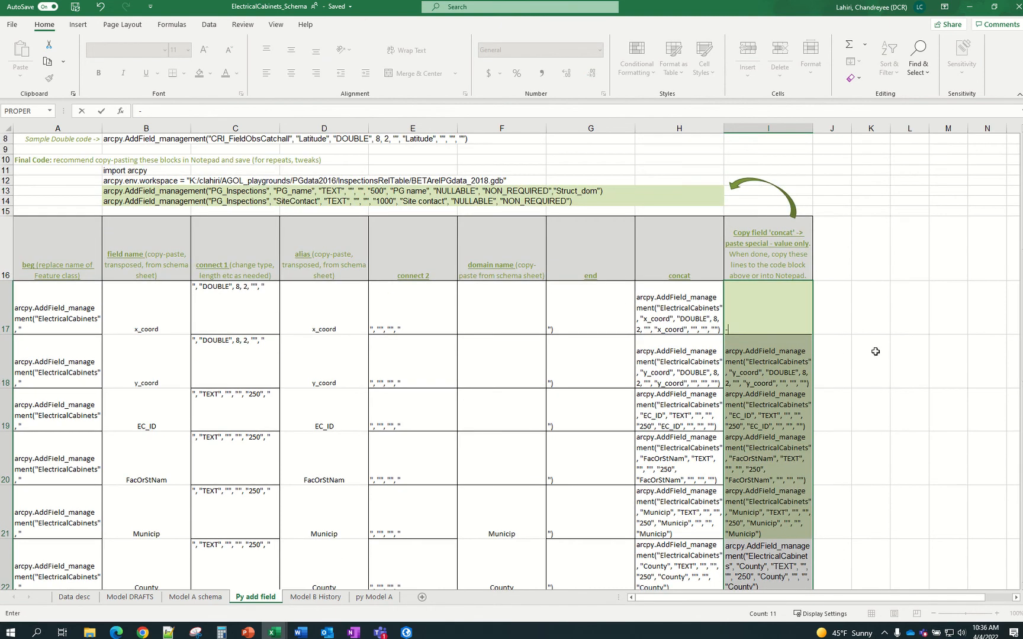
{"action": "left_click", "coordinate": [875, 351]}
{"action": "left_click", "coordinate": [687, 302]}
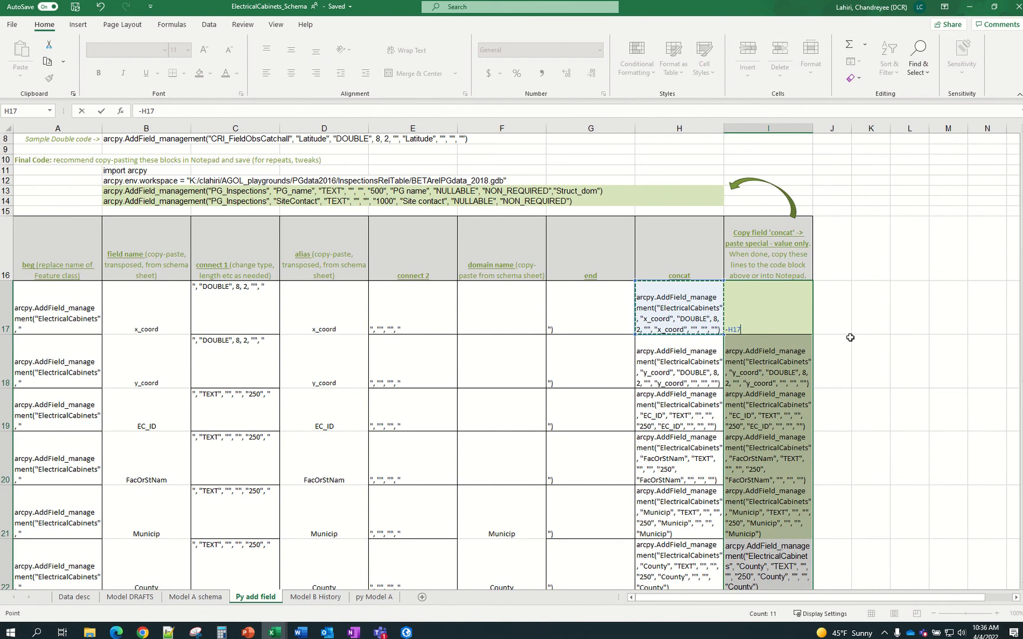
{"action": "key", "text": "Return"}
{"action": "left_click", "coordinate": [895, 337]}
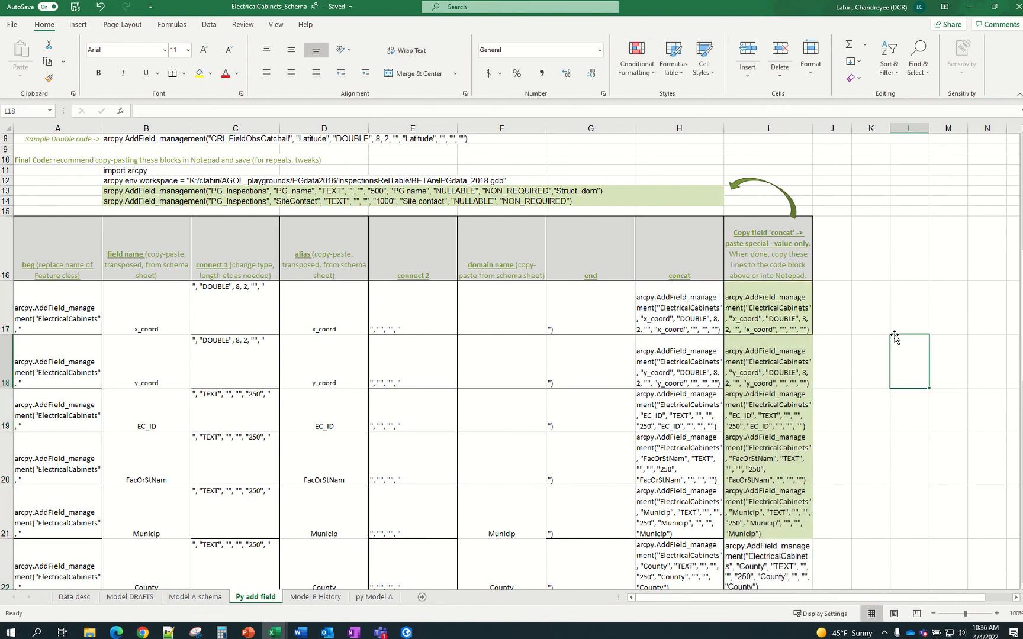
{"action": "left_click", "coordinate": [761, 303]}
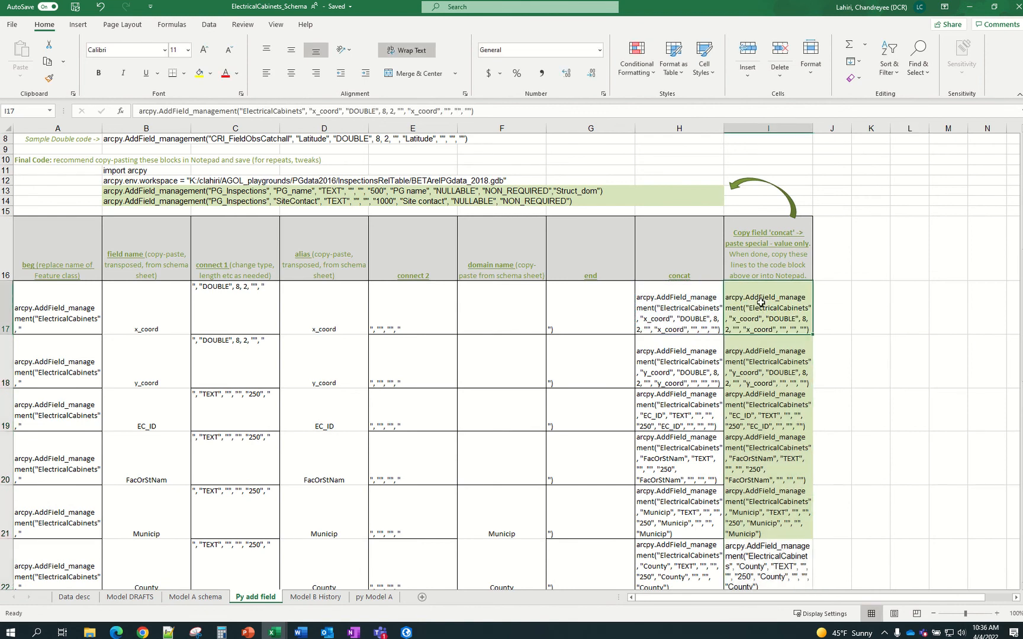
{"action": "left_click", "coordinate": [826, 347]}
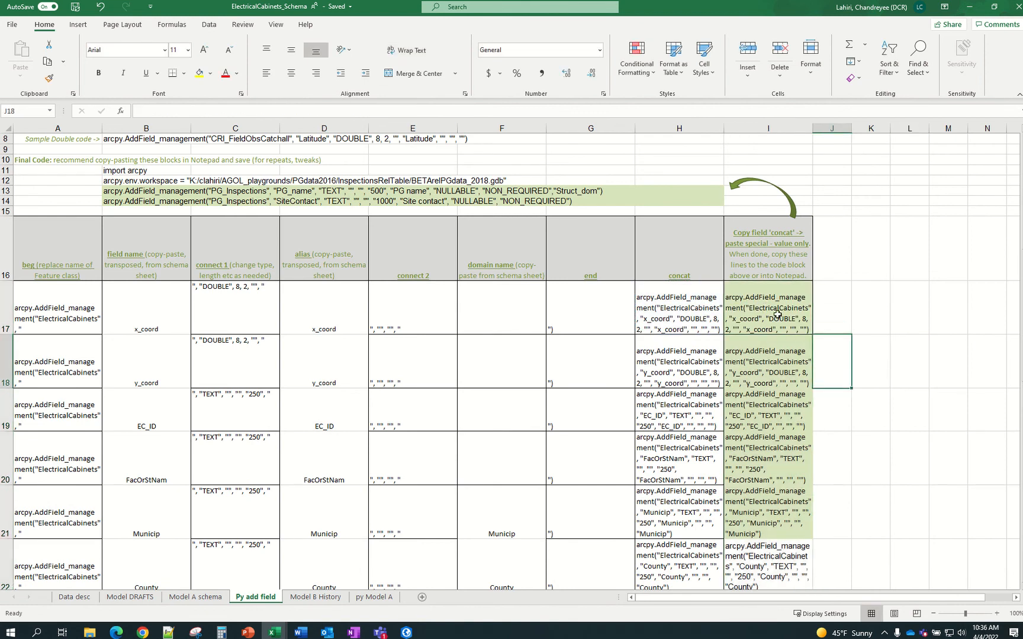
{"action": "left_click", "coordinate": [778, 314]}
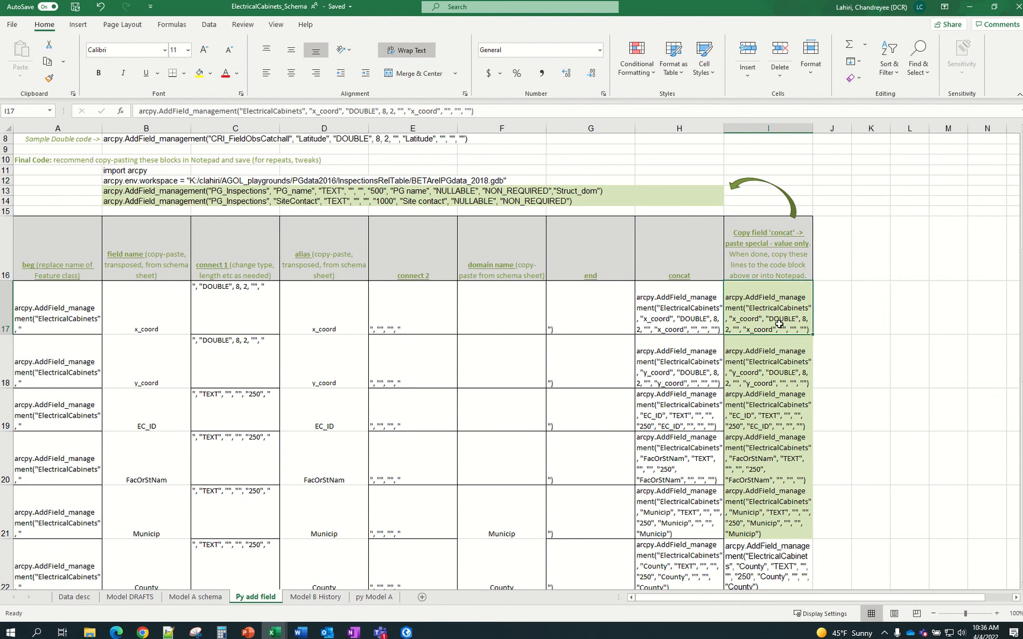
{"action": "left_click_drag", "start_coordinate": [779, 345], "coordinate": [773, 411]}
{"action": "scroll", "coordinate": [782, 509], "scroll_direction": "down", "scroll_amount": 4}
{"action": "scroll", "coordinate": [785, 487], "scroll_direction": "down", "scroll_amount": 3}
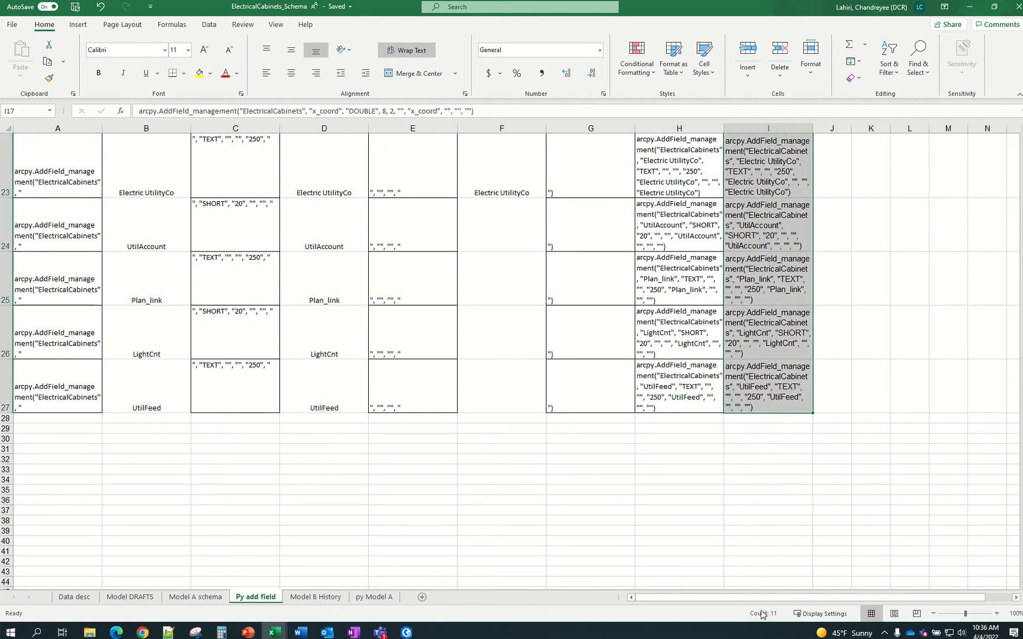
{"action": "scroll", "coordinate": [692, 337], "scroll_direction": "up", "scroll_amount": 6}
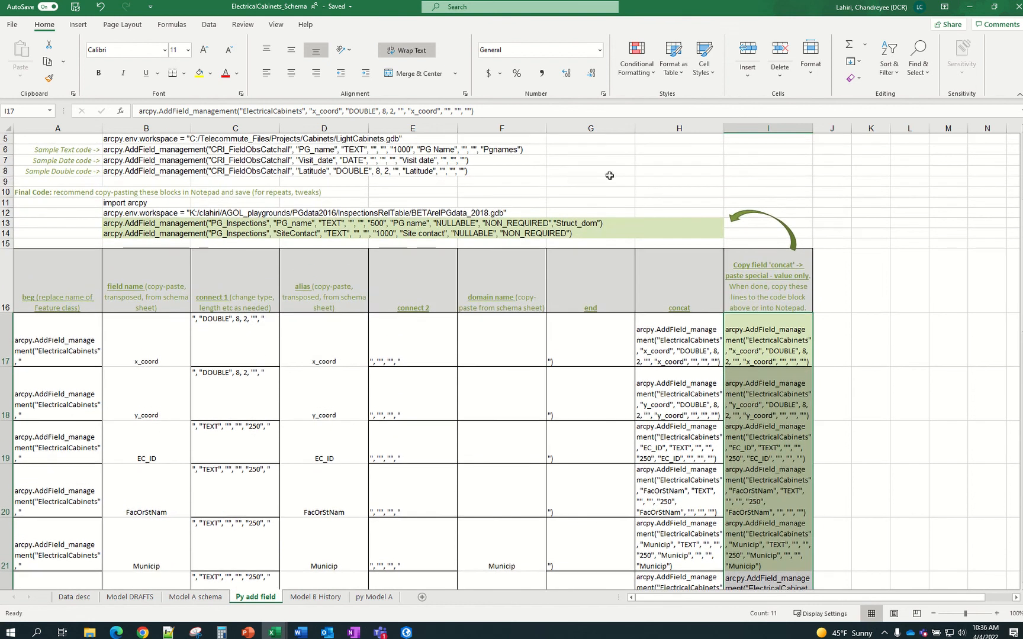
Insert ten blank rows above the old code lines at rows 13–14
{"action": "left_click", "coordinate": [610, 176]}
{"action": "left_click_drag", "start_coordinate": [6, 222], "coordinate": [7, 234]}
{"action": "right_click", "coordinate": [7, 233]}
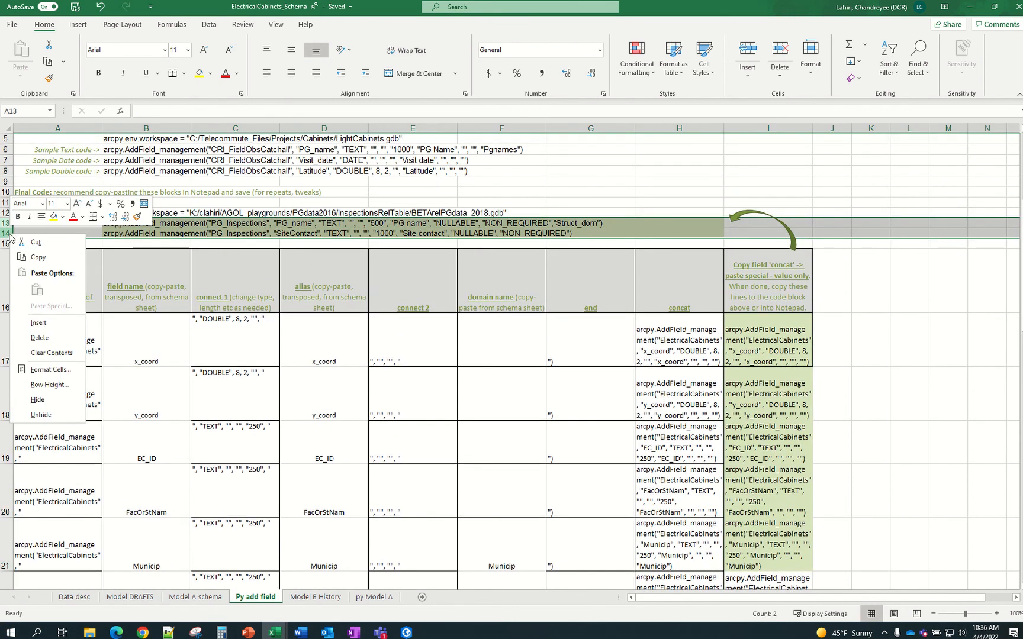
{"action": "left_click", "coordinate": [39, 323]}
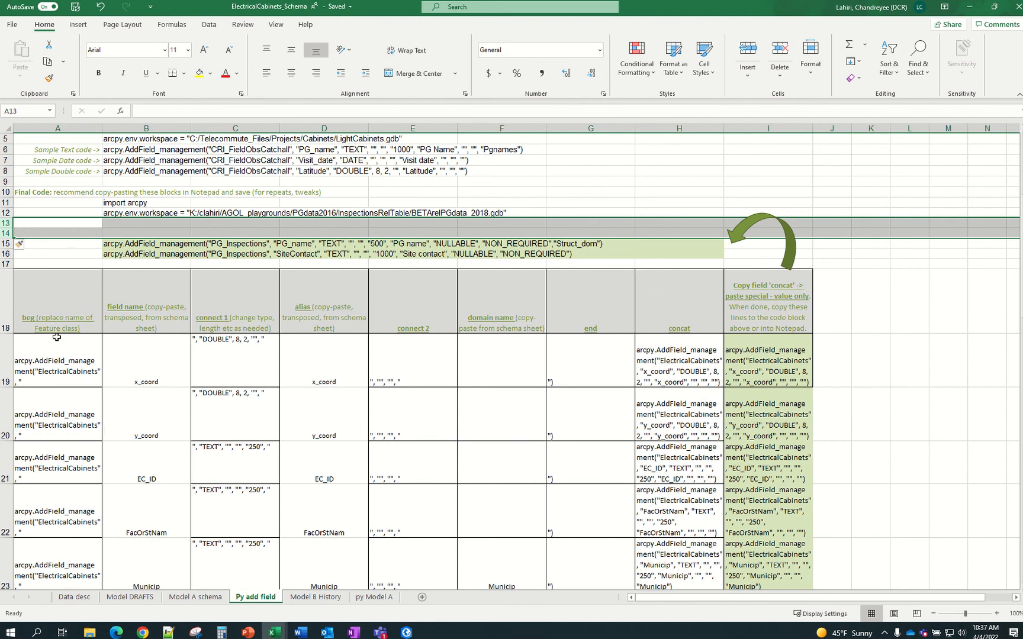
{"action": "key", "text": "ctrl+y"}
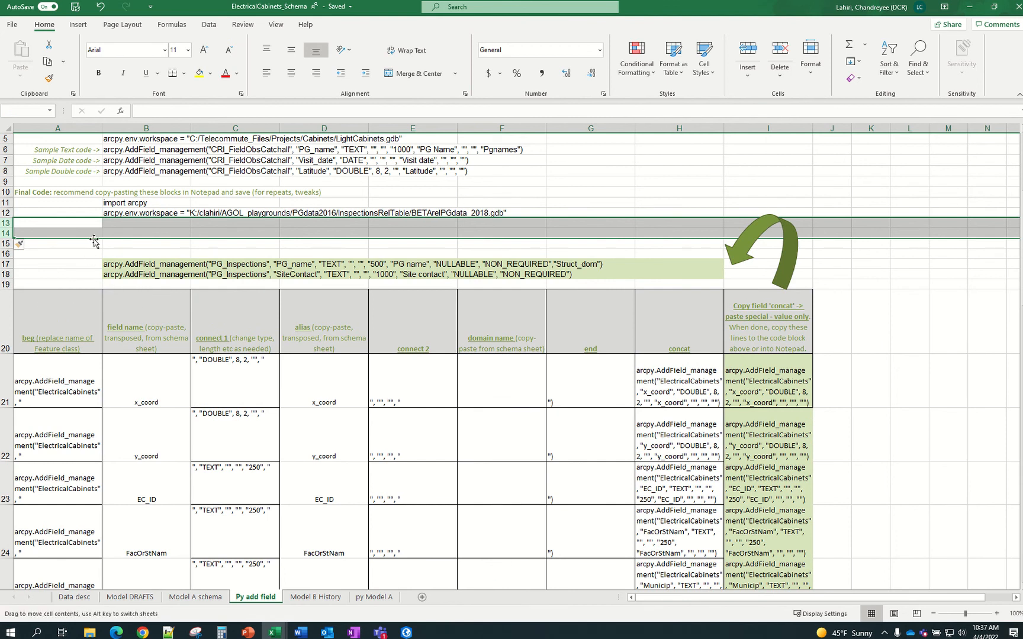
{"action": "key", "text": "ctrl+y"}
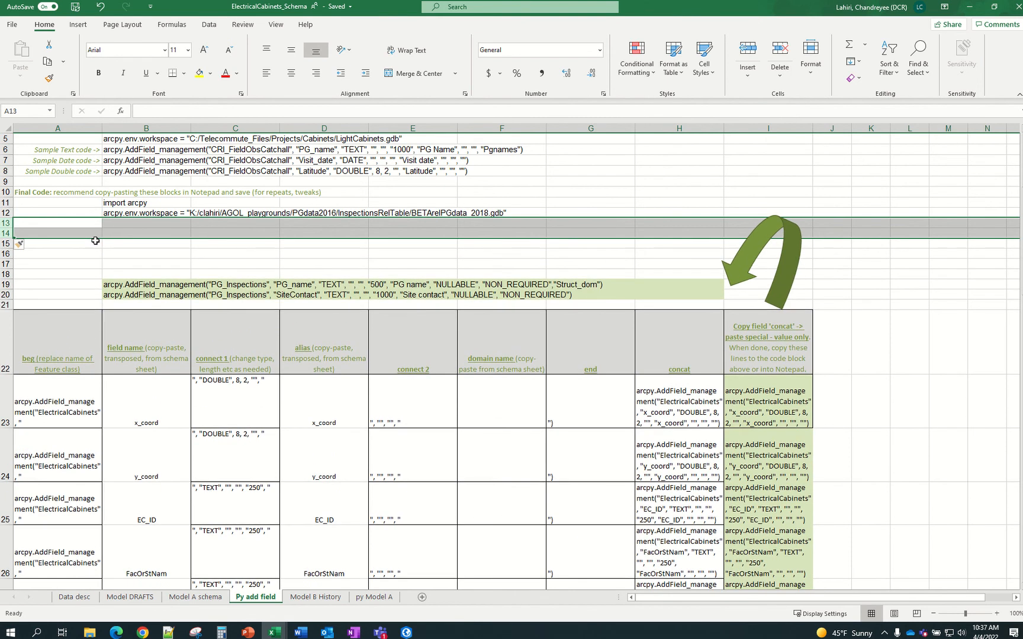
{"action": "key", "text": "ctrl+y"}
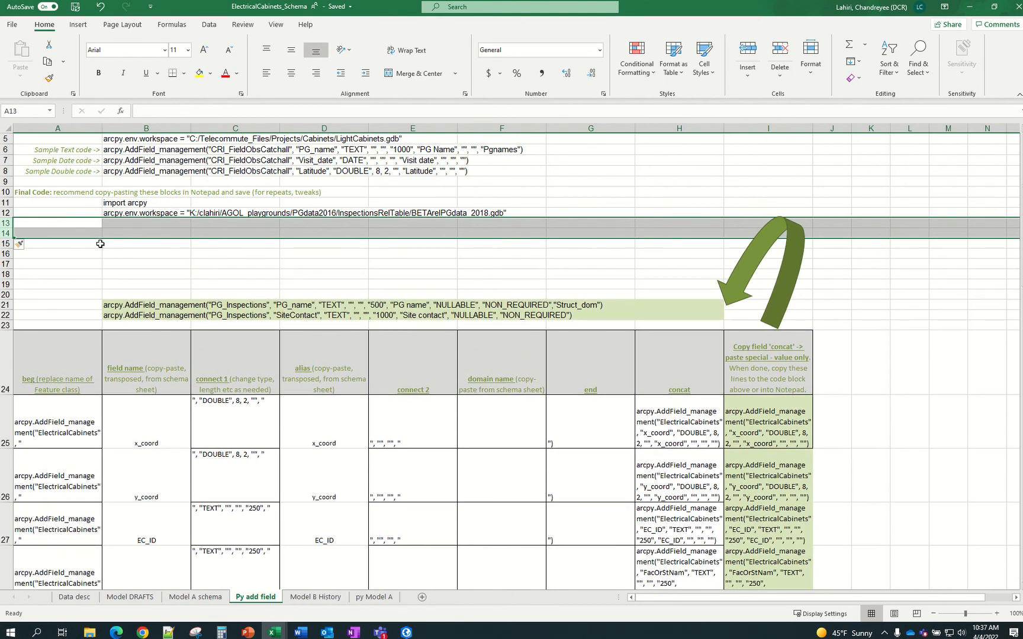
{"action": "key", "text": "ctrl+y"}
Shrink the green curved arrow beside the code block
{"action": "left_click", "coordinate": [802, 266]}
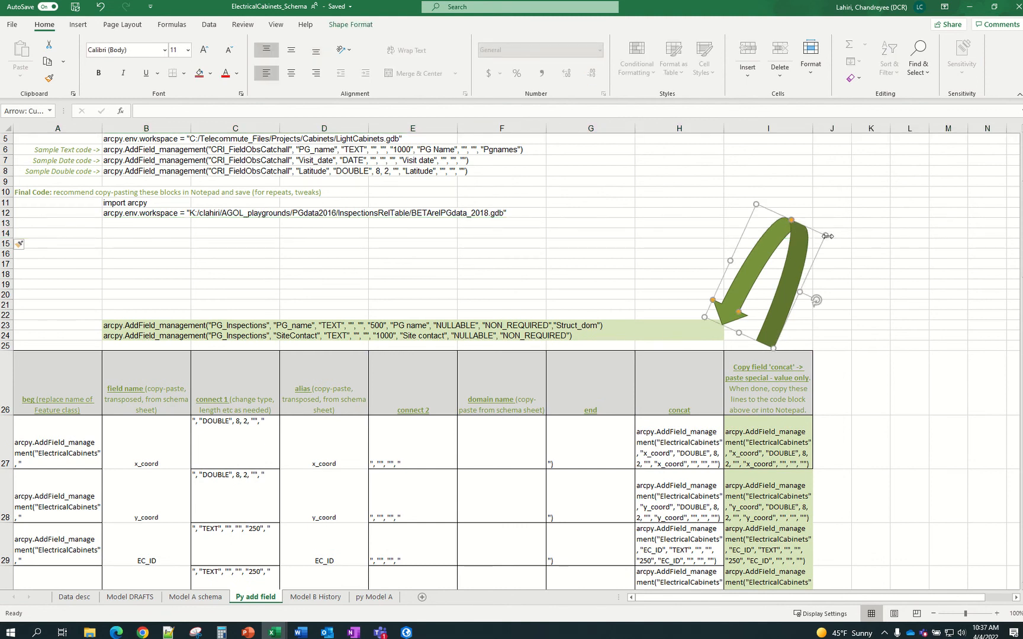
{"action": "left_click_drag", "start_coordinate": [828, 236], "coordinate": [804, 307]}
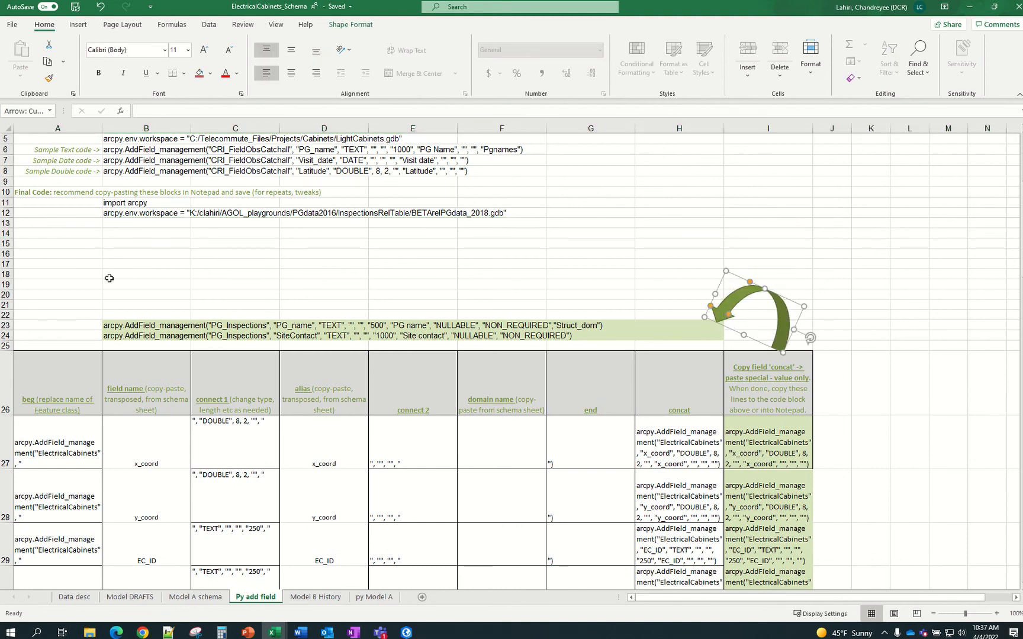
{"action": "left_click", "coordinate": [110, 278]}
Clear the two old PG_Inspections code lines in B23:H24
{"action": "left_click_drag", "start_coordinate": [144, 327], "coordinate": [674, 338]}
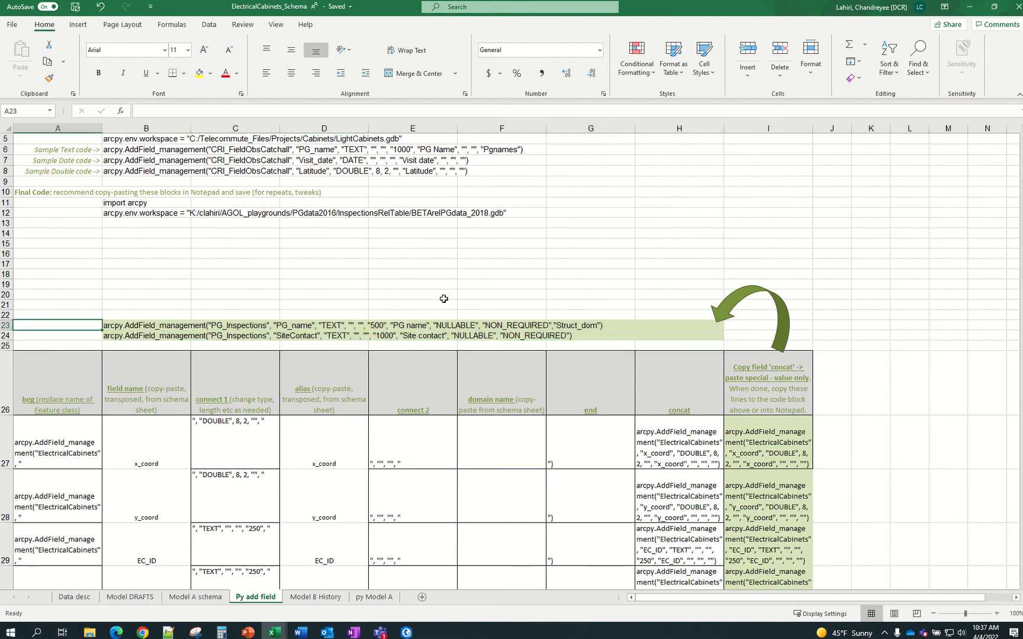
{"action": "left_click", "coordinate": [163, 301]}
{"action": "left_click_drag", "start_coordinate": [137, 323], "coordinate": [716, 334]}
{"action": "key", "text": "Delete"}
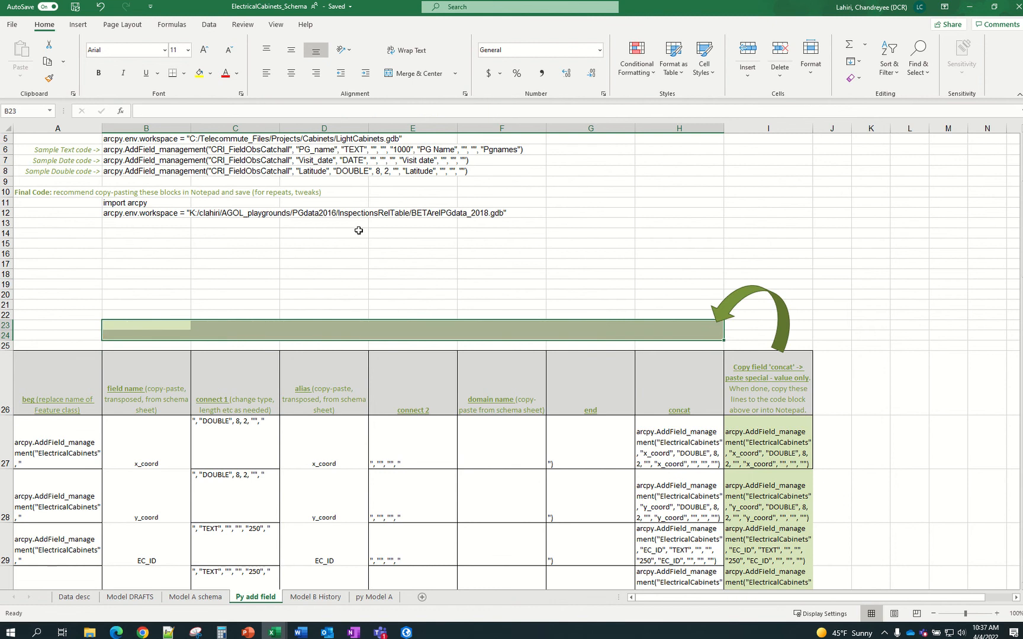
{"action": "left_click", "coordinate": [360, 253]}
{"action": "left_click_drag", "start_coordinate": [121, 225], "coordinate": [130, 321]}
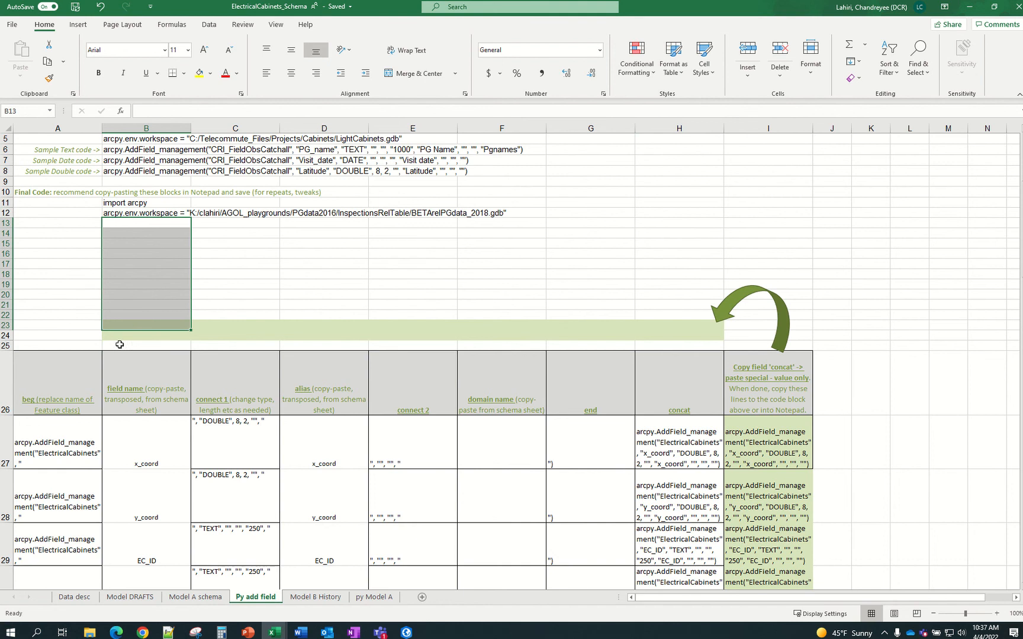
Copy the AddField lines from I27:I37 into B13:B23 with Wrap Text turned off
{"action": "left_click", "coordinate": [737, 442]}
{"action": "scroll", "coordinate": [740, 439], "scroll_direction": "down", "scroll_amount": 6}
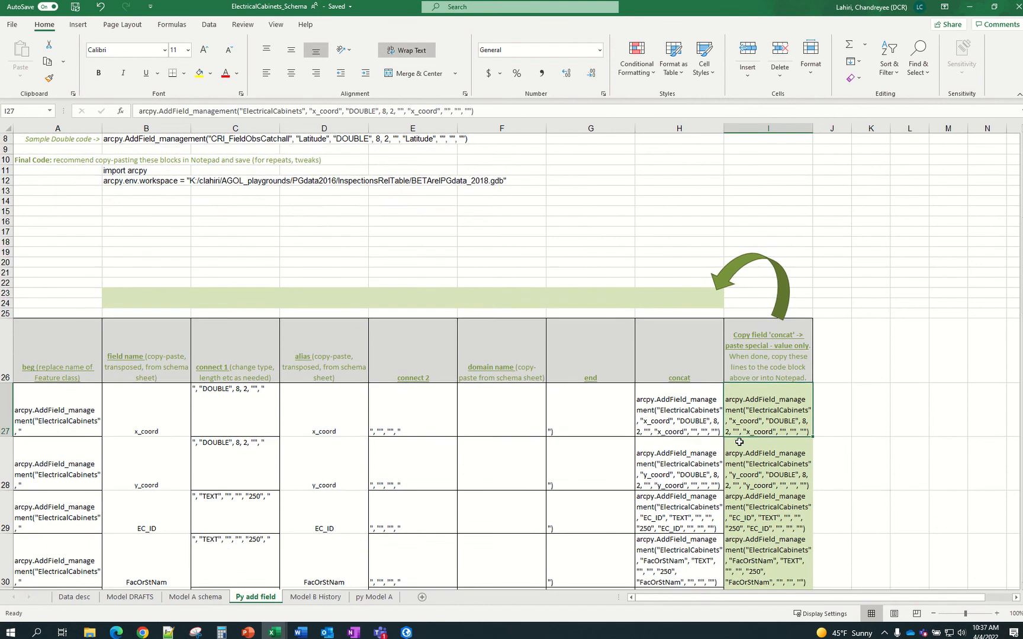
{"action": "scroll", "coordinate": [743, 437], "scroll_direction": "down", "scroll_amount": 6}
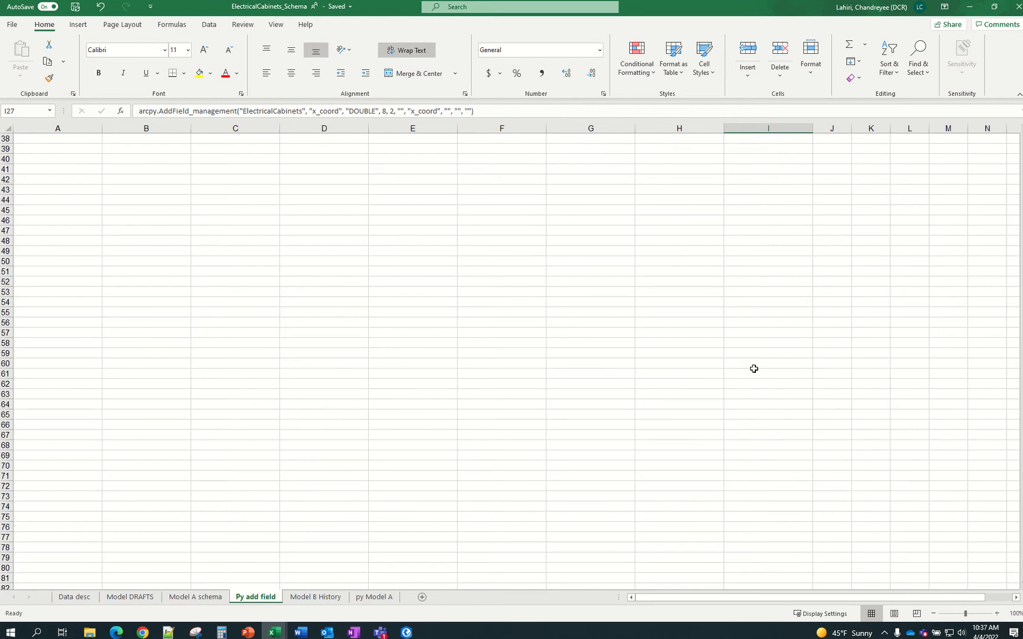
{"action": "scroll", "coordinate": [753, 370], "scroll_direction": "up", "scroll_amount": 4}
{"action": "scroll", "coordinate": [814, 452], "scroll_direction": "down", "scroll_amount": 1}
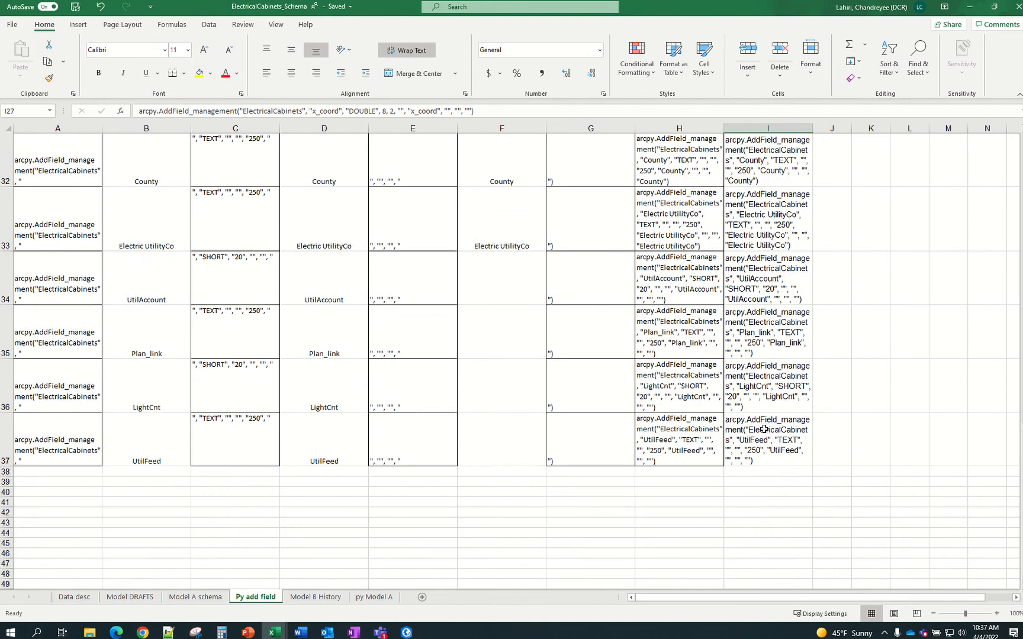
{"action": "scroll", "coordinate": [796, 355], "scroll_direction": "up", "scroll_amount": 2}
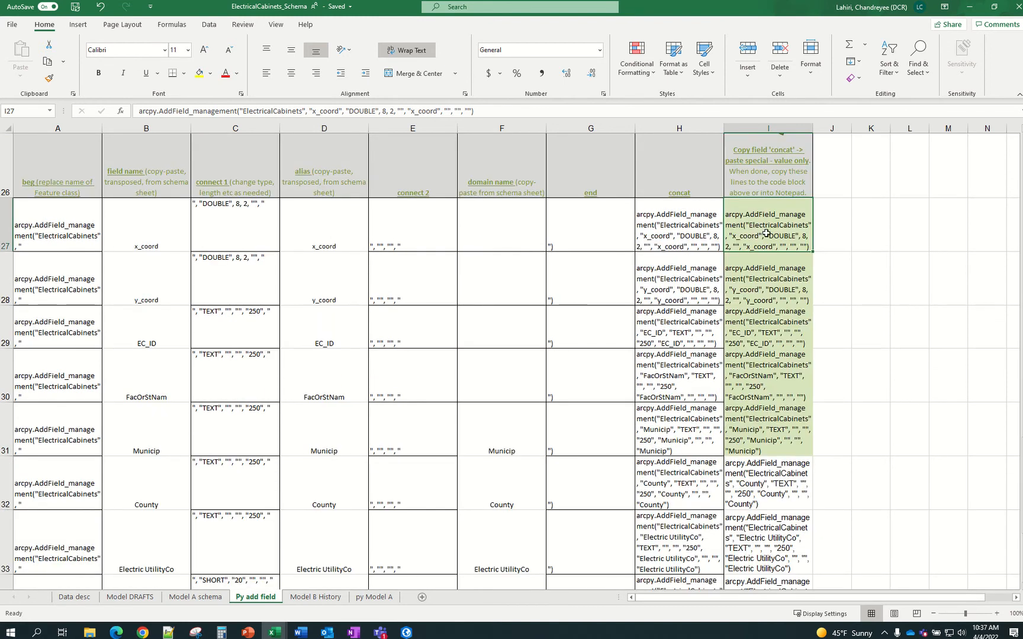
{"action": "left_click_drag", "start_coordinate": [766, 234], "coordinate": [742, 551]}
{"action": "key", "text": "ctrl+c"}
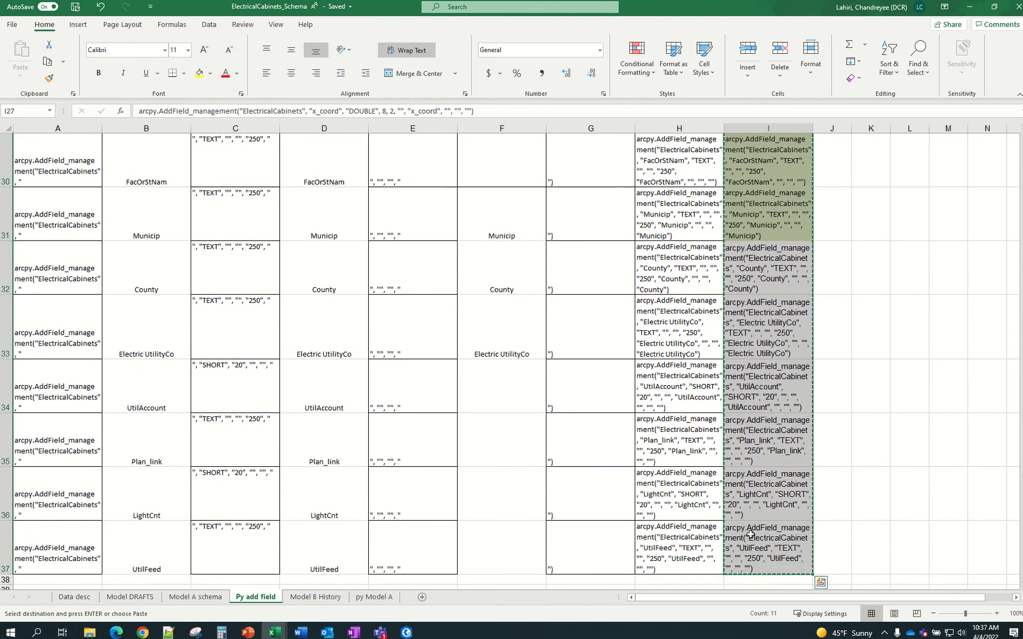
{"action": "scroll", "coordinate": [511, 407], "scroll_direction": "up", "scroll_amount": 9}
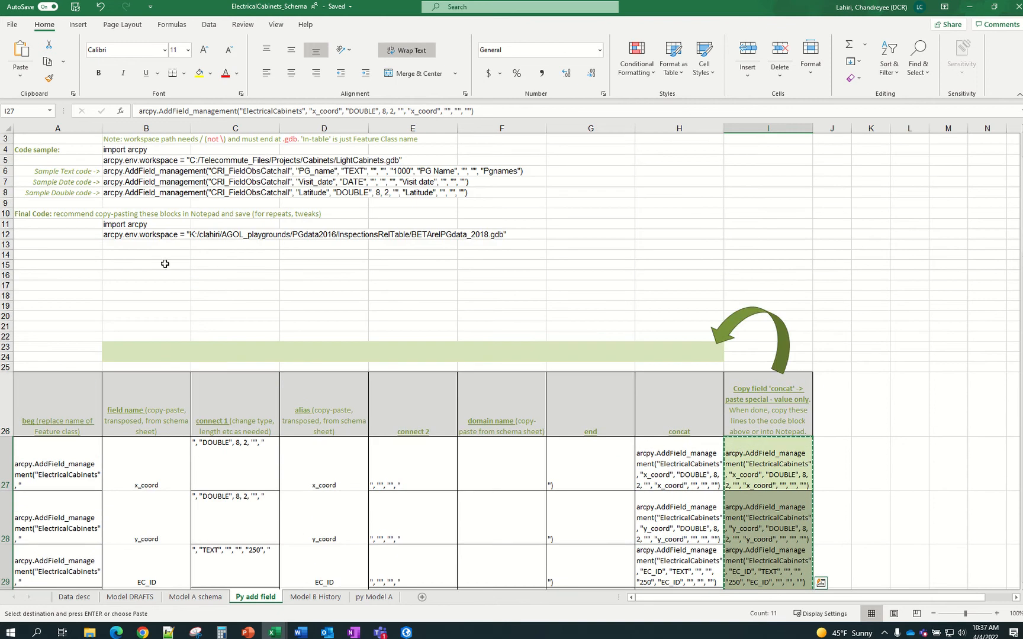
{"action": "left_click", "coordinate": [131, 244]}
{"action": "key", "text": "ctrl+v"}
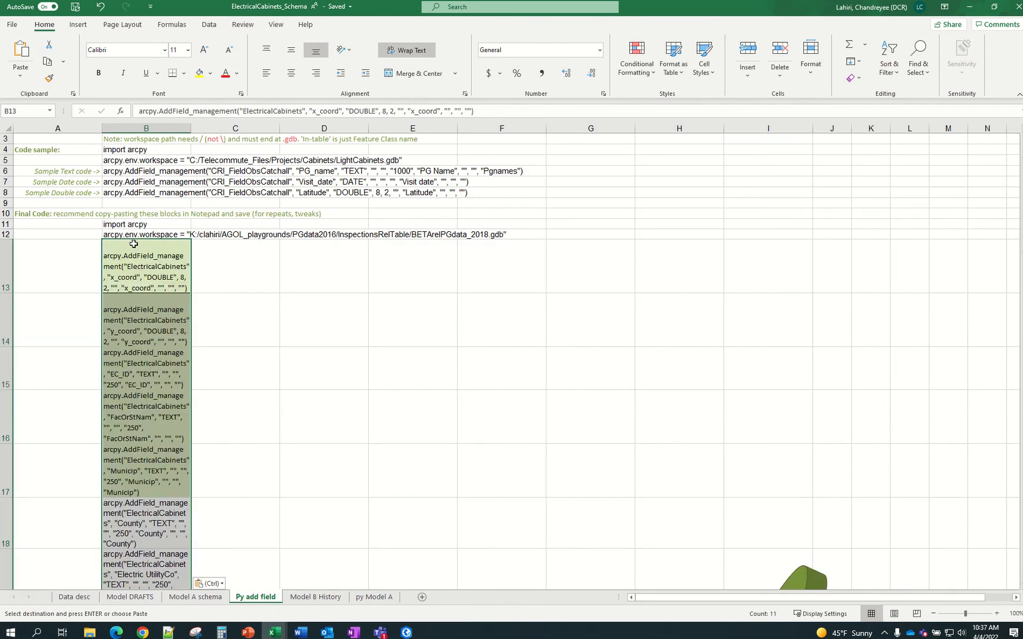
{"action": "left_click", "coordinate": [407, 52]}
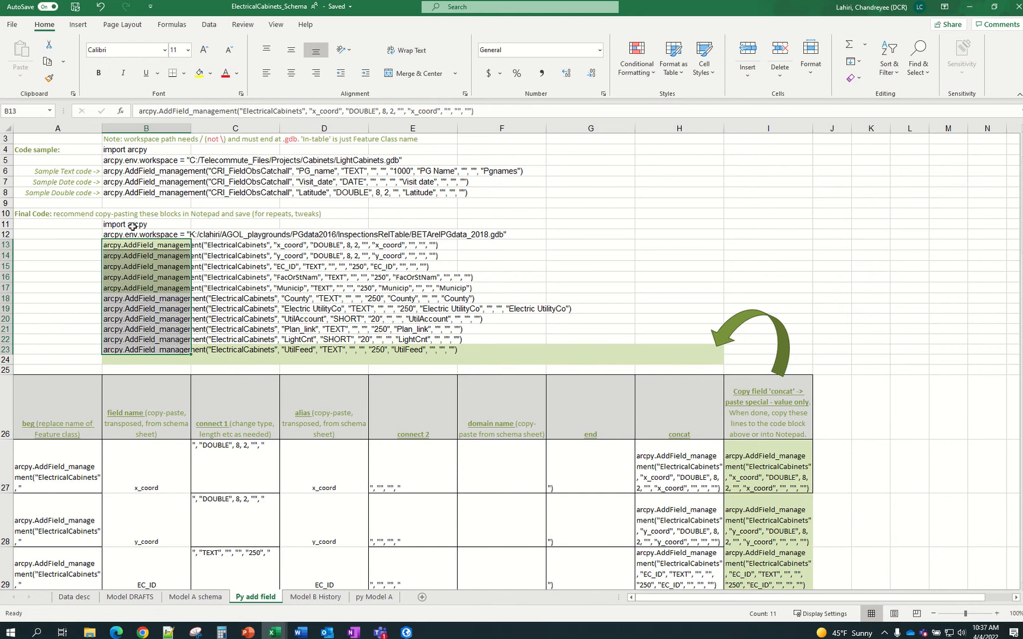
Fill the B11:H24 code block light green, then switch to ArcGIS Pro
{"action": "left_click_drag", "start_coordinate": [133, 227], "coordinate": [678, 359]}
{"action": "left_click", "coordinate": [211, 74]}
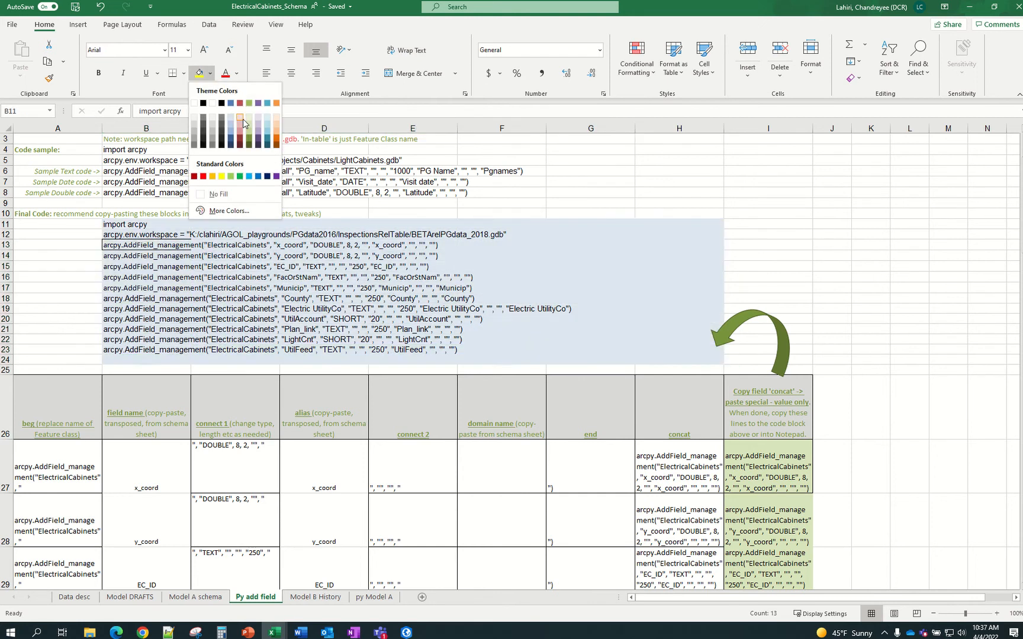
{"action": "left_click", "coordinate": [248, 122]}
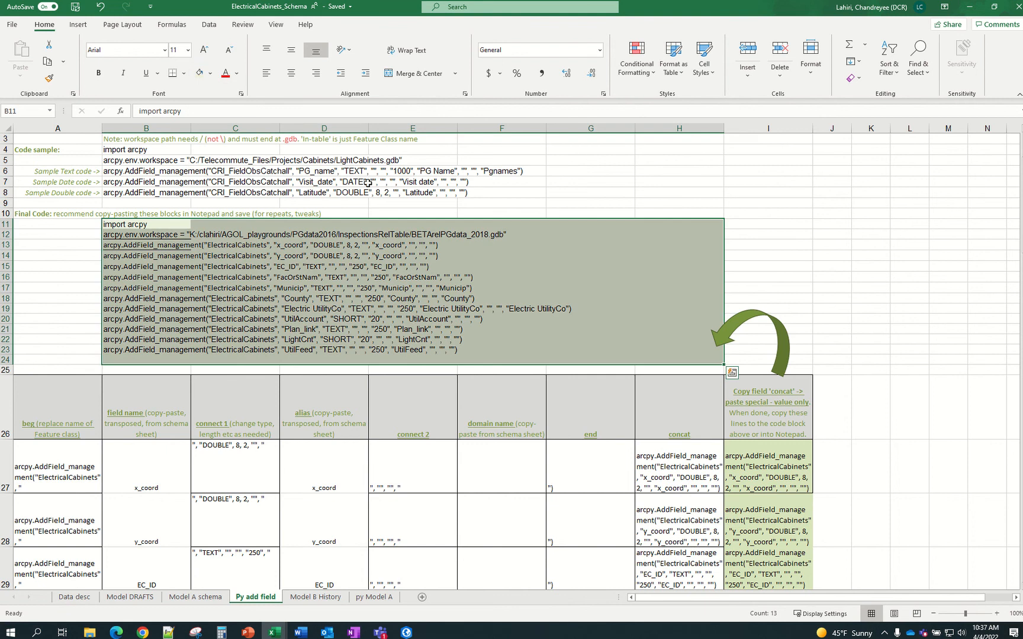
{"action": "left_click", "coordinate": [800, 252]}
{"action": "left_click", "coordinate": [409, 632]}
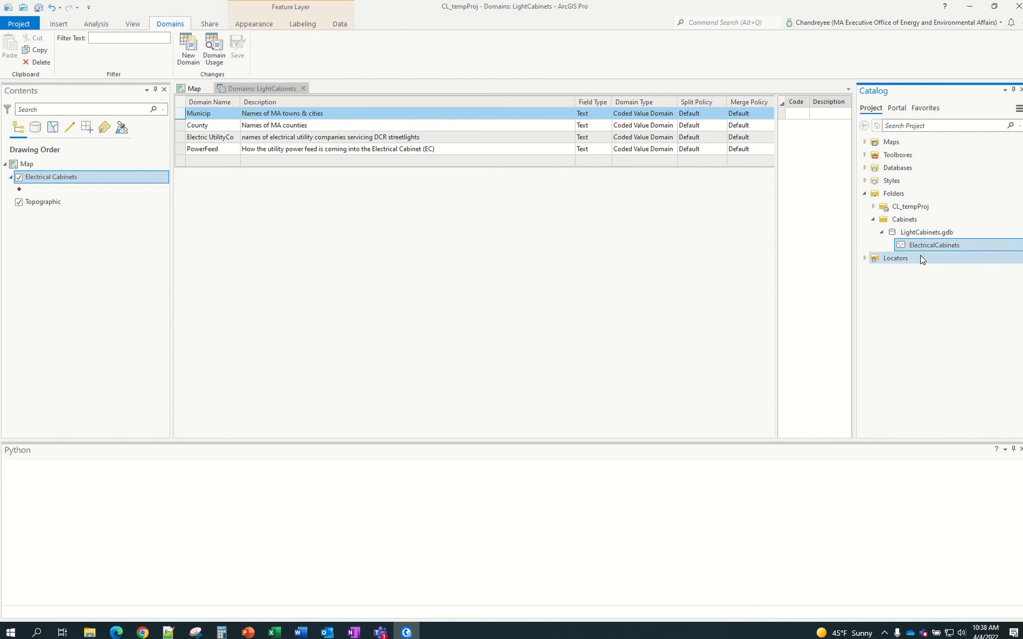
View the ElectricalCabinets feature class info in LightCabinets.gdb, then return to the Excel workbook
{"action": "mouse_move", "coordinate": [925, 250]}
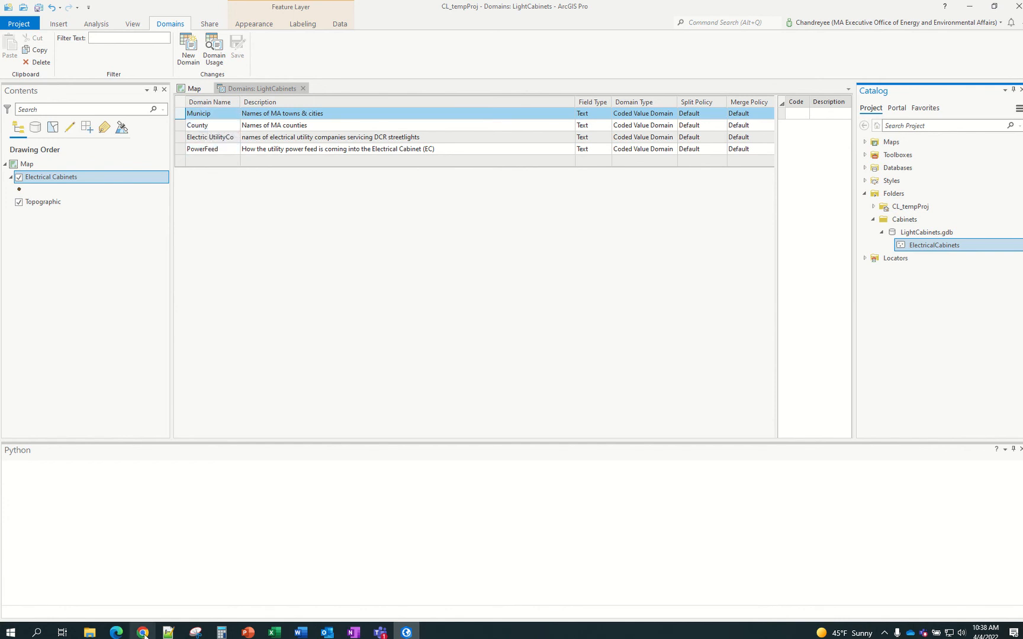
{"action": "left_click", "coordinate": [333, 577]}
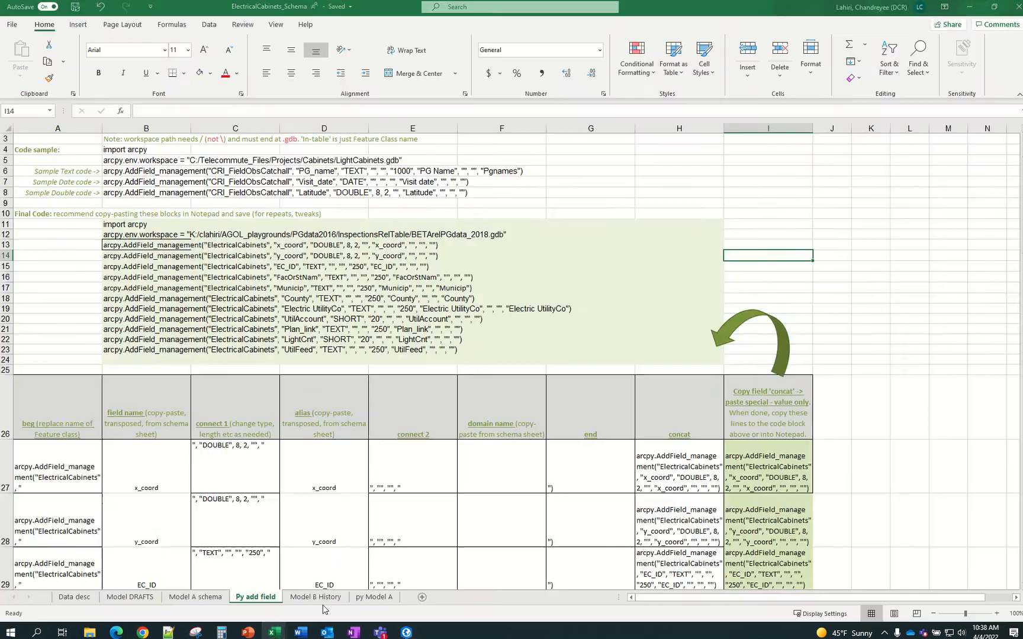
Copy the PowerFeed field name from K2 on the Model A schema sheet into B38
{"action": "scroll", "coordinate": [290, 502], "scroll_direction": "down", "scroll_amount": 6}
{"action": "scroll", "coordinate": [290, 502], "scroll_direction": "down", "scroll_amount": 12}
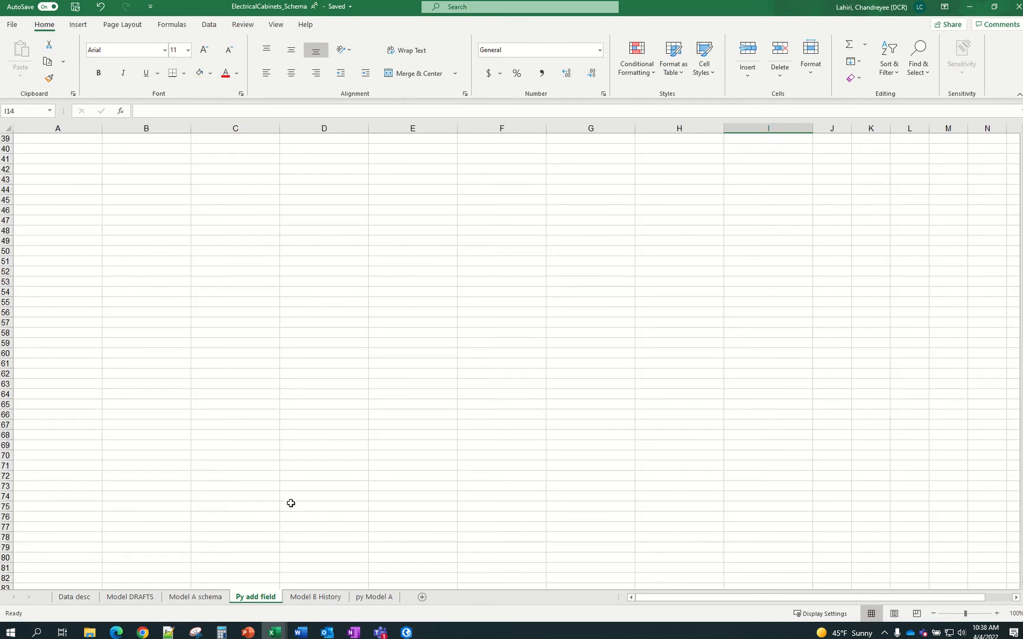
{"action": "scroll", "coordinate": [291, 502], "scroll_direction": "up", "scroll_amount": 7}
{"action": "left_click", "coordinate": [193, 600]}
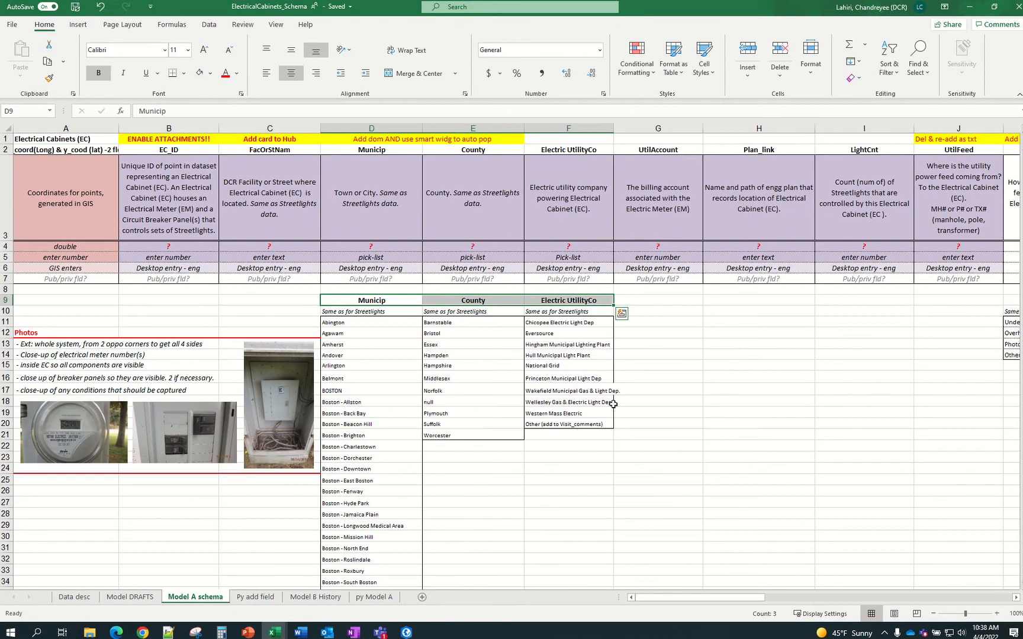
{"action": "left_click_drag", "start_coordinate": [750, 600], "coordinate": [777, 598]}
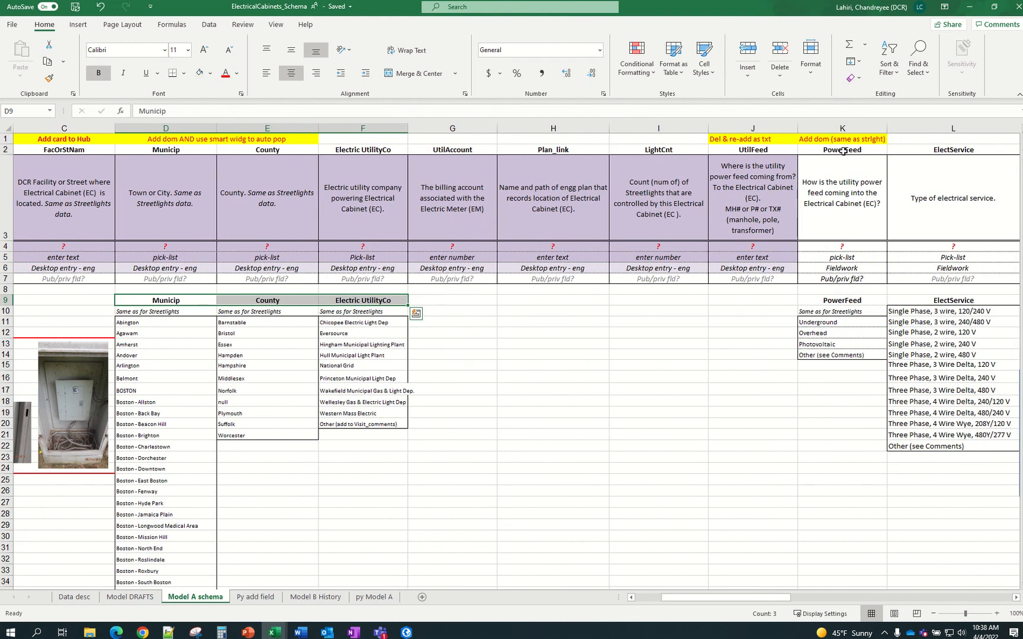
{"action": "left_click", "coordinate": [843, 151]}
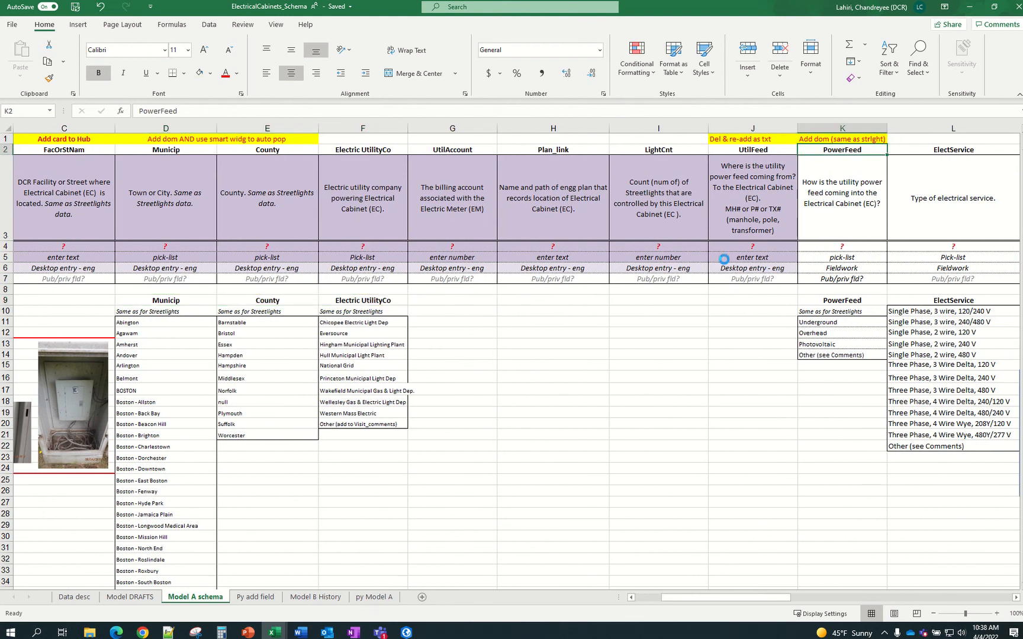
{"action": "key", "text": "ctrl+c"}
{"action": "left_click", "coordinate": [272, 599]}
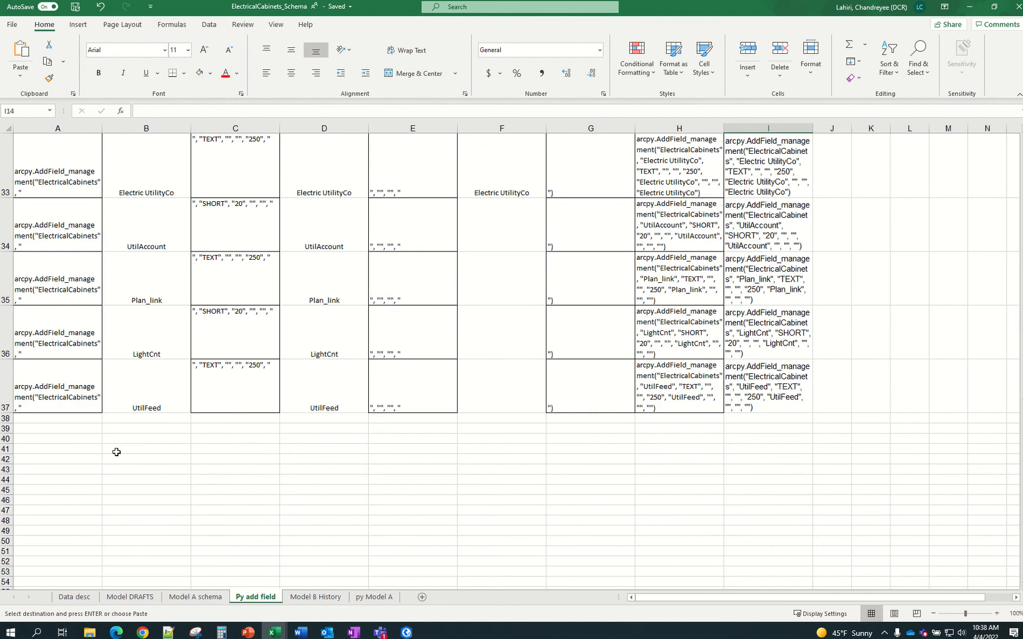
{"action": "left_click", "coordinate": [124, 419]}
{"action": "key", "text": "ctrl+v"}
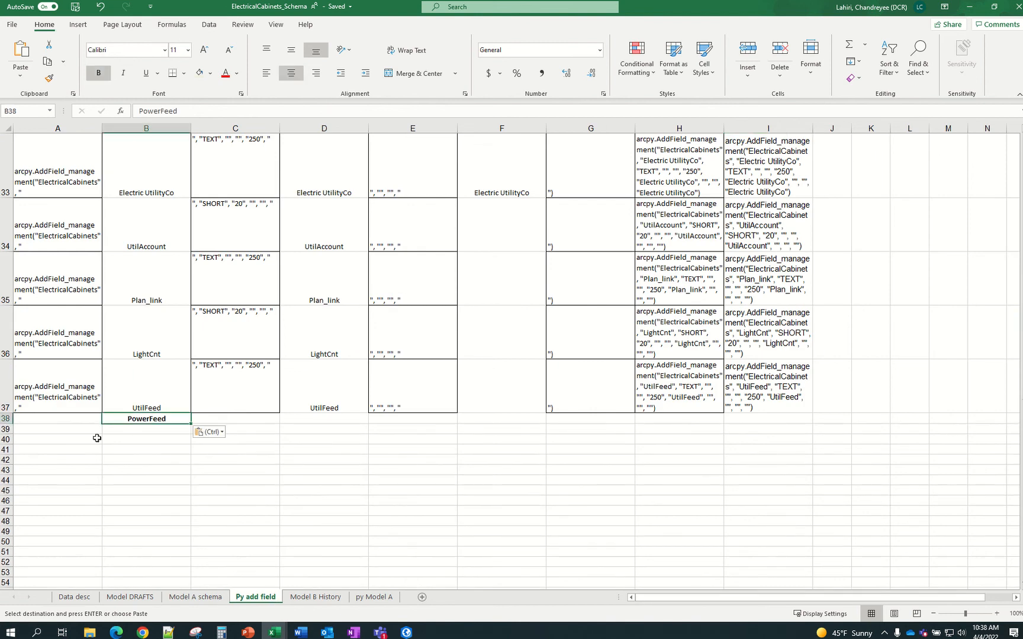
Fill the arcpy prefix from A37 down into A38 and unbold PowerFeed in B38
{"action": "left_click", "coordinate": [68, 418]}
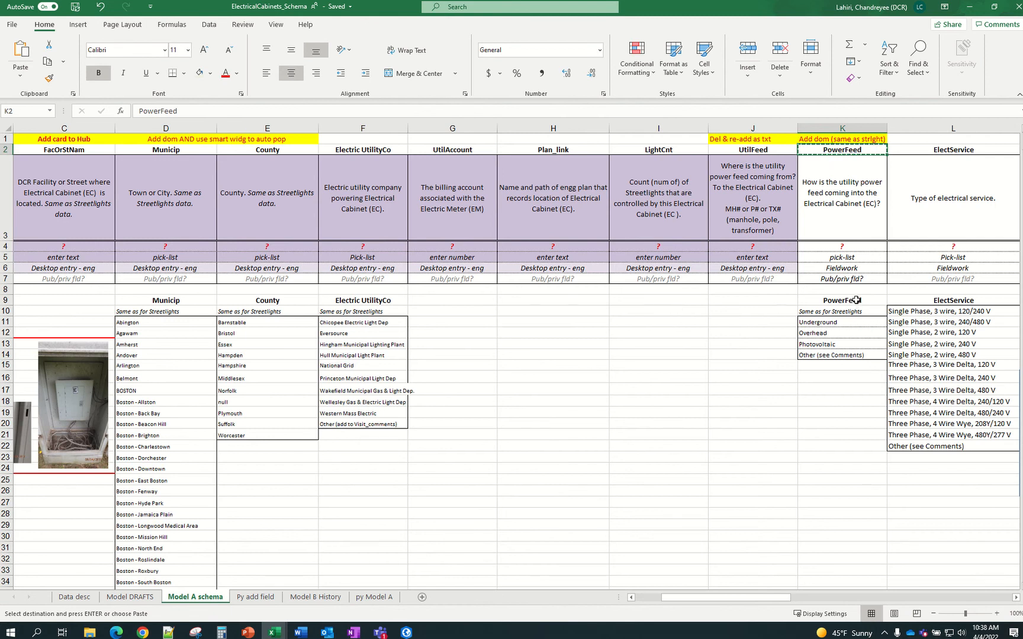
{"action": "left_click", "coordinate": [256, 596]}
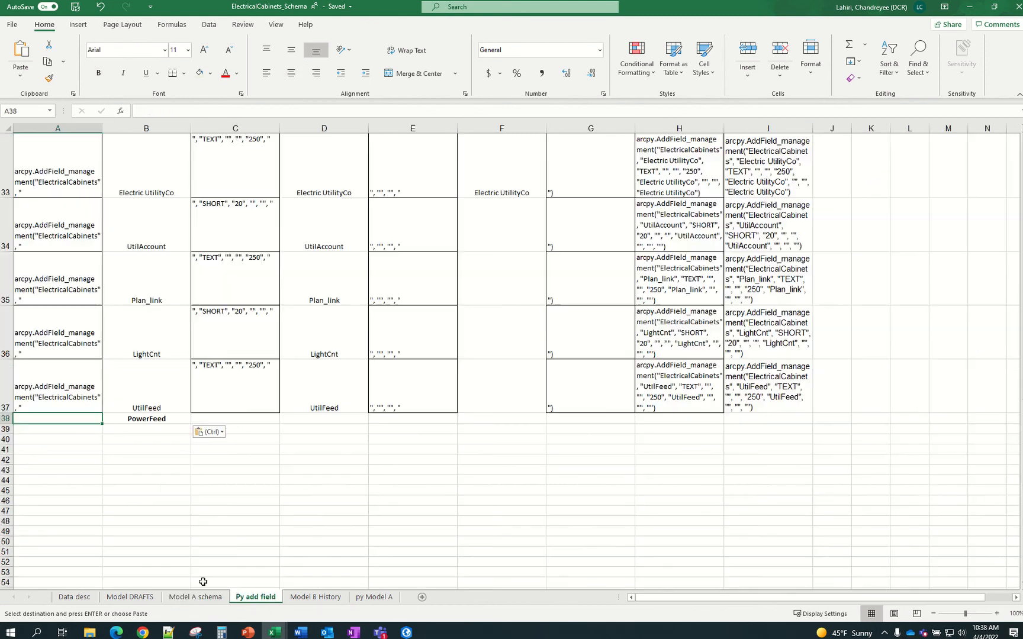
{"action": "left_click", "coordinate": [86, 399]}
{"action": "left_click_drag", "start_coordinate": [102, 415], "coordinate": [224, 411]}
{"action": "left_click", "coordinate": [244, 405]}
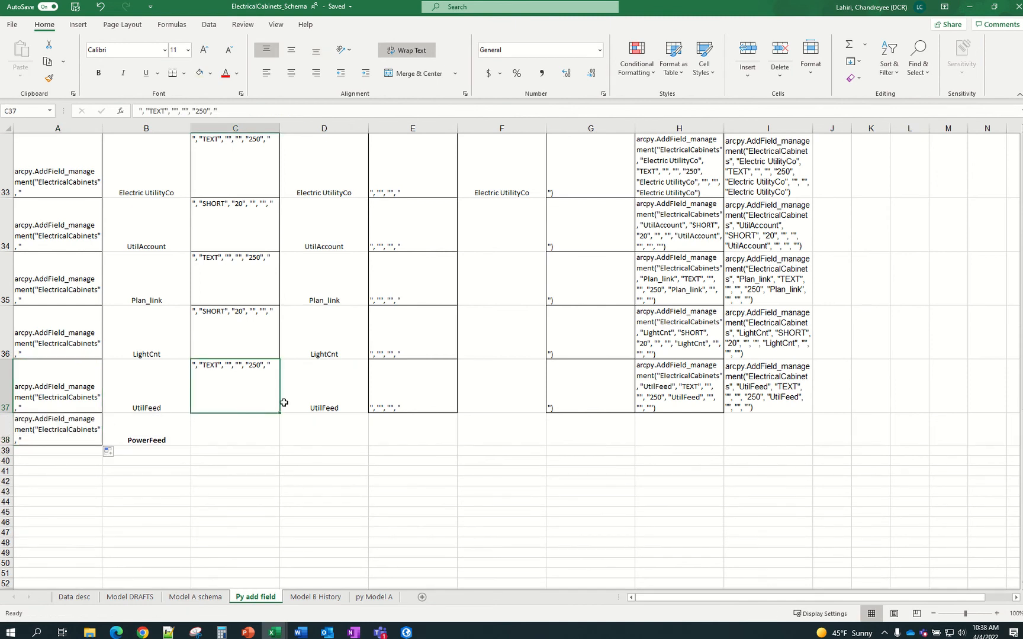
{"action": "left_click", "coordinate": [150, 437]}
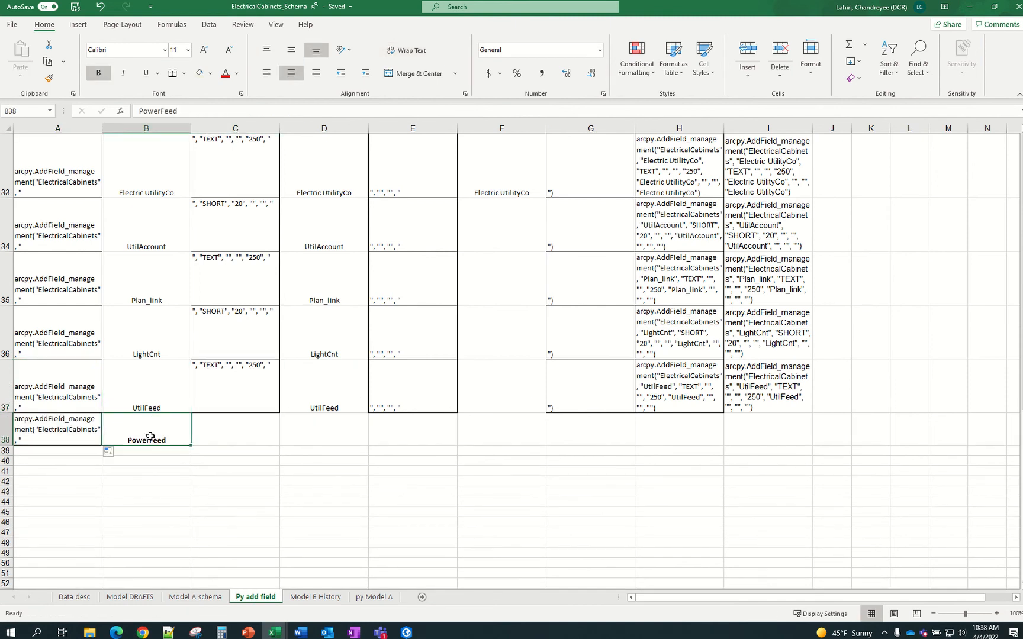
{"action": "key", "text": "ctrl+b"}
{"action": "left_click", "coordinate": [249, 394]}
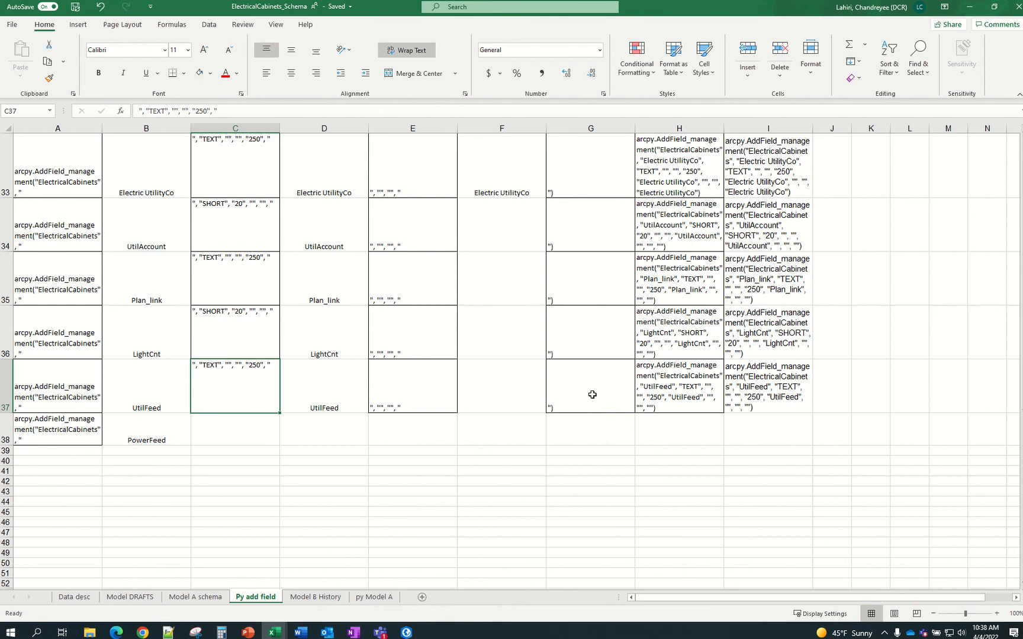
Copy row 37's type settings and concat formula (C37:H37) into C38:H38
{"action": "left_click", "coordinate": [195, 597]}
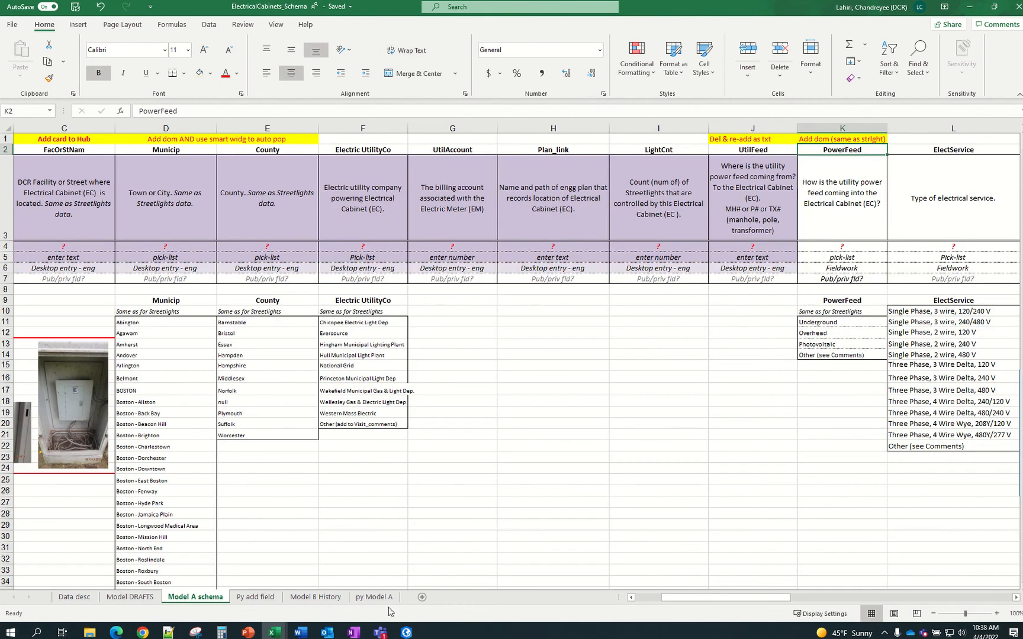
{"action": "left_click", "coordinate": [258, 598]}
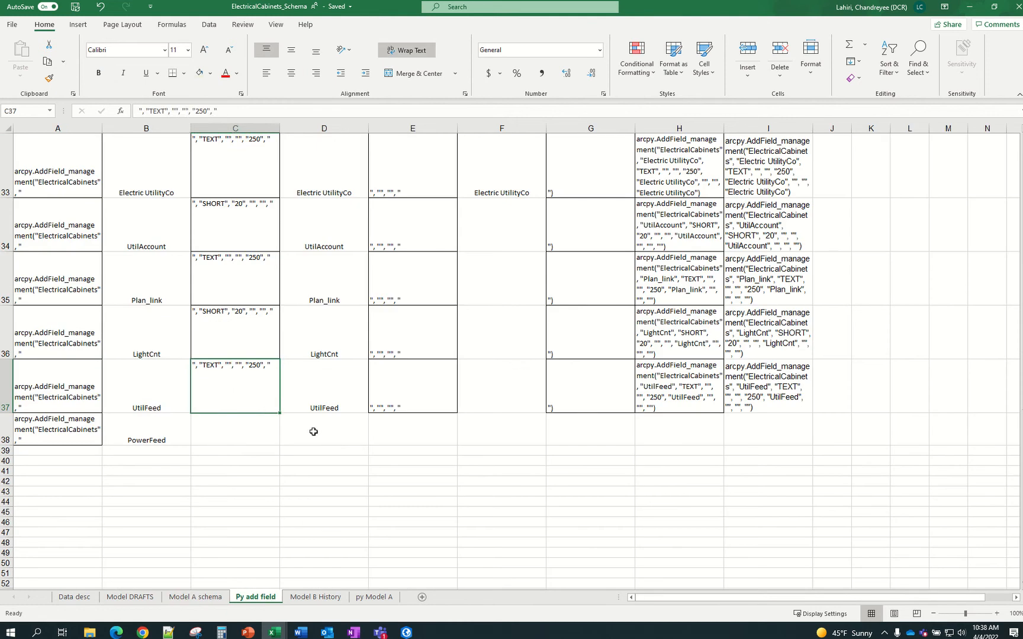
{"action": "left_click", "coordinate": [164, 398]}
{"action": "left_click", "coordinate": [228, 387]}
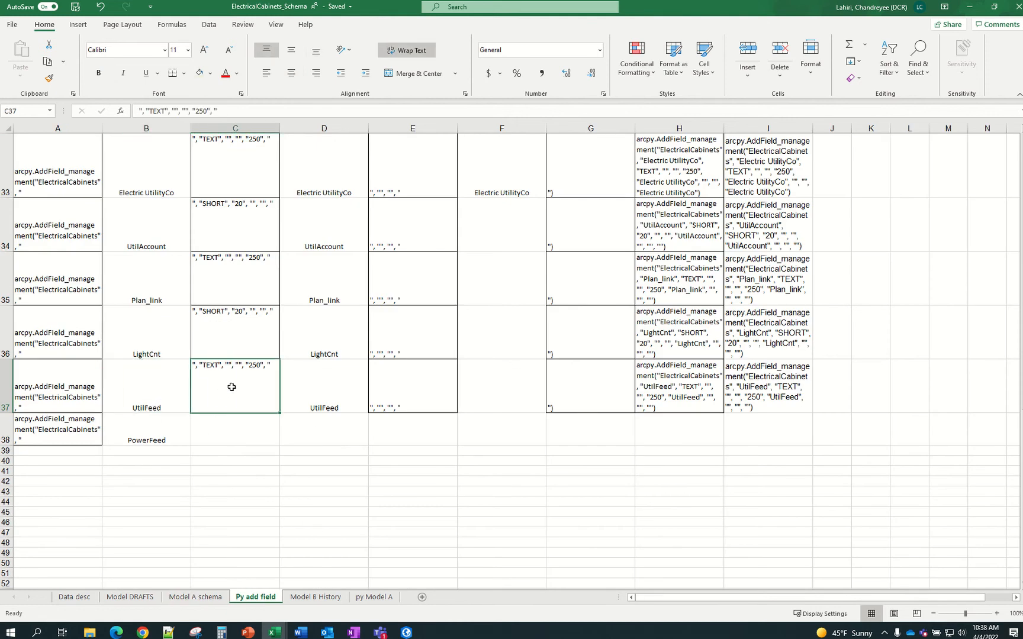
{"action": "left_click", "coordinate": [689, 401], "text": "shift"}
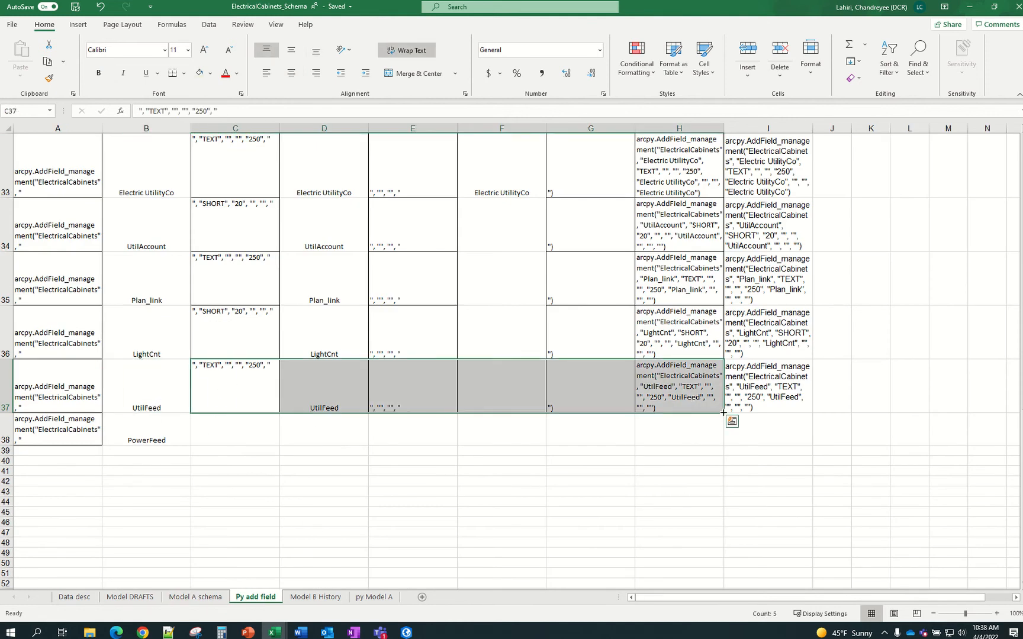
{"action": "key", "text": "ctrl+c"}
{"action": "left_click", "coordinate": [247, 430]}
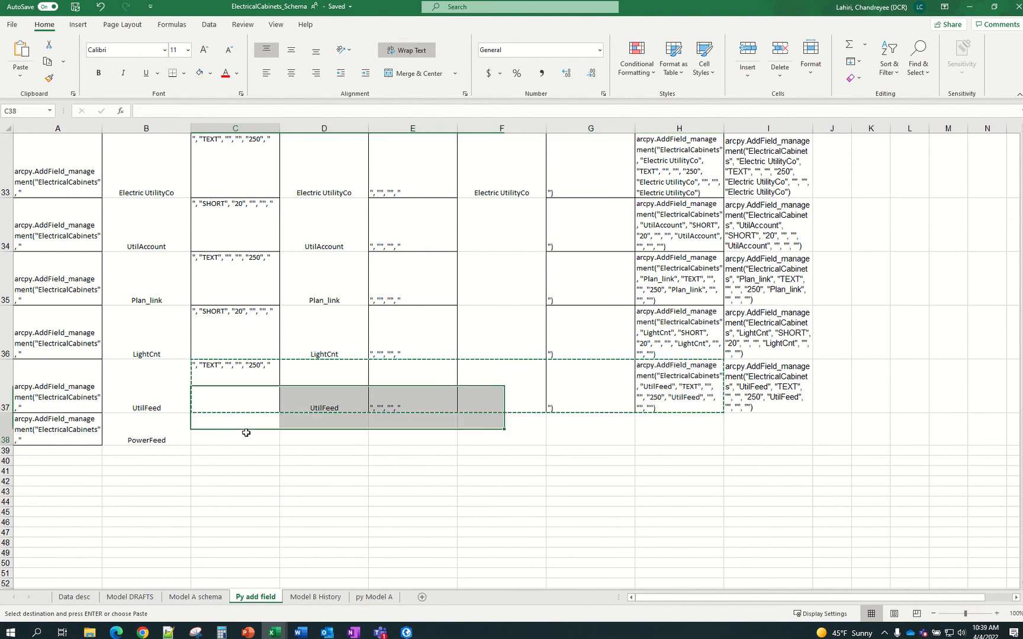
{"action": "key", "text": "ctrl+v"}
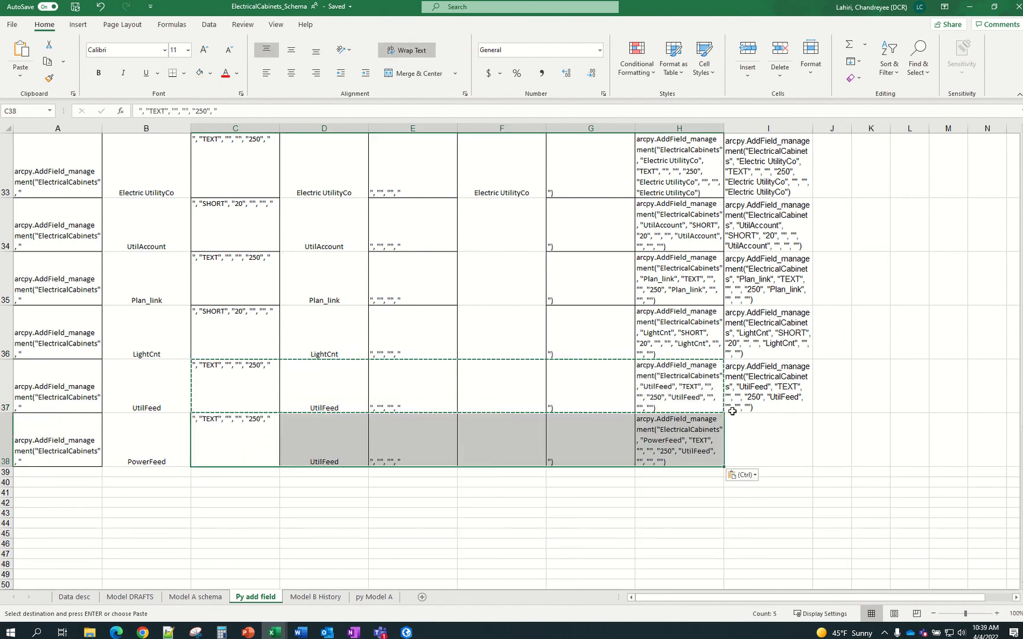
{"action": "left_click", "coordinate": [767, 400]}
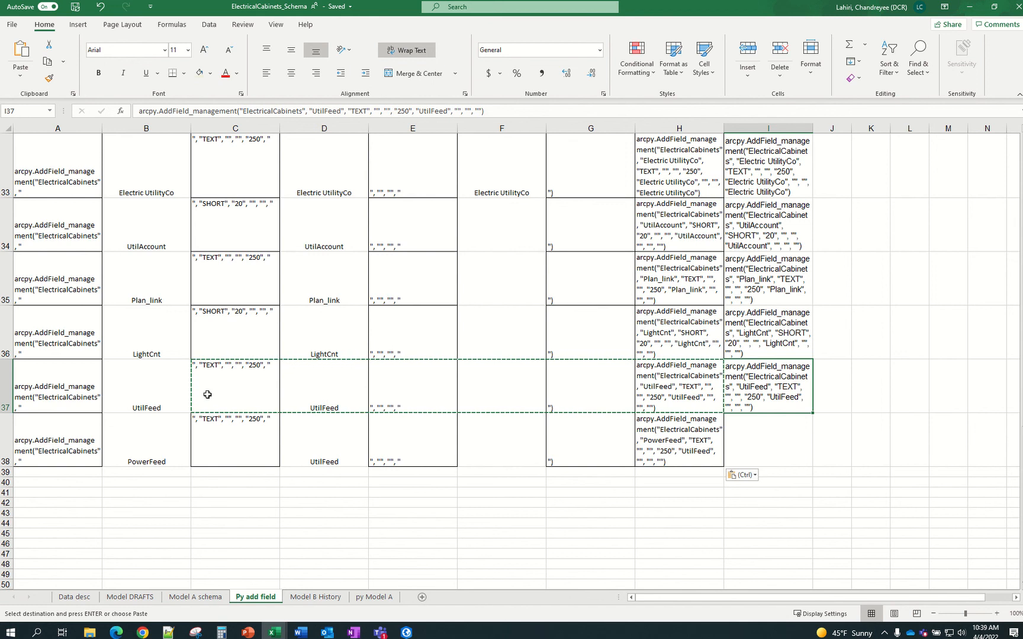
{"action": "left_click", "coordinate": [680, 456]}
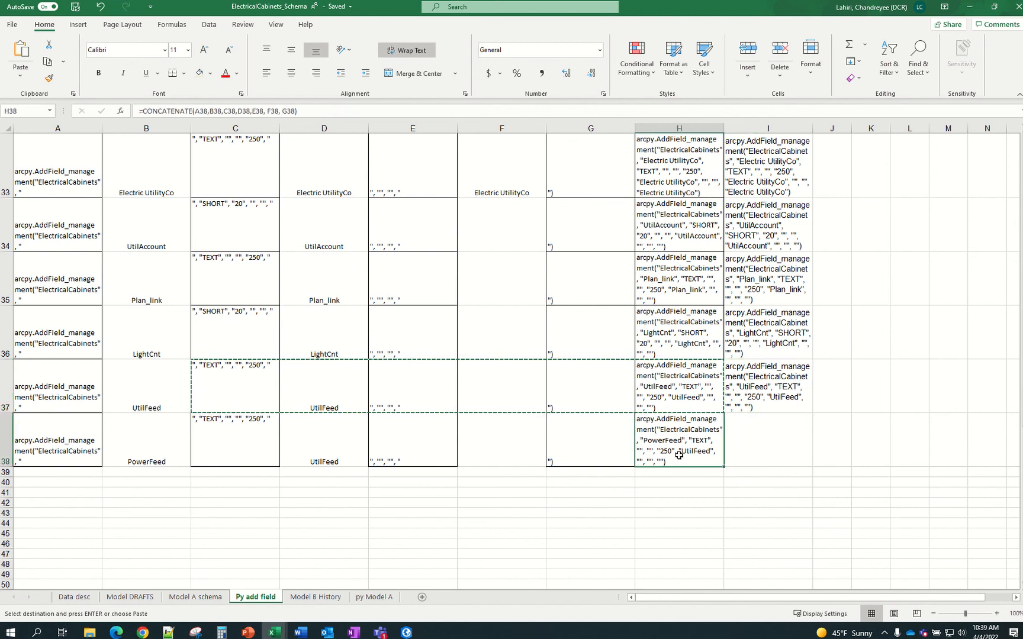
Paste the PowerFeed AddField line from H38 into I38 as a plain value
{"action": "key", "text": "ctrl+c"}
{"action": "right_click", "coordinate": [763, 452]}
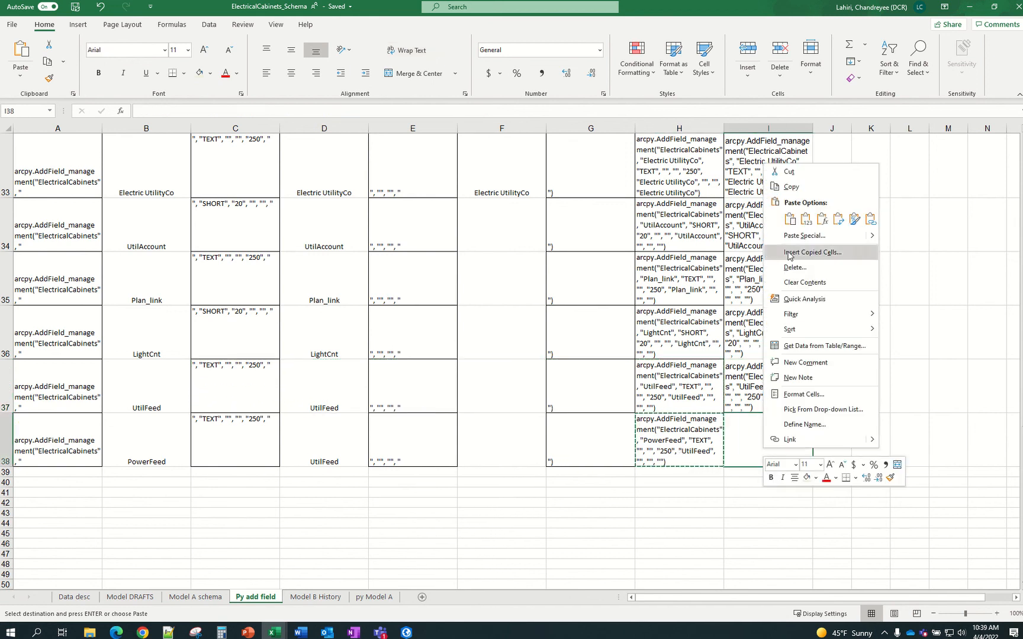
{"action": "left_click", "coordinate": [809, 222]}
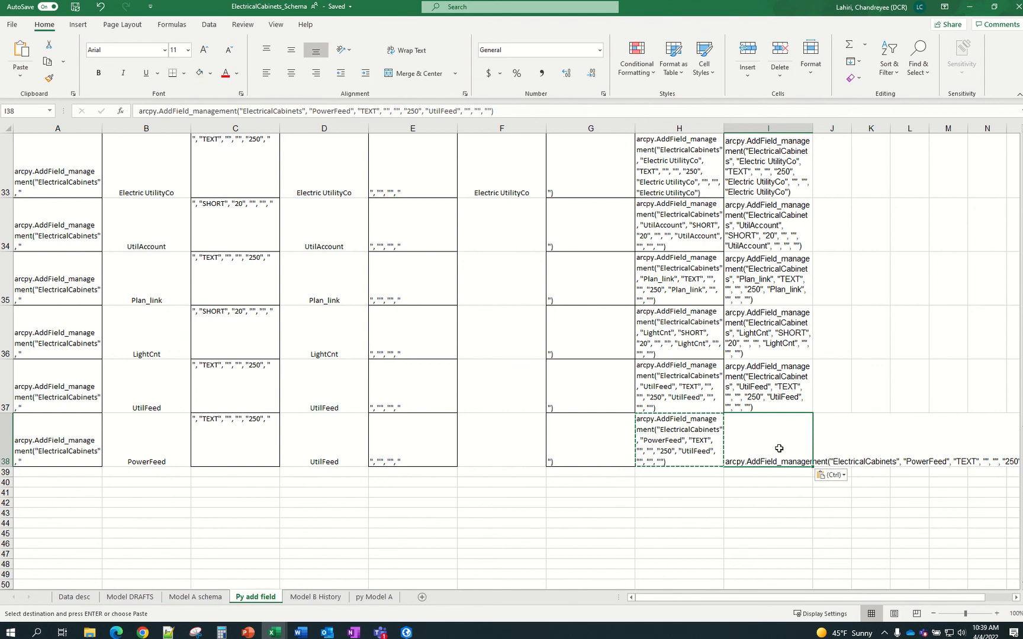
Paste the PowerFeed line as a value into B24, the last line of the final code block
{"action": "scroll", "coordinate": [769, 444], "scroll_direction": "up", "scroll_amount": 2}
{"action": "scroll", "coordinate": [767, 446], "scroll_direction": "up", "scroll_amount": 2}
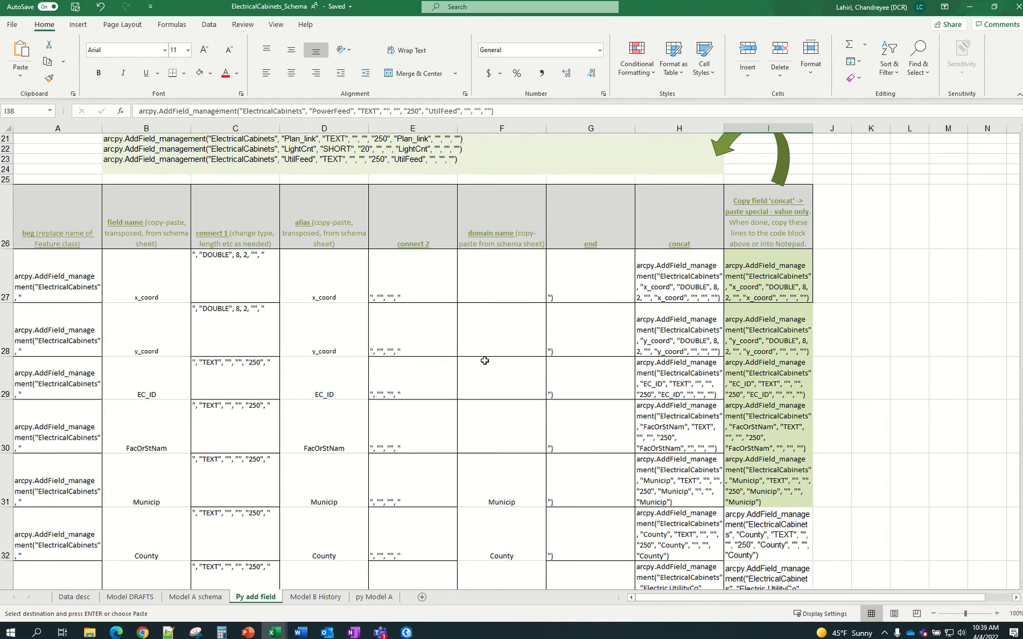
{"action": "left_click", "coordinate": [114, 168]}
{"action": "right_click", "coordinate": [114, 168]}
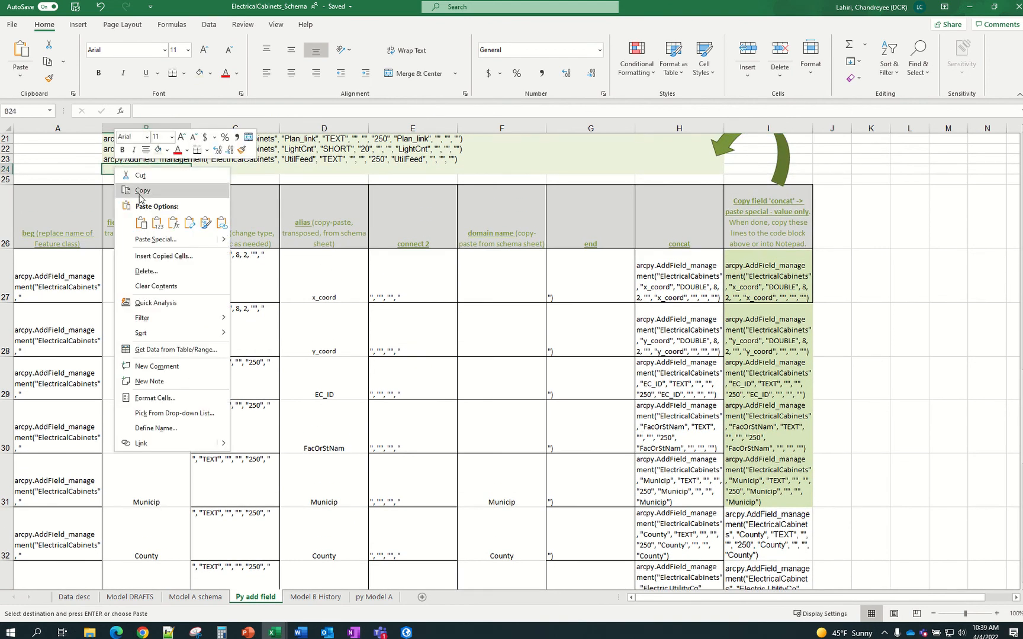
{"action": "left_click", "coordinate": [158, 226]}
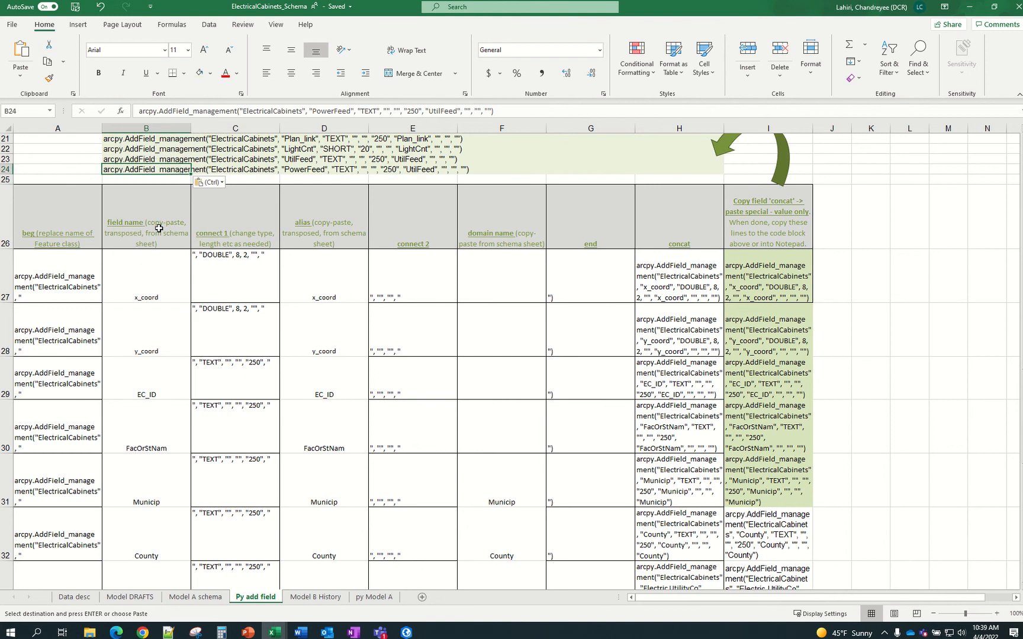
{"action": "left_click", "coordinate": [930, 265]}
{"action": "scroll", "coordinate": [896, 295], "scroll_direction": "up", "scroll_amount": 2}
{"action": "scroll", "coordinate": [896, 295], "scroll_direction": "up", "scroll_amount": 3}
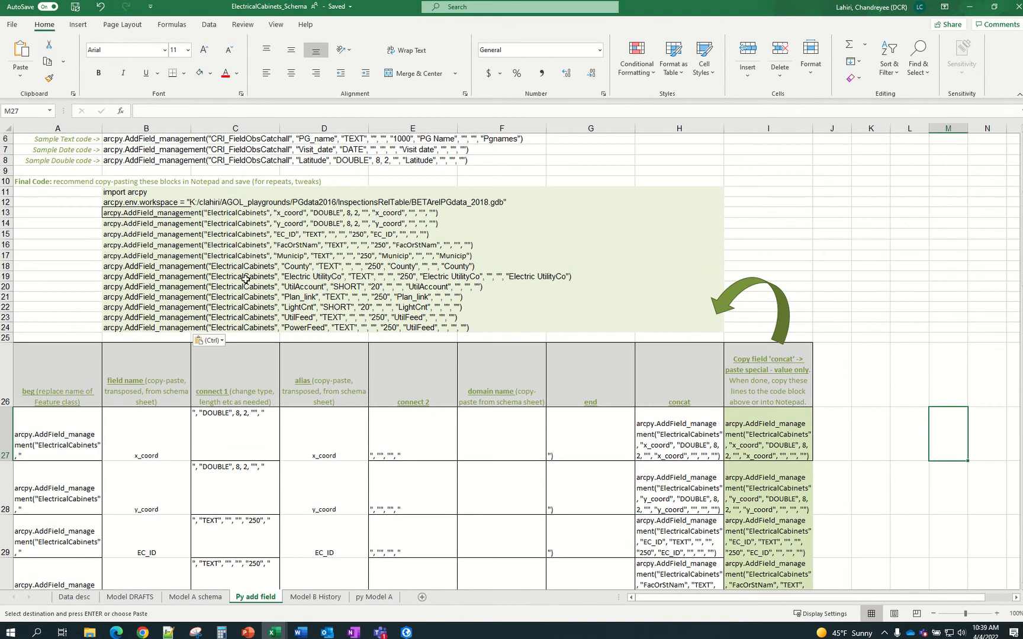
{"action": "left_click", "coordinate": [90, 215]}
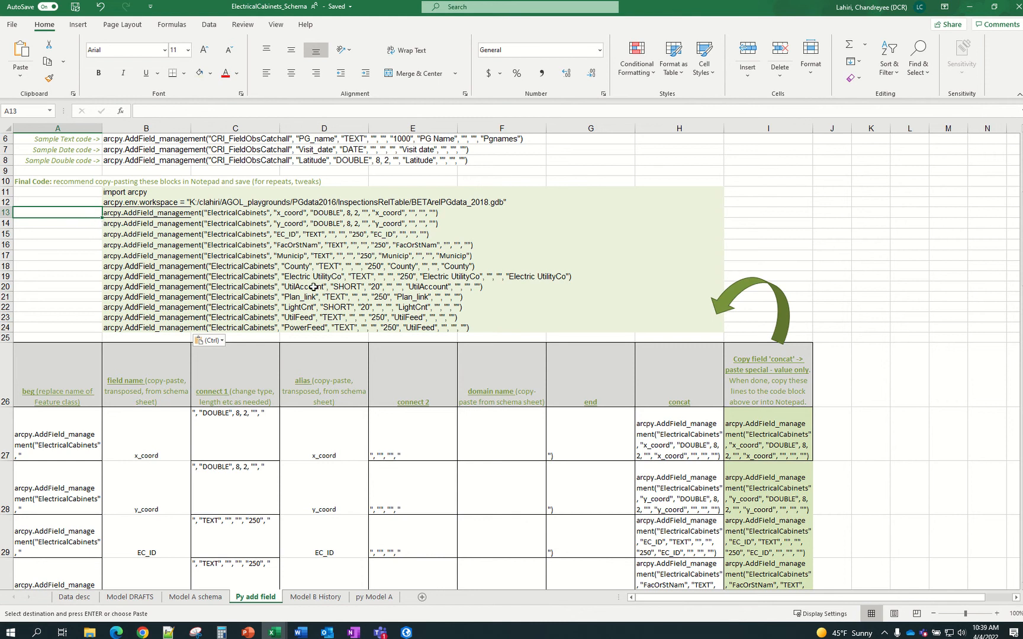
{"action": "scroll", "coordinate": [207, 516], "scroll_direction": "down", "scroll_amount": 1}
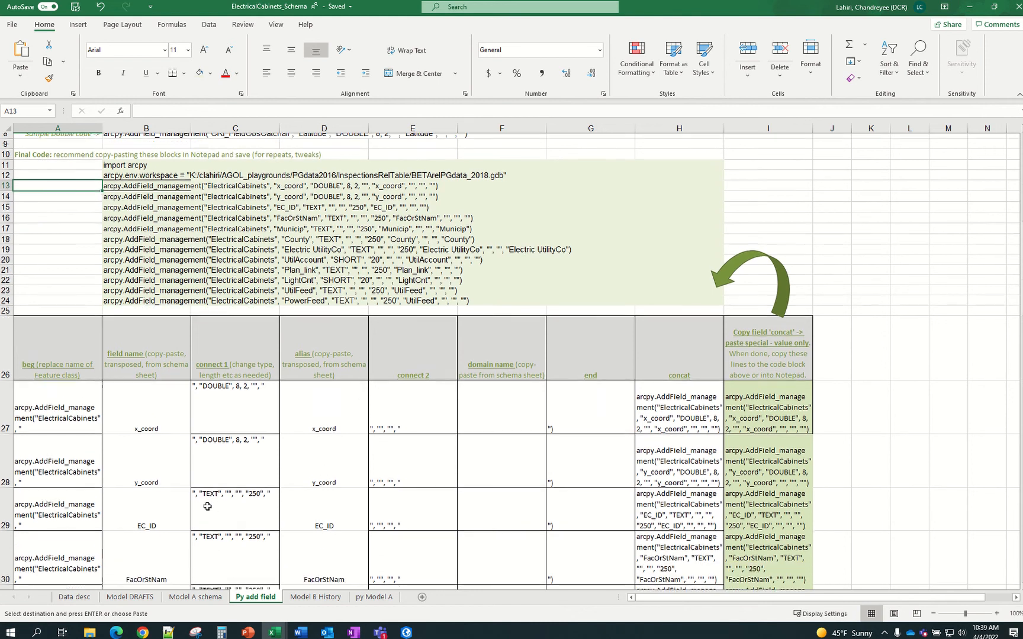
{"action": "scroll", "coordinate": [219, 468], "scroll_direction": "down", "scroll_amount": 5}
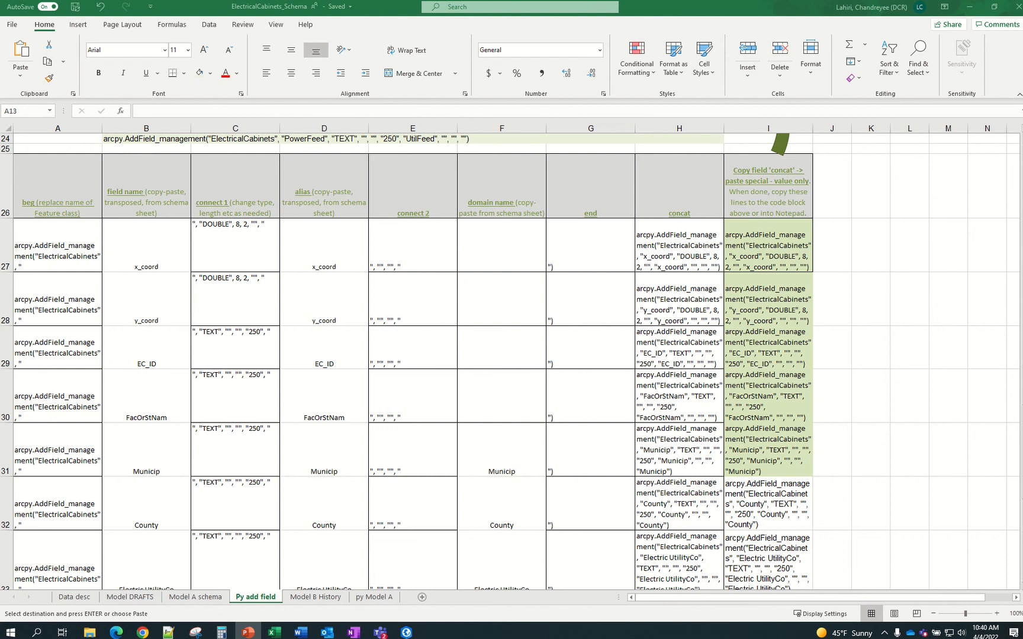
{"action": "key", "text": "ctrl+v"}
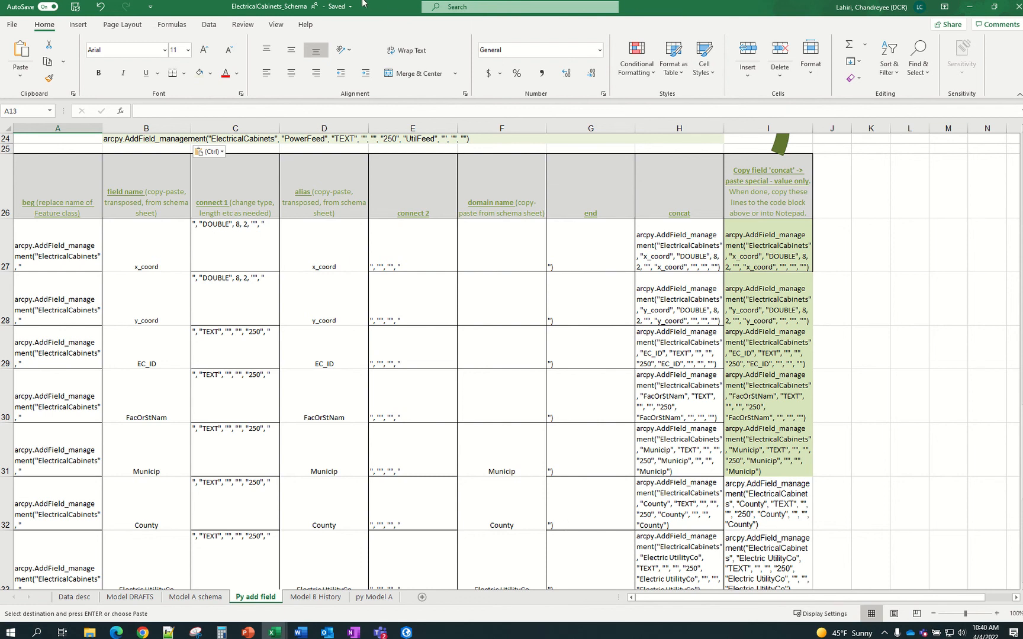
{"action": "mouse_move", "coordinate": [362, 6]}
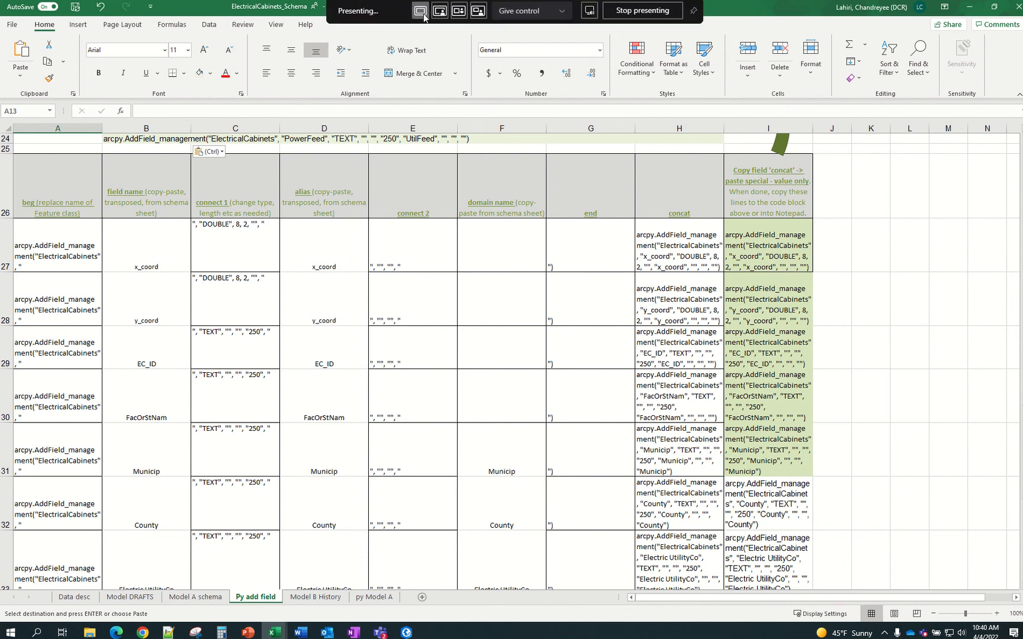
{"action": "left_click", "coordinate": [984, 258]}
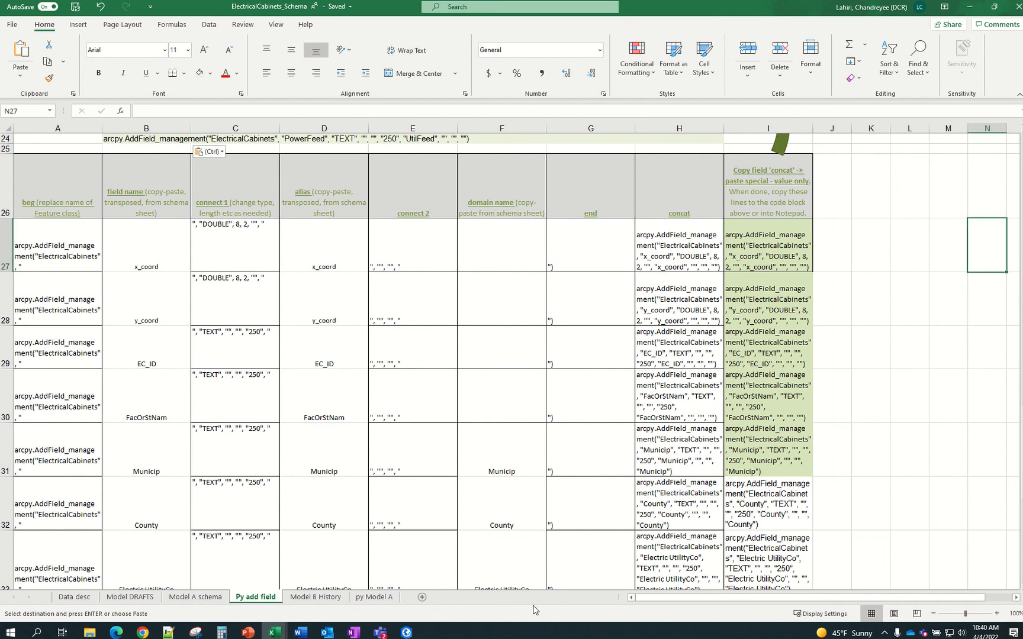
{"action": "left_click_drag", "start_coordinate": [769, 10], "coordinate": [725, 82]}
{"action": "left_click", "coordinate": [956, 83]}
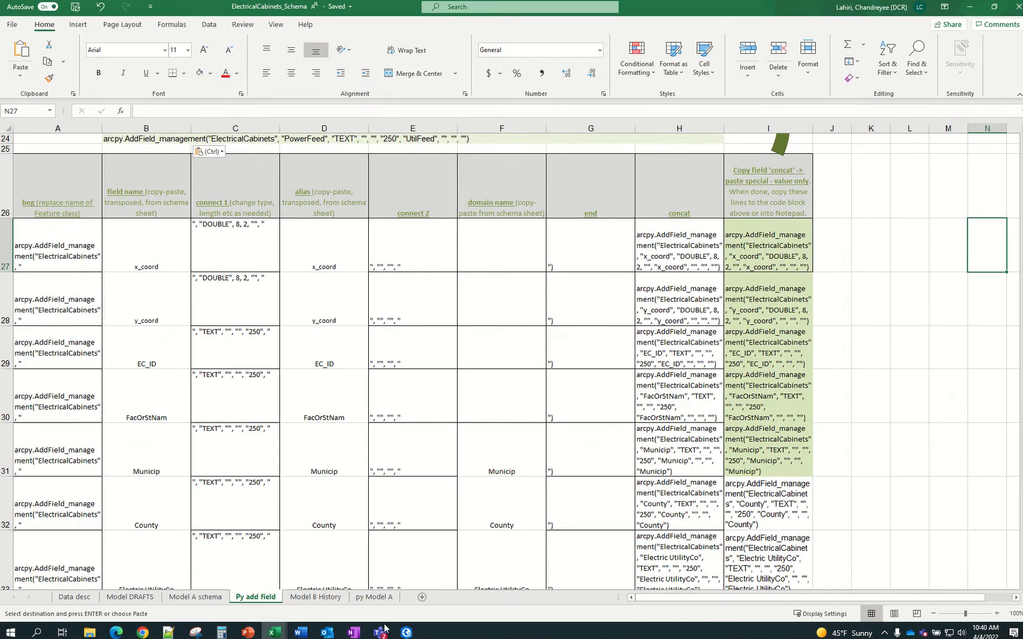
{"action": "key", "text": "alt+Tab"}
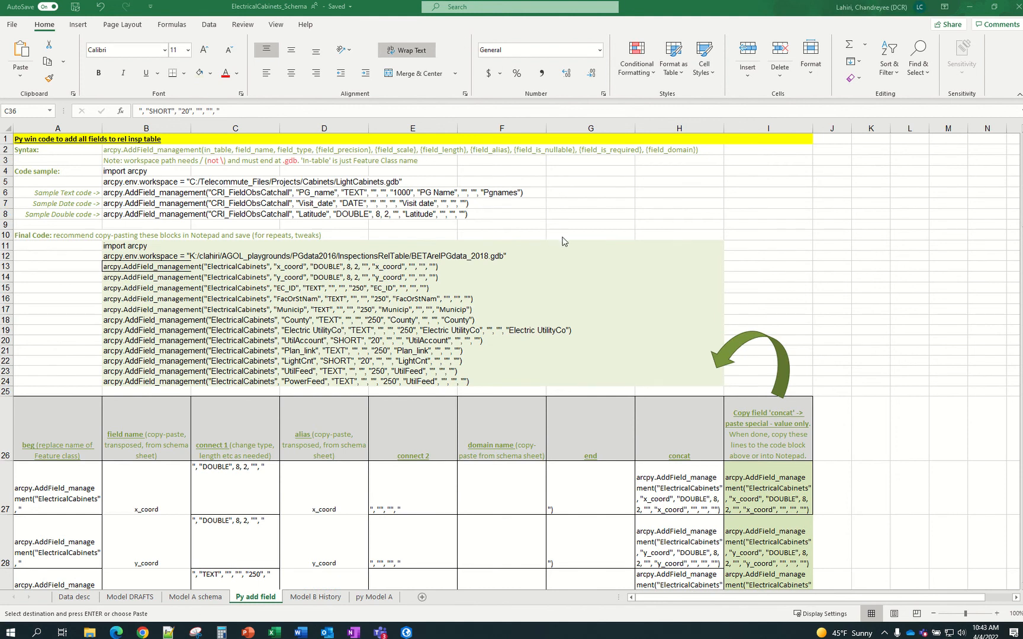
Review the UtilAccount and x_coord type settings in column C ahead of the DOUBLE 12, 8 change
{"action": "left_click", "coordinate": [119, 635]}
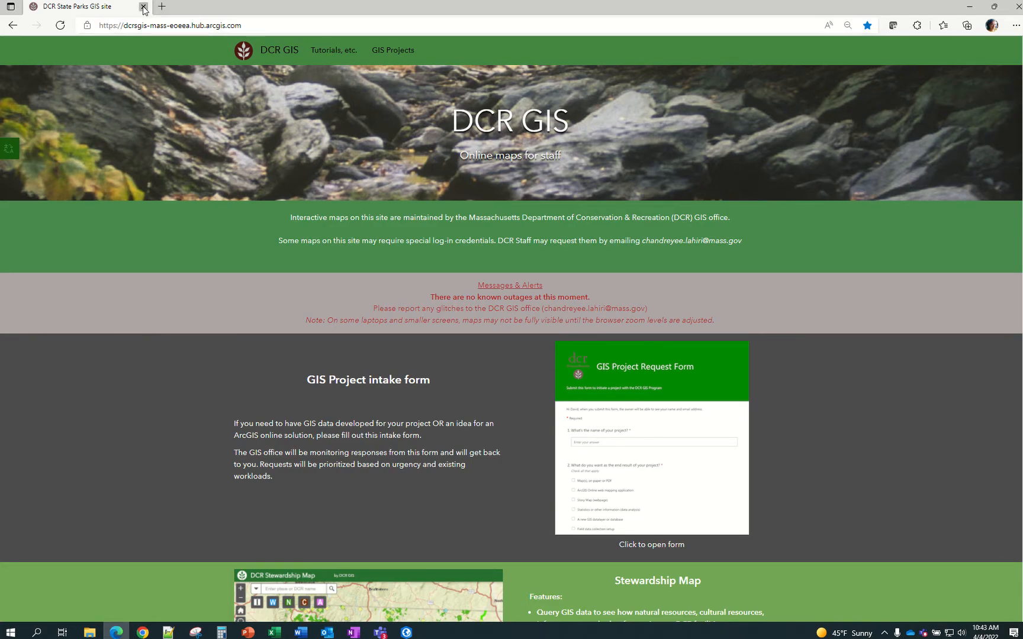
{"action": "left_click", "coordinate": [274, 632]}
{"action": "scroll", "coordinate": [232, 442], "scroll_direction": "down", "scroll_amount": 6}
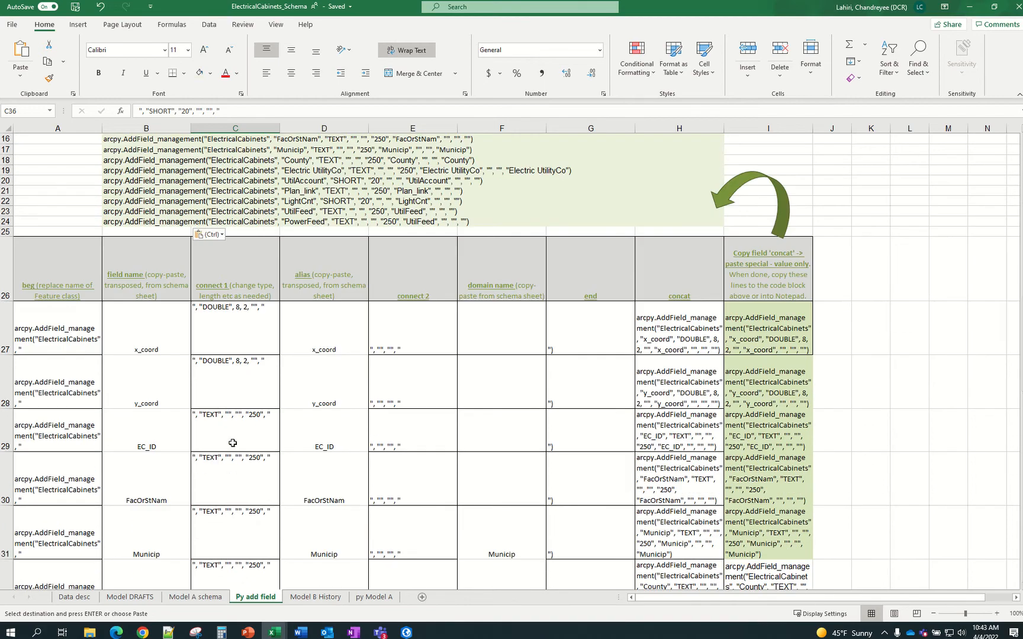
{"action": "scroll", "coordinate": [233, 443], "scroll_direction": "down", "scroll_amount": 7}
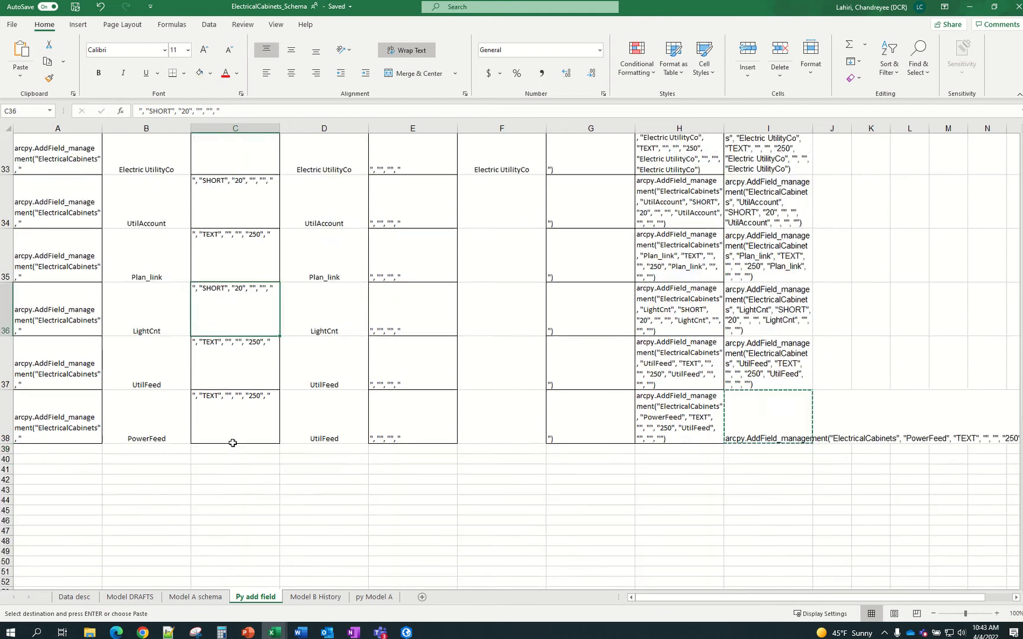
{"action": "scroll", "coordinate": [233, 443], "scroll_direction": "up", "scroll_amount": 2}
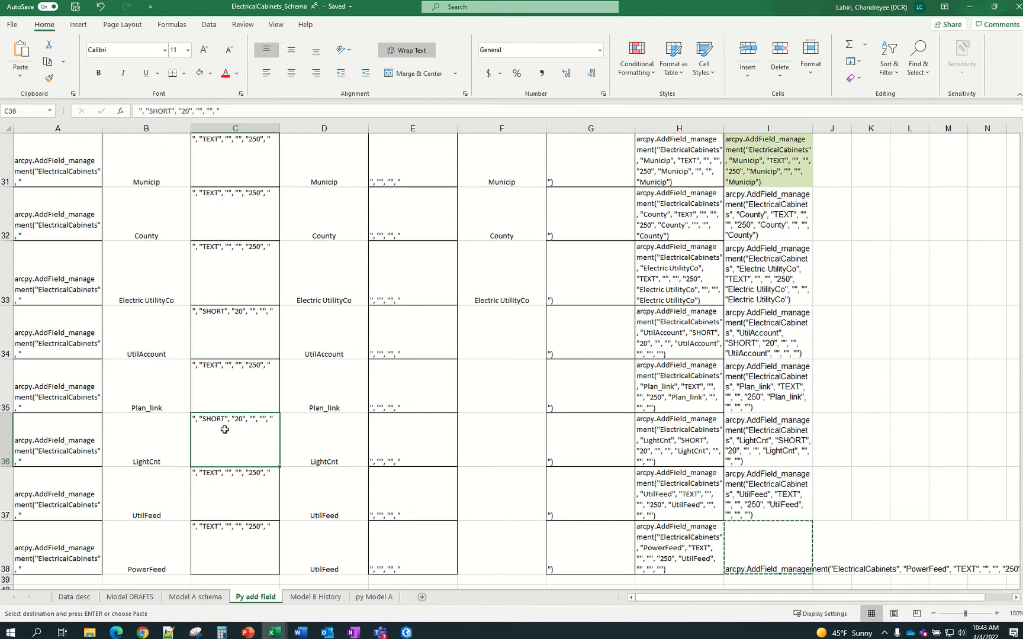
{"action": "left_click", "coordinate": [233, 329]}
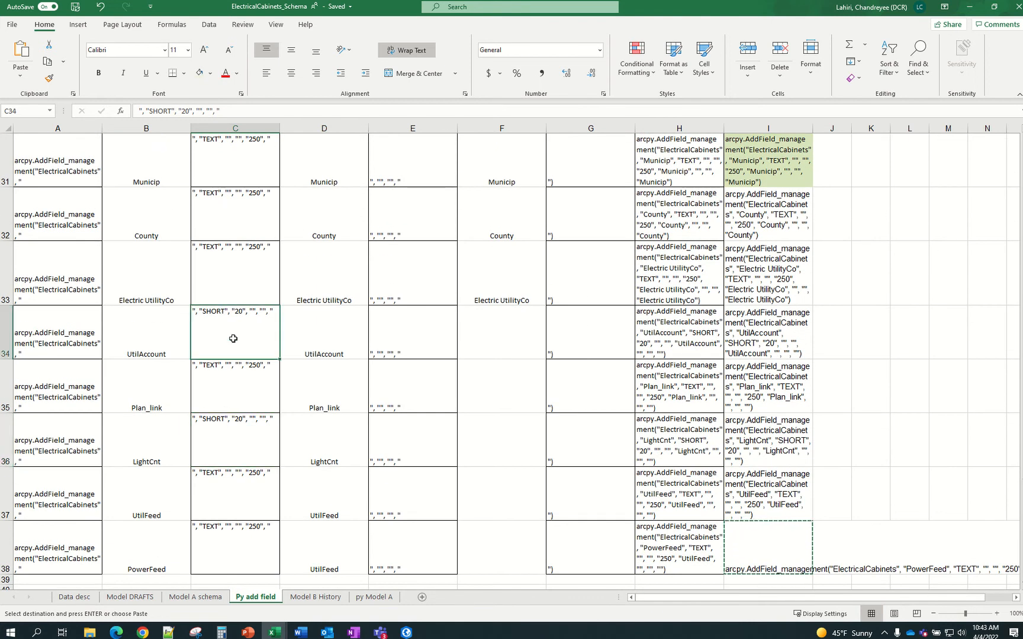
{"action": "scroll", "coordinate": [233, 262], "scroll_direction": "up", "scroll_amount": 2}
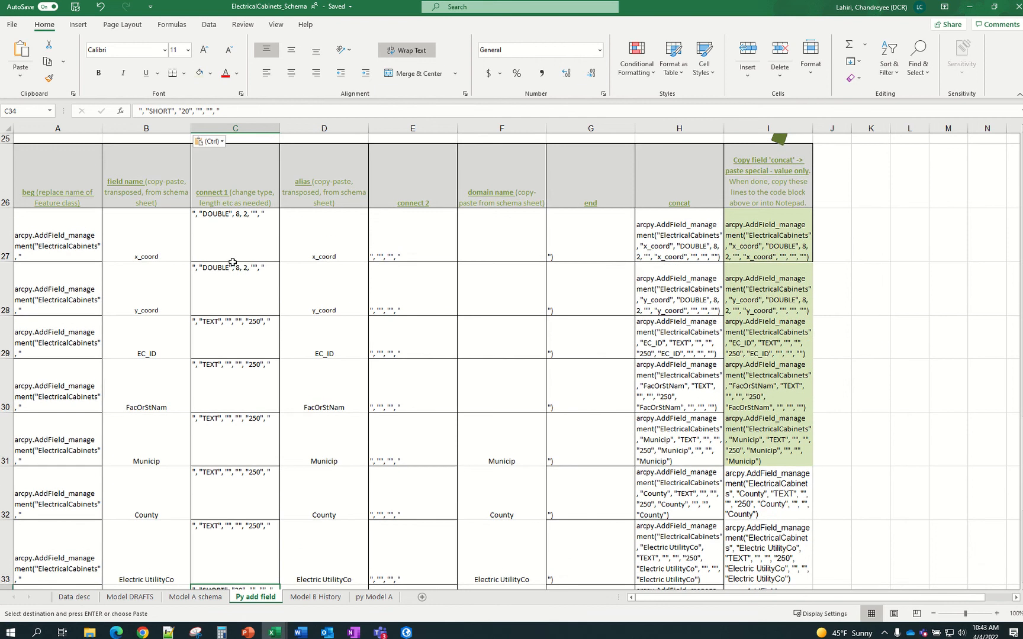
{"action": "left_click", "coordinate": [224, 229]}
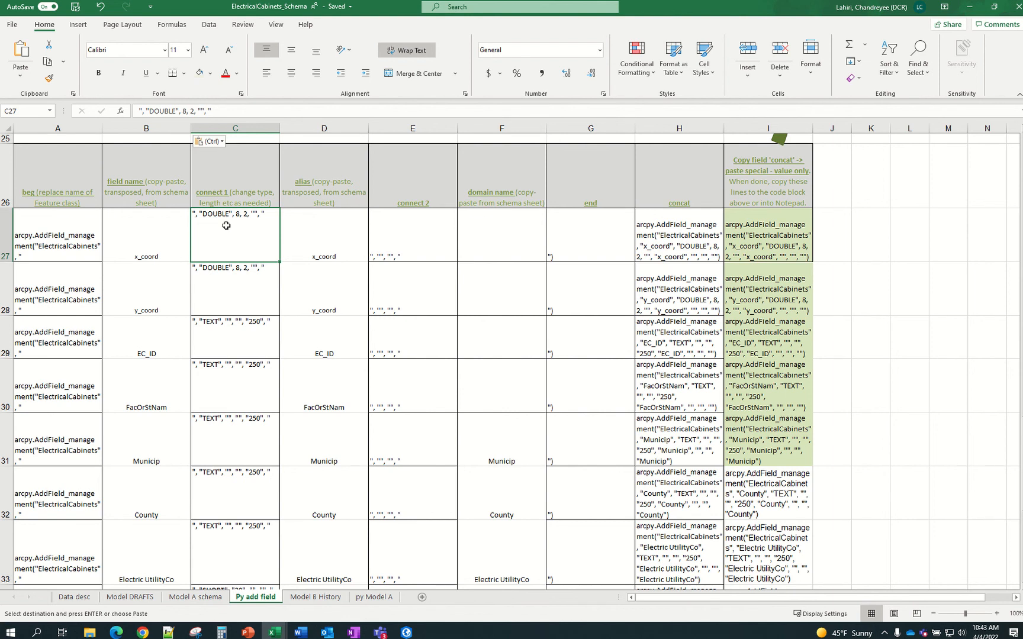
{"action": "scroll", "coordinate": [226, 225], "scroll_direction": "up", "scroll_amount": 2}
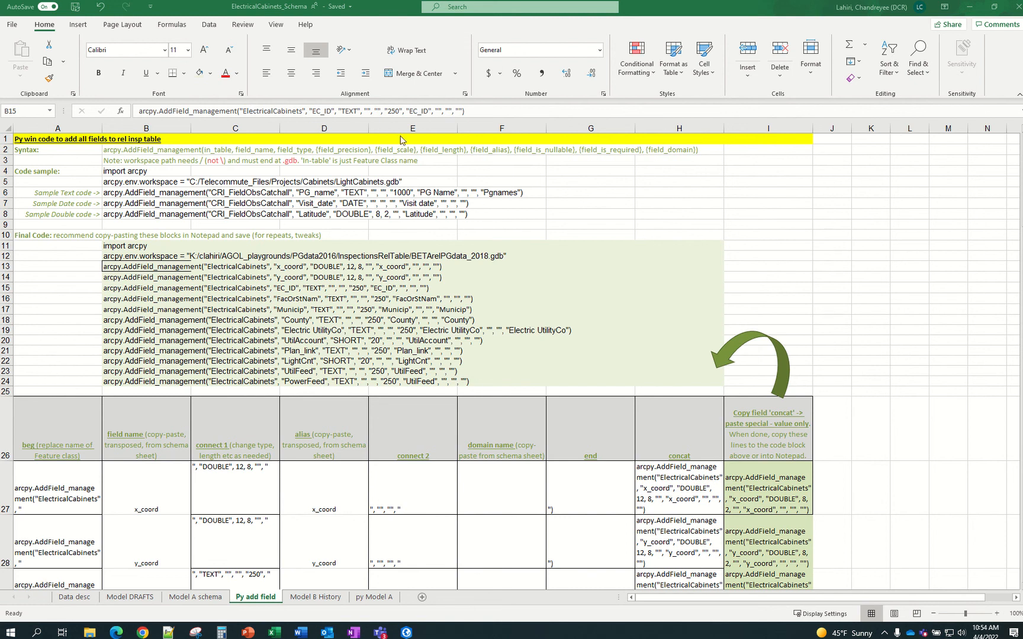
{"action": "scroll", "coordinate": [339, 454], "scroll_direction": "down", "scroll_amount": 1}
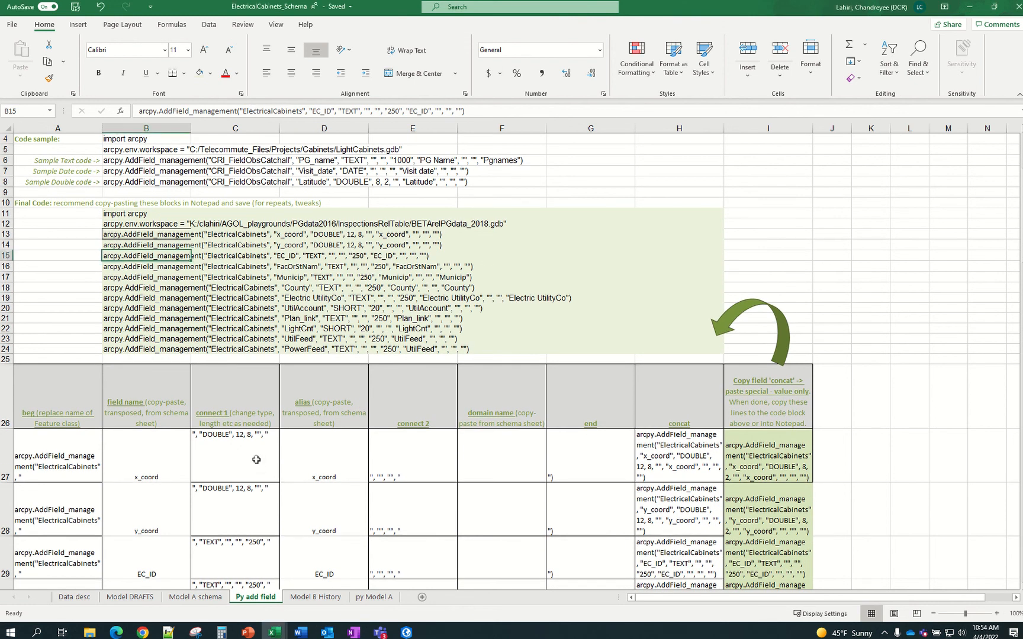
{"action": "left_click_drag", "start_coordinate": [256, 463], "coordinate": [253, 504]}
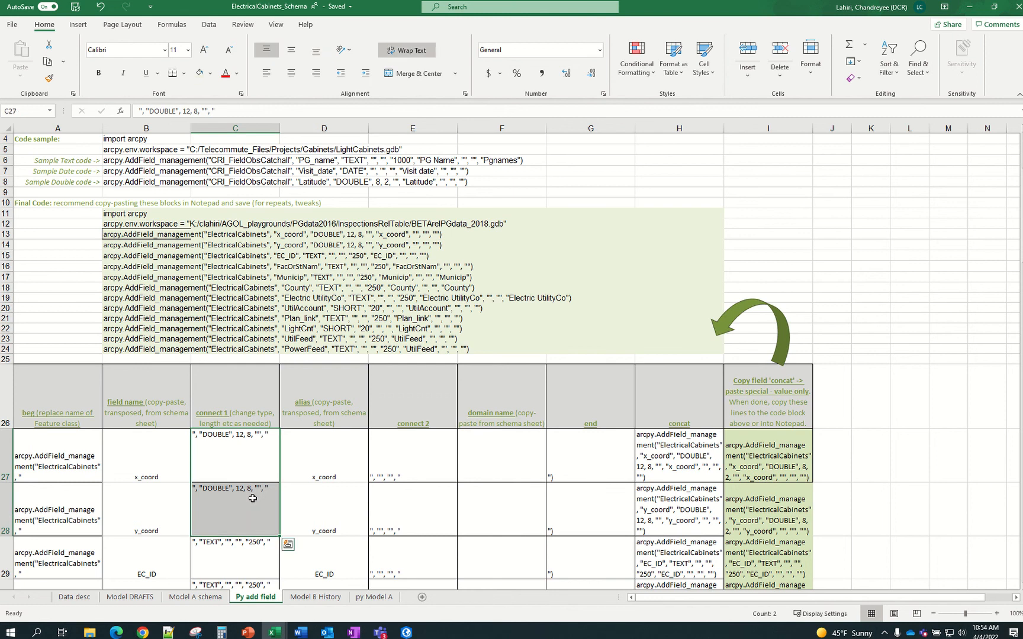
{"action": "left_click", "coordinate": [236, 469]}
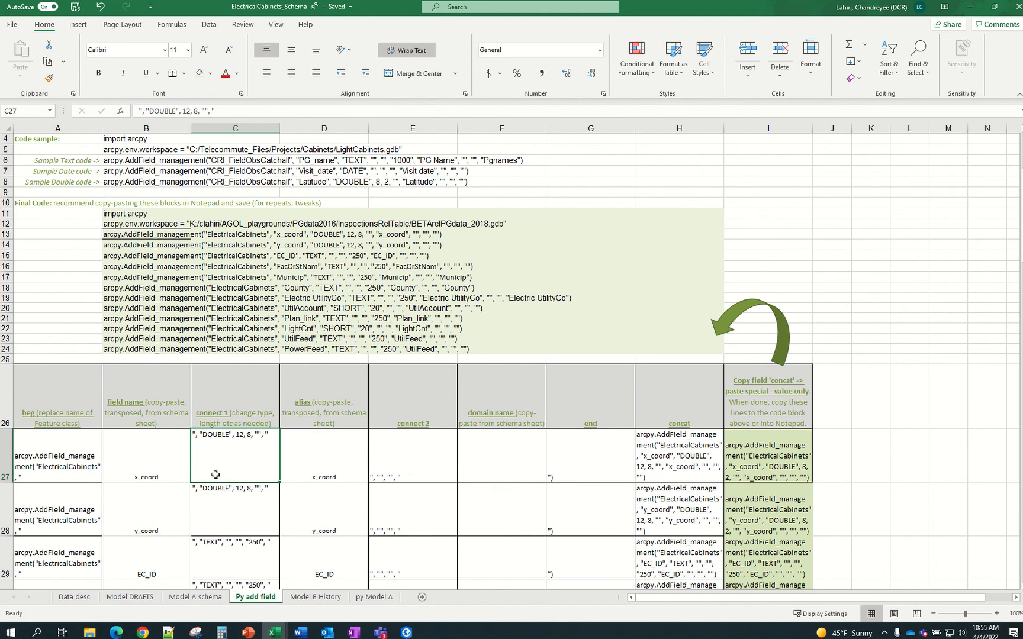
{"action": "scroll", "coordinate": [252, 441], "scroll_direction": "up", "scroll_amount": 1}
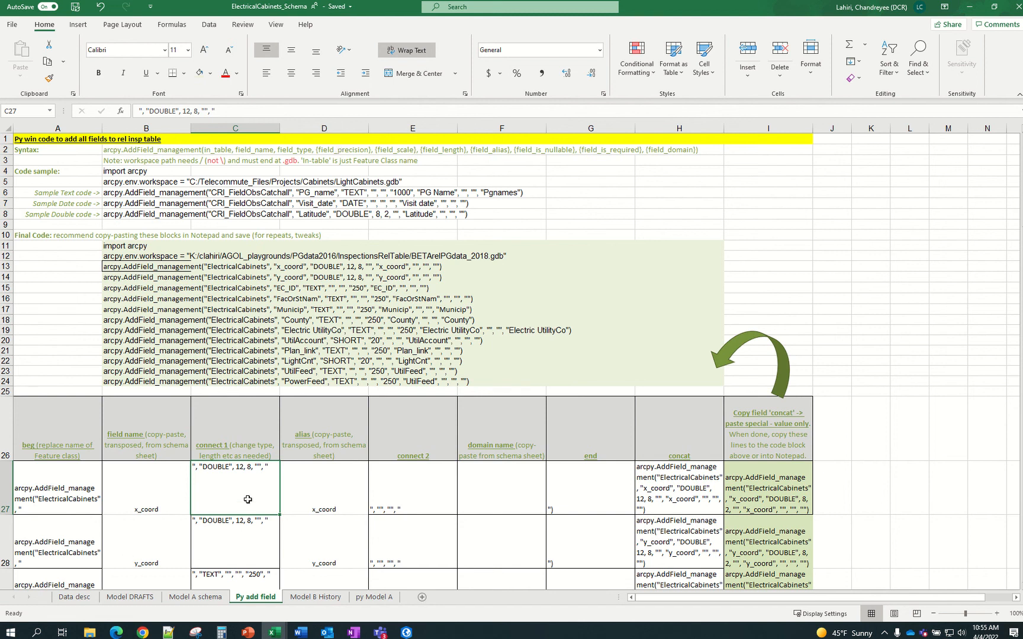
{"action": "left_click", "coordinate": [242, 526]}
{"action": "left_click", "coordinate": [244, 498]}
Edit the x_coord final code line in I27 so its precision reads 12
{"action": "left_click", "coordinate": [794, 501]}
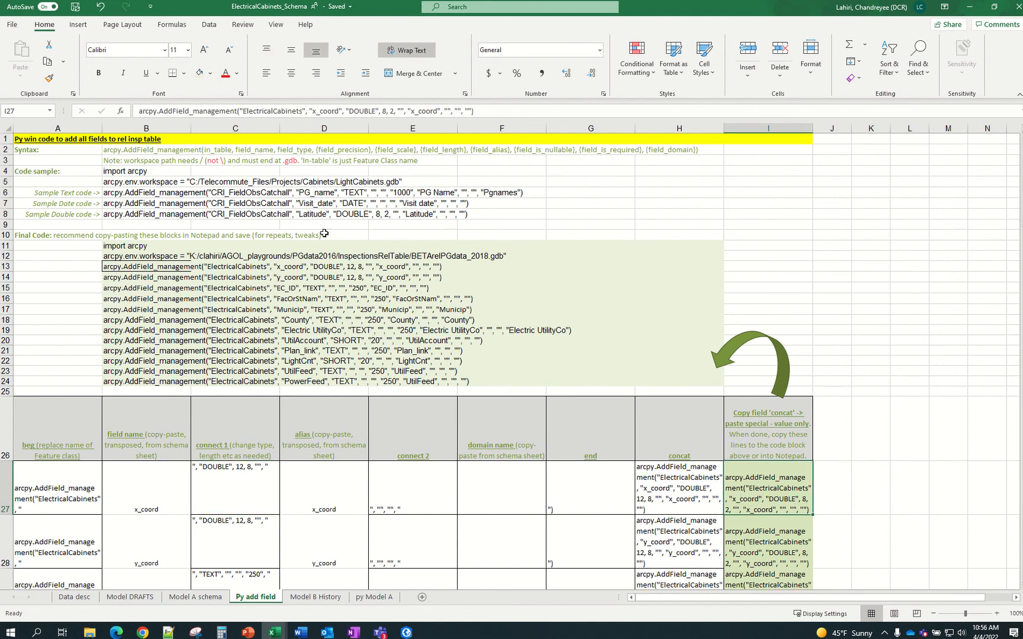
{"action": "left_click", "coordinate": [385, 110]}
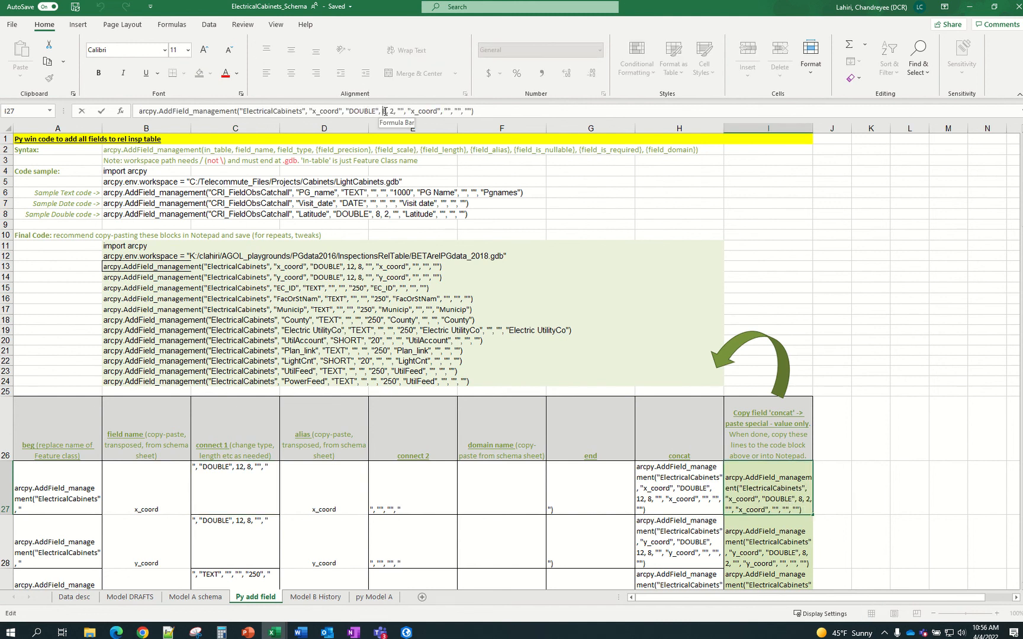
{"action": "key", "text": "BackSpace"}
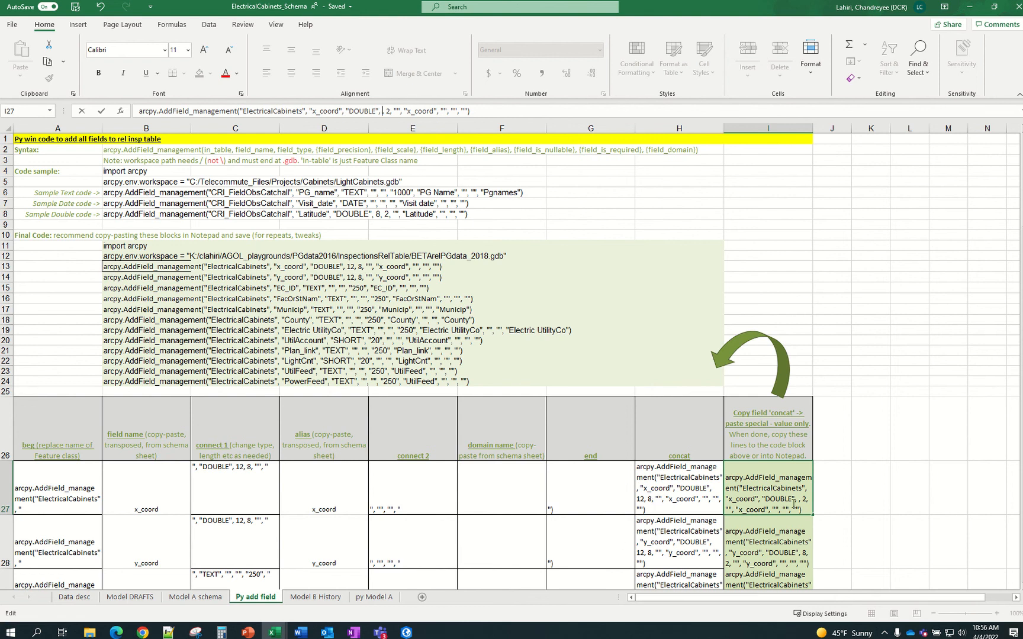
{"action": "left_click", "coordinate": [382, 110]}
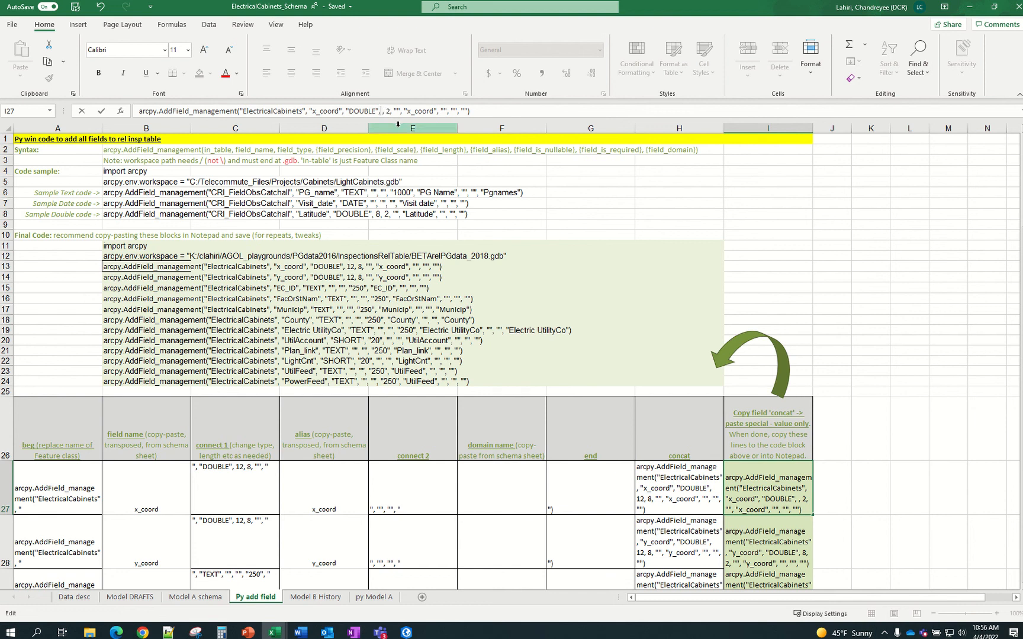
{"action": "type", "text": "12"}
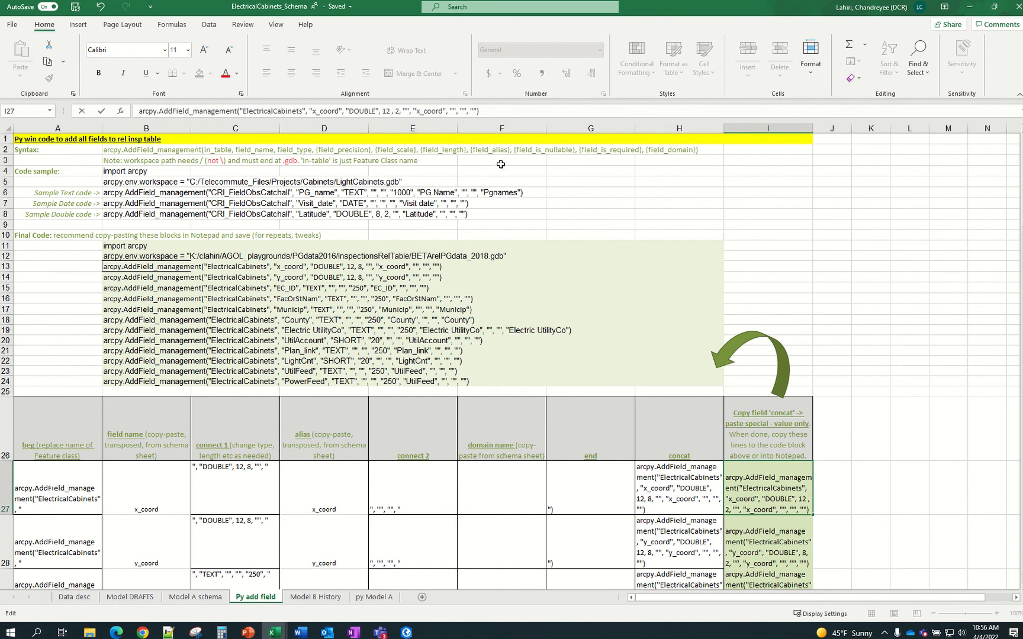
{"action": "key", "text": "BackSpace"}
{"action": "key", "text": "Return"}
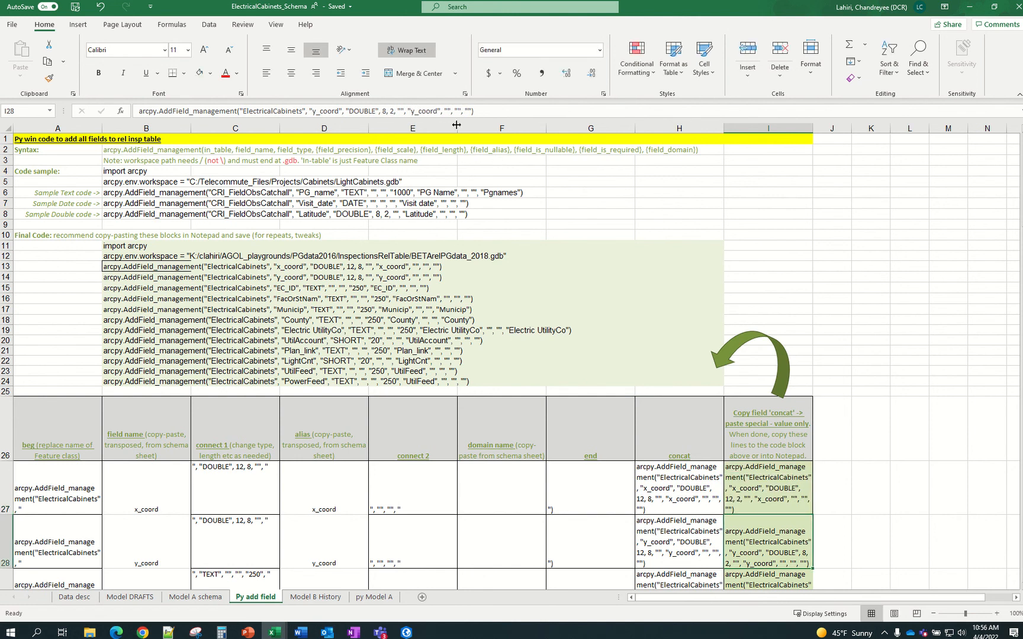
Copy the x_coord and y_coord concat results H27:H28 and paste them into I27:I28 as values
{"action": "left_click_drag", "start_coordinate": [662, 488], "coordinate": [662, 531]}
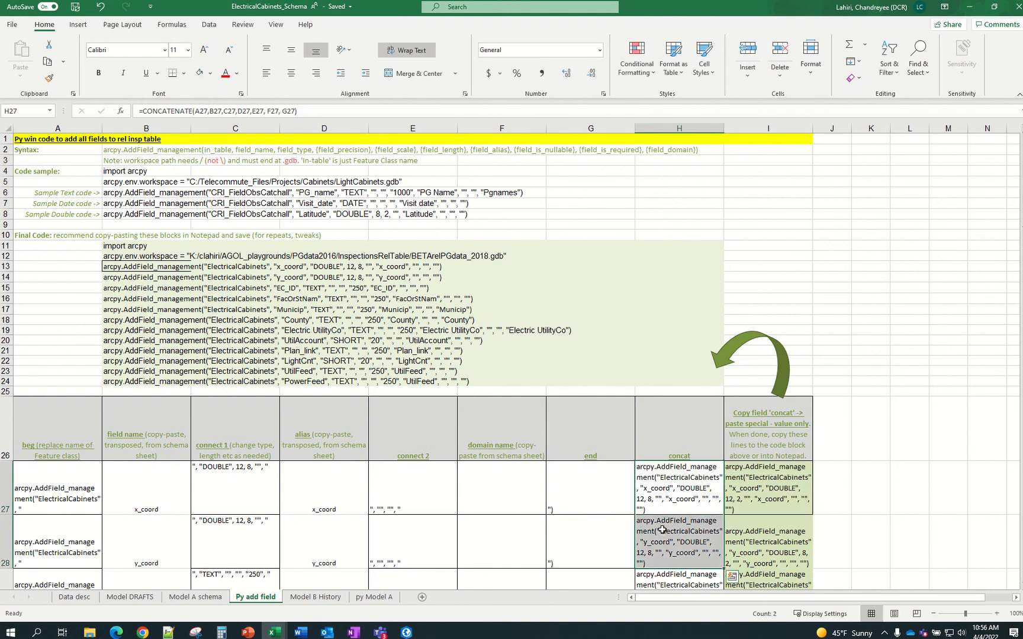
{"action": "right_click", "coordinate": [662, 531]}
{"action": "left_click", "coordinate": [691, 269]}
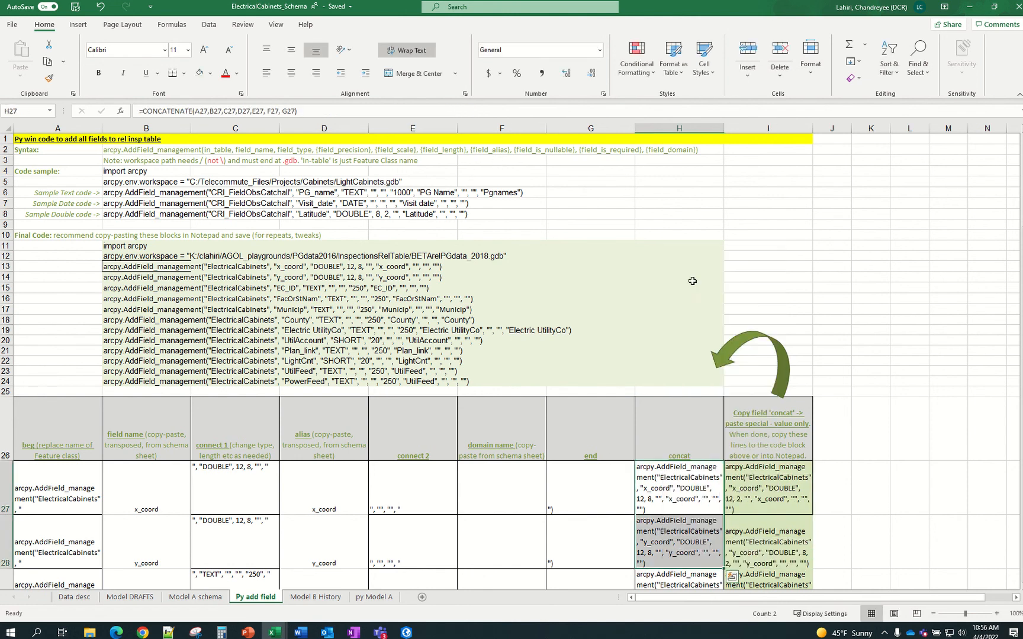
{"action": "right_click", "coordinate": [787, 497]}
{"action": "left_click", "coordinate": [832, 251]}
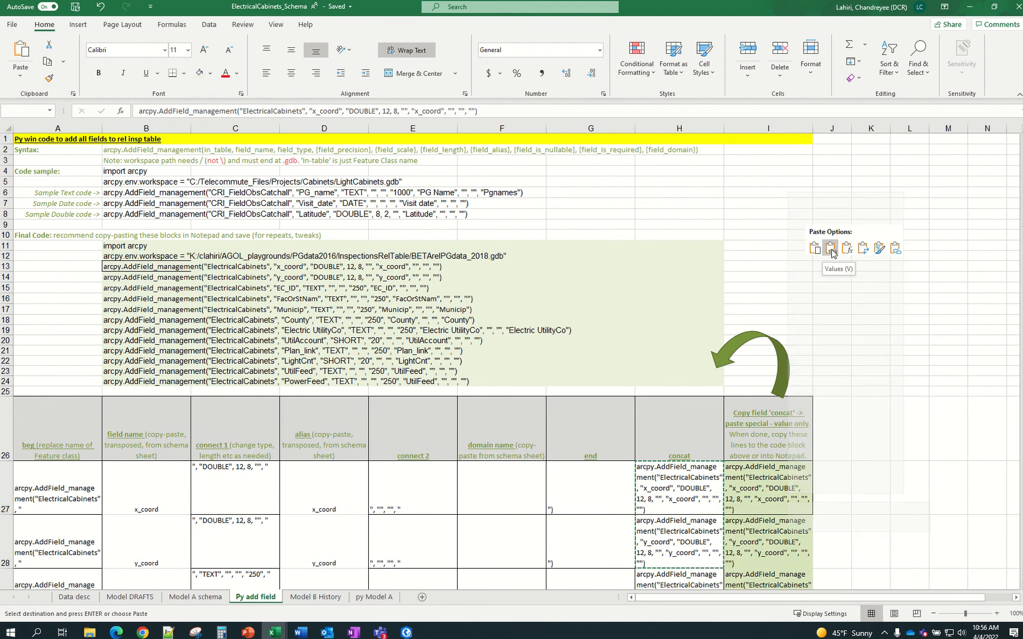
{"action": "left_click", "coordinate": [881, 410]}
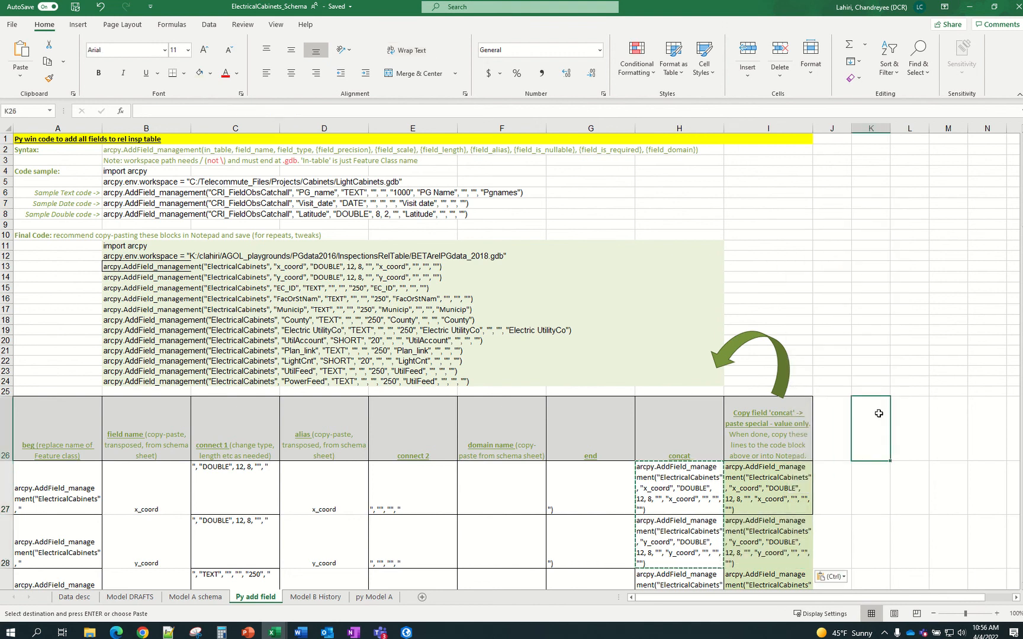
{"action": "key", "text": "Escape"}
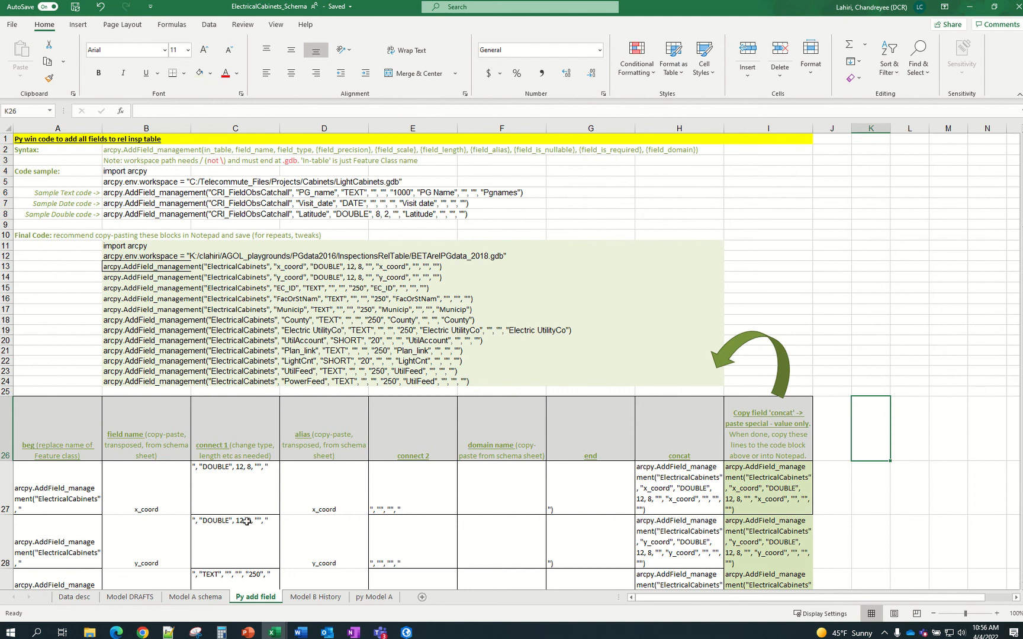
Bring the SampleSchema_BLANK workbook to the front from the taskbar
{"action": "left_click", "coordinate": [278, 634]}
{"action": "left_click", "coordinate": [90, 264]}
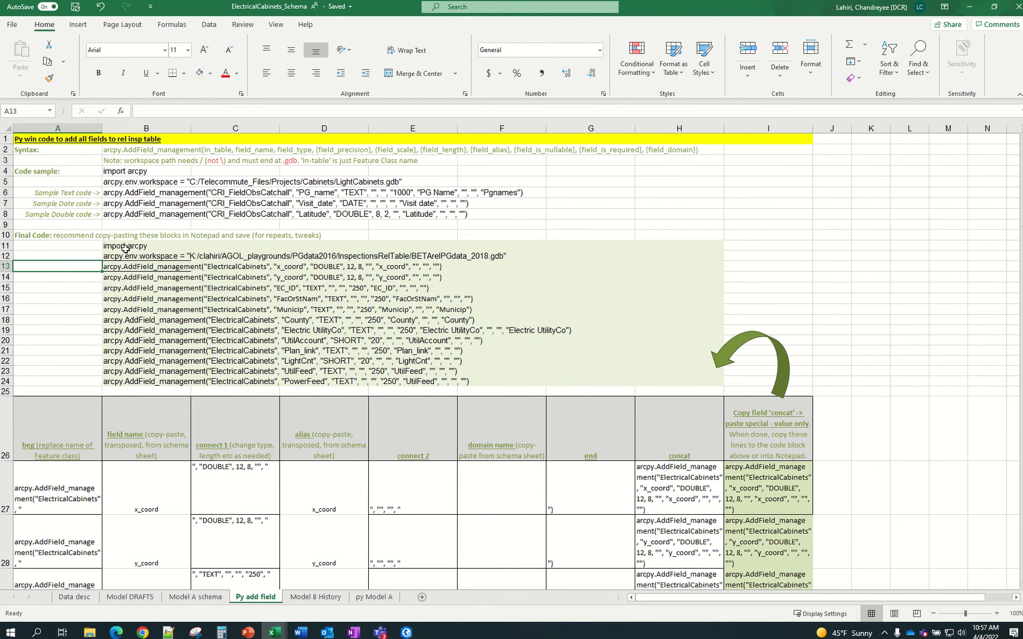
{"action": "left_click_drag", "start_coordinate": [125, 249], "coordinate": [127, 254]}
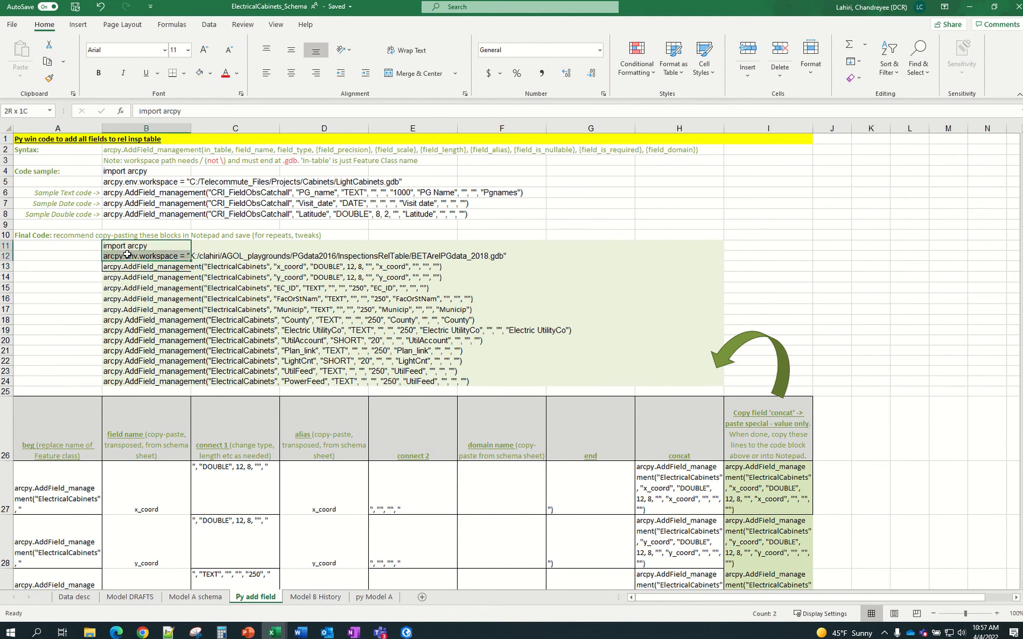
{"action": "left_click", "coordinate": [272, 632]}
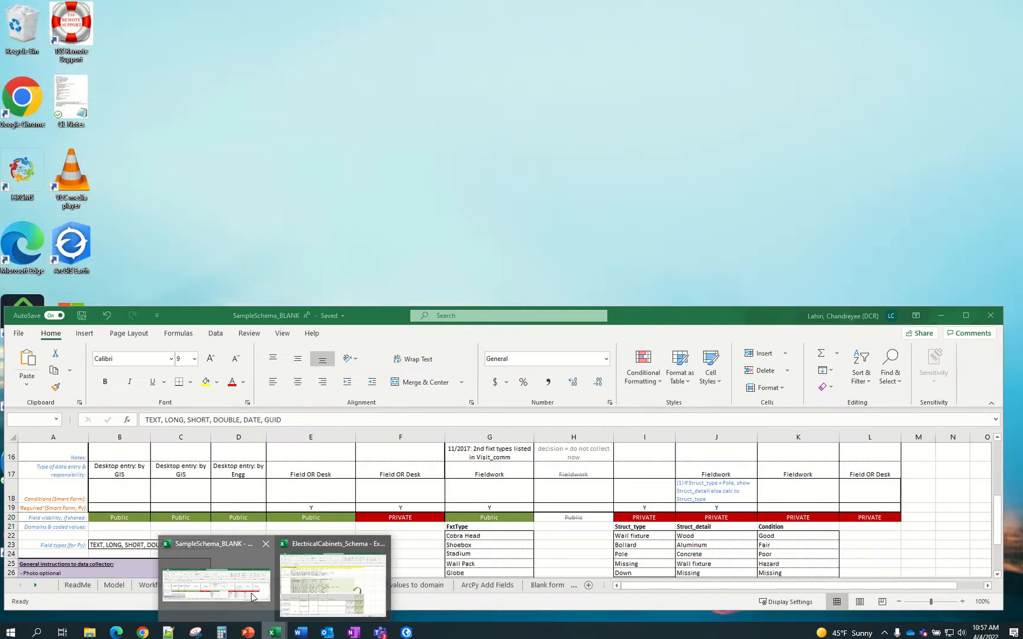
{"action": "left_click", "coordinate": [252, 598]}
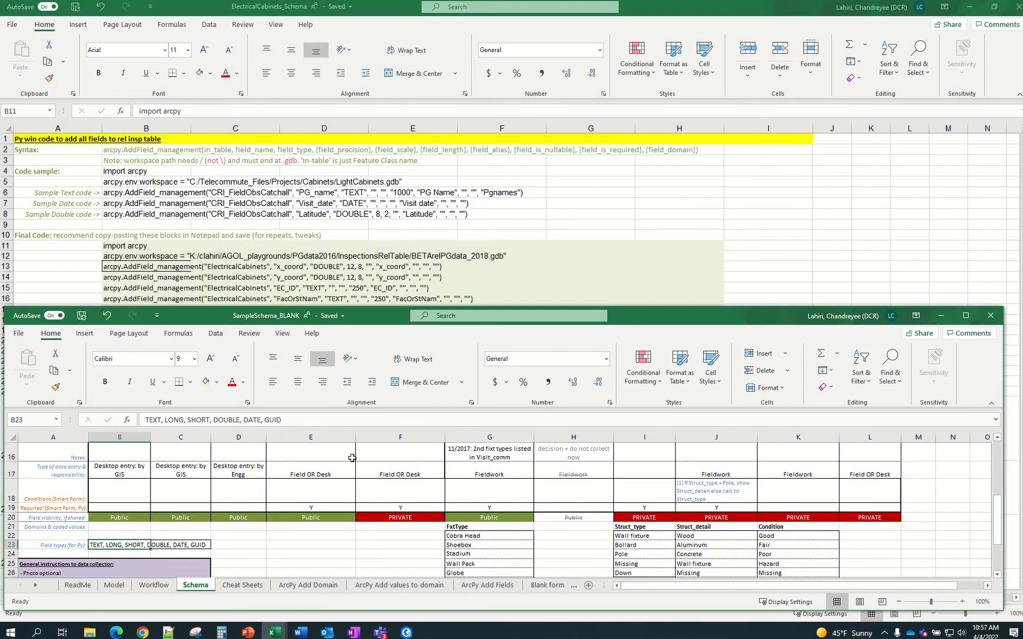
Enlarge the SampleSchema_BLANK window and read the ArcPy Add Fields steps down to step 9
{"action": "left_click_drag", "start_coordinate": [338, 306], "coordinate": [347, 211]}
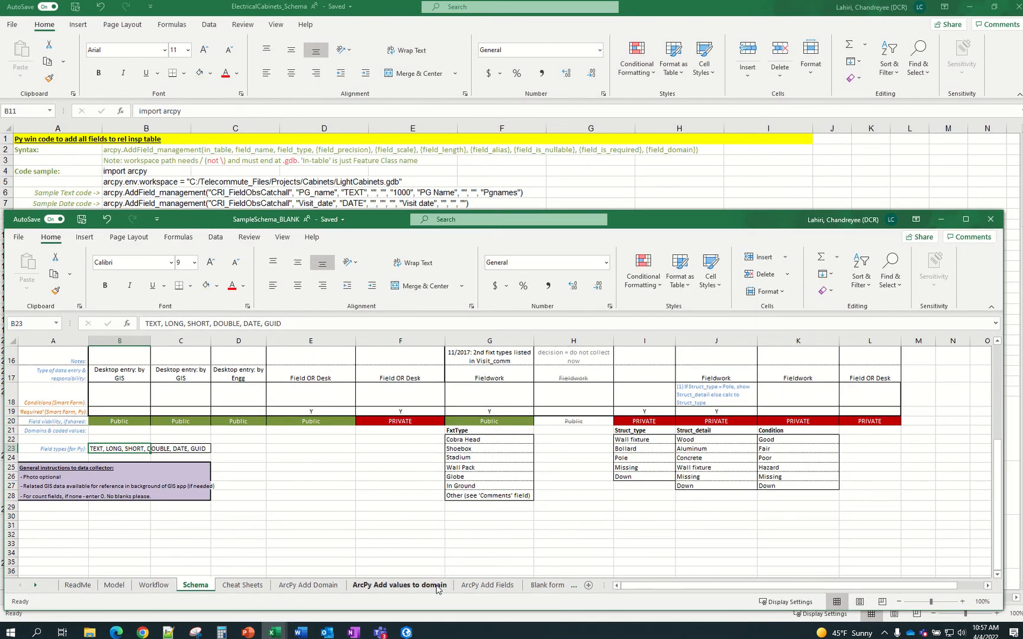
{"action": "left_click", "coordinate": [479, 586]}
{"action": "scroll", "coordinate": [120, 420], "scroll_direction": "down", "scroll_amount": 1}
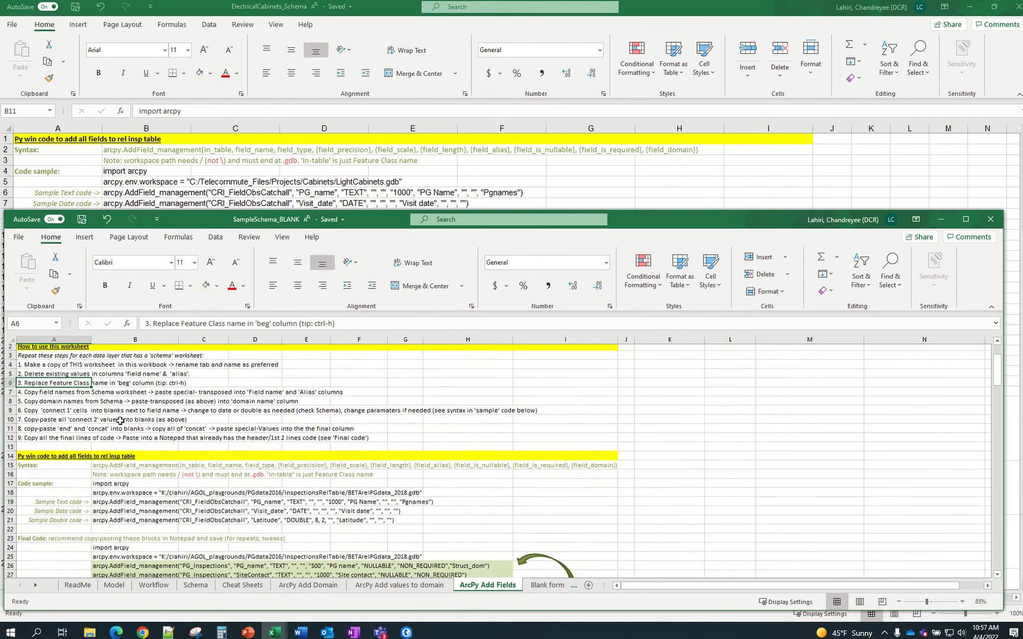
{"action": "scroll", "coordinate": [120, 420], "scroll_direction": "up", "scroll_amount": 1}
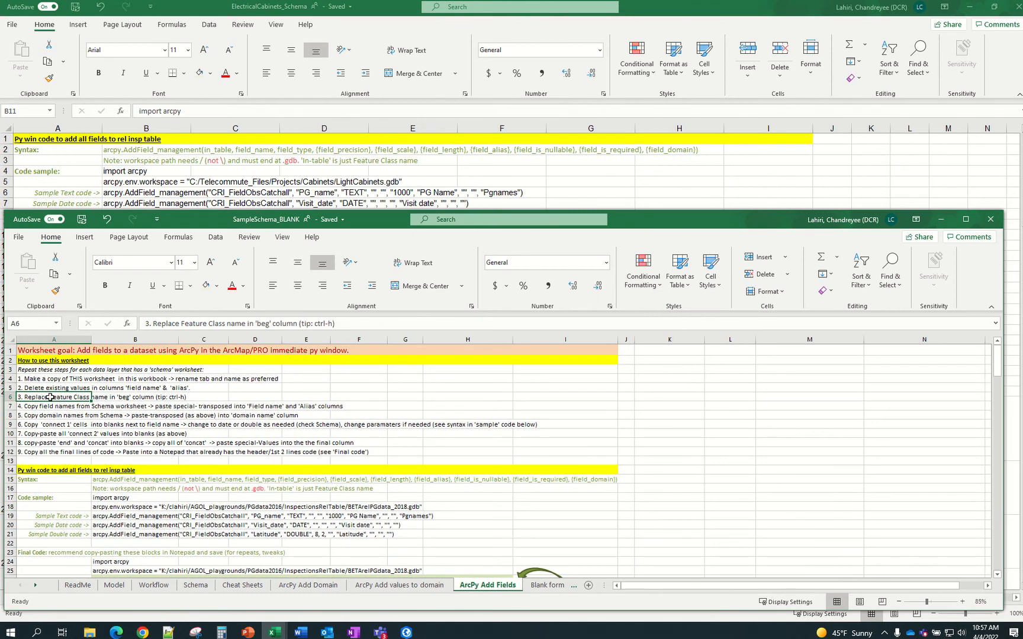
{"action": "scroll", "coordinate": [50, 398], "scroll_direction": "down", "scroll_amount": 1}
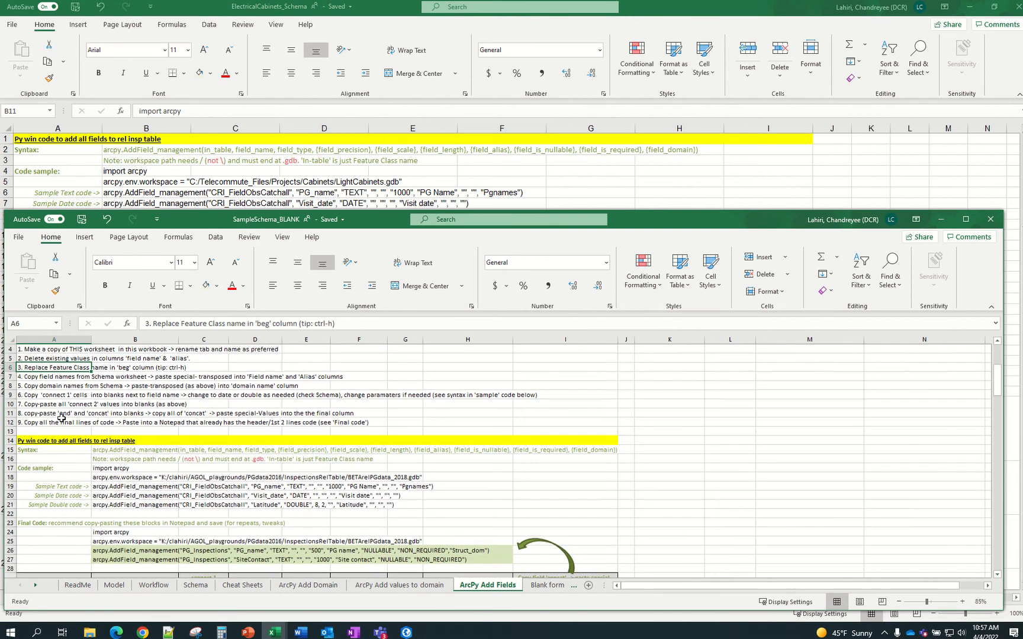
{"action": "left_click", "coordinate": [51, 386]}
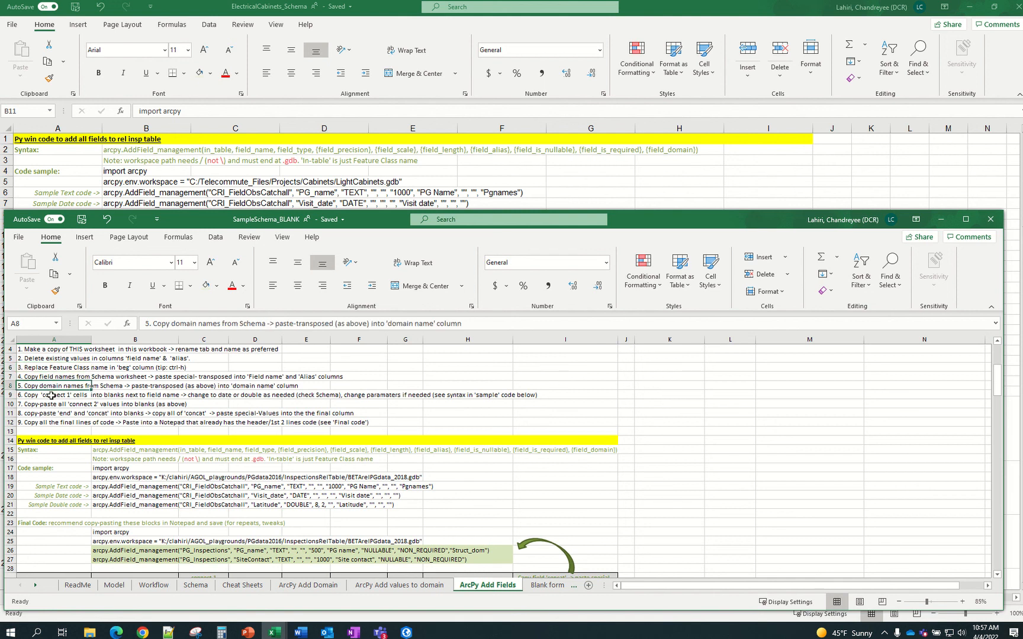
{"action": "left_click", "coordinate": [51, 395]}
{"action": "left_click", "coordinate": [51, 405]}
{"action": "left_click", "coordinate": [49, 424]}
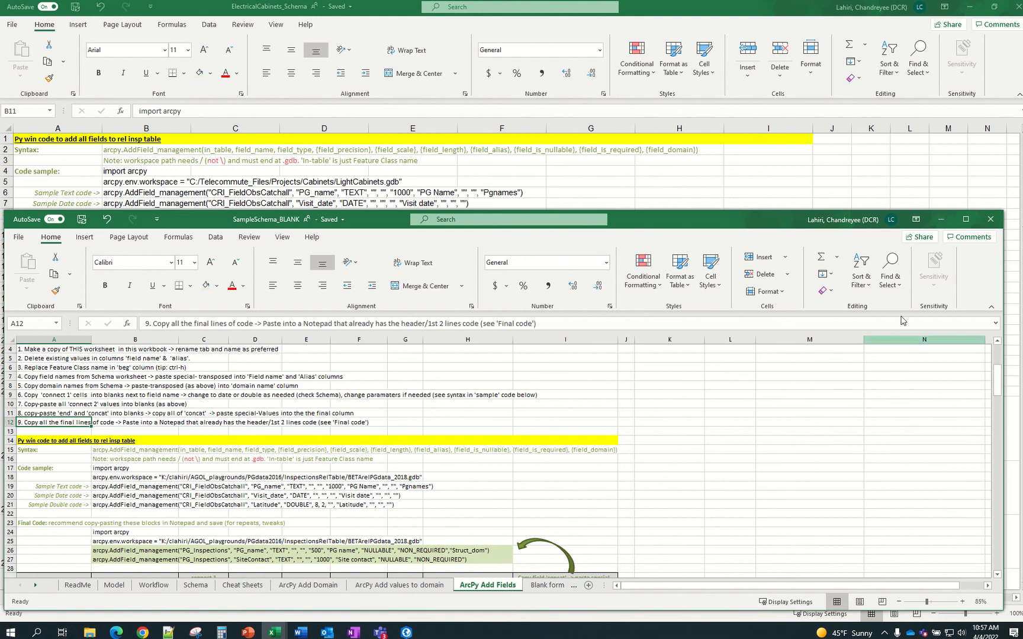
Copy the final code lines B11:B24 on the Py add field sheet and switch to ArcGIS Pro
{"action": "left_click", "coordinate": [948, 226]}
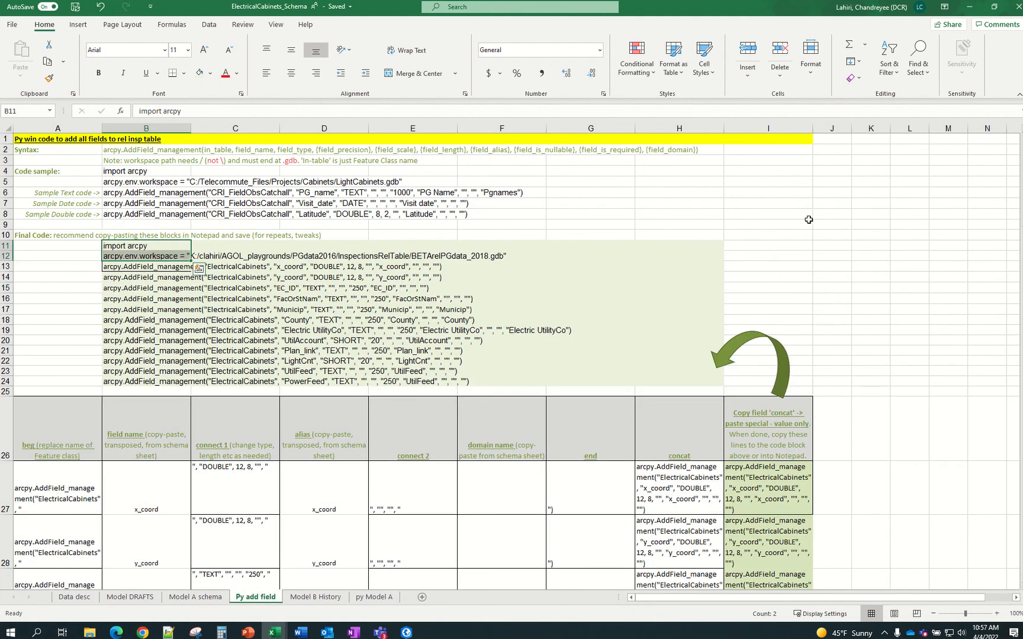
{"action": "left_click", "coordinate": [361, 245]}
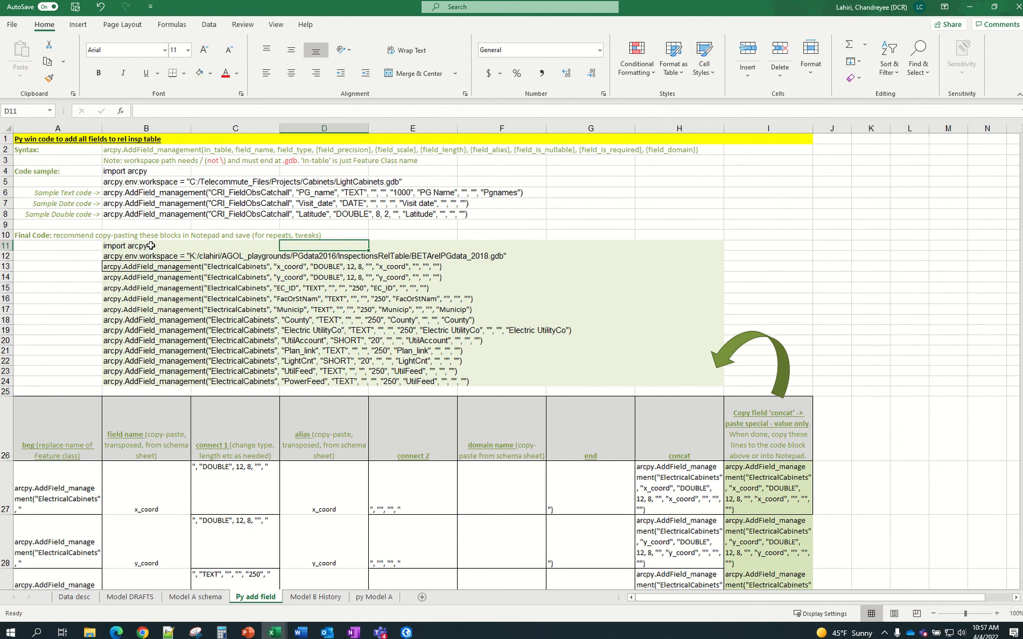
{"action": "left_click_drag", "start_coordinate": [152, 246], "coordinate": [141, 382]}
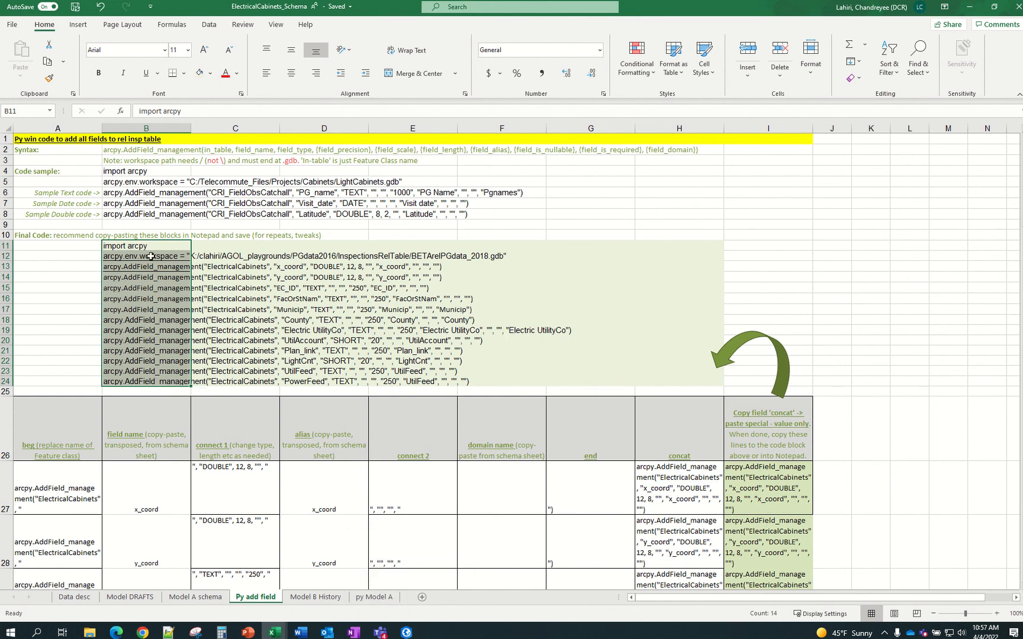
{"action": "key", "text": "ctrl+c"}
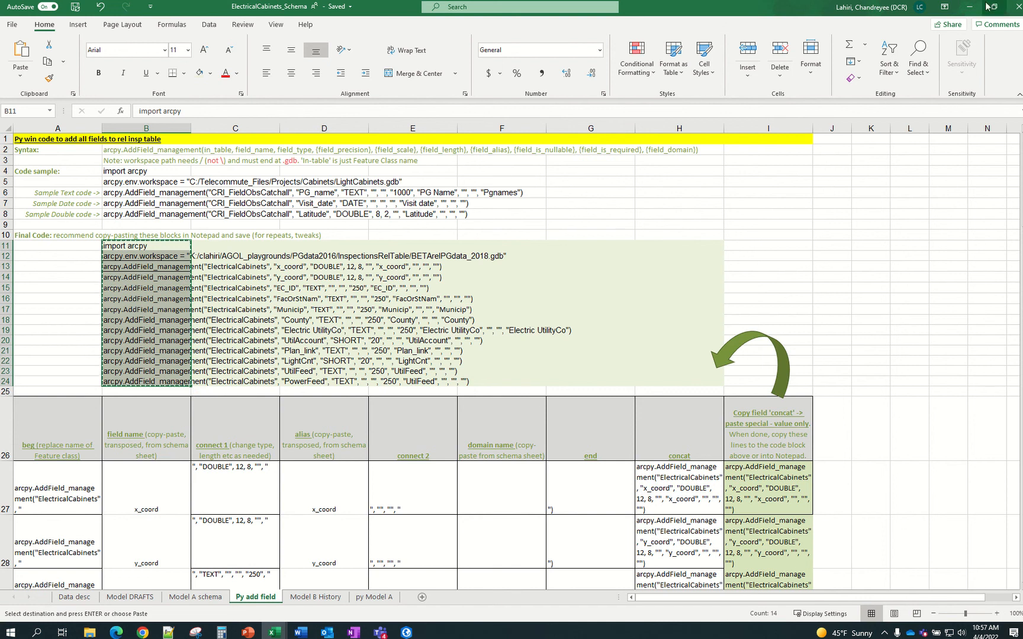
{"action": "key", "text": "alt+Tab"}
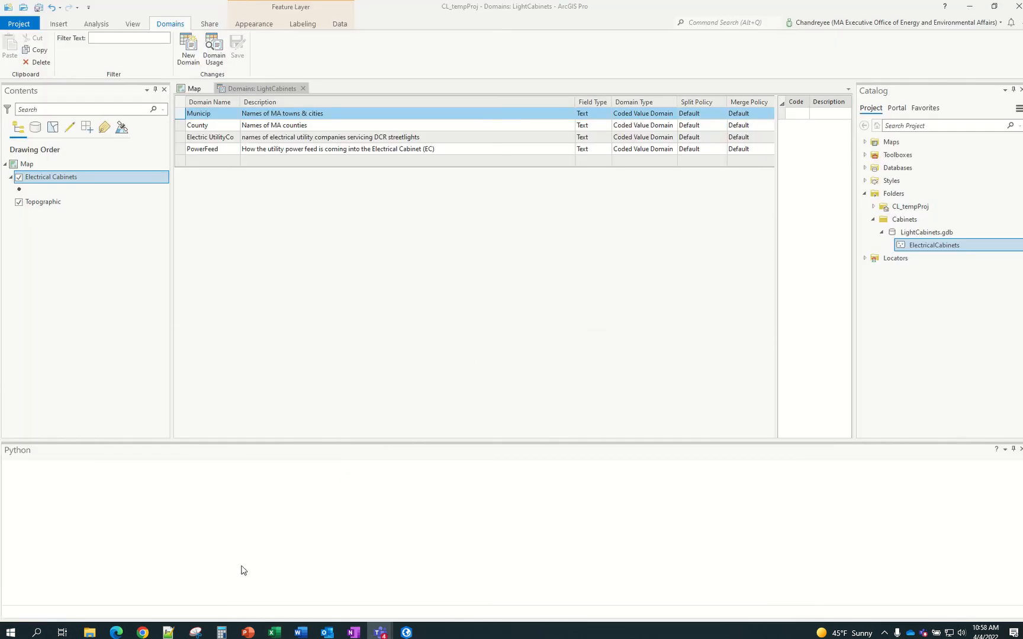
Close Notepad++ without saving the new 1 scratch document
{"action": "left_click", "coordinate": [168, 634]}
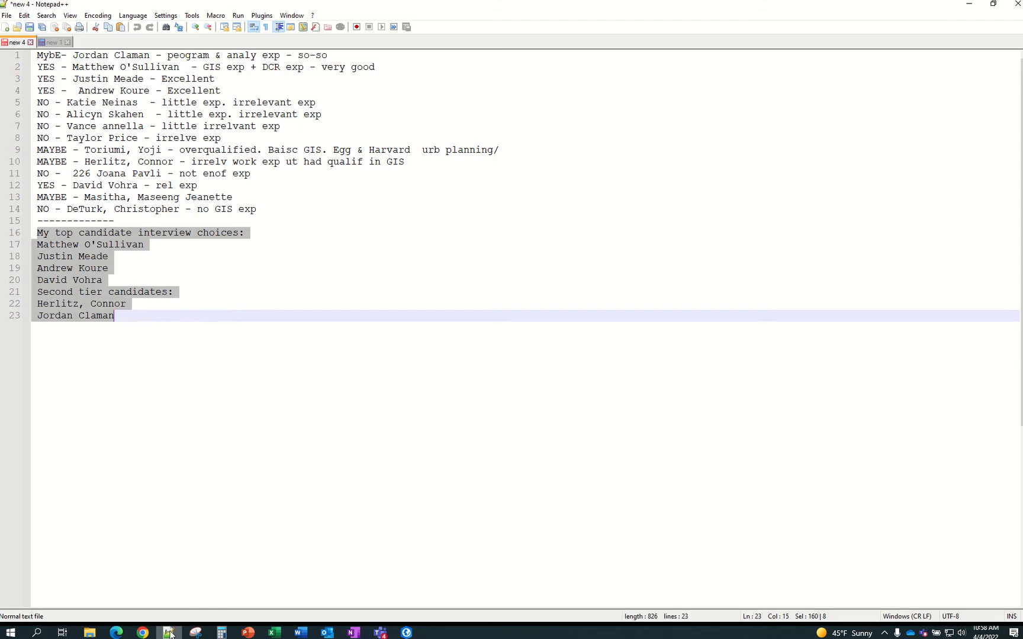
{"action": "left_click", "coordinate": [67, 42]}
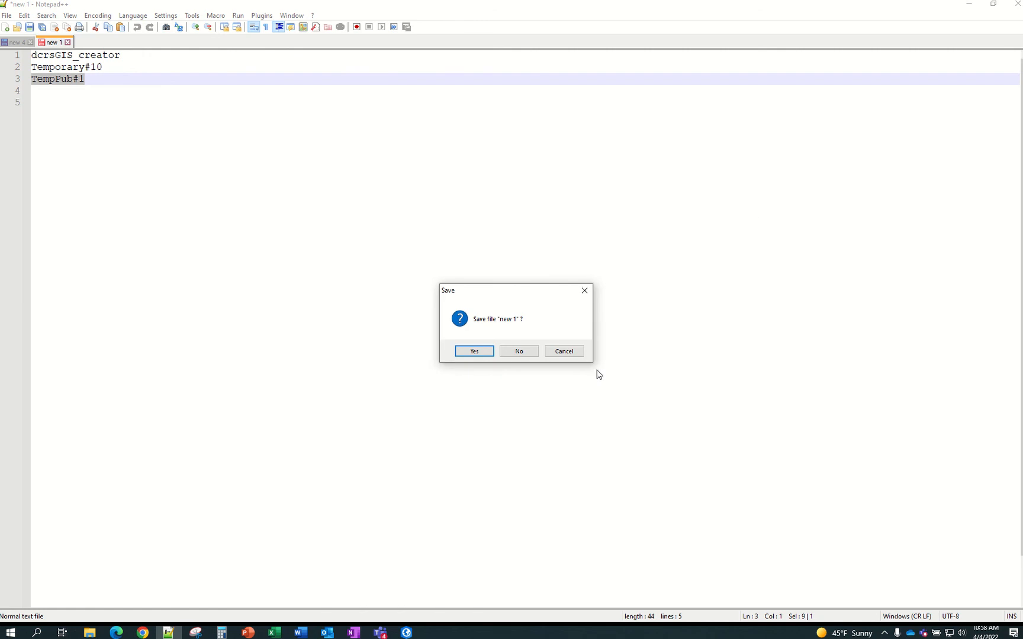
{"action": "left_click", "coordinate": [555, 353]}
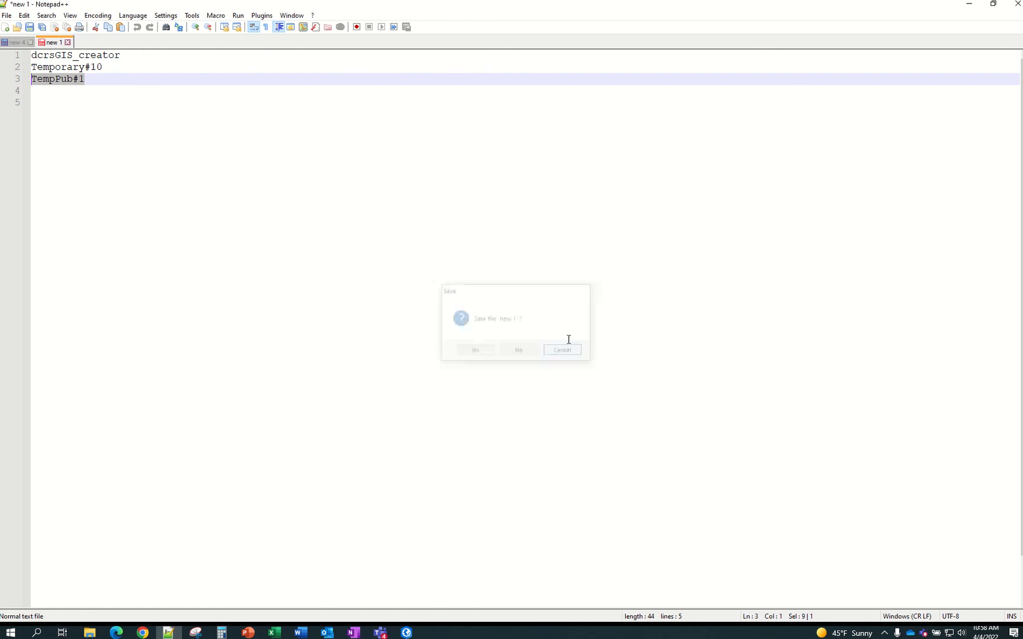
{"action": "left_click", "coordinate": [1017, 5]}
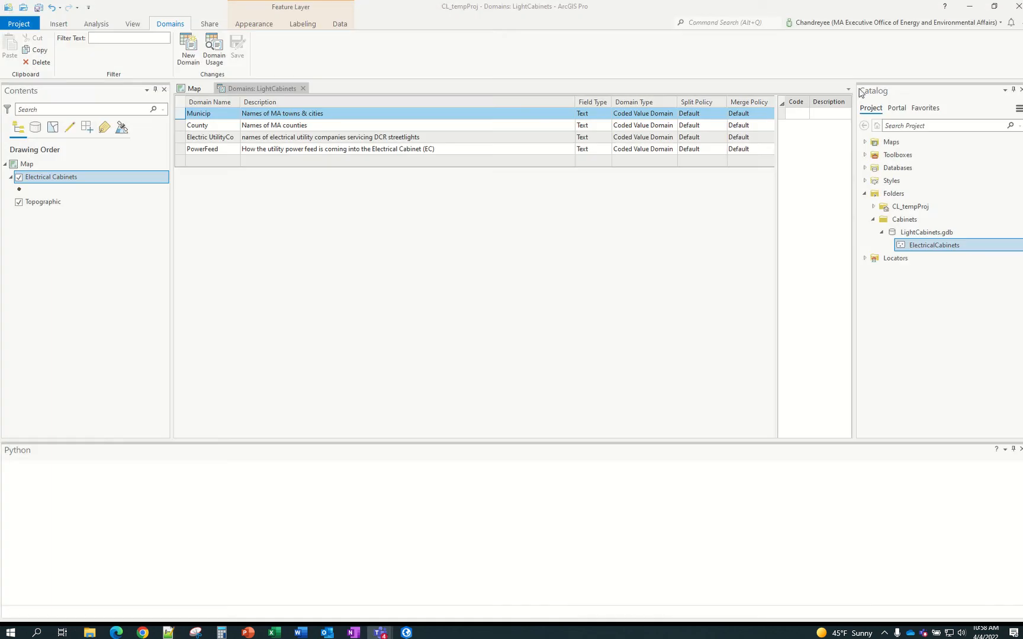
Paste the copied arcpy code into a new Notepad window widened to stop line wrapping
{"action": "left_click", "coordinate": [10, 632]}
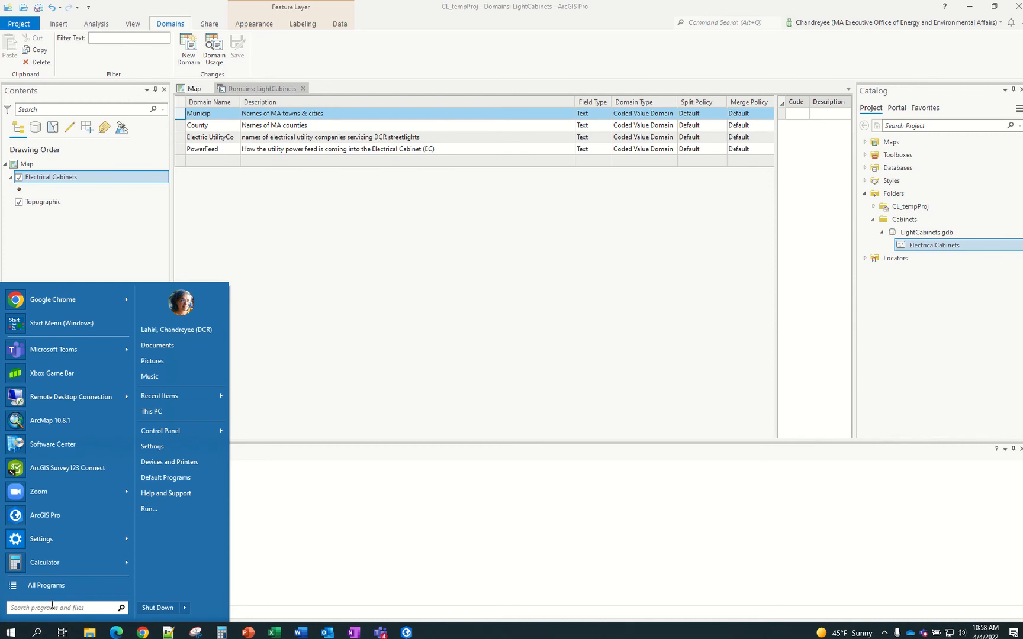
{"action": "type", "text": "note"}
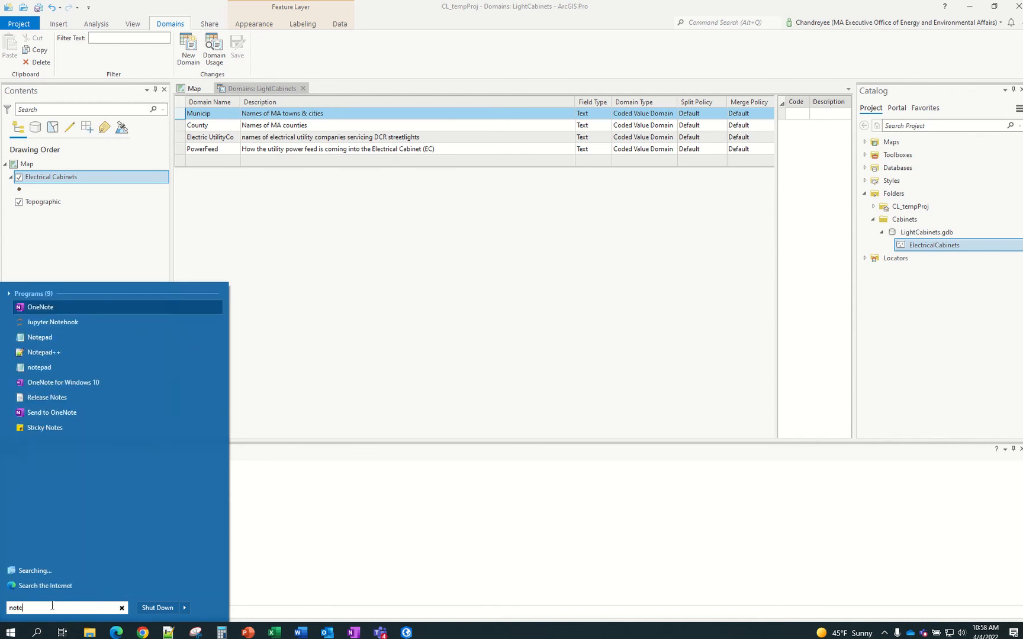
{"action": "left_click", "coordinate": [73, 341]}
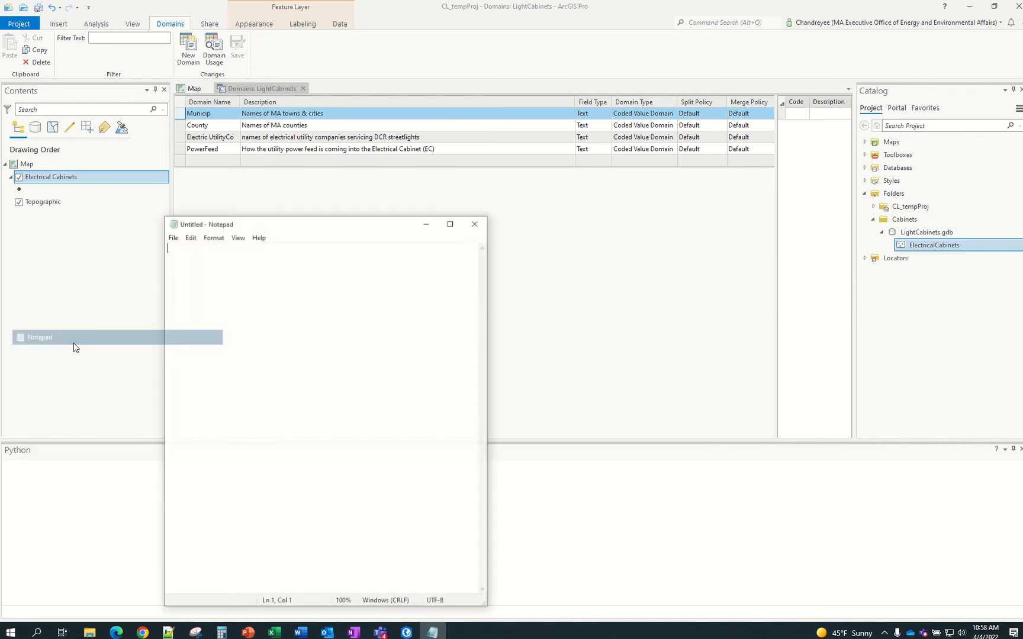
{"action": "key", "text": "ctrl+v"}
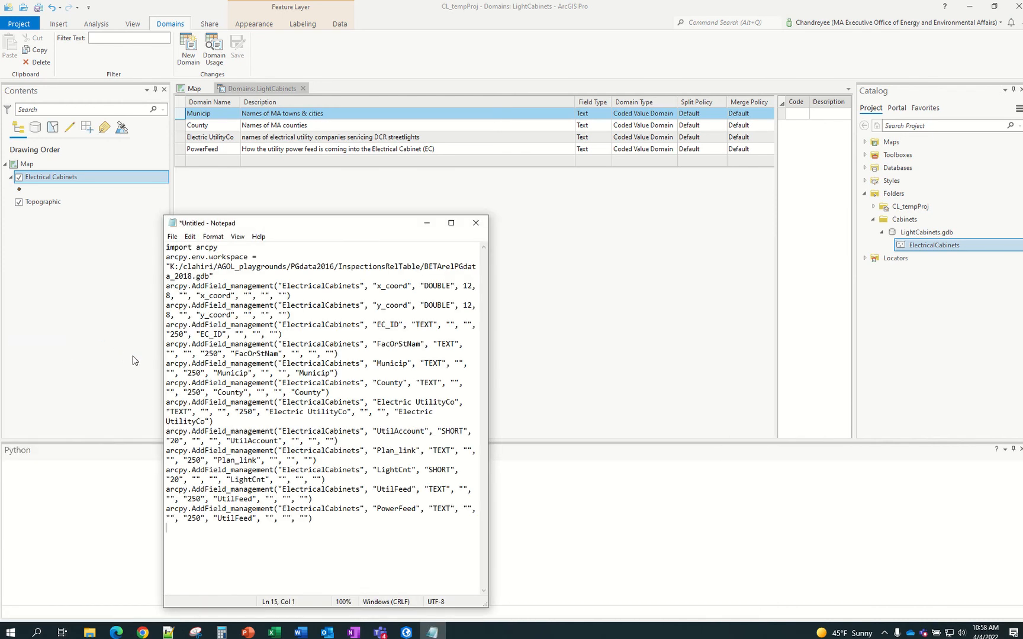
{"action": "left_click_drag", "start_coordinate": [484, 342], "coordinate": [848, 341]}
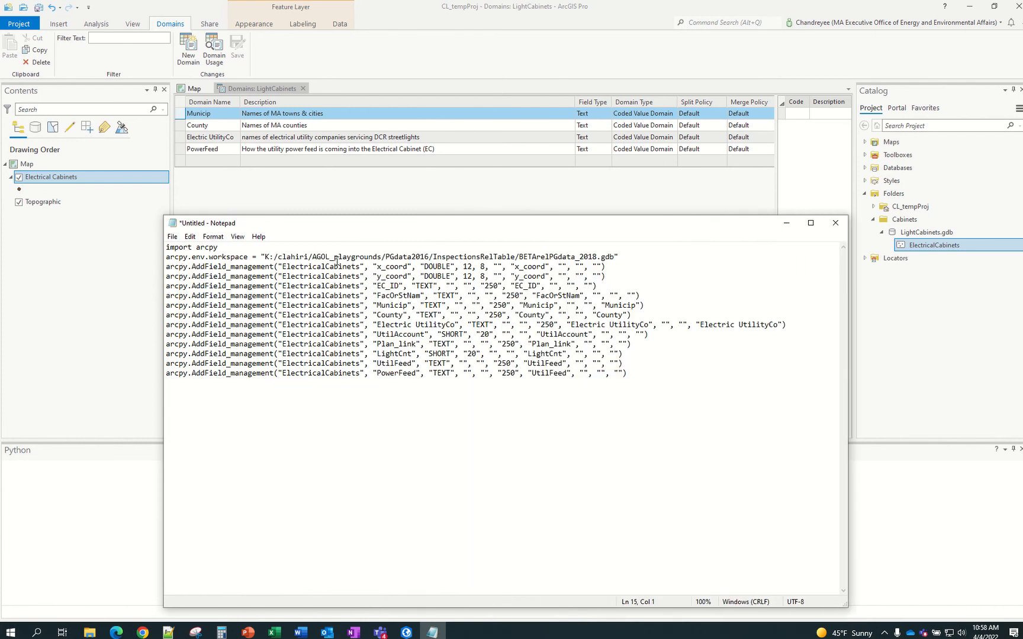
{"action": "left_click", "coordinate": [166, 248]}
Save the file as Py_addFields in C:\Telecommute_Files\Projects\Cabinets
{"action": "left_click", "coordinate": [172, 237]}
{"action": "left_click", "coordinate": [184, 297]}
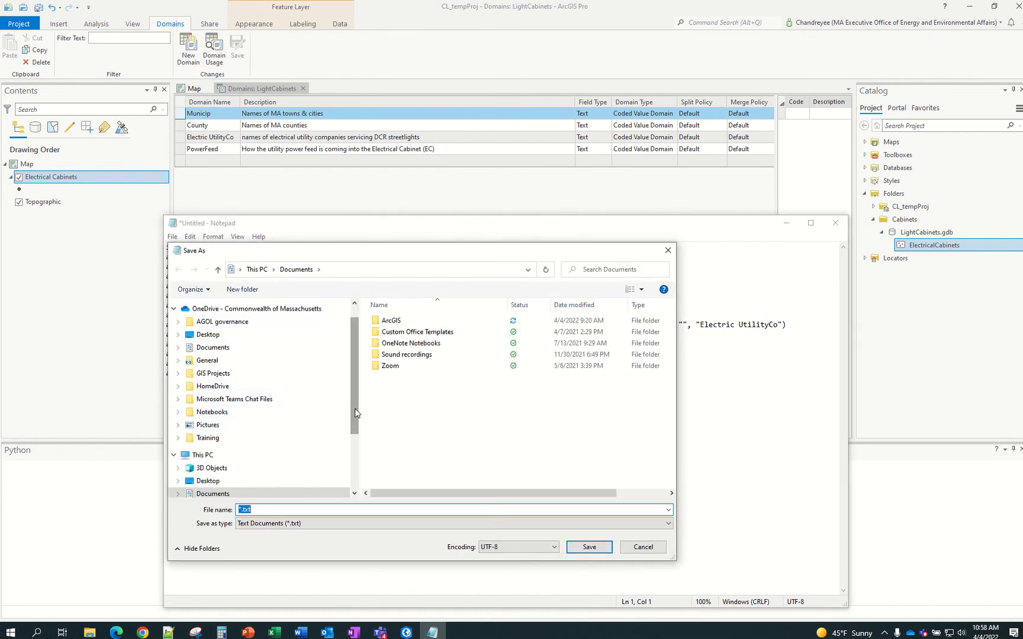
{"action": "left_click_drag", "start_coordinate": [356, 415], "coordinate": [350, 467]}
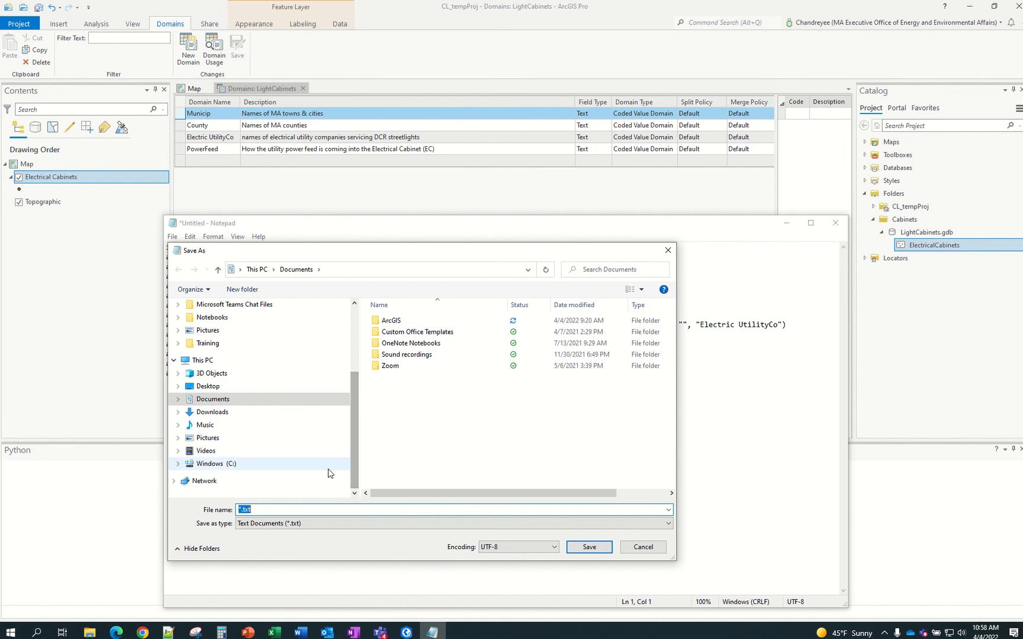
{"action": "left_click", "coordinate": [314, 463]}
{"action": "double_click", "coordinate": [408, 467]}
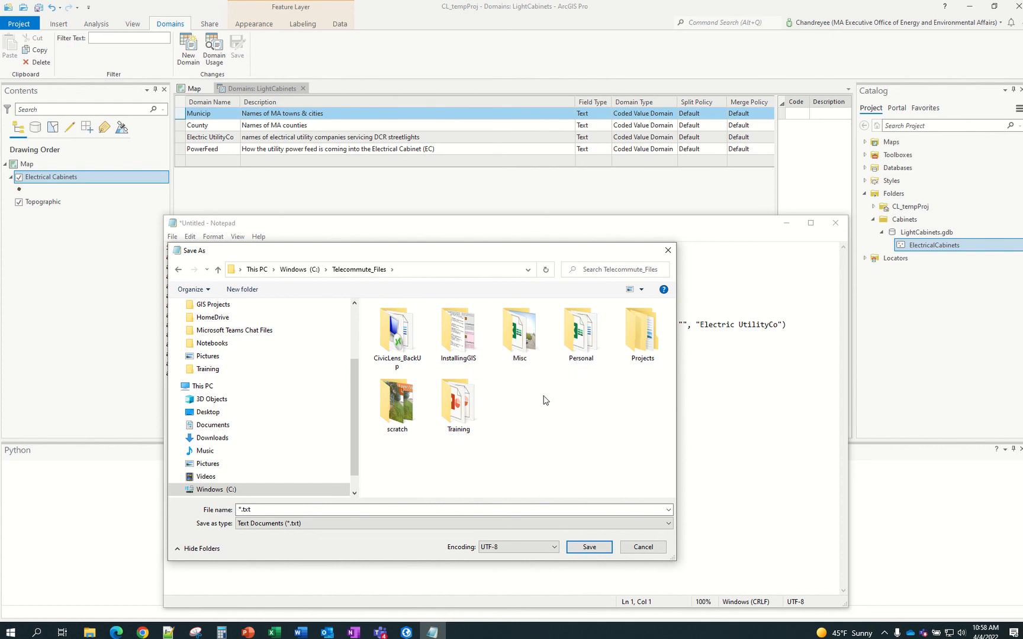
{"action": "left_click", "coordinate": [630, 360]}
{"action": "double_click", "coordinate": [630, 359]}
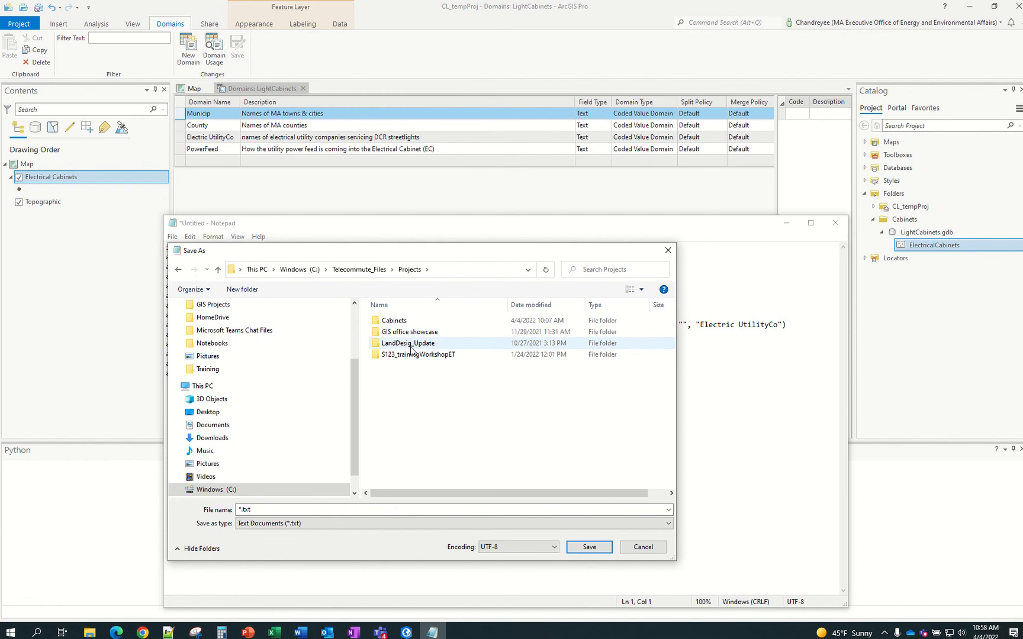
{"action": "double_click", "coordinate": [396, 322]}
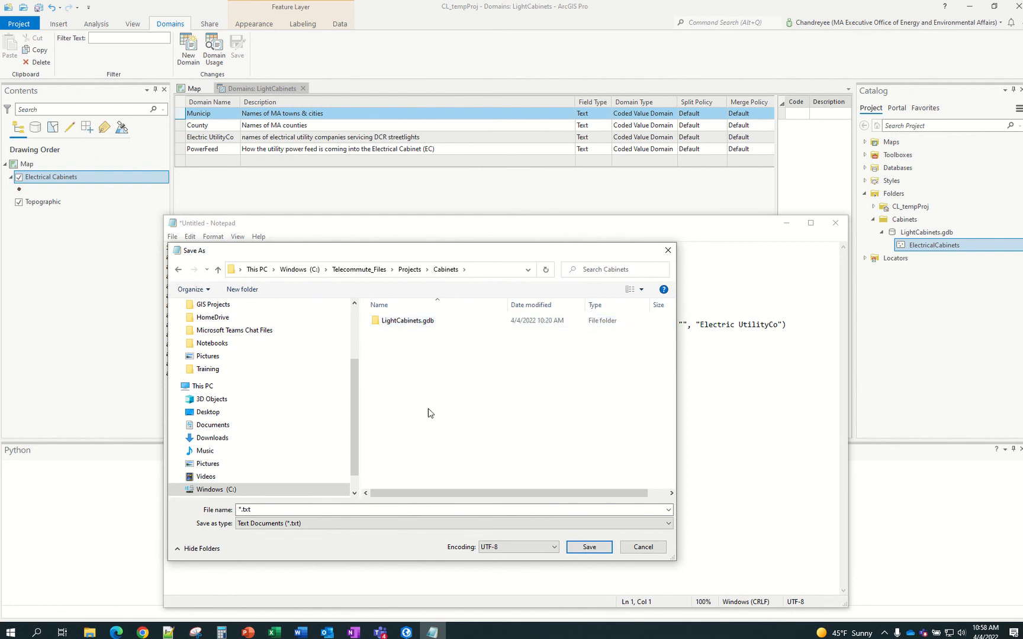
{"action": "left_click", "coordinate": [273, 511]}
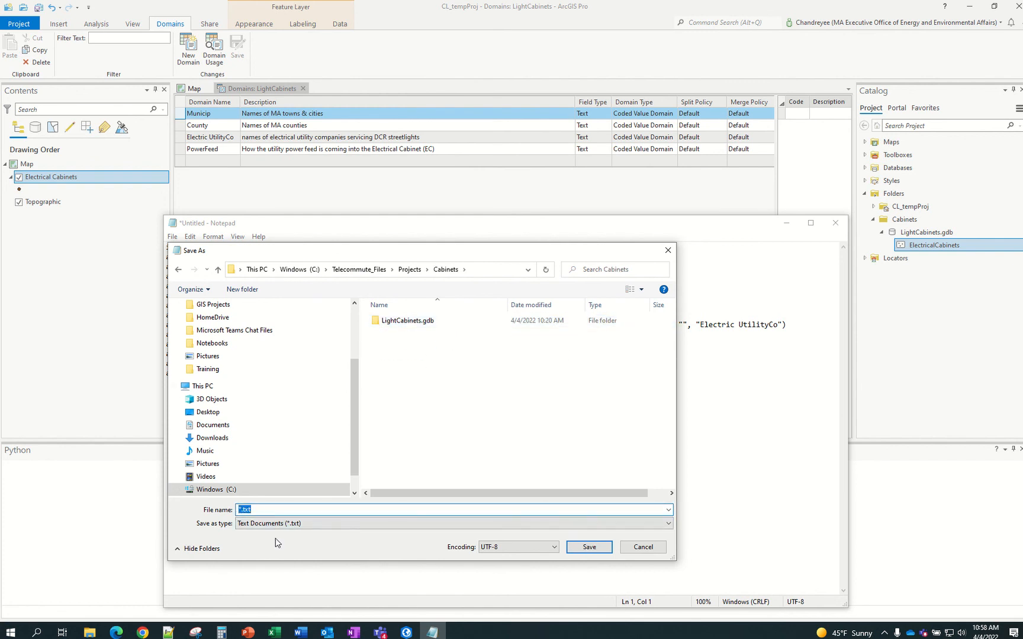
{"action": "type", "text": "Py"}
{"action": "type", "text": "_"}
{"action": "type", "text": "addFields"}
{"action": "key", "text": "Return"}
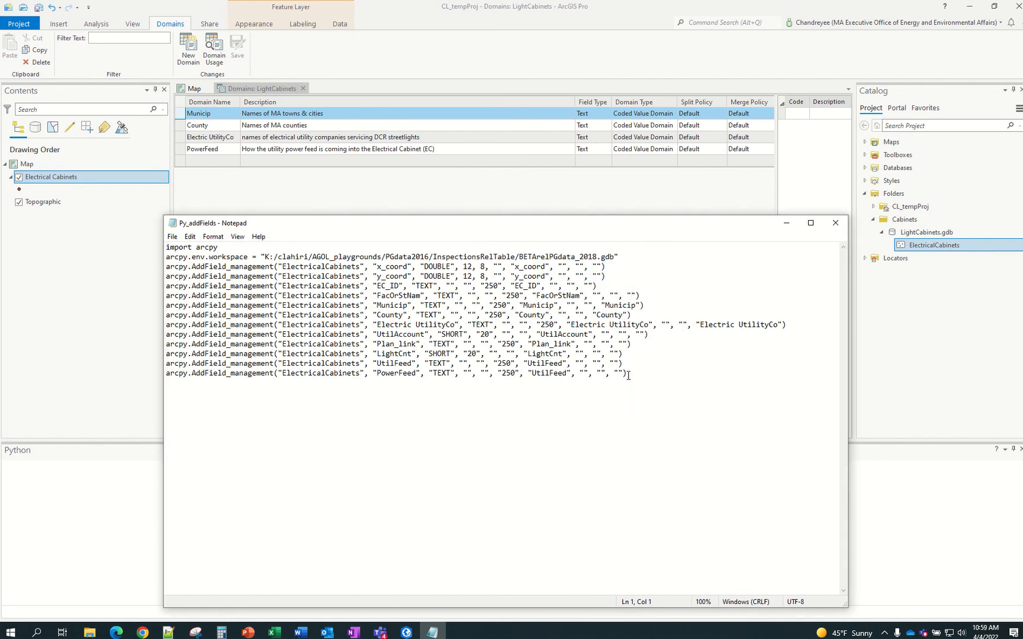
Paste the first four lines (import arcpy, workspace, x_coord and y_coord AddField) into the Python window
{"action": "left_click_drag", "start_coordinate": [629, 375], "coordinate": [169, 248]}
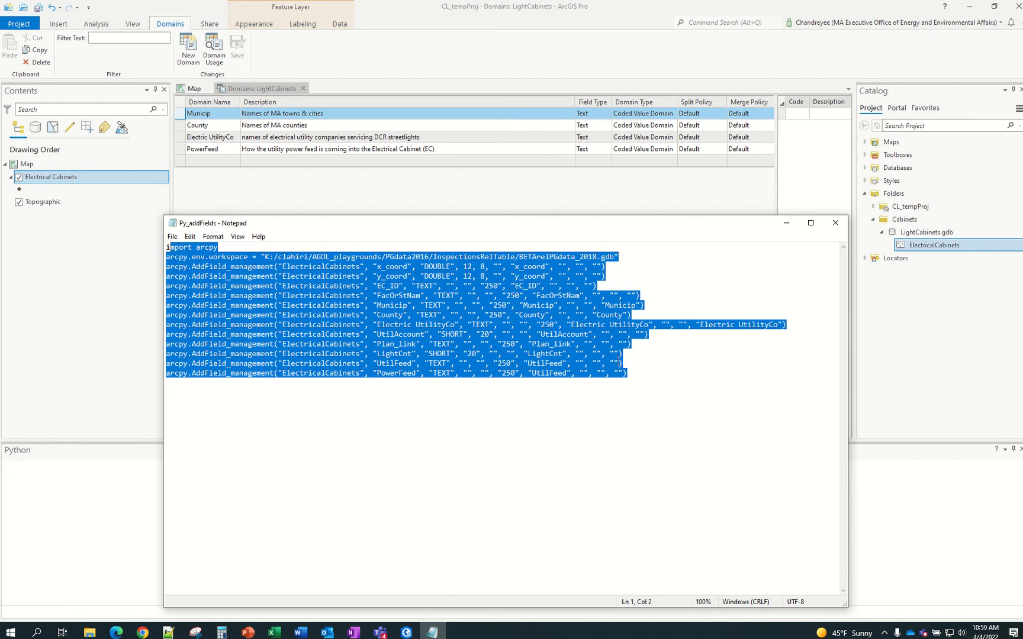
{"action": "left_click", "coordinate": [631, 358]}
{"action": "left_click_drag", "start_coordinate": [612, 268], "coordinate": [217, 233]}
{"action": "left_click_drag", "start_coordinate": [611, 275], "coordinate": [150, 233]}
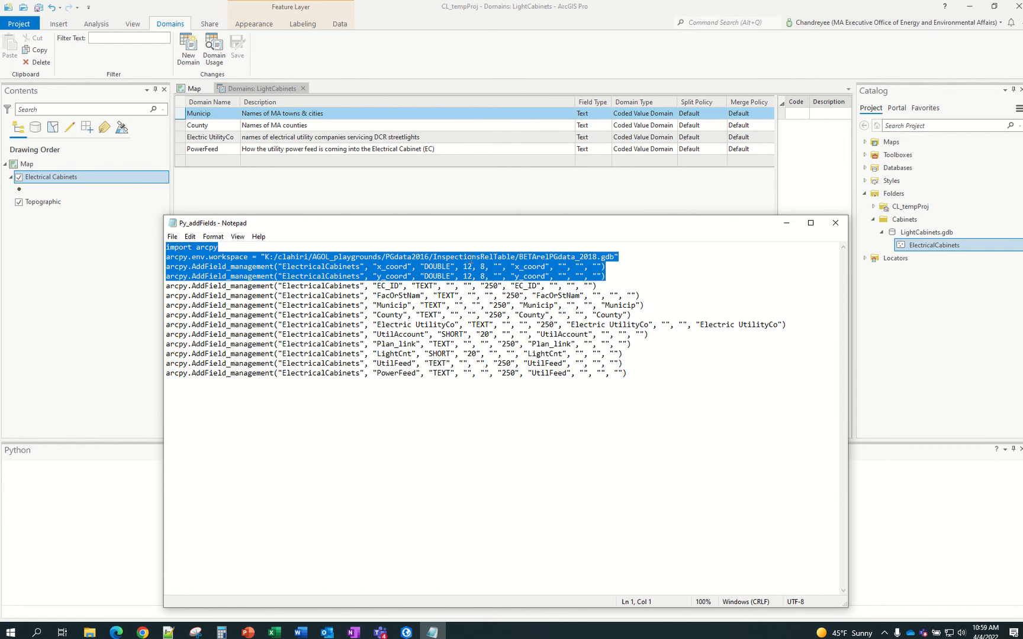
{"action": "left_click_drag", "start_coordinate": [516, 217], "coordinate": [511, 383]}
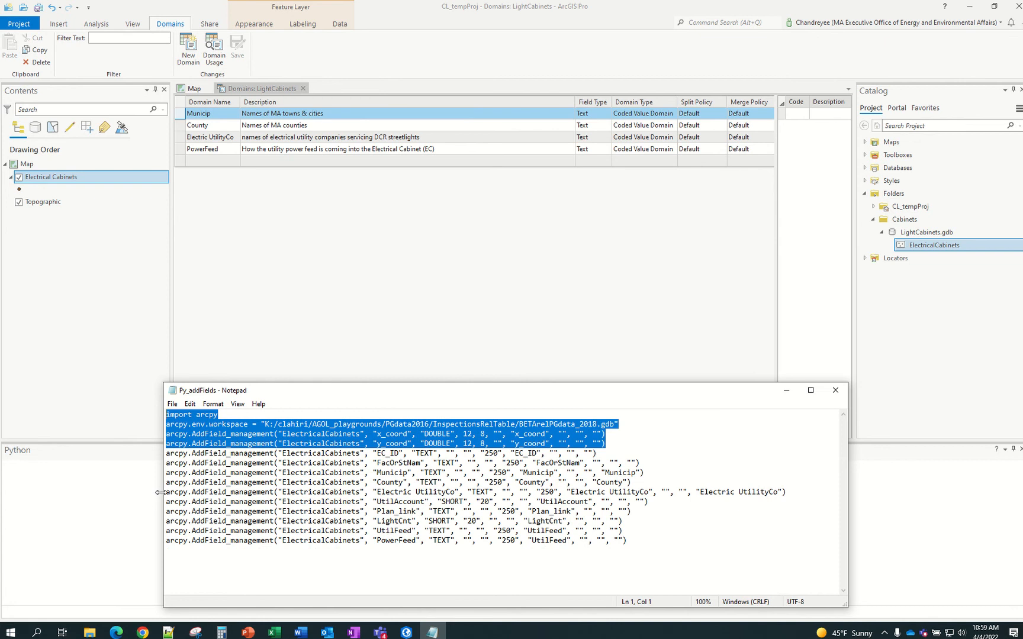
{"action": "left_click_drag", "start_coordinate": [160, 492], "coordinate": [314, 499]}
{"action": "left_click_drag", "start_coordinate": [514, 388], "coordinate": [612, 96]}
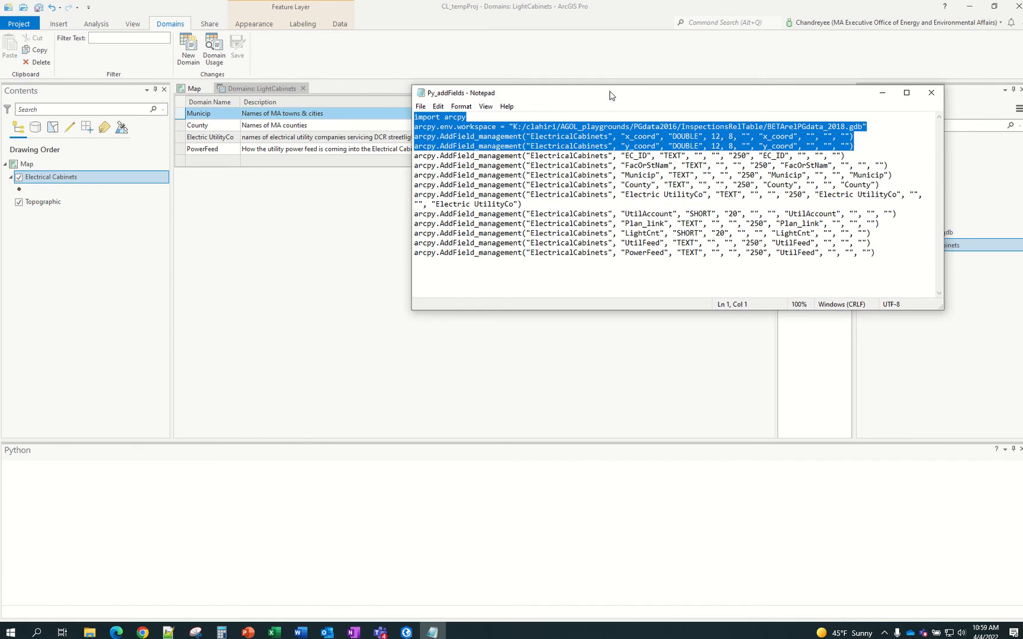
{"action": "left_click", "coordinate": [86, 616]}
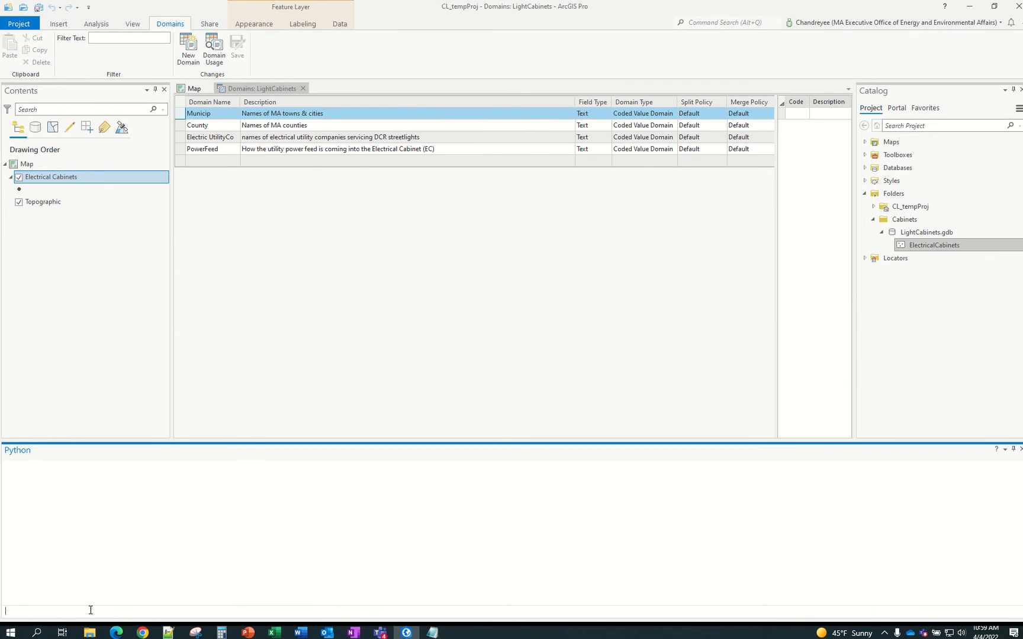
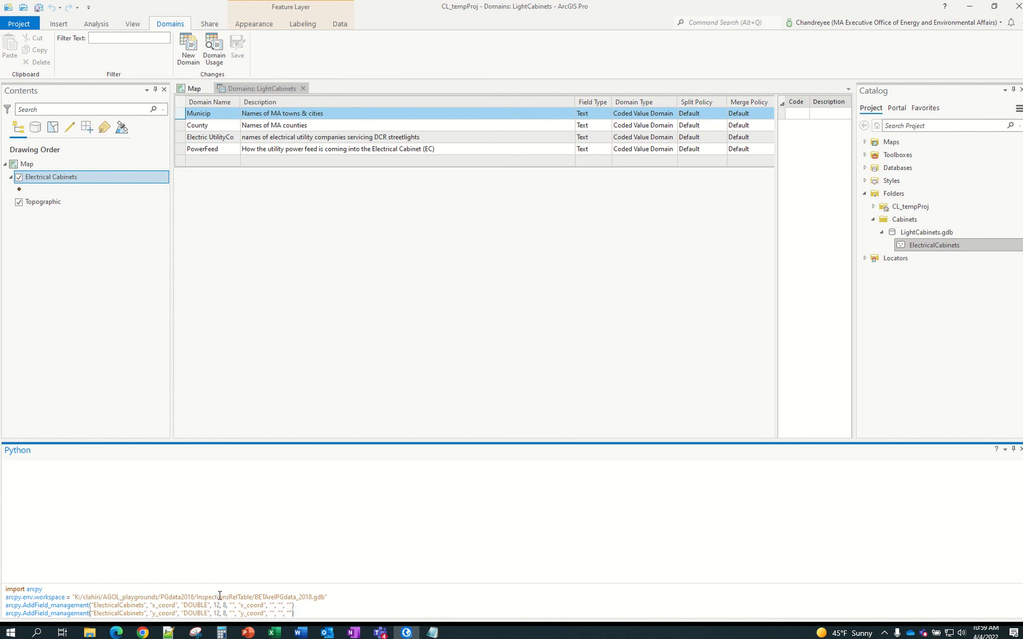
Undo the four leftover arcpy lines so the Python window's input line is empty
{"action": "key", "text": "ctrl+z"}
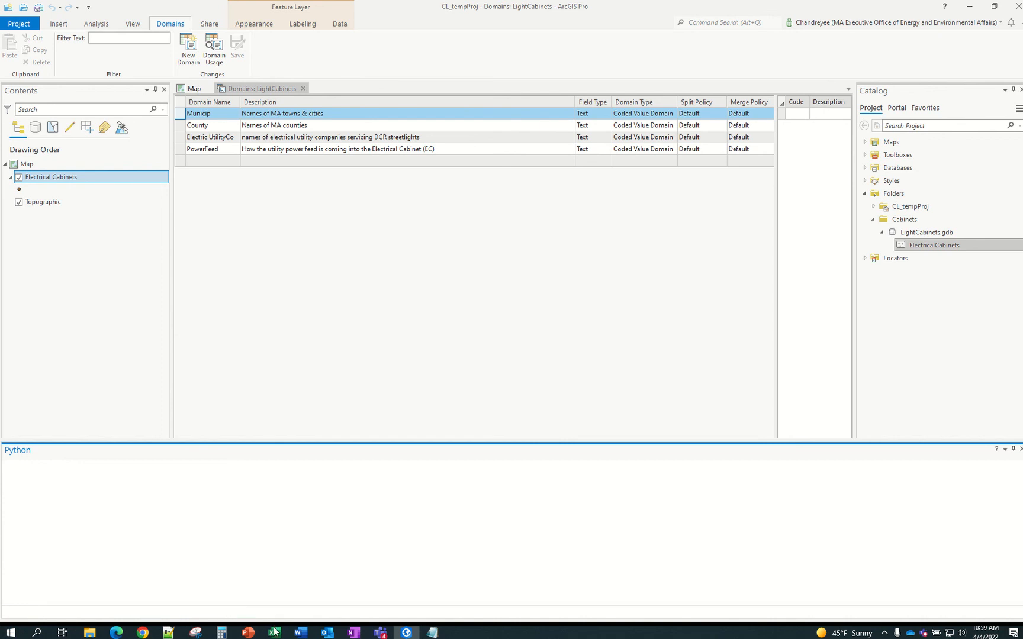
Replace the workspace line in B12 with the sample C:/…/LightCabinets.gdb workspace line from B5
{"action": "mouse_move", "coordinate": [274, 632]}
{"action": "left_click", "coordinate": [308, 595]}
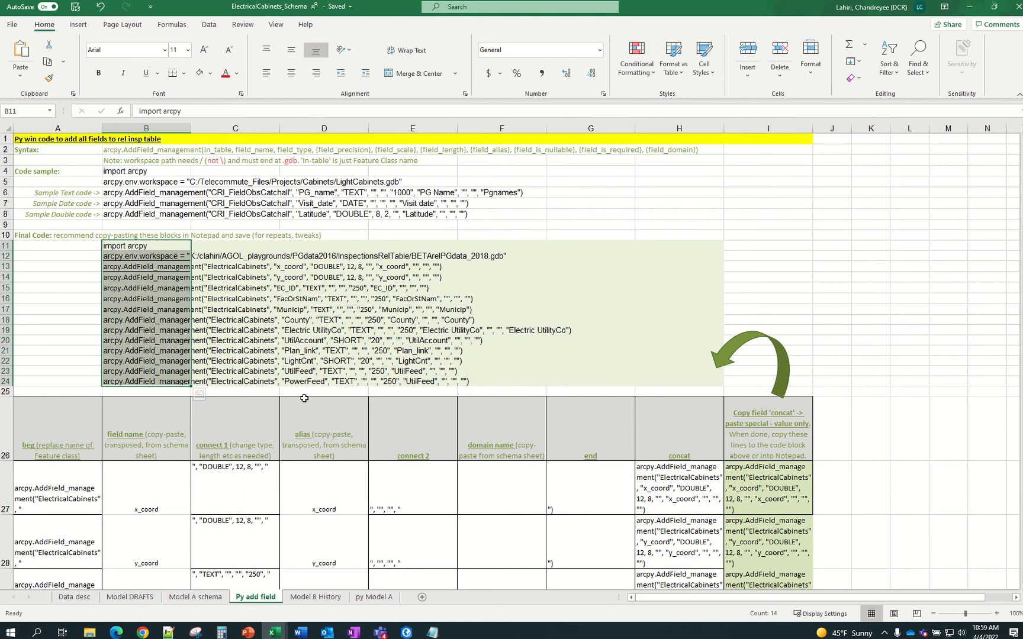
{"action": "left_click", "coordinate": [233, 287]}
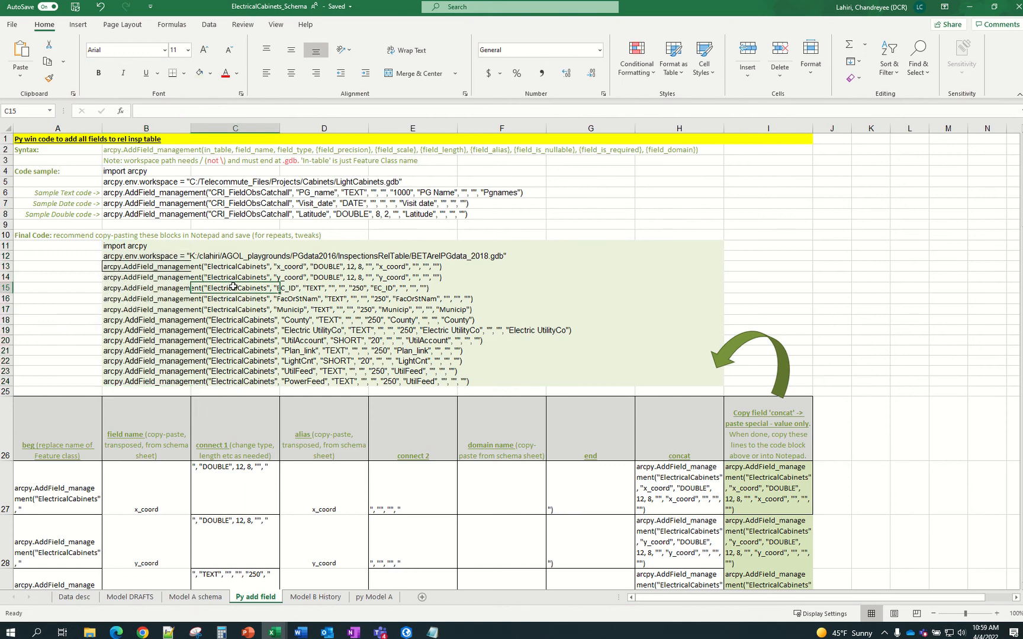
{"action": "left_click", "coordinate": [127, 173]}
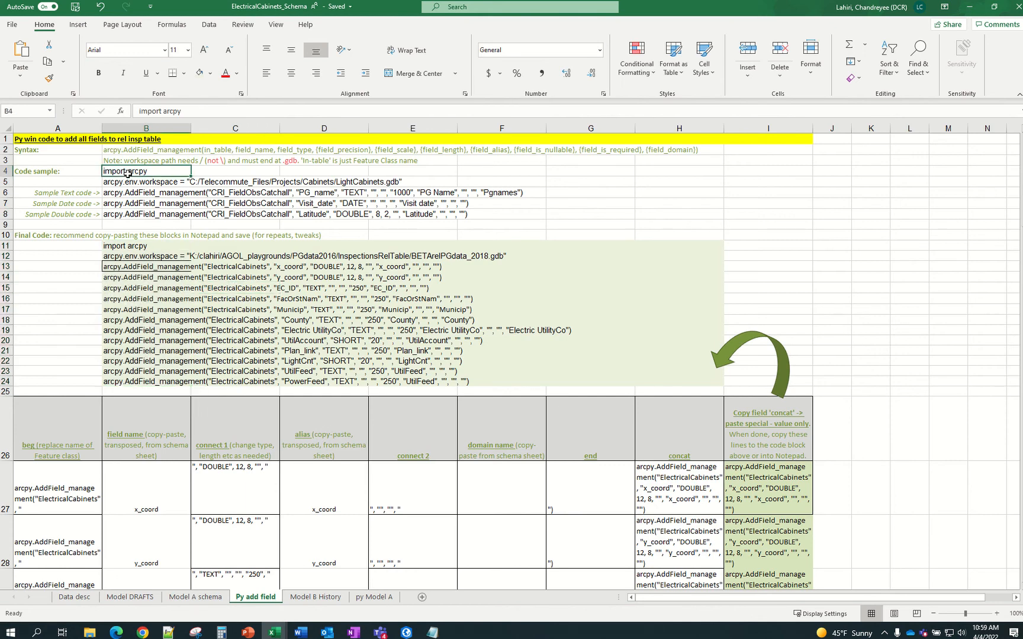
{"action": "left_click_drag", "start_coordinate": [127, 174], "coordinate": [128, 181]}
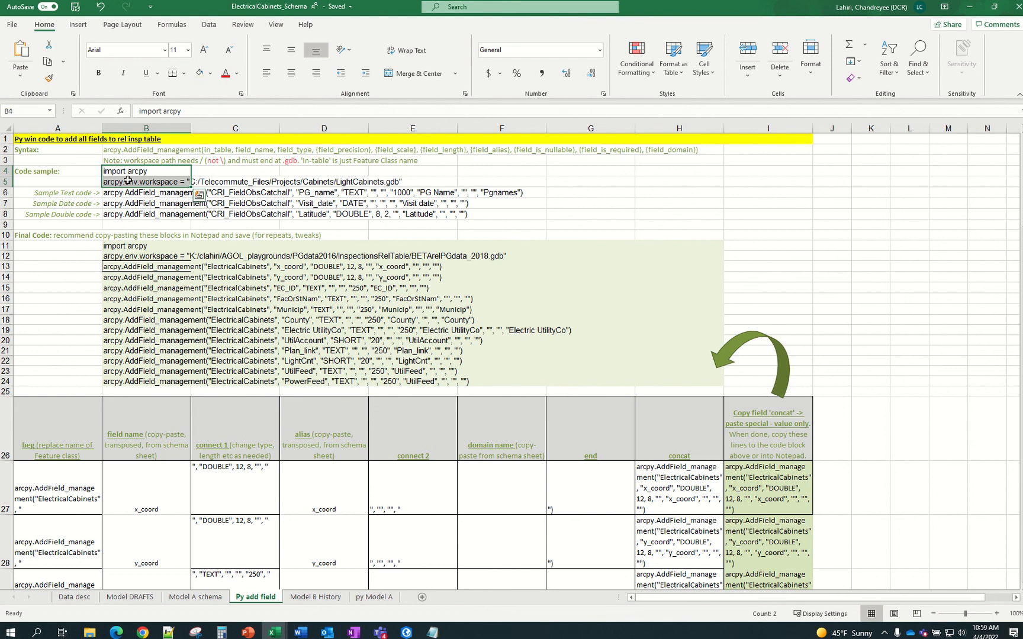
{"action": "left_click", "coordinate": [209, 256]}
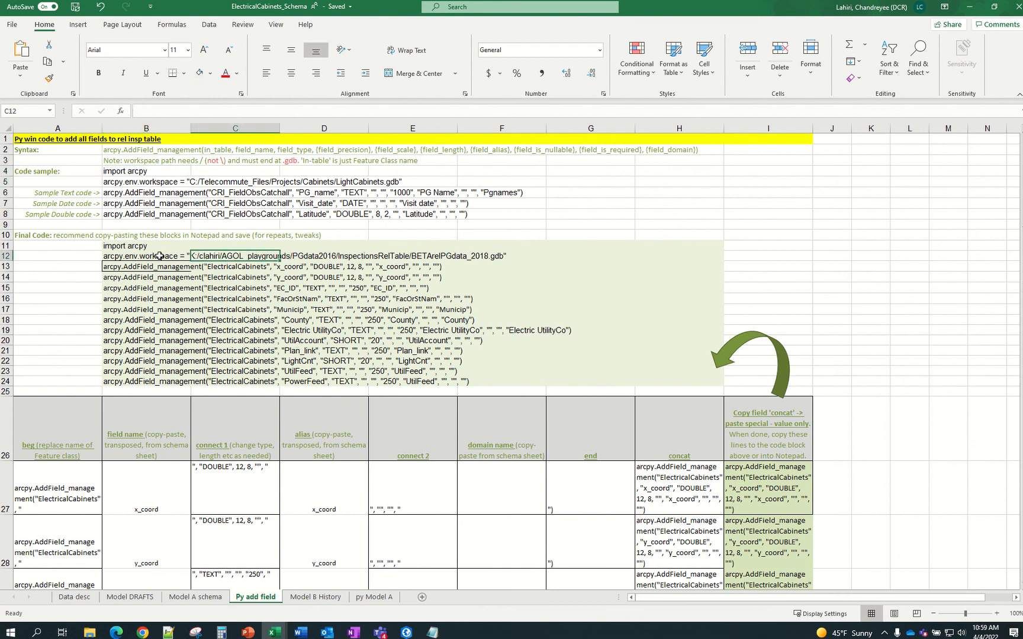
{"action": "left_click", "coordinate": [160, 256]}
{"action": "left_click", "coordinate": [147, 183]}
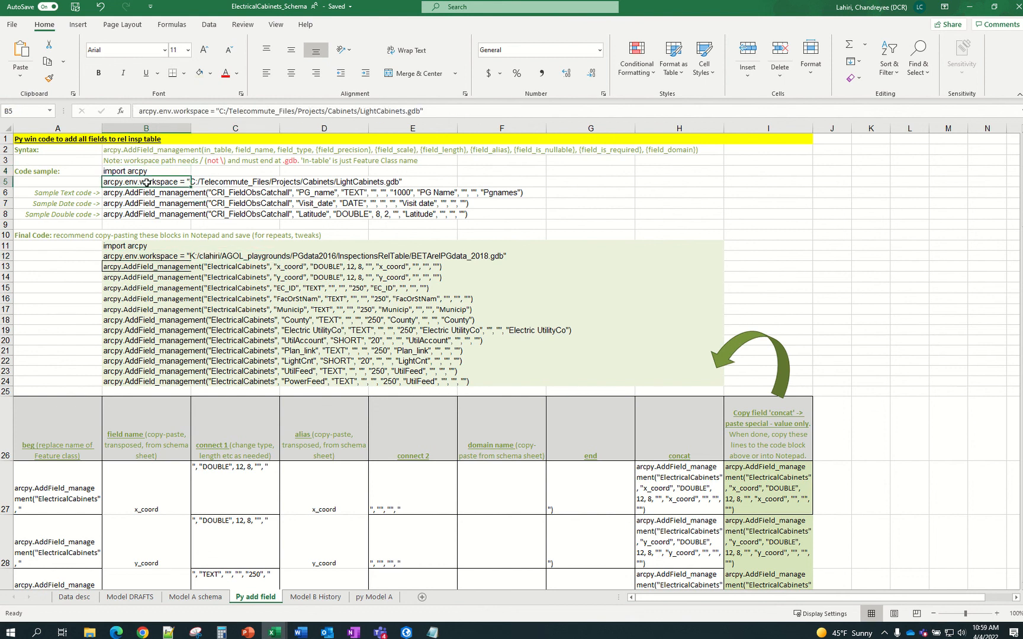
{"action": "key", "text": "ctrl+c"}
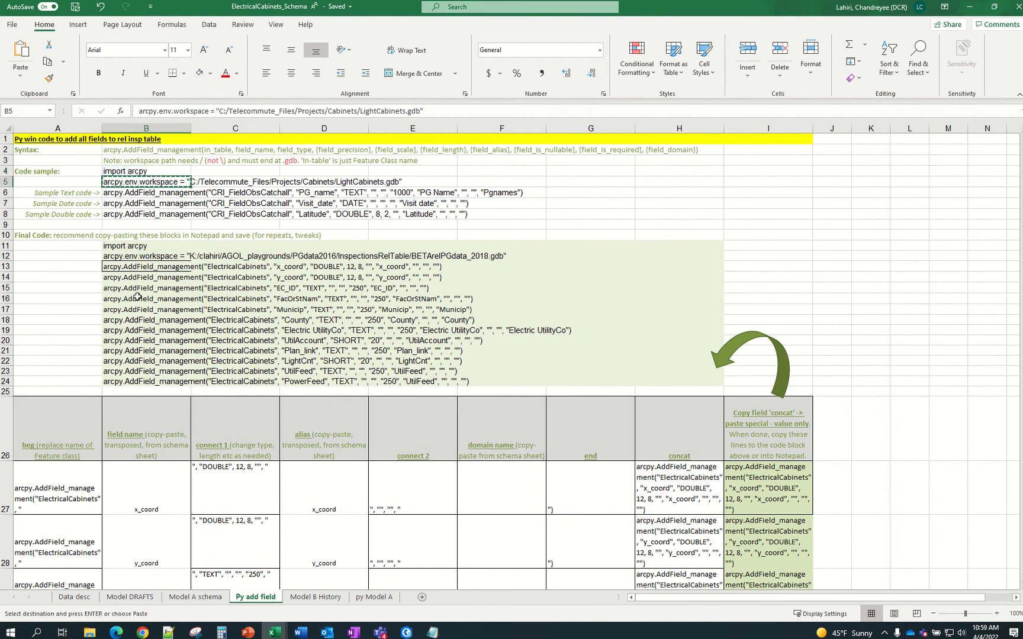
{"action": "left_click", "coordinate": [142, 256]}
{"action": "right_click", "coordinate": [142, 256]}
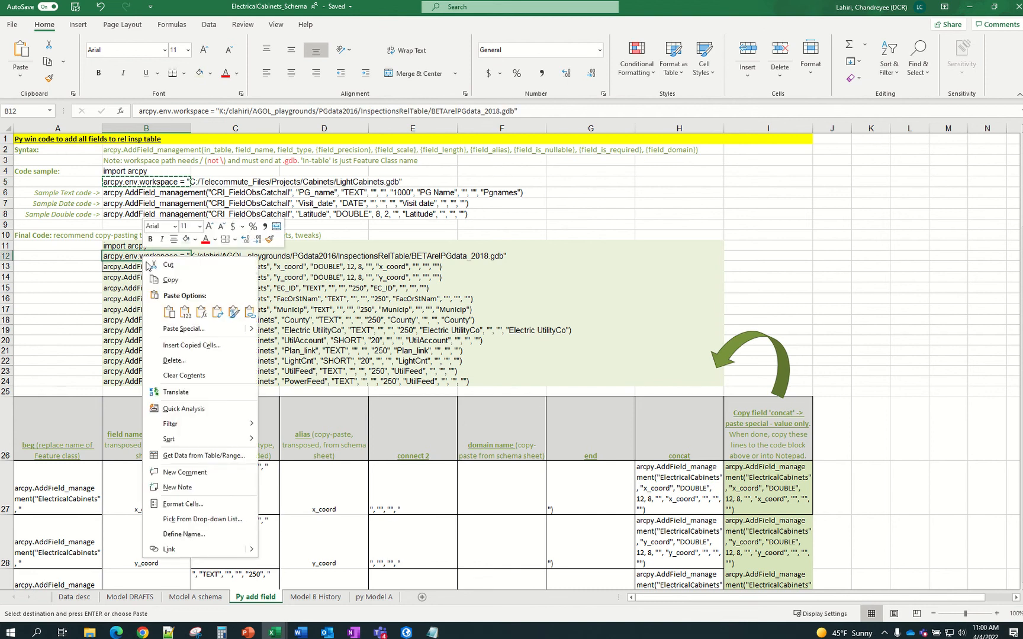
{"action": "left_click", "coordinate": [184, 312]}
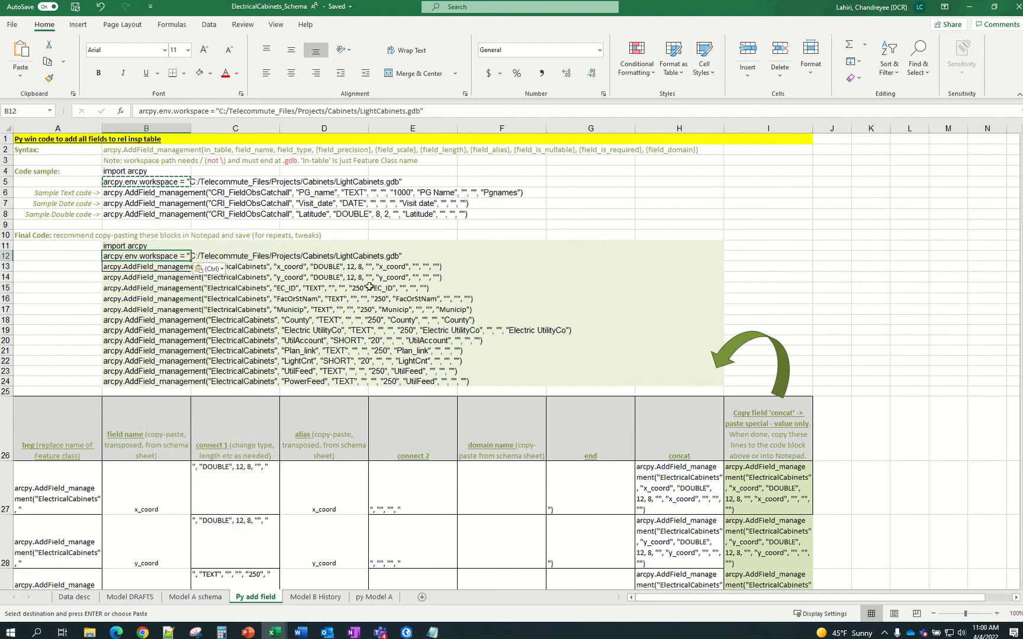
{"action": "left_click", "coordinate": [400, 288]}
{"action": "left_click", "coordinate": [401, 265]}
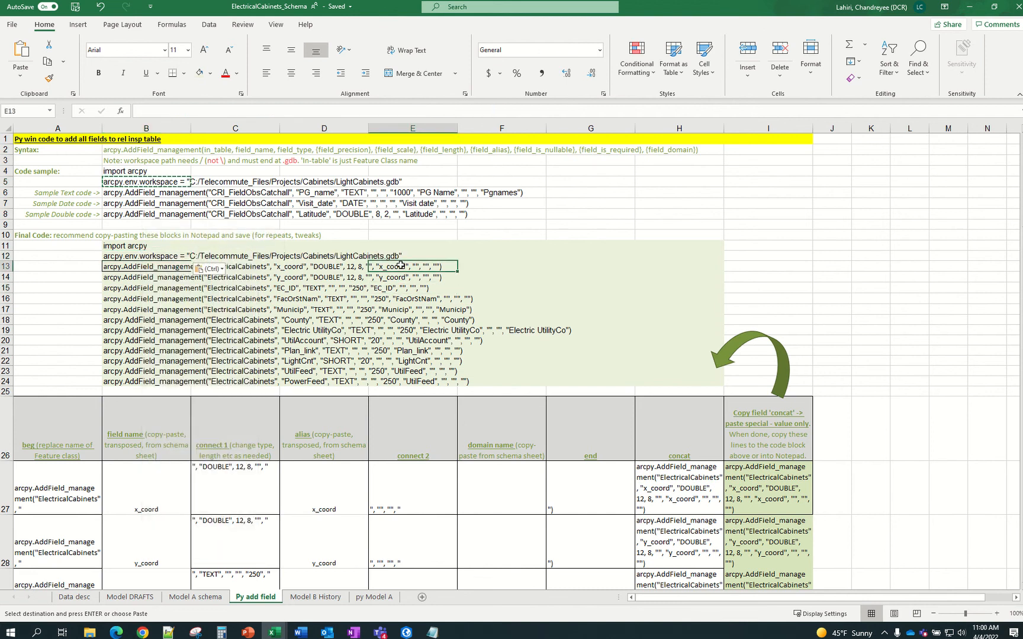
{"action": "key", "text": "Escape"}
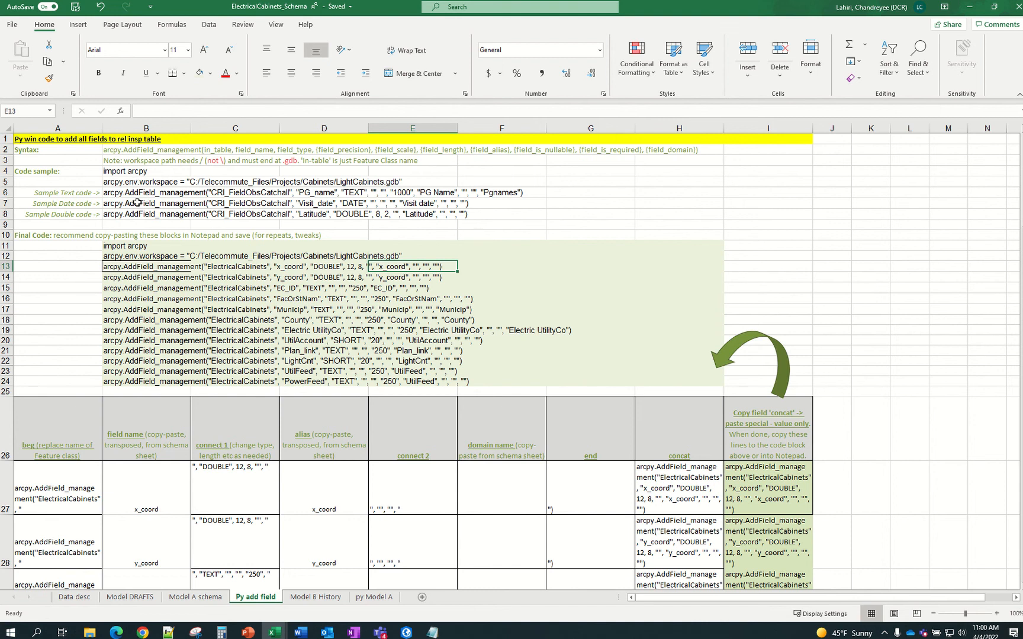
Copy the corrected B12 workspace line for use in the Py_addFields script
{"action": "left_click", "coordinate": [162, 264]}
{"action": "left_click", "coordinate": [146, 246]}
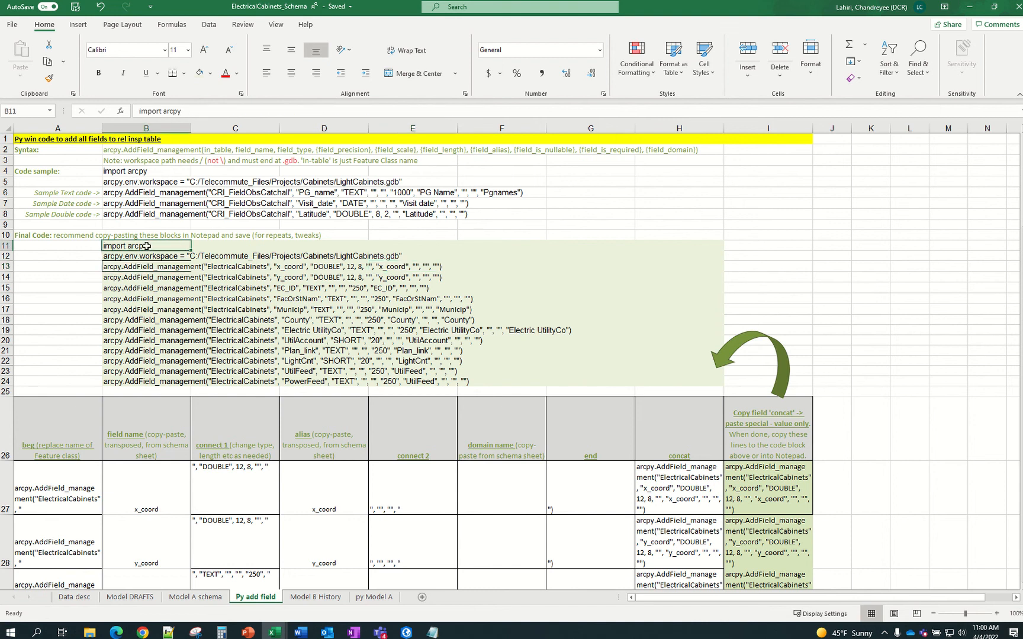
{"action": "left_click", "coordinate": [145, 258]}
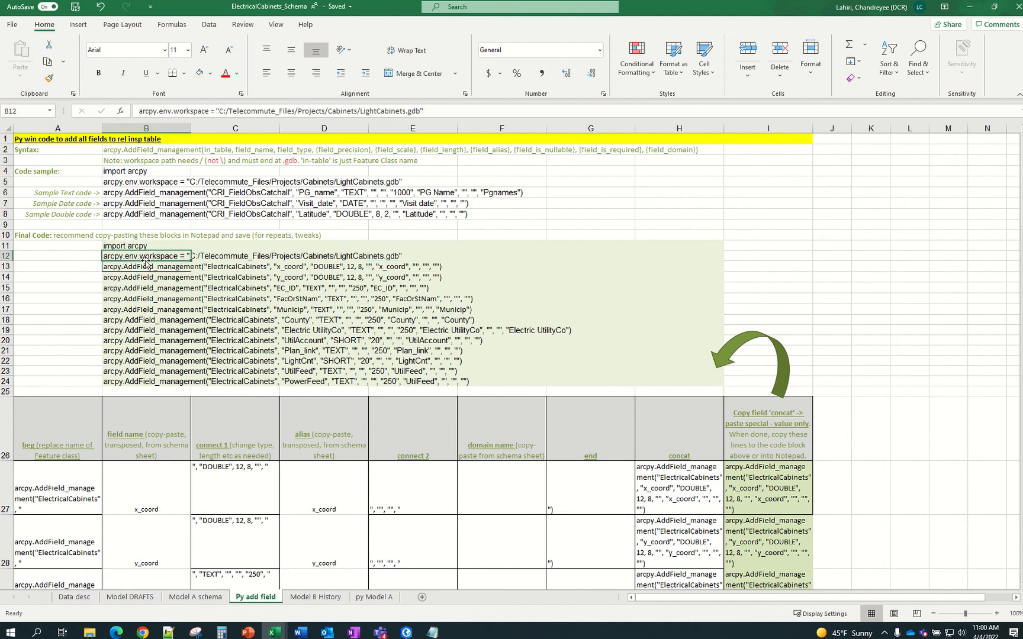
{"action": "key", "text": "ctrl+c"}
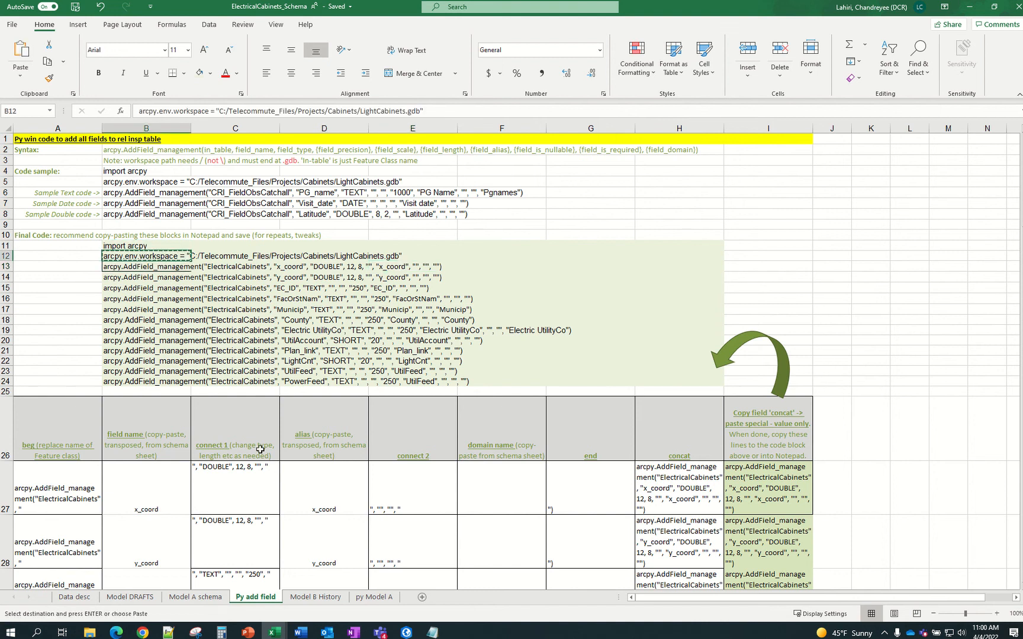
{"action": "left_click", "coordinate": [430, 635]}
{"action": "left_click", "coordinate": [605, 214]}
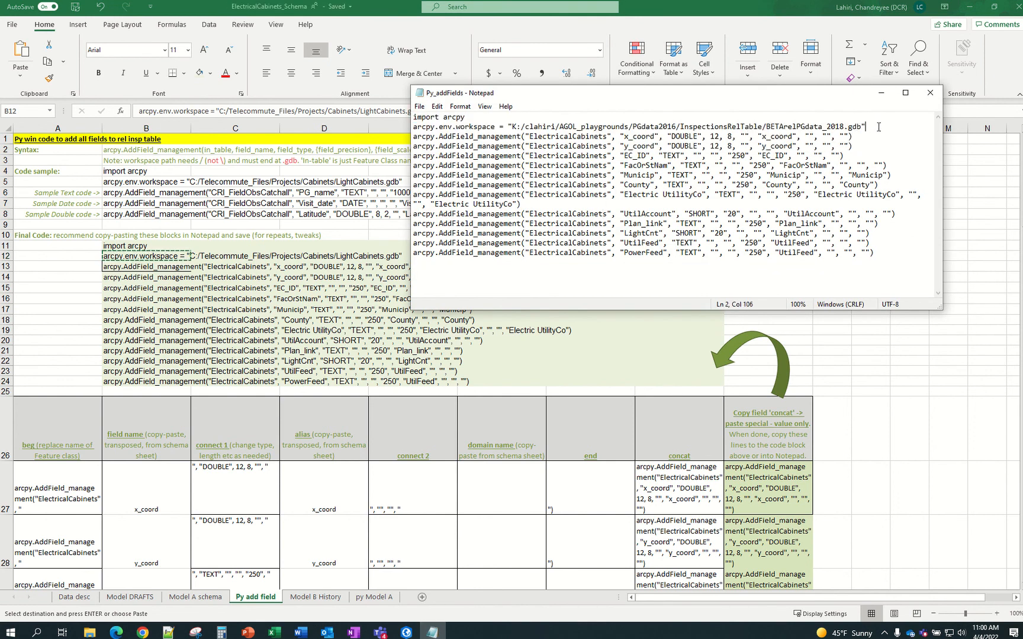
Replace the script's K:/ workspace line with the C:/ LightCabinets.gdb path and remove the blank line
{"action": "left_click_drag", "start_coordinate": [879, 127], "coordinate": [413, 127]}
{"action": "key", "text": "ctrl+v"}
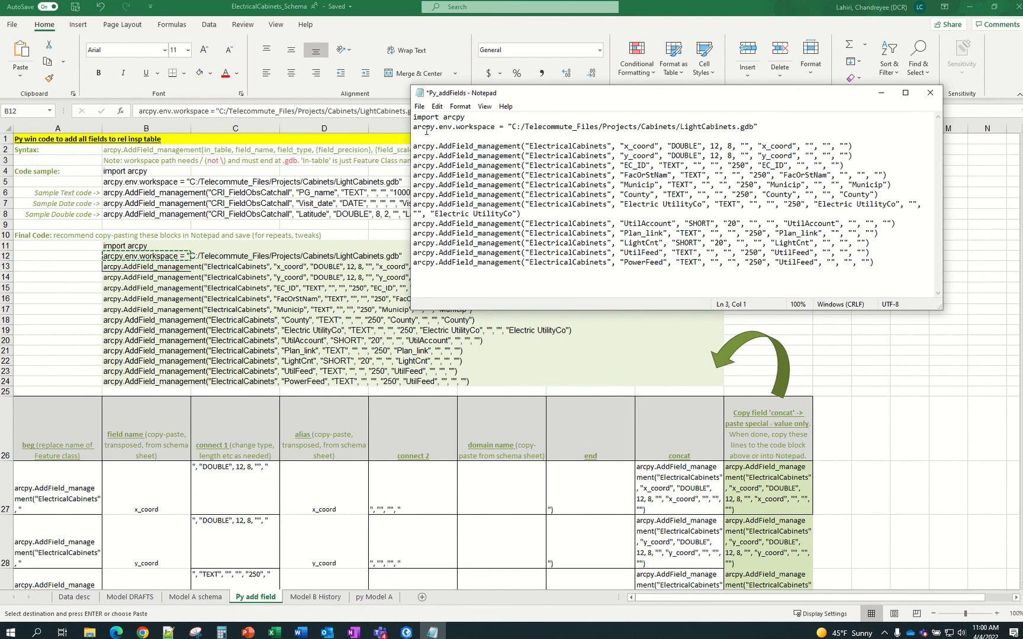
{"action": "key", "text": "BackSpace"}
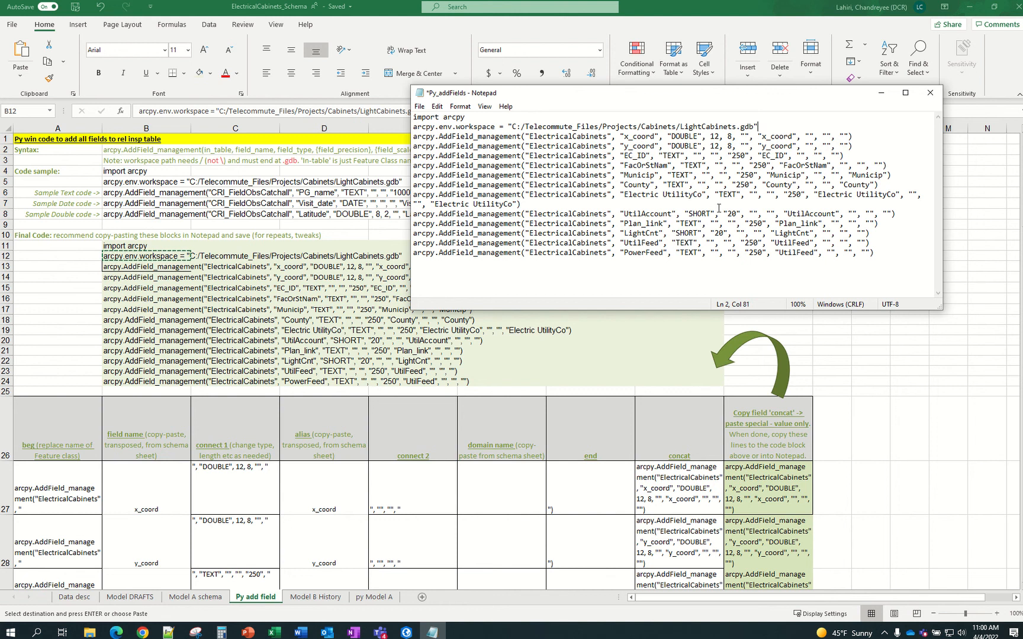
Copy the first four lines of the Py_addFields script
{"action": "left_click_drag", "start_coordinate": [405, 185], "coordinate": [277, 160]}
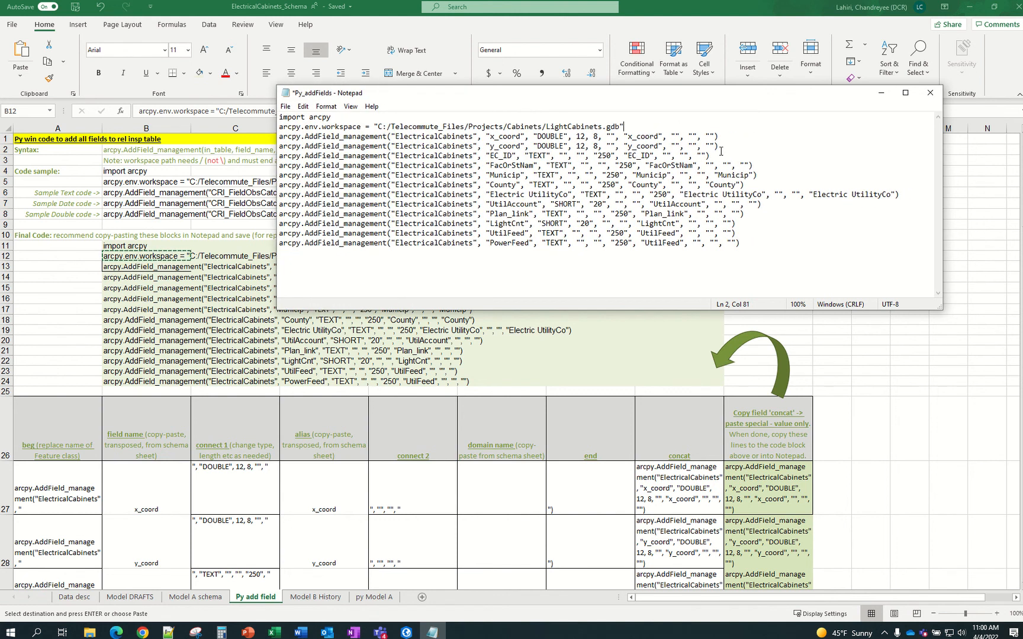
{"action": "left_click_drag", "start_coordinate": [720, 148], "coordinate": [266, 108]}
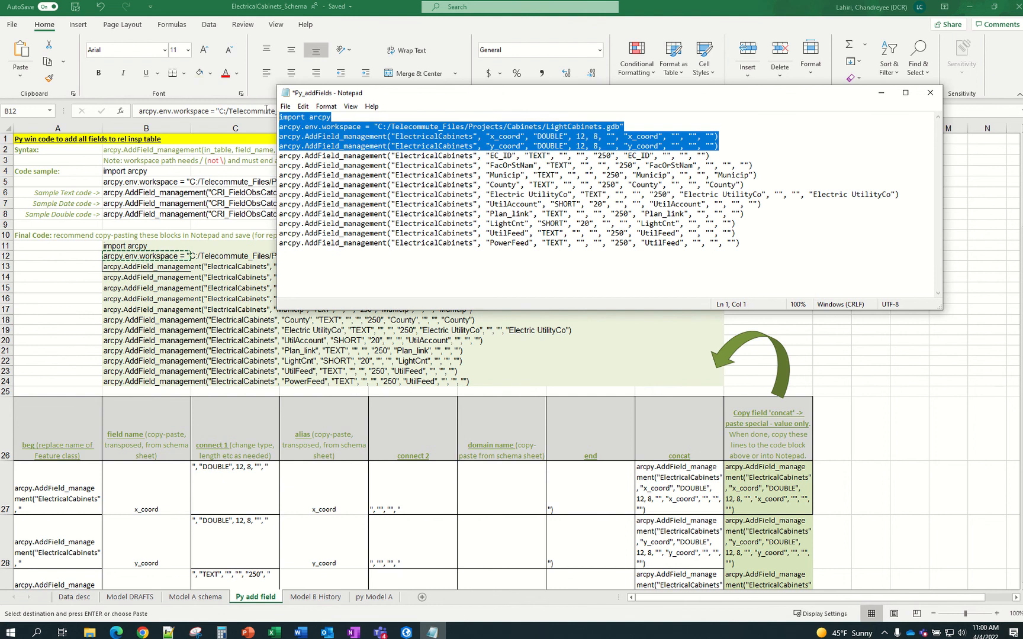
{"action": "key", "text": "ctrl+c"}
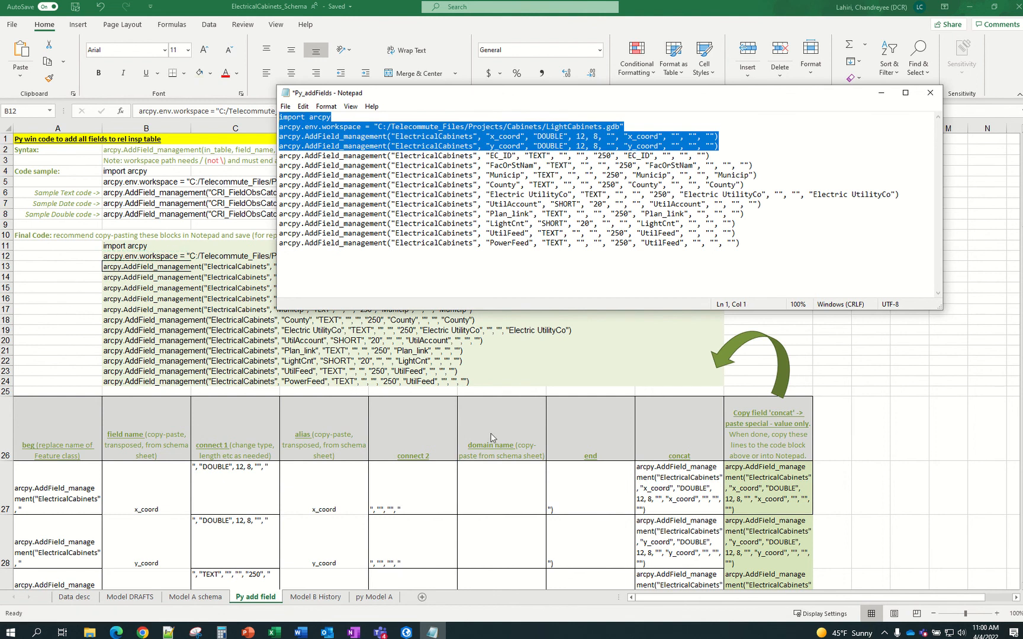
Paste and run the four arcpy lines adding DOUBLE x_coord and y_coord fields to ElectricalCabinets
{"action": "left_click", "coordinate": [406, 633]}
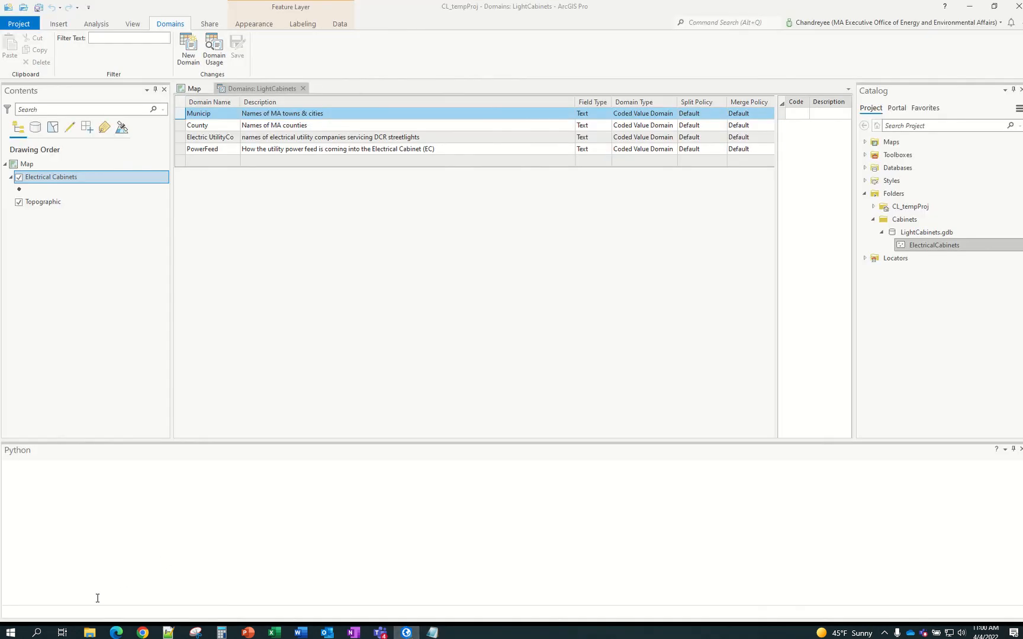
{"action": "left_click", "coordinate": [82, 617]}
{"action": "key", "text": "ctrl+v"}
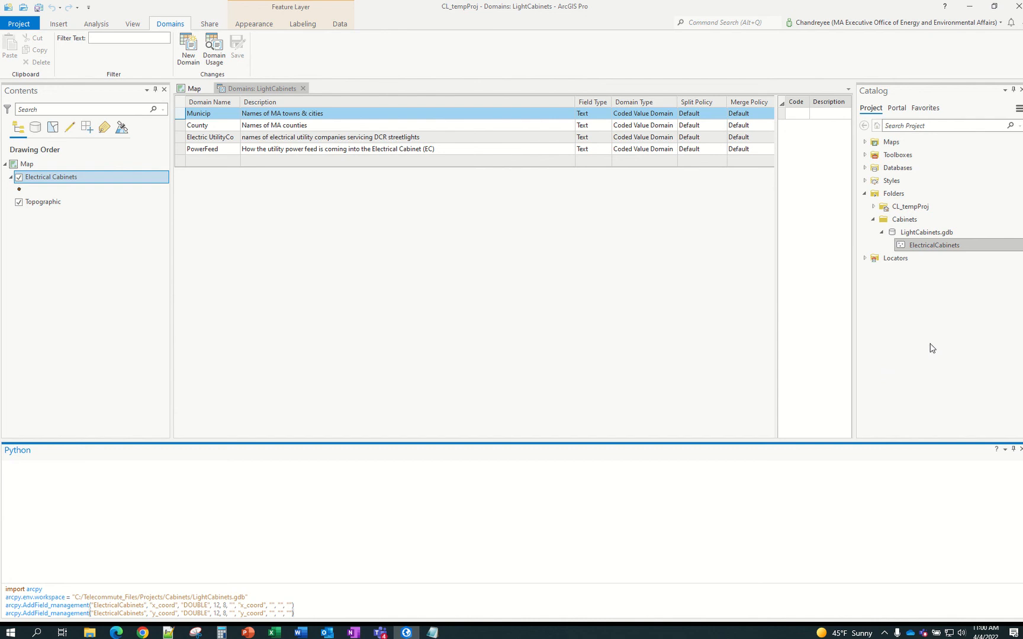
{"action": "left_click", "coordinate": [928, 244]}
{"action": "key", "text": "Return"}
{"action": "key", "text": "Return"}
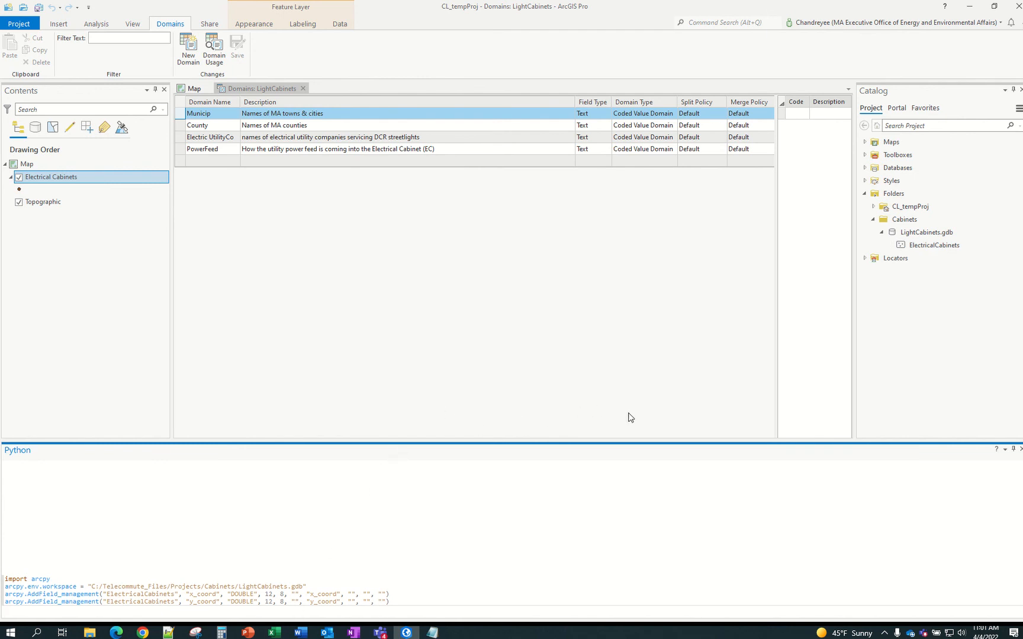
Open the ElectricalCabinets attribute table, then close it
{"action": "right_click", "coordinate": [934, 247]}
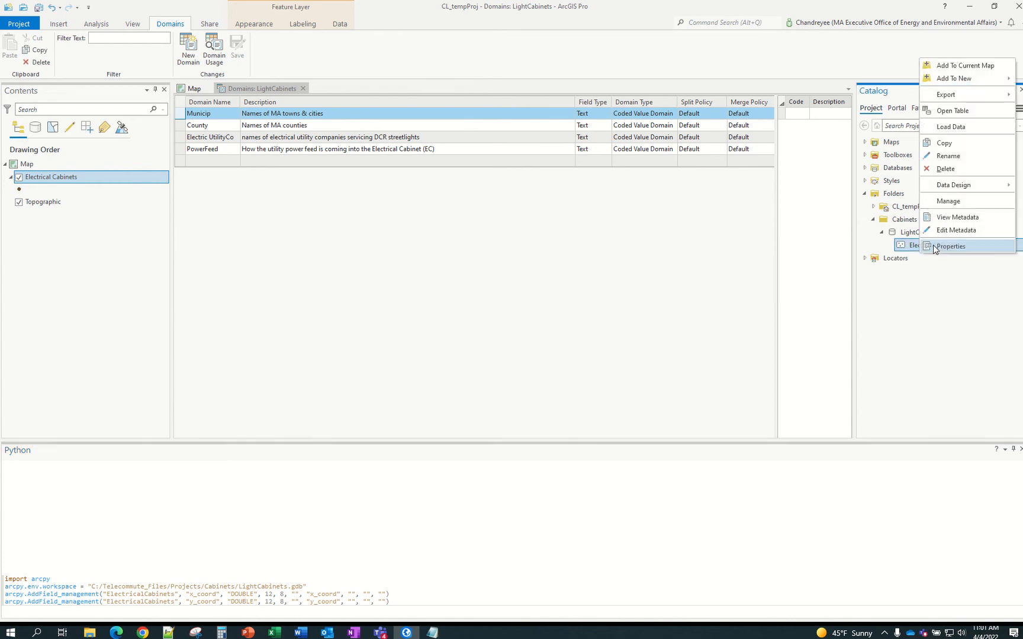
{"action": "left_click", "coordinate": [949, 113]}
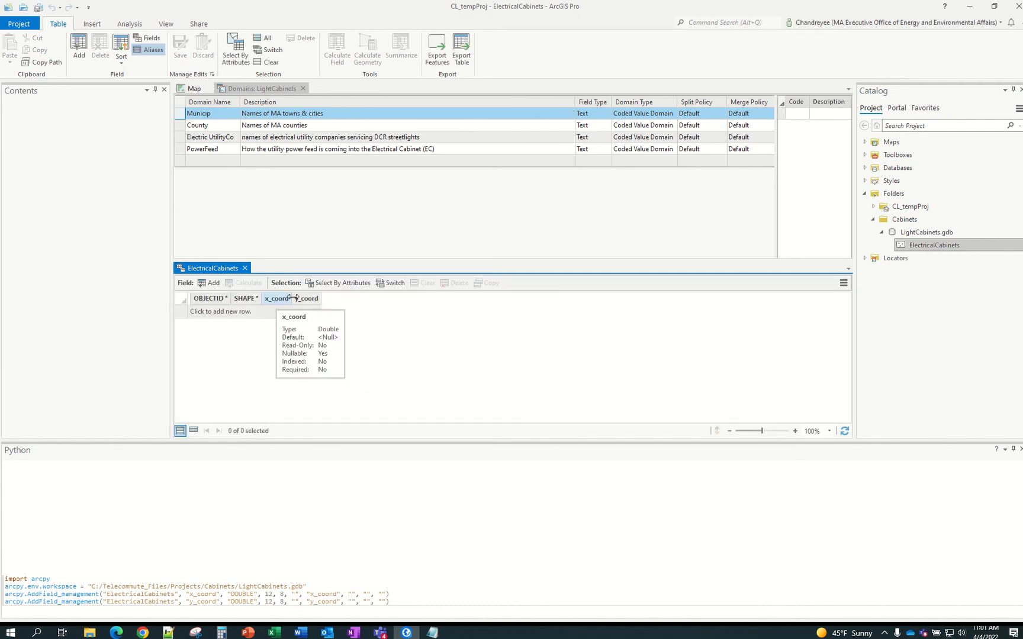
{"action": "left_click", "coordinate": [246, 268]}
Inspect the ElectricalCabinets field design view, then close it and the Domains view
{"action": "left_click", "coordinate": [922, 247]}
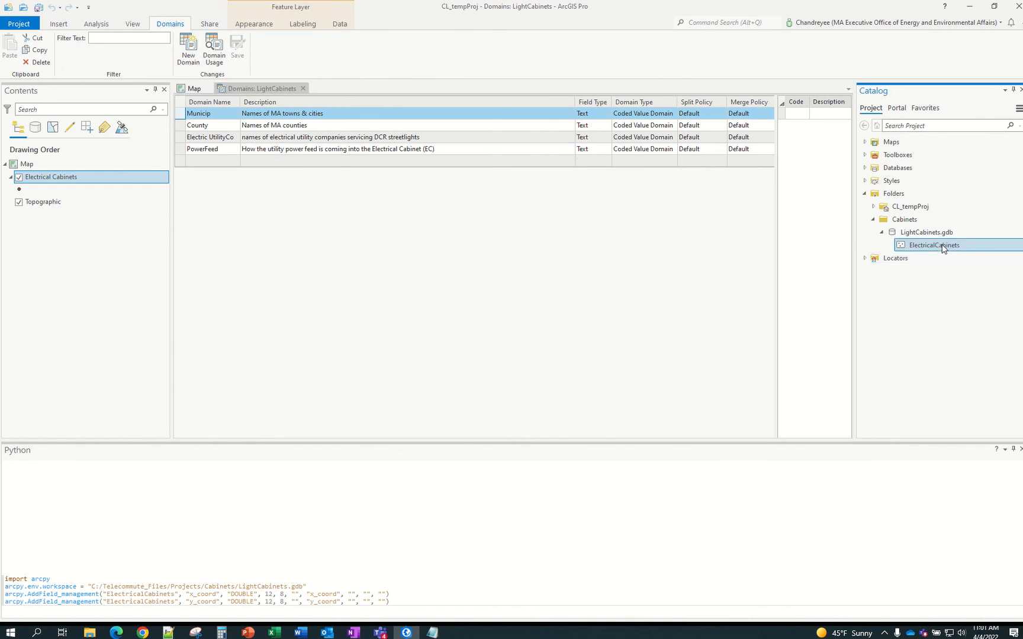
{"action": "right_click", "coordinate": [943, 247]}
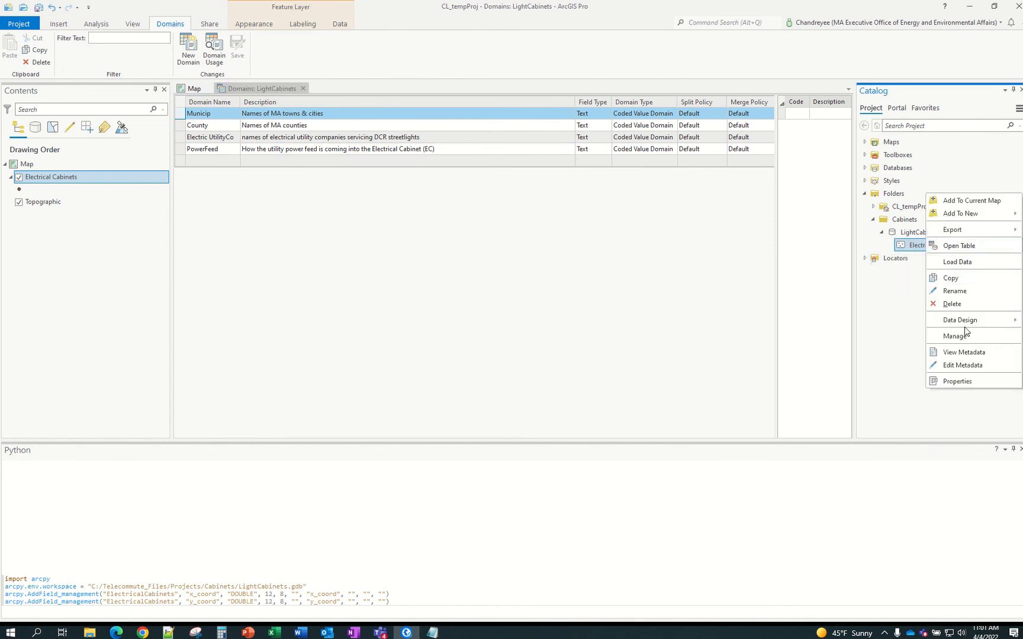
{"action": "mouse_move", "coordinate": [970, 321]}
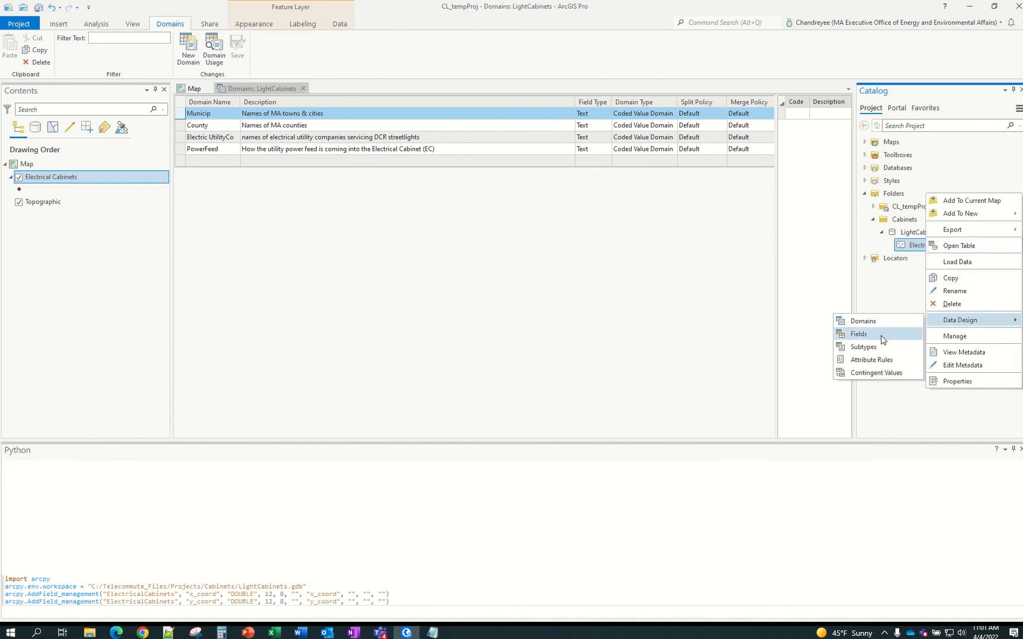
{"action": "left_click", "coordinate": [882, 336]}
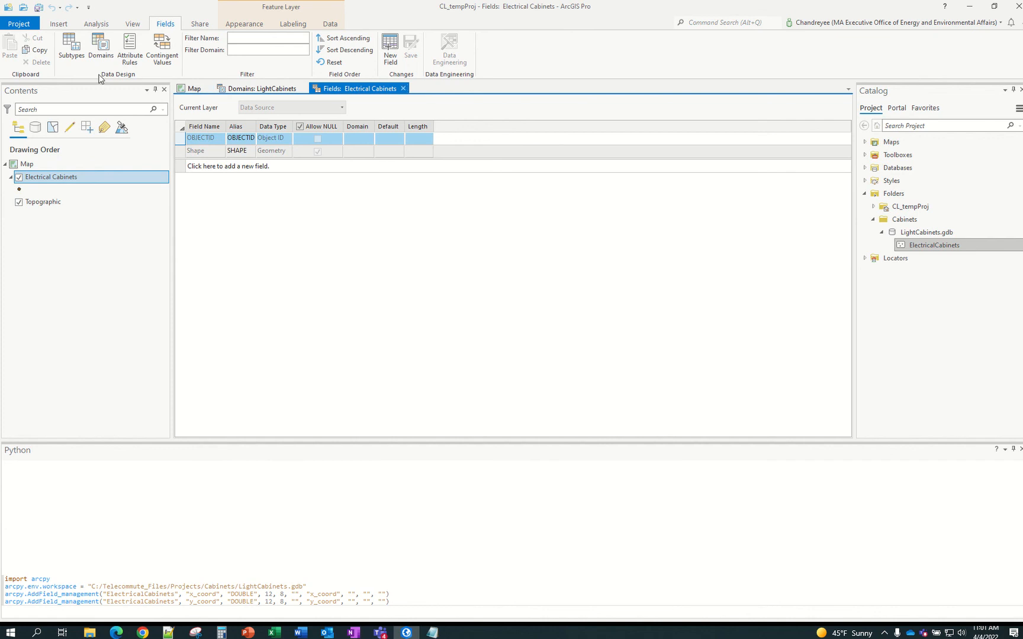
{"action": "left_click", "coordinate": [403, 88]}
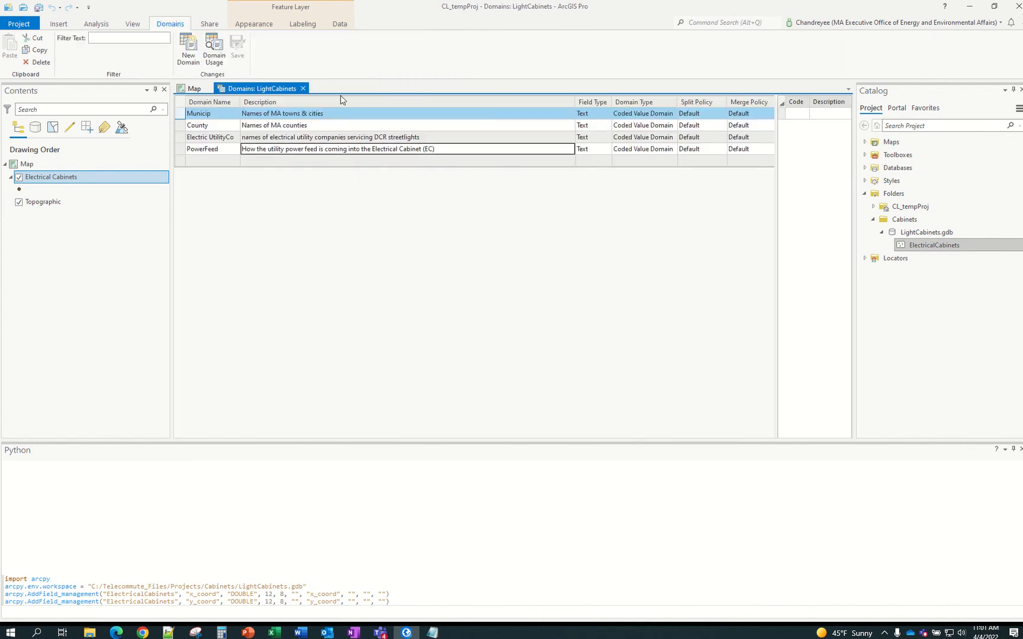
{"action": "left_click", "coordinate": [303, 89]}
Reopen the ElectricalCabinets field list to confirm x_coord and y_coord are Double, then close it
{"action": "left_click", "coordinate": [909, 249]}
{"action": "right_click", "coordinate": [909, 249]}
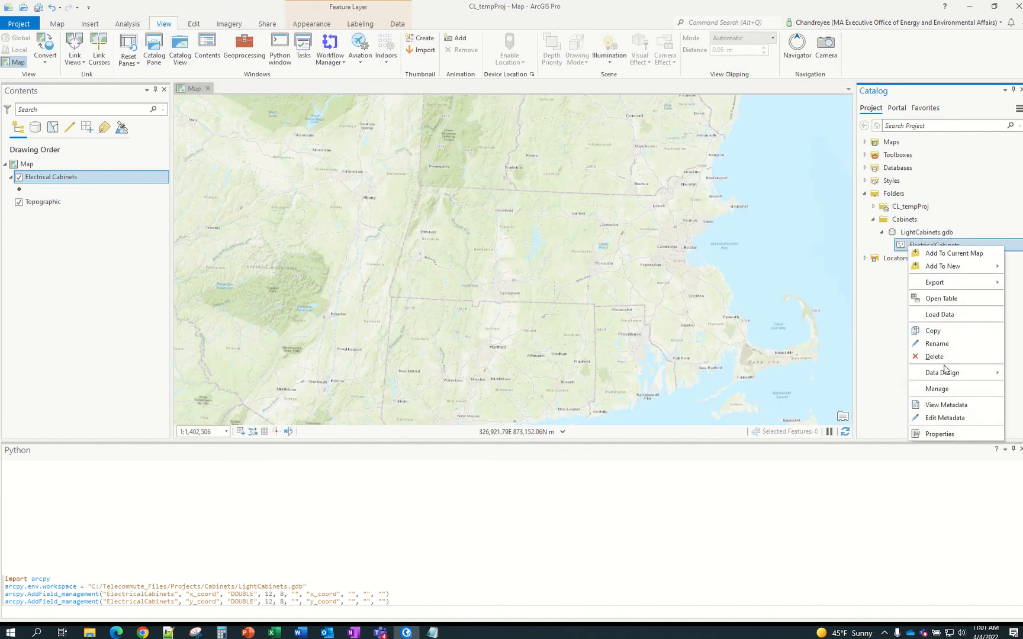
{"action": "mouse_move", "coordinate": [947, 373]}
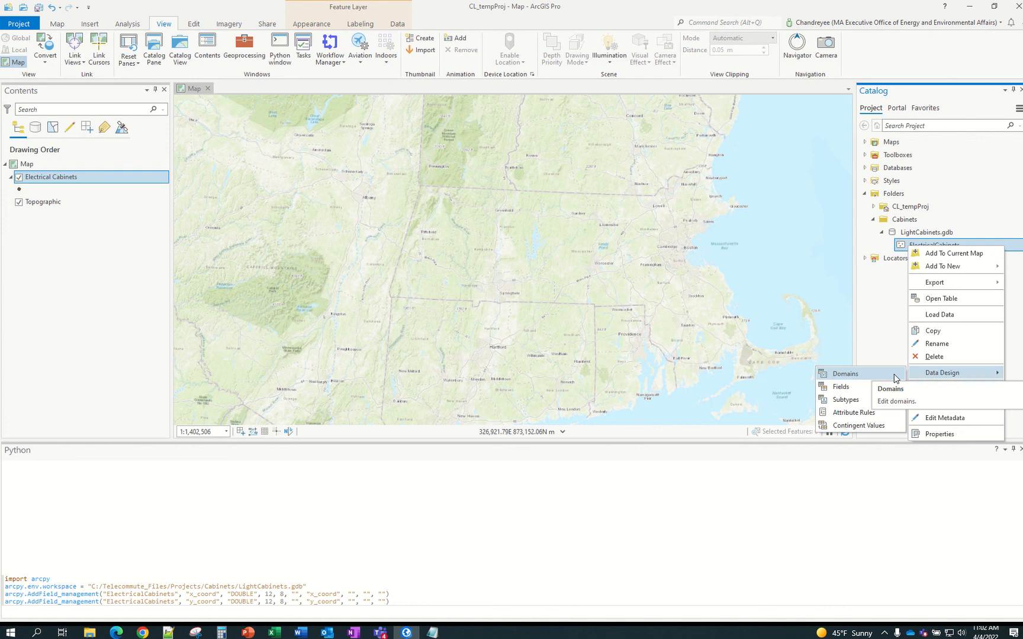
{"action": "left_click", "coordinate": [847, 387]}
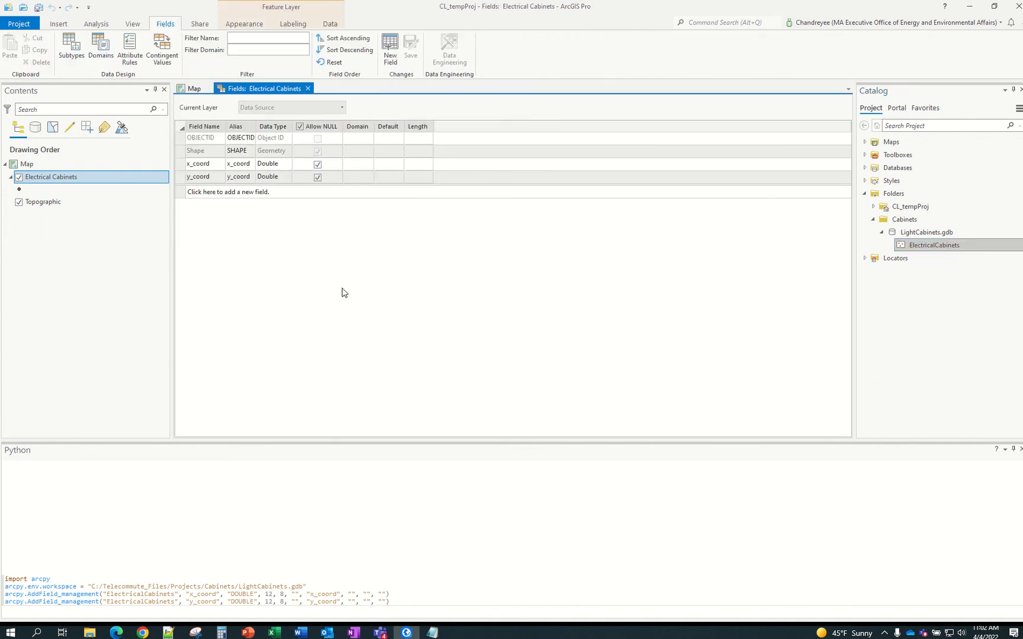
{"action": "left_click", "coordinate": [308, 89]}
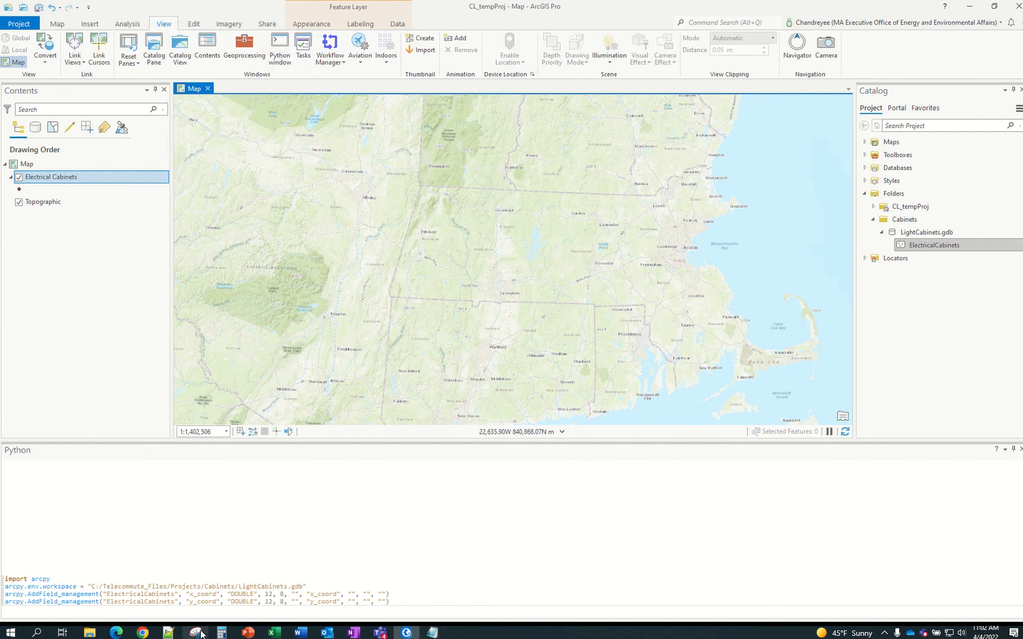
Run the ten AddField lines, EC_ID through PowerFeed, from Notepad in the Python window
{"action": "left_click", "coordinate": [432, 632]}
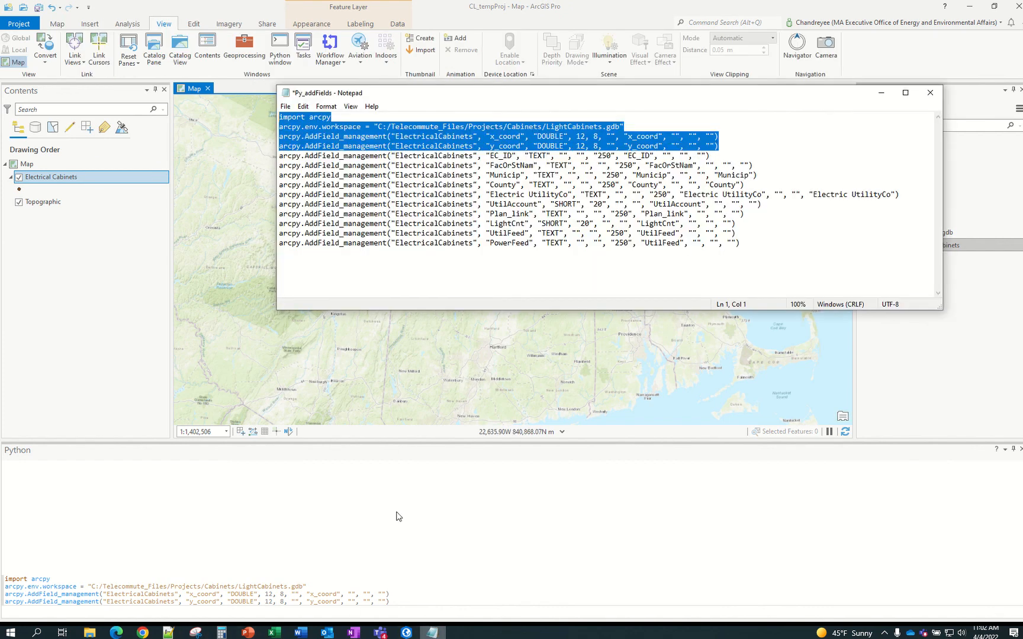
{"action": "left_click", "coordinate": [495, 259]}
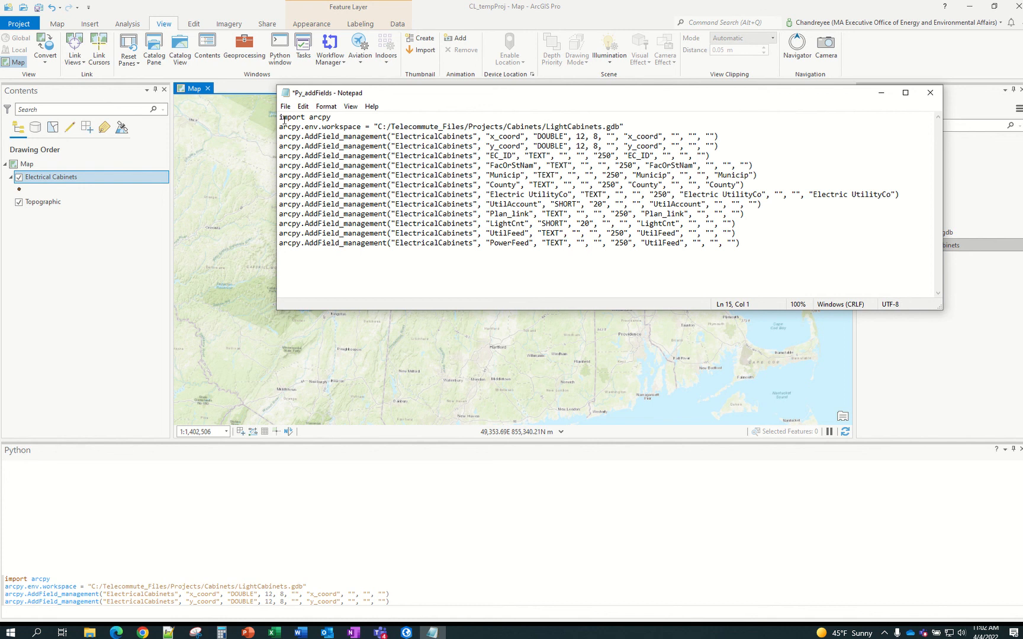
{"action": "left_click_drag", "start_coordinate": [281, 118], "coordinate": [598, 128]}
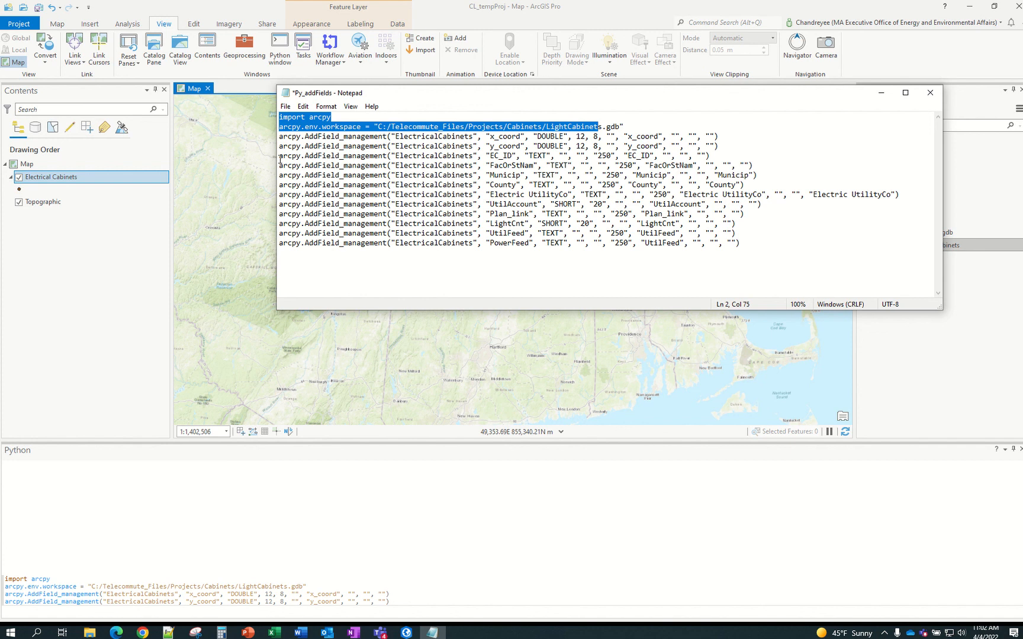
{"action": "left_click_drag", "start_coordinate": [280, 156], "coordinate": [823, 242]}
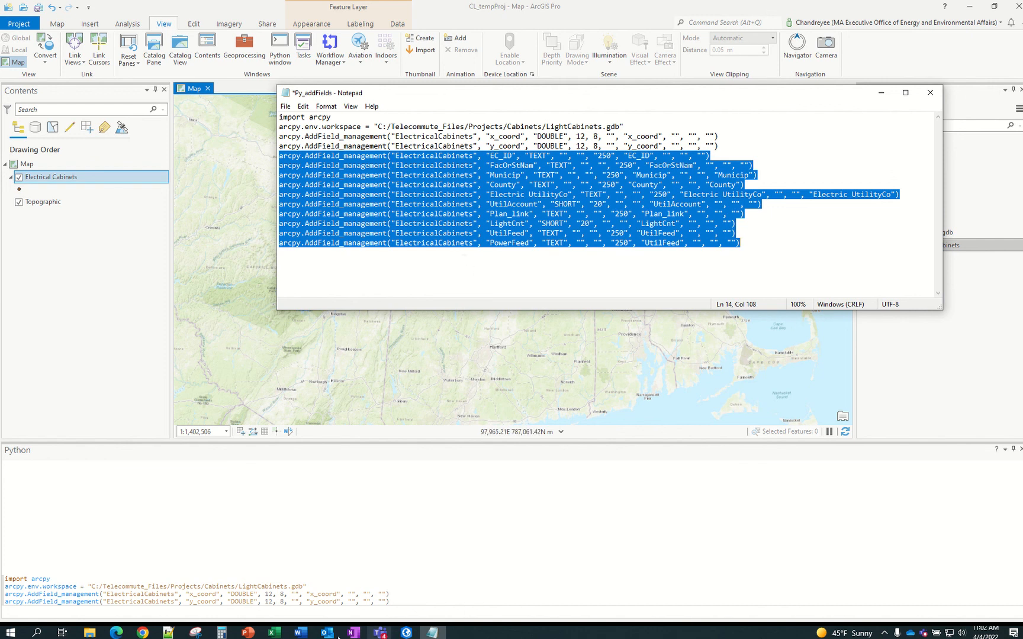
{"action": "left_click", "coordinate": [280, 612]}
{"action": "key", "text": "ctrl+v"}
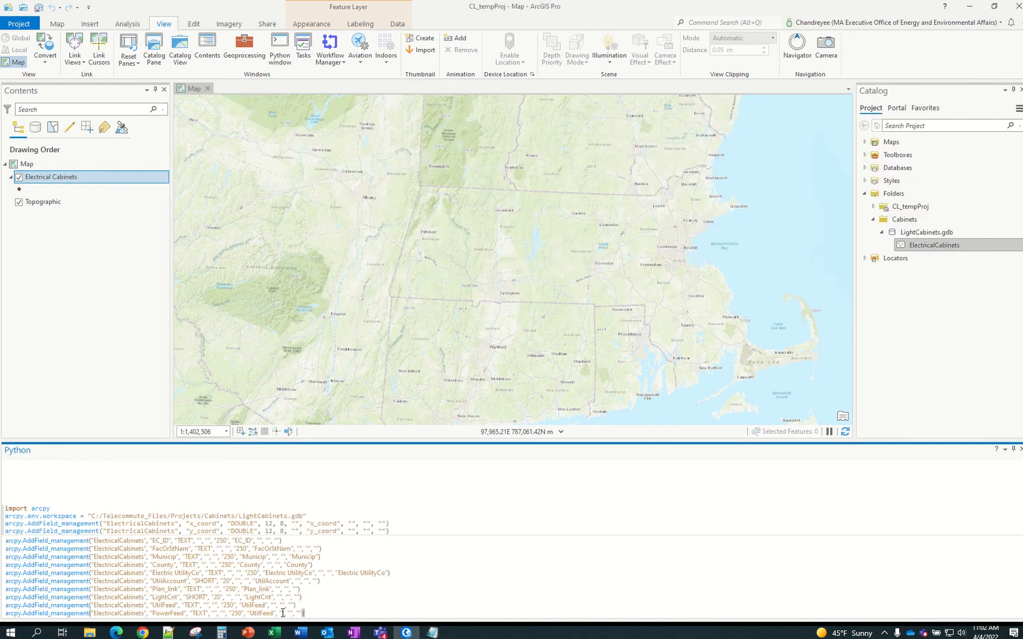
{"action": "key", "text": "Return"}
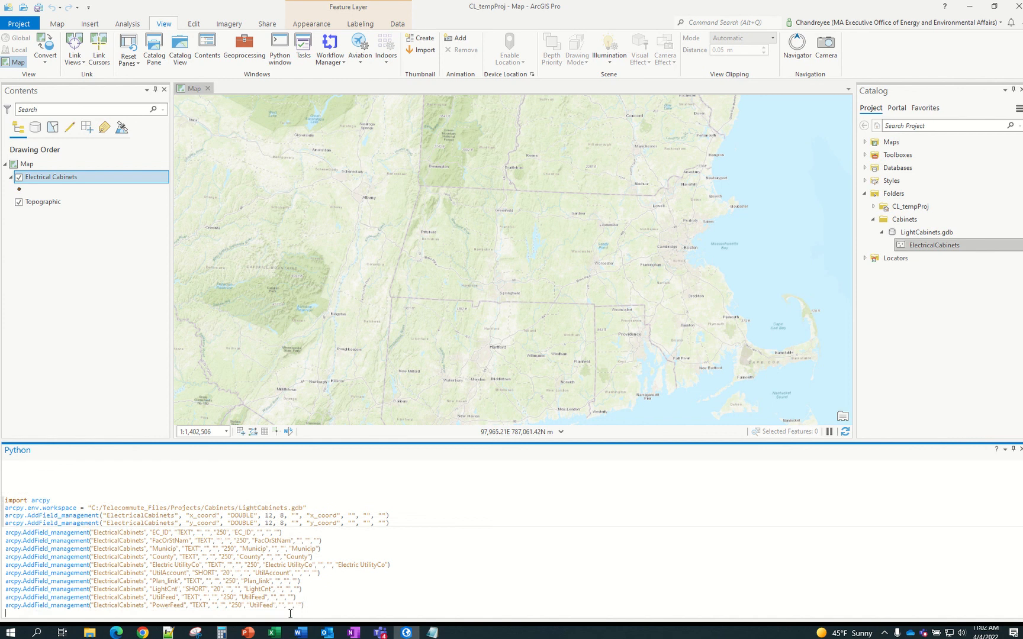
{"action": "key", "text": "Return"}
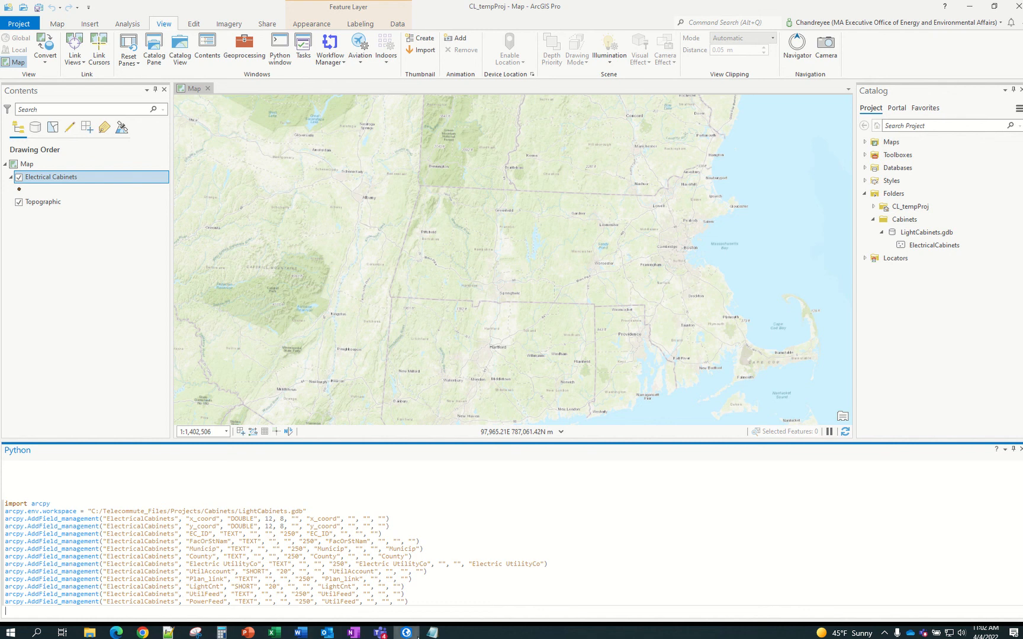
Minimize the Notepad script and enlarge the map area above the Python window
{"action": "left_click", "coordinate": [433, 633]}
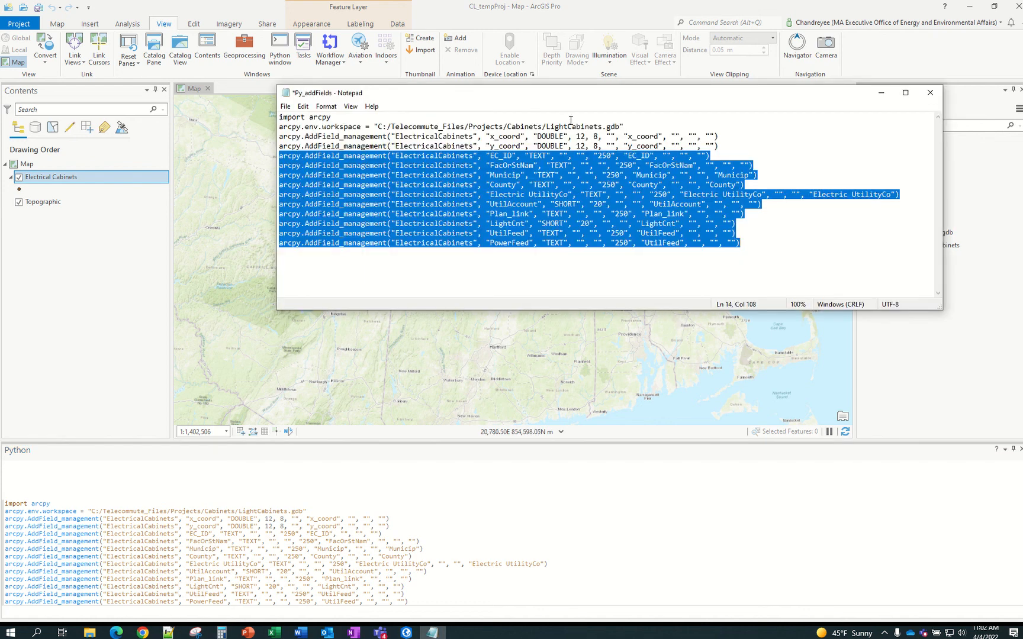
{"action": "left_click", "coordinate": [881, 93]}
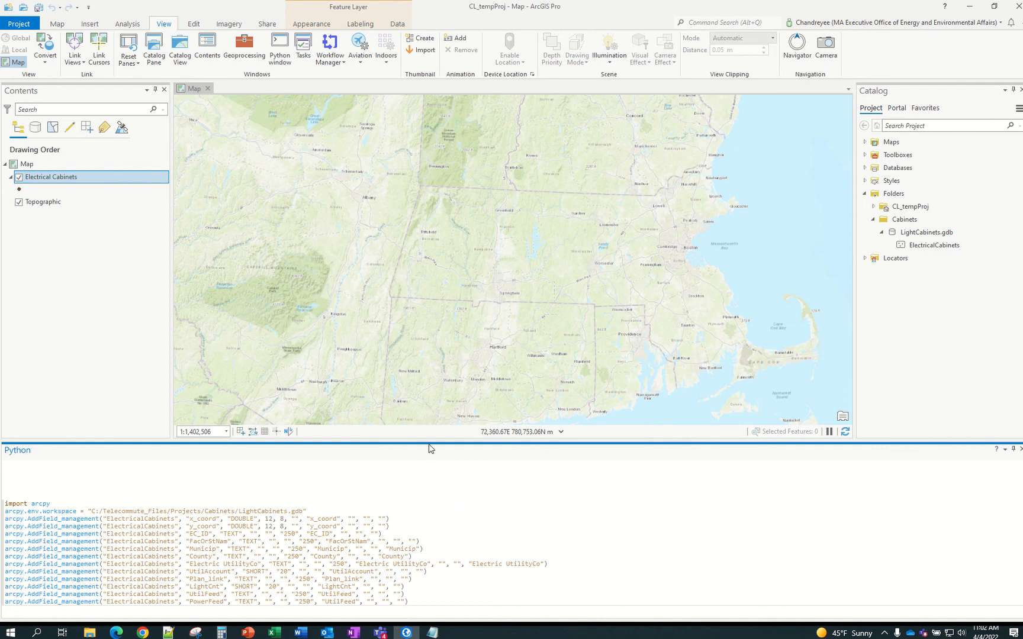
{"action": "left_click_drag", "start_coordinate": [490, 443], "coordinate": [486, 482]}
{"action": "left_click", "coordinate": [916, 249]}
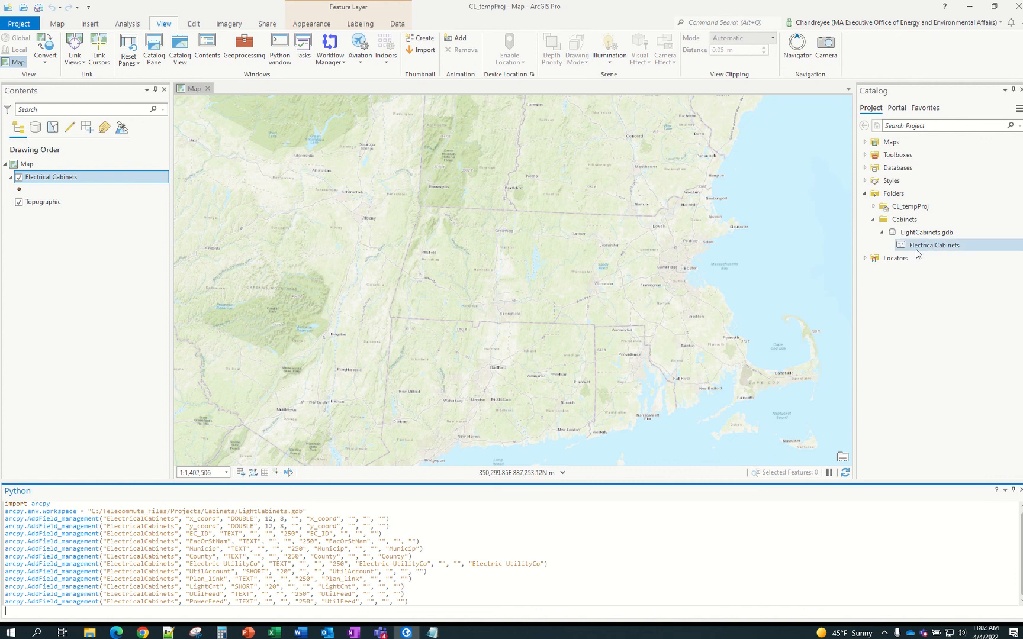
{"action": "right_click", "coordinate": [927, 249]}
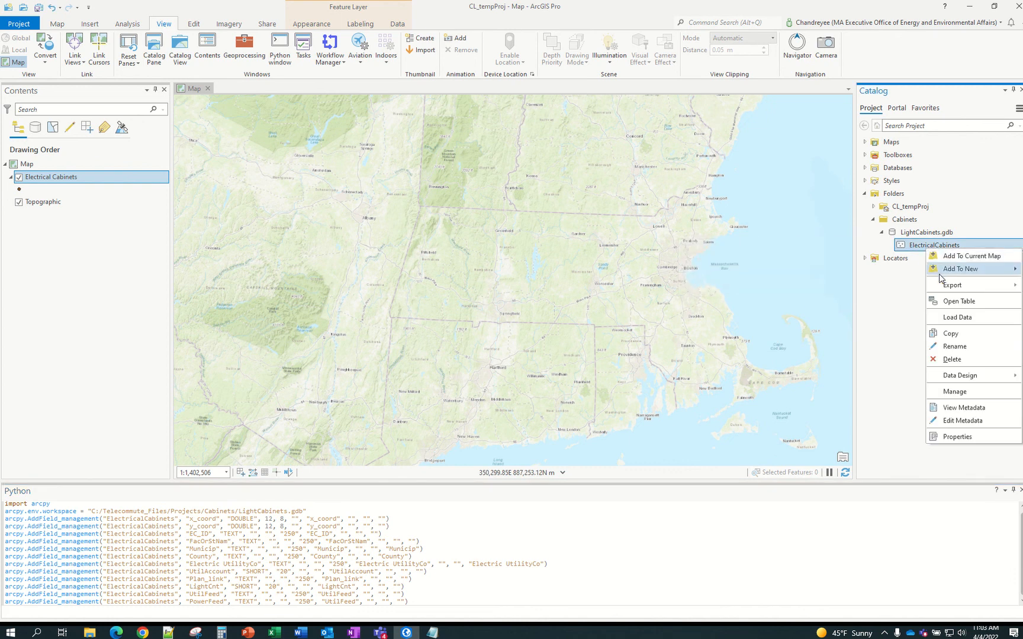
{"action": "mouse_move", "coordinate": [939, 273]}
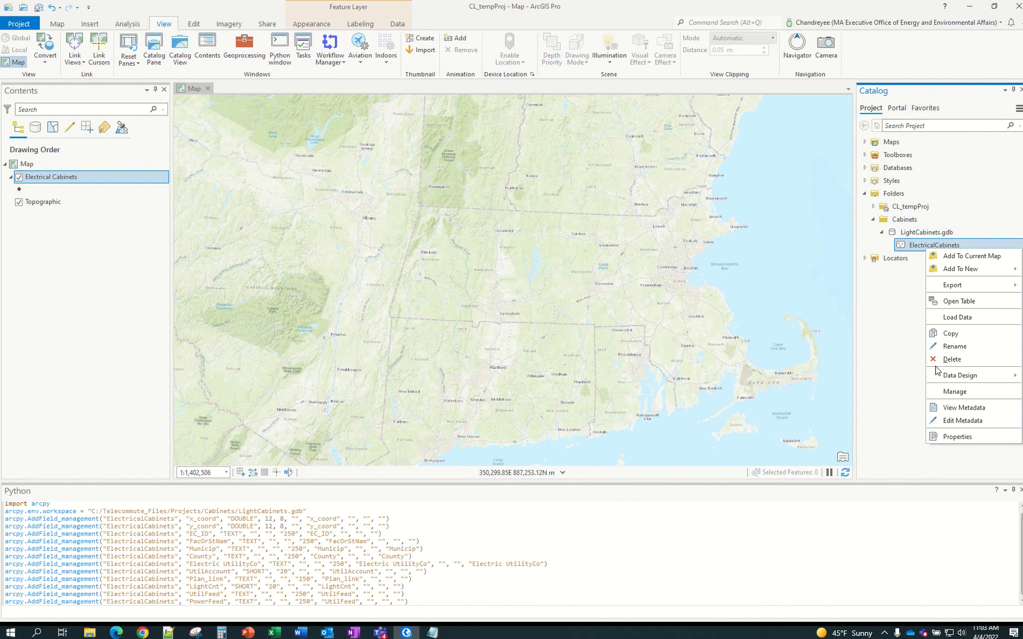
{"action": "mouse_move", "coordinate": [936, 375]}
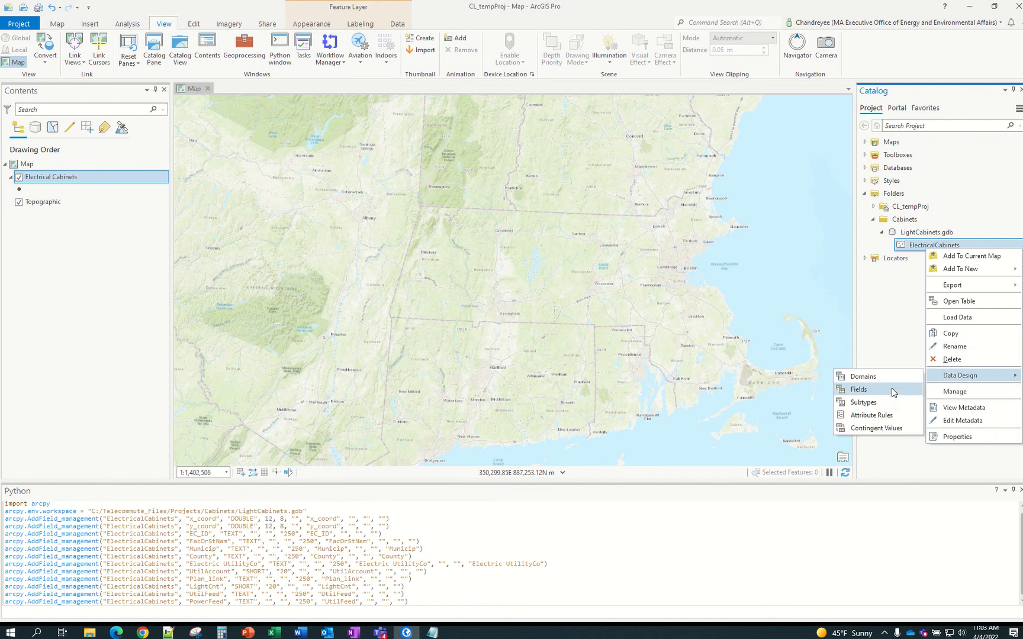
{"action": "left_click", "coordinate": [892, 387]}
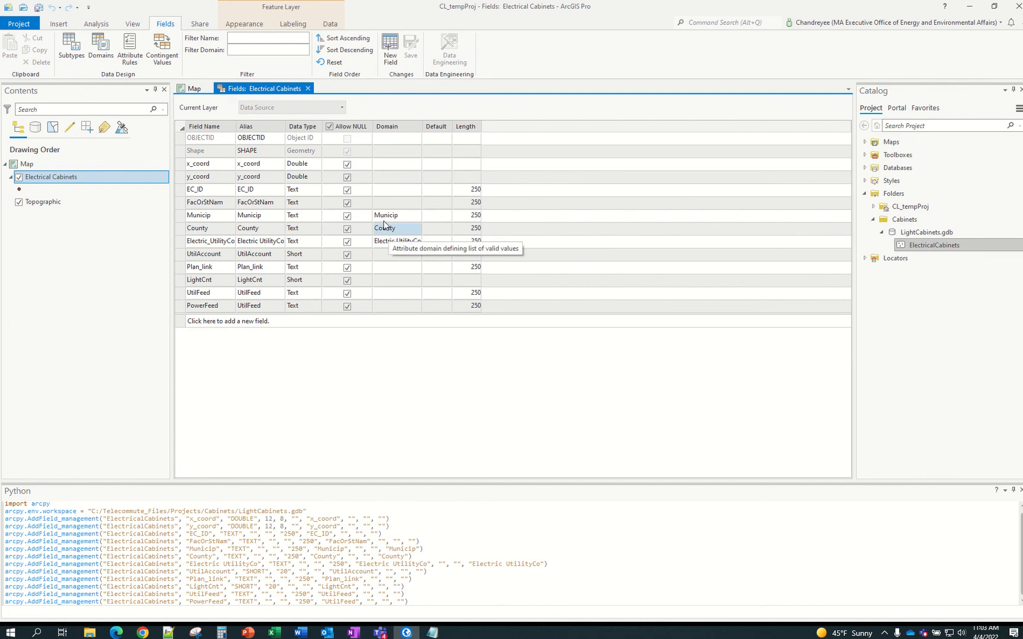
{"action": "left_click", "coordinate": [308, 88]}
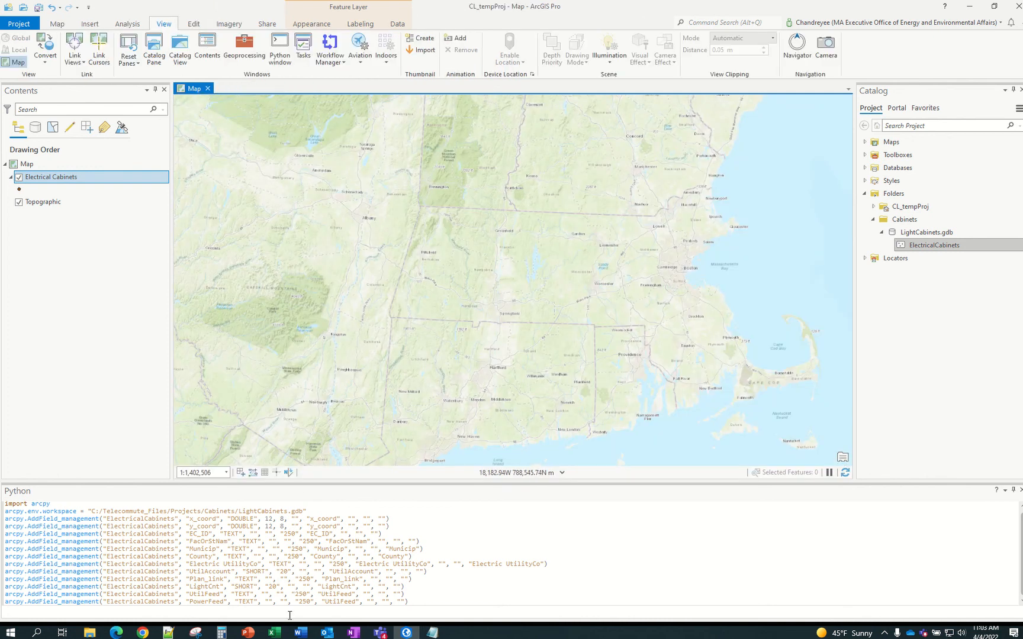
Review the Municip, County and Electric UtilityCo list headers in D9–F9 on Model A schema
{"action": "mouse_move", "coordinate": [274, 634]}
{"action": "left_click", "coordinate": [320, 568]}
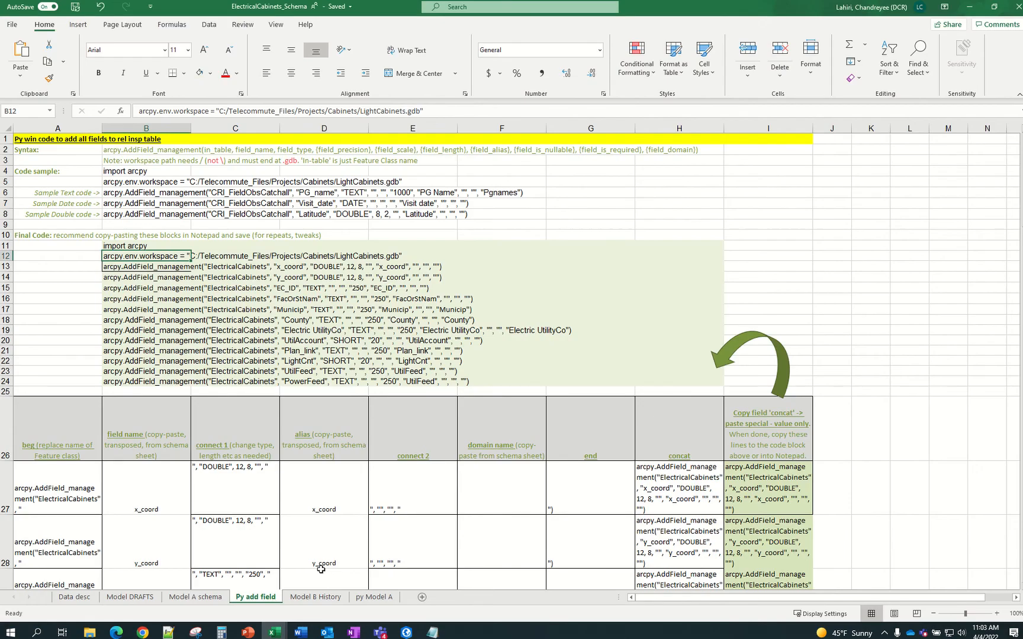
{"action": "left_click", "coordinate": [208, 599]}
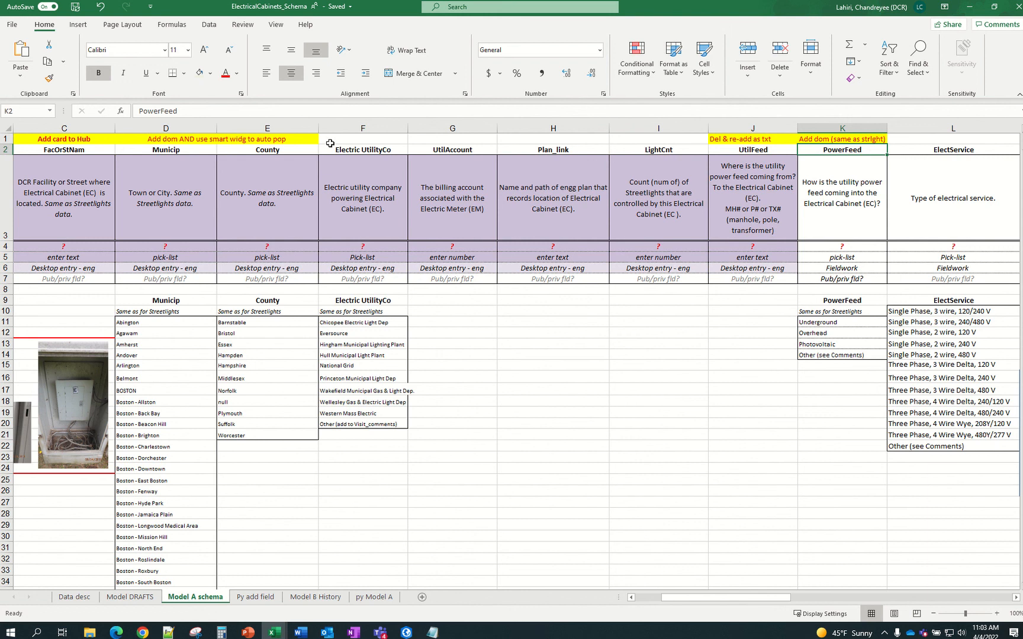
{"action": "left_click", "coordinate": [198, 300]}
{"action": "left_click", "coordinate": [241, 303]}
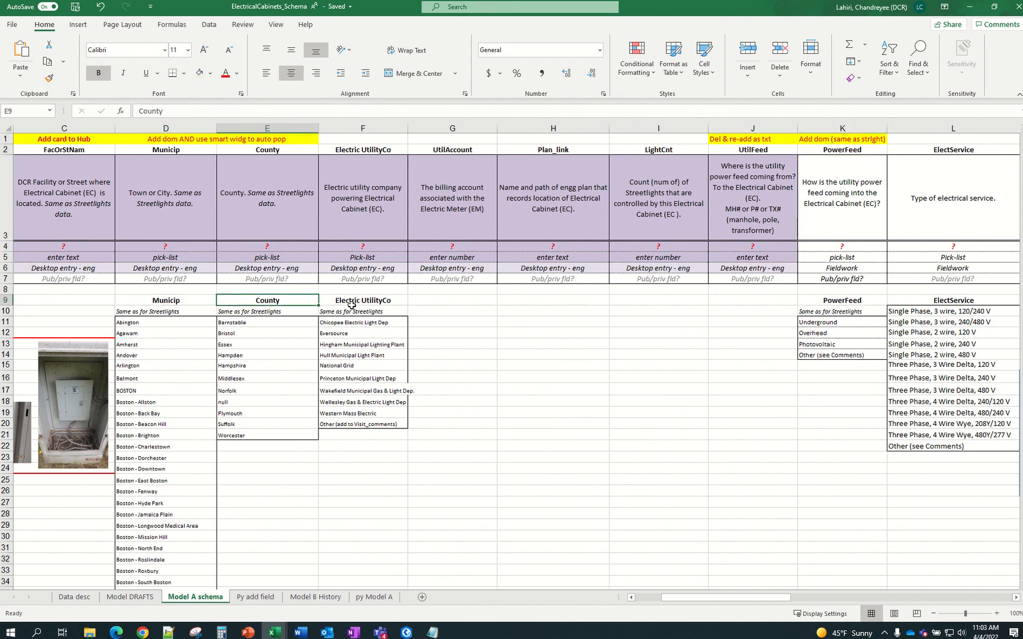
{"action": "left_click", "coordinate": [353, 305]}
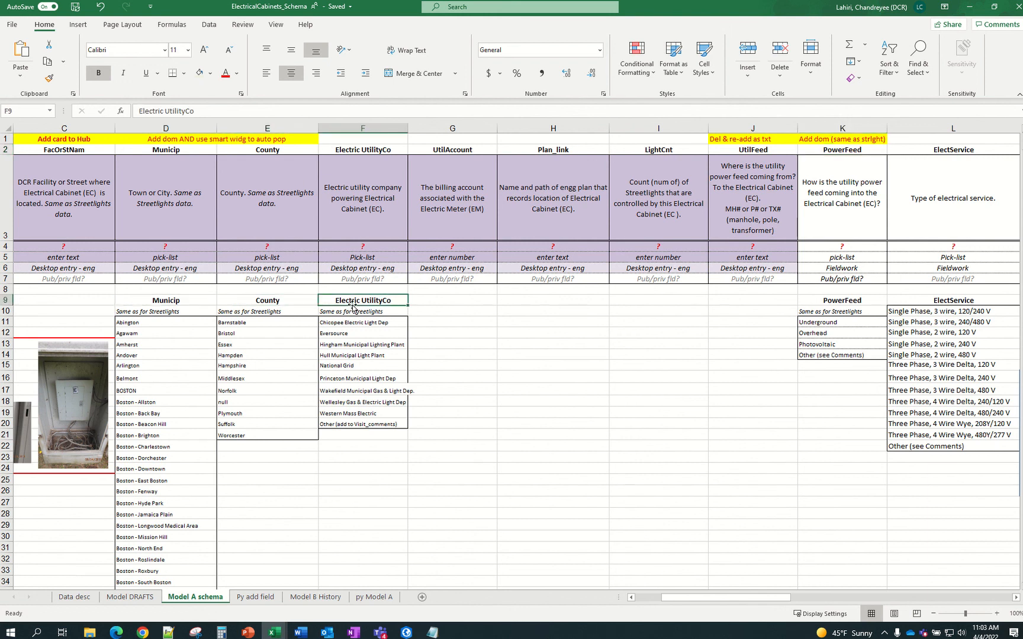
{"action": "left_click", "coordinate": [180, 300]}
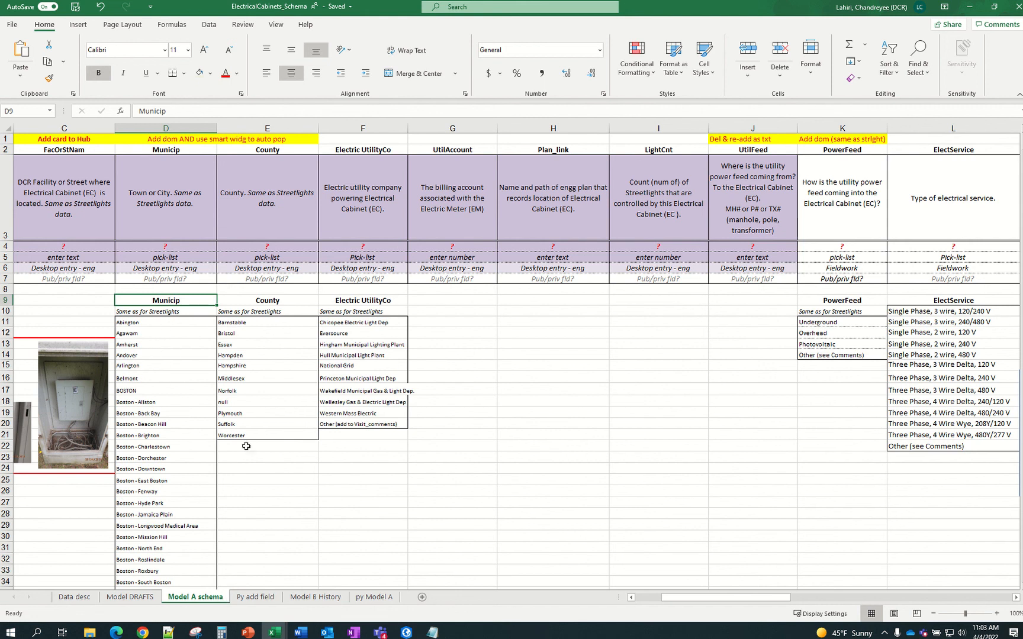
{"action": "left_click", "coordinate": [272, 633]}
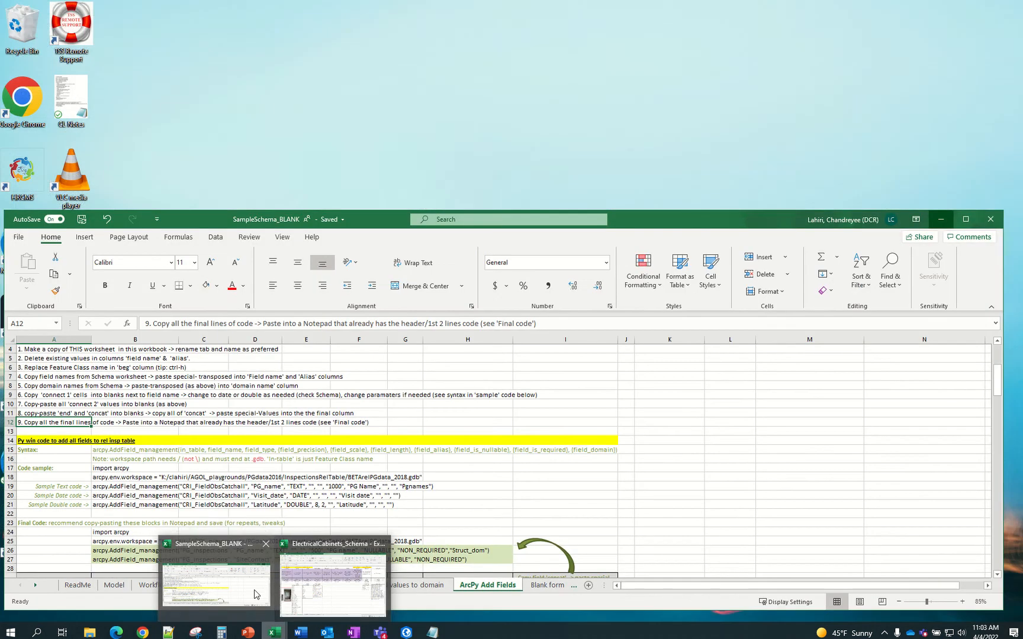
View SampleSchema_BLANK's 'ArcPy Add values to domain' sheet, then add a new sheet to ElectricalCabinets_Schema
{"action": "left_click", "coordinate": [256, 594]}
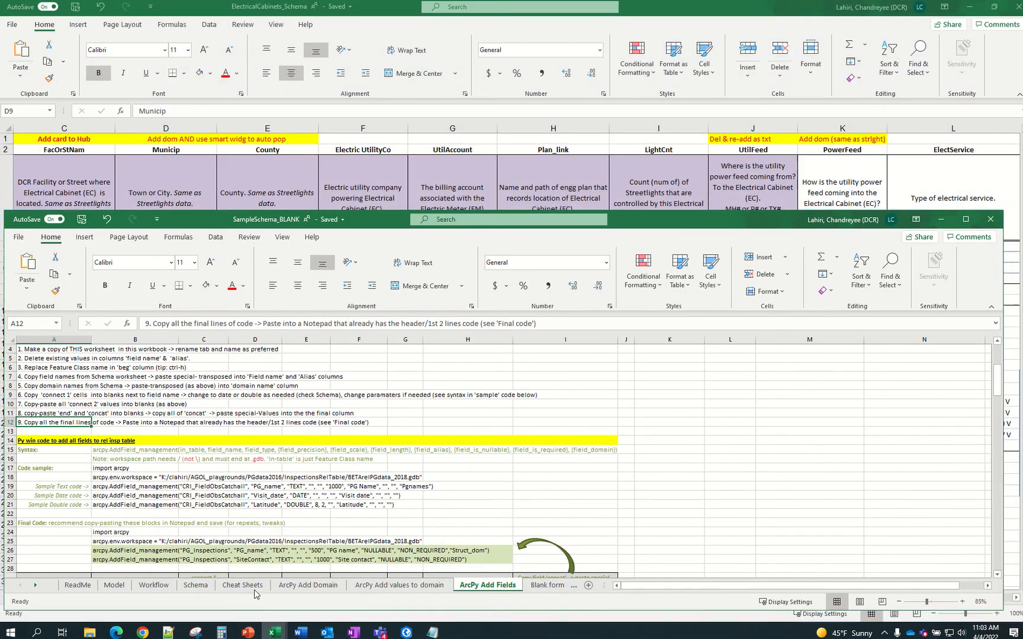
{"action": "left_click", "coordinate": [407, 587]}
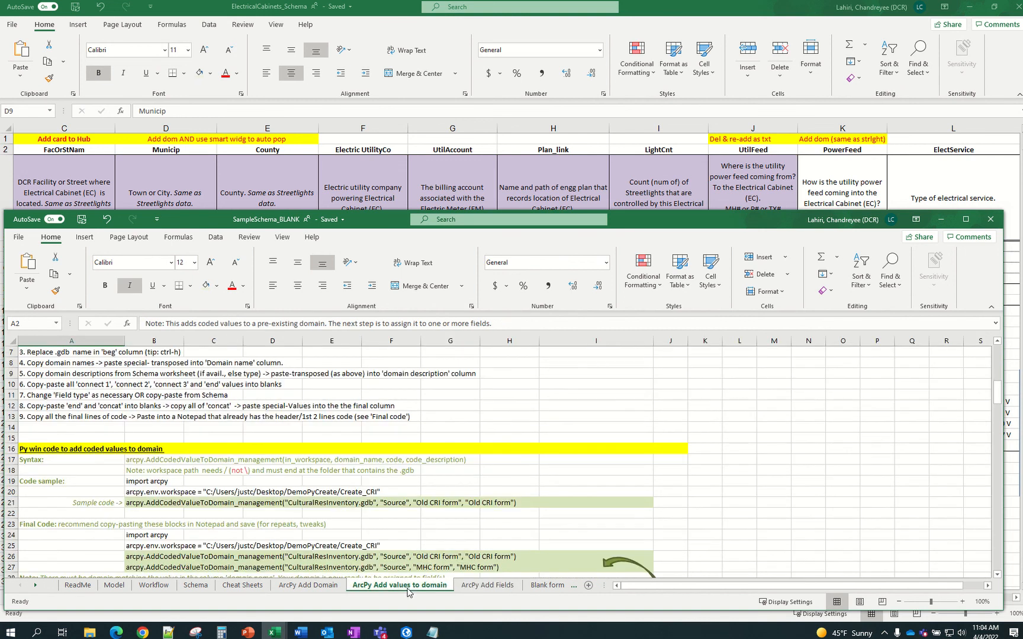
{"action": "double_click", "coordinate": [408, 588]}
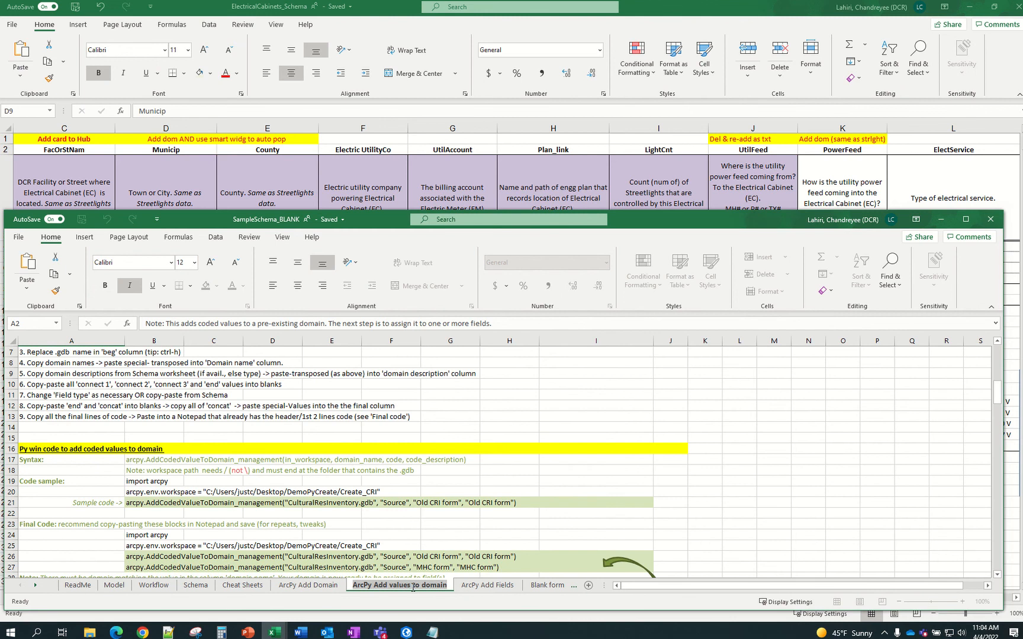
{"action": "left_click", "coordinate": [366, 7]}
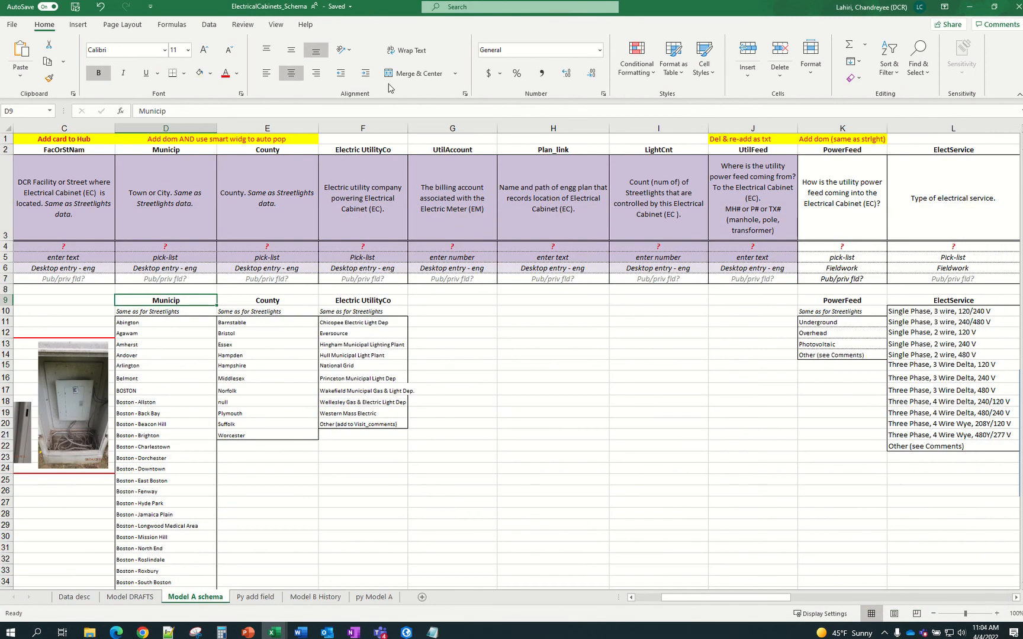
{"action": "left_click", "coordinate": [420, 598]}
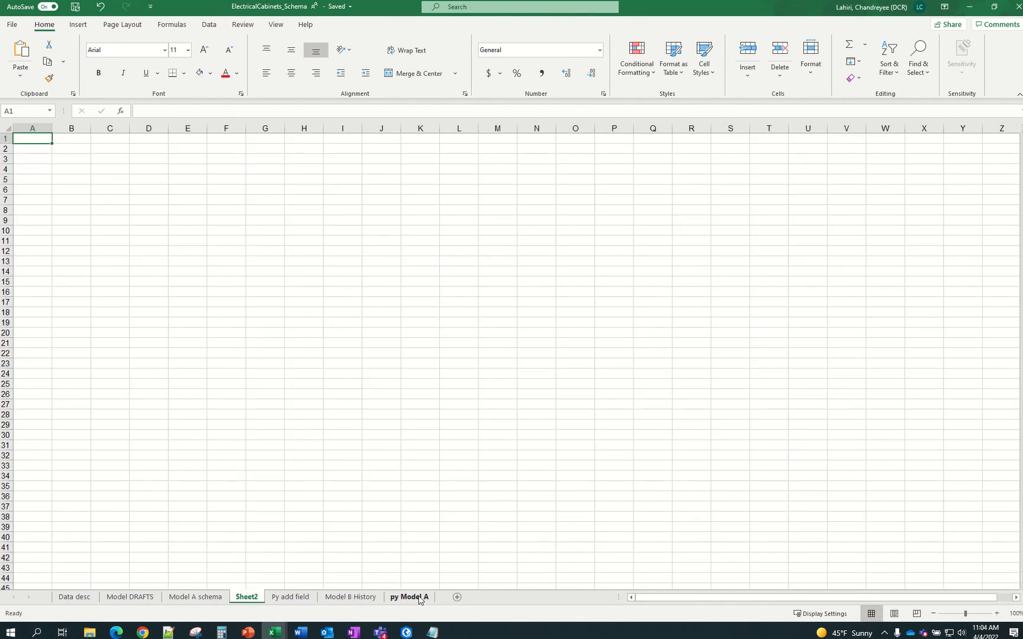
Rename Sheet2 to 'ArcPy Add values to domain' and move it after 'Py add field'
{"action": "double_click", "coordinate": [249, 596]}
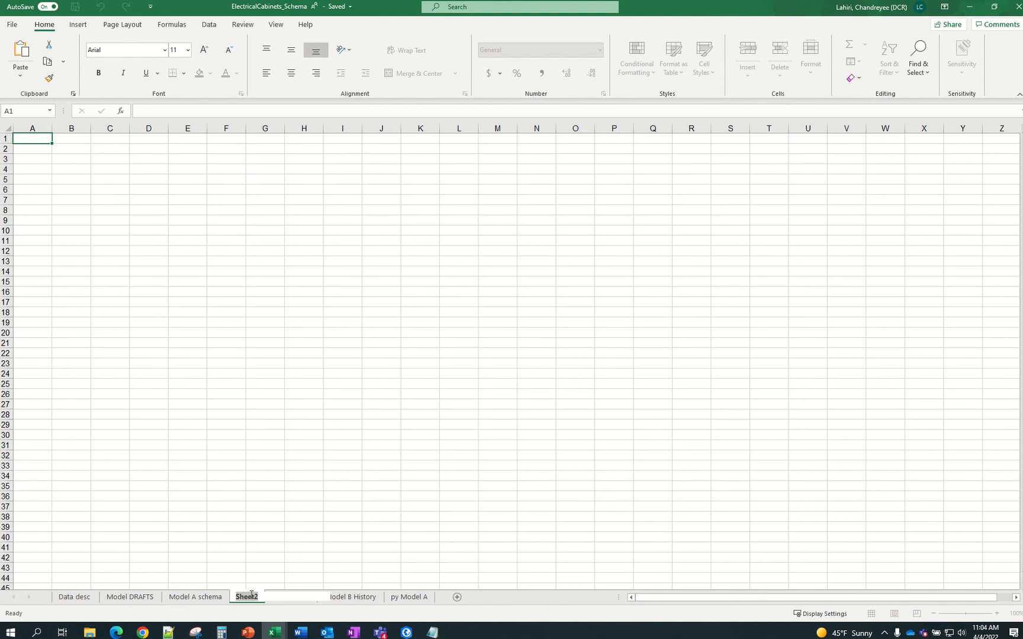
{"action": "type", "text": "ArcPy Add values to domain"}
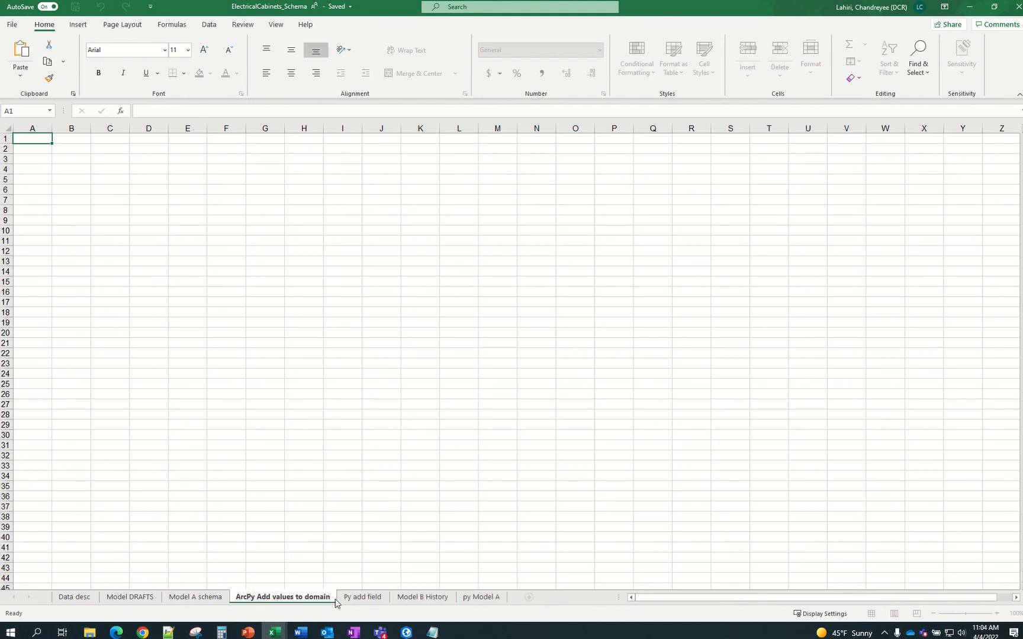
{"action": "left_click", "coordinate": [407, 568]}
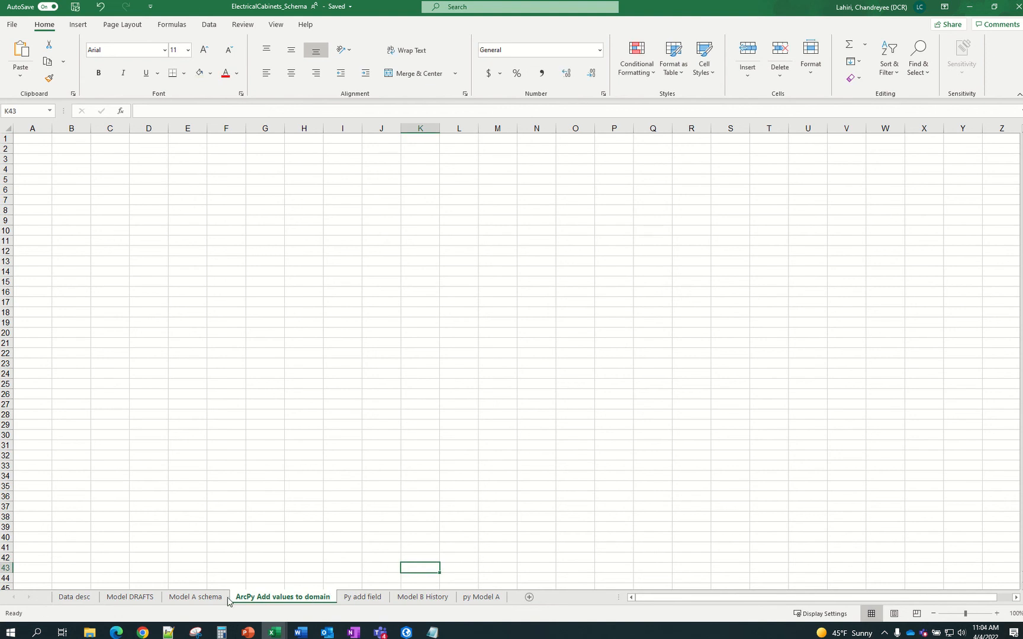
{"action": "left_click_drag", "start_coordinate": [262, 602], "coordinate": [407, 597]}
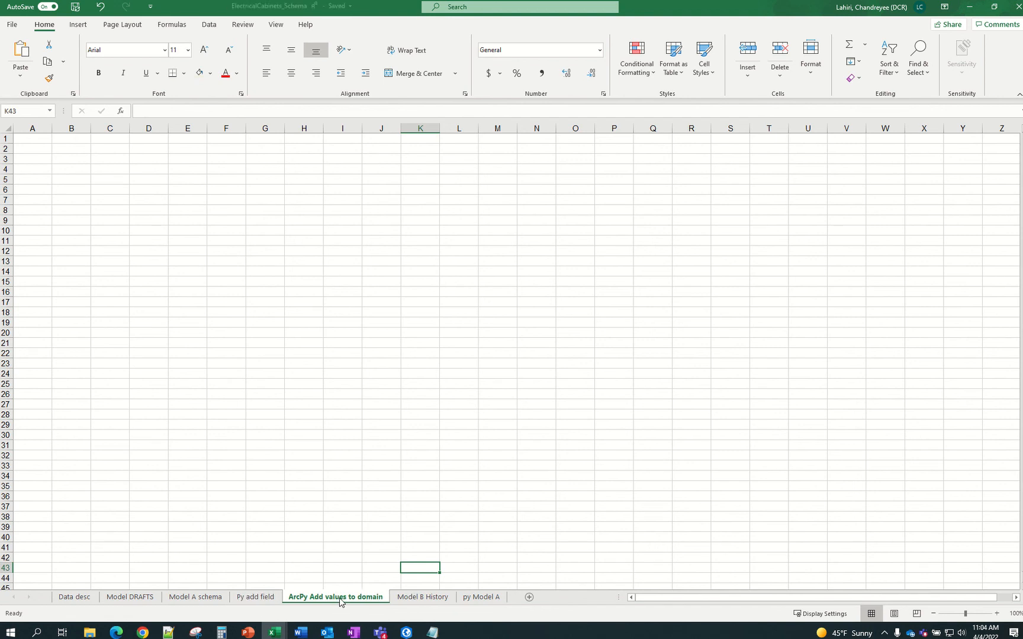
Bring the SampleSchema_BLANK workbook forward from the taskbar previews
{"action": "mouse_move", "coordinate": [272, 633]}
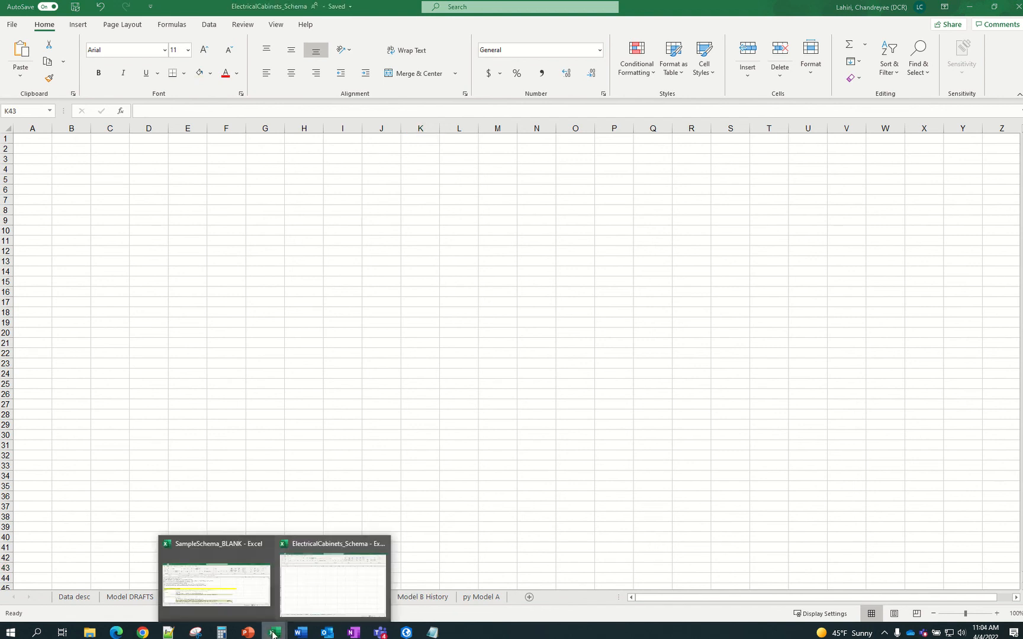
{"action": "left_click", "coordinate": [294, 606]}
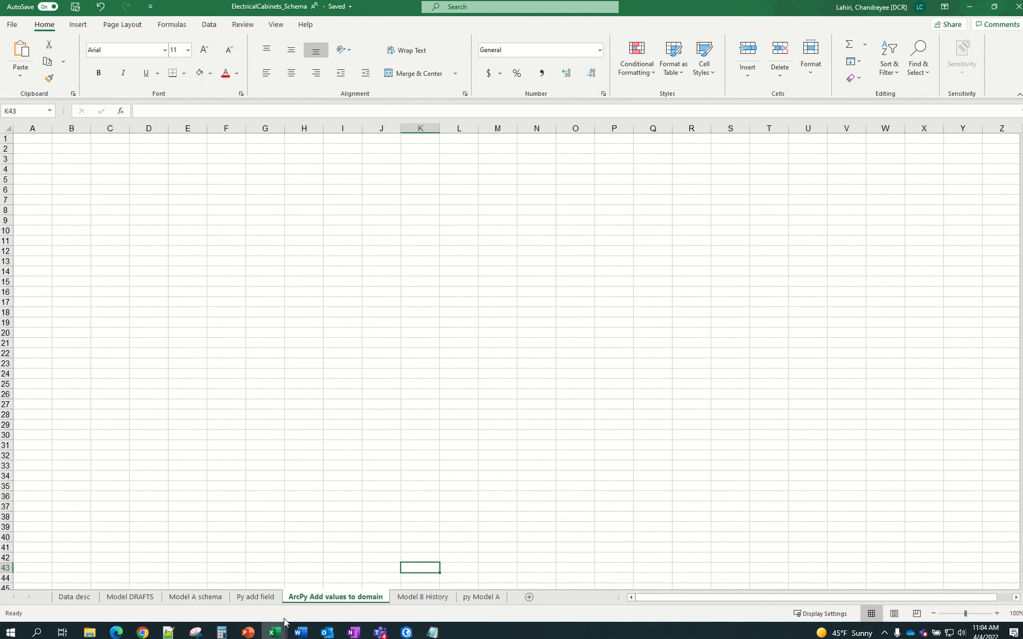
{"action": "mouse_move", "coordinate": [285, 621]}
{"action": "left_click", "coordinate": [261, 592]}
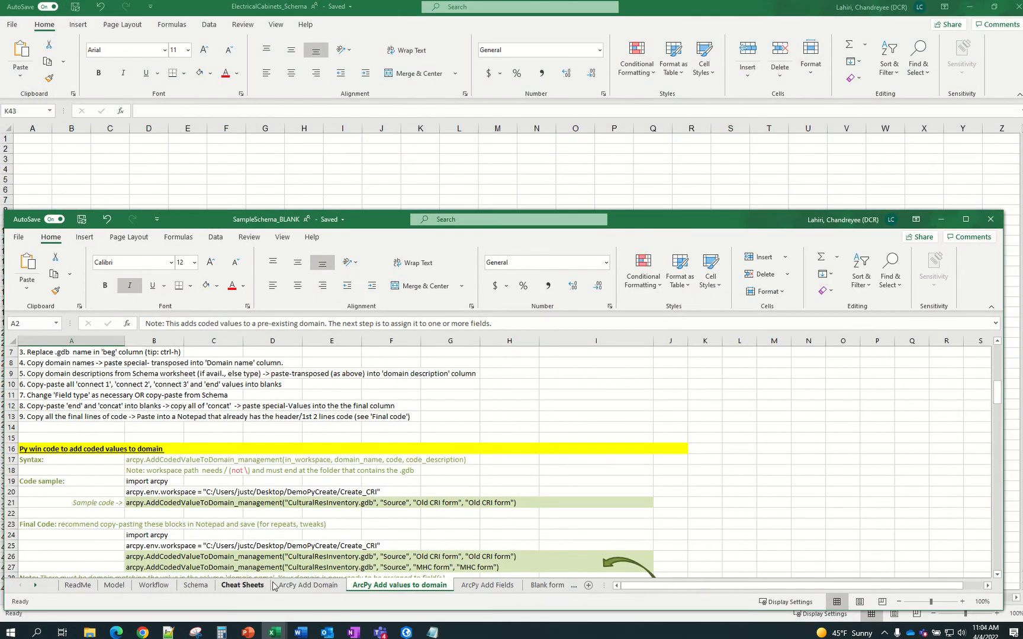
Copy the A16:I31 code template from SampleSchema_BLANK's 'ArcPy Add values to domain' sheet
{"action": "left_click", "coordinate": [302, 586]}
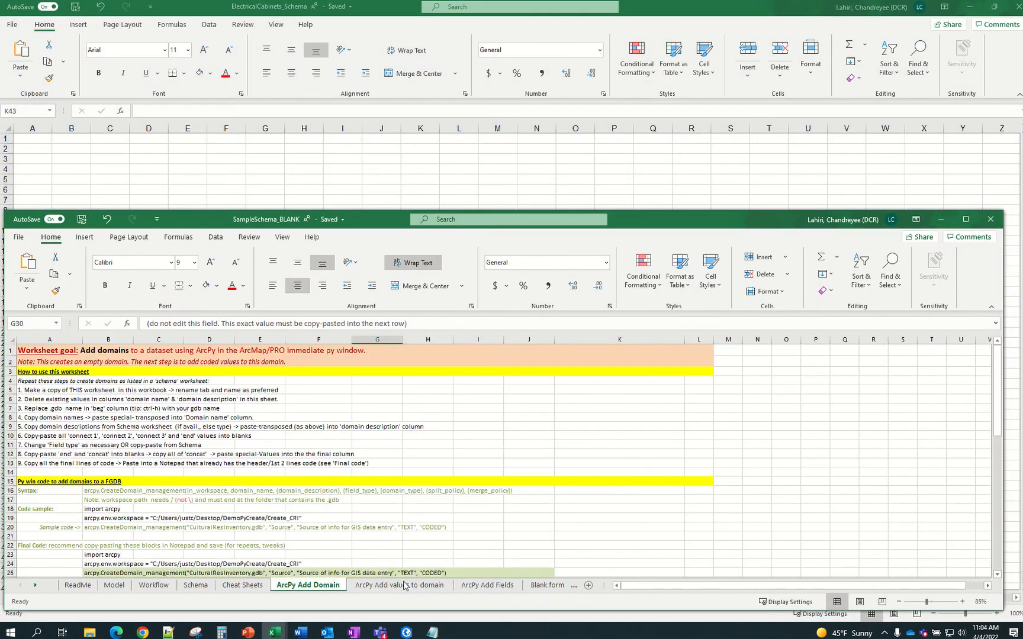
{"action": "scroll", "coordinate": [76, 481], "scroll_direction": "down", "scroll_amount": 1}
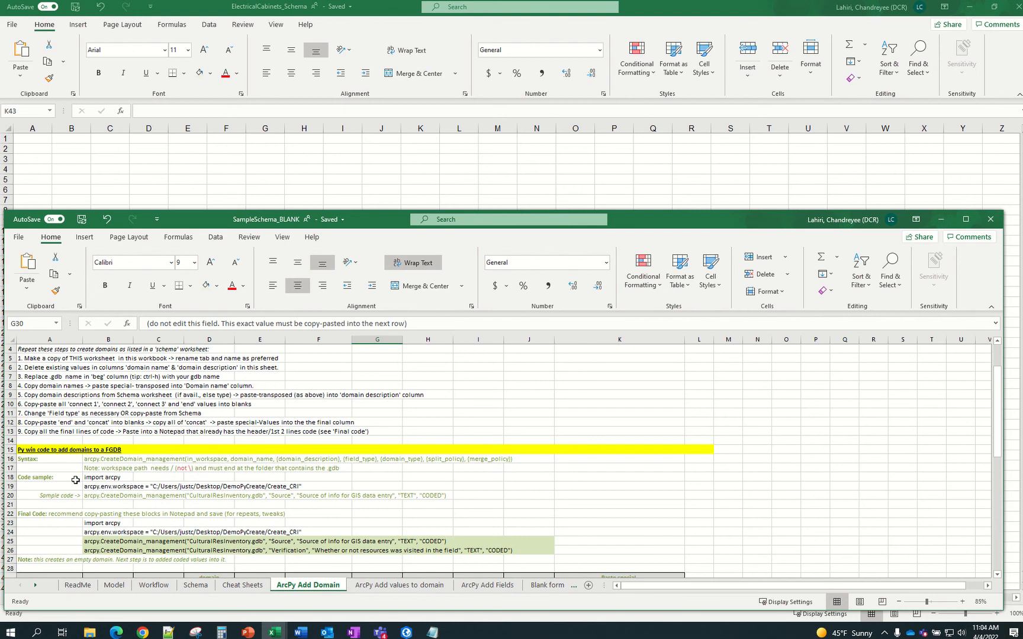
{"action": "left_click", "coordinate": [389, 590]}
{"action": "scroll", "coordinate": [370, 570], "scroll_direction": "up", "scroll_amount": 2}
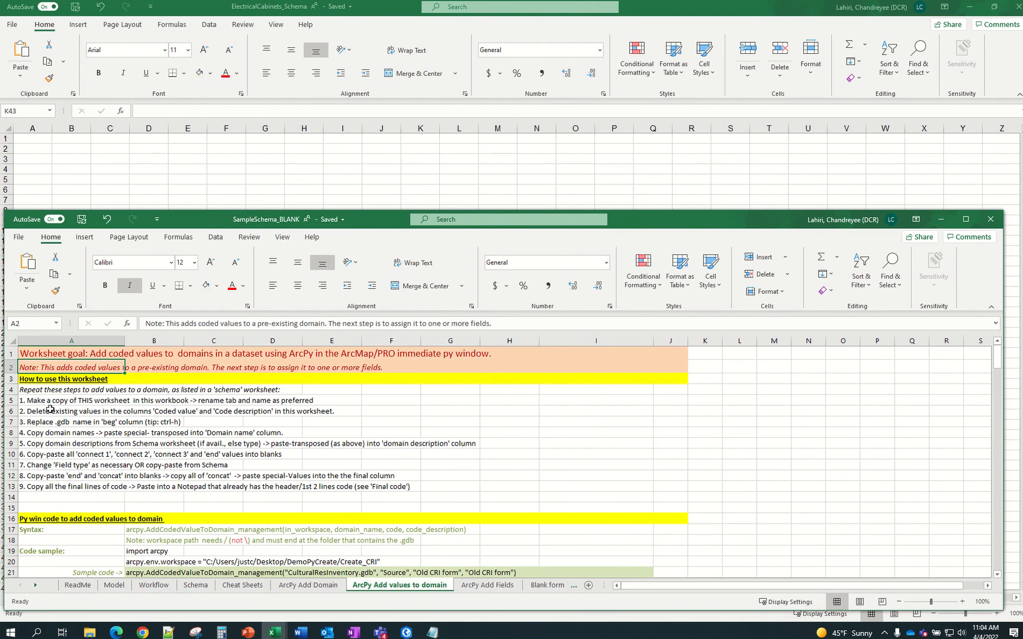
{"action": "scroll", "coordinate": [50, 409], "scroll_direction": "down", "scroll_amount": 3}
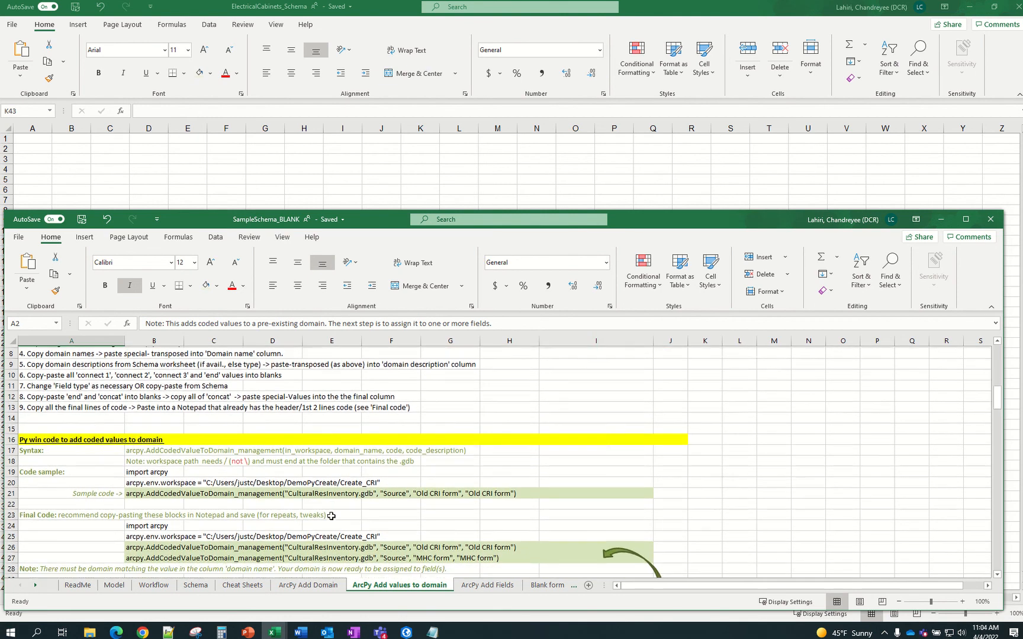
{"action": "scroll", "coordinate": [177, 483], "scroll_direction": "down", "scroll_amount": 2}
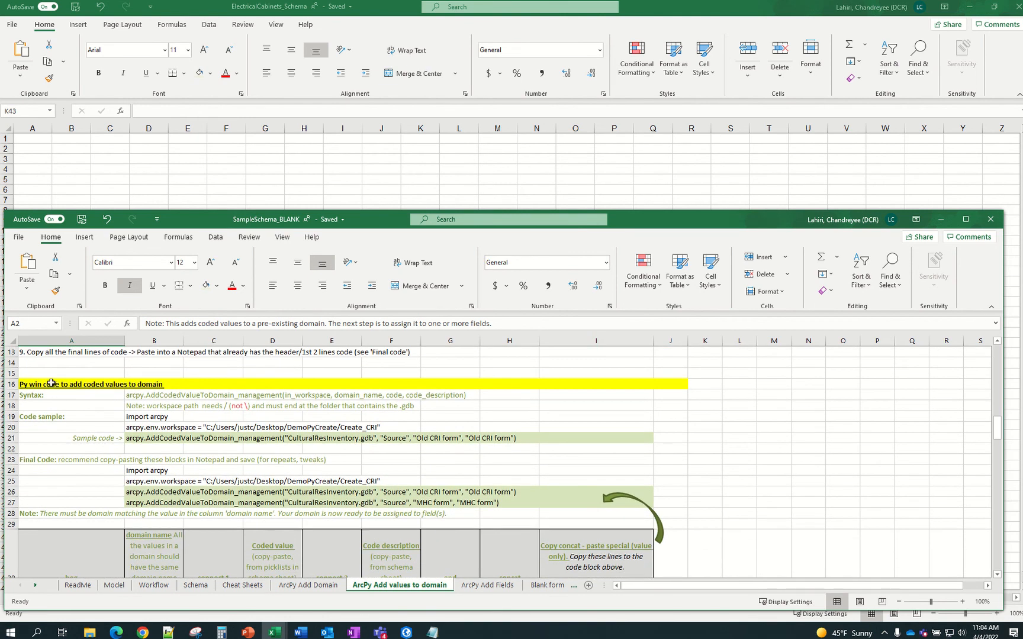
{"action": "left_click_drag", "start_coordinate": [52, 384], "coordinate": [647, 521]}
{"action": "scroll", "coordinate": [647, 520], "scroll_direction": "down", "scroll_amount": 3}
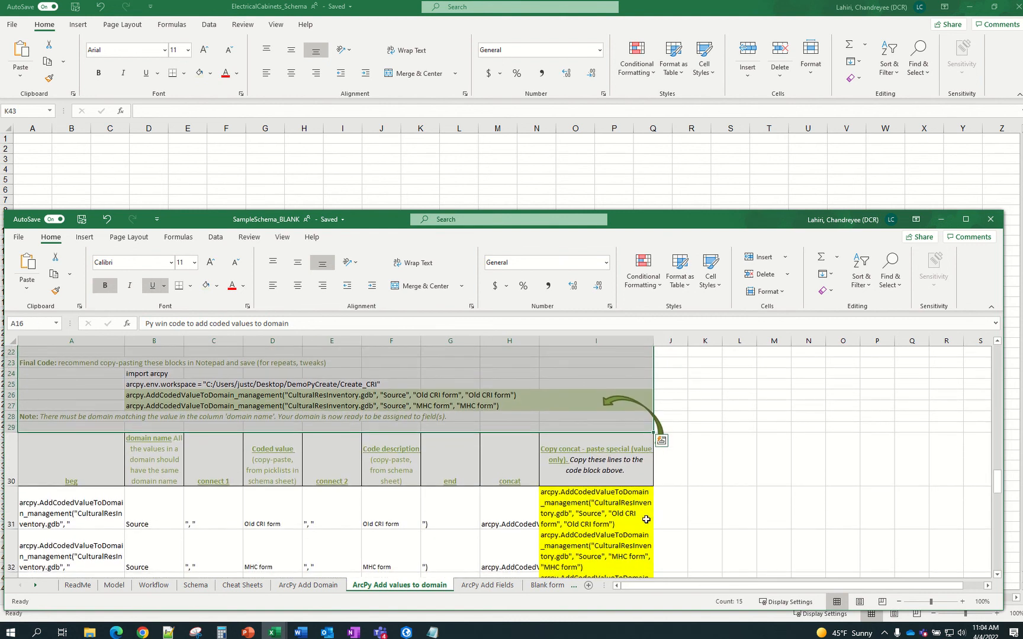
{"action": "scroll", "coordinate": [646, 519], "scroll_direction": "down", "scroll_amount": 1}
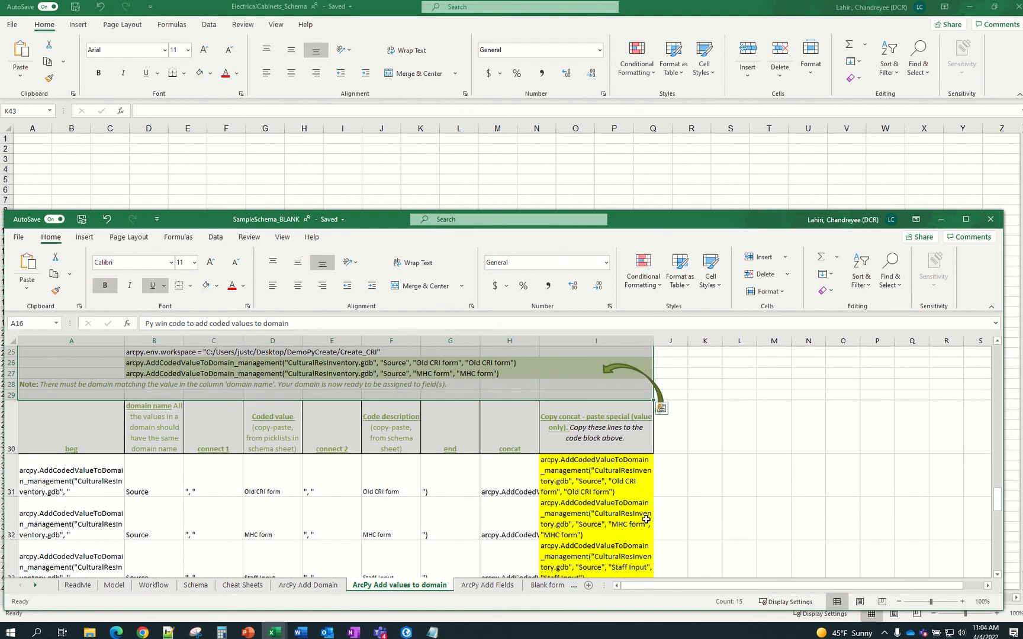
{"action": "left_click", "coordinate": [618, 489], "text": "shift"}
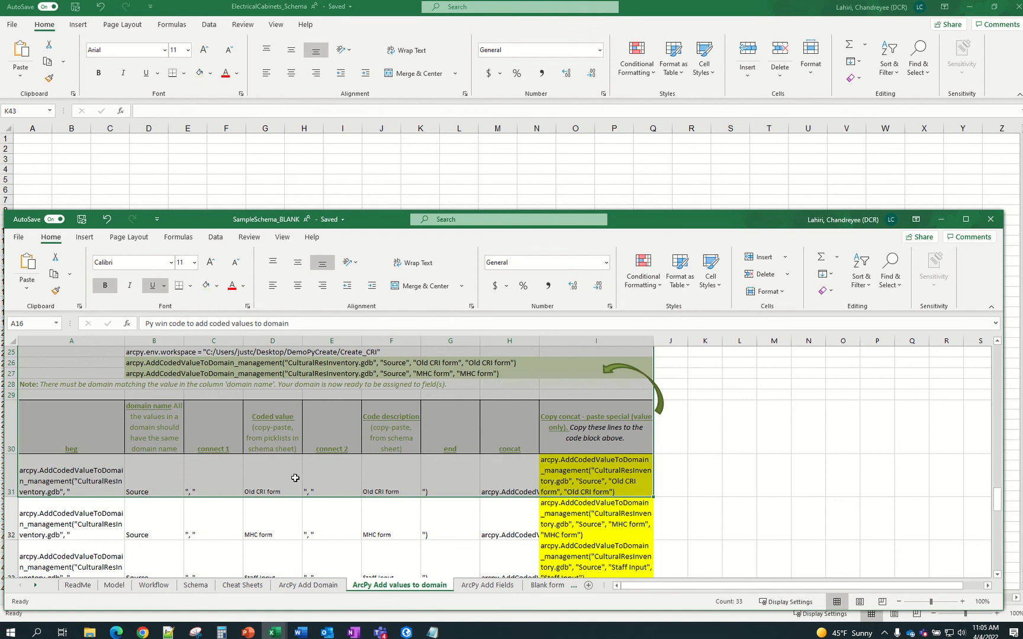
{"action": "key", "text": "ctrl+c"}
Paste the template at A1 of ElectricalCabinets_Schema's new sheet and select columns A–I
{"action": "scroll", "coordinate": [338, 480], "scroll_direction": "down", "scroll_amount": 1}
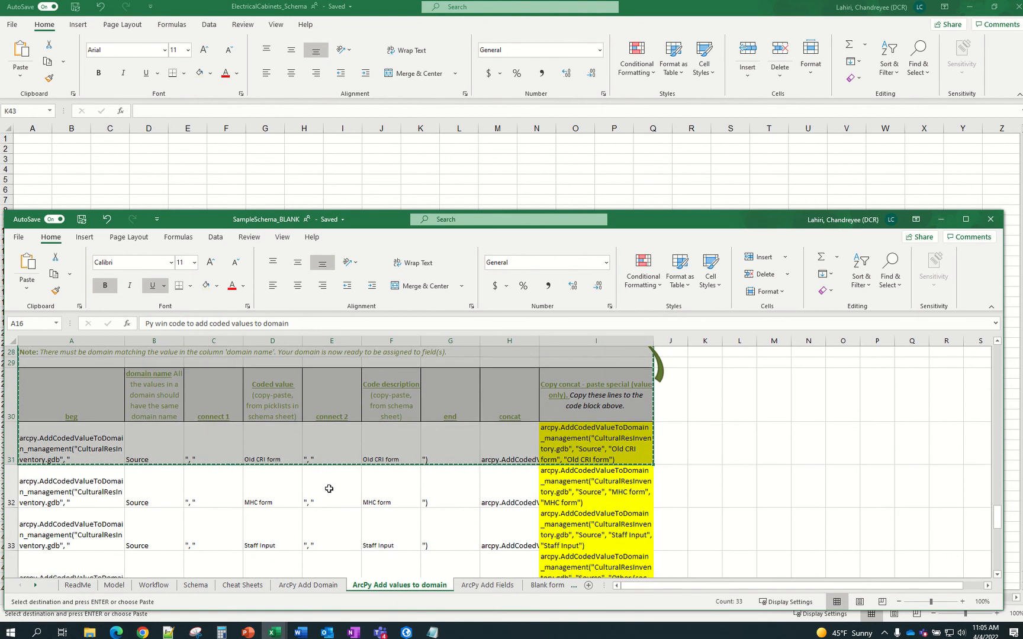
{"action": "scroll", "coordinate": [329, 489], "scroll_direction": "down", "scroll_amount": 1}
{"action": "scroll", "coordinate": [338, 493], "scroll_direction": "up", "scroll_amount": 1}
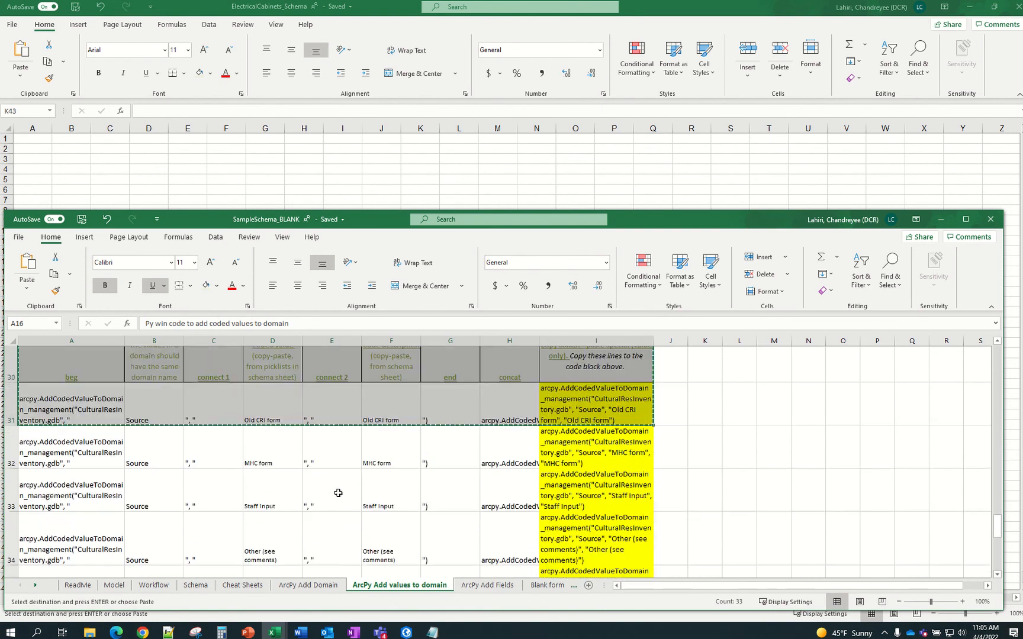
{"action": "scroll", "coordinate": [338, 493], "scroll_direction": "up", "scroll_amount": 1}
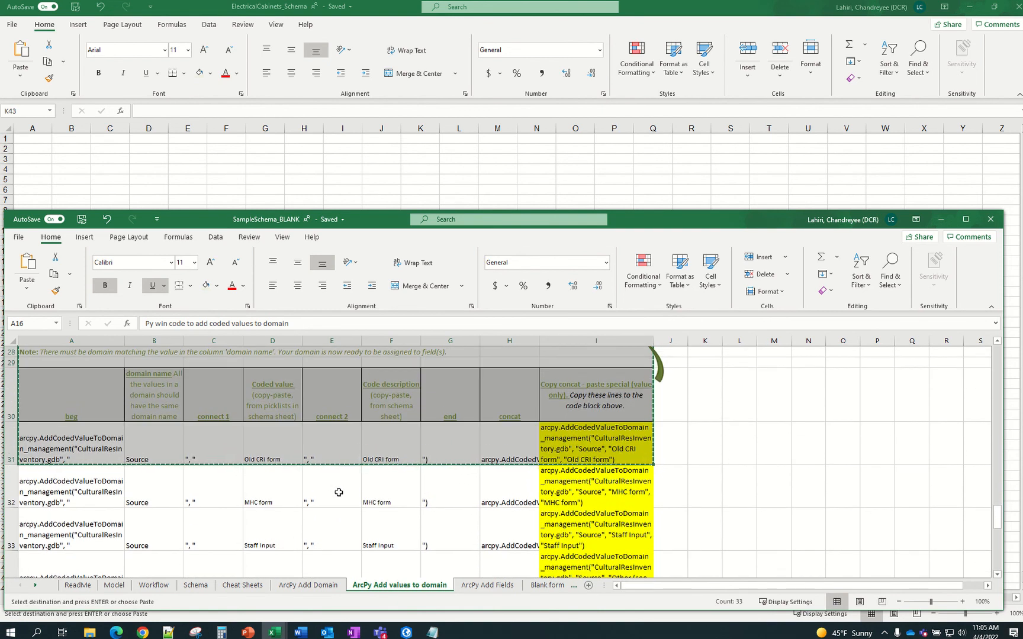
{"action": "left_click", "coordinate": [941, 220]}
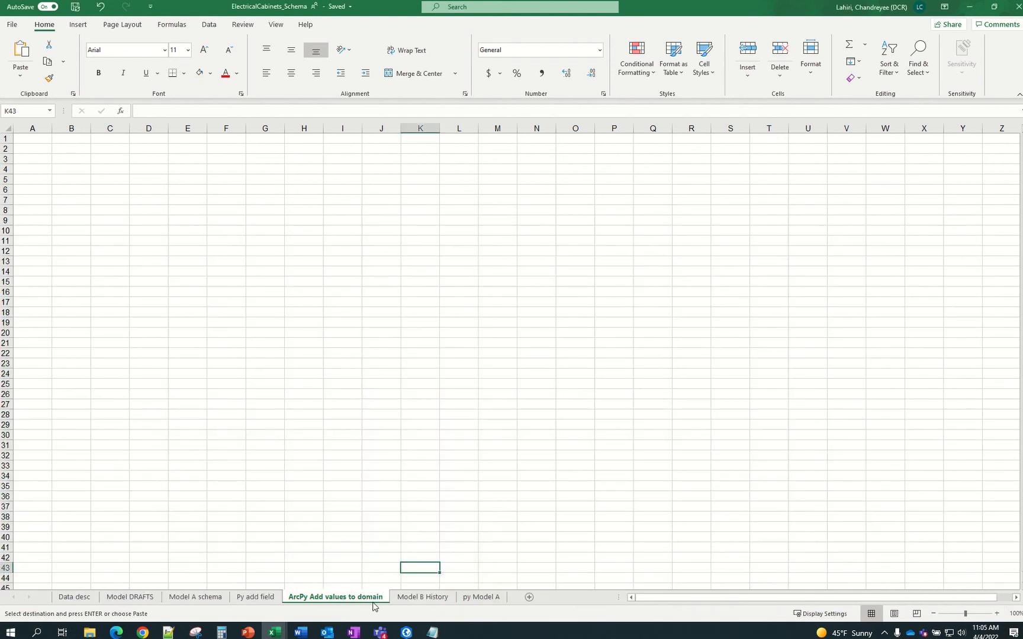
{"action": "left_click", "coordinate": [35, 139]}
{"action": "key", "text": "ctrl+v"}
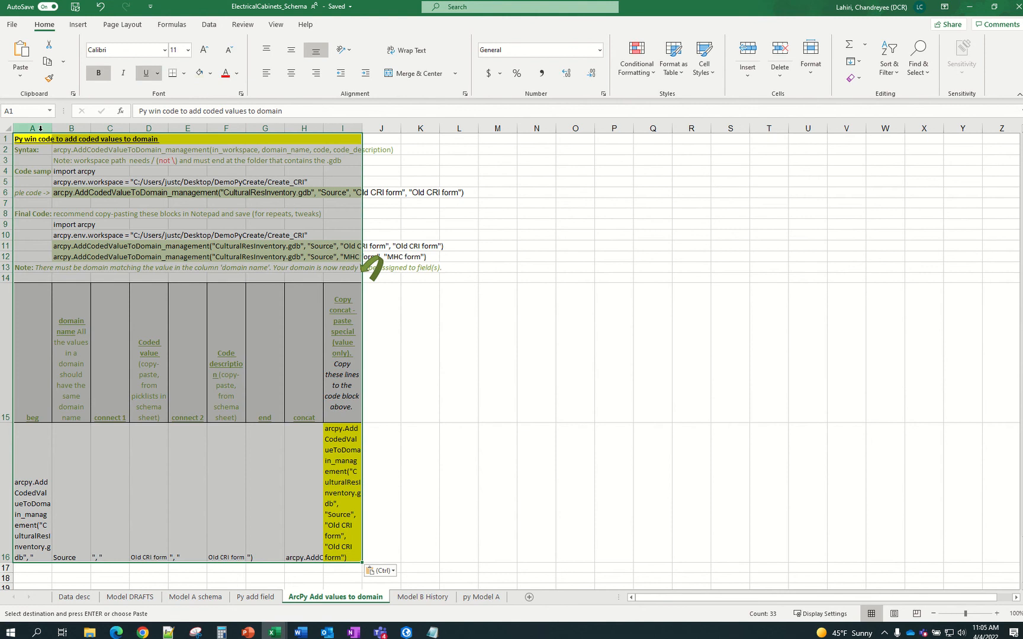
{"action": "left_click_drag", "start_coordinate": [32, 128], "coordinate": [357, 129]}
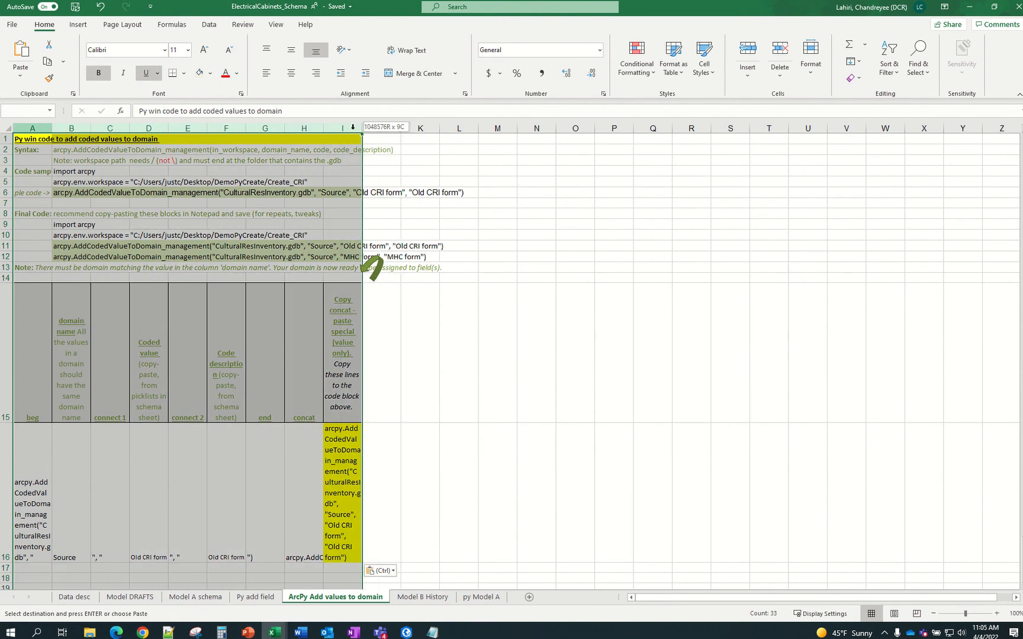
Set the width of the selected columns A through I to 20
{"action": "right_click", "coordinate": [357, 129]}
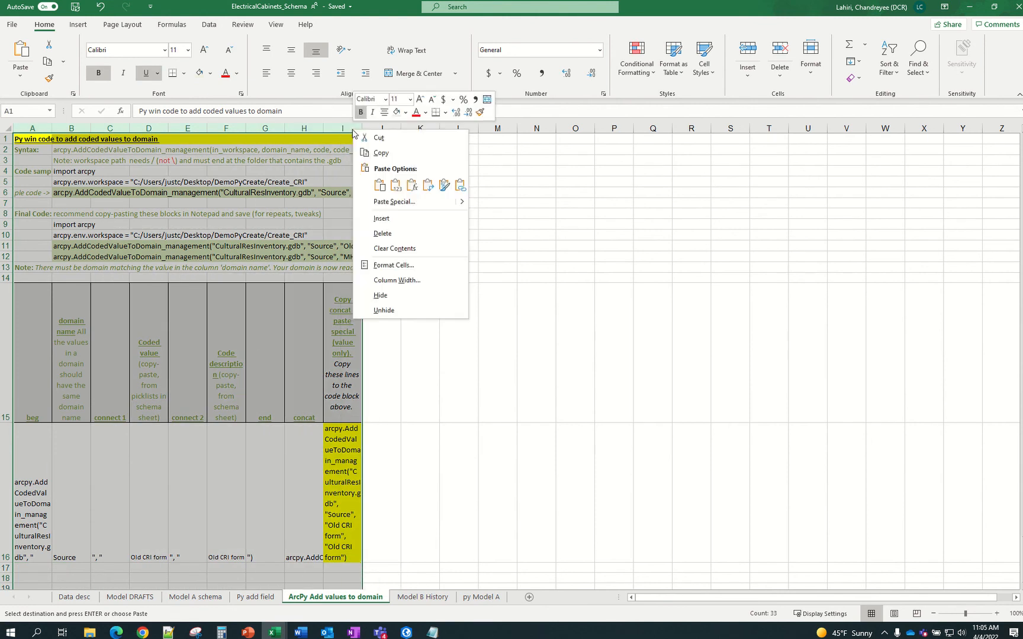
{"action": "left_click", "coordinate": [396, 280]}
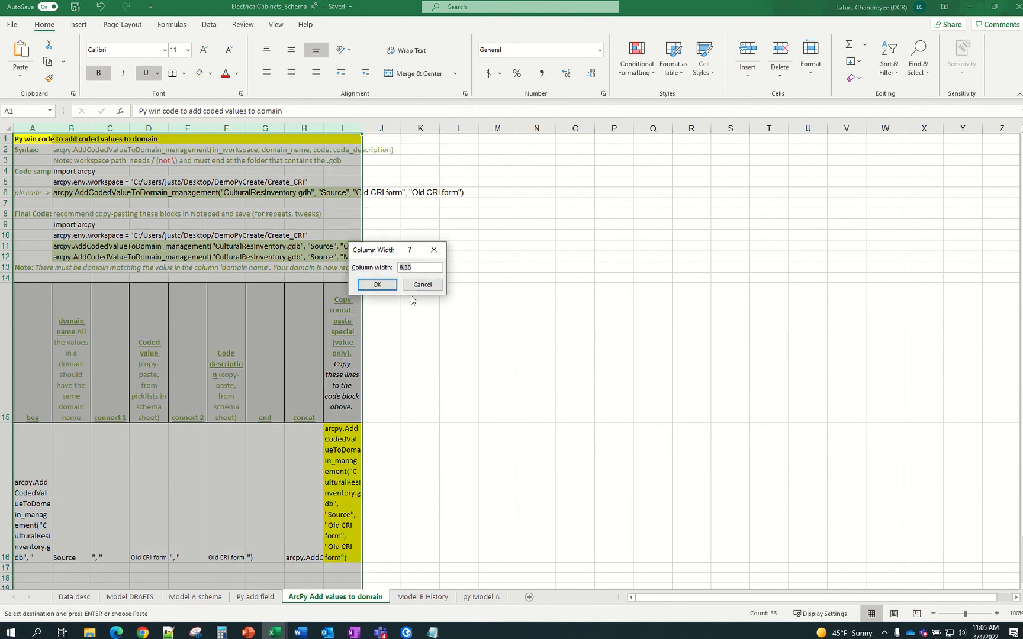
{"action": "type", "text": "20"}
{"action": "key", "text": "Return"}
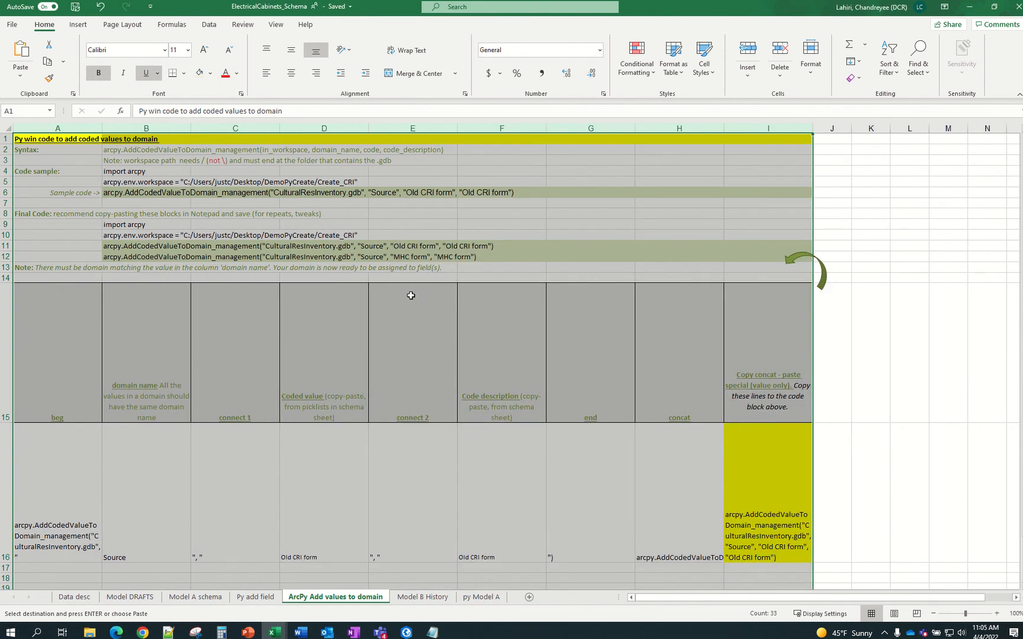
Autofit every row height on the whole worksheet to its contents
{"action": "left_click", "coordinate": [185, 246]}
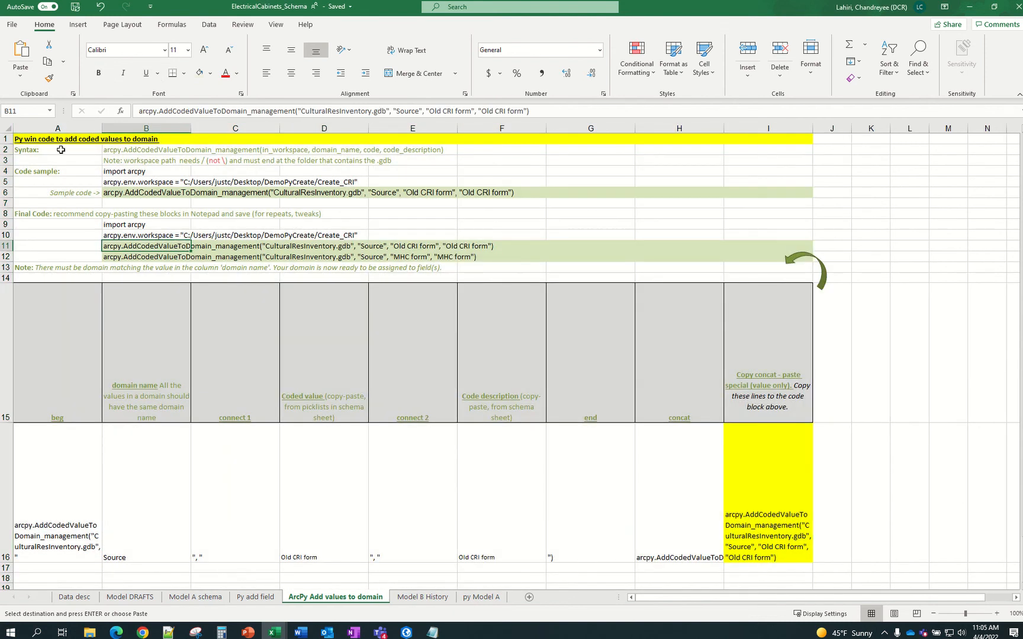
{"action": "left_click", "coordinate": [8, 130]}
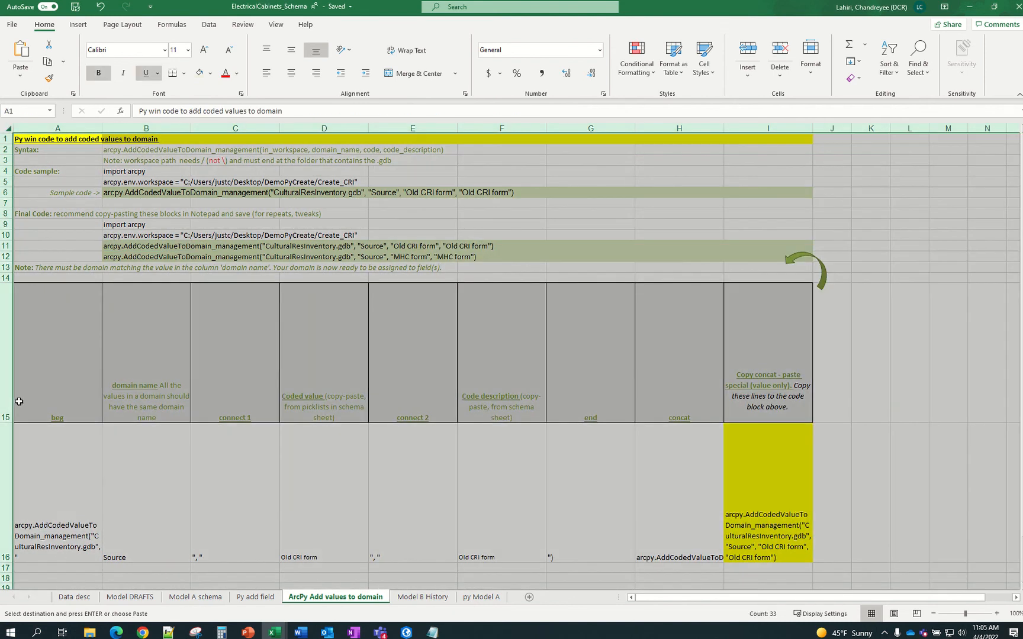
{"action": "double_click", "coordinate": [8, 423]}
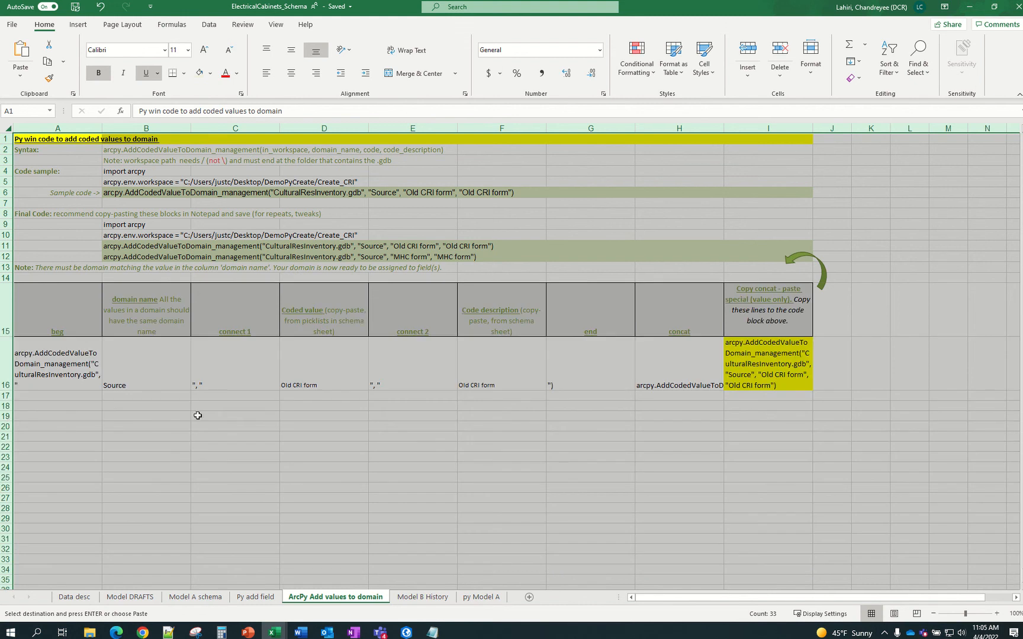
{"action": "left_click", "coordinate": [249, 414]}
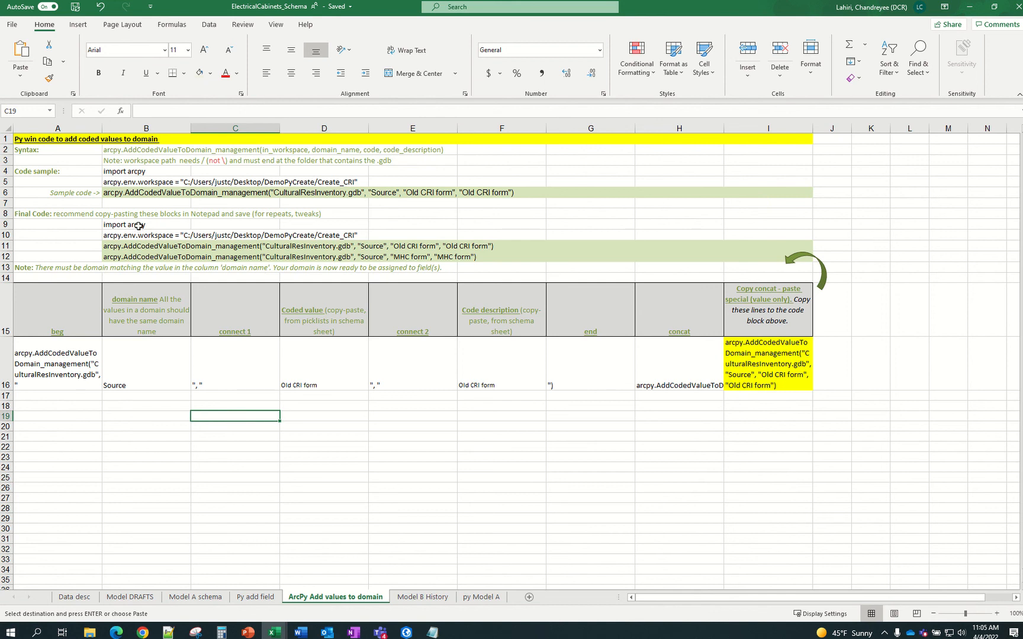
Delete the extra Final Code line in B12 and paste the Py add field sheet's LightCabinets.gdb workspace line into B10
{"action": "left_click", "coordinate": [139, 257]}
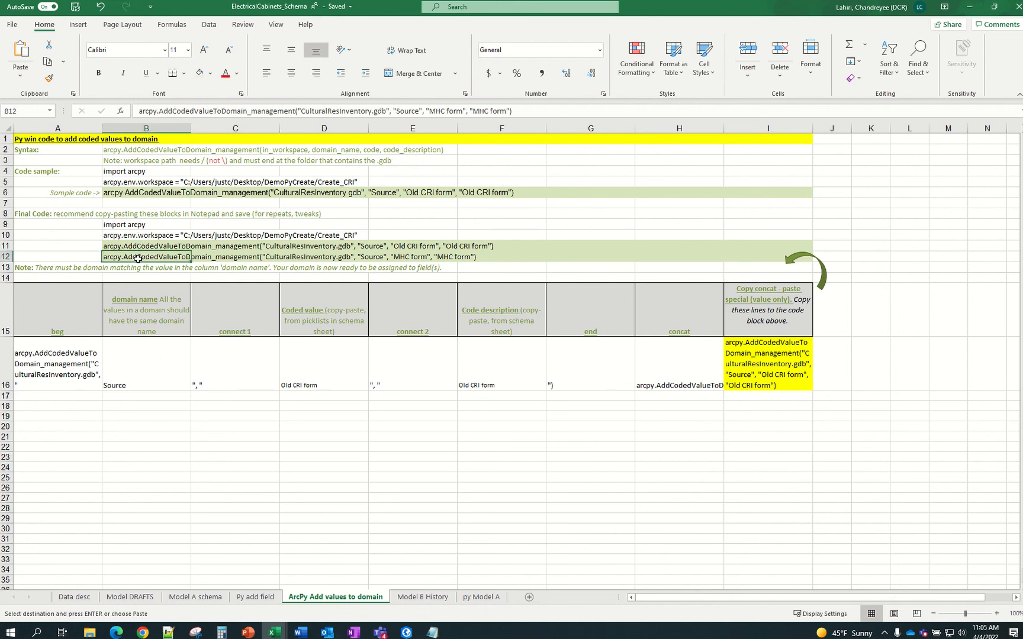
{"action": "key", "text": "Delete"}
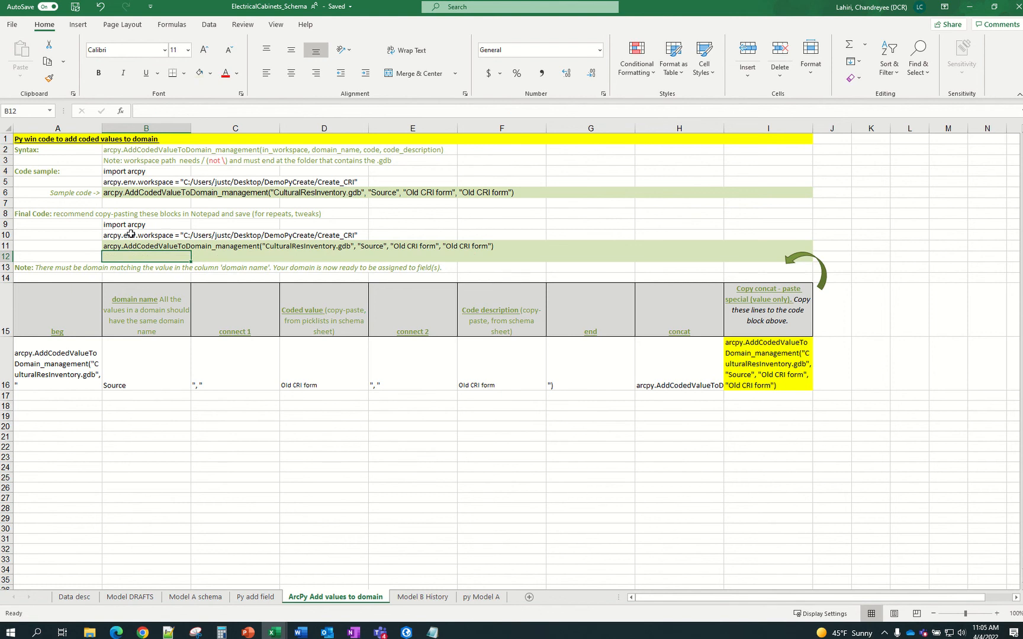
{"action": "left_click", "coordinate": [136, 237]}
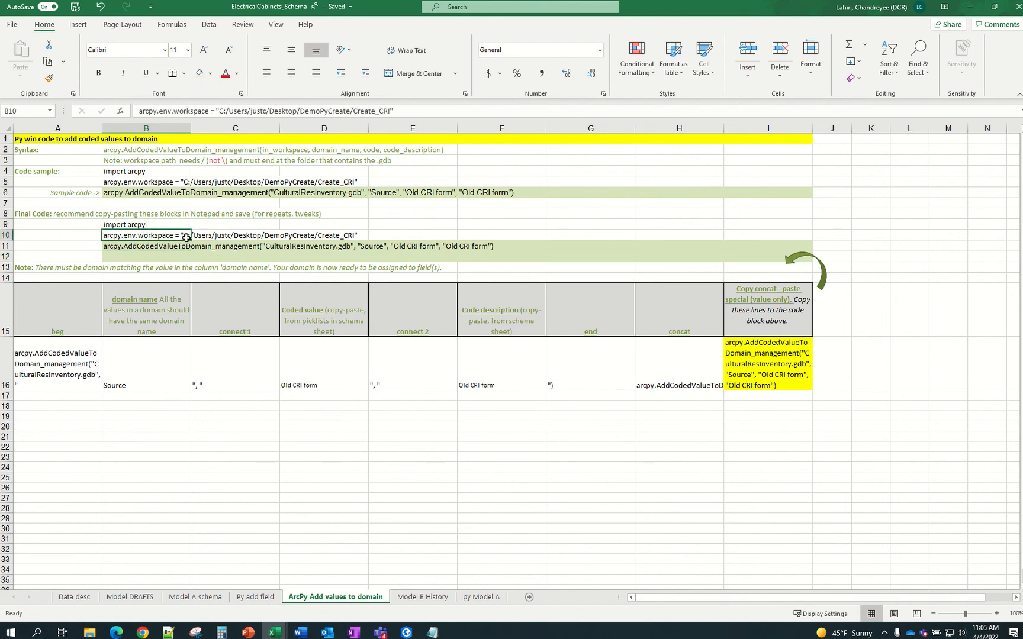
{"action": "left_click", "coordinate": [256, 597]}
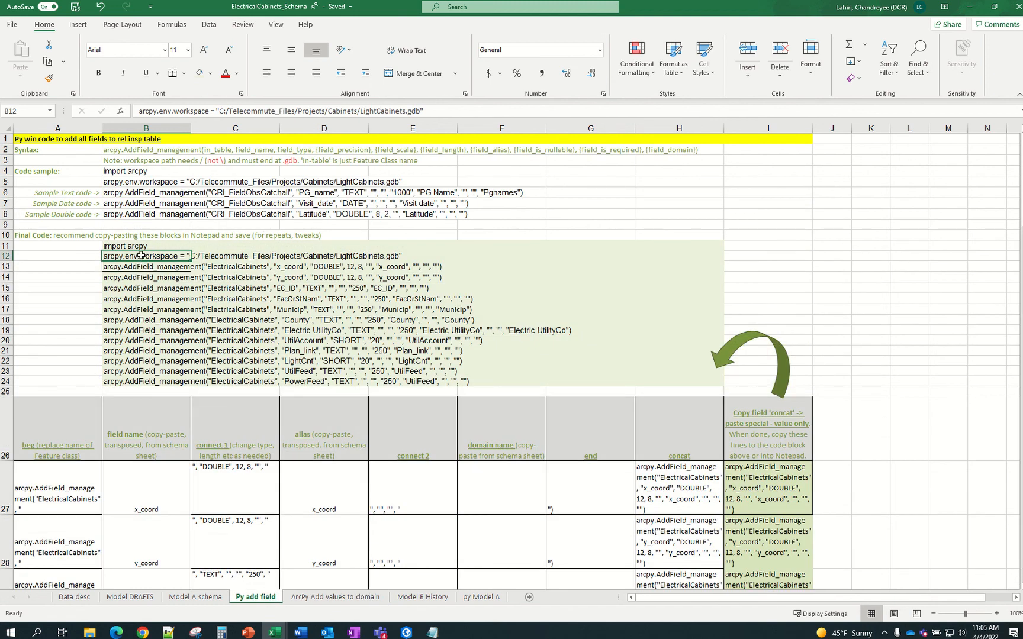
{"action": "key", "text": "ctrl+c"}
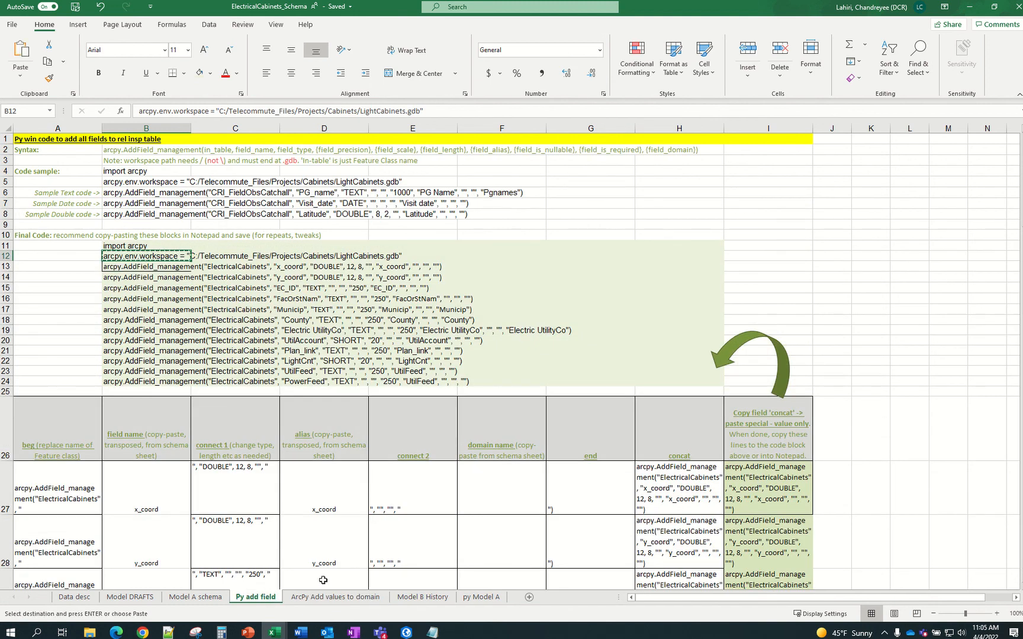
{"action": "left_click", "coordinate": [328, 598]}
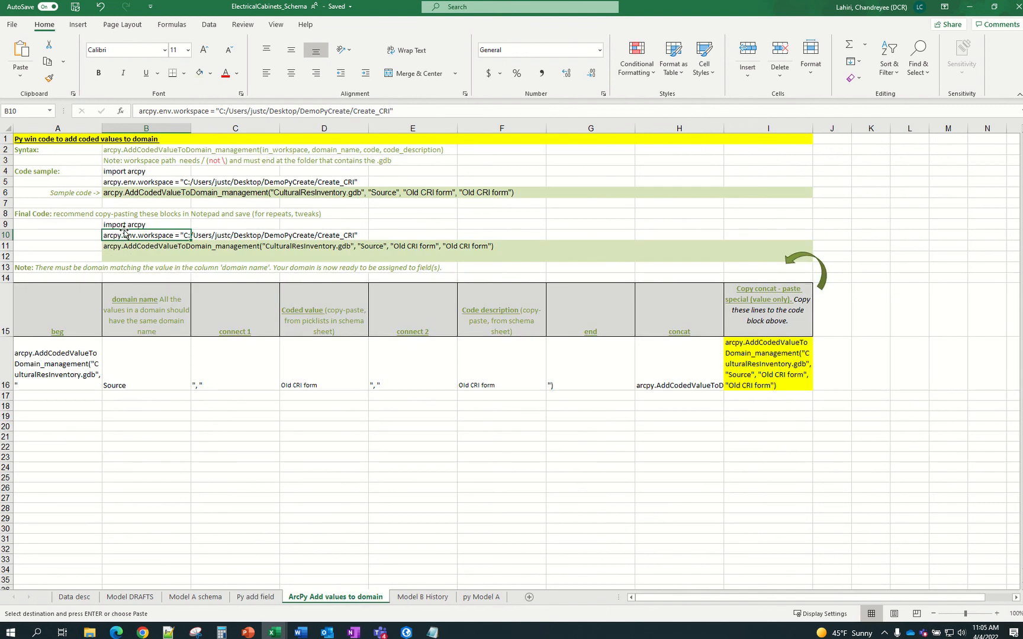
{"action": "key", "text": "ctrl+v"}
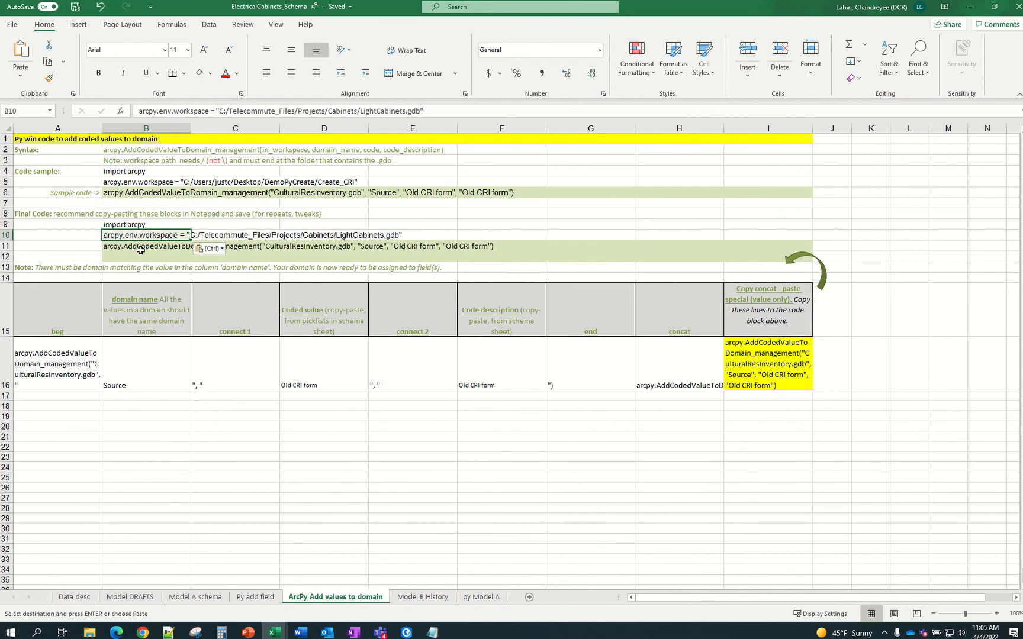
Clear the old sample AddCodedValueToDomain line from B11
{"action": "left_click", "coordinate": [141, 250]}
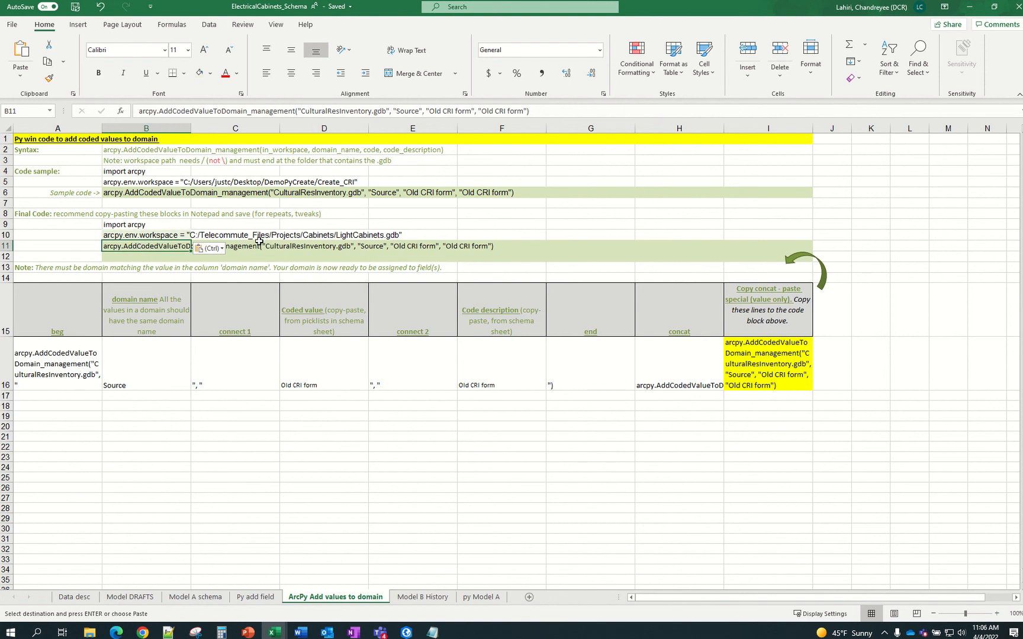
{"action": "key", "text": "Delete"}
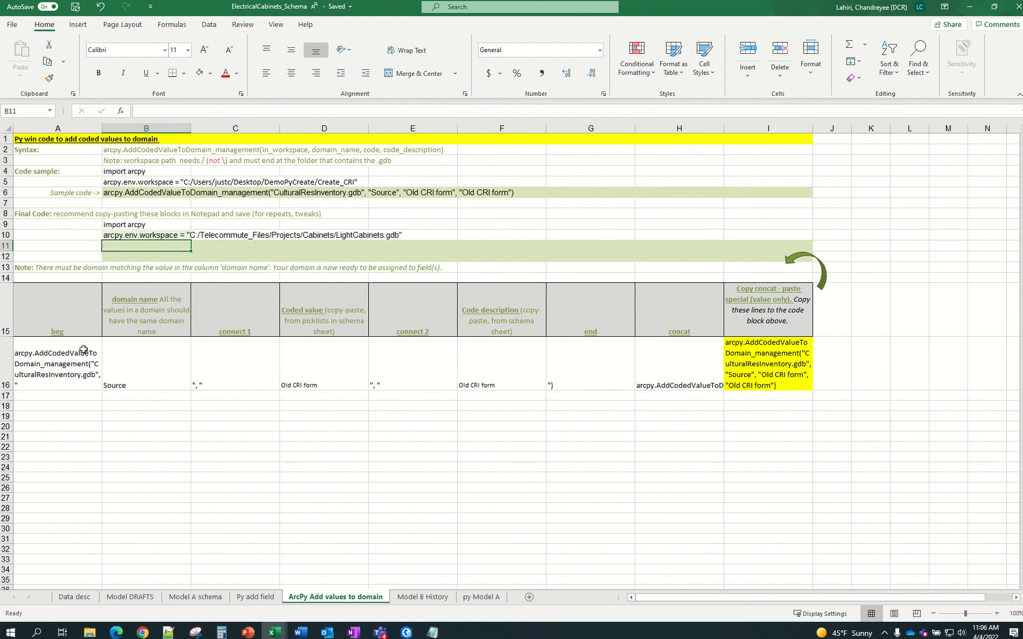
{"action": "left_click", "coordinate": [69, 367]}
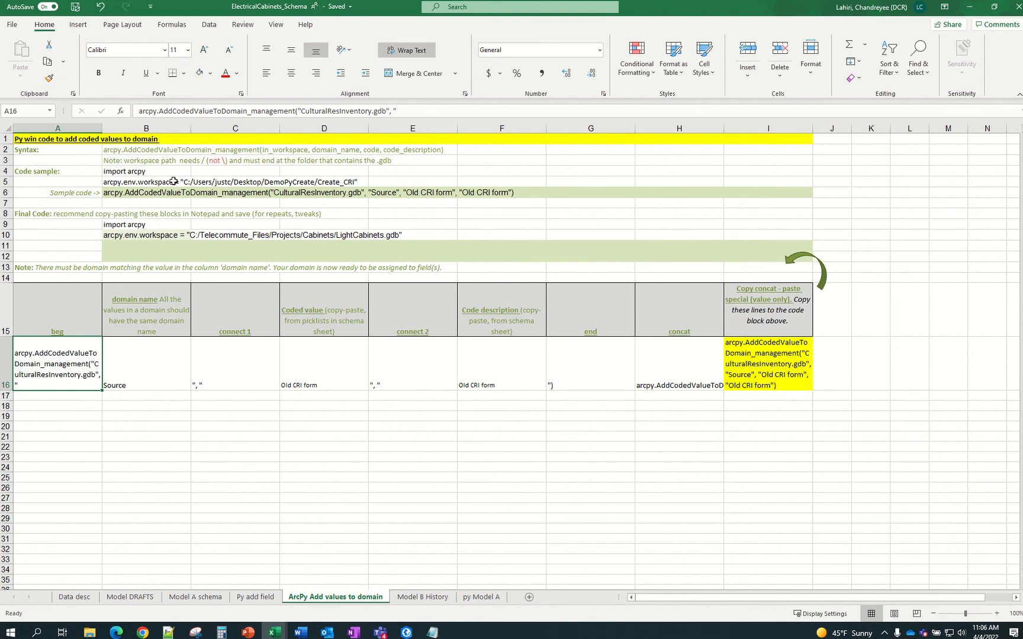
Highlight 'LightCabinets.gdb' within the B10 workspace path, then bring ArcGIS Pro forward
{"action": "left_click", "coordinate": [148, 235]}
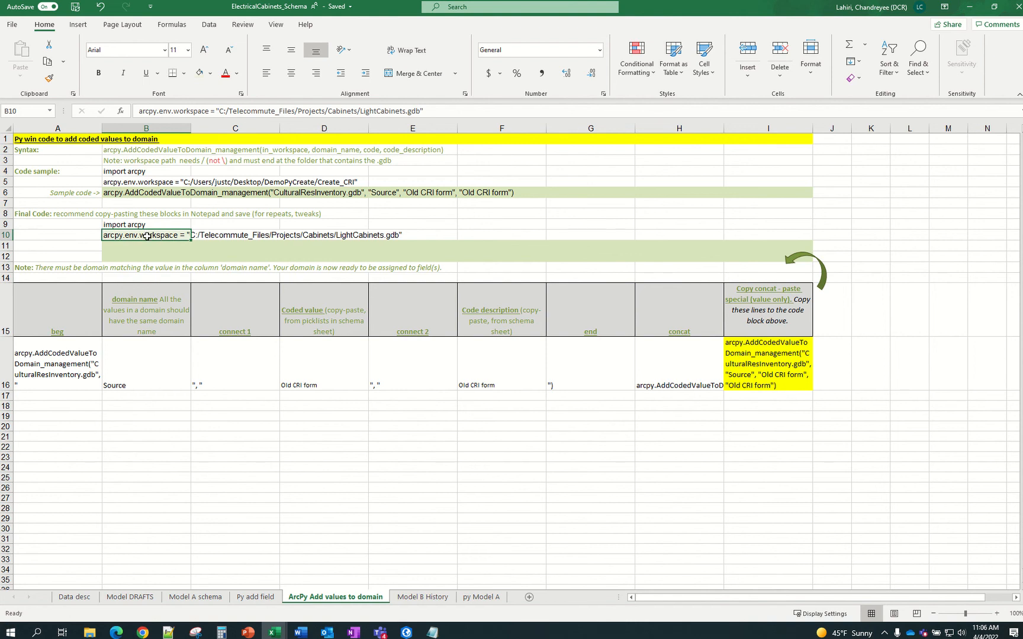
{"action": "left_click", "coordinate": [83, 373]}
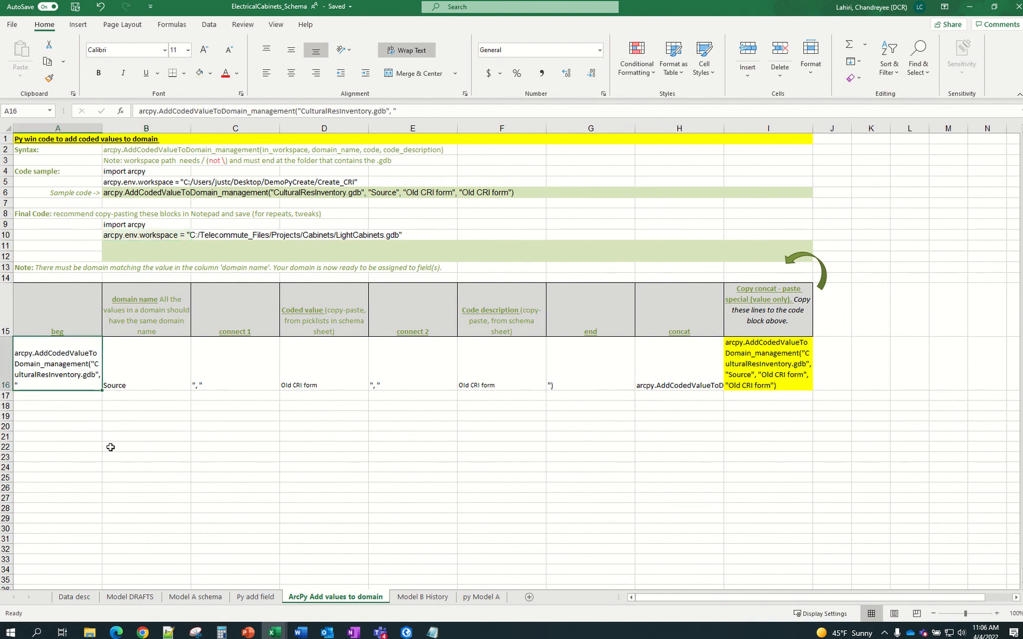
{"action": "left_click", "coordinate": [259, 599]}
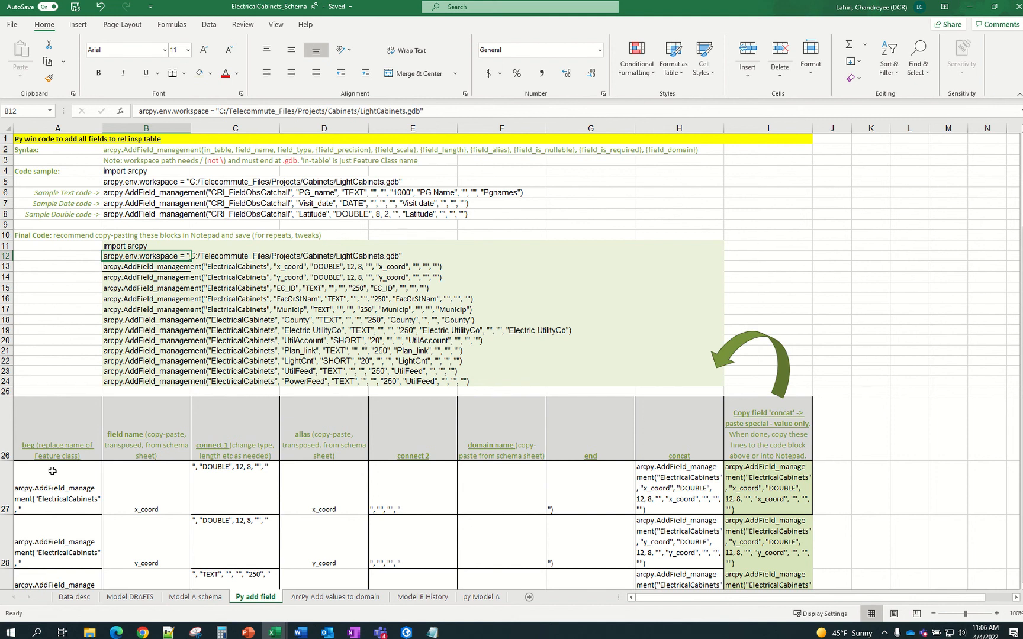
{"action": "left_click", "coordinate": [331, 599]}
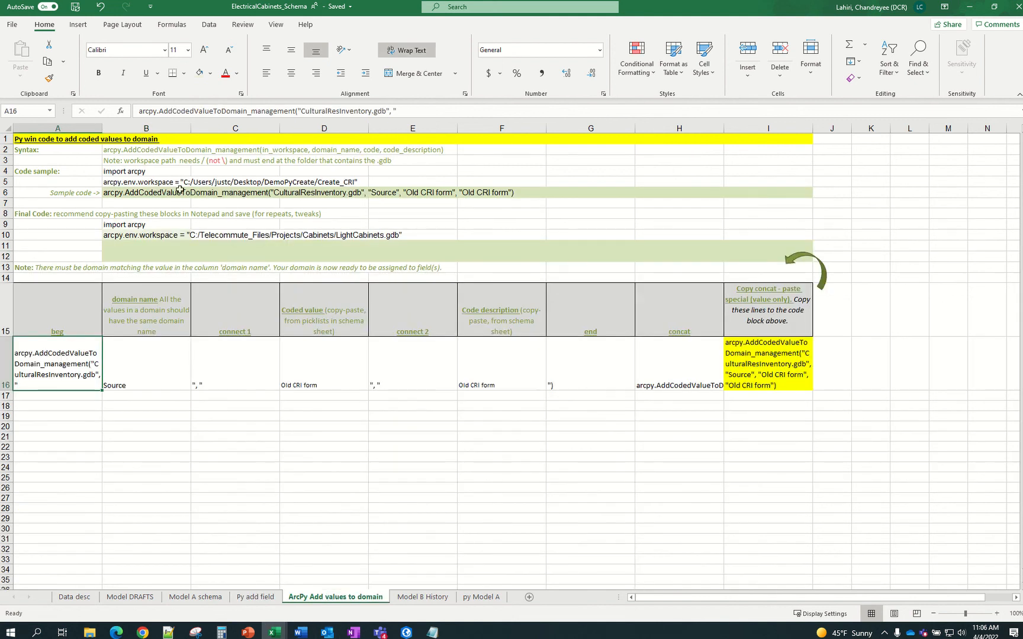
{"action": "left_click", "coordinate": [157, 235]}
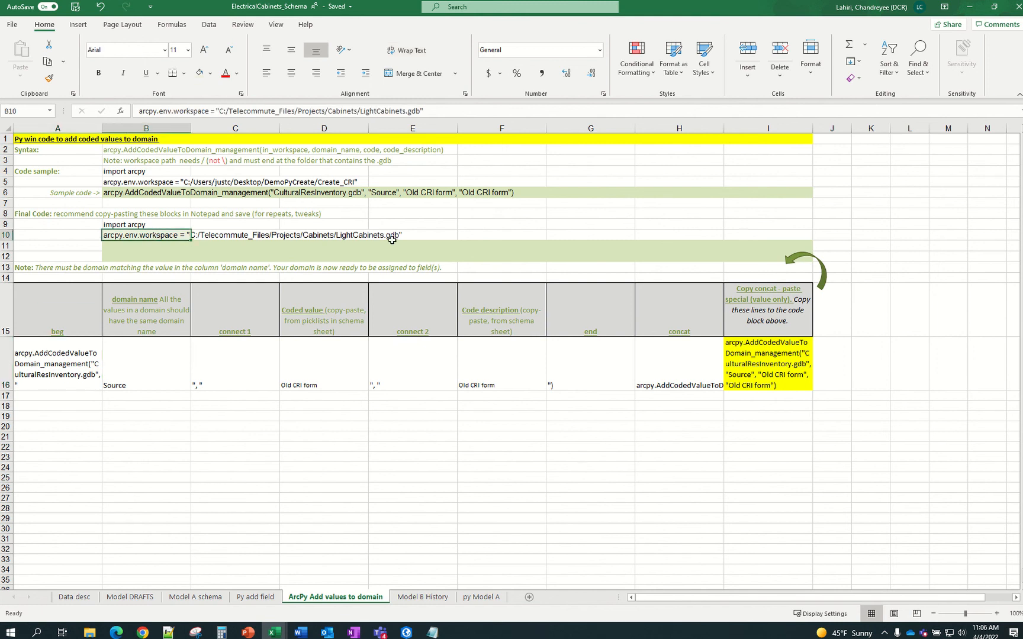
{"action": "left_click_drag", "start_coordinate": [360, 111], "coordinate": [418, 111]}
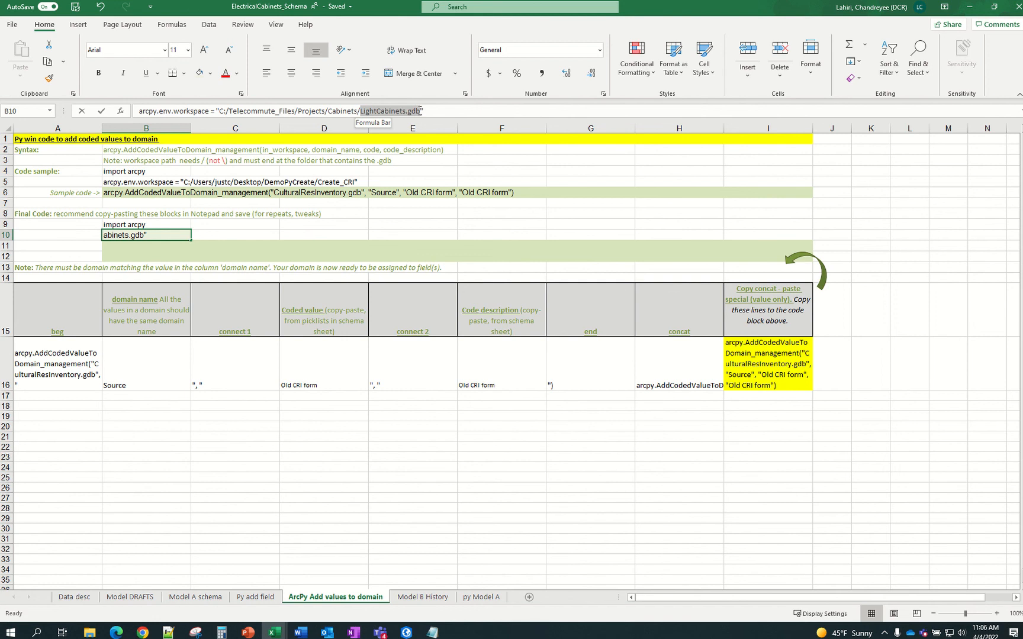
{"action": "left_click", "coordinate": [406, 632]}
Confirm the geodatabase name LightCabinets.gdb in Database Properties, cancel, and return to the workbook
{"action": "left_click", "coordinate": [948, 237]}
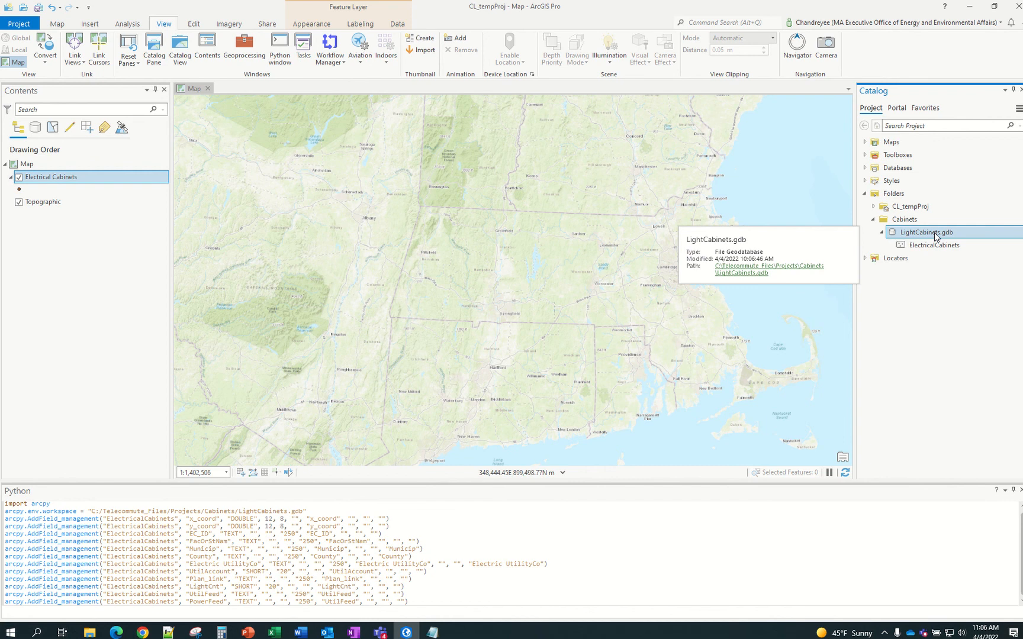
{"action": "right_click", "coordinate": [936, 237]}
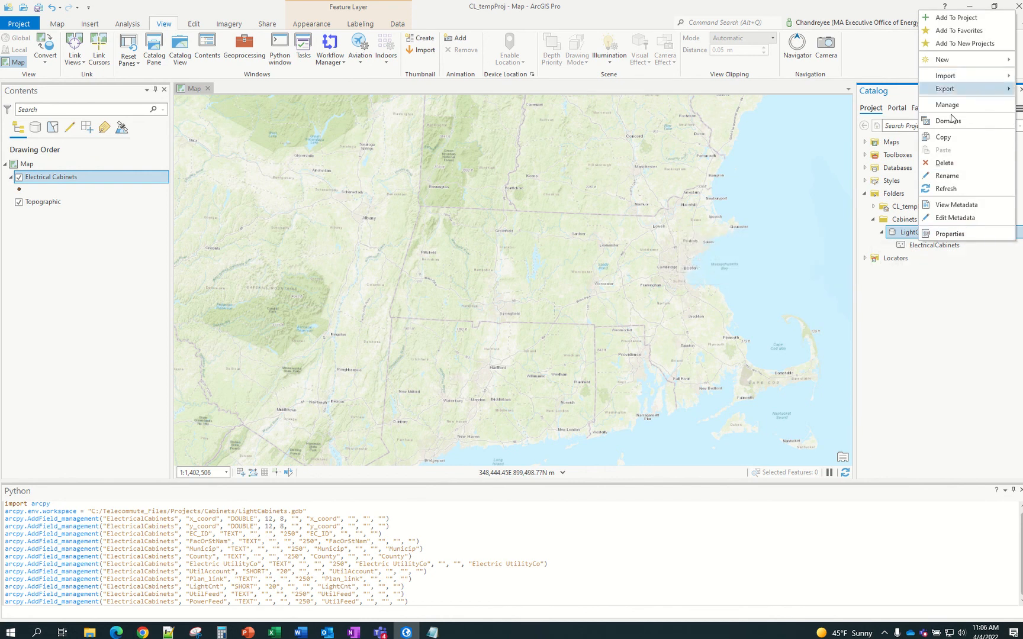
{"action": "left_click", "coordinate": [950, 234]}
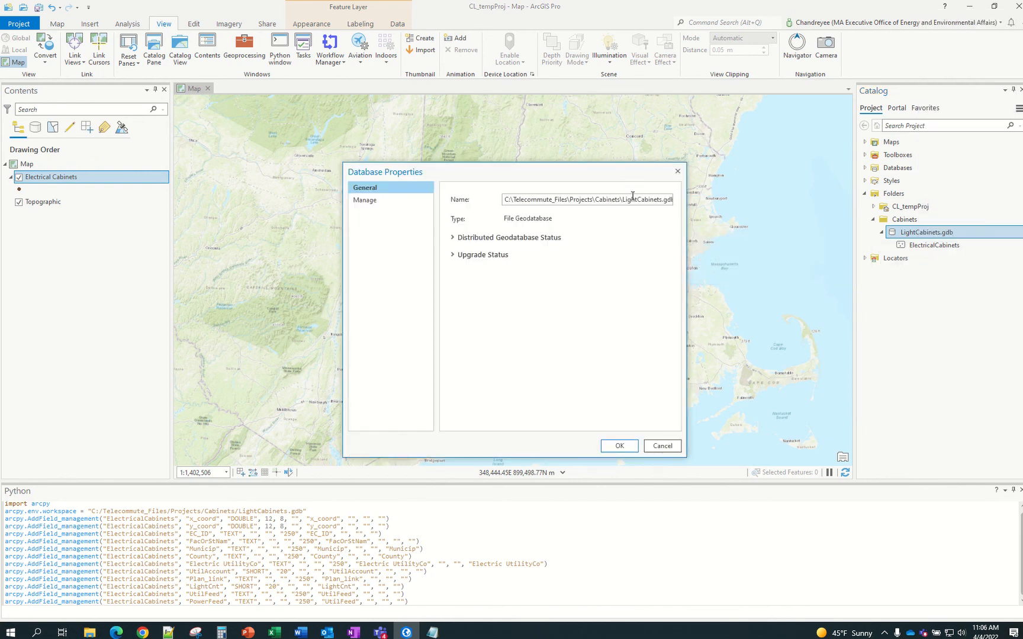
{"action": "left_click_drag", "start_coordinate": [622, 202], "coordinate": [685, 201]}
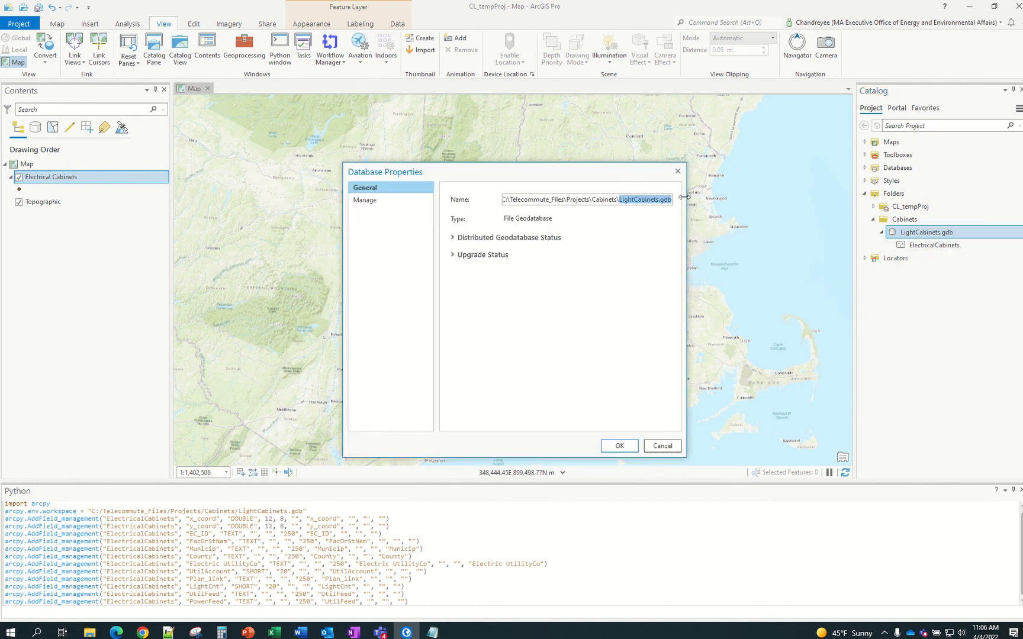
{"action": "left_click", "coordinate": [668, 446]}
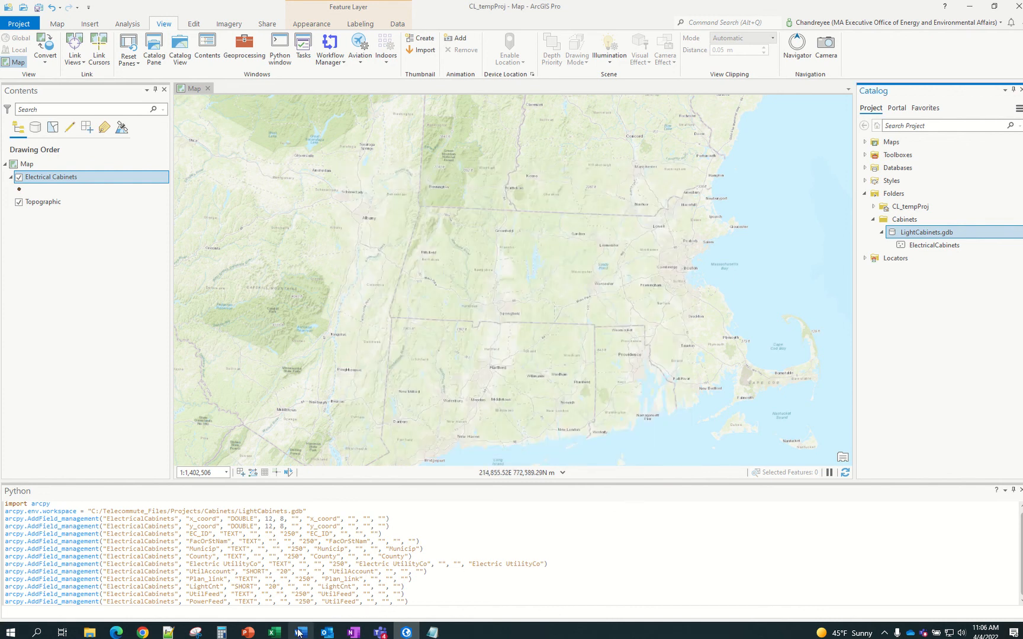
{"action": "mouse_move", "coordinate": [286, 637]}
{"action": "left_click", "coordinate": [332, 577]}
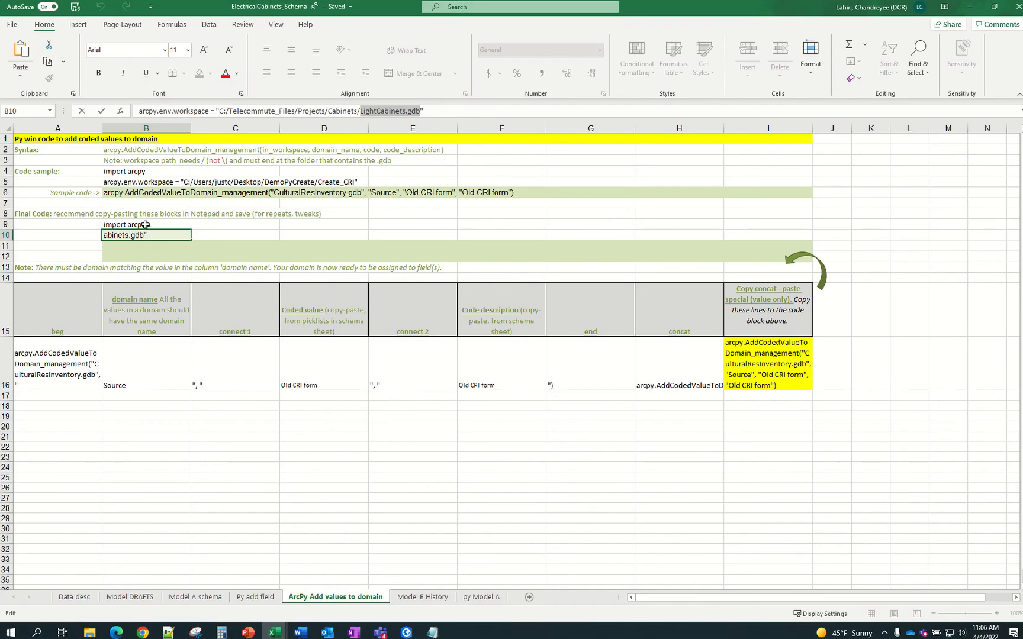
Replace CulturalResInventory.gdb with LightCabinets.gdb in the A16 beg formula
{"action": "left_click", "coordinate": [77, 365]}
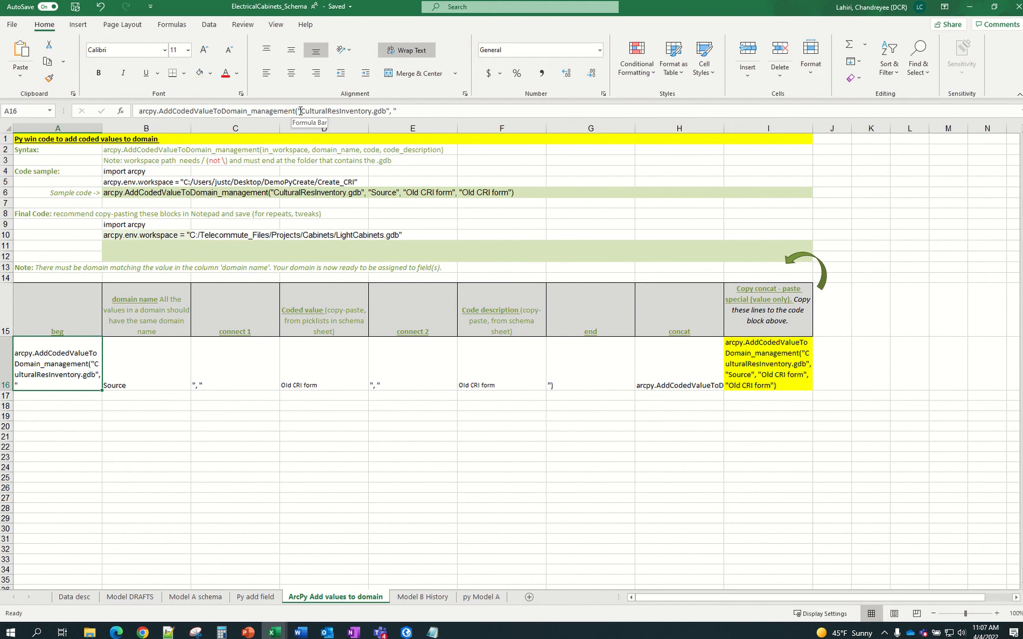
{"action": "left_click_drag", "start_coordinate": [302, 111], "coordinate": [385, 111]}
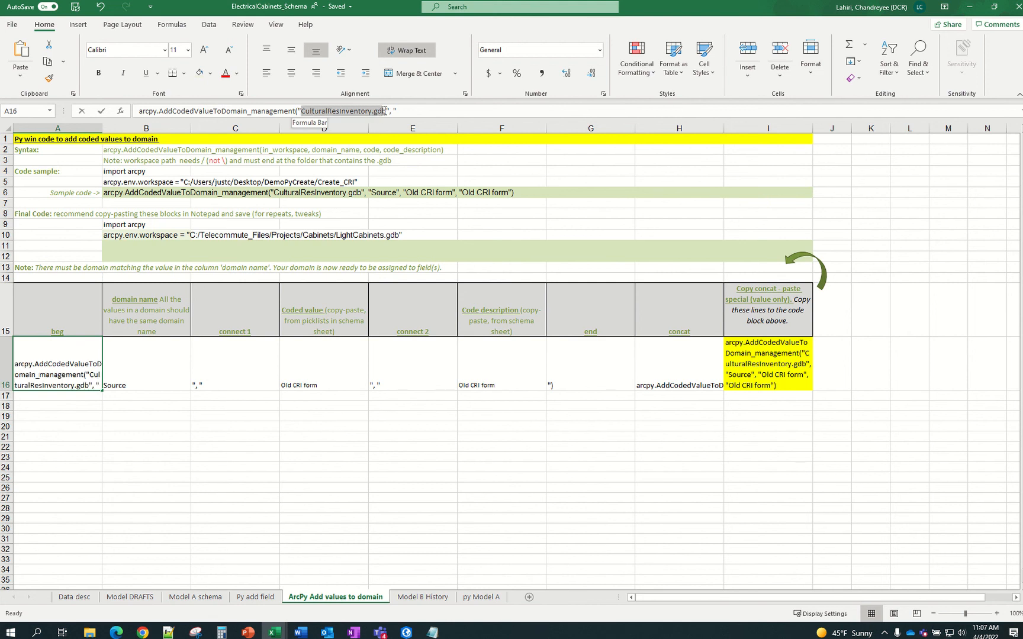
{"action": "key", "text": "ctrl+v"}
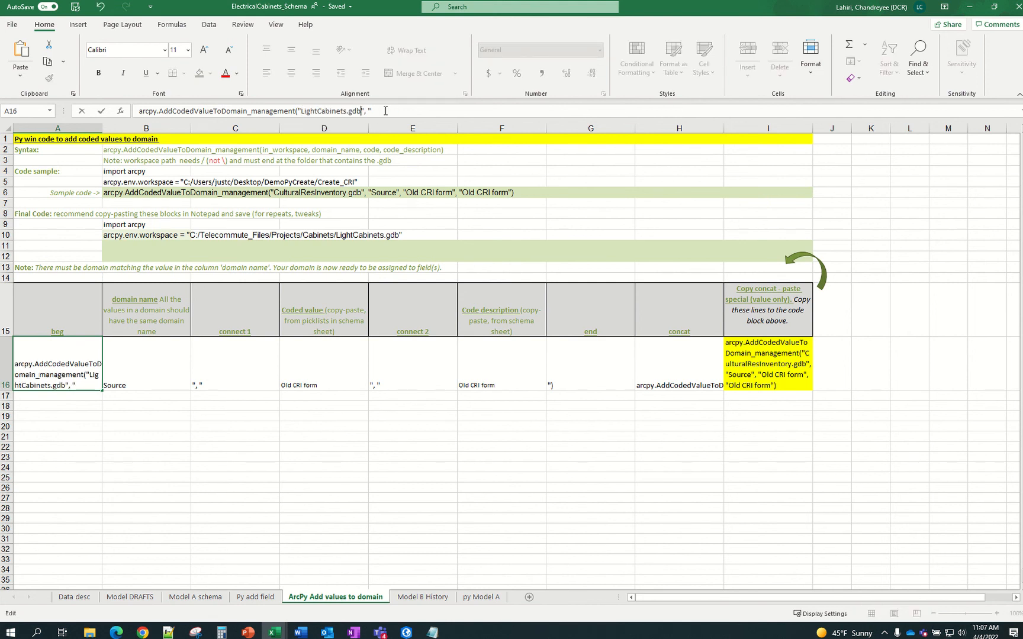
{"action": "key", "text": "Return"}
{"action": "left_click", "coordinate": [417, 467]}
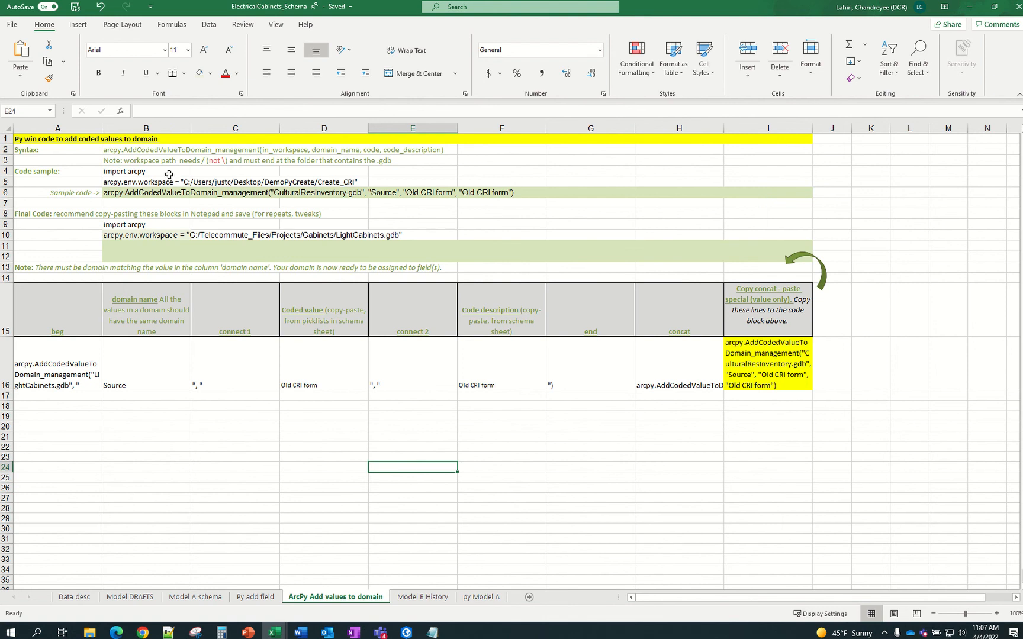
{"action": "left_click", "coordinate": [129, 152]}
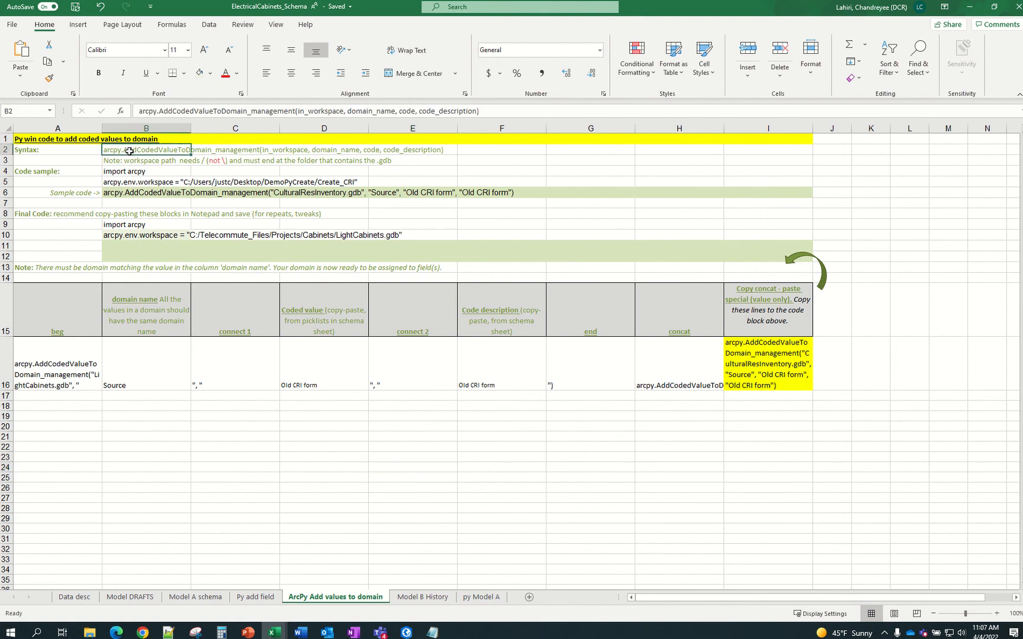
{"action": "left_click", "coordinate": [260, 596]}
{"action": "left_click", "coordinate": [126, 152]}
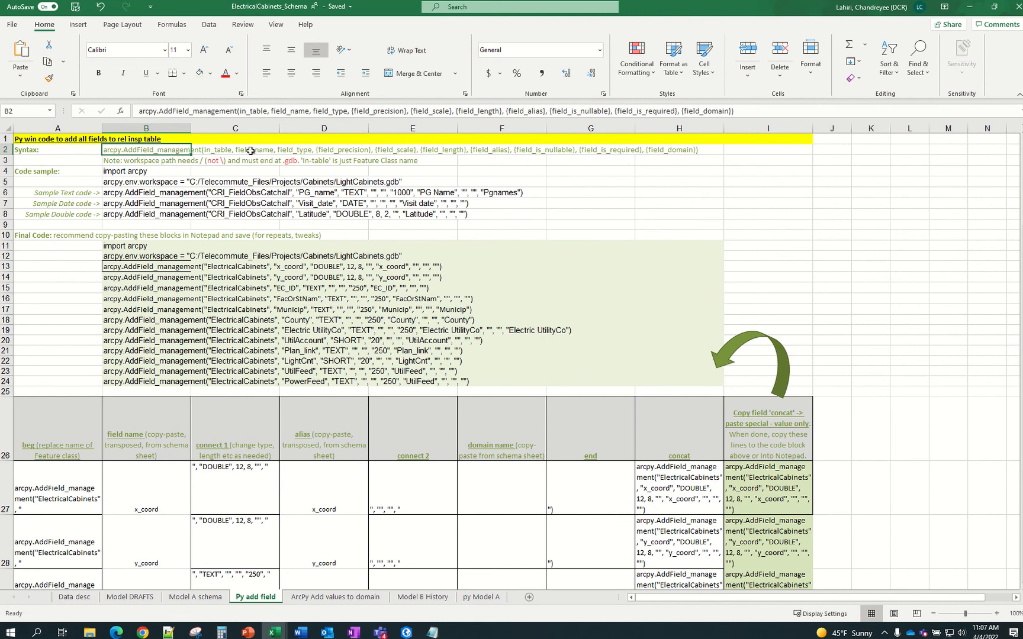
{"action": "left_click", "coordinate": [318, 599]}
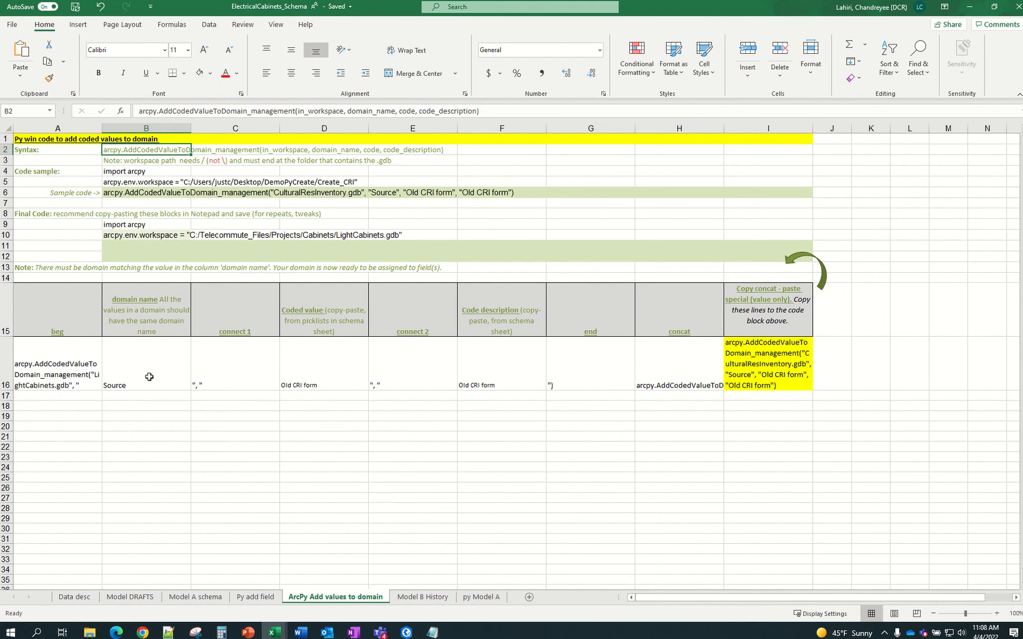
Paste Municip from Model A schema D9 into B16 as plain text, replacing Source
{"action": "left_click", "coordinate": [141, 424]}
{"action": "left_click", "coordinate": [83, 362]}
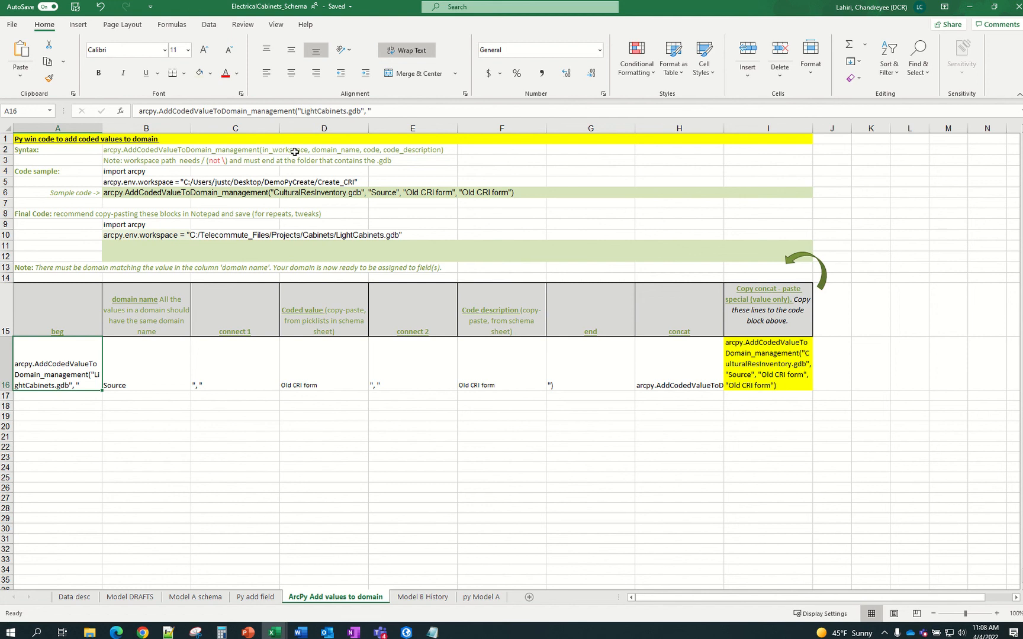
{"action": "left_click", "coordinate": [161, 365]}
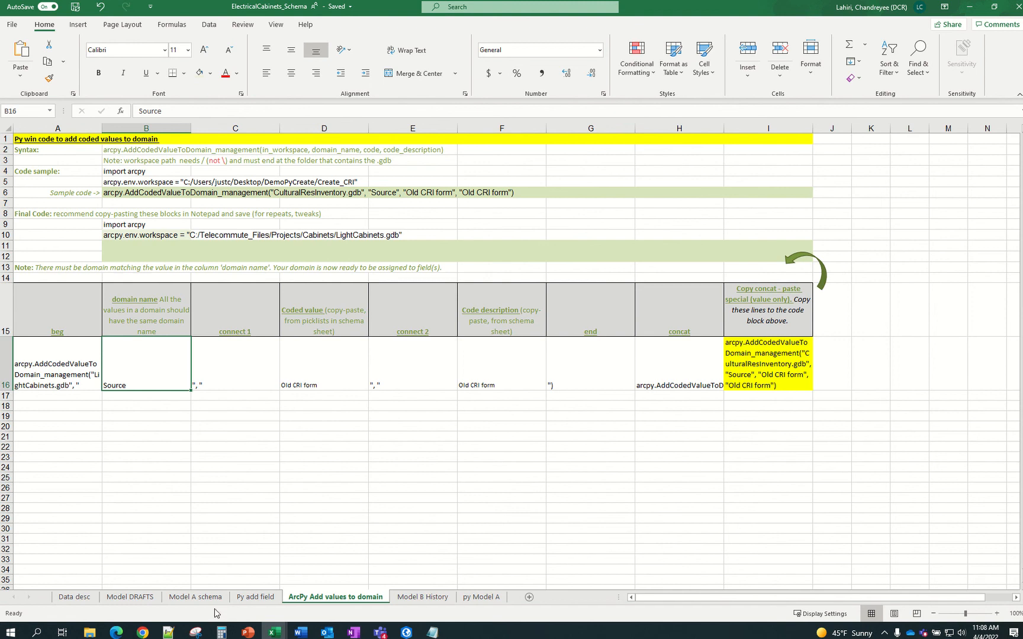
{"action": "left_click", "coordinate": [199, 599]}
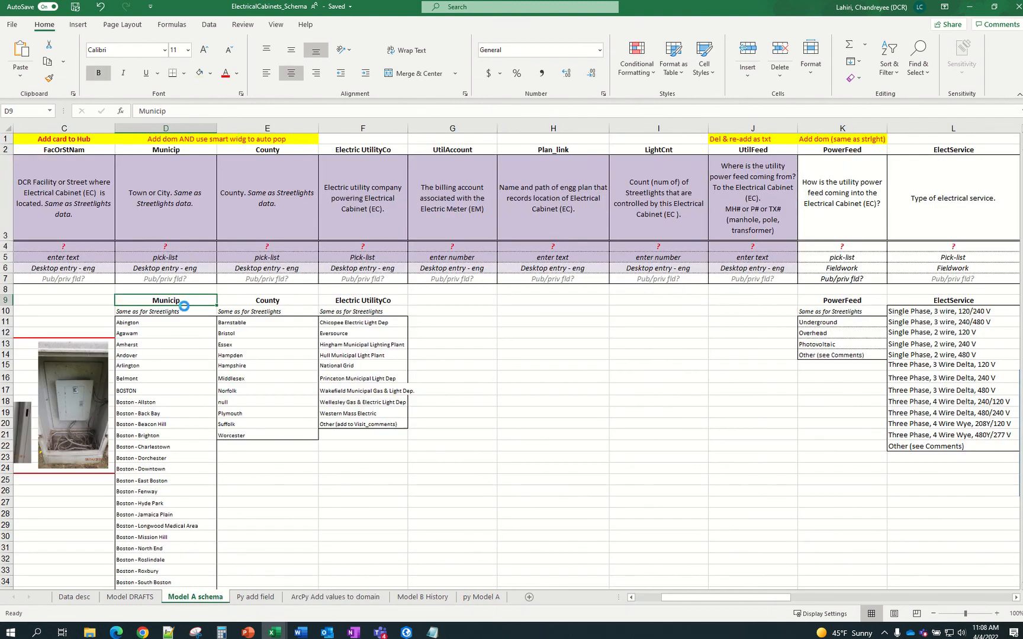
{"action": "key", "text": "ctrl+c"}
{"action": "left_click", "coordinate": [358, 598]}
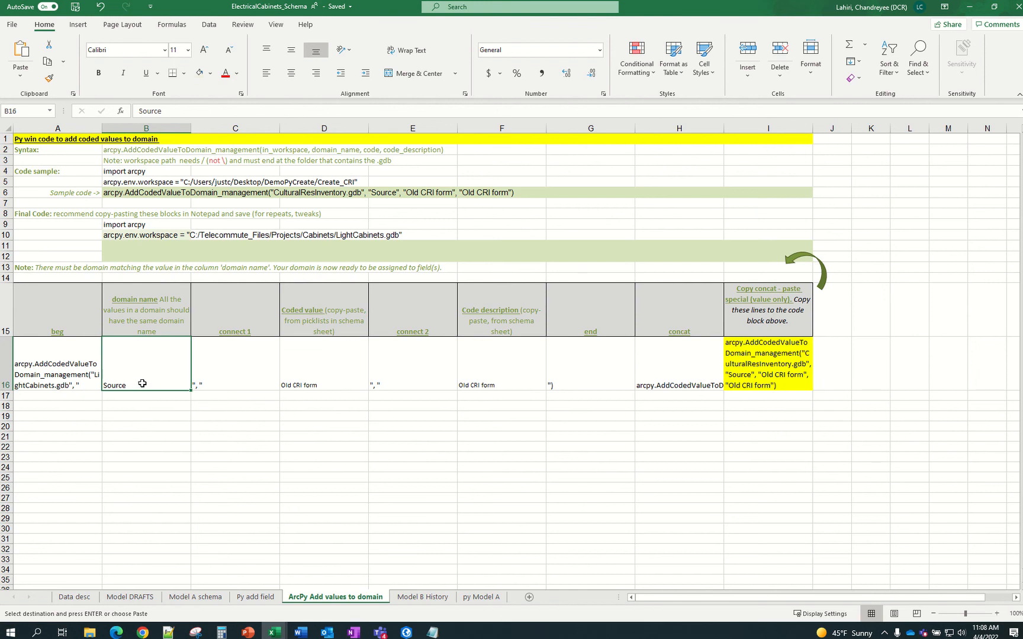
{"action": "key", "text": "ctrl+v"}
{"action": "key", "text": "Escape"}
{"action": "key", "text": "ctrl+b"}
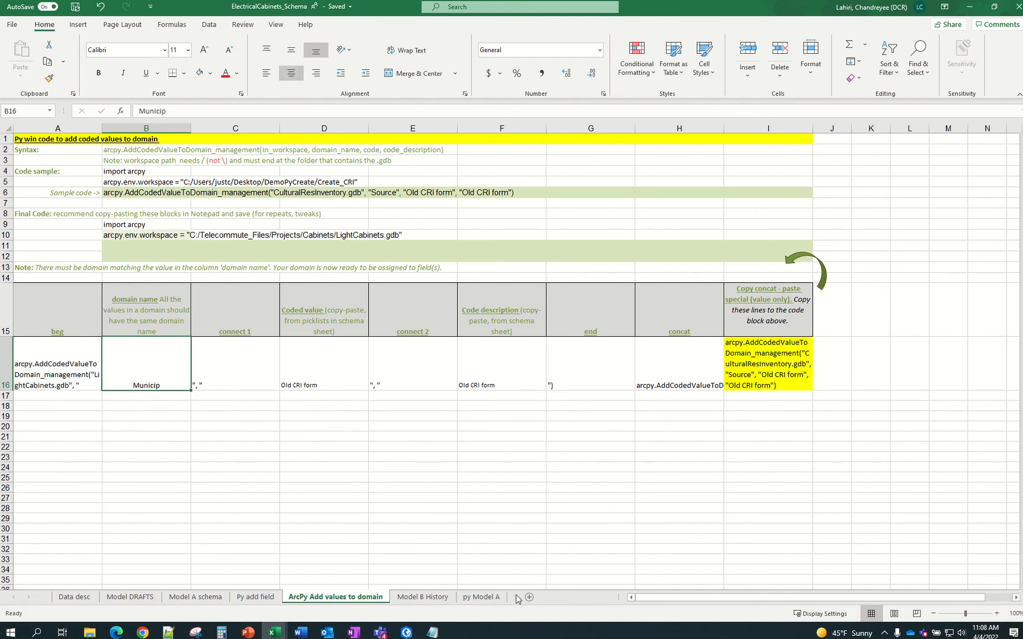
{"action": "left_click", "coordinate": [406, 633]}
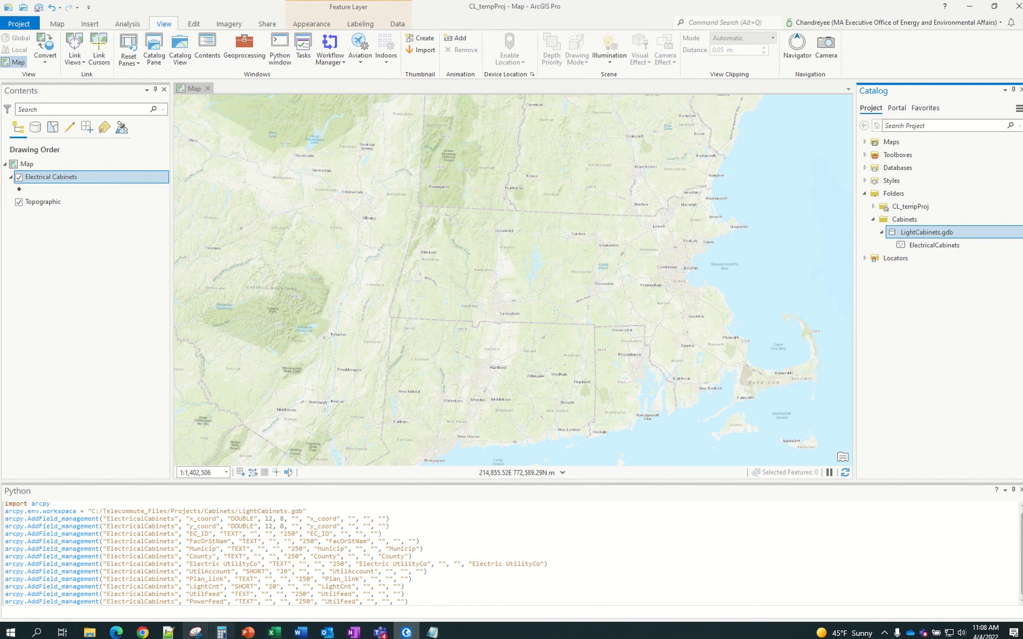
Confirm LightCabinets.gdb has a Municip domain alongside County, Electric UtilityCo and PowerFeed
{"action": "right_click", "coordinate": [907, 234]}
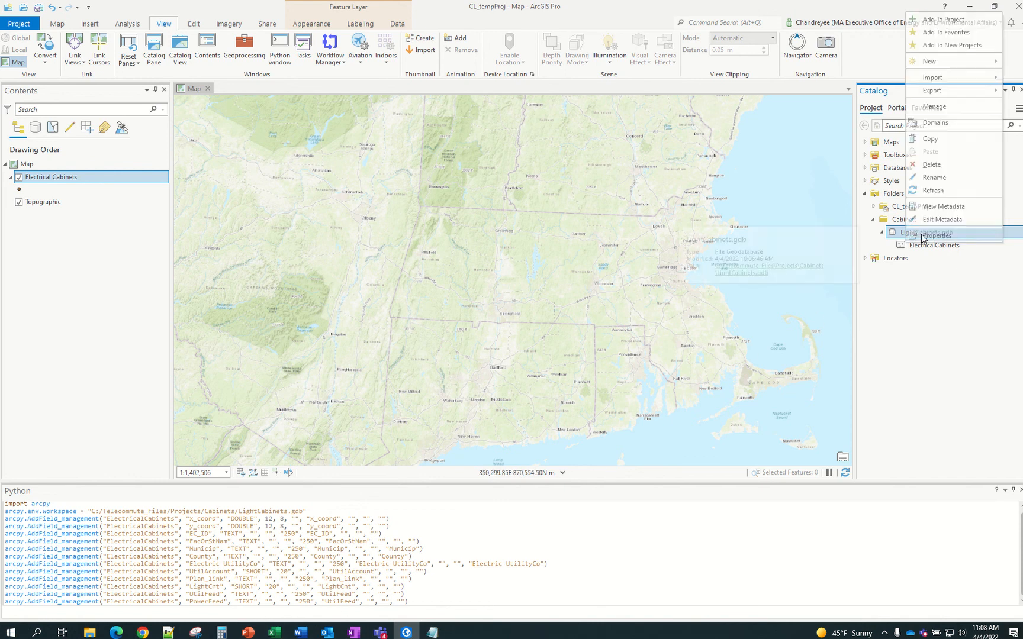
{"action": "left_click", "coordinate": [925, 123]}
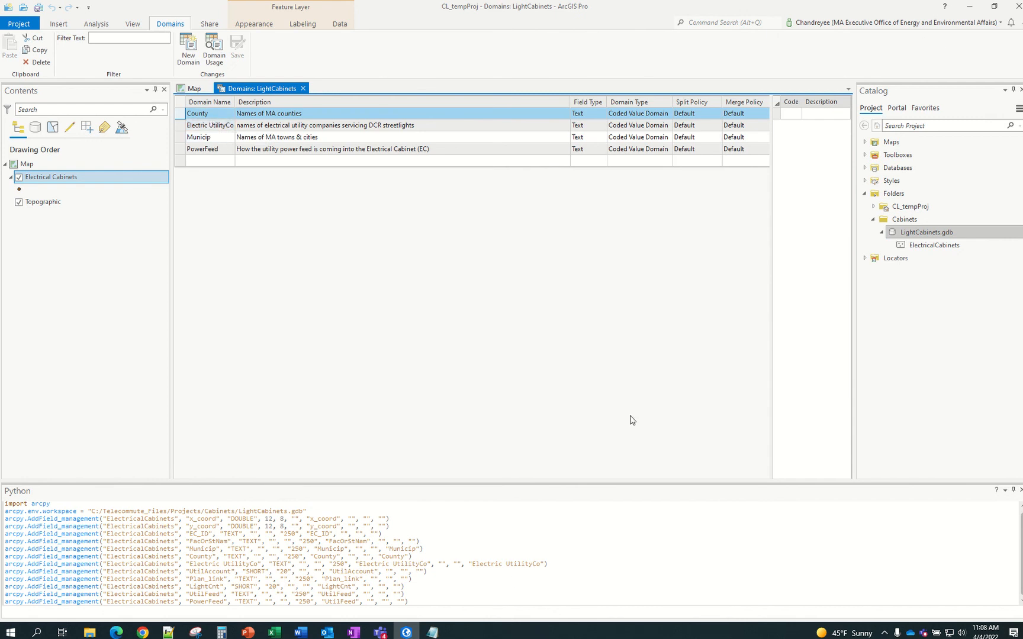
{"action": "mouse_move", "coordinate": [270, 634]}
{"action": "left_click", "coordinate": [332, 583]}
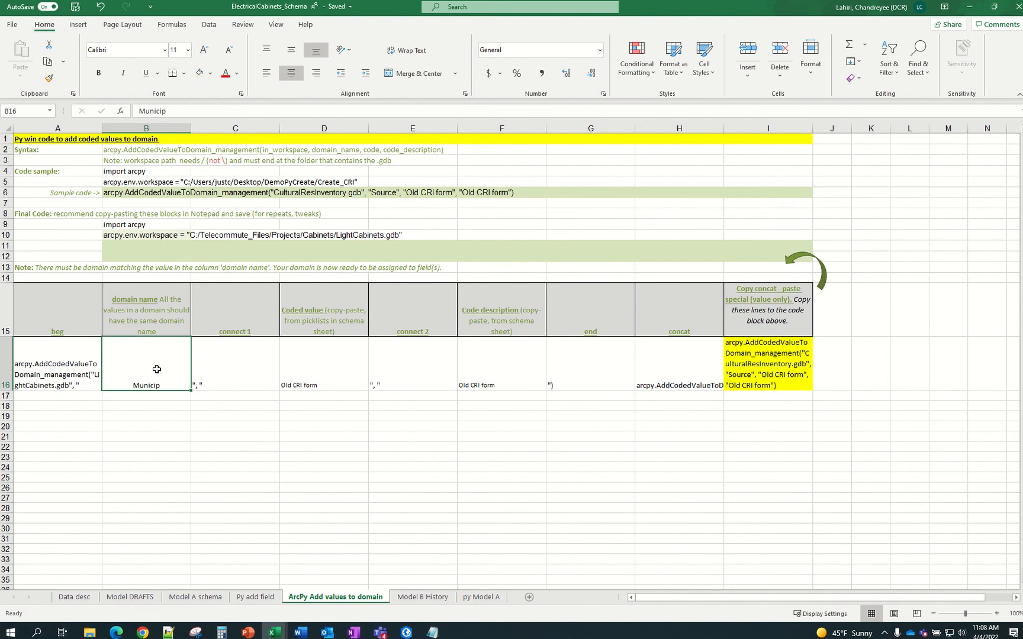
Copy the Municip town list D11:D98 (Abington to Worcester) from the Model A schema sheet
{"action": "left_click", "coordinate": [229, 367]}
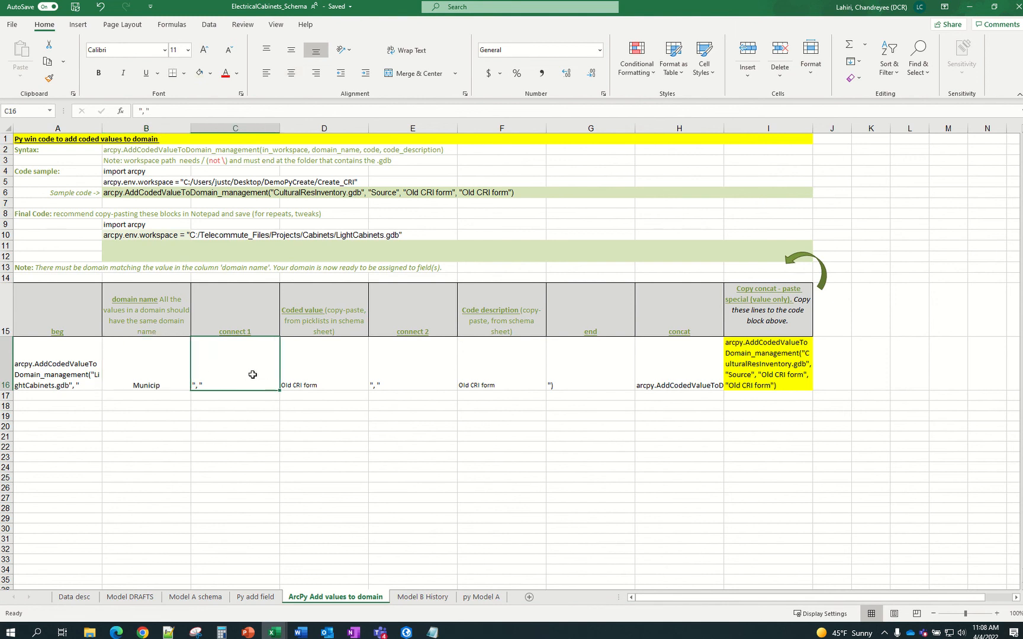
{"action": "left_click", "coordinate": [339, 352]}
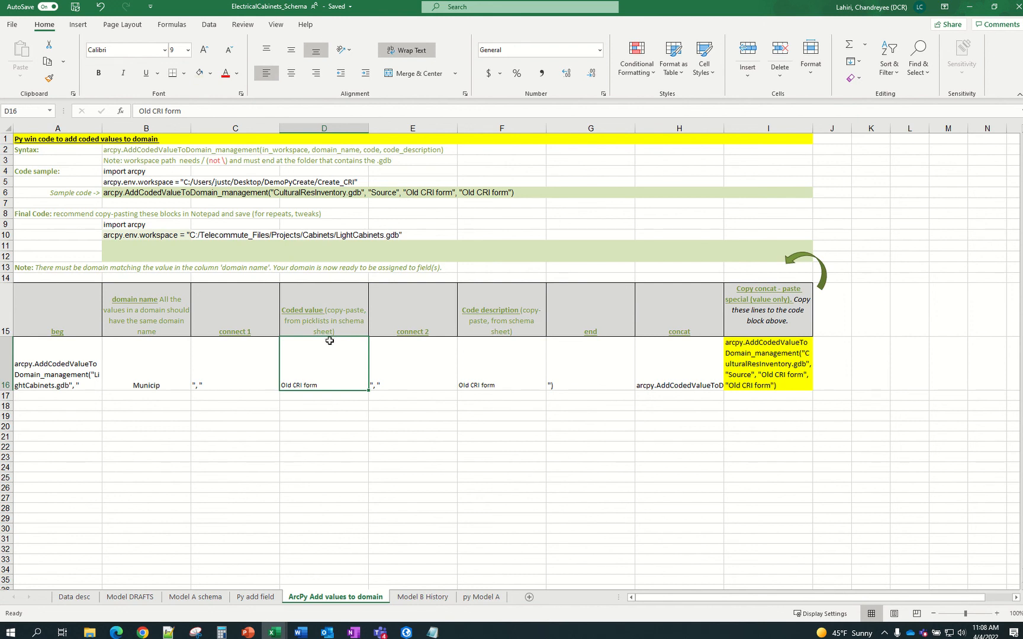
{"action": "left_click", "coordinate": [213, 597]}
{"action": "left_click", "coordinate": [178, 323]}
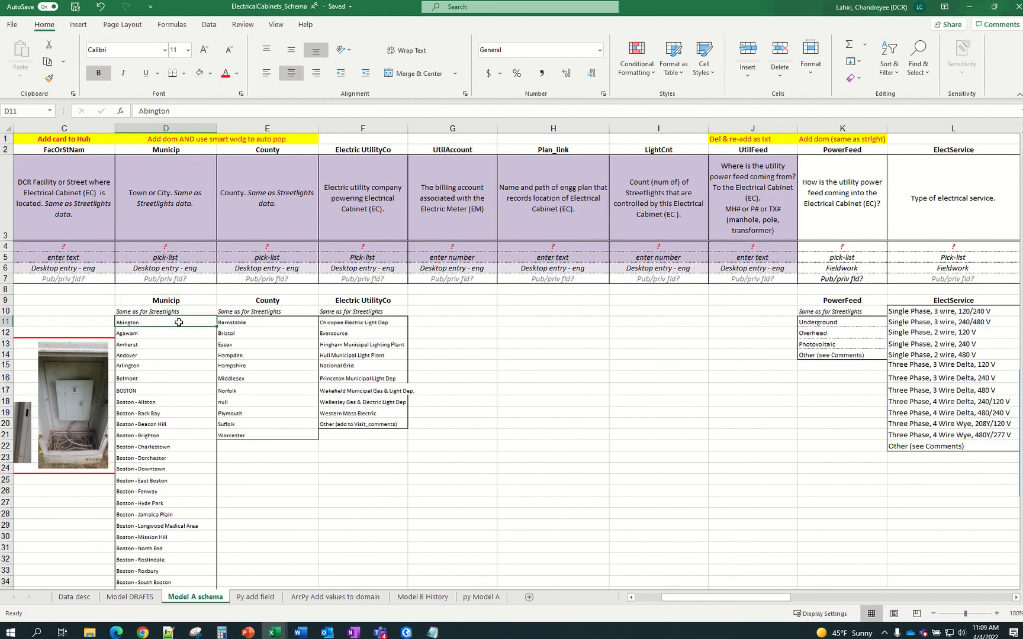
{"action": "left_click_drag", "start_coordinate": [179, 322], "coordinate": [217, 587]}
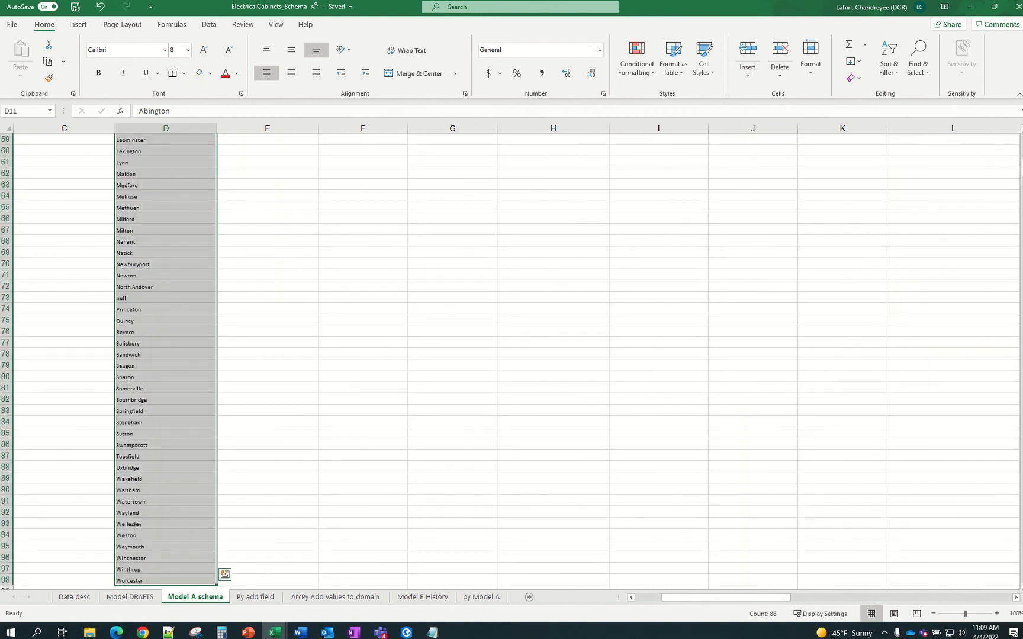
{"action": "key", "text": "ctrl+Up"}
{"action": "key", "text": "Down"}
{"action": "key", "text": "Down"}
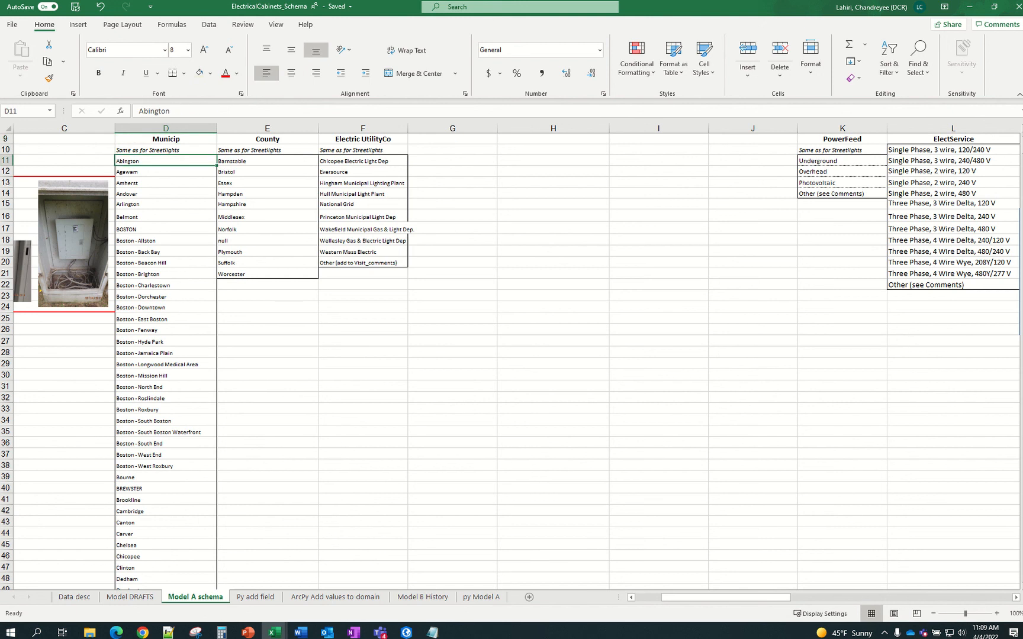
{"action": "key", "text": "shift+Down"}
{"action": "key", "text": "shift+Down"}
{"action": "key", "text": "shift+Down"}
{"action": "key", "text": "shift+Down"}
{"action": "key", "text": "shift+Down"}
{"action": "key", "text": "shift+Down"}
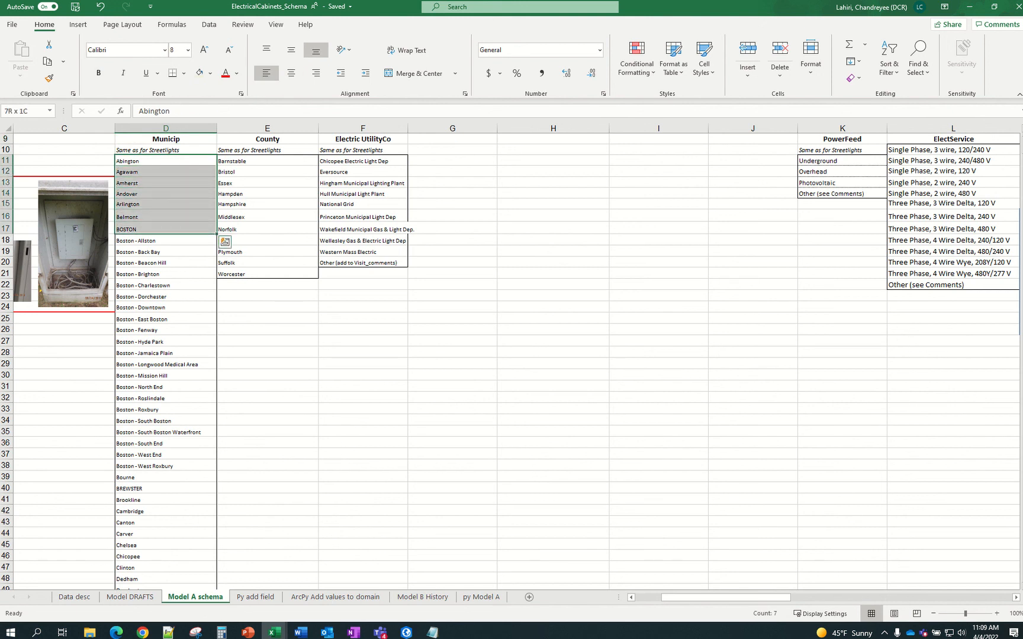
{"action": "key", "text": "shift+Down"}
{"action": "key", "text": "shift+Down"}
{"action": "key", "text": "shift+Down"}
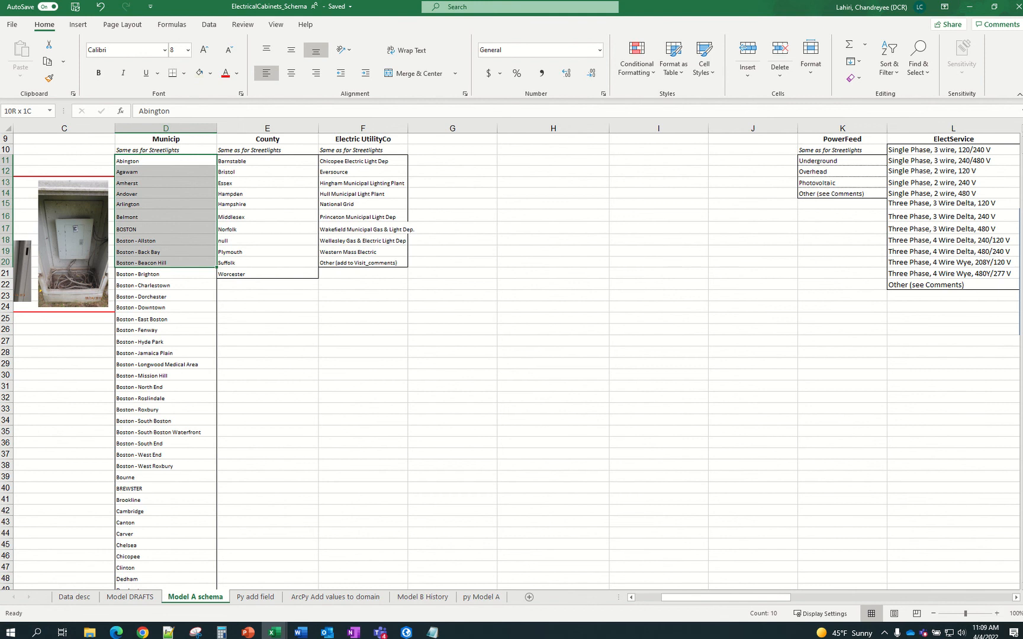
{"action": "key", "text": "ctrl+shift+Down"}
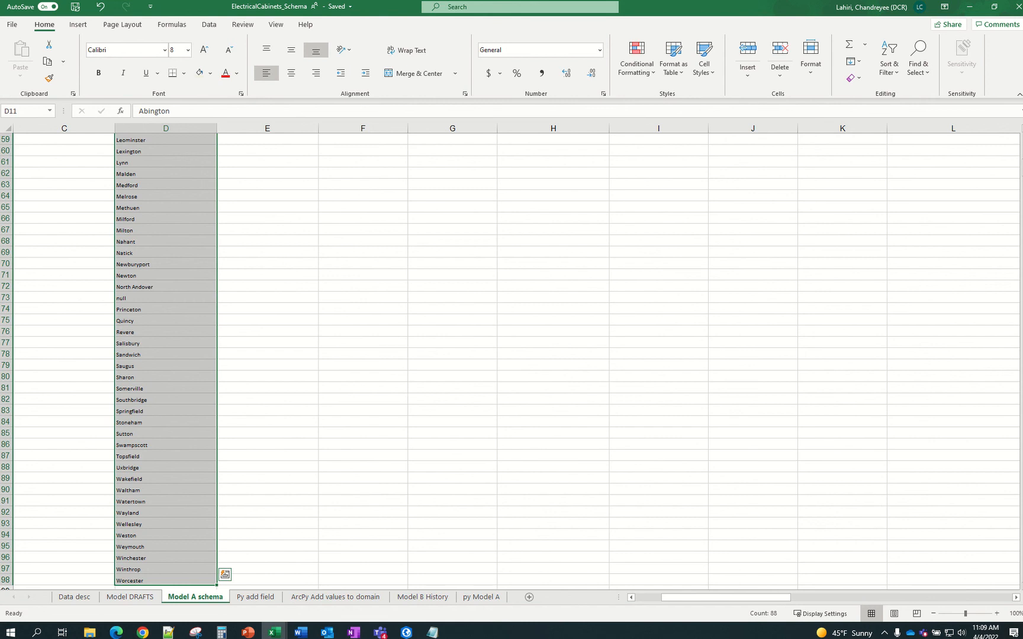
{"action": "key", "text": "ctrl+c"}
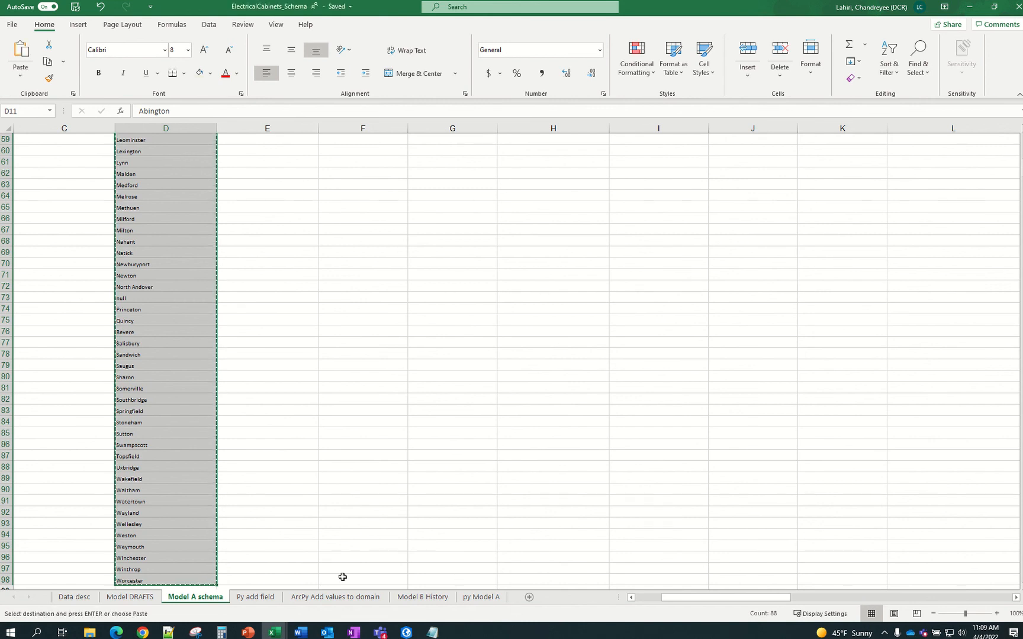
{"action": "left_click", "coordinate": [333, 596]}
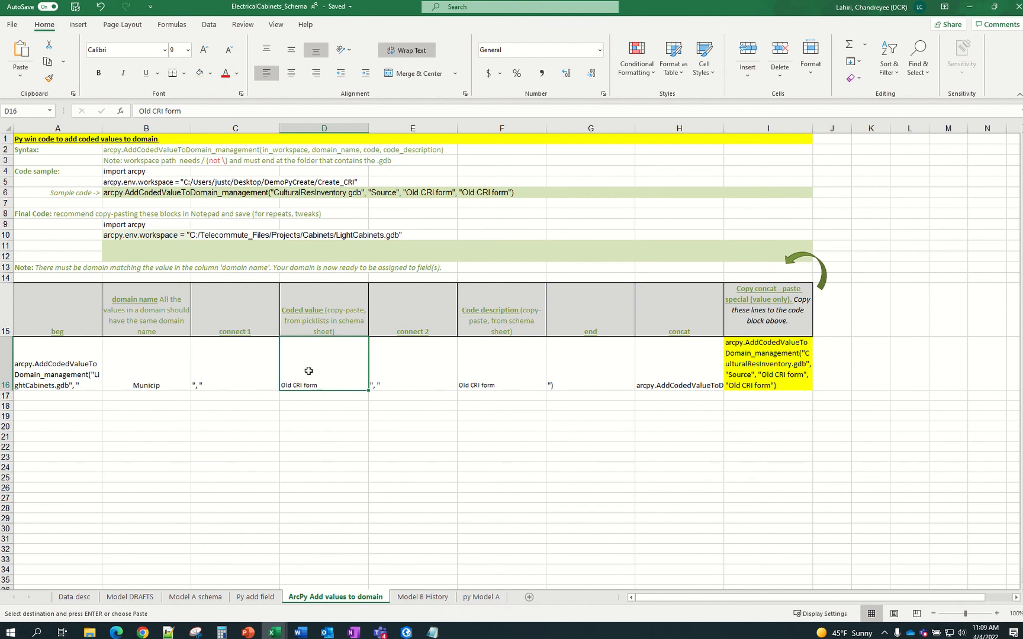
Paste the town names into the Coded value column starting at D16, adjusting the paste option
{"action": "key", "text": "ctrl+v"}
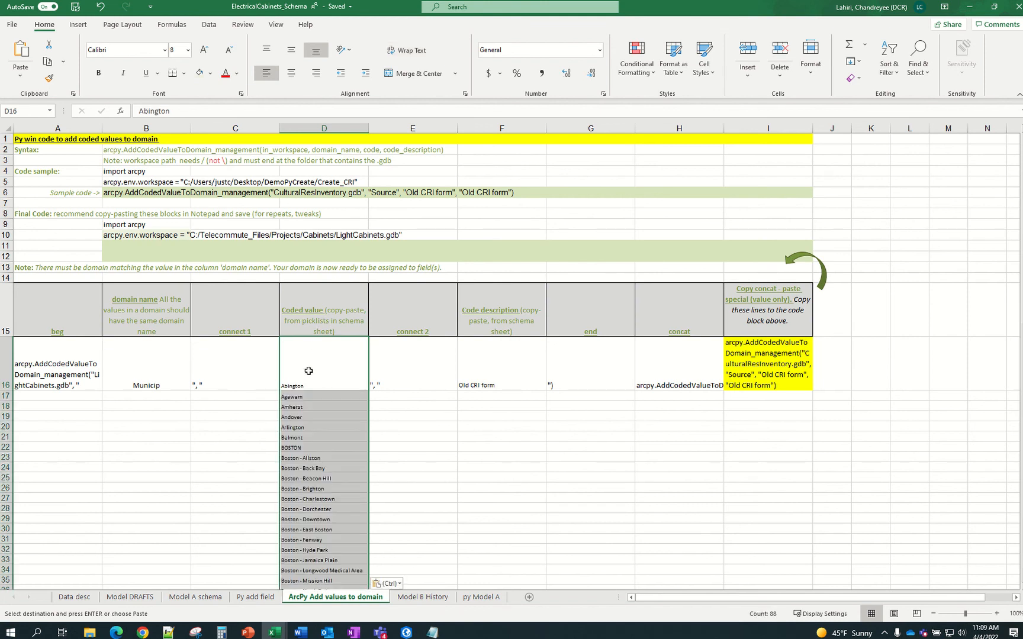
{"action": "scroll", "coordinate": [308, 371], "scroll_direction": "down", "scroll_amount": 1}
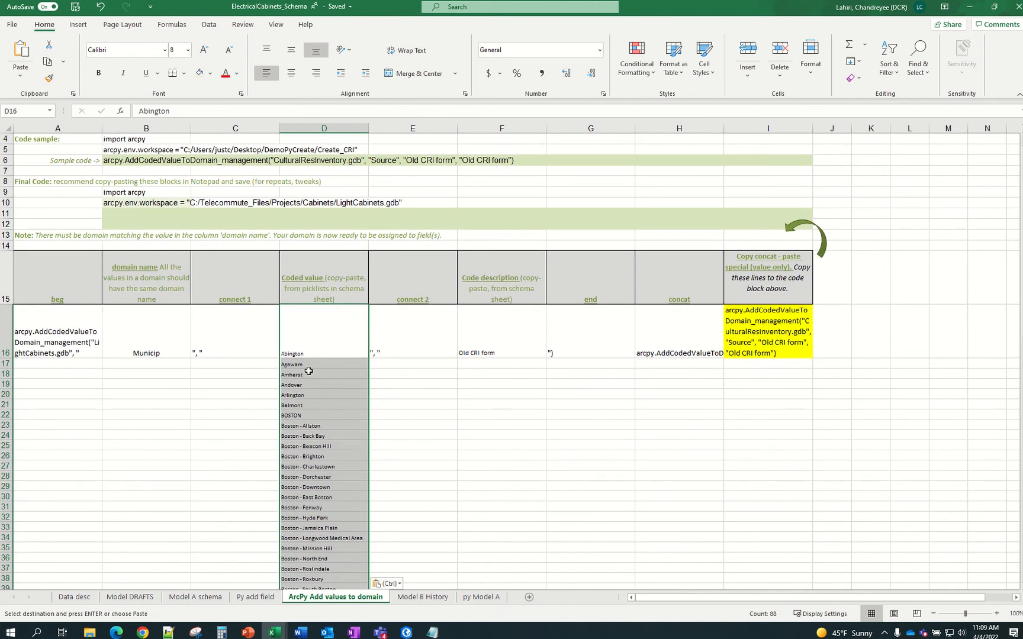
{"action": "scroll", "coordinate": [331, 347], "scroll_direction": "up", "scroll_amount": 1}
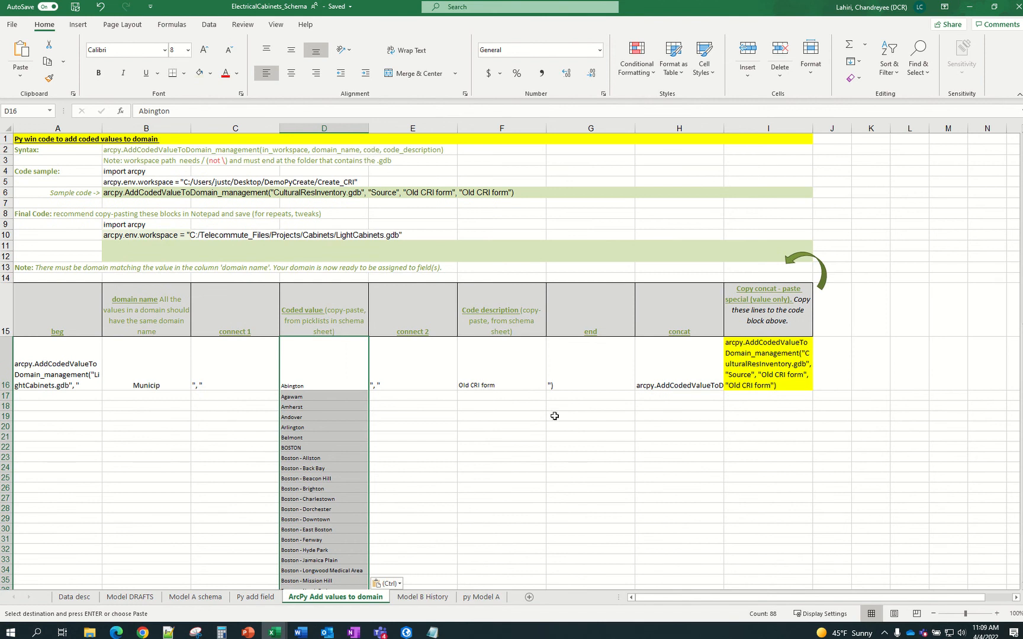
{"action": "left_click", "coordinate": [485, 385]}
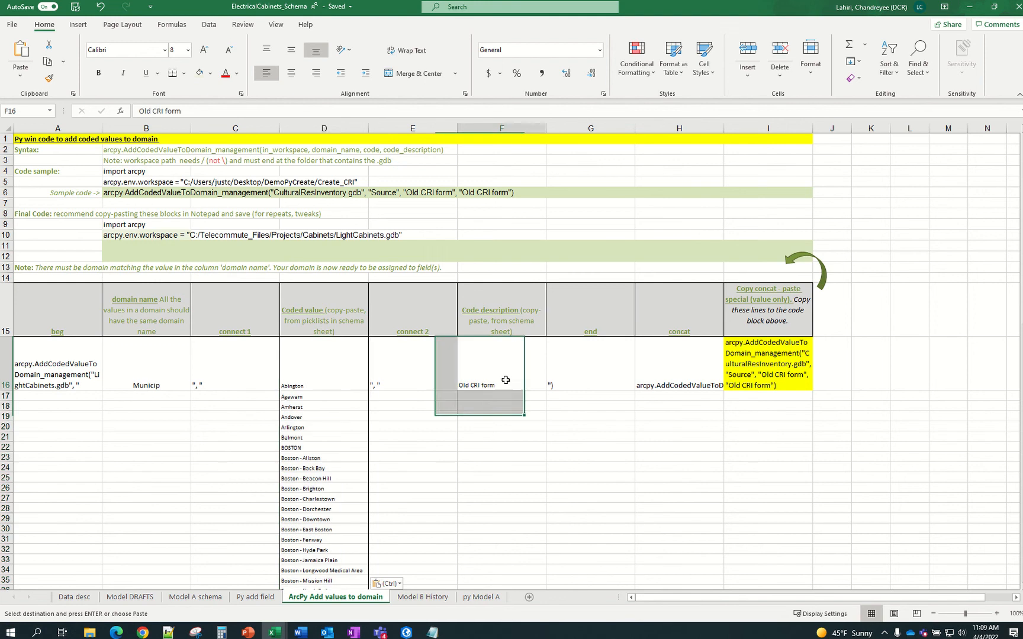
{"action": "left_click", "coordinate": [299, 376]}
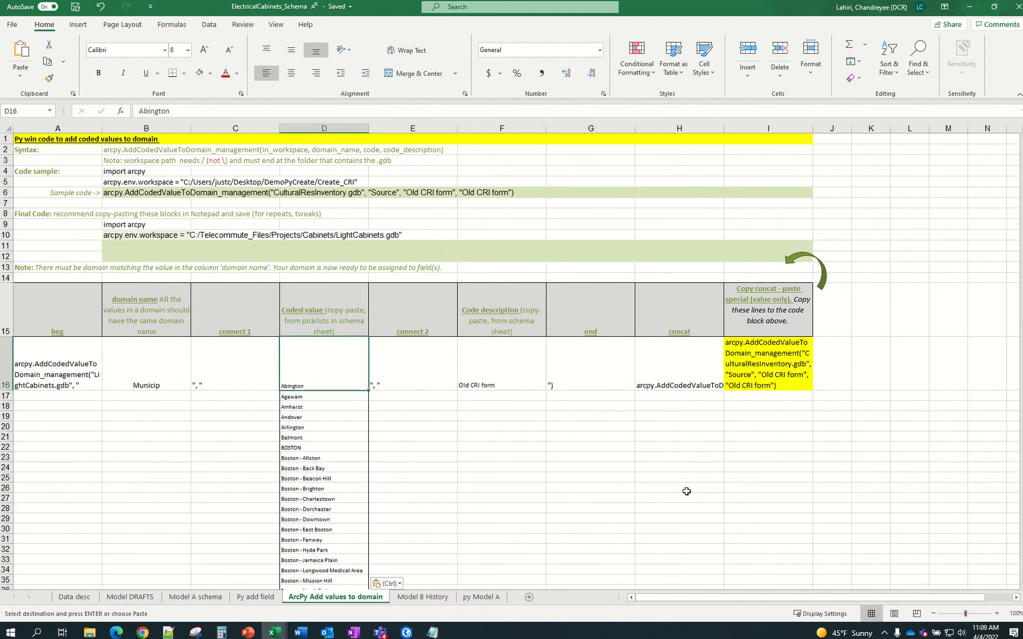
{"action": "key", "text": "ctrl"}
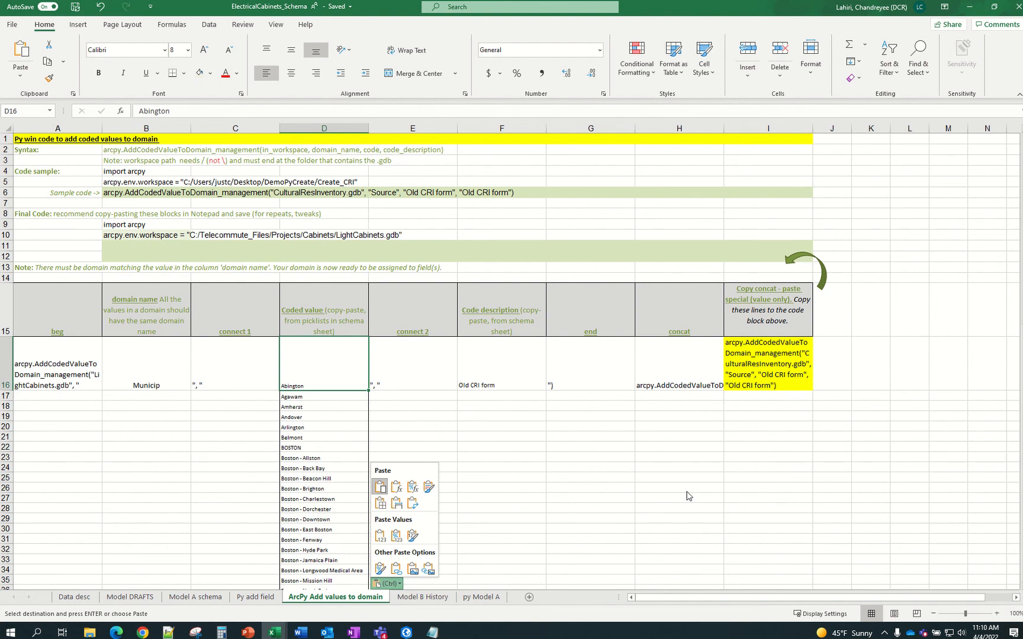
{"action": "key", "text": "Down"}
{"action": "key", "text": "Down"}
{"action": "key", "text": "Return"}
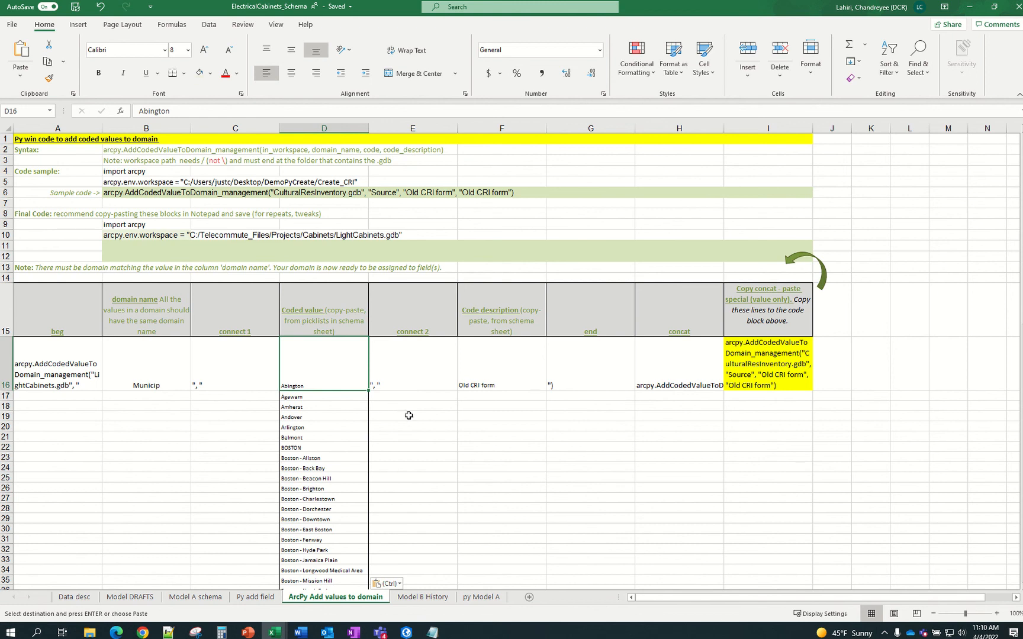
Copy D16:D103 into the Code description column starting at F16
{"action": "key", "text": "ctrl+shift+Down"}
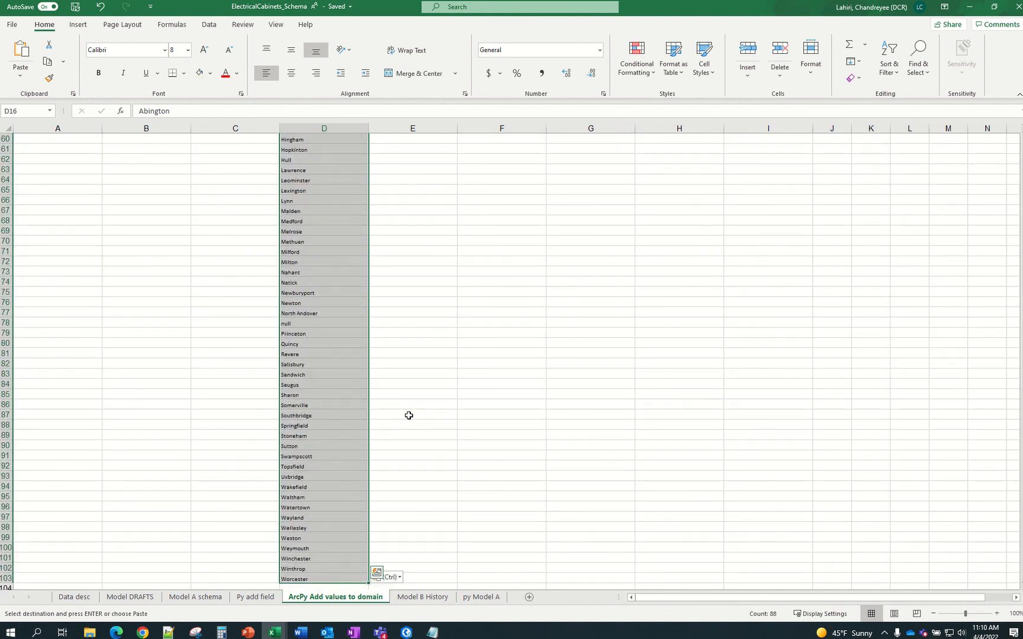
{"action": "key", "text": "ctrl+c"}
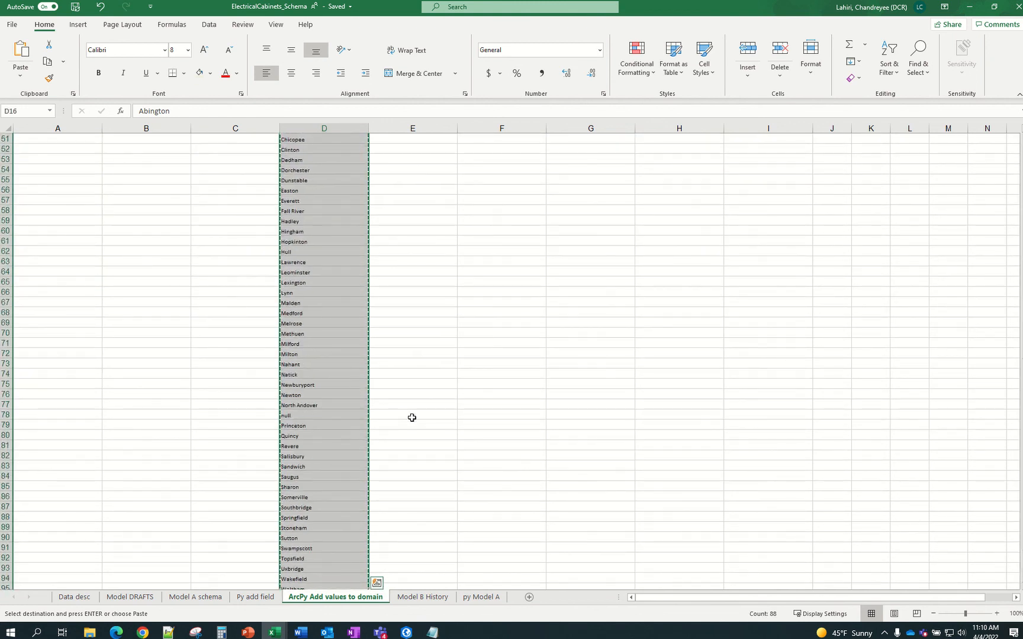
{"action": "scroll", "coordinate": [412, 418], "scroll_direction": "up", "scroll_amount": 9}
{"action": "scroll", "coordinate": [412, 418], "scroll_direction": "up", "scroll_amount": 10}
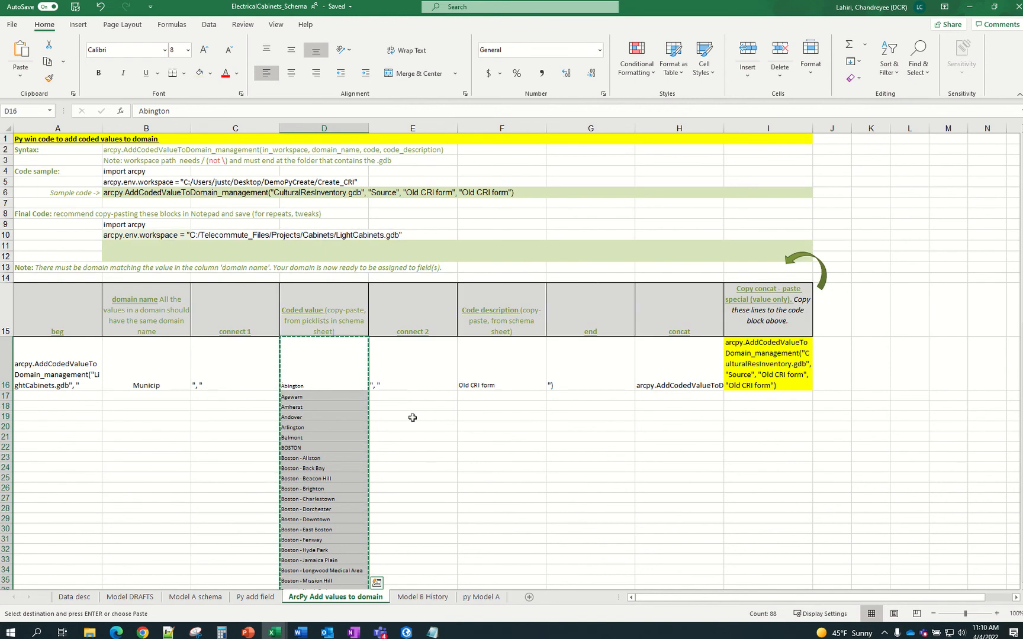
{"action": "left_click", "coordinate": [515, 385]}
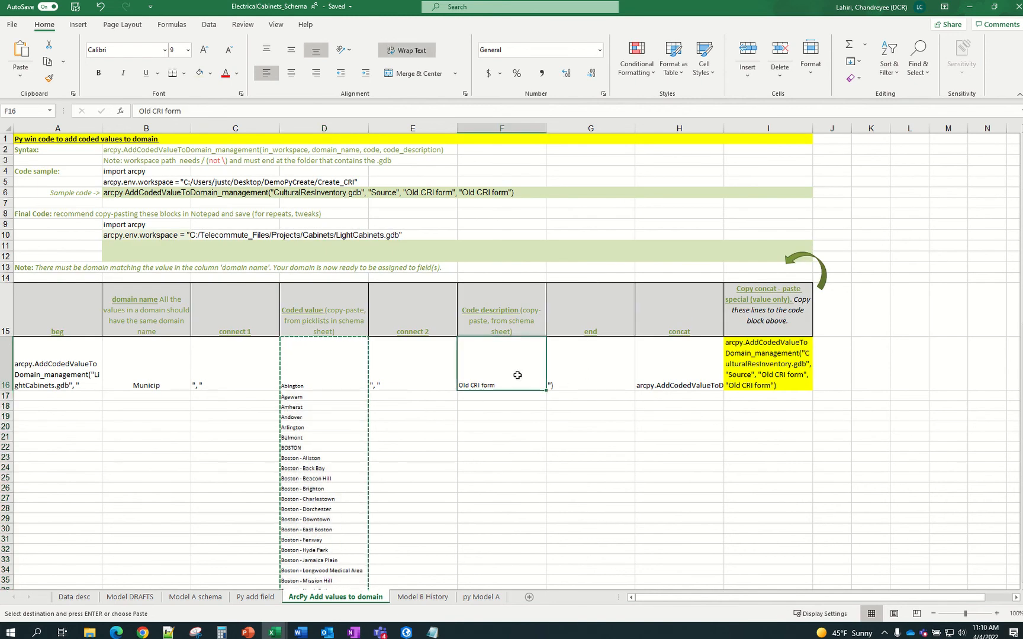
{"action": "key", "text": "ctrl+v"}
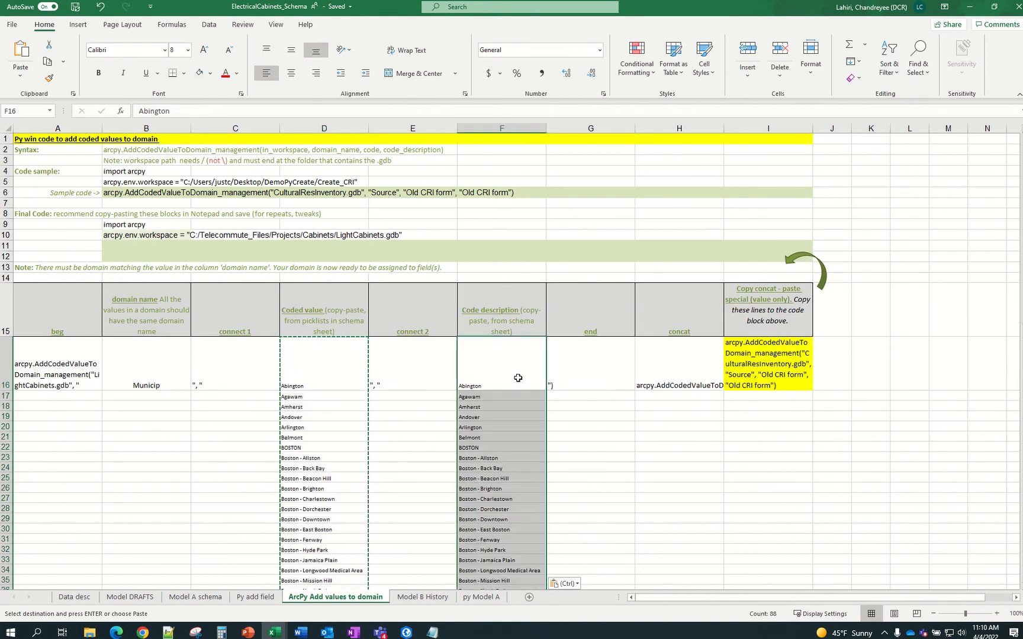
{"action": "left_click", "coordinate": [57, 374]}
{"action": "left_click_drag", "start_coordinate": [56, 374], "coordinate": [201, 374]}
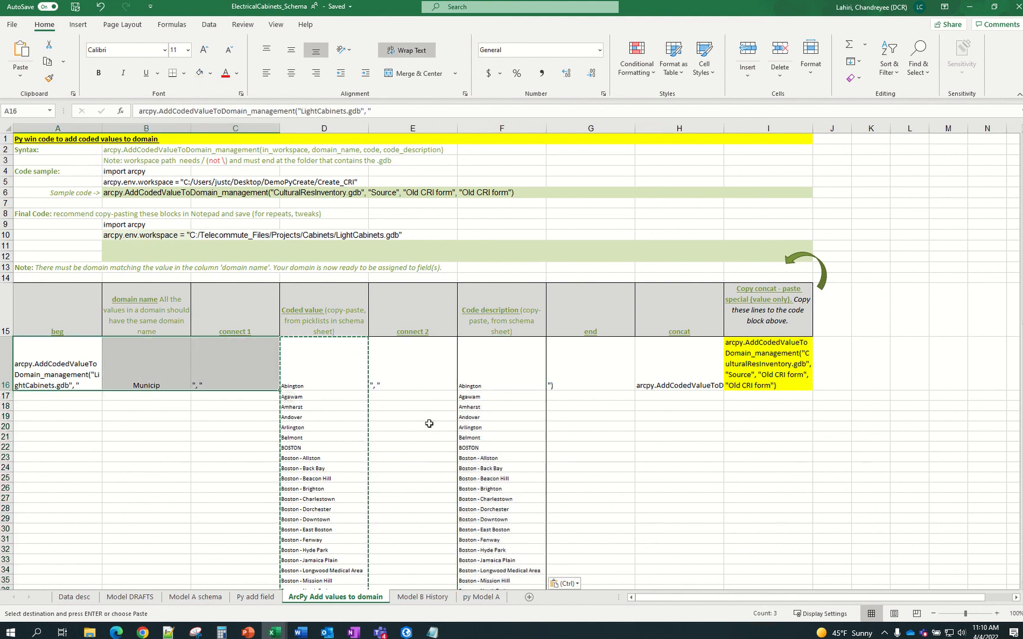
Copy the A16:C16 beg, domain name and connect 1 pieces into rows 17 through 103
{"action": "key", "text": "ctrl+c"}
{"action": "left_click", "coordinate": [79, 398]}
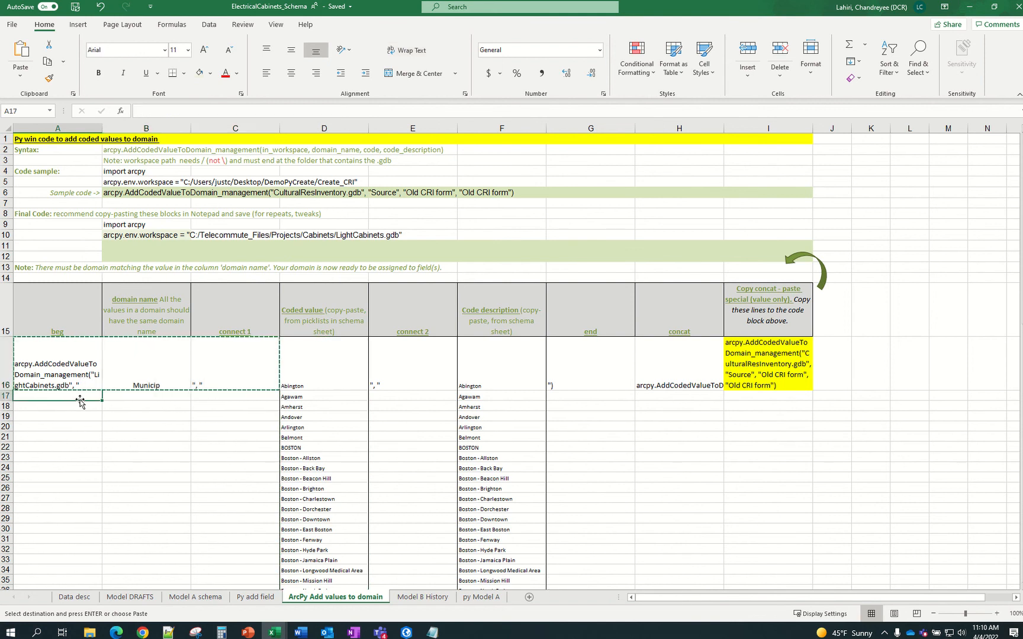
{"action": "scroll", "coordinate": [80, 401], "scroll_direction": "down", "scroll_amount": 15}
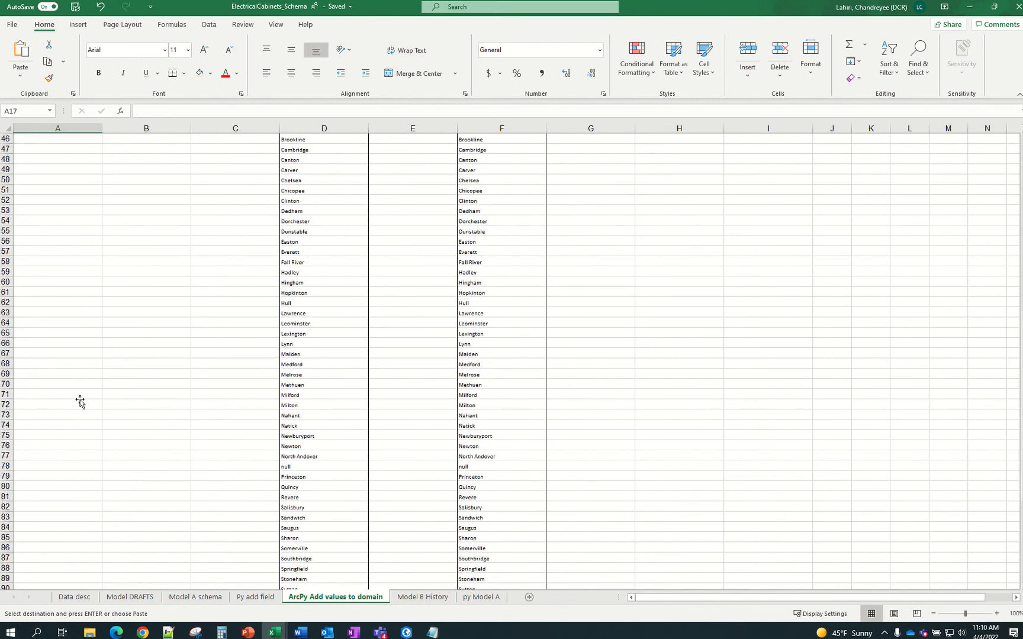
{"action": "scroll", "coordinate": [81, 401], "scroll_direction": "down", "scroll_amount": 6}
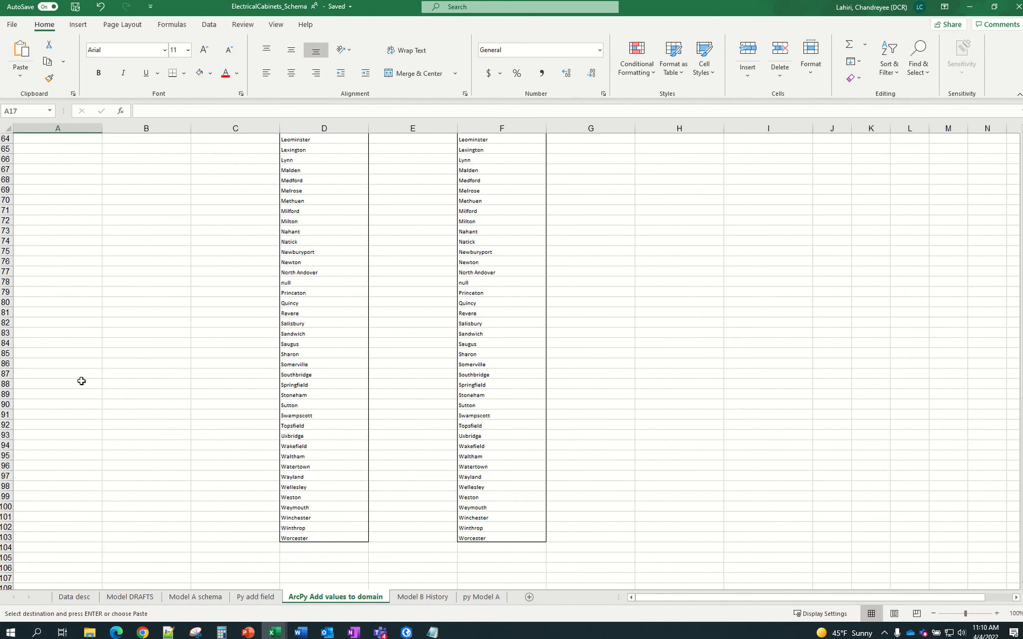
{"action": "scroll", "coordinate": [82, 382], "scroll_direction": "up", "scroll_amount": 17}
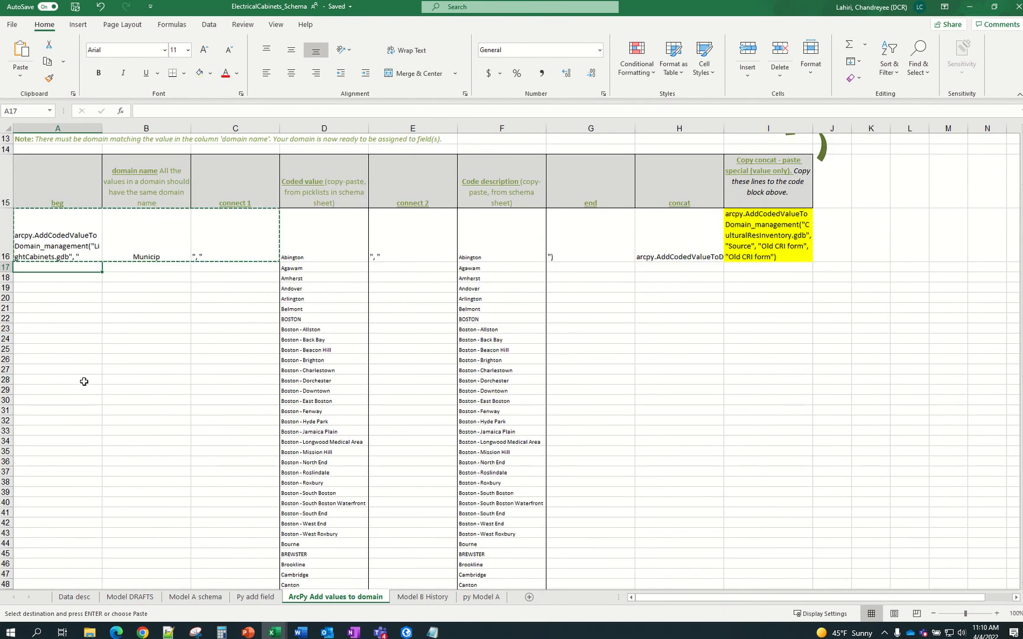
{"action": "scroll", "coordinate": [85, 382], "scroll_direction": "down", "scroll_amount": 15}
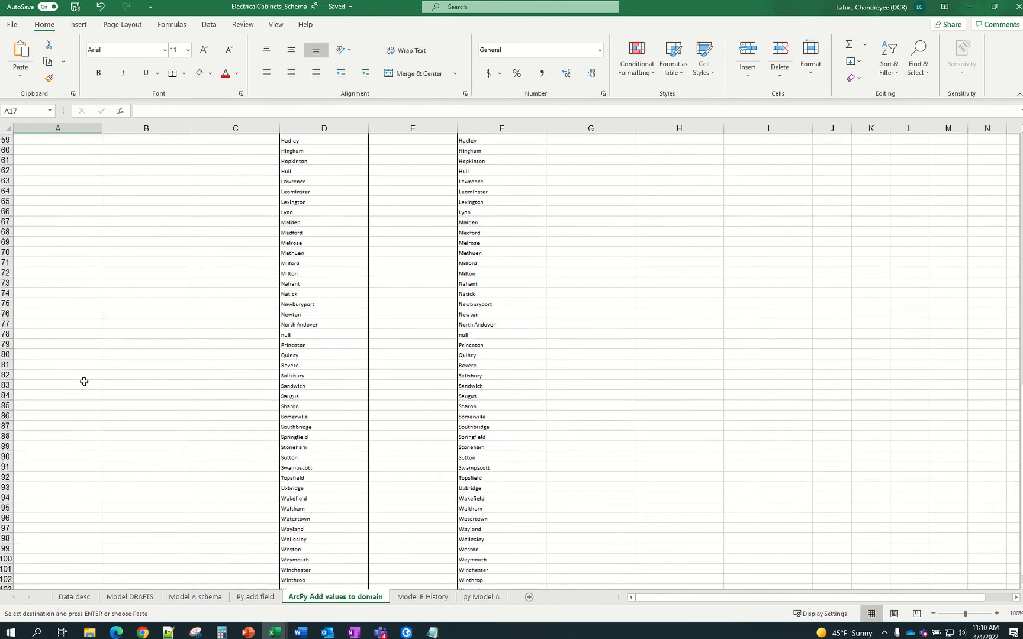
{"action": "scroll", "coordinate": [84, 381], "scroll_direction": "down", "scroll_amount": 4}
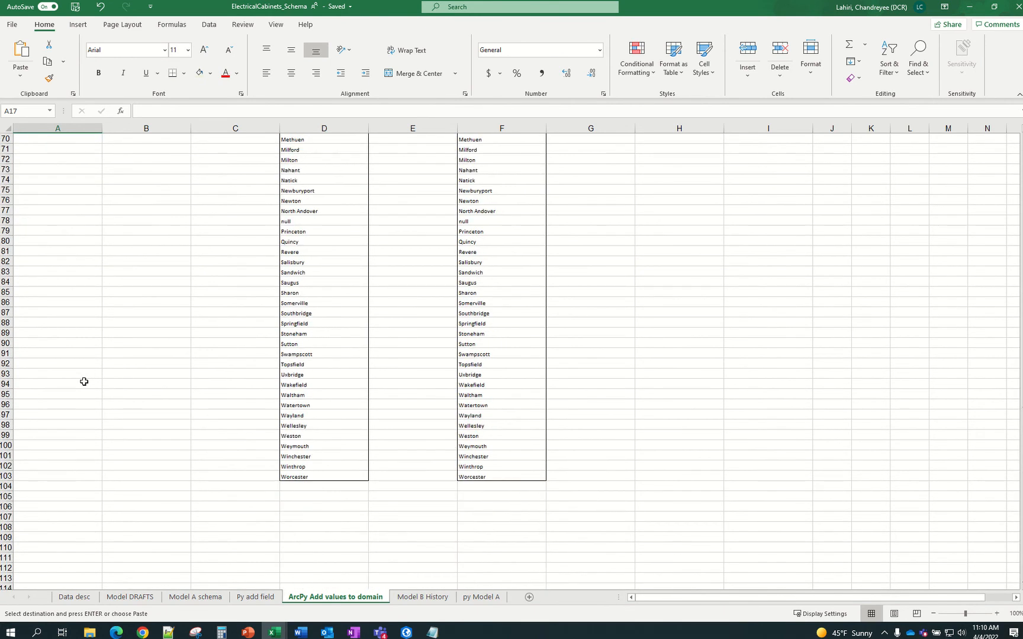
{"action": "left_click", "coordinate": [45, 474]}
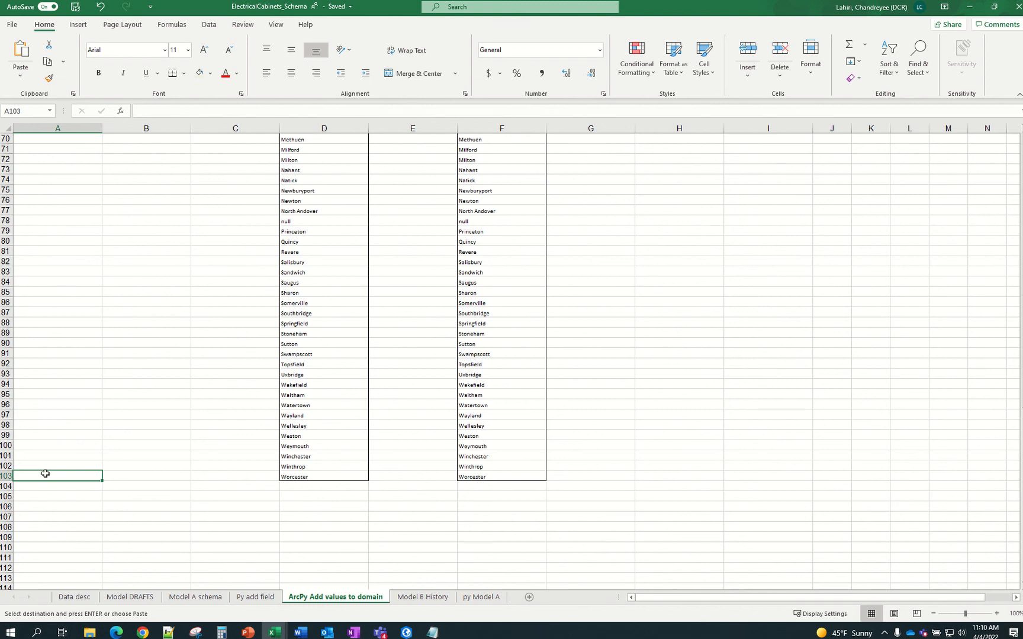
{"action": "left_click_drag", "start_coordinate": [45, 474], "coordinate": [59, 406]}
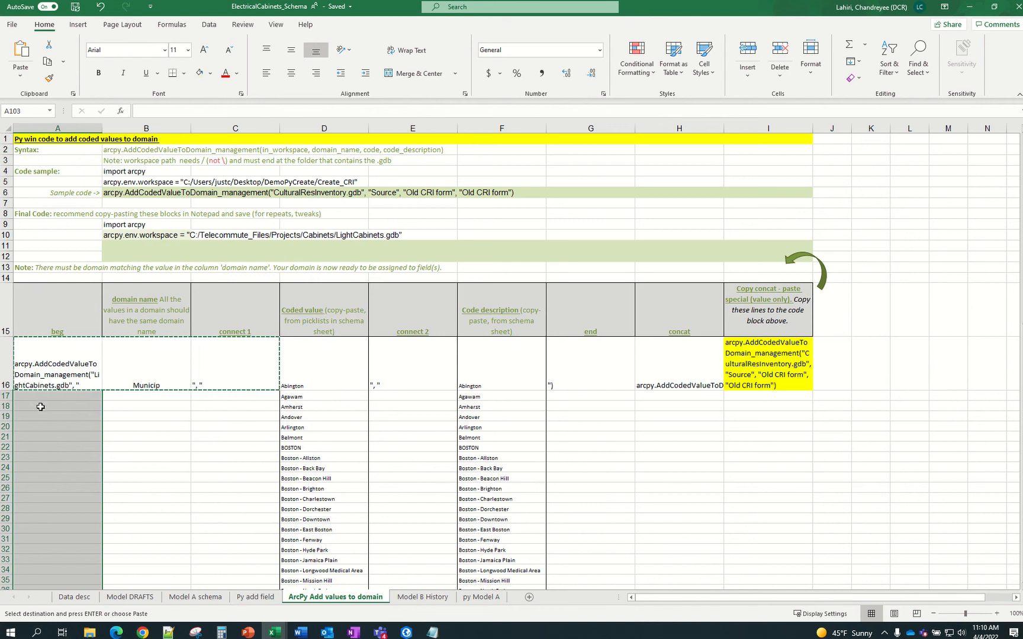
{"action": "key", "text": "ctrl+v"}
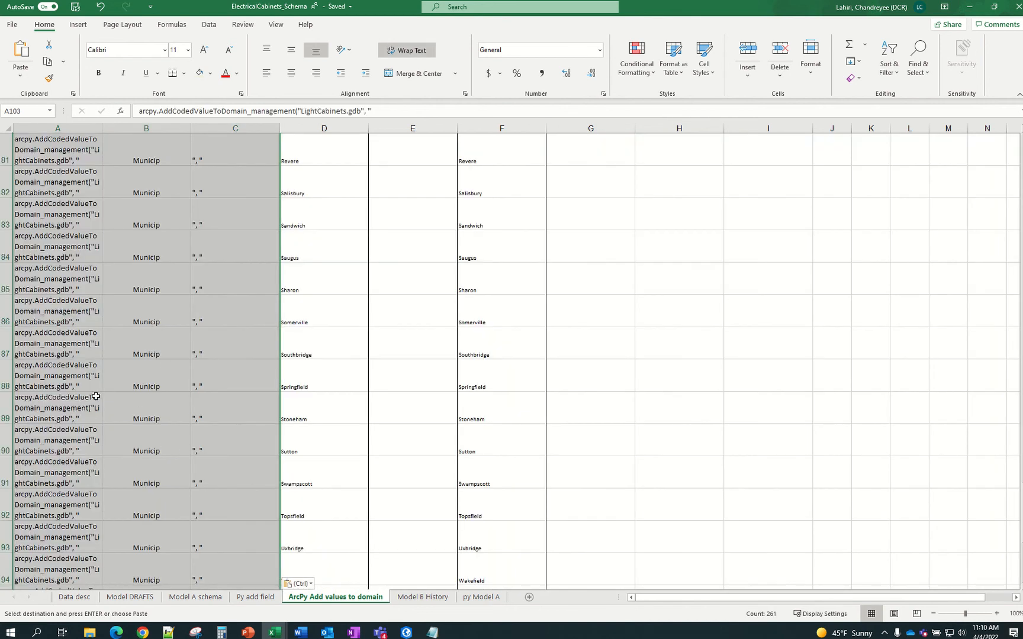
Fill the E16 connect 2 separator down to row 103
{"action": "scroll", "coordinate": [224, 343], "scroll_direction": "up", "scroll_amount": 20}
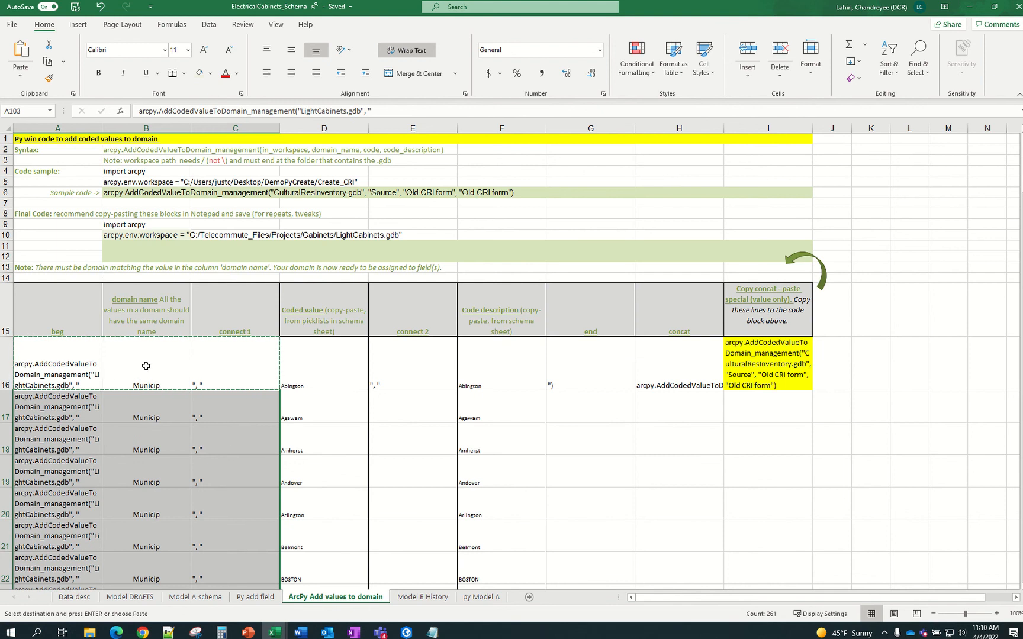
{"action": "left_click", "coordinate": [411, 374]}
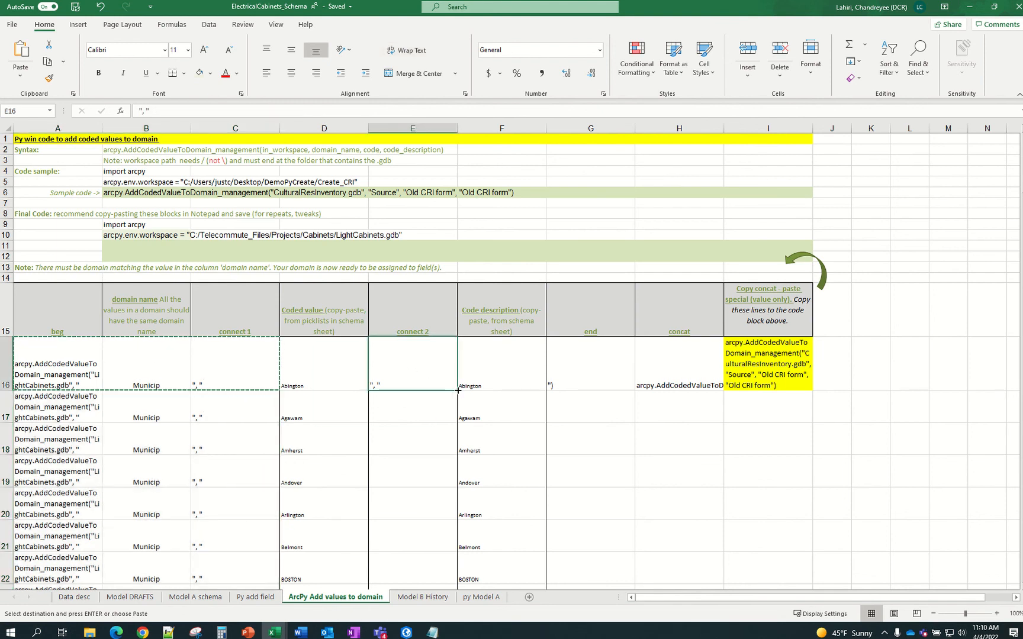
{"action": "left_click_drag", "start_coordinate": [457, 391], "coordinate": [446, 553]}
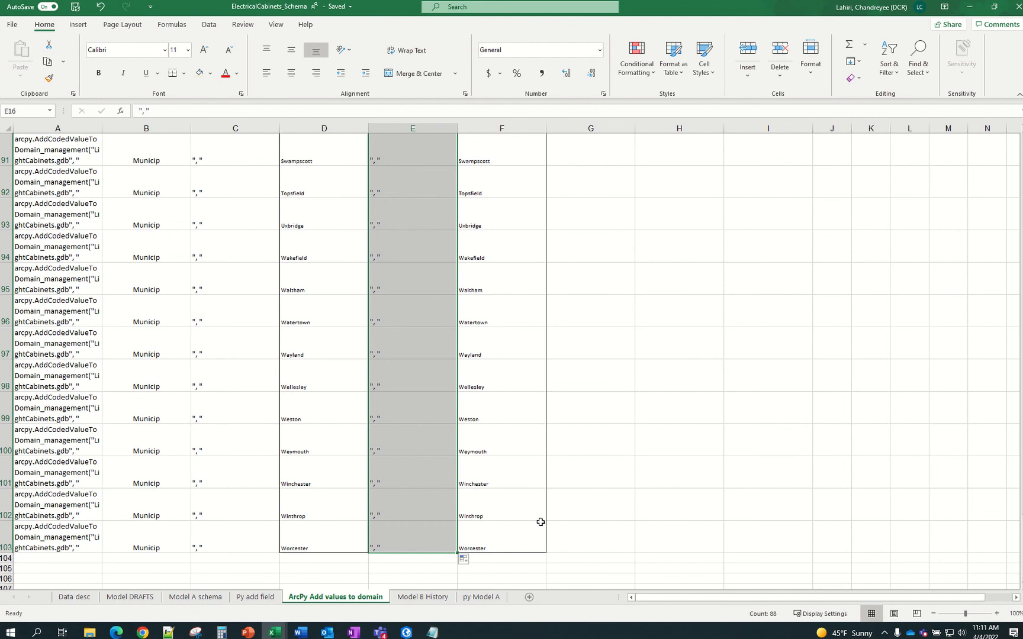
{"action": "scroll", "coordinate": [541, 522], "scroll_direction": "up", "scroll_amount": 20}
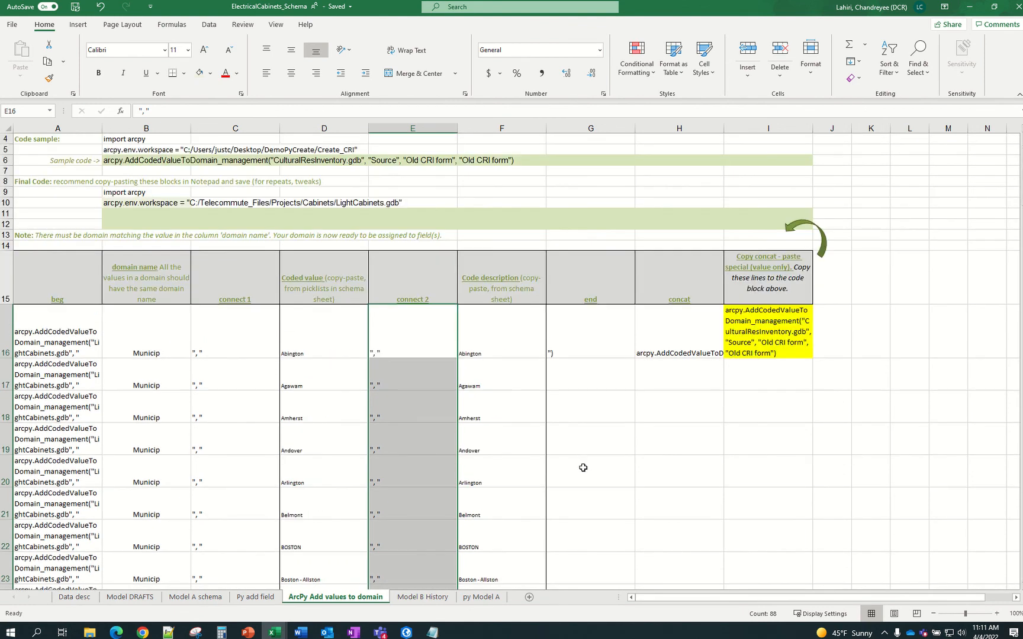
{"action": "left_click", "coordinate": [584, 330]}
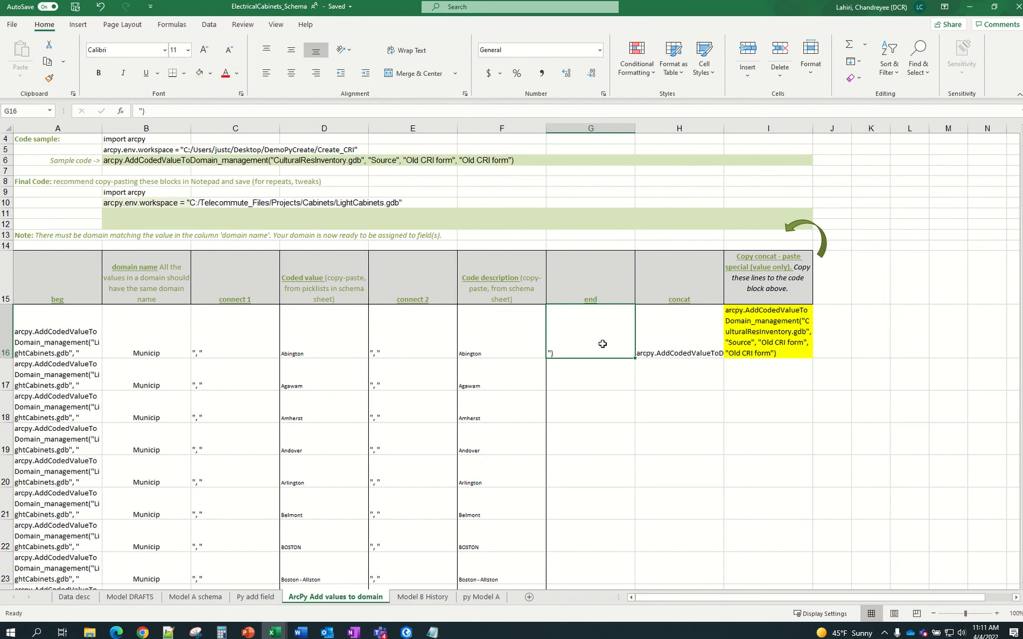
Fill the G16:H16 end and concat formulas down to row 103, then copy the H16:H103 code lines
{"action": "mouse_move", "coordinate": [602, 344]}
{"action": "left_mouse_down"}
{"action": "mouse_move", "coordinate": [687, 355]}
{"action": "mouse_move", "coordinate": [720, 387]}
{"action": "mouse_move", "coordinate": [708, 626]}
{"action": "mouse_move", "coordinate": [701, 554]}
{"action": "left_mouse_up"}
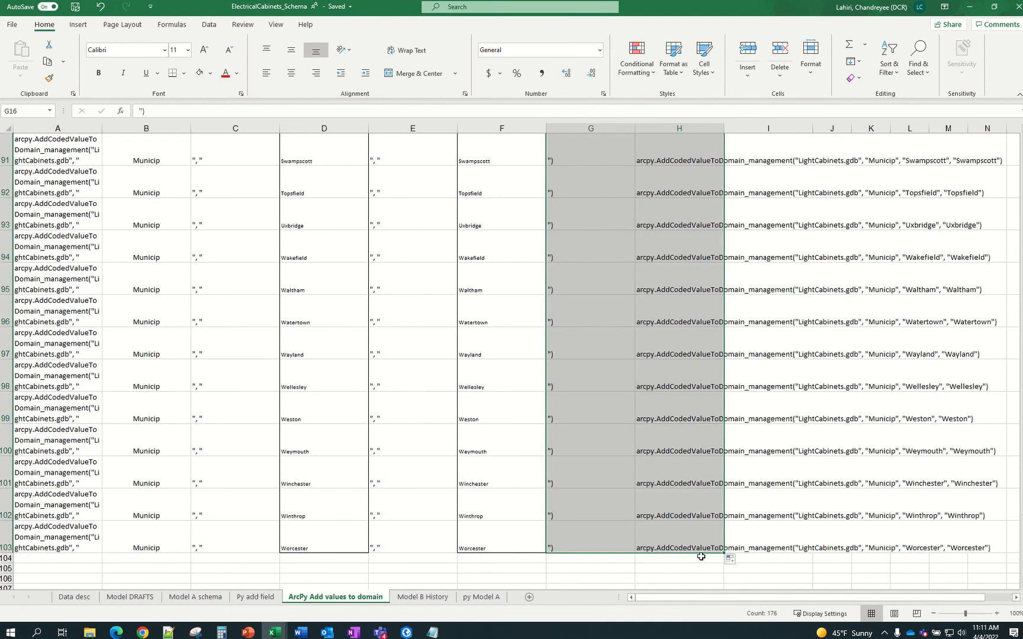
{"action": "scroll", "coordinate": [701, 543], "scroll_direction": "up", "scroll_amount": 20}
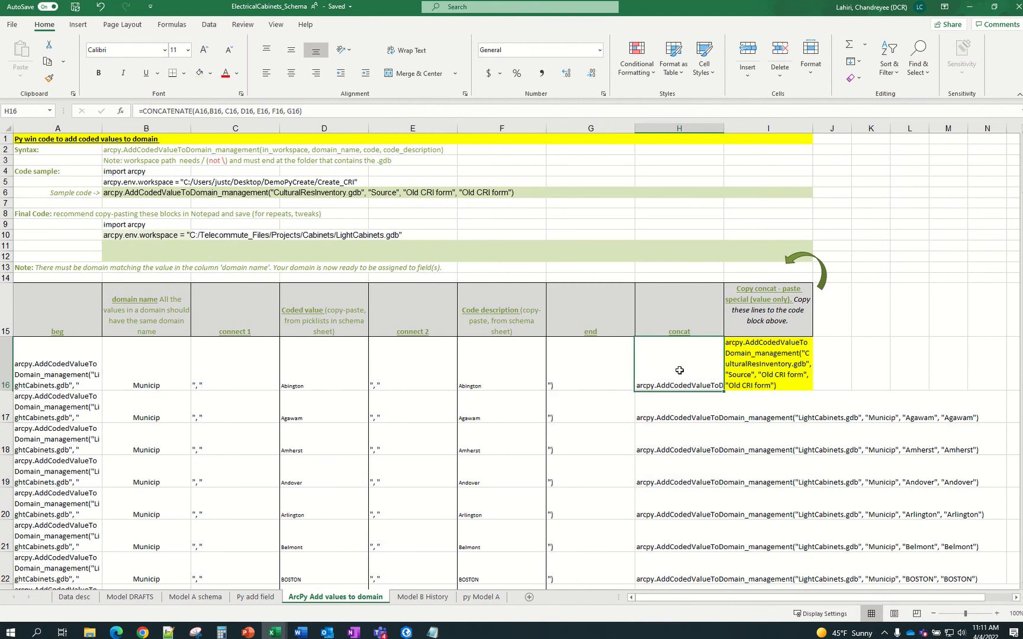
{"action": "left_click", "coordinate": [679, 371]}
{"action": "left_click_drag", "start_coordinate": [706, 354], "coordinate": [674, 541]}
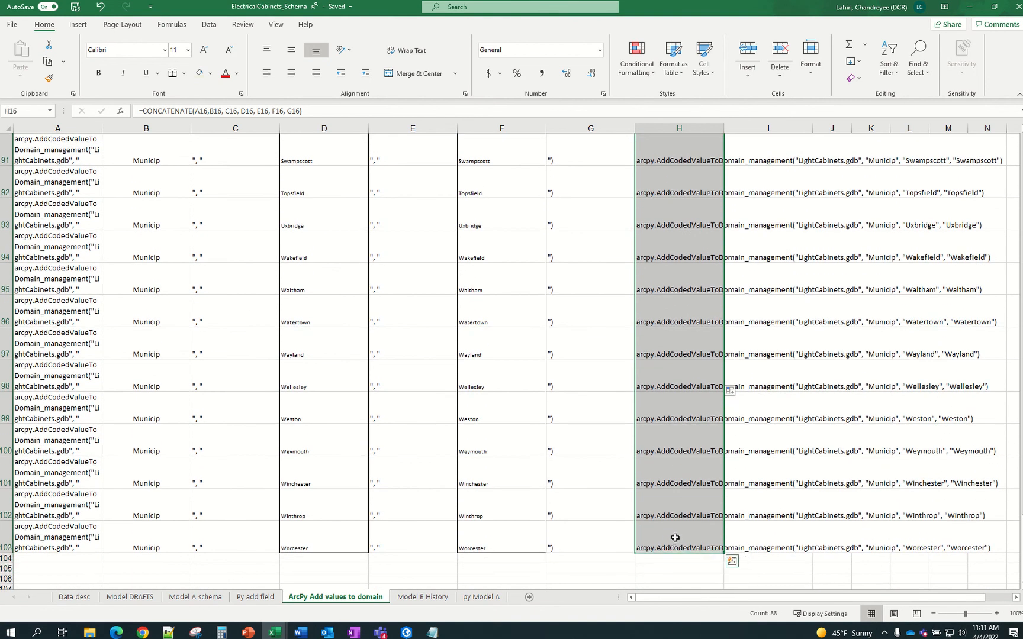
{"action": "key", "text": "ctrl+c"}
{"action": "scroll", "coordinate": [797, 385], "scroll_direction": "up", "scroll_amount": 16}
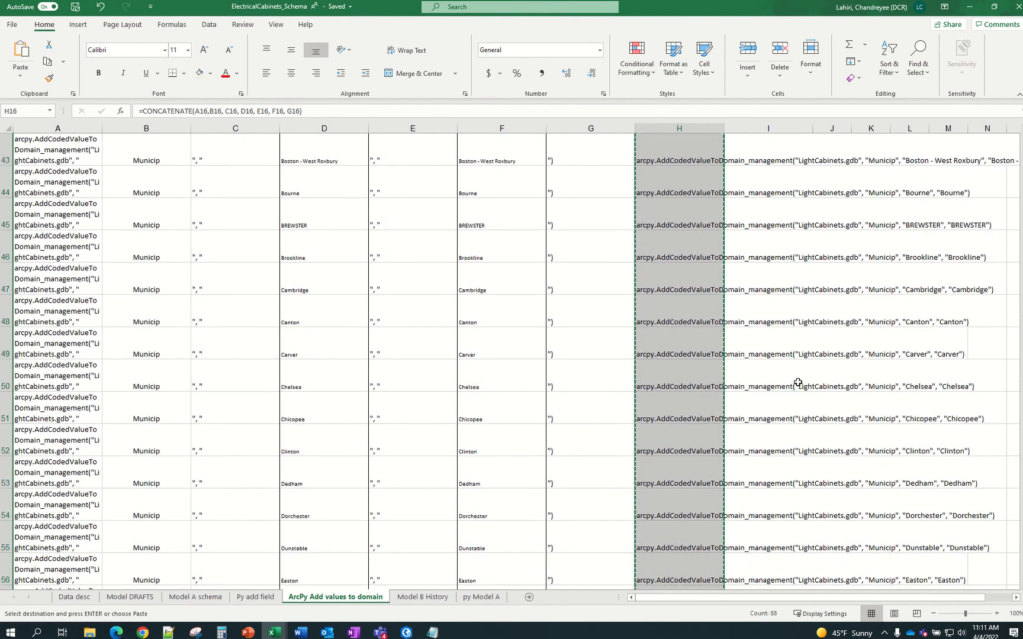
{"action": "scroll", "coordinate": [798, 382], "scroll_direction": "up", "scroll_amount": 14}
Paste the code lines as values into I16 and fill the pasted cells yellow
{"action": "left_click", "coordinate": [776, 361]}
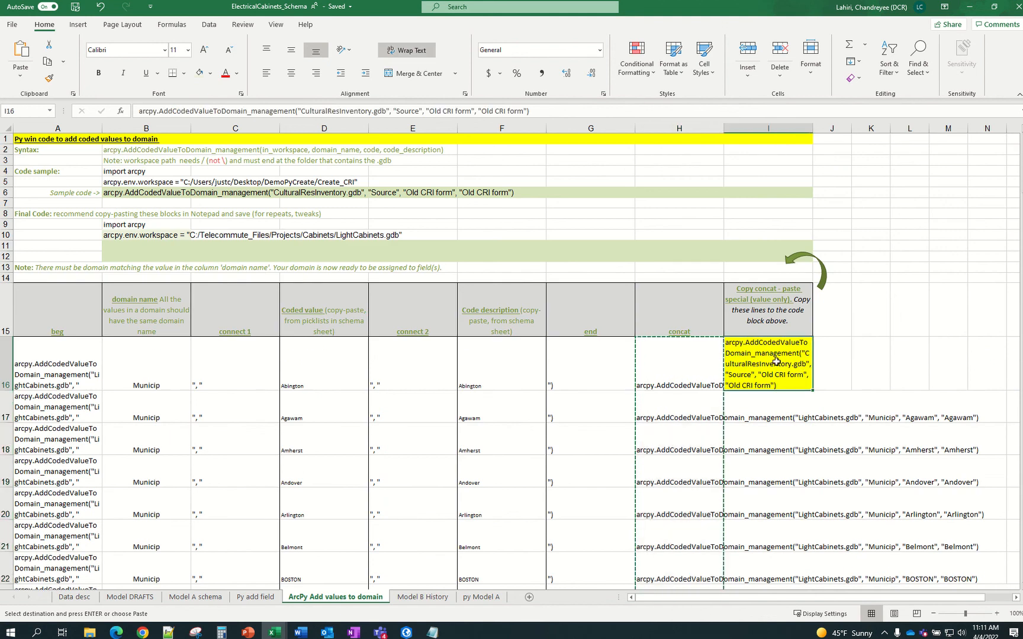
{"action": "right_click", "coordinate": [777, 361]}
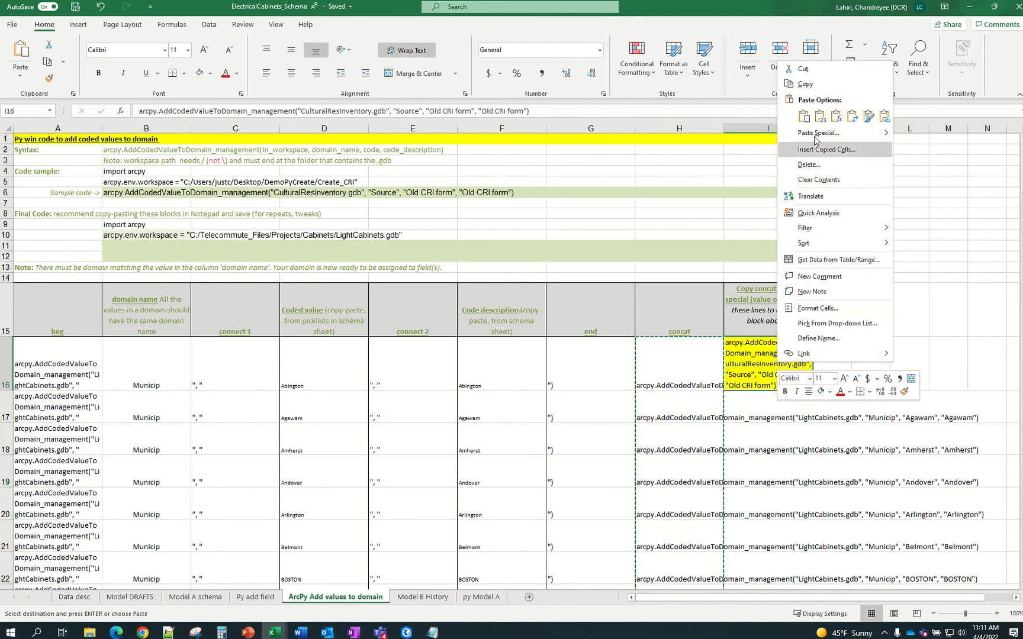
{"action": "left_click", "coordinate": [820, 116]}
{"action": "left_click", "coordinate": [820, 117]}
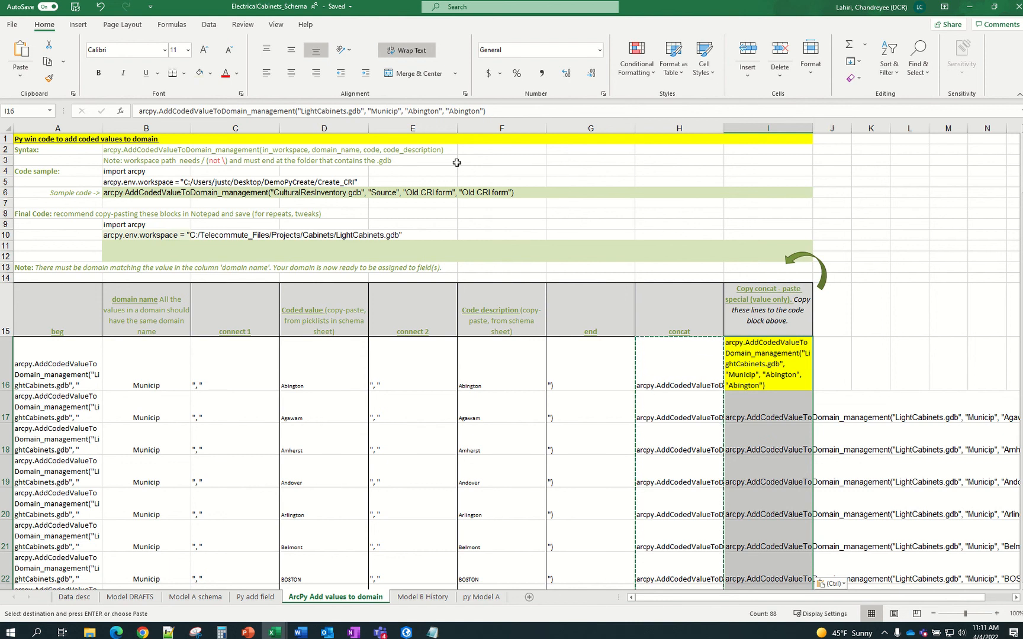
{"action": "left_click", "coordinate": [413, 52]}
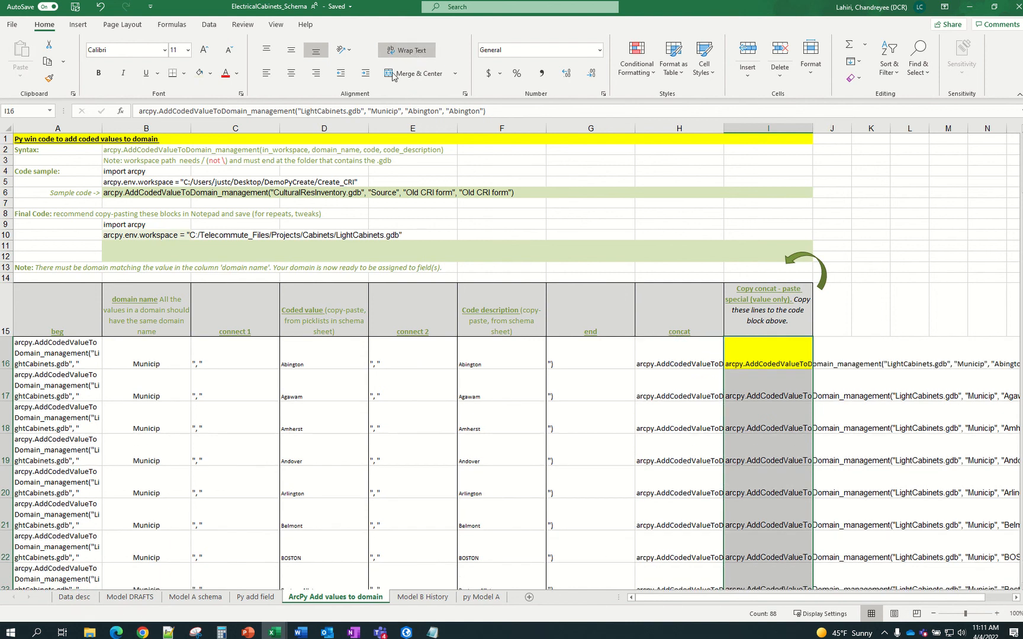
{"action": "left_click", "coordinate": [210, 73]}
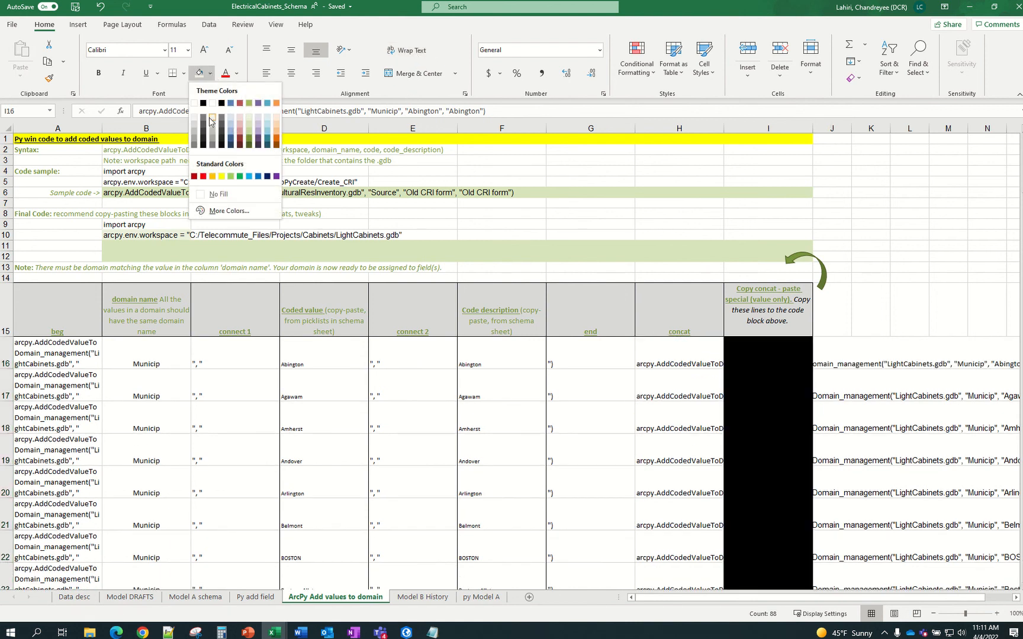
{"action": "left_click", "coordinate": [220, 176]}
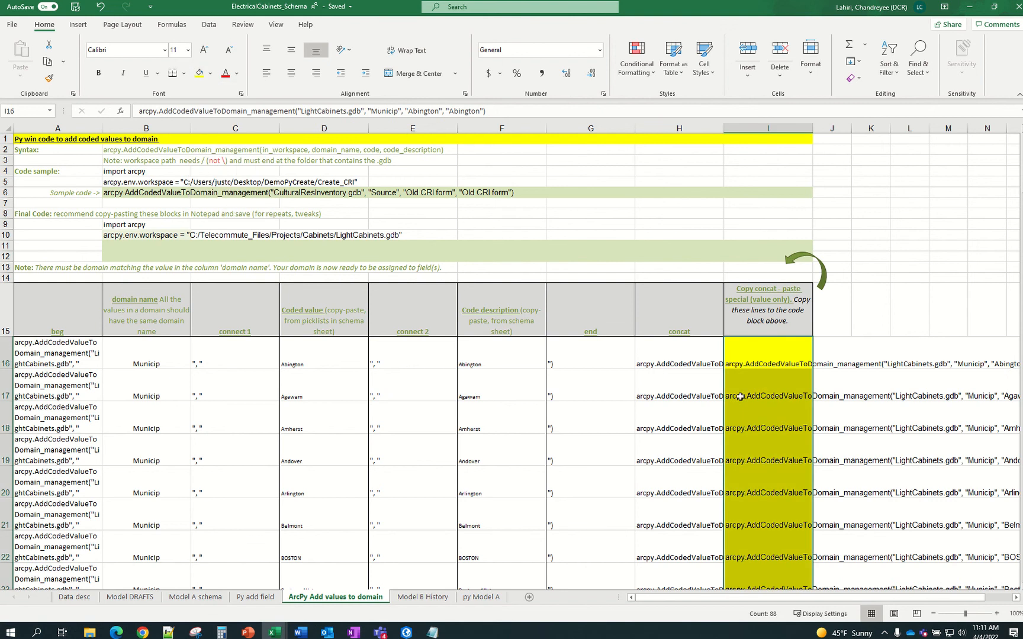
Wrap text in I16:I103 and copy all the code lines
{"action": "left_click", "coordinate": [761, 358]}
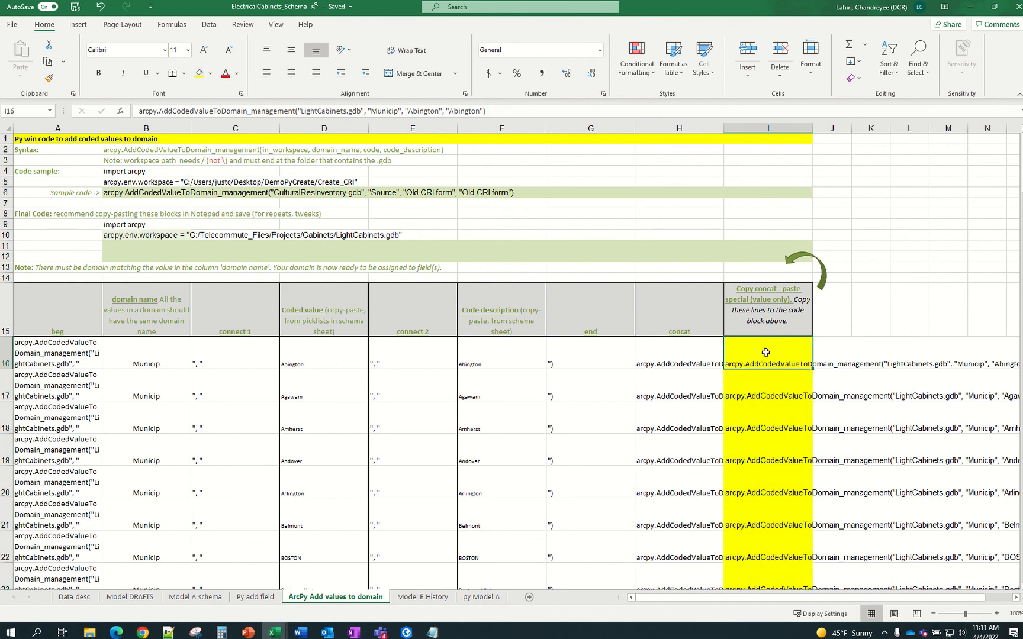
{"action": "key", "text": "ctrl+shift+Down"}
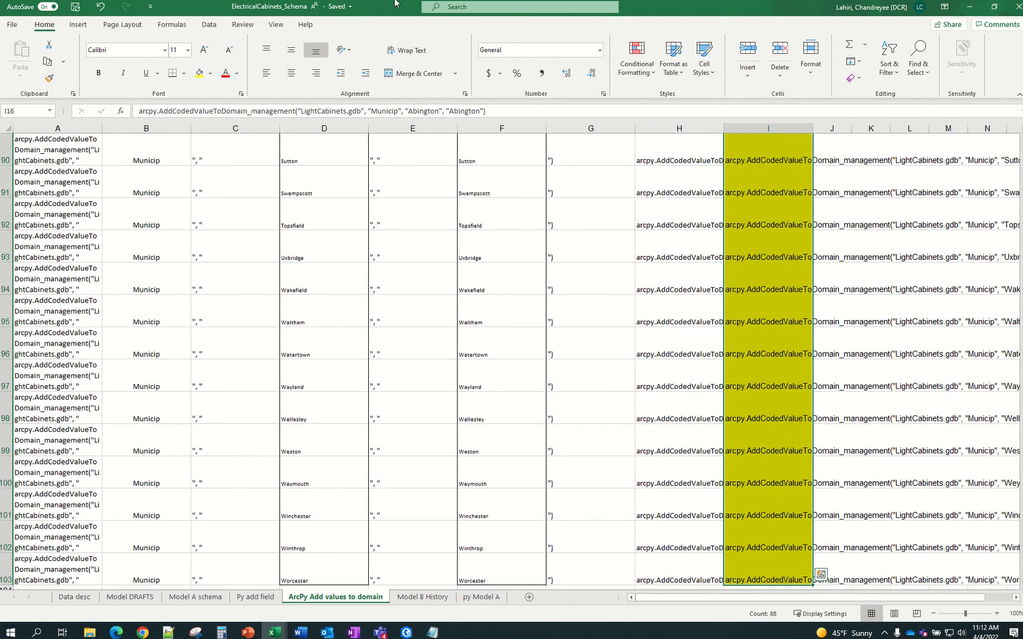
{"action": "left_click", "coordinate": [414, 57]}
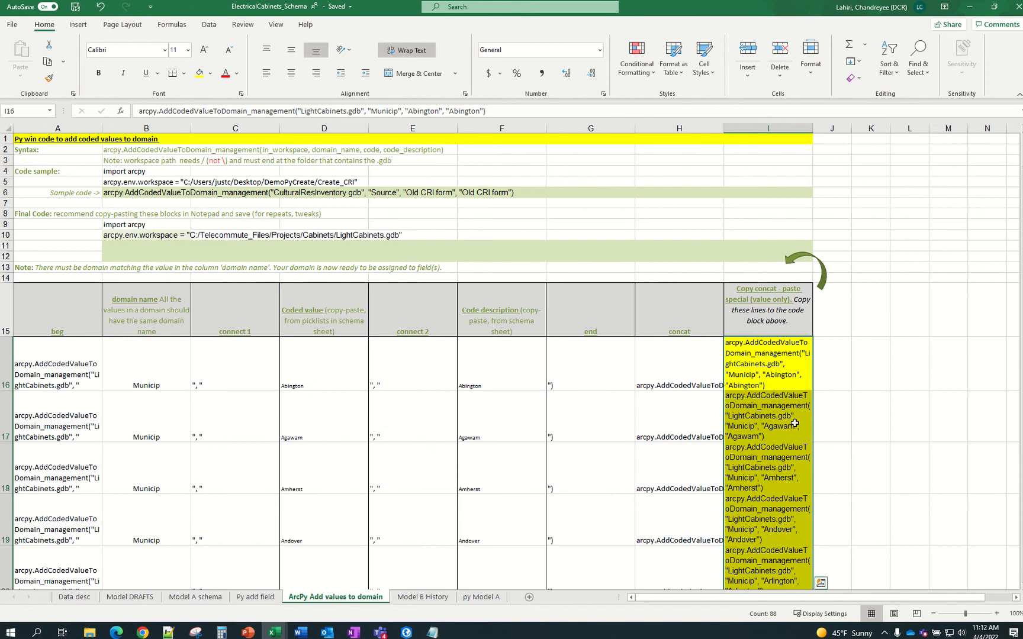
{"action": "left_click", "coordinate": [772, 377]}
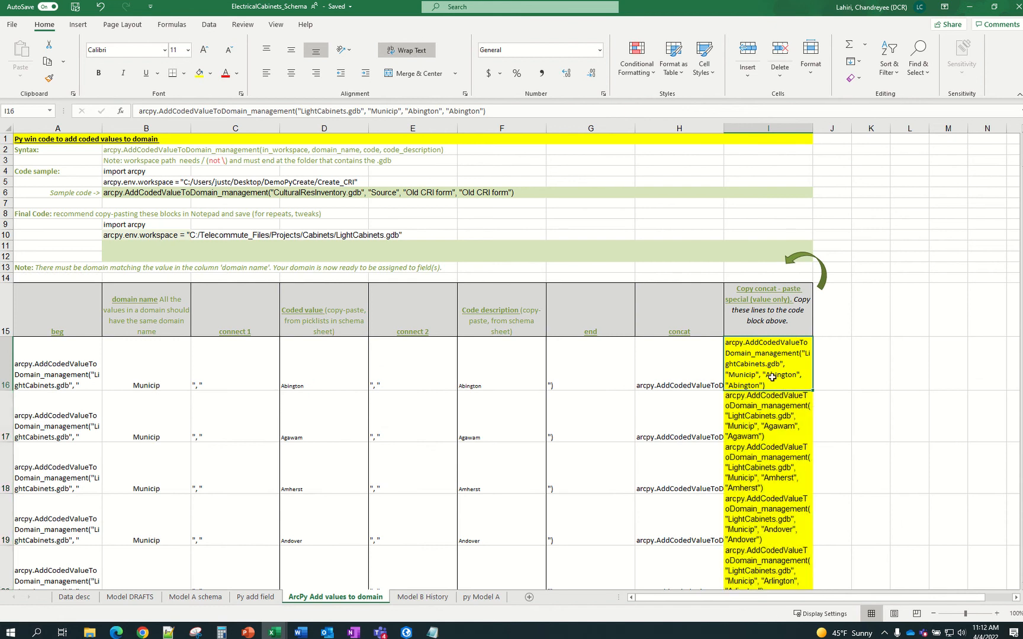
{"action": "key", "text": "ctrl+shift+Down"}
{"action": "key", "text": "ctrl+c"}
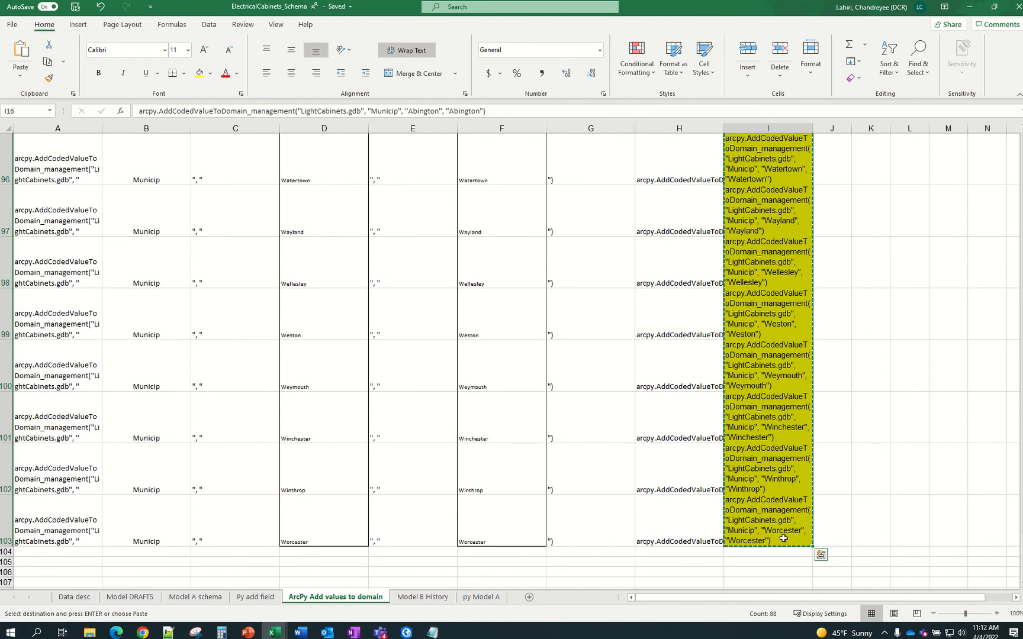
{"action": "scroll", "coordinate": [850, 464], "scroll_direction": "up", "scroll_amount": 20}
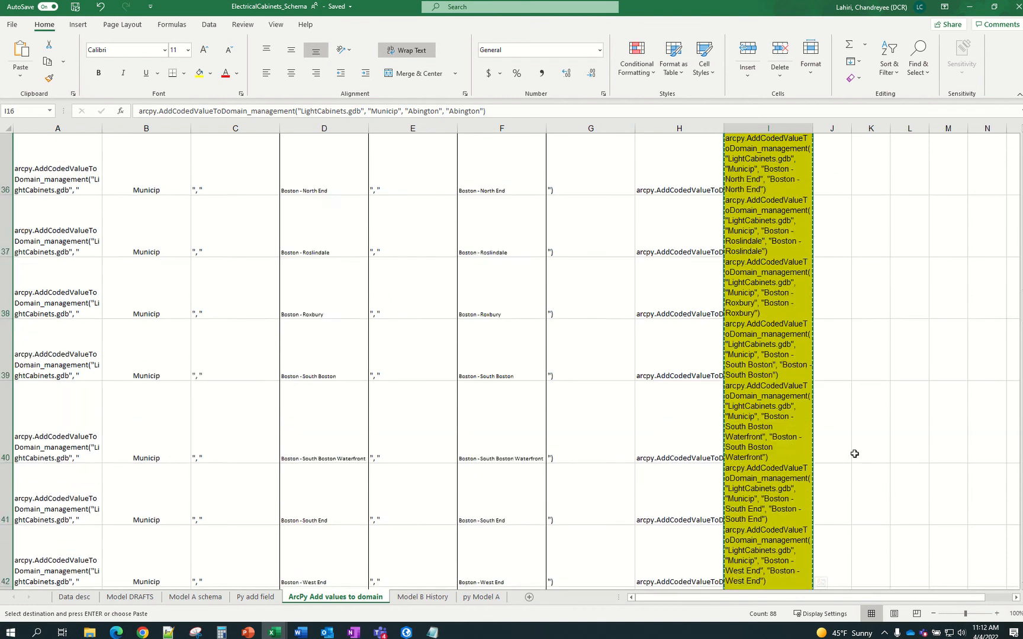
{"action": "scroll", "coordinate": [854, 453], "scroll_direction": "up", "scroll_amount": 12}
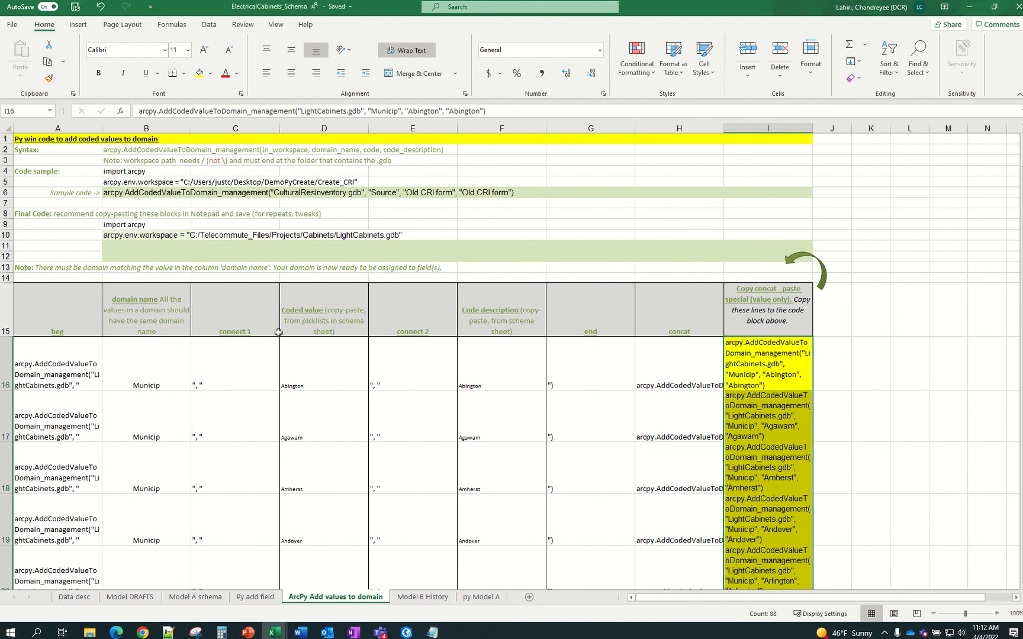
Save and close the old Py_addFields add-fields script in Notepad
{"action": "left_click", "coordinate": [432, 632]}
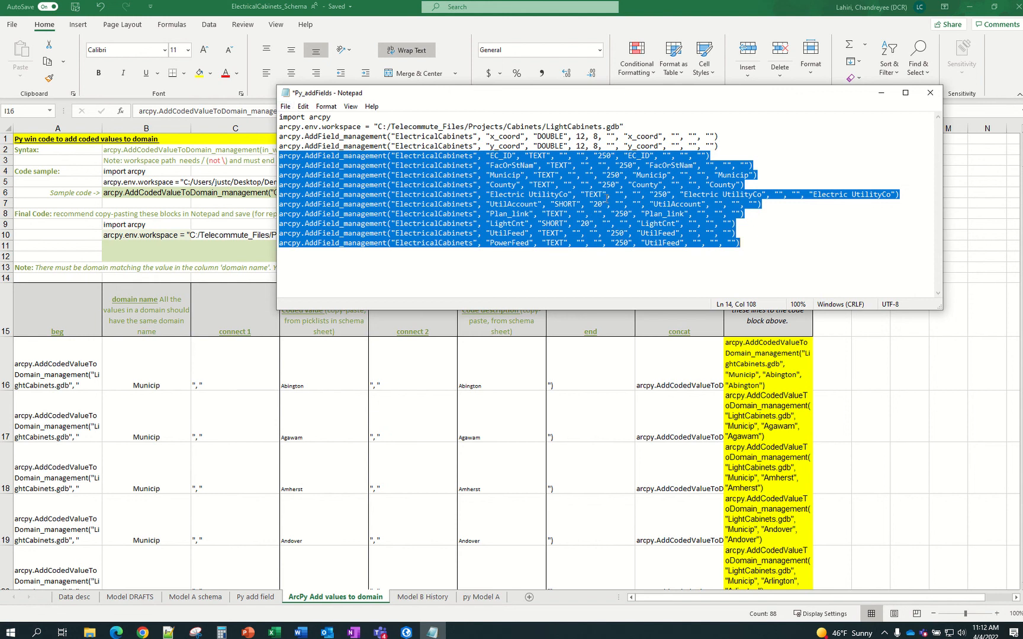
{"action": "left_click", "coordinate": [286, 107]}
{"action": "left_click", "coordinate": [299, 209]}
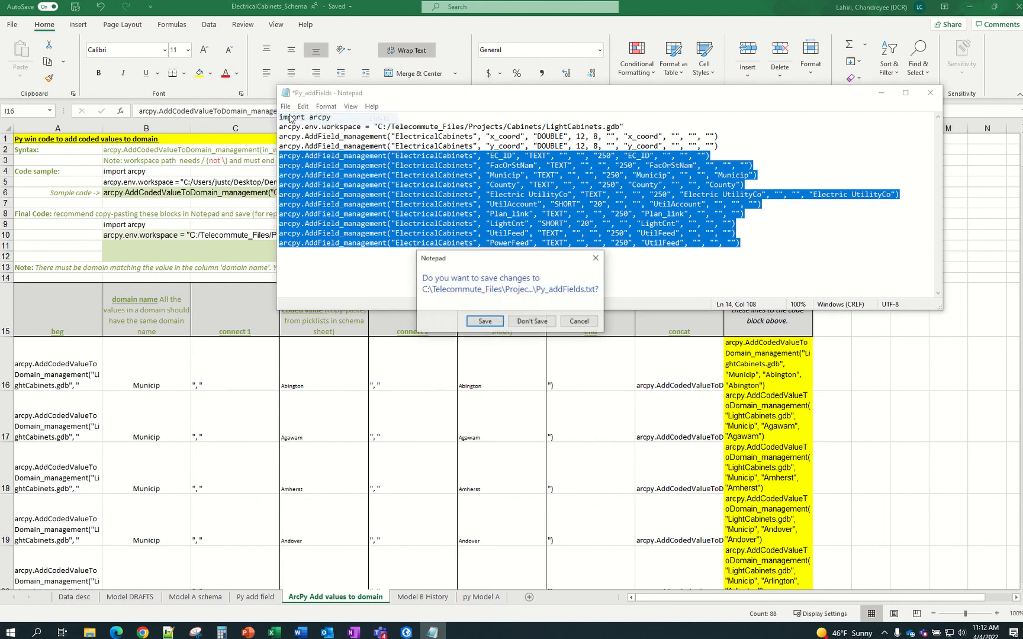
{"action": "left_click", "coordinate": [488, 322]}
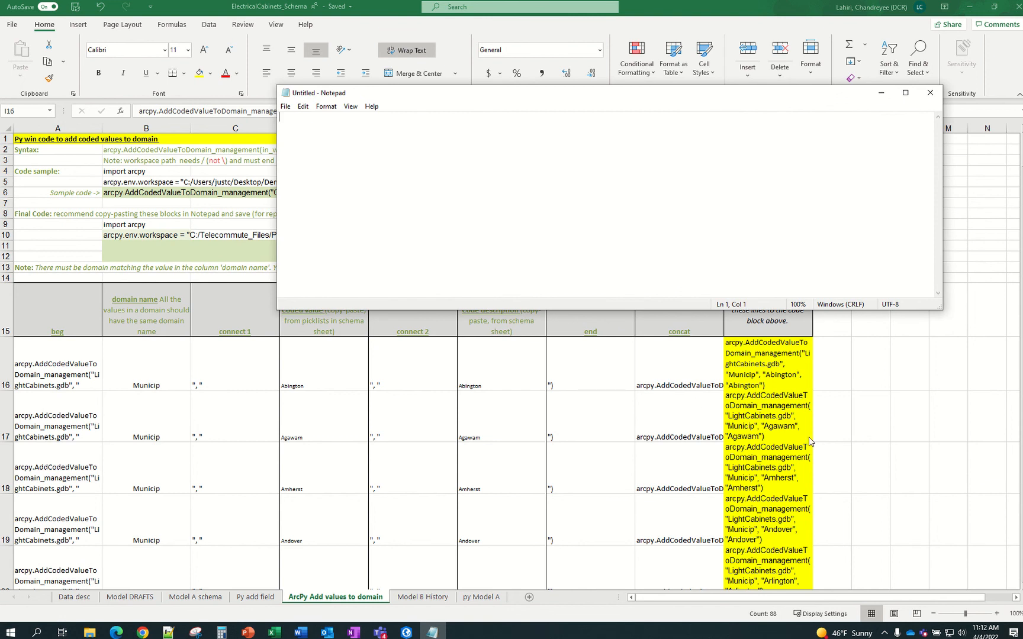
Copy the import and workspace lines from B9:B10 into the untitled Notepad script
{"action": "left_click", "coordinate": [768, 369]}
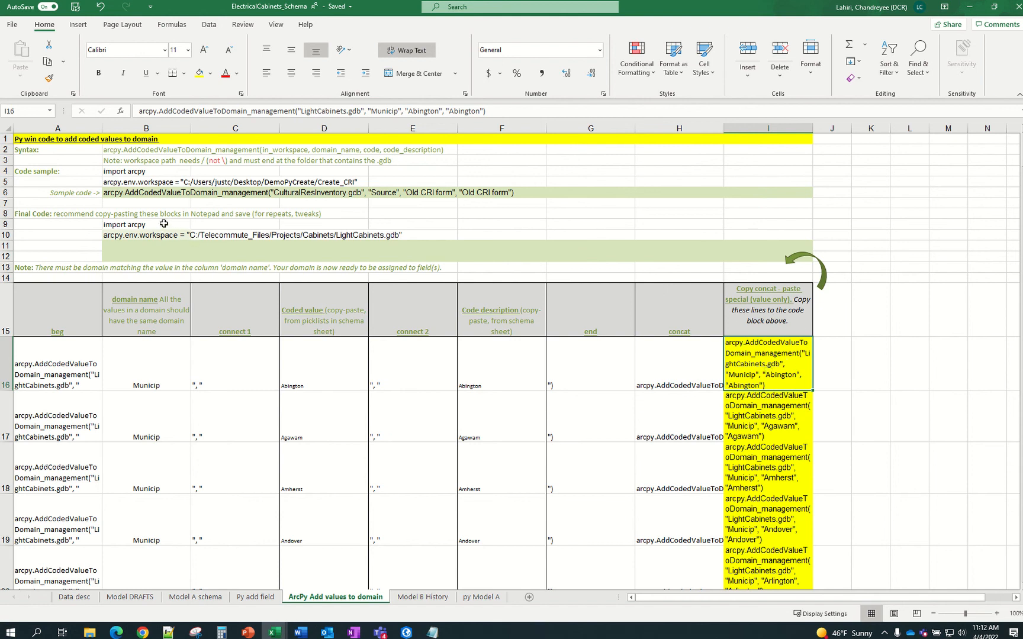
{"action": "left_click_drag", "start_coordinate": [164, 224], "coordinate": [164, 231]}
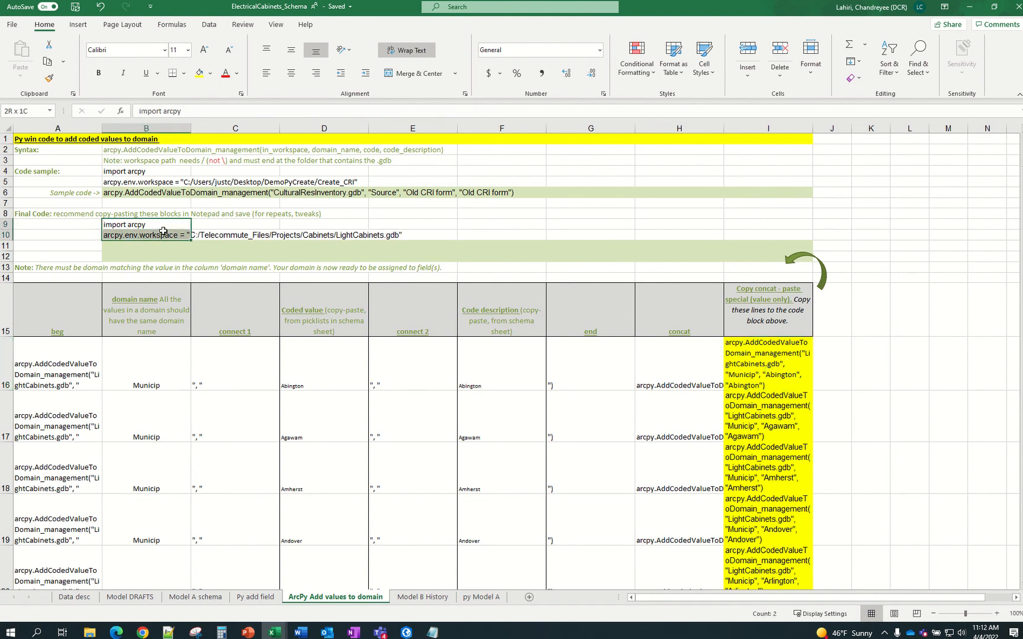
{"action": "key", "text": "ctrl+c"}
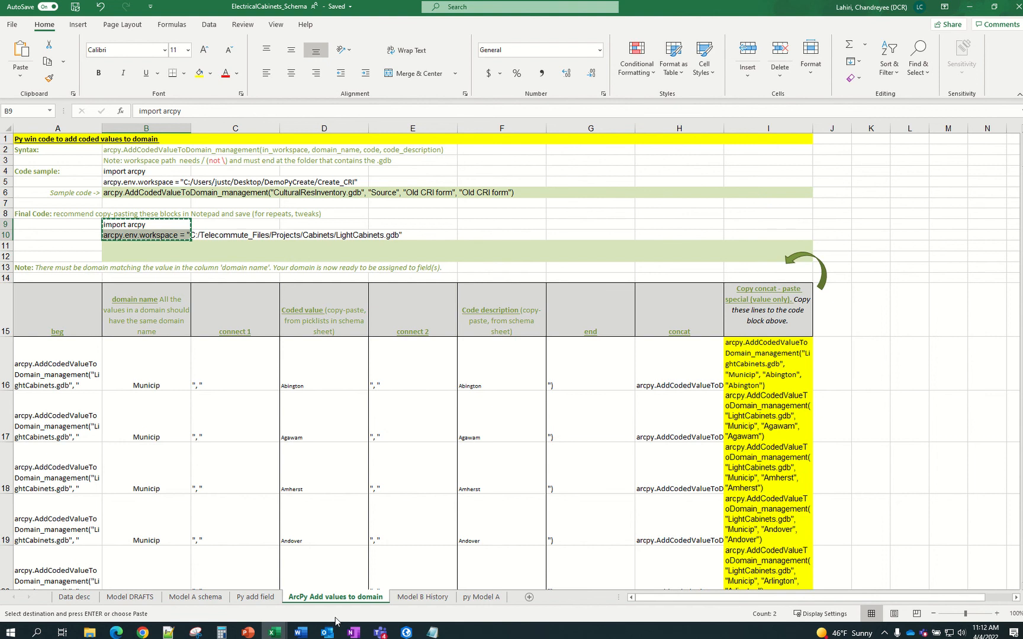
{"action": "left_click", "coordinate": [432, 632]}
{"action": "key", "text": "ctrl+v"}
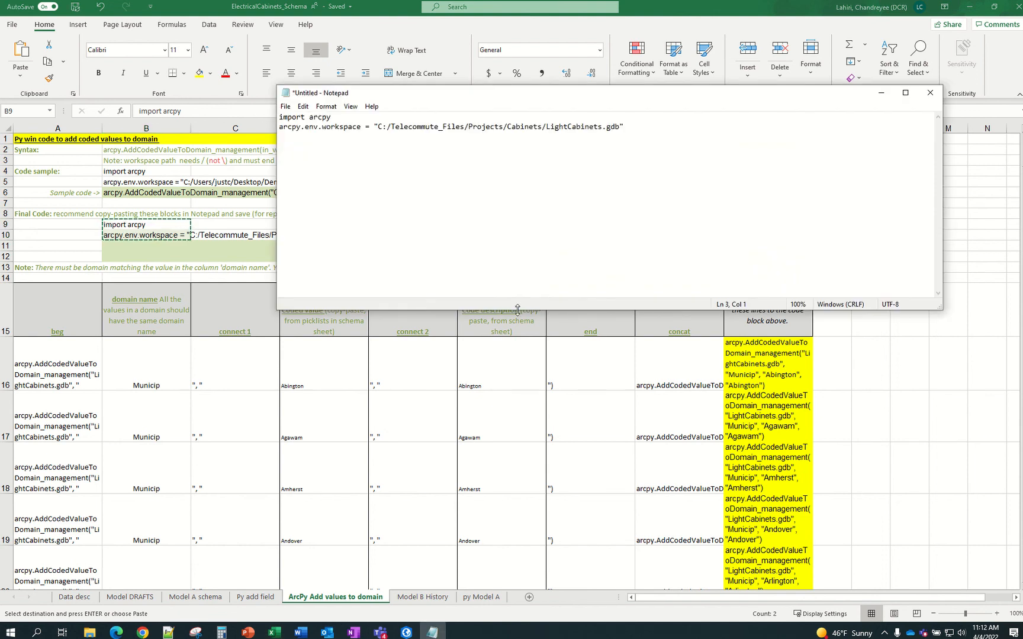
Copy the 88 AddCodedValueToDomain lines from I16:I103 and paste them below
{"action": "key", "text": "alt+Tab"}
{"action": "left_click", "coordinate": [798, 358]}
{"action": "scroll", "coordinate": [794, 349], "scroll_direction": "down", "scroll_amount": 8}
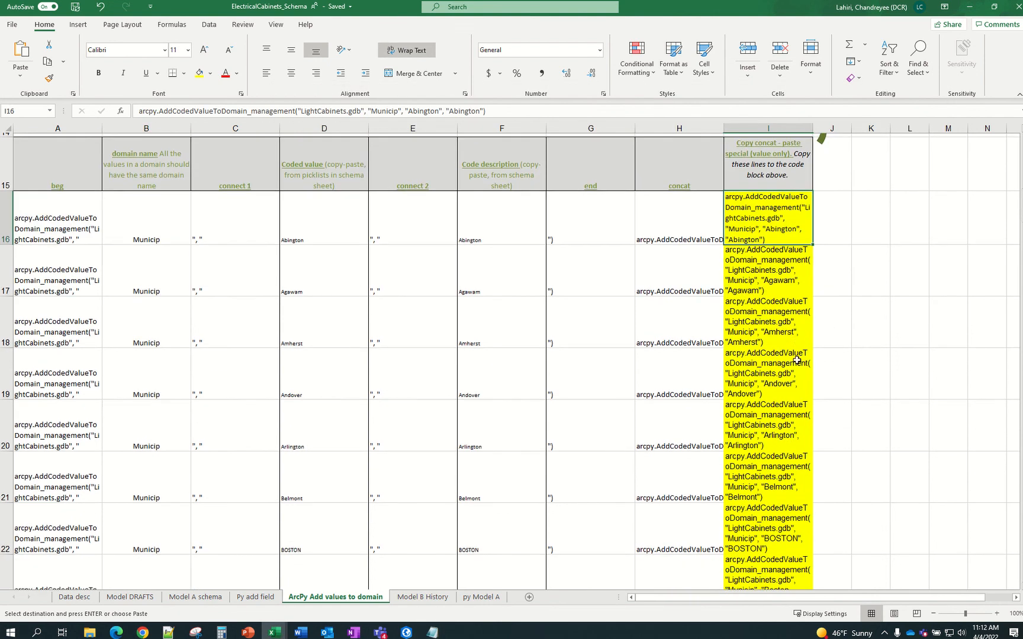
{"action": "scroll", "coordinate": [784, 327], "scroll_direction": "up", "scroll_amount": 3}
{"action": "scroll", "coordinate": [784, 326], "scroll_direction": "up", "scroll_amount": 5}
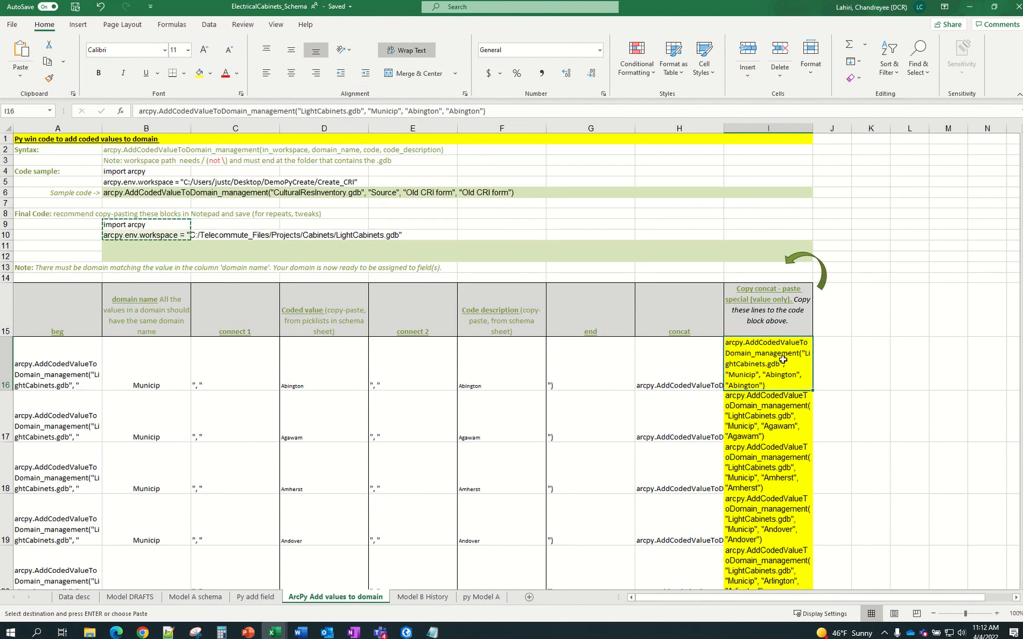
{"action": "key", "text": "ctrl+shift+Down"}
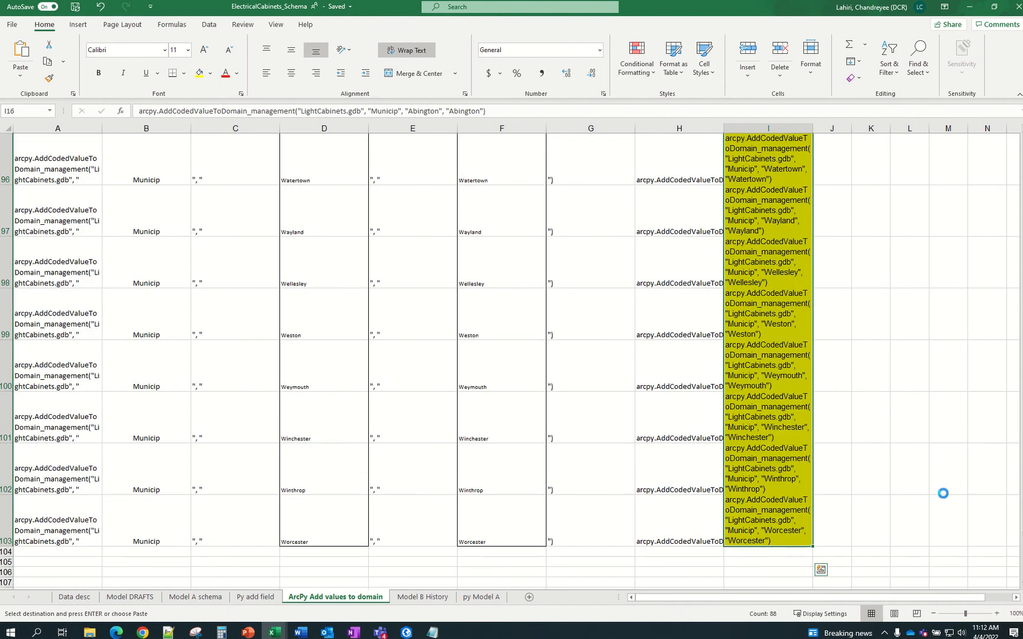
{"action": "key", "text": "ctrl+c"}
{"action": "left_click", "coordinate": [432, 632]}
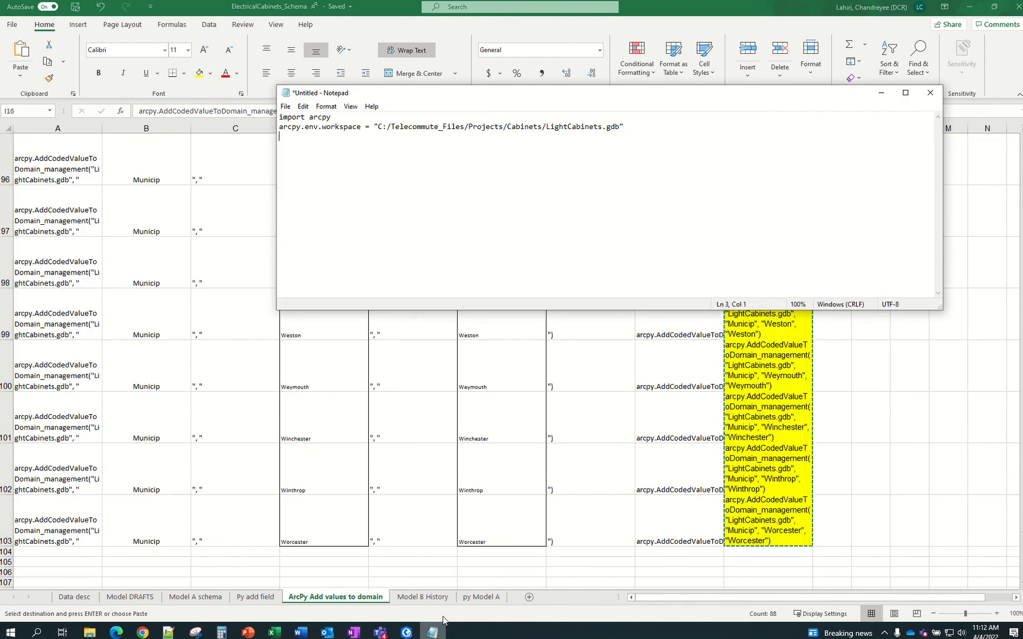
{"action": "key", "text": "ctrl+v"}
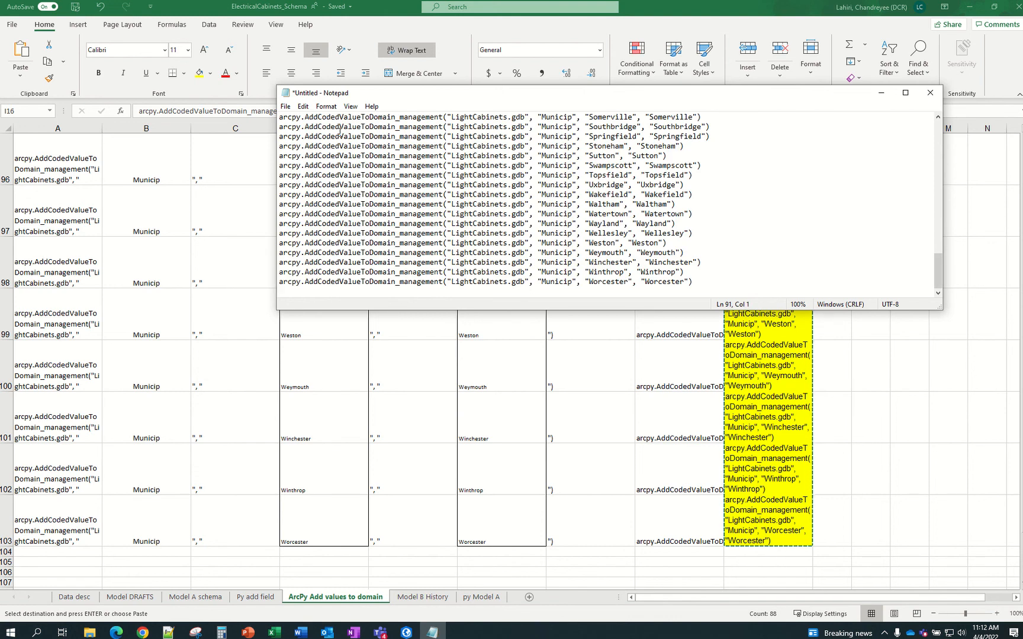
{"action": "scroll", "coordinate": [965, 451], "scroll_direction": "up", "scroll_amount": 8}
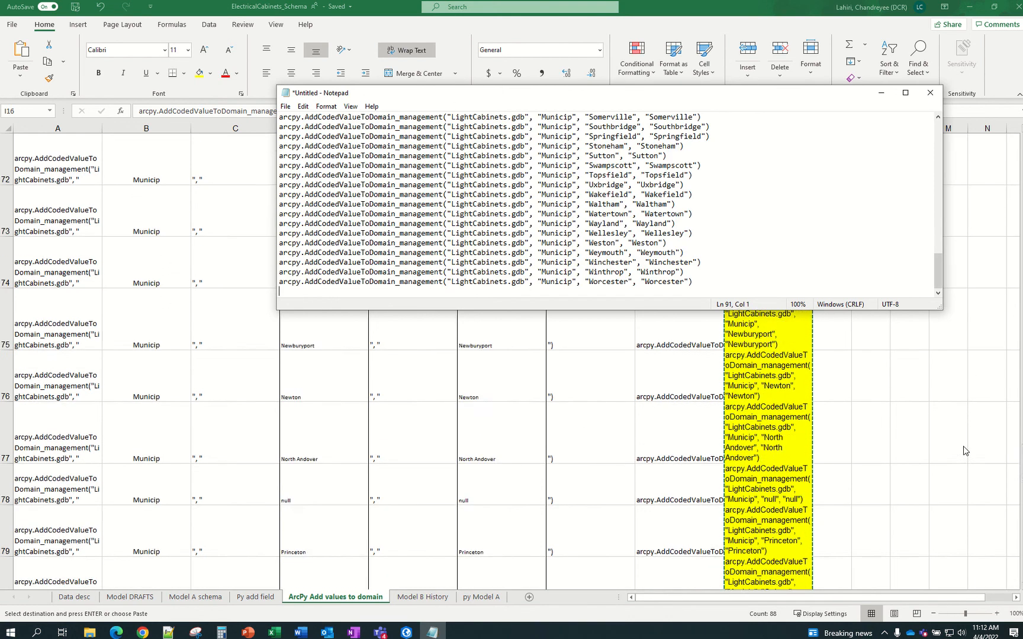
{"action": "scroll", "coordinate": [965, 451], "scroll_direction": "up", "scroll_amount": 20}
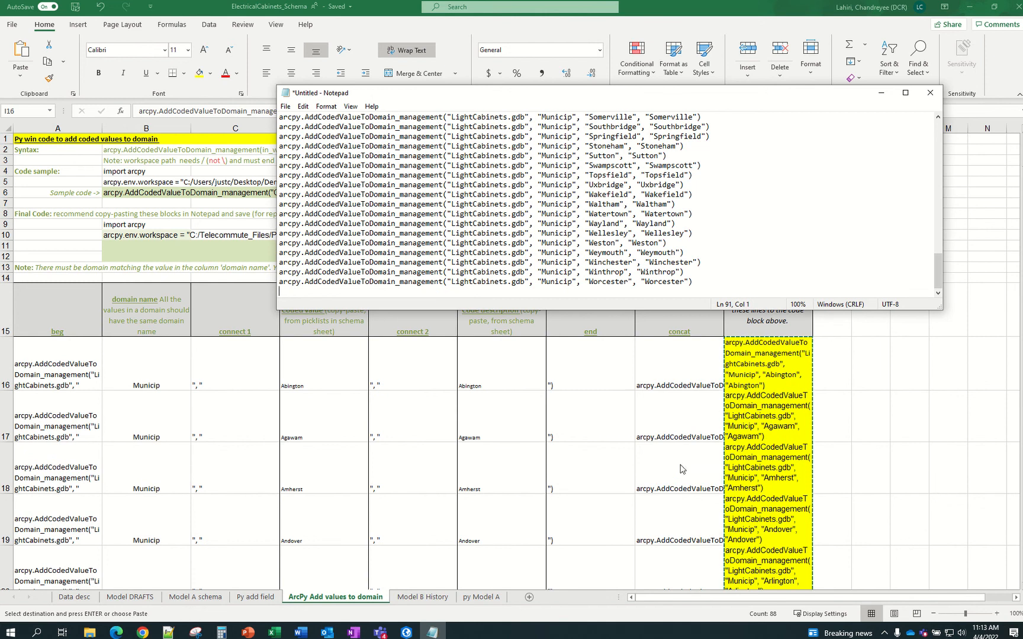
Save the script as Py_addDomMunic in the Cabinets folder, renaming from Py_addFields
{"action": "left_click_drag", "start_coordinate": [734, 95], "coordinate": [471, 184]}
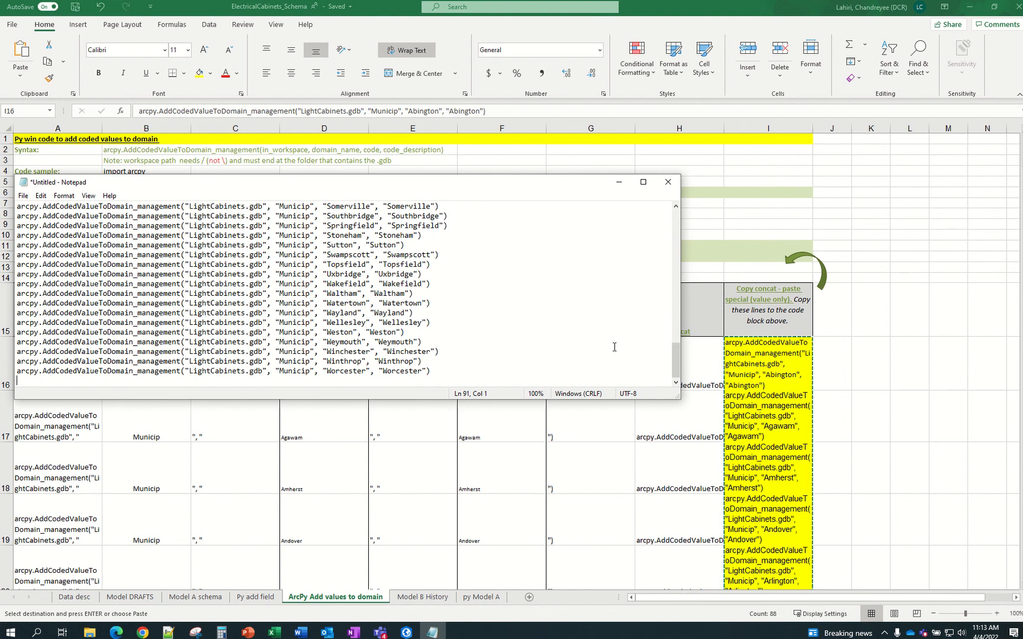
{"action": "left_click_drag", "start_coordinate": [676, 350], "coordinate": [678, 218]}
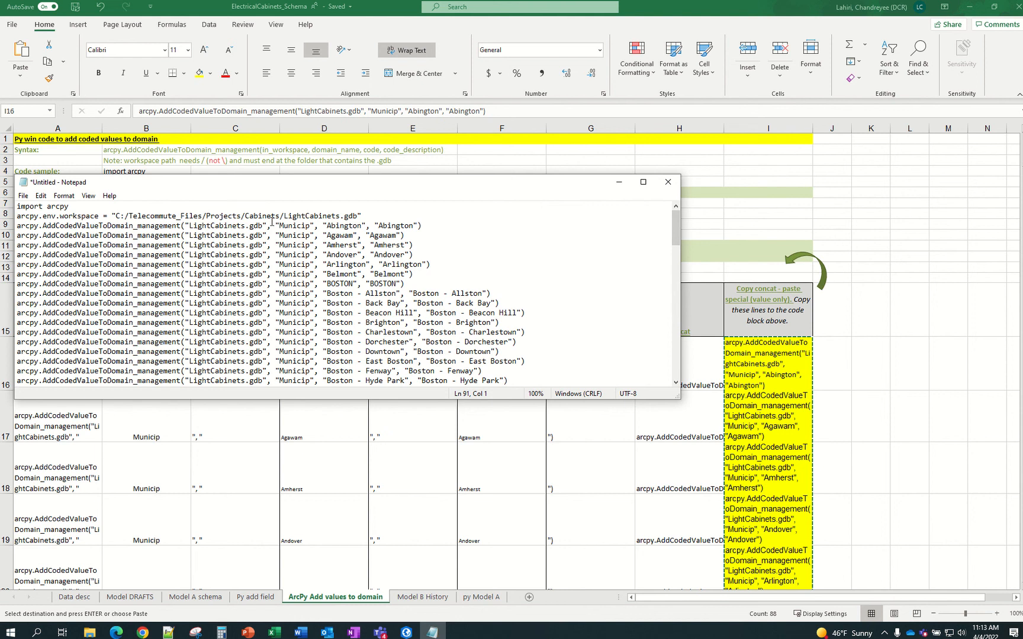
{"action": "left_click", "coordinate": [24, 196]}
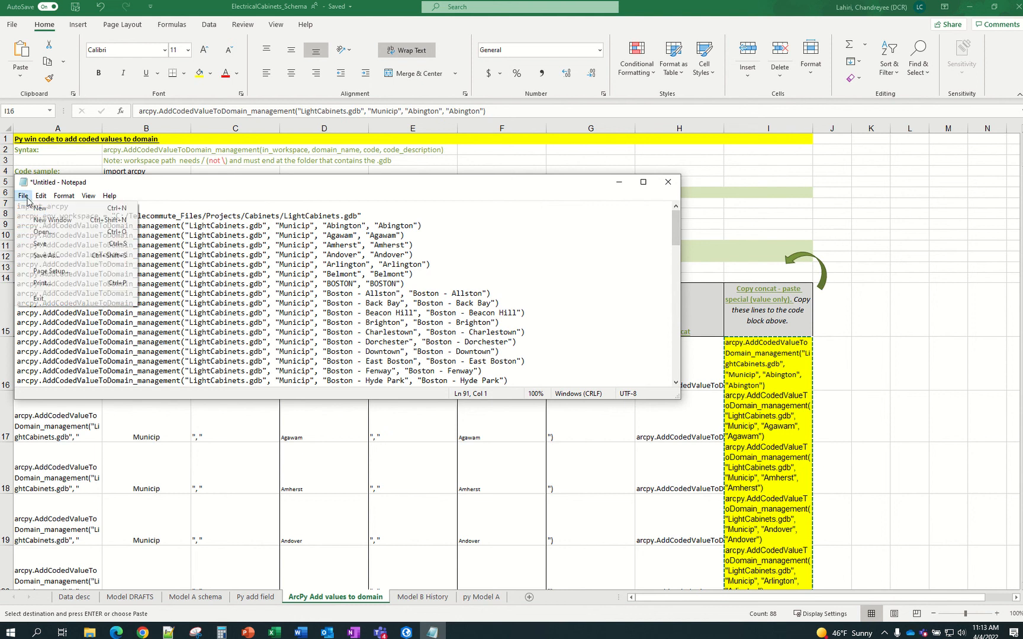
{"action": "left_click", "coordinate": [46, 259]}
{"action": "scroll", "coordinate": [191, 330], "scroll_direction": "up", "scroll_amount": 1}
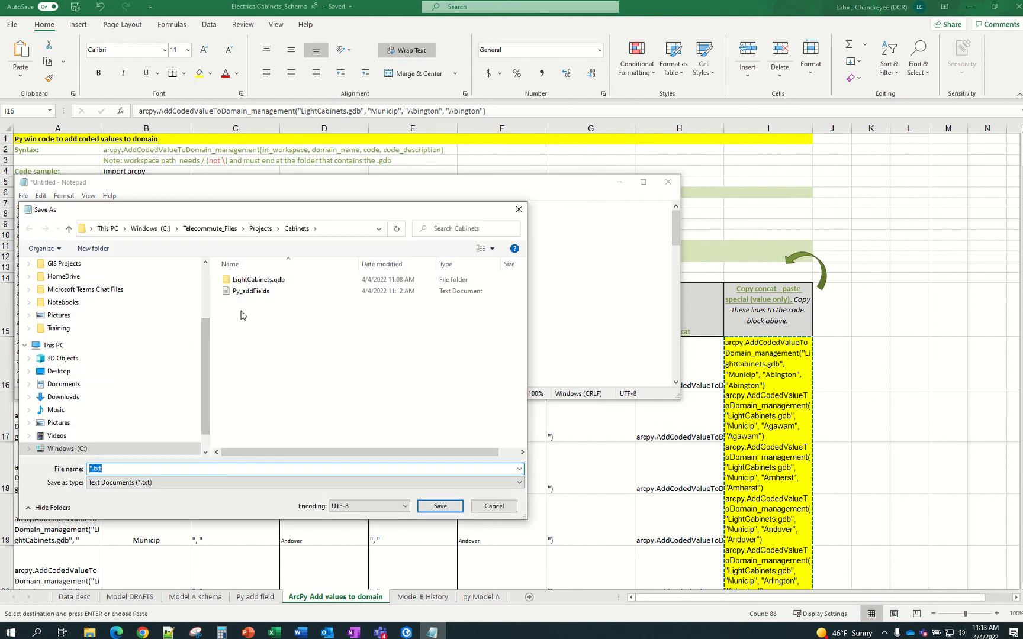
{"action": "left_click", "coordinate": [246, 292]}
{"action": "double_click", "coordinate": [109, 469]}
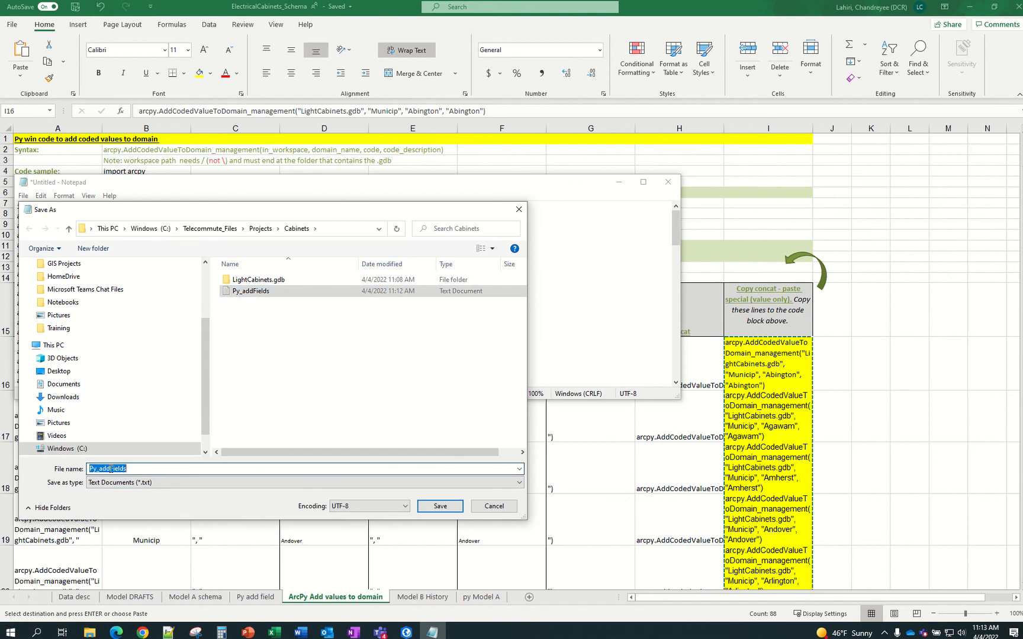
{"action": "left_click", "coordinate": [145, 469]}
{"action": "left_click_drag", "start_coordinate": [144, 469], "coordinate": [106, 470]}
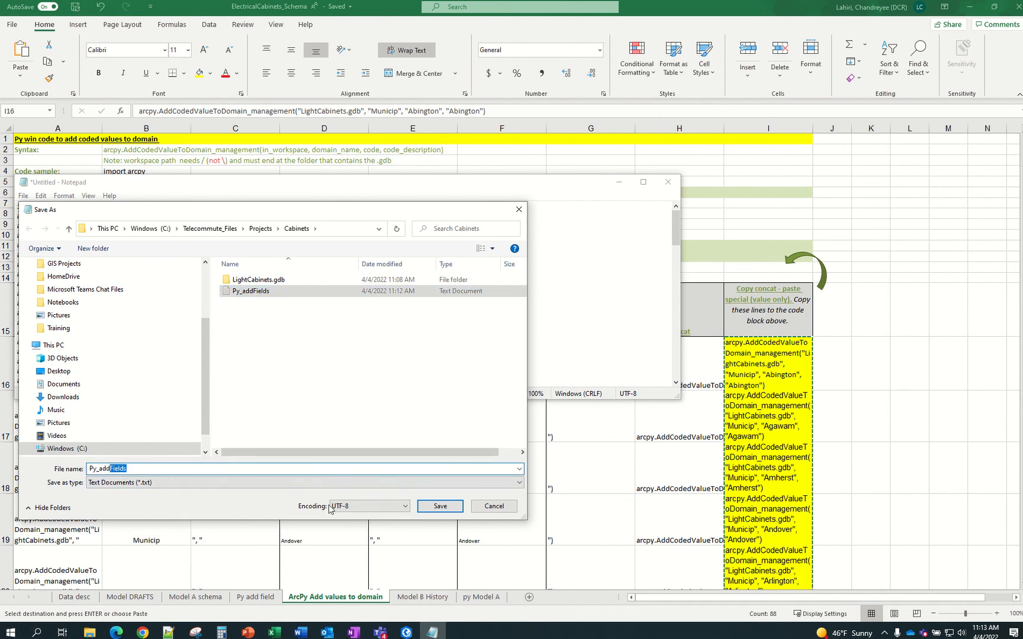
{"action": "type", "text": "DomM"}
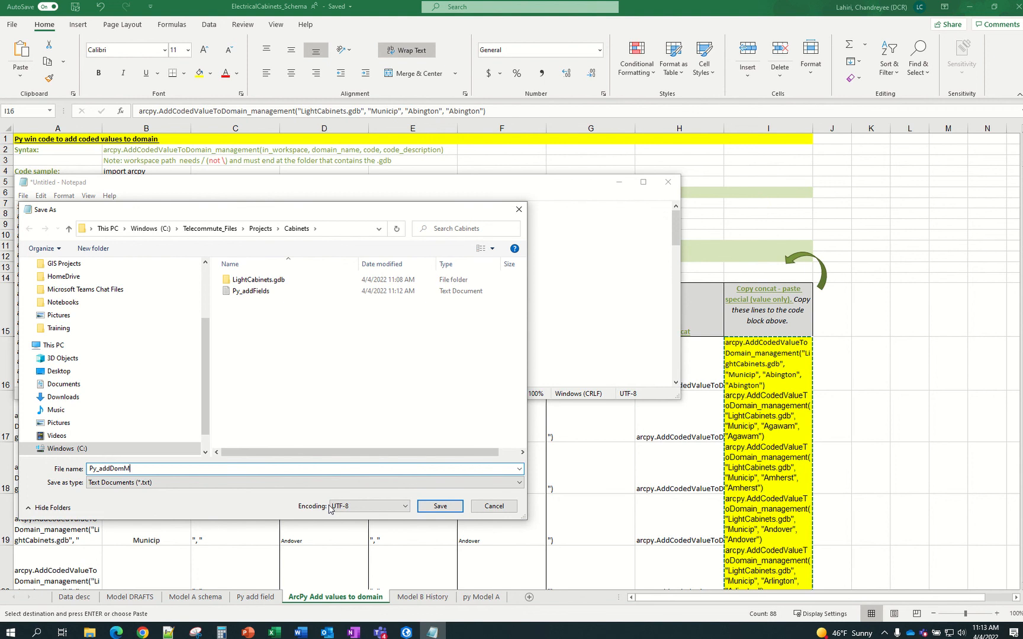
{"action": "type", "text": "unicp"}
{"action": "key", "text": "Return"}
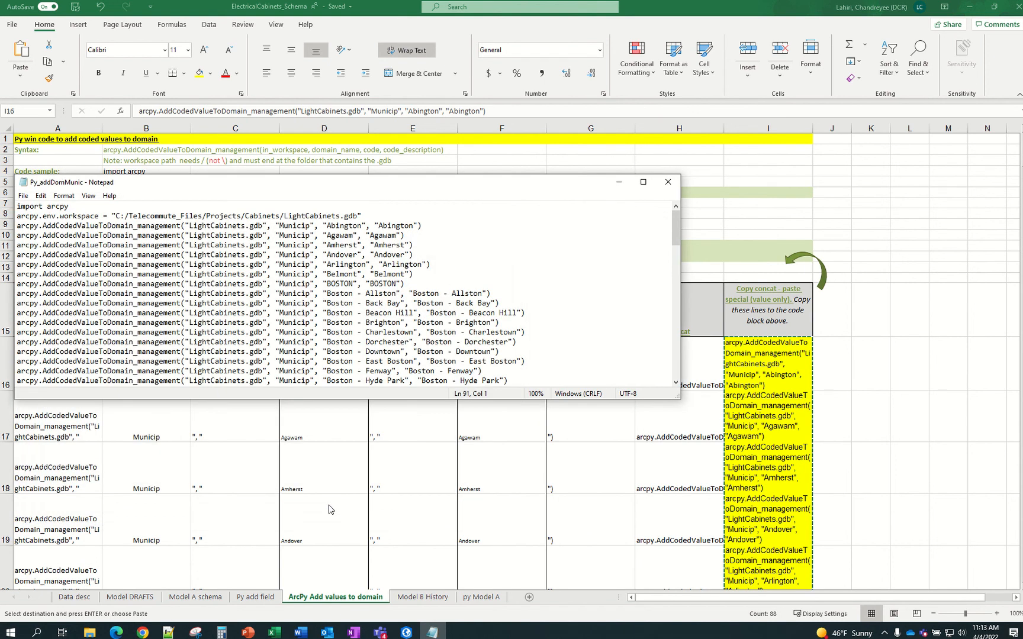
Select and copy the entire script text
{"action": "left_click", "coordinate": [334, 362]}
{"action": "key", "text": "ctrl+a"}
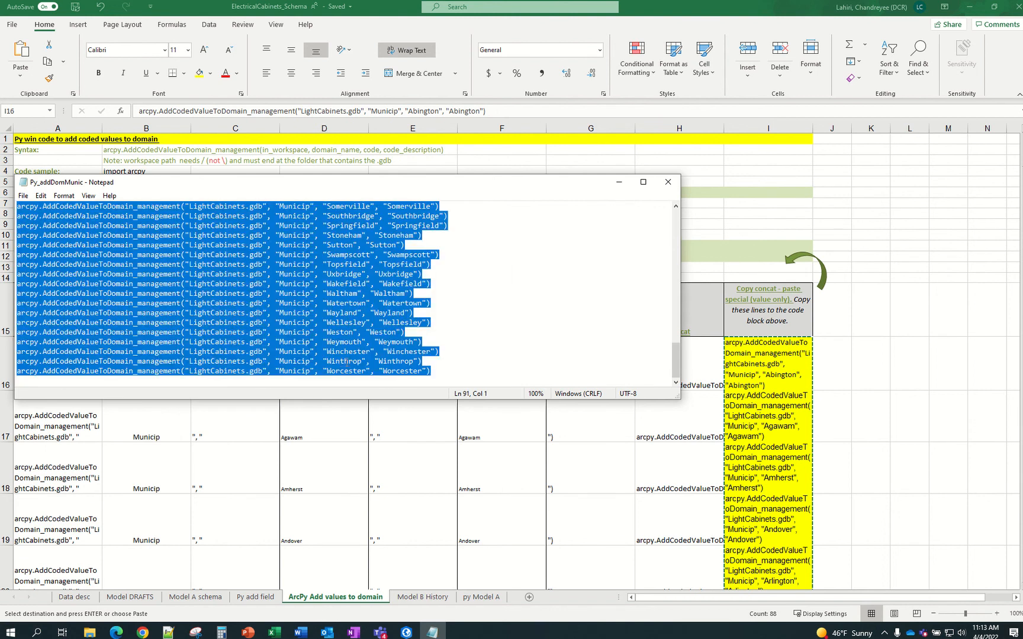
{"action": "key", "text": "ctrl+c"}
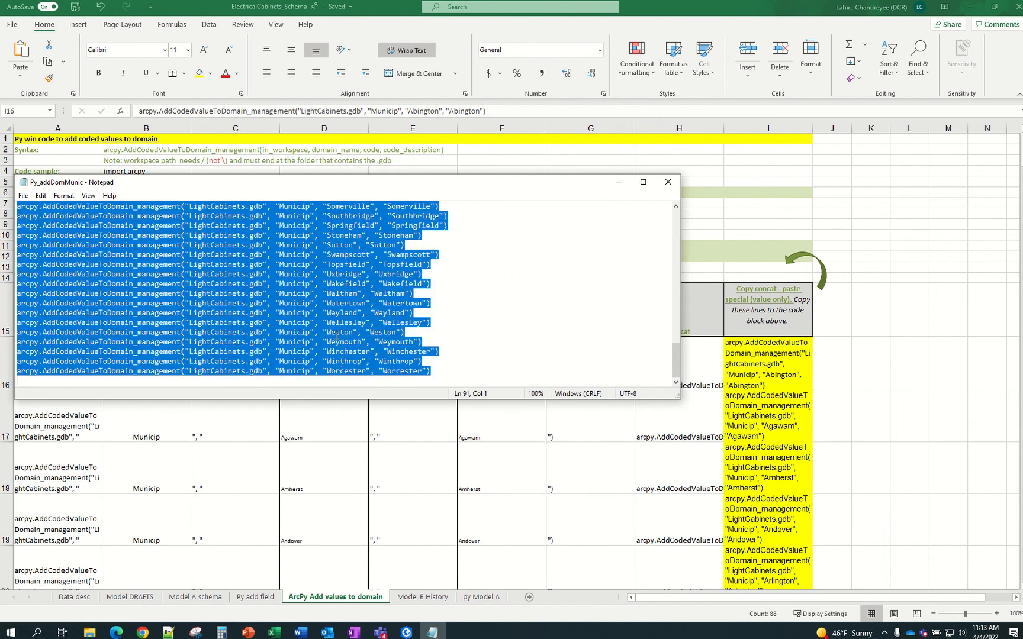
Paste the Municip domain script into ArcGIS Pro's Python window
{"action": "left_click", "coordinate": [621, 186]}
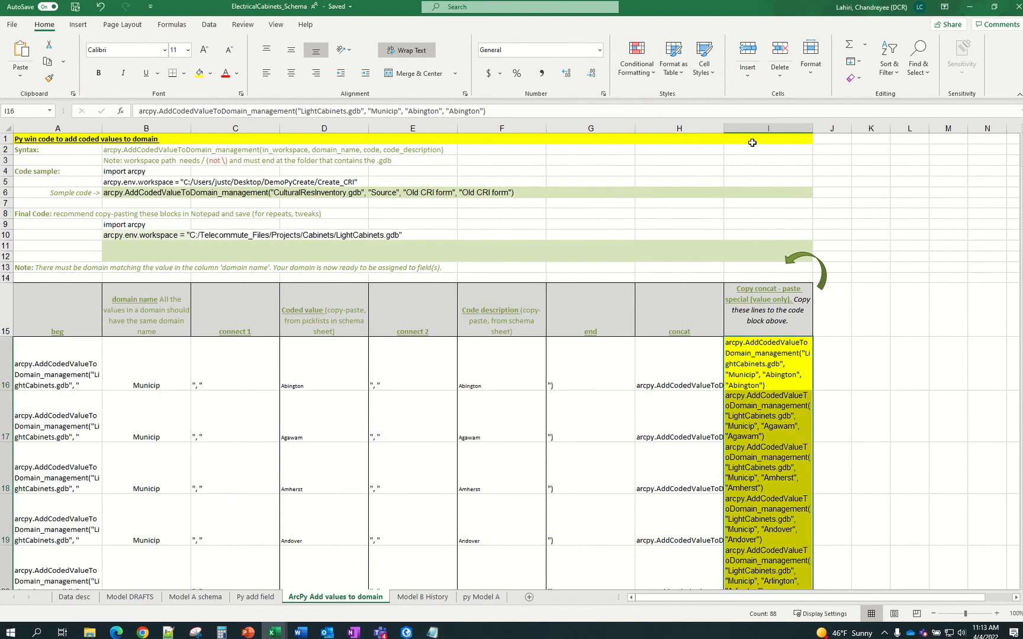
{"action": "left_click", "coordinate": [971, 7]}
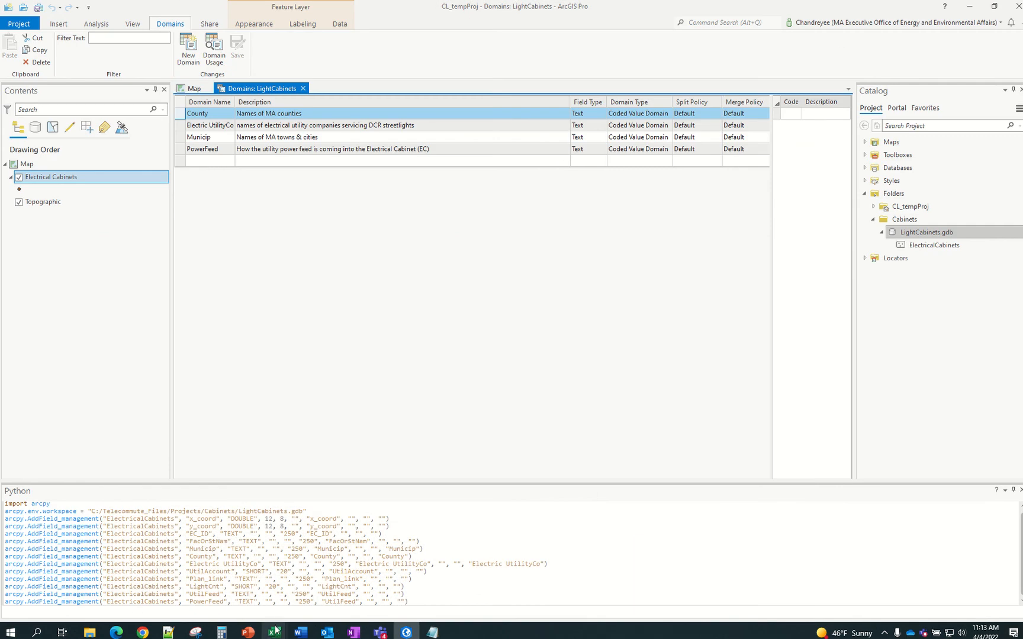
{"action": "left_click", "coordinate": [273, 615]}
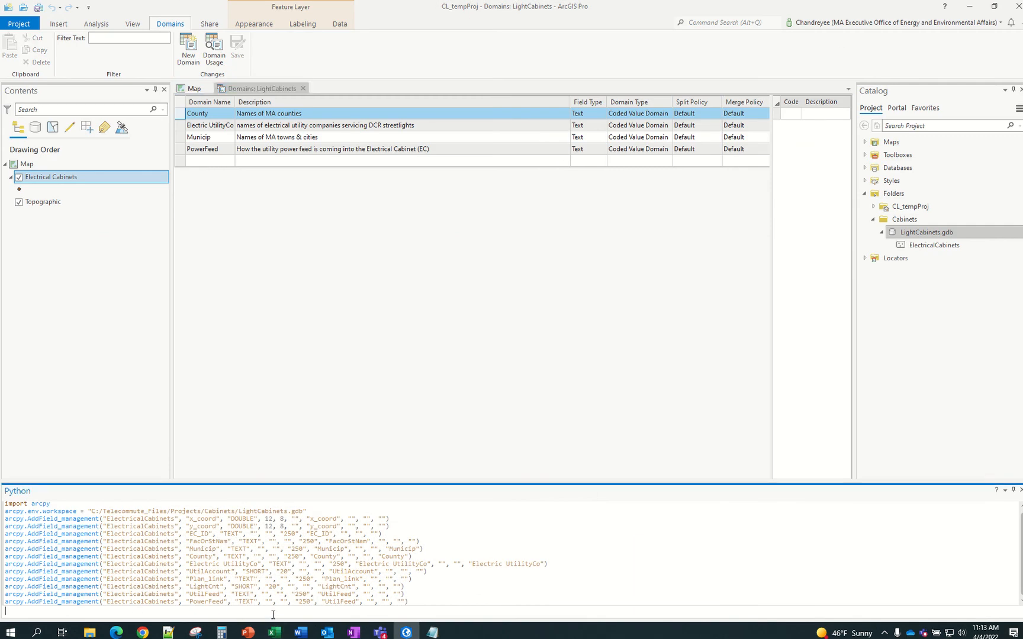
{"action": "key", "text": "ctrl+v"}
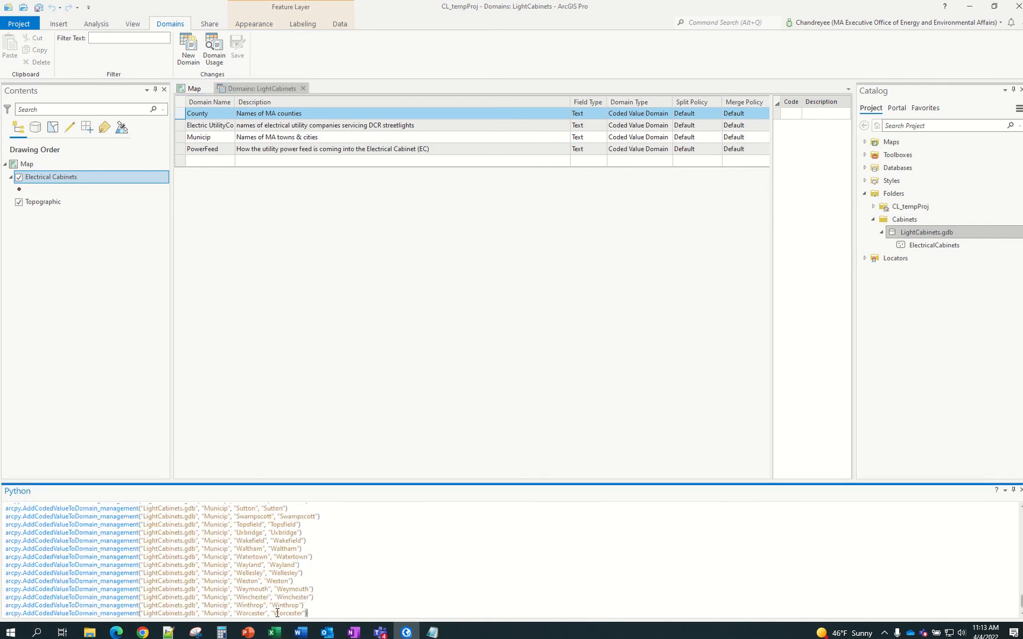
{"action": "scroll", "coordinate": [509, 588], "scroll_direction": "up", "scroll_amount": 15}
{"action": "scroll", "coordinate": [510, 588], "scroll_direction": "up", "scroll_amount": 8}
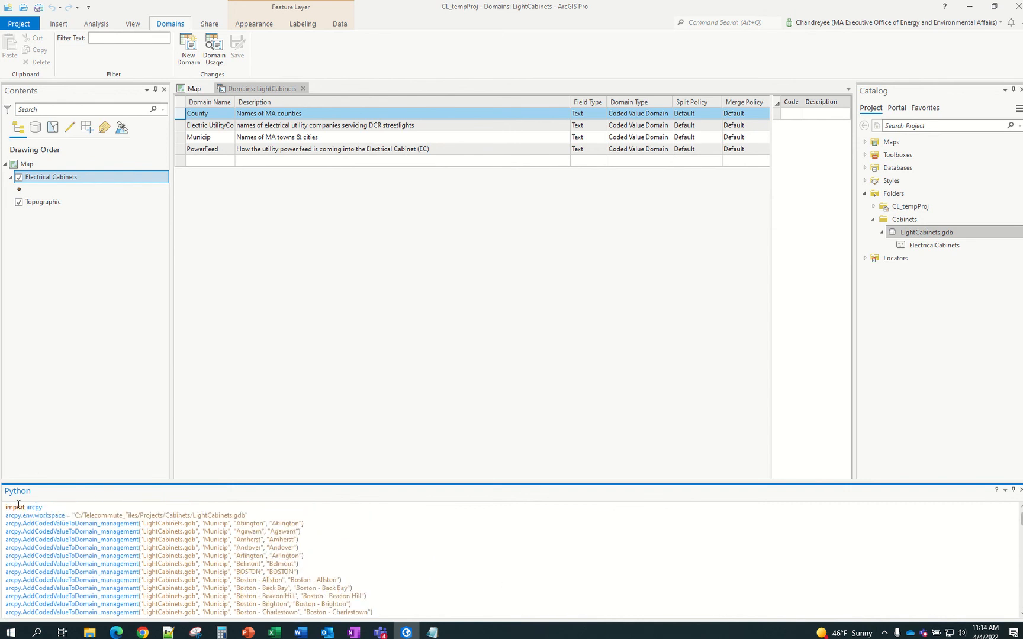
{"action": "scroll", "coordinate": [418, 574], "scroll_direction": "down", "scroll_amount": 20}
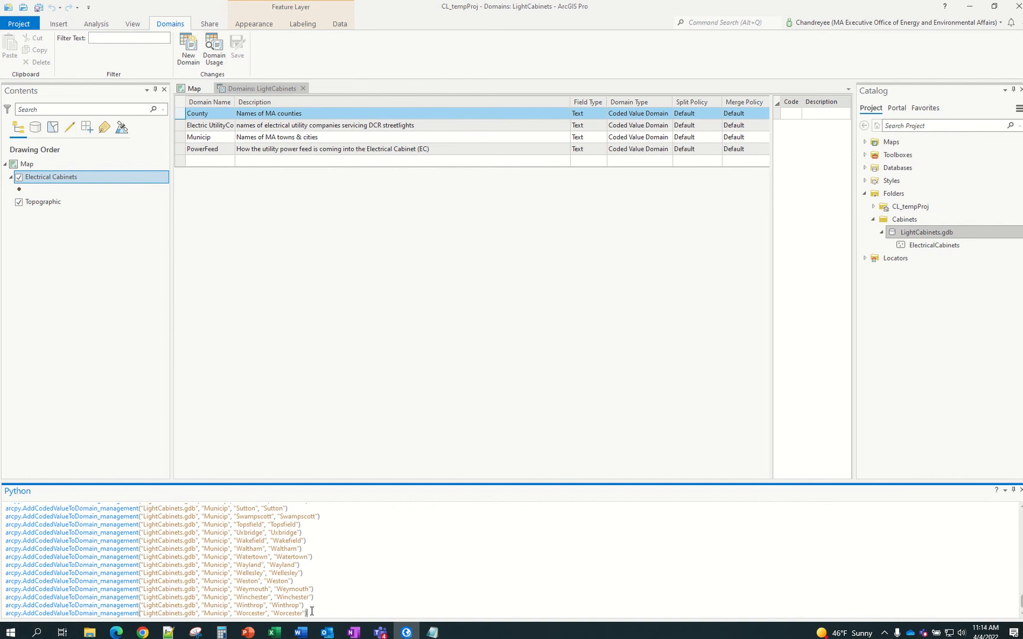
Run the pasted script, which fails because the workspace does not exist
{"action": "key", "text": "Return"}
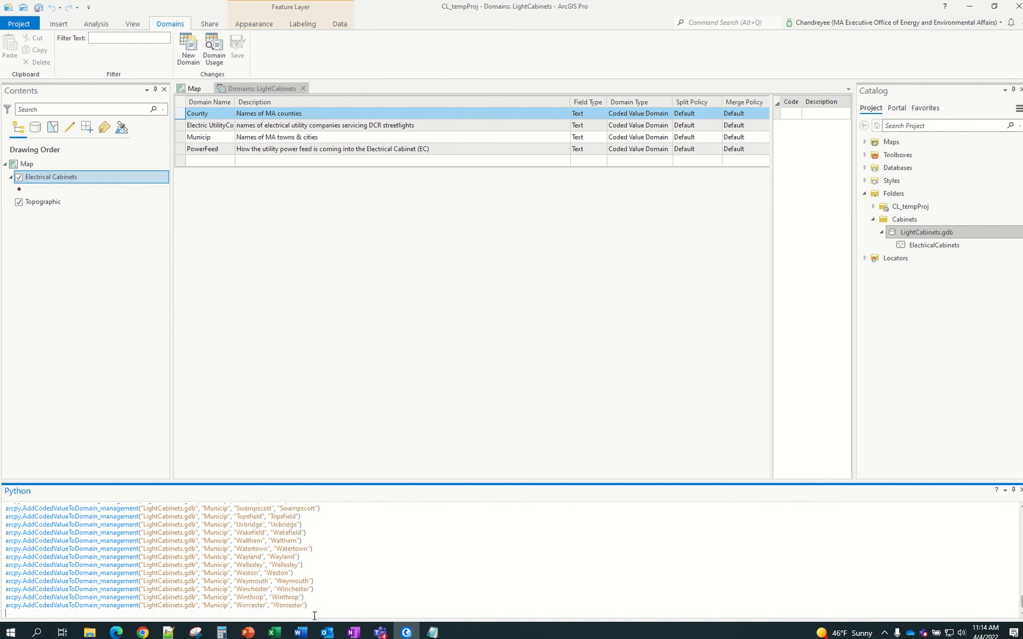
{"action": "key", "text": "Return"}
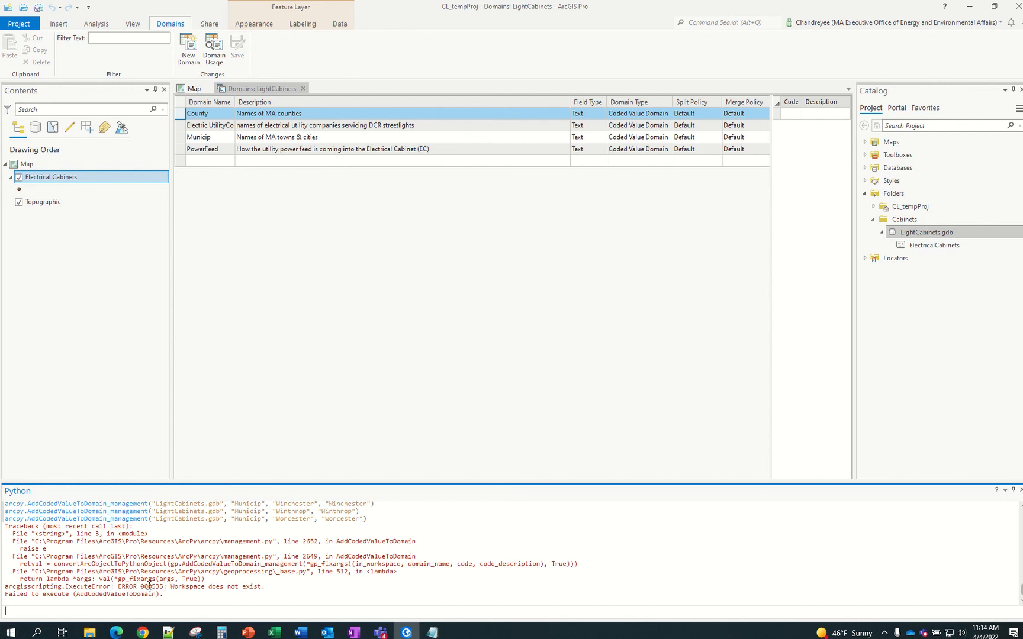
{"action": "scroll", "coordinate": [175, 590], "scroll_direction": "up", "scroll_amount": 15}
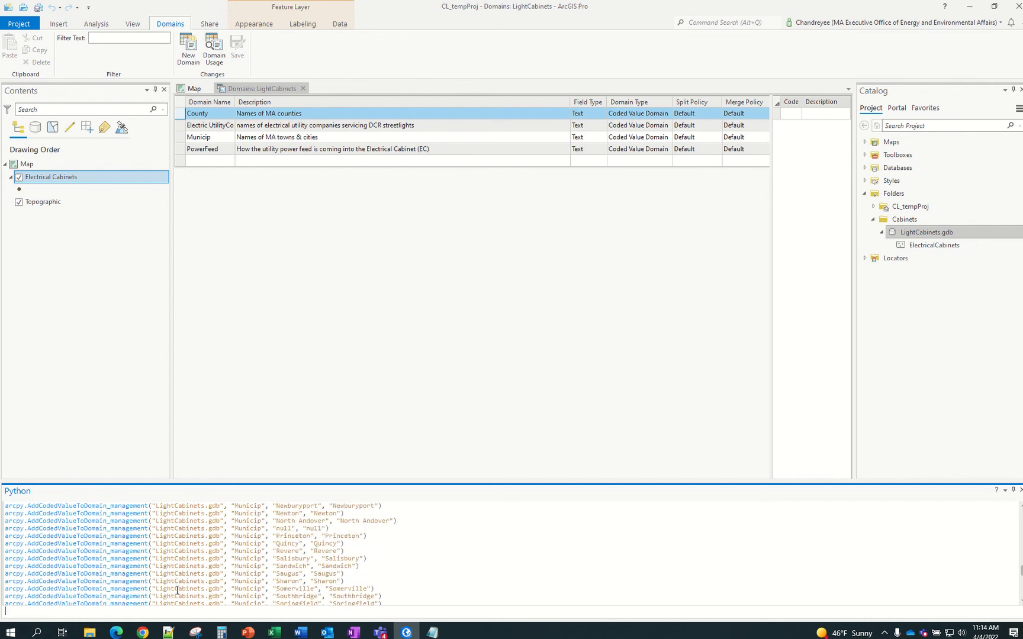
{"action": "scroll", "coordinate": [177, 591], "scroll_direction": "up", "scroll_amount": 15}
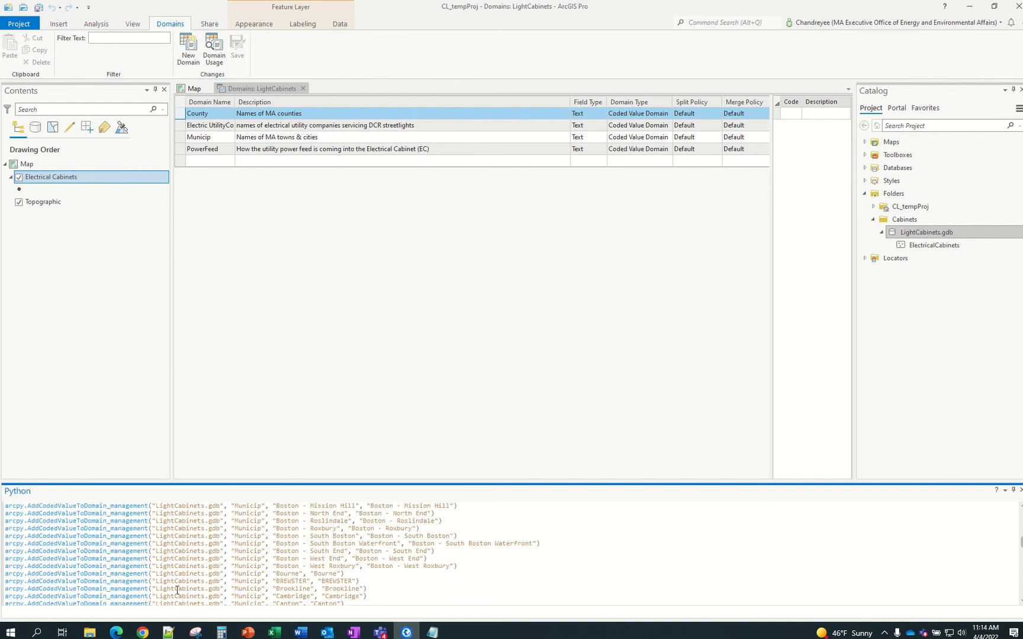
{"action": "scroll", "coordinate": [177, 591], "scroll_direction": "up", "scroll_amount": 2}
{"action": "mouse_move", "coordinate": [273, 631]}
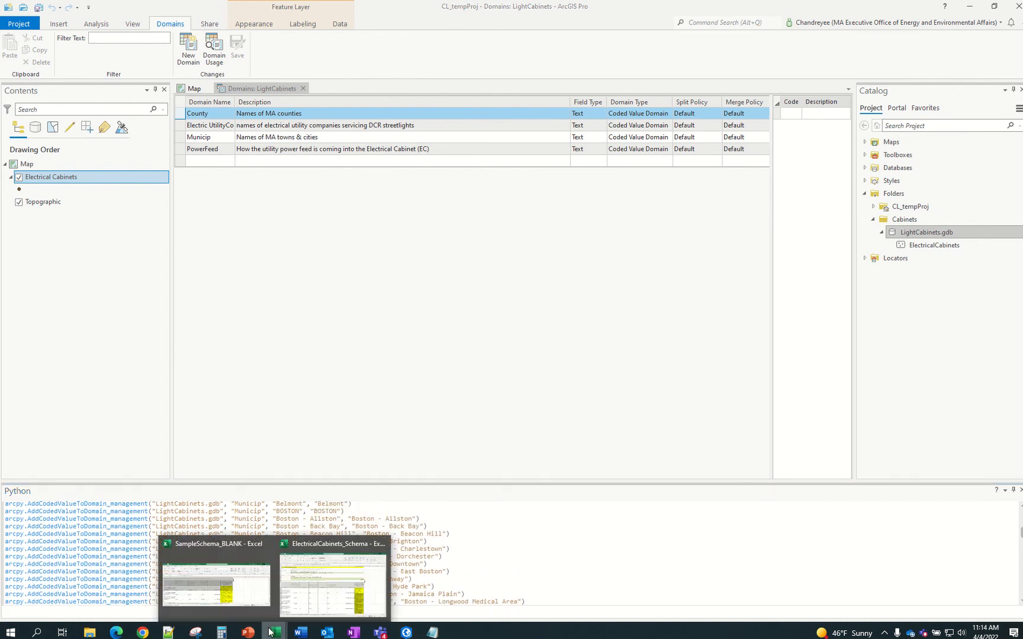
{"action": "left_click", "coordinate": [255, 602]}
Read the SampleSchema_BLANK note and sample line: the workspace must be the folder holding the .gdb
{"action": "scroll", "coordinate": [325, 473], "scroll_direction": "up", "scroll_amount": 10}
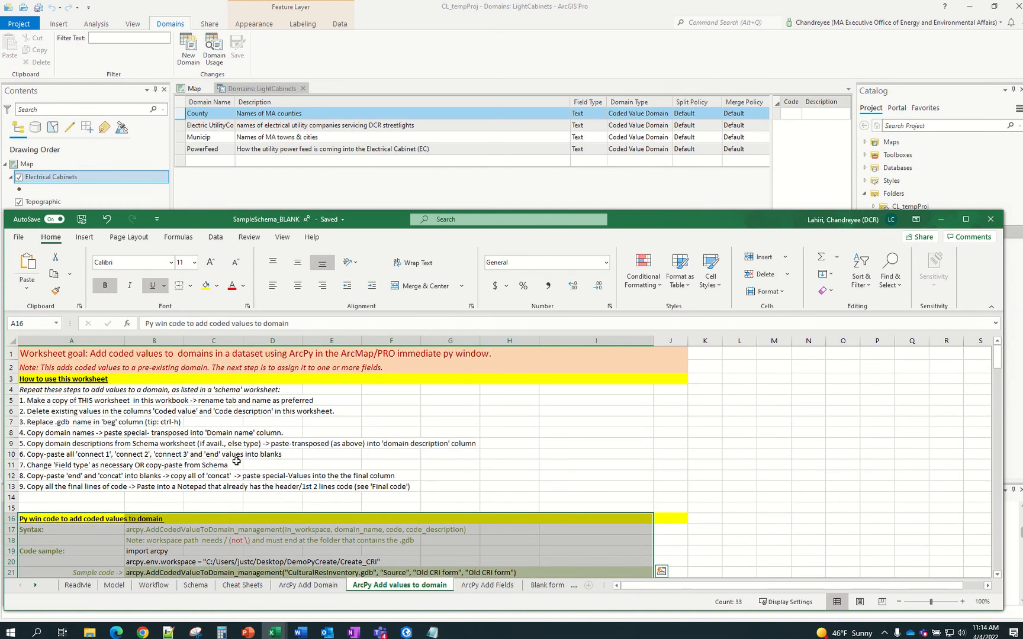
{"action": "scroll", "coordinate": [233, 462], "scroll_direction": "down", "scroll_amount": 2}
{"action": "left_click", "coordinate": [167, 470]}
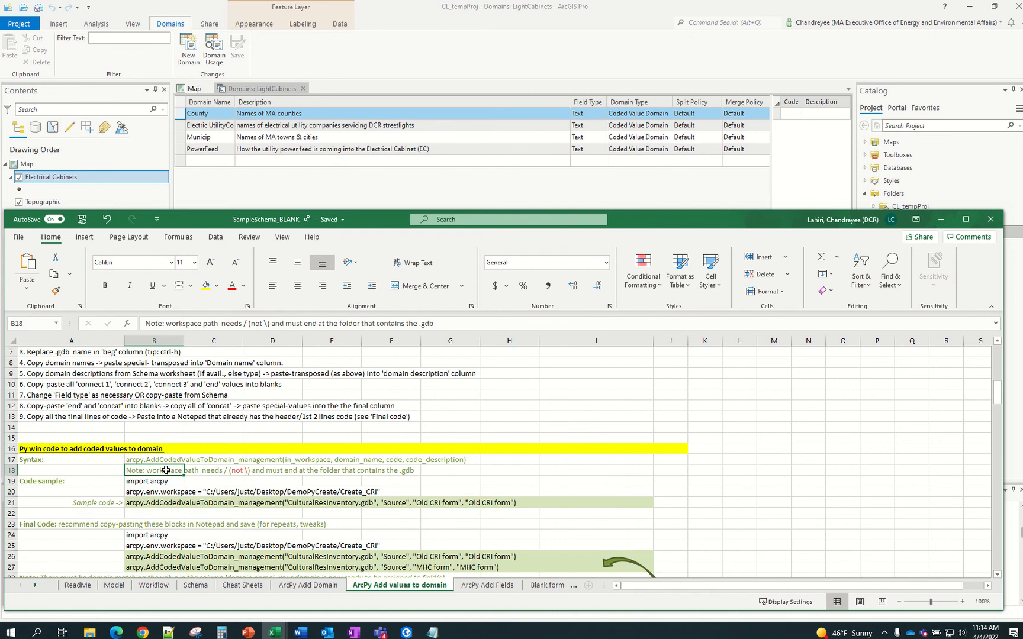
{"action": "scroll", "coordinate": [166, 470], "scroll_direction": "down", "scroll_amount": 1}
{"action": "left_click", "coordinate": [153, 461]}
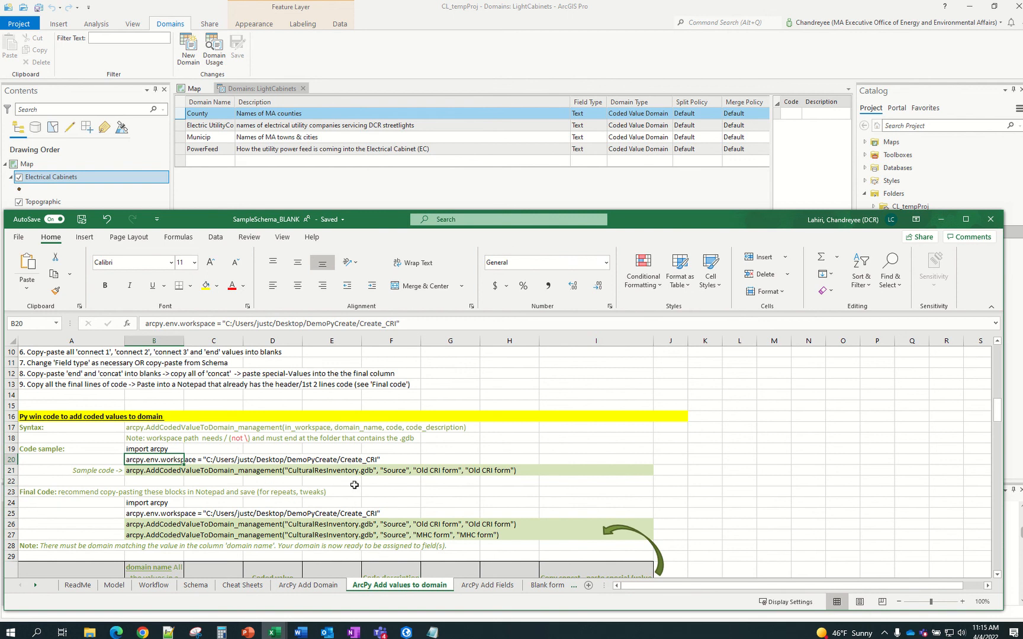
{"action": "left_click", "coordinate": [272, 632]}
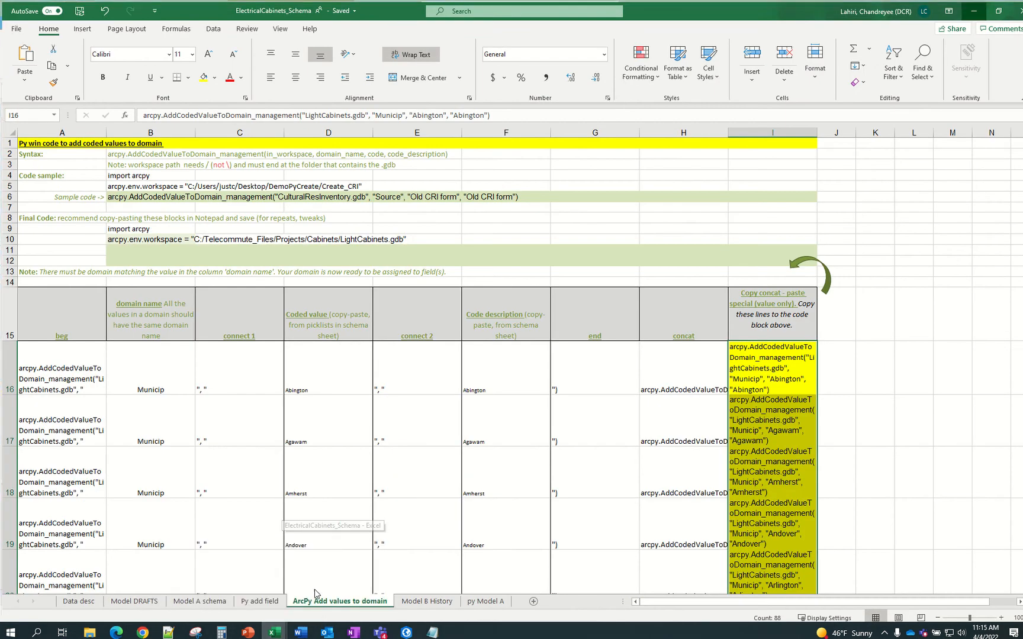
Remove LightCabinets.gdb from B10's workspace path so it ends at the Cabinets folder, then copy B10
{"action": "left_click", "coordinate": [314, 592]}
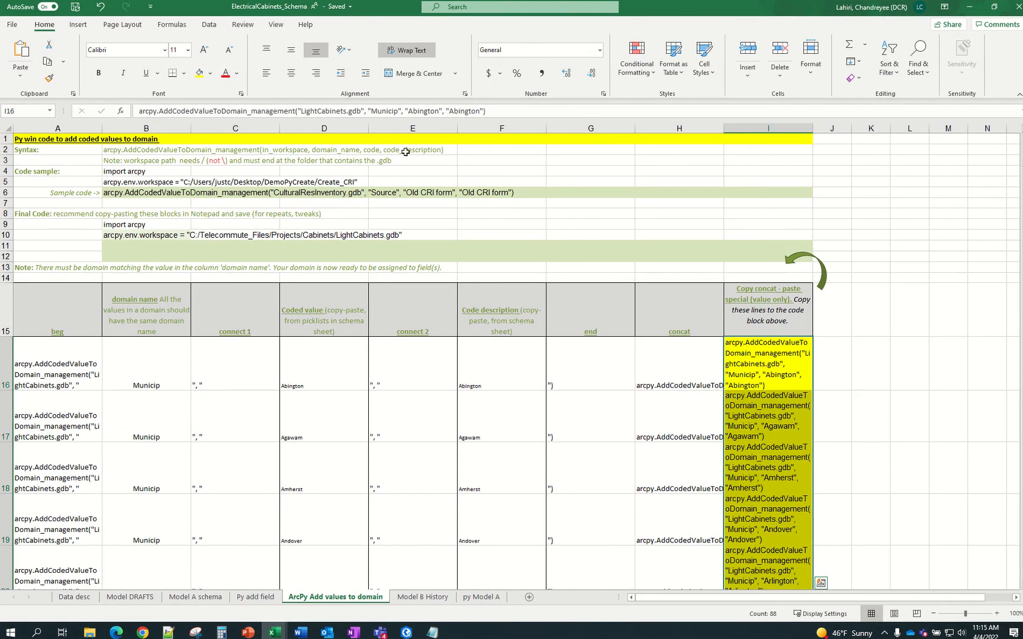
{"action": "left_click", "coordinate": [146, 183]}
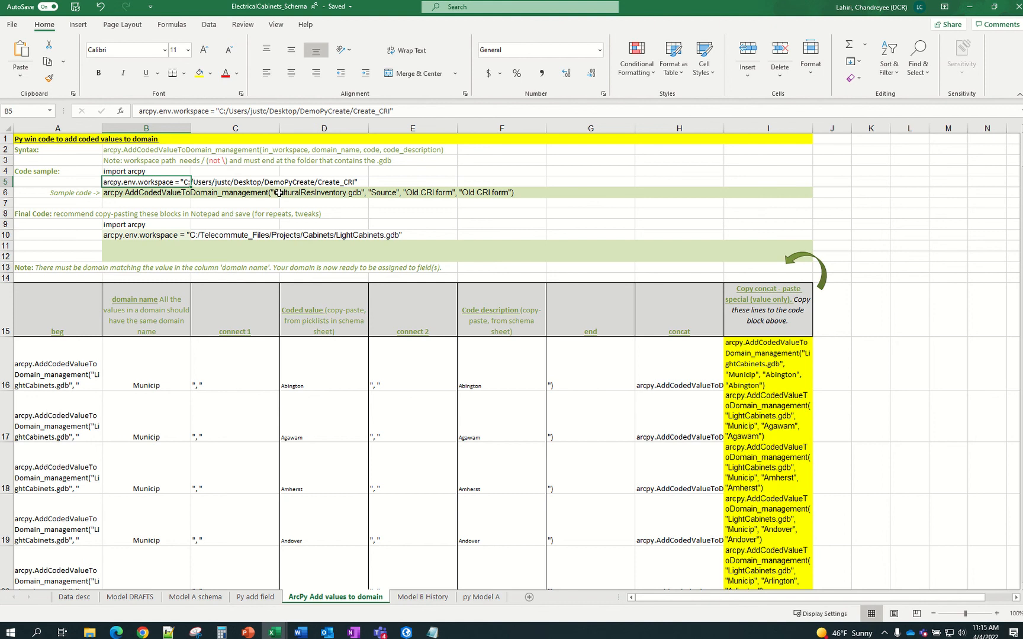
{"action": "left_click", "coordinate": [174, 236]}
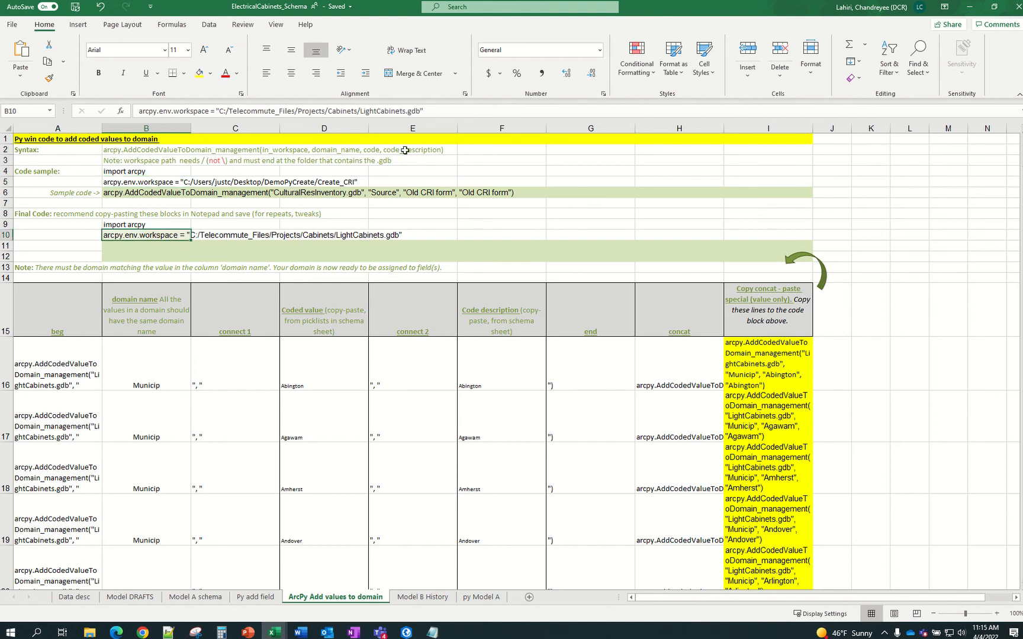
{"action": "left_click_drag", "start_coordinate": [419, 110], "coordinate": [360, 111]}
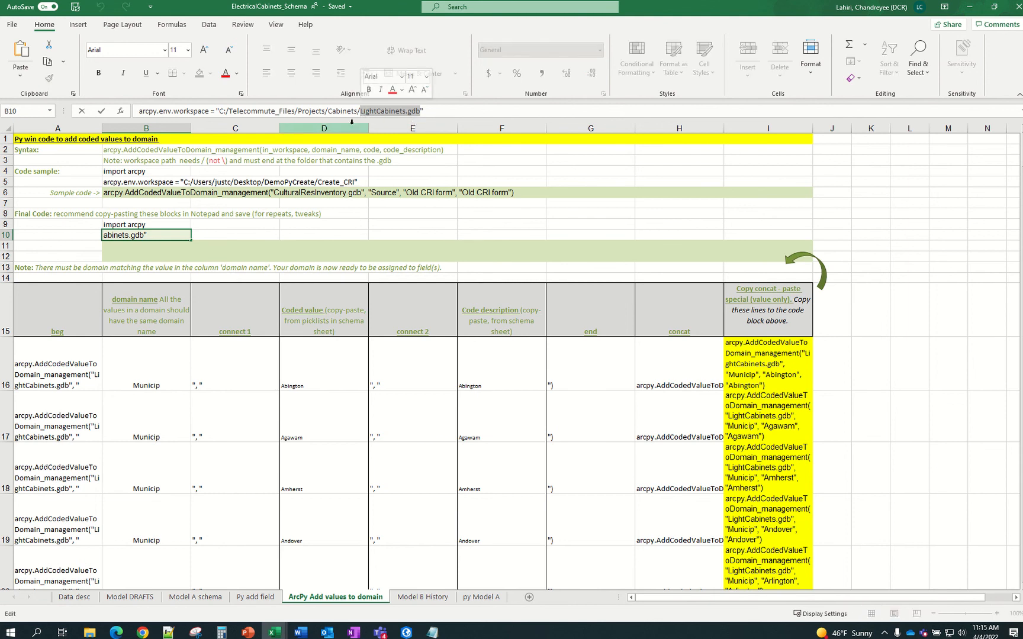
{"action": "key", "text": "BackSpace"}
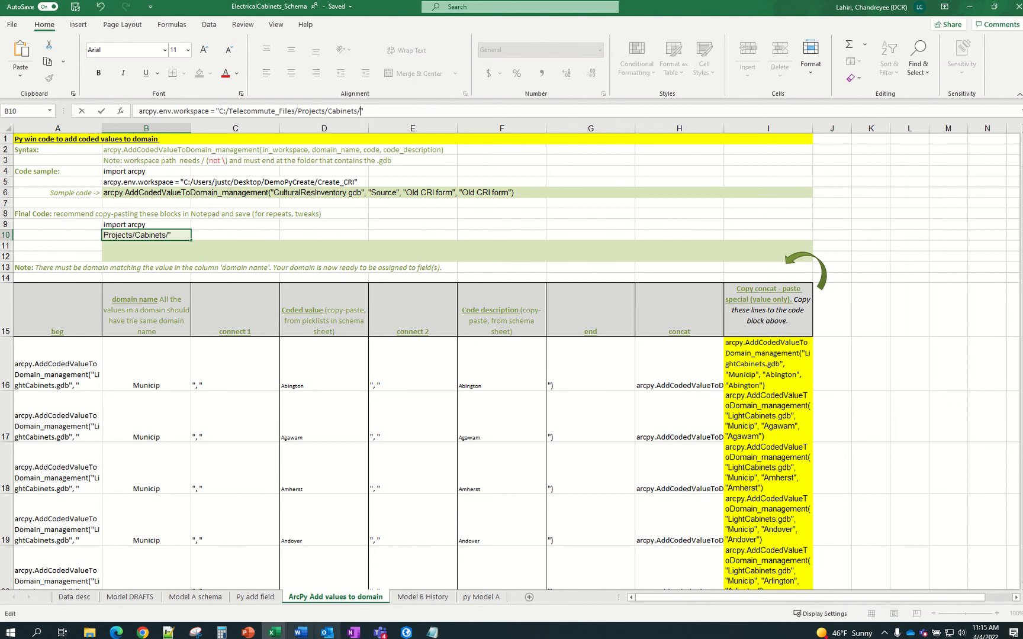
{"action": "left_click", "coordinate": [238, 598]}
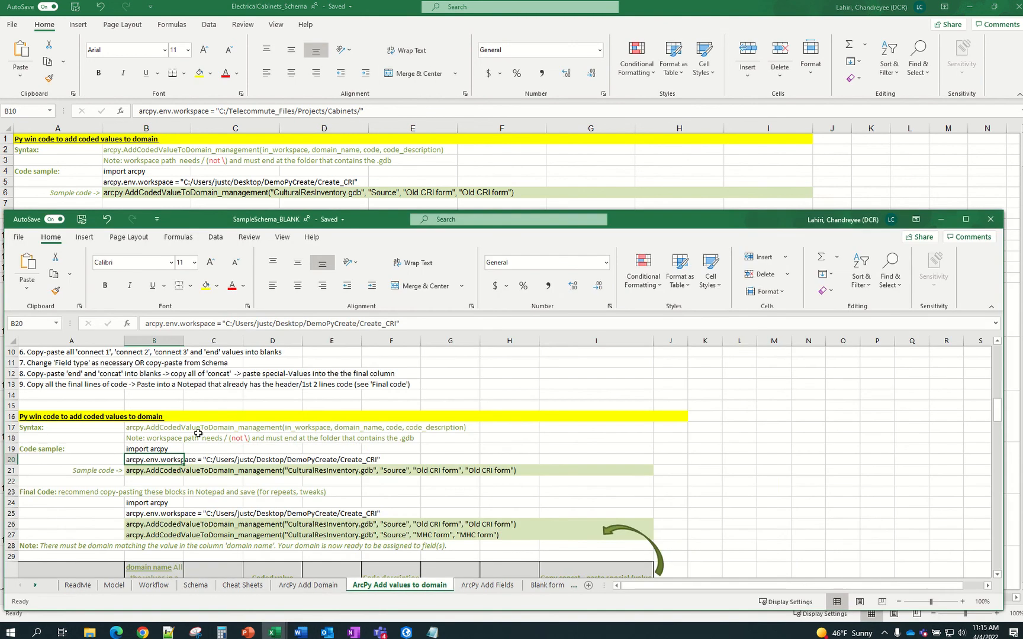
{"action": "scroll", "coordinate": [238, 450], "scroll_direction": "up", "scroll_amount": 2}
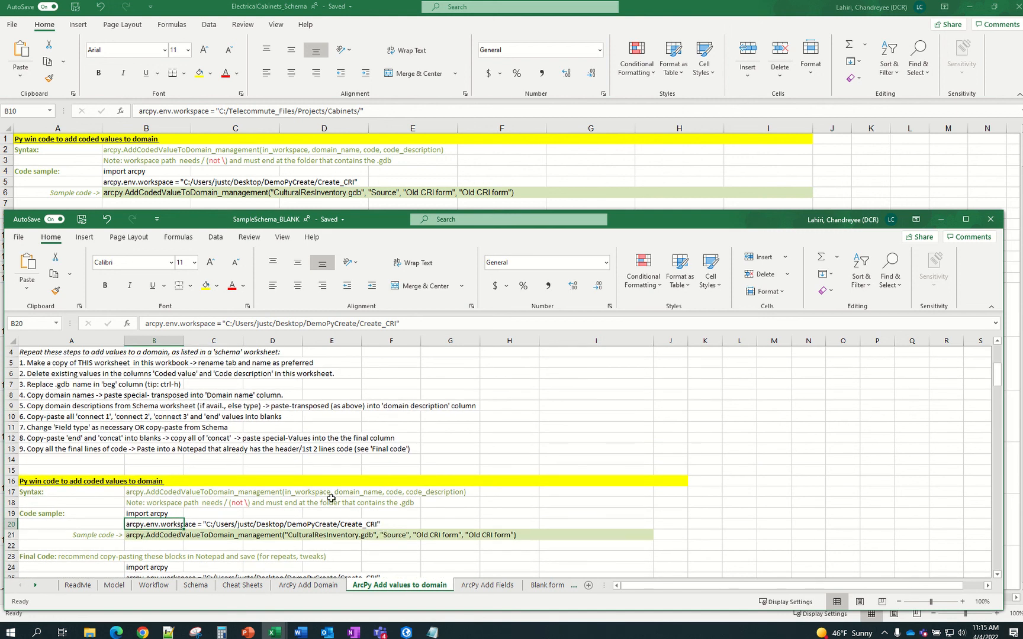
{"action": "left_click", "coordinate": [426, 168]}
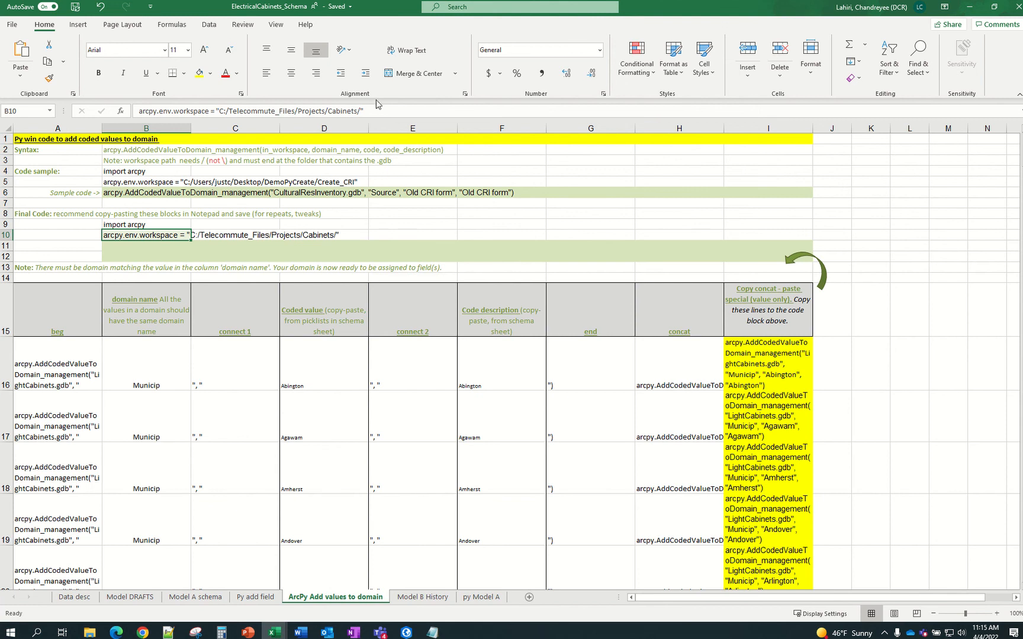
{"action": "left_click", "coordinate": [356, 110]}
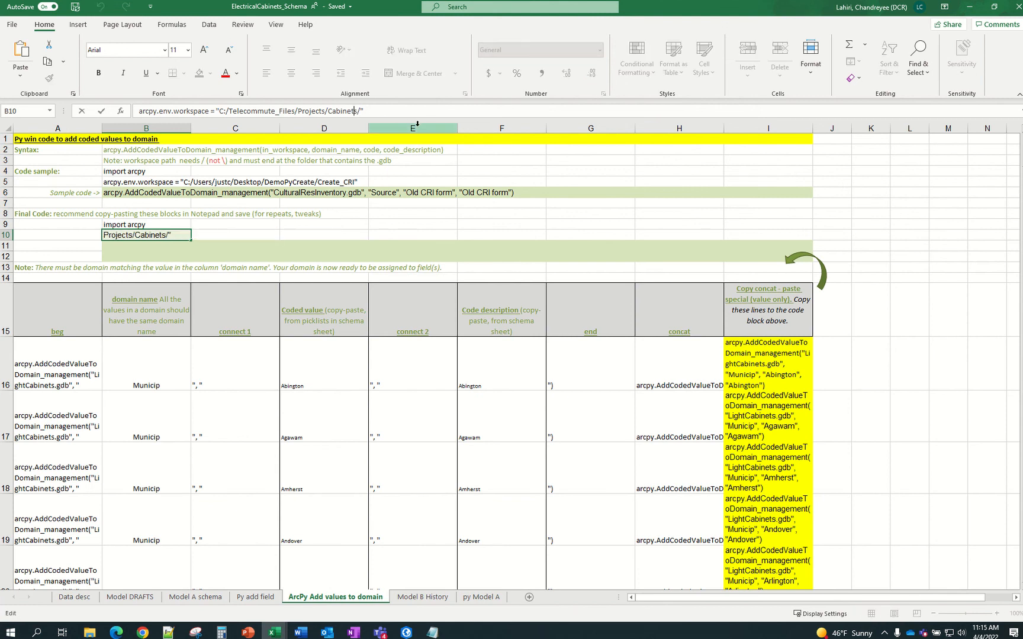
{"action": "key", "text": "Return"}
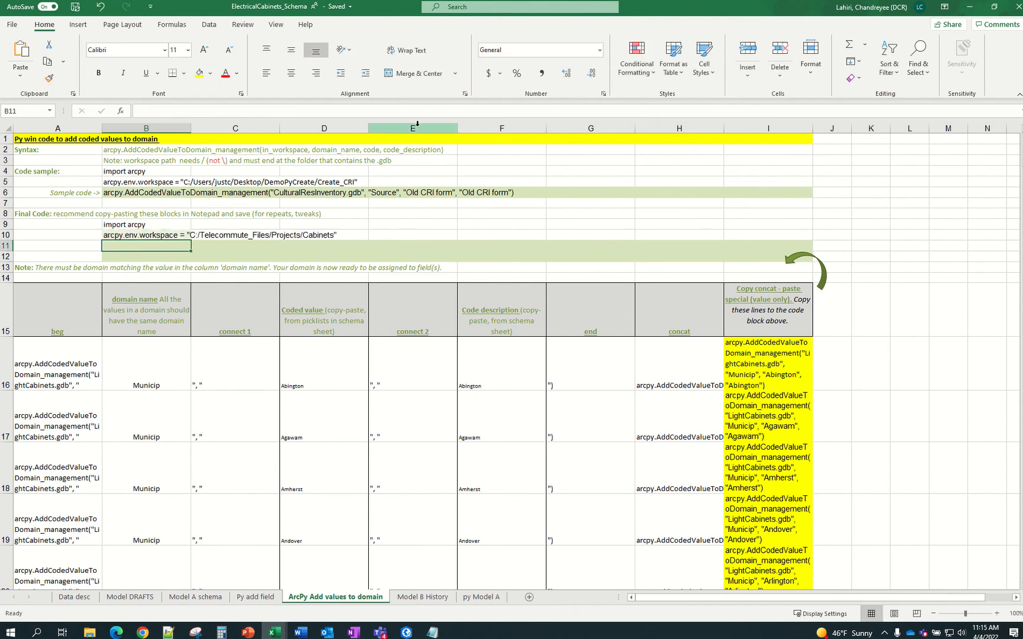
{"action": "key", "text": "Up"}
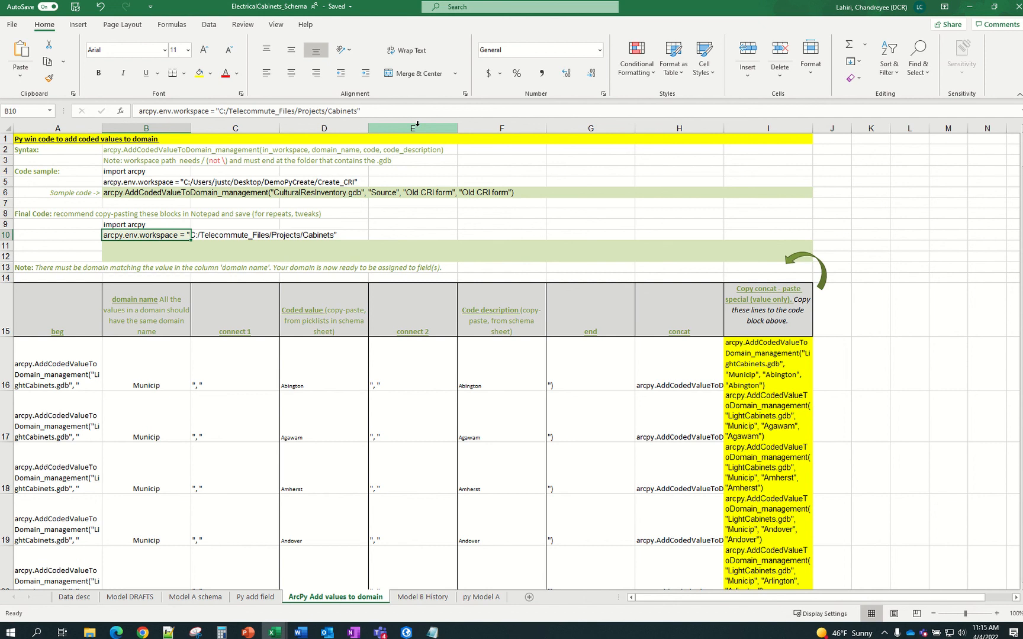
{"action": "key", "text": "ctrl+c"}
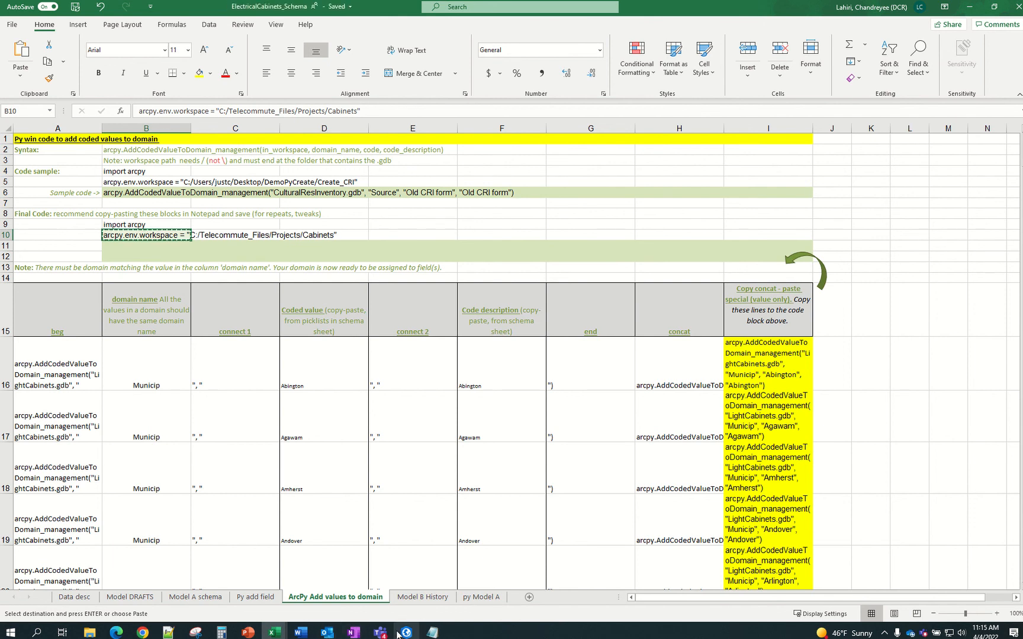
Replace line 2 of Py_addDomMunic with the C:/Telecommute_Files/Projects/Cabinets workspace line and copy the whole script
{"action": "mouse_move", "coordinate": [407, 631]}
{"action": "left_click", "coordinate": [434, 572]}
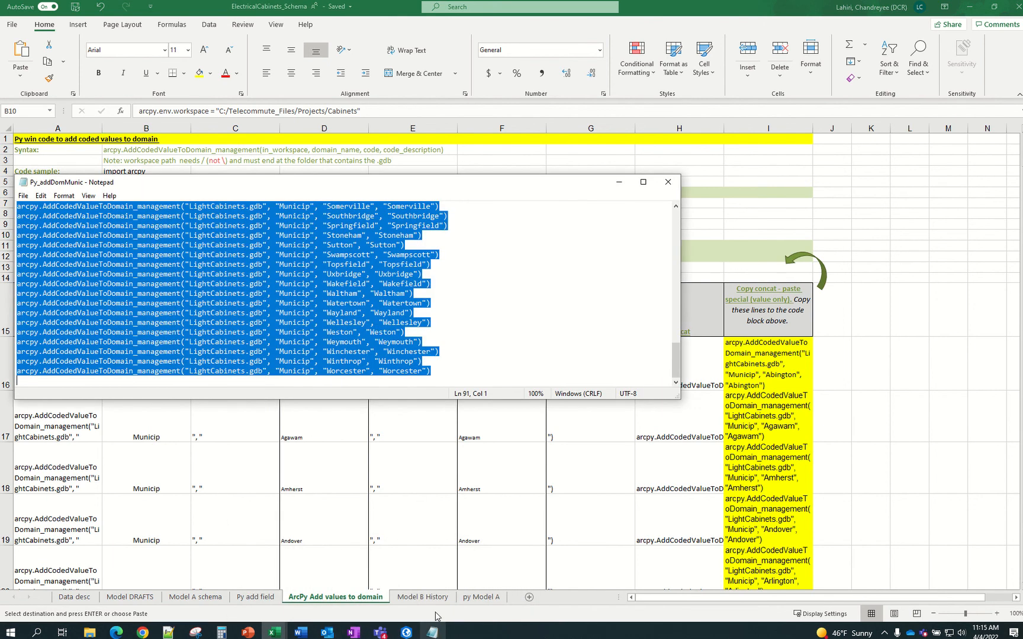
{"action": "left_click", "coordinate": [341, 225]}
{"action": "scroll", "coordinate": [342, 241], "scroll_direction": "up", "scroll_amount": 20}
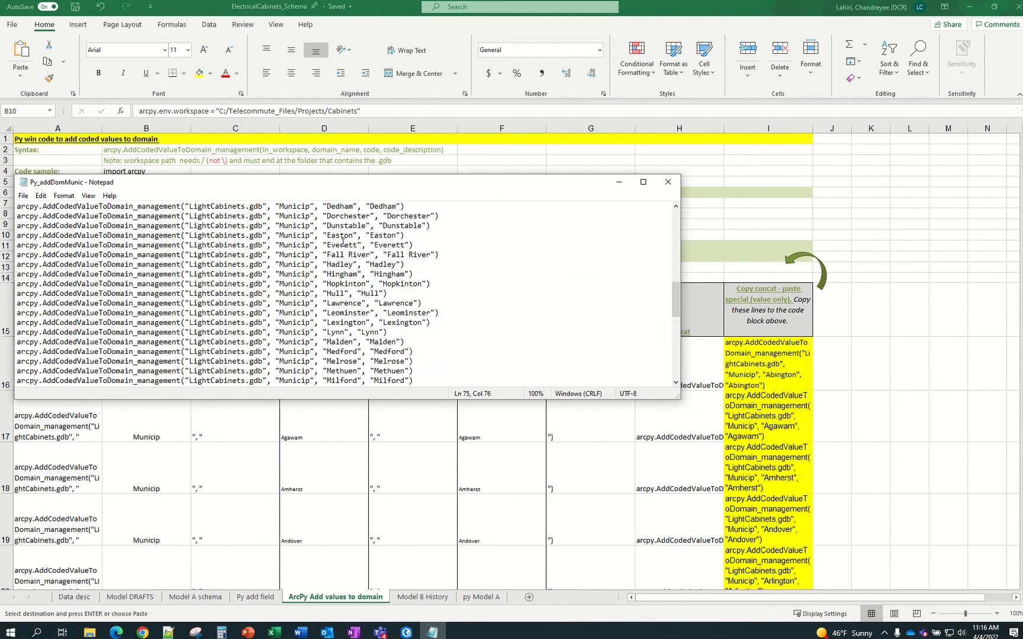
{"action": "left_click_drag", "start_coordinate": [374, 215], "coordinate": [18, 216]}
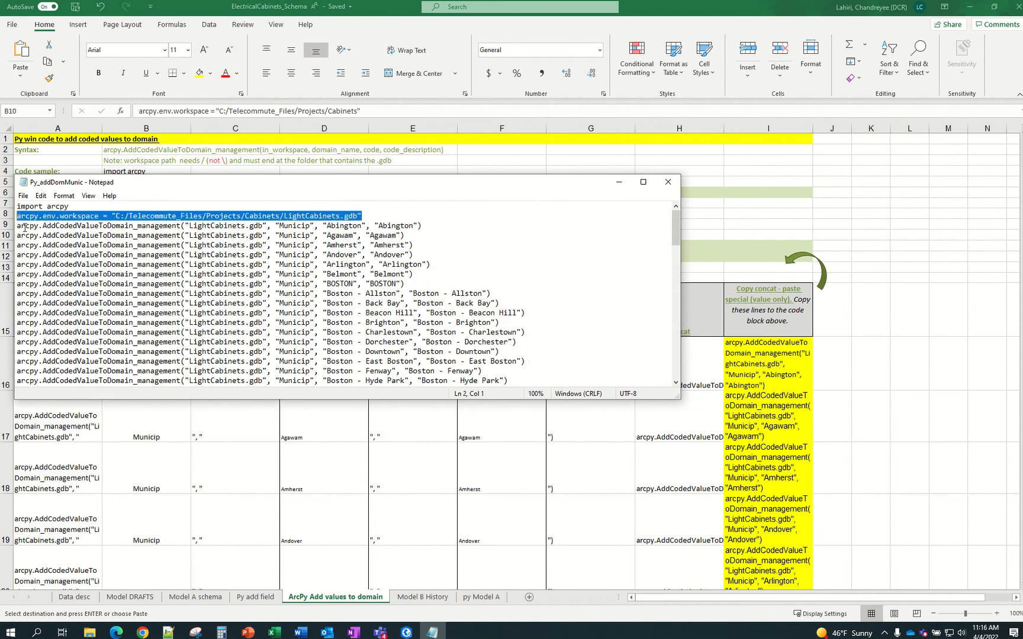
{"action": "key", "text": "ctrl+v"}
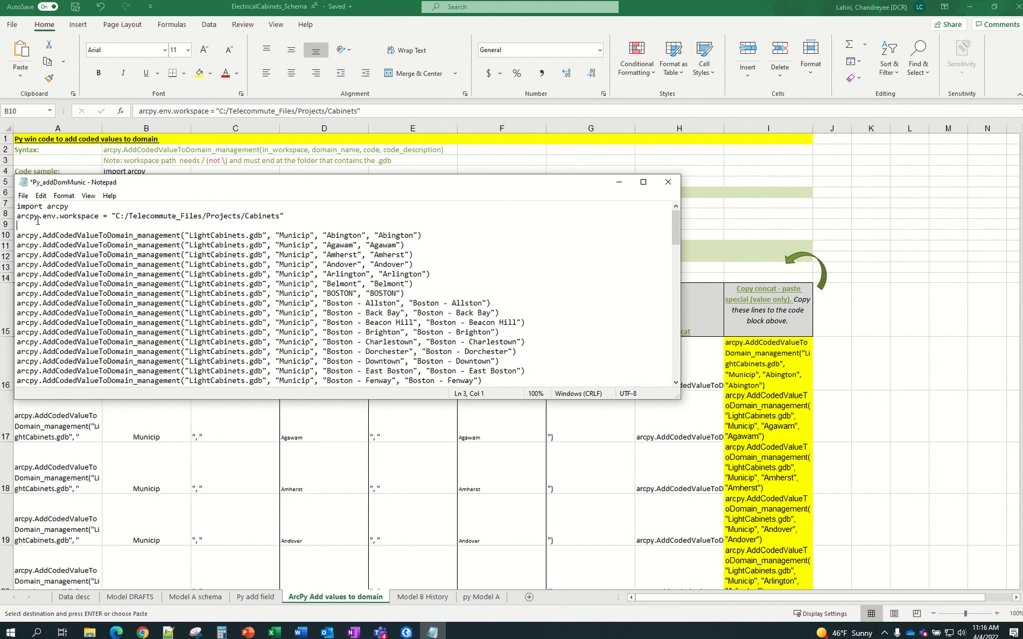
{"action": "key", "text": "Delete"}
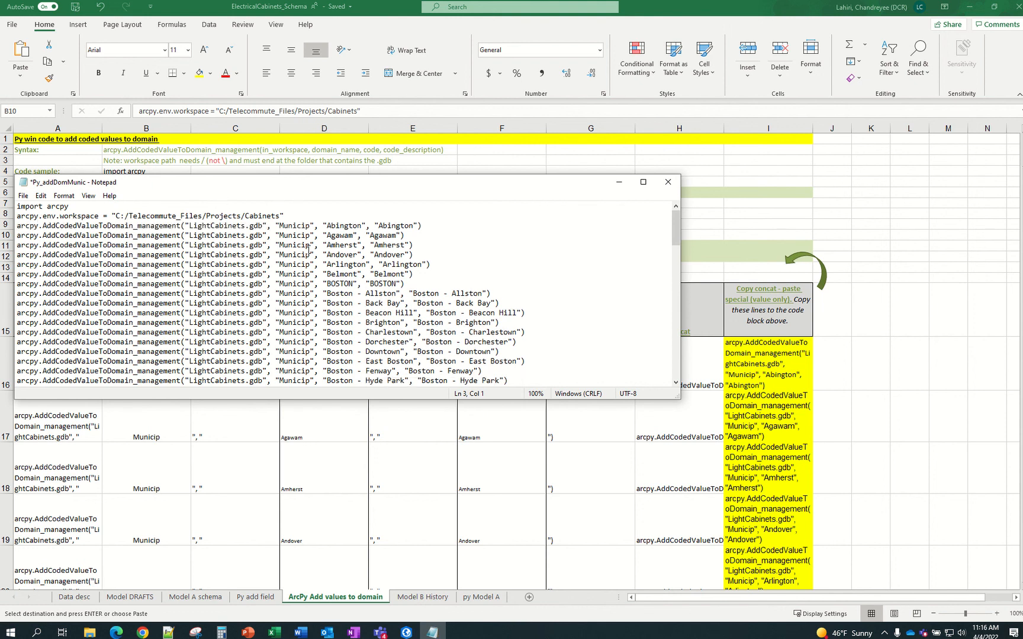
{"action": "key", "text": "ctrl+a"}
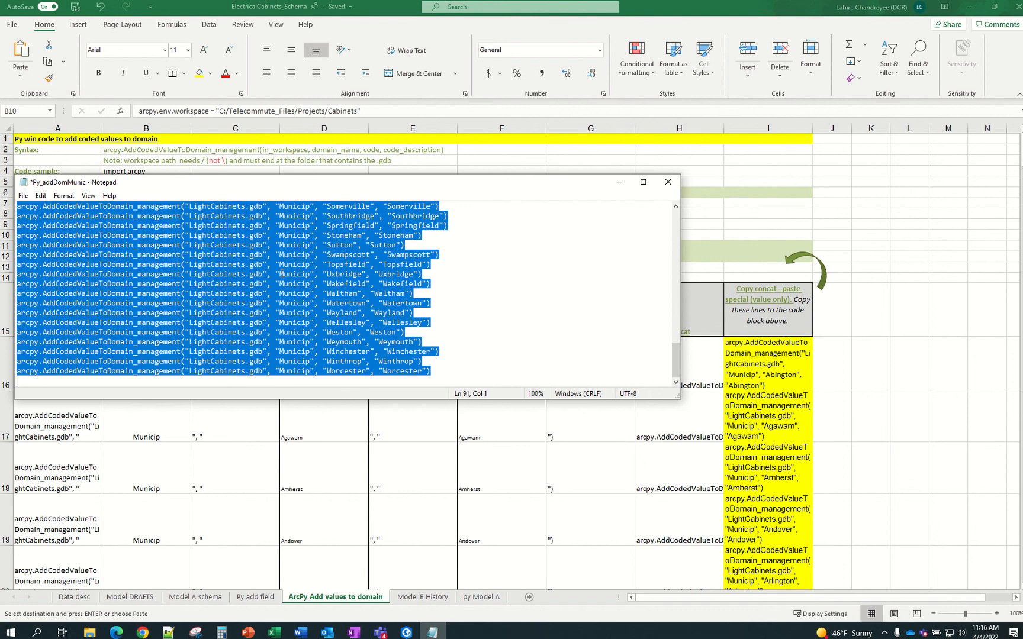
{"action": "key", "text": "ctrl+c"}
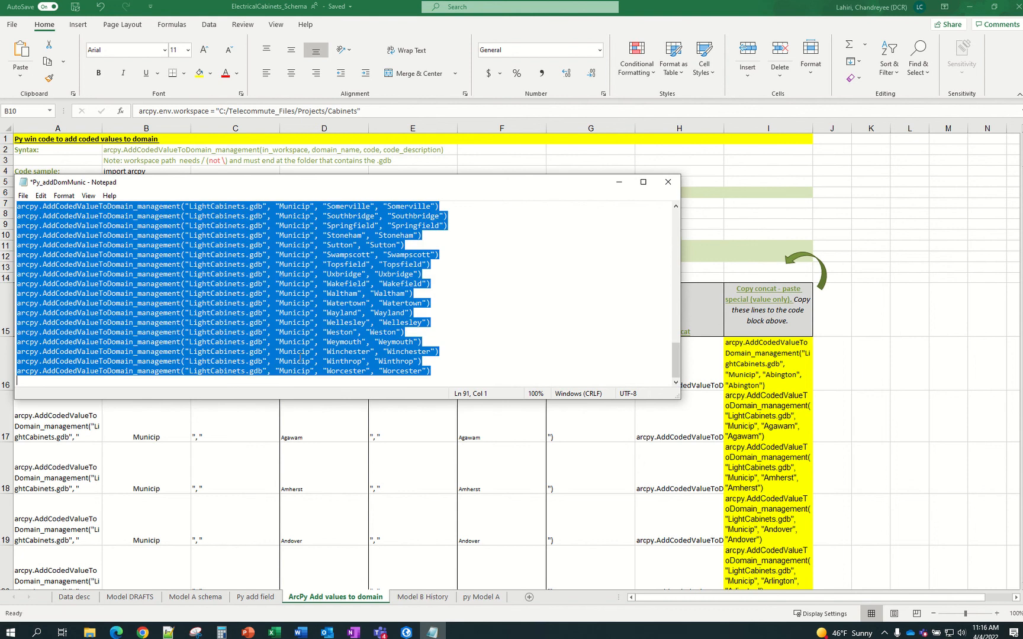
Paste the corrected Py_addDomMunic script into ArcGIS Pro's Python window and run it
{"action": "left_click", "coordinate": [406, 632]}
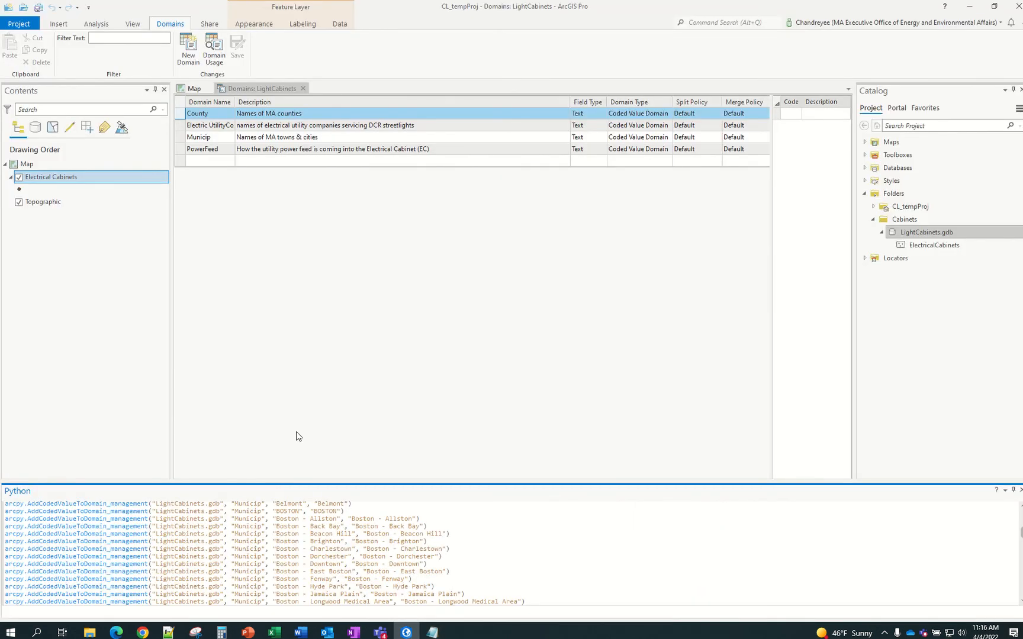
{"action": "left_click", "coordinate": [357, 610]}
{"action": "key", "text": "ctrl+v"}
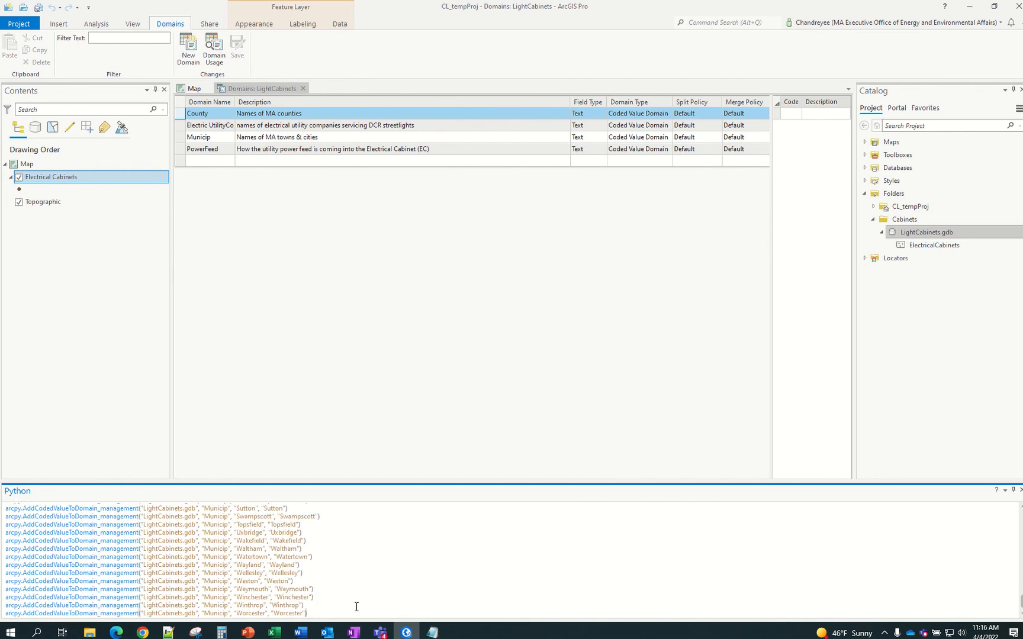
{"action": "key", "text": "Return"}
{"action": "key", "text": "Return"}
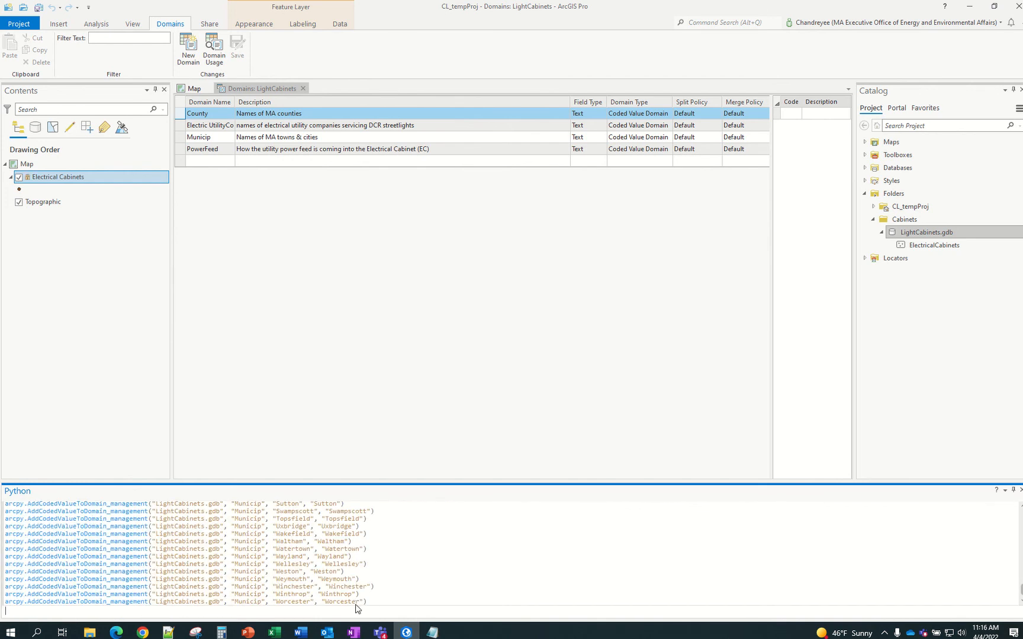
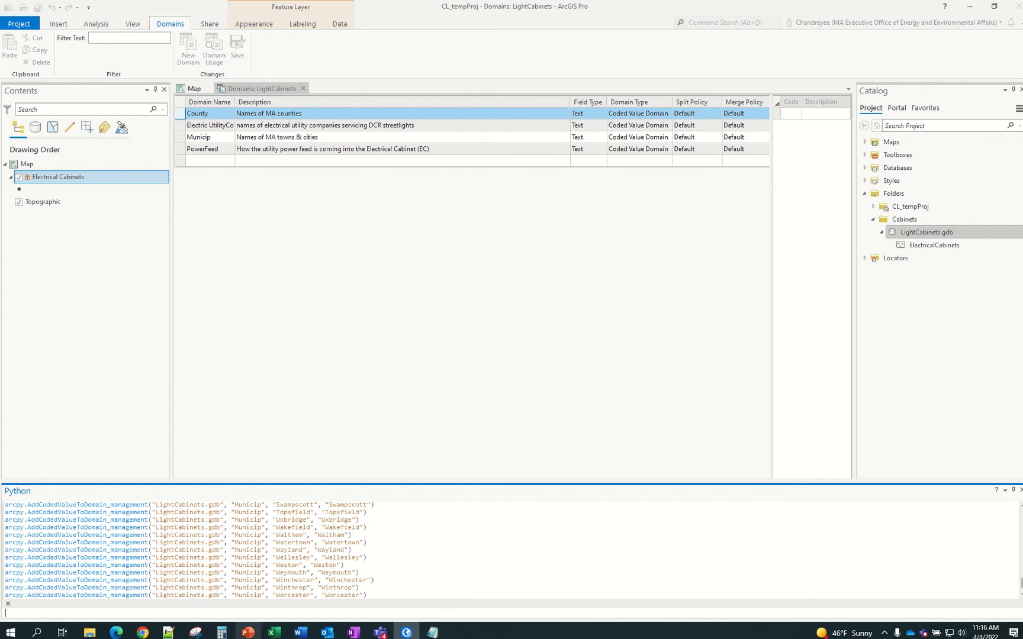
In ElectricalCabinets_Schema, check the domain name on the last Municip row
{"action": "mouse_move", "coordinate": [271, 635]}
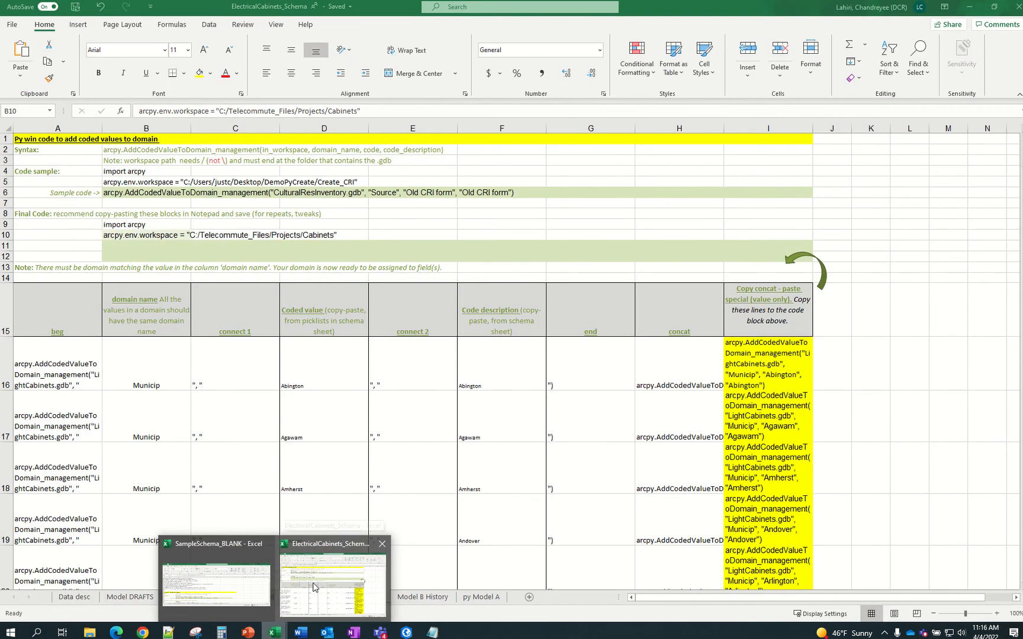
{"action": "left_click", "coordinate": [312, 583]}
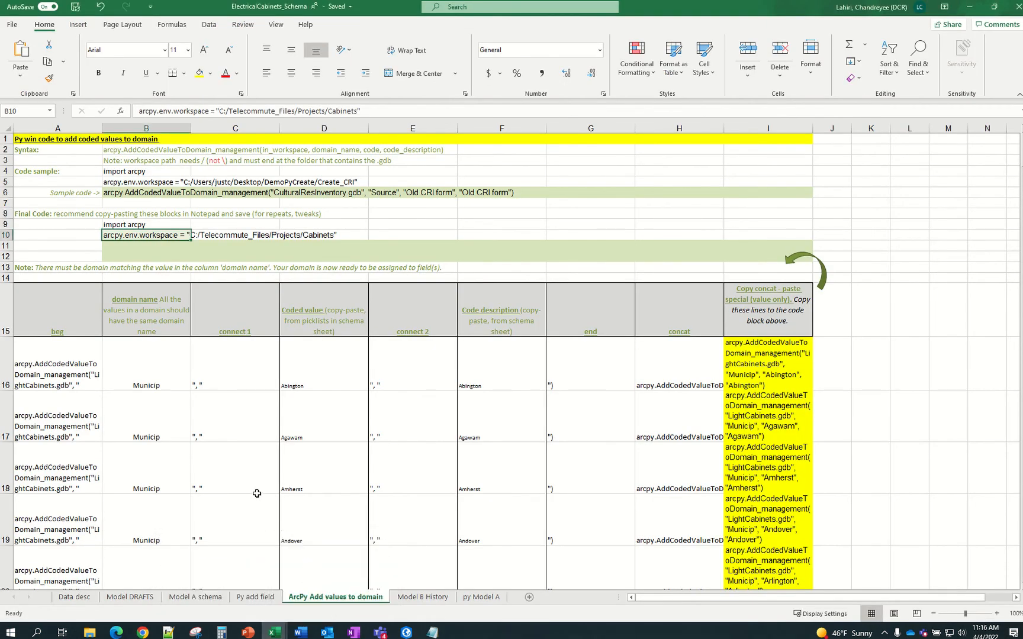
{"action": "scroll", "coordinate": [241, 480], "scroll_direction": "down", "scroll_amount": 10}
{"action": "scroll", "coordinate": [242, 480], "scroll_direction": "down", "scroll_amount": 9}
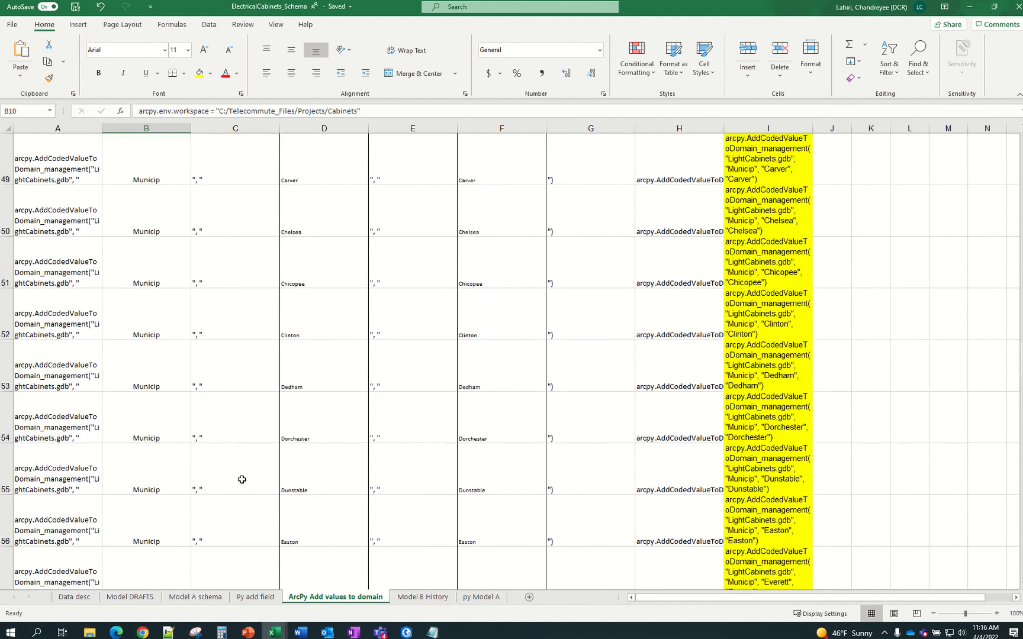
{"action": "scroll", "coordinate": [113, 482], "scroll_direction": "down", "scroll_amount": 11}
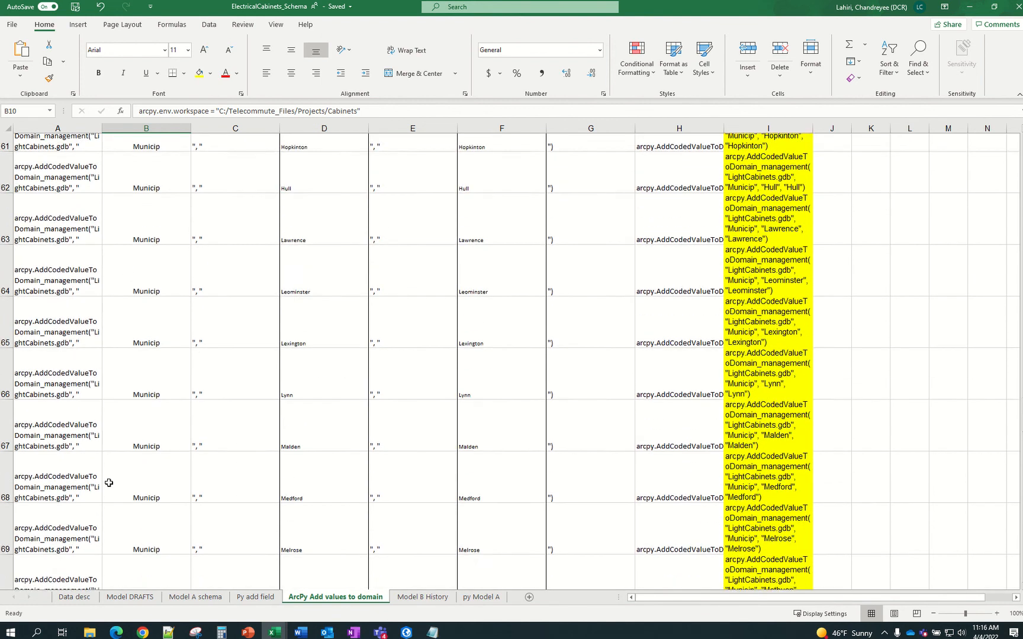
{"action": "scroll", "coordinate": [117, 481], "scroll_direction": "down", "scroll_amount": 4}
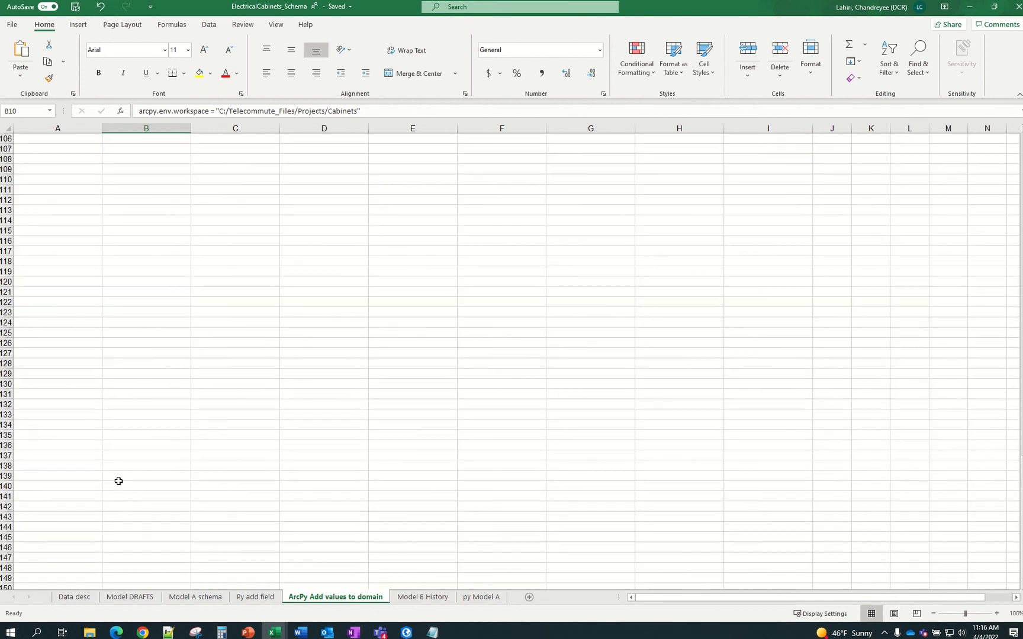
{"action": "scroll", "coordinate": [124, 484], "scroll_direction": "up", "scroll_amount": 3}
{"action": "left_click", "coordinate": [154, 492]}
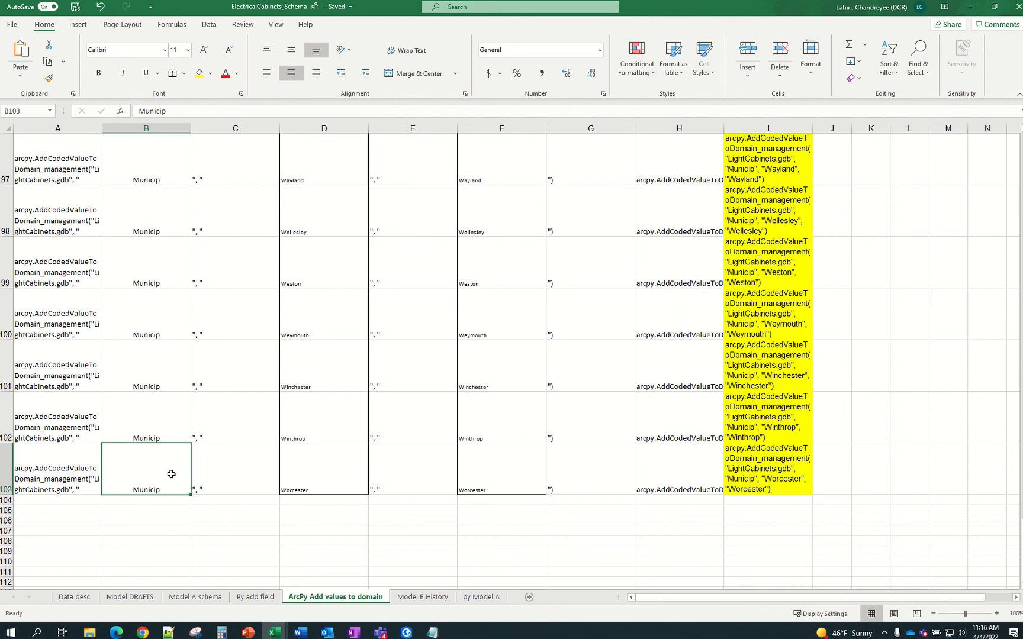
Copy the County heading from E9 on Model A schema and select B104, cancelling a stray entry
{"action": "left_click", "coordinate": [253, 599]}
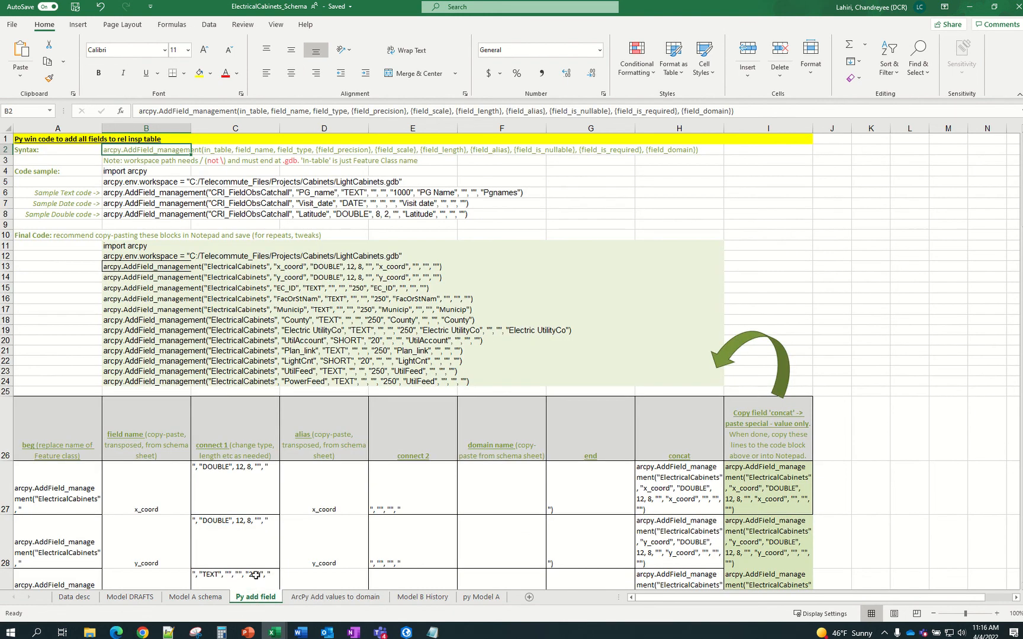
{"action": "left_click", "coordinate": [218, 598]}
{"action": "scroll", "coordinate": [298, 412], "scroll_direction": "down", "scroll_amount": 8}
{"action": "scroll", "coordinate": [299, 412], "scroll_direction": "up", "scroll_amount": 11}
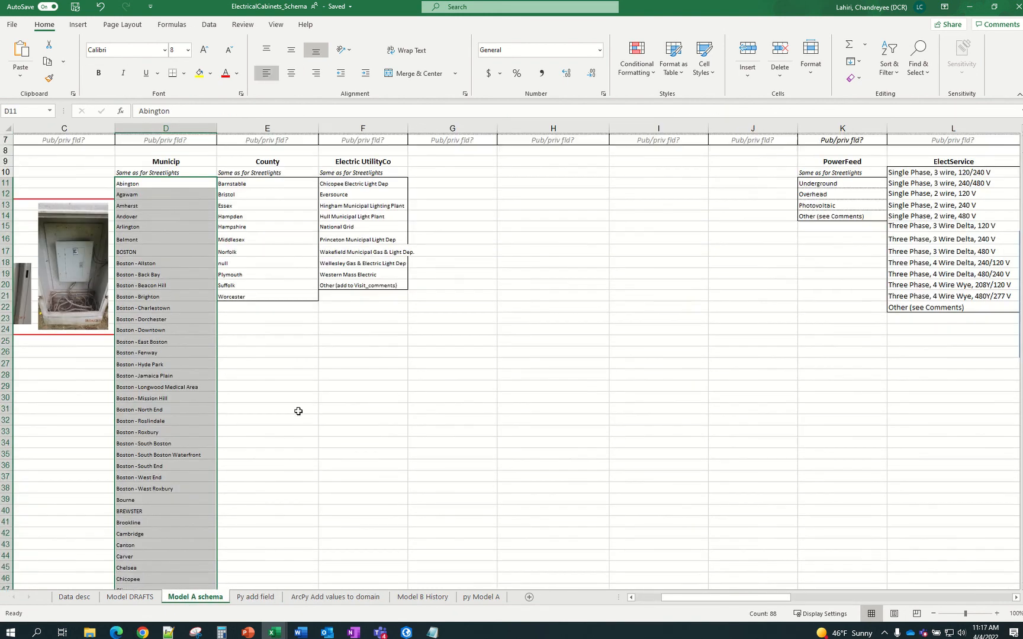
{"action": "left_click", "coordinate": [270, 301]}
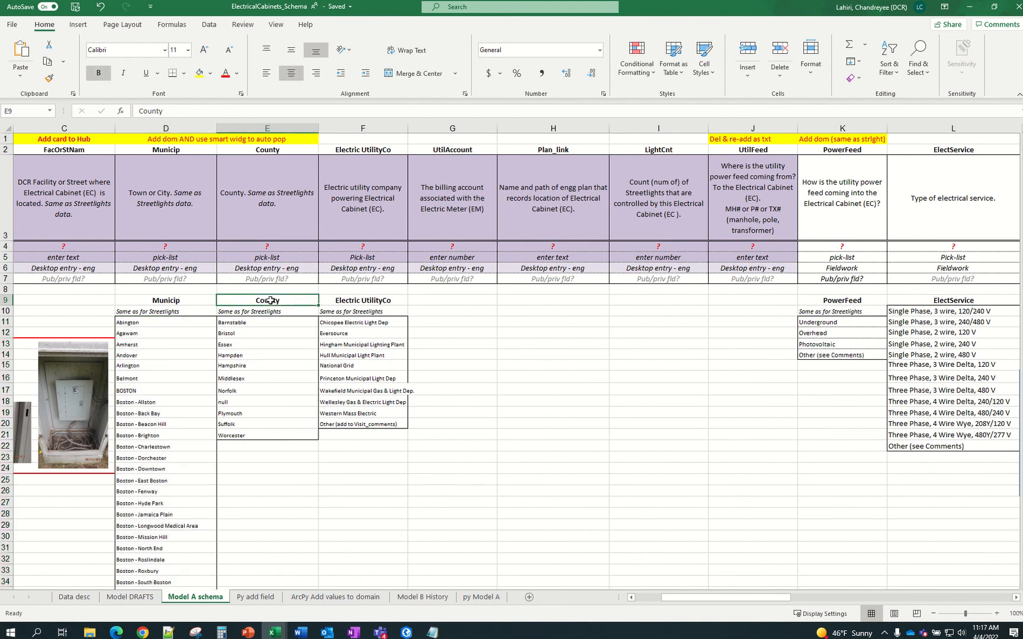
{"action": "key", "text": "ctrl+c"}
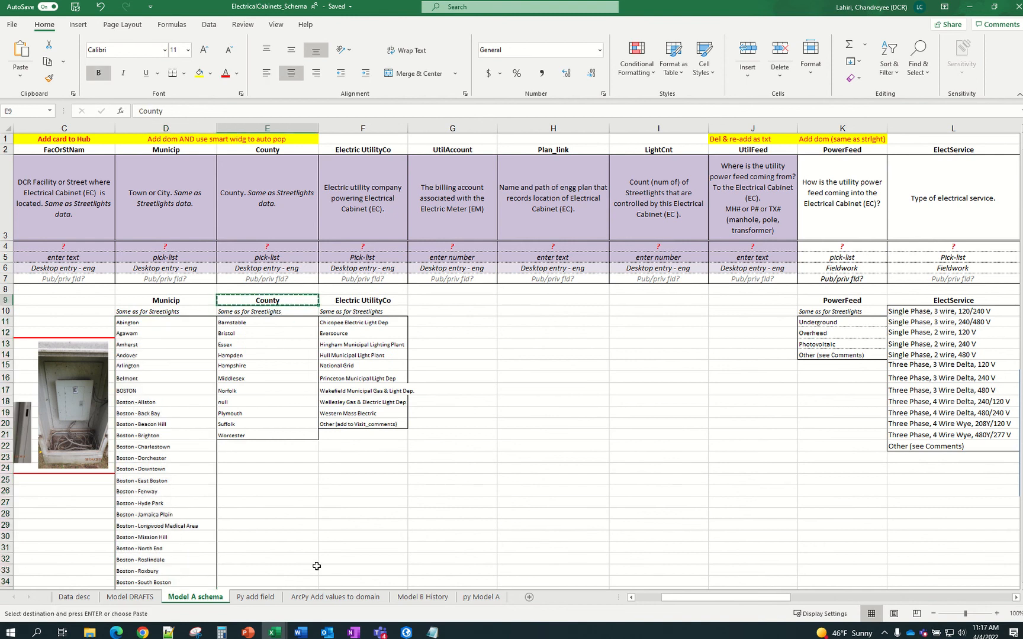
{"action": "left_click", "coordinate": [333, 597]}
{"action": "left_click", "coordinate": [152, 501]}
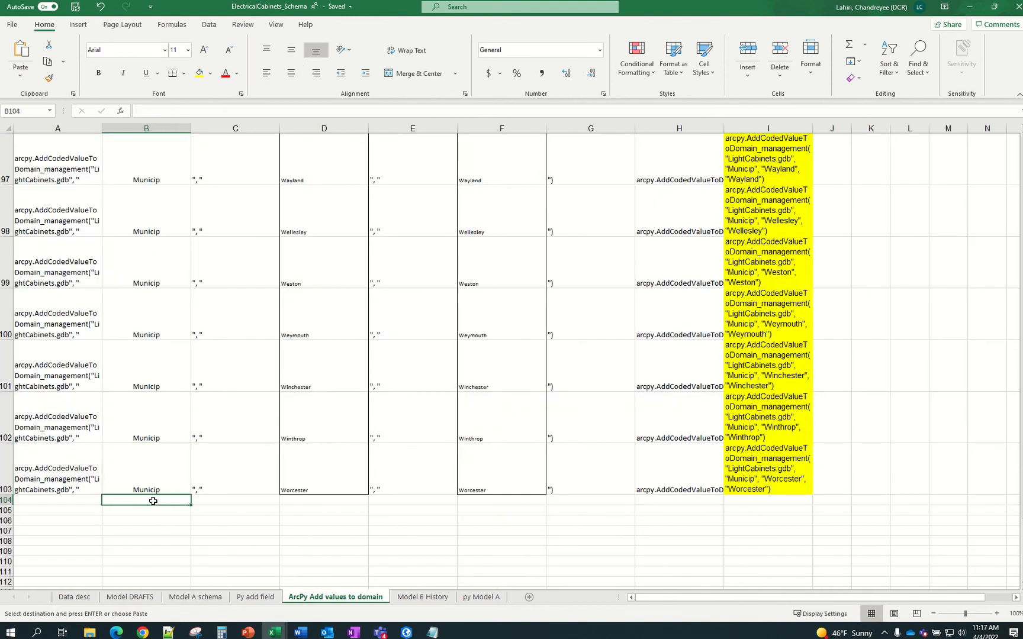
{"action": "type", "text": "-"}
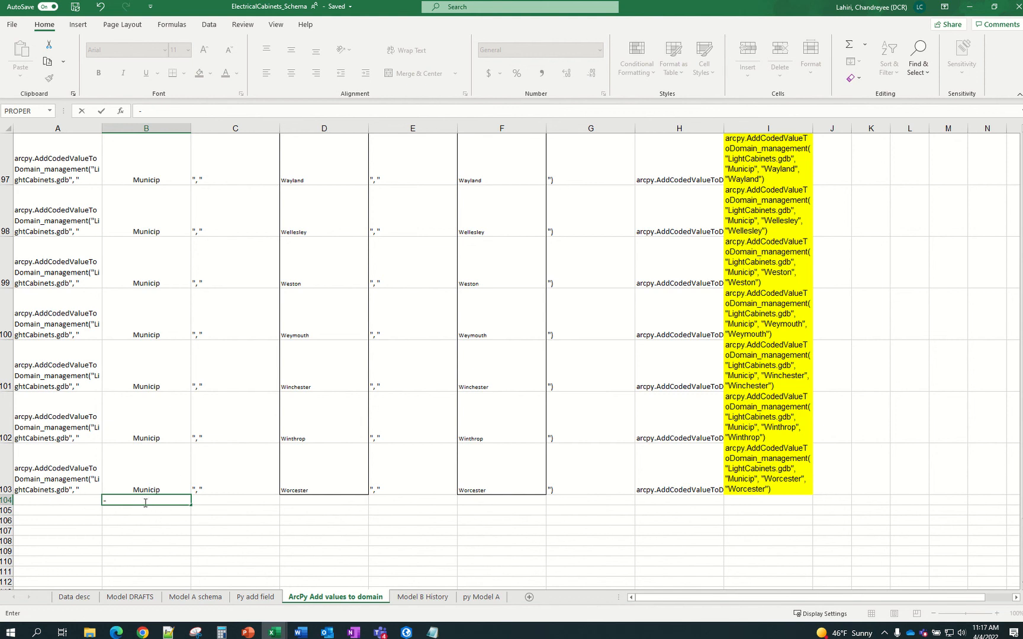
{"action": "key", "text": "Escape"}
Copy County again and paste it into B104 on the ArcPy Add values to domain sheet
{"action": "left_click", "coordinate": [177, 470]}
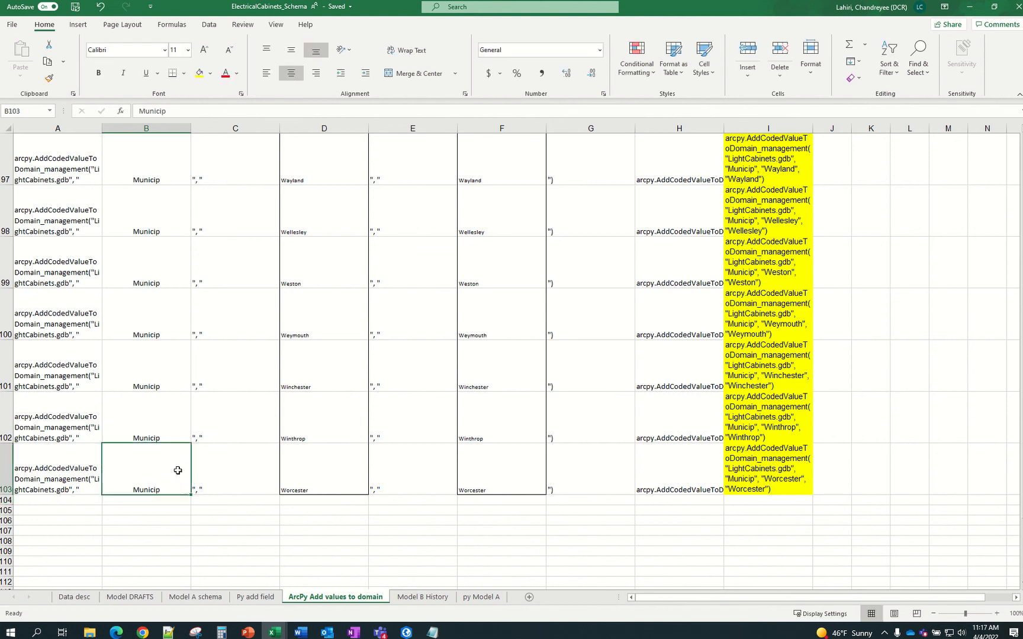
{"action": "left_click", "coordinate": [254, 598]}
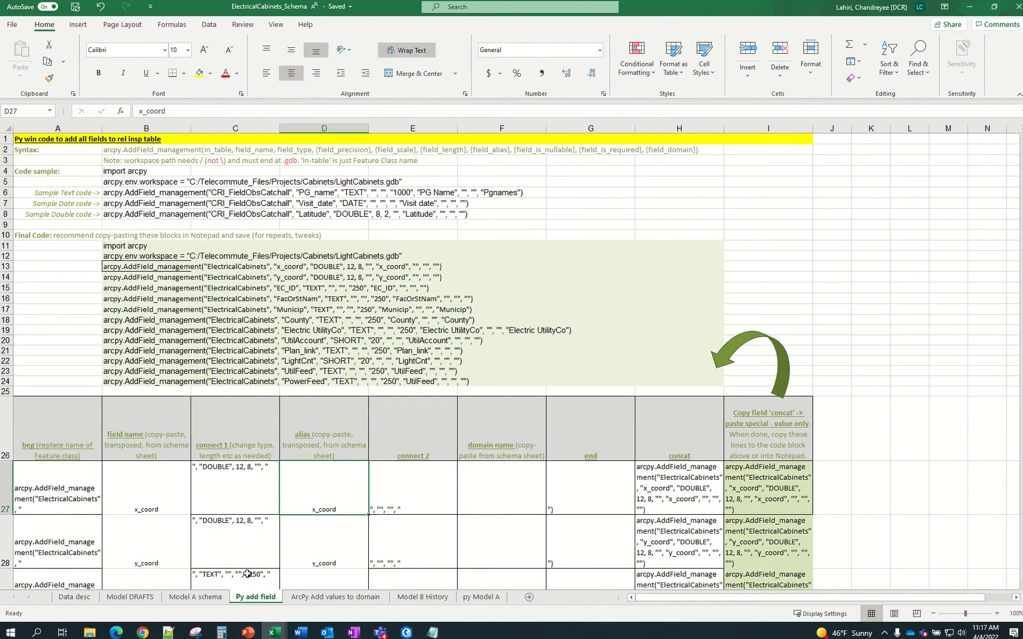
{"action": "left_click", "coordinate": [196, 597]}
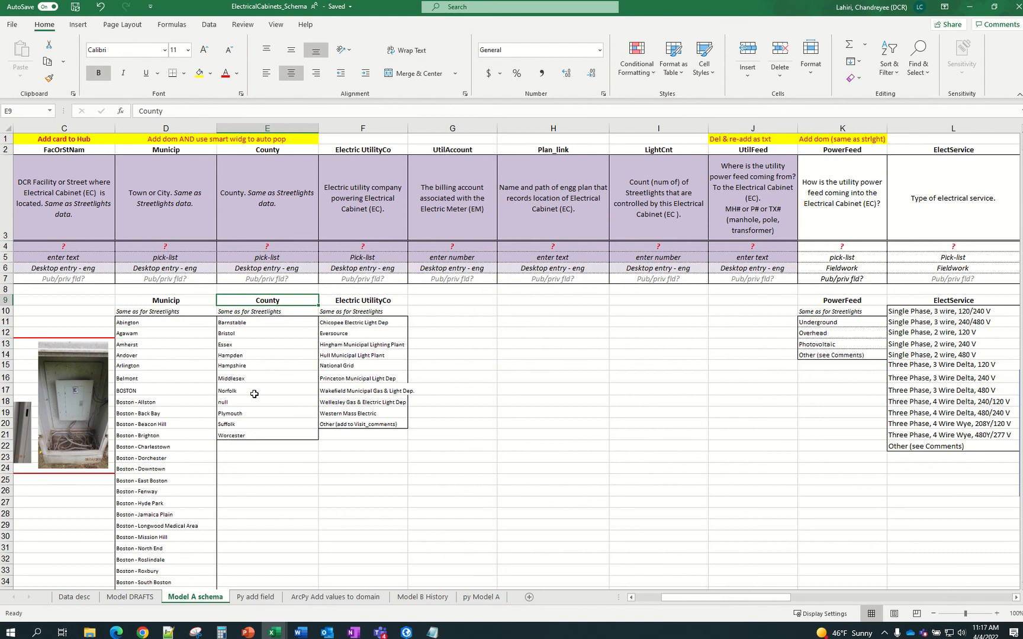
{"action": "key", "text": "ctrl+c"}
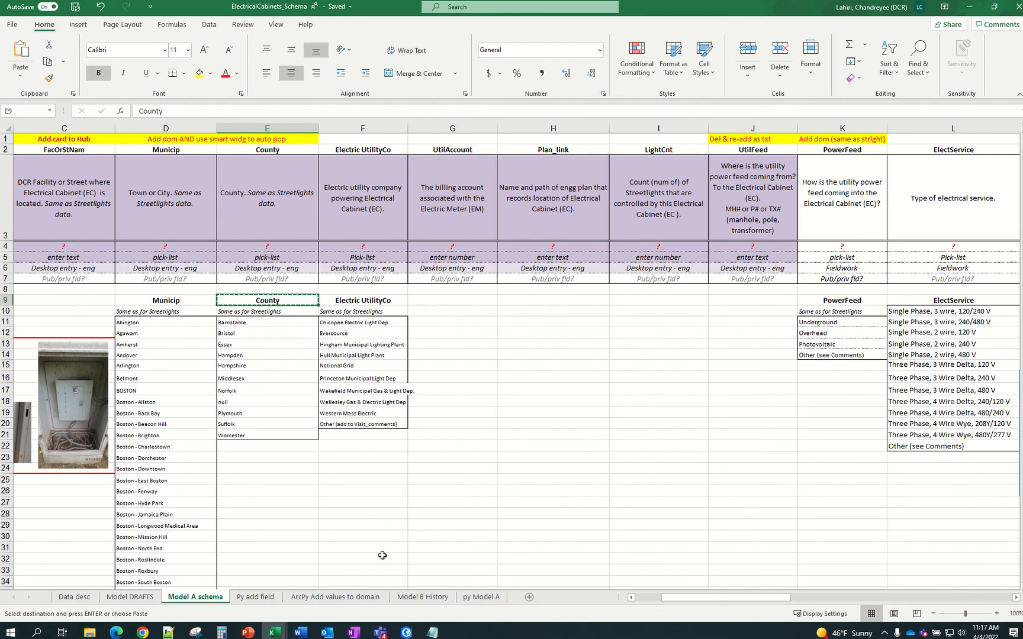
{"action": "left_click", "coordinate": [312, 597]}
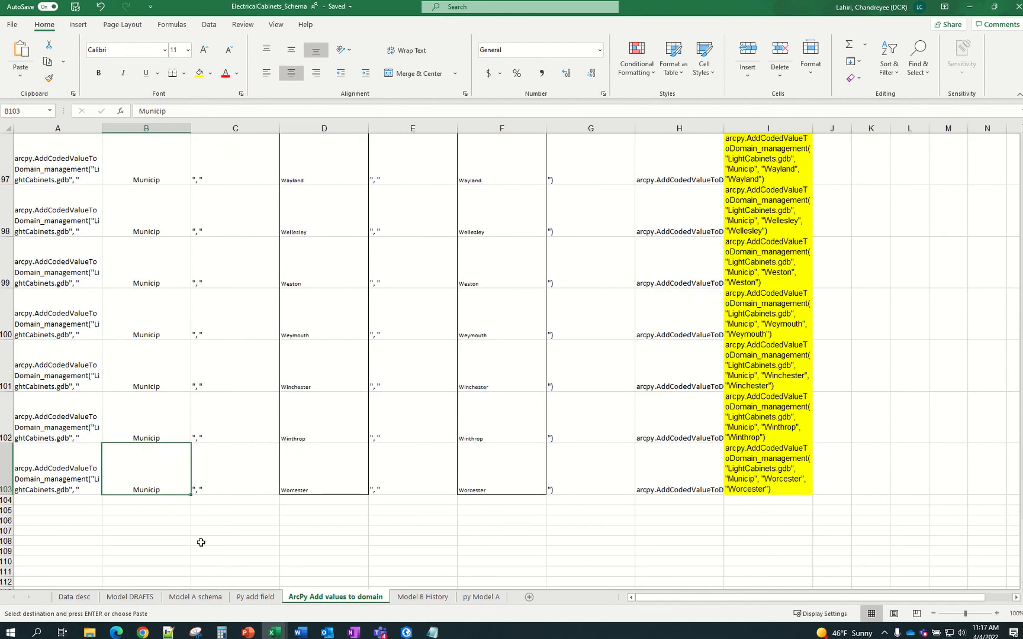
{"action": "left_click", "coordinate": [151, 501]}
{"action": "key", "text": "ctrl+v"}
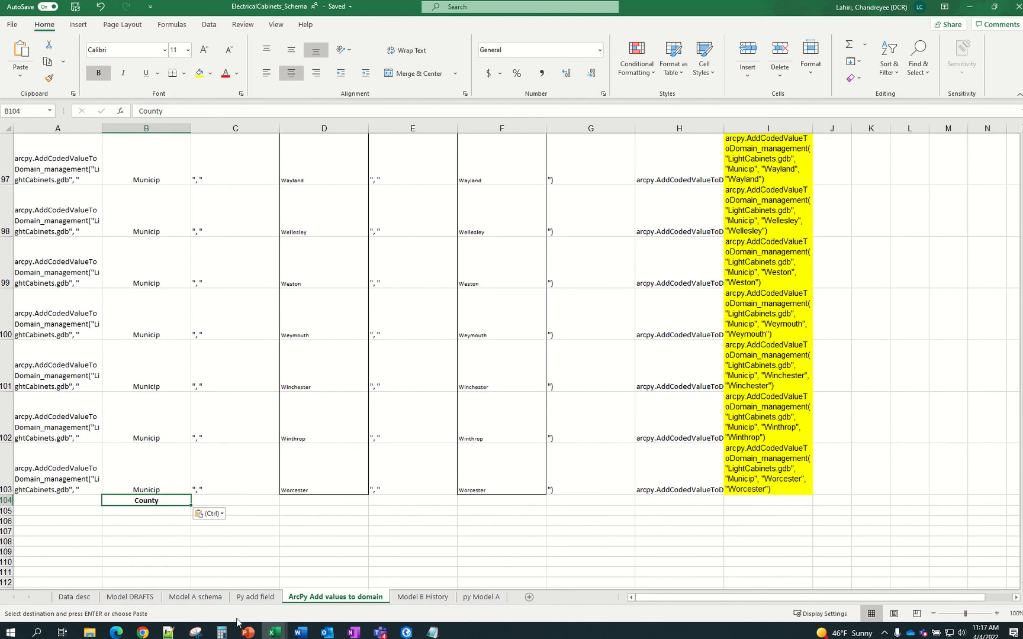
Paste the county names Barnstable through Worcester into D104 as codes and F104 as descriptions
{"action": "left_click", "coordinate": [204, 597]}
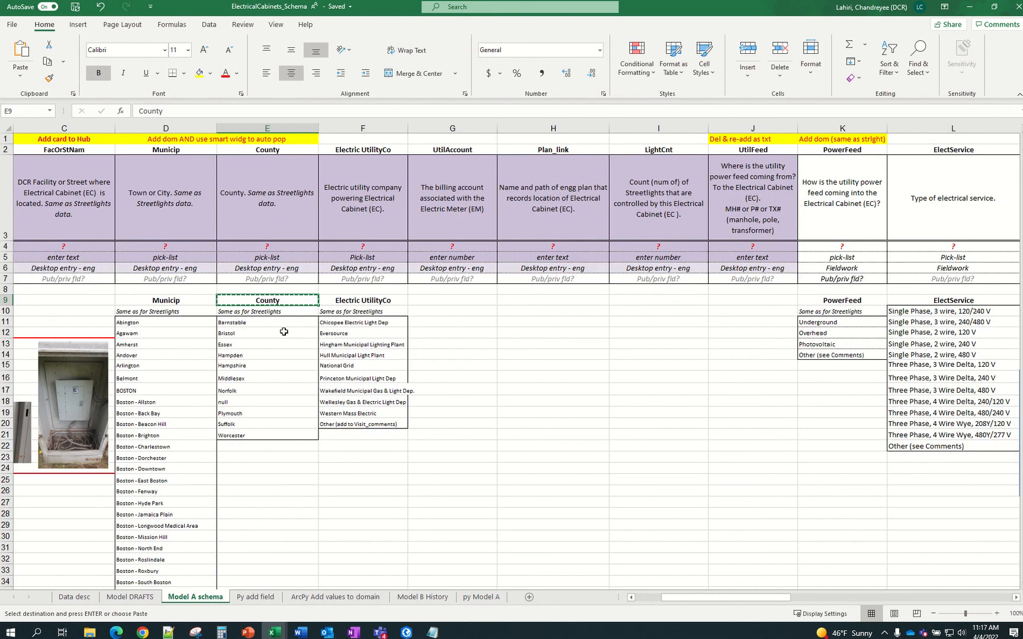
{"action": "left_click_drag", "start_coordinate": [276, 322], "coordinate": [280, 434]}
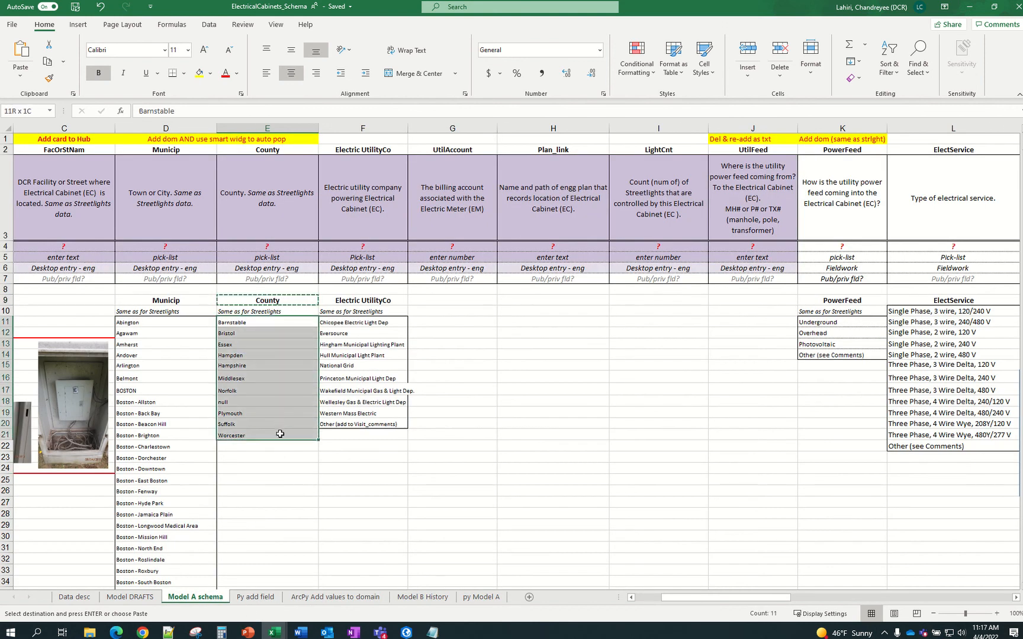
{"action": "key", "text": "ctrl+c"}
{"action": "left_click_drag", "start_coordinate": [302, 560], "coordinate": [316, 601]}
{"action": "left_click", "coordinate": [330, 598]}
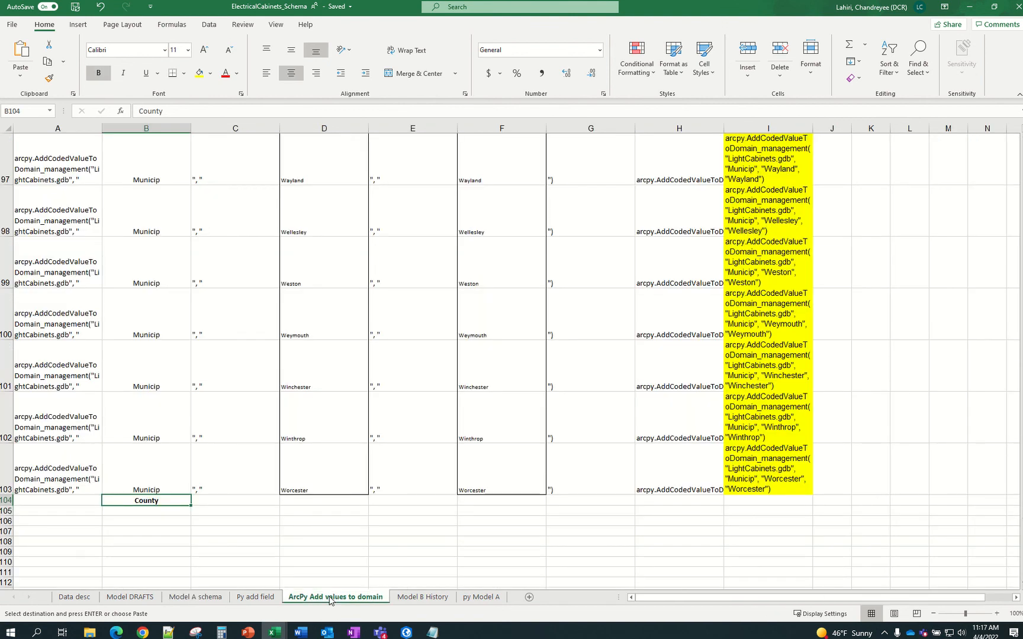
{"action": "left_click", "coordinate": [307, 501]}
{"action": "key", "text": "ctrl+v"}
{"action": "left_click", "coordinate": [480, 502]}
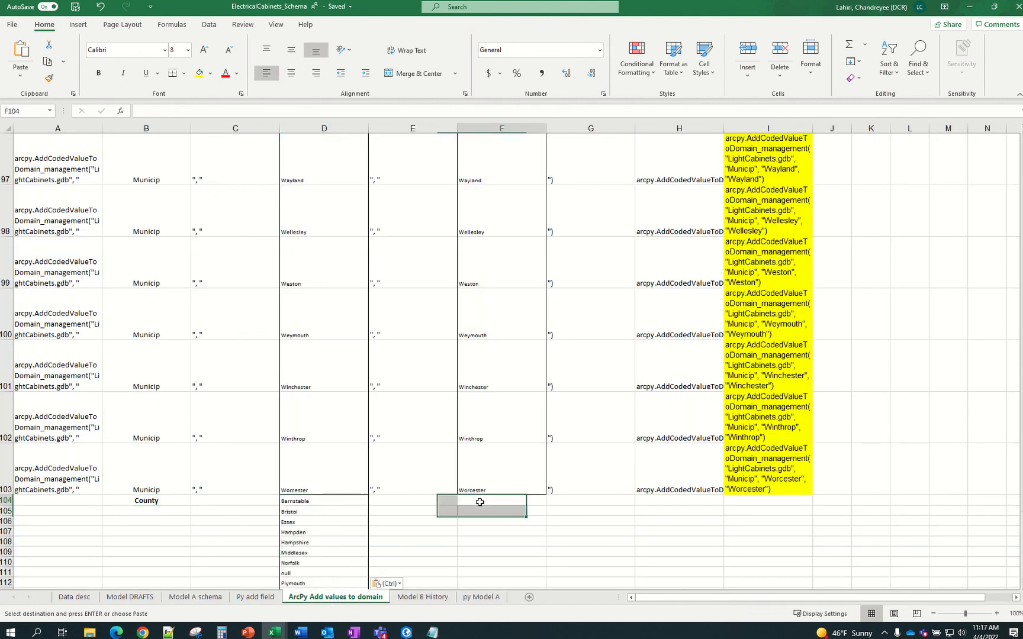
{"action": "key", "text": "ctrl+v"}
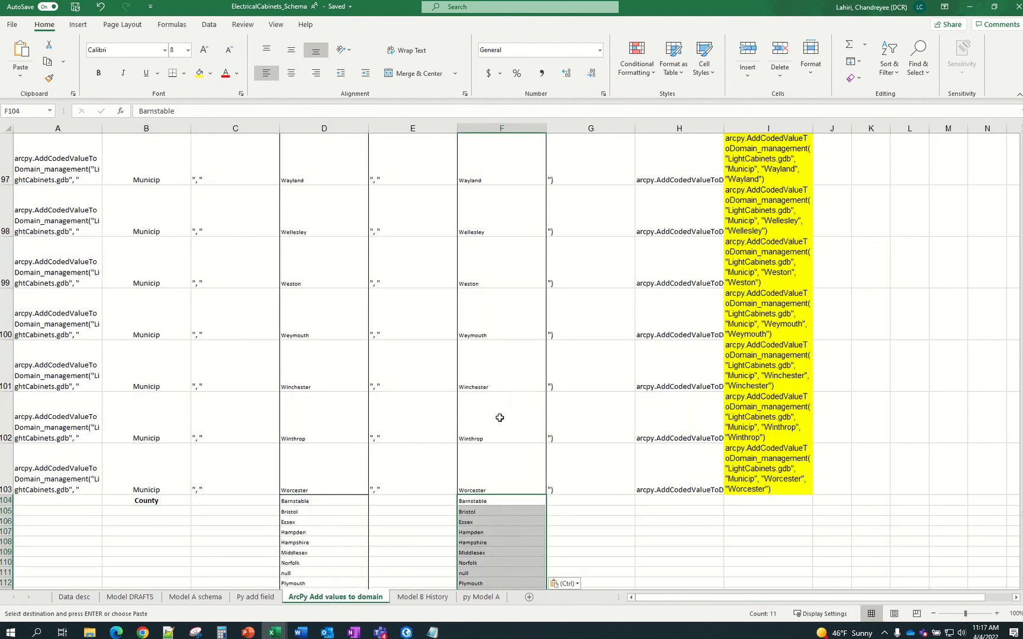
Copy the formula-start text from A103 and the connector from C103 into A104 and C104
{"action": "left_click", "coordinate": [83, 487]}
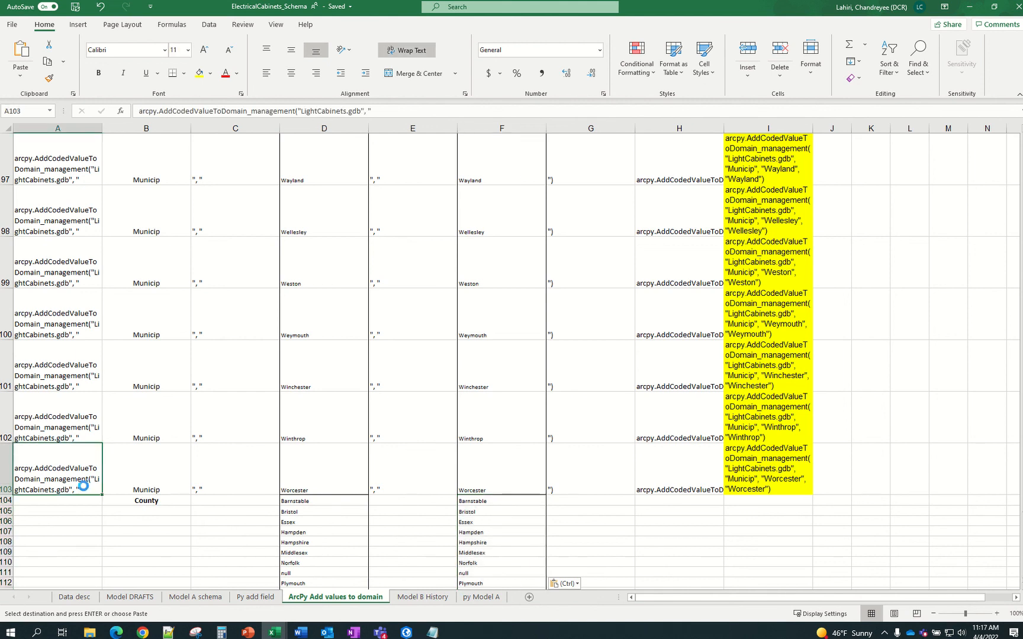
{"action": "key", "text": "ctrl+c"}
{"action": "left_click", "coordinate": [87, 504]}
{"action": "key", "text": "ctrl+v"}
{"action": "left_click", "coordinate": [220, 479]}
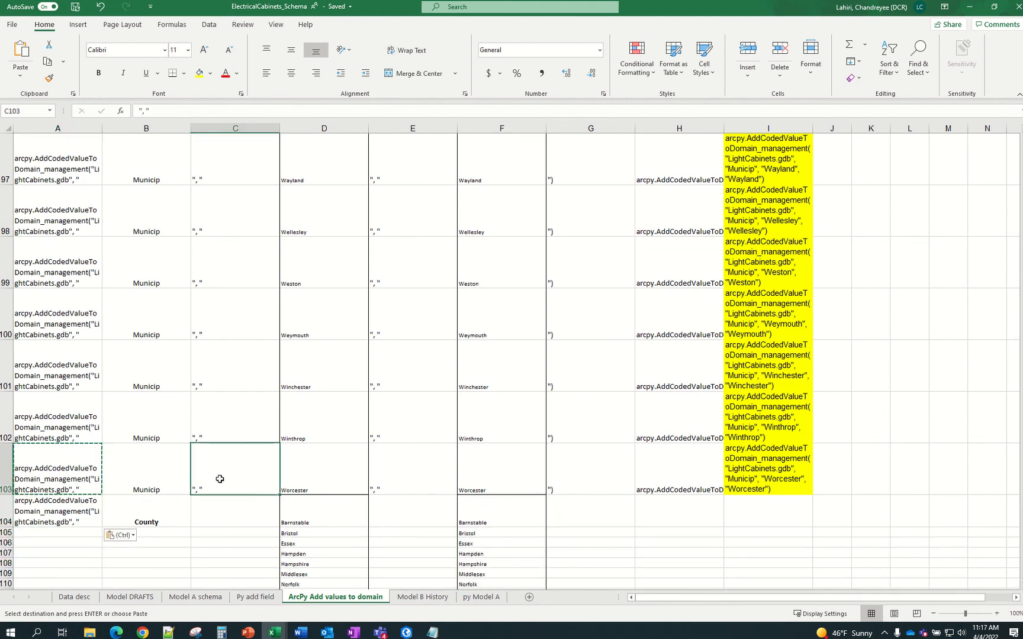
{"action": "key", "text": "ctrl+c"}
{"action": "left_click", "coordinate": [226, 509]}
{"action": "key", "text": "ctrl+v"}
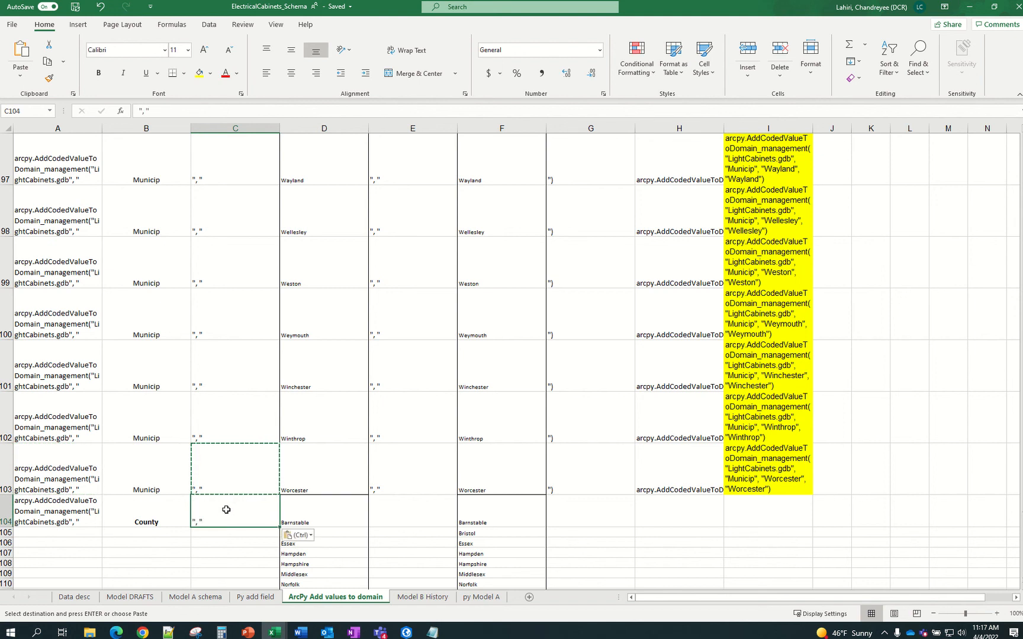
Fill the County formula pieces down to row 114 and copy the commands in H104:H114
{"action": "scroll", "coordinate": [226, 508], "scroll_direction": "down", "scroll_amount": 2}
{"action": "left_click_drag", "start_coordinate": [87, 201], "coordinate": [260, 320]}
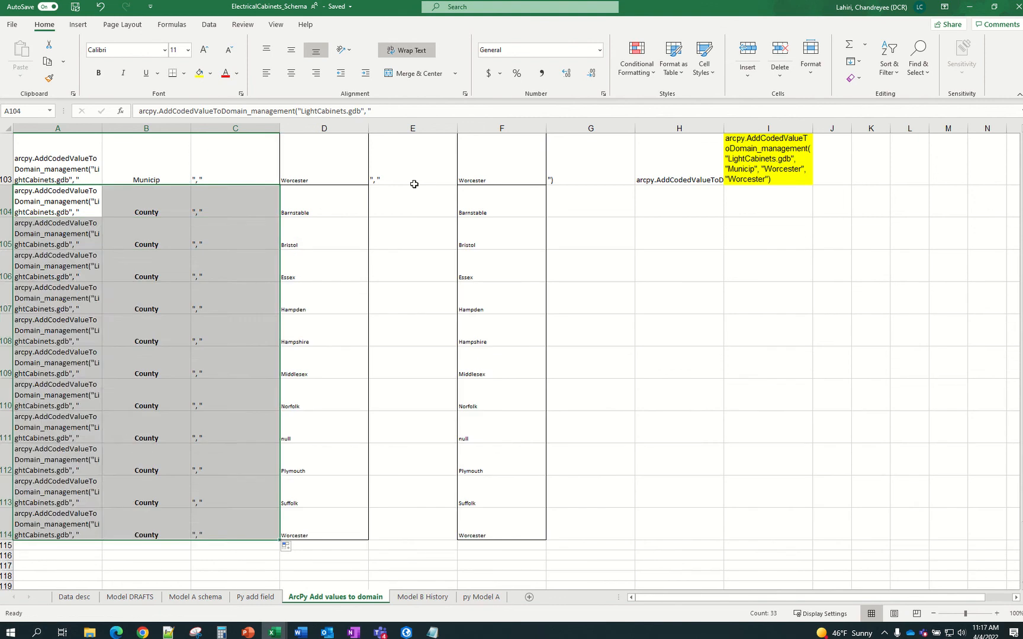
{"action": "left_click", "coordinate": [413, 182]}
{"action": "left_click_drag", "start_coordinate": [456, 186], "coordinate": [421, 532]}
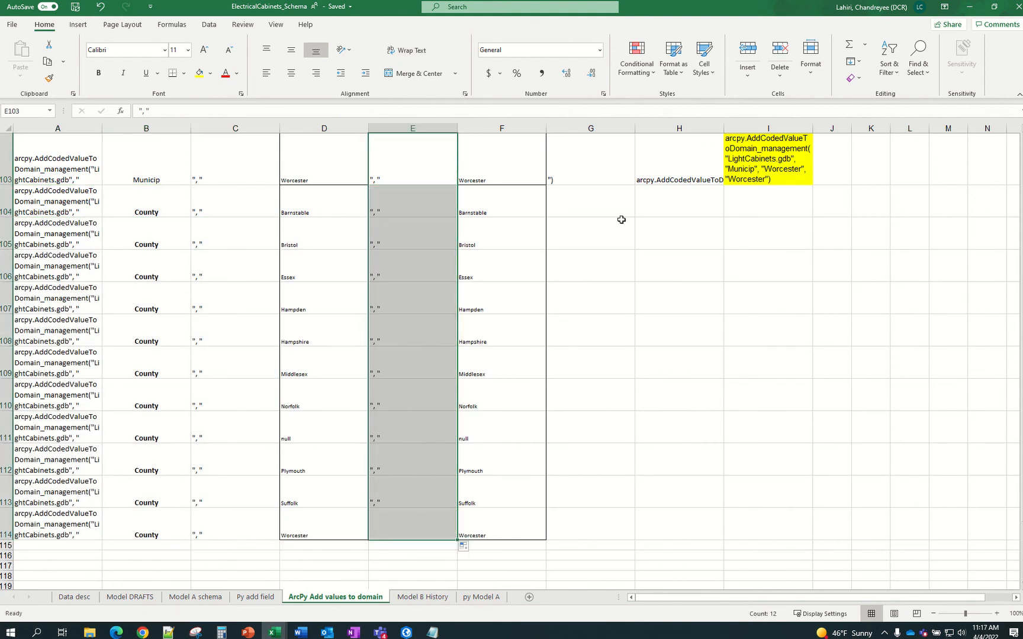
{"action": "left_click_drag", "start_coordinate": [617, 177], "coordinate": [694, 542]}
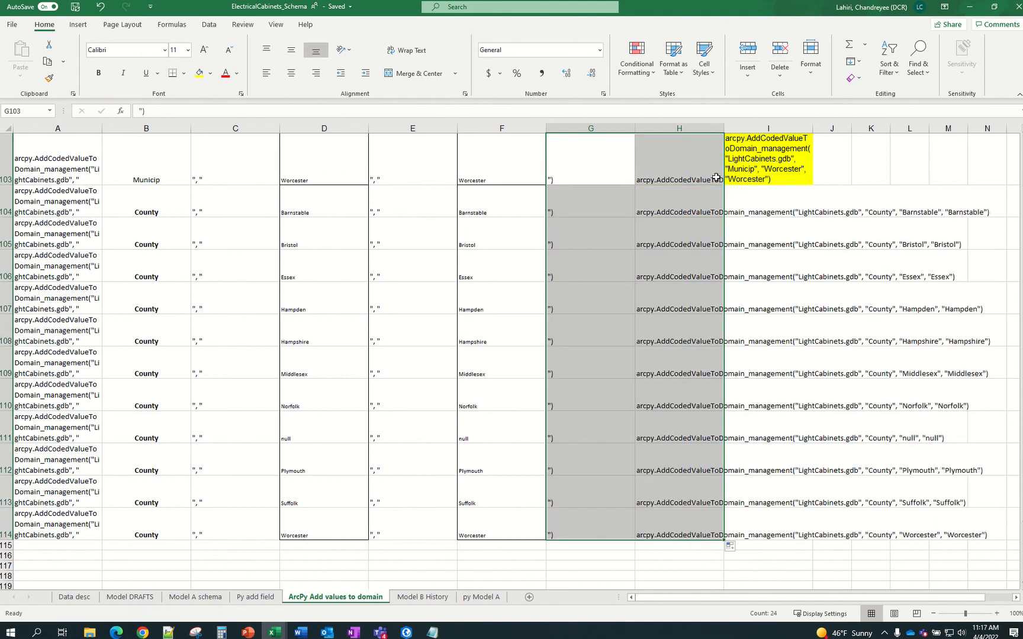
{"action": "left_click_drag", "start_coordinate": [696, 204], "coordinate": [674, 525]}
{"action": "key", "text": "ctrl+c"}
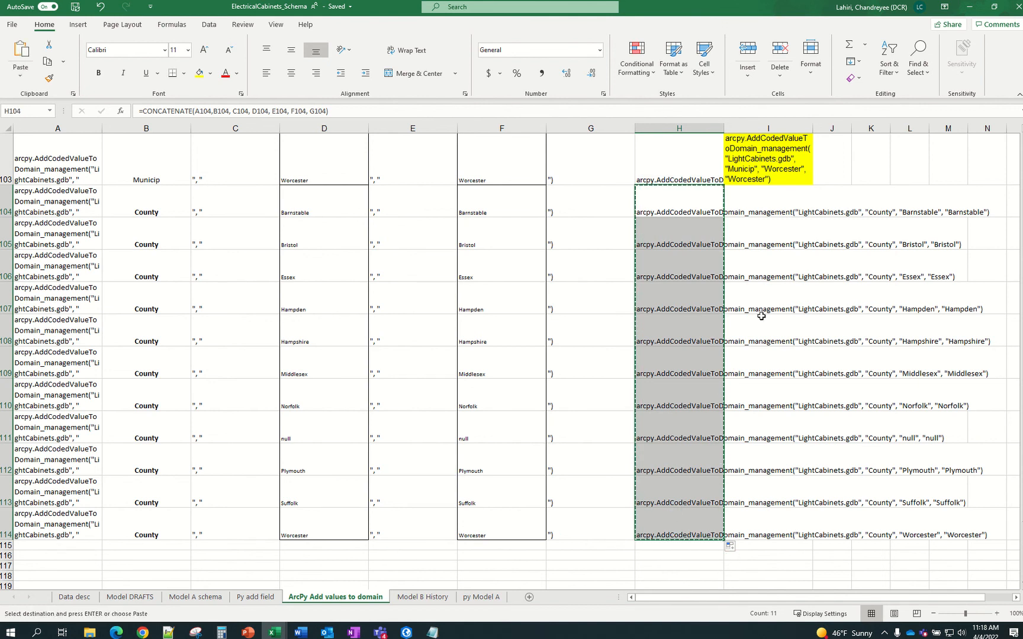
{"action": "left_click", "coordinate": [742, 193]}
Paste the County commands as values into I104:I114, wrap them, shade light blue, and copy them
{"action": "right_click", "coordinate": [743, 196]}
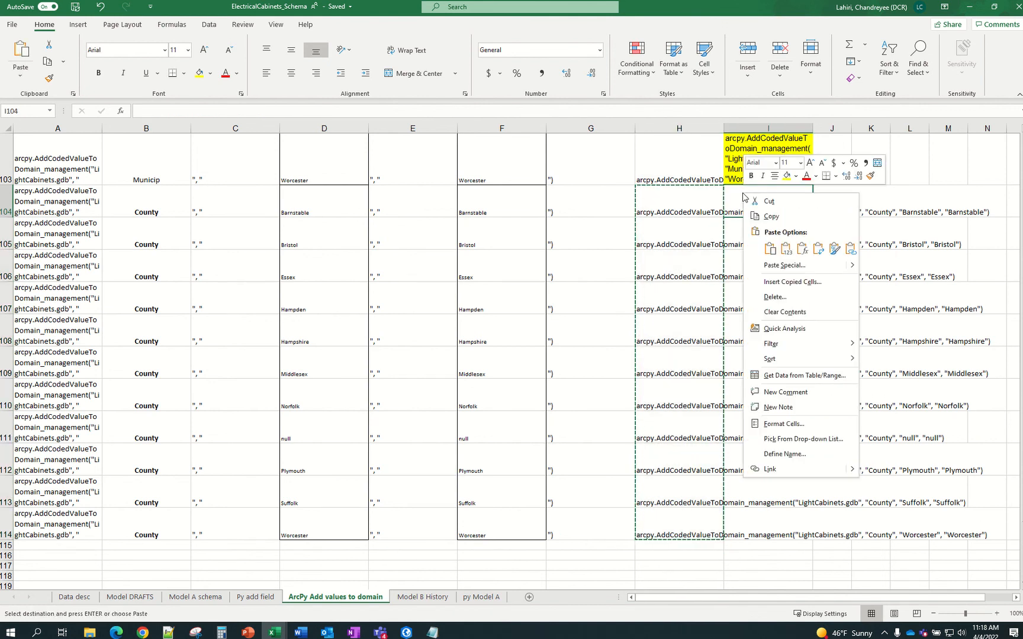
{"action": "left_click", "coordinate": [786, 249]}
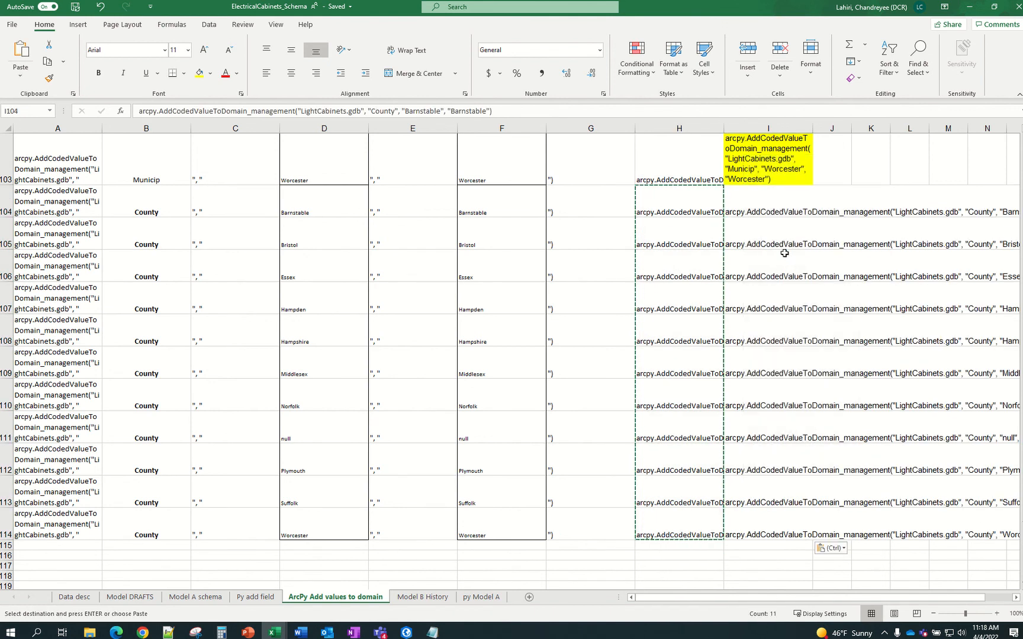
{"action": "left_click", "coordinate": [393, 49]}
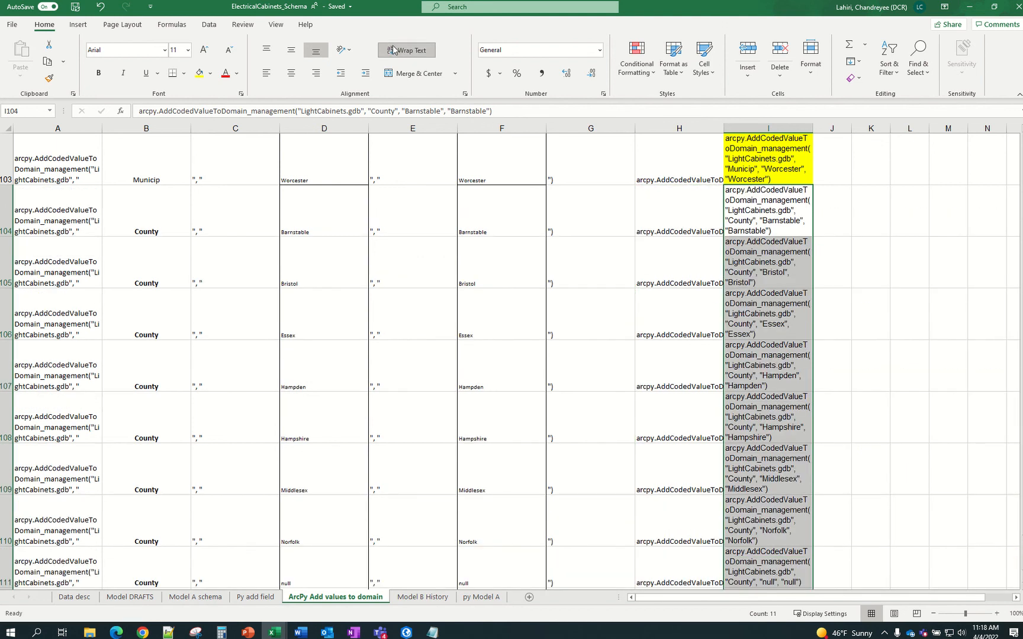
{"action": "left_click", "coordinate": [210, 72]}
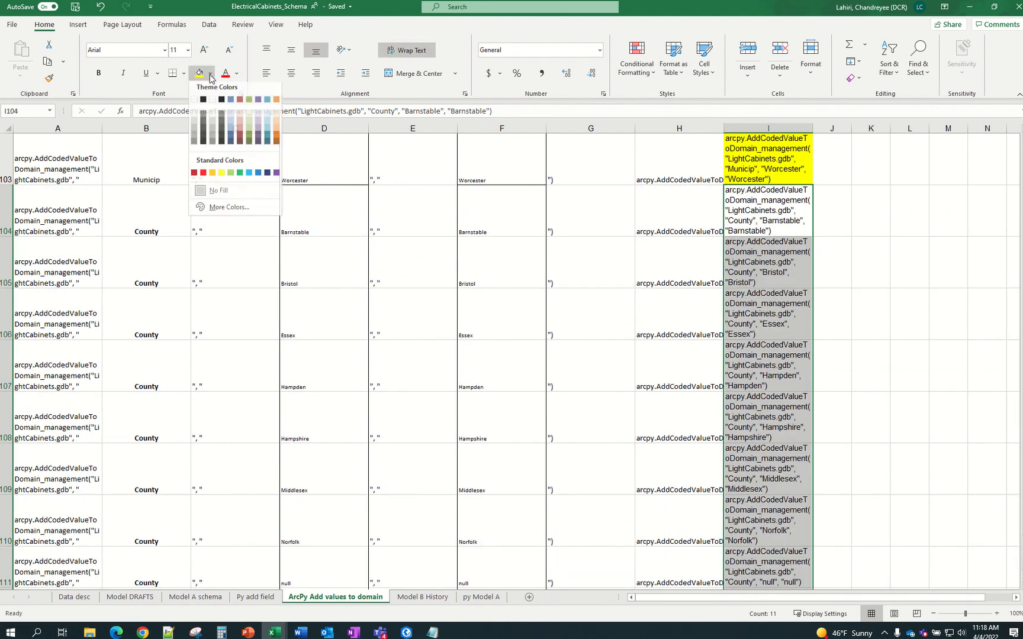
{"action": "left_click", "coordinate": [230, 115]}
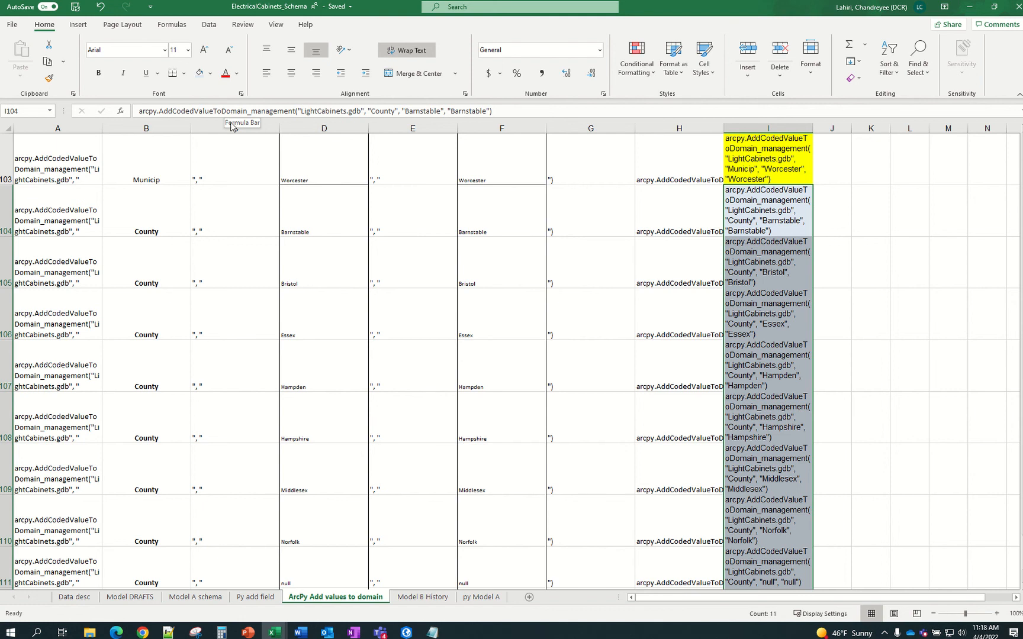
{"action": "key", "text": "ctrl+c"}
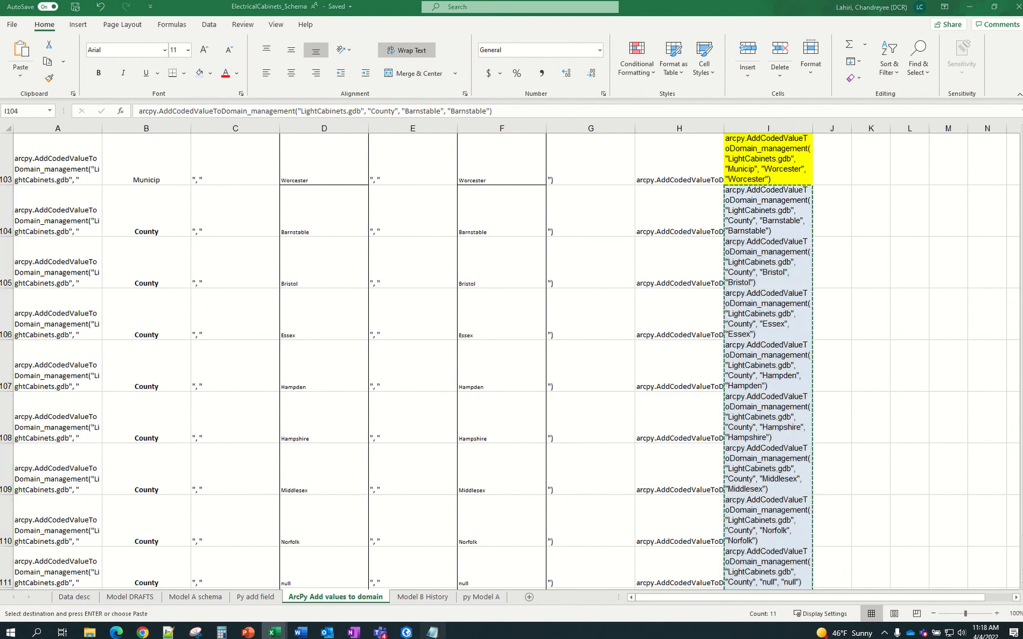
{"action": "left_click", "coordinate": [432, 633]}
{"action": "scroll", "coordinate": [399, 328], "scroll_direction": "up", "scroll_amount": 6}
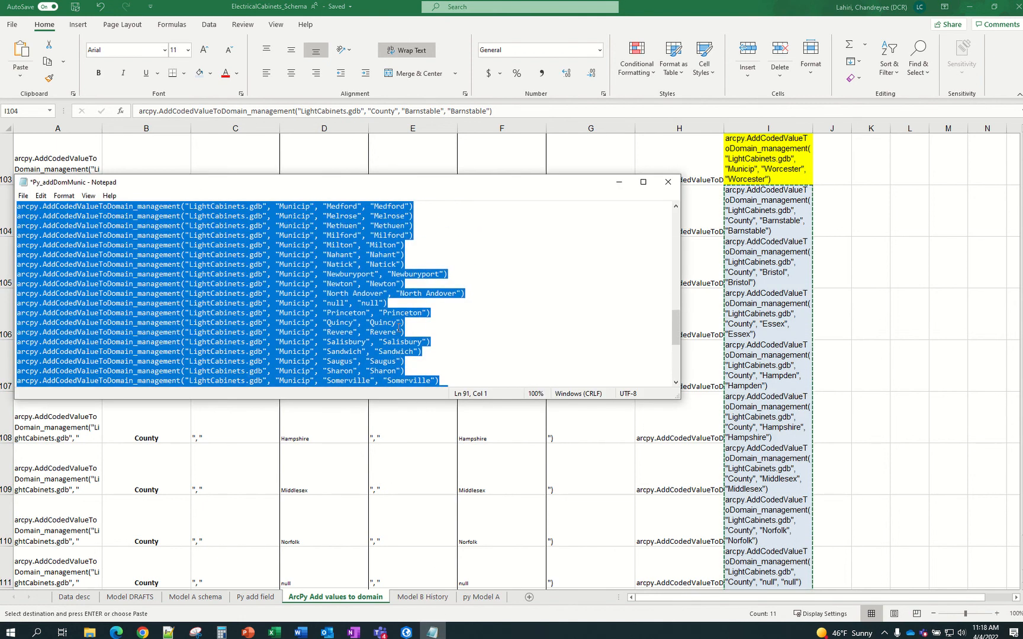
Replace the Municip command lines after the workspace line with the eleven County commands
{"action": "scroll", "coordinate": [399, 329], "scroll_direction": "up", "scroll_amount": 15}
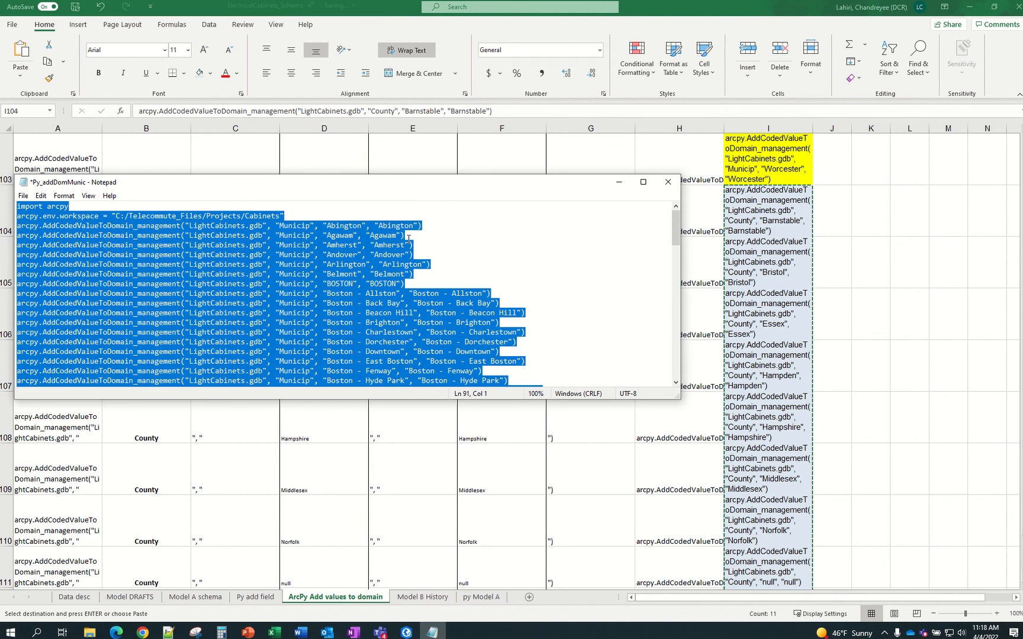
{"action": "left_click", "coordinate": [318, 220]}
{"action": "left_click_drag", "start_coordinate": [17, 225], "coordinate": [593, 592]}
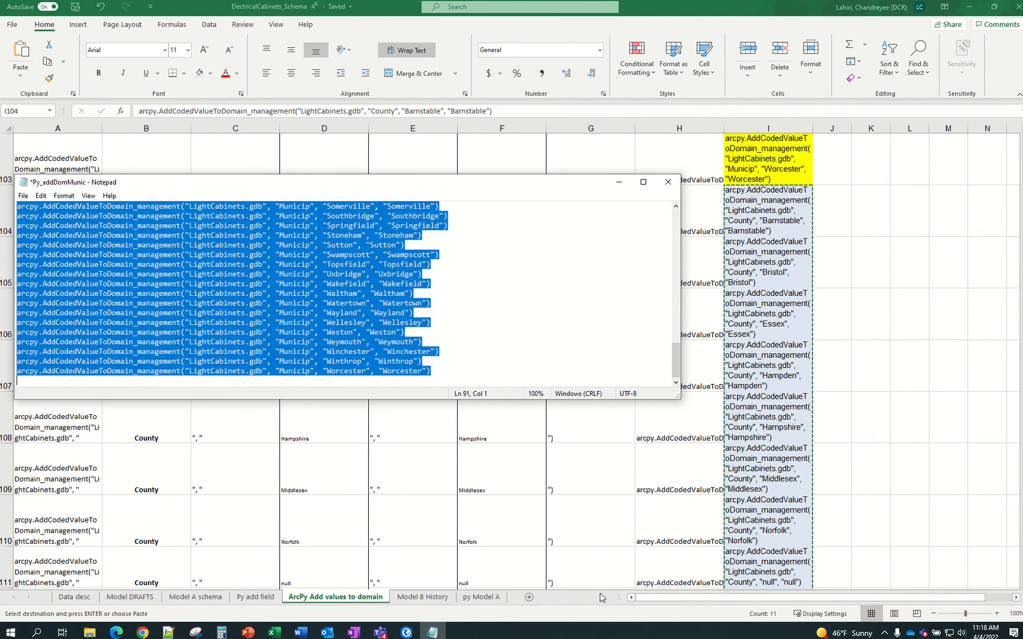
{"action": "key", "text": "Delete"}
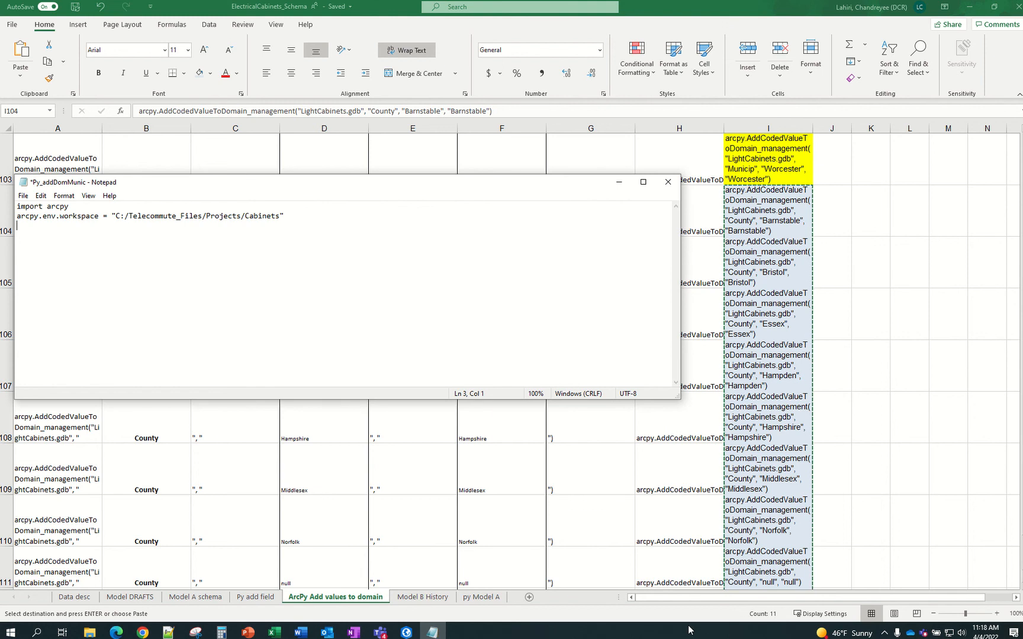
{"action": "key", "text": "ctrl+v"}
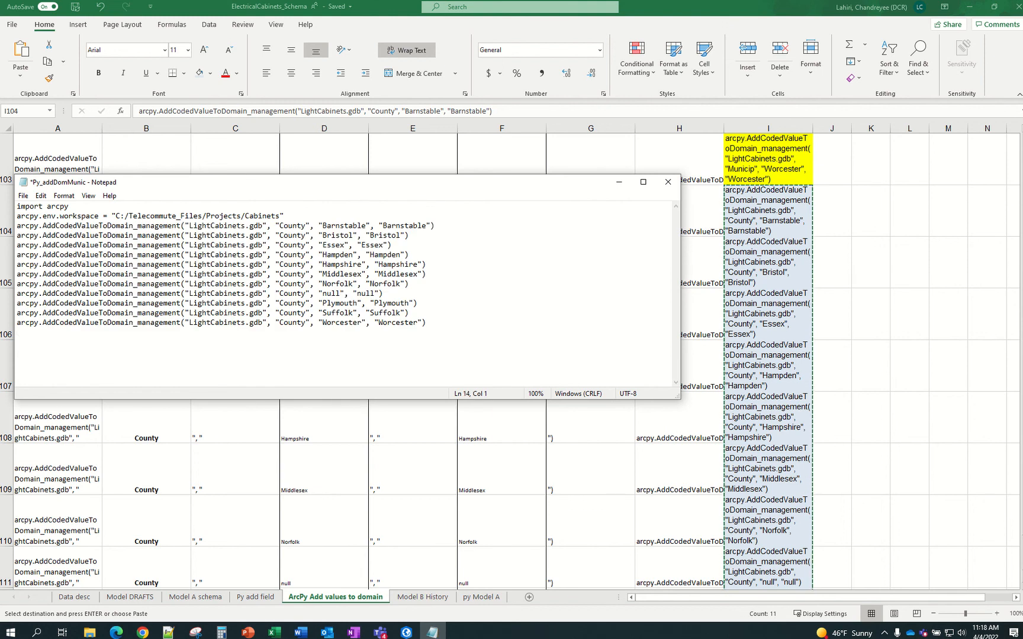
Save the script as Py_addDomCounty
{"action": "left_click", "coordinate": [23, 196]}
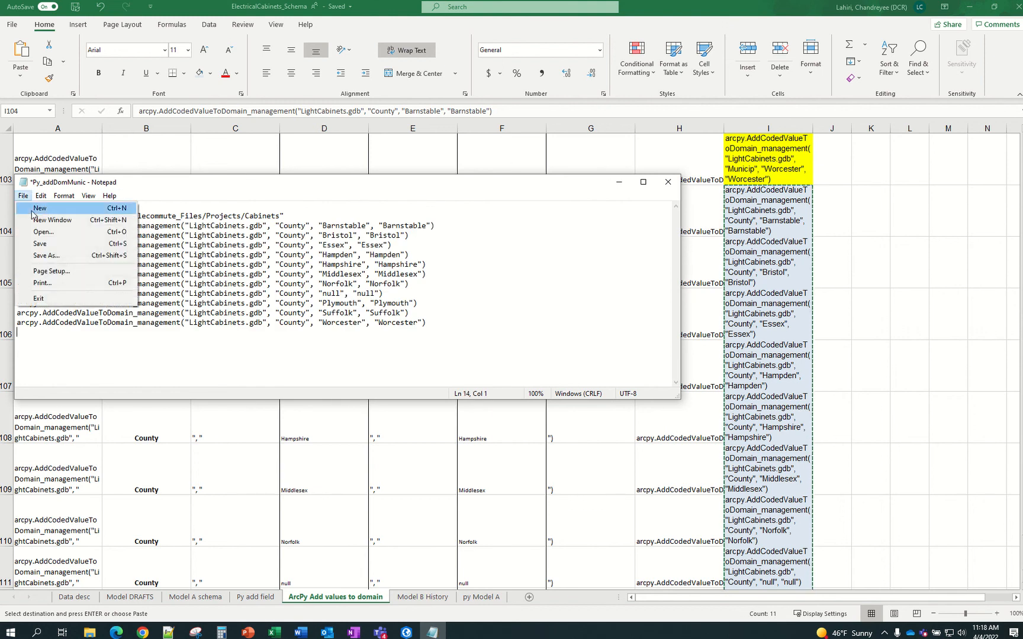
{"action": "left_click", "coordinate": [42, 257]}
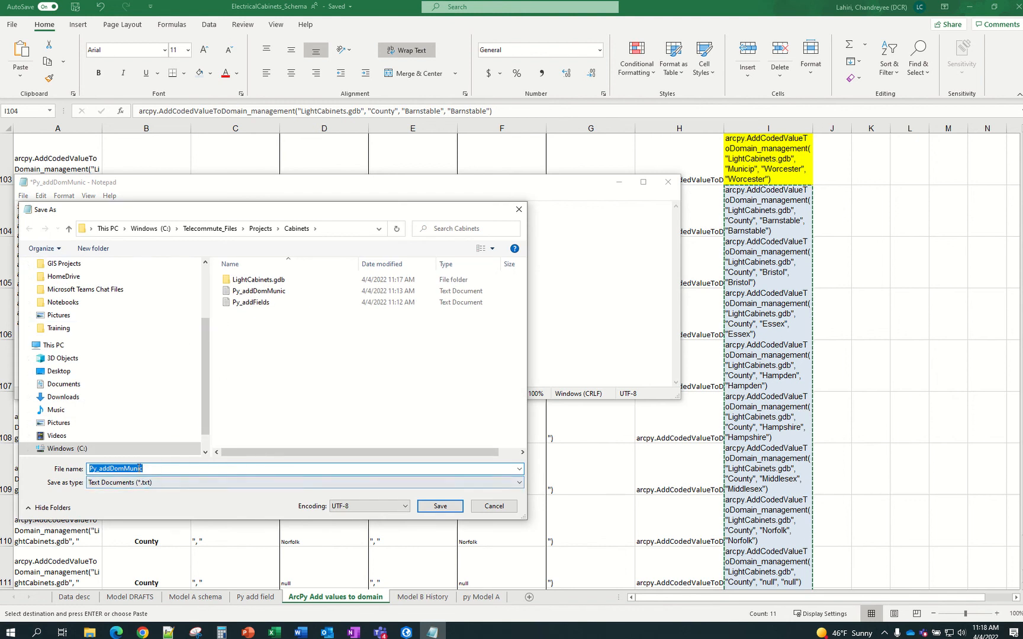
{"action": "left_click", "coordinate": [139, 468]}
{"action": "left_click_drag", "start_coordinate": [125, 468], "coordinate": [205, 468]}
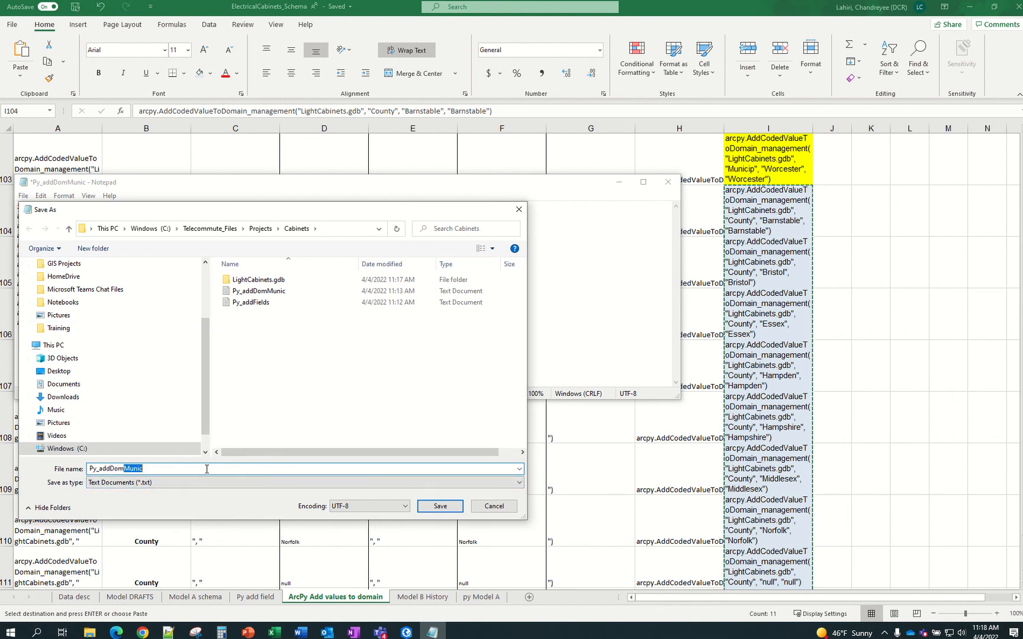
{"action": "type", "text": "C"}
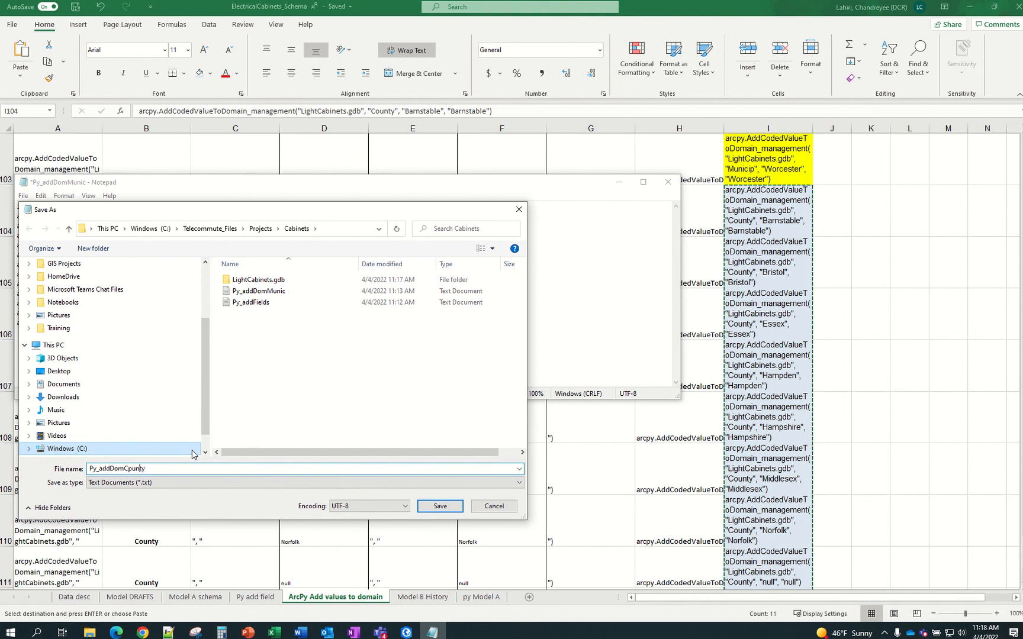
{"action": "type", "text": "ounty"}
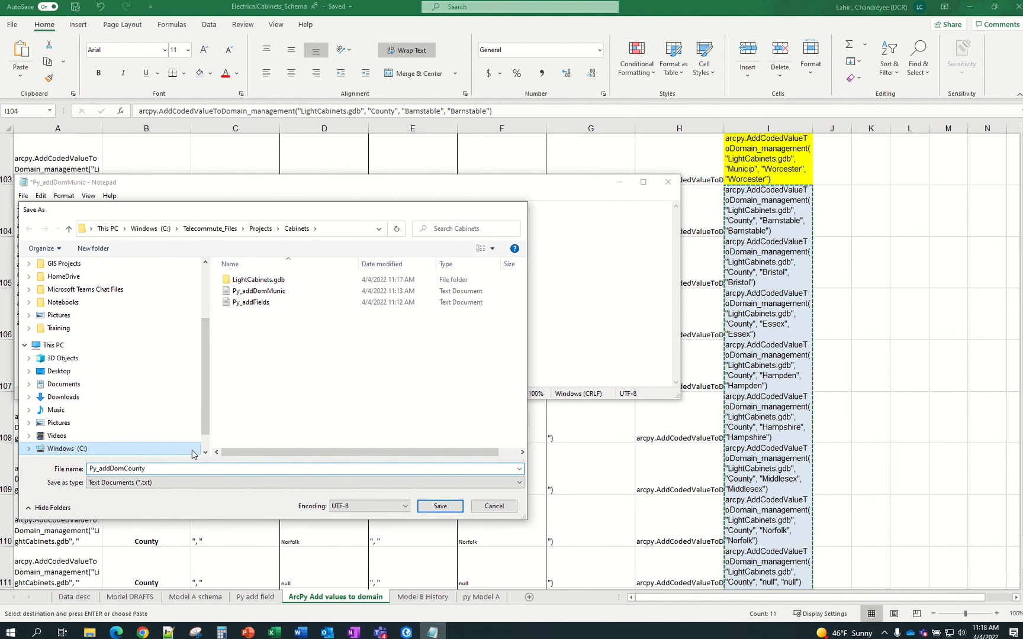
{"action": "key", "text": "Return"}
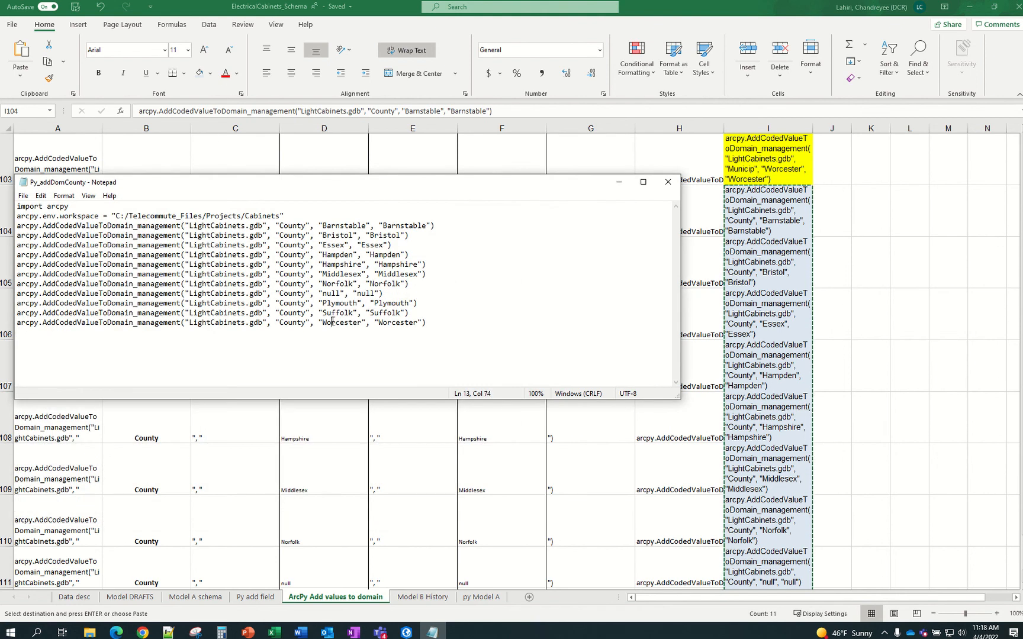
Copy the whole Py_addDomCounty script and run it in ArcGIS Pro's Python window
{"action": "left_click_drag", "start_coordinate": [436, 322], "coordinate": [17, 206]}
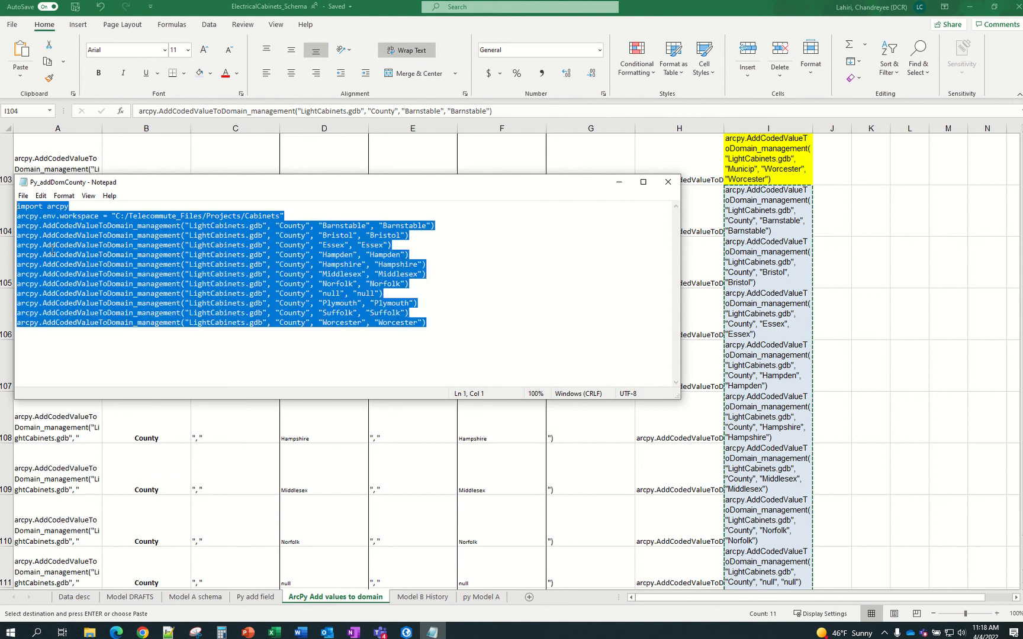
{"action": "key", "text": "ctrl+c"}
{"action": "left_click", "coordinate": [406, 633]}
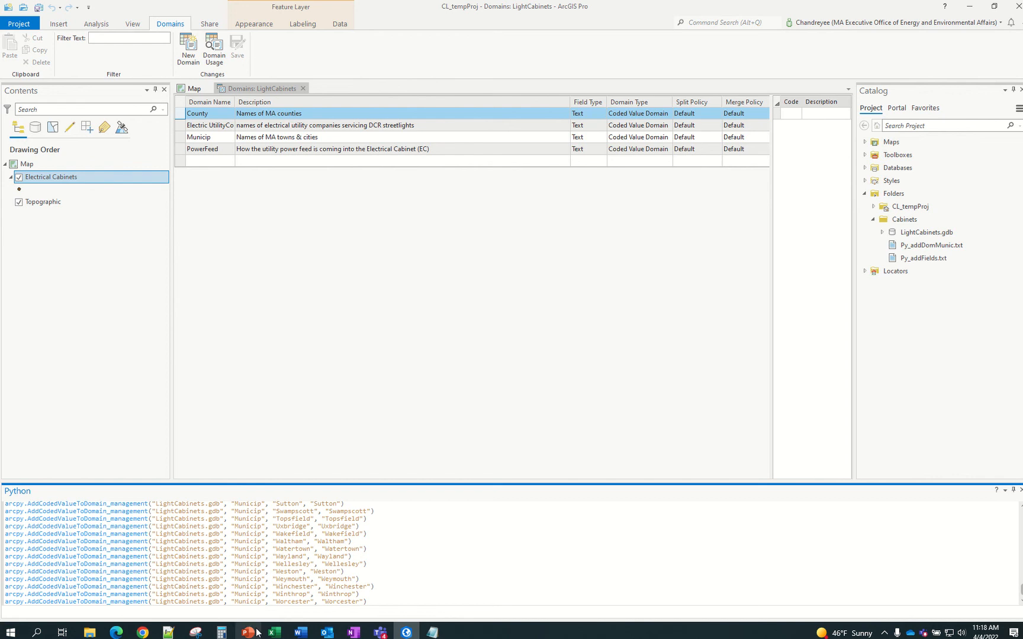
{"action": "key", "text": "ctrl+v"}
{"action": "key", "text": "Return"}
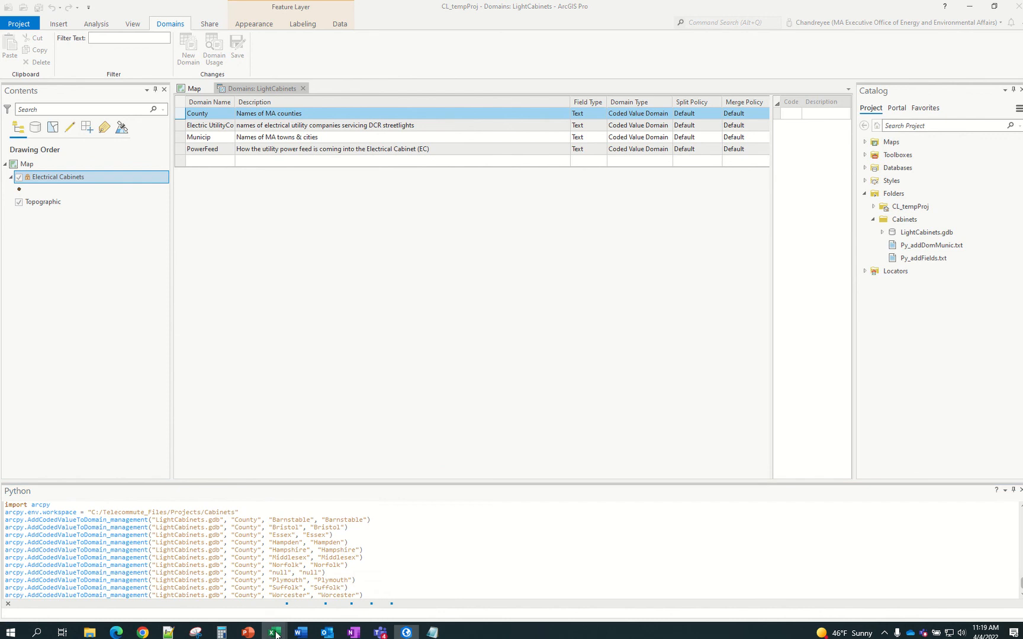
{"action": "mouse_move", "coordinate": [275, 634]}
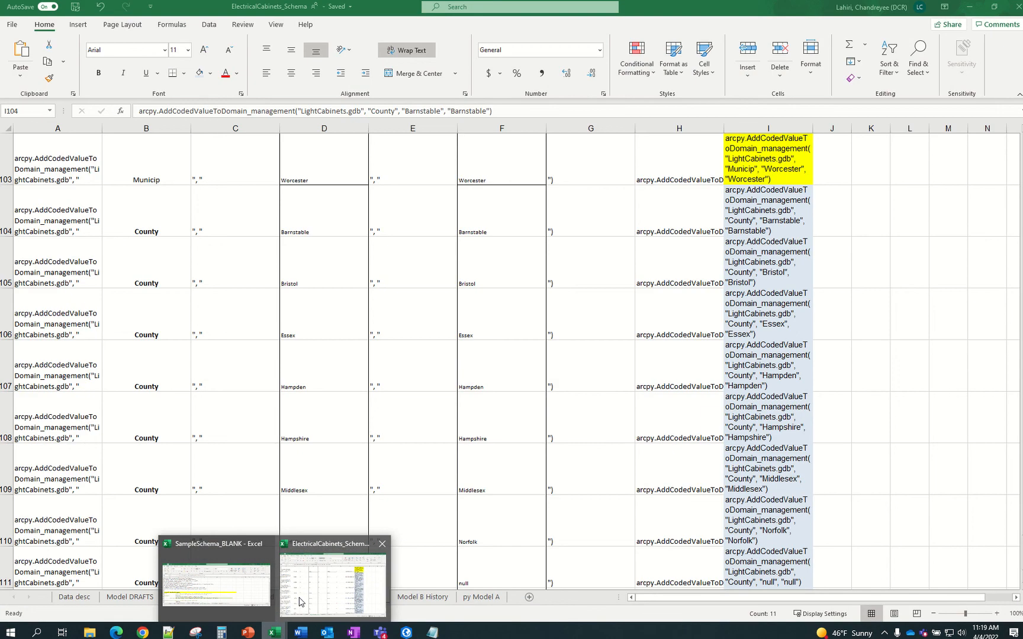
Look over the Electric UtilityCo list header in F9 on Model A schema, then go back to ArcGIS Pro
{"action": "left_click", "coordinate": [299, 601]}
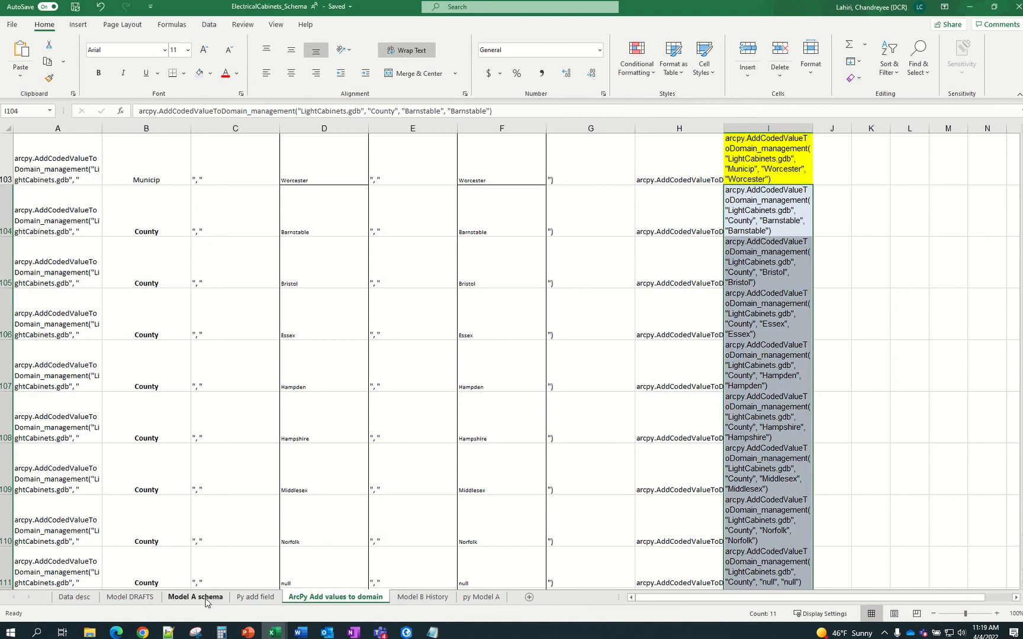
{"action": "scroll", "coordinate": [474, 489], "scroll_direction": "down", "scroll_amount": 5}
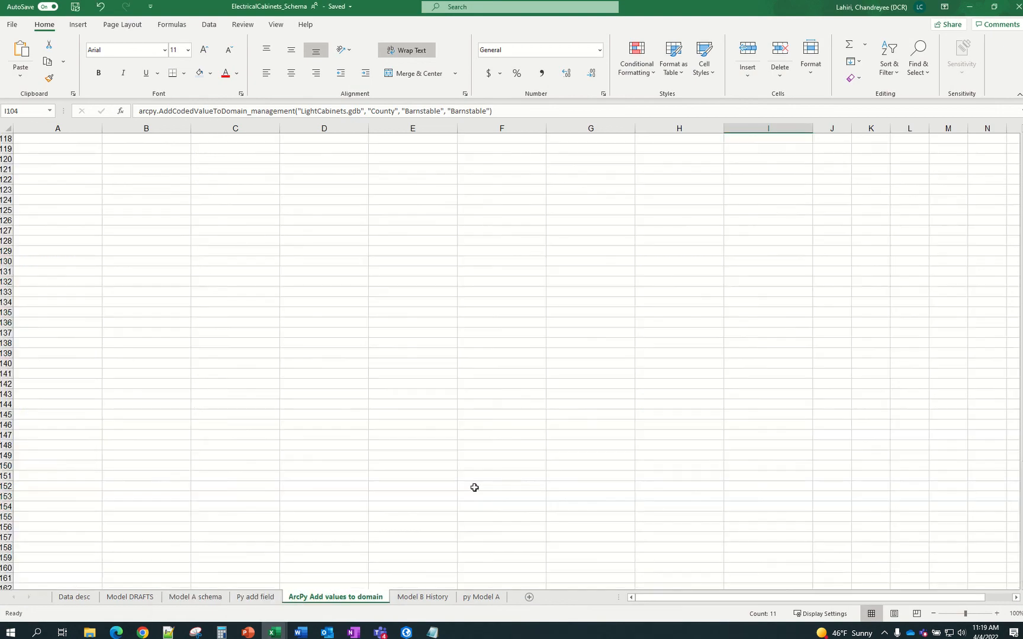
{"action": "scroll", "coordinate": [475, 489], "scroll_direction": "up", "scroll_amount": 3}
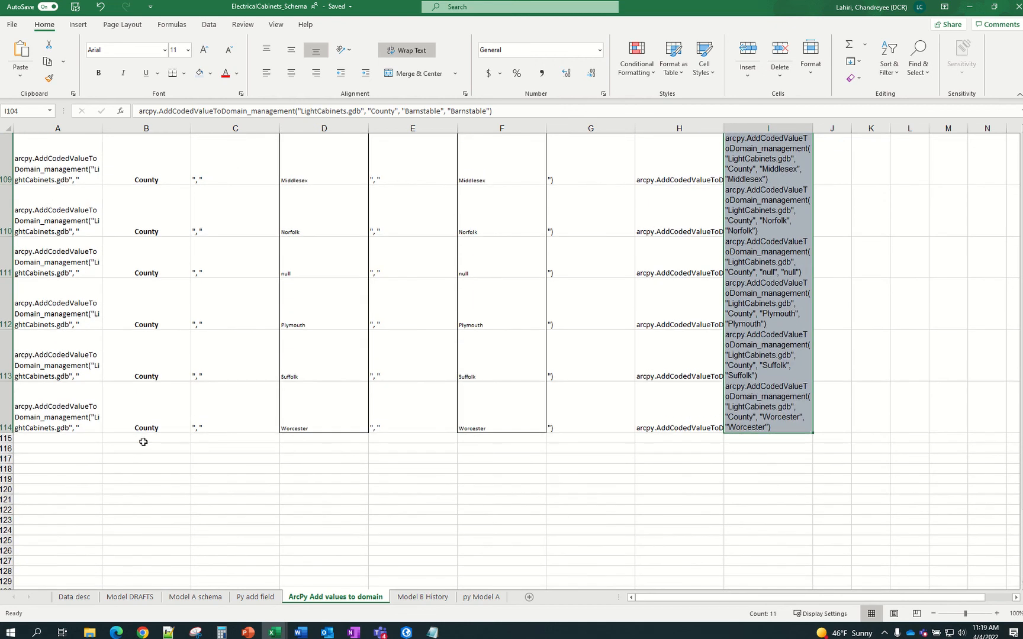
{"action": "left_click", "coordinate": [196, 598]}
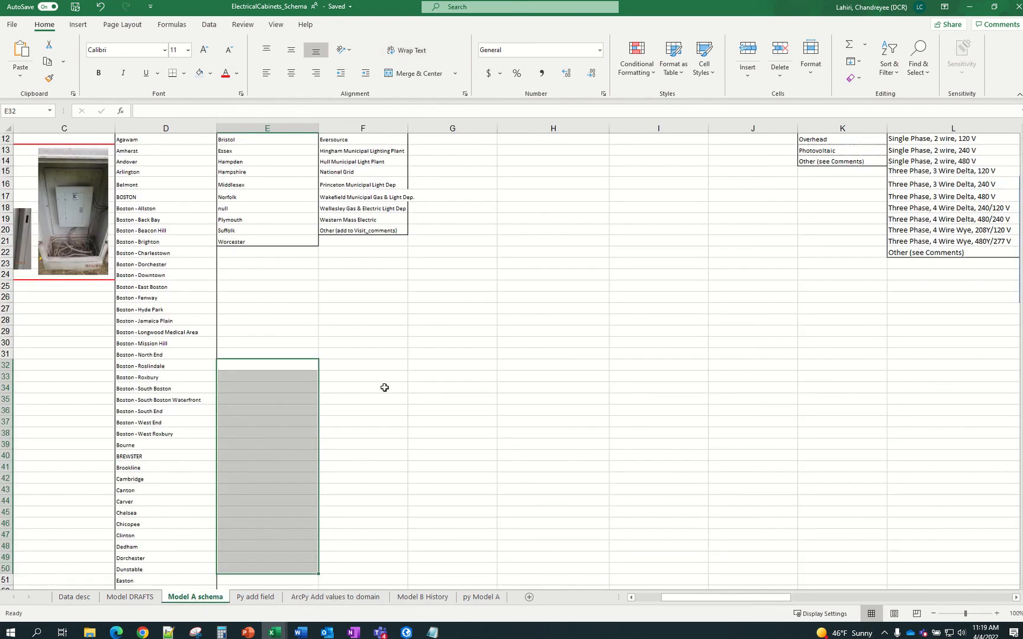
{"action": "scroll", "coordinate": [384, 387], "scroll_direction": "up", "scroll_amount": 4}
{"action": "left_click", "coordinate": [363, 300]}
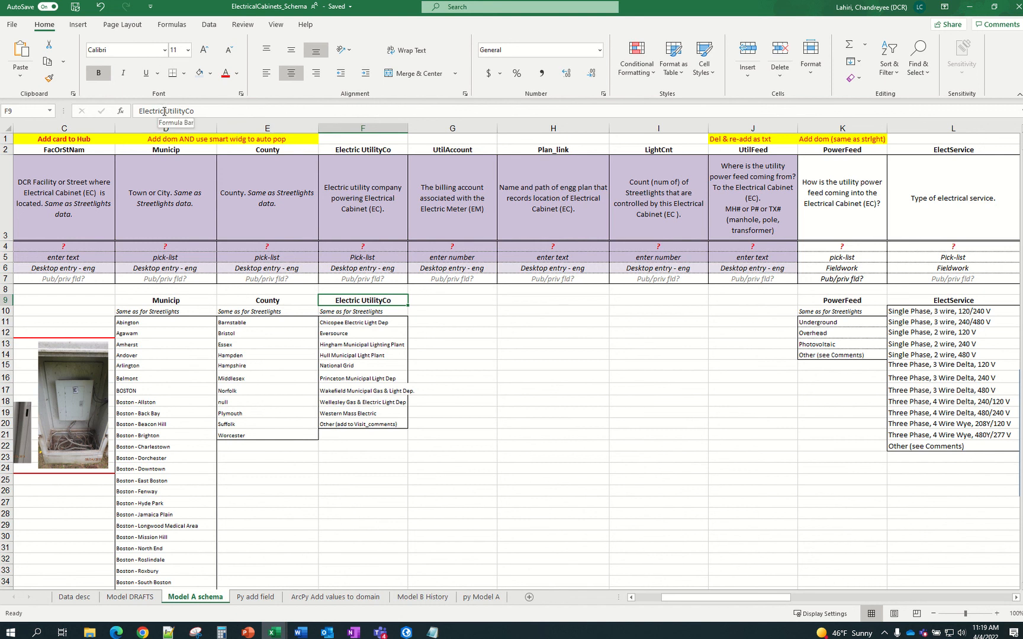
{"action": "mouse_move", "coordinate": [406, 631]}
{"action": "left_click", "coordinate": [430, 597]}
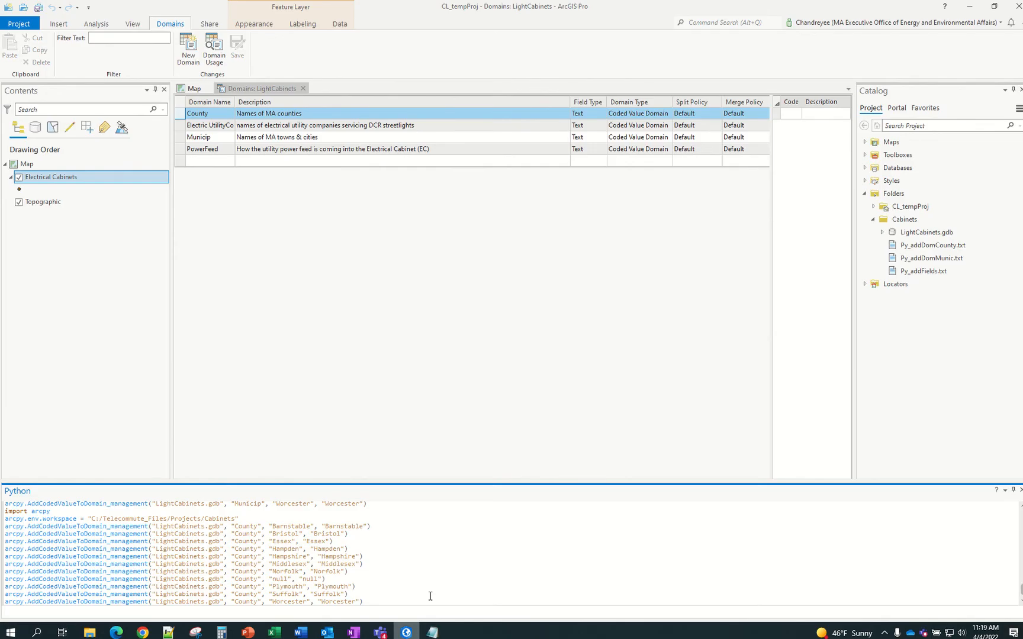
Copy the Electric UtilityCo domain name in ArcGIS Pro and return to the ElectricalCabinets_Schema workbook
{"action": "left_click", "coordinate": [205, 128]}
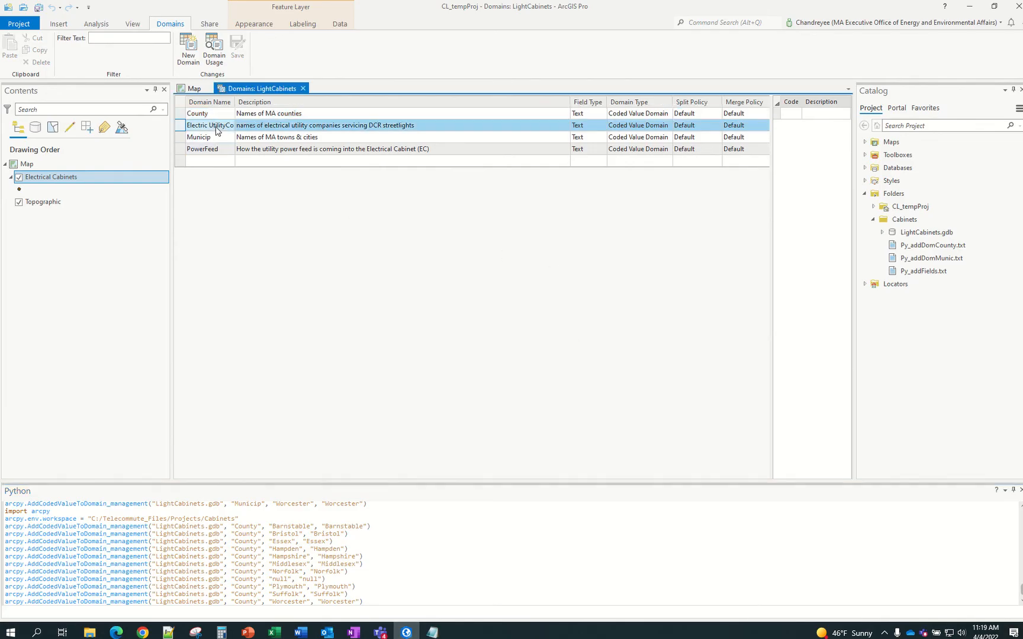
{"action": "left_click", "coordinate": [206, 128]}
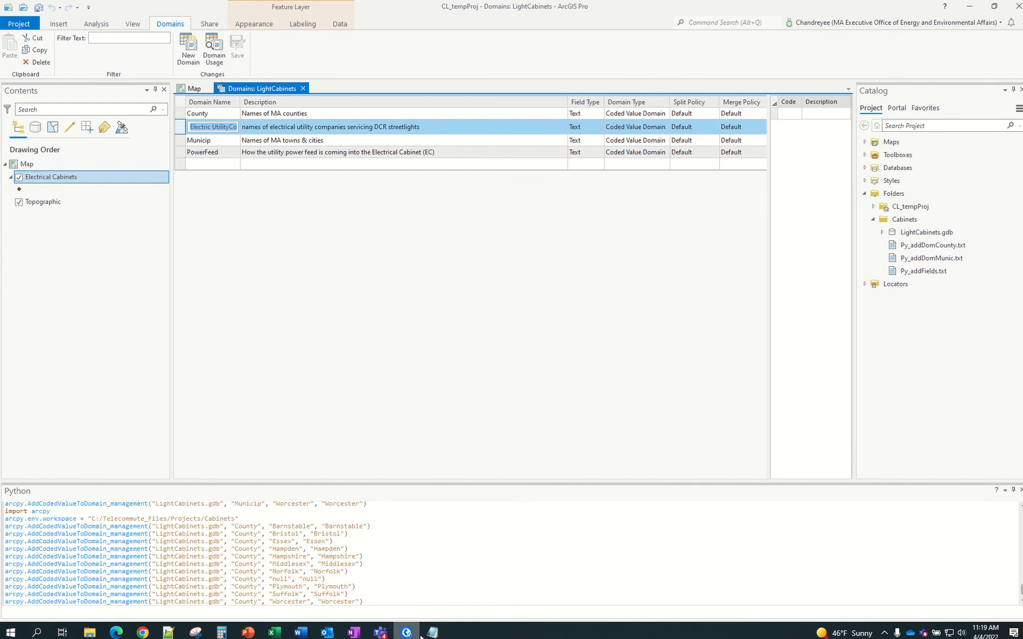
{"action": "left_click", "coordinate": [433, 632]}
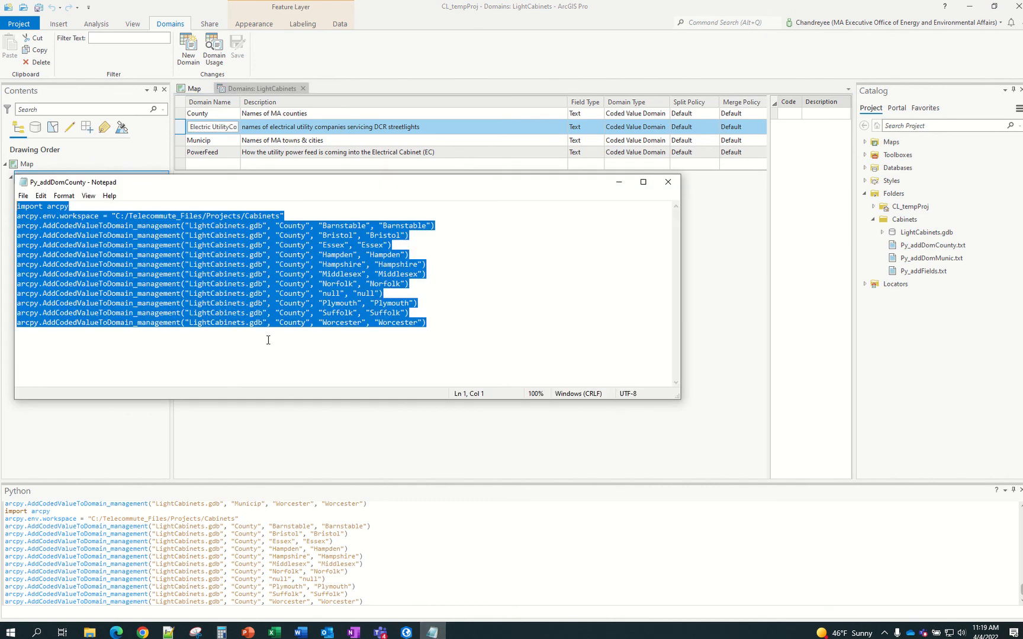
{"action": "left_click", "coordinate": [273, 632]}
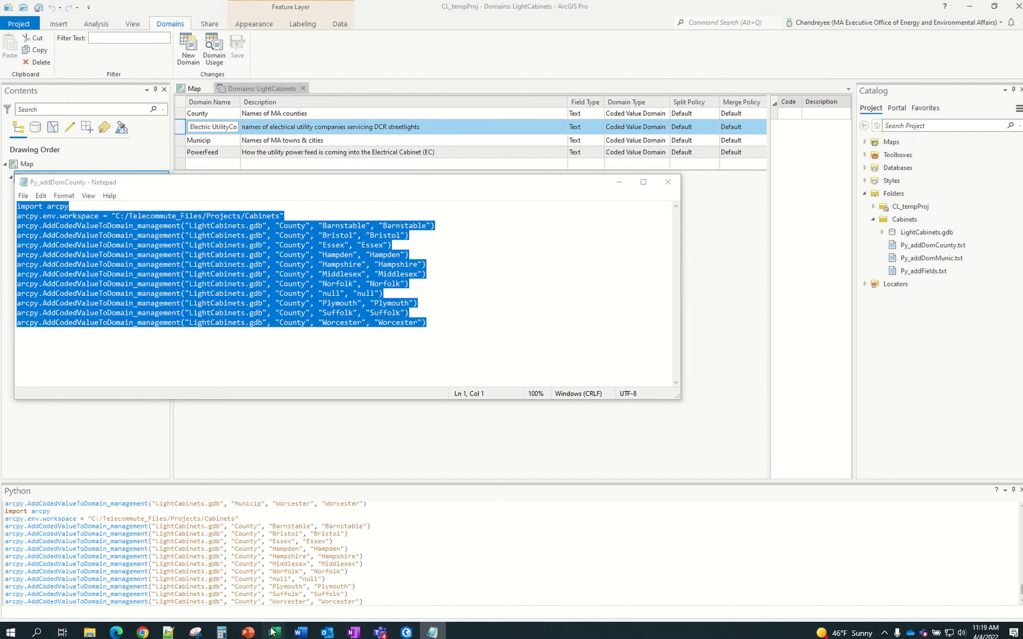
{"action": "left_click", "coordinate": [308, 590]}
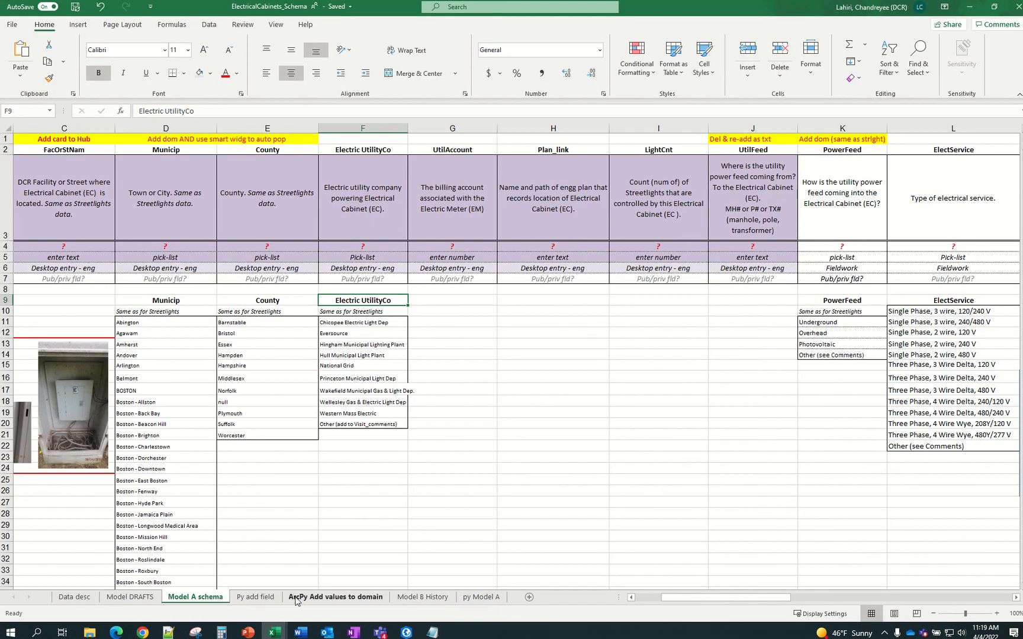
Paste Electric UtilityCo into B115 on the ArcPy Add values to domain sheet
{"action": "left_click", "coordinate": [359, 603]}
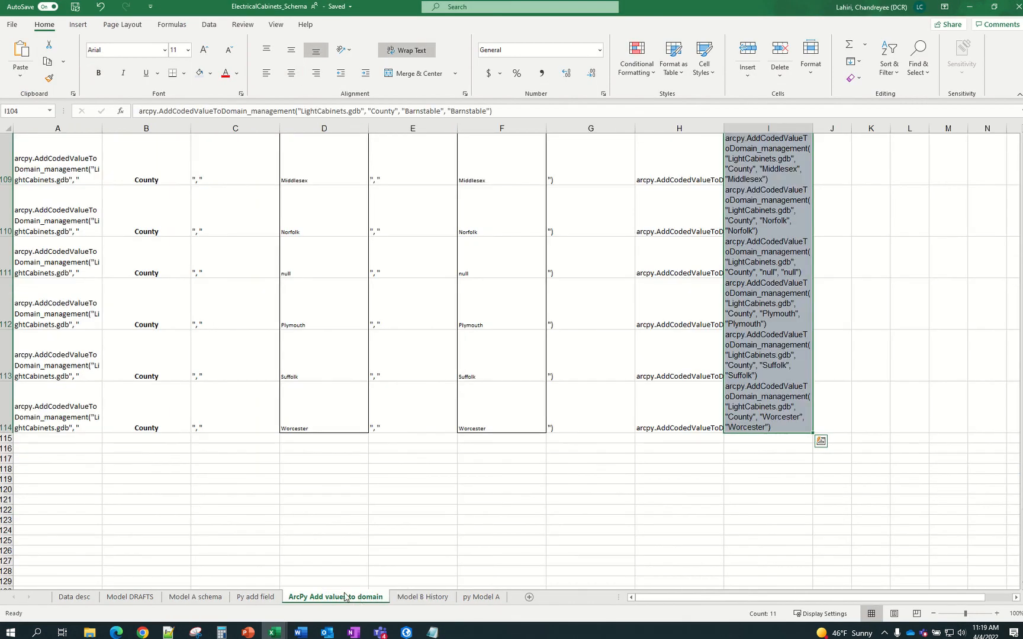
{"action": "left_click", "coordinate": [145, 439]}
{"action": "key", "text": "ctrl+v"}
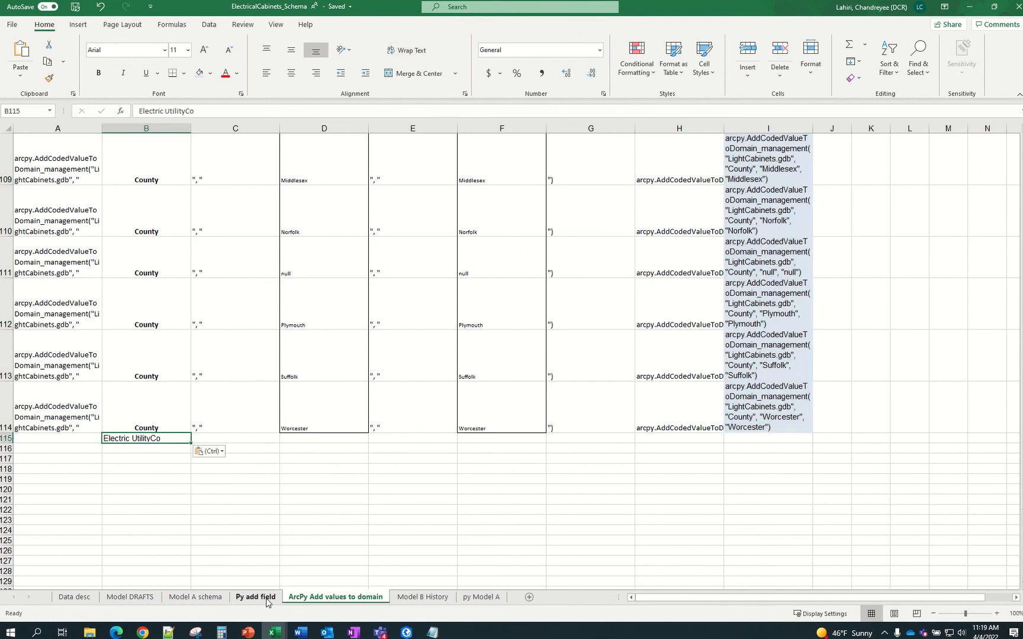
Copy the ten utility company names F11:F20 from Model A schema and select D115
{"action": "left_click", "coordinate": [206, 598]}
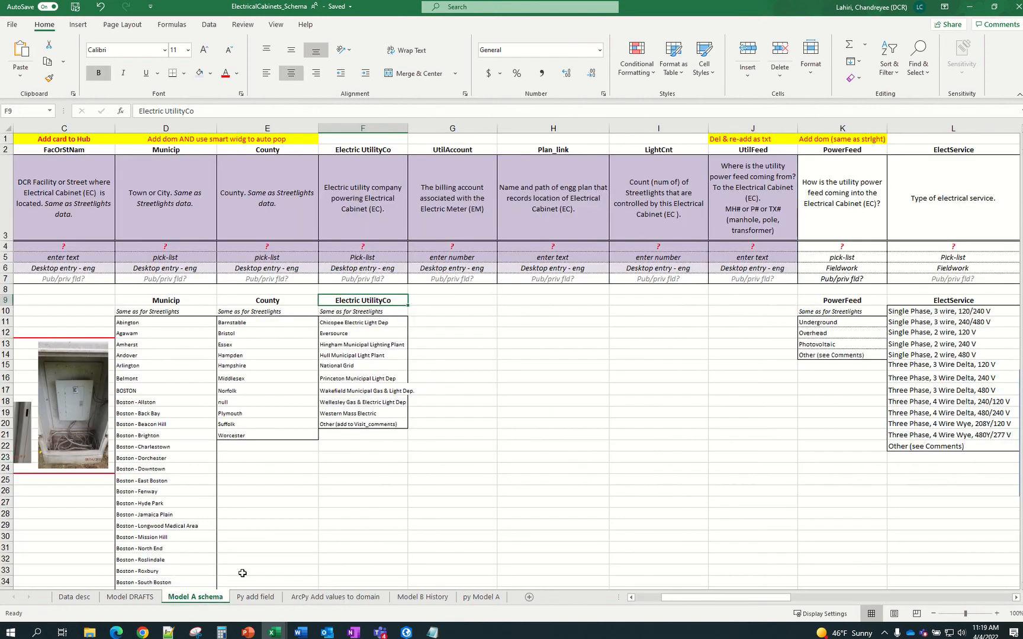
{"action": "left_click", "coordinate": [357, 461]}
{"action": "left_click_drag", "start_coordinate": [364, 323], "coordinate": [358, 422]}
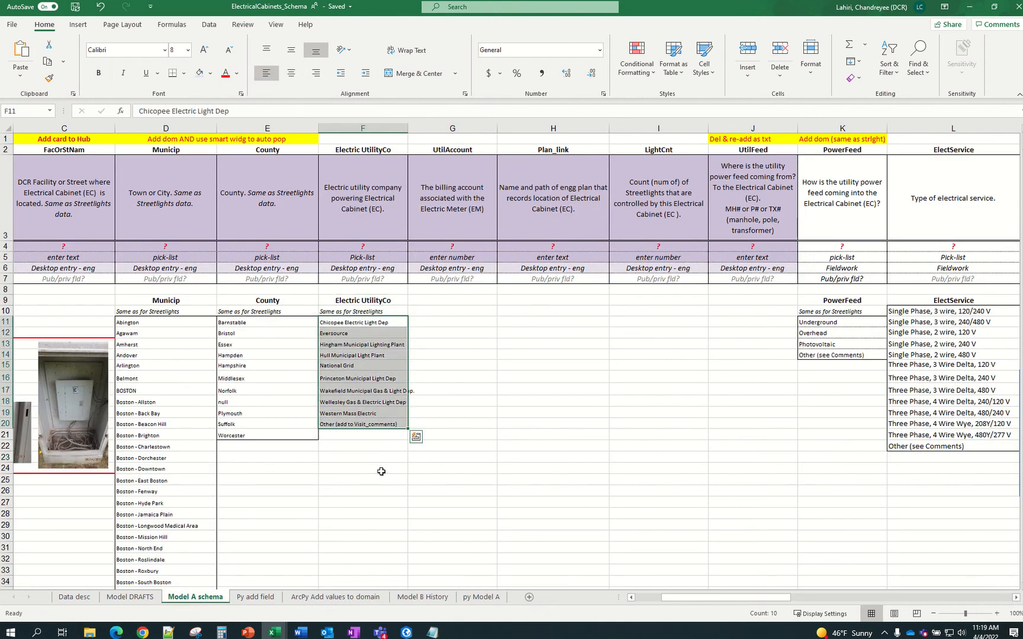
{"action": "key", "text": "ctrl+c"}
{"action": "left_click", "coordinate": [311, 601]}
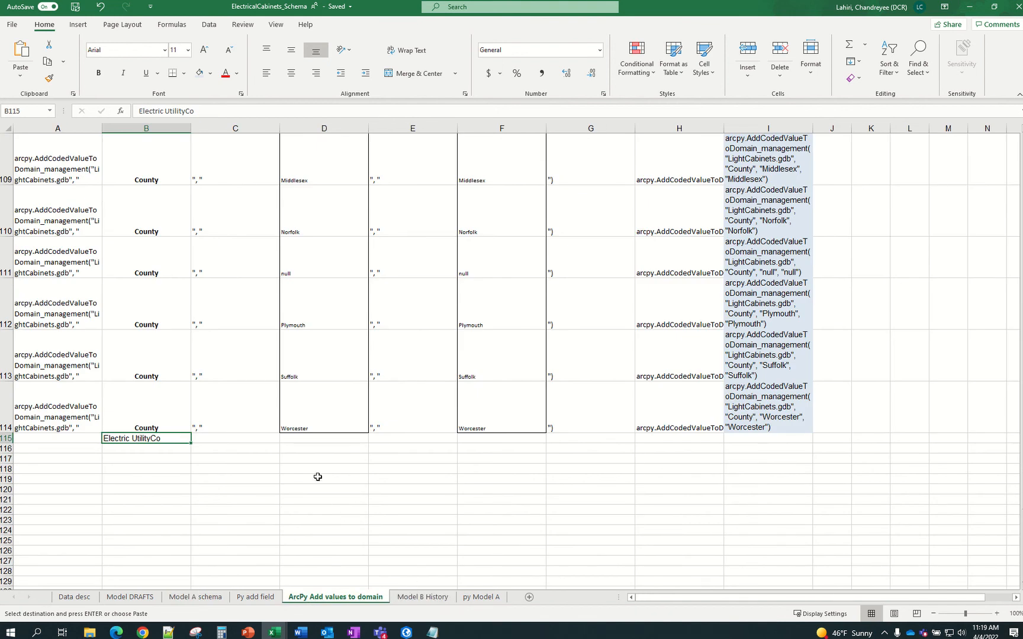
{"action": "left_click", "coordinate": [325, 440]}
Paste the utility names into D115 and F115, and copy the A114 prefix and C114 separator into row 115
{"action": "key", "text": "ctrl+v"}
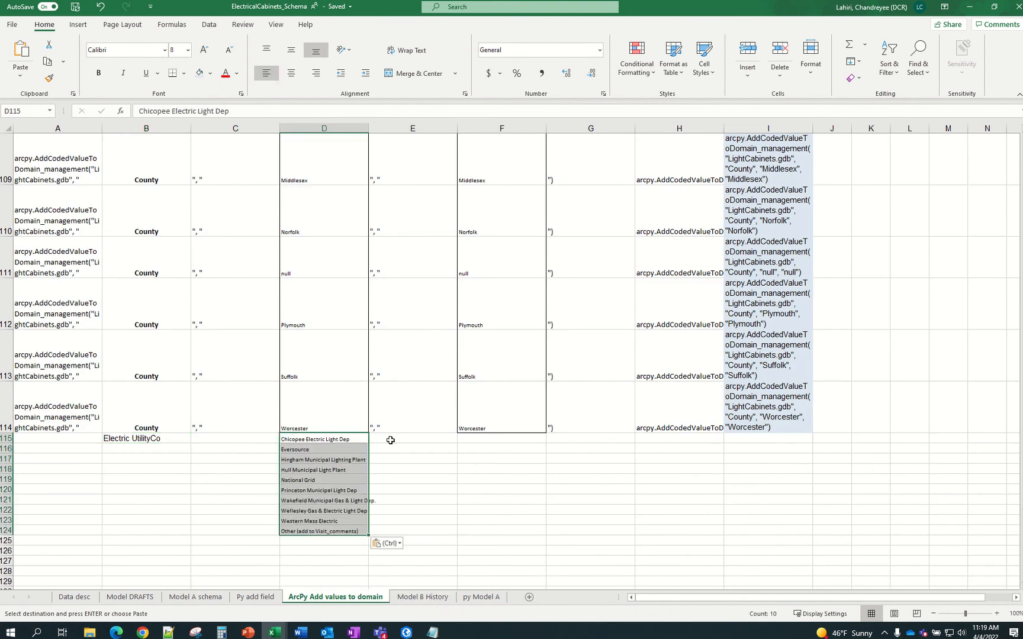
{"action": "left_click", "coordinate": [471, 440]}
{"action": "key", "text": "ctrl+v"}
{"action": "left_click", "coordinate": [61, 426]}
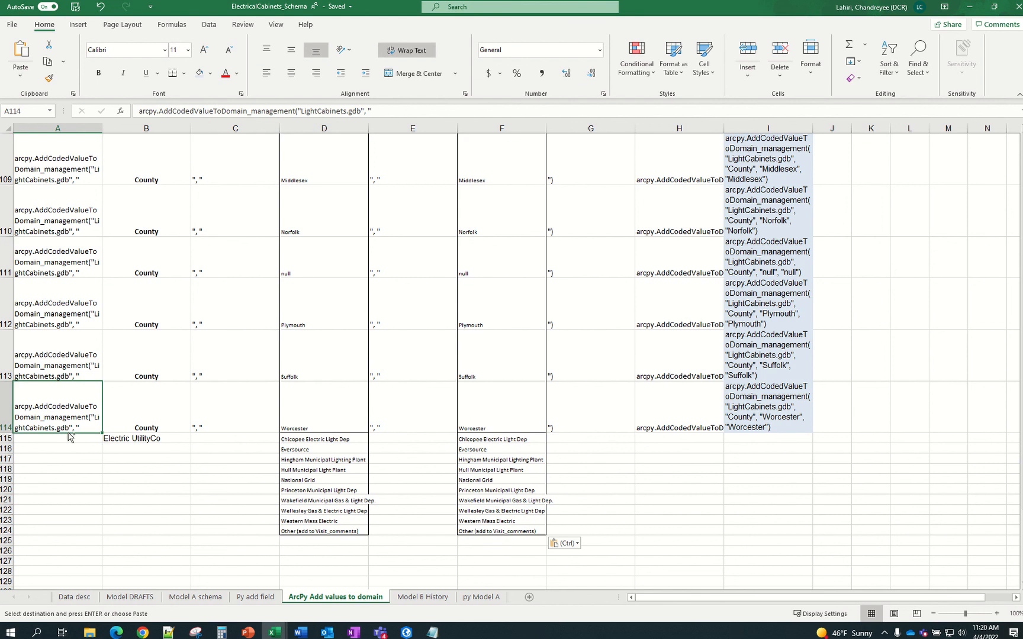
{"action": "key", "text": "ctrl+c"}
{"action": "left_click", "coordinate": [67, 437]}
{"action": "key", "text": "ctrl+v"}
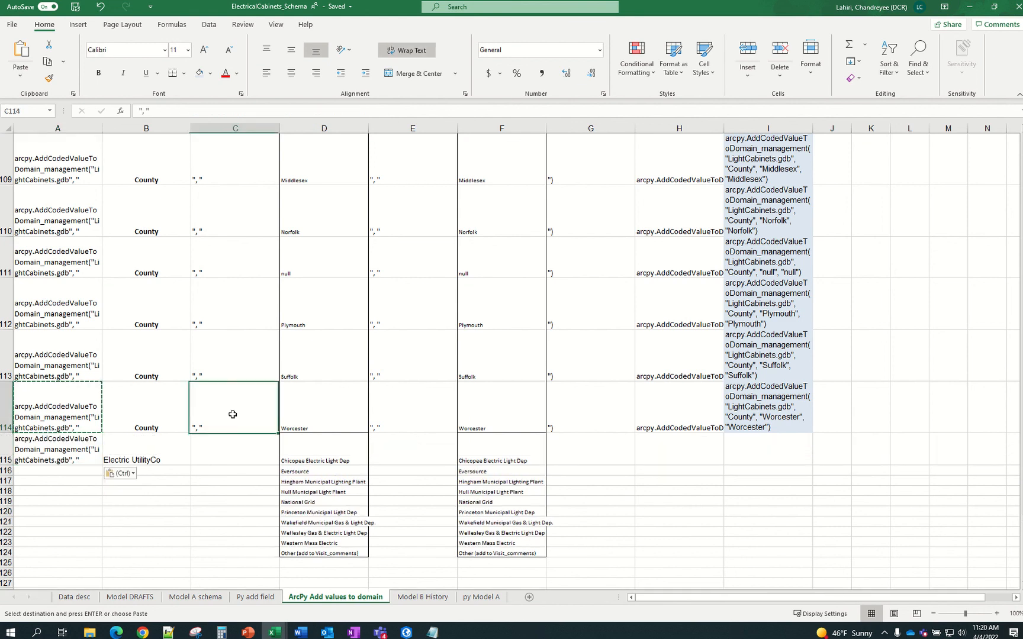
{"action": "left_click", "coordinate": [231, 413]}
{"action": "key", "text": "ctrl+c"}
{"action": "left_click", "coordinate": [231, 452]}
{"action": "key", "text": "ctrl+v"}
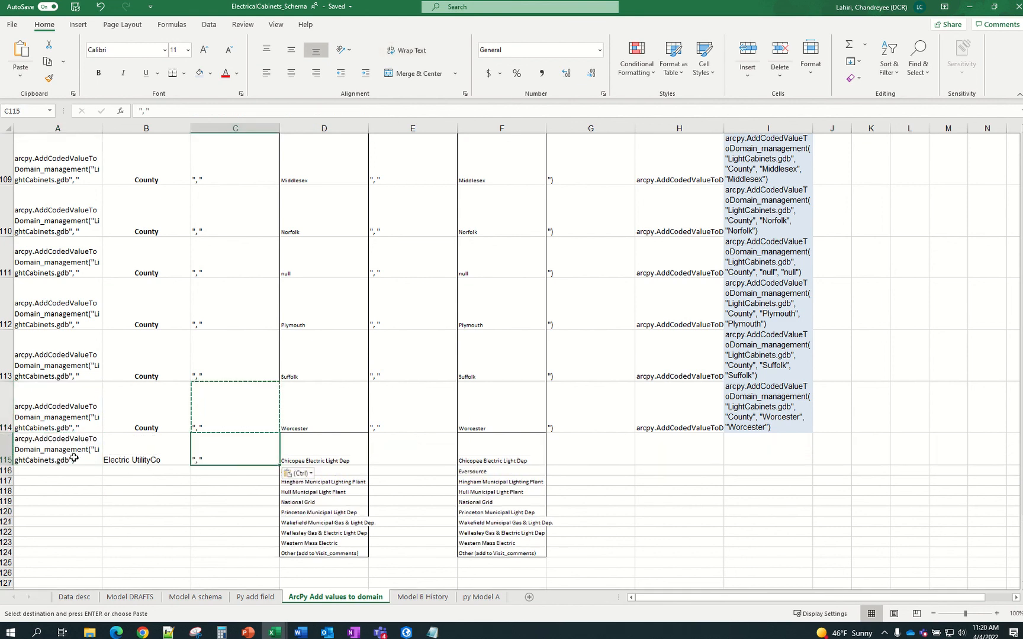
Fill columns A–H down to row 124 and copy the command strings in H115:H124
{"action": "left_click_drag", "start_coordinate": [74, 455], "coordinate": [274, 557]}
{"action": "left_click", "coordinate": [408, 422]}
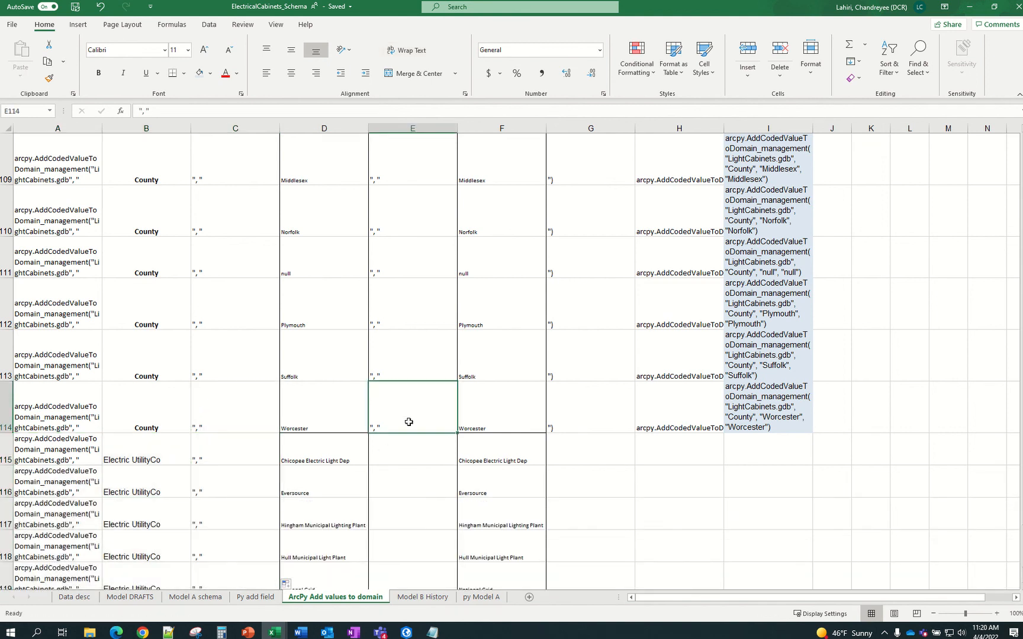
{"action": "scroll", "coordinate": [414, 427], "scroll_direction": "down", "scroll_amount": 2}
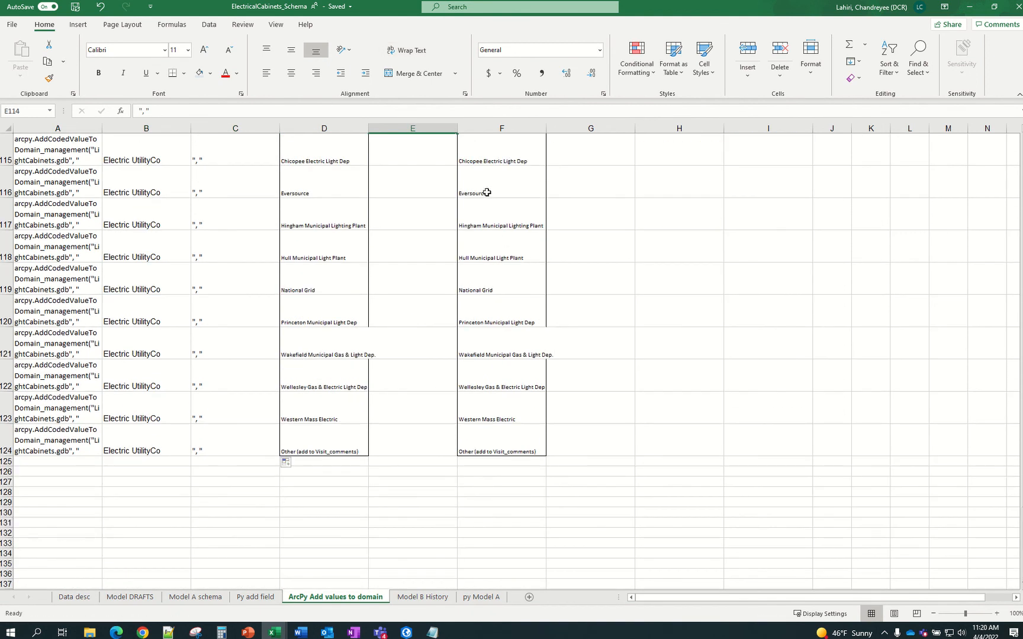
{"action": "scroll", "coordinate": [483, 249], "scroll_direction": "up", "scroll_amount": 1}
{"action": "left_click_drag", "start_coordinate": [457, 288], "coordinate": [424, 572]}
{"action": "left_click_drag", "start_coordinate": [624, 224], "coordinate": [674, 546]}
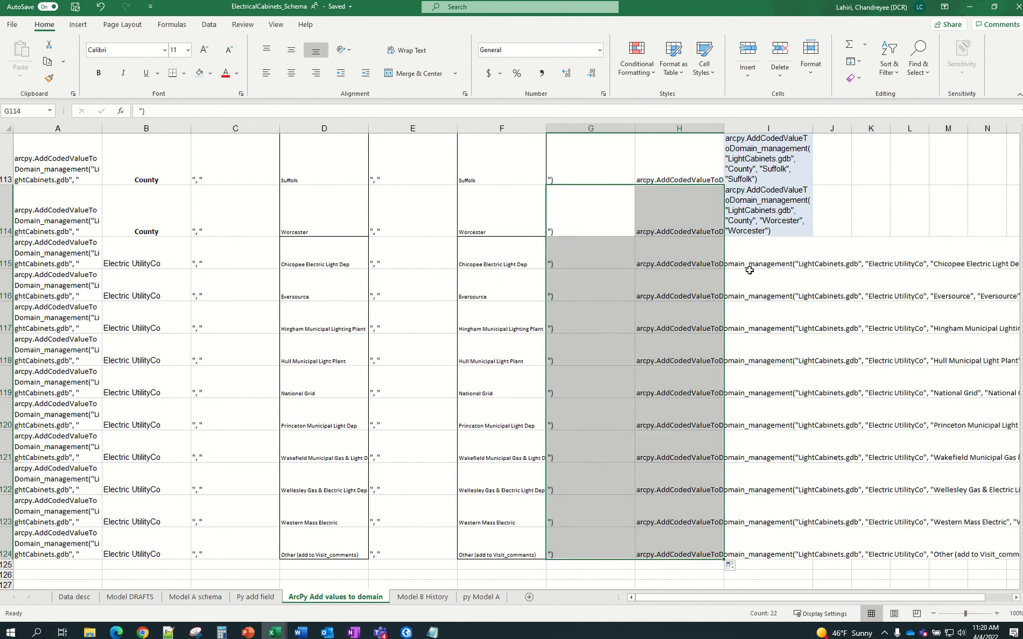
{"action": "left_click", "coordinate": [696, 253]}
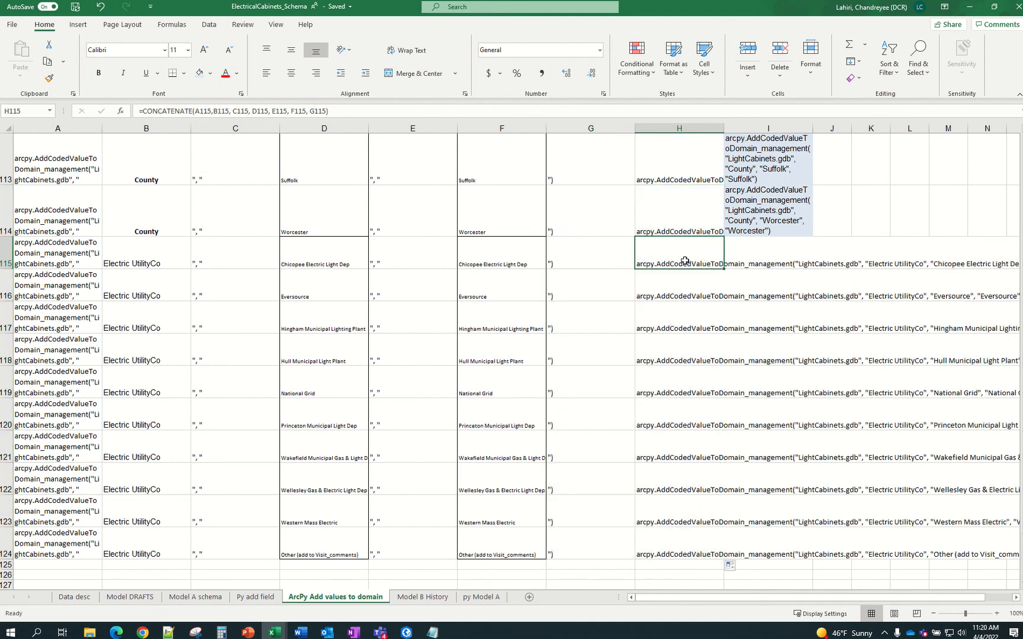
{"action": "left_click_drag", "start_coordinate": [685, 261], "coordinate": [670, 536]}
{"action": "key", "text": "ctrl+c"}
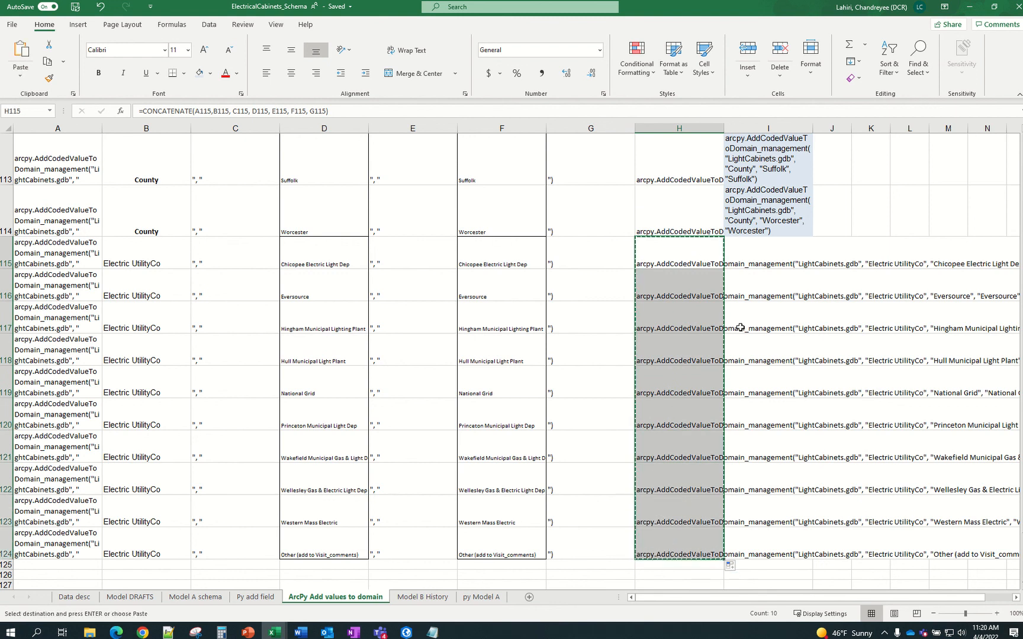
Paste the utility commands as values into I115:I124, wrap them, shade light orange, and copy them
{"action": "right_click", "coordinate": [739, 255]}
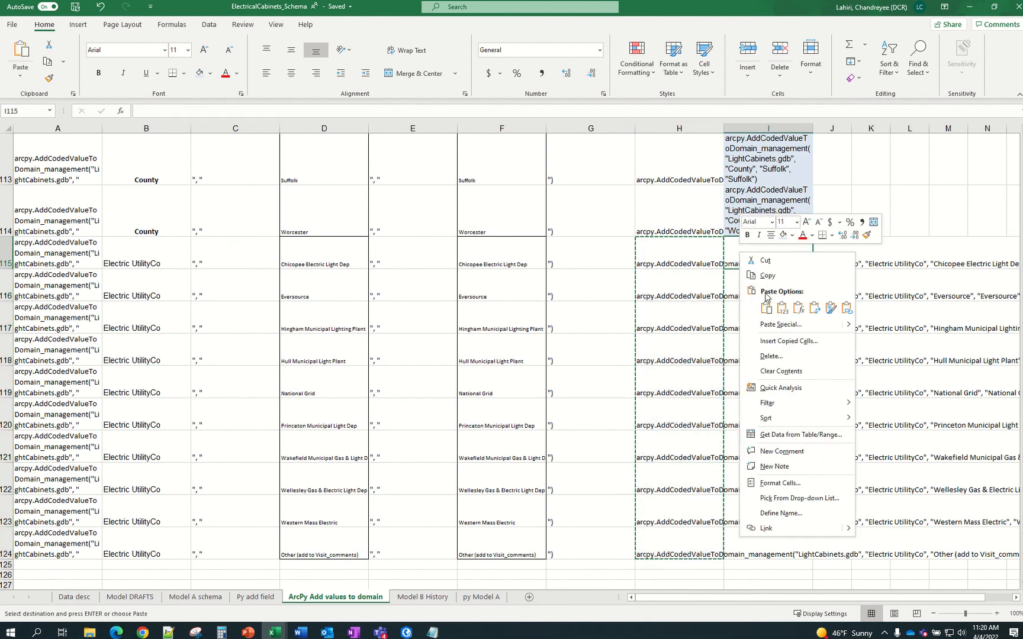
{"action": "left_click", "coordinate": [782, 308]}
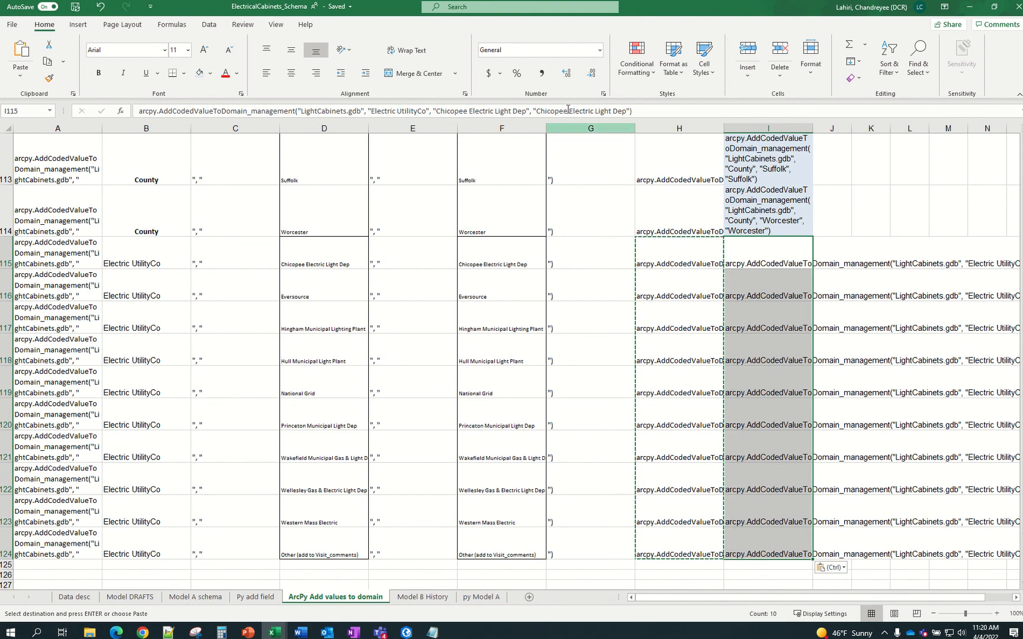
{"action": "left_click", "coordinate": [415, 51]}
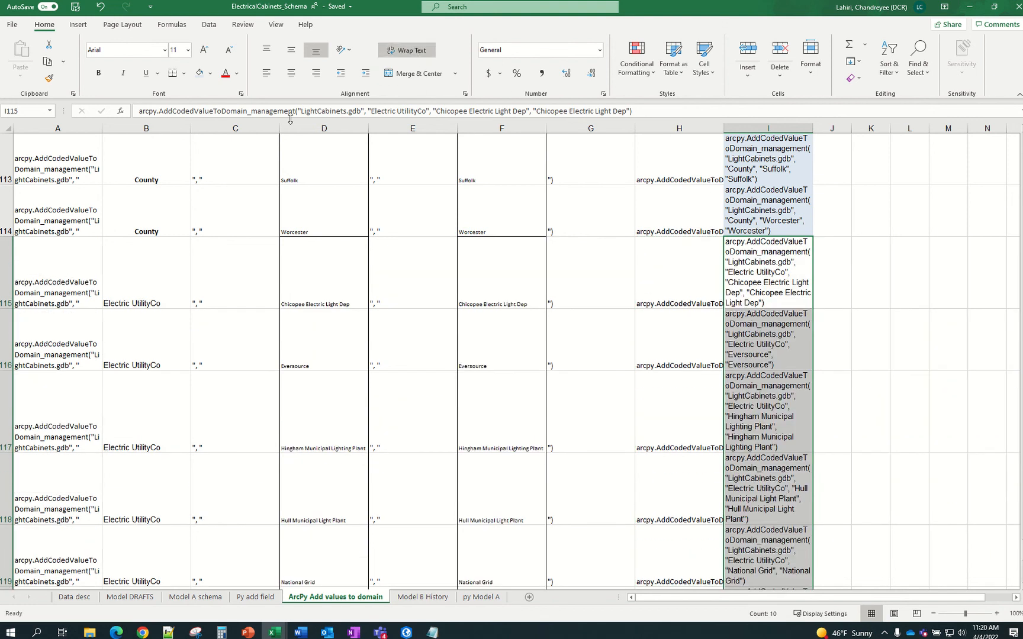
{"action": "left_click", "coordinate": [210, 73]}
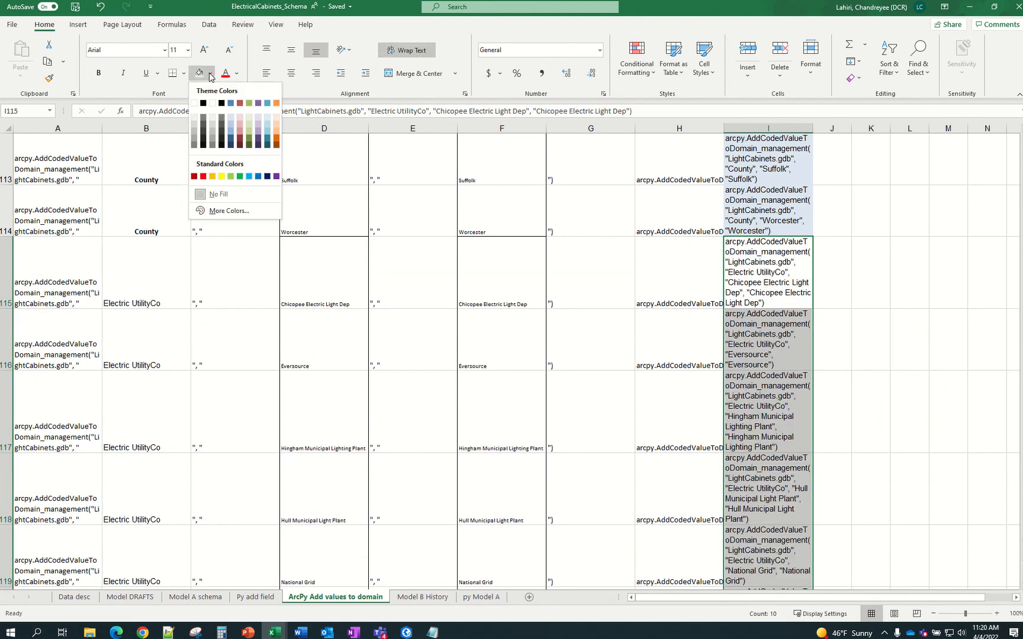
{"action": "left_click", "coordinate": [276, 119]}
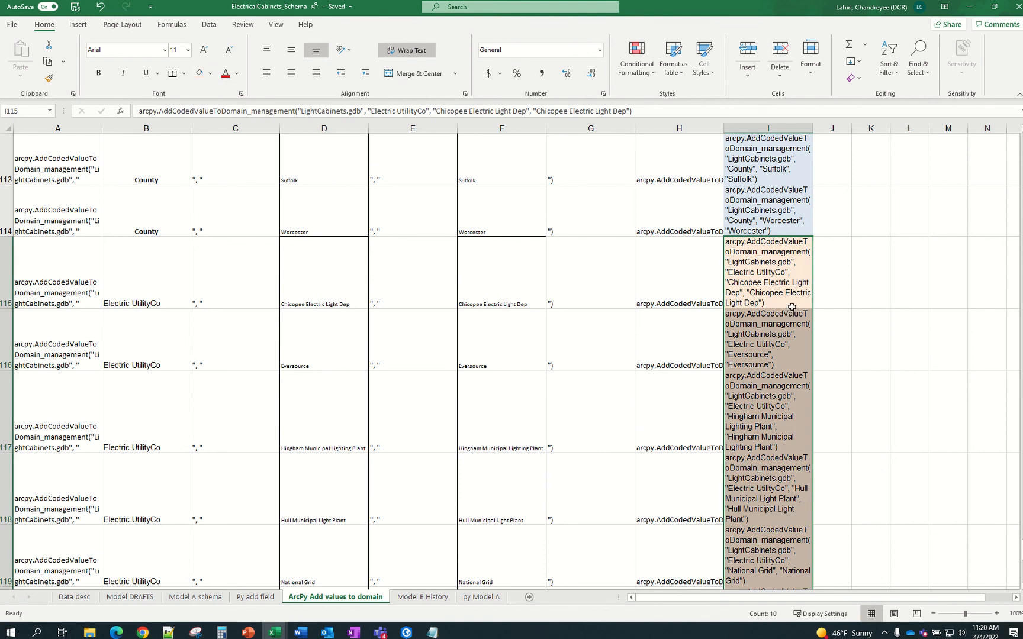
{"action": "key", "text": "ctrl+c"}
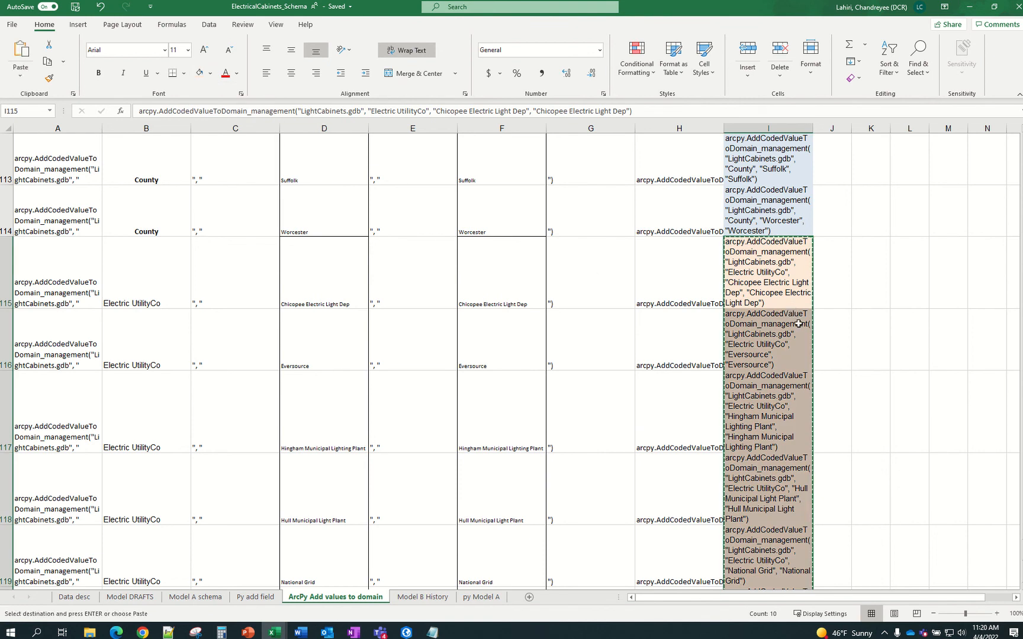
{"action": "left_click", "coordinate": [432, 632]}
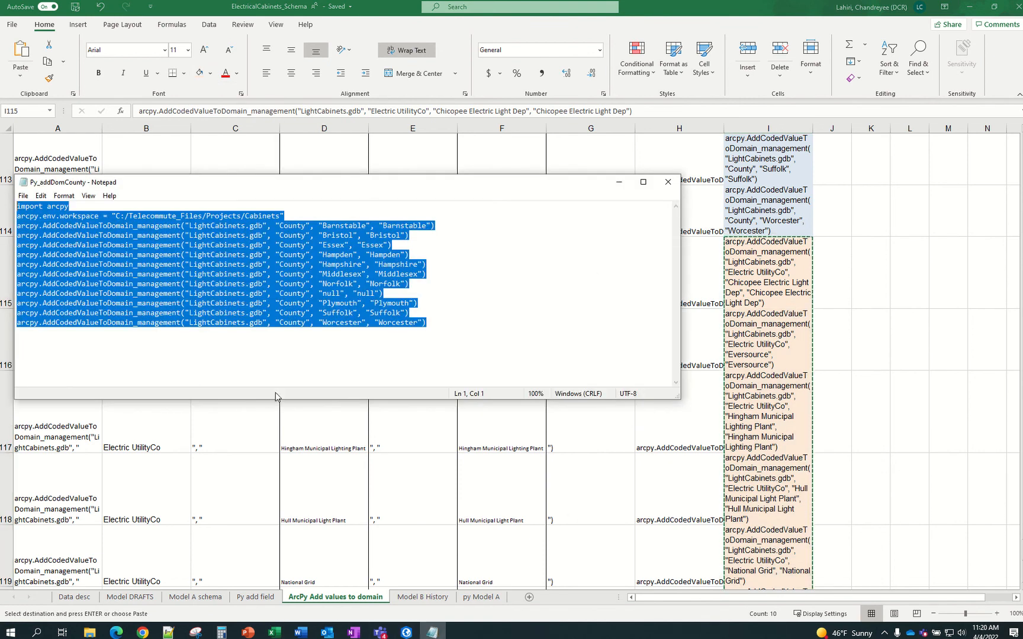
Replace the County command lines in the script with the ten Electric UtilityCo commands
{"action": "left_click", "coordinate": [408, 303]}
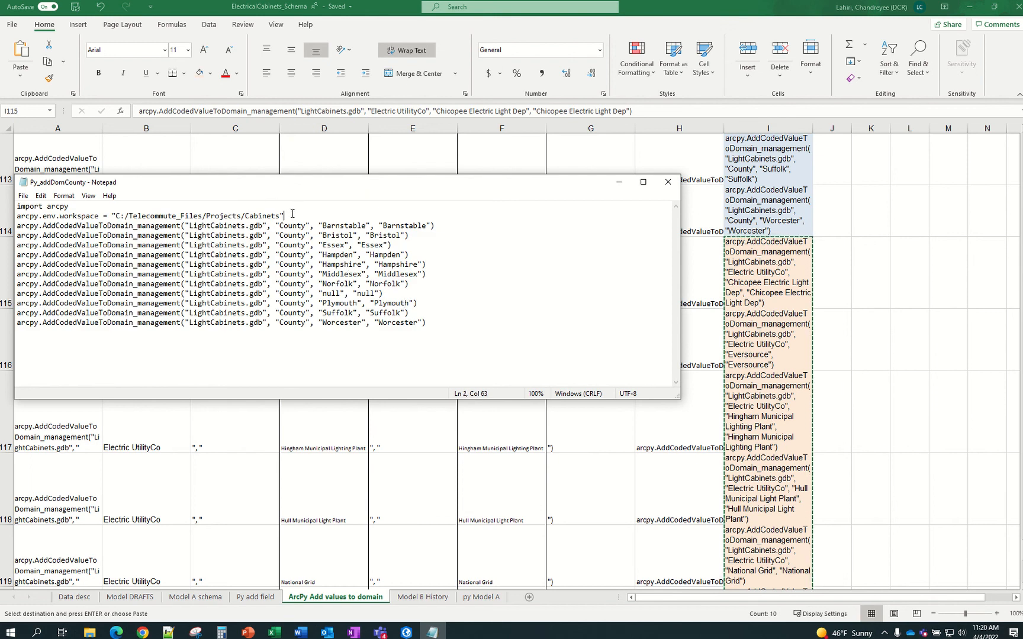
{"action": "left_click_drag", "start_coordinate": [292, 213], "coordinate": [495, 376]}
{"action": "key", "text": "BackSpace"}
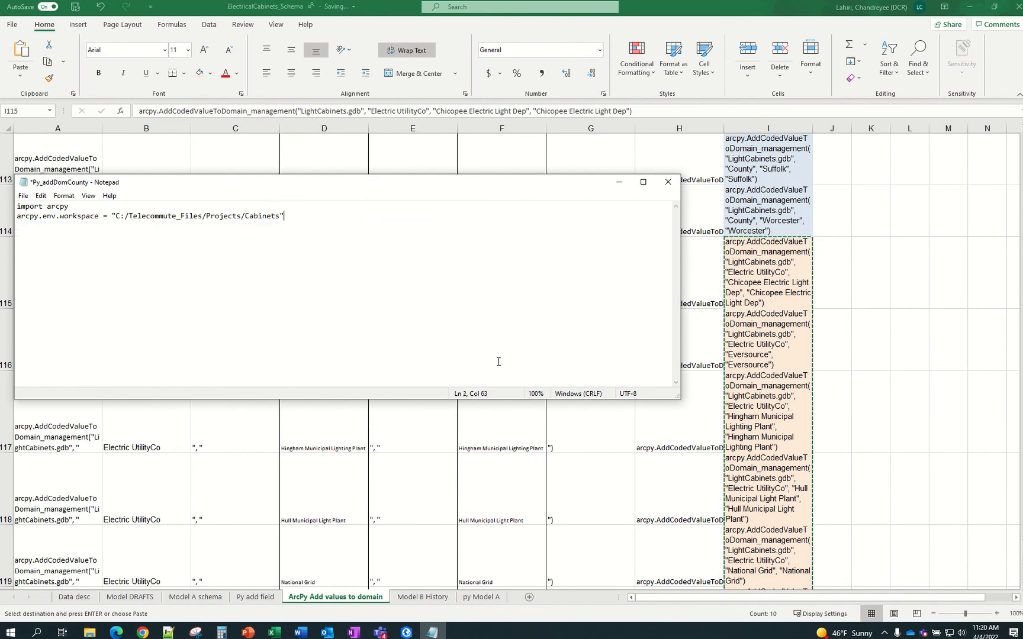
{"action": "key", "text": "ctrl+v"}
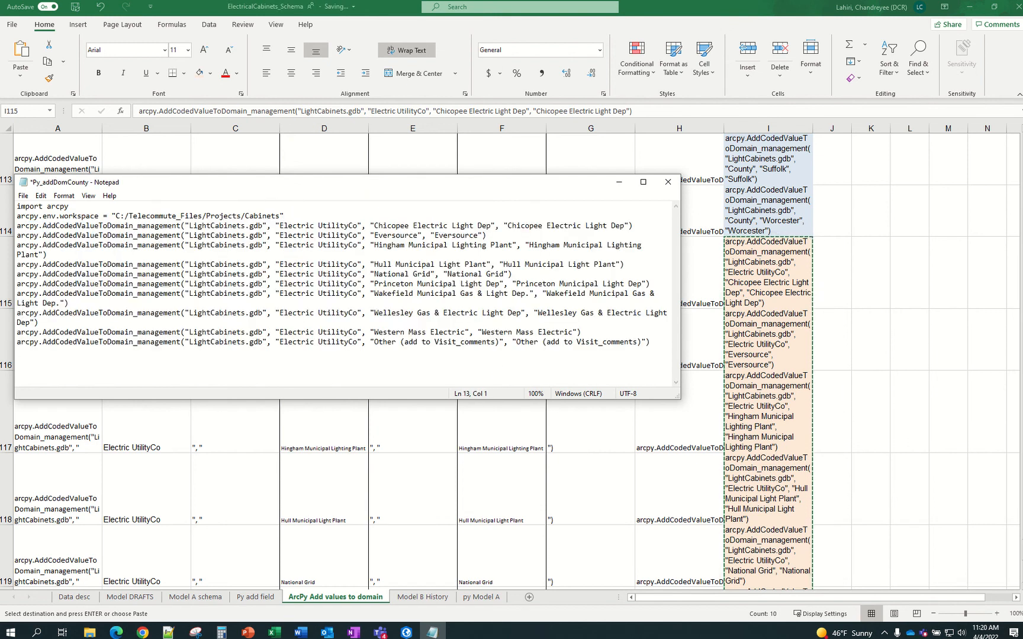
Save the script under the new name Py_addDomElectUtilCo
{"action": "left_click", "coordinate": [23, 196]}
{"action": "left_click", "coordinate": [46, 255]}
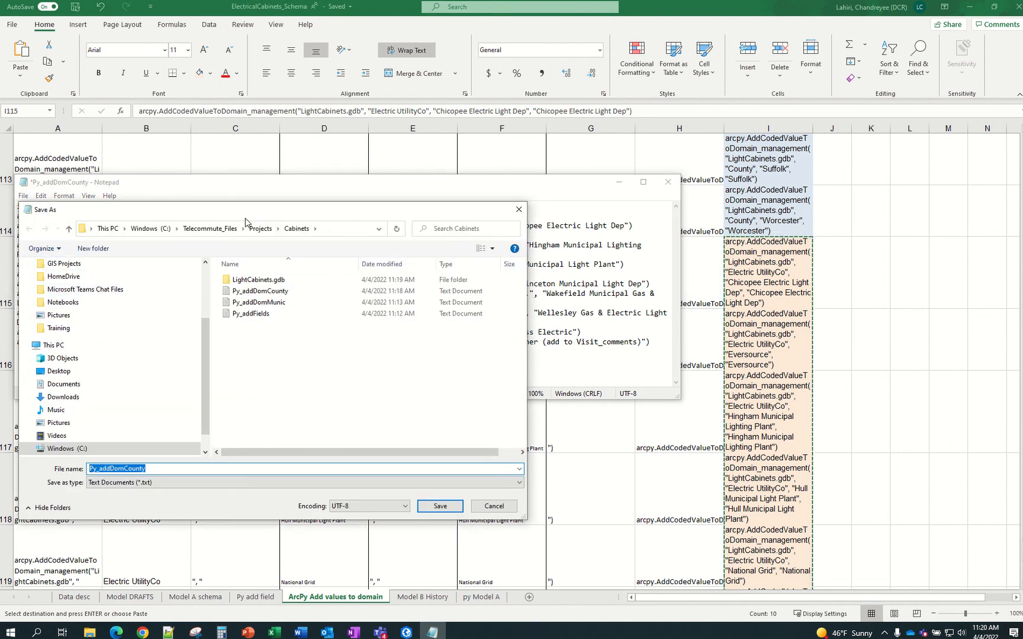
{"action": "left_click_drag", "start_coordinate": [244, 217], "coordinate": [243, 276]}
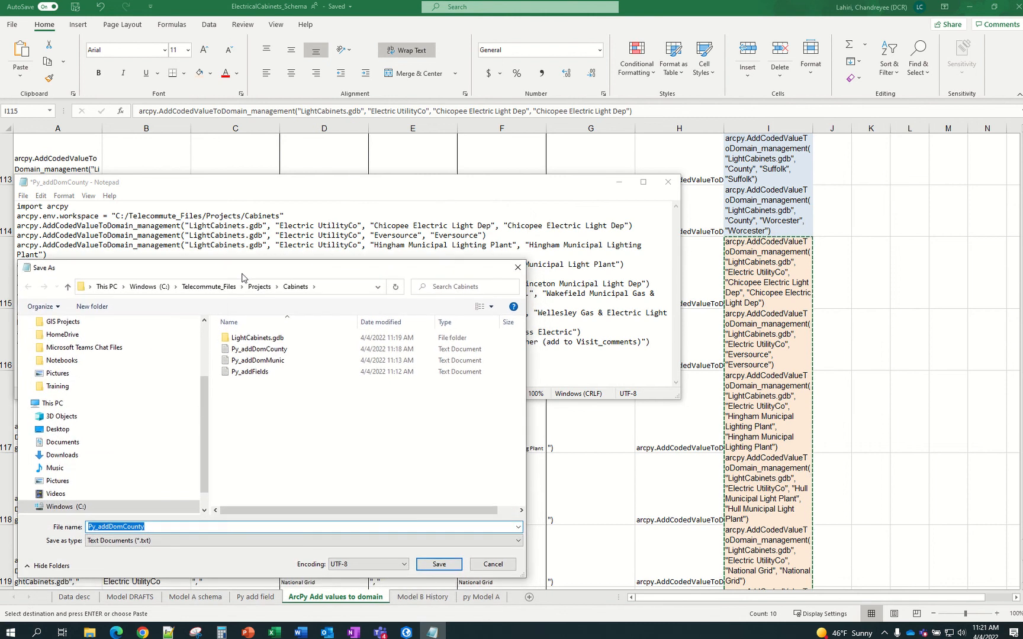
{"action": "left_click", "coordinate": [164, 529]}
{"action": "type", "text": "ElectUtil"}
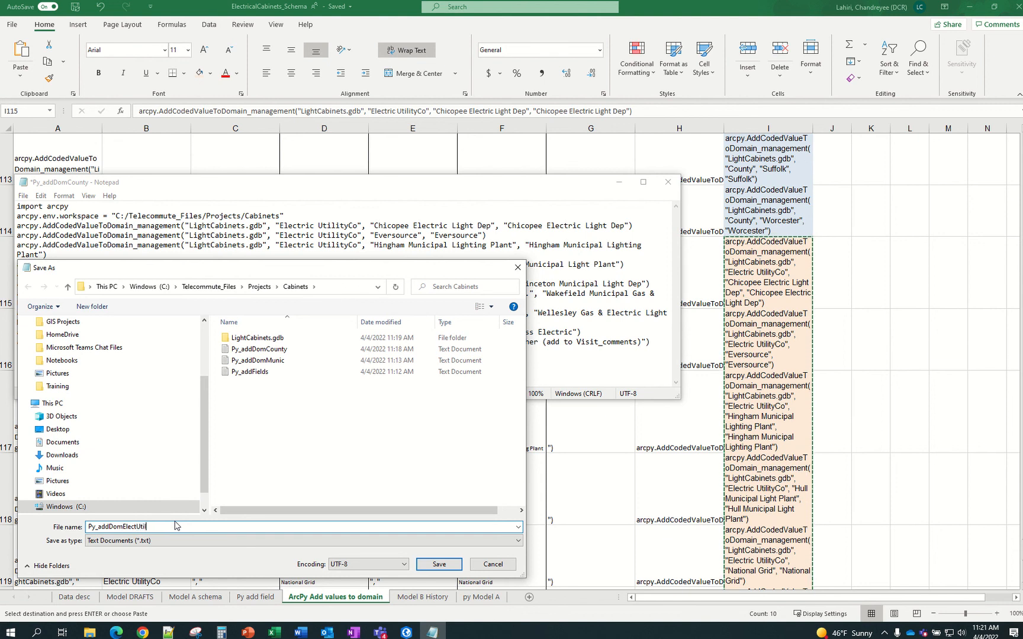
{"action": "key", "text": "Return"}
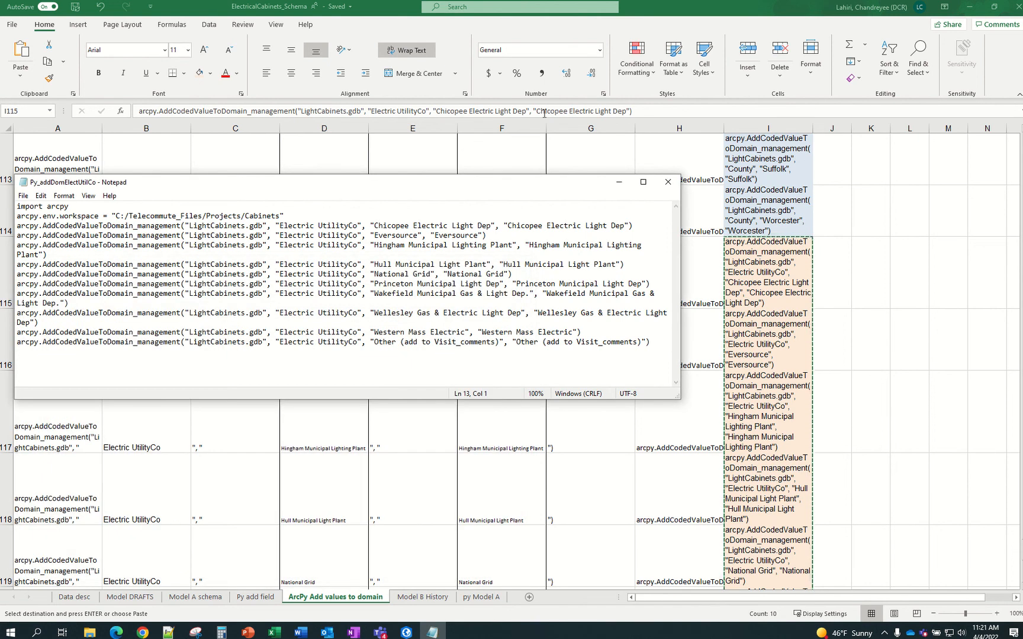
Copy the script's entire code and return to ArcGIS Pro
{"action": "left_click", "coordinate": [376, 283]}
{"action": "key", "text": "ctrl+a"}
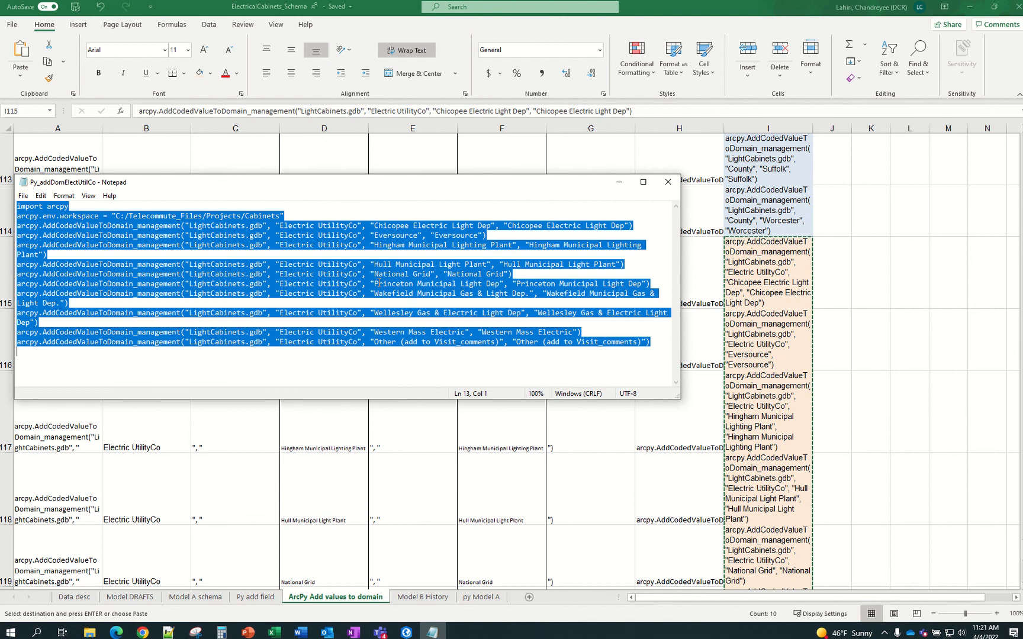
{"action": "key", "text": "ctrl+c"}
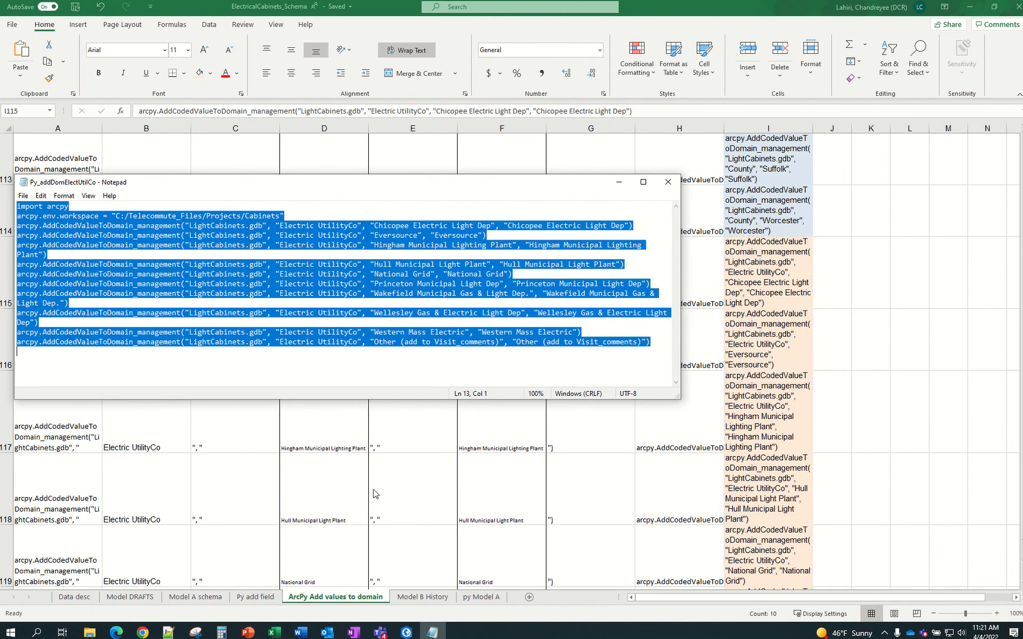
{"action": "left_click", "coordinate": [406, 632]}
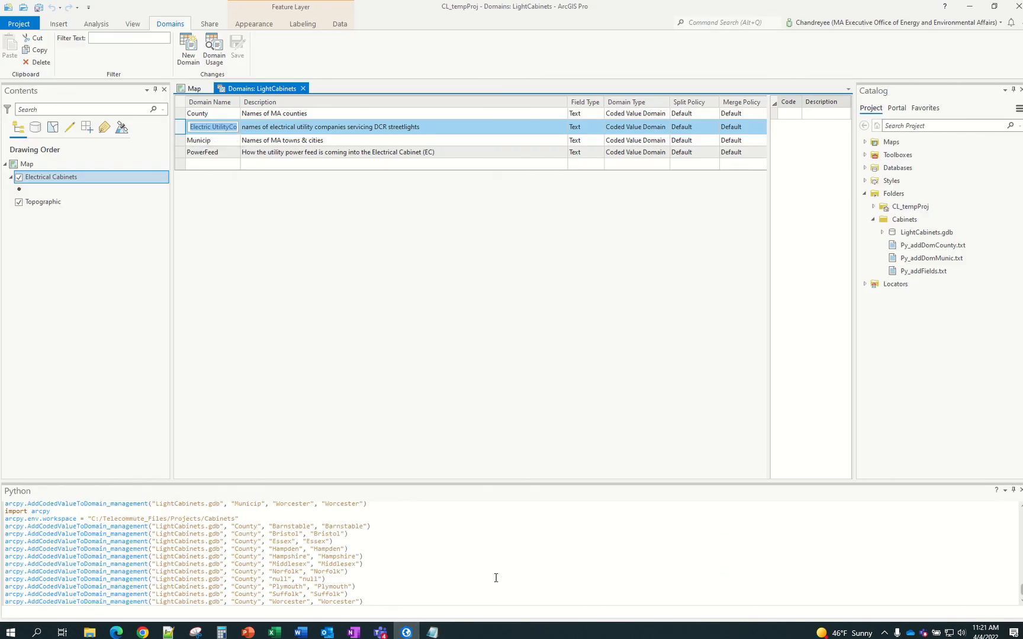
Paste and run the Electric UtilityCo arcpy code in the Python window, then close the Domains: LightCabinets view
{"action": "left_click", "coordinate": [246, 611]}
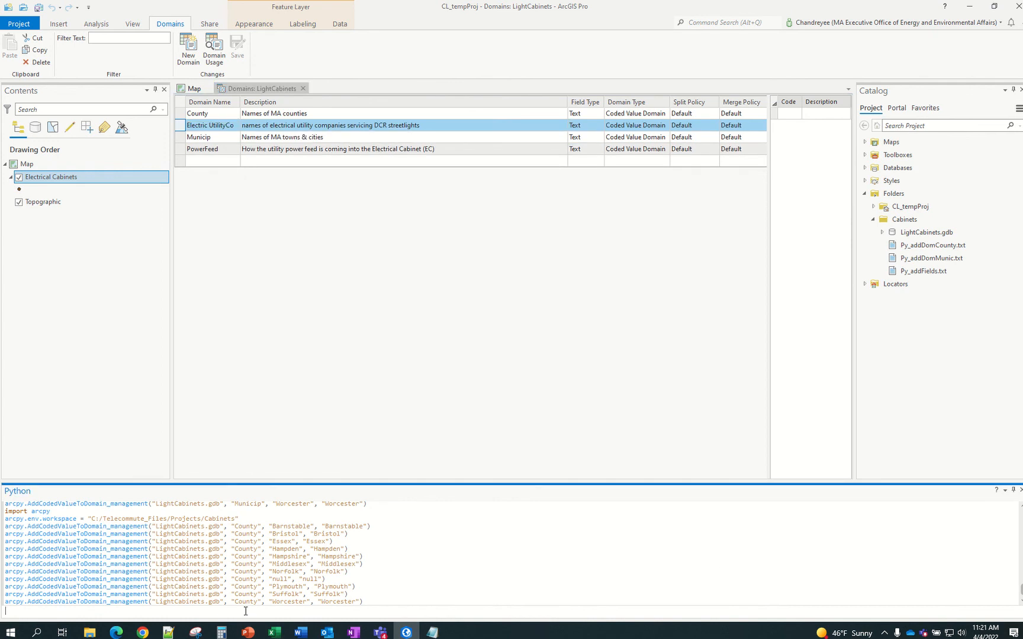
{"action": "key", "text": "ctrl+v"}
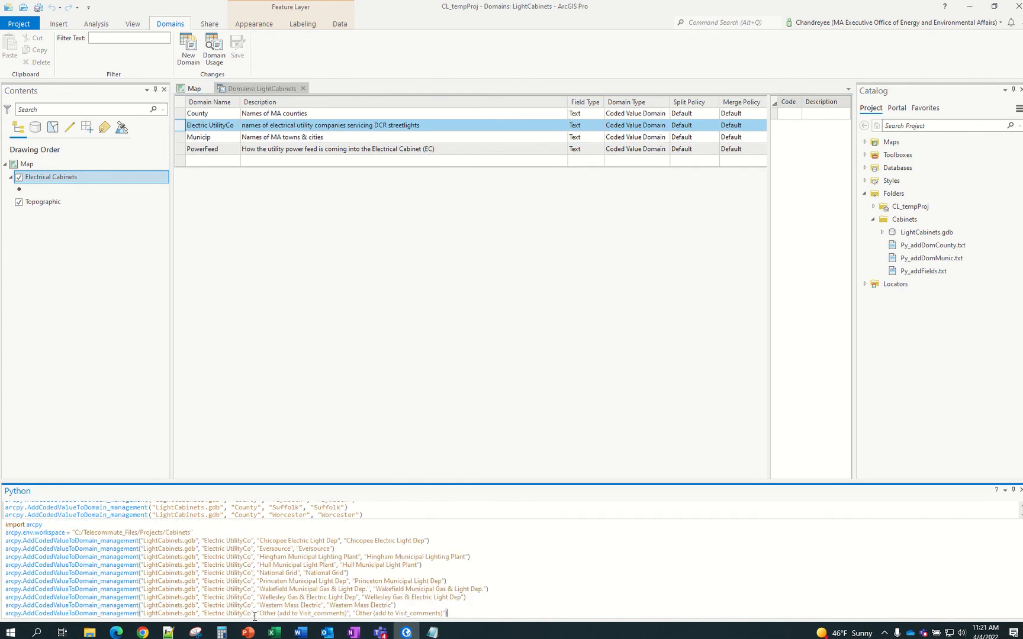
{"action": "key", "text": "Return"}
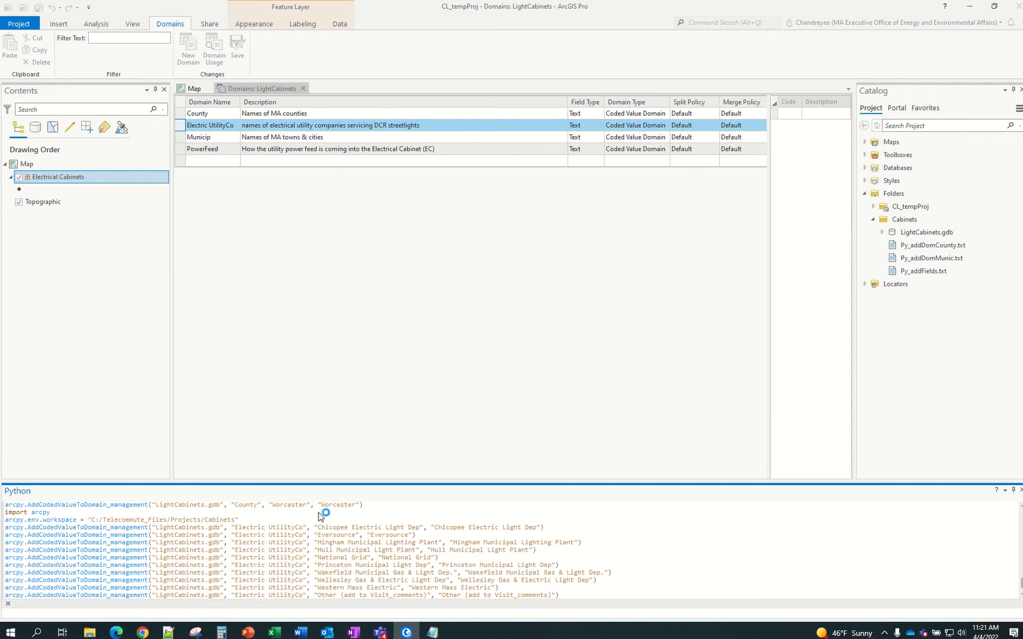
{"action": "left_click", "coordinate": [303, 89]}
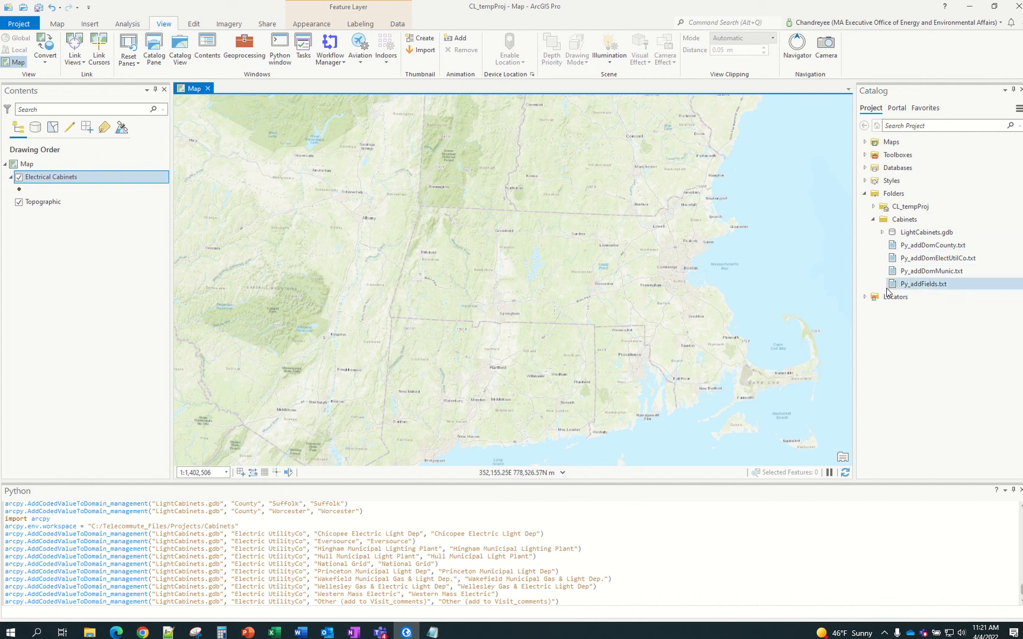
{"action": "left_click", "coordinate": [882, 232]}
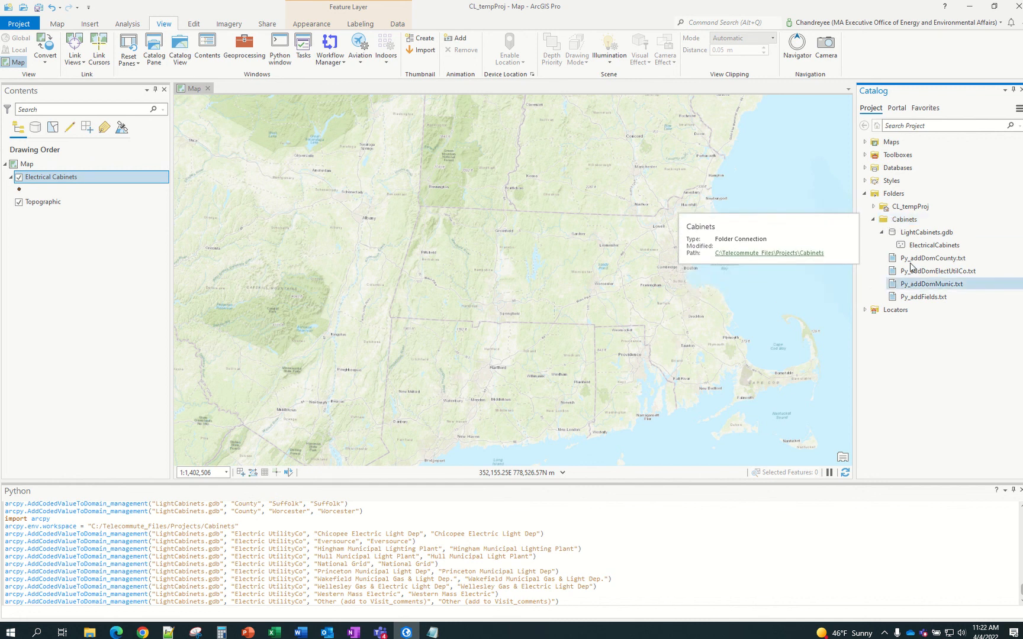
{"action": "right_click", "coordinate": [908, 234]}
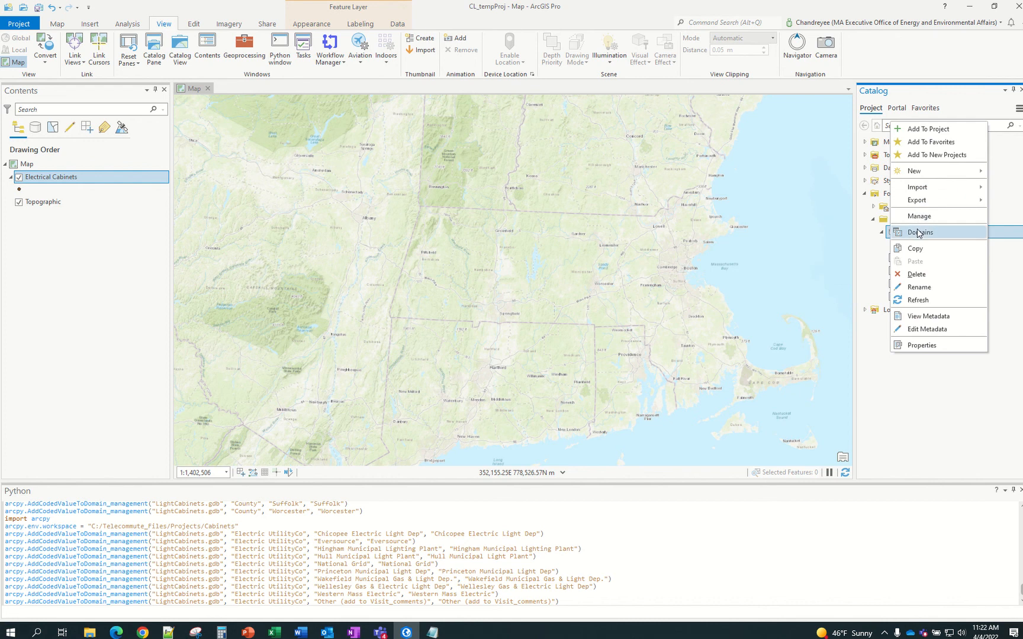
{"action": "left_click", "coordinate": [919, 233]}
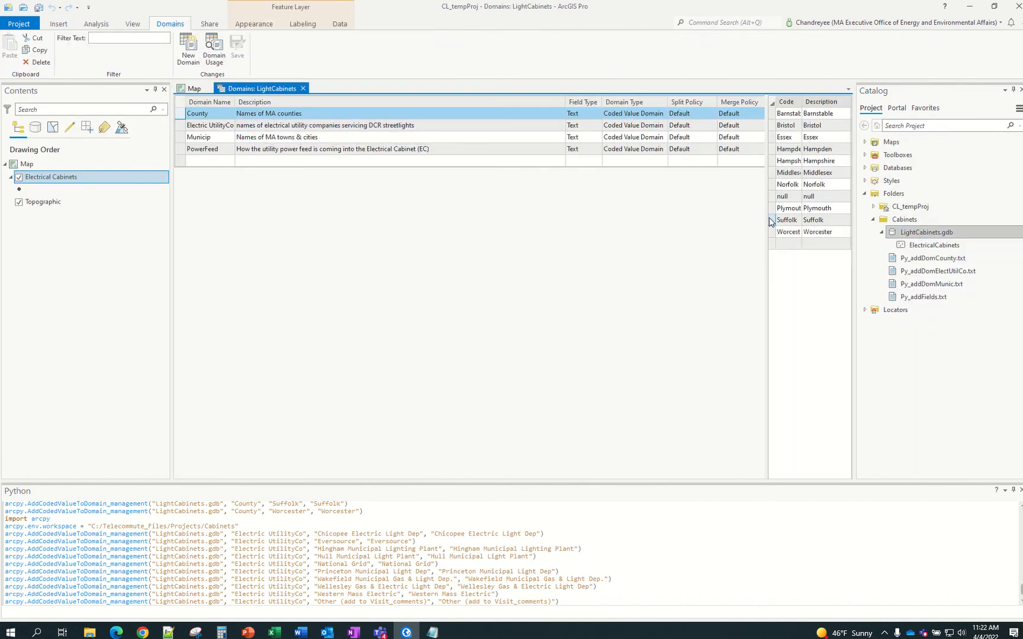
{"action": "left_click_drag", "start_coordinate": [769, 218], "coordinate": [648, 212]}
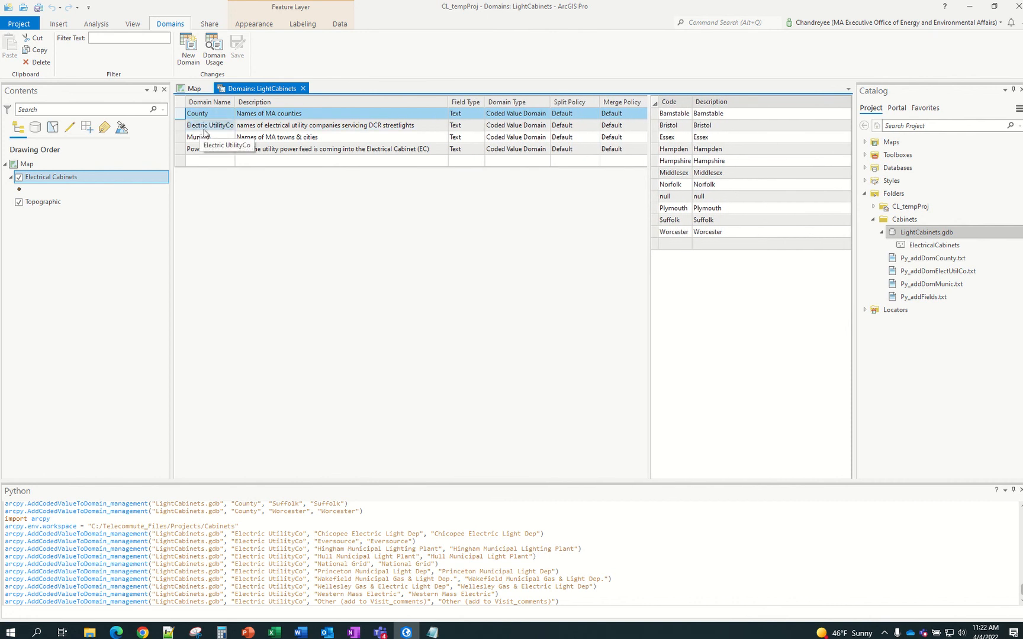
{"action": "left_click", "coordinate": [204, 131]}
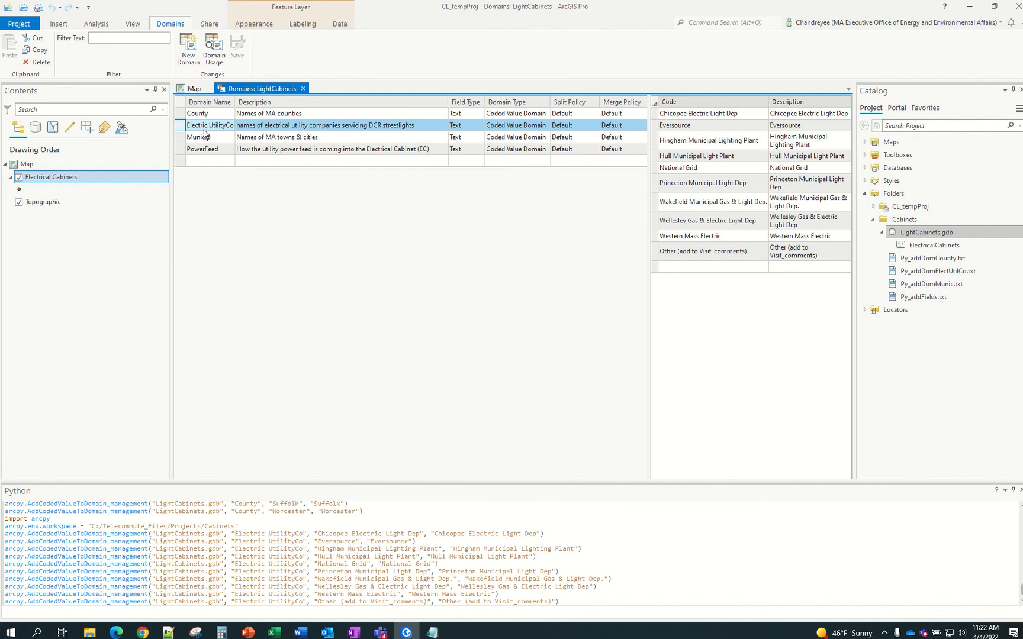
{"action": "left_click", "coordinate": [205, 137]}
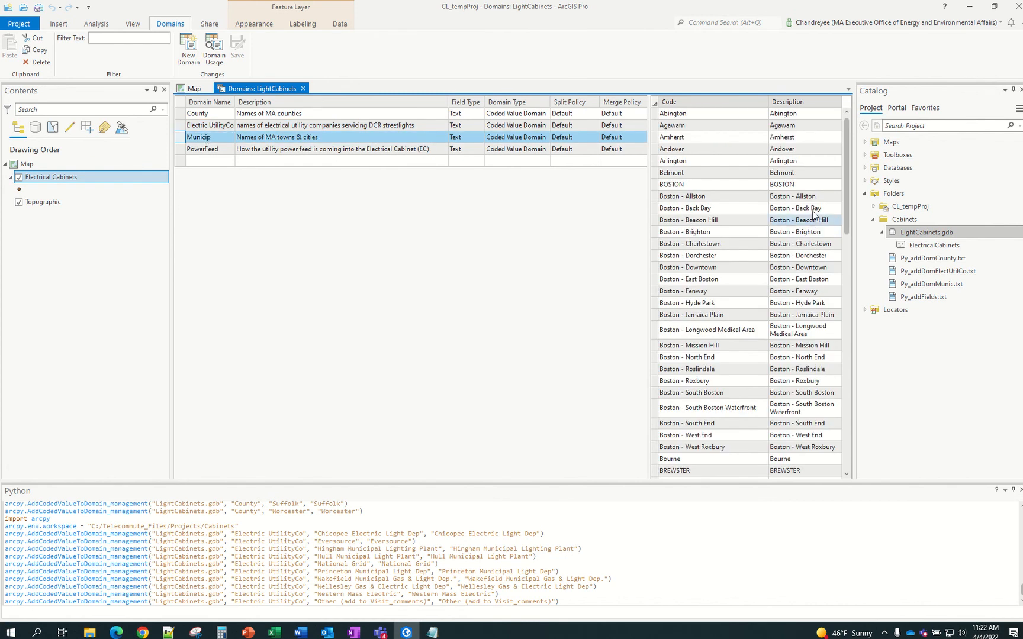
{"action": "scroll", "coordinate": [814, 214], "scroll_direction": "down", "scroll_amount": 15}
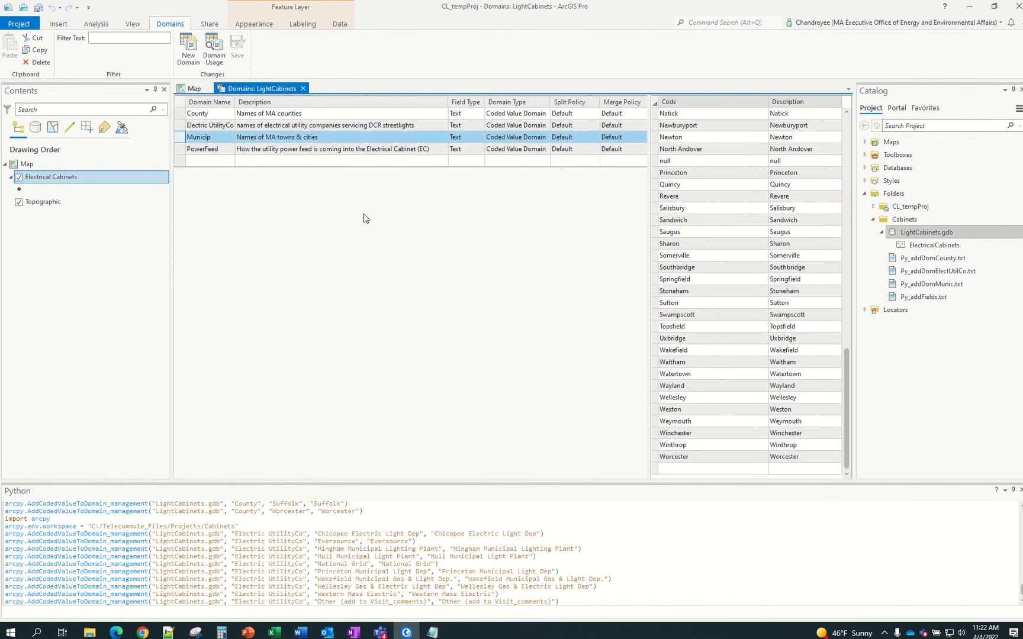
{"action": "left_click", "coordinate": [203, 149]}
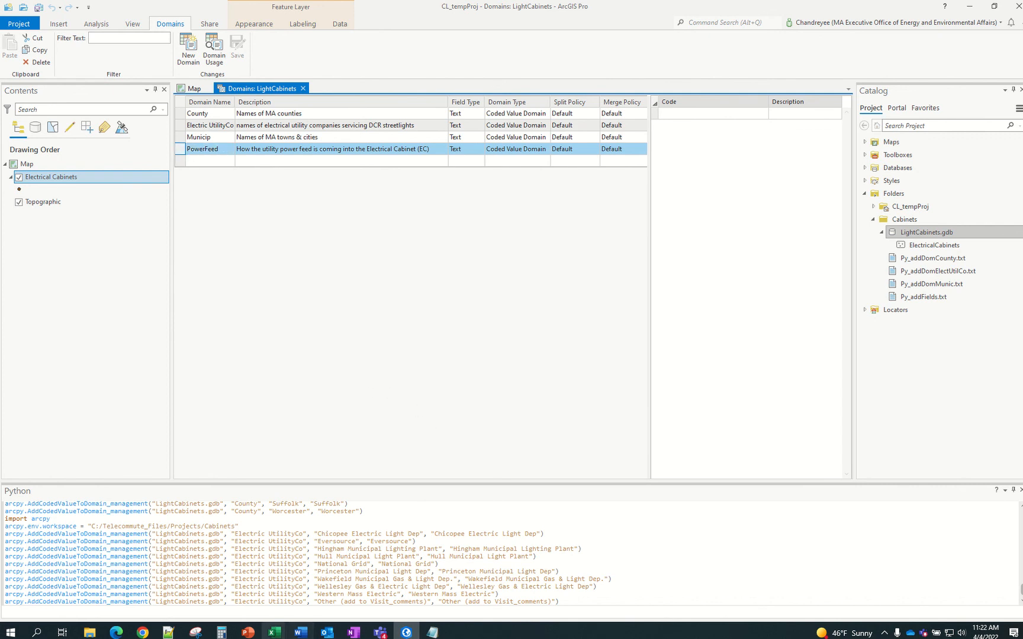
{"action": "left_click", "coordinate": [274, 633]}
{"action": "left_click", "coordinate": [307, 588]}
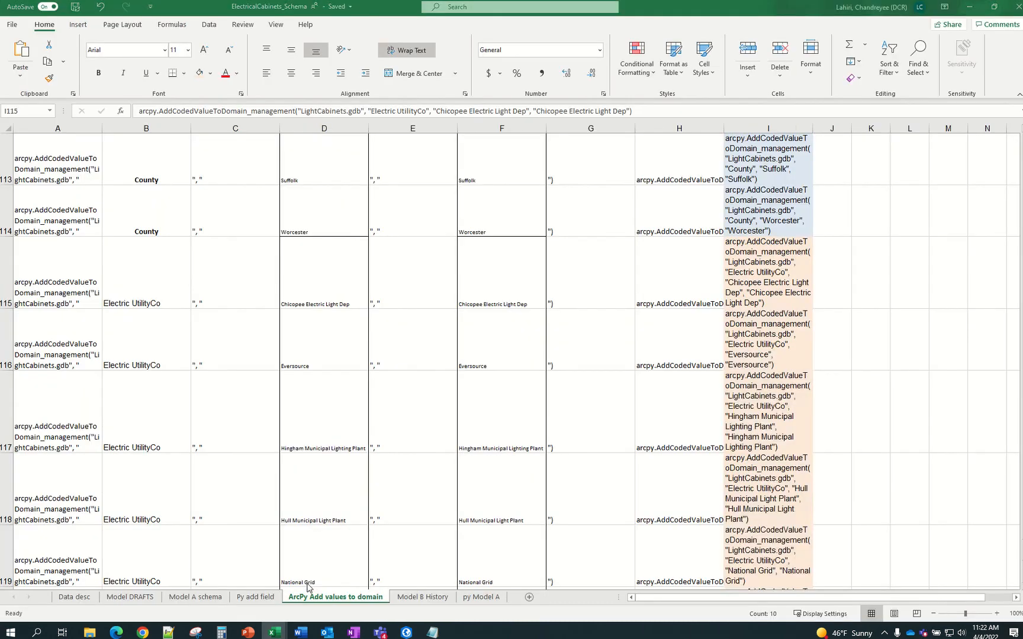
{"action": "left_click", "coordinate": [972, 8]}
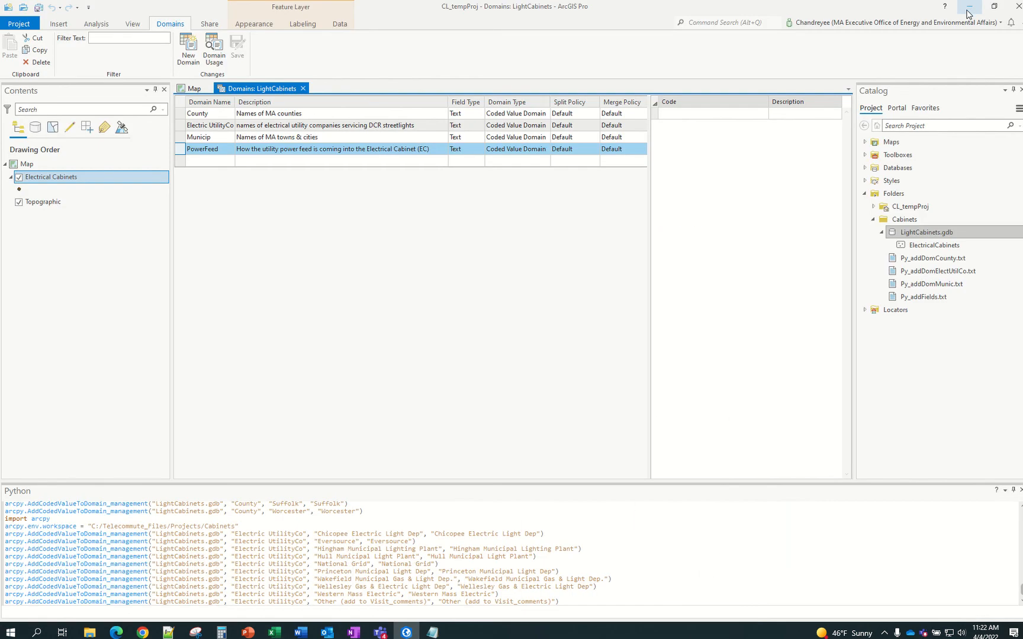
{"action": "left_click", "coordinate": [303, 88]}
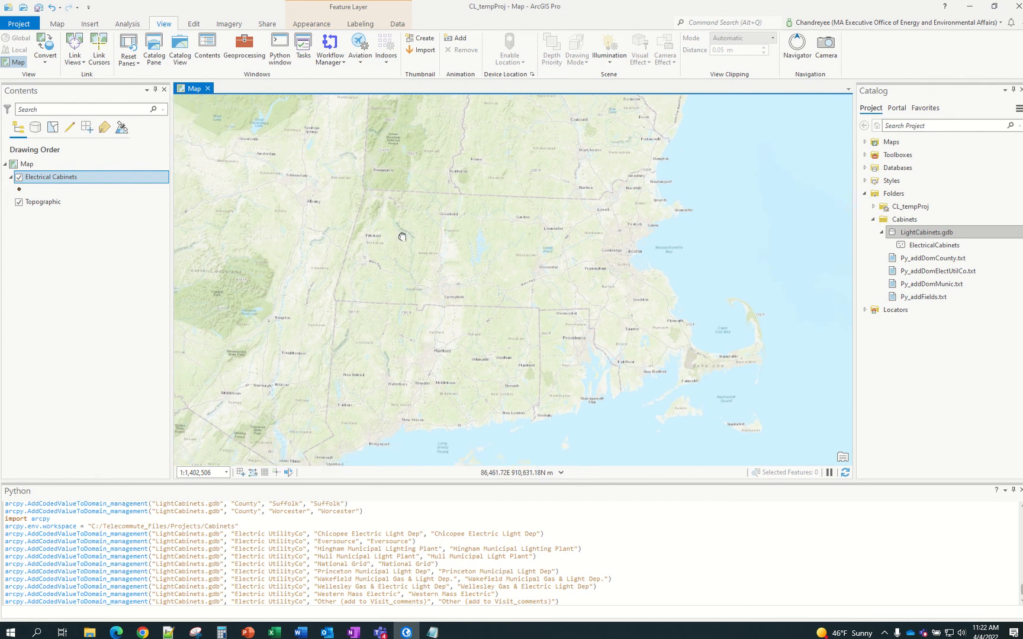
Place a new point in Massachusetts Bay using the Electrical Cabinets create template
{"action": "left_click_drag", "start_coordinate": [402, 237], "coordinate": [376, 226]}
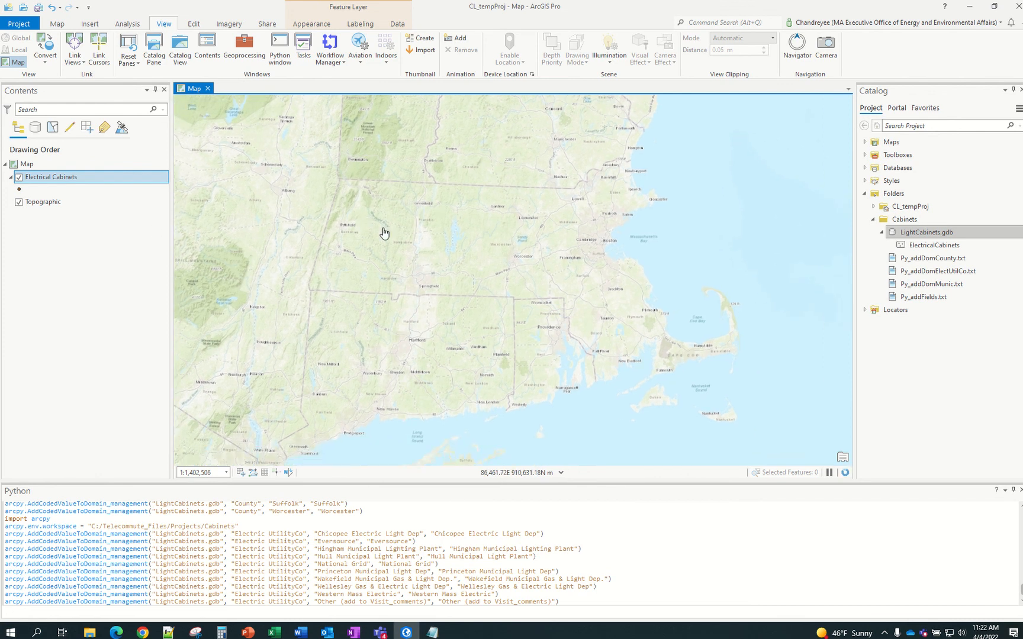
{"action": "left_click", "coordinate": [55, 184]}
{"action": "right_click", "coordinate": [54, 184]}
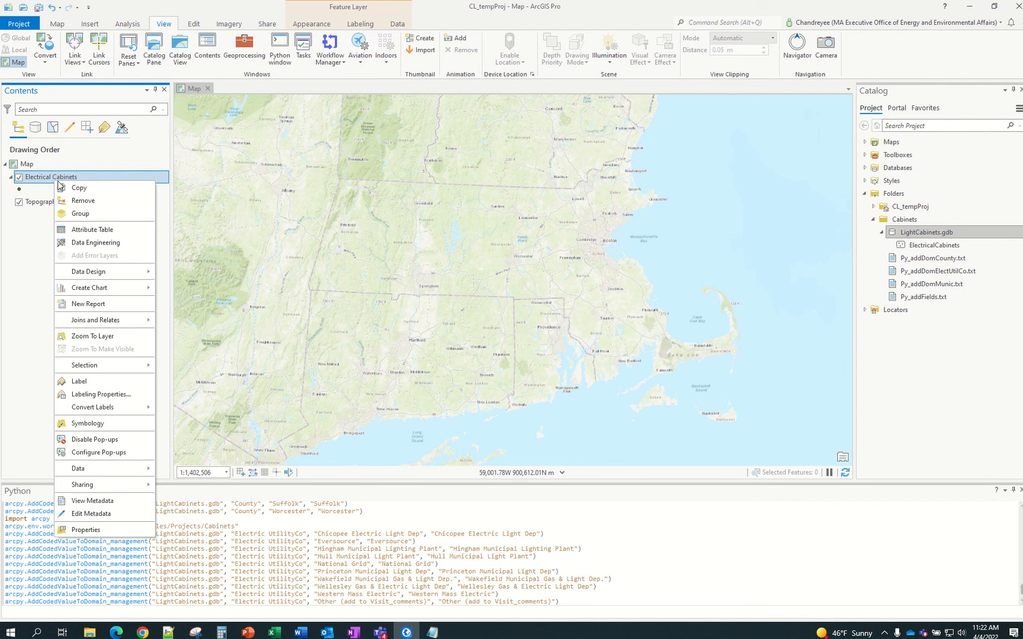
{"action": "left_click", "coordinate": [24, 288]}
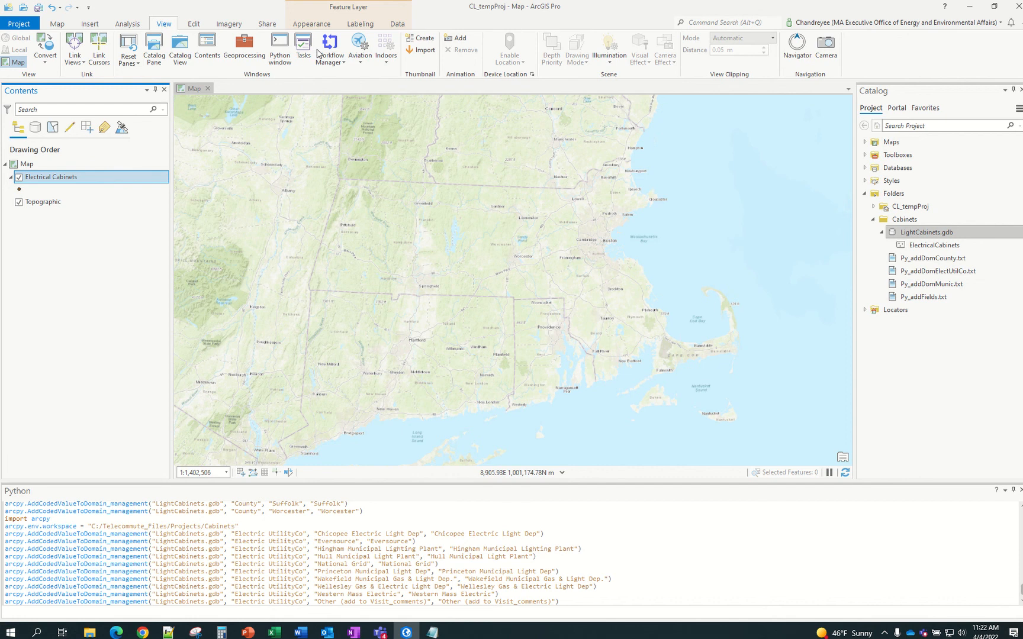
{"action": "left_click", "coordinate": [196, 25]}
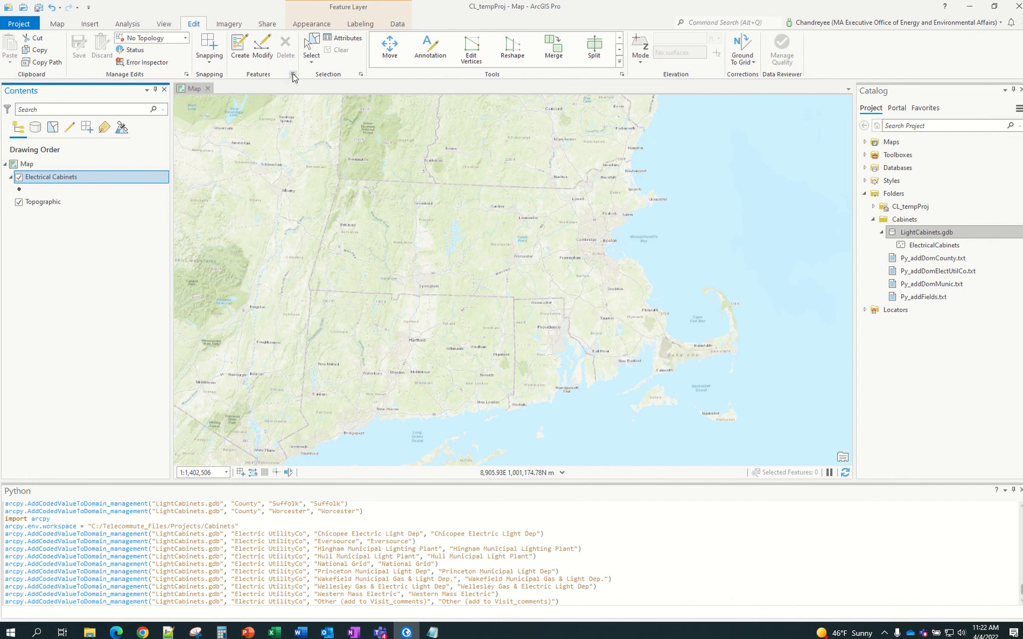
{"action": "left_click", "coordinate": [238, 44]}
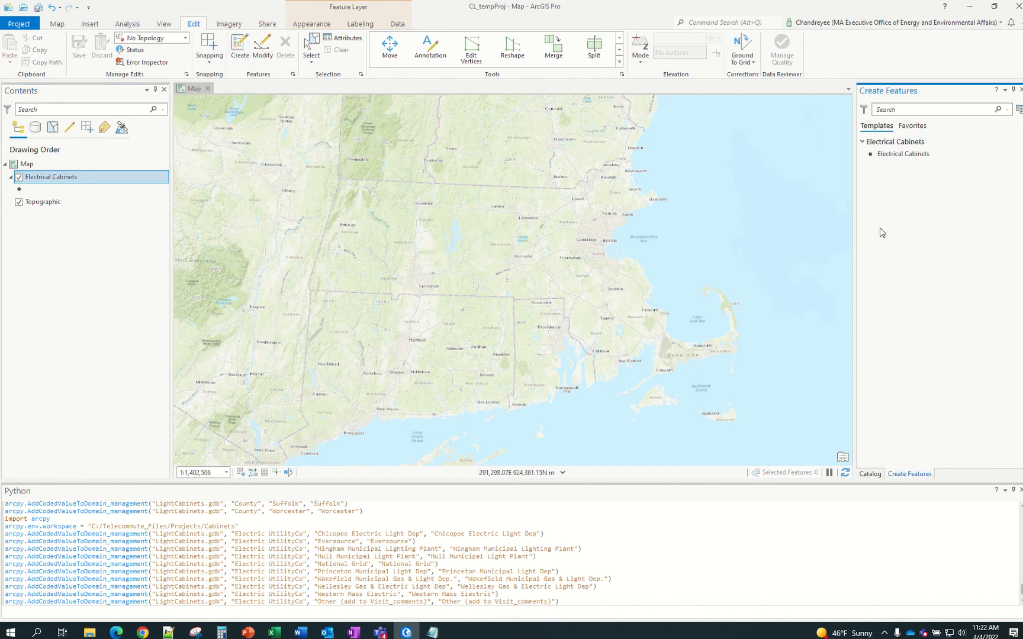
{"action": "left_click", "coordinate": [904, 153]}
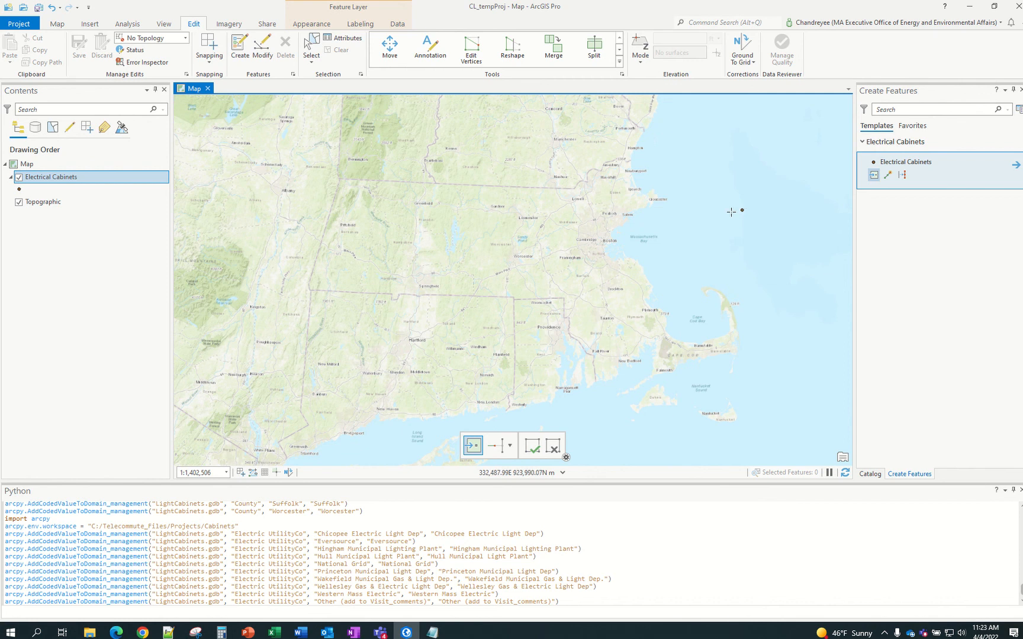
{"action": "left_click", "coordinate": [671, 247]}
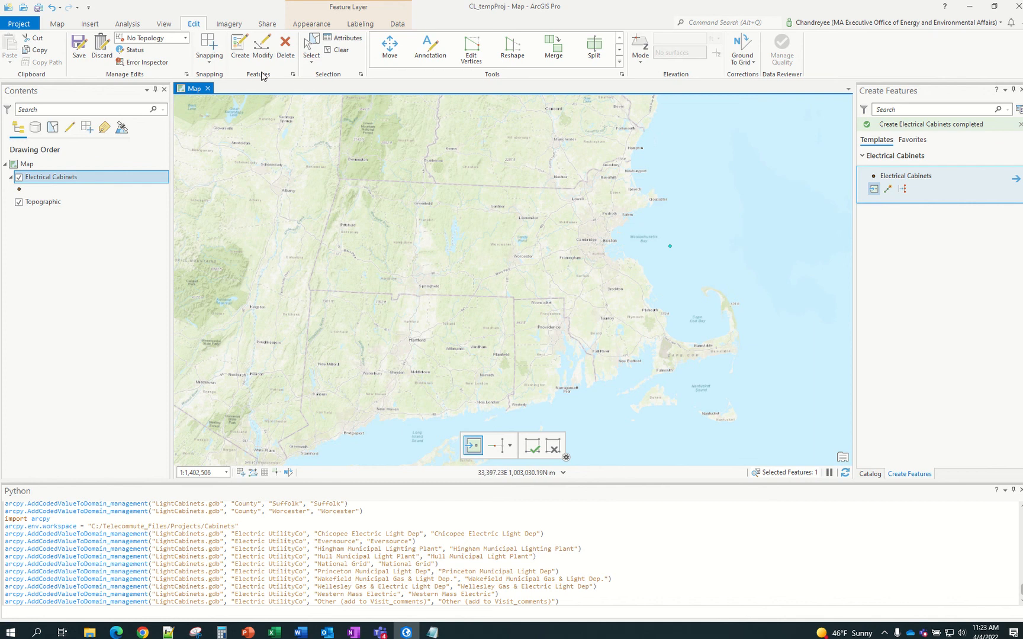
Open the new point's attributes and set Municip to Andover and County to Bristol
{"action": "left_click", "coordinate": [330, 43]}
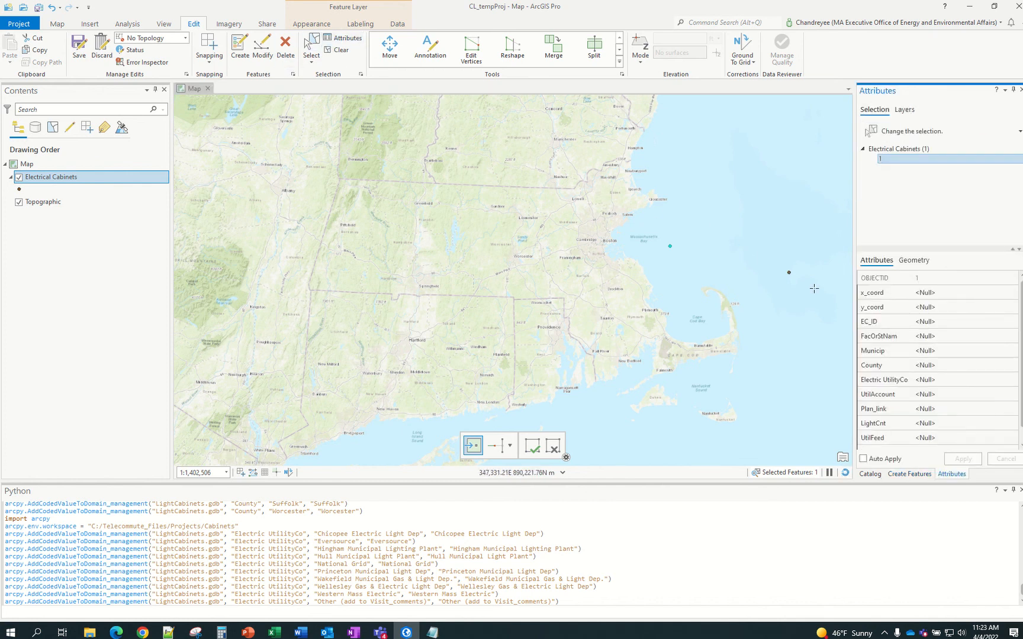
{"action": "left_click", "coordinate": [927, 333]}
{"action": "left_click", "coordinate": [939, 323]}
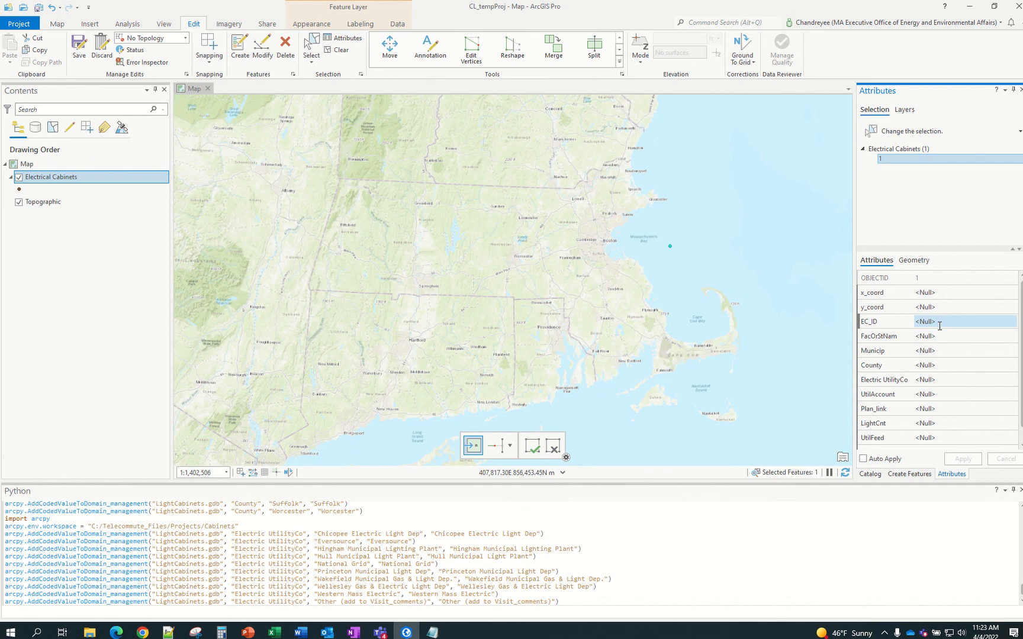
{"action": "left_click", "coordinate": [941, 350]}
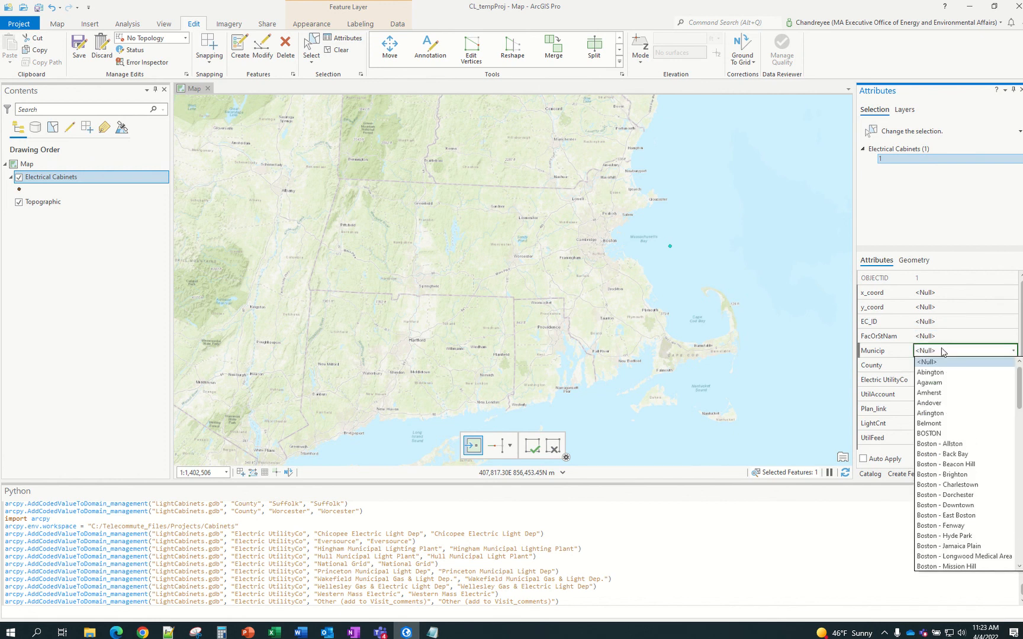
{"action": "left_click", "coordinate": [944, 404]}
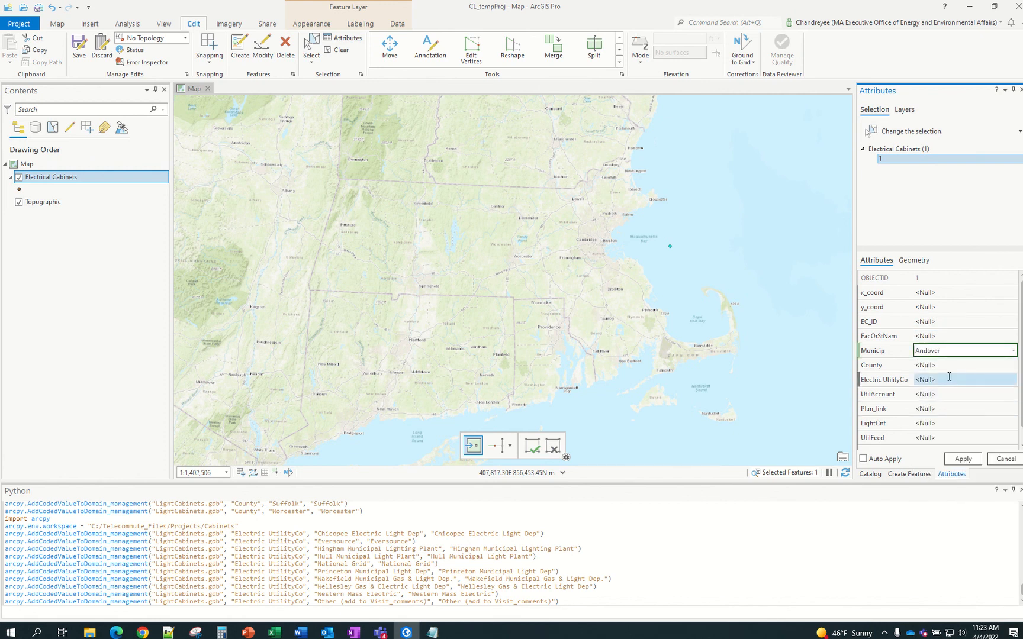
{"action": "left_click", "coordinate": [950, 366]}
{"action": "left_click", "coordinate": [926, 397]}
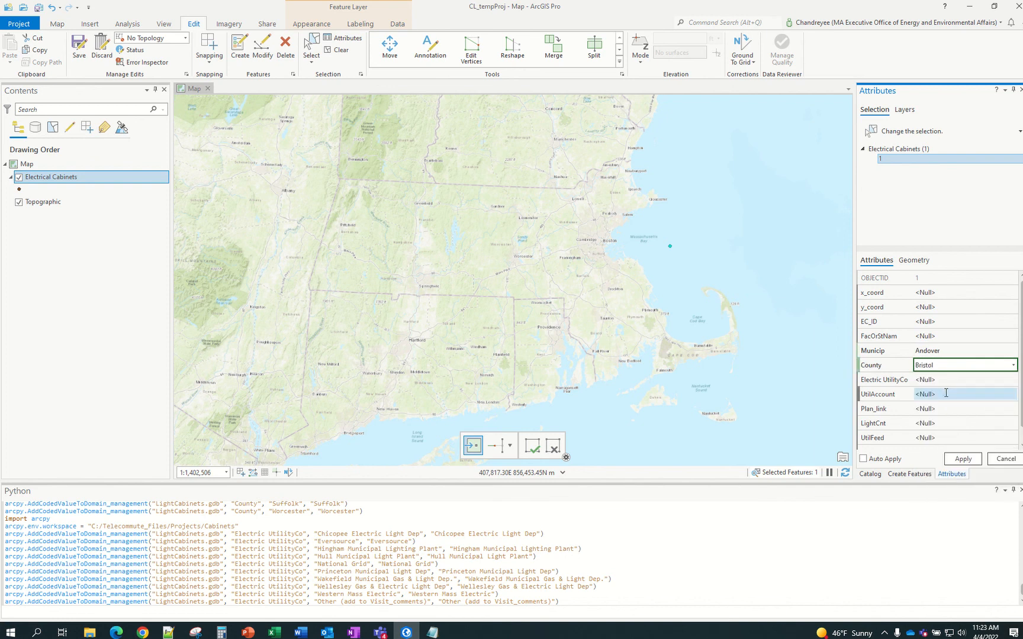
Set the Electric UtilityCo to Hingham Municipal Lighting Plant and apply the attribute changes
{"action": "left_click", "coordinate": [947, 380]}
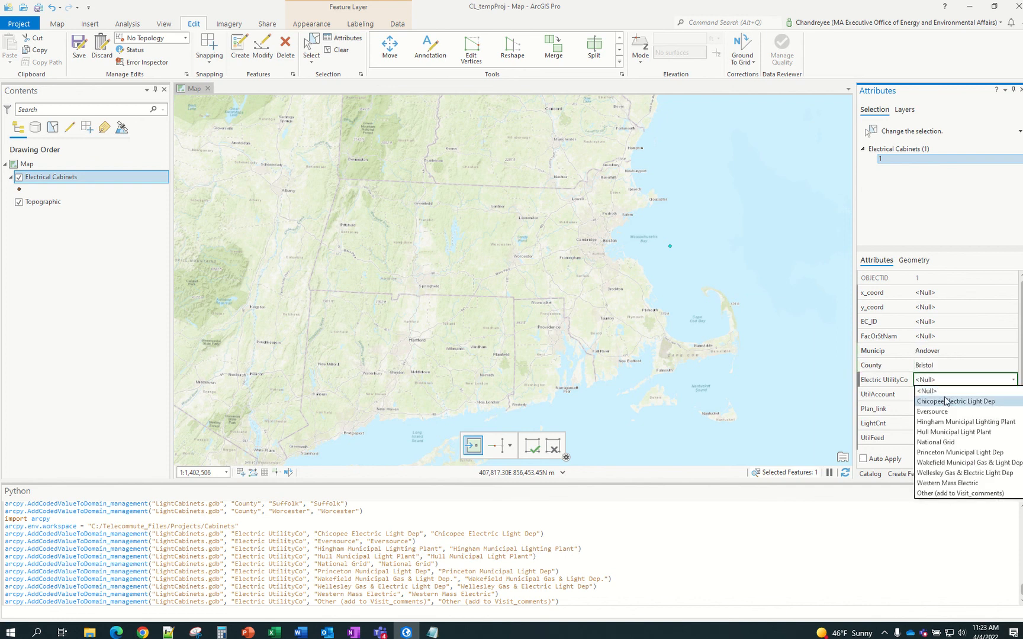
{"action": "left_click", "coordinate": [943, 403]}
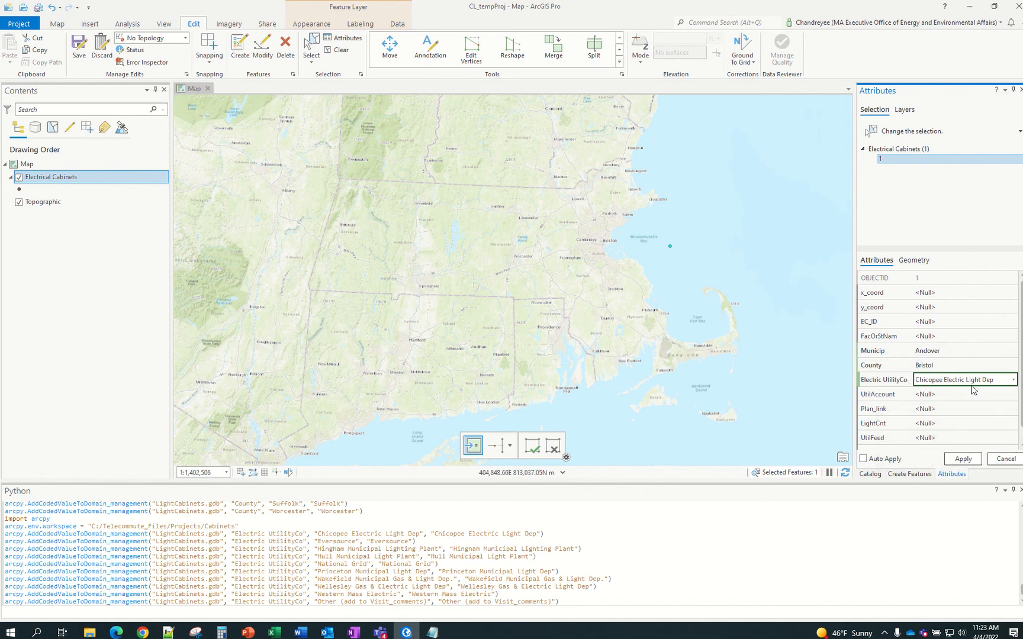
{"action": "key", "text": "Down"}
{"action": "key", "text": "Down"}
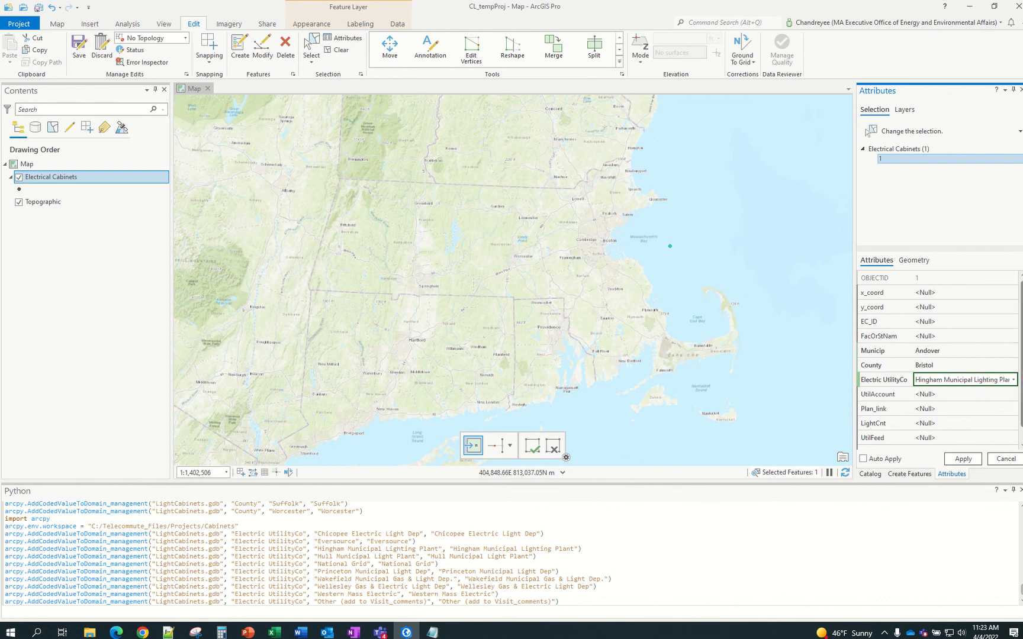
{"action": "left_click", "coordinate": [1021, 441]}
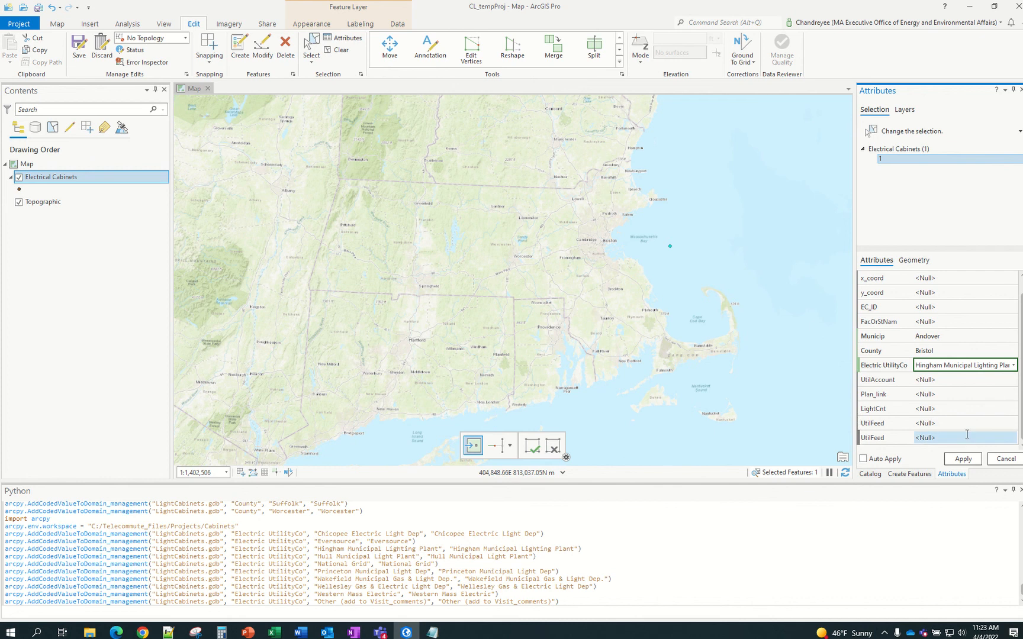
{"action": "left_click", "coordinate": [958, 460]}
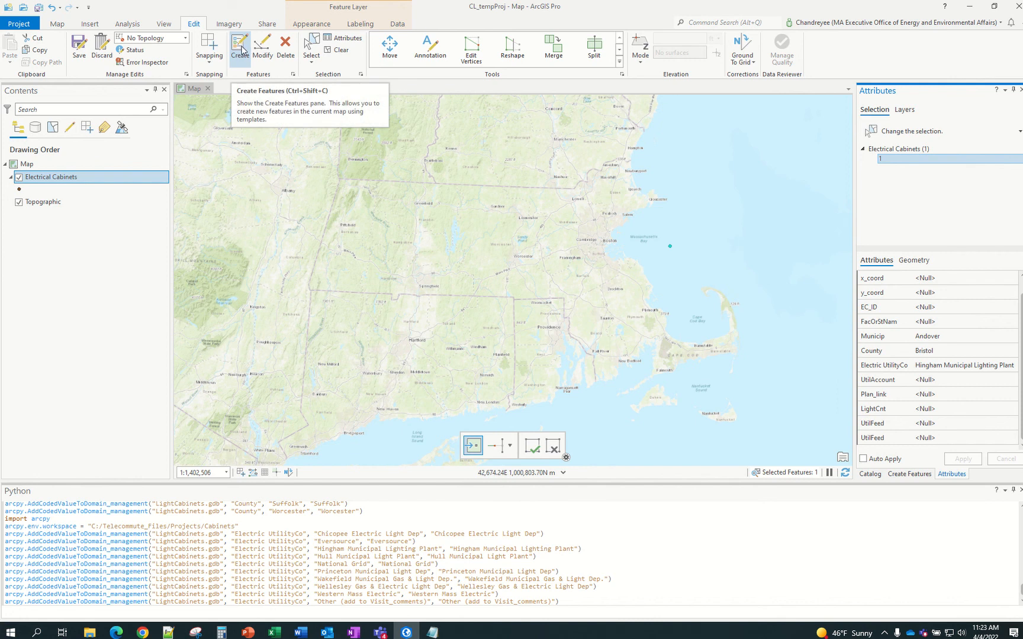
{"action": "left_click", "coordinate": [397, 27]}
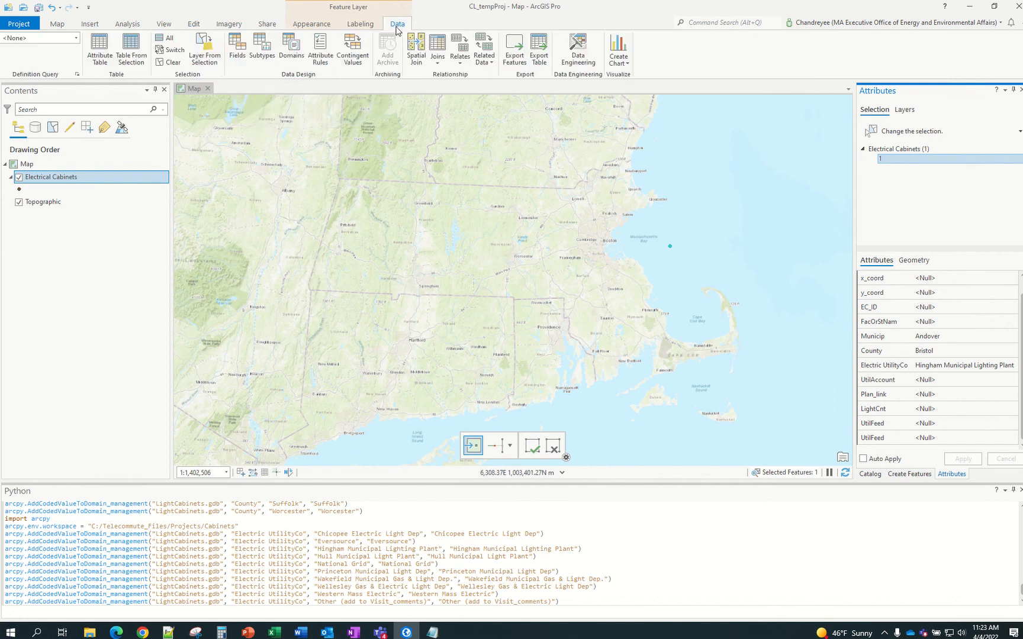
{"action": "left_click", "coordinate": [200, 28]}
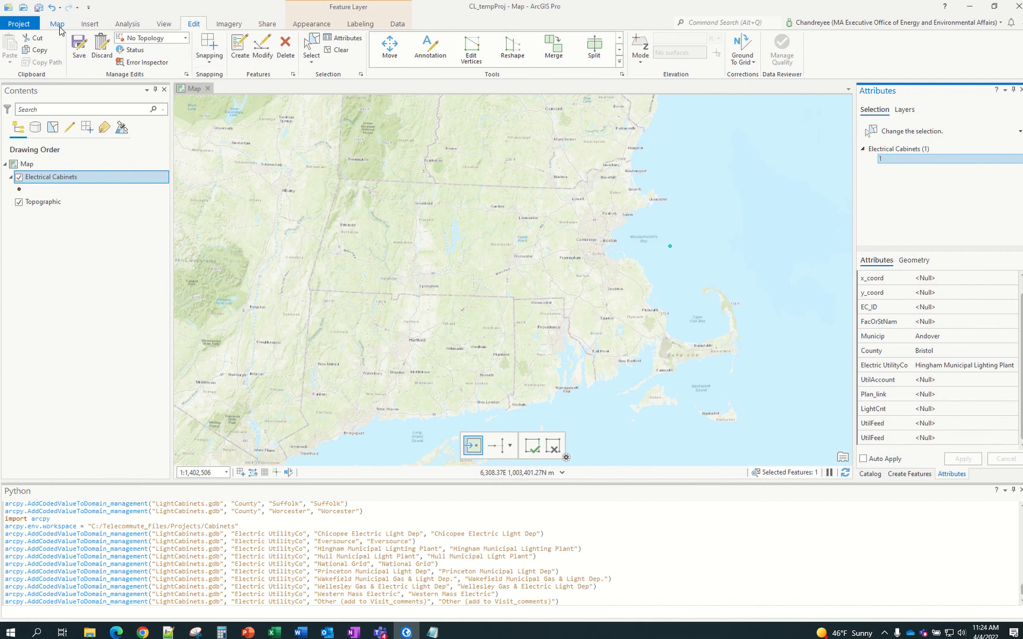
Save all edits, then select the extra third cabinet point on the map
{"action": "left_click", "coordinate": [81, 52]}
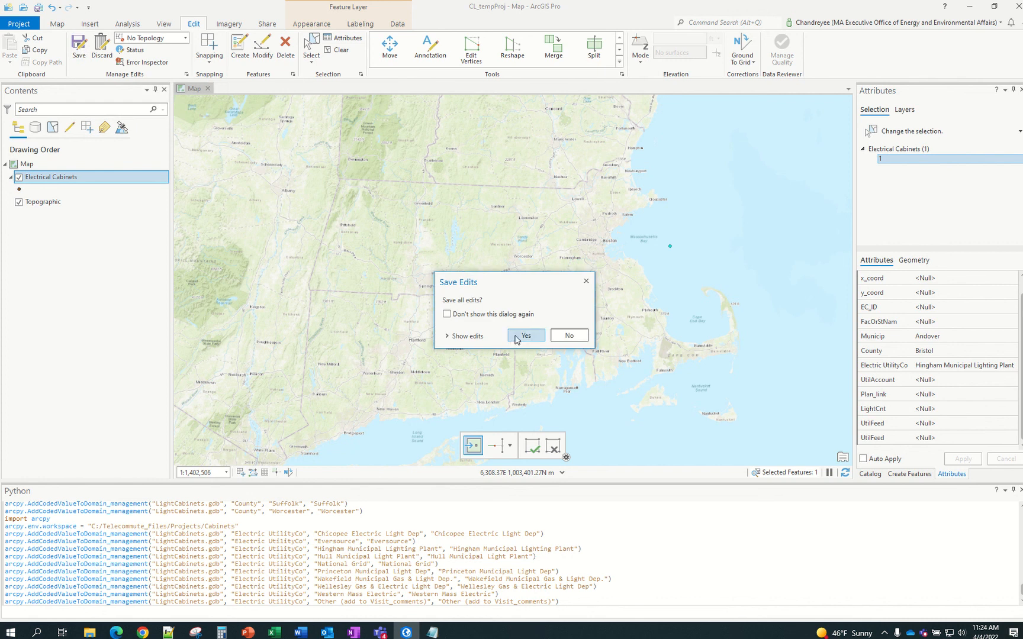
{"action": "left_click", "coordinate": [515, 338]}
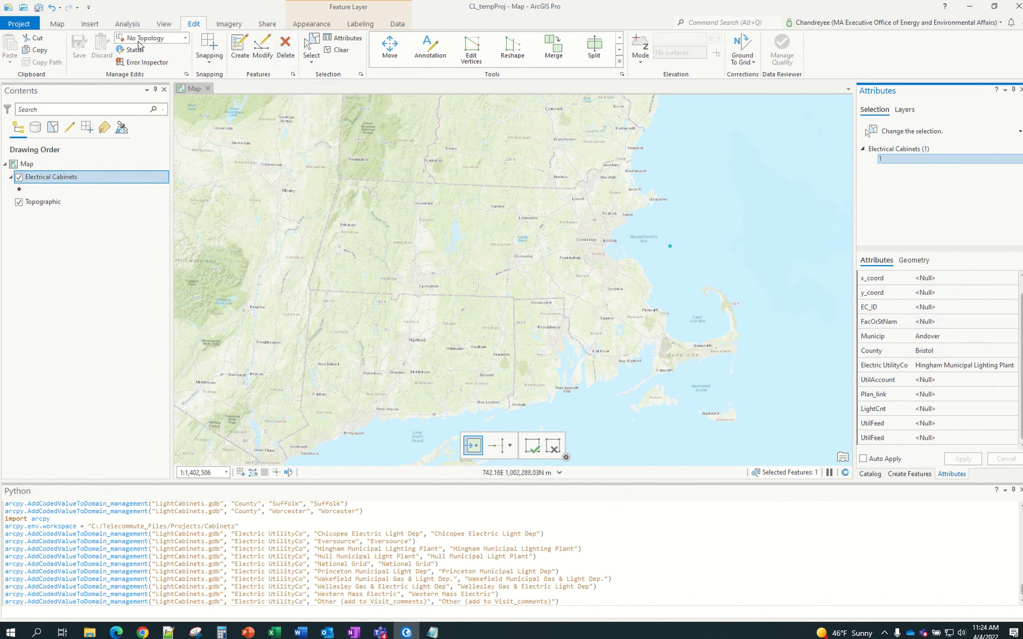
{"action": "left_click", "coordinate": [61, 28]}
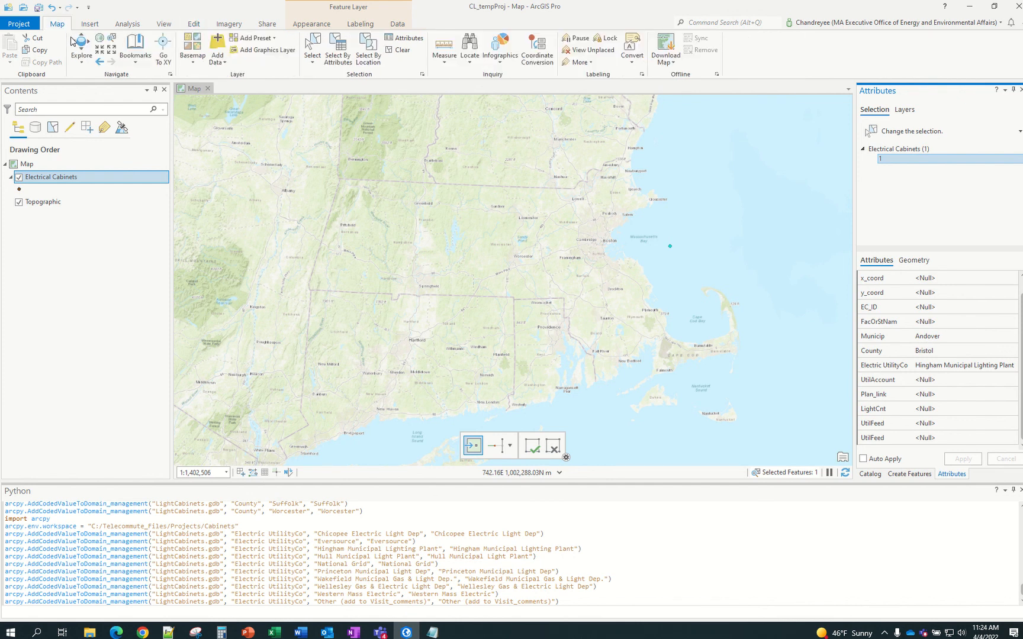
{"action": "left_click", "coordinate": [670, 245]}
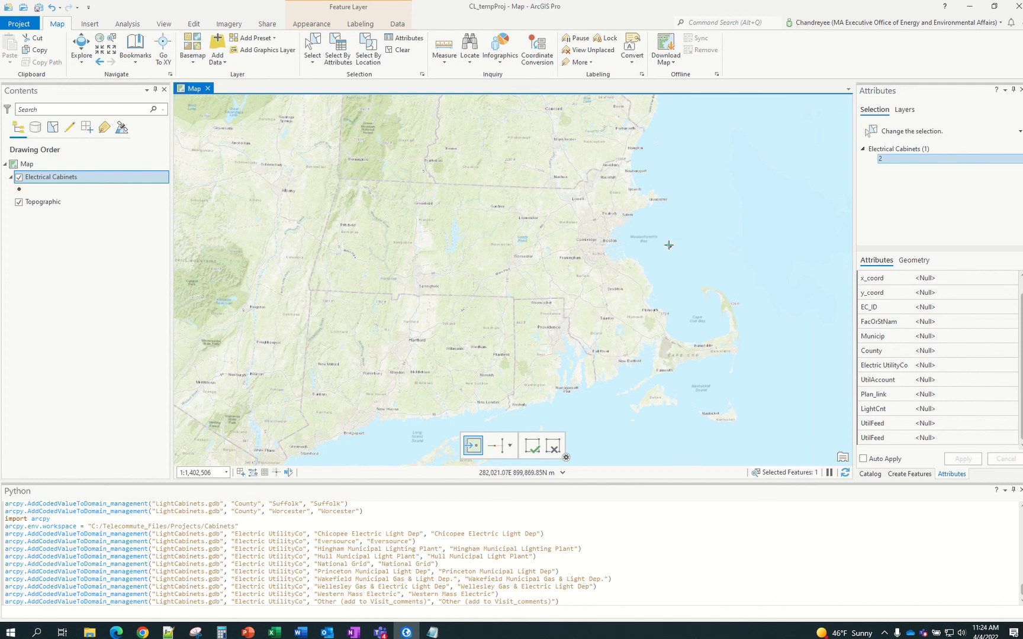
{"action": "left_click", "coordinate": [669, 245]}
Delete the selected third cabinet point and confirm the deletion
{"action": "left_click", "coordinate": [195, 25]}
{"action": "left_click", "coordinate": [286, 47]}
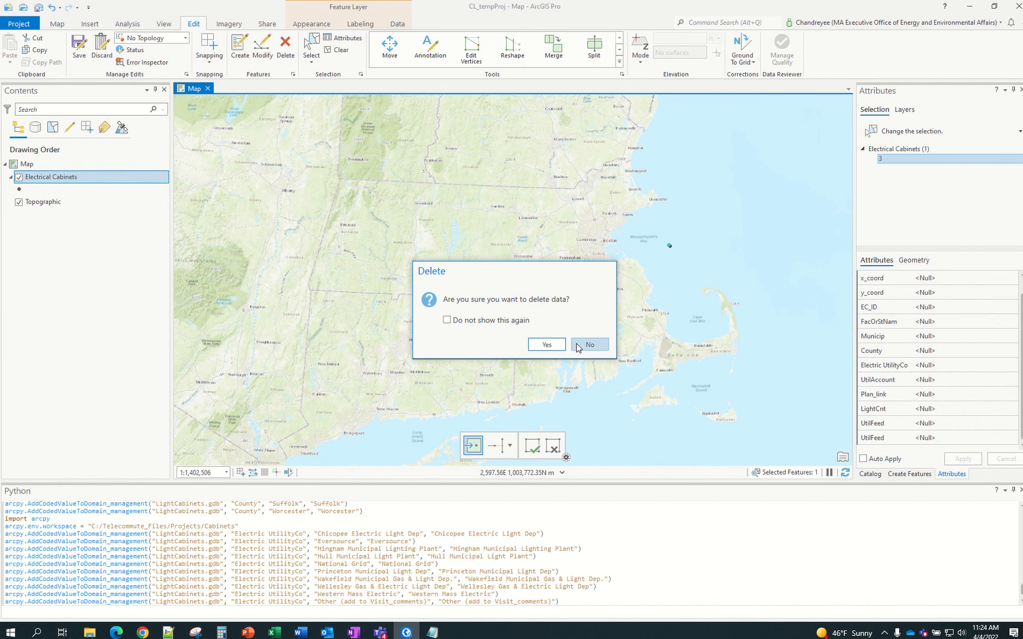
{"action": "left_click", "coordinate": [547, 345]}
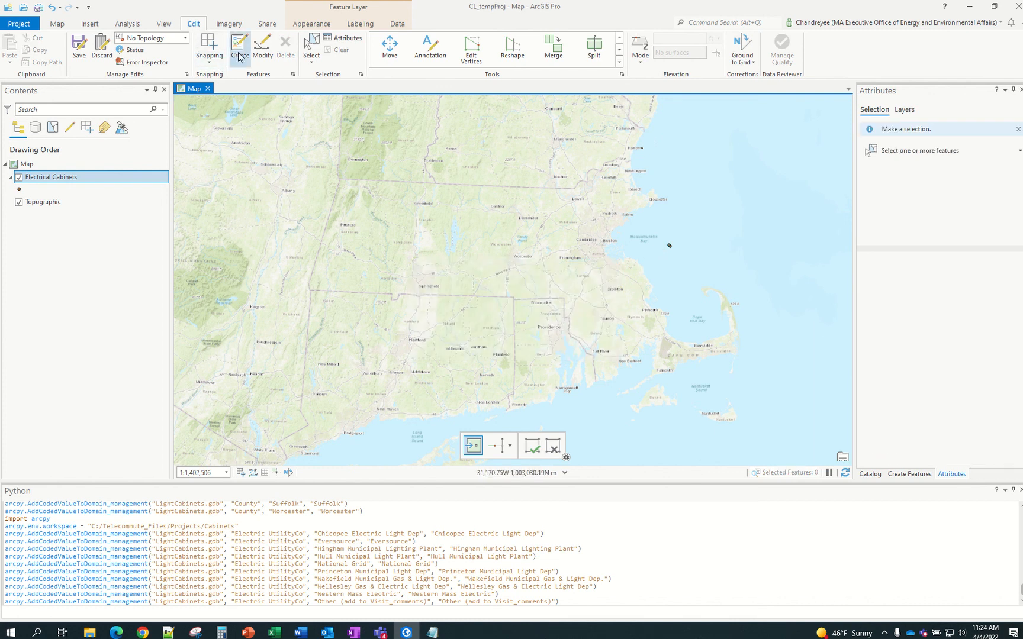
Open Modify Features and select a cabinet point off the coast
{"action": "left_click", "coordinate": [262, 47]}
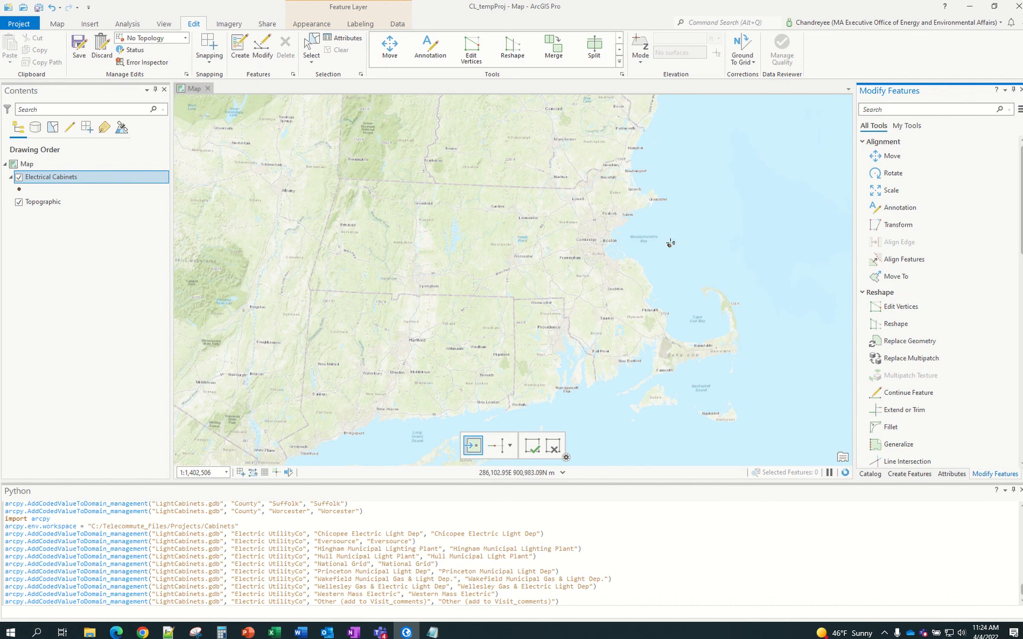
{"action": "left_click", "coordinate": [665, 242]}
{"action": "left_click", "coordinate": [664, 255]}
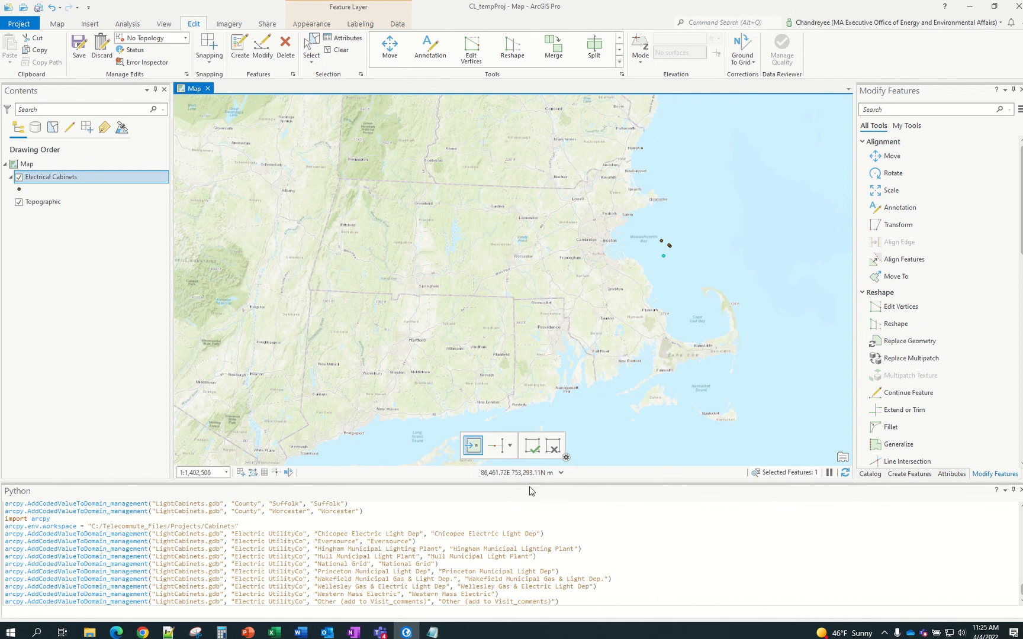
Bring the SampleSchema_BLANK workbook forward, show its ReadMe sheet, and select the author's contact e-mail
{"action": "mouse_move", "coordinate": [276, 634]}
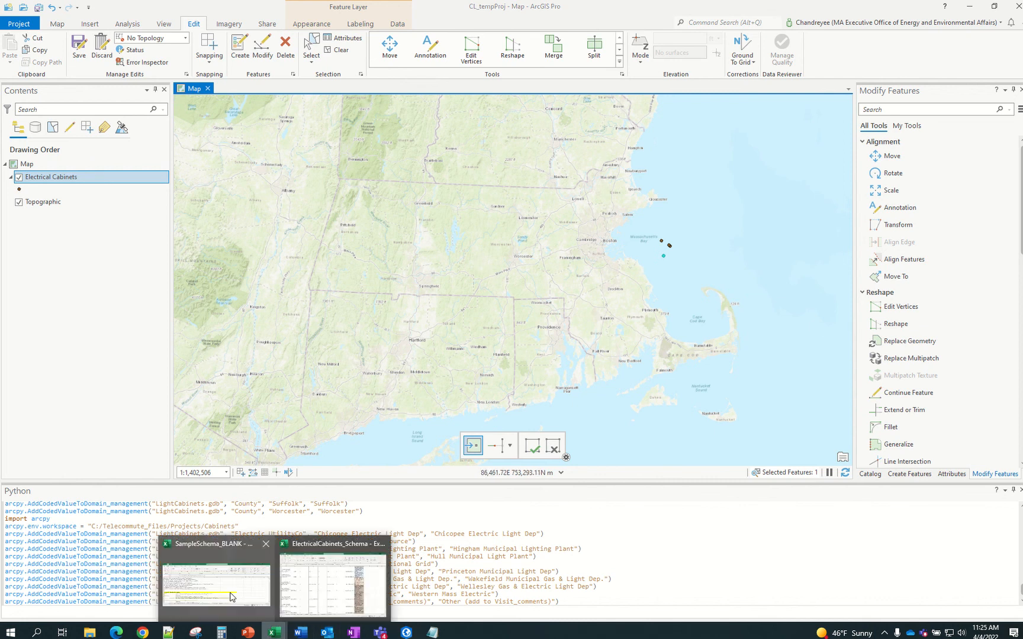
{"action": "left_click", "coordinate": [195, 574]}
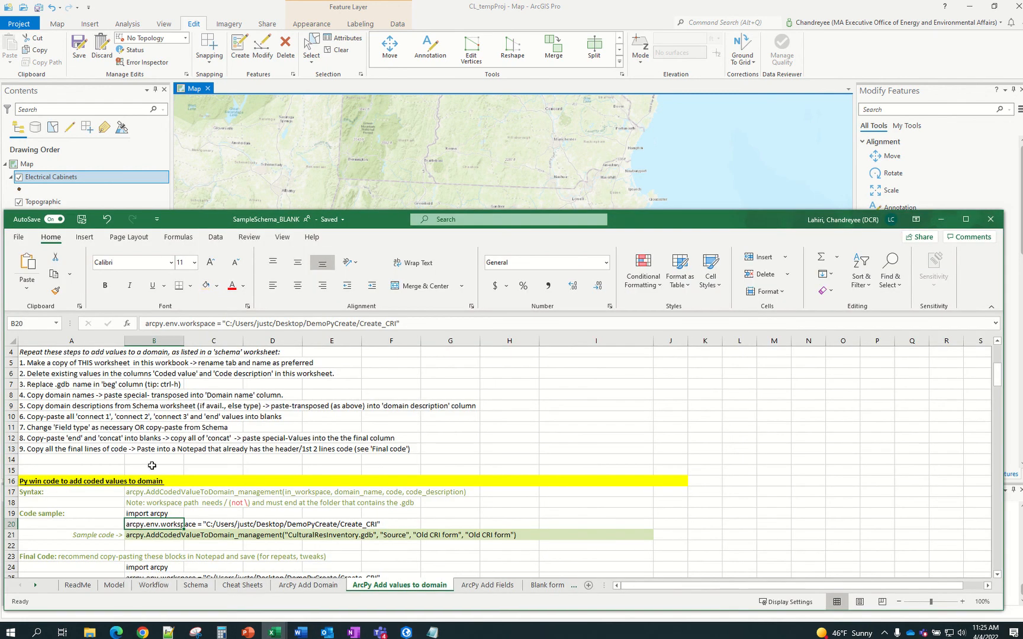
{"action": "scroll", "coordinate": [290, 450], "scroll_direction": "up", "scroll_amount": 1}
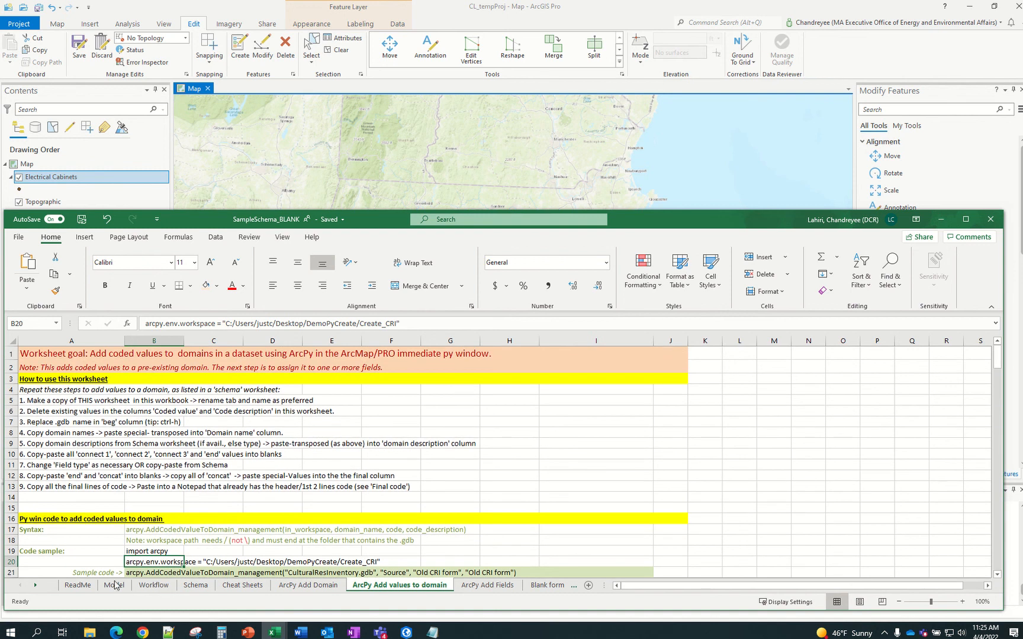
{"action": "left_click", "coordinate": [77, 585]}
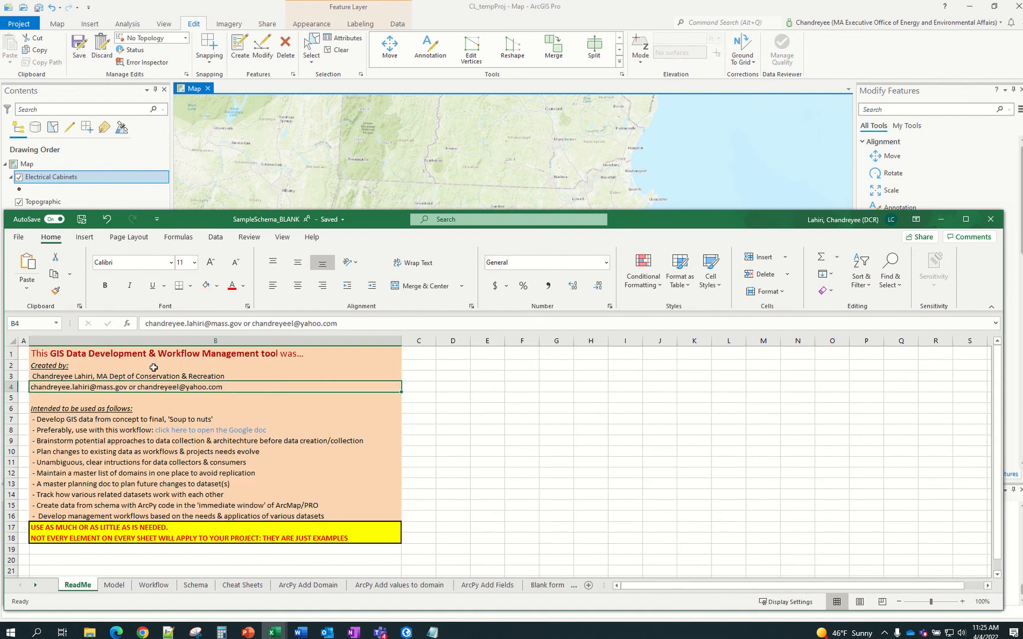
{"action": "left_click_drag", "start_coordinate": [146, 324], "coordinate": [242, 324]}
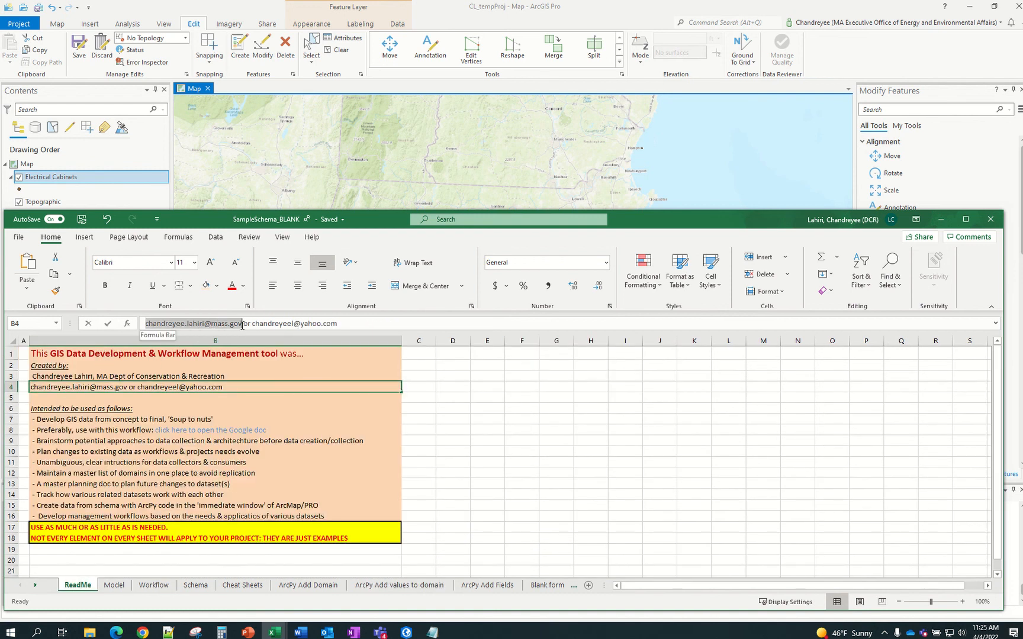